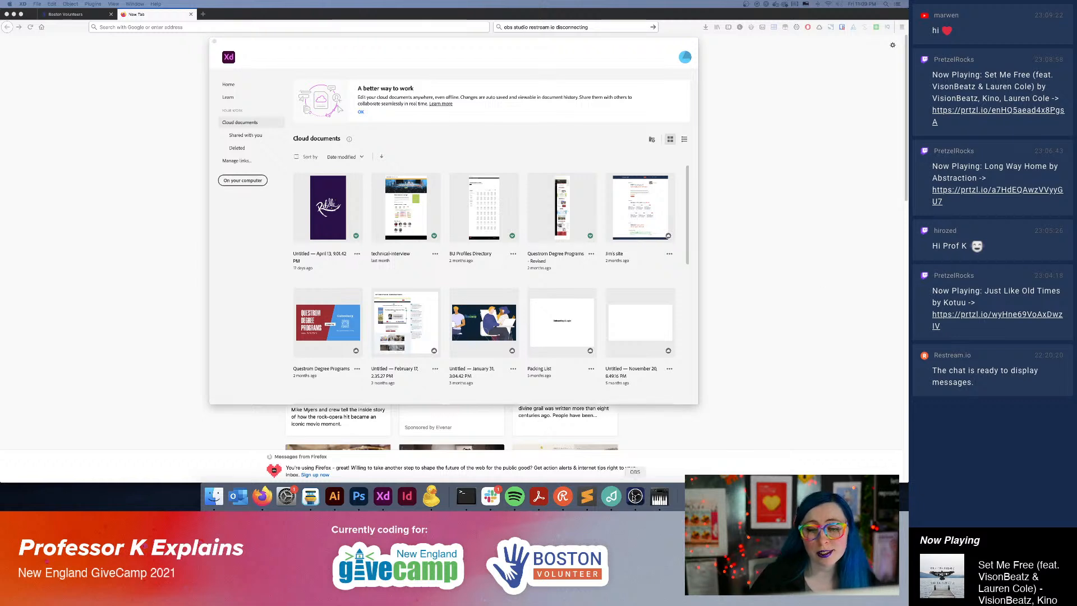
# Quit the running app with the piano-keyboard icon.
pyautogui.rightClick(660, 498)
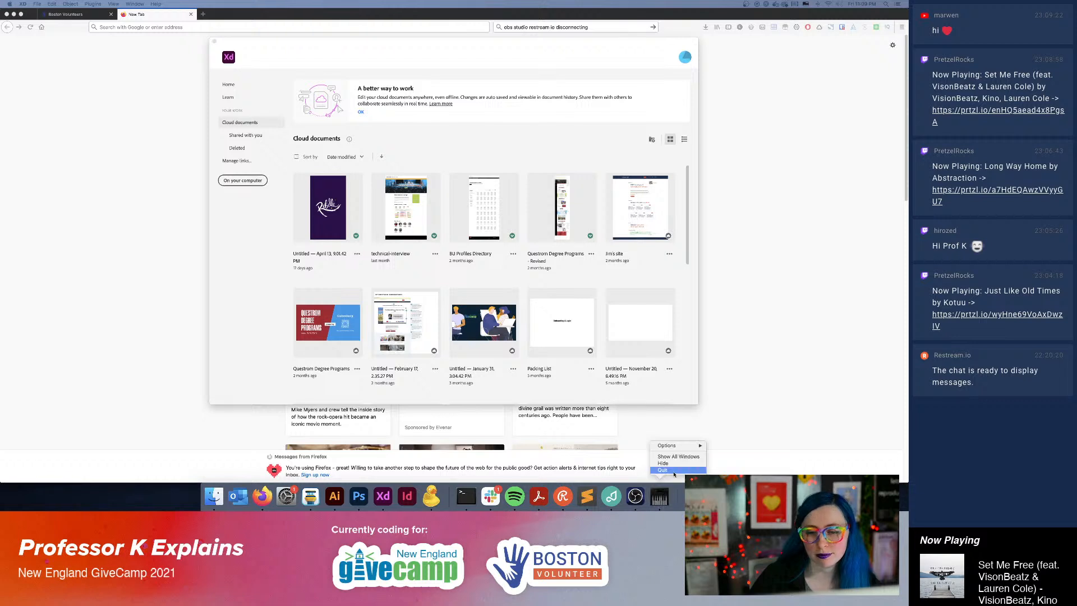
pyautogui.click(665, 470)
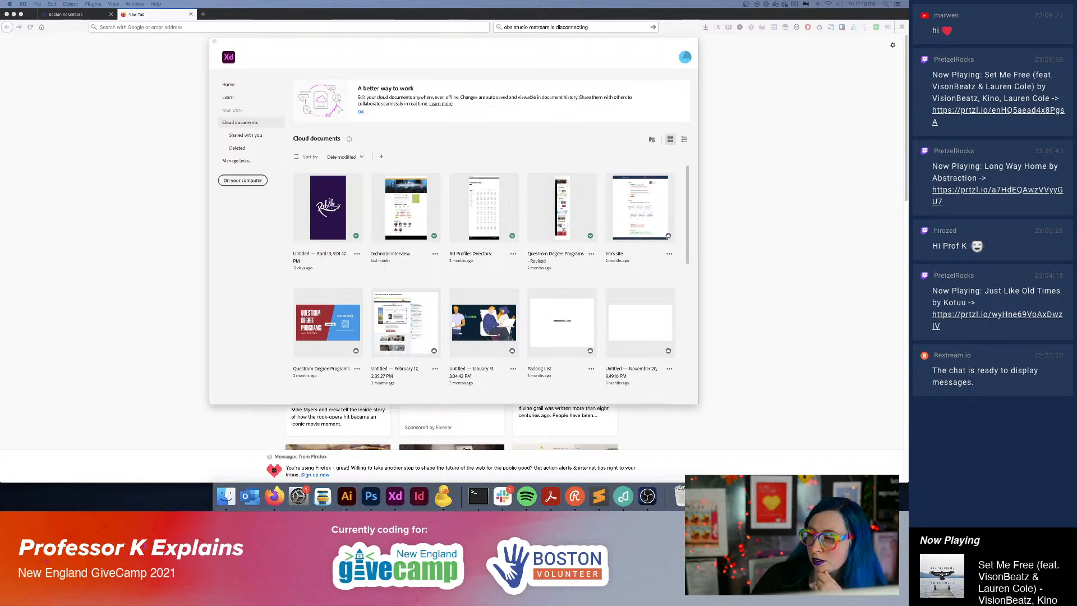
# Switch from Adobe XD to Firefox, check the station playing in Pretzel, and return to the browser.
pyautogui.press('super+Tab')
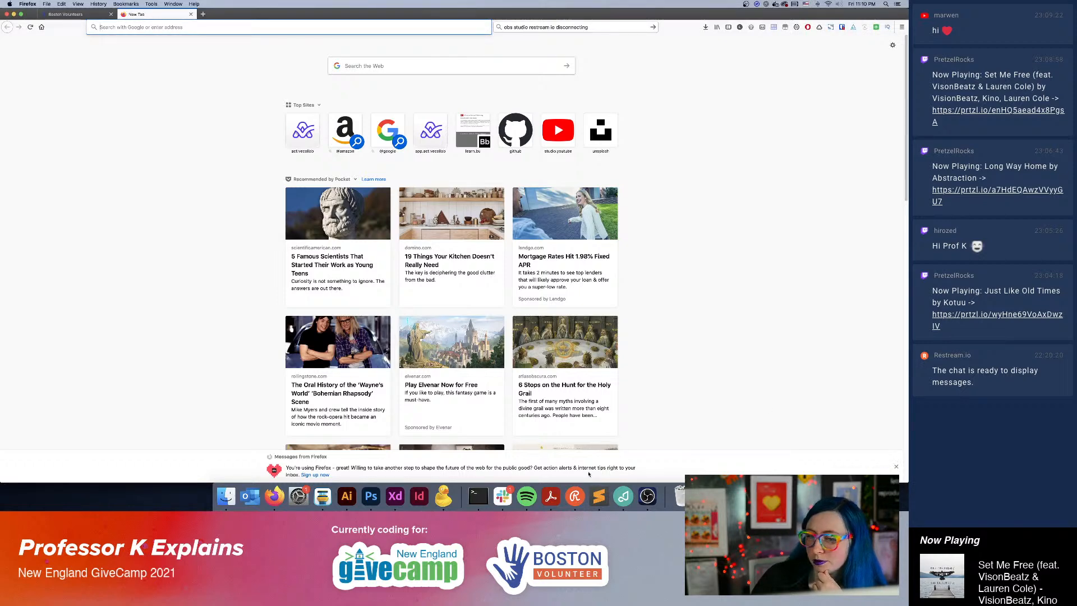
pyautogui.click(624, 496)
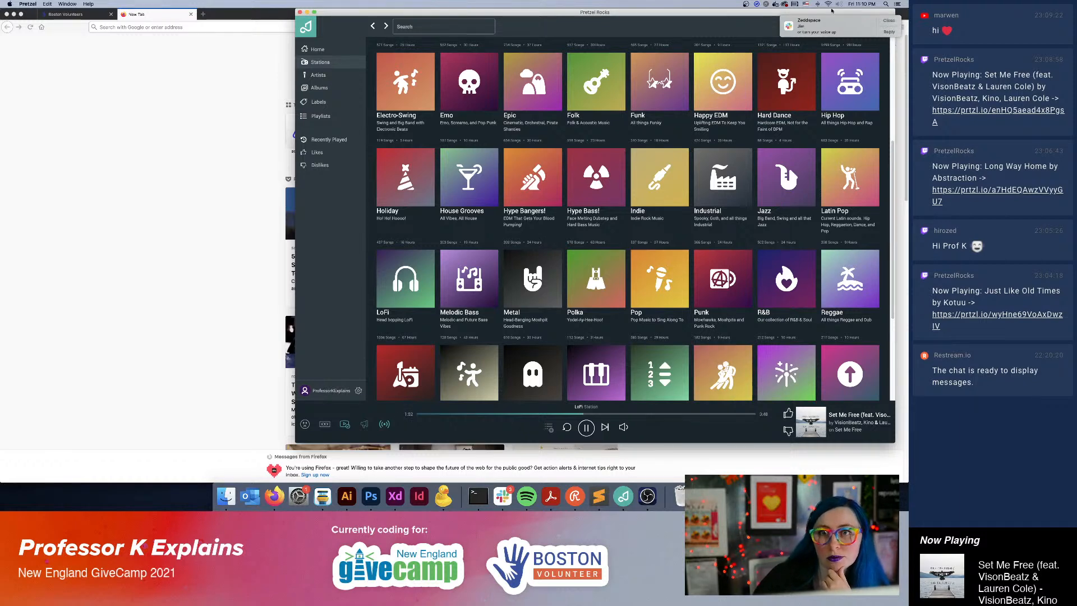
pyautogui.click(773, 464)
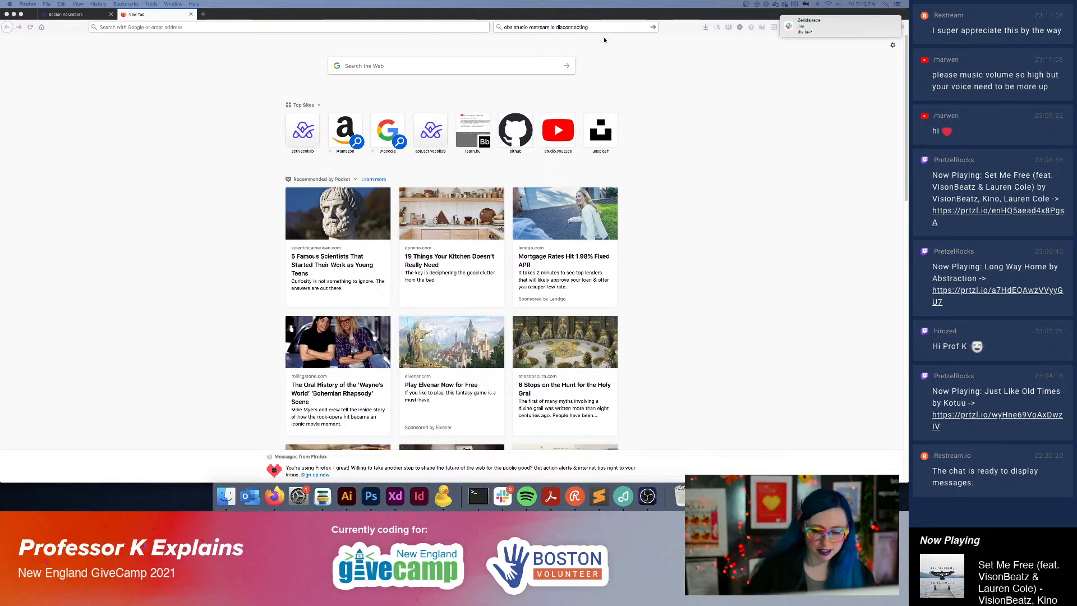
# Search the web for "obs set background music lower".
pyautogui.click(604, 27)
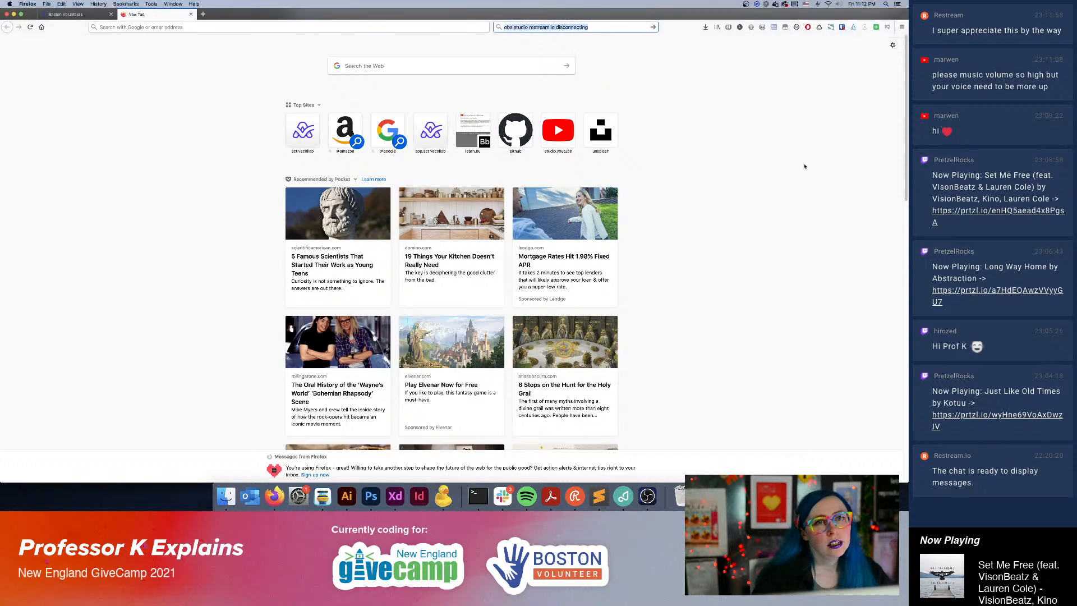
pyautogui.write('obs')
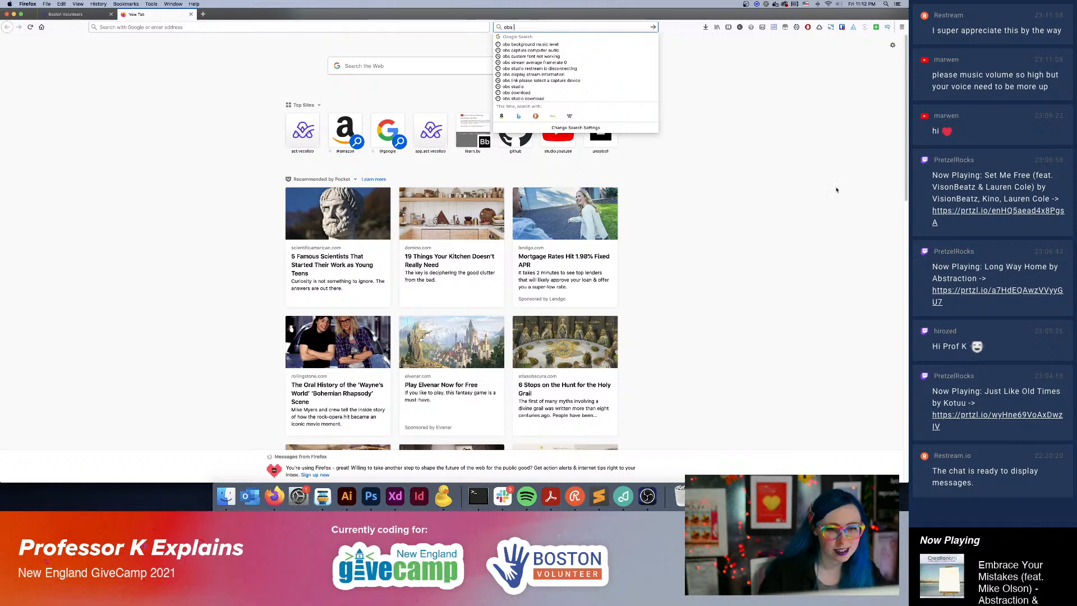
pyautogui.click(643, 507)
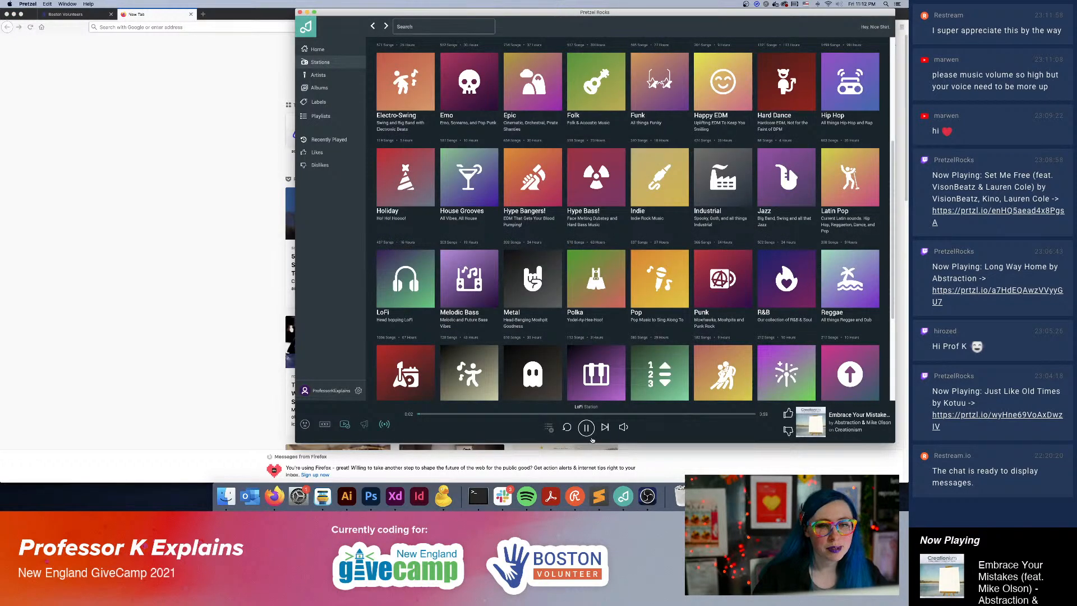
pyautogui.click(168, 242)
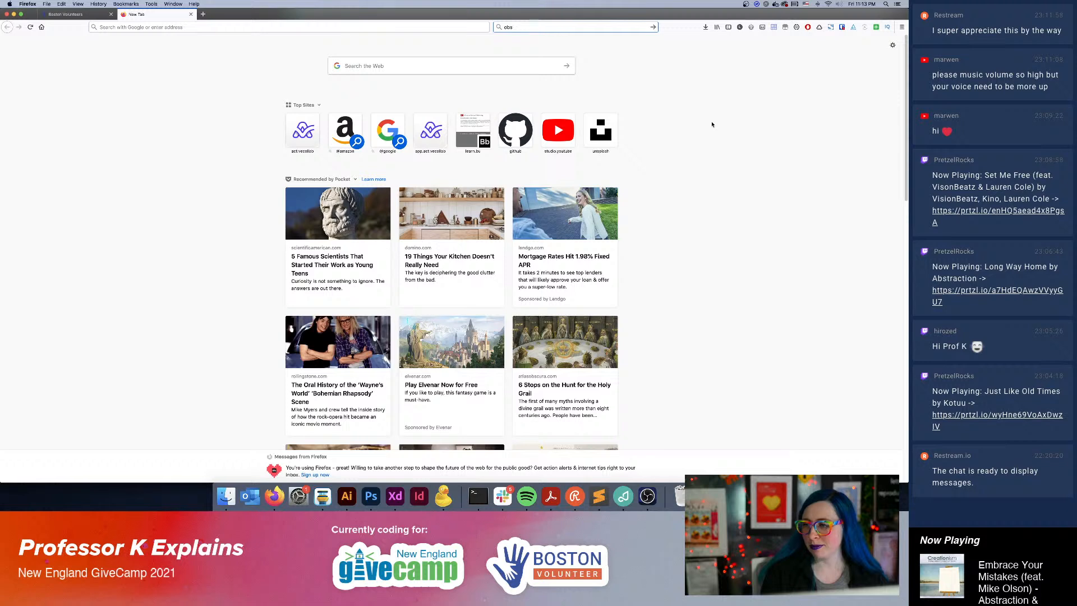
pyautogui.write('set backg')
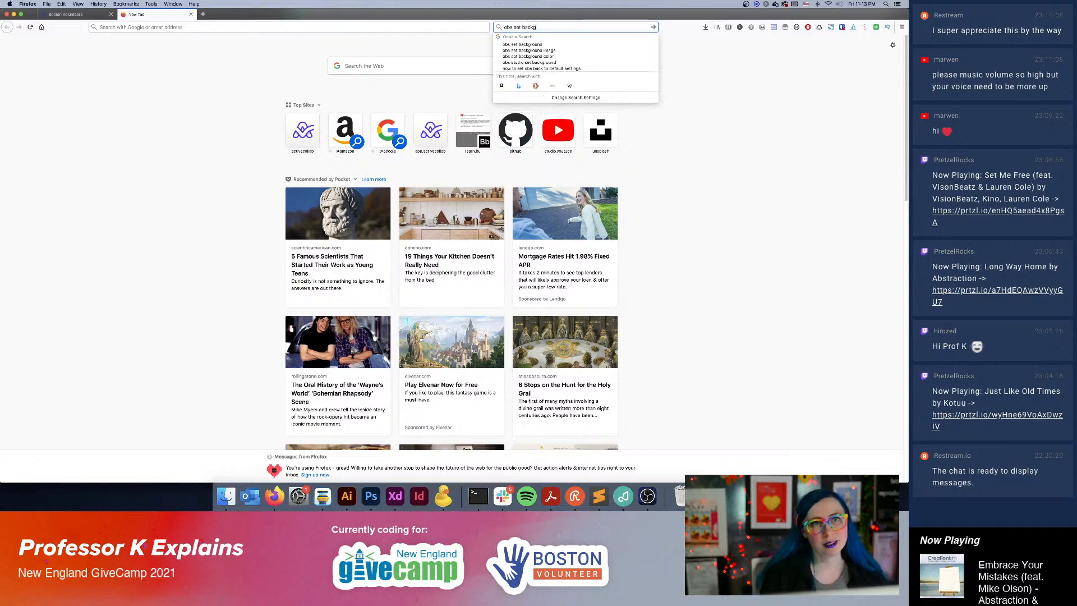
pyautogui.write('round music ')
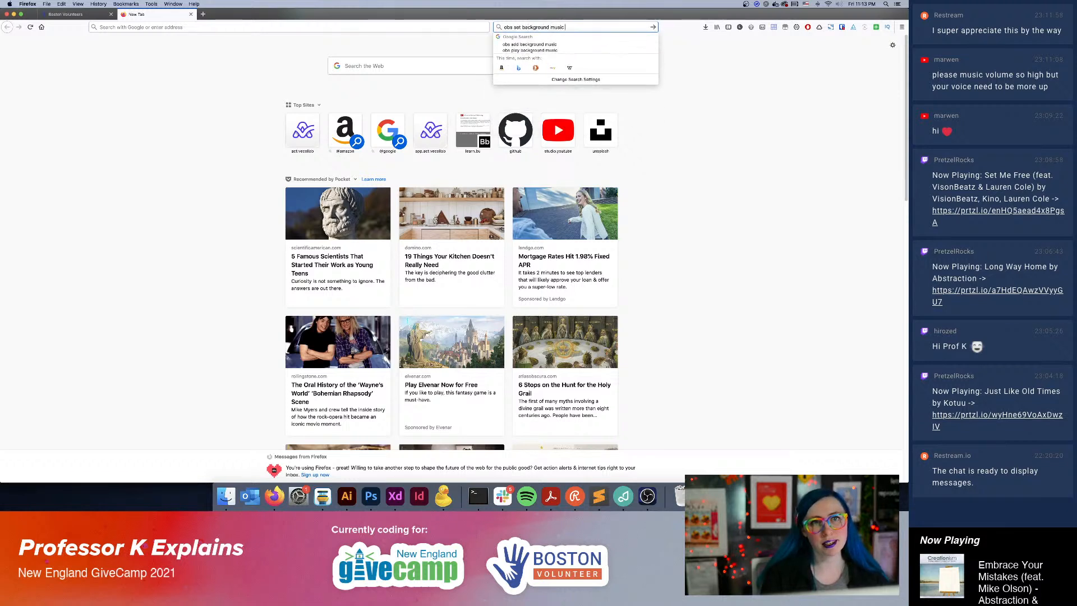
pyautogui.write('lower')
pyautogui.press('Return')
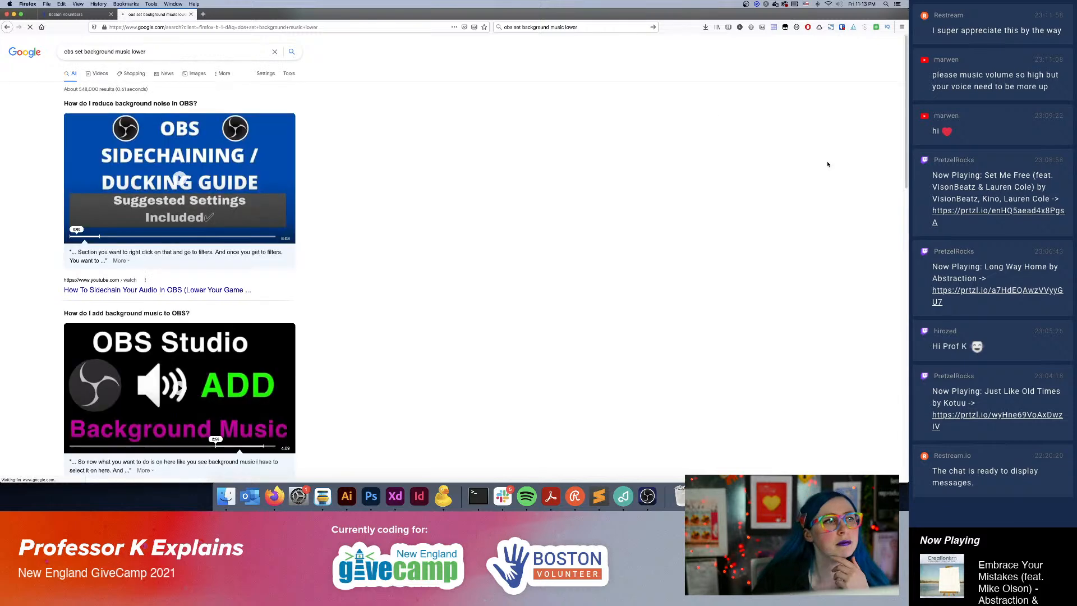
# Open the OBS forum result about how to decrease the volume of the same media source between scenes.
pyautogui.scroll(-5, 534, 170)
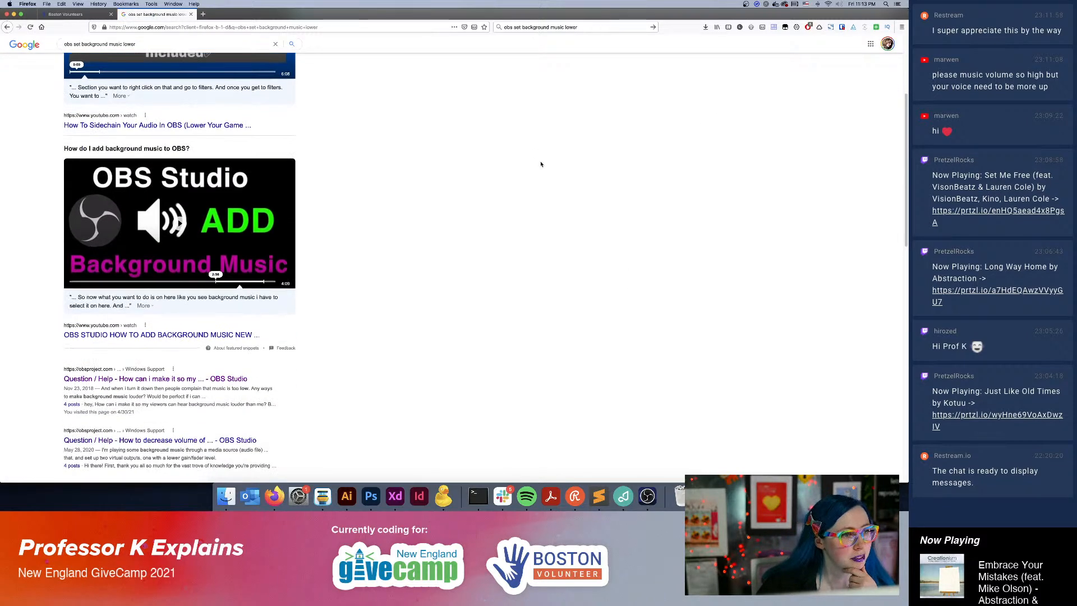
pyautogui.scroll(-3, 568, 176)
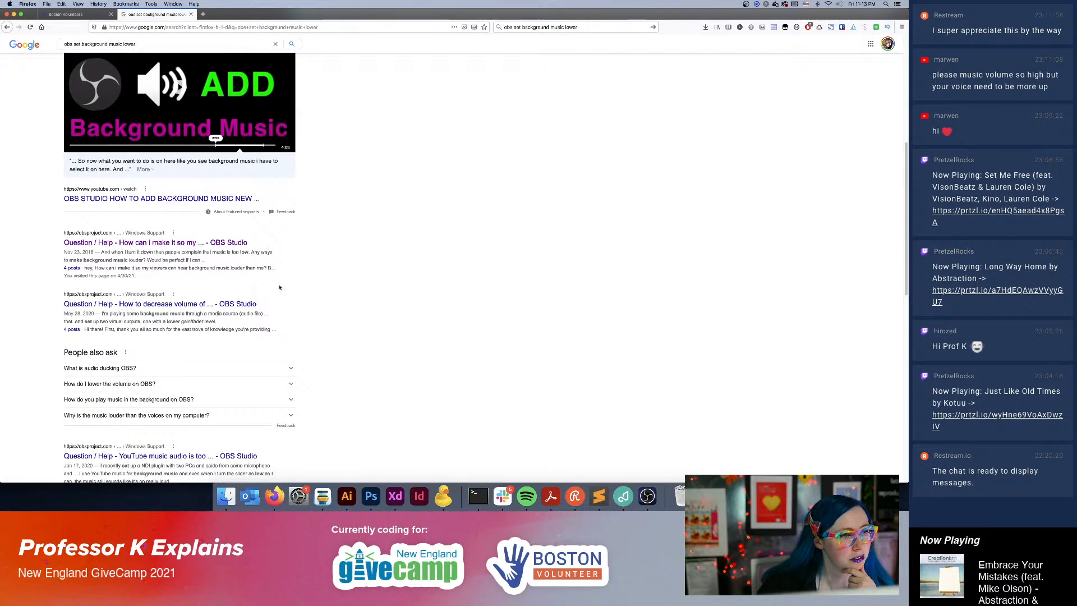
pyautogui.click(218, 306)
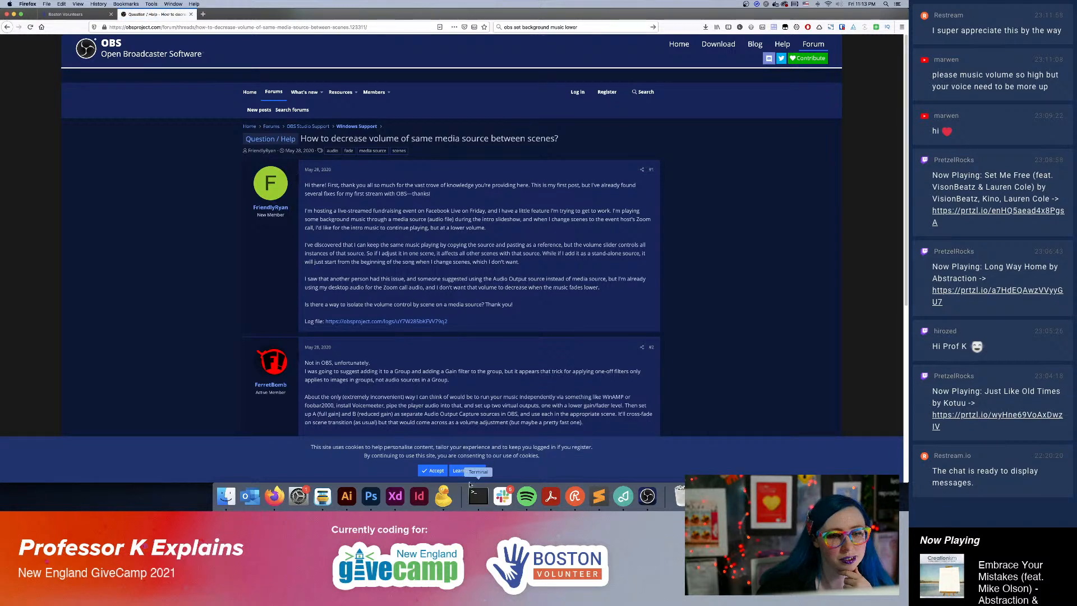
# Read the replies in the forum thread for a way to lower music volume per scene.
pyautogui.click(575, 495)
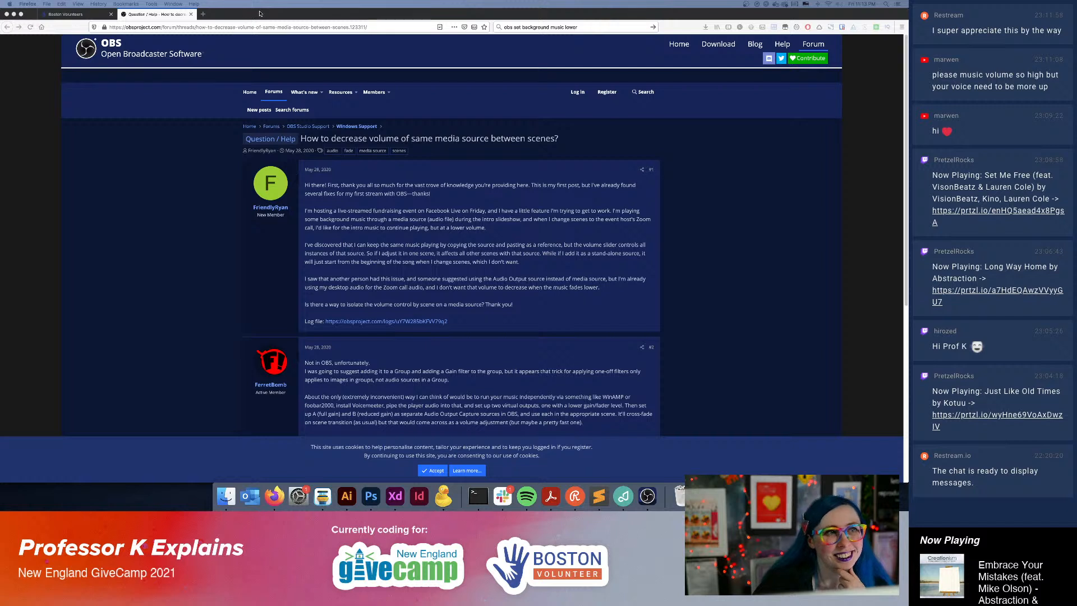
pyautogui.click(561, 83)
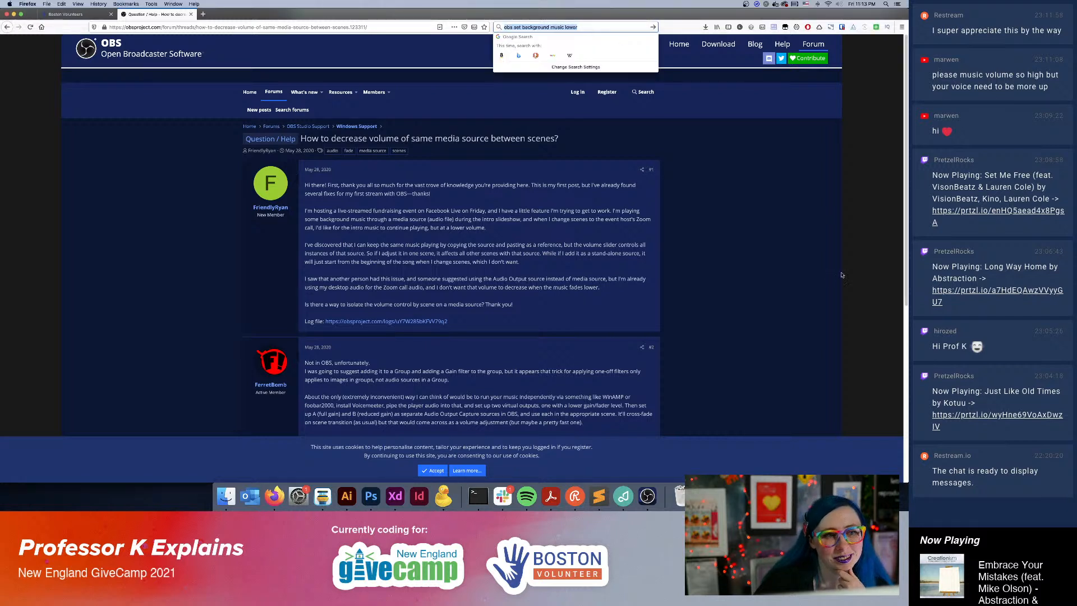
pyautogui.click(794, 266)
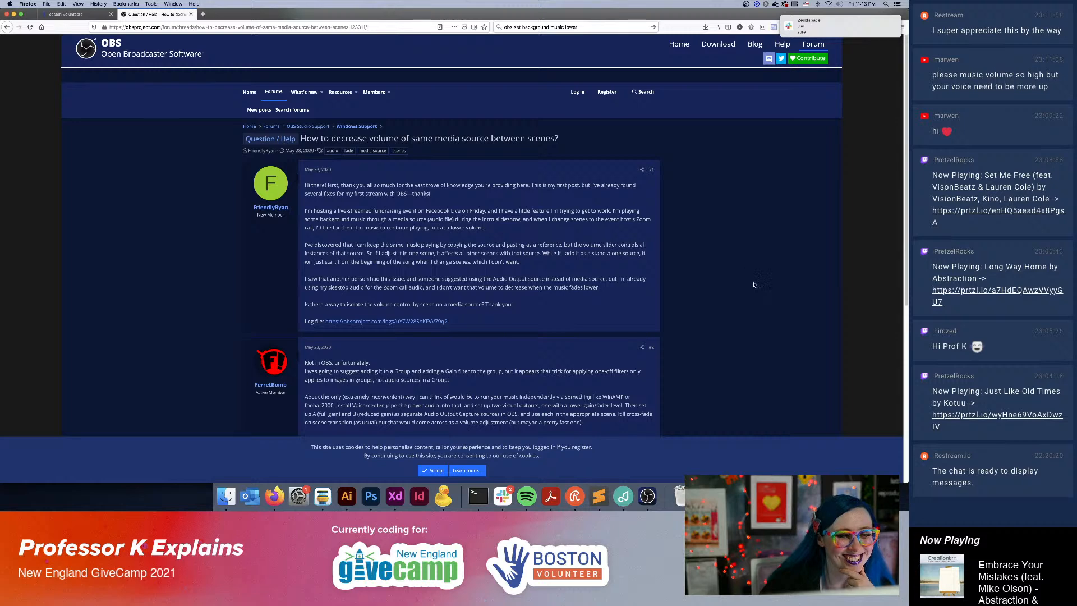
pyautogui.scroll(-5, 711, 285)
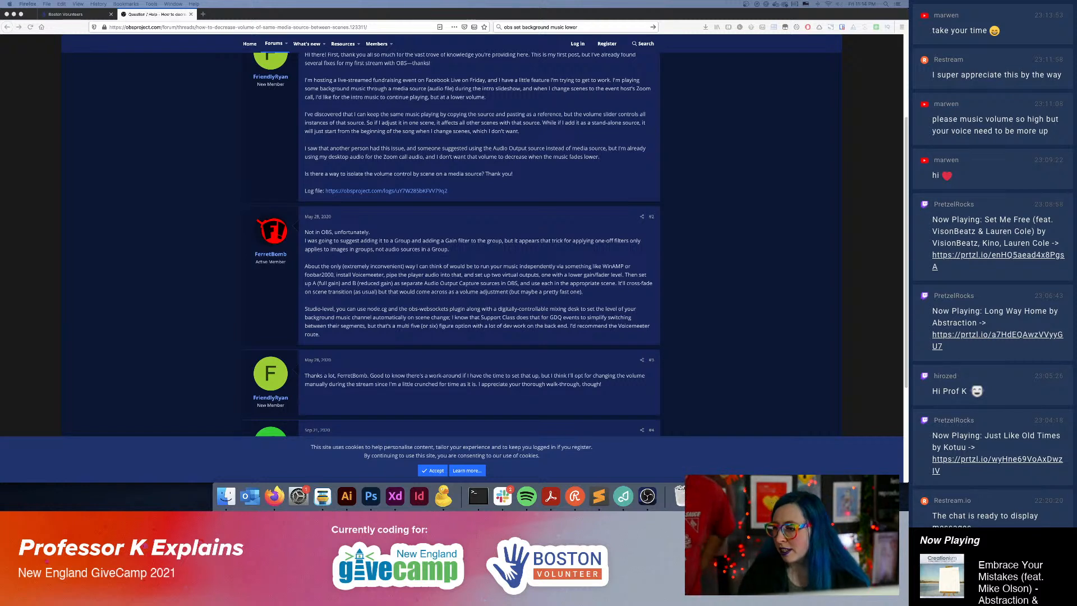
# Skip to the next track in the Pretzel music player and return to the browser.
pyautogui.click(623, 496)
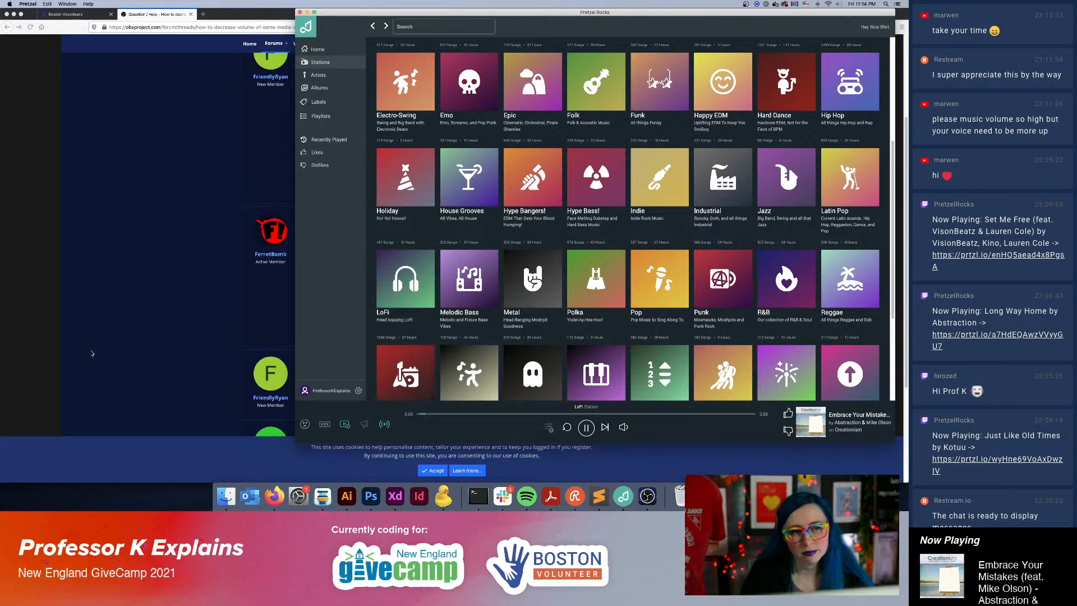
pyautogui.click(128, 399)
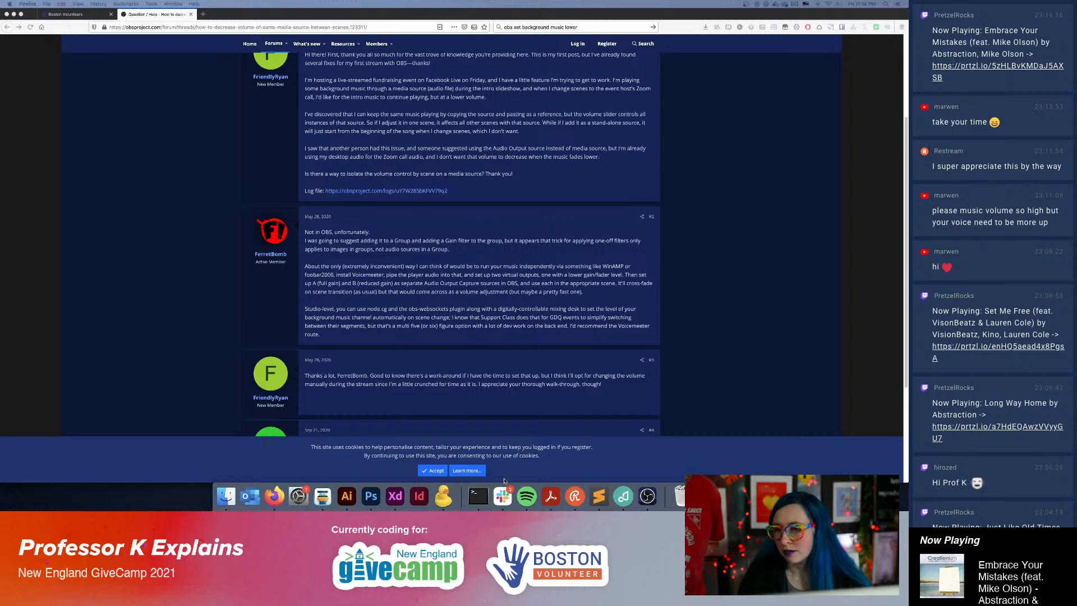
pyautogui.click(623, 496)
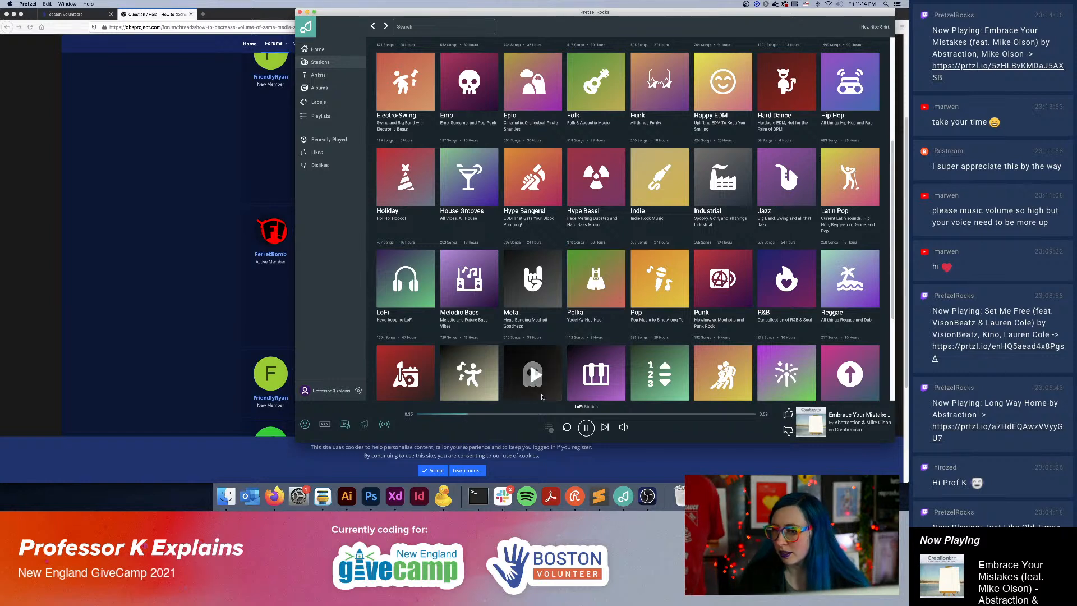
pyautogui.click(604, 427)
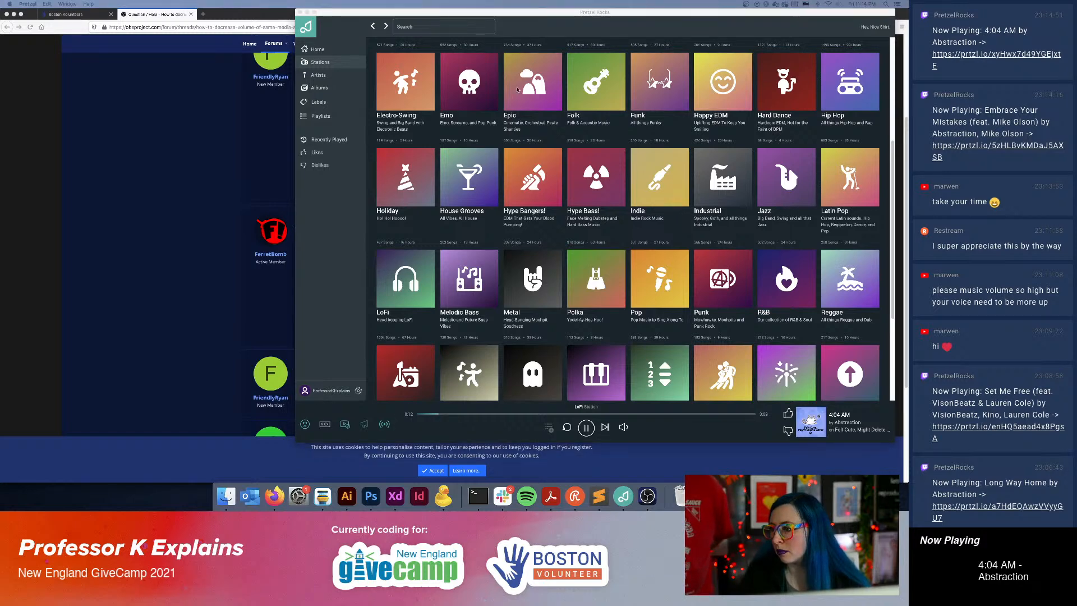
pyautogui.click(149, 113)
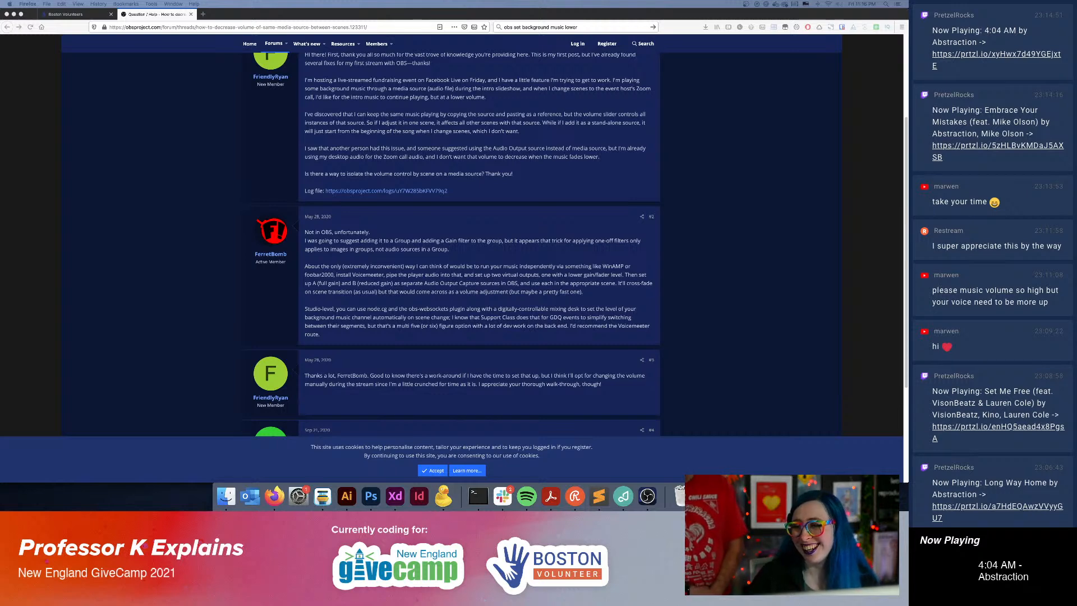
# Bring the OBS window onto this display to show its sources and audio mixer, and move it back off.
pyautogui.moveTo(1076, 102); pyautogui.dragTo(479, 30)
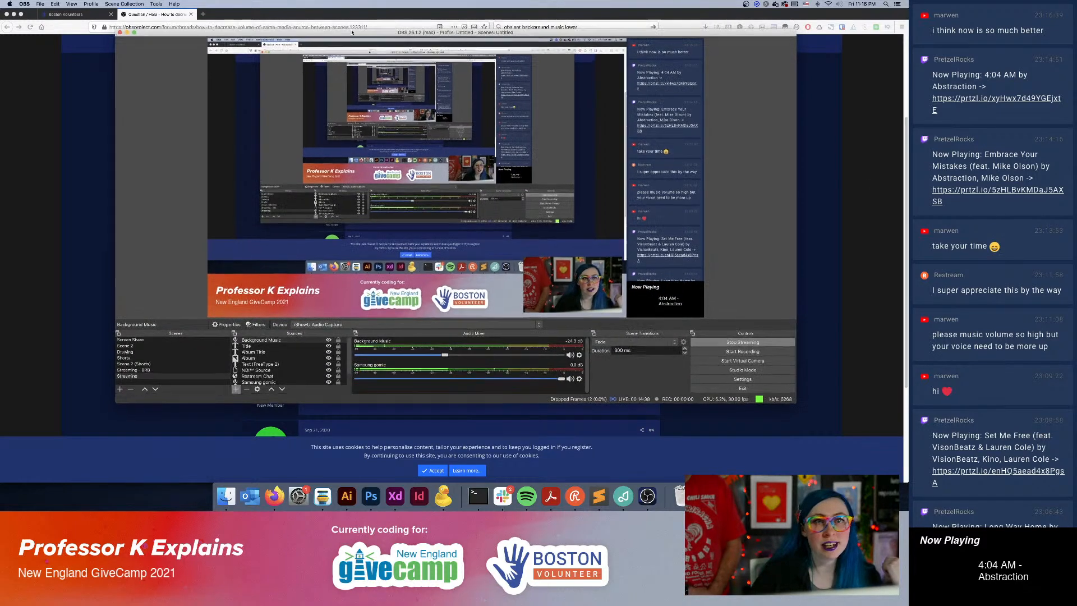
pyautogui.moveTo(382, 31); pyautogui.dragTo(907, 191)
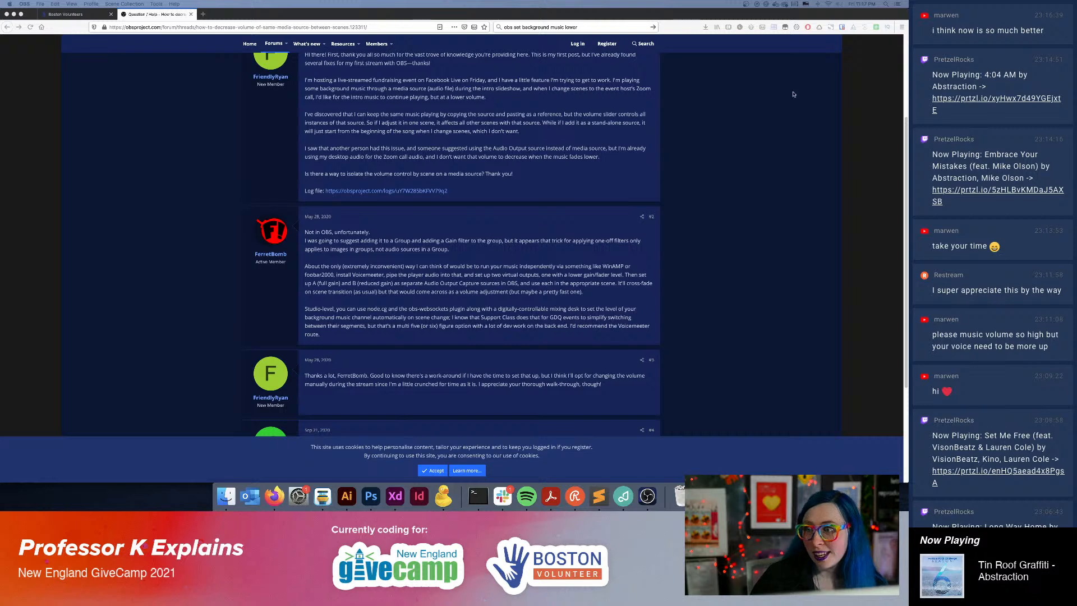
# Open the New England GiveCamp website in a new browser tab.
pyautogui.click(203, 14)
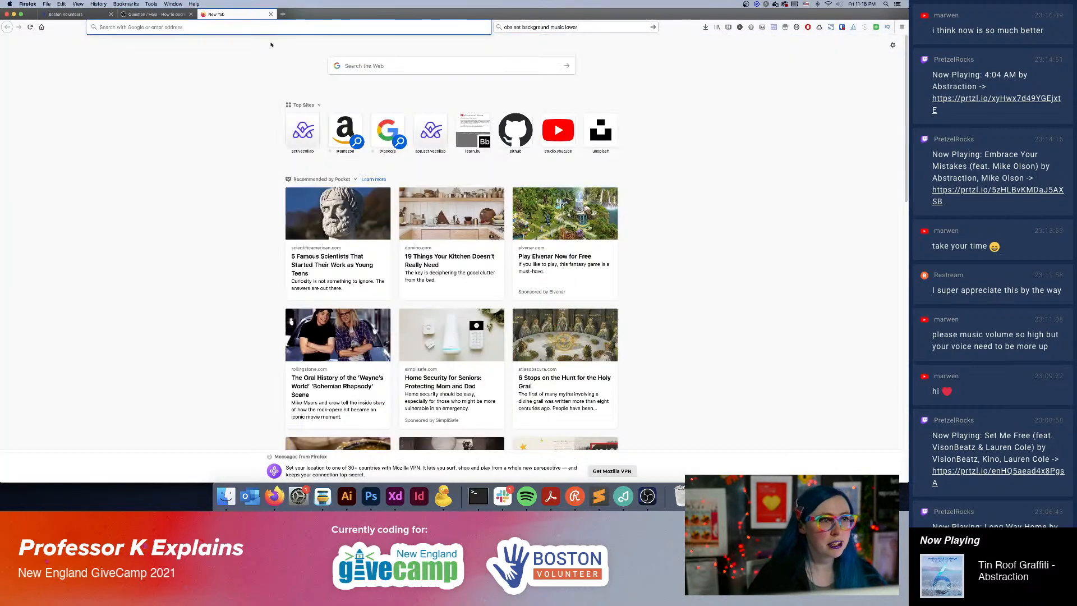
pyautogui.write('ne')
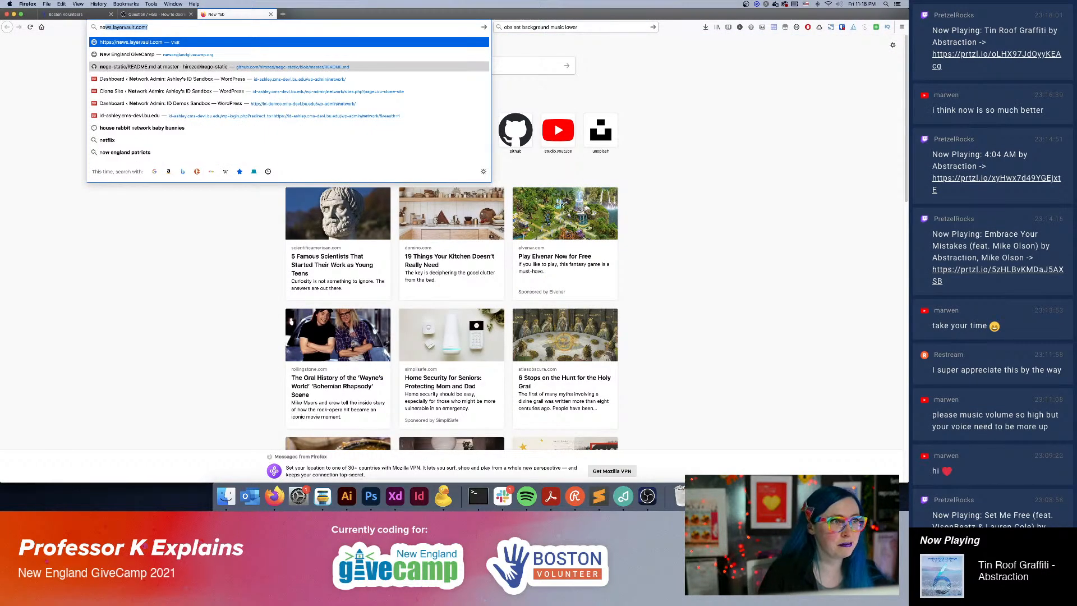
pyautogui.press('Down')
pyautogui.press('Return')
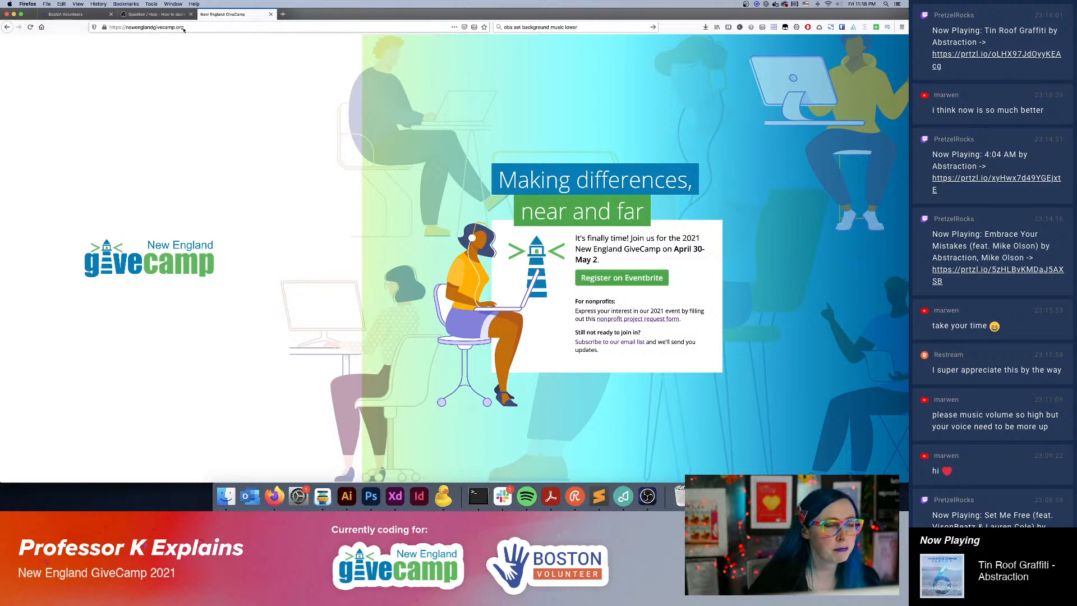
# Copy the New England GiveCamp web address, keep the page loaded, and post the link in the Restream chat.
pyautogui.press('alt+super+8')
pyautogui.press('alt+super+8')
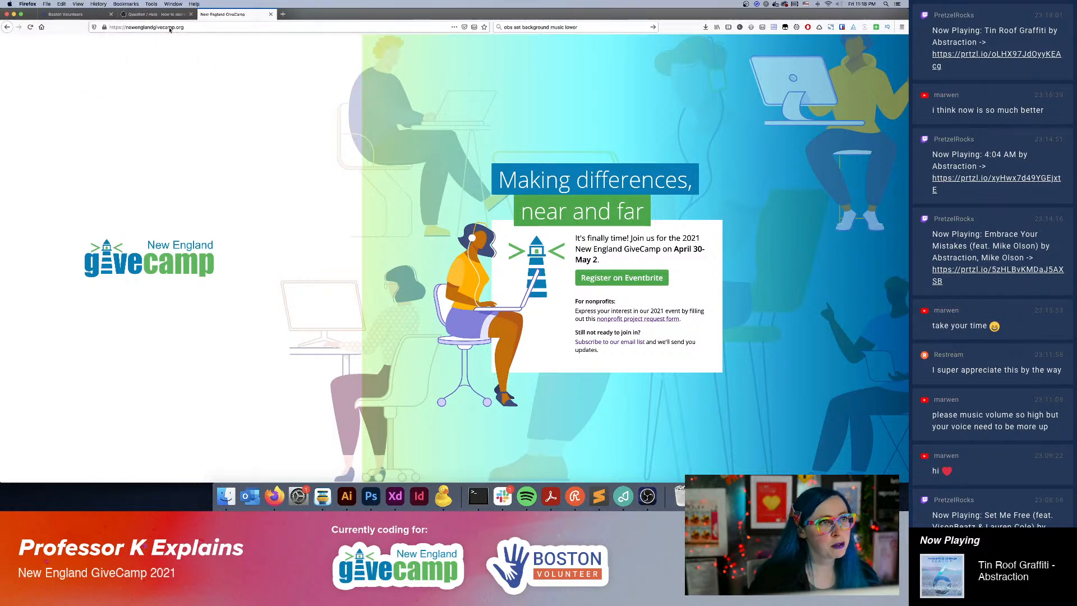
pyautogui.click(174, 28)
pyautogui.press('super+x')
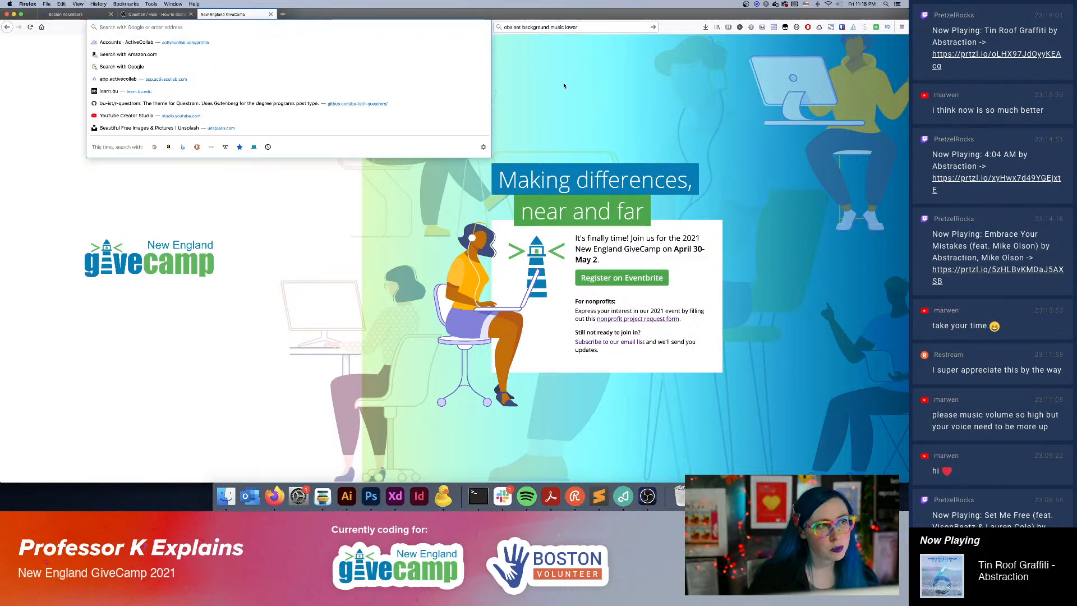
pyautogui.press('super+v')
pyautogui.press('Return')
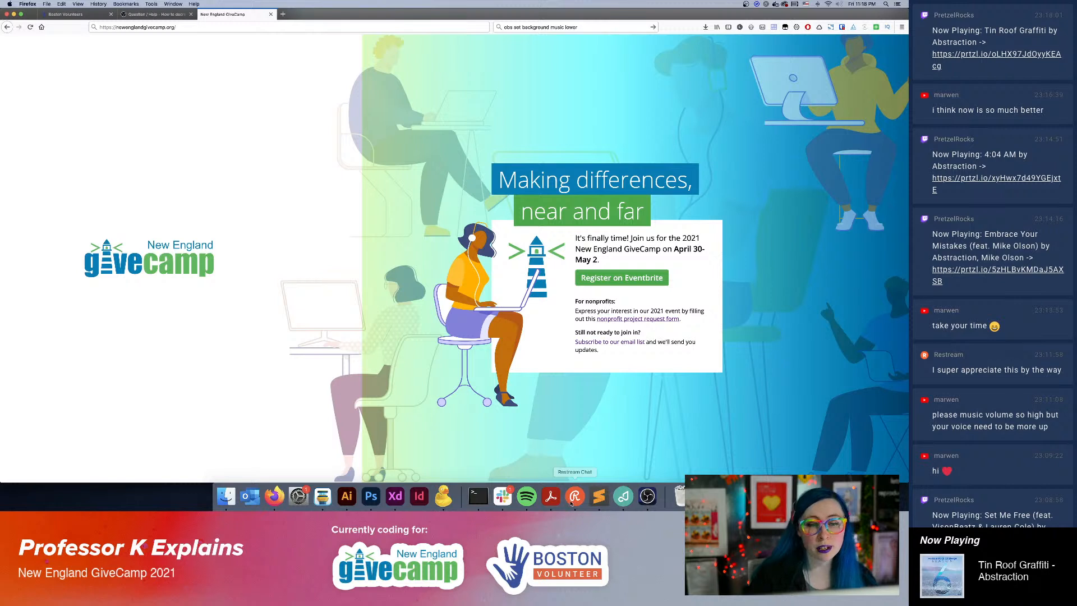
pyautogui.click(629, 497)
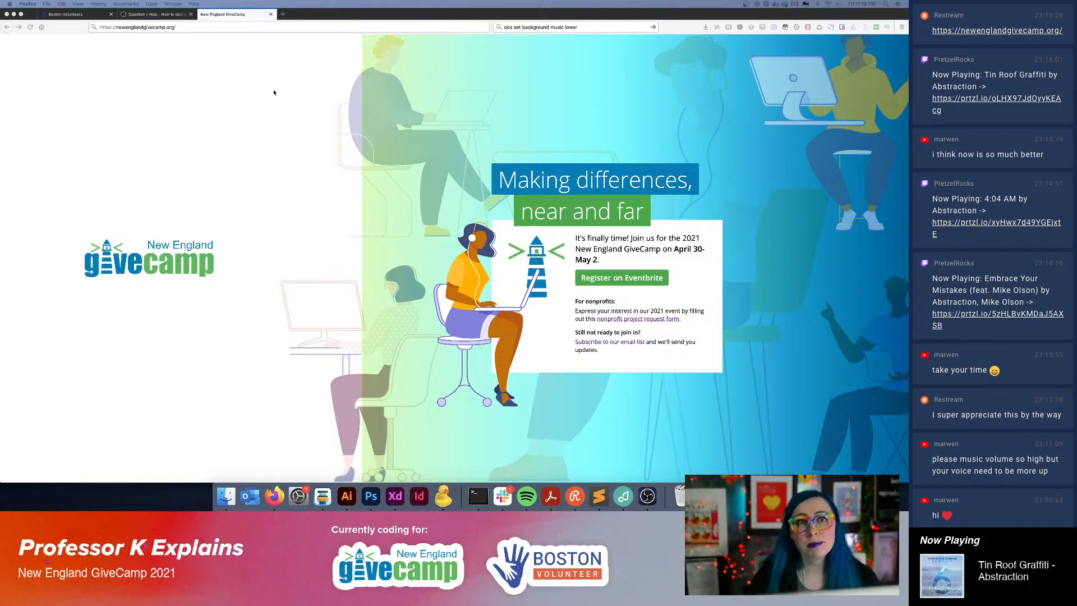
# Return to the browser and show the already open Boston Volunteers website.
pyautogui.click(279, 135)
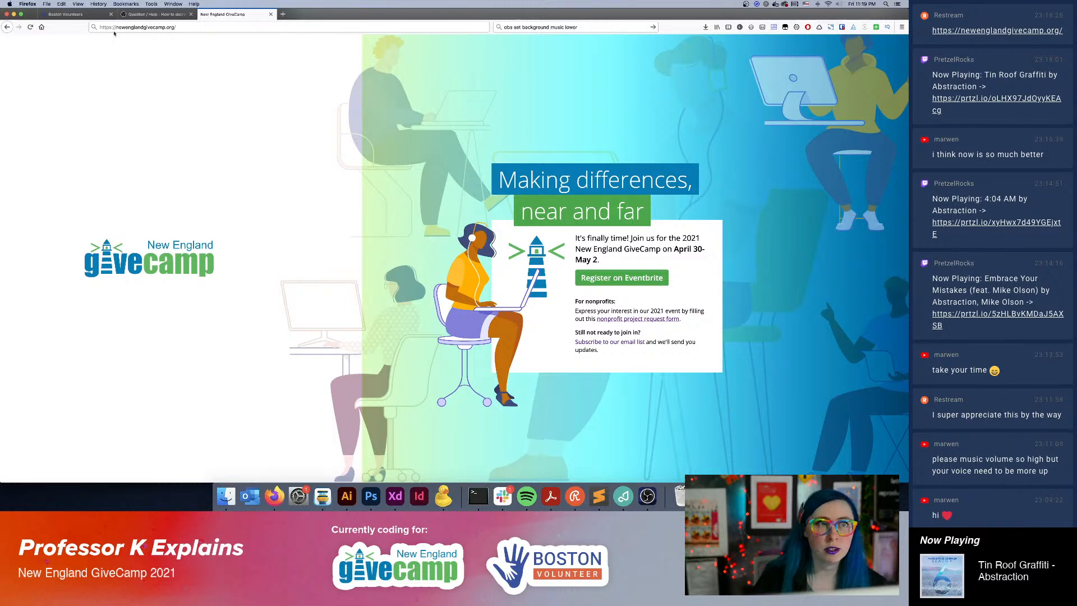
pyautogui.click(92, 17)
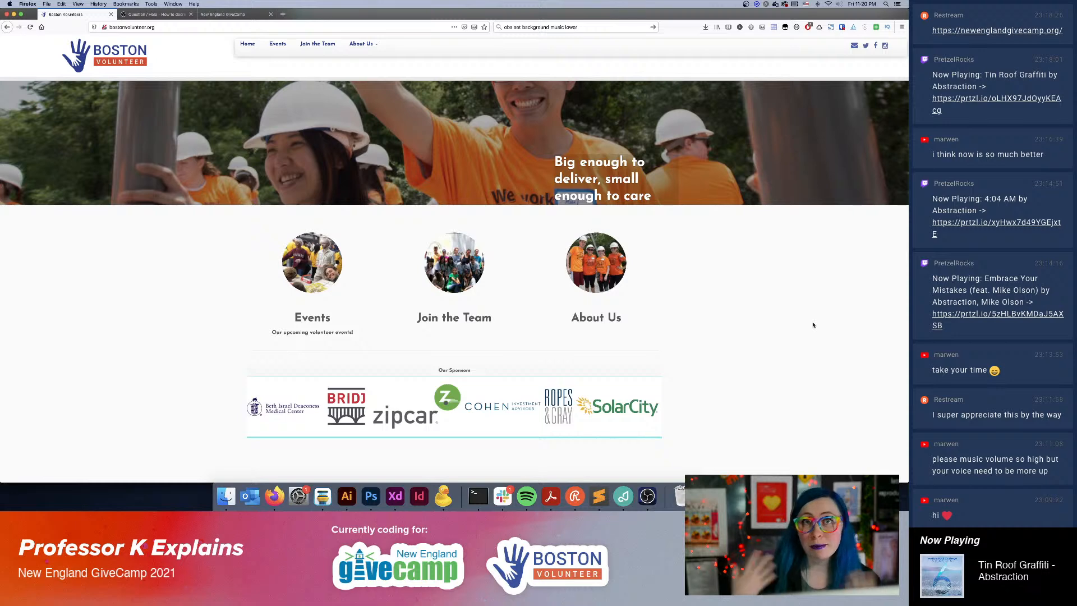
# Switch to Adobe XD and create a new document with a Web 1920 artboard.
pyautogui.click(405, 501)
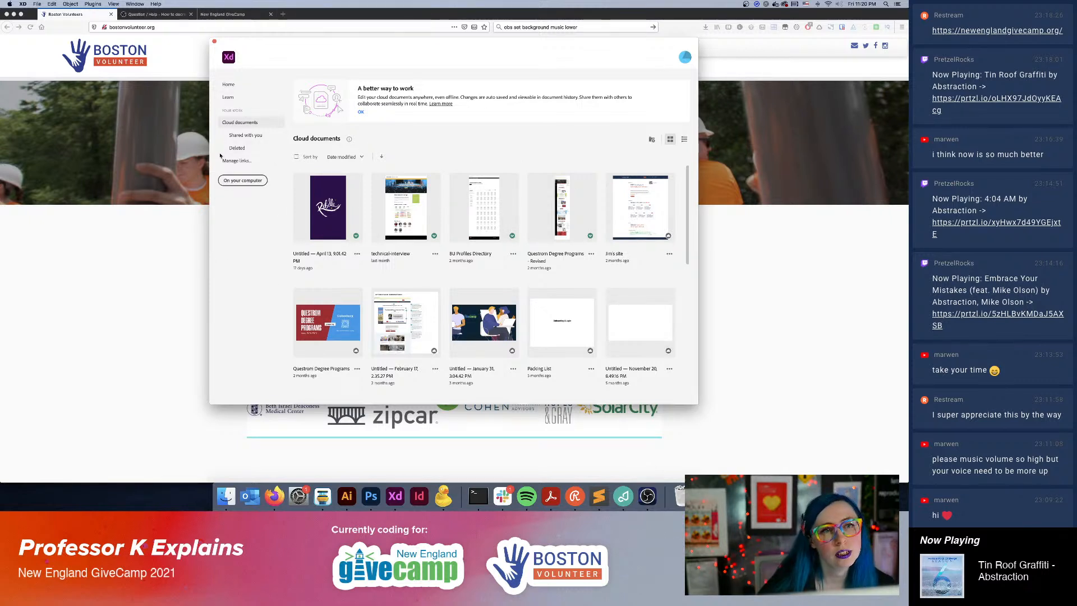
pyautogui.click(243, 180)
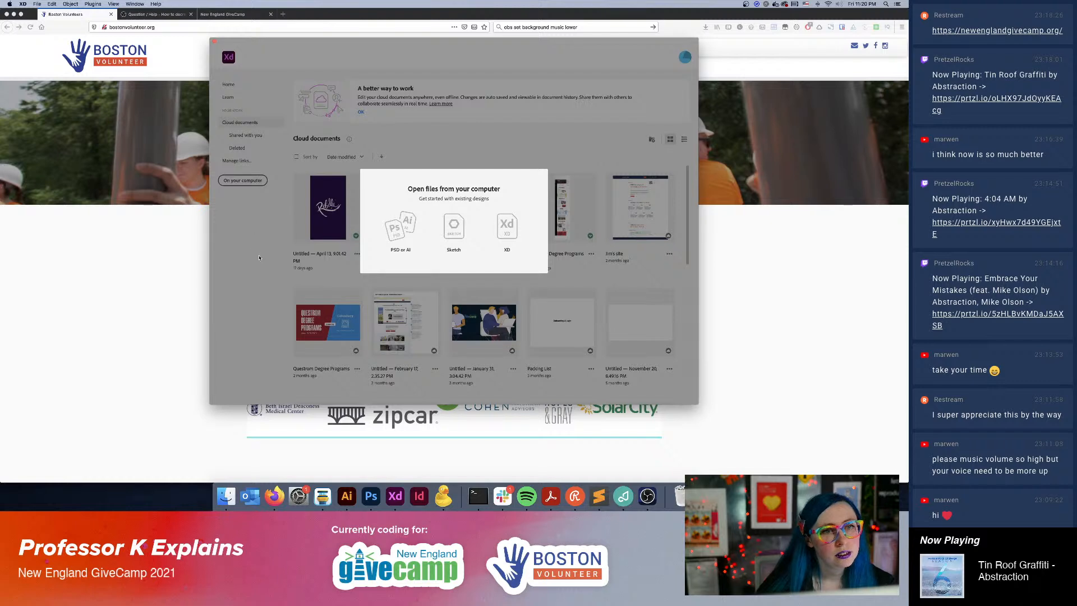
pyautogui.click(549, 330)
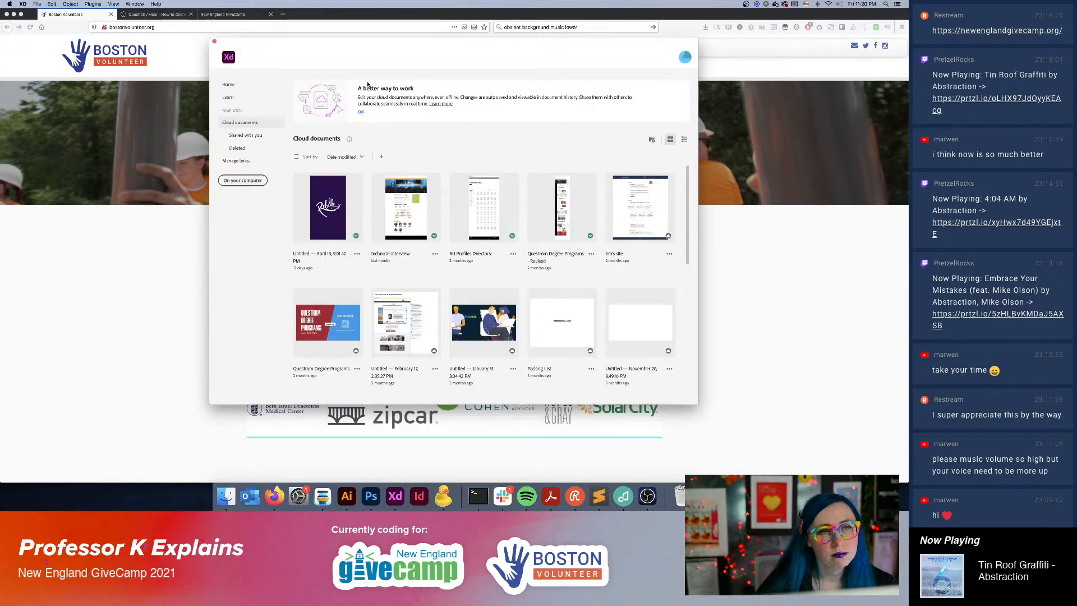
pyautogui.click(231, 84)
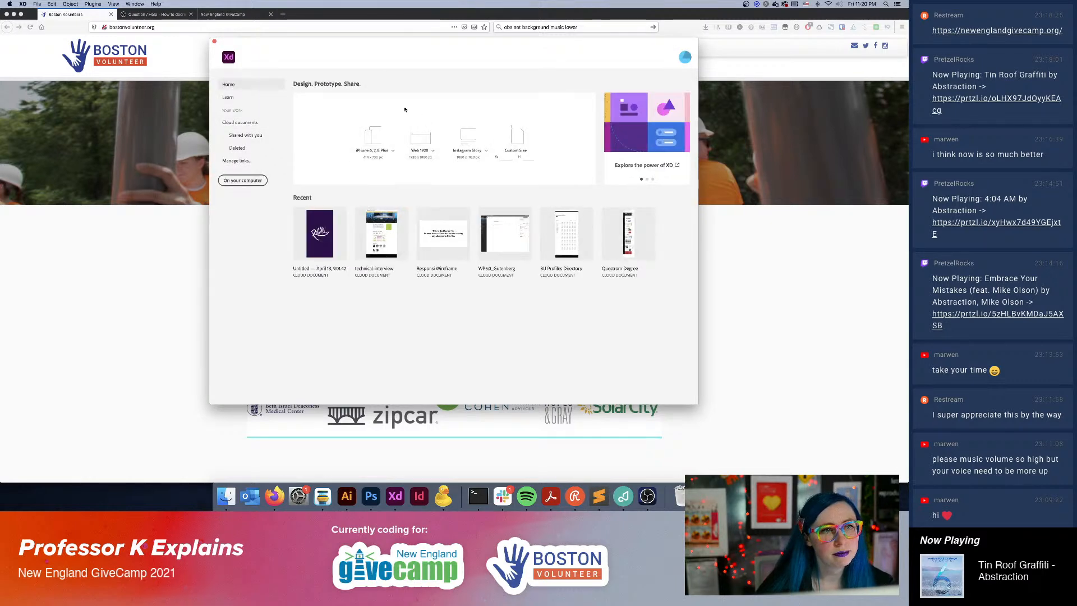
pyautogui.click(433, 140)
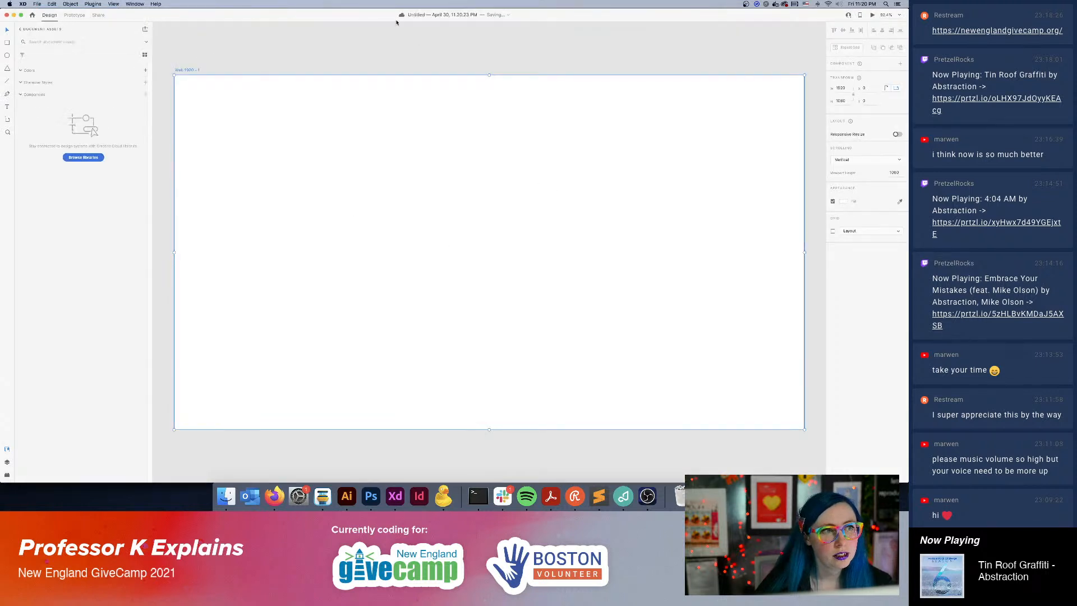
pyautogui.click(439, 52)
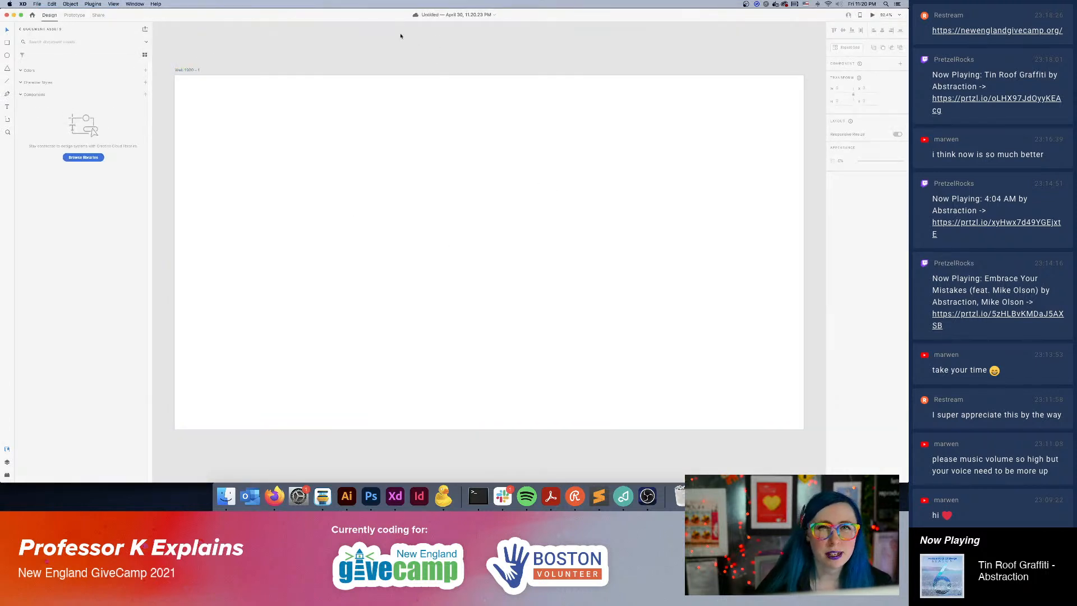
# Draw a full-width rectangle about 443 px high on the artboard and move it to about 125 px below the top edge.
pyautogui.click(6, 44)
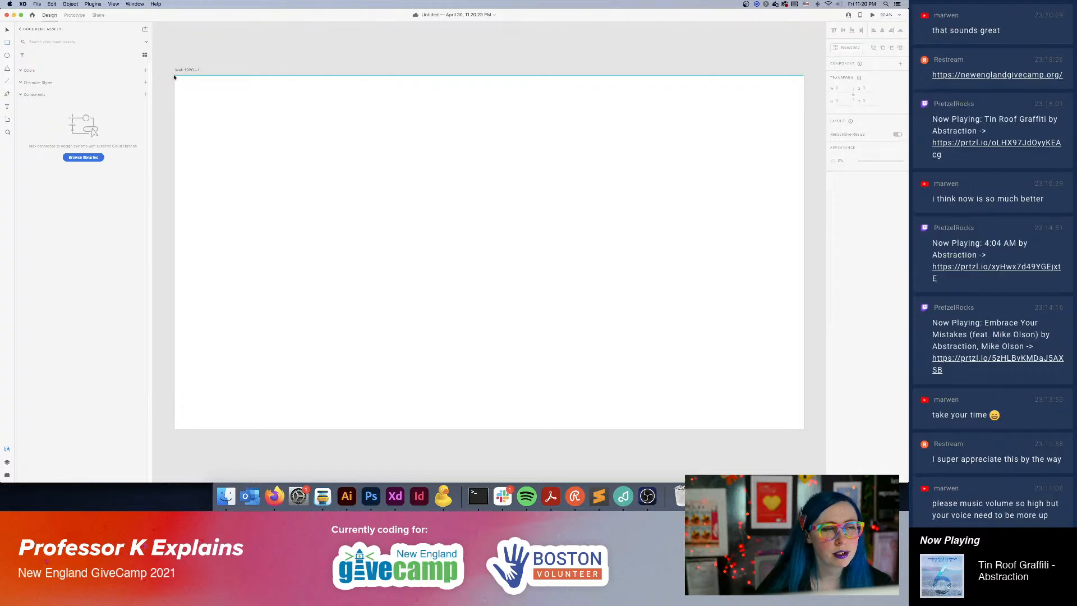
pyautogui.moveTo(174, 76)
pyautogui.mouseDown()
pyautogui.moveTo(245, 129)
pyautogui.moveTo(594, 224)
pyautogui.moveTo(834, 226)
pyautogui.moveTo(756, 221)
pyautogui.mouseUp()
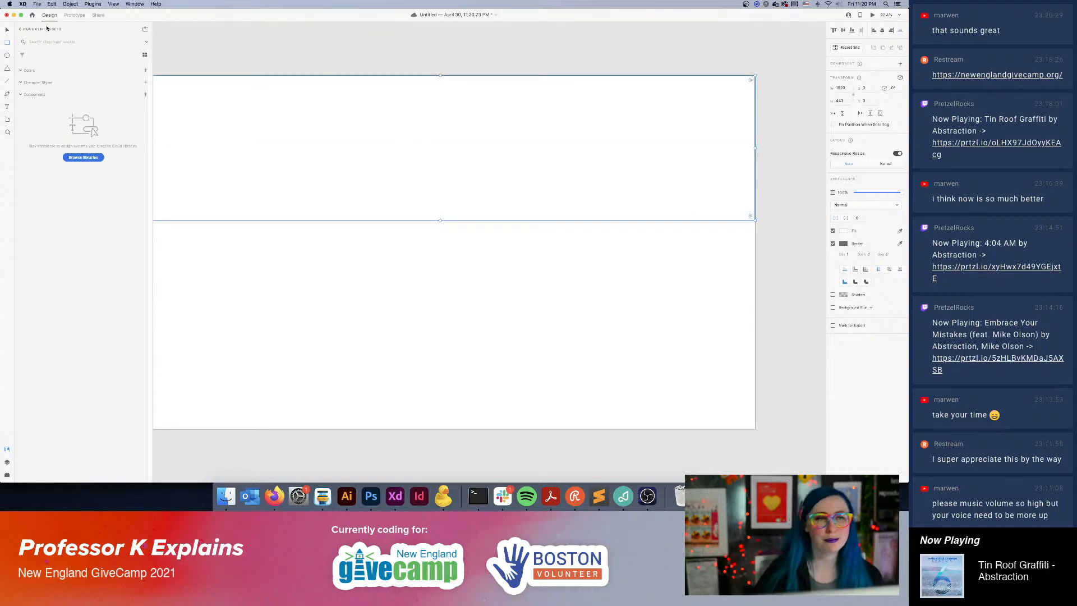
pyautogui.hscroll(-5, 466, 269)
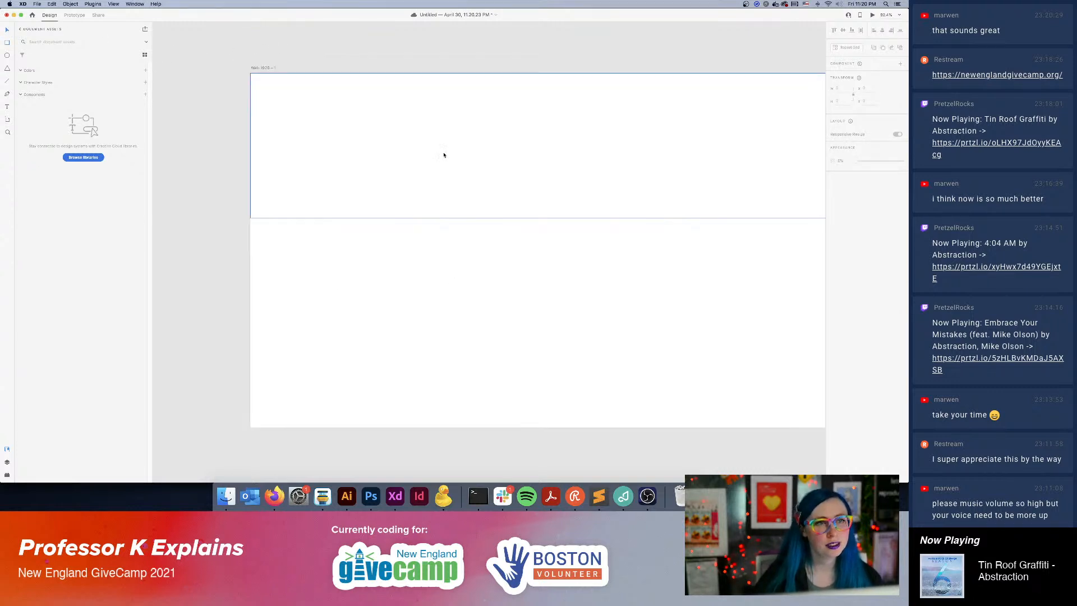
pyautogui.moveTo(632, 106); pyautogui.dragTo(680, 147)
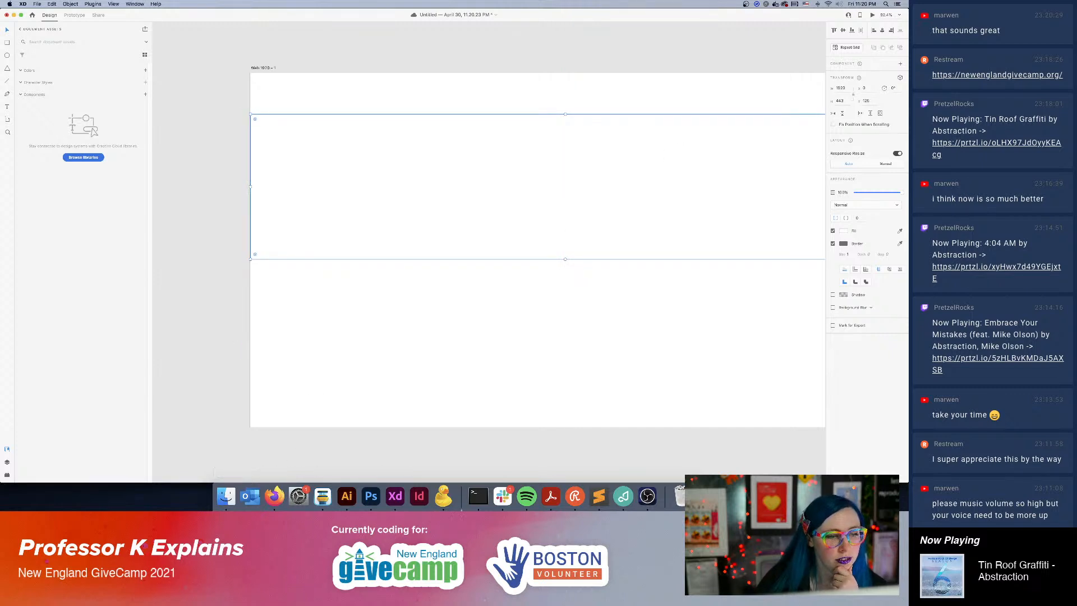
# Open the Boston Volunteer logo file BV.eps in Illustrator without replacing its missing font.
pyautogui.click(550, 497)
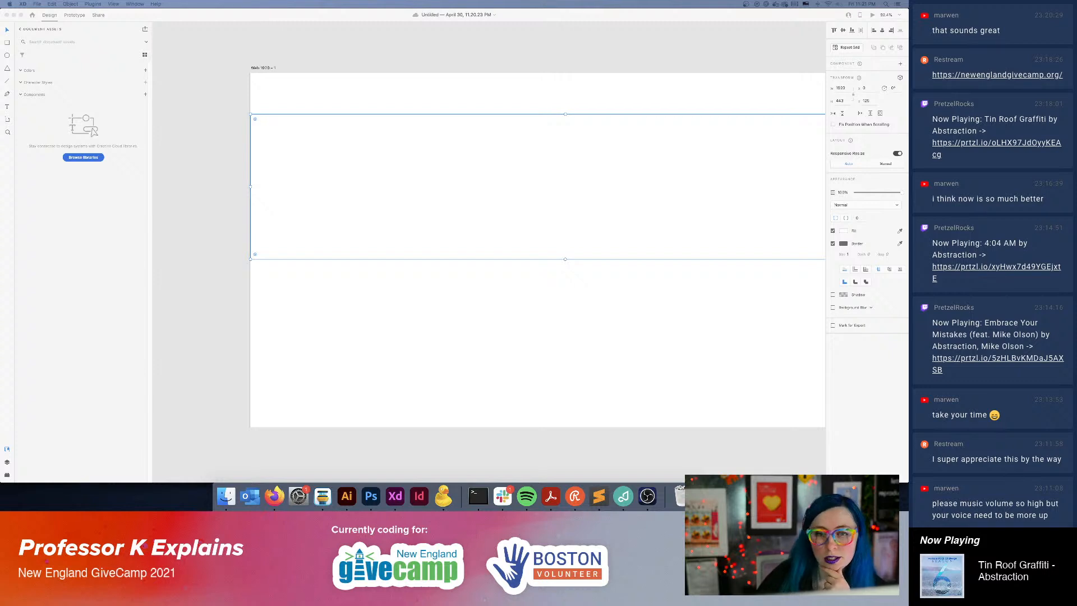
pyautogui.moveTo(768, 299); pyautogui.dragTo(347, 495)
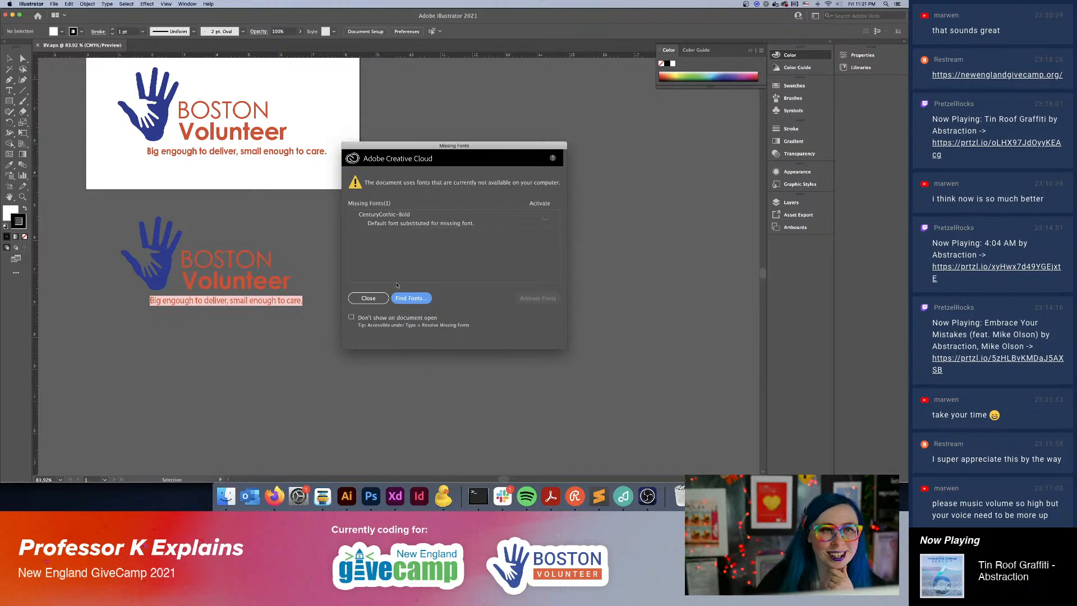
pyautogui.click(387, 298)
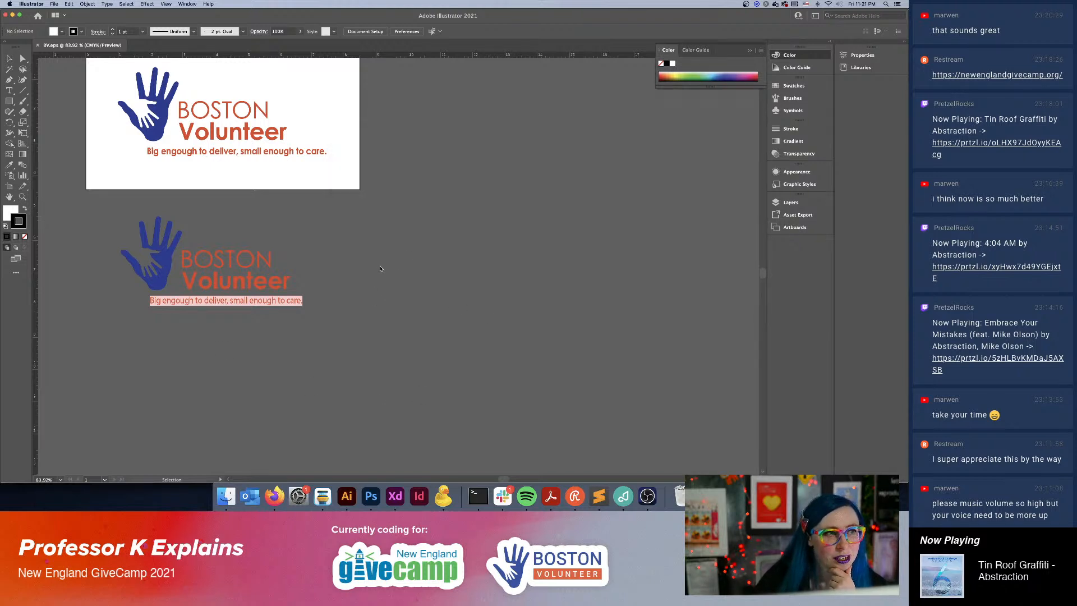
pyautogui.scroll(5, 449, 252)
pyautogui.hscroll(-5, 448, 252)
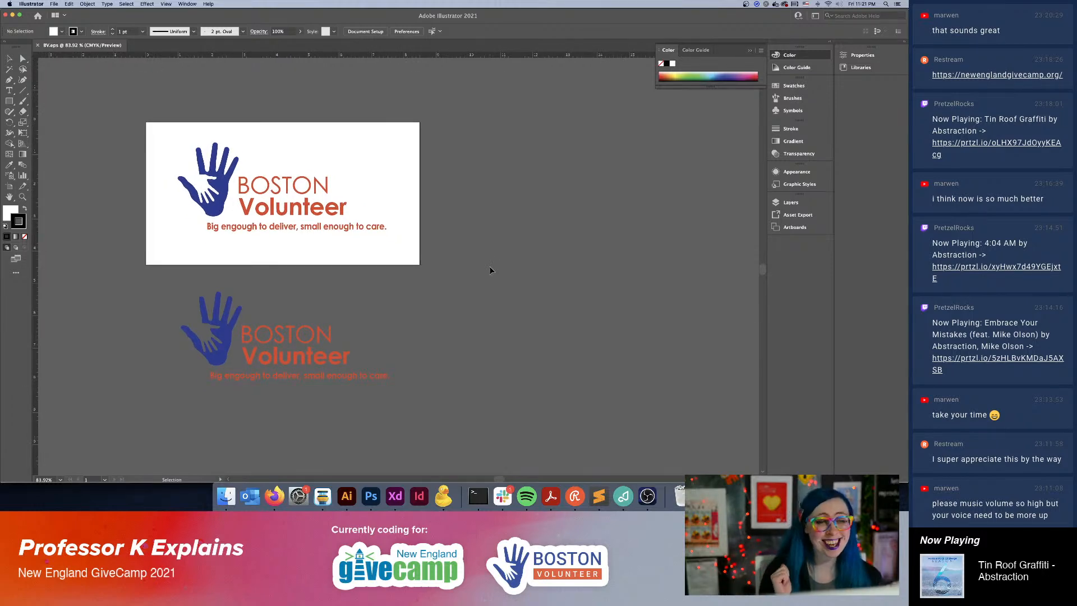
# Switch to Firefox and capture a screenshot of the logo in the Boston Volunteers website header.
pyautogui.click(274, 495)
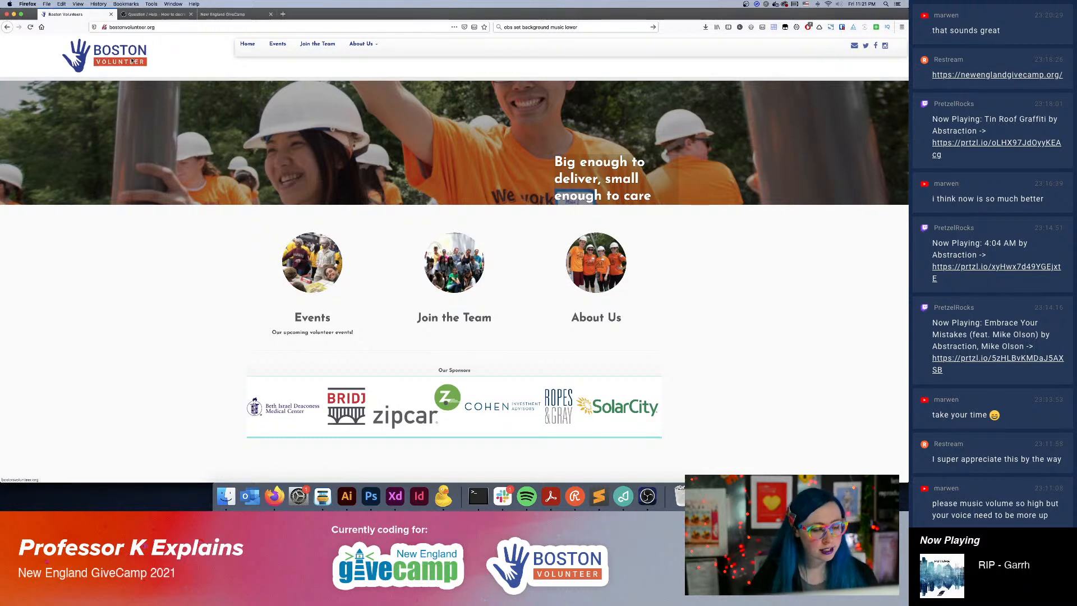
pyautogui.press('super+shift+4')
pyautogui.moveTo(54, 37); pyautogui.dragTo(168, 76)
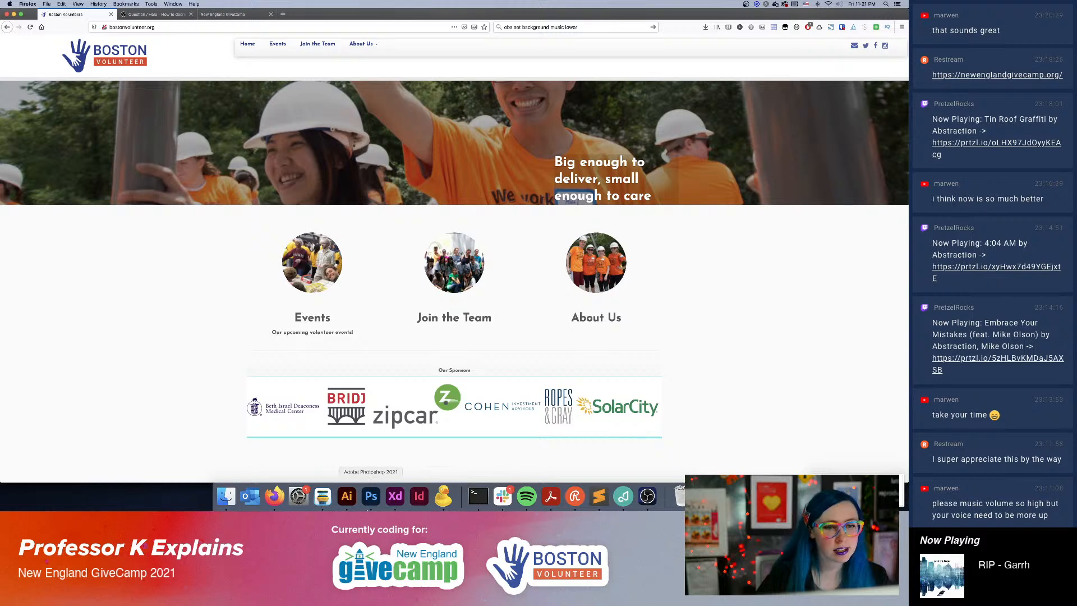
# Switch back to Illustrator and place the logo screenshot beside the artboard, aligned with its top edge.
pyautogui.click(346, 496)
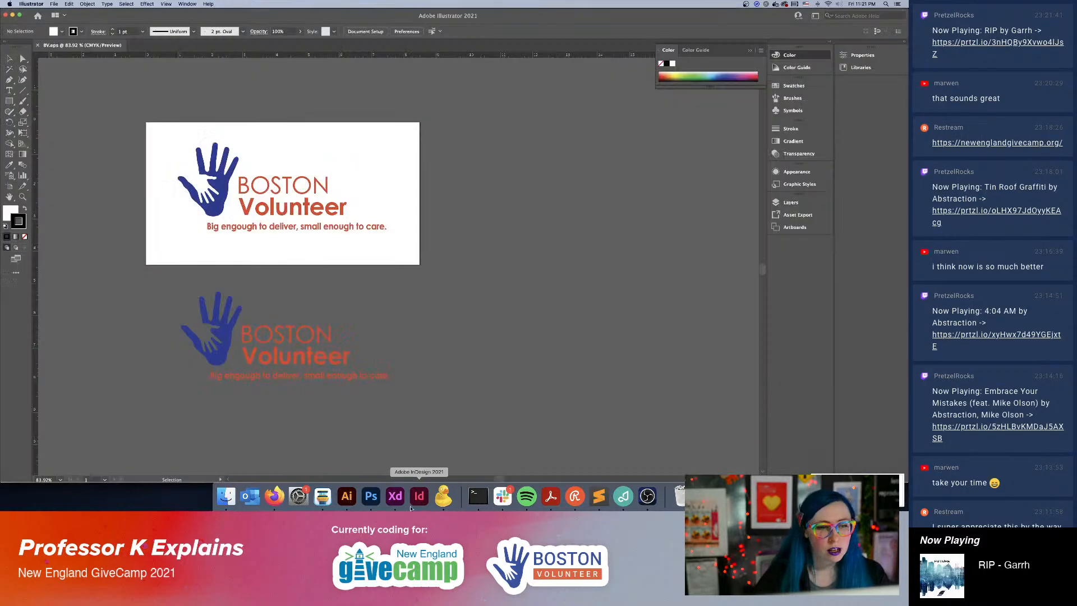
pyautogui.click(226, 496)
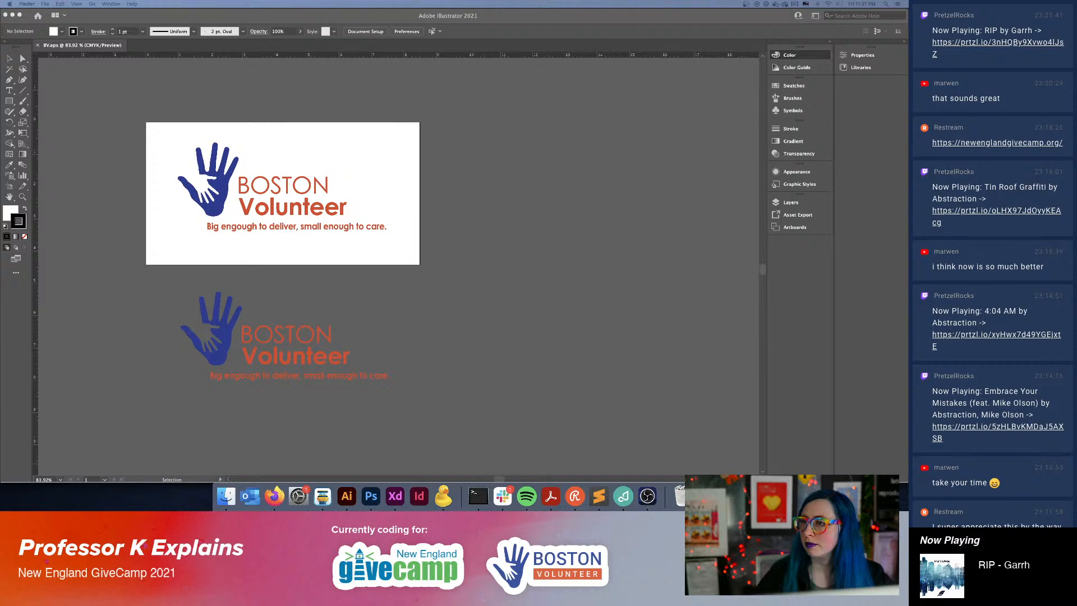
pyautogui.moveTo(614, 173); pyautogui.dragTo(498, 139)
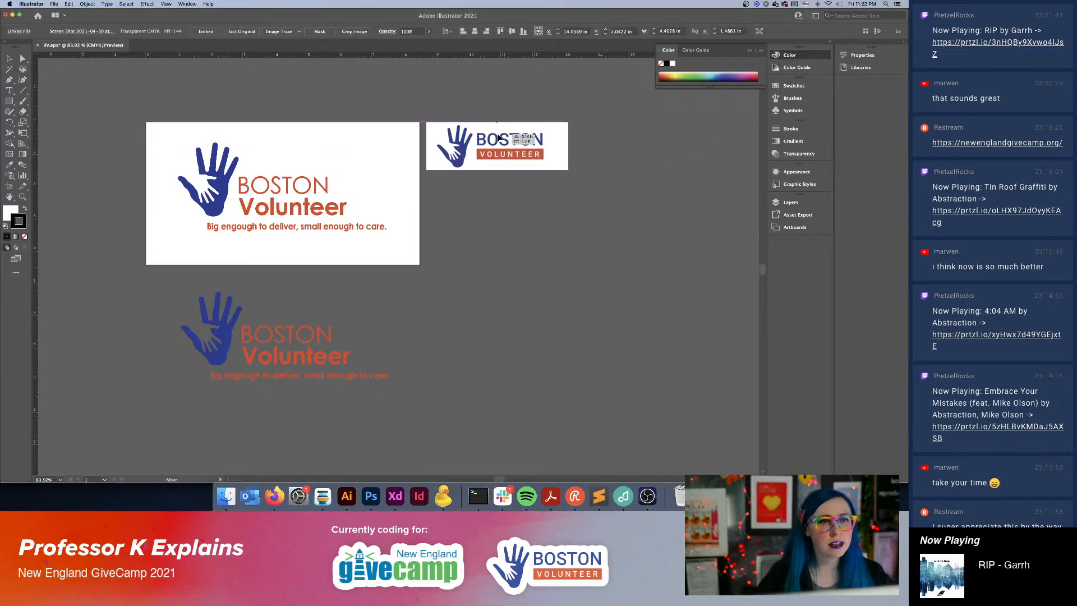
pyautogui.click(620, 247)
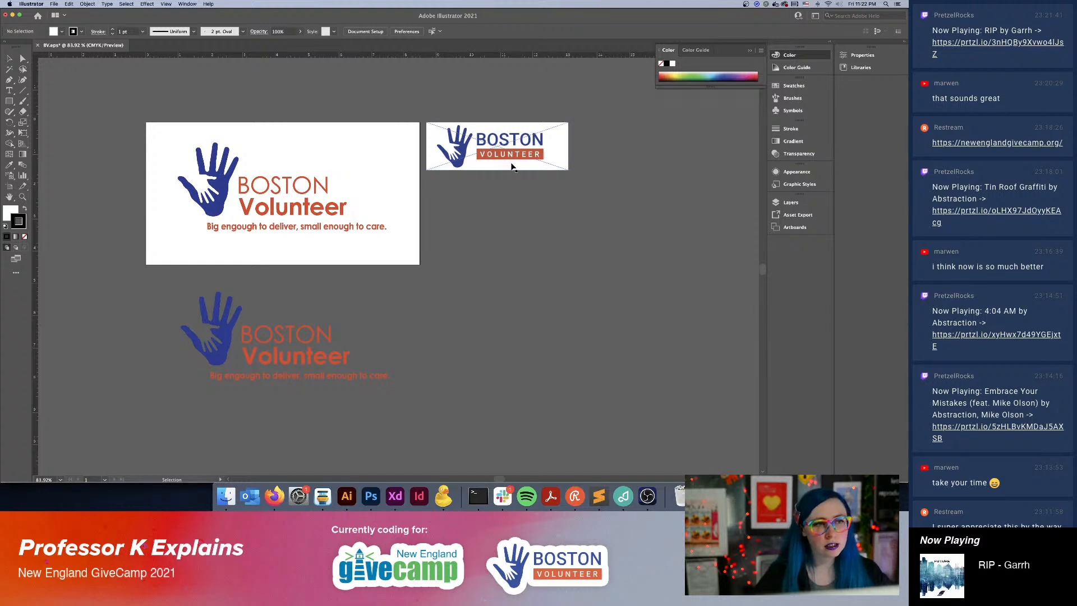
# Ungroup the logo on the artboard, and ungroup its tagline into individual letter shapes.
pyautogui.click(387, 228)
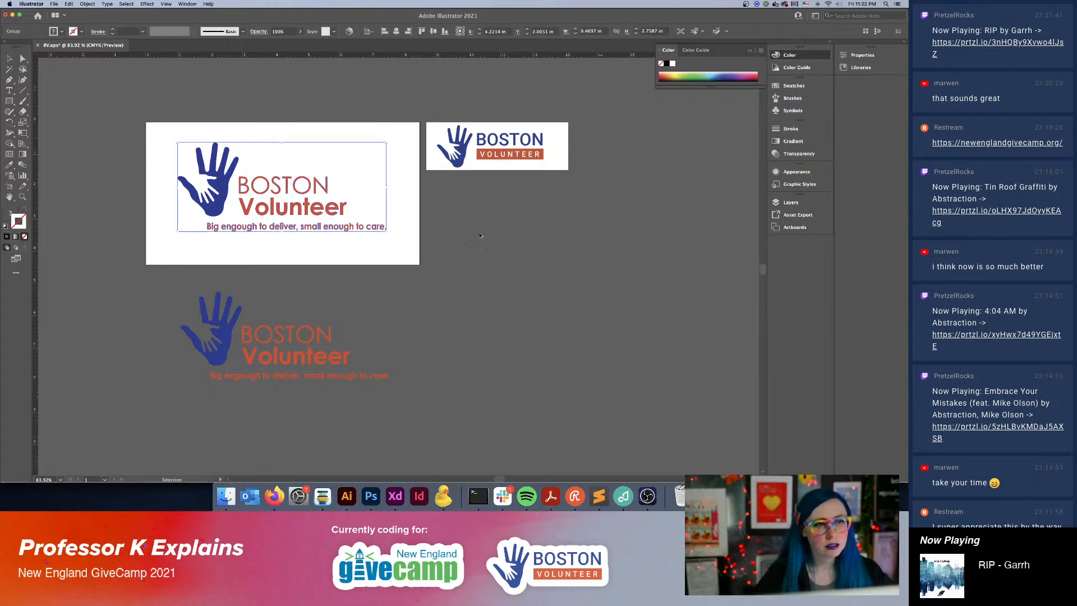
pyautogui.click(465, 243)
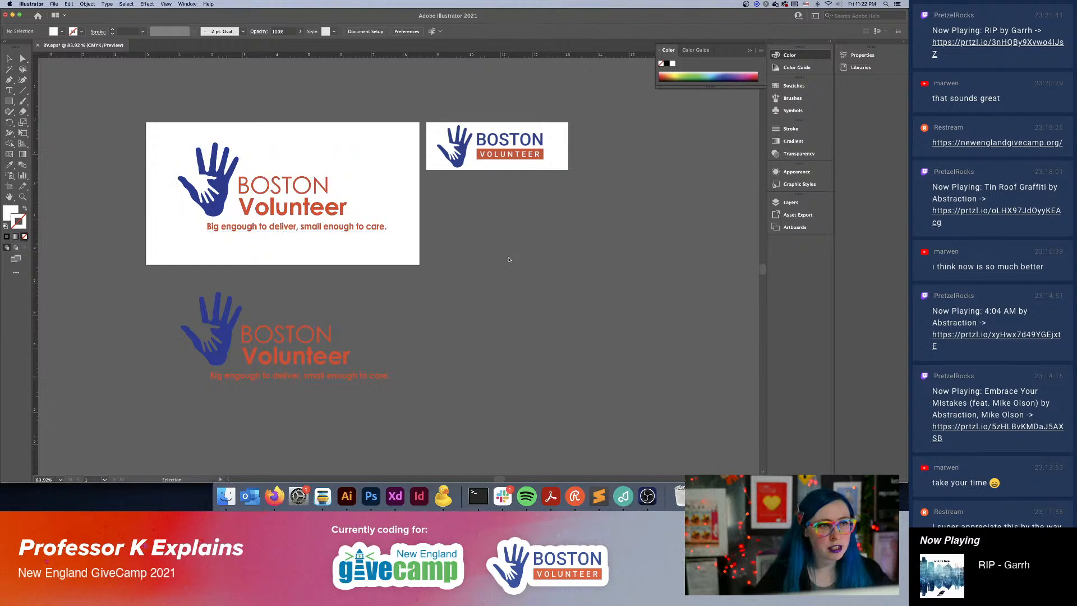
pyautogui.click(369, 230)
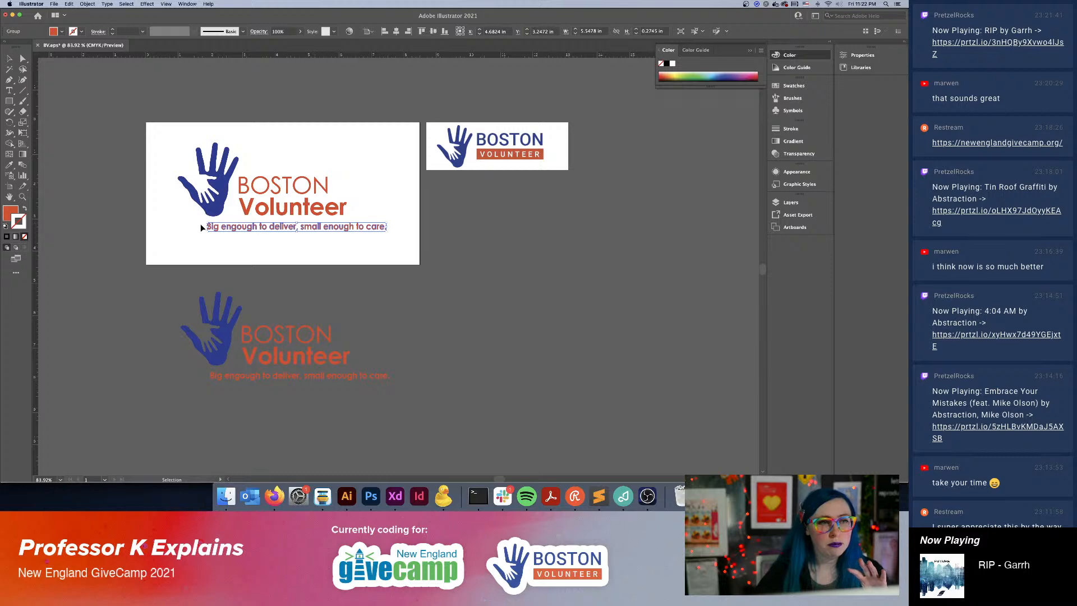
pyautogui.press('a')
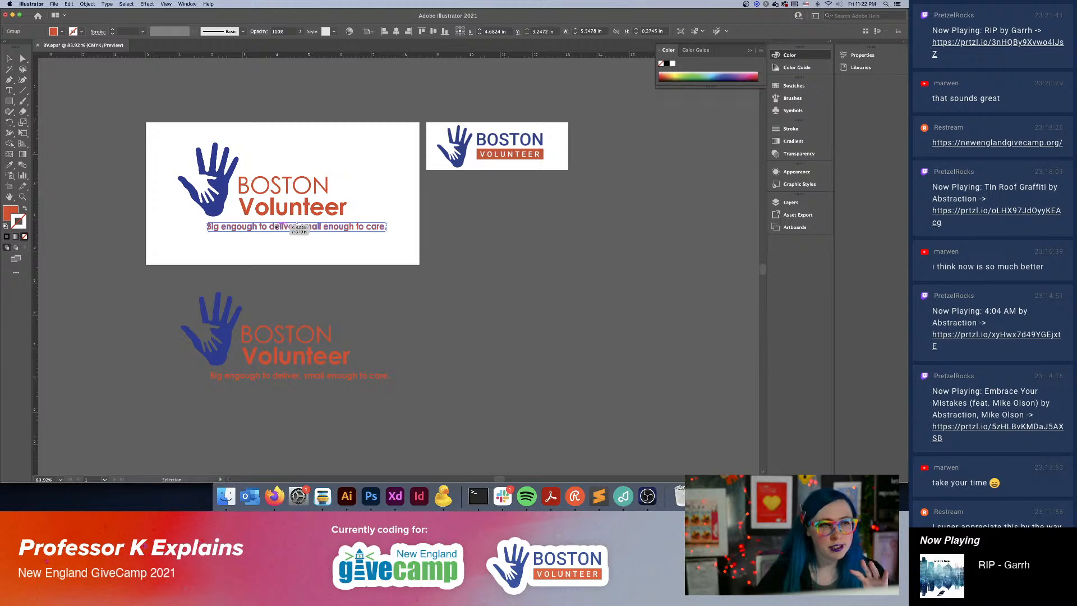
pyautogui.click(520, 319)
pyautogui.press('super+equal')
pyautogui.press('super+equal')
pyautogui.press('super+equal')
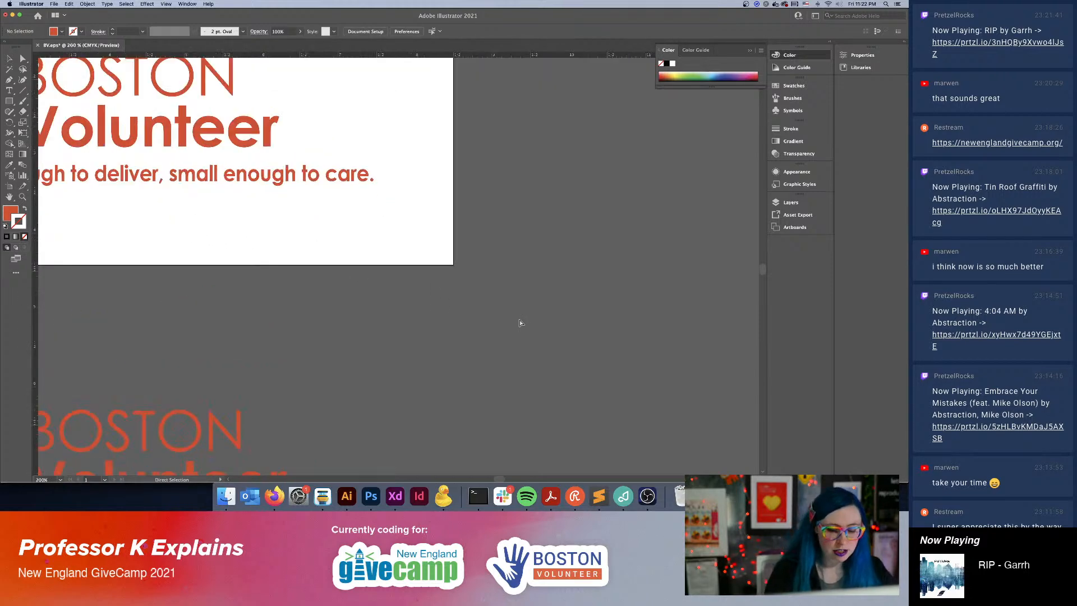
pyautogui.press('space')
pyautogui.moveTo(256, 212); pyautogui.dragTo(588, 273)
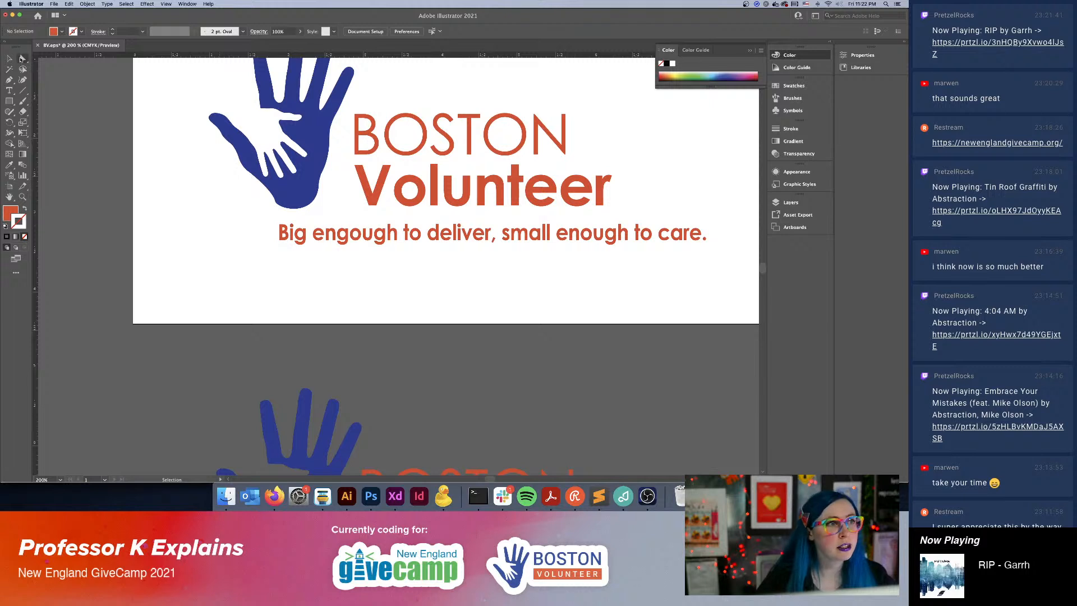
pyautogui.click(12, 59)
pyautogui.click(347, 238)
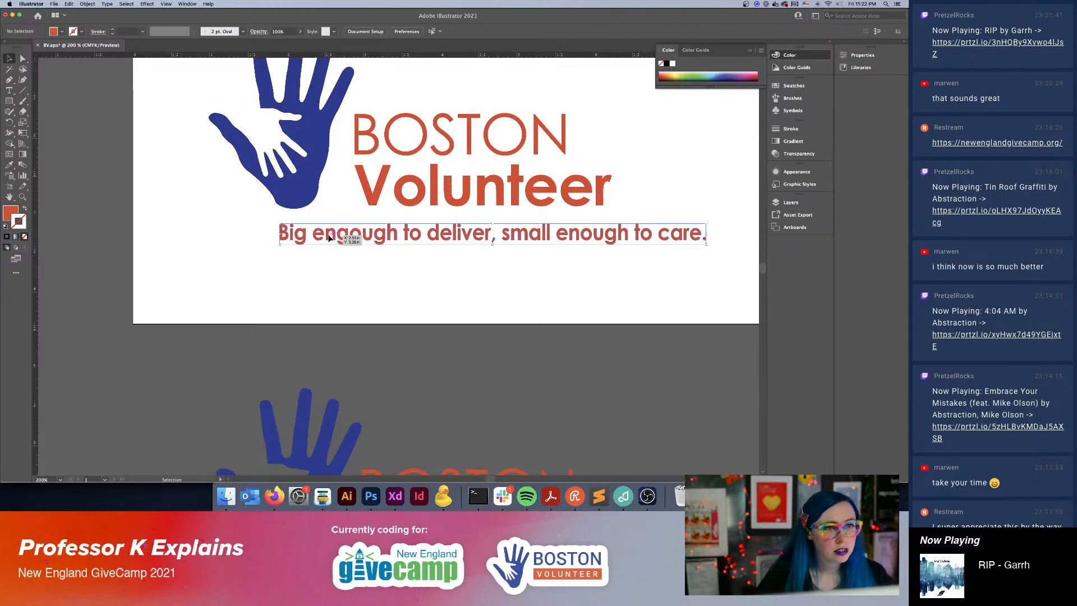
pyautogui.press('super+shift+g')
pyautogui.click(378, 287)
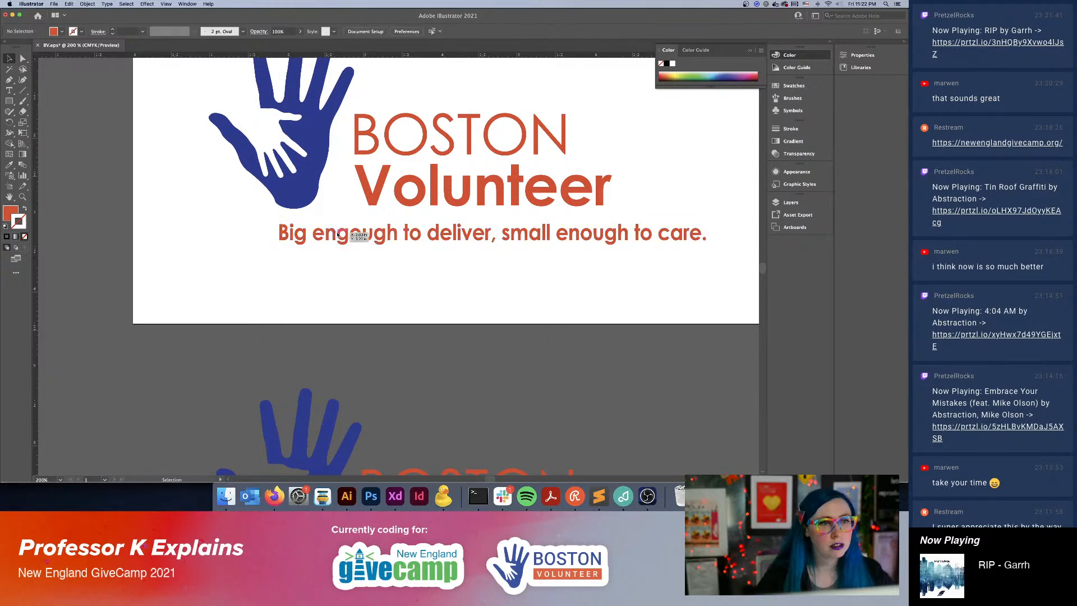
# Delete the extra "g" in "engough" and move the rest of the tagline over to close the gap.
pyautogui.click(344, 235)
pyautogui.press('Delete')
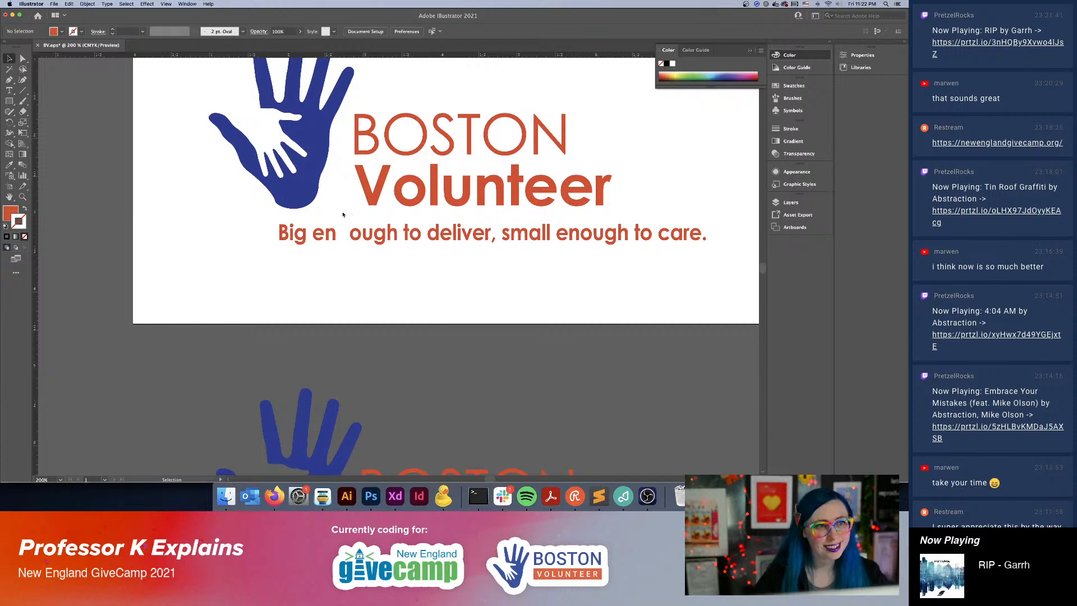
pyautogui.moveTo(343, 214); pyautogui.dragTo(706, 271)
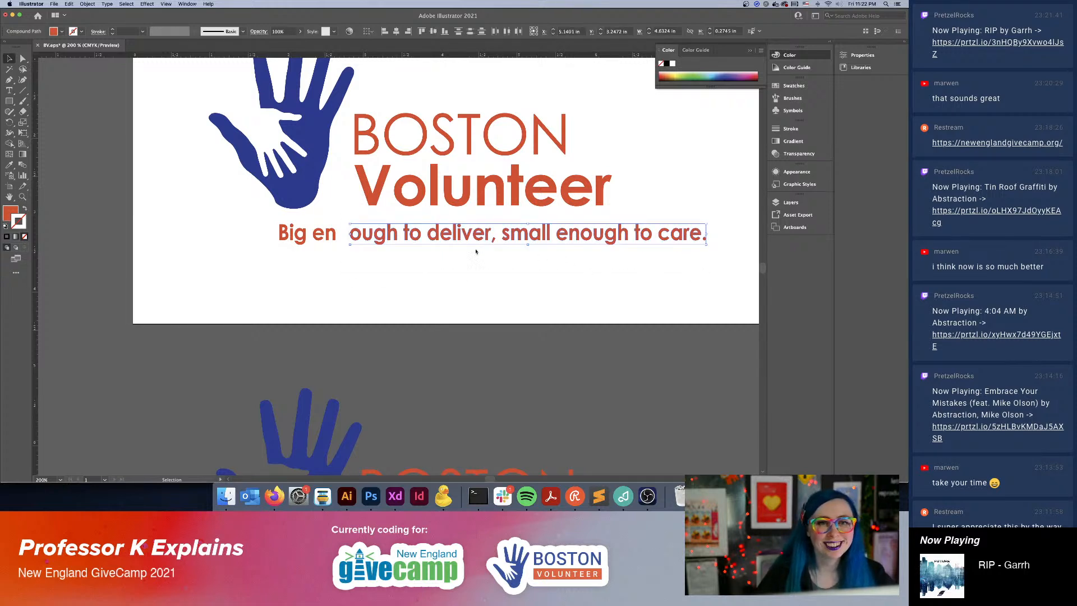
pyautogui.moveTo(356, 233); pyautogui.dragTo(343, 233)
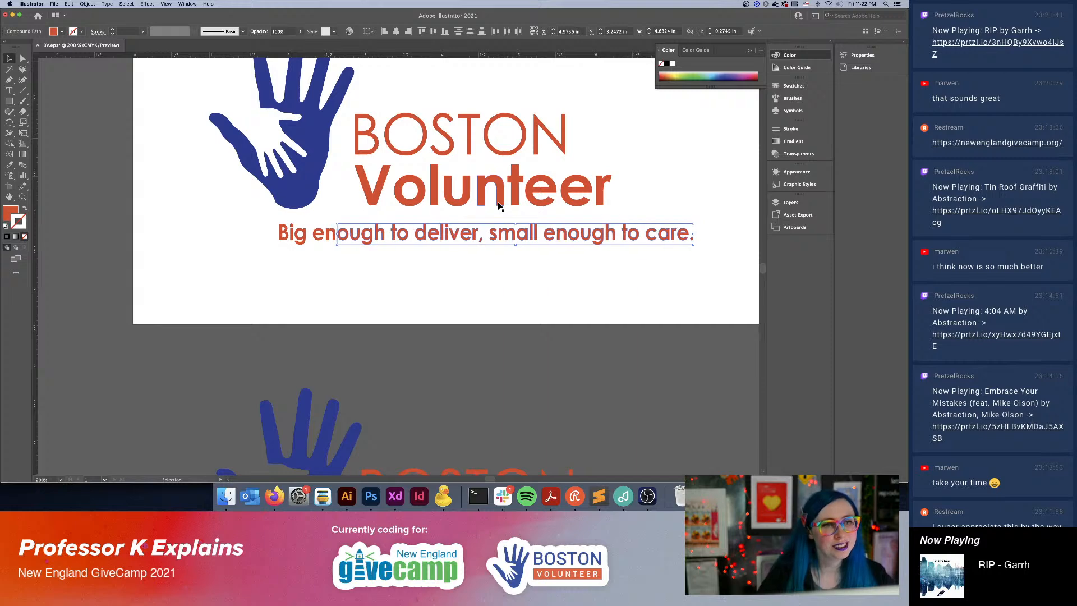
pyautogui.click(482, 266)
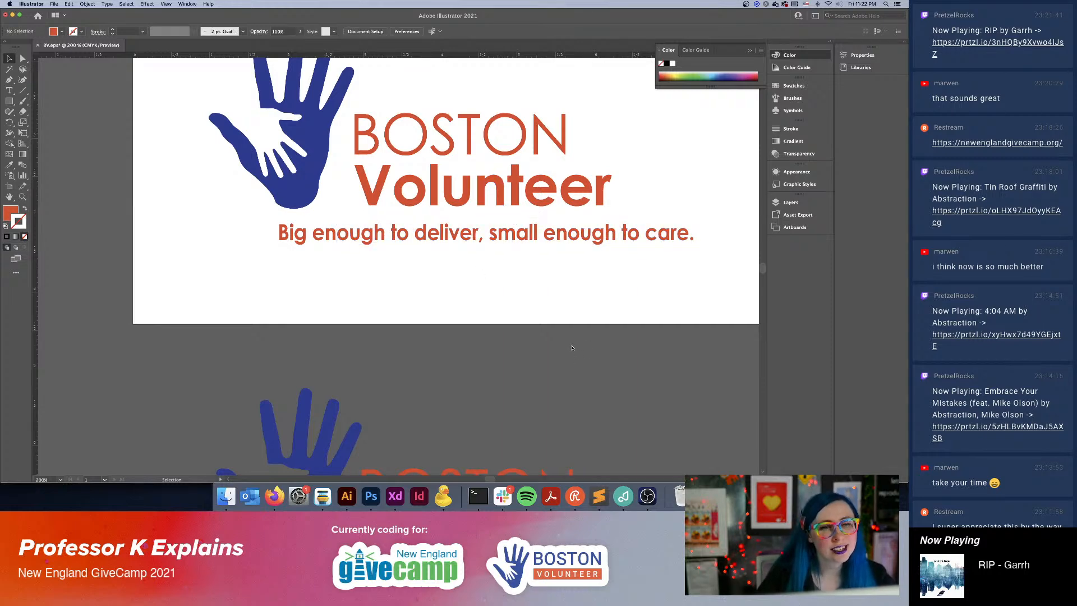
# Delete the duplicate logo below the artboard.
pyautogui.press('super+minus')
pyautogui.press('super+minus')
pyautogui.hscroll(4, 571, 345)
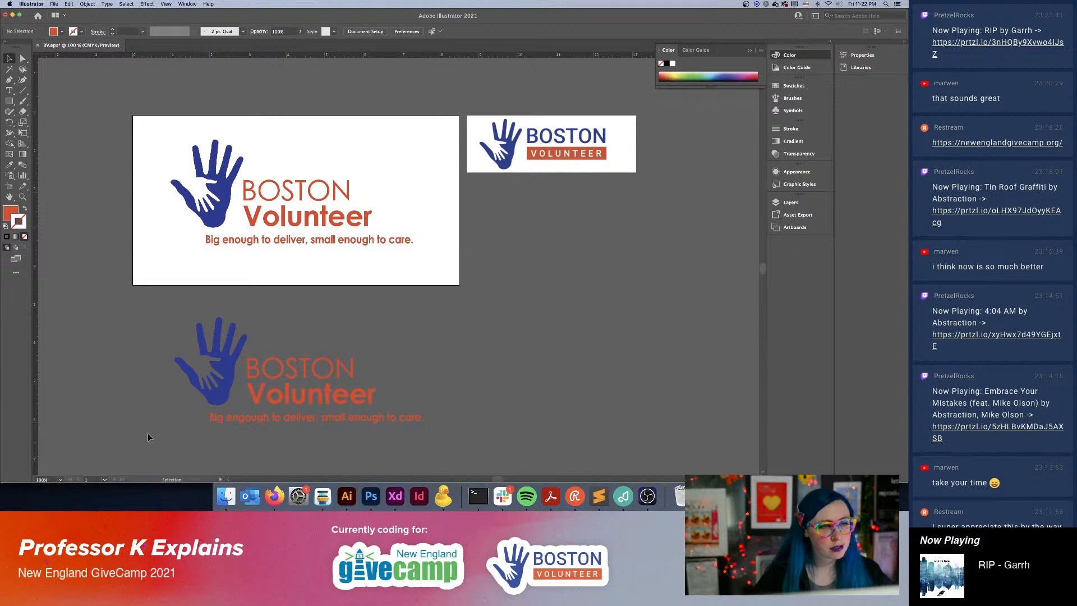
pyautogui.moveTo(148, 437); pyautogui.dragTo(373, 401)
pyautogui.press('BackSpace')
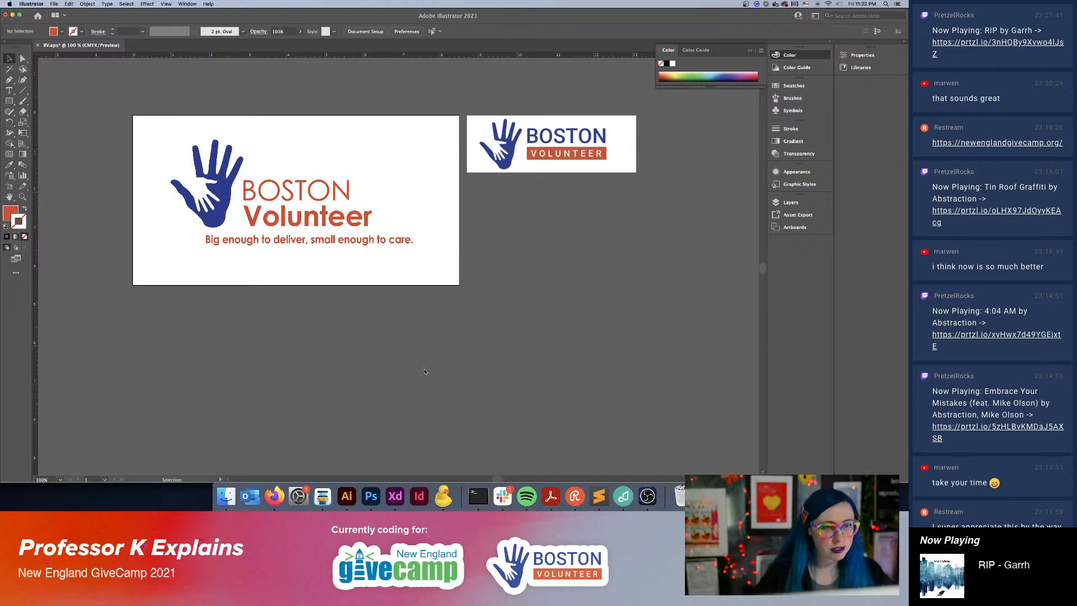
pyautogui.scroll(3, 560, 160)
pyautogui.scroll(-3, 553, 159)
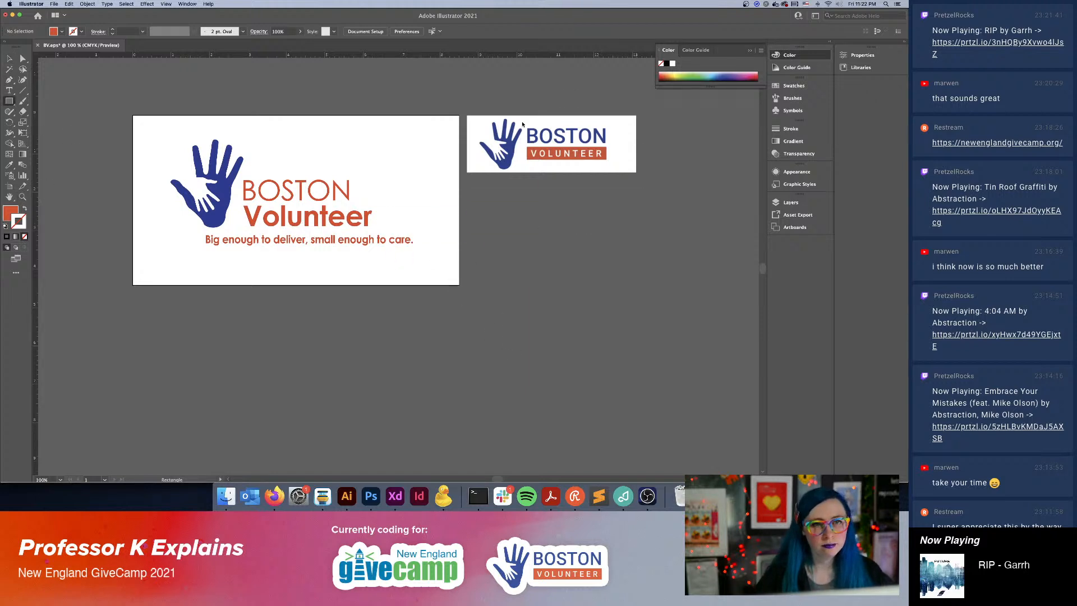
# Draw an orange rectangle about 3.59 by 0.93 in under the logo's tagline and move it just below the artboard.
pyautogui.scroll(3, 544, 143)
pyautogui.press('alt+super+8')
pyautogui.press('alt+super+8')
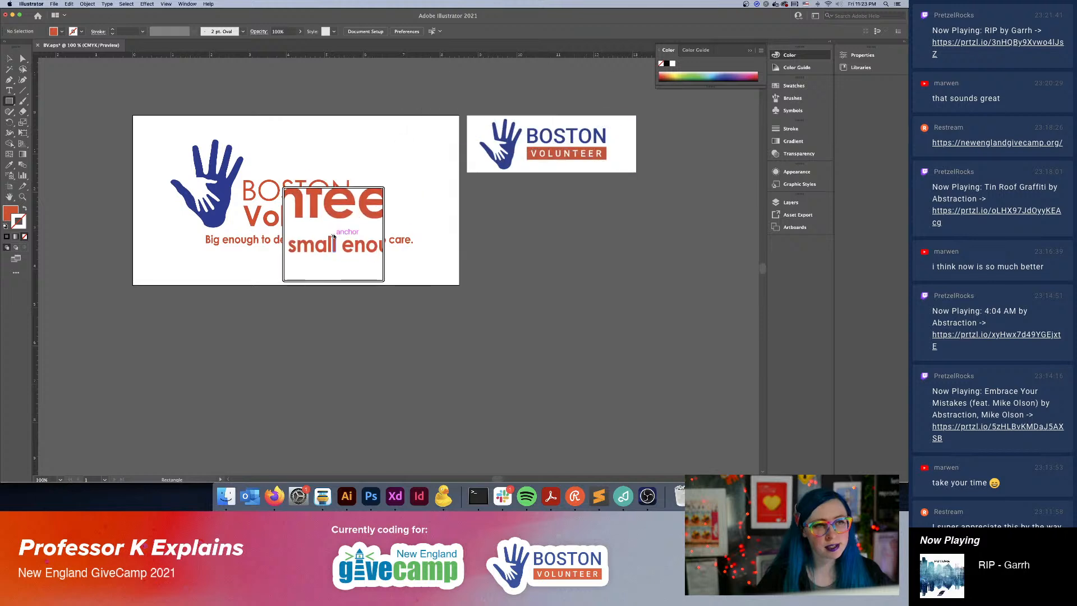
pyautogui.press('alt+super+8')
pyautogui.press('alt+super+8')
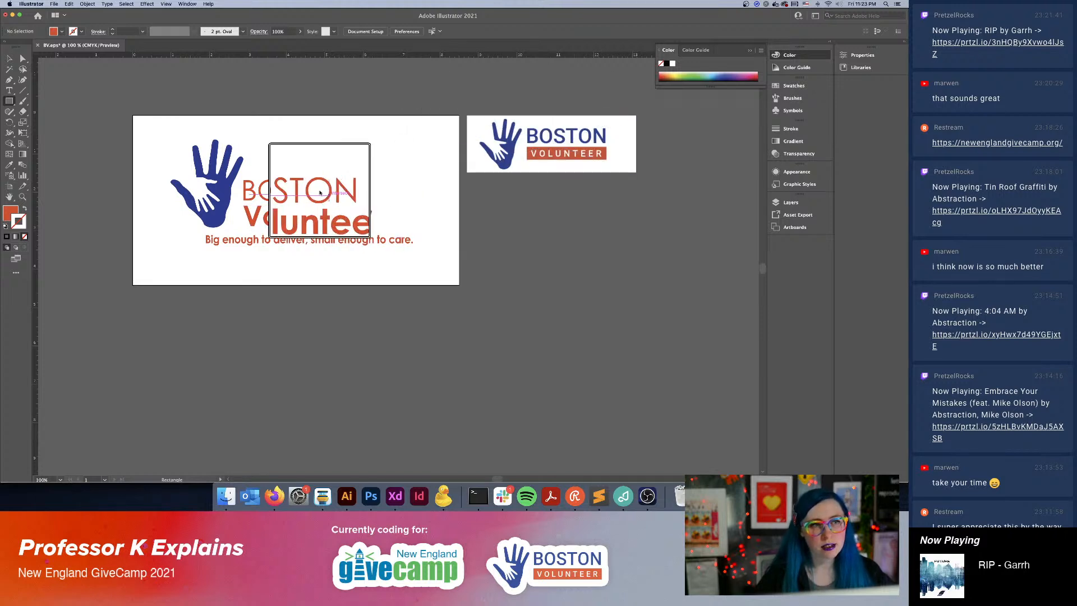
pyautogui.press('alt+super+8')
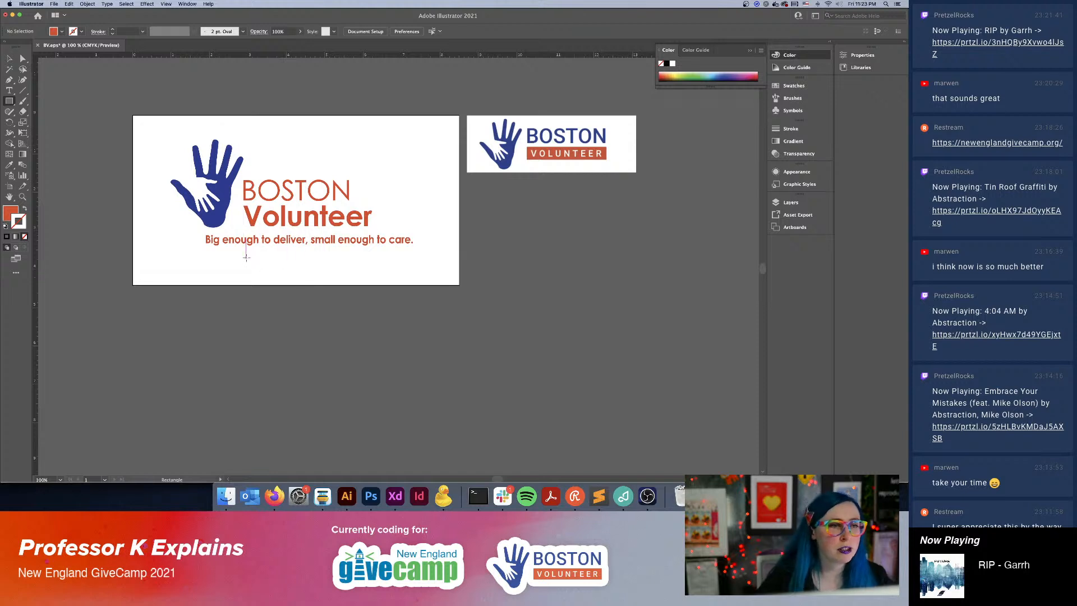
pyautogui.moveTo(239, 261)
pyautogui.mouseDown()
pyautogui.moveTo(384, 301)
pyautogui.moveTo(377, 295)
pyautogui.mouseUp()
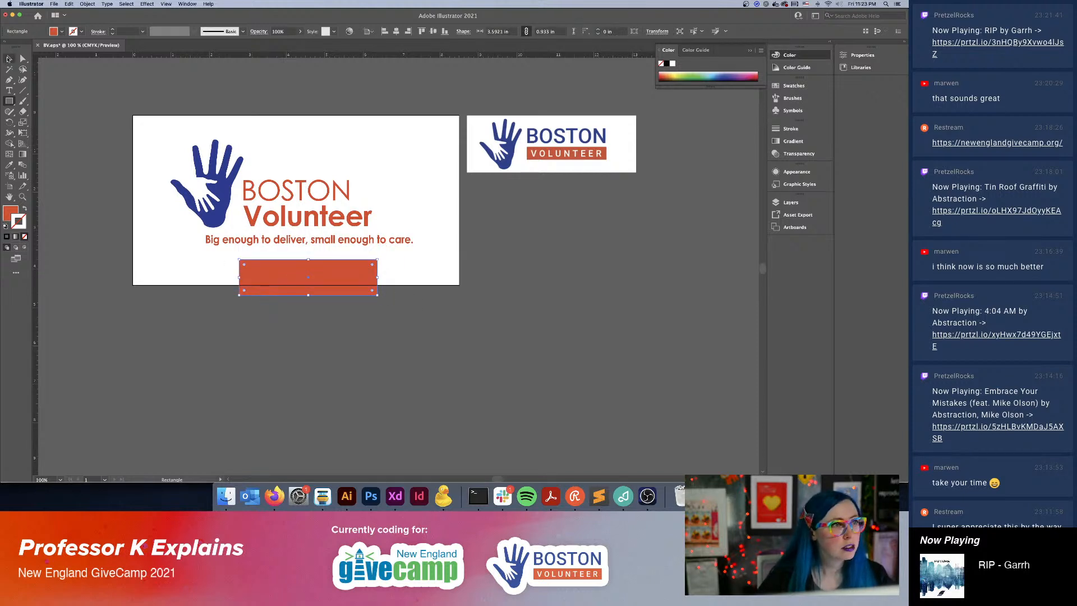
pyautogui.press('v')
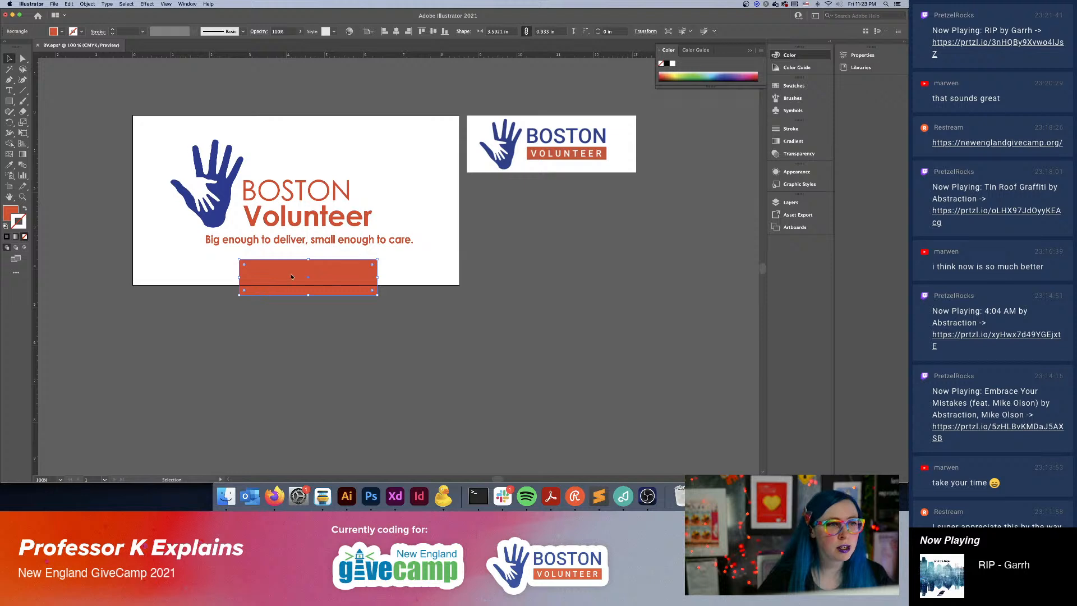
pyautogui.moveTo(277, 280); pyautogui.dragTo(262, 343)
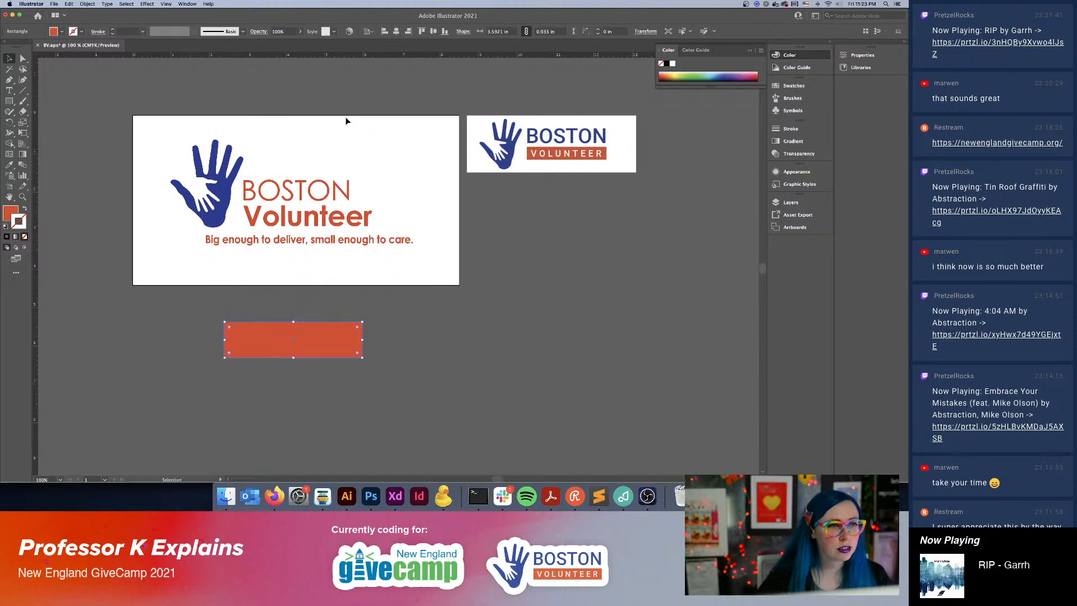
# Place a duplicate of the logo outside the artboard, and move the orange rectangle over the word "Volunteer" in the original.
pyautogui.moveTo(171, 267); pyautogui.dragTo(171, 268)
pyautogui.keyDown('alt'); pyautogui.moveTo(219, 185); pyautogui.dragTo(628, 297); pyautogui.keyUp('alt')
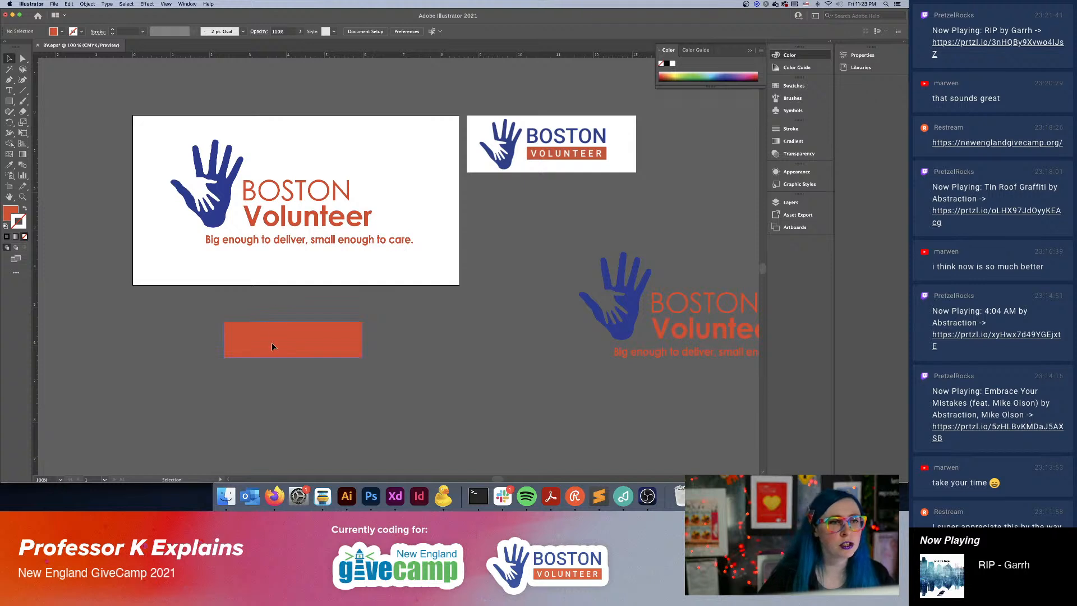
pyautogui.moveTo(272, 343); pyautogui.dragTo(287, 224)
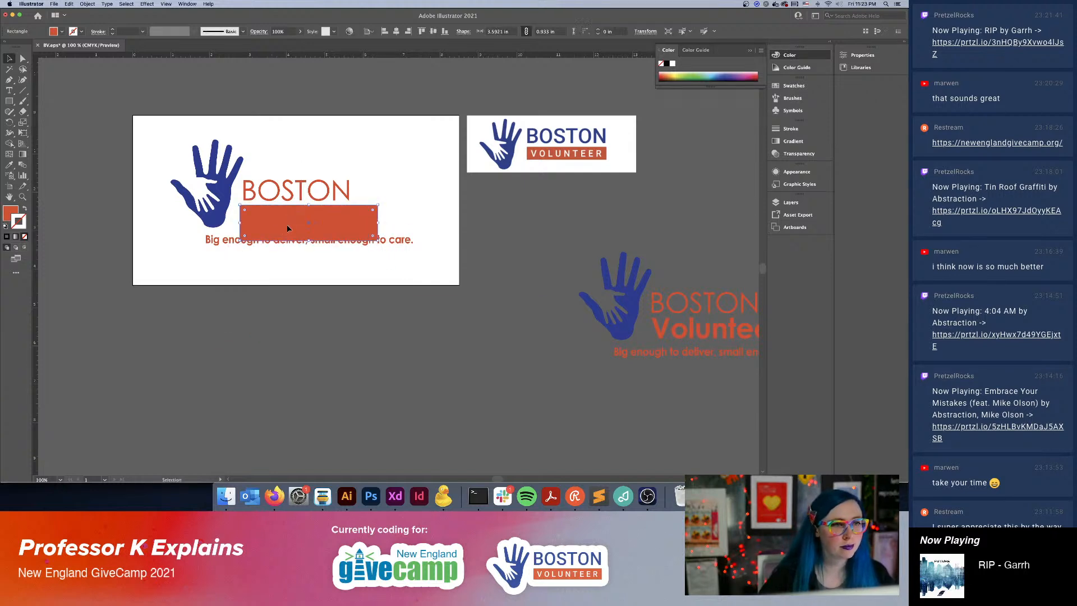
pyautogui.press('super+equal')
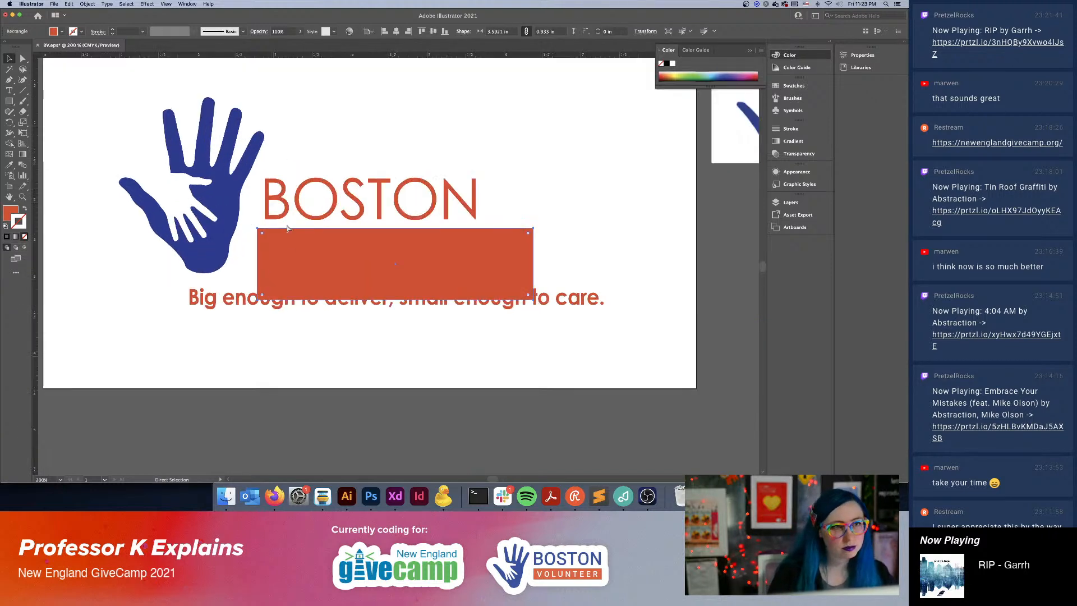
# Launch Keystroke Pro and open its options.
pyautogui.press('super+space')
pyautogui.write('key')
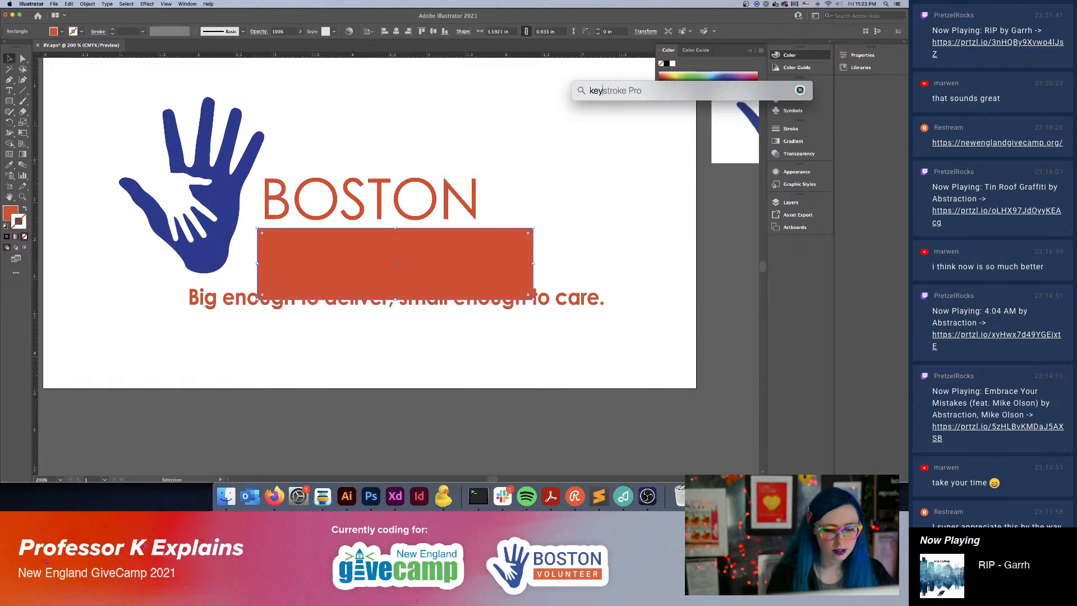
pyautogui.press('Return')
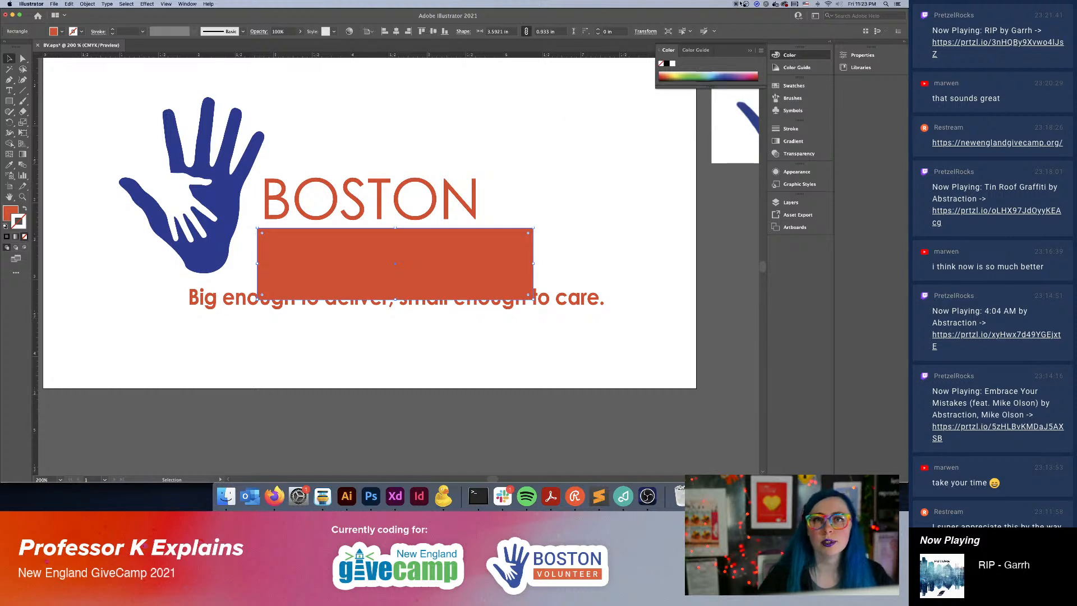
pyautogui.click(736, 4)
pyautogui.click(736, 25)
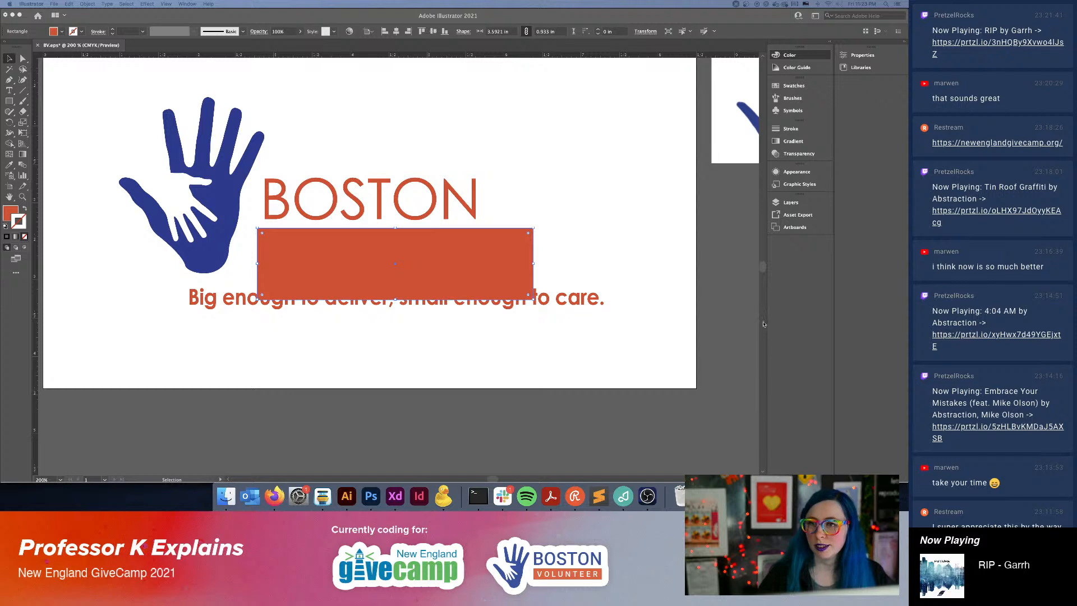
# Return to Illustrator and shrink the orange rectangle to about 3.45 by 0.69 in so it clears the tagline.
pyautogui.click(485, 256)
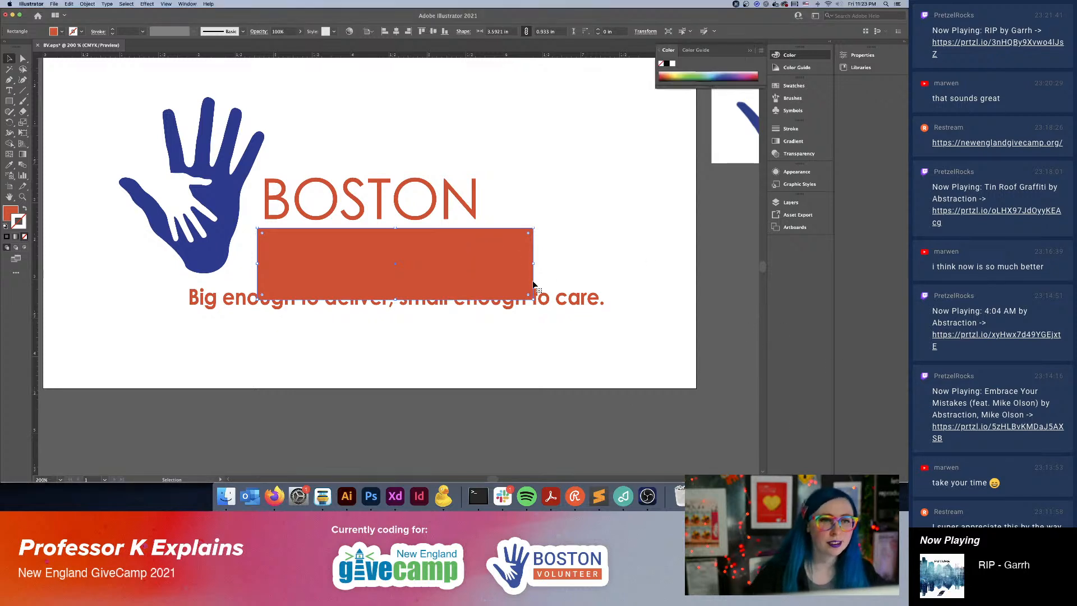
pyautogui.moveTo(534, 300); pyautogui.dragTo(522, 280)
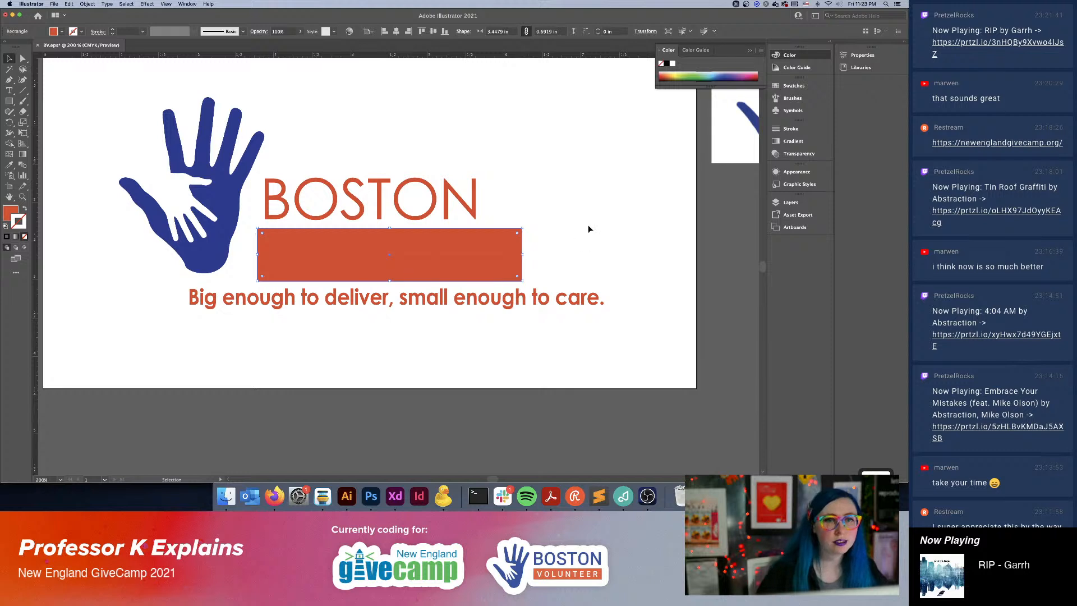
pyautogui.click(565, 249)
# Ungroup the "BOSTON Volunteer" lettering and fill only the word "Volunteer" with white.
pyautogui.click(287, 261)
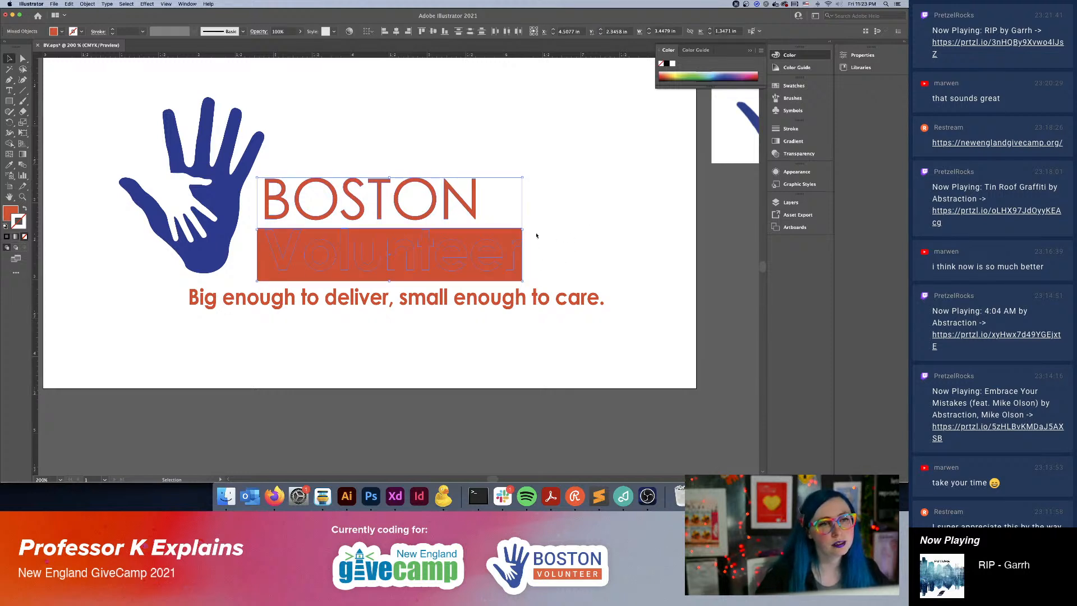
pyautogui.click(434, 187)
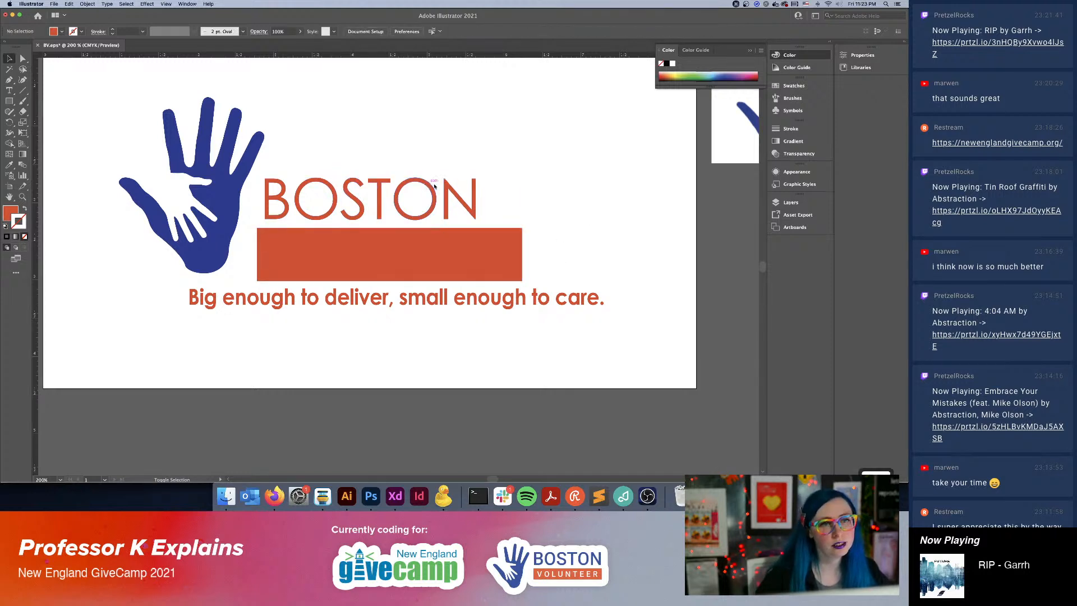
pyautogui.click(451, 192)
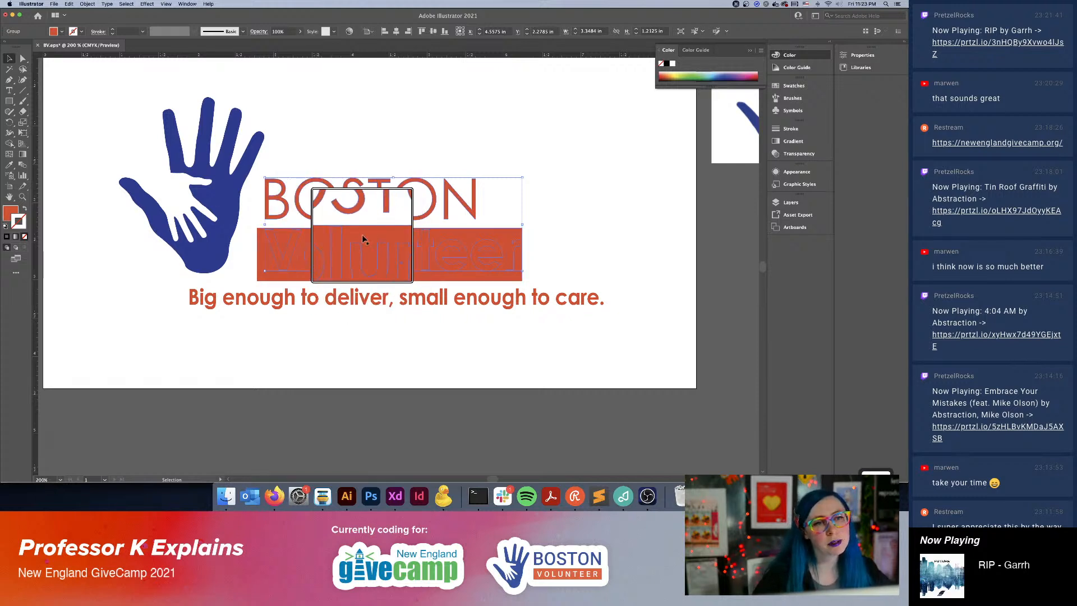
pyautogui.click(628, 253)
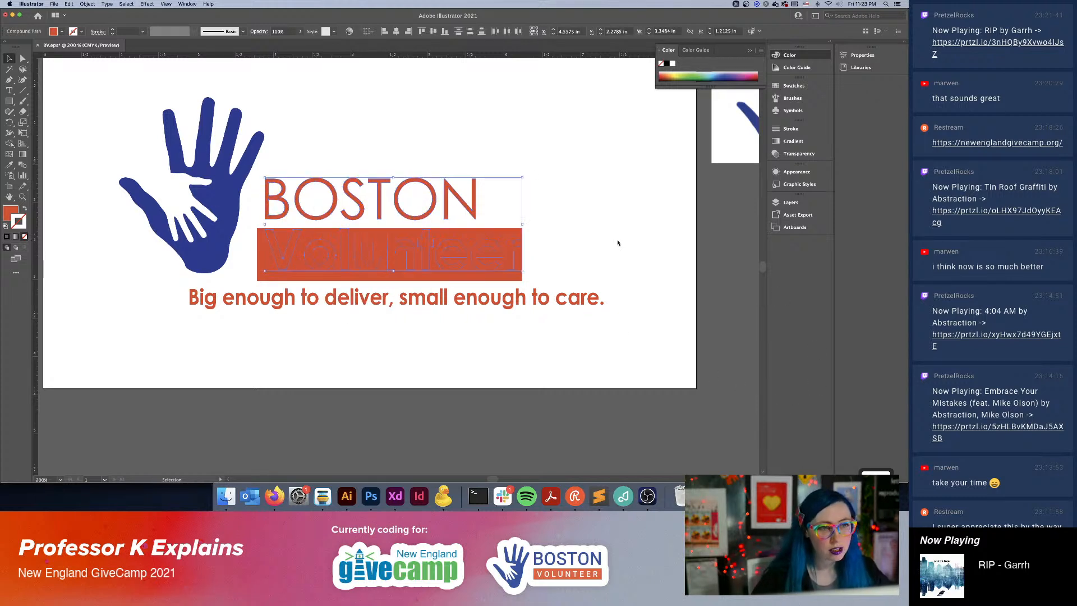
pyautogui.moveTo(563, 238); pyautogui.dragTo(278, 258)
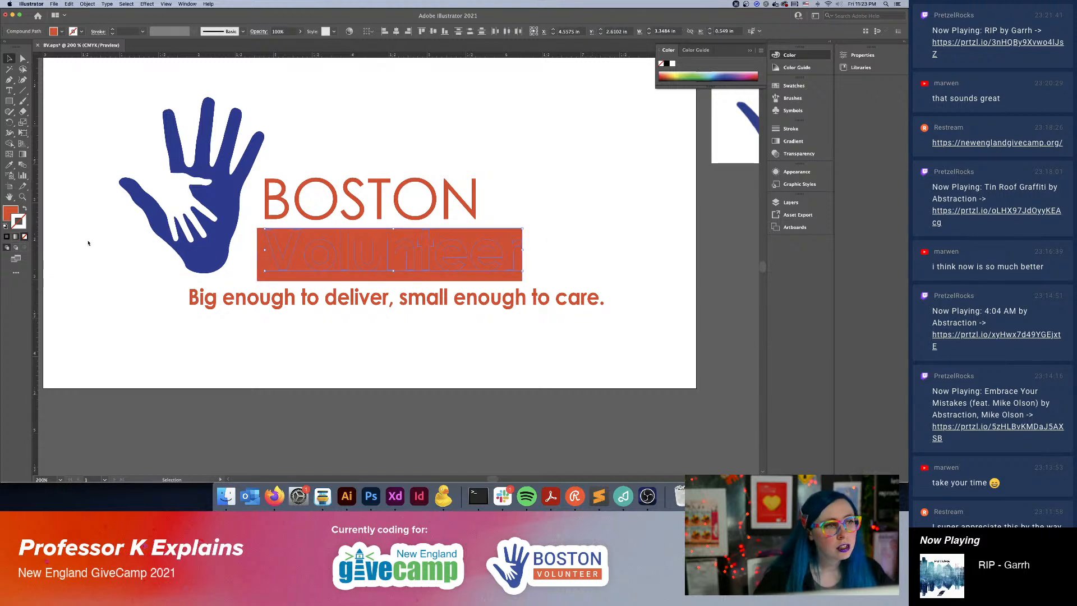
pyautogui.doubleClick(11, 212)
pyautogui.moveTo(624, 204); pyautogui.dragTo(579, 165)
pyautogui.click(806, 184)
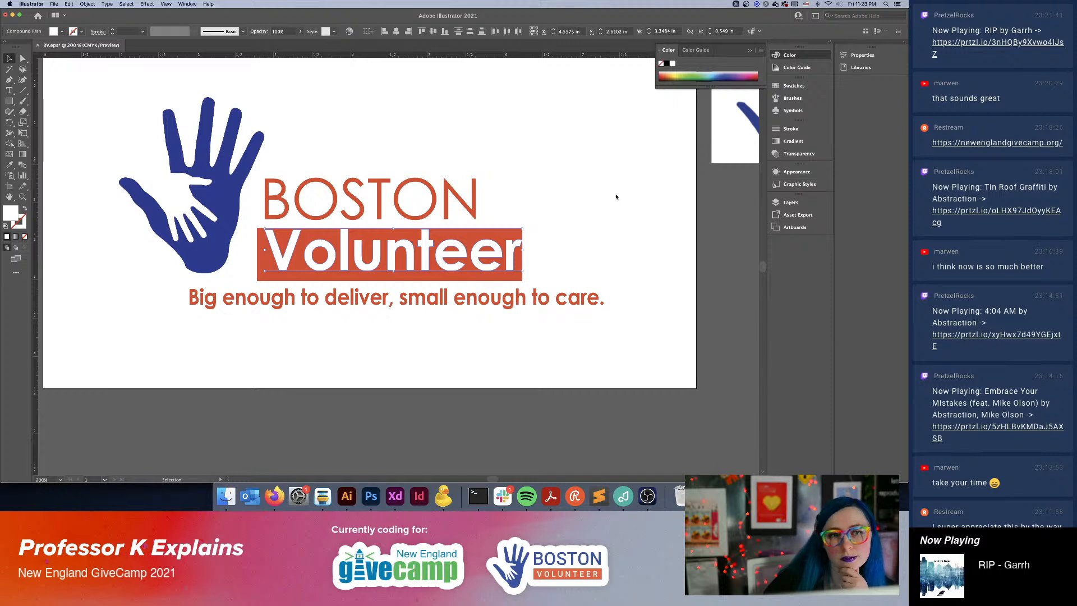
# Enlarge the orange rectangle to about 3.75 by 0.81 in, leaving padding on all sides of the white "Volunteer" lettering.
pyautogui.click(648, 243)
pyautogui.click(267, 277)
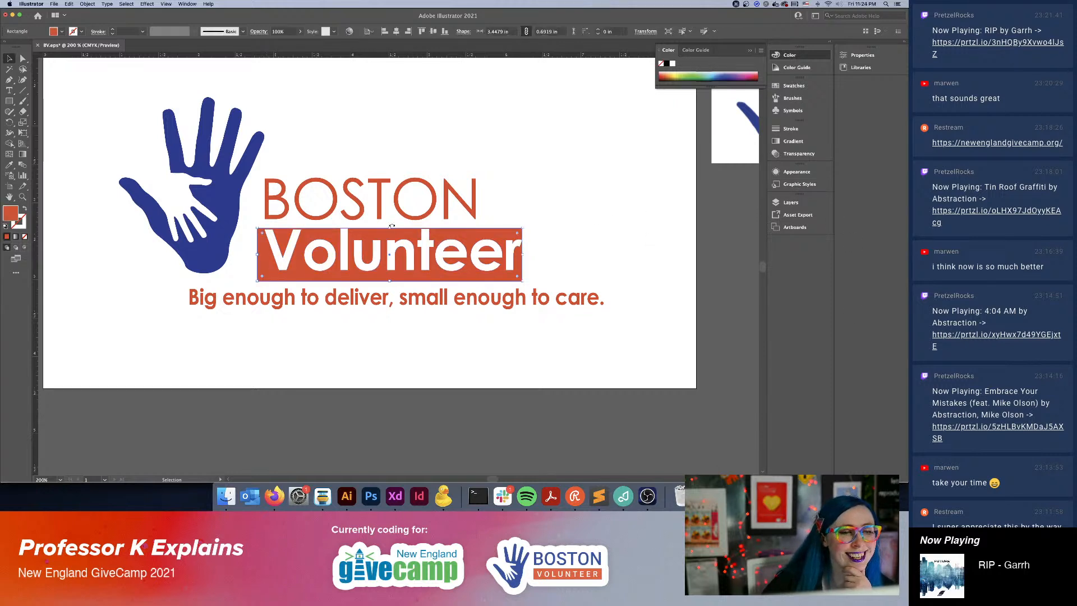
pyautogui.moveTo(390, 229); pyautogui.dragTo(391, 222)
pyautogui.moveTo(521, 283); pyautogui.dragTo(539, 280)
pyautogui.moveTo(258, 221); pyautogui.dragTo(250, 219)
pyautogui.click(548, 190)
pyautogui.press('super+minus')
pyautogui.press('super+minus')
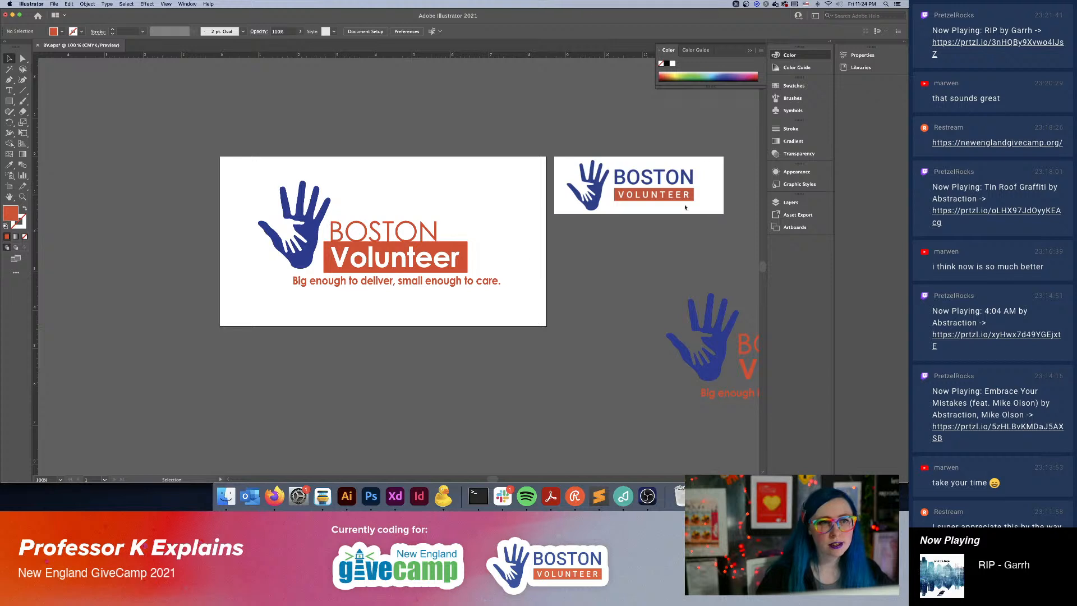
# Group the white "Volunteer" lettering with its rectangle and scale the group down to about 2.73 by 0.59 in.
pyautogui.press('alt+super+8')
pyautogui.press('alt+super+8')
pyautogui.press('alt+super+8')
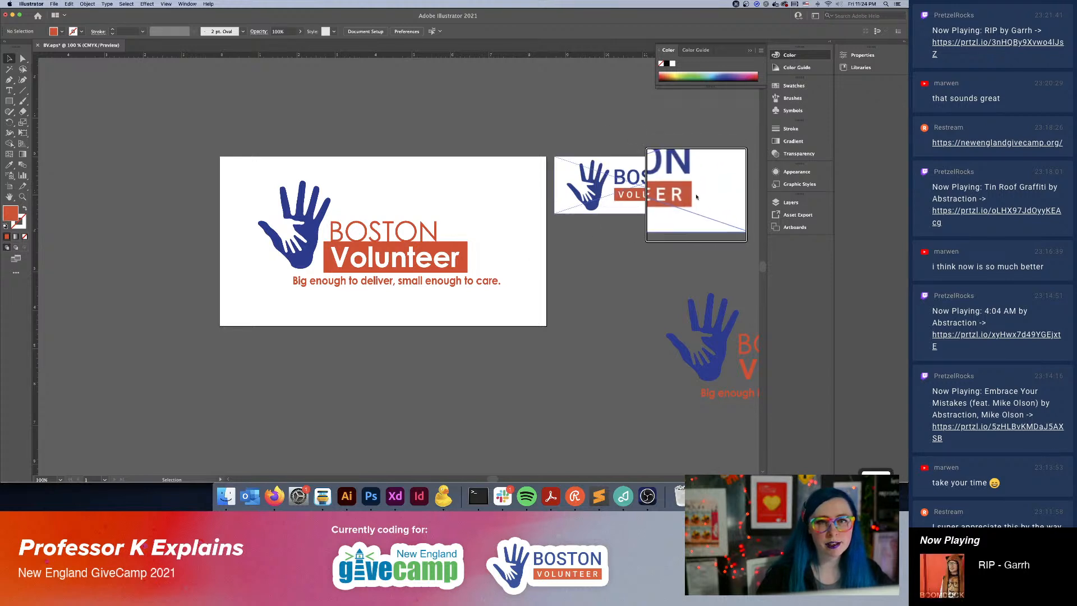
pyautogui.press('alt+super+8')
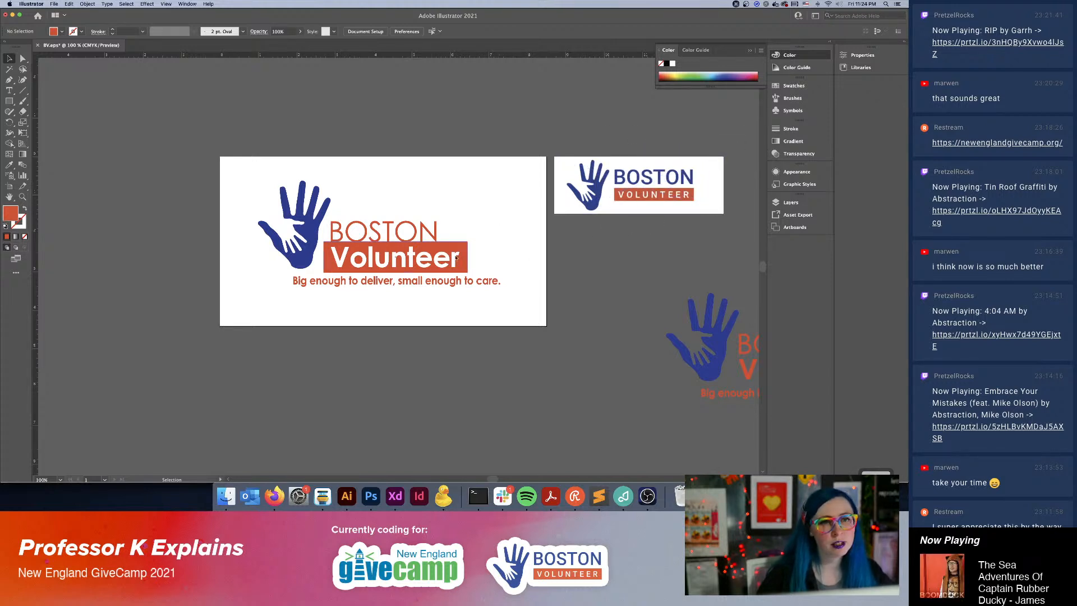
pyautogui.click(350, 259)
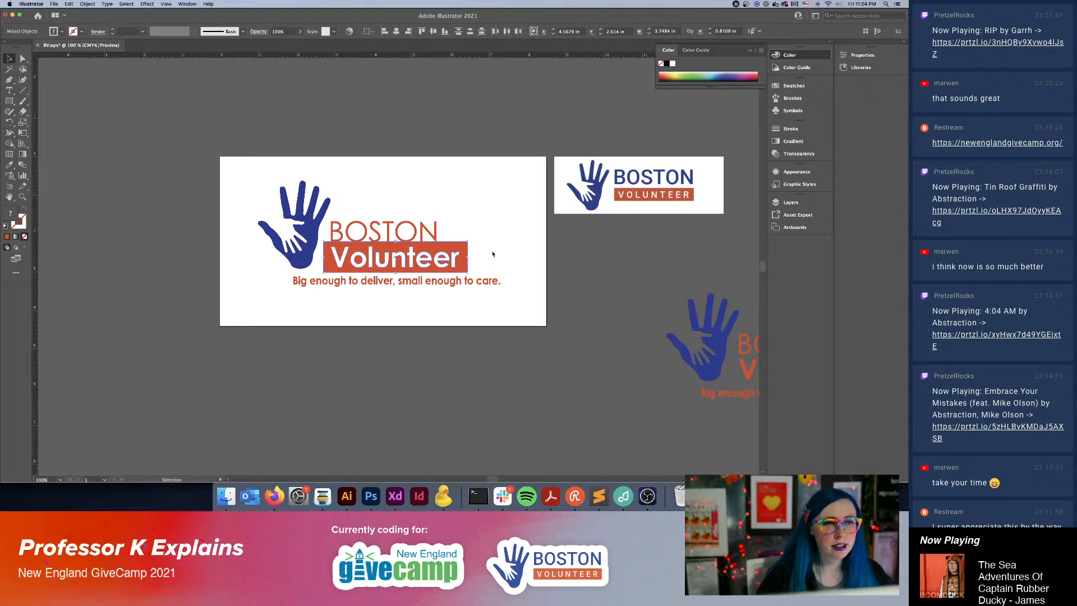
pyautogui.press('super+g')
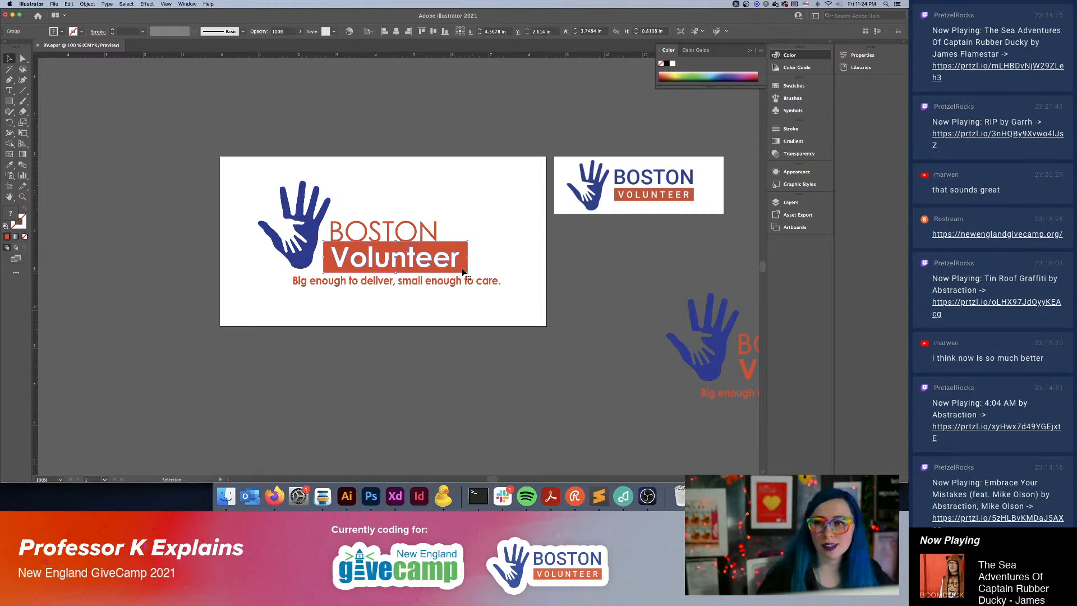
pyautogui.moveTo(469, 274); pyautogui.dragTo(443, 266)
# Move the "Volunteer" group below "BOSTON", flush with the left edge of the B, and scale it to about 2.76 in wide.
pyautogui.press('super+equal')
pyautogui.press('super+equal')
pyautogui.press('super+equal')
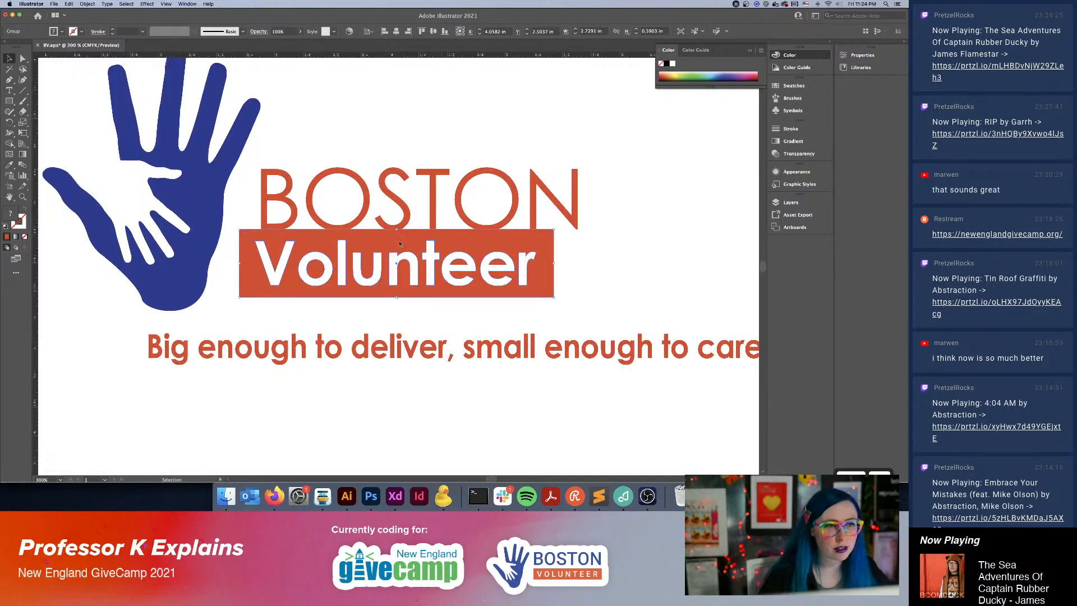
pyautogui.moveTo(266, 240); pyautogui.dragTo(288, 251)
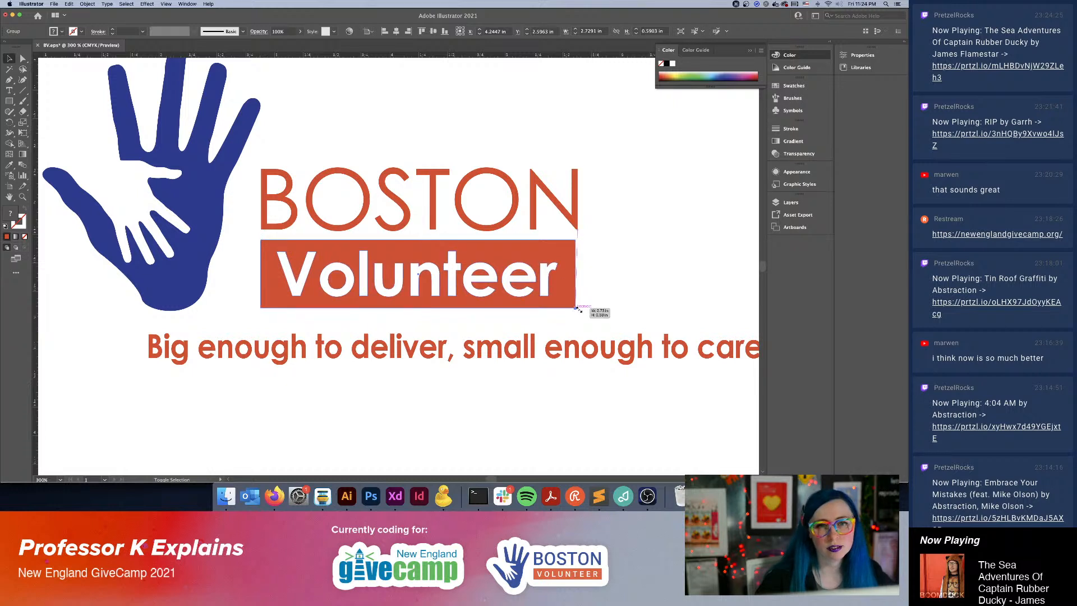
pyautogui.moveTo(579, 309); pyautogui.dragTo(581, 312)
pyautogui.click(632, 271)
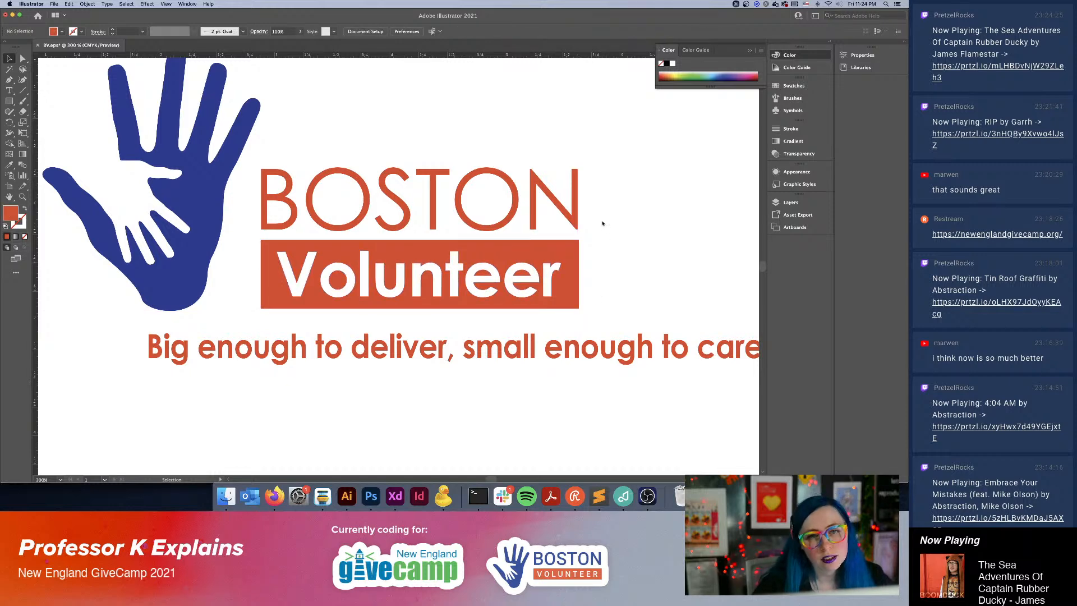
# Scale the "Volunteer" group down slightly to about 2.75 in wide, bringing its right edge closer to the N of "BOSTON".
pyautogui.press('super+equal')
pyautogui.press('super+equal')
pyautogui.moveTo(610, 186); pyautogui.dragTo(267, 303)
pyautogui.moveTo(570, 253); pyautogui.dragTo(226, 322)
pyautogui.press('super+equal')
pyautogui.press('super+equal')
pyautogui.press('super+equal')
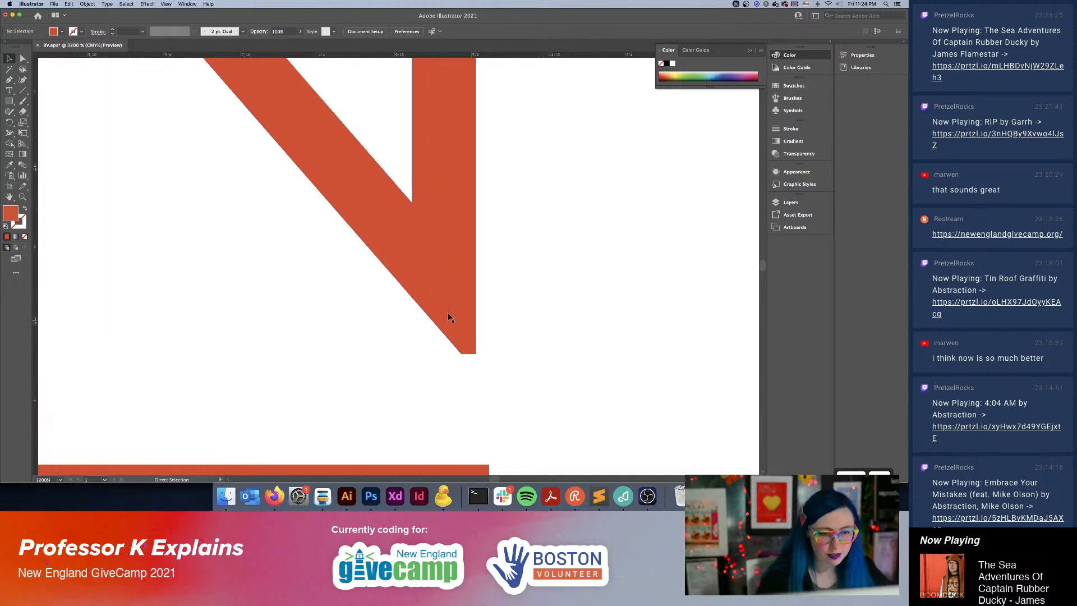
pyautogui.moveTo(508, 384); pyautogui.dragTo(423, 161)
pyautogui.press('super+t')
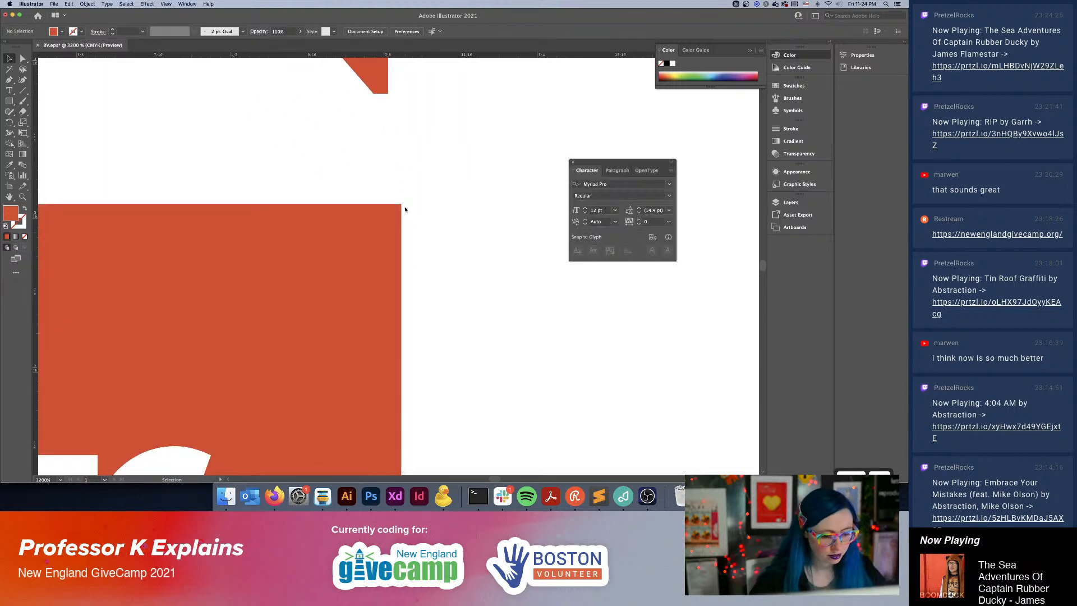
pyautogui.press('super+t')
pyautogui.press('v')
pyautogui.click(401, 205)
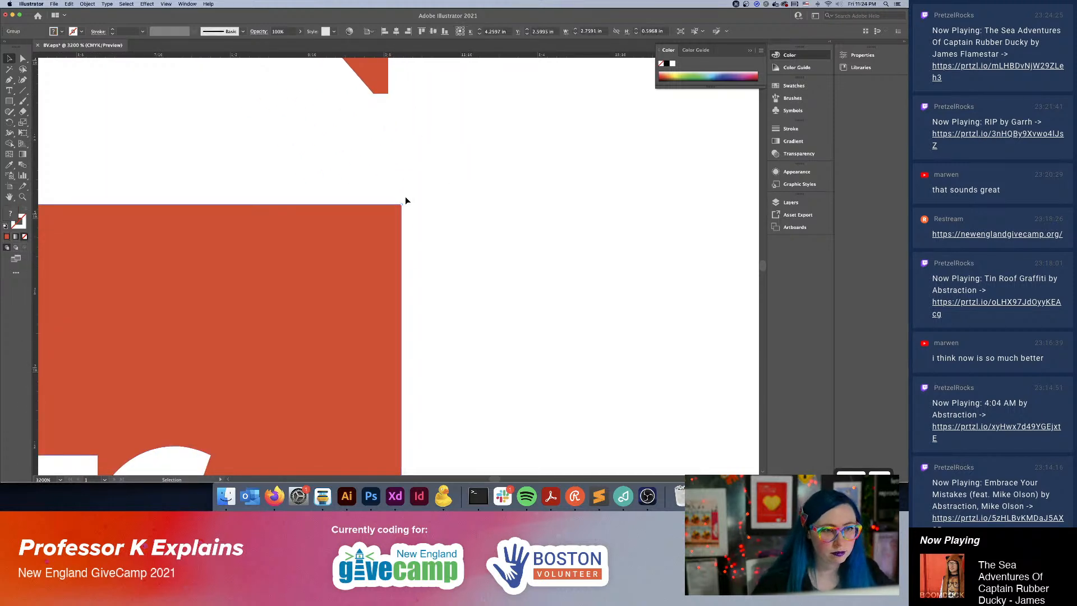
pyautogui.moveTo(399, 206); pyautogui.dragTo(395, 206)
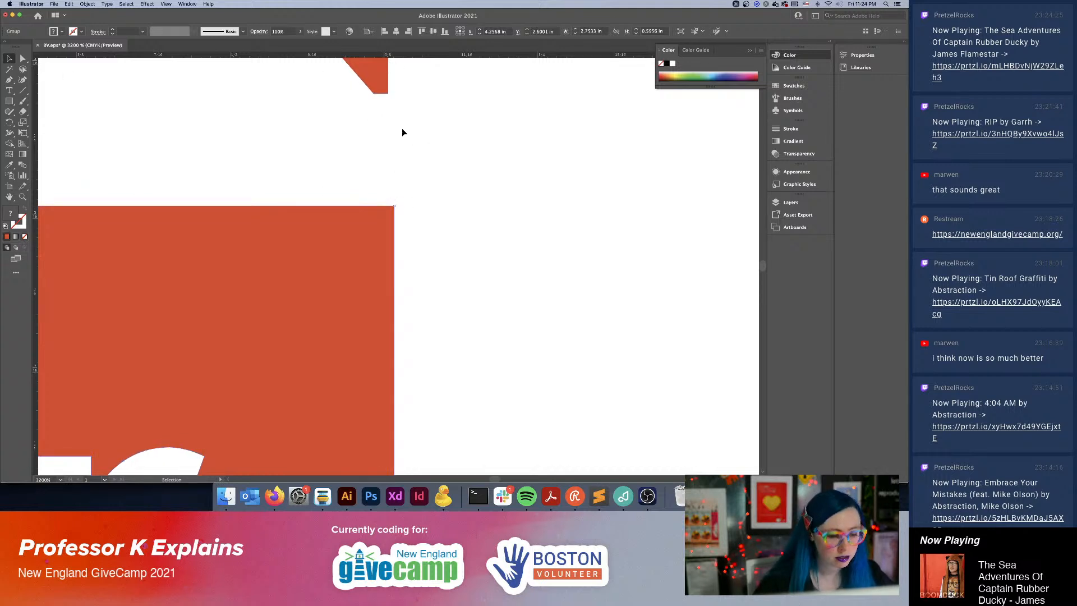
# Show the document's guides.
pyautogui.click(166, 4)
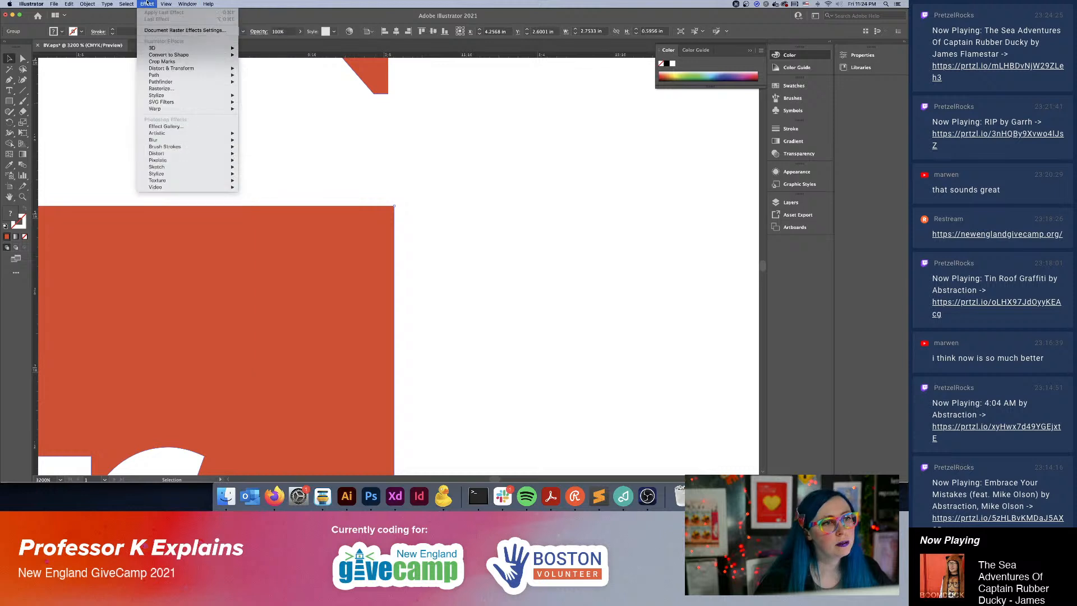
pyautogui.moveTo(190, 256)
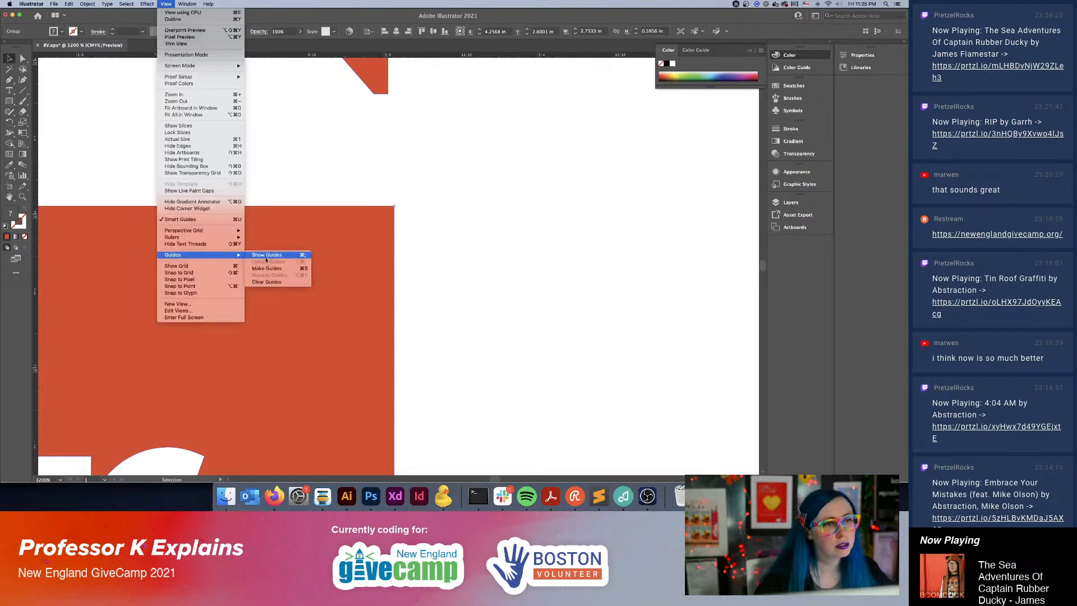
pyautogui.click(267, 255)
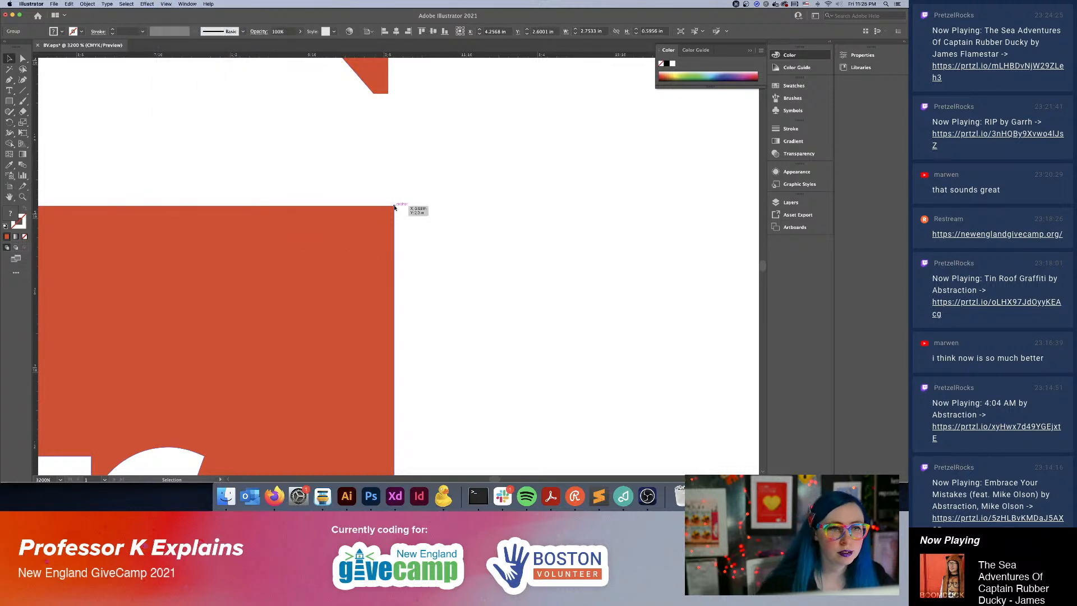
# Try to scale the "Volunteer" group down from its lower right corner to meet the vertical guide at the N of "BOSTON".
pyautogui.moveTo(395, 206)
pyautogui.mouseDown()
pyautogui.moveTo(387, 214)
pyautogui.moveTo(397, 207)
pyautogui.mouseUp()
pyautogui.press('space')
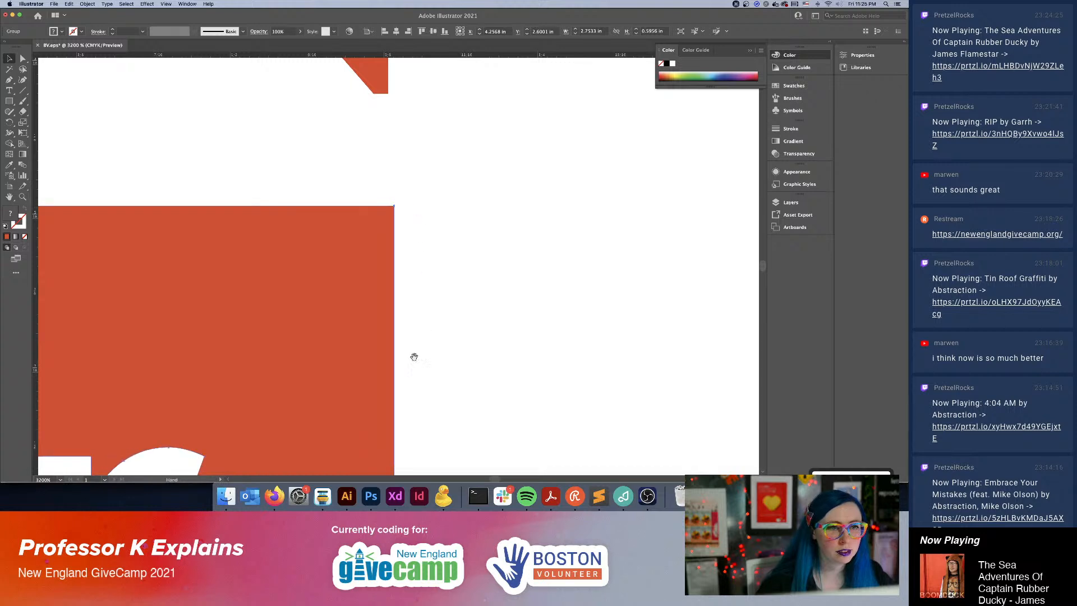
pyautogui.moveTo(414, 356); pyautogui.dragTo(418, 190)
pyautogui.moveTo(425, 421); pyautogui.dragTo(419, 241)
pyautogui.moveTo(455, 396); pyautogui.dragTo(477, 100)
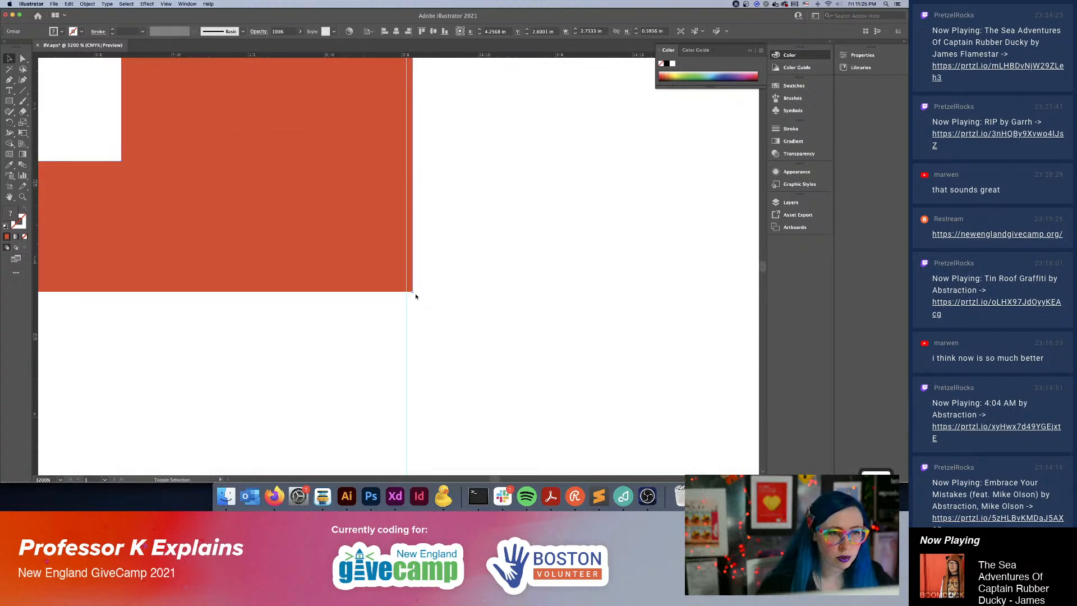
pyautogui.moveTo(412, 292); pyautogui.dragTo(409, 291)
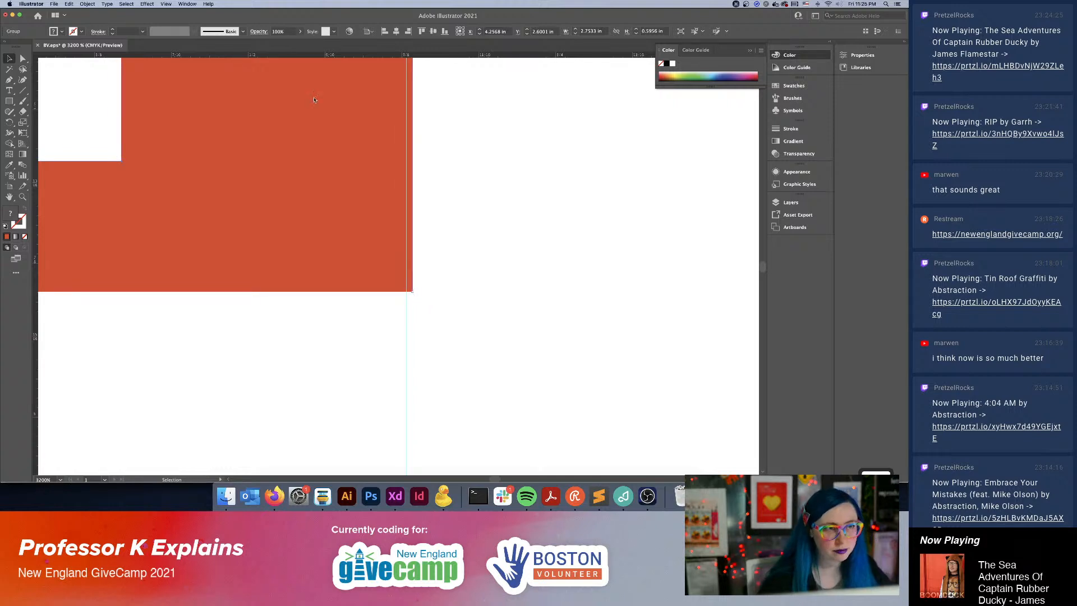
# Try scaling the "Volunteer" group to about 2.76 in wide with Snap to Pixel temporarily enabled.
pyautogui.click(163, 4)
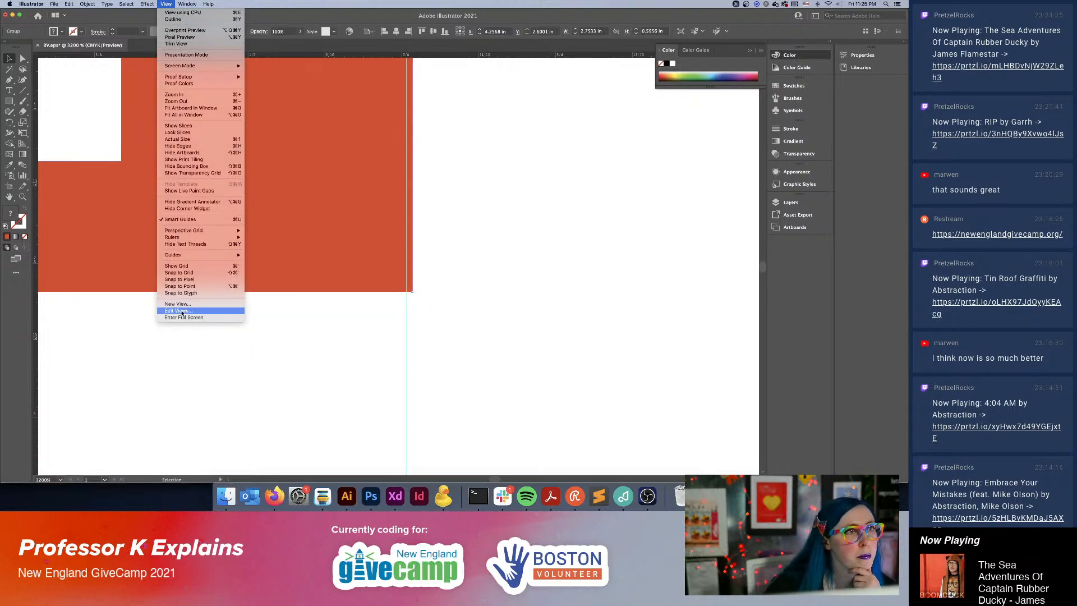
pyautogui.click(188, 280)
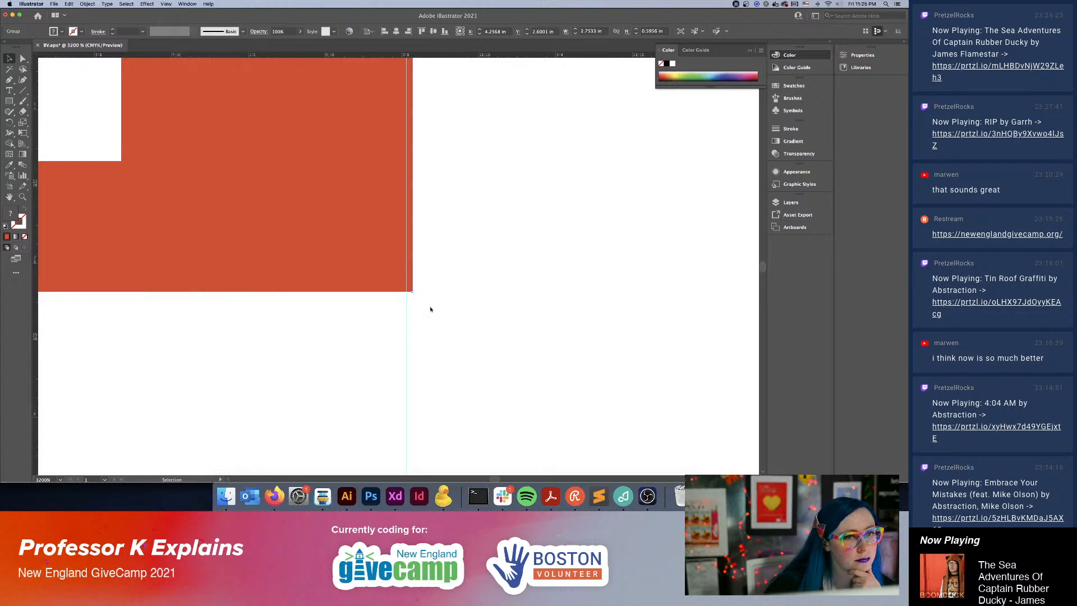
pyautogui.moveTo(413, 292)
pyautogui.mouseDown()
pyautogui.moveTo(424, 299)
pyautogui.moveTo(414, 297)
pyautogui.mouseUp()
pyautogui.click(166, 4)
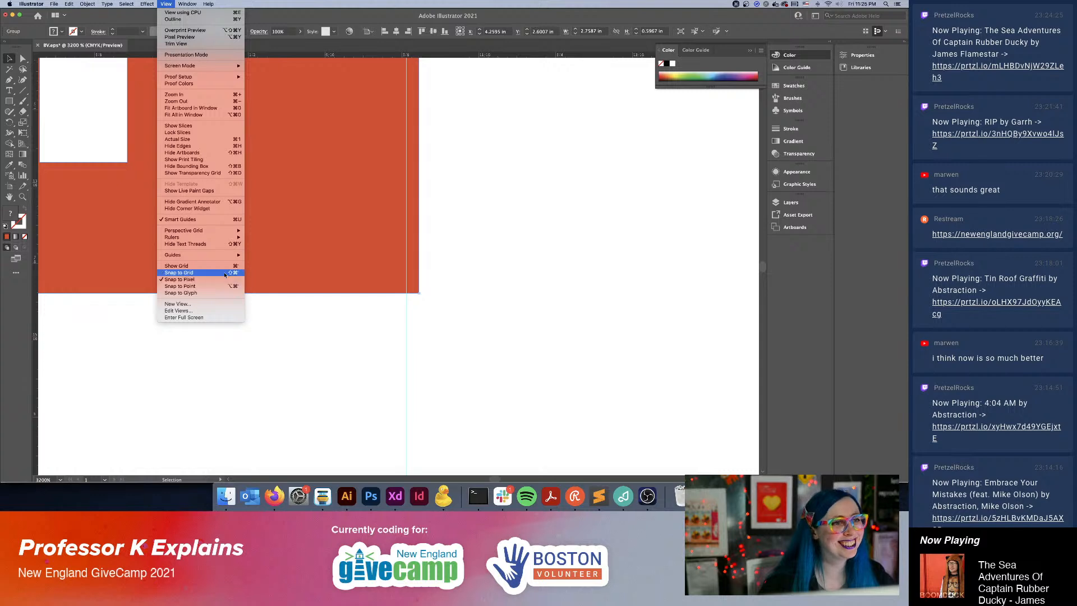
pyautogui.click(196, 280)
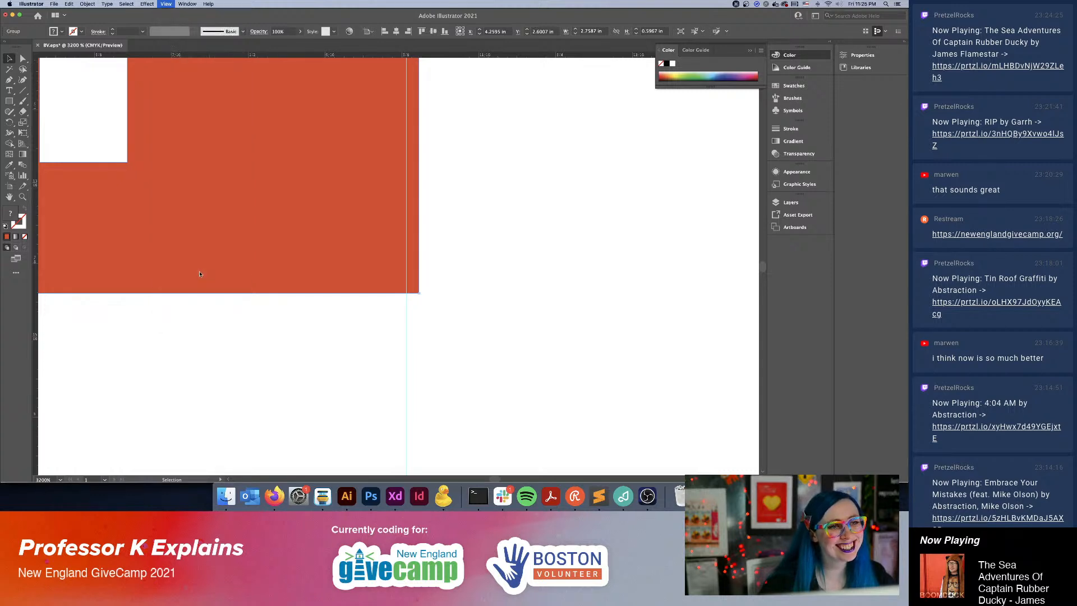
# Scale the "Volunteer" group down so its right edge sits exactly on the vertical guide at the N of "BOSTON".
pyautogui.press('super+equal')
pyautogui.press('super+equal')
pyautogui.press('space')
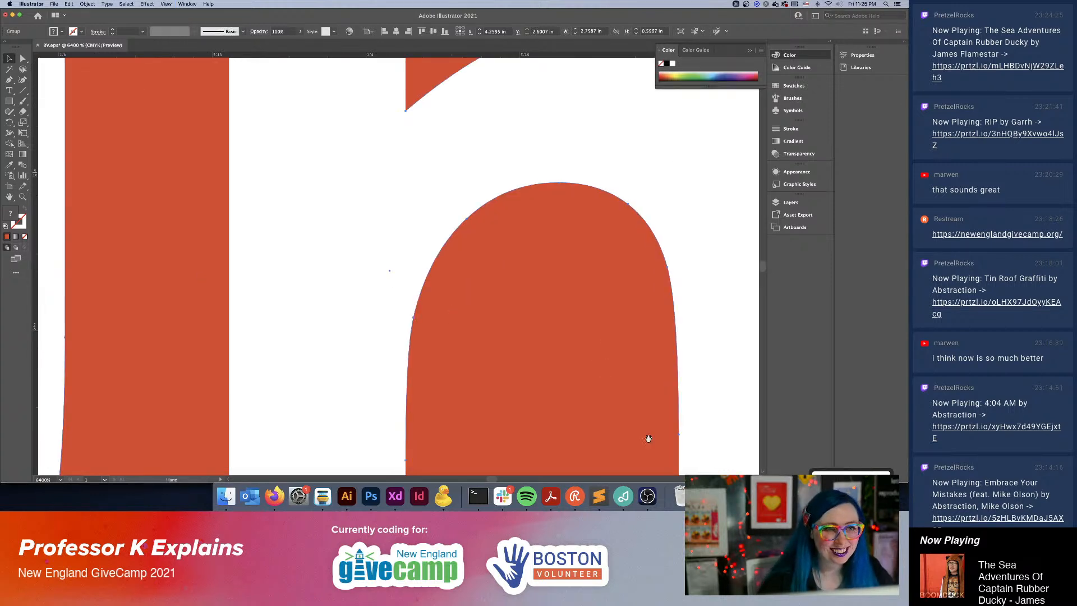
pyautogui.moveTo(623, 411); pyautogui.dragTo(369, 198)
pyautogui.moveTo(605, 382); pyautogui.dragTo(308, 262)
pyautogui.moveTo(721, 379); pyautogui.dragTo(311, 260)
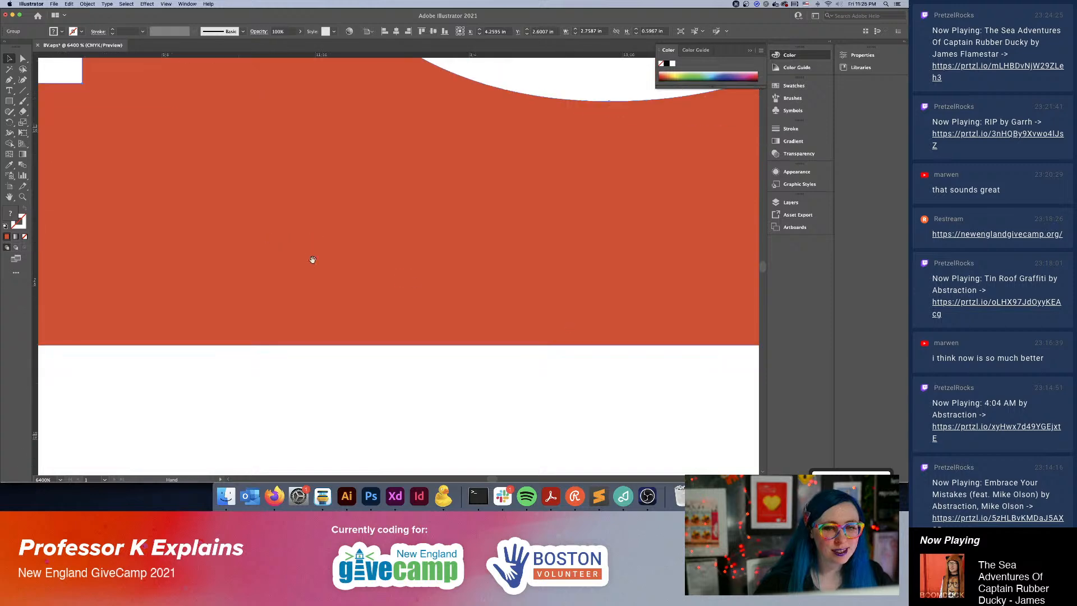
pyautogui.moveTo(680, 319); pyautogui.dragTo(259, 338)
pyautogui.moveTo(601, 339); pyautogui.dragTo(221, 323)
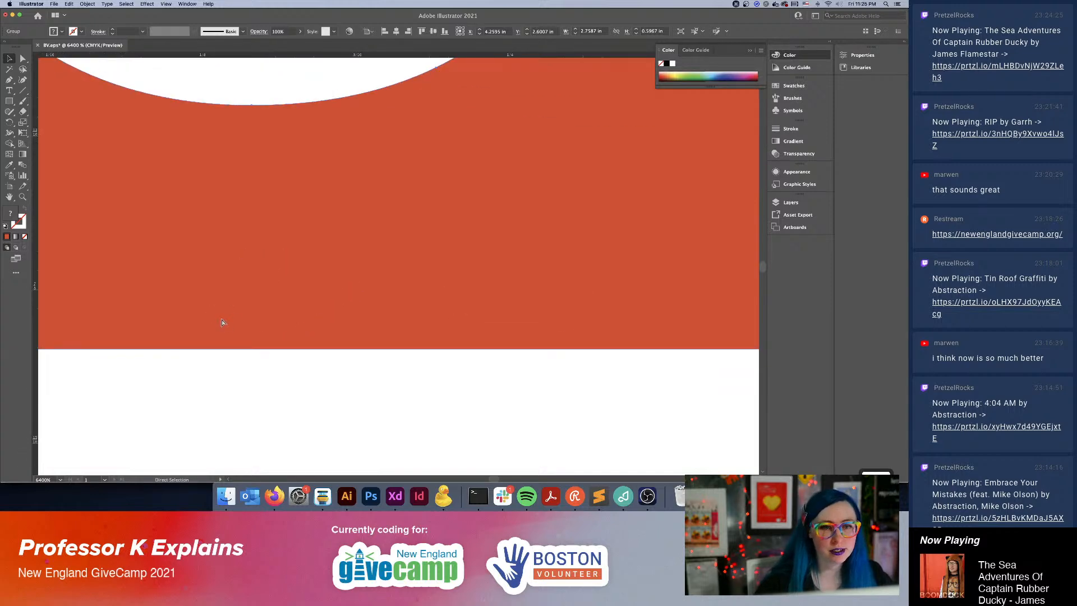
pyautogui.press('super+minus')
pyautogui.press('super+minus')
pyautogui.press('super+minus')
pyautogui.press('super+minus')
pyautogui.press('super+minus')
pyautogui.press('space')
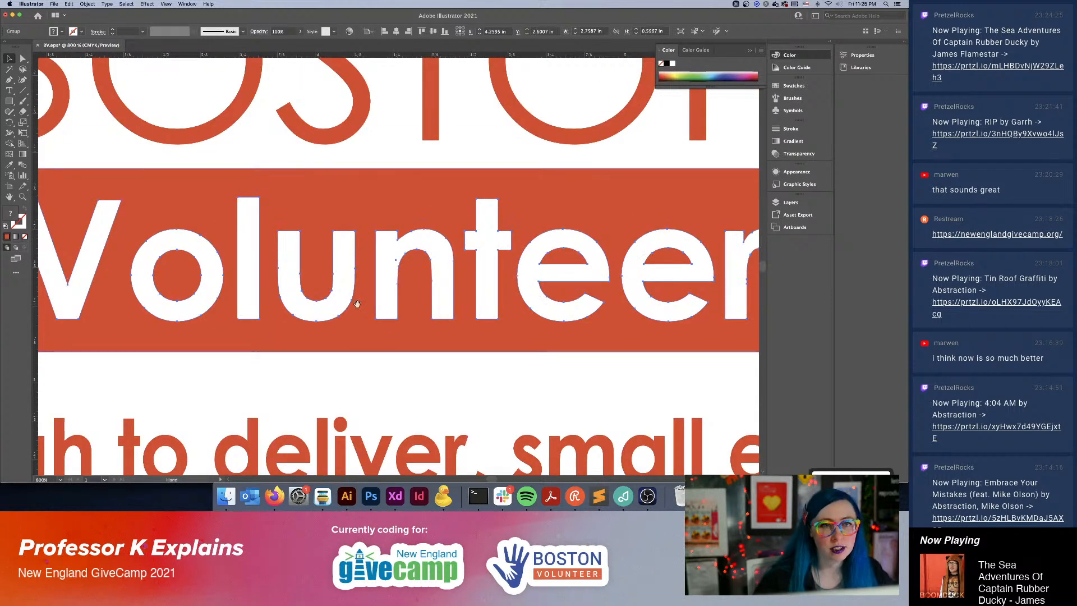
pyautogui.moveTo(654, 301); pyautogui.dragTo(568, 295)
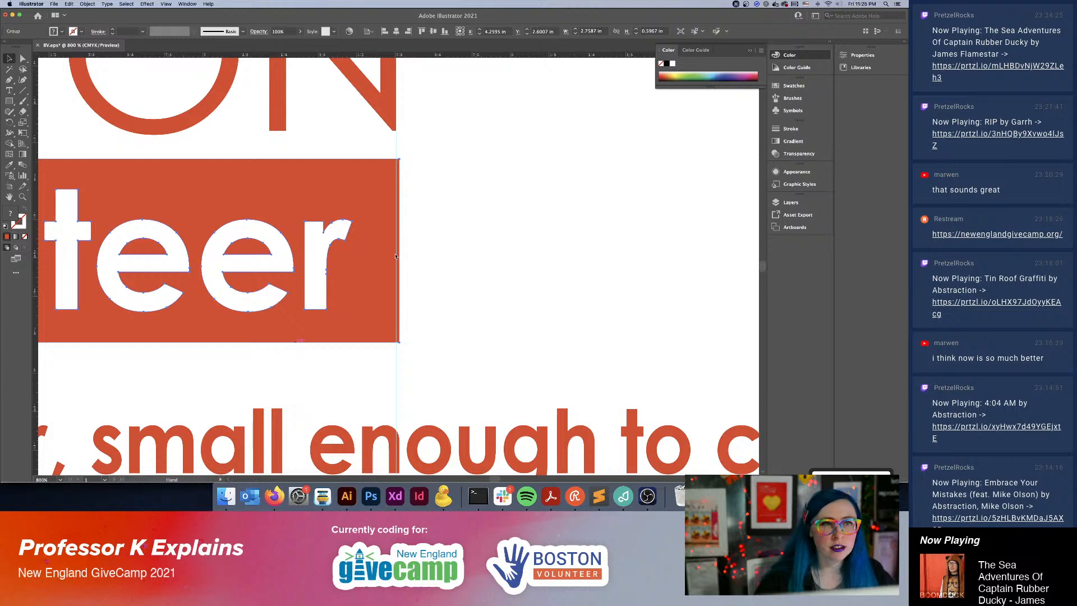
pyautogui.press('super+equal')
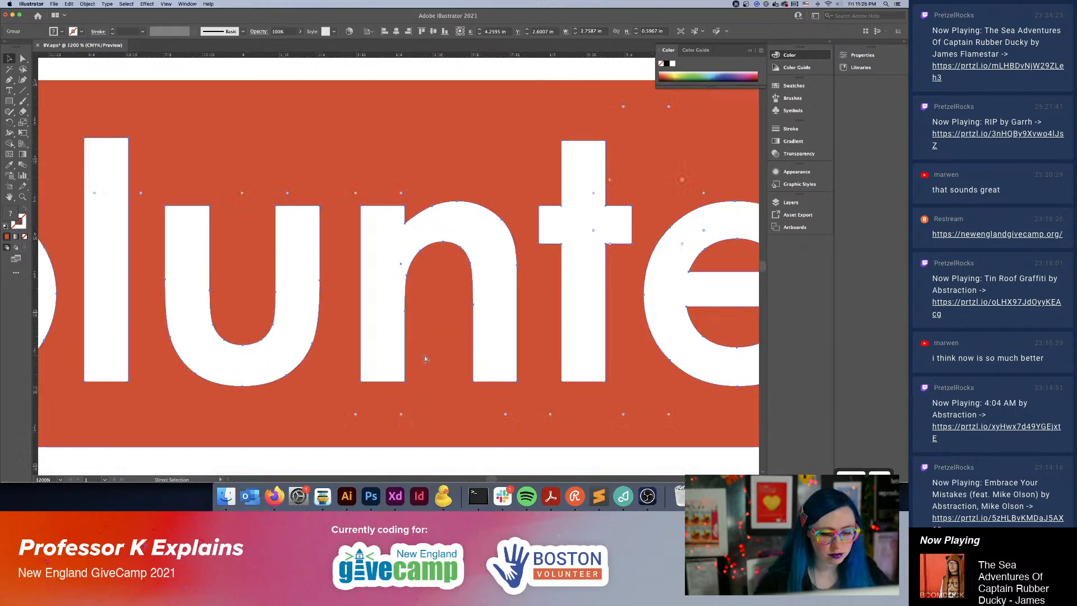
pyautogui.press('space')
pyautogui.moveTo(696, 387); pyautogui.dragTo(471, 293)
pyautogui.moveTo(712, 319); pyautogui.dragTo(511, 301)
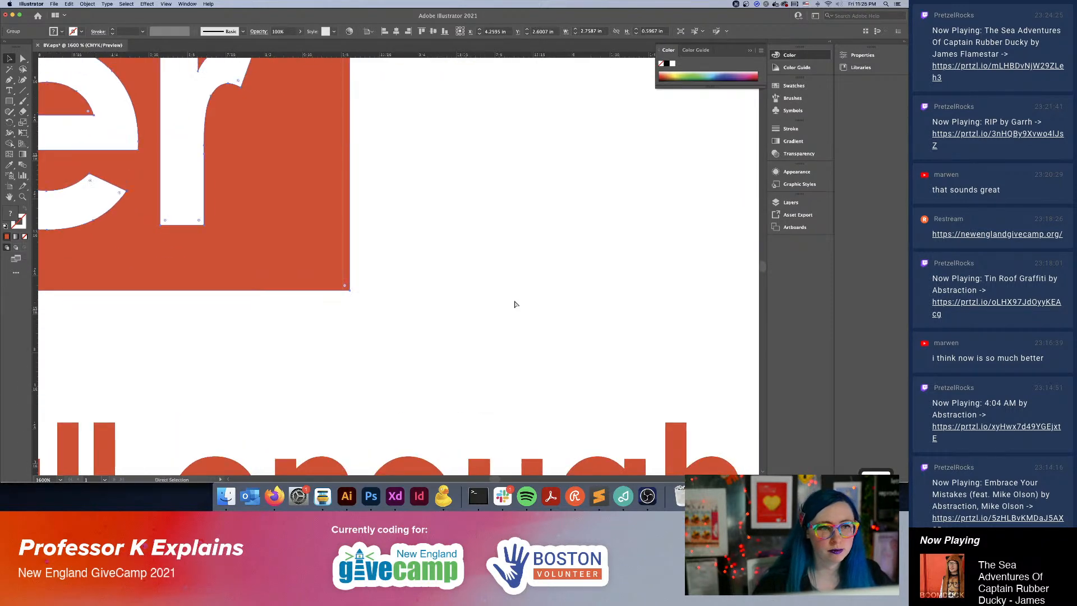
pyautogui.press('super+equal')
pyautogui.press('super+equal')
pyautogui.moveTo(580, 355); pyautogui.dragTo(170, 341)
pyautogui.moveTo(548, 341); pyautogui.dragTo(170, 312)
pyautogui.moveTo(363, 324); pyautogui.dragTo(358, 319)
pyautogui.click(462, 332)
# Examine the bar's alignment with "BOSTON" and compare the whole logo with the reference logo beside the artboard.
pyautogui.press('super+minus')
pyautogui.press('super+minus')
pyautogui.press('super+minus')
pyautogui.press('super+minus')
pyautogui.press('super+minus')
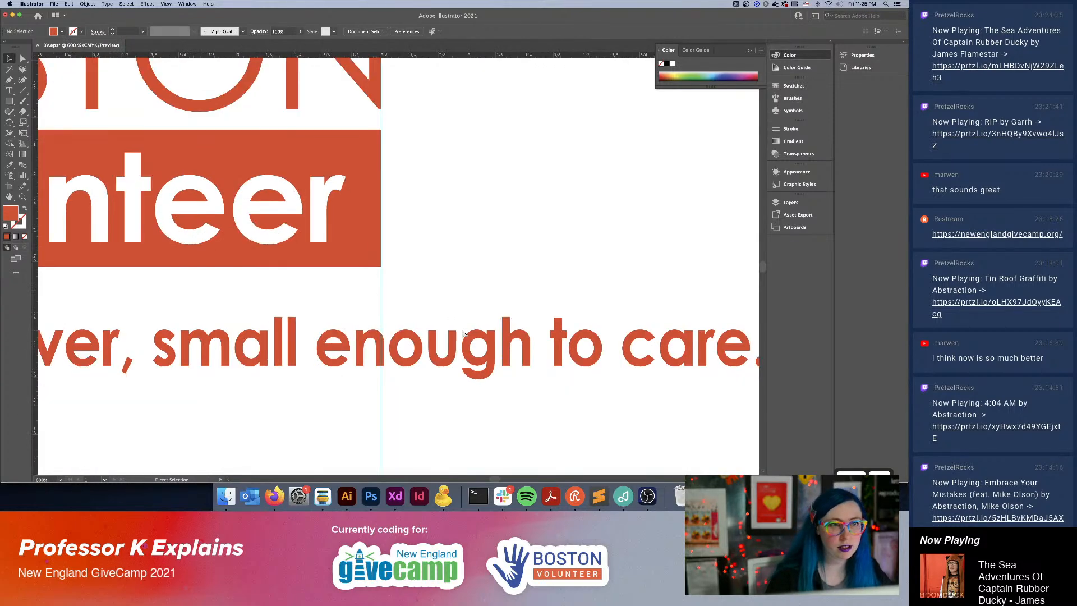
pyautogui.moveTo(367, 281); pyautogui.dragTo(733, 401)
pyautogui.moveTo(263, 336); pyautogui.dragTo(231, 237)
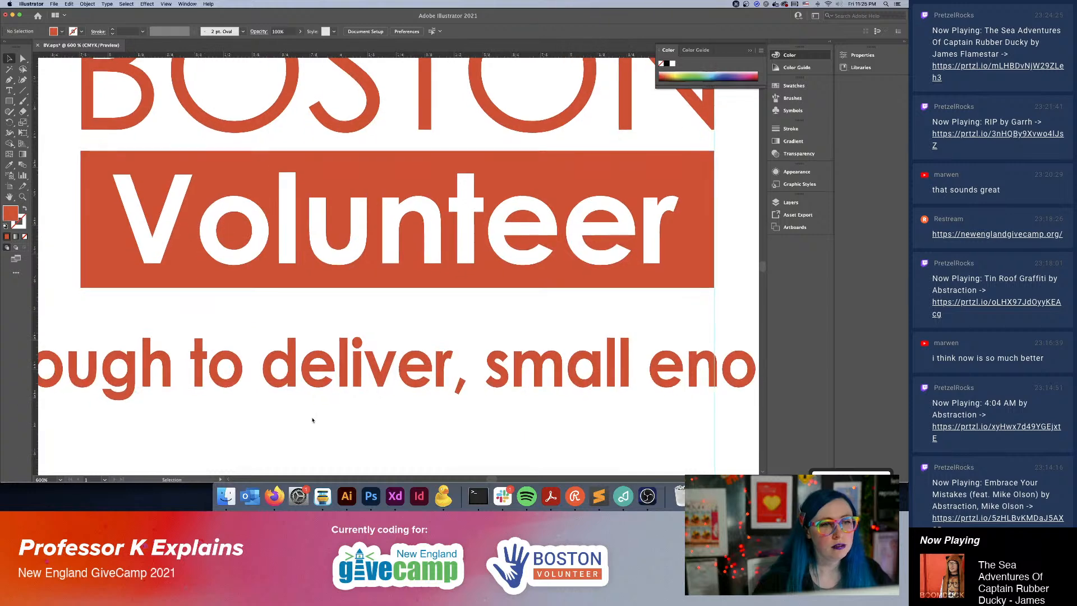
pyautogui.press('super+minus')
pyautogui.press('super+minus')
pyautogui.press('super+minus')
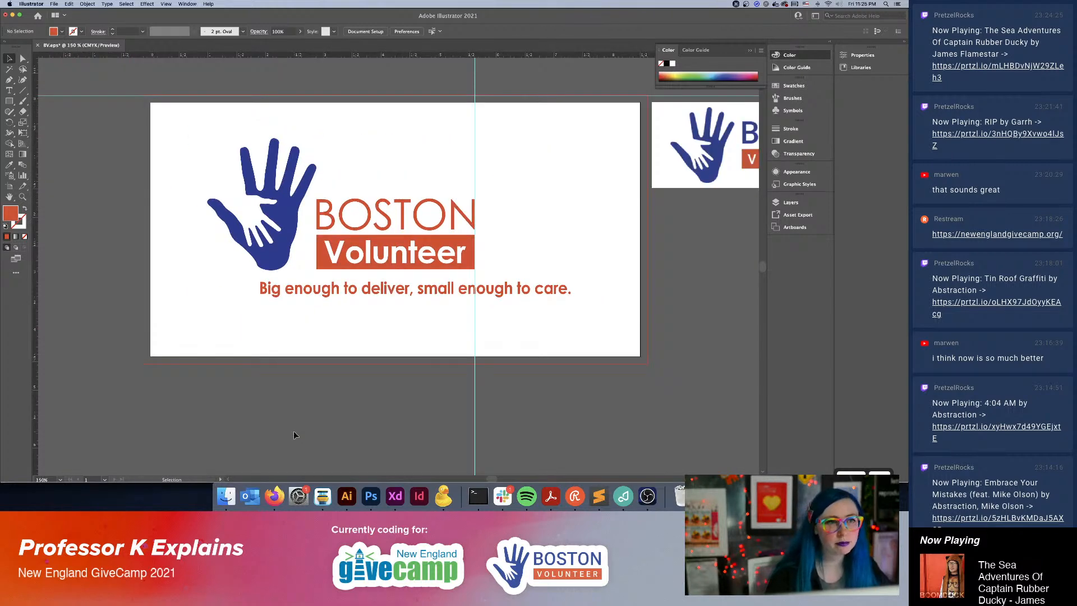
pyautogui.moveTo(508, 334); pyautogui.dragTo(426, 375)
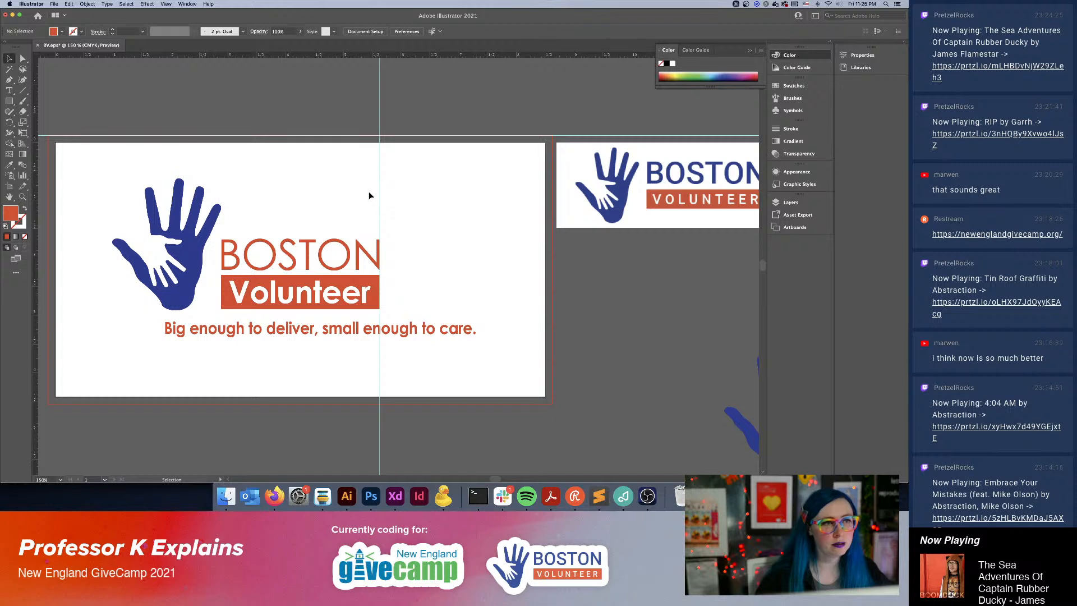
pyautogui.moveTo(400, 276); pyautogui.dragTo(537, 238)
# Try moving the blue hand and scaling it down to about 1.52 by 1.85 in, and undo these changes.
pyautogui.click(314, 169)
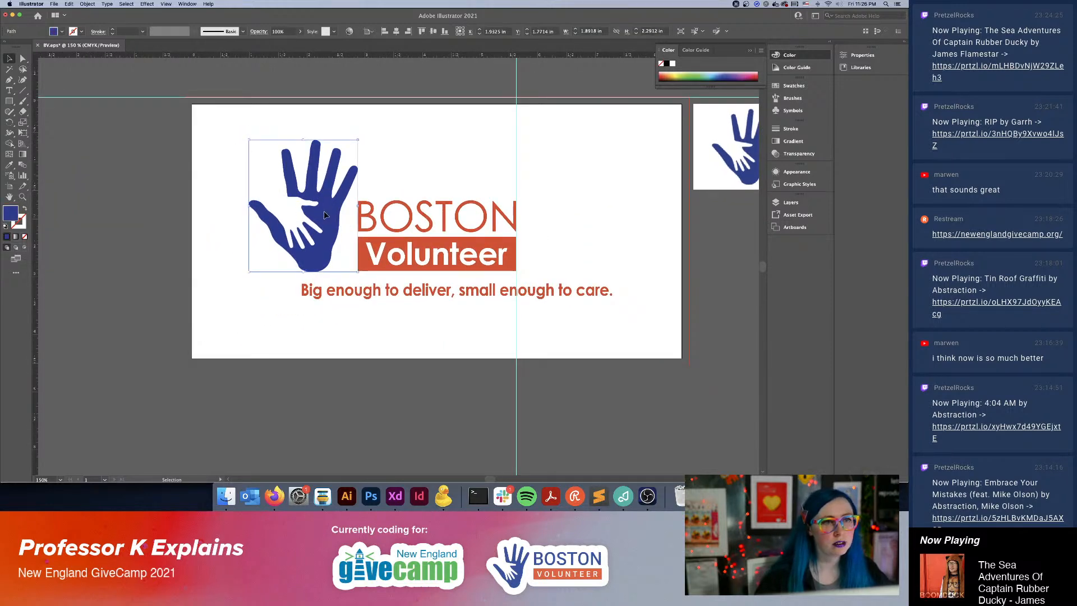
pyautogui.moveTo(332, 223); pyautogui.dragTo(297, 158)
pyautogui.press('super+z')
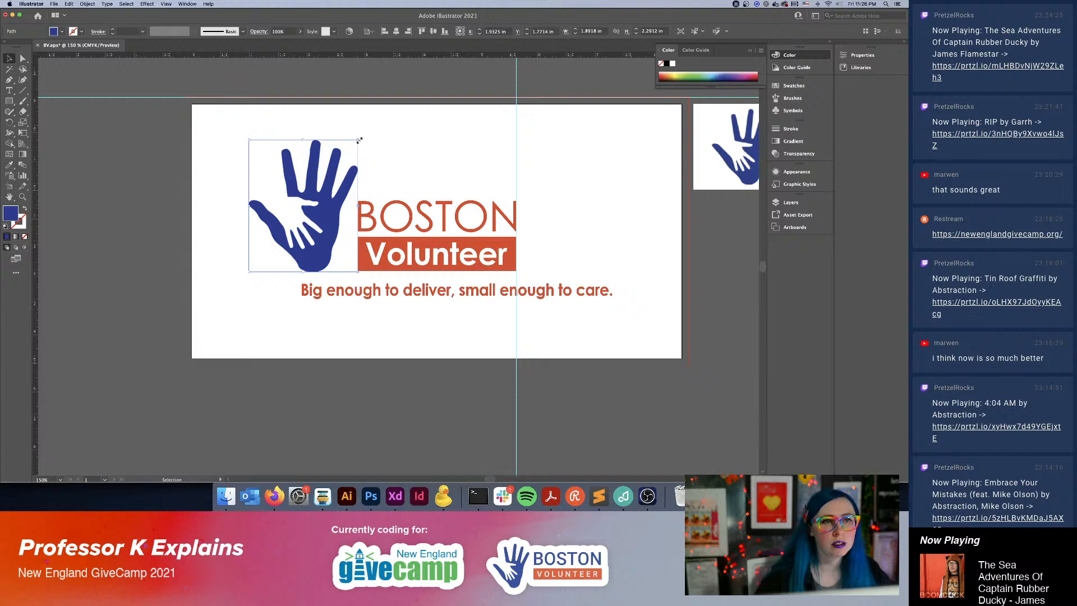
pyautogui.moveTo(359, 140); pyautogui.dragTo(337, 166)
pyautogui.moveTo(330, 207); pyautogui.dragTo(348, 208)
pyautogui.press('space')
pyautogui.moveTo(537, 270); pyautogui.dragTo(413, 276)
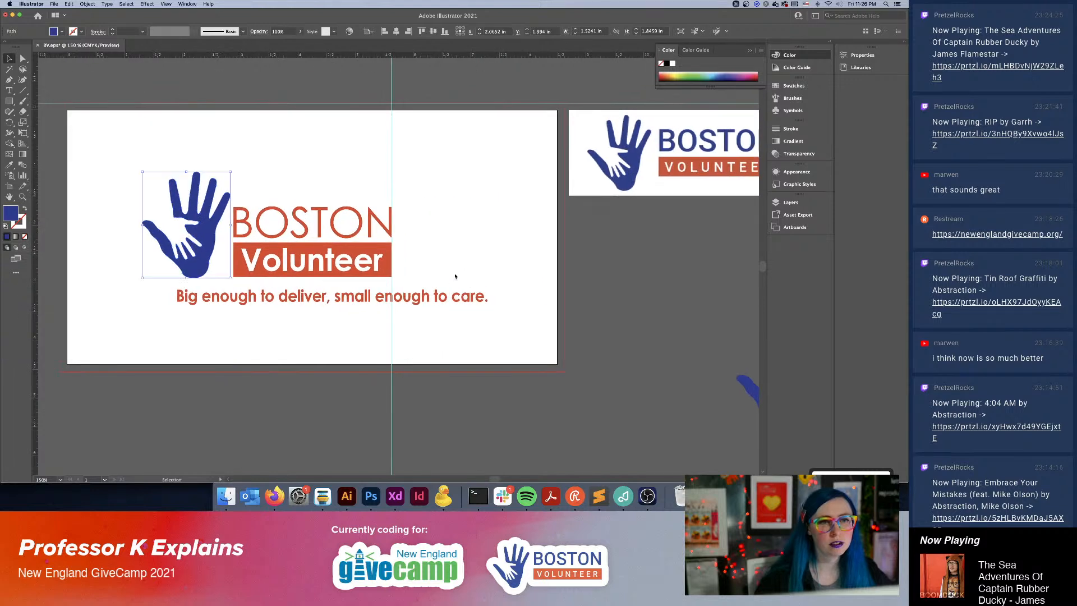
pyautogui.press('super+z')
pyautogui.press('super+z')
pyautogui.click(637, 324)
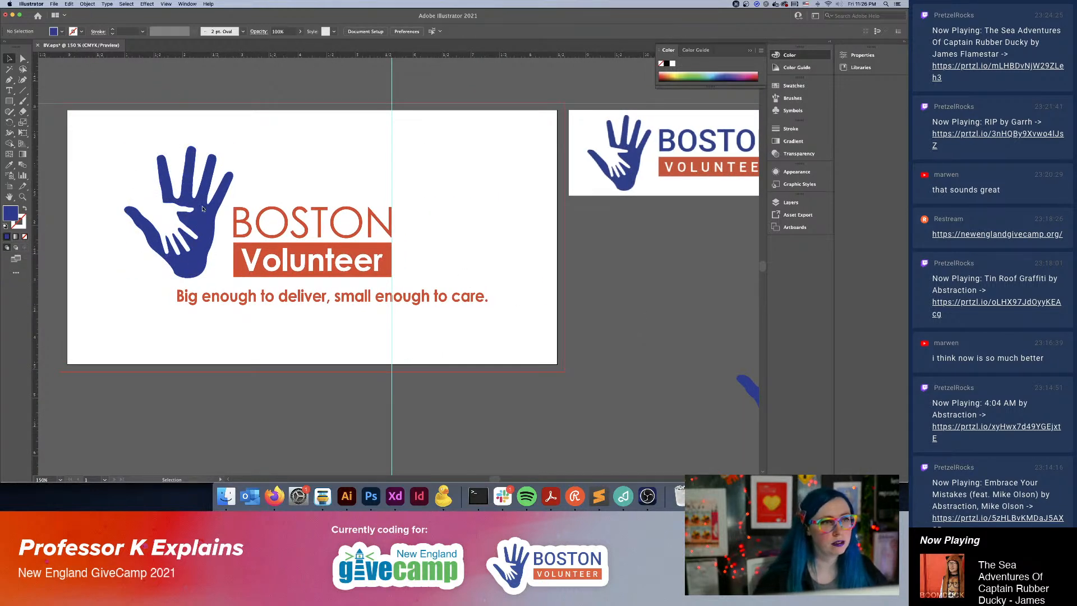
pyautogui.moveTo(520, 326); pyautogui.dragTo(521, 325)
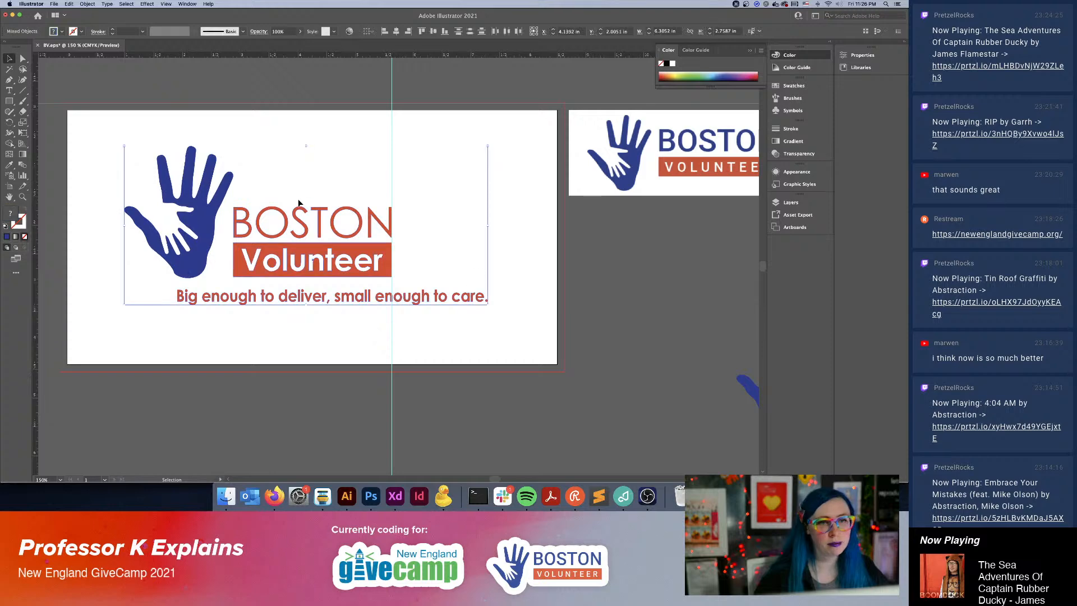
pyautogui.scroll(-5, 253, 112)
pyautogui.moveTo(275, 88); pyautogui.dragTo(225, 424)
pyautogui.scroll(8, 466, 281)
# Scale the blue hand down to about 1.18 by 1.43 in and move it slightly left, leaving a gap before "BOSTON".
pyautogui.click(275, 342)
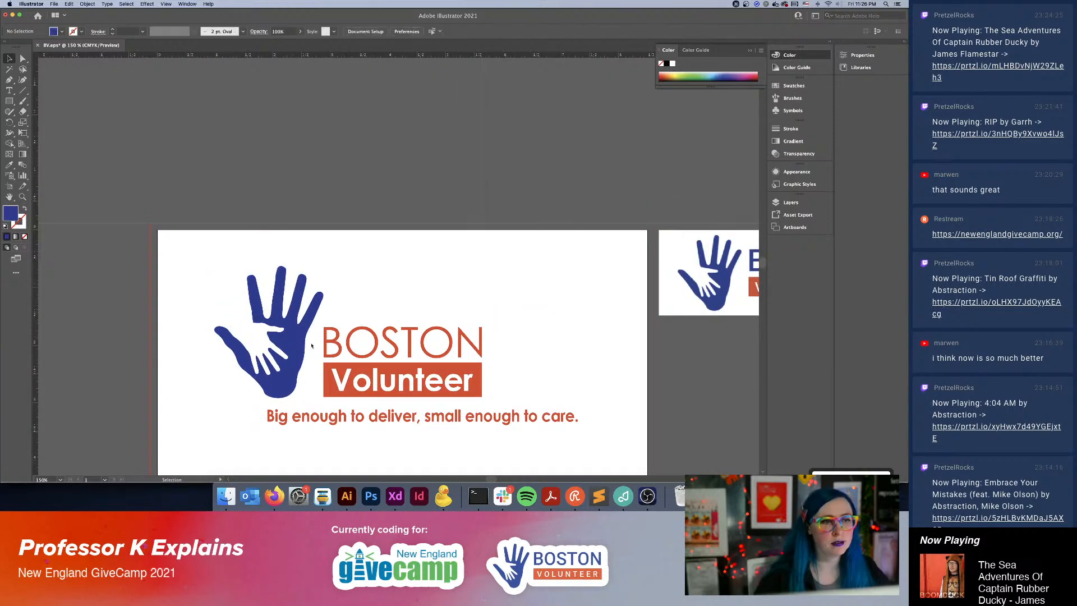
pyautogui.moveTo(216, 266); pyautogui.dragTo(256, 316)
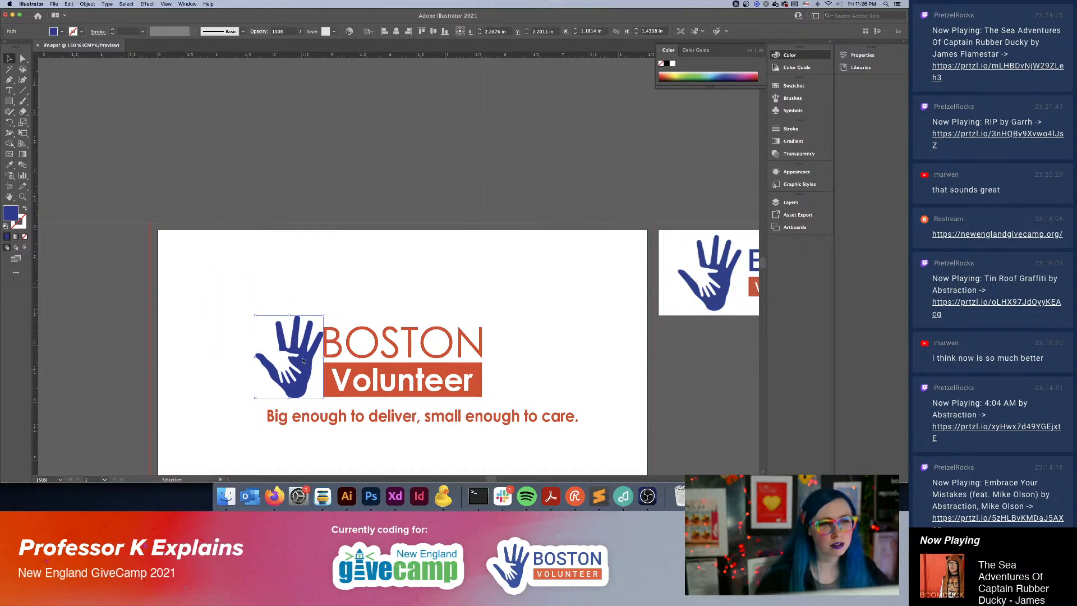
pyautogui.moveTo(303, 360); pyautogui.dragTo(293, 360)
pyautogui.press('space')
pyautogui.moveTo(490, 375); pyautogui.dragTo(390, 314)
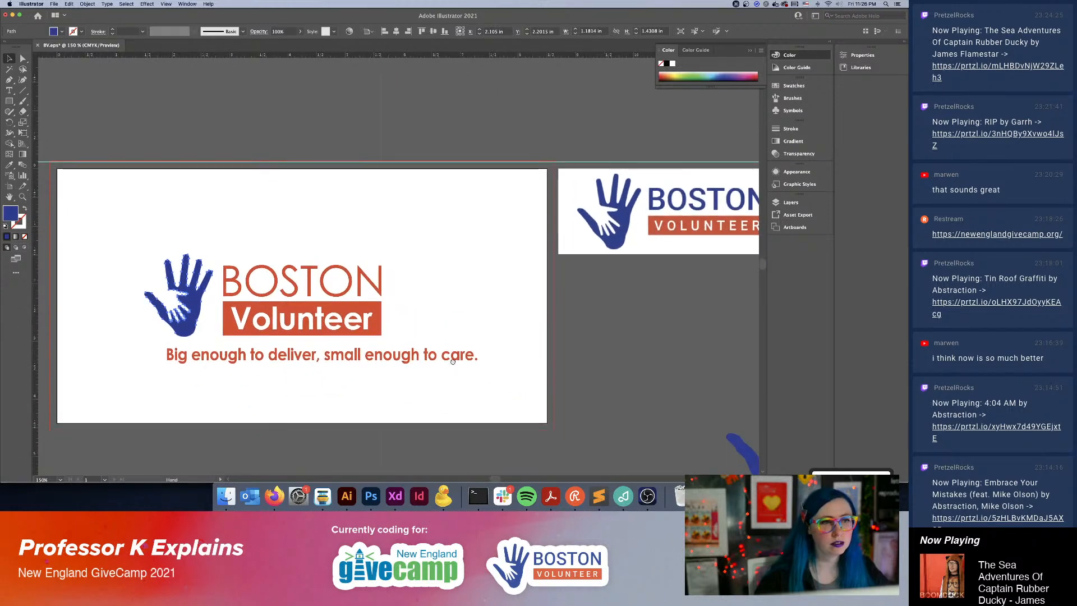
pyautogui.moveTo(452, 360); pyautogui.dragTo(453, 294)
pyautogui.click(617, 282)
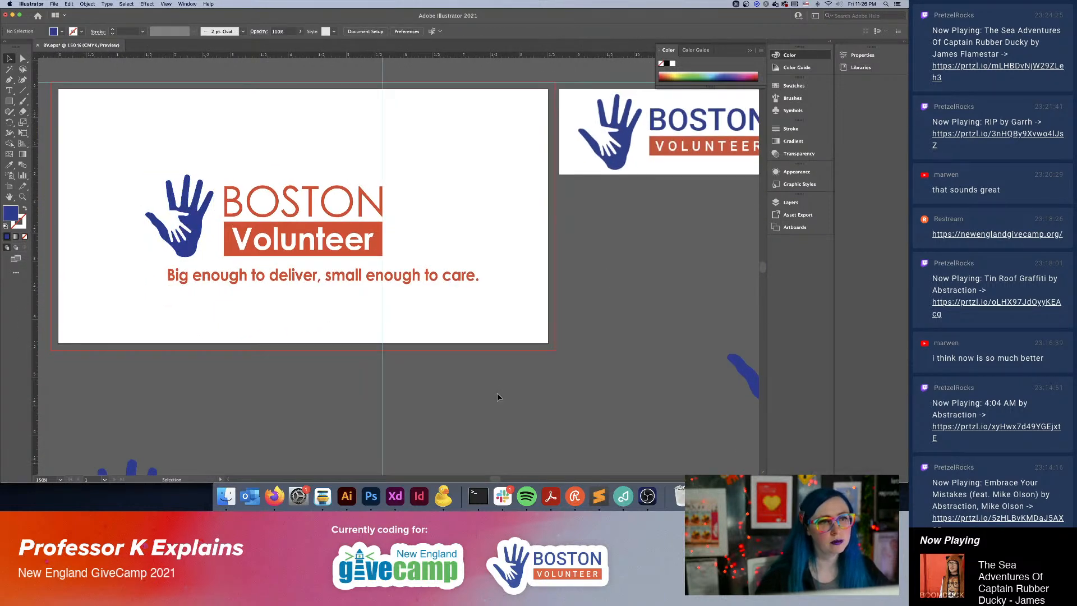
# Enlarge the blue hand to about 1.26 by 1.52 in, keeping its upper right corner in place.
pyautogui.click(186, 246)
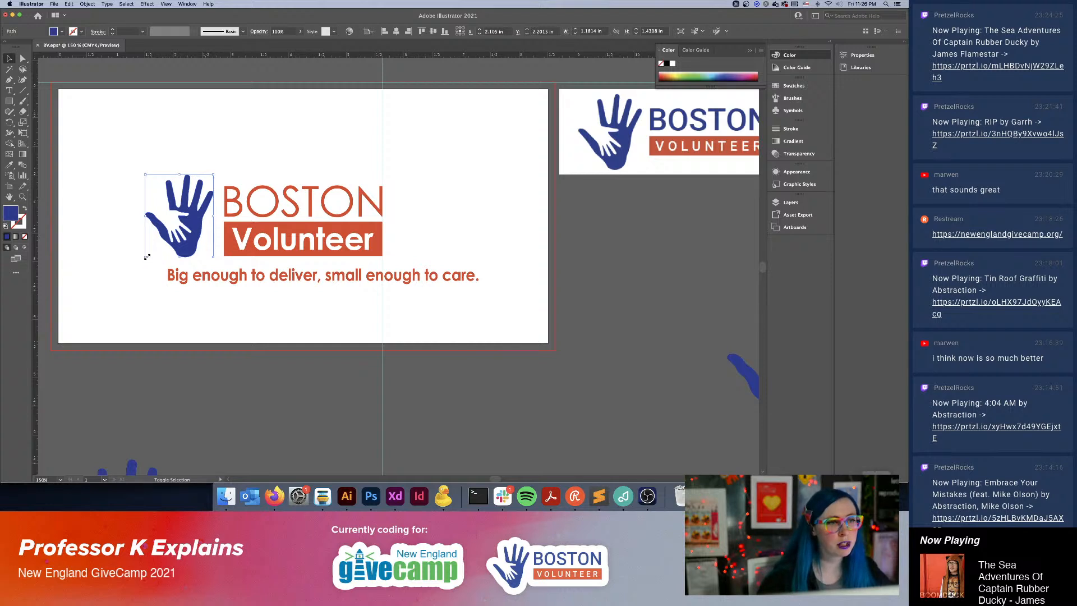
pyautogui.moveTo(146, 257); pyautogui.dragTo(137, 263)
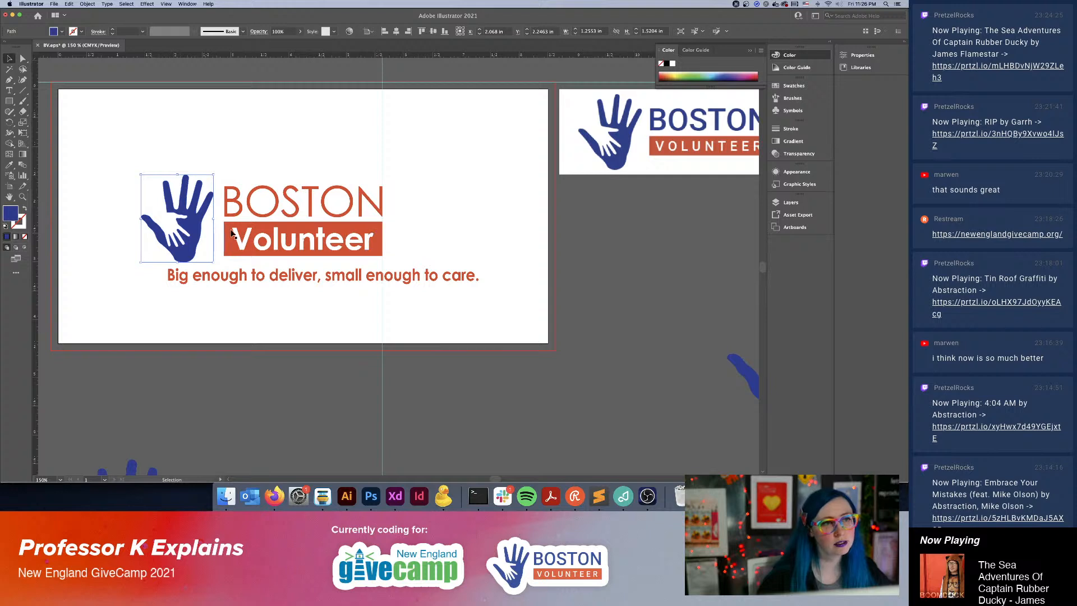
pyautogui.click(599, 339)
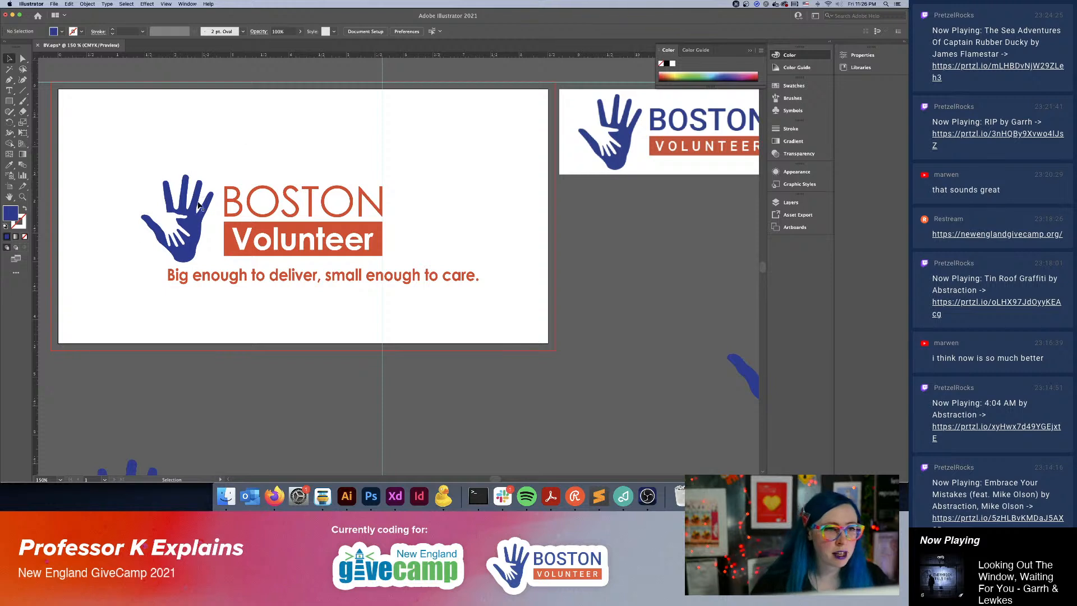
# Nudge the blue hand up slightly beside the "BOSTON" and "Volunteer" lettering.
pyautogui.press('alt+super+8')
pyautogui.press('alt+super+8')
pyautogui.hscroll(-3, 408, 339)
pyautogui.scroll(-1, 408, 340)
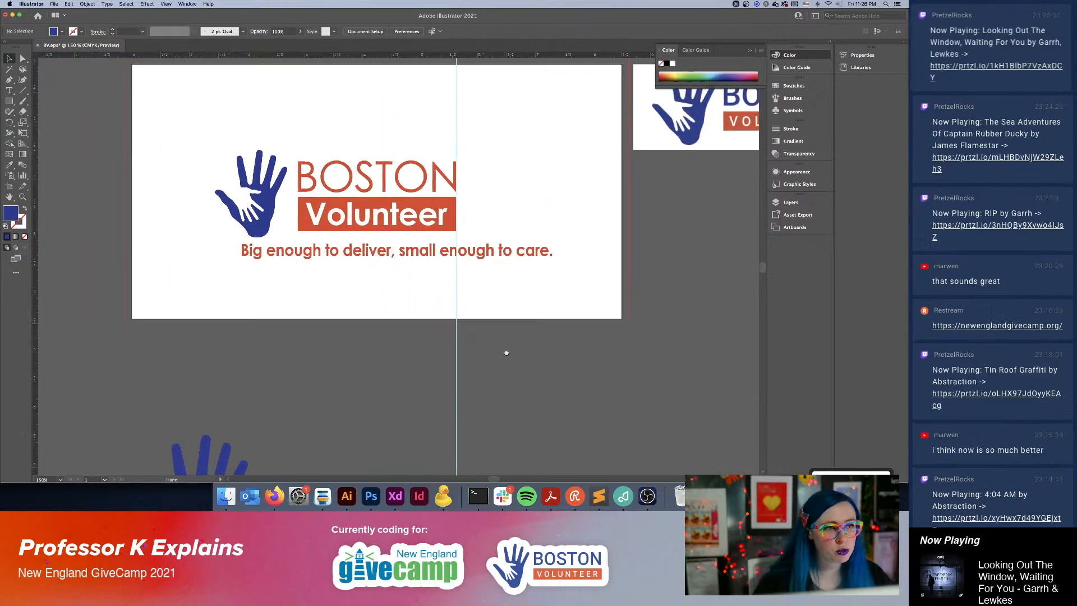
pyautogui.click(259, 189)
pyautogui.press('Up')
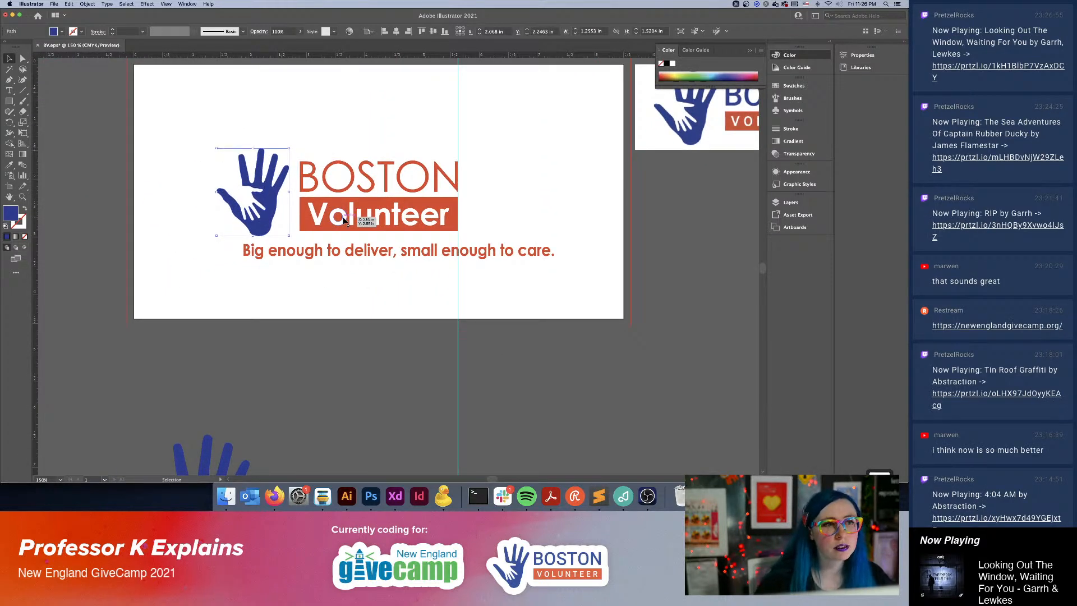
# Try moving the "Big enough to deliver, small enough to care." tagline right to start under the orange bar, and undo the move.
pyautogui.click(638, 370)
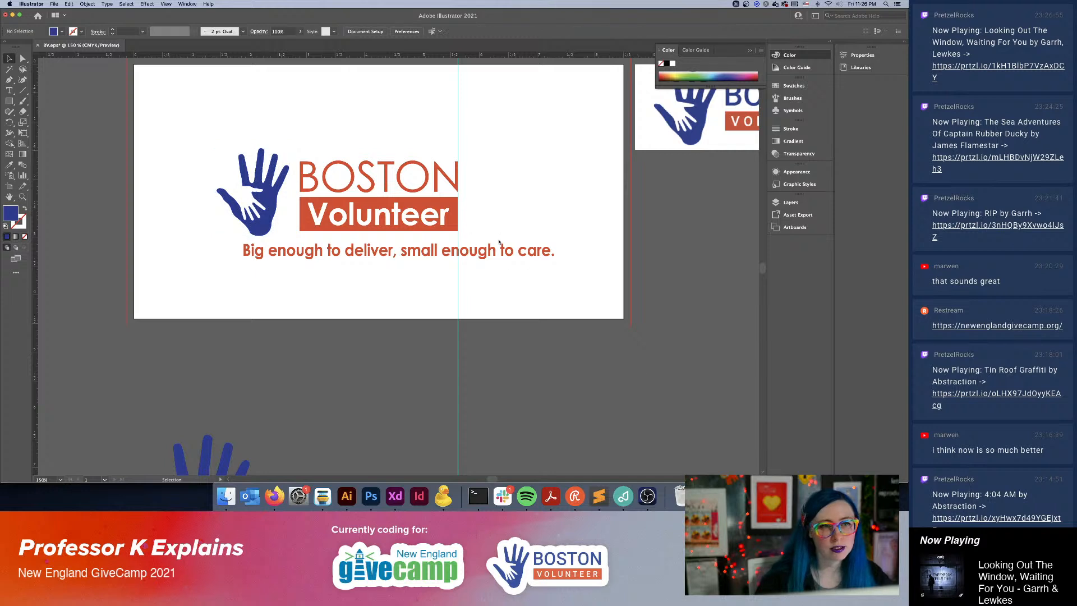
pyautogui.click(325, 255)
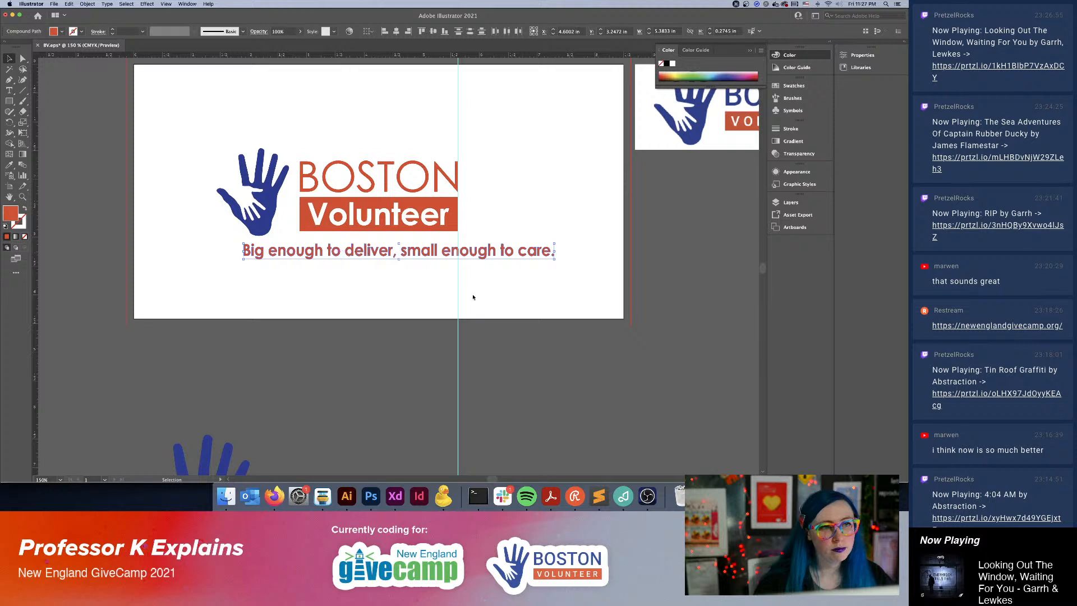
pyautogui.moveTo(393, 260); pyautogui.dragTo(442, 258)
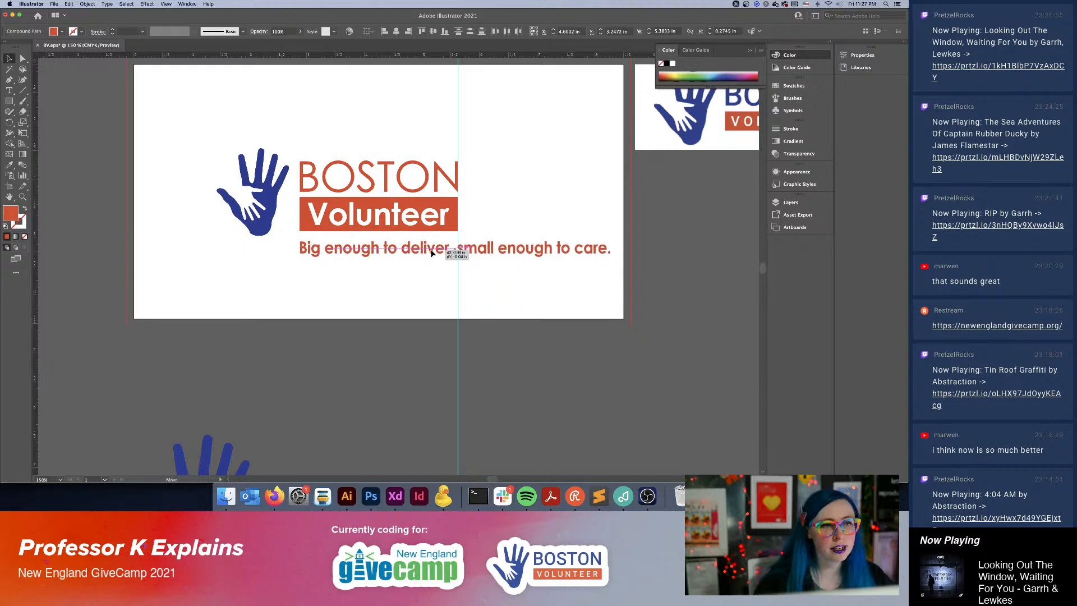
pyautogui.press('super+z')
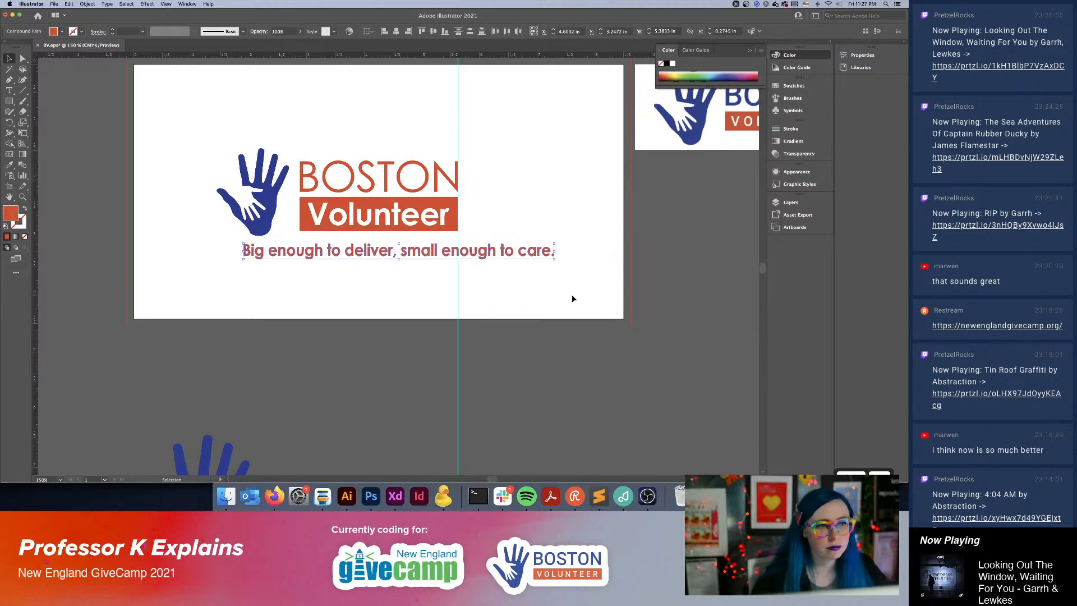
pyautogui.click(573, 305)
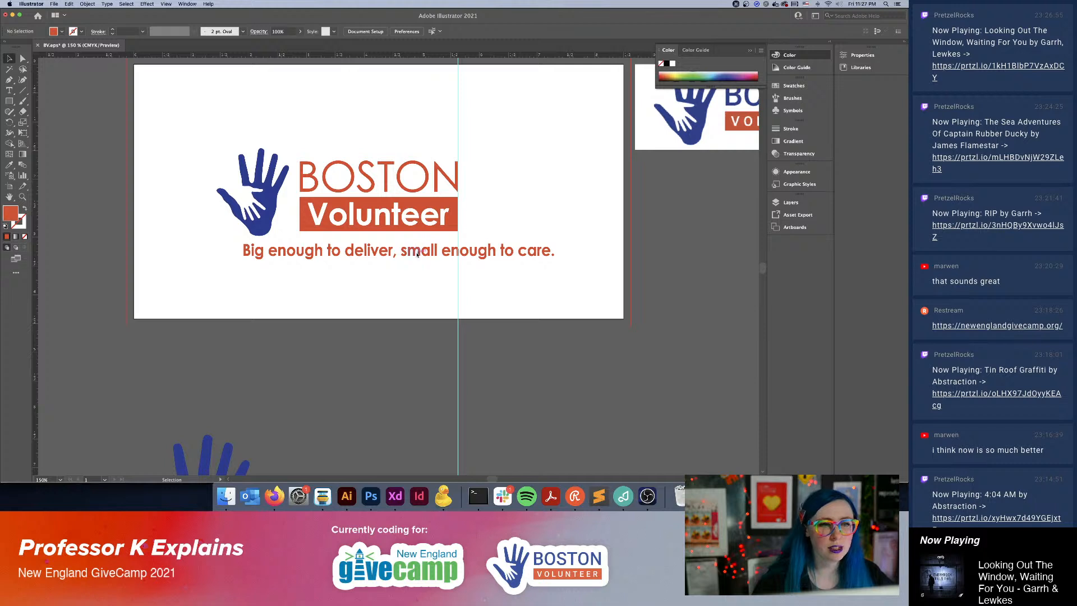
pyautogui.moveTo(257, 278); pyautogui.dragTo(259, 277)
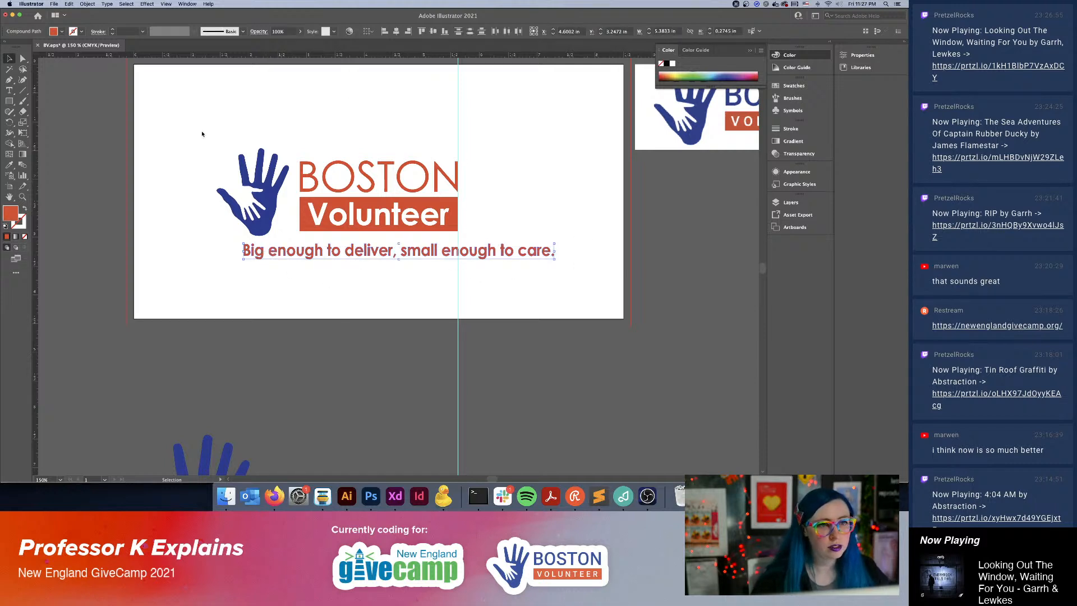
pyautogui.click(181, 230)
# Delete the reference logo picture and the two spare logo copies lying outside the artboard.
pyautogui.press('super+minus')
pyautogui.press('super+minus')
pyautogui.press('super+minus')
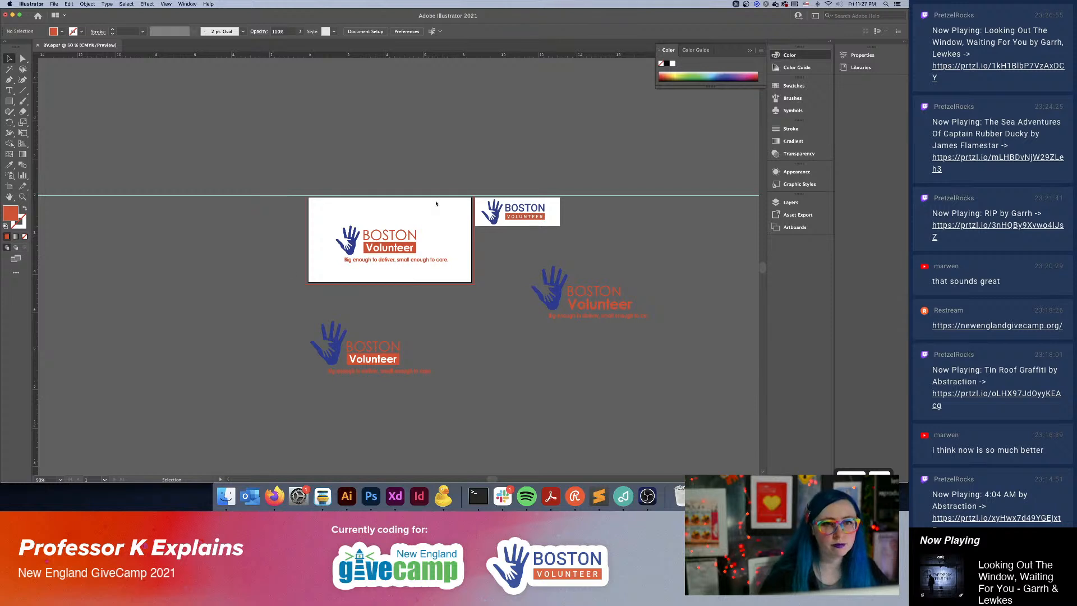
pyautogui.click(533, 224)
pyautogui.press('Delete')
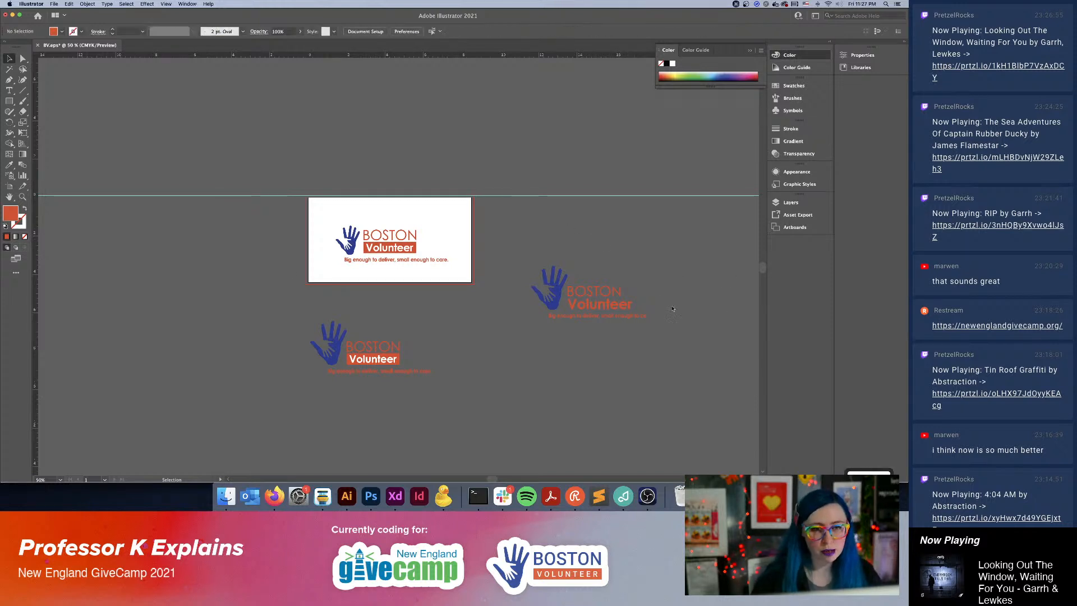
pyautogui.click(552, 302)
pyautogui.press('Delete')
pyautogui.click(415, 377)
pyautogui.press('Delete')
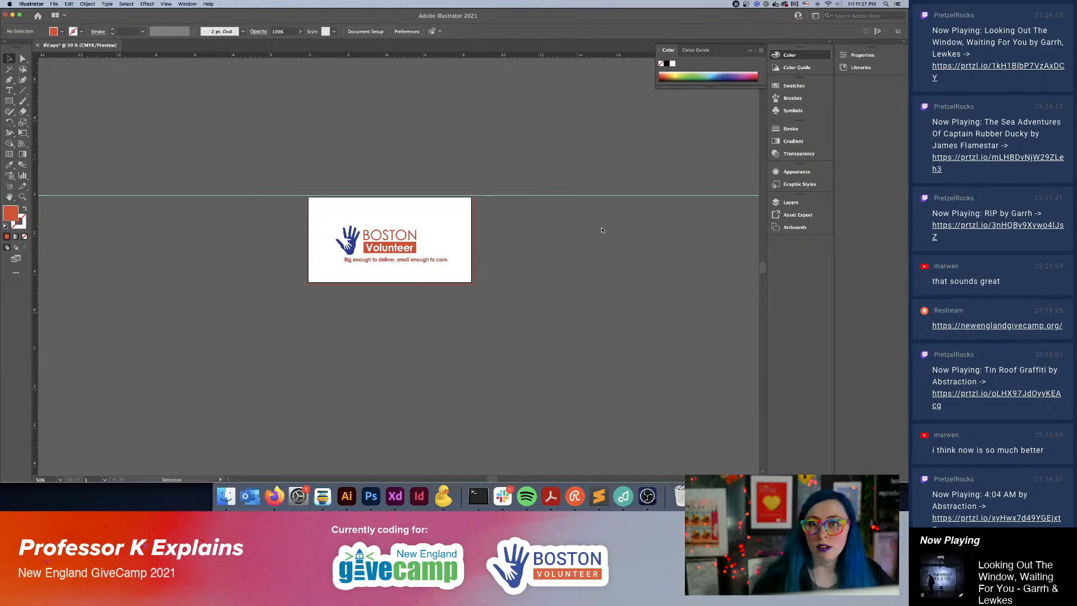
# Duplicate the artboard with its logo and tagline, placing the copy to the right of the original.
pyautogui.click(365, 32)
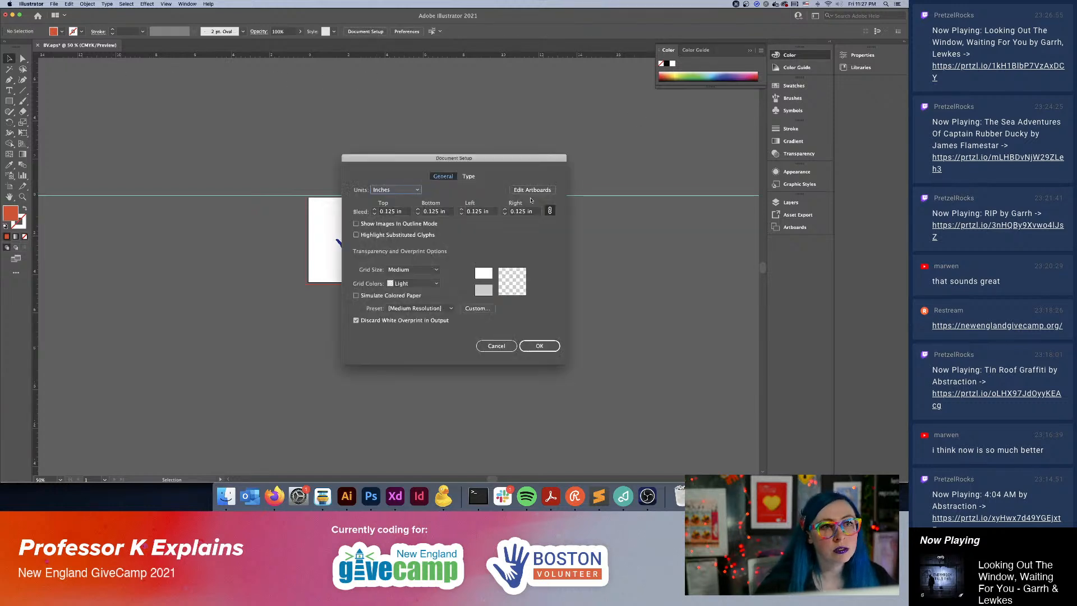
pyautogui.click(535, 190)
pyautogui.moveTo(365, 202); pyautogui.dragTo(565, 186)
pyautogui.click(9, 58)
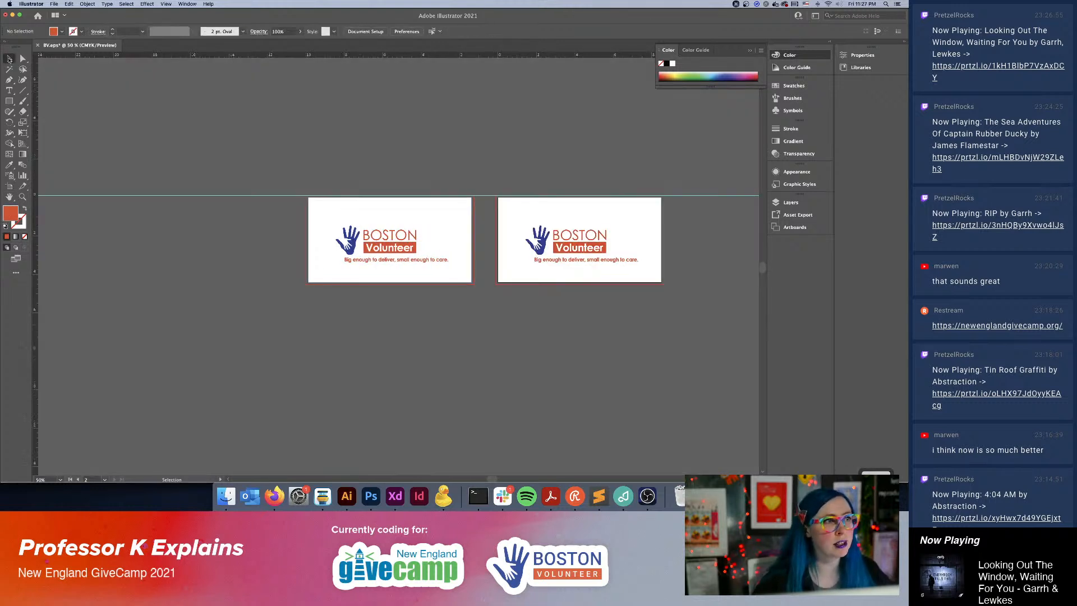
# Delete the tagline from the original artboard.
pyautogui.click(425, 252)
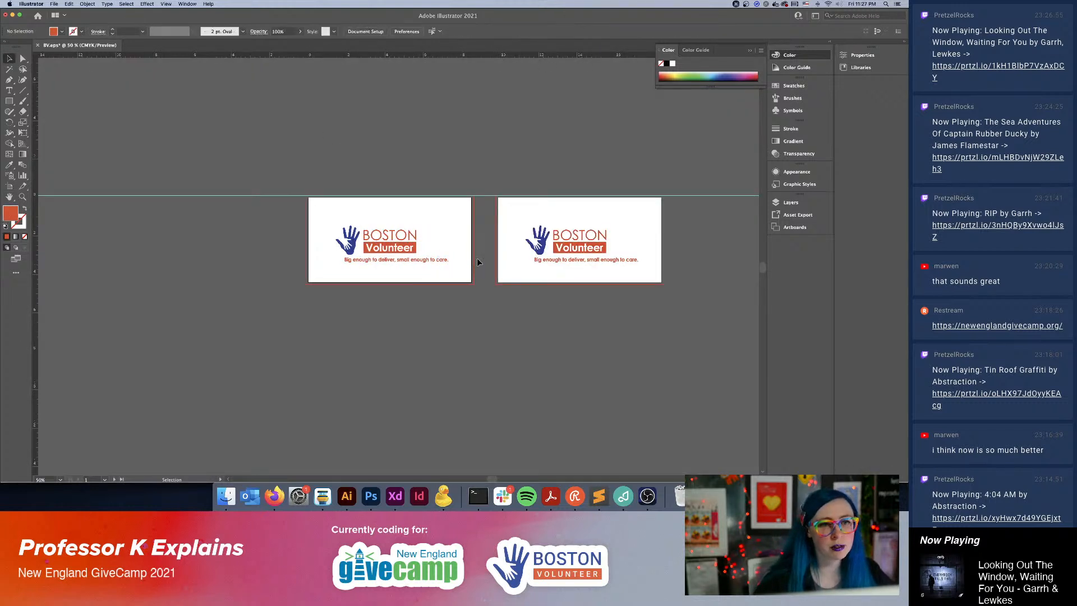
pyautogui.click(340, 263)
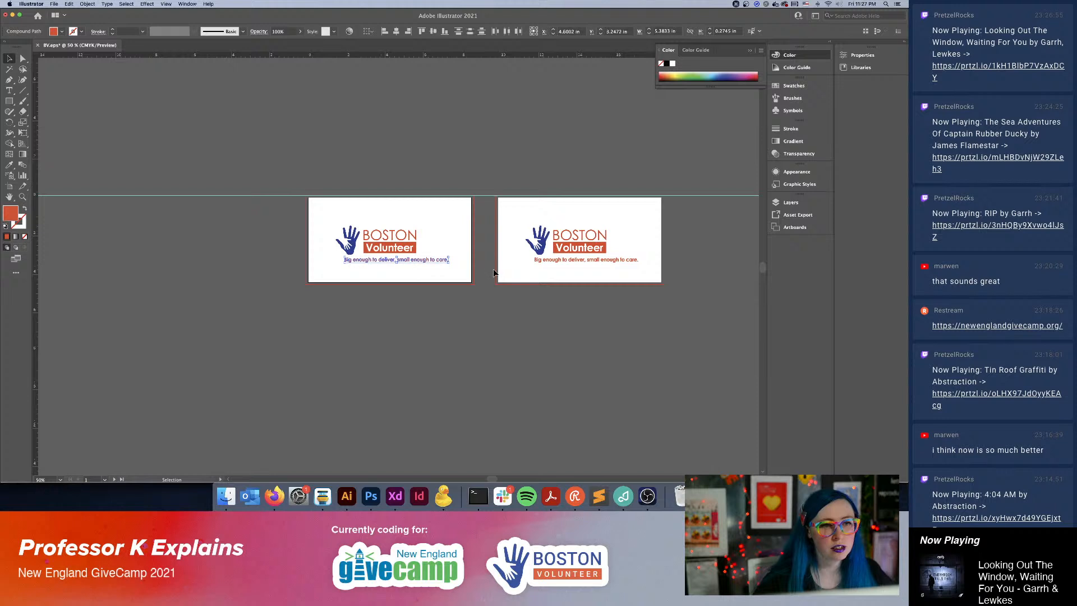
pyautogui.press('Delete')
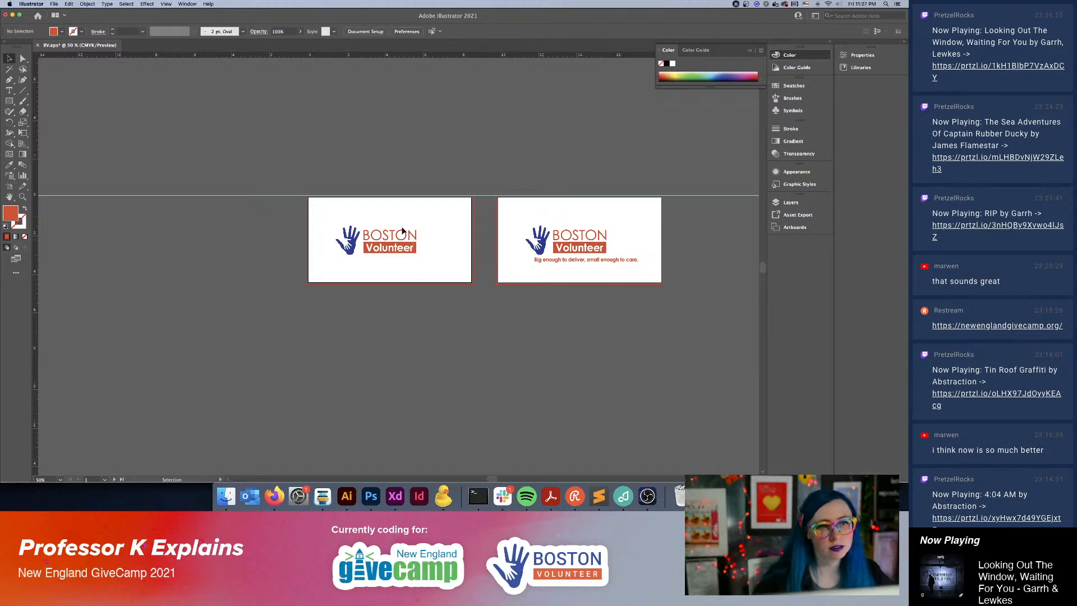
# Scale "BOSTON" on the first artboard down to about 2.43 by 0.49 in, above the orange bar.
pyautogui.press('super+plus')
pyautogui.press('super+plus')
pyautogui.press('super+plus')
pyautogui.hscroll(2, 399, 233)
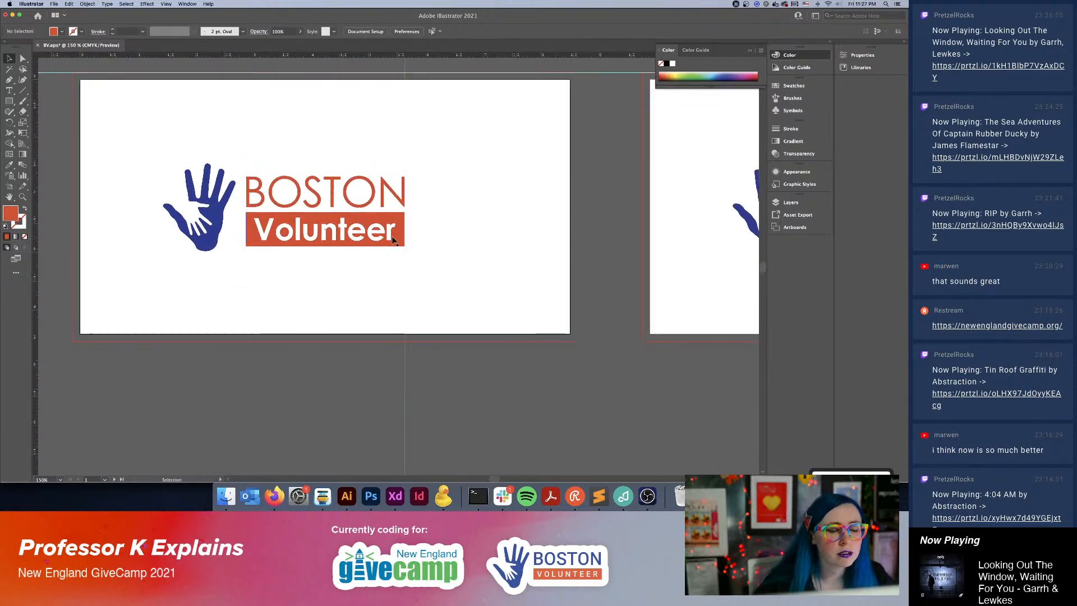
pyautogui.click(272, 194)
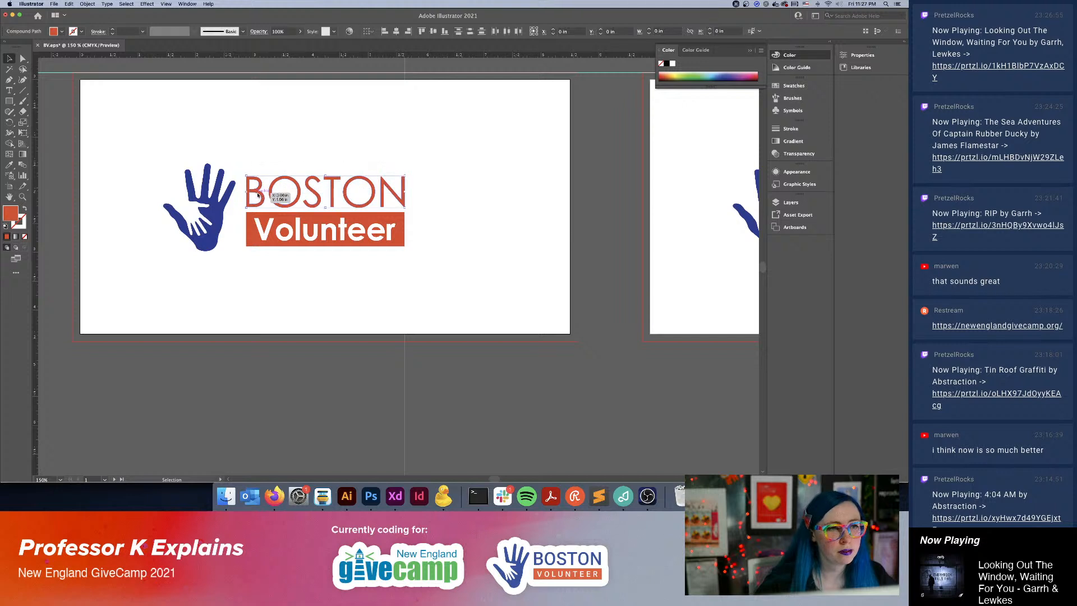
pyautogui.moveTo(247, 176)
pyautogui.mouseDown()
pyautogui.moveTo(260, 185)
pyautogui.moveTo(250, 177)
pyautogui.mouseUp()
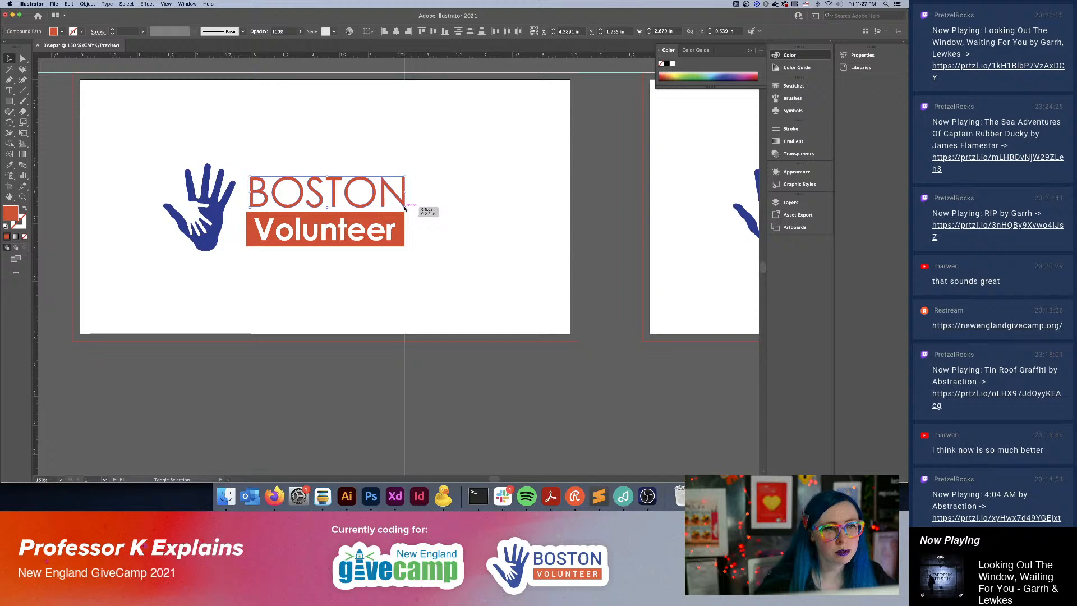
pyautogui.moveTo(405, 207); pyautogui.dragTo(391, 205)
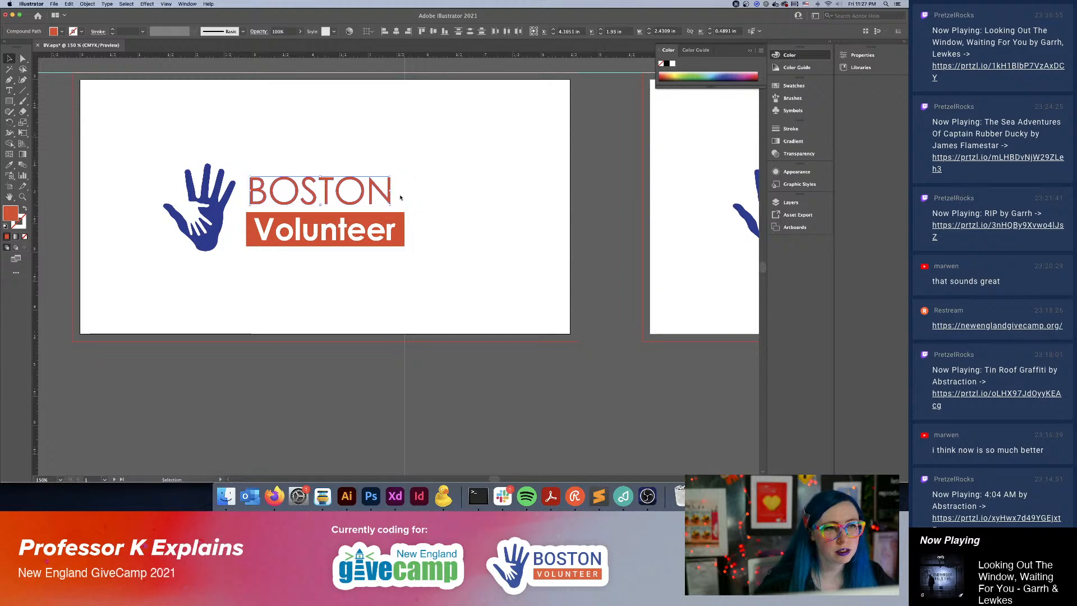
# Move "BOSTON" slightly right to line up with the "Volunteer" lettering and enlarge it to about 2.47 by 0.5 in.
pyautogui.press('super+equal')
pyautogui.press('super+equal')
pyautogui.press('super+equal')
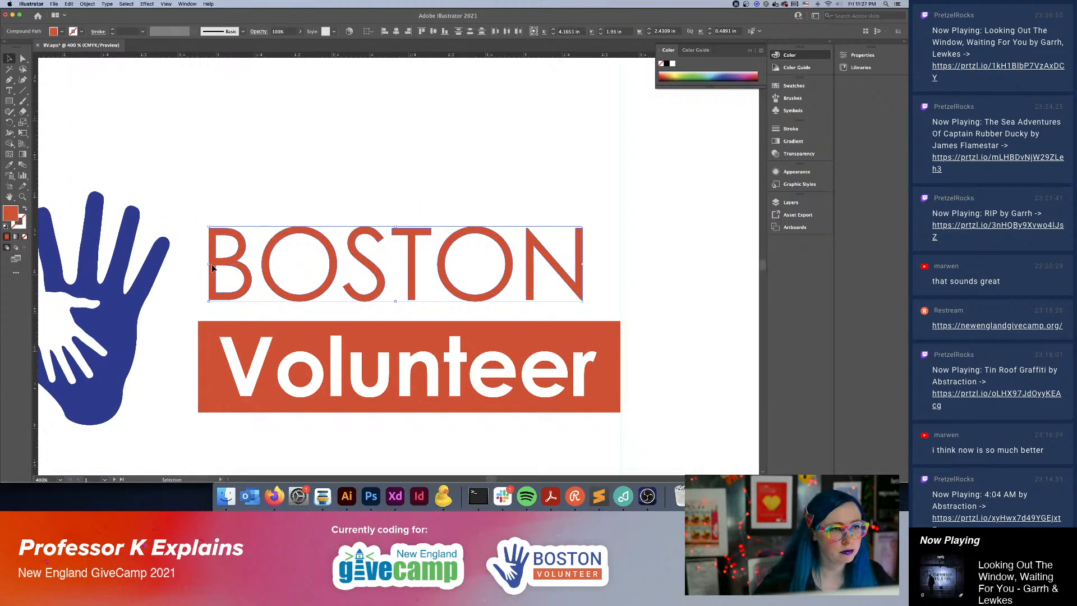
pyautogui.moveTo(212, 265); pyautogui.dragTo(222, 269)
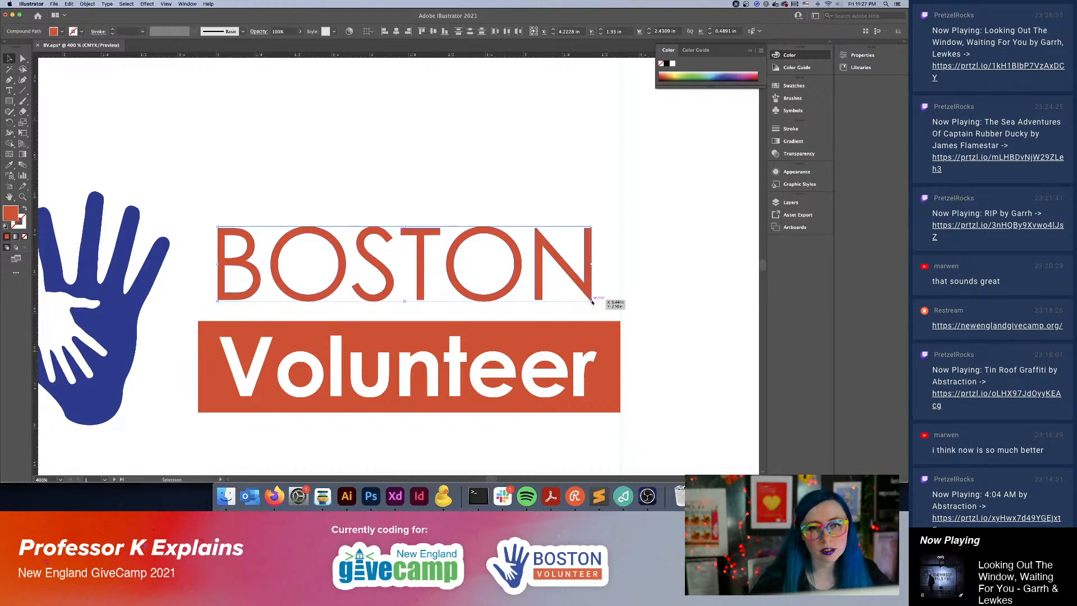
pyautogui.moveTo(591, 302); pyautogui.dragTo(598, 304)
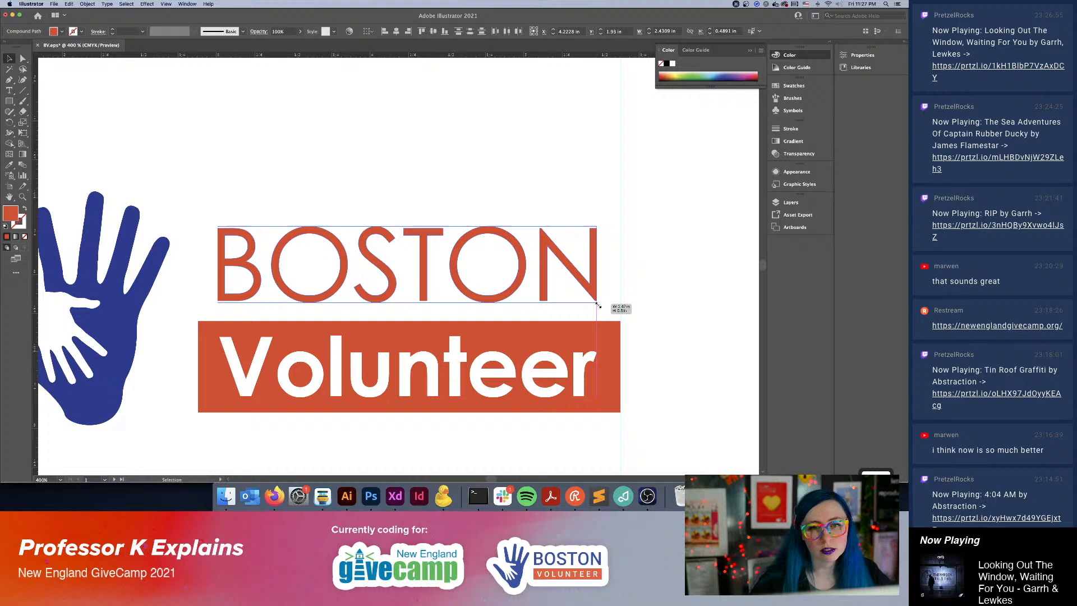
pyautogui.click(678, 309)
pyautogui.press('super+minus')
pyautogui.press('super+minus')
pyautogui.press('super+minus')
pyautogui.press('super+minus')
pyautogui.press('super+minus')
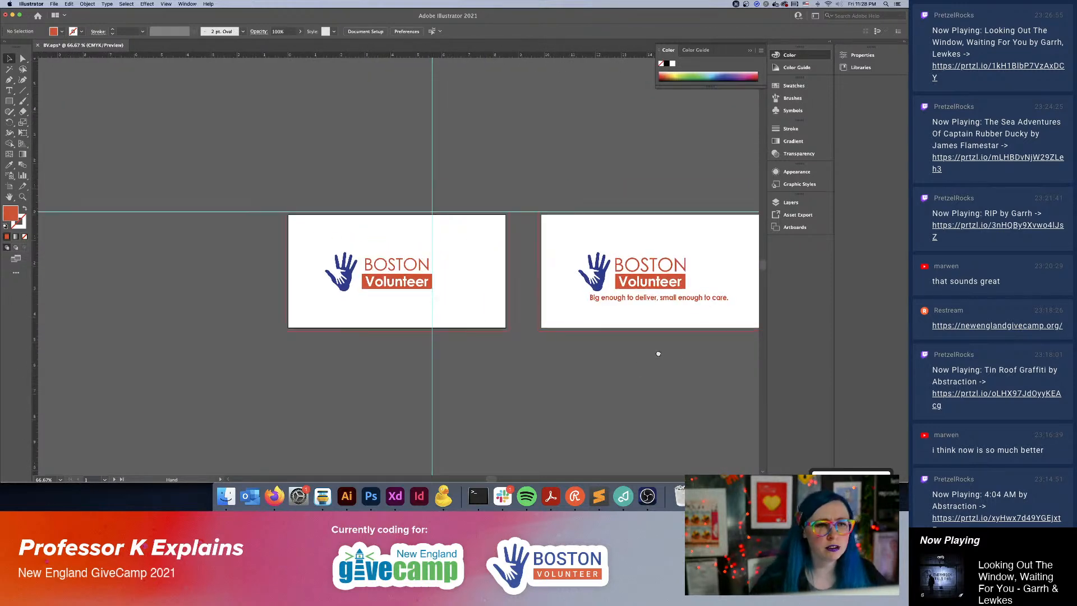
# Group the hand, "BOSTON" and the "Volunteer" bar on the first artboard and move them to the artboard's centre.
pyautogui.moveTo(658, 355); pyautogui.dragTo(565, 331)
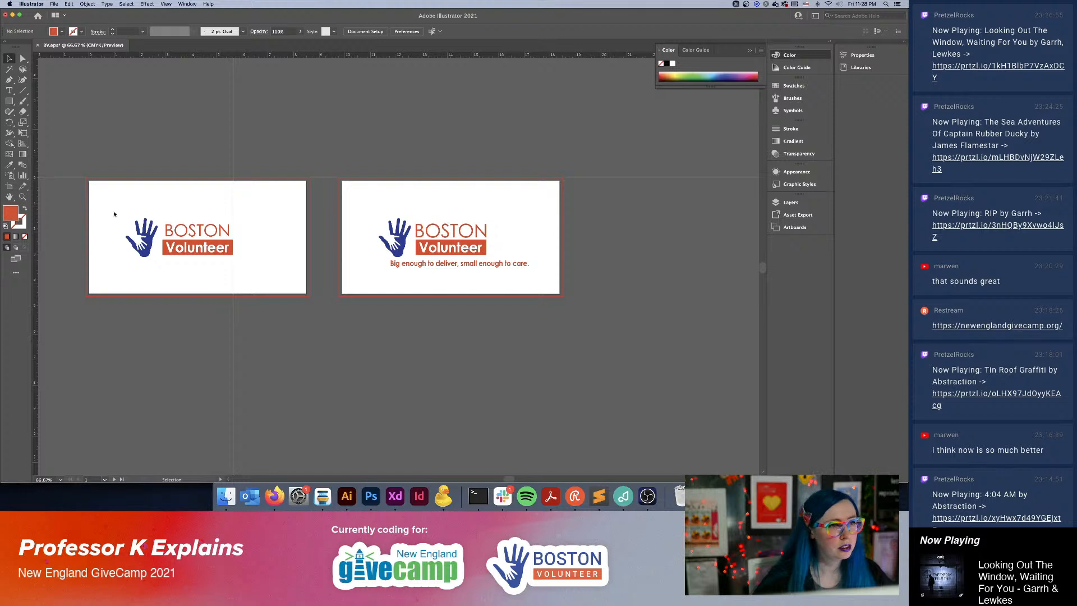
pyautogui.click(252, 266)
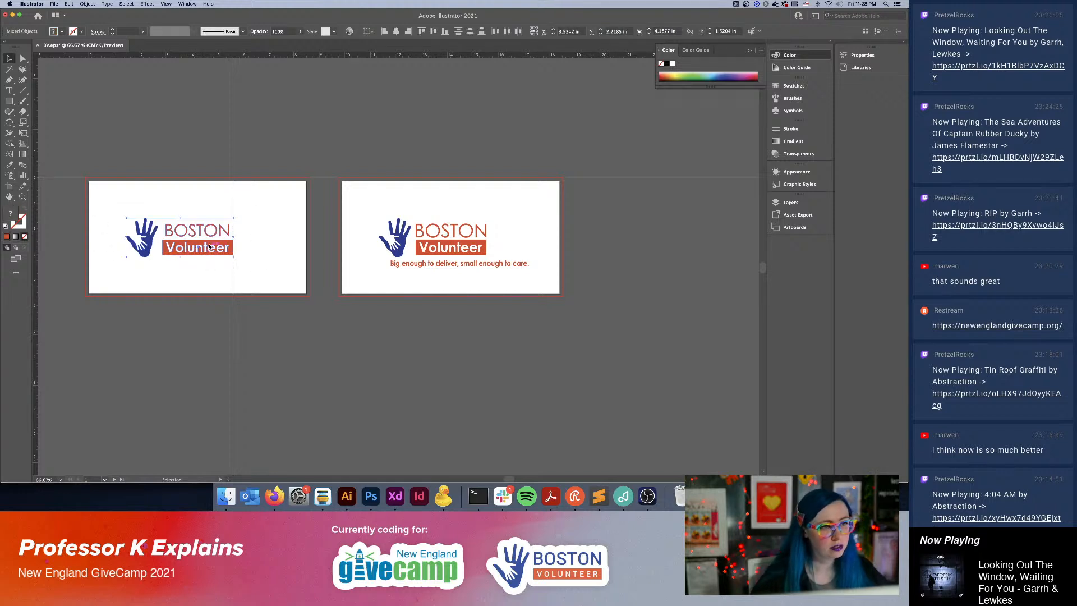
pyautogui.moveTo(213, 248); pyautogui.dragTo(231, 247)
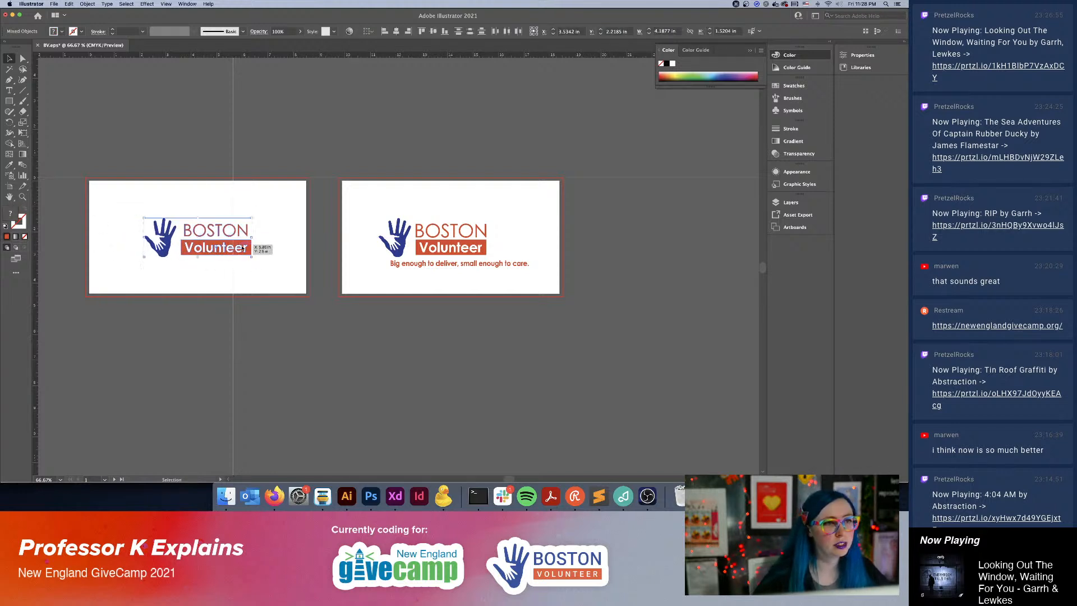
pyautogui.press('super+g')
pyautogui.click(409, 32)
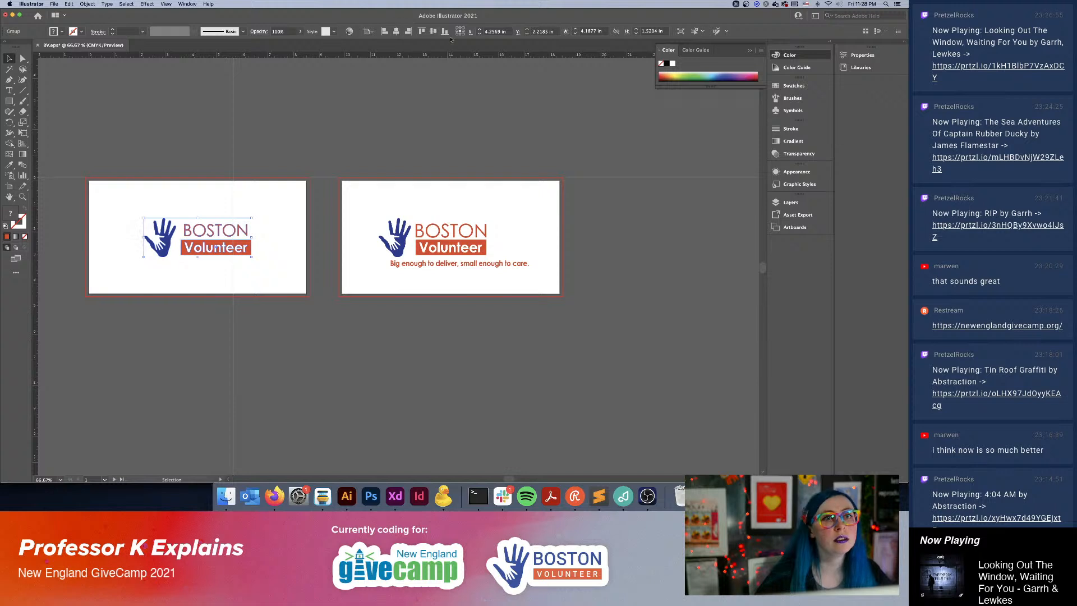
pyautogui.click(401, 143)
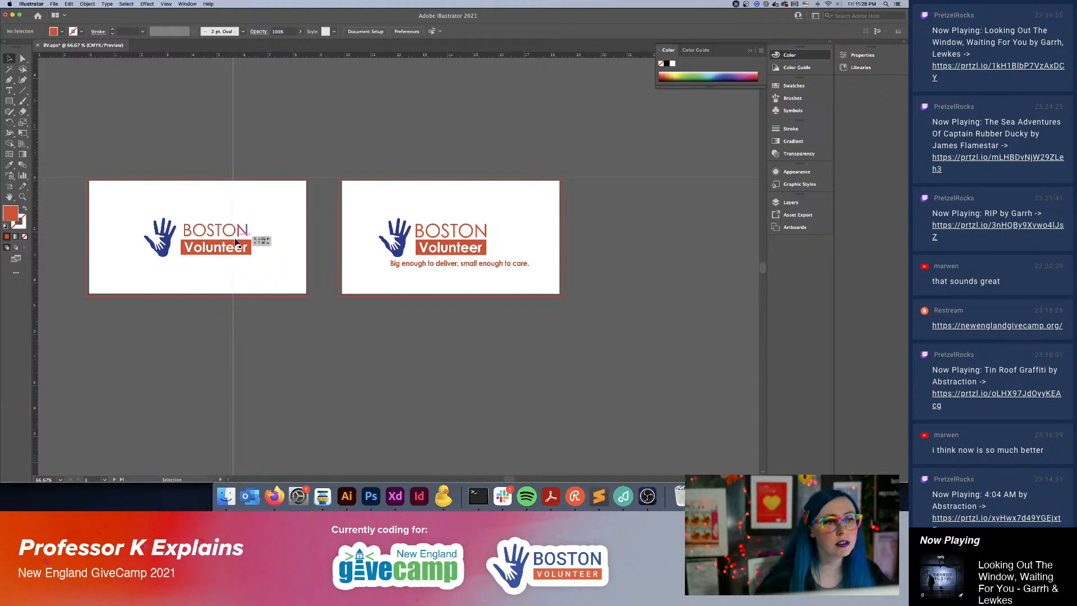
# Replace the logo on the second artboard with a copy of the first artboard's grouped logo, above the tagline.
pyautogui.click(427, 238)
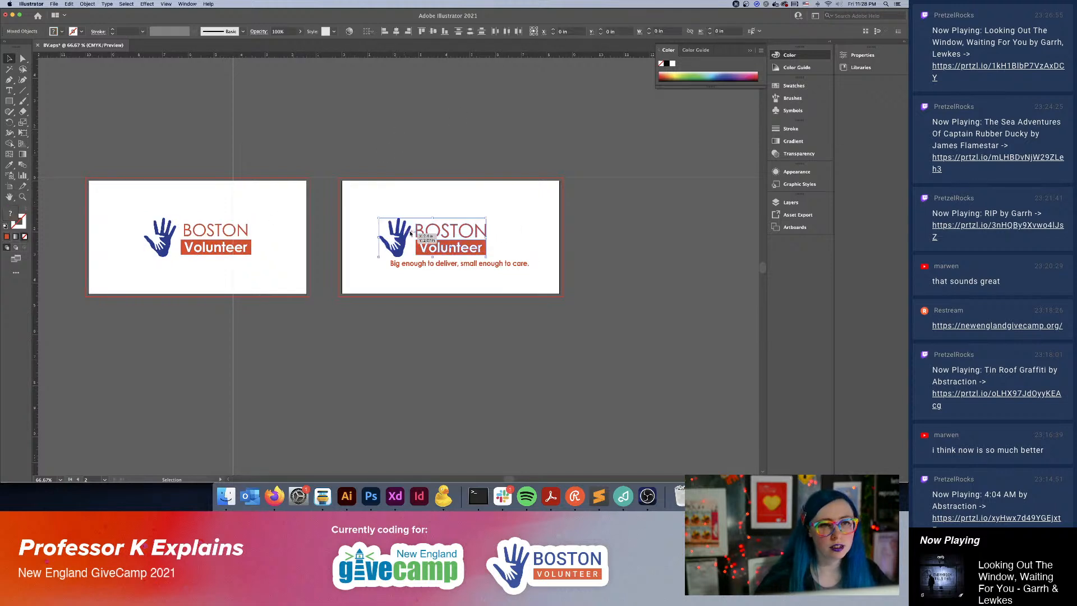
pyautogui.press('Delete')
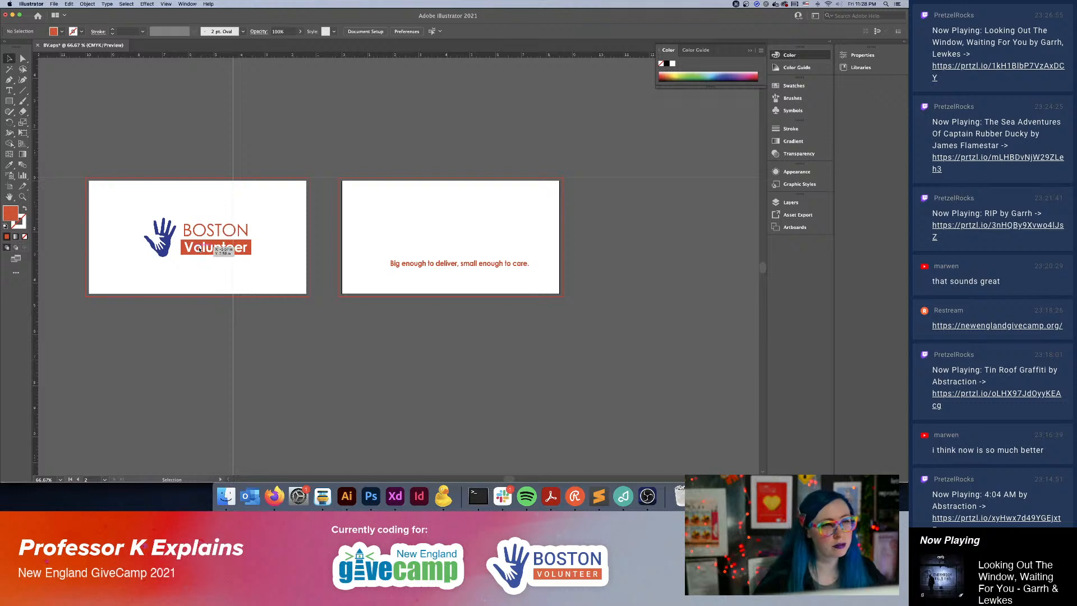
pyautogui.moveTo(194, 226); pyautogui.dragTo(456, 243)
pyautogui.press('super+z')
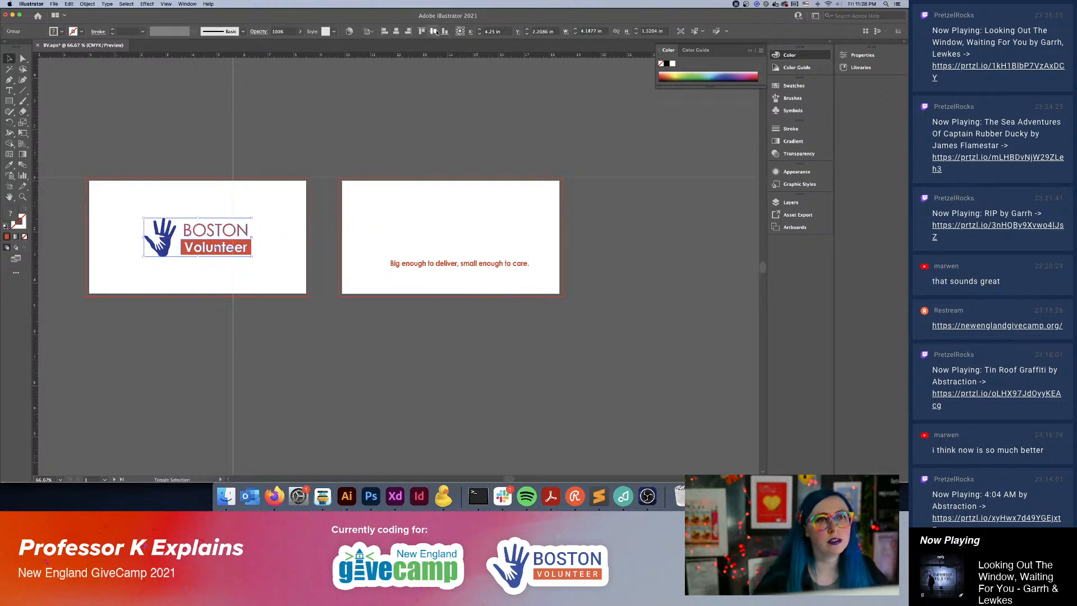
pyautogui.press('super+shift+z')
pyautogui.click(479, 118)
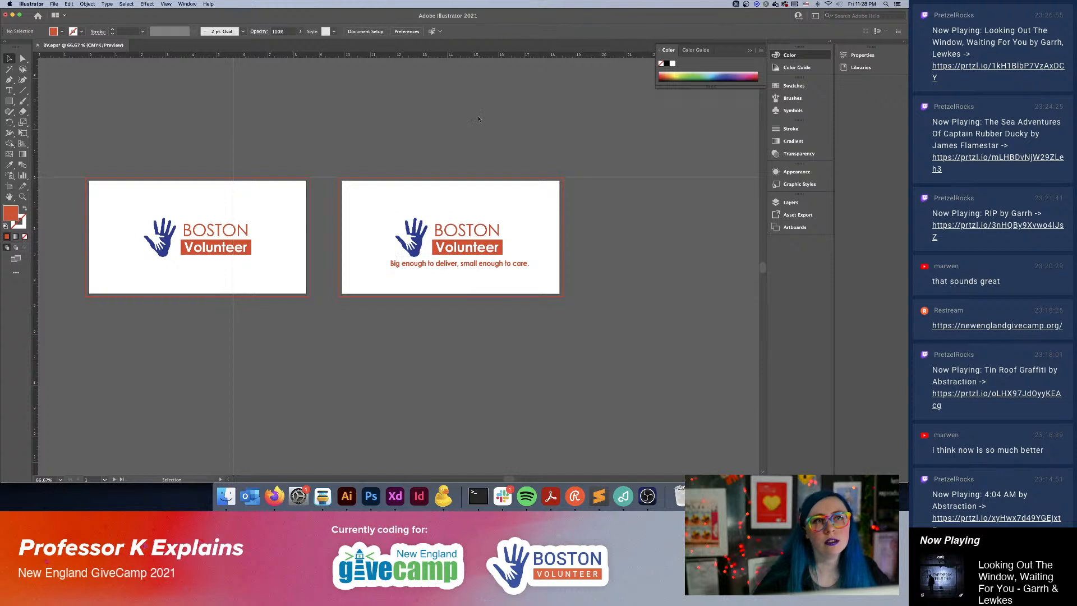
# Centre the grouped hand and "BOSTON Volunteer" logo horizontally on the second artboard, aligning to the artboard.
pyautogui.click(520, 214)
pyautogui.click(454, 240)
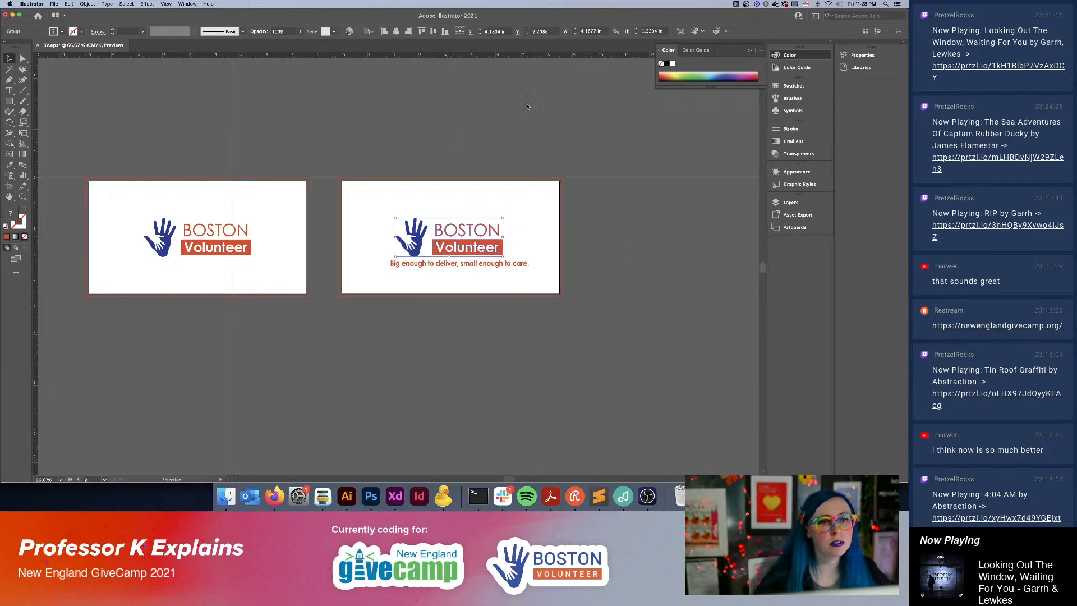
pyautogui.click(369, 32)
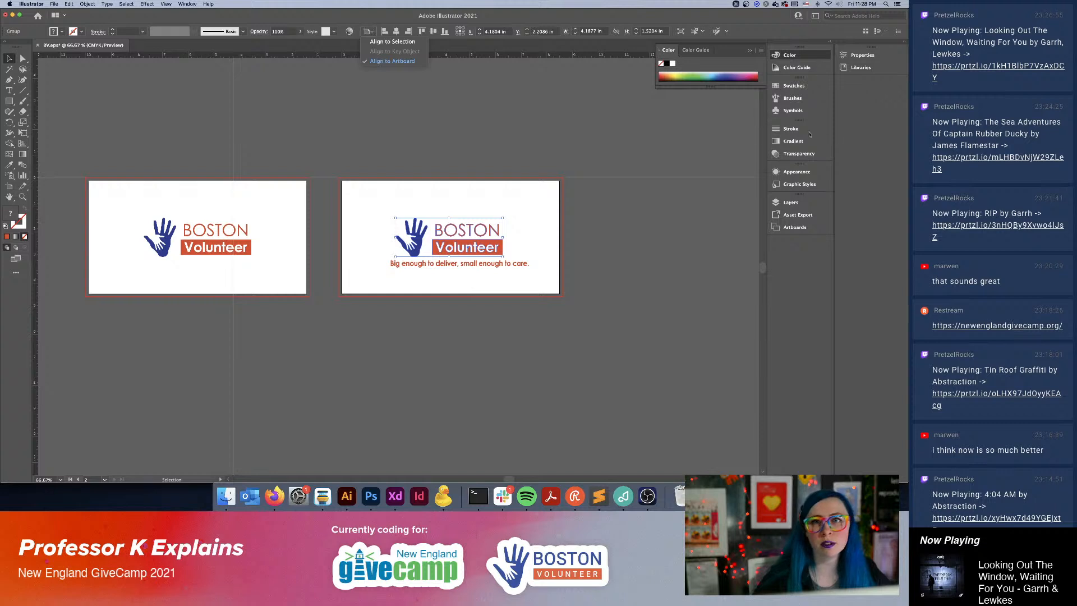
pyautogui.click(791, 203)
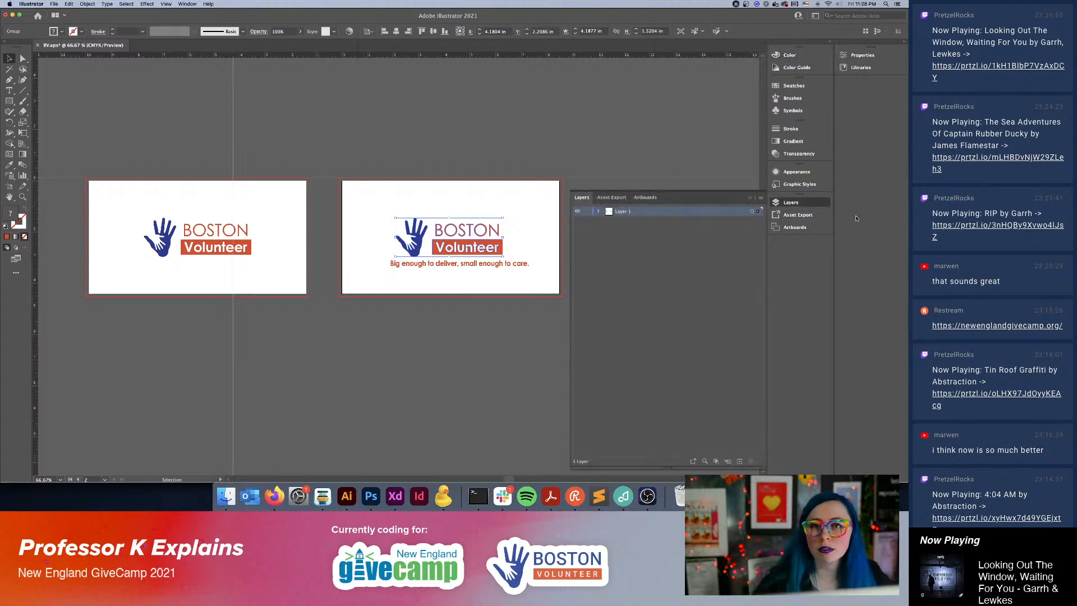
pyautogui.click(645, 197)
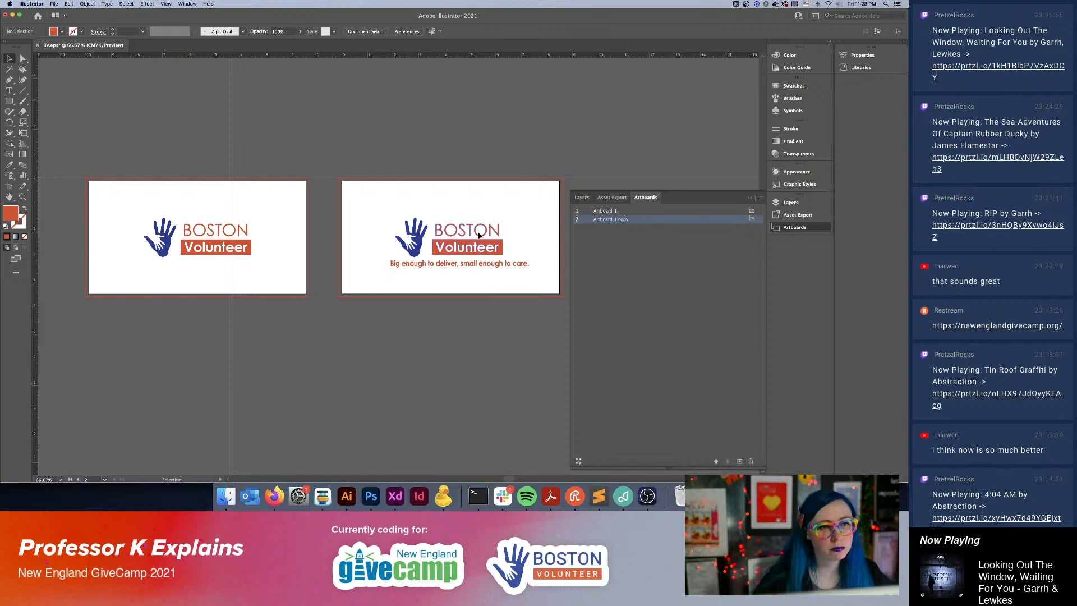
pyautogui.click(396, 30)
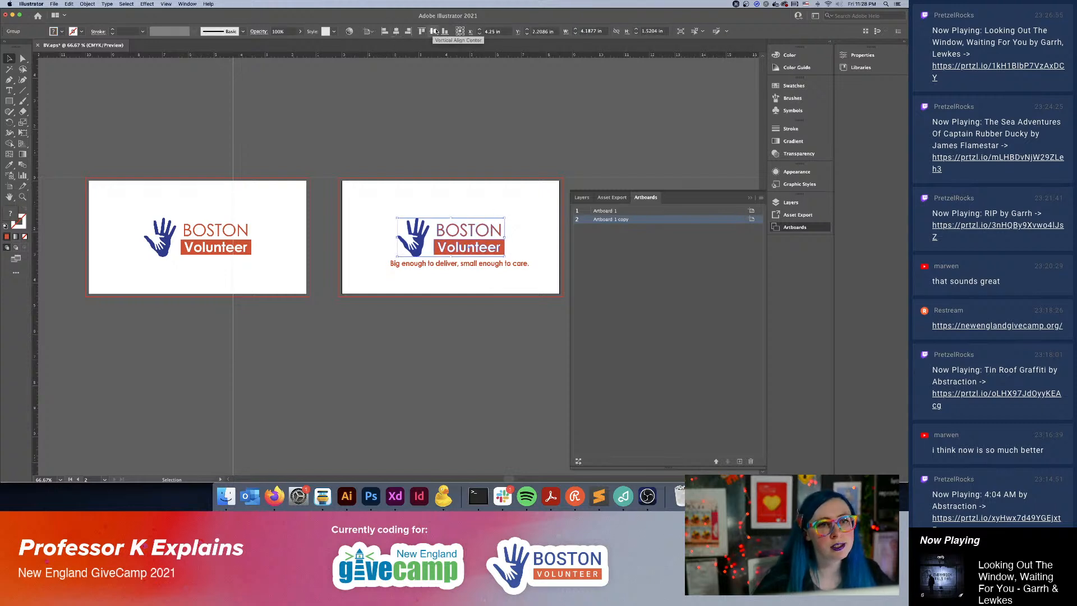
pyautogui.click(793, 227)
pyautogui.click(646, 264)
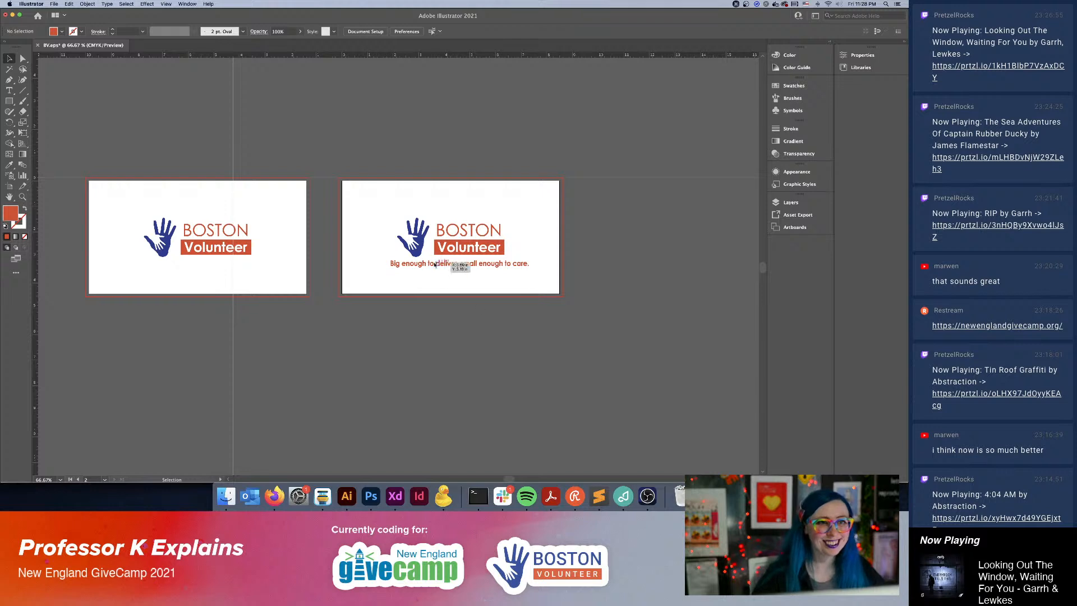
# Lower the tagline slightly beneath the logo and centre it horizontally on the second artboard.
pyautogui.moveTo(380, 270); pyautogui.dragTo(415, 268)
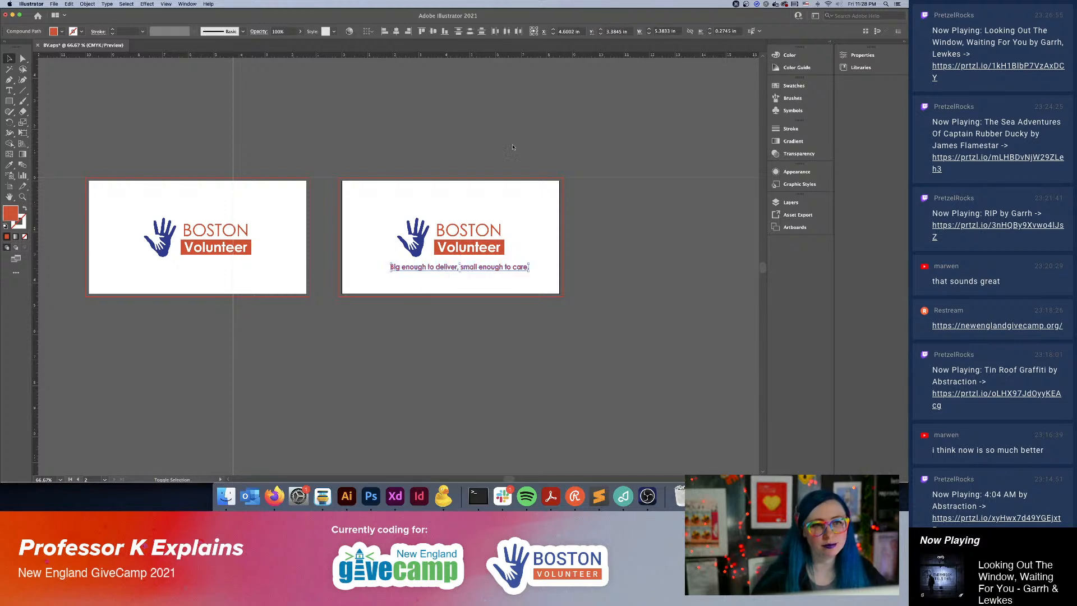
pyautogui.click(396, 32)
pyautogui.press('v')
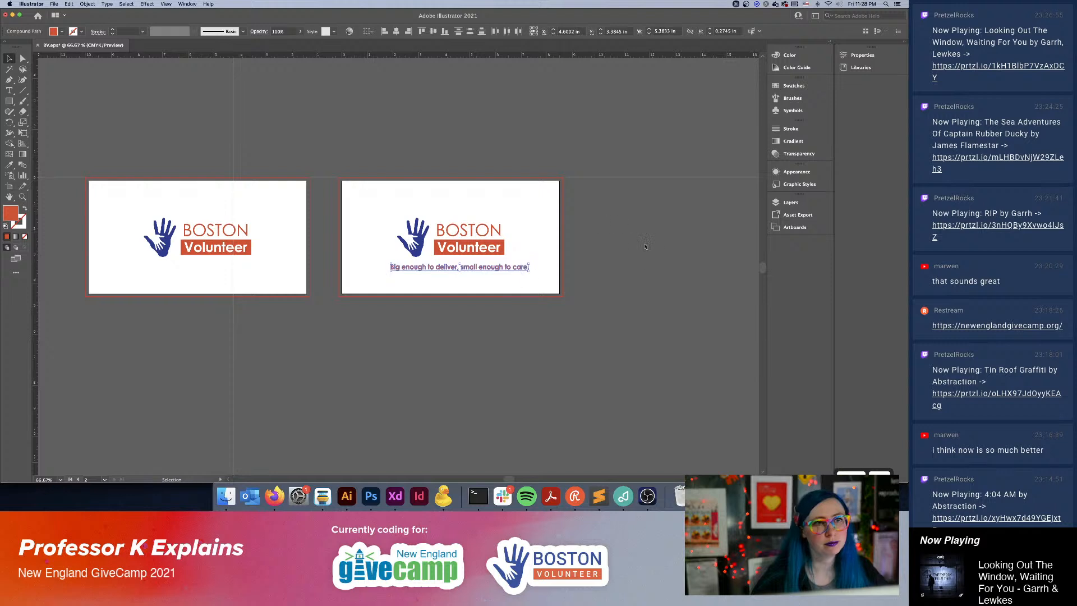
pyautogui.click(395, 31)
pyautogui.click(582, 262)
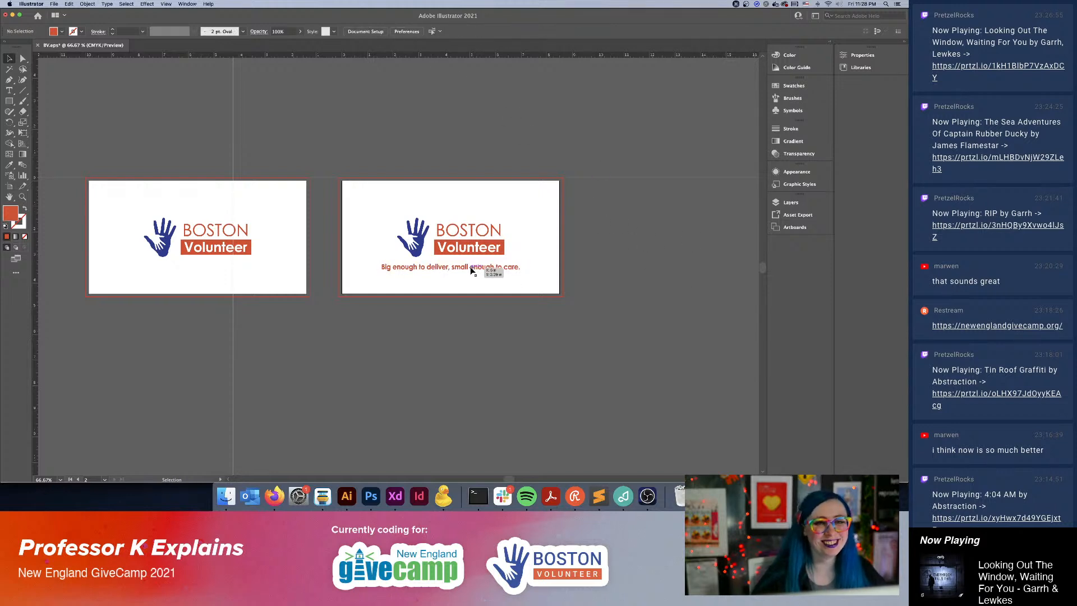
# Nudge the second artboard's tagline slightly right and move the logo and tagline together slightly up and left to balance them on the artboard.
pyautogui.moveTo(457, 267); pyautogui.dragTo(459, 268)
pyautogui.moveTo(461, 268); pyautogui.dragTo(461, 269)
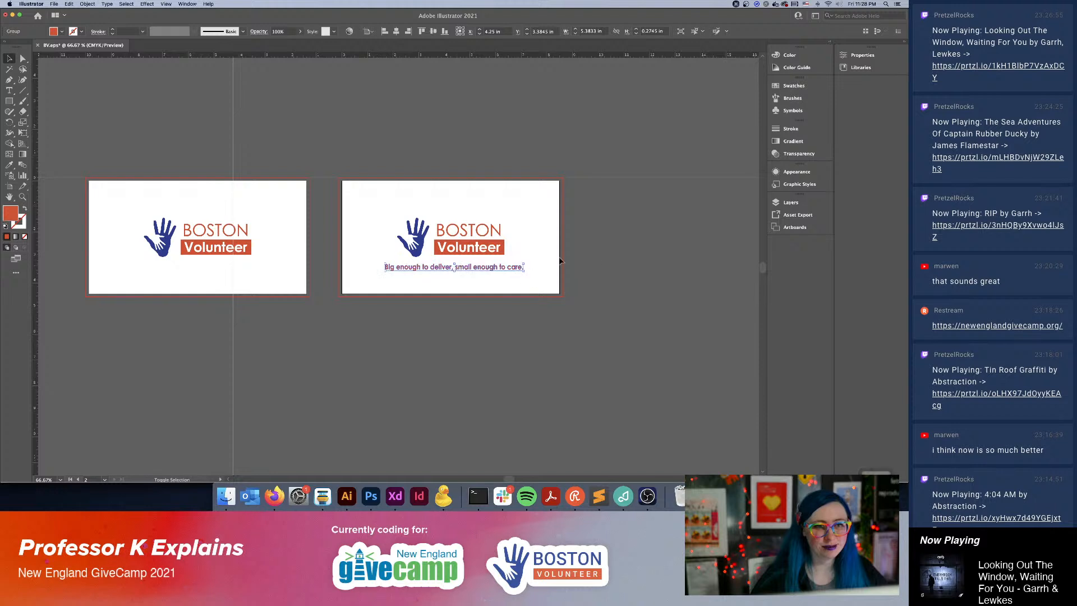
pyautogui.click(520, 221)
pyautogui.moveTo(520, 221); pyautogui.dragTo(397, 280)
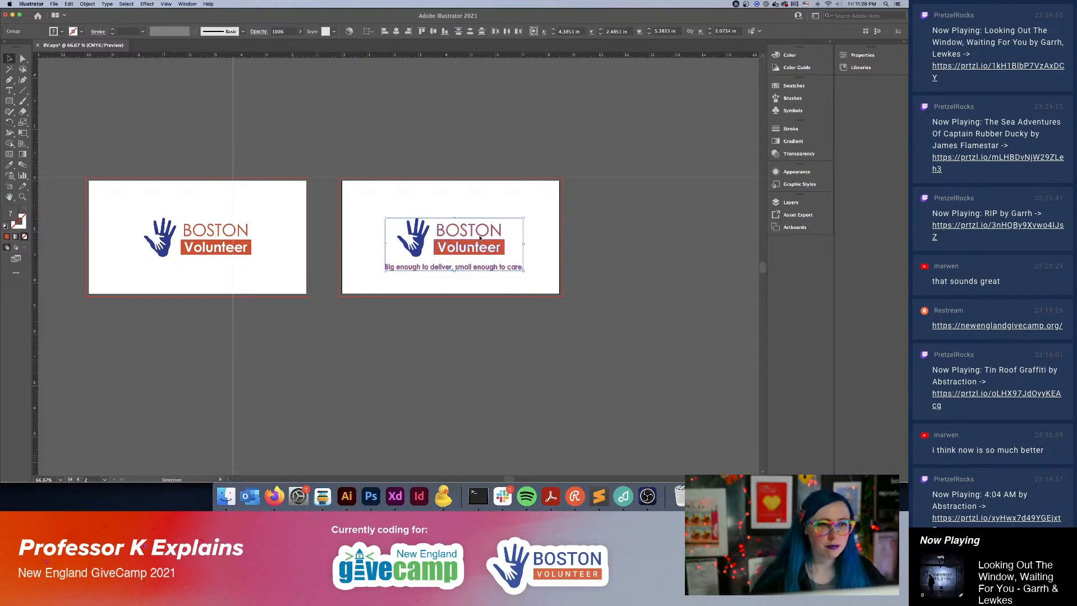
pyautogui.moveTo(476, 246); pyautogui.dragTo(472, 244)
pyautogui.click(627, 252)
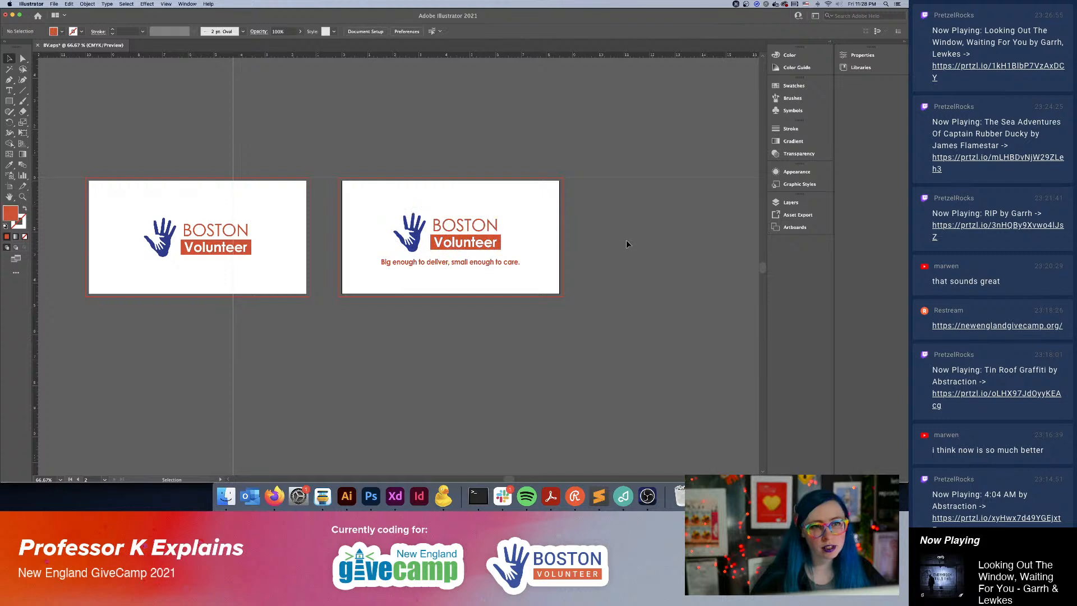
# Examine the logo and tagline placement on the second artboard up close and beside the first artboard.
pyautogui.scroll(3, 404, 226)
pyautogui.scroll(-3, 400, 224)
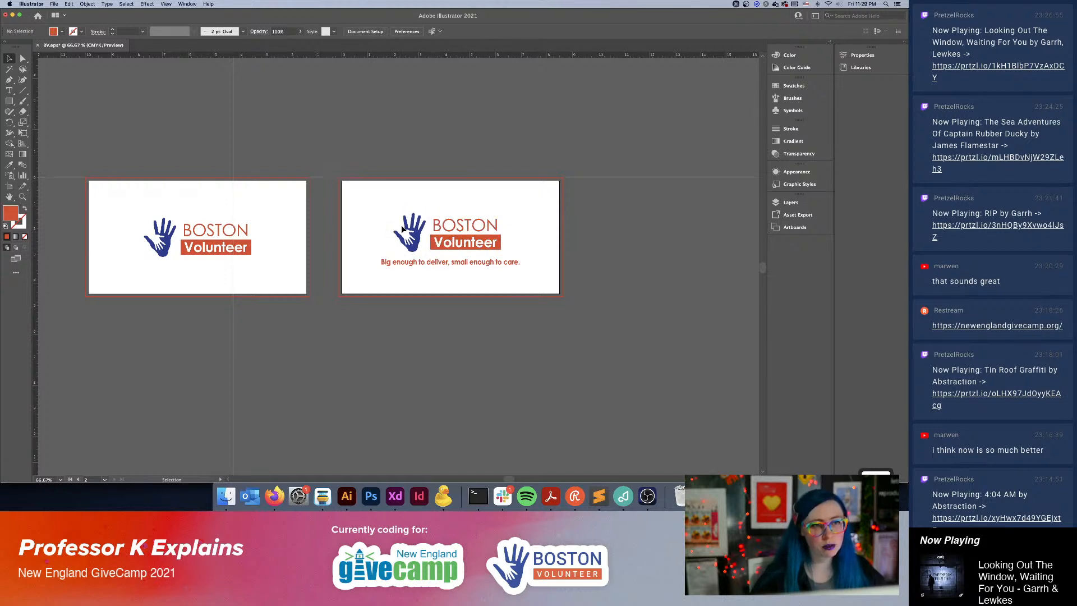
pyautogui.press('super+equal')
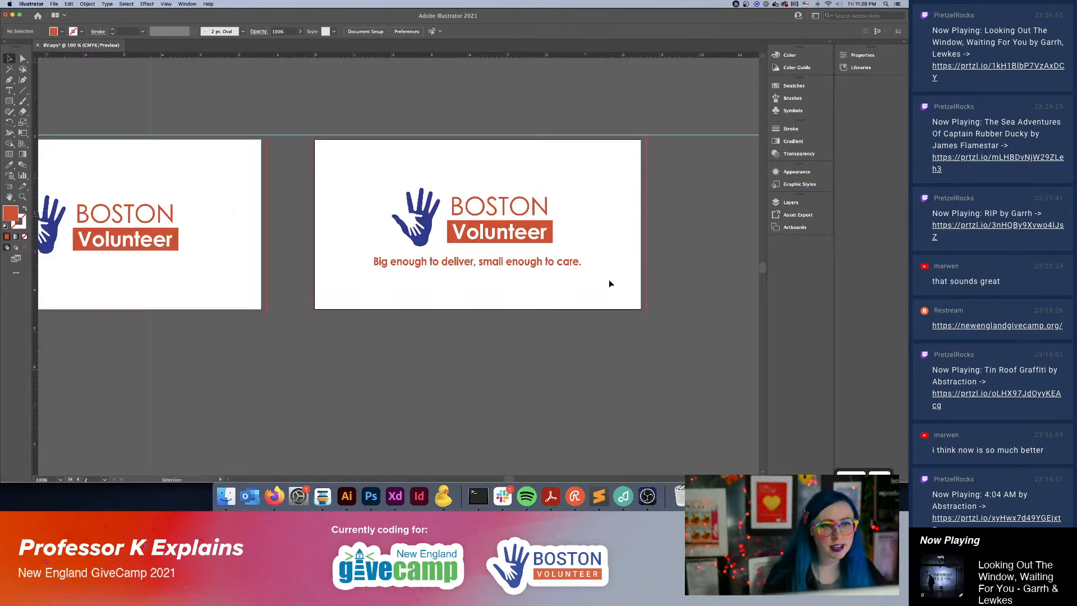
pyautogui.moveTo(665, 285); pyautogui.dragTo(600, 269)
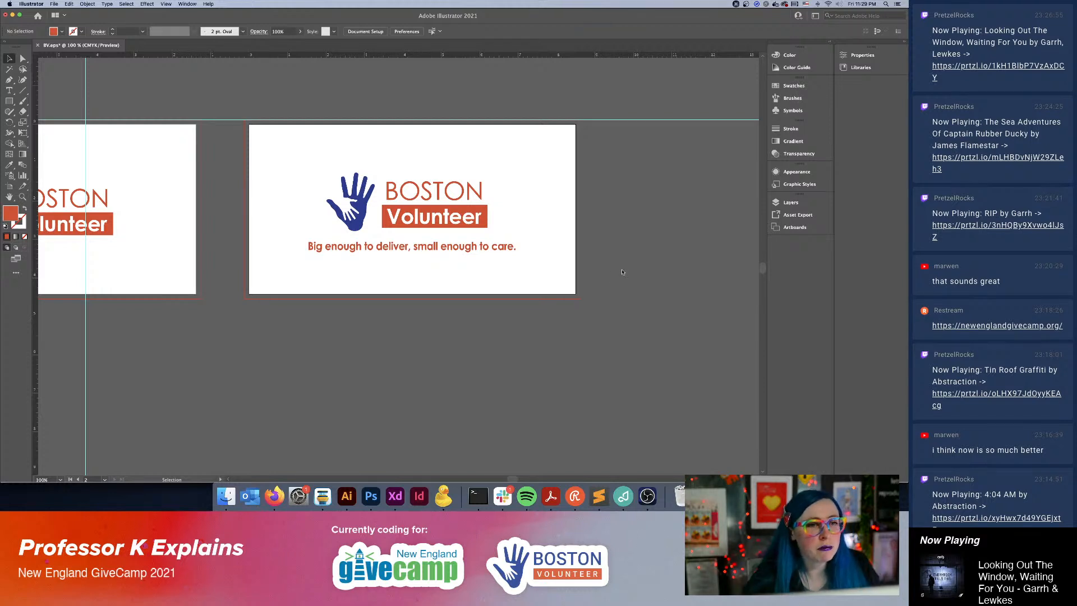
pyautogui.press('super+minus')
pyautogui.press('super+minus')
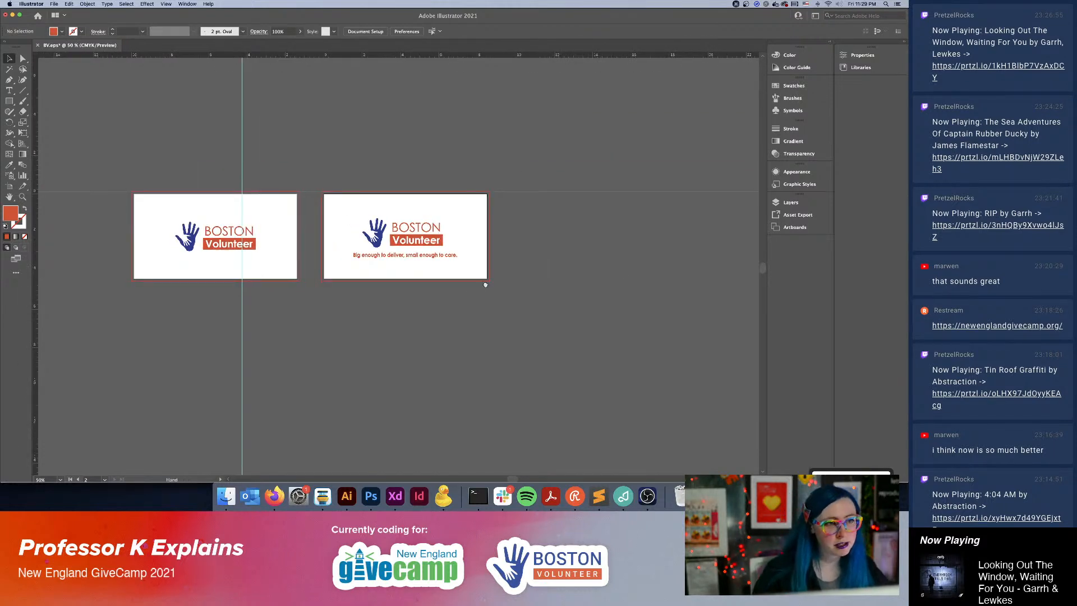
pyautogui.moveTo(485, 285); pyautogui.dragTo(567, 274)
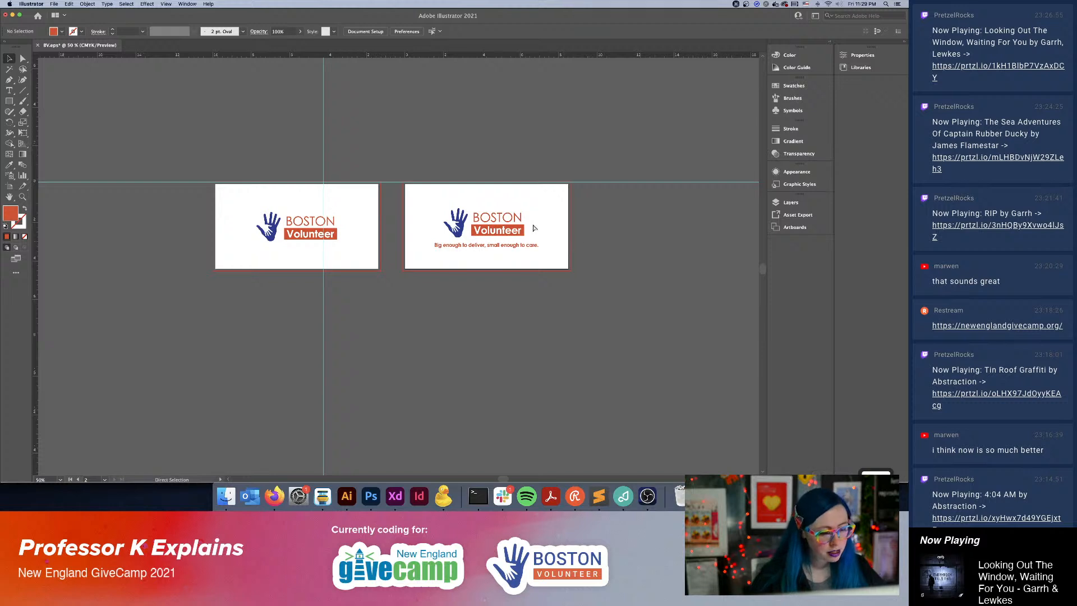
# Start saving the document under a new name and create a "Boston Volunteers" folder on the Desktop for it.
pyautogui.press('super+s')
pyautogui.click(500, 262)
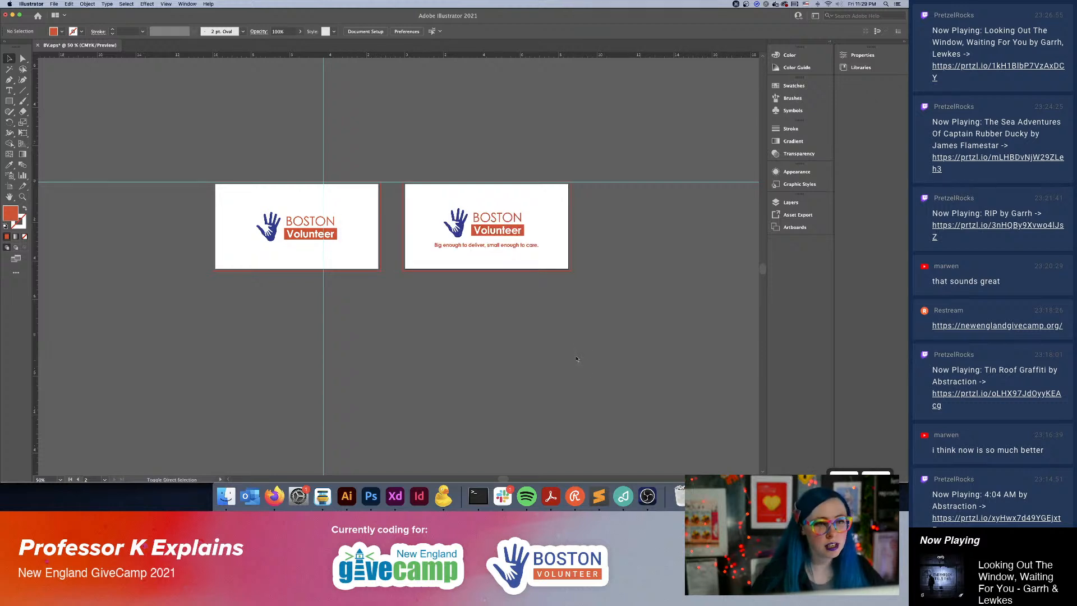
pyautogui.press('super+shift+s')
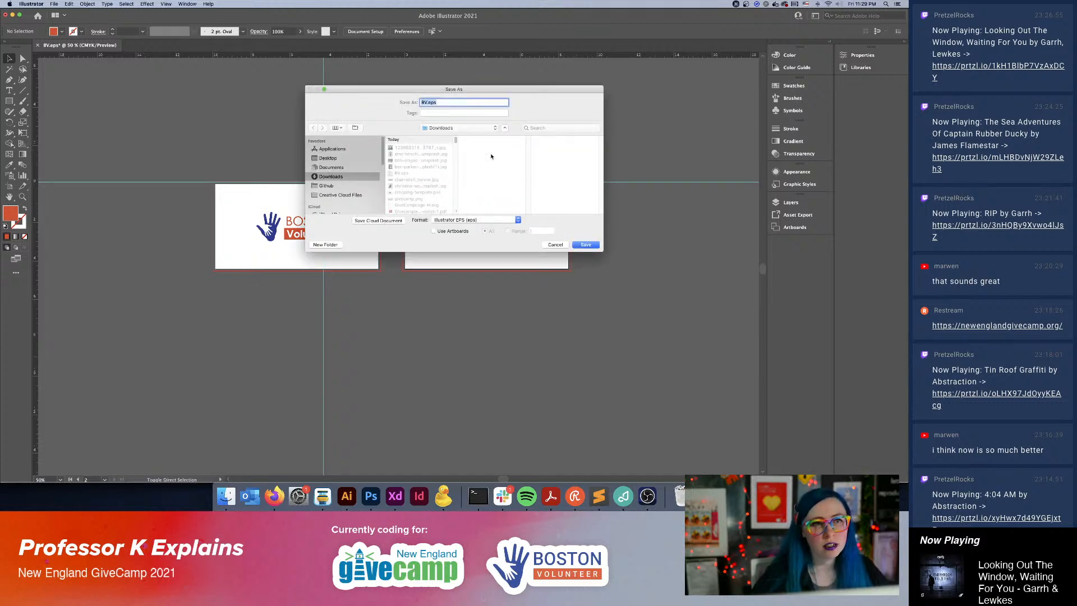
pyautogui.click(354, 159)
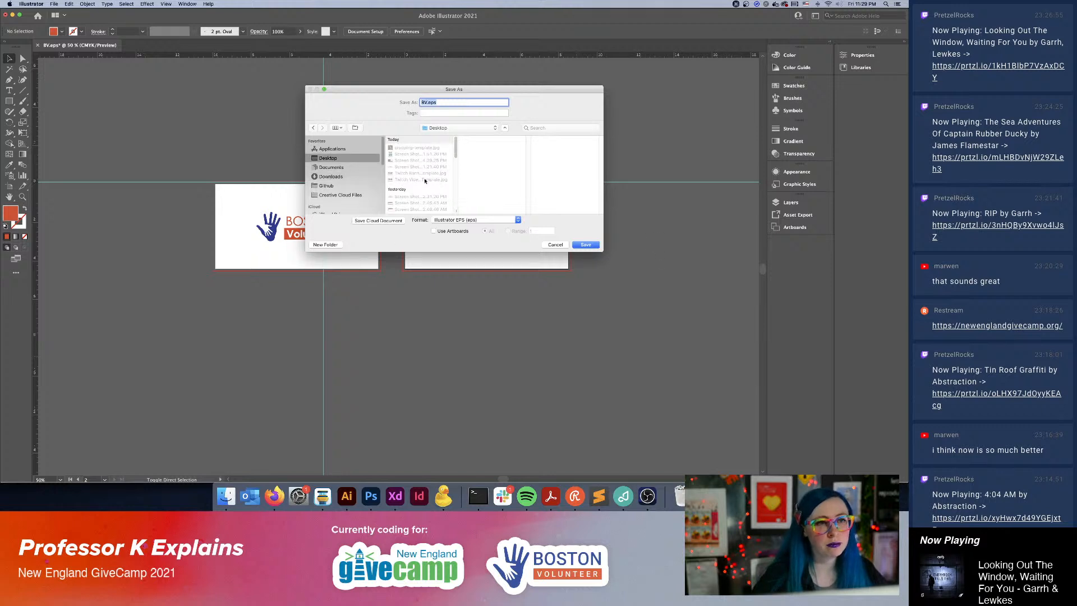
pyautogui.click(325, 244)
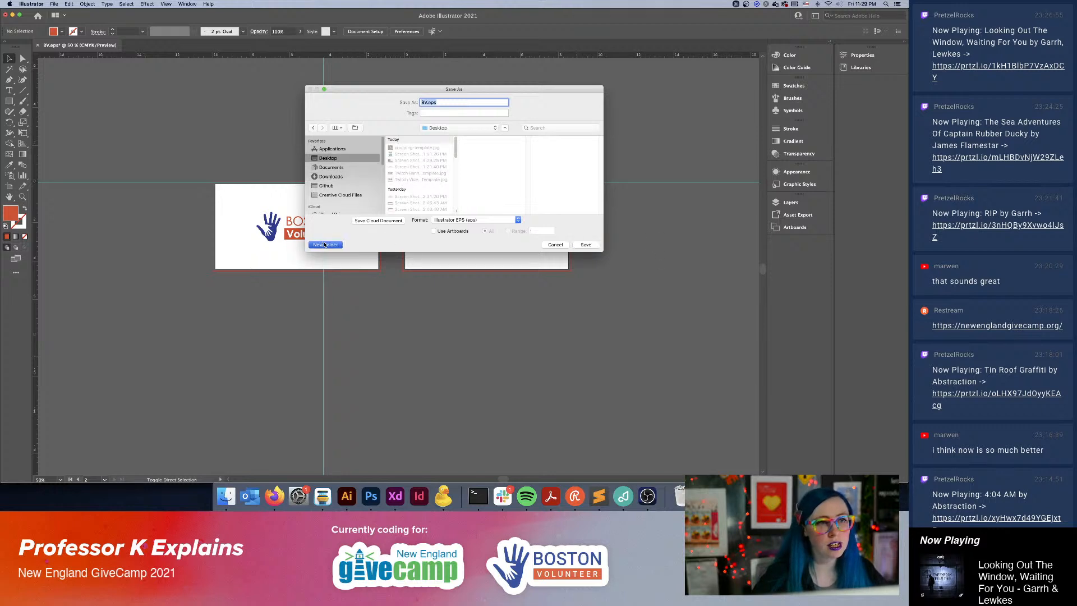
pyautogui.write('Bost')
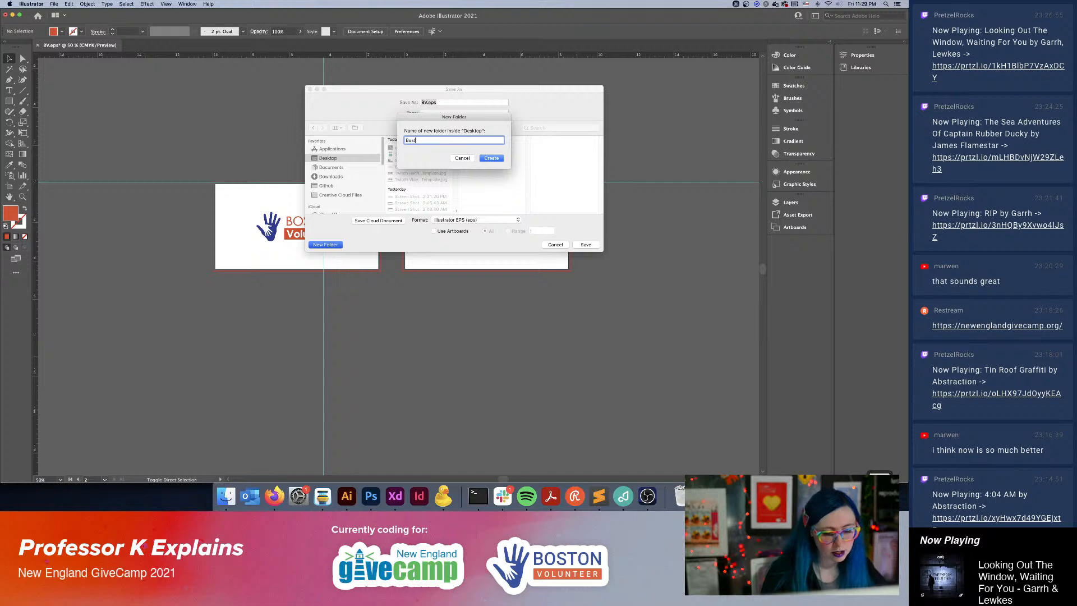
pyautogui.write('on Volunte')
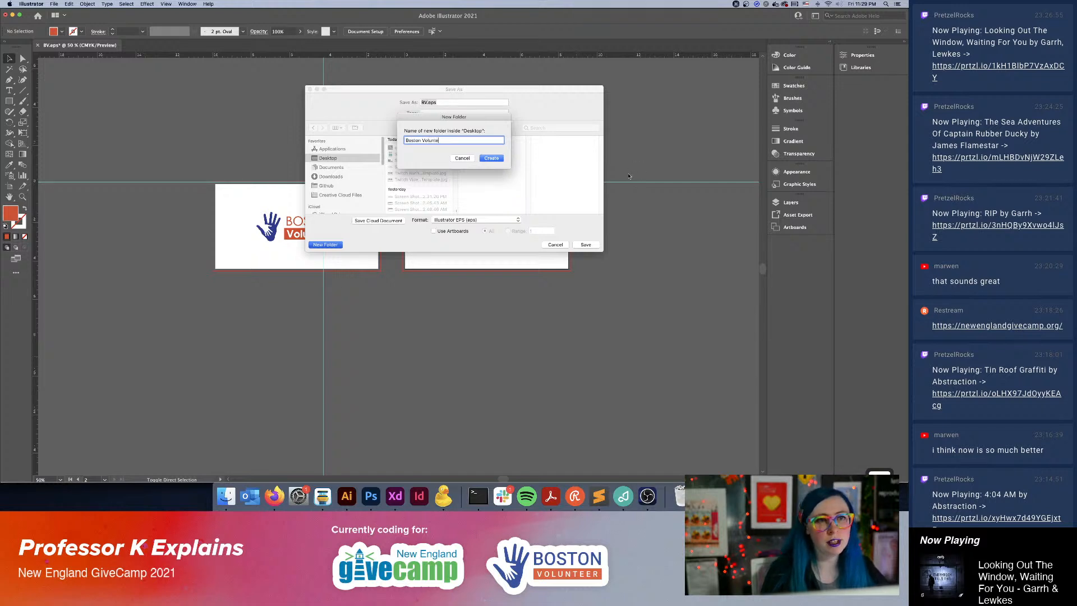
pyautogui.write('ers')
pyautogui.press('Return')
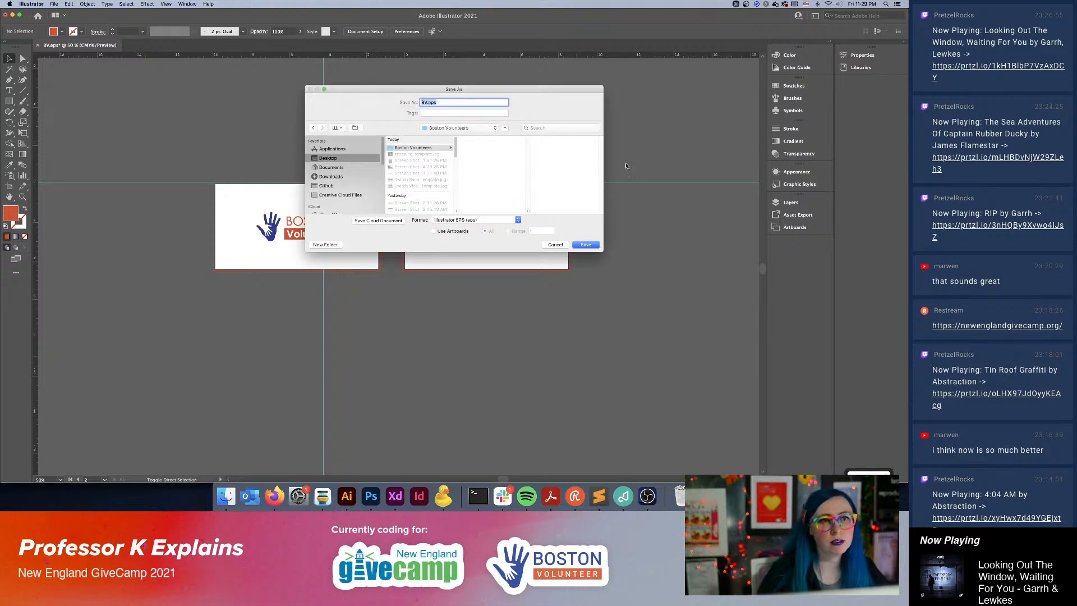
# Save the document as BV-new.eps in the new folder, accepting the Illustrator 2020 EPS options.
pyautogui.press('Right')
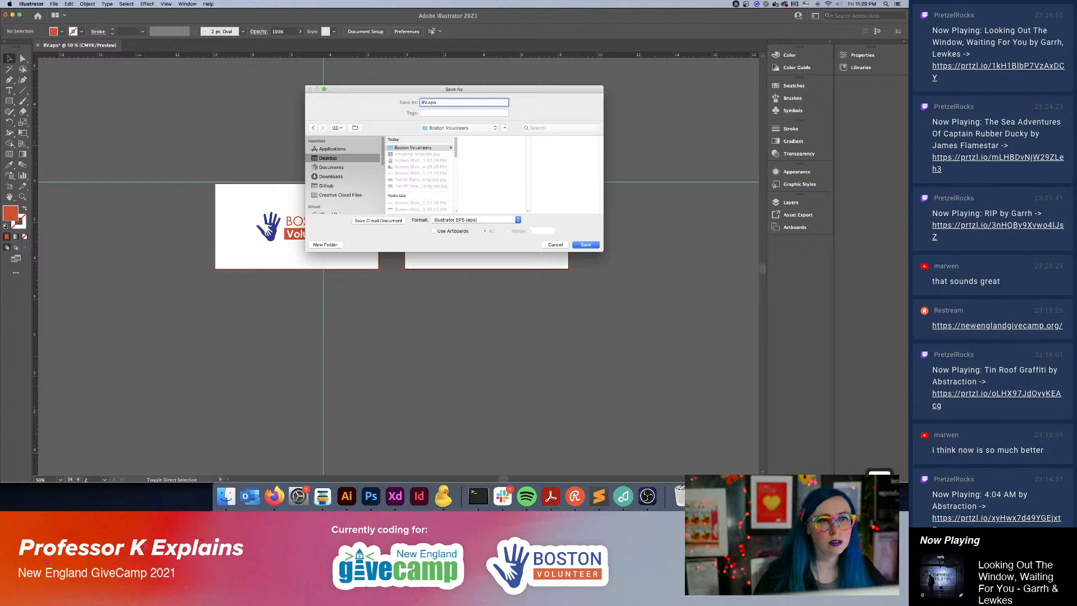
pyautogui.press('Return')
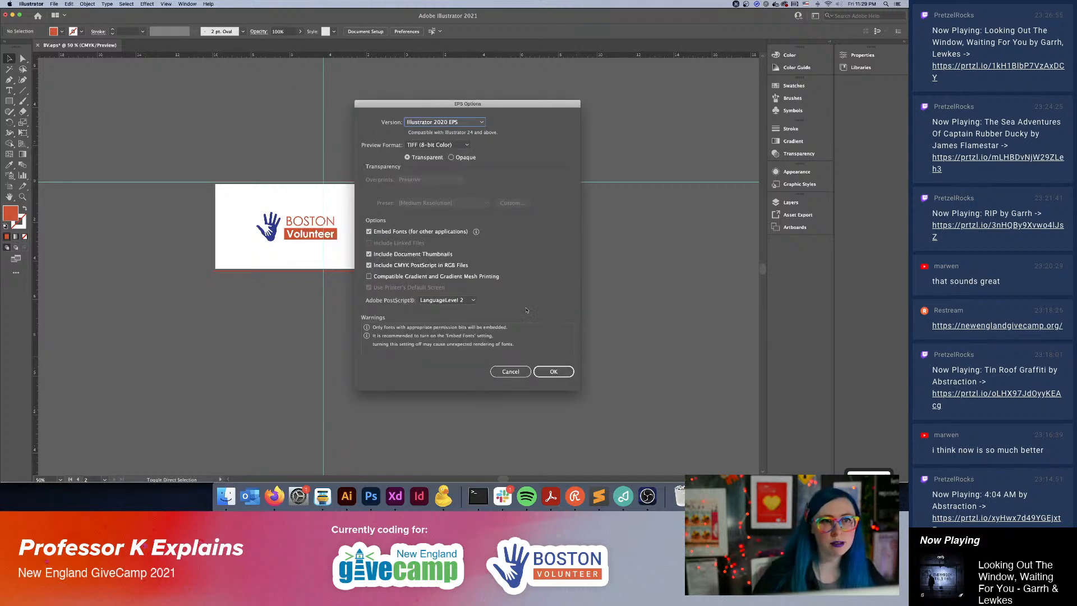
pyautogui.click(554, 371)
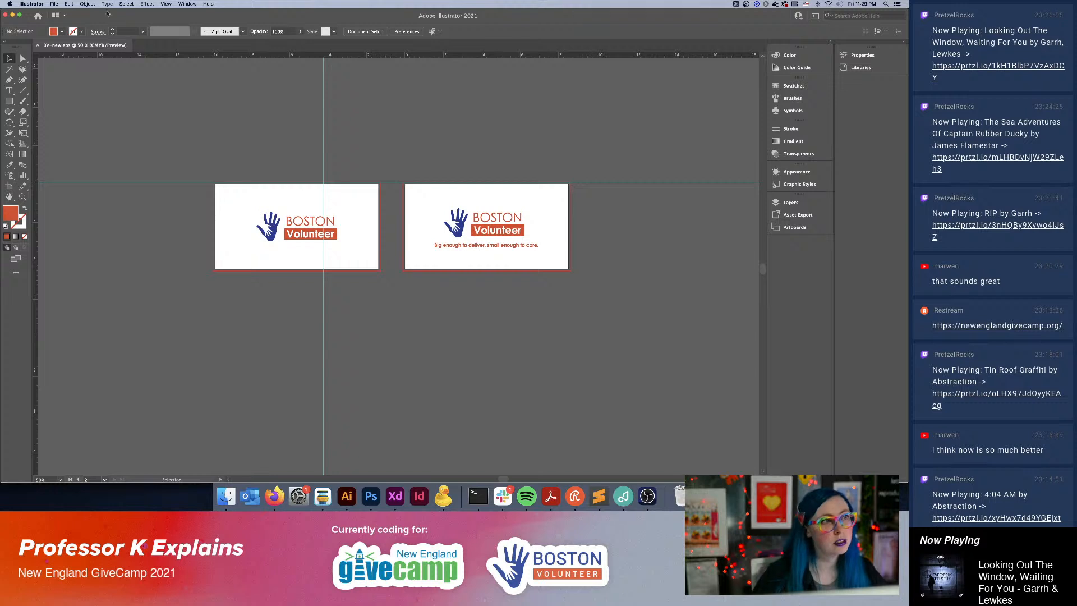
# Shrink the first artboard to about 4.66 by 1.81 in so it fits closely around the logo.
pyautogui.click(359, 232)
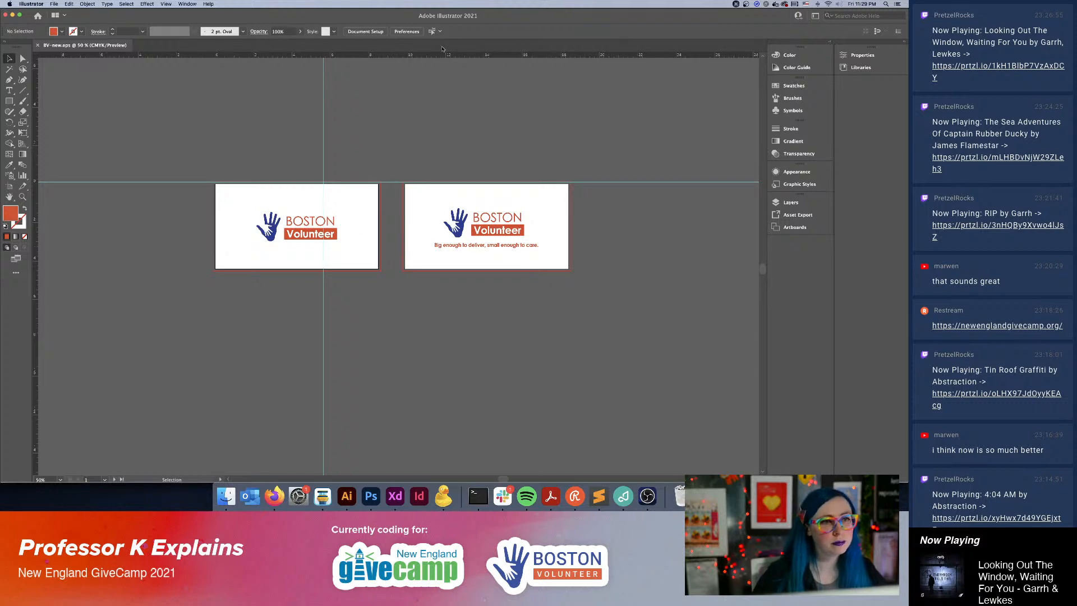
pyautogui.click(378, 31)
pyautogui.click(534, 191)
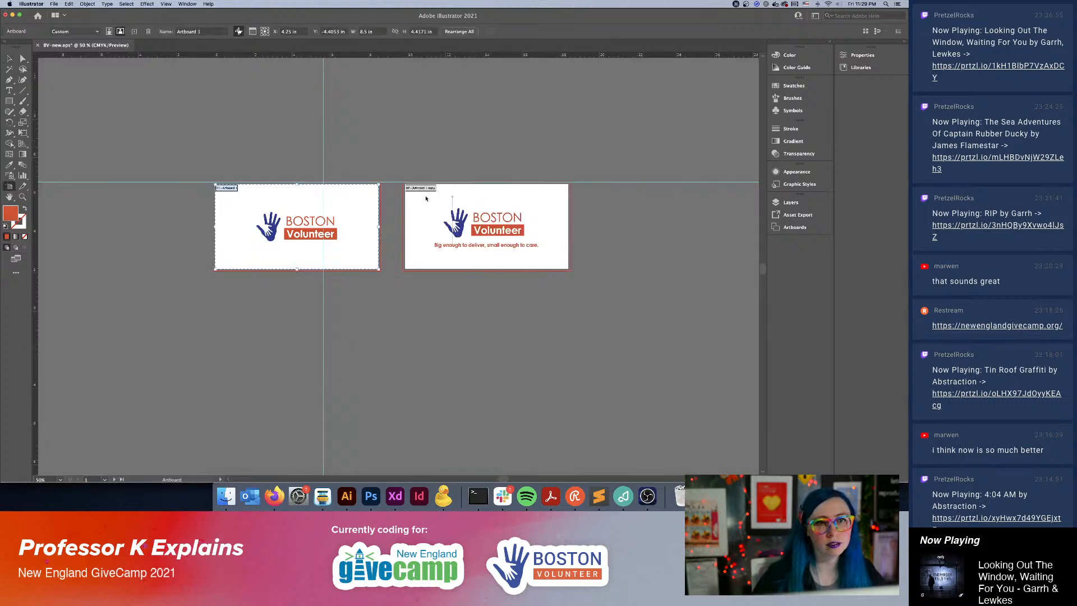
pyautogui.moveTo(379, 184); pyautogui.dragTo(343, 210)
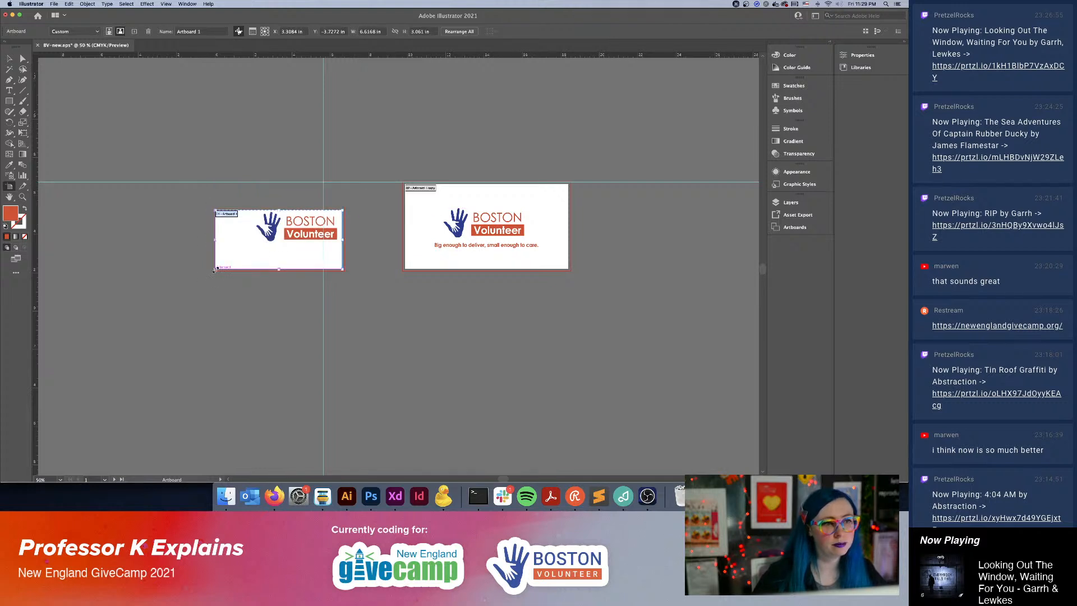
pyautogui.moveTo(214, 270); pyautogui.dragTo(252, 245)
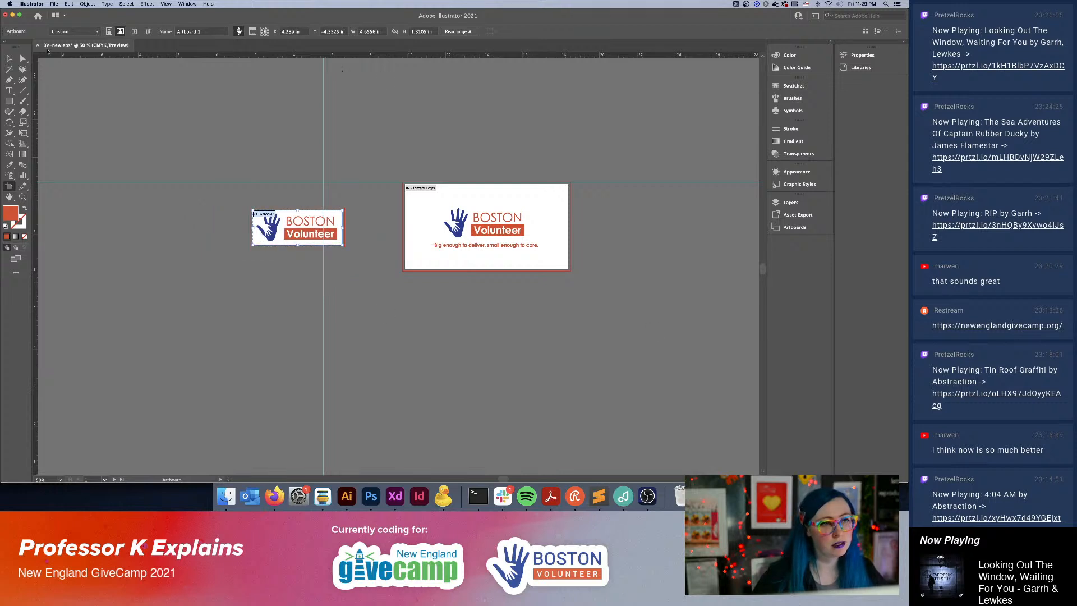
pyautogui.click(9, 58)
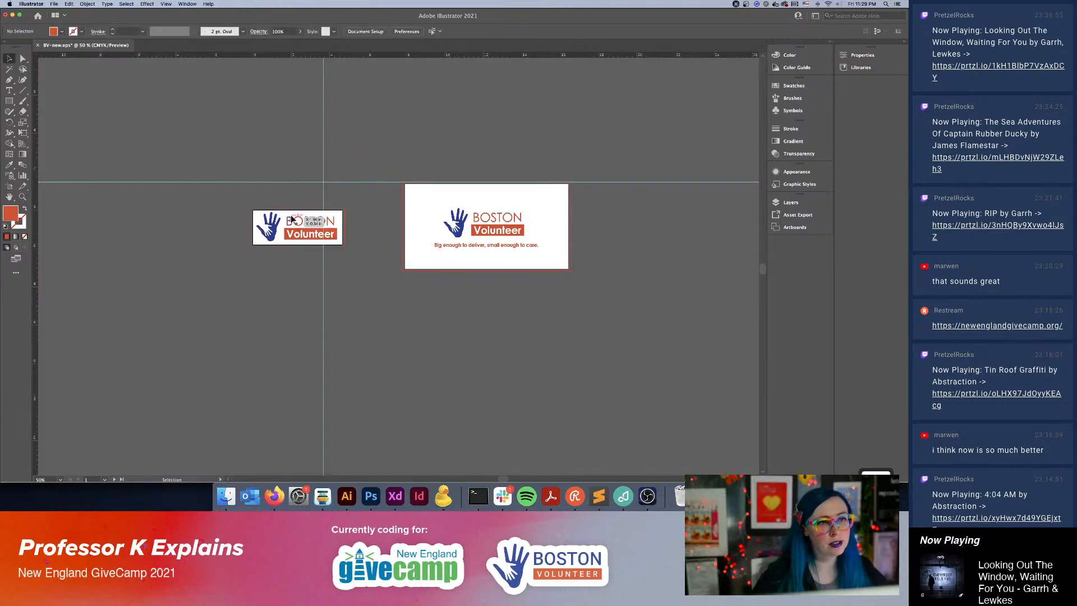
pyautogui.click(54, 4)
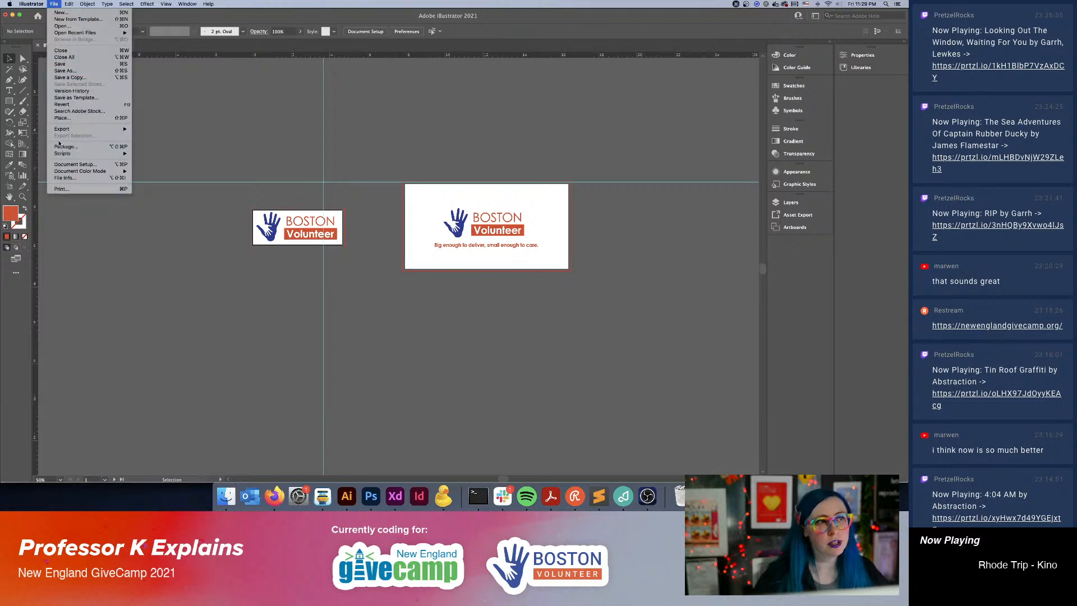
pyautogui.moveTo(101, 129)
pyautogui.click(163, 142)
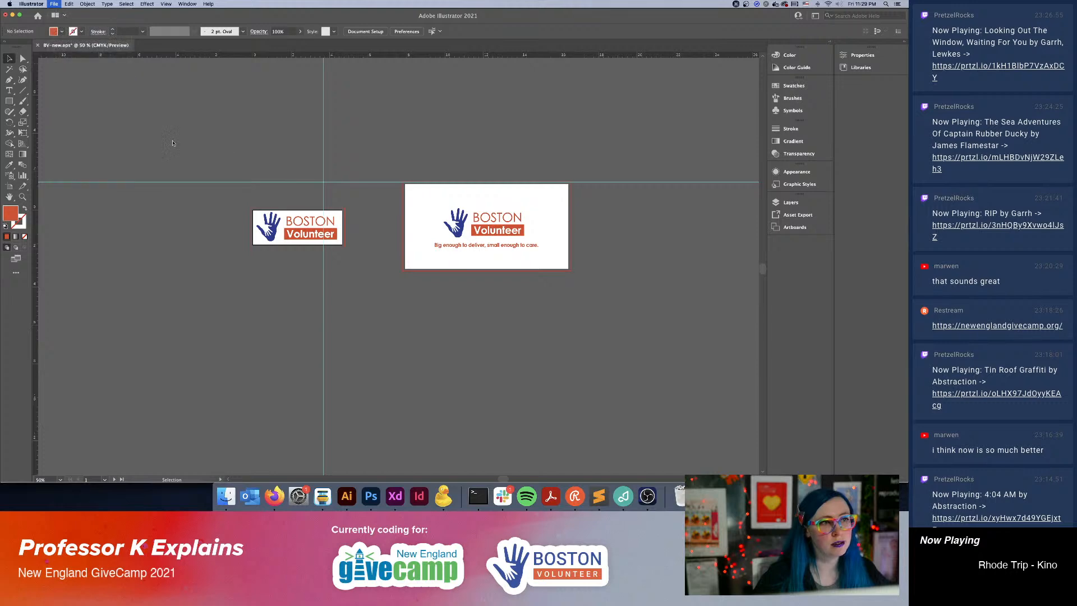
pyautogui.click(835, 463)
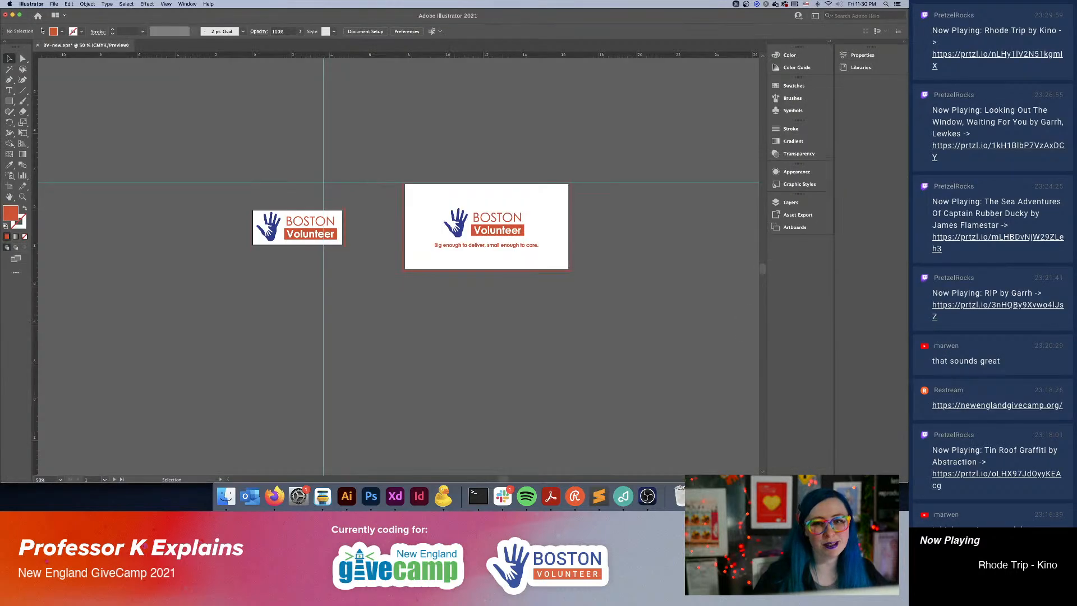
# Export all artboards of BV-new as SVG files into the Boston Volunteers folder, with the Responsive option enabled.
pyautogui.click(54, 3)
pyautogui.moveTo(78, 129)
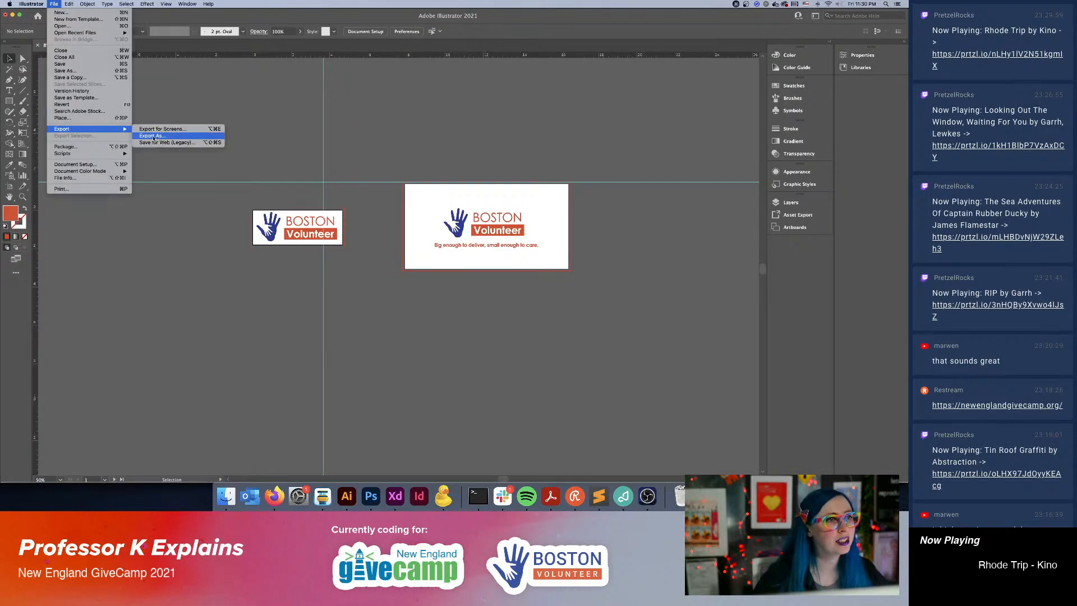
pyautogui.click(163, 136)
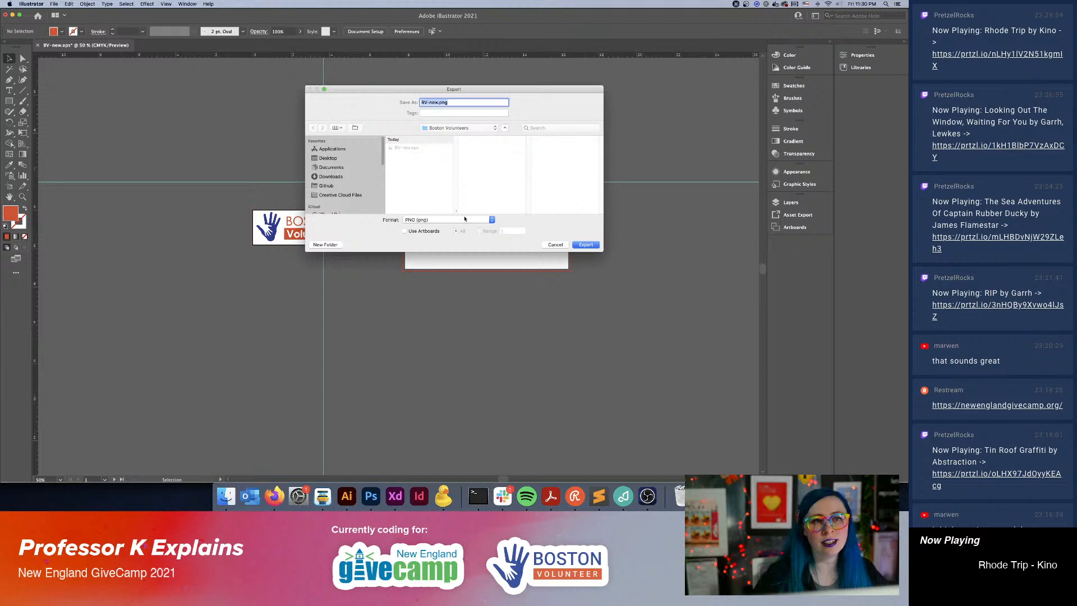
pyautogui.click(465, 219)
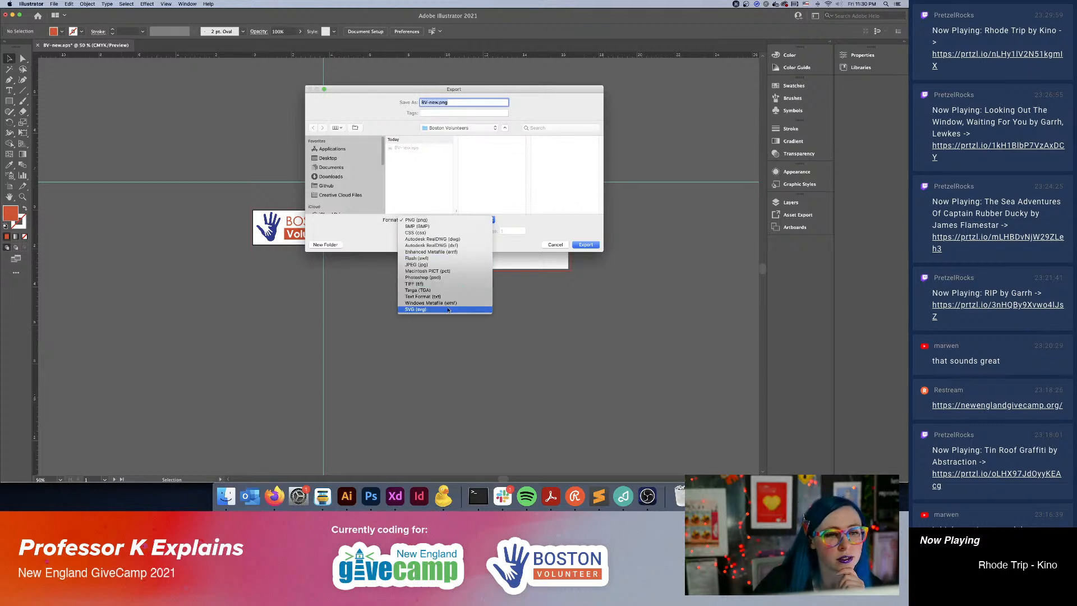
pyautogui.click(416, 309)
pyautogui.click(404, 231)
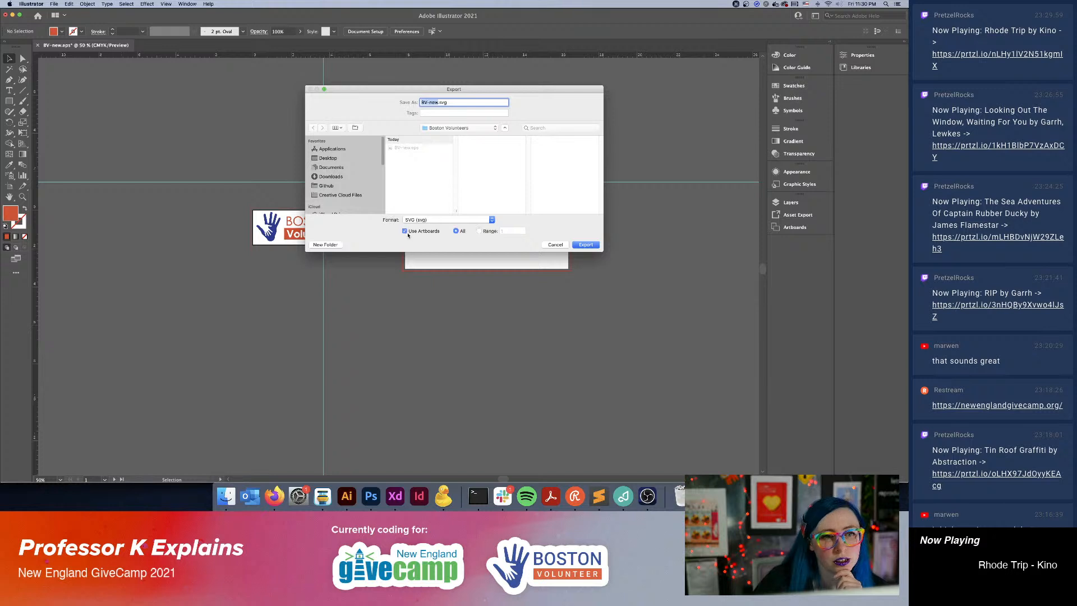
pyautogui.click(586, 245)
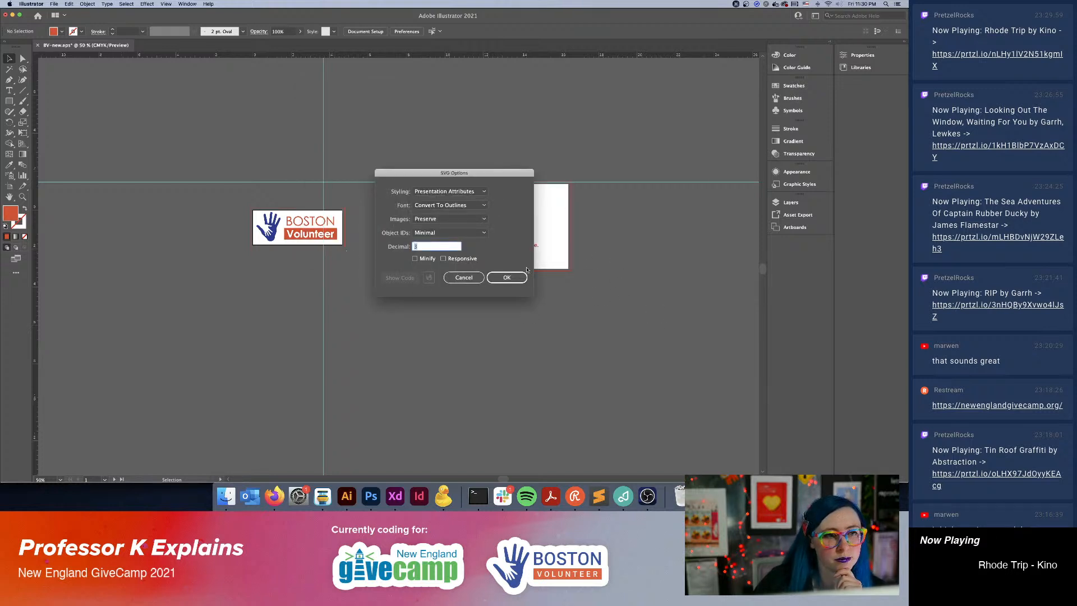
pyautogui.click(508, 277)
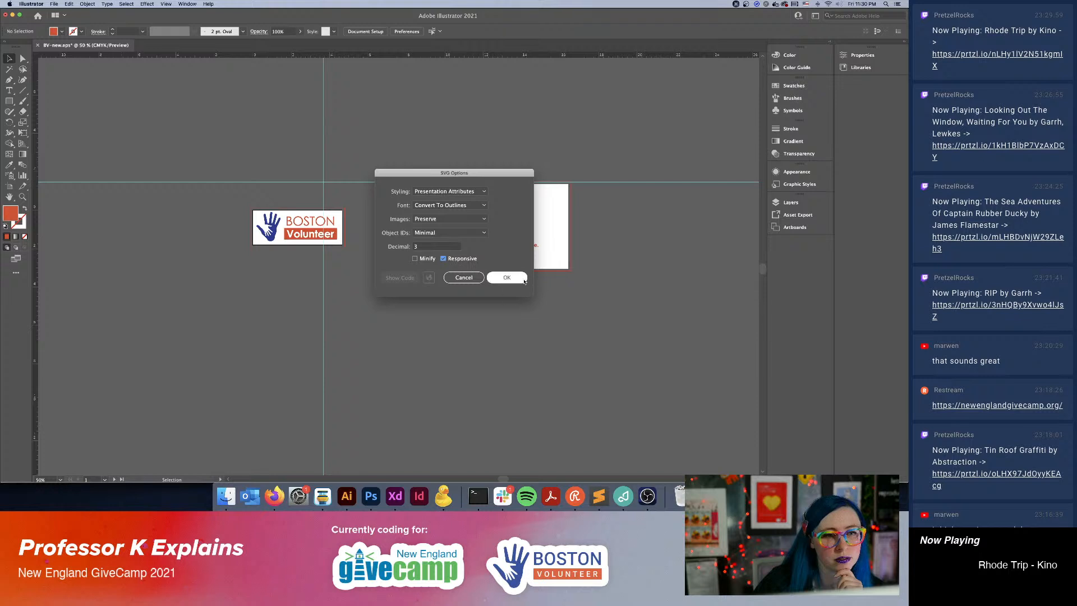
# Preview the exported BV-new-02.svg and BV-new-01.svg files in the Boston Volunteers folder in Finder.
pyautogui.click(227, 497)
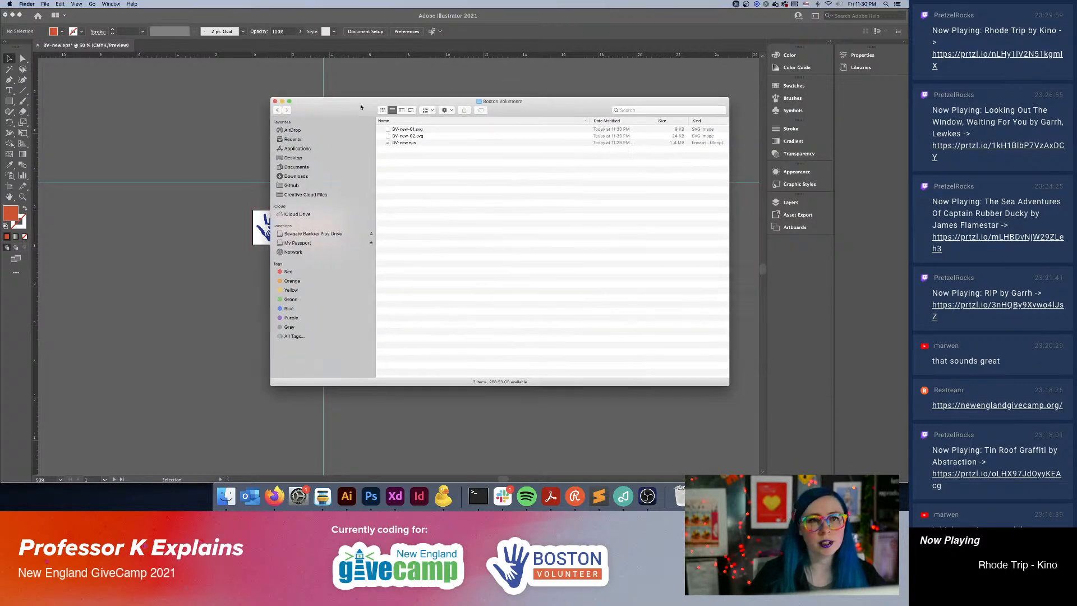
pyautogui.click(421, 137)
pyautogui.press('space')
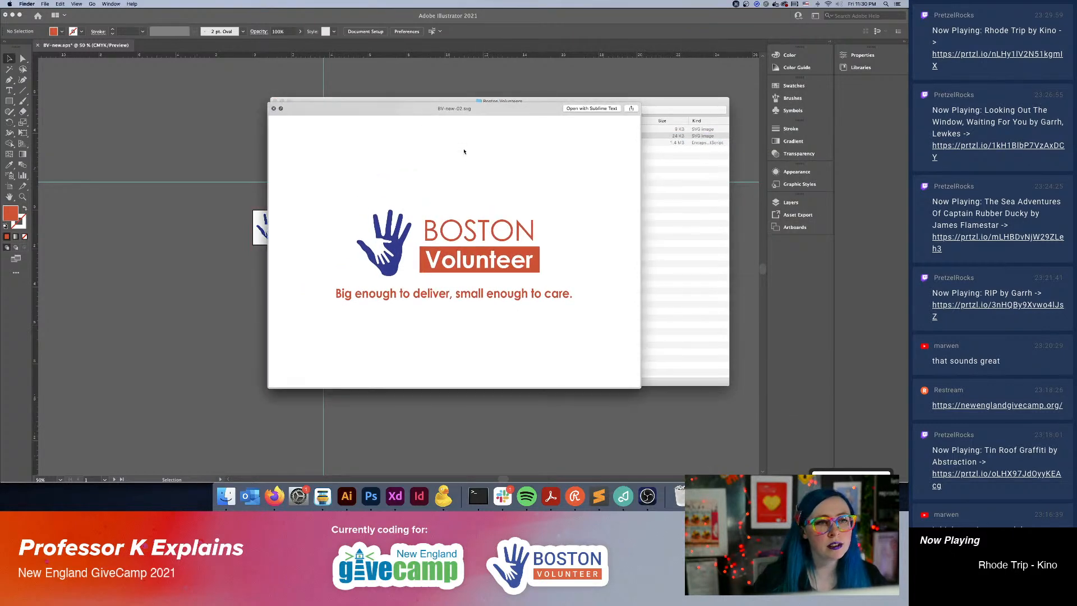
pyautogui.press('Up')
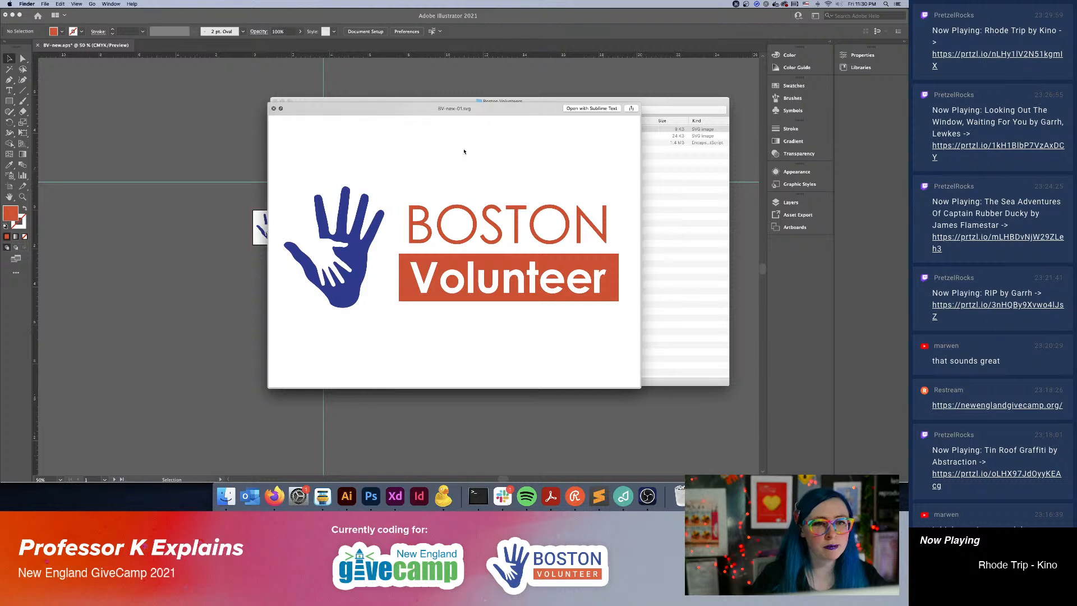
pyautogui.press('space')
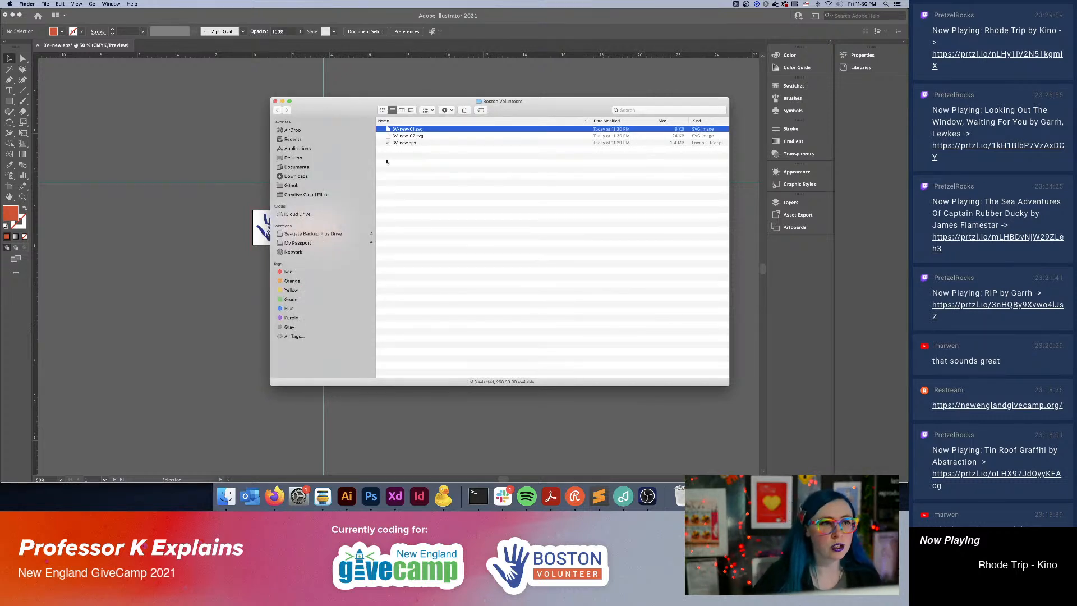
# Switch to Adobe XD, place BV-new-01.svg on the web artboard, and fit the logo at a smaller size into the start of the header.
pyautogui.click(395, 497)
pyautogui.click(226, 497)
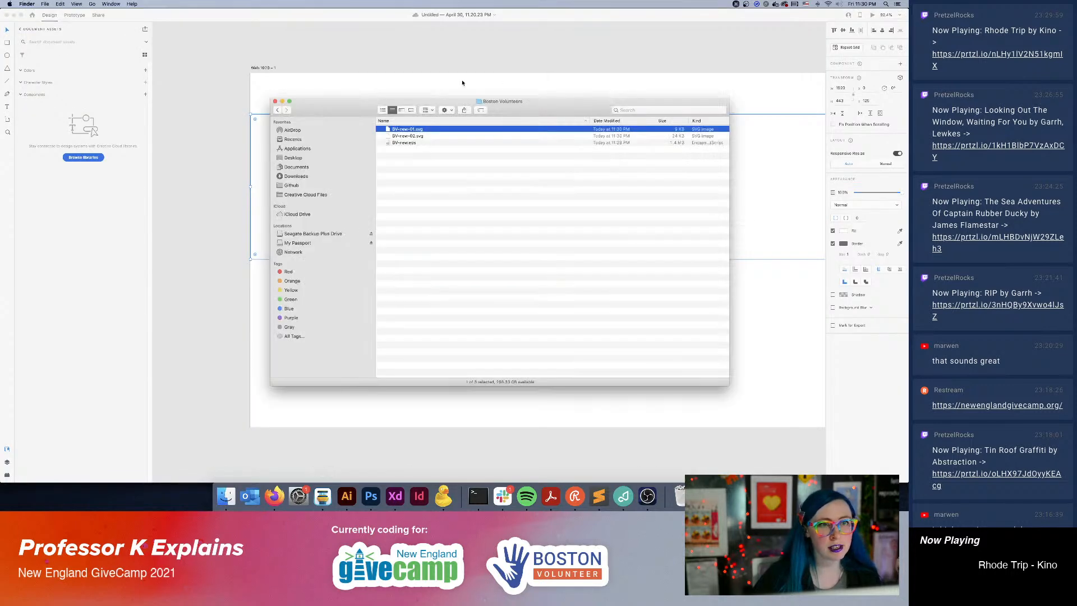
pyautogui.moveTo(391, 103); pyautogui.dragTo(288, 89)
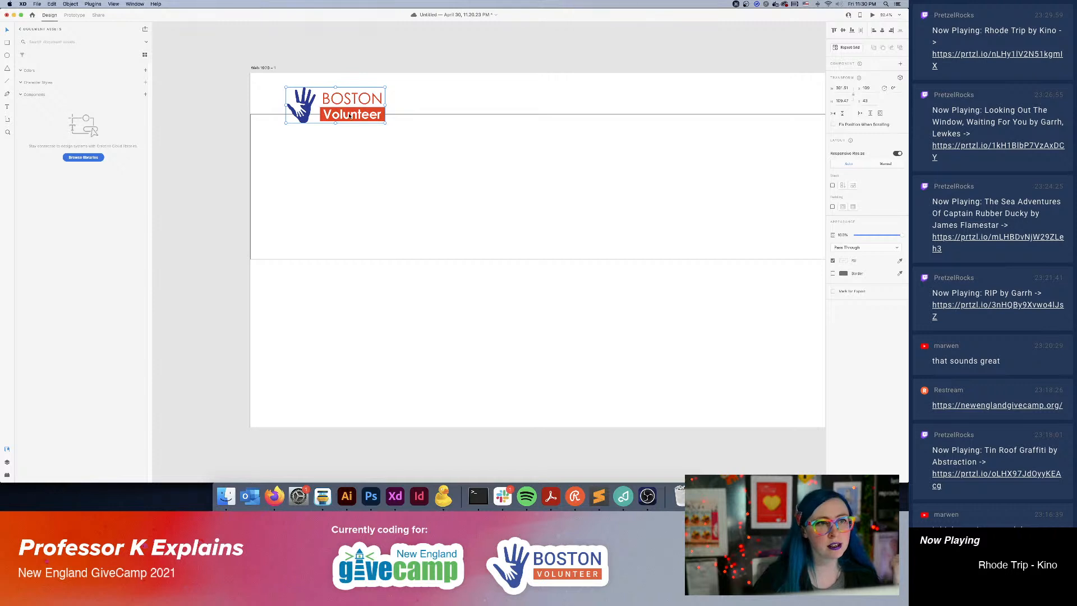
pyautogui.moveTo(350, 115); pyautogui.dragTo(322, 103)
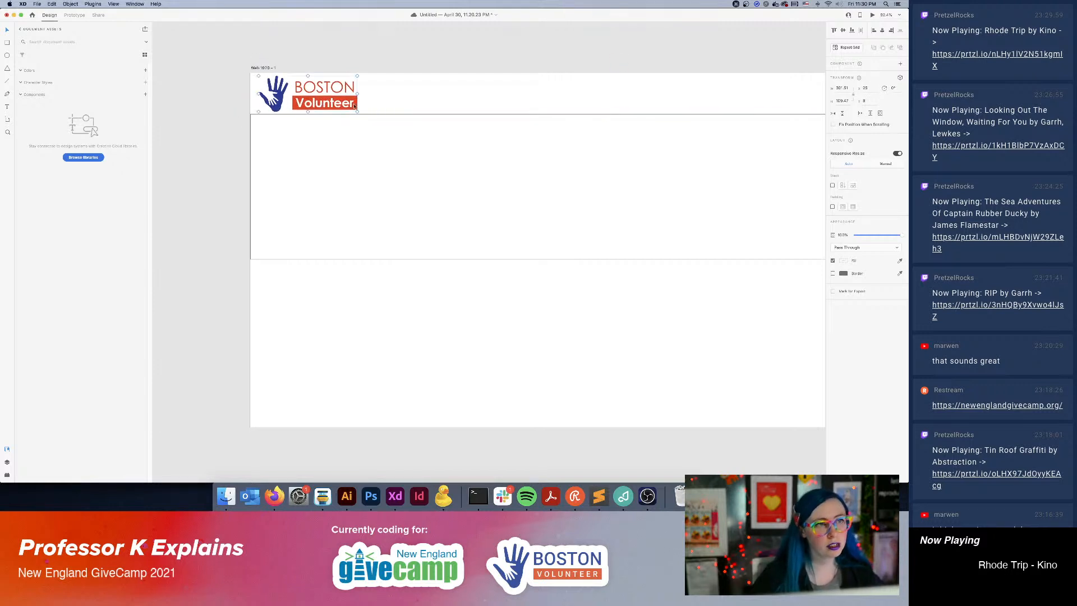
pyautogui.moveTo(358, 111); pyautogui.dragTo(307, 99)
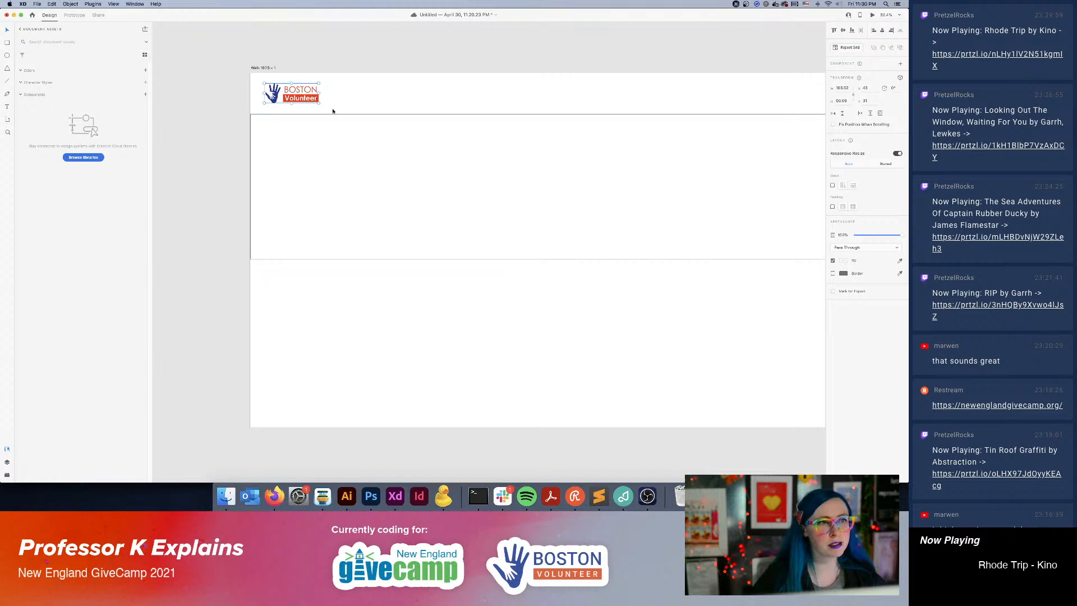
# Deselect the header logo, check the whole web artboard, and save the document.
pyautogui.click(423, 336)
pyautogui.moveTo(616, 301); pyautogui.dragTo(553, 276)
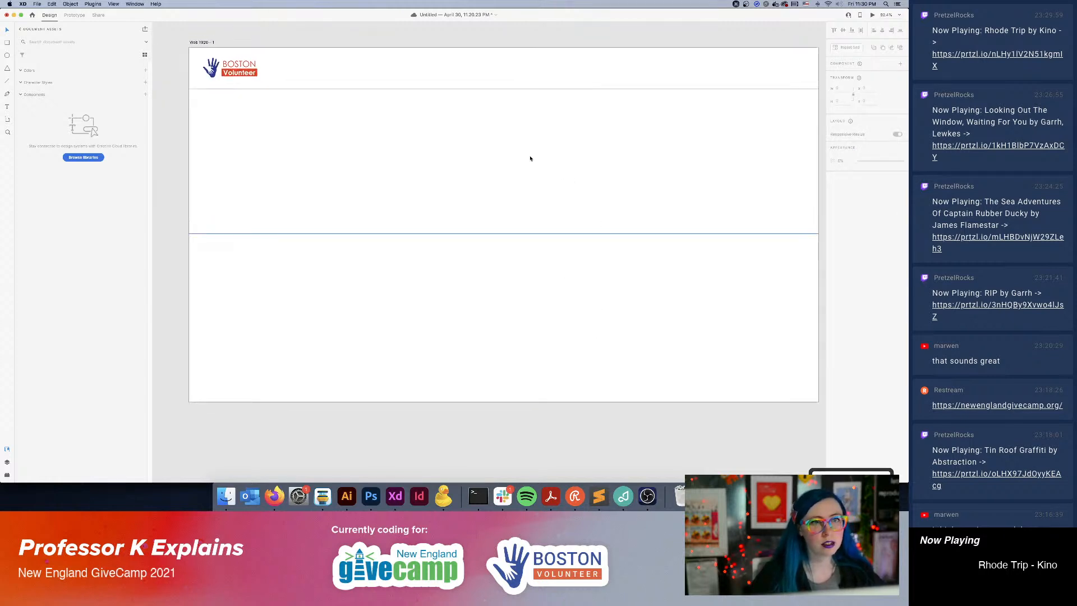
pyautogui.scroll(2, 498, 220)
pyautogui.scroll(-2, 481, 191)
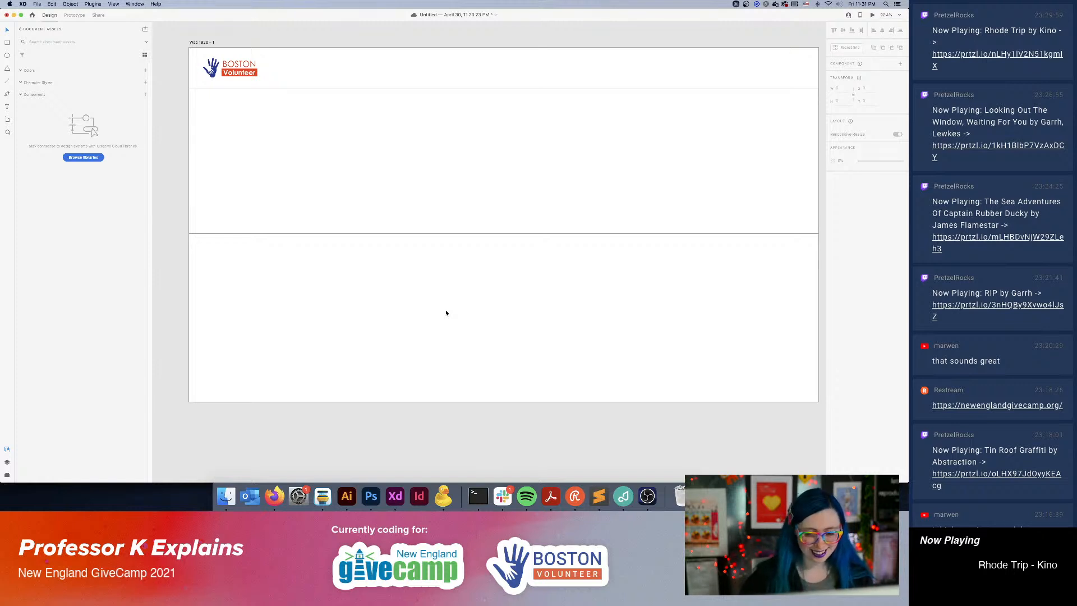
pyautogui.press('super+s')
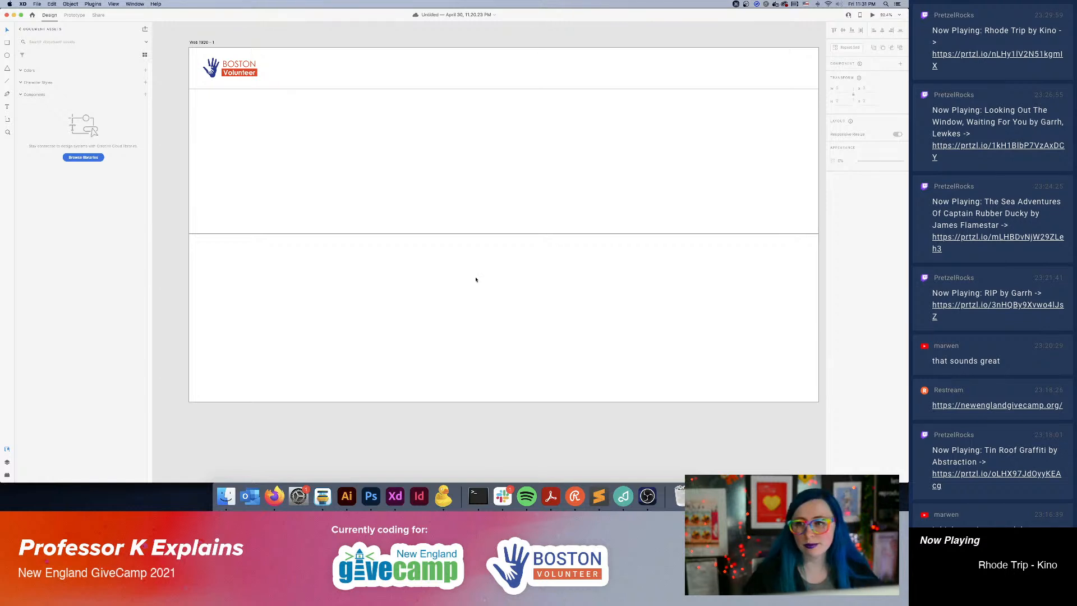
# Add the text "For over 12 years, the Boston Volunteers have been locally fighting for a cleaner, safer, and better Boston." below the header.
pyautogui.click(501, 508)
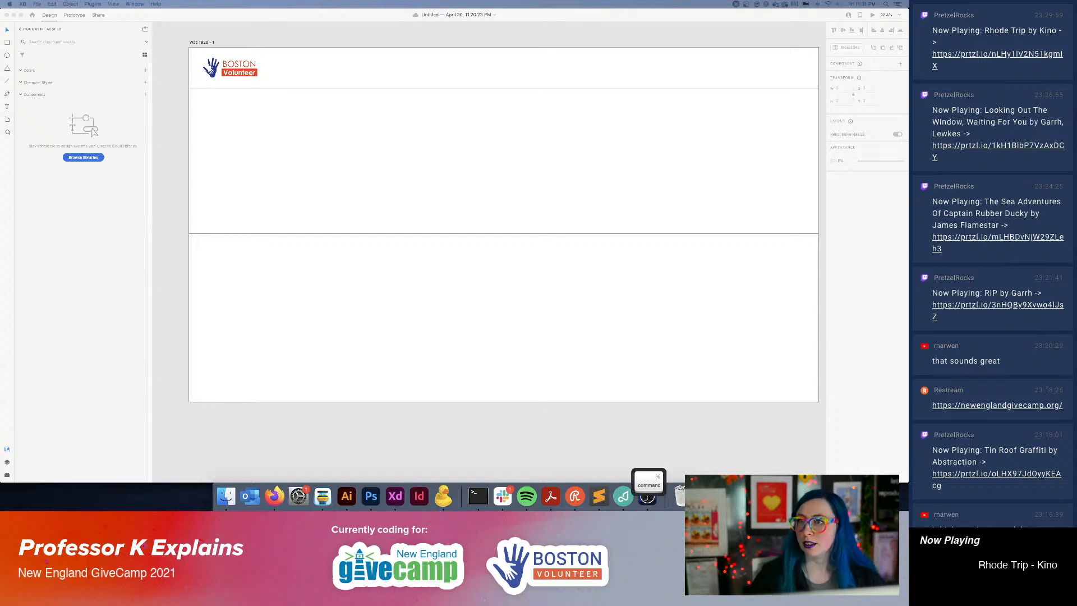
pyautogui.press('Return')
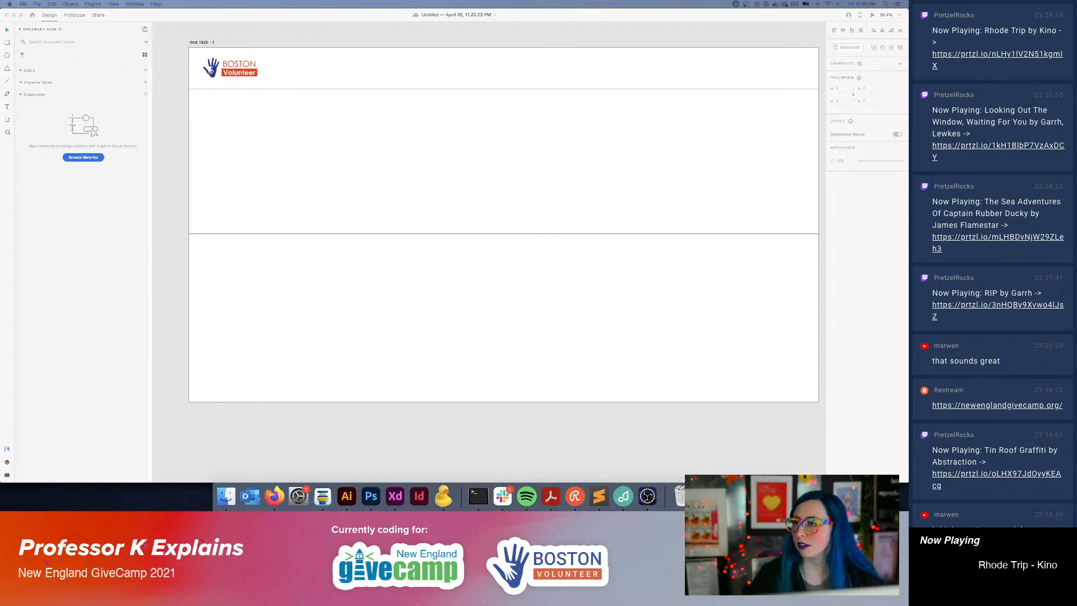
pyautogui.press('super+c')
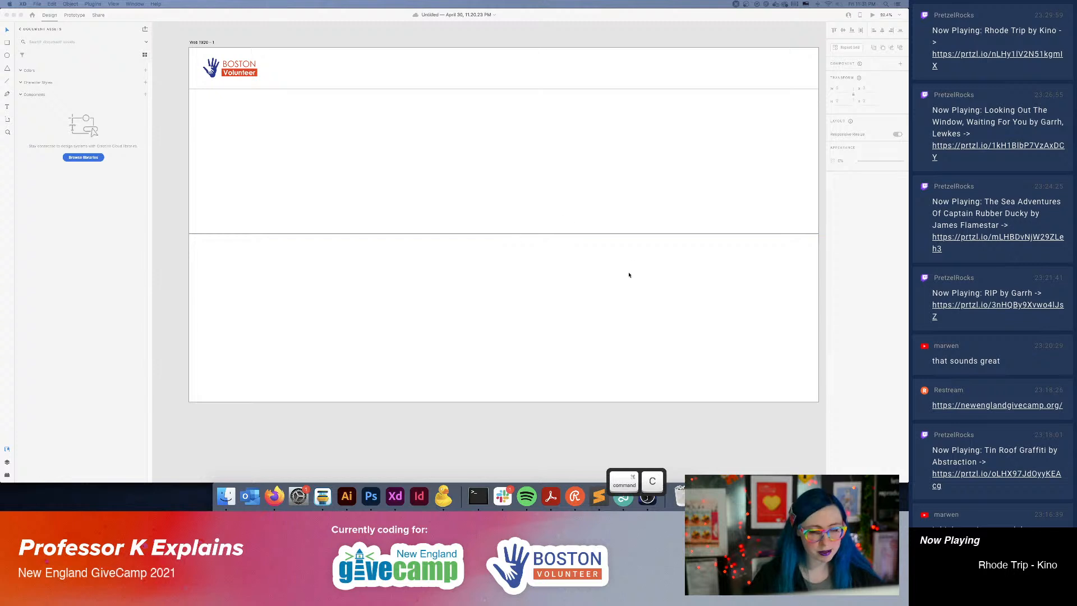
pyautogui.click(630, 275)
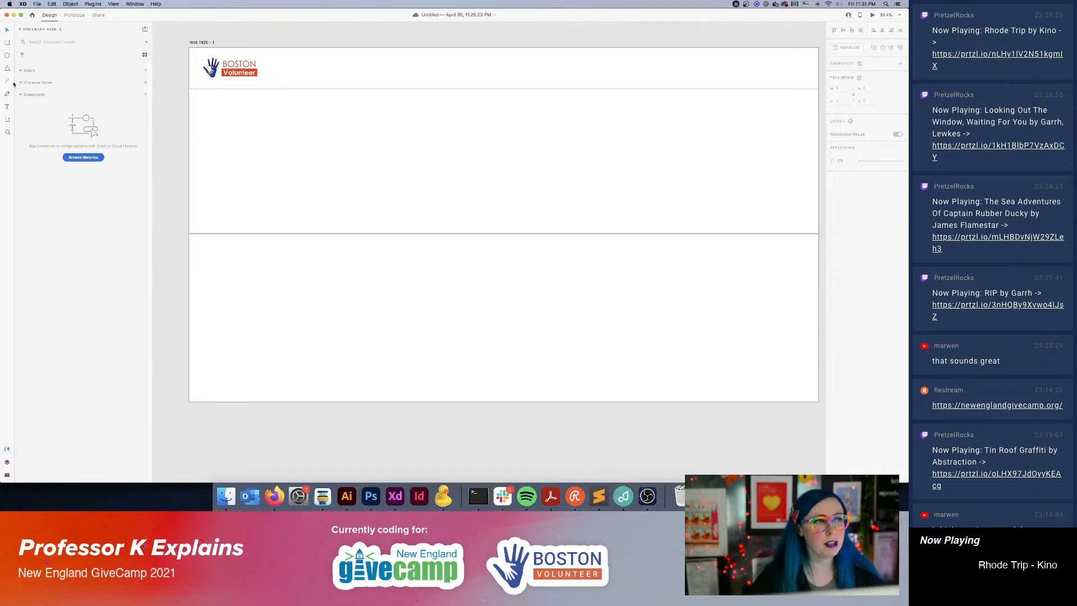
pyautogui.press('t')
pyautogui.click(362, 141)
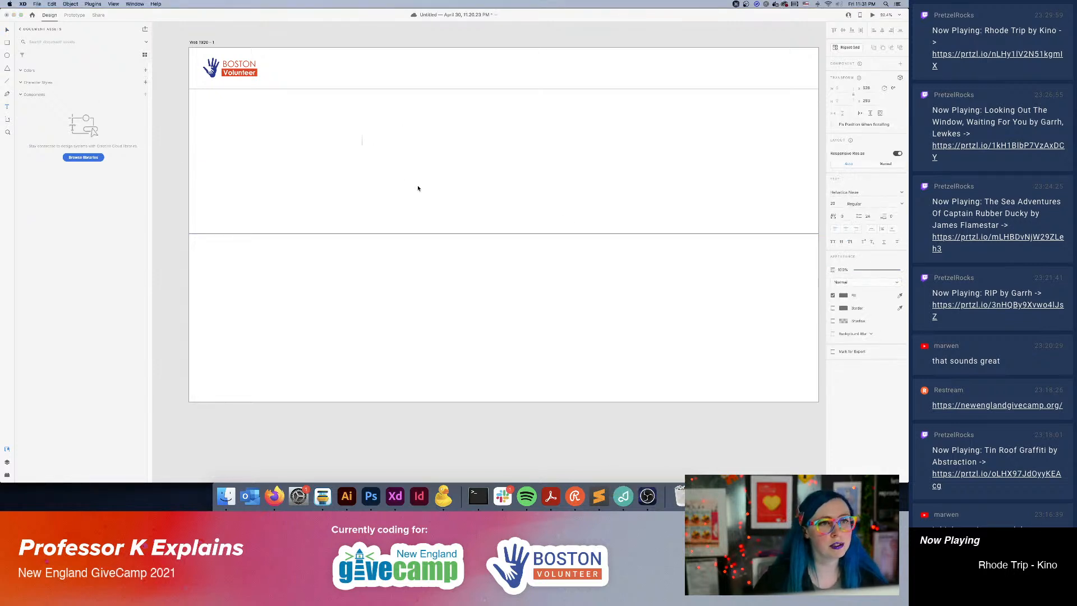
pyautogui.press('super+v')
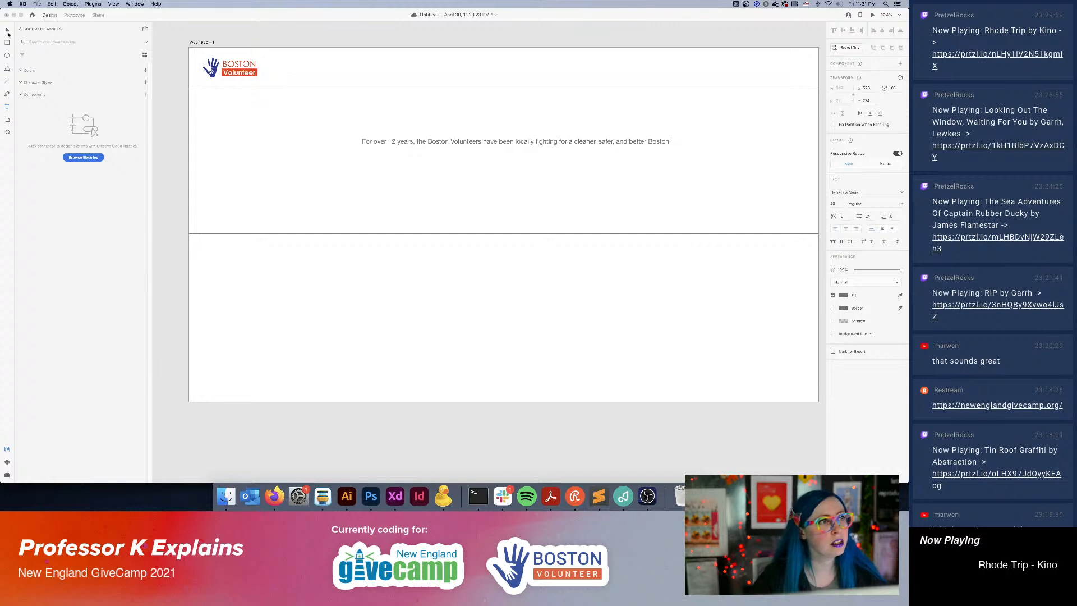
# Center the sentence about the Boston Volunteers within the large section below the header.
pyautogui.click(8, 32)
pyautogui.moveTo(493, 142); pyautogui.dragTo(480, 160)
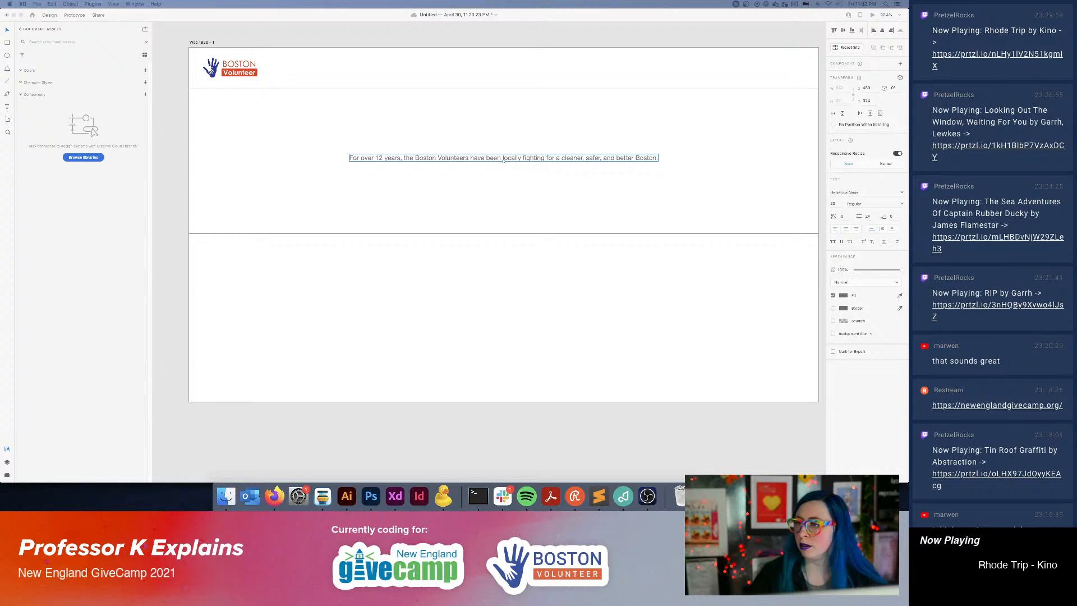
pyautogui.click(721, 304)
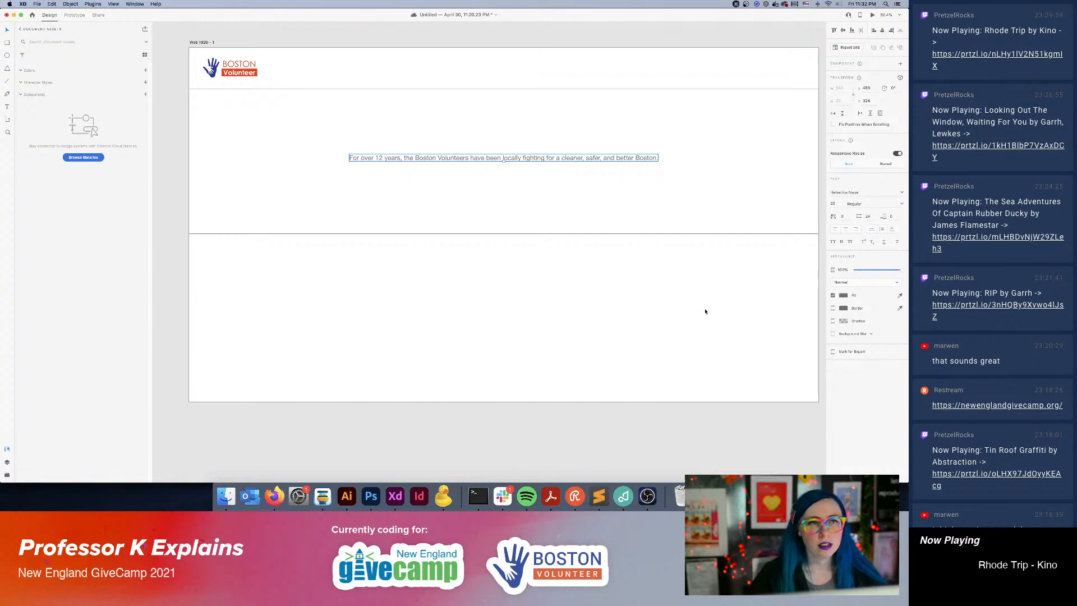
pyautogui.click(531, 205)
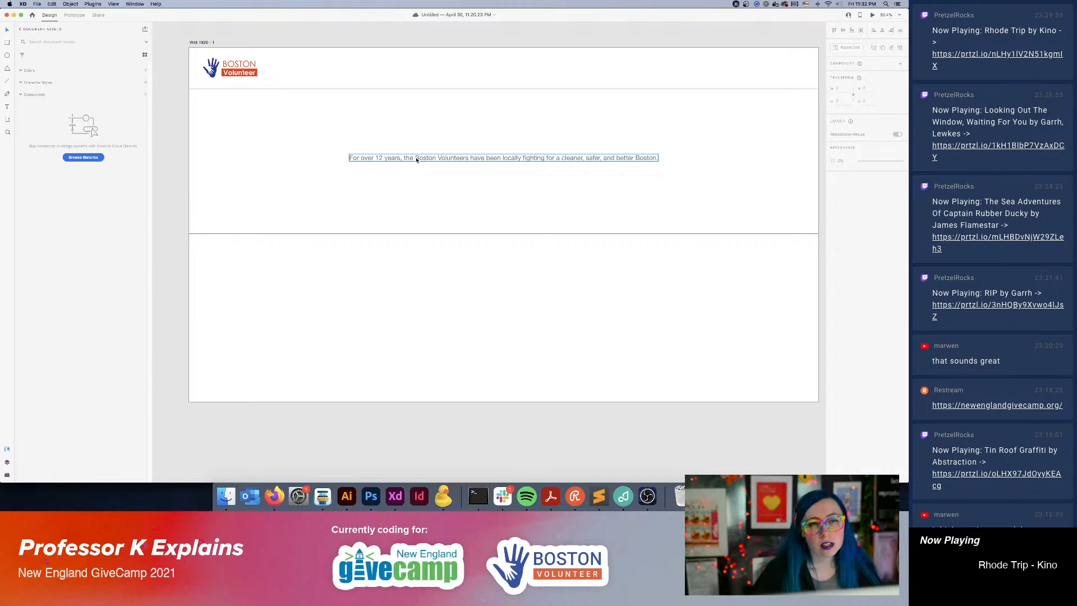
# Draw a callout rectangle about 401 by 285 px near the left side of the artboard's lower section.
pyautogui.click(655, 159)
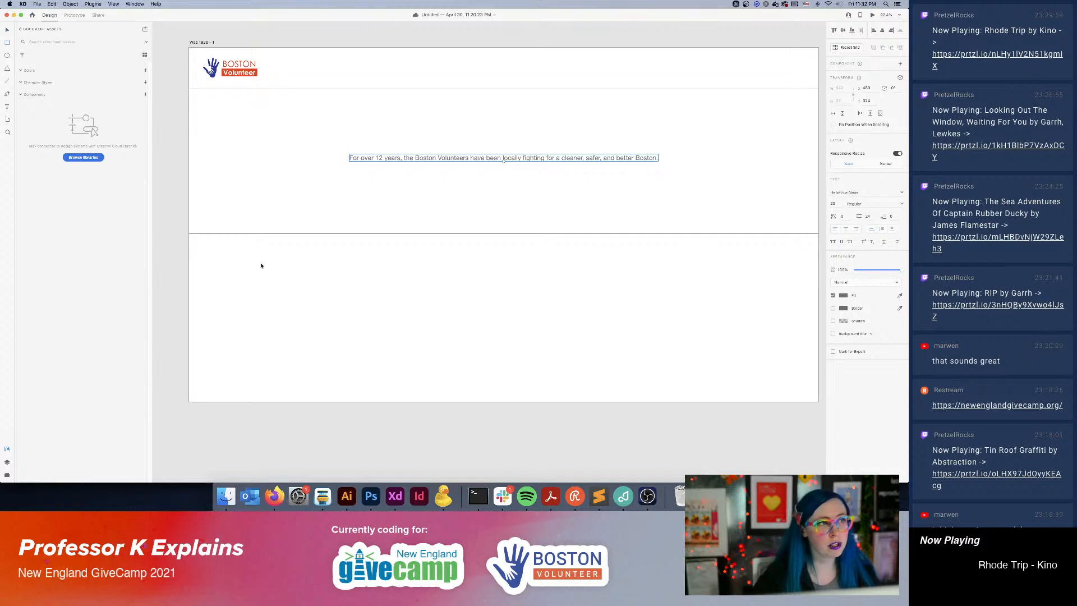
pyautogui.moveTo(222, 258); pyautogui.dragTo(354, 349)
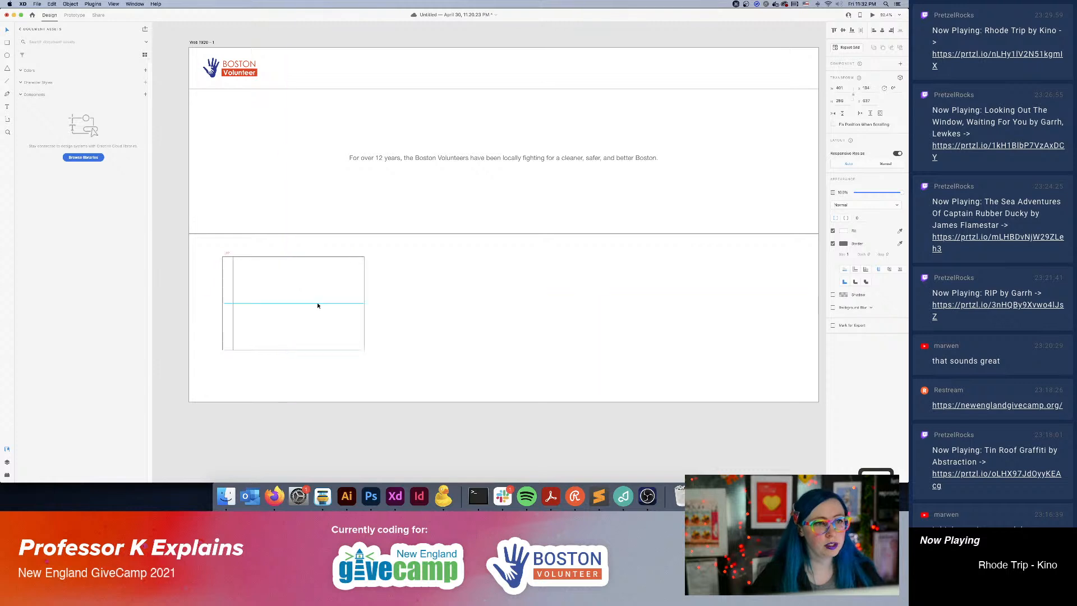
pyautogui.moveTo(318, 303); pyautogui.dragTo(608, 314)
pyautogui.press('super+z')
pyautogui.press('super+z')
# Add the text "Callout 1" inside the callout rectangle and center it horizontally around the box's middle.
pyautogui.click(286, 303)
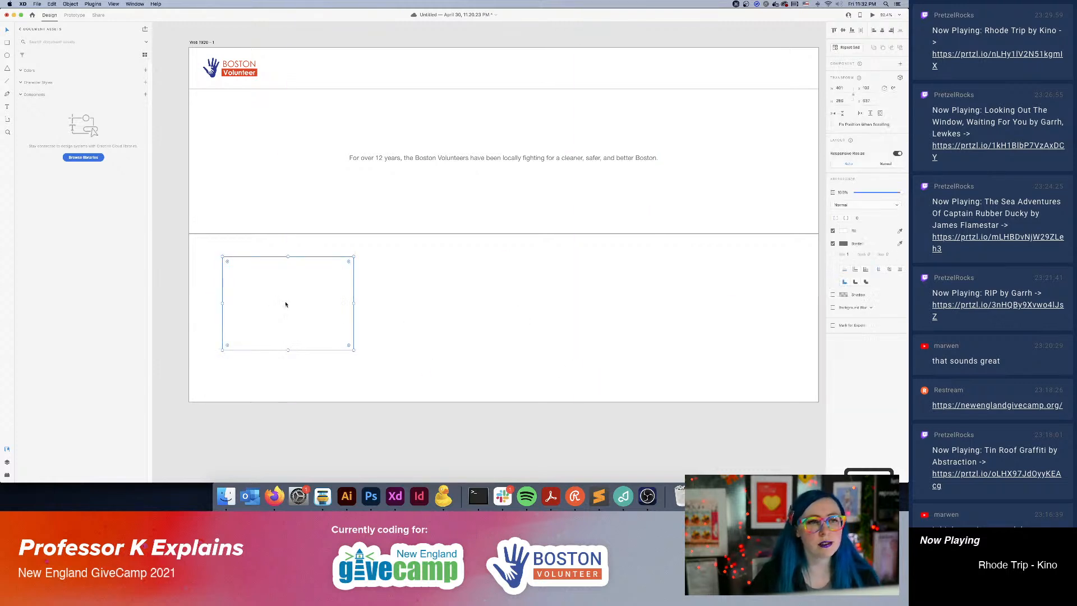
pyautogui.click(7, 106)
pyautogui.click(265, 295)
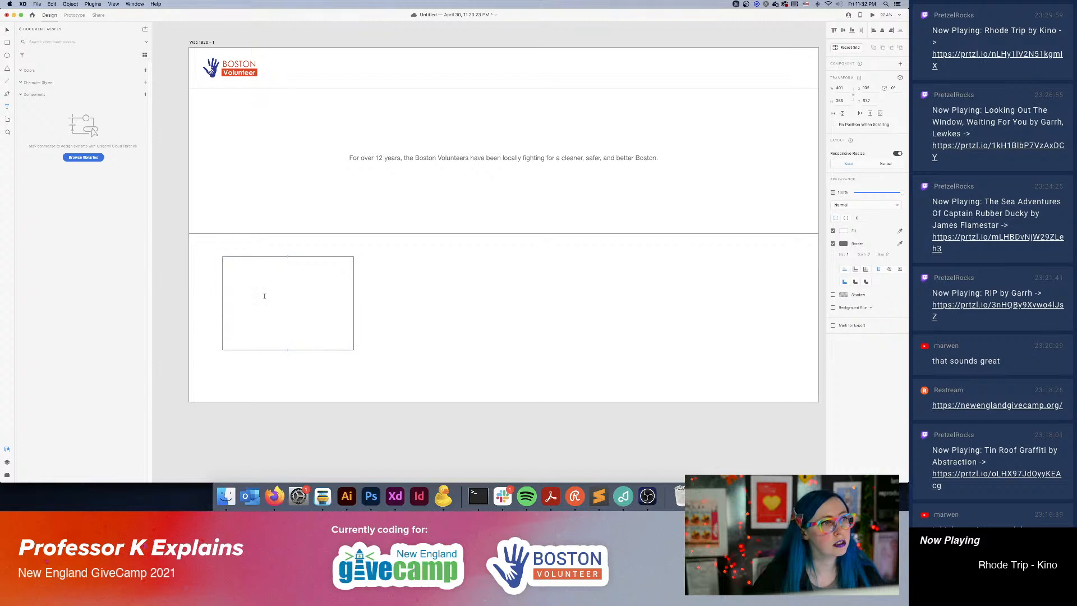
pyautogui.write('Callout 1')
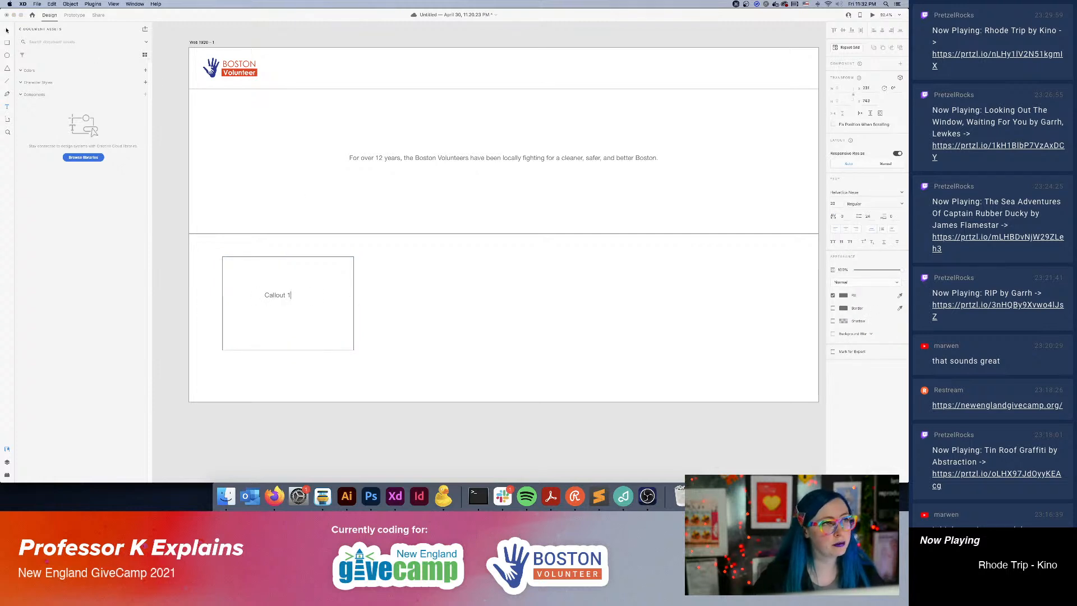
pyautogui.click(7, 31)
pyautogui.moveTo(283, 296); pyautogui.dragTo(294, 302)
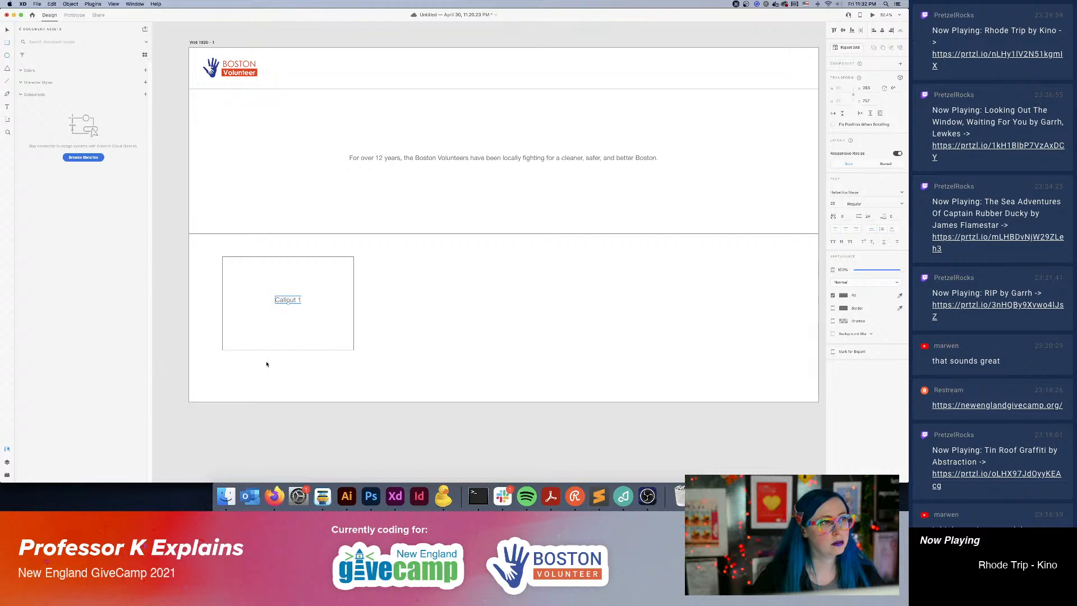
# Draw a button rectangle about 154 by 44 px beneath the "Callout 1" text and label it "CTA".
pyautogui.moveTo(262, 319); pyautogui.dragTo(314, 333)
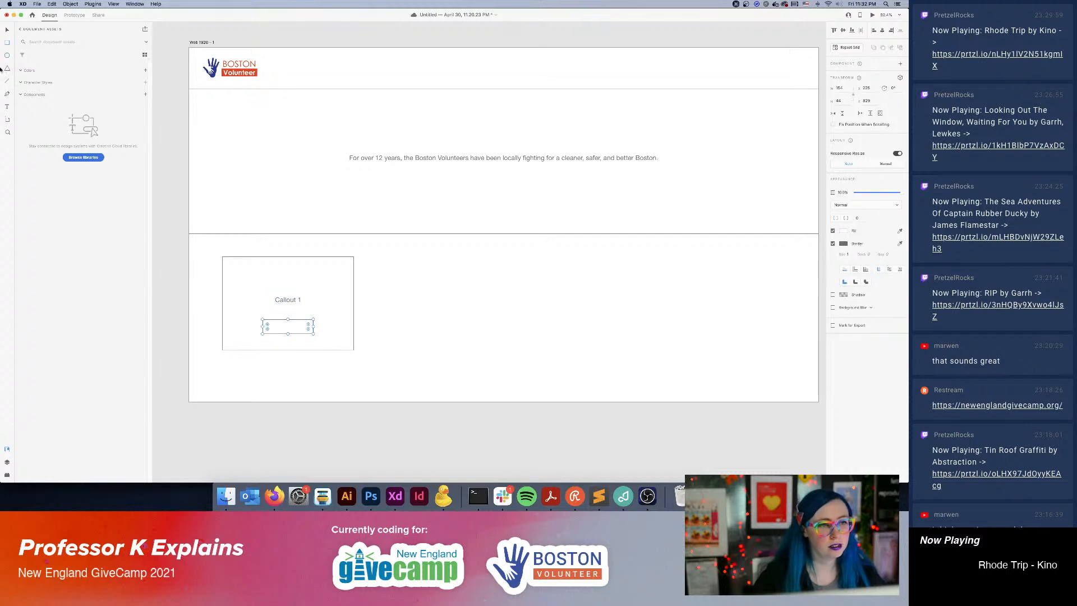
pyautogui.click(7, 107)
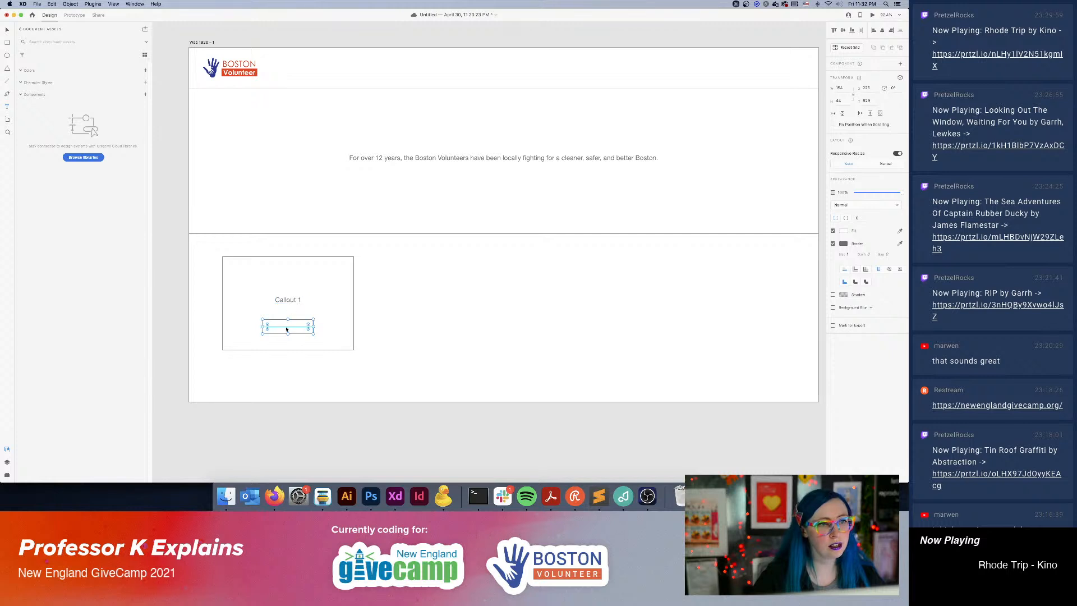
pyautogui.click(285, 326)
pyautogui.write('CTA')
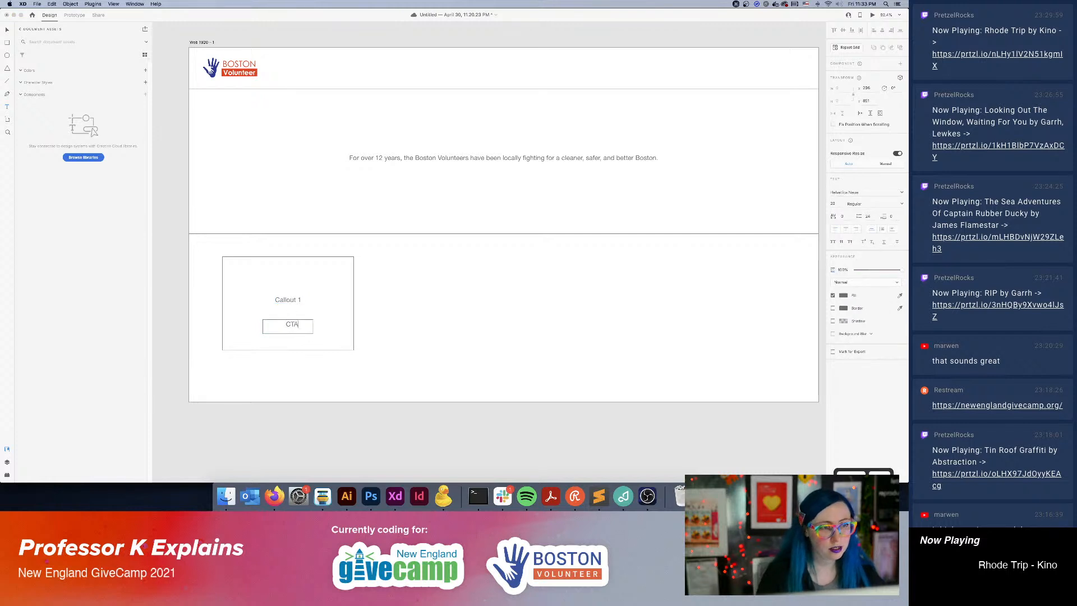
# Center the "CTA" label inside its button rectangle.
pyautogui.click(7, 30)
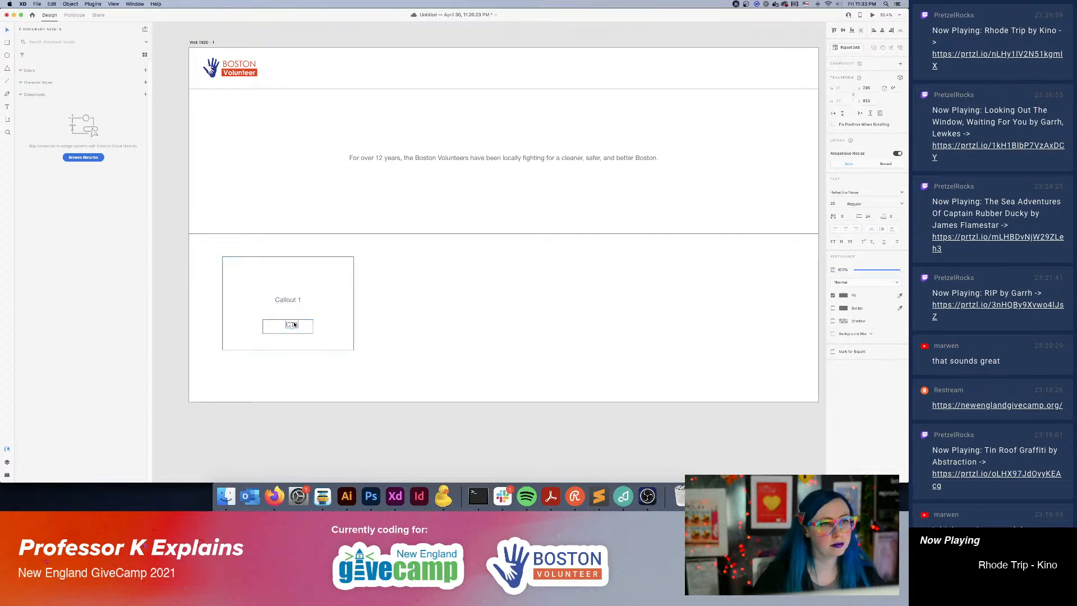
pyautogui.click(311, 333)
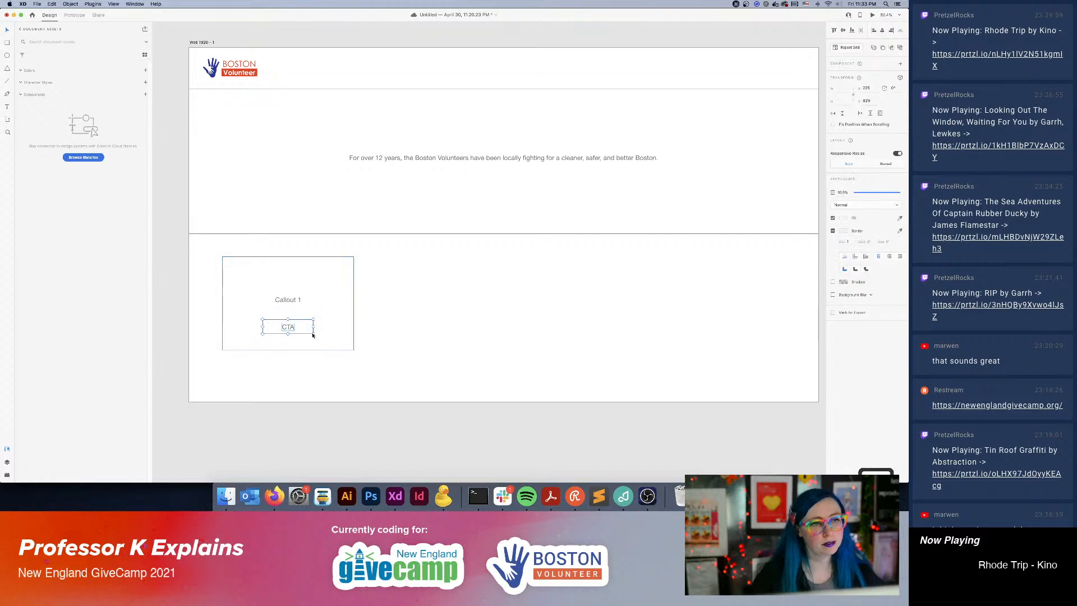
# Duplicate the "Callout 1" text vertically within the box, change the lower one to "Callout 1 copy", and center it.
pyautogui.click(288, 300)
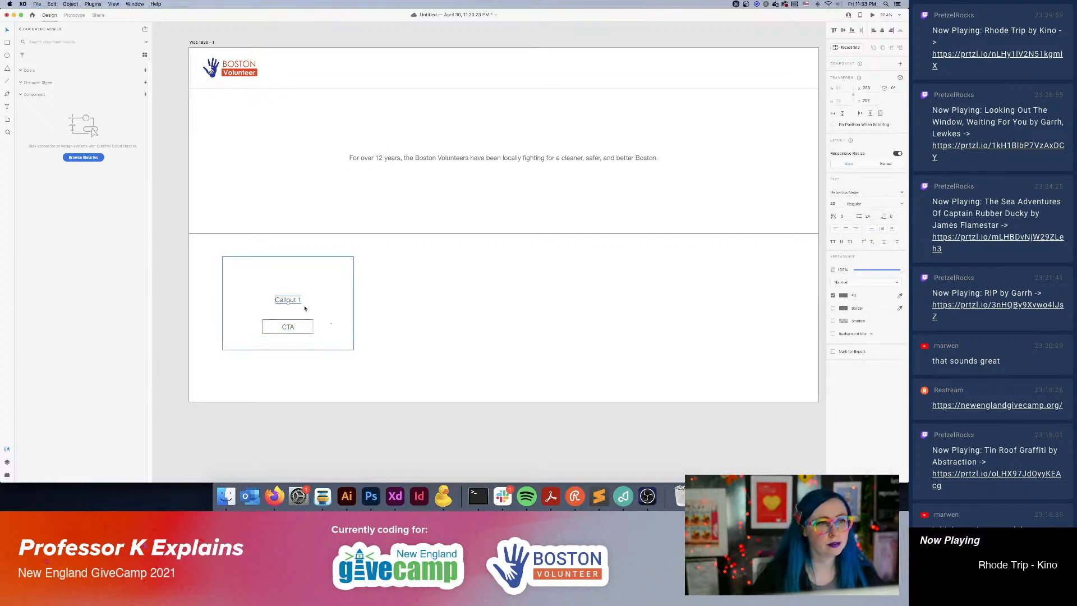
pyautogui.moveTo(290, 302)
pyautogui.mouseDown()
pyautogui.moveTo(295, 283)
pyautogui.moveTo(295, 301)
pyautogui.mouseUp()
pyautogui.doubleClick(296, 302)
pyautogui.press('Right')
pyautogui.write('copy')
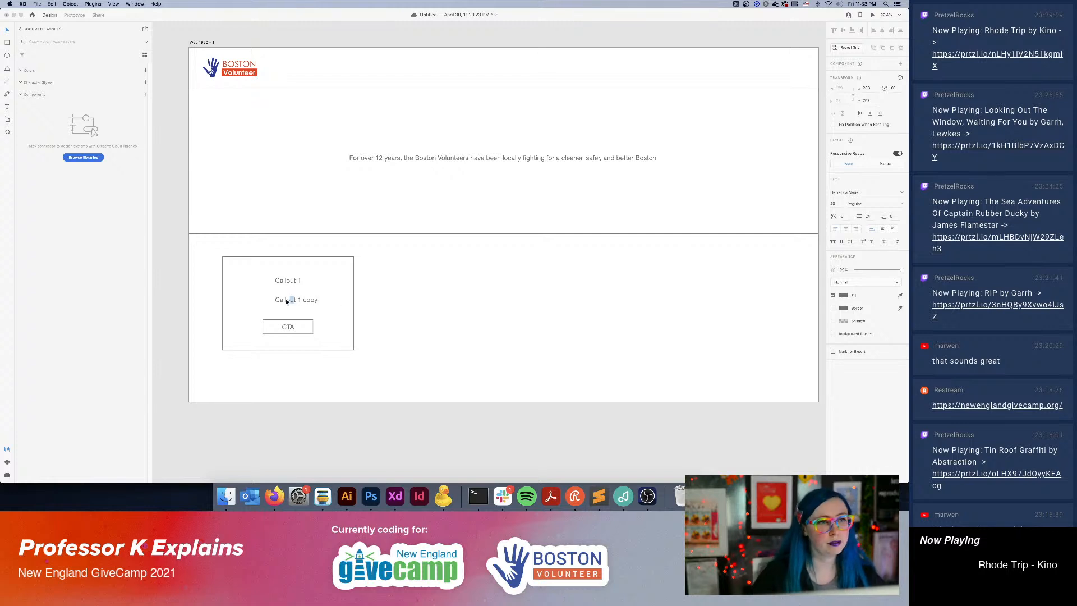
pyautogui.click(370, 311)
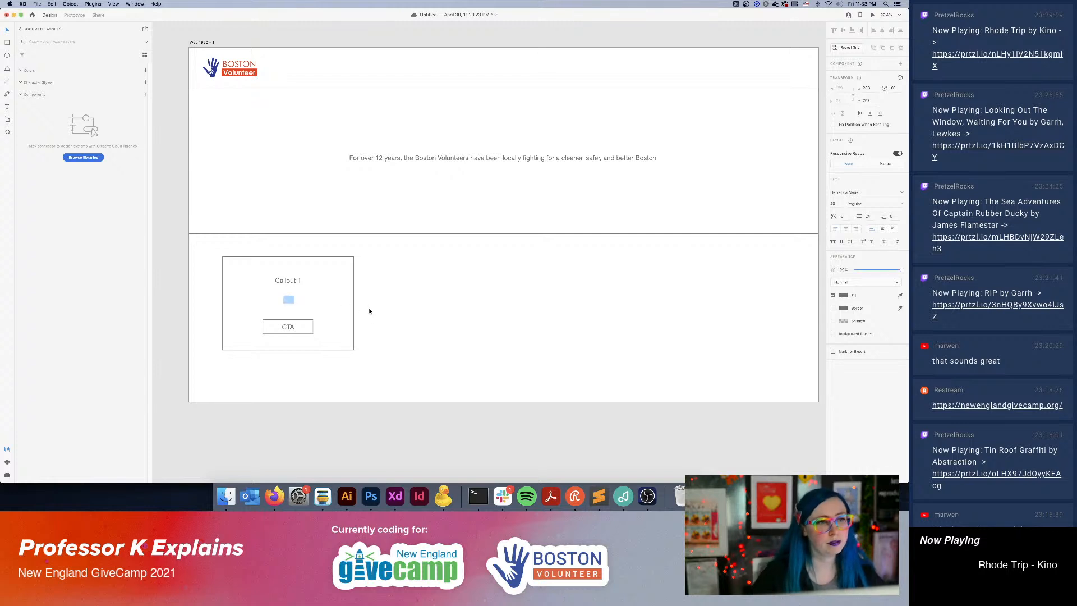
pyautogui.moveTo(297, 303); pyautogui.dragTo(288, 302)
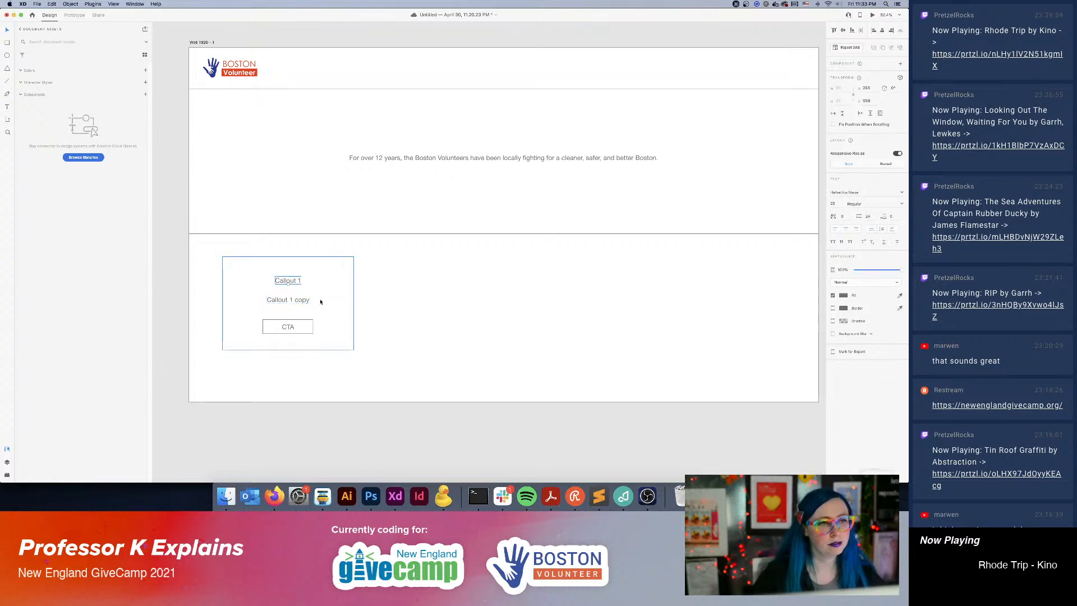
# Make the upper "Callout 1" text bold and enlarge it as the callout's heading.
pyautogui.click(901, 204)
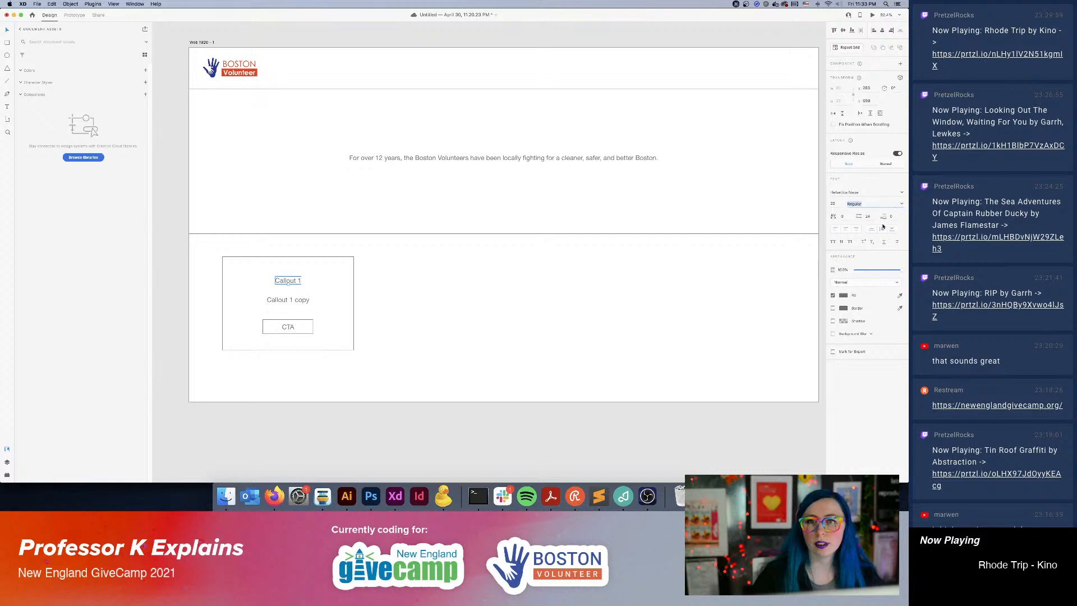
pyautogui.click(903, 205)
pyautogui.click(855, 277)
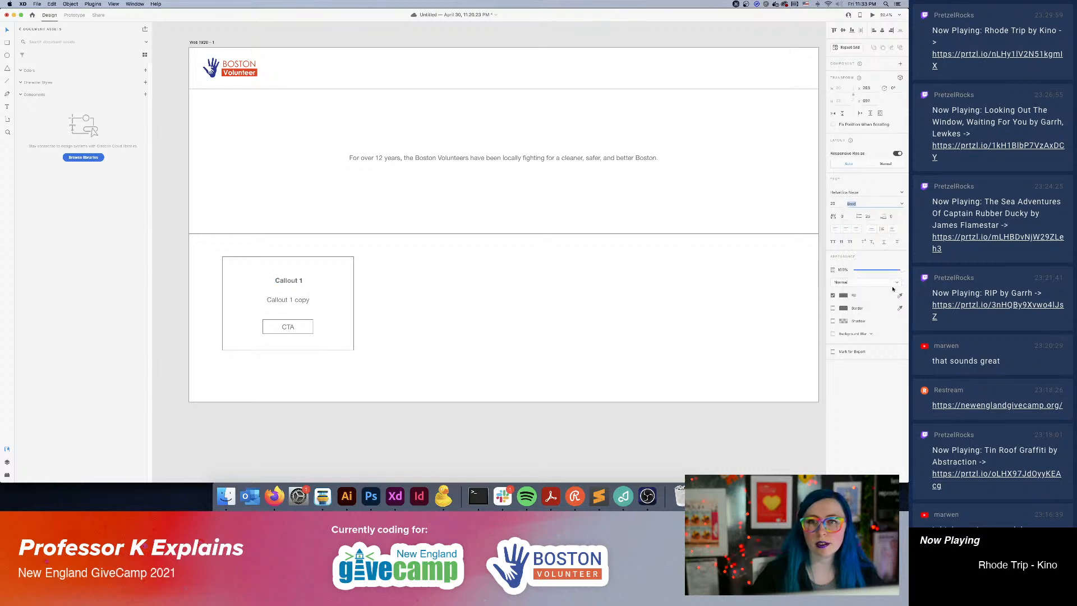
pyautogui.click(834, 205)
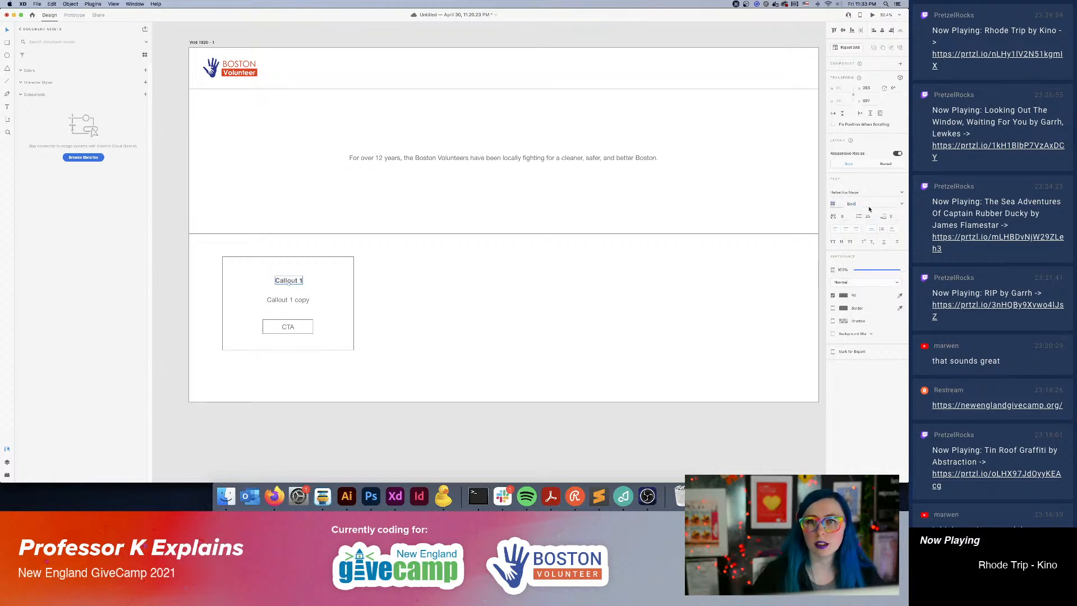
pyautogui.press('Up')
pyautogui.press('Up')
pyautogui.press('Up')
pyautogui.press('Up')
pyautogui.press('Up')
pyautogui.press('Up')
pyautogui.press('Up')
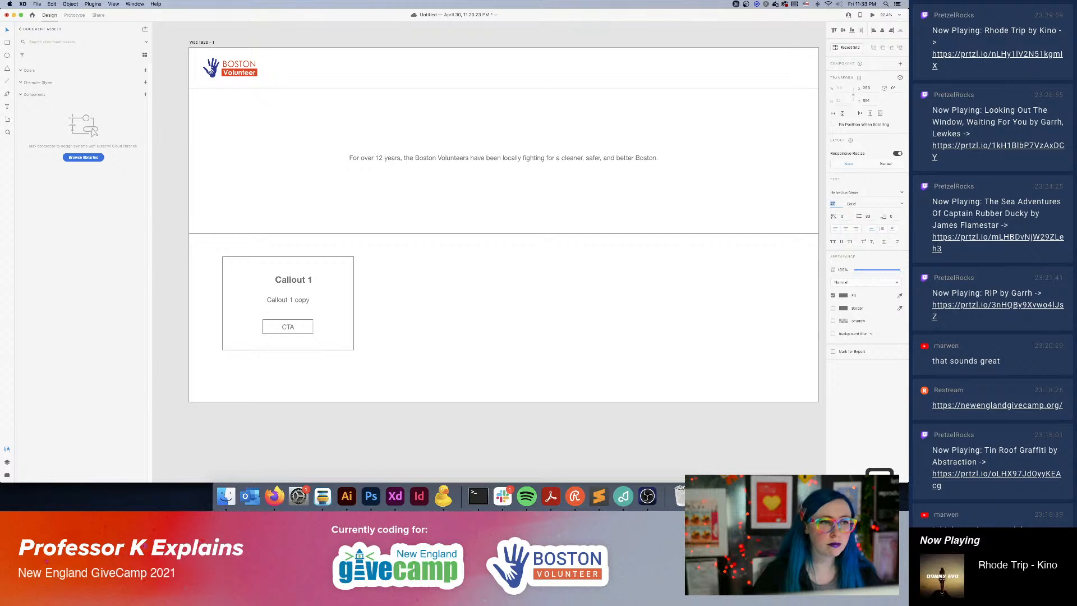
# Center the enlarged "Callout 1" heading and move it and the "Callout 1 copy" text slightly lower in the callout box.
pyautogui.click(418, 286)
pyautogui.click(306, 279)
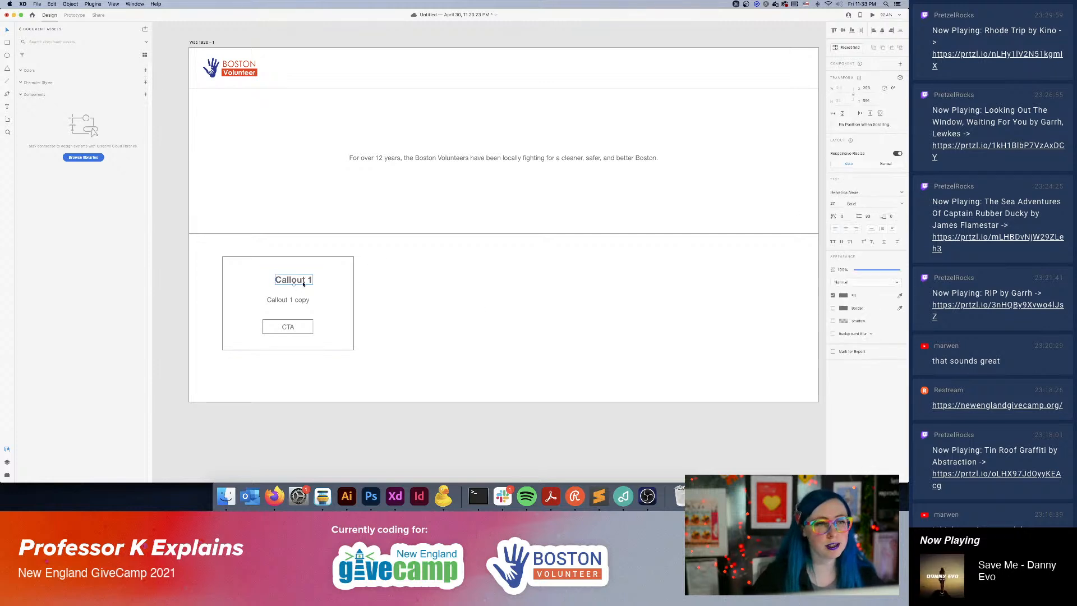
pyautogui.doubleClick(299, 285)
pyautogui.press('Escape')
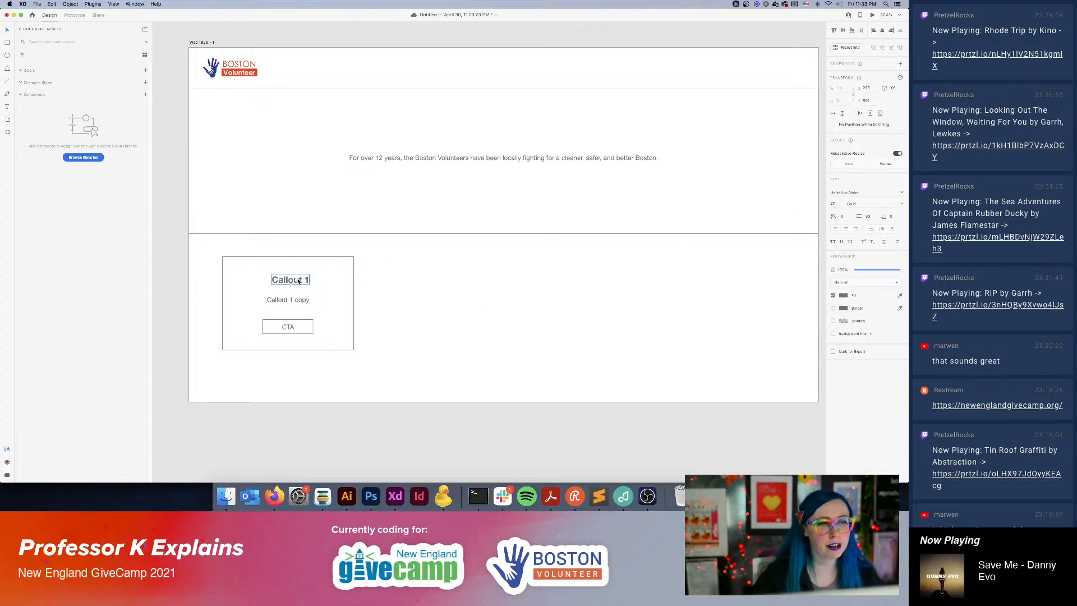
pyautogui.hotkey('shift', 'Down')
pyautogui.moveTo(300, 286); pyautogui.dragTo(301, 305)
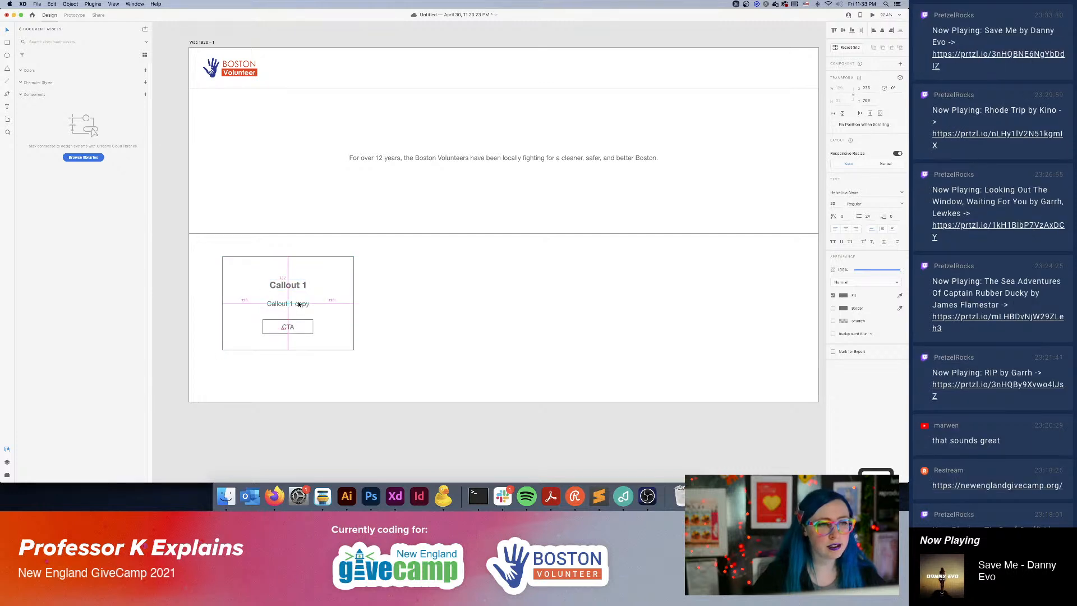
# Group the callout box together with its heading, copy text and CTA button.
pyautogui.click(468, 329)
pyautogui.moveTo(209, 247); pyautogui.dragTo(413, 375)
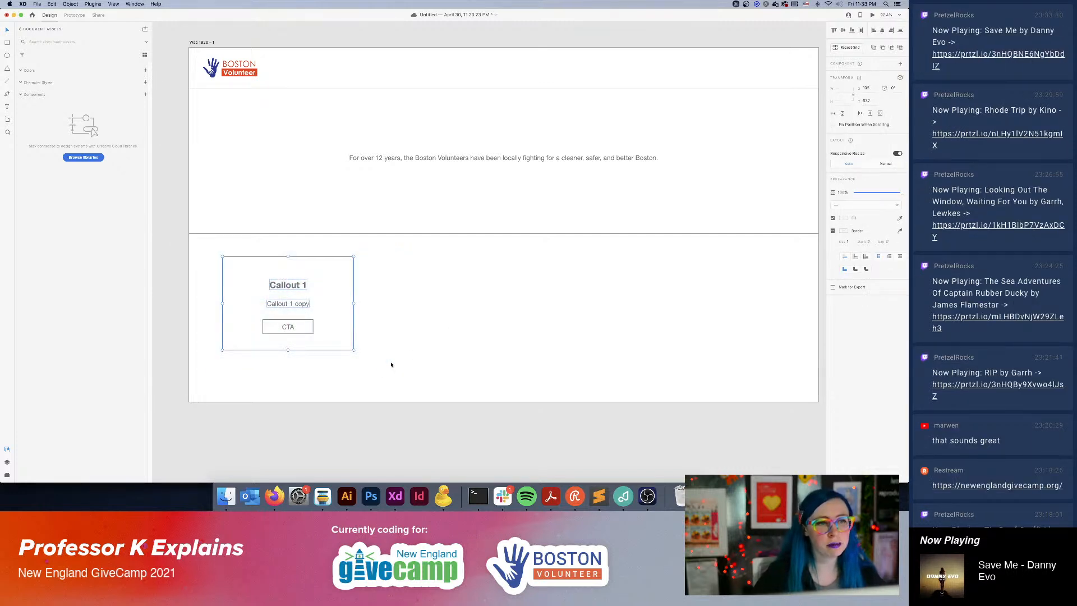
pyautogui.press('super+g')
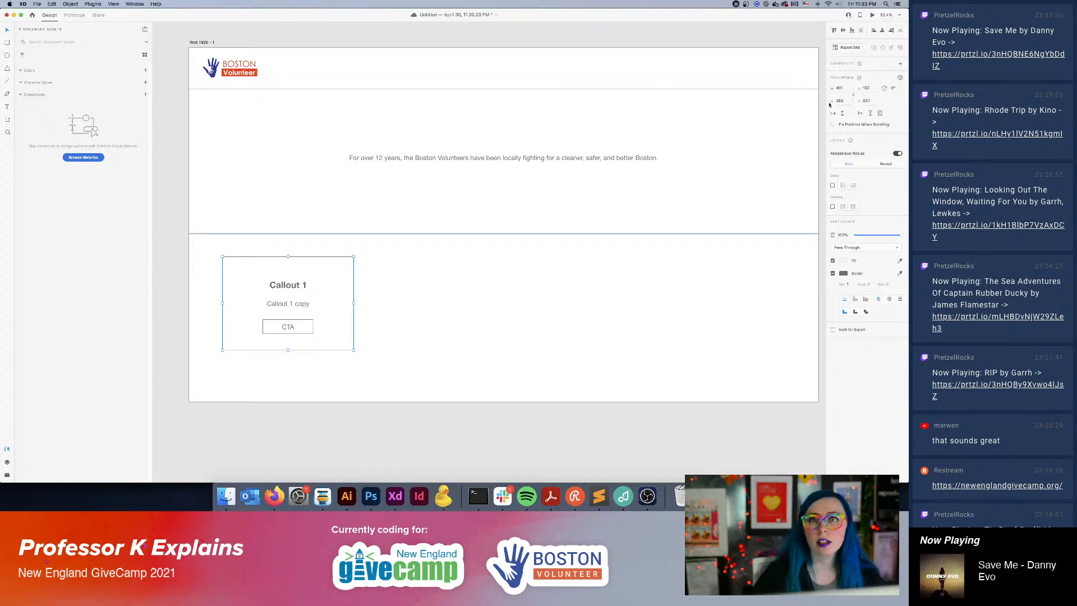
# Repeat the callout group as a Repeat Grid row of four and shift the row toward the artboard's center.
pyautogui.click(842, 48)
pyautogui.moveTo(355, 307); pyautogui.dragTo(773, 347)
pyautogui.moveTo(515, 301); pyautogui.dragTo(531, 297)
pyautogui.click(542, 407)
pyautogui.scroll(3, 582, 260)
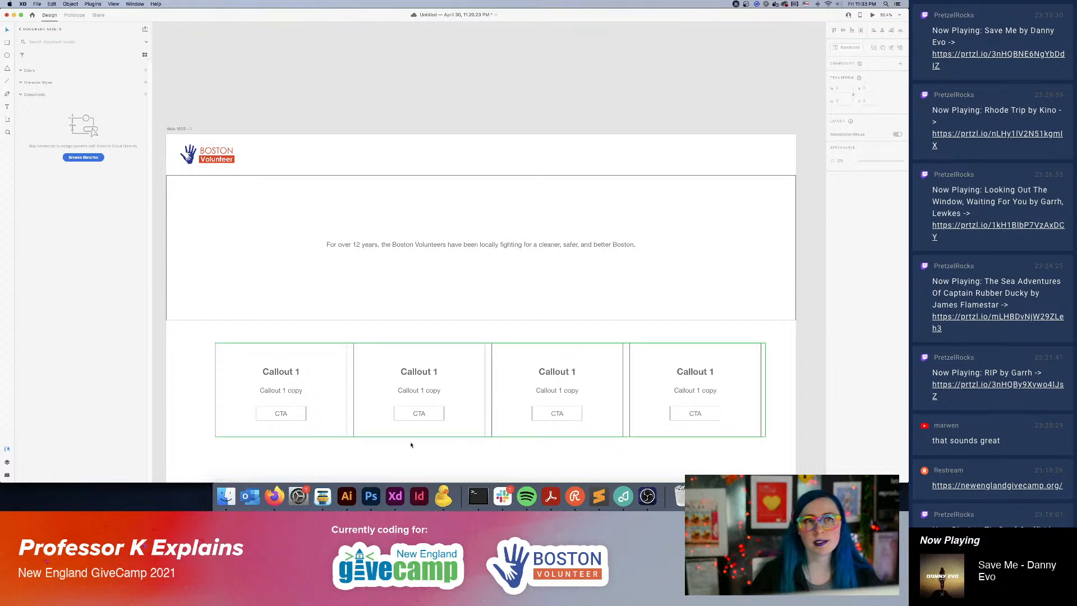
# Check the existing Boston Volunteer site's navigation in Firefox and, back in XD, add an "Events" label to the header beside the logo.
pyautogui.click(275, 496)
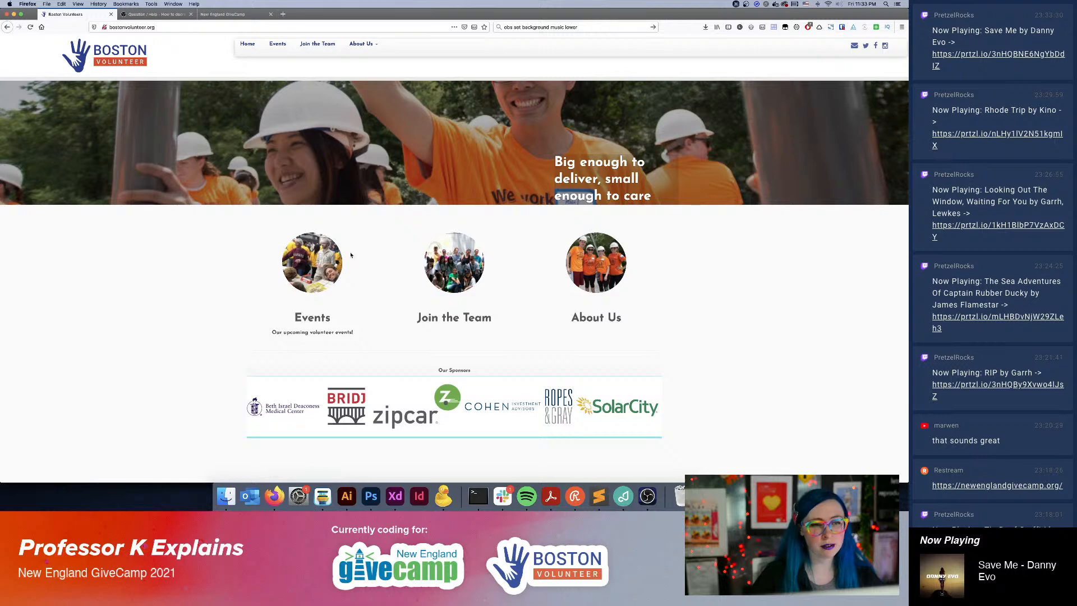
pyautogui.click(407, 502)
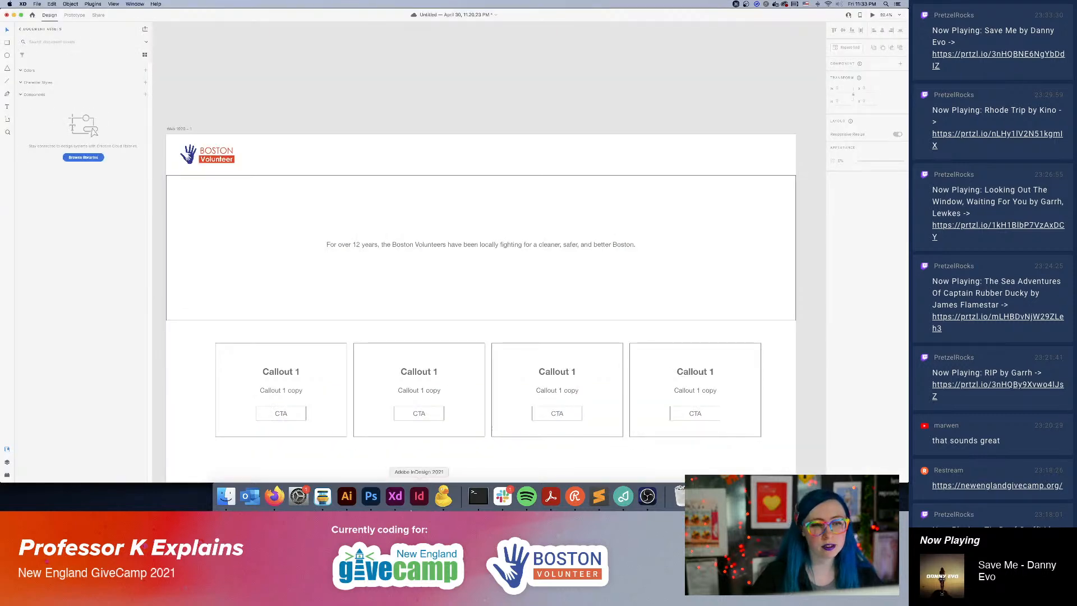
pyautogui.click(7, 106)
pyautogui.click(293, 153)
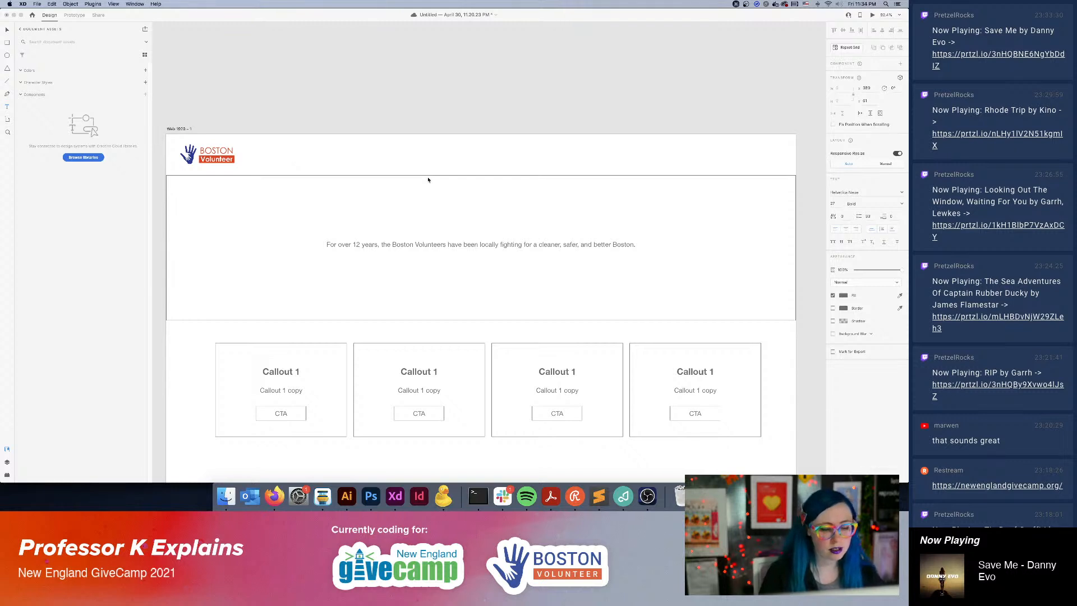
pyautogui.write('Events')
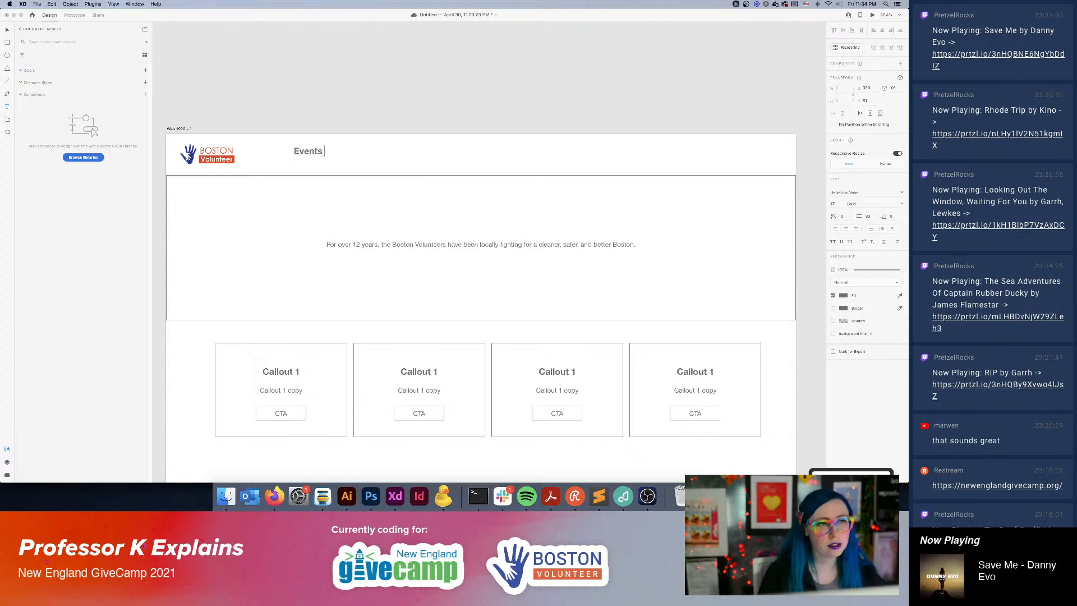
pyautogui.click(8, 30)
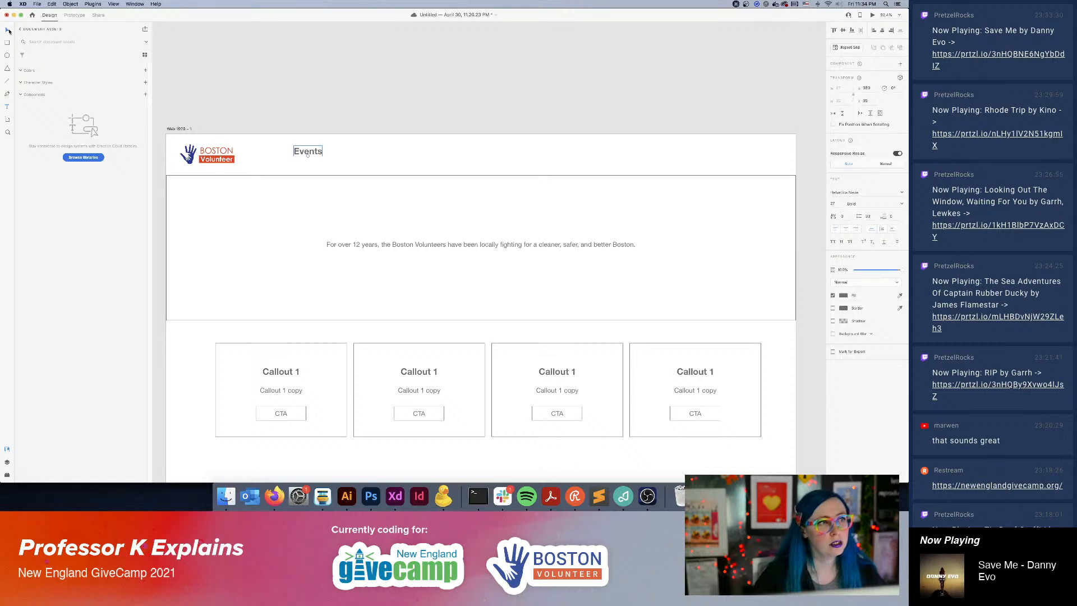
# Align the "Events" label with the logo's middle and duplicate it further along the header as "Join Us".
pyautogui.moveTo(307, 151); pyautogui.dragTo(395, 158)
pyautogui.press('alt')
pyautogui.press('Left')
pyautogui.press('Return')
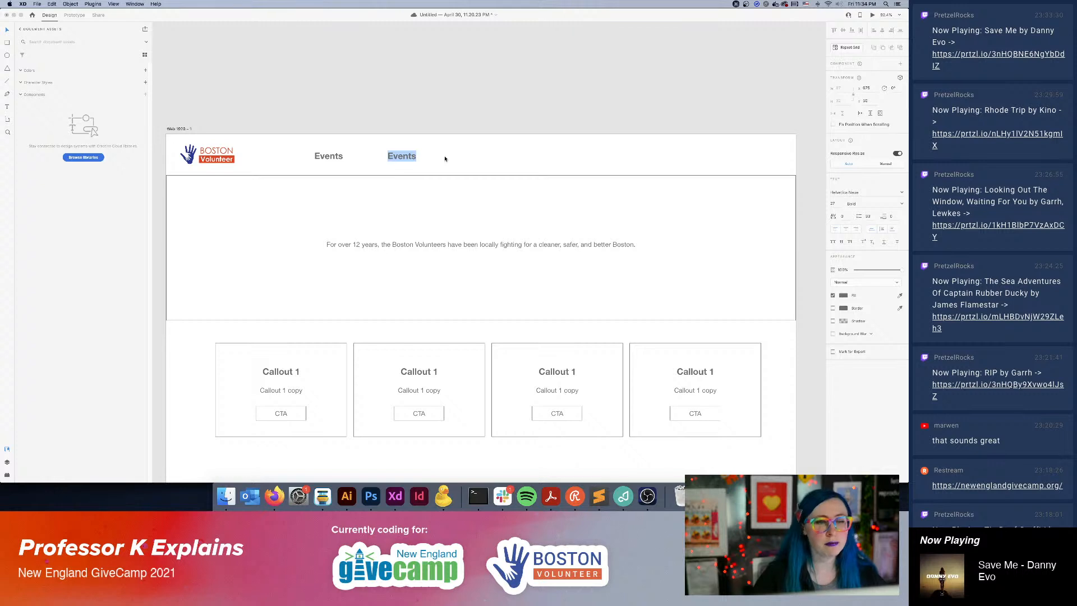
pyautogui.write('Join')
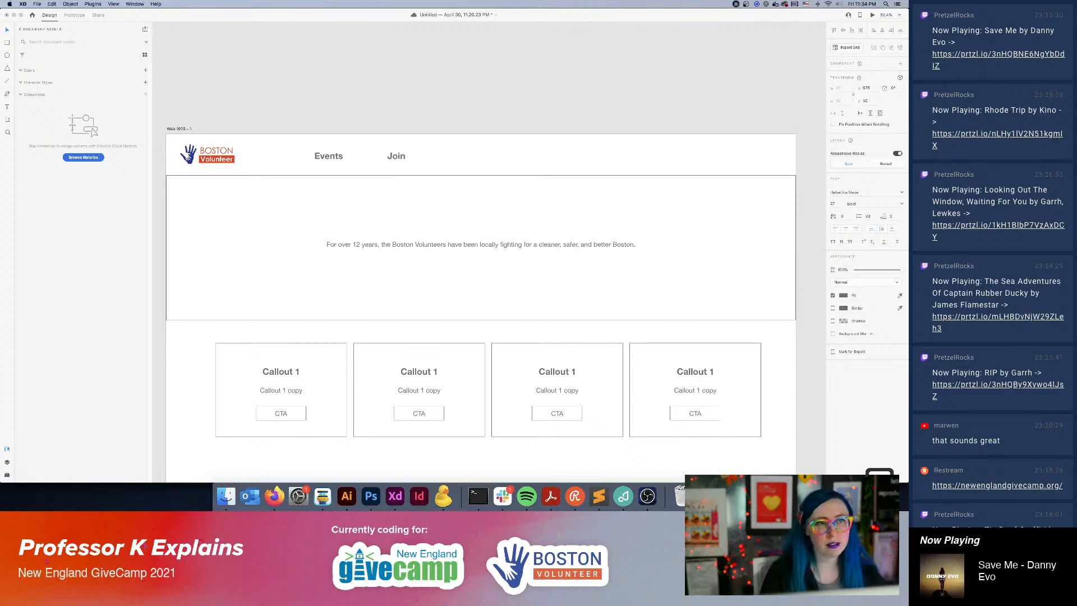
pyautogui.write(' Us')
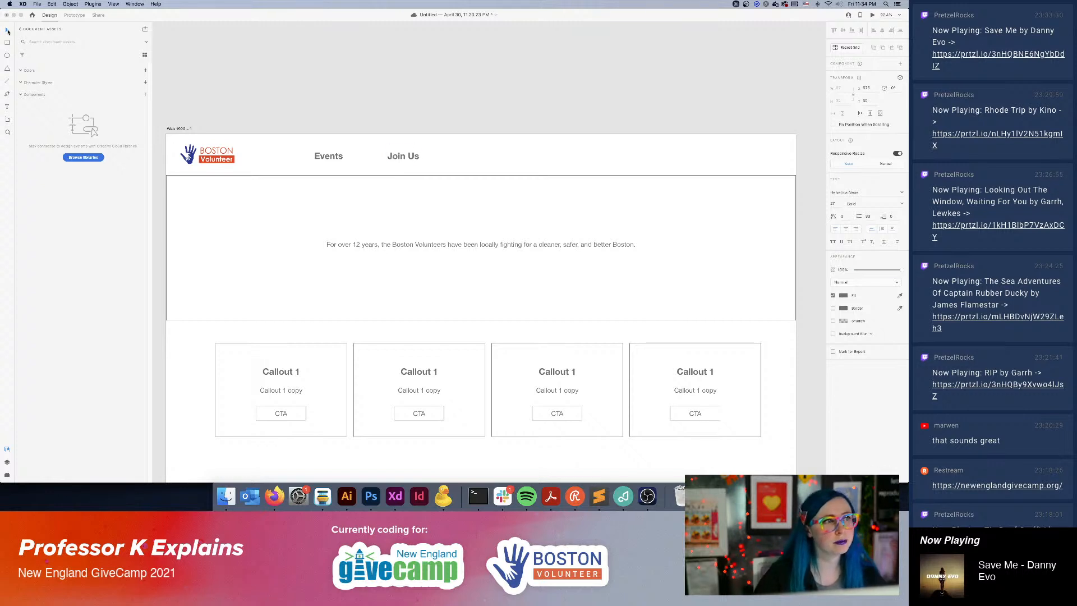
# Duplicate the "Join Us" label further along the header, change the duplicate to "About Us", and save the document.
pyautogui.moveTo(403, 156); pyautogui.dragTo(487, 156)
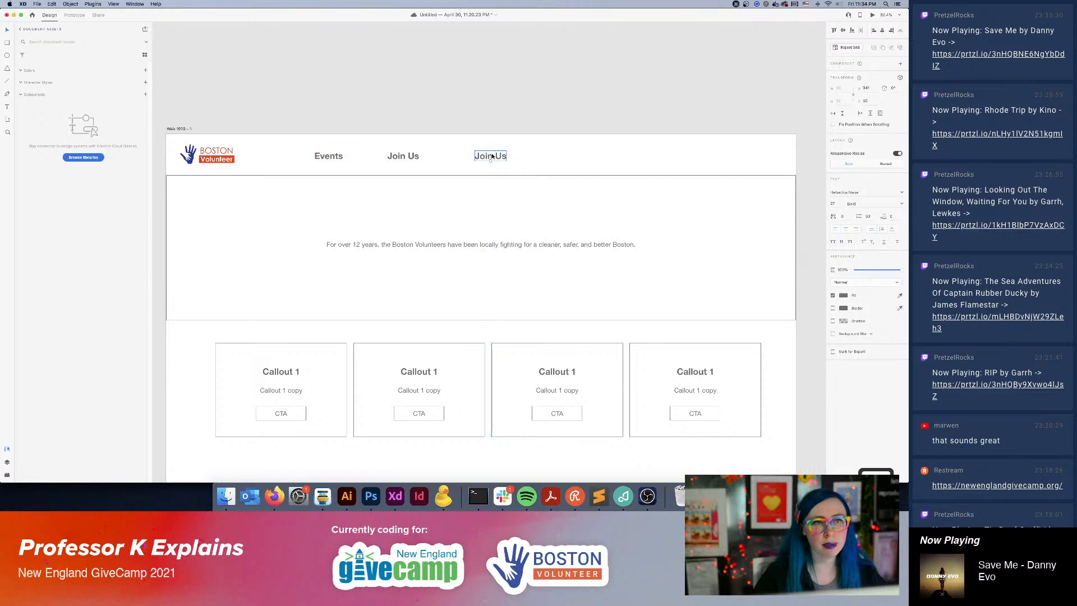
pyautogui.doubleClick(487, 155)
pyautogui.write('About Us')
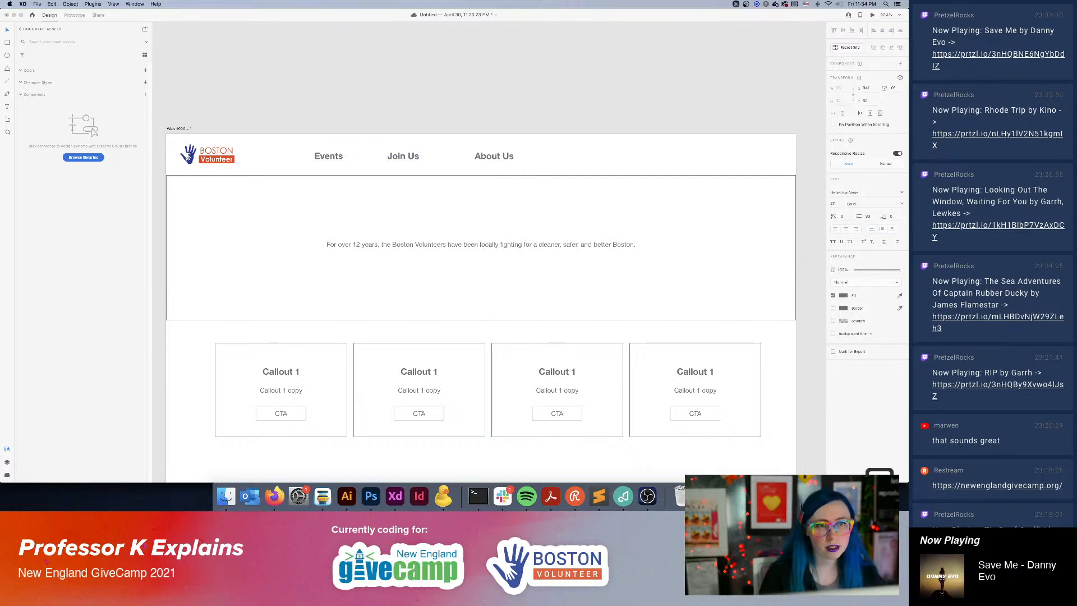
pyautogui.press('Escape')
pyautogui.click(387, 93)
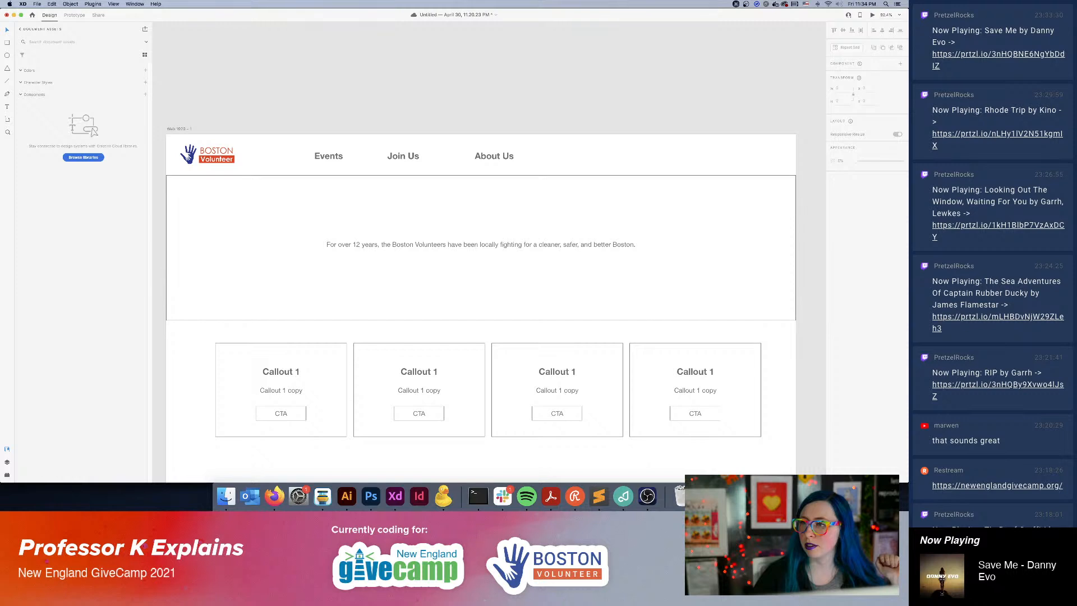
pyautogui.press('super+s')
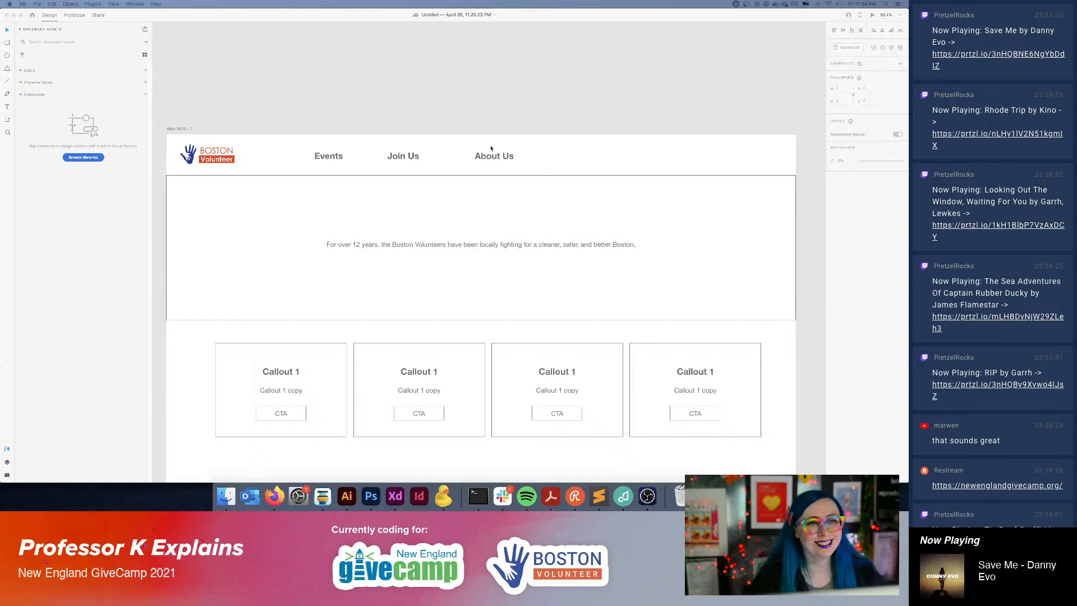
# Move "About Us" near the header's right end and "Join Us" along the same line to its left.
pyautogui.moveTo(495, 156); pyautogui.dragTo(746, 156)
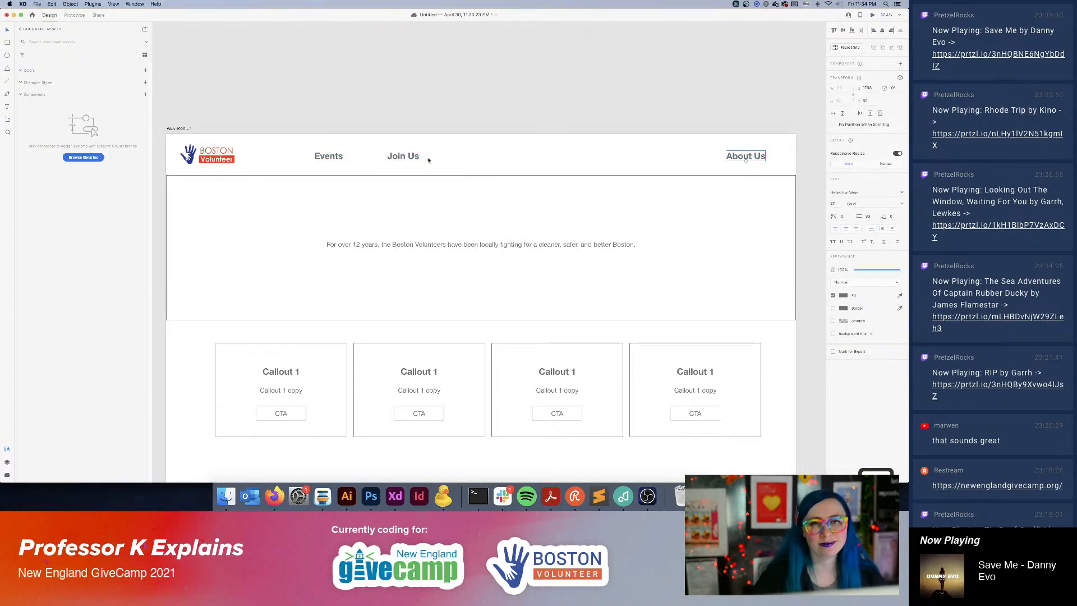
pyautogui.moveTo(403, 156); pyautogui.dragTo(624, 156)
# Change the "Events" label to "Our Goals" and place a duplicate of it to the right on the same line.
pyautogui.doubleClick(328, 155)
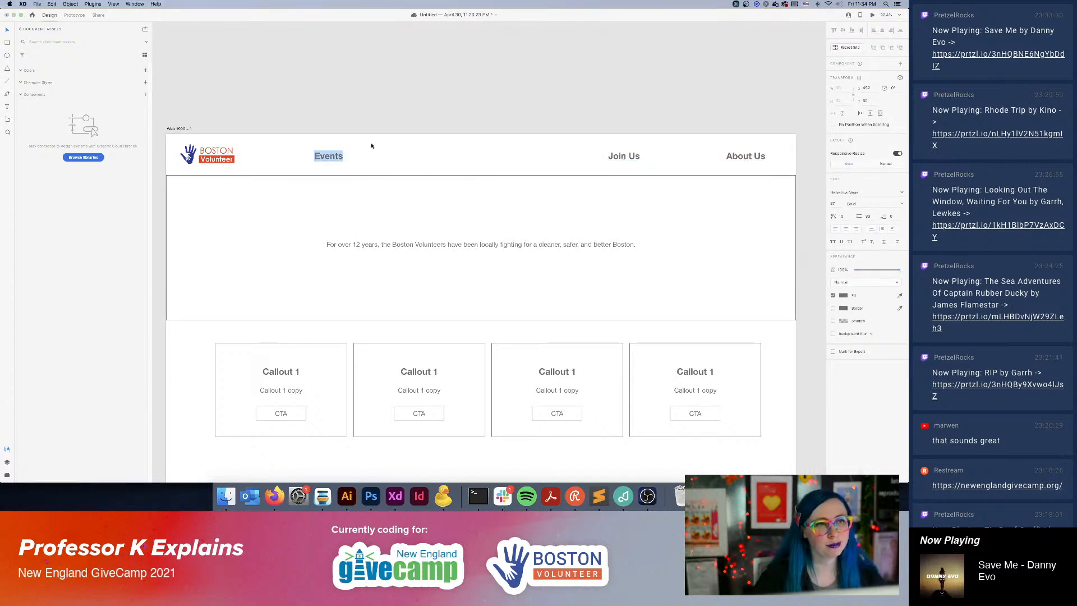
pyautogui.write('Our Goals')
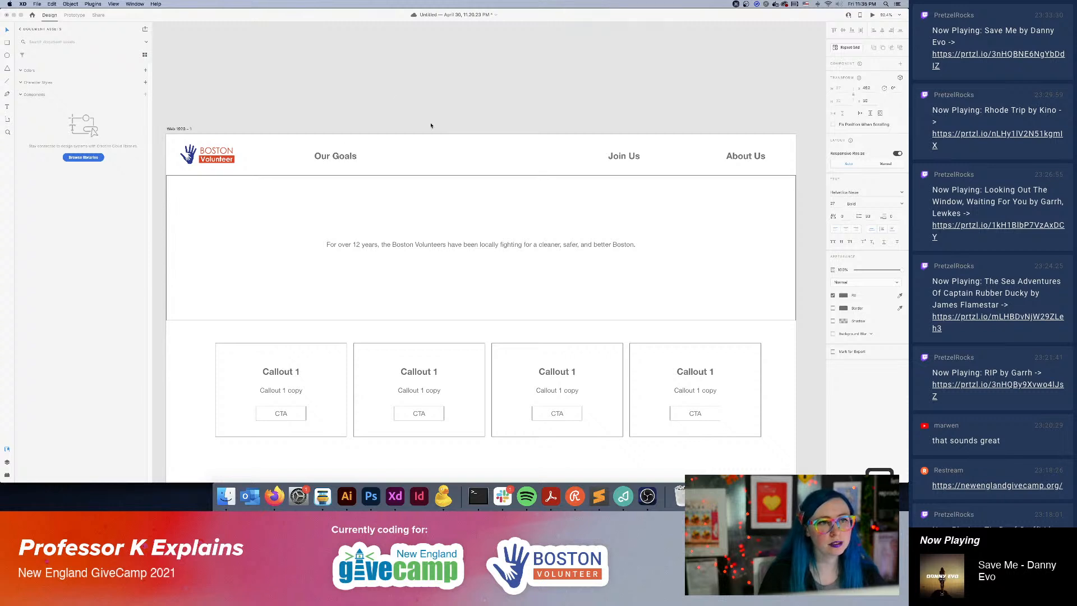
pyautogui.press('Escape')
pyautogui.moveTo(325, 151); pyautogui.dragTo(412, 159)
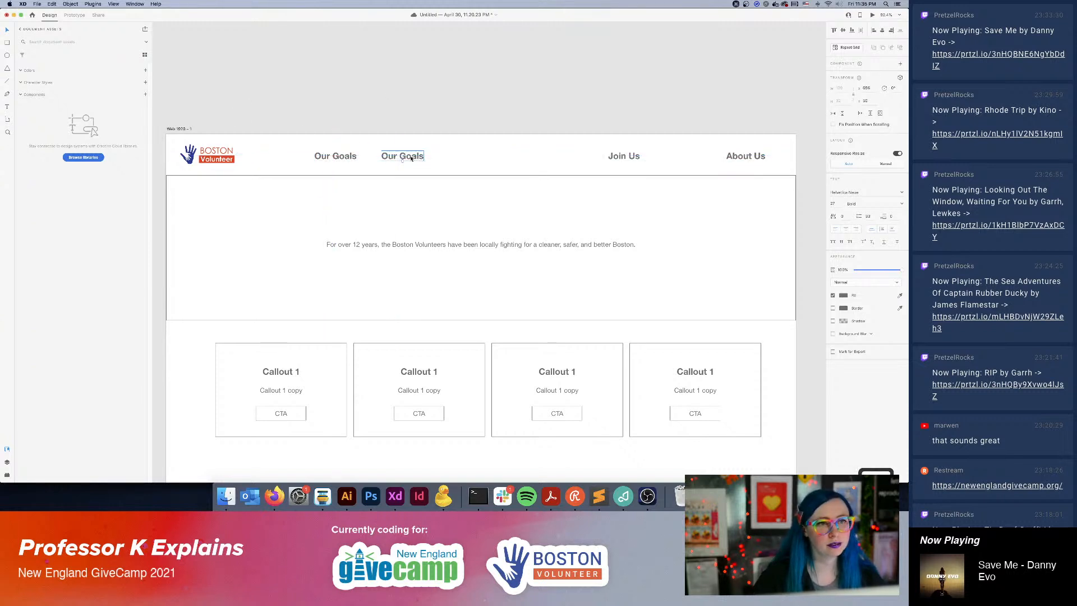
# Change the first "Our Goals" label to "Our Story" and move it and the remaining "Our Goals" closer to the logo.
pyautogui.doubleClick(336, 155)
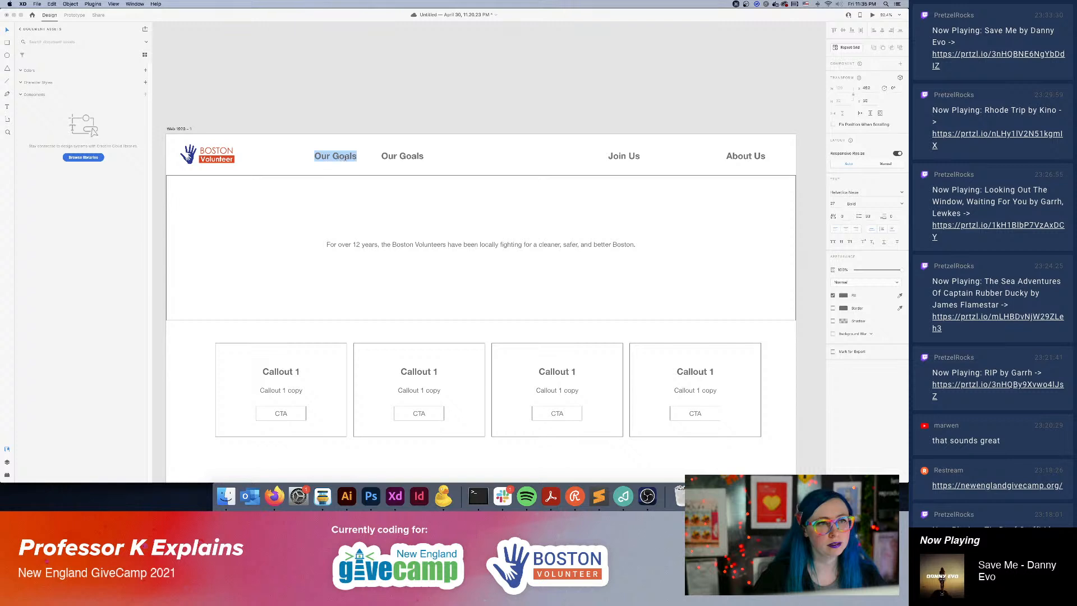
pyautogui.write('Our Story')
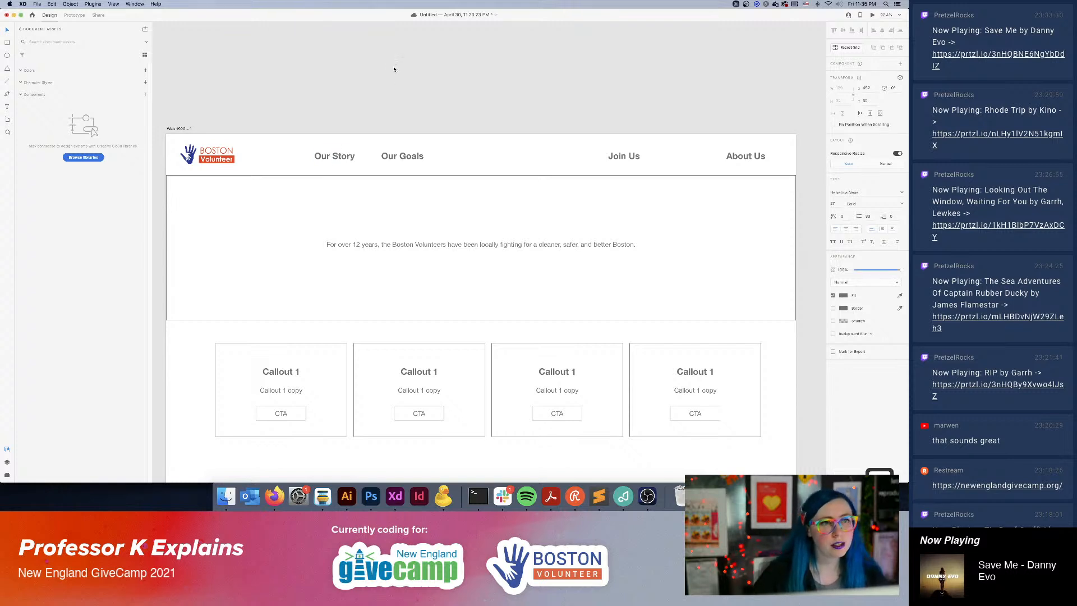
pyautogui.press('Escape')
pyautogui.moveTo(342, 157); pyautogui.dragTo(322, 156)
pyautogui.moveTo(395, 157); pyautogui.dragTo(371, 157)
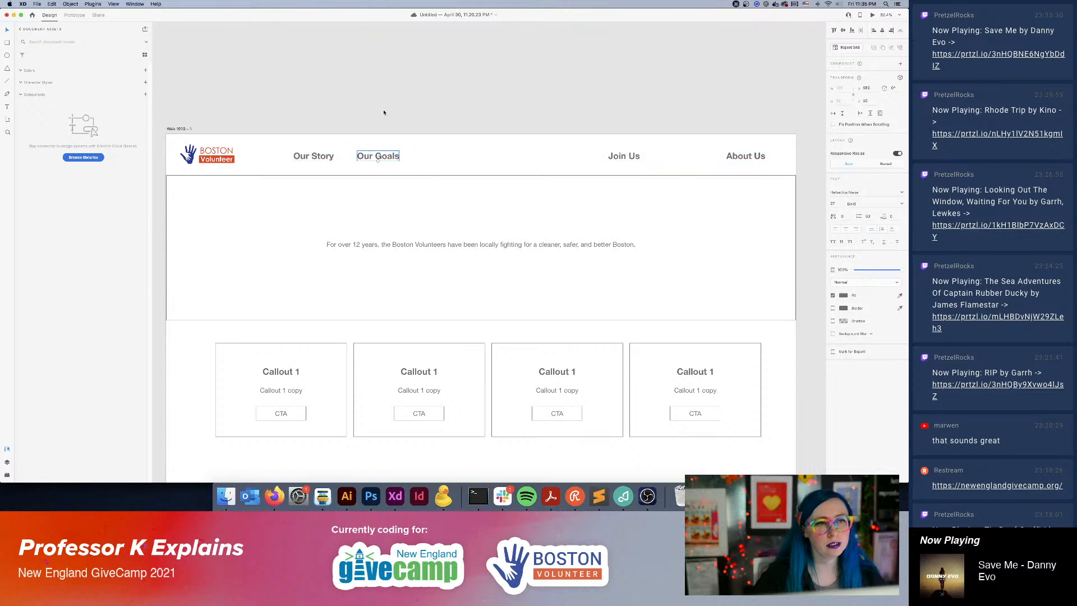
# Save the document and change the "Join Us" label in the header to "Upcoming Events".
pyautogui.click(441, 108)
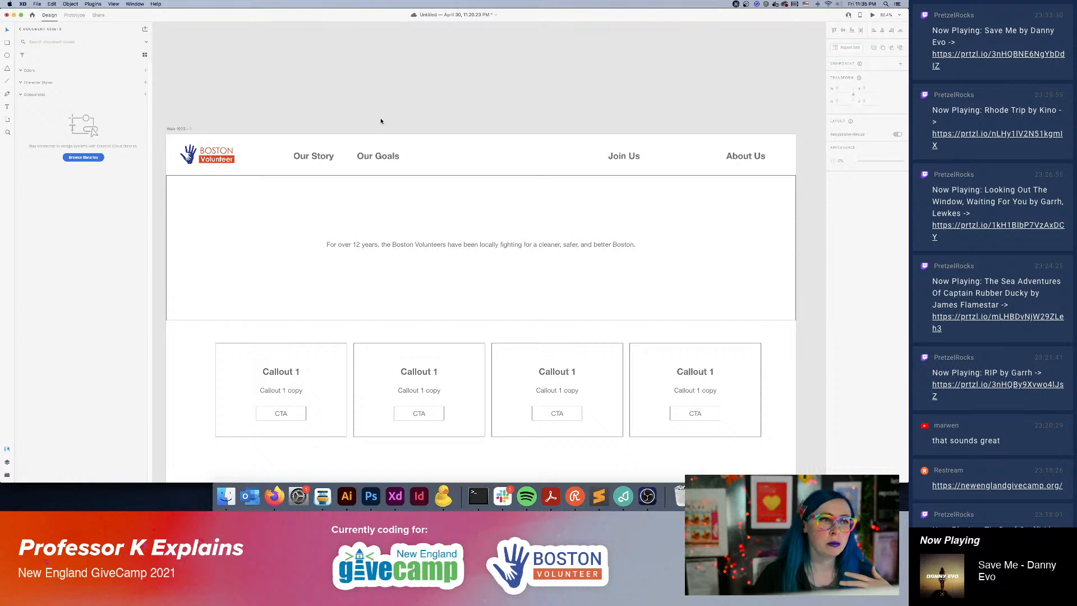
pyautogui.press('super+s')
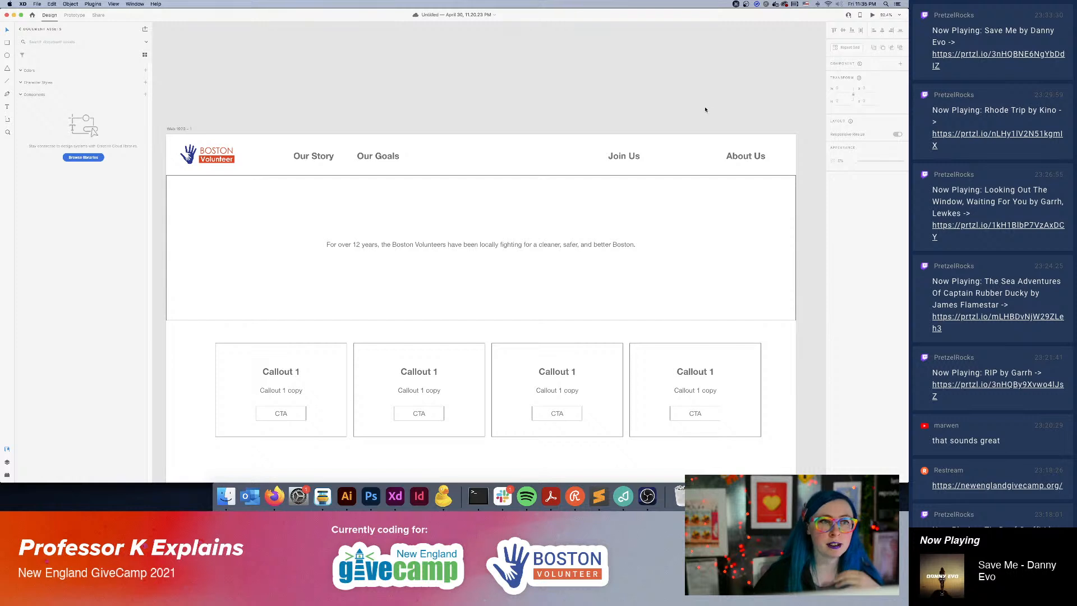
pyautogui.click(628, 159)
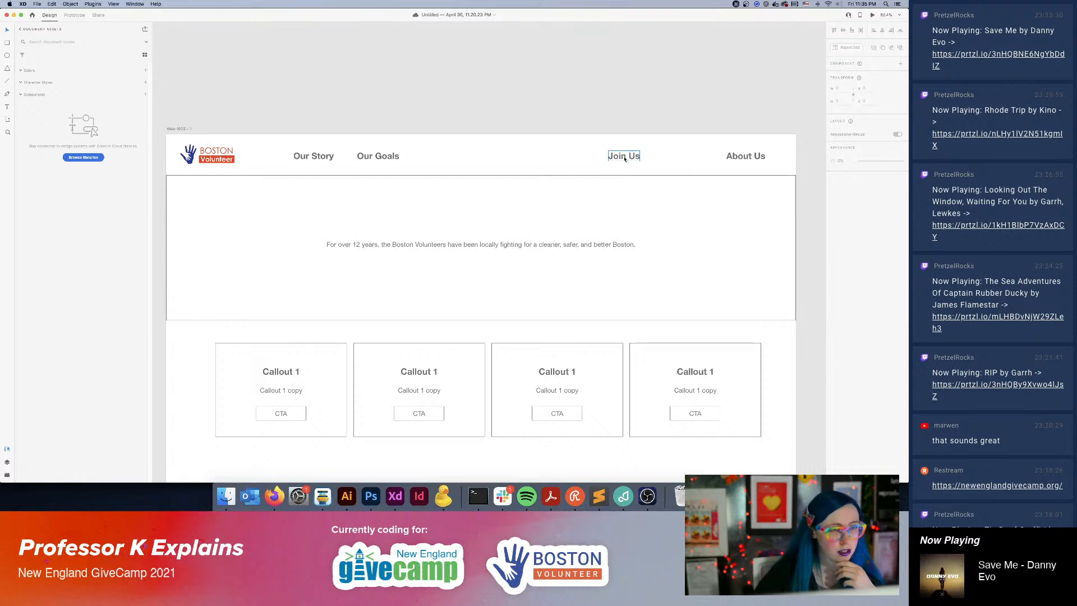
pyautogui.doubleClick(622, 160)
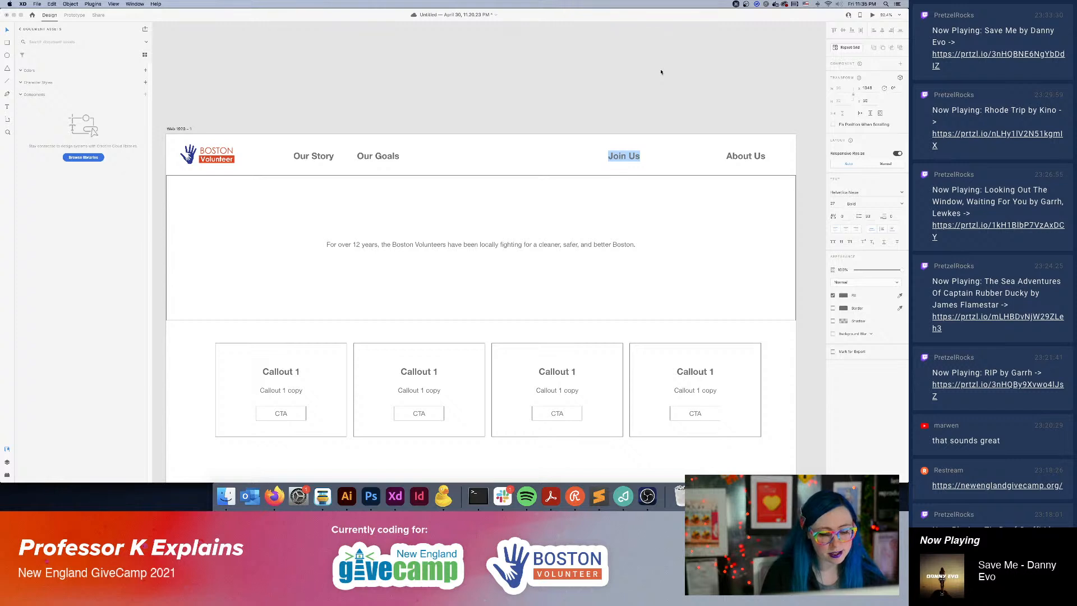
pyautogui.write('Volu')
pyautogui.press('super+a')
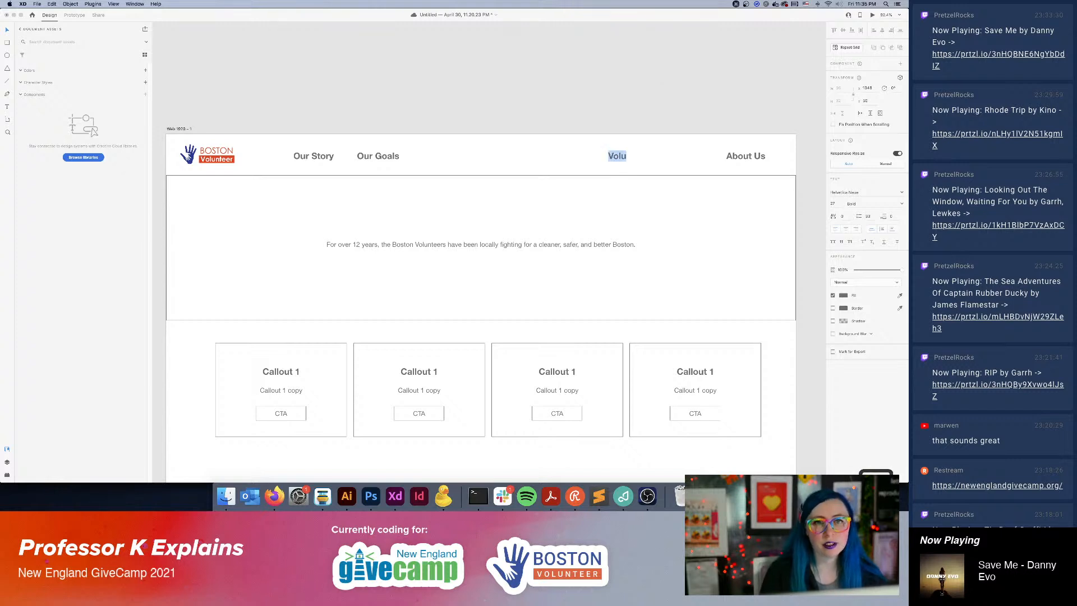
pyautogui.write('Upcoming Events')
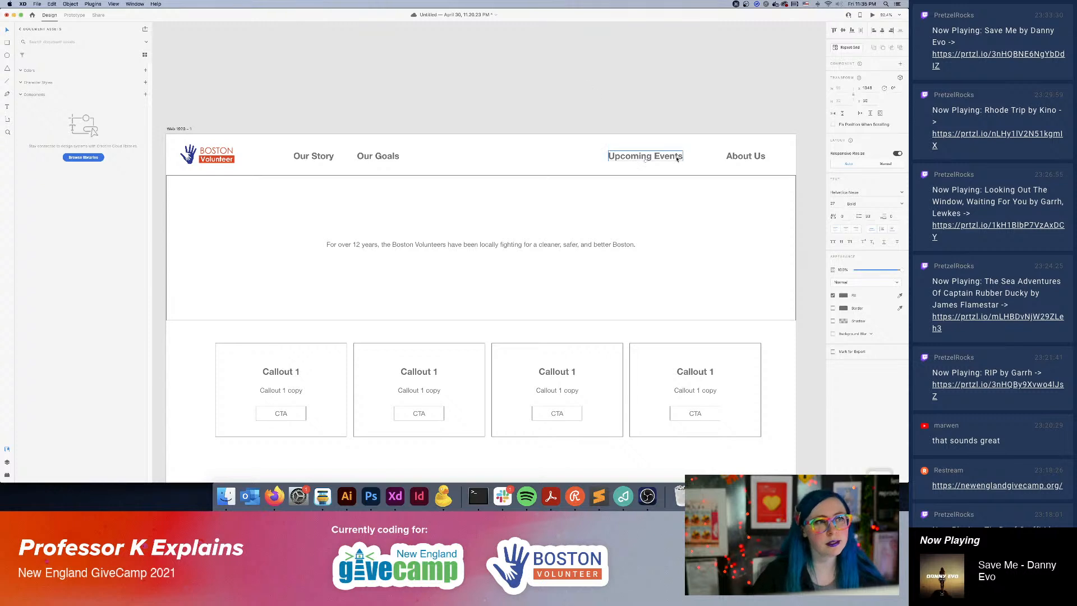
# Move the "Upcoming Events" label left along the header line, away from "About Us" and closer to "Our Goals".
pyautogui.moveTo(637, 162); pyautogui.dragTo(568, 168)
pyautogui.press('i')
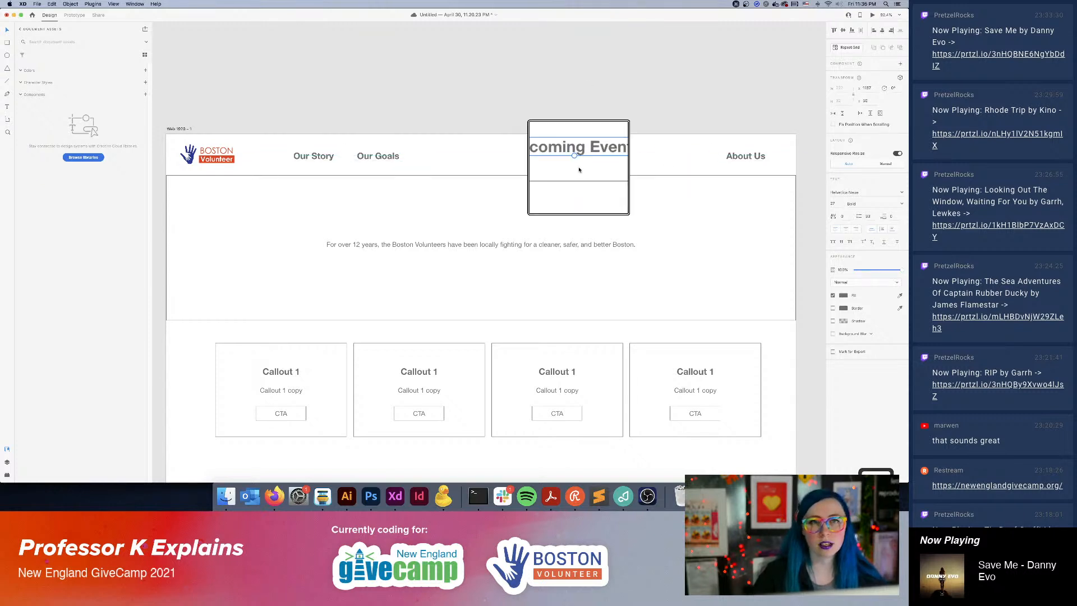
pyautogui.press('Escape')
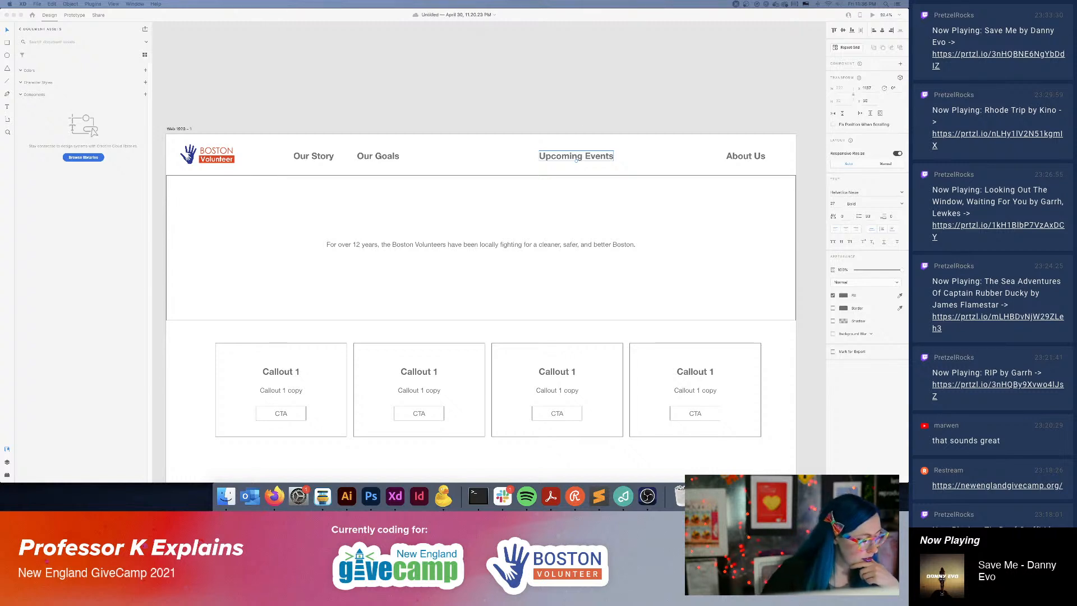
# Open the text of the "About Us" label in the header for editing.
pyautogui.doubleClick(749, 156)
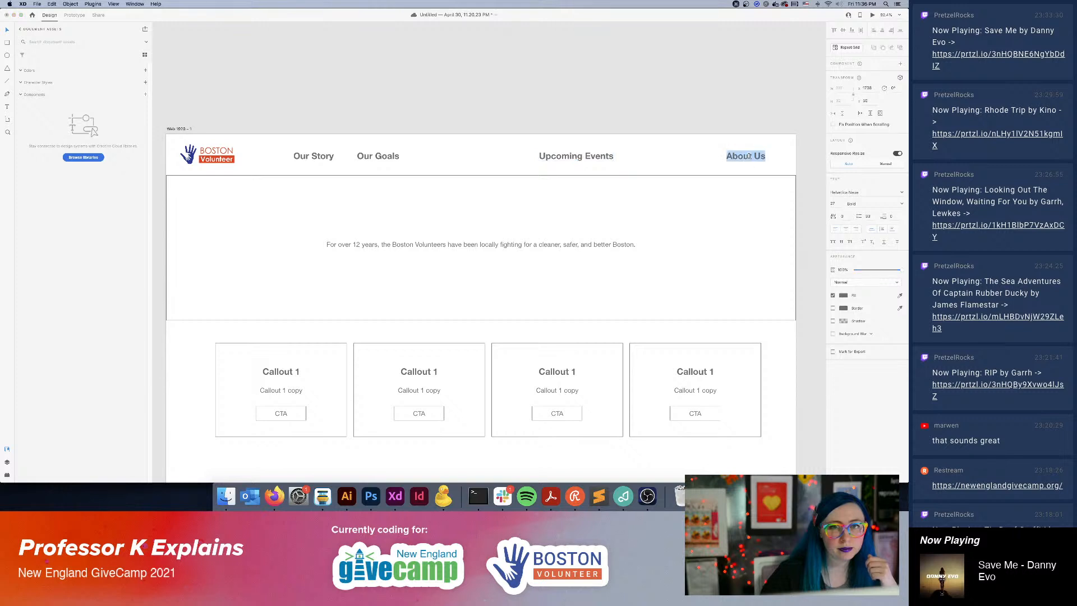
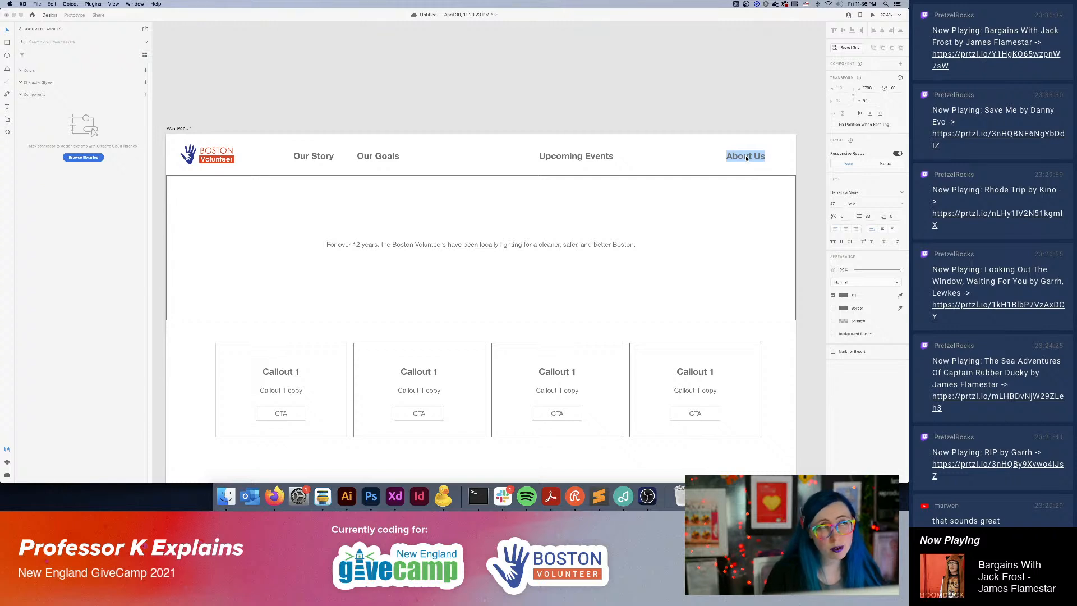
# Copy the header's "About Us" label onto the empty pasteboard beyond the artboard's right edge and change its text to "Join as an organizer".
pyautogui.press('Escape')
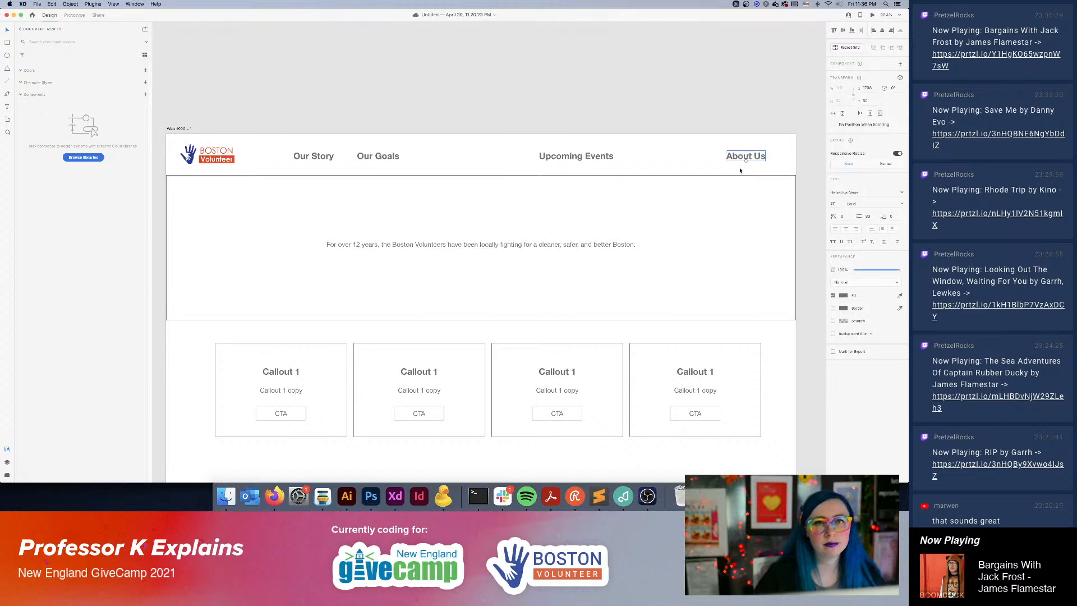
pyautogui.hscroll(10, 801, 215)
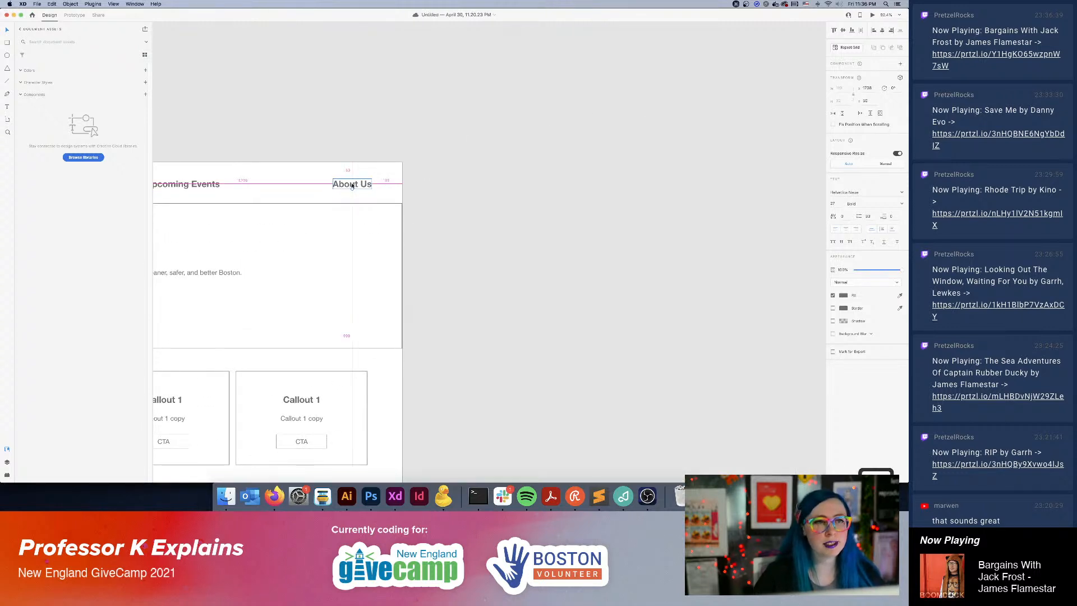
pyautogui.moveTo(352, 185); pyautogui.dragTo(606, 115)
pyautogui.doubleClick(607, 115)
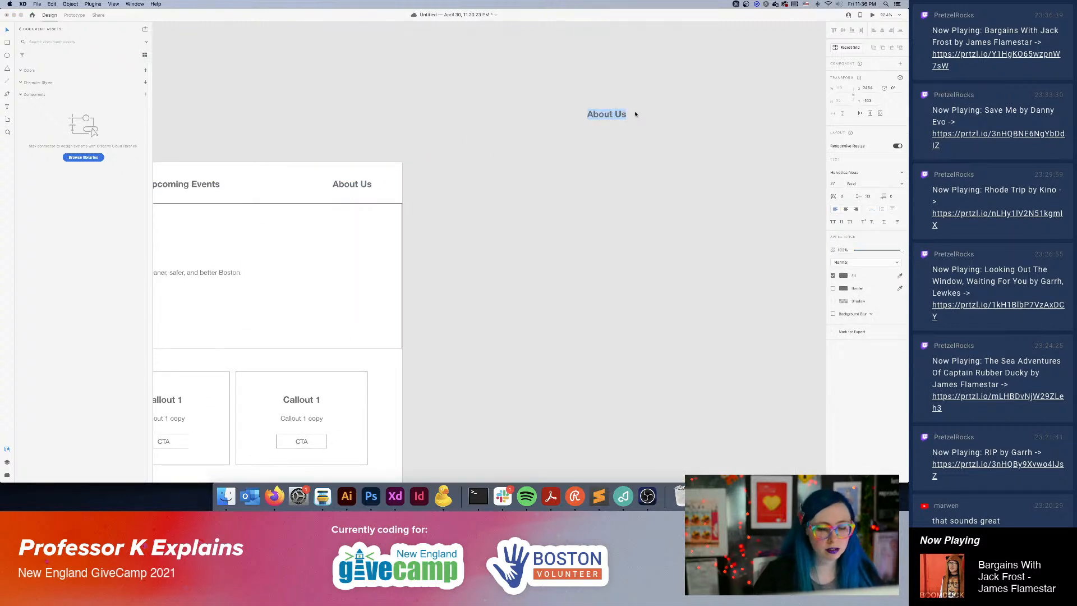
pyautogui.write('Join as an o')
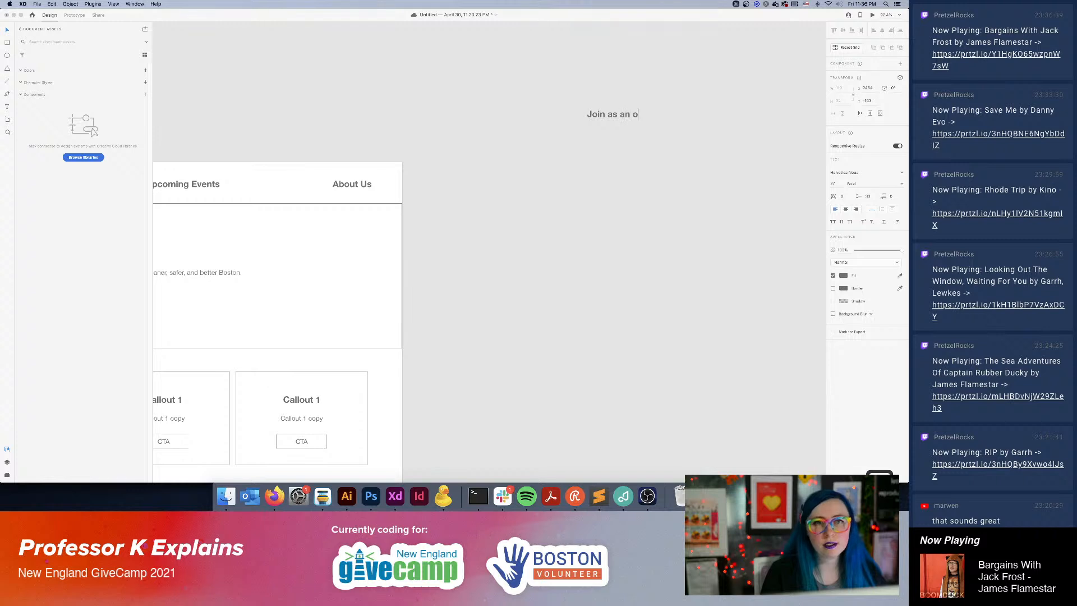
pyautogui.write('rganizer')
pyautogui.click(651, 195)
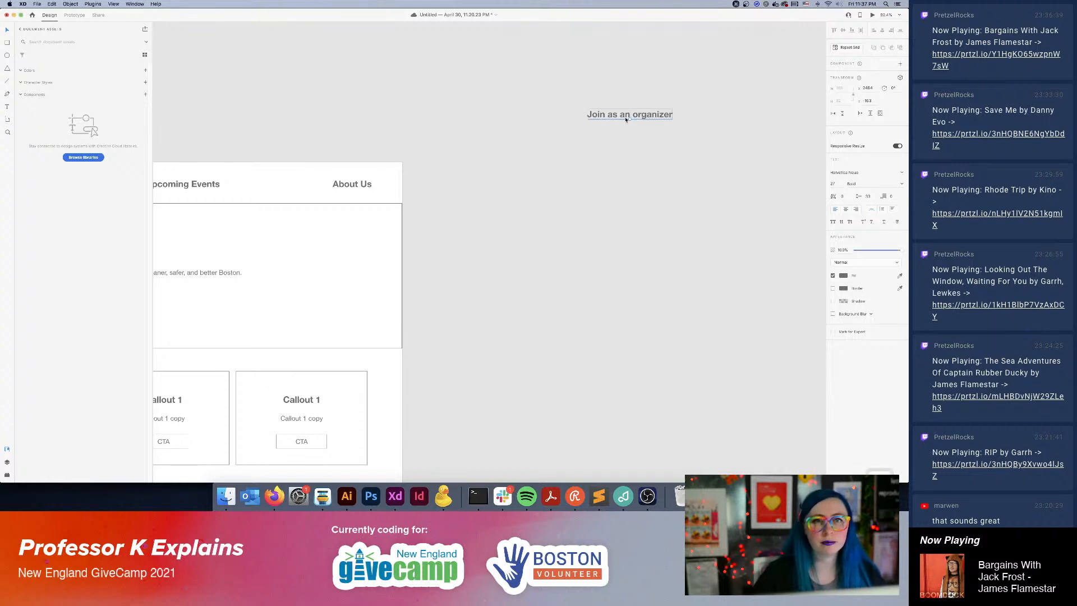
# Duplicate the "Join as an organizer" label directly below itself and change the copy's text to "Join as a volunteer".
pyautogui.moveTo(624, 119); pyautogui.dragTo(621, 141)
pyautogui.doubleClick(608, 138)
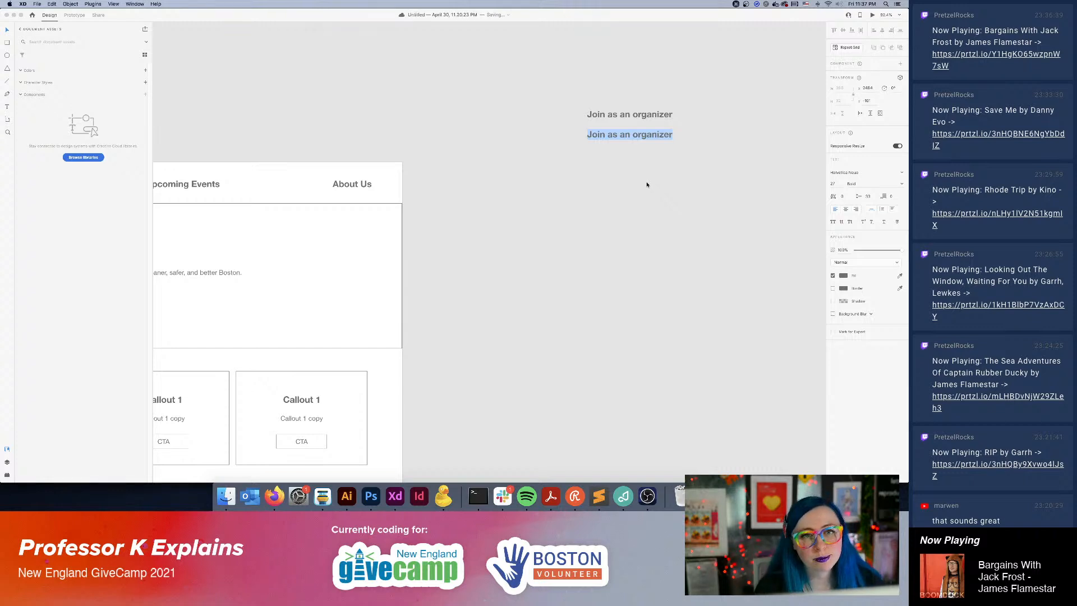
pyautogui.write('Vo')
pyautogui.press('BackSpace')
pyautogui.press('BackSpace')
pyautogui.write('o')
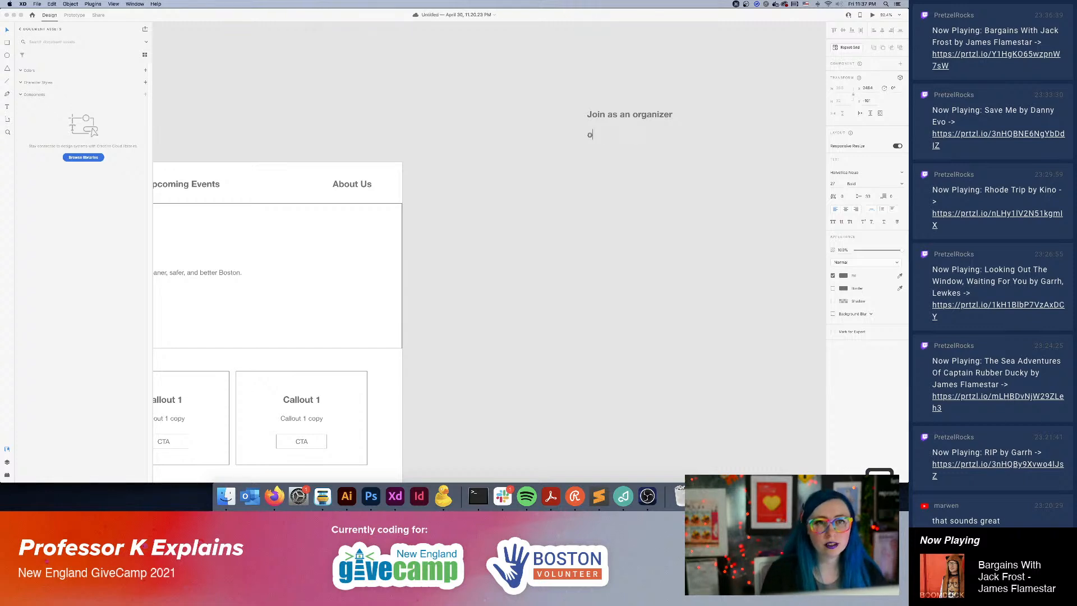
pyautogui.press('BackSpace')
pyautogui.write('Join as a ')
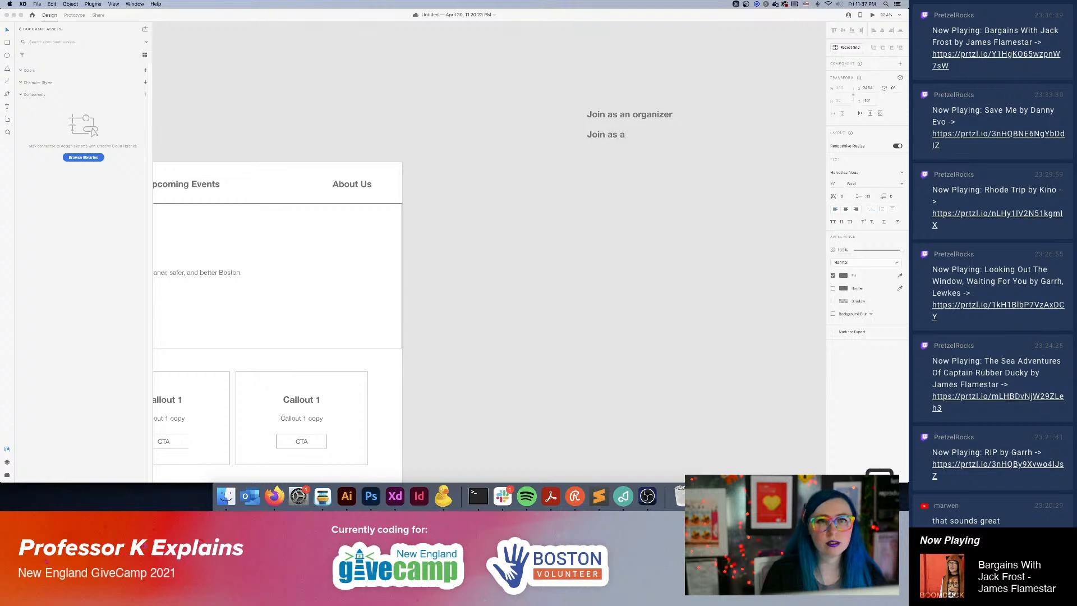
pyautogui.write('volunt')
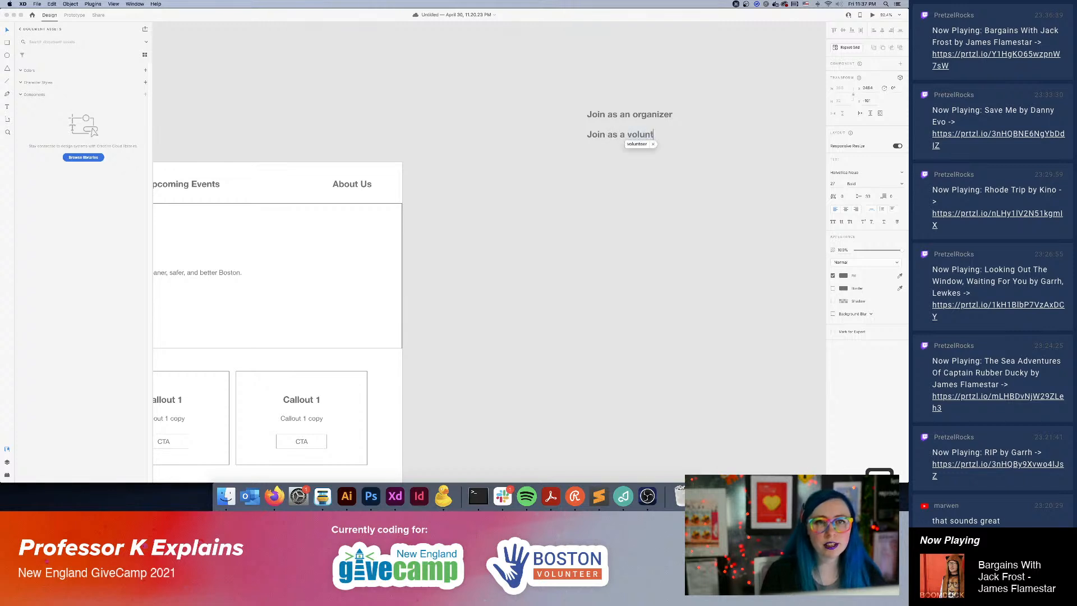
pyautogui.write('eer')
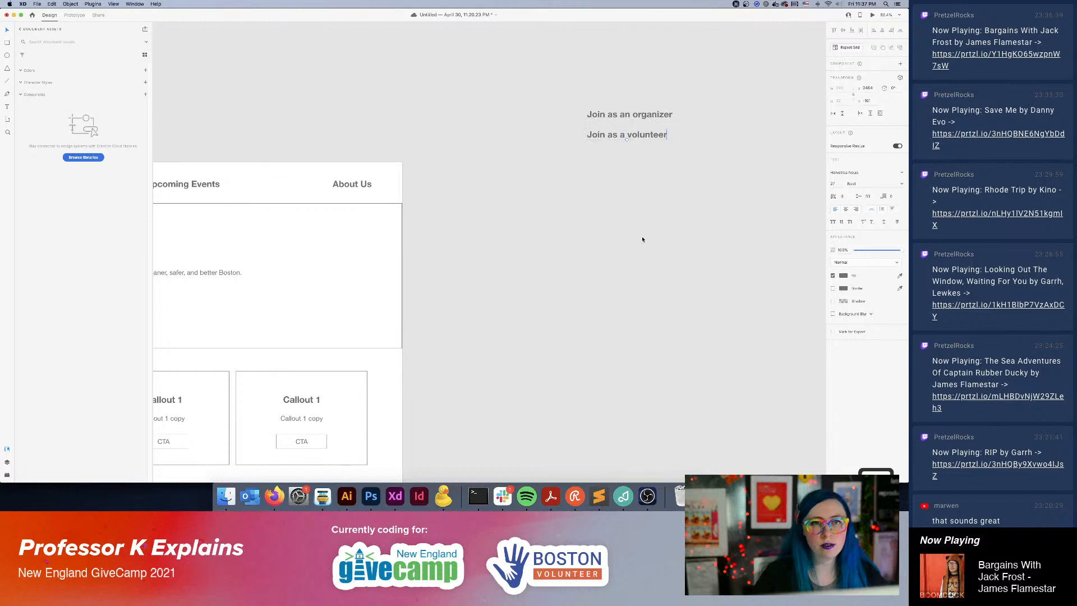
pyautogui.click(645, 256)
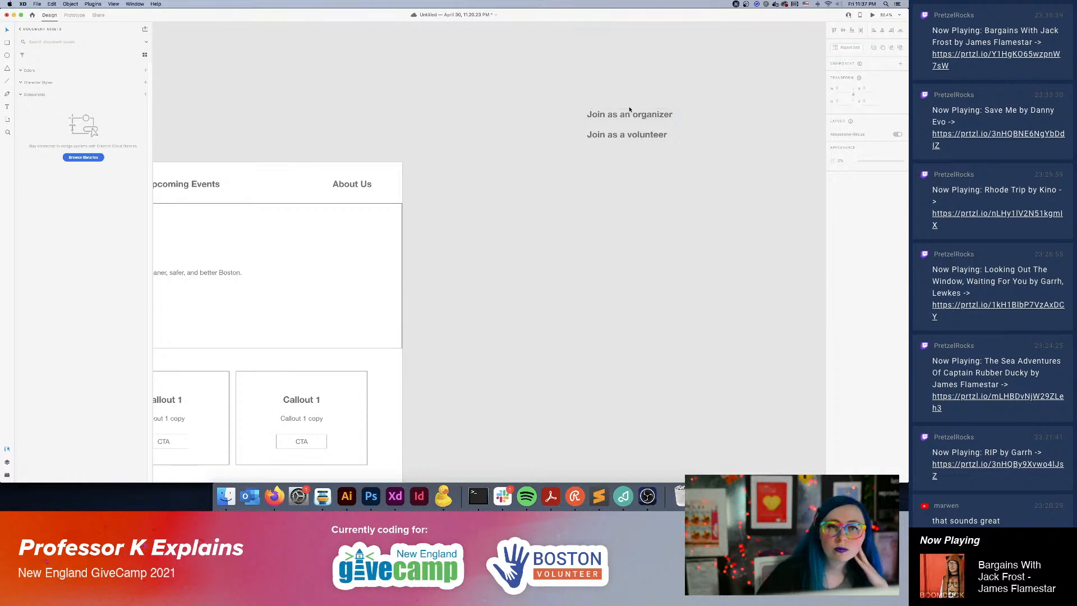
# Move both "Join as" labels next to the artboard's upper right corner and delete the "About Us" label from the header.
pyautogui.moveTo(629, 110); pyautogui.dragTo(443, 131)
pyautogui.click(514, 213)
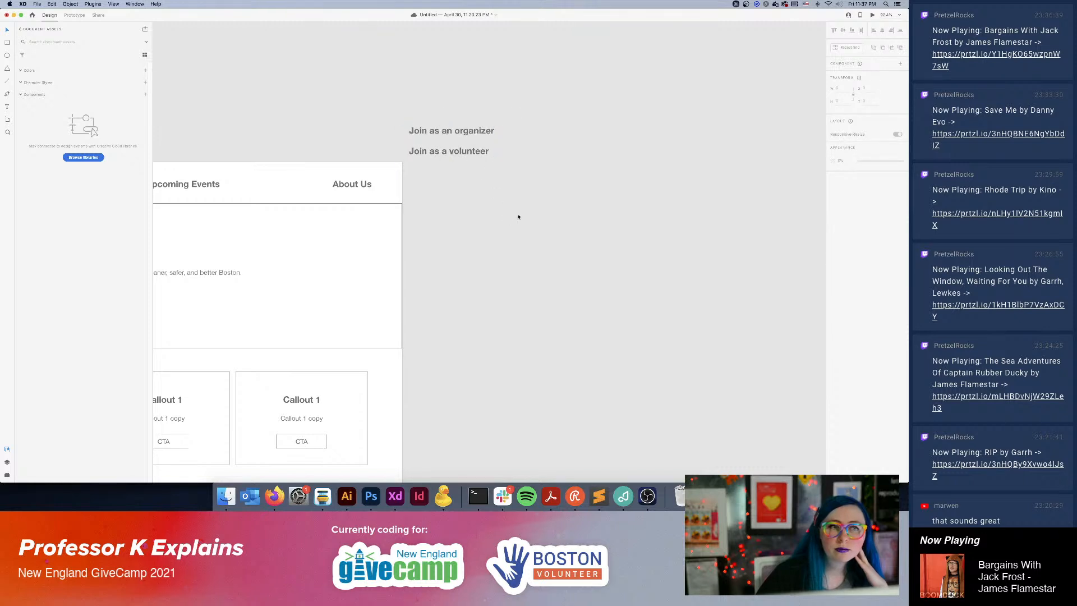
pyautogui.hscroll(-5, 464, 251)
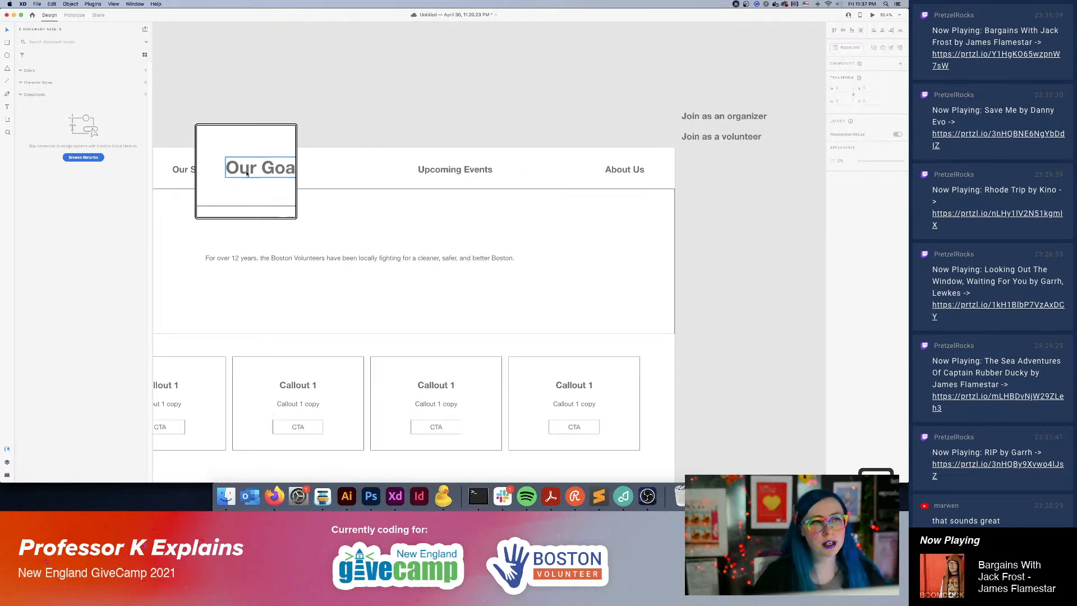
pyautogui.click(617, 169)
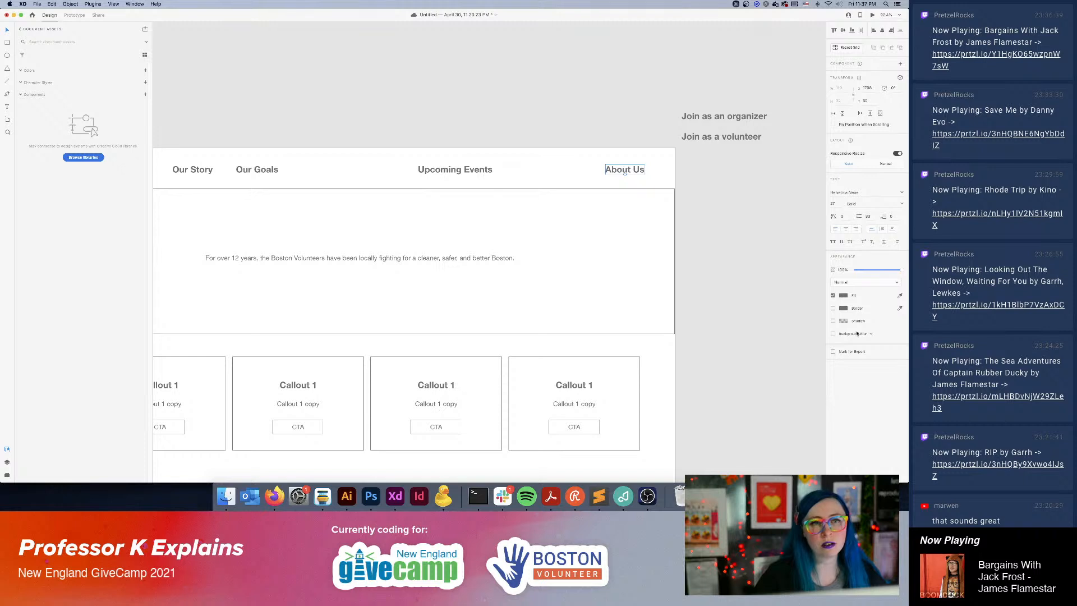
pyautogui.press('Delete')
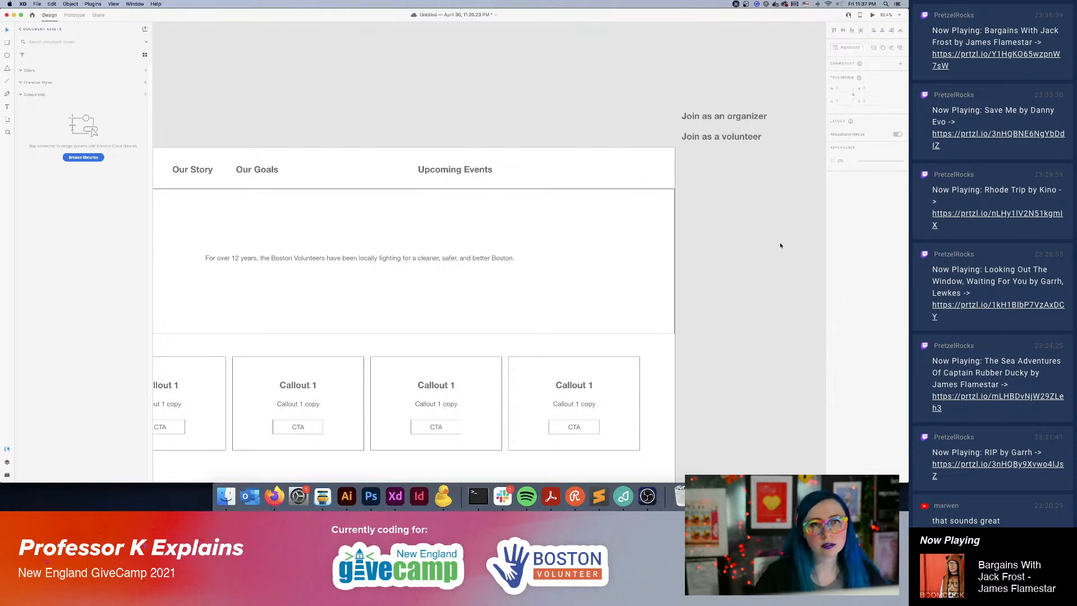
pyautogui.click(455, 169)
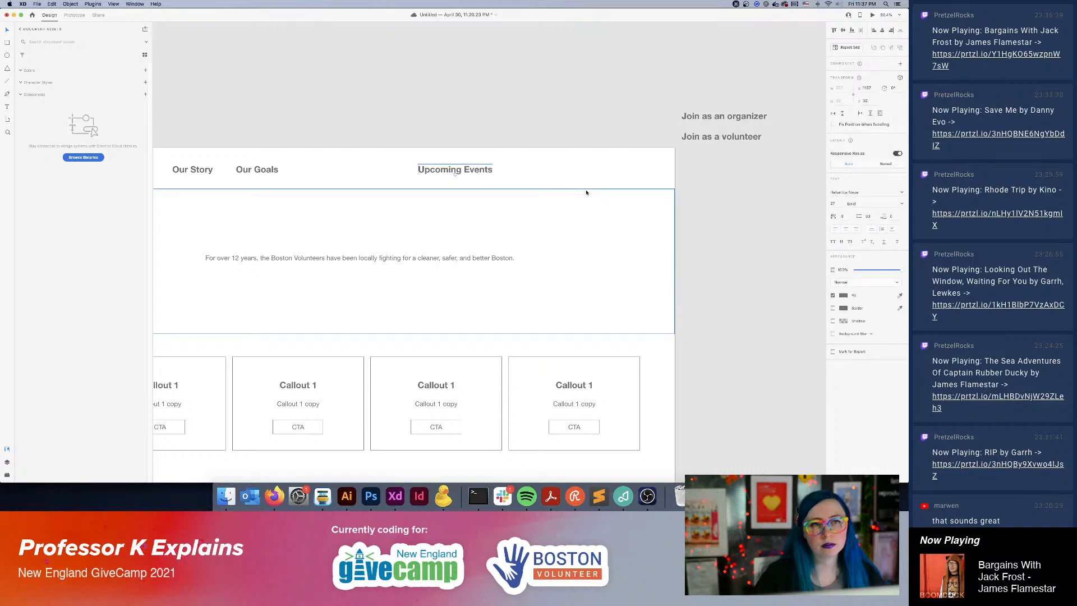
pyautogui.scroll(3, 710, 139)
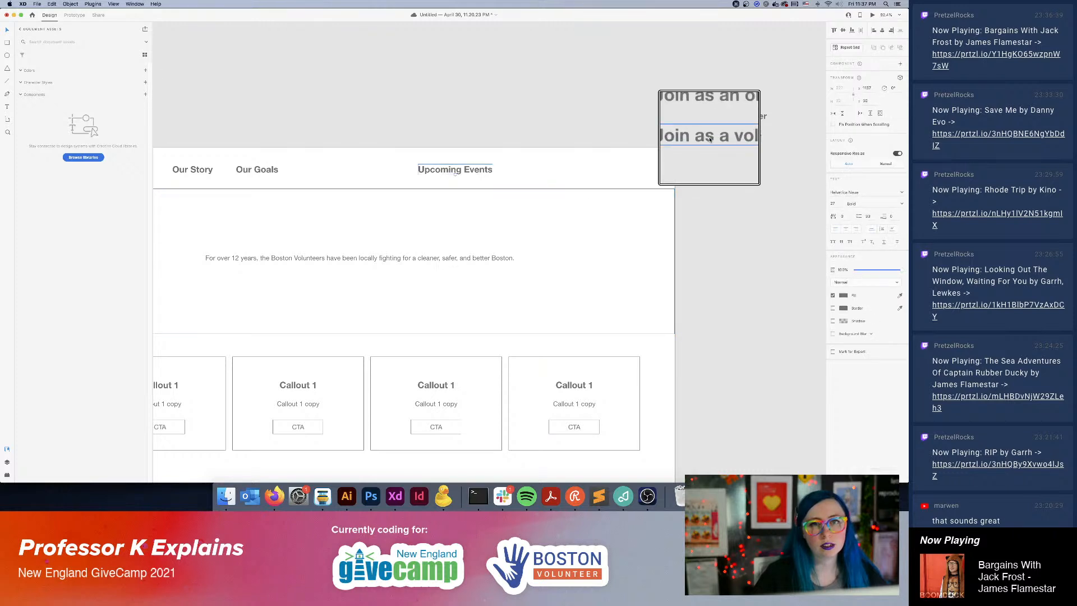
pyautogui.scroll(-3, 710, 139)
# Switch to Firefox, open the Boston Volunteer site's Join the Team and Events pages in new tabs, and view the Events page.
pyautogui.click(275, 496)
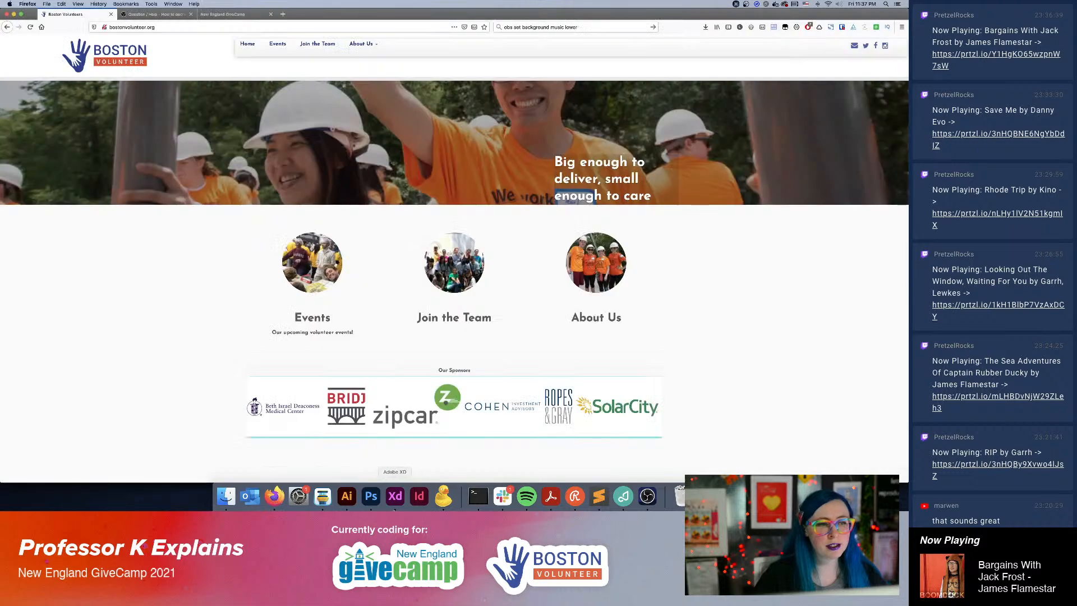
pyautogui.middleClick(318, 43)
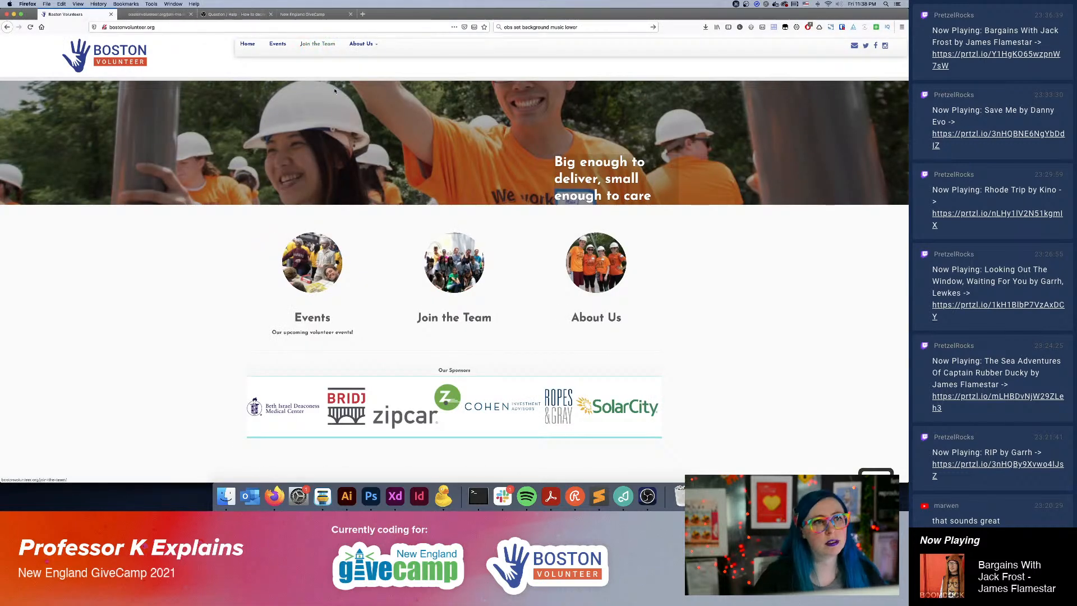
pyautogui.middleClick(274, 46)
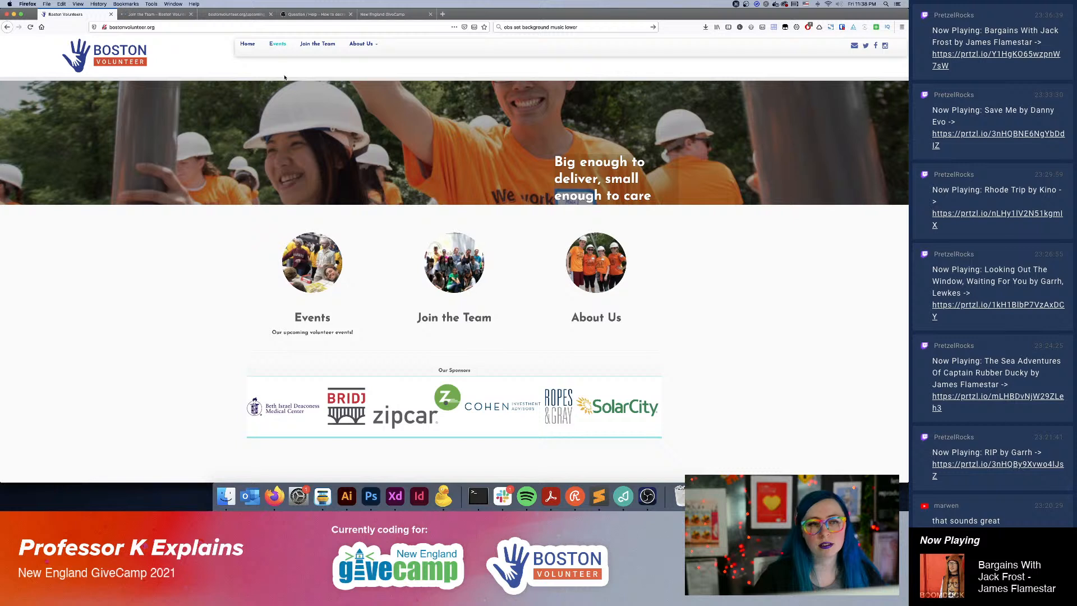
pyautogui.click(210, 15)
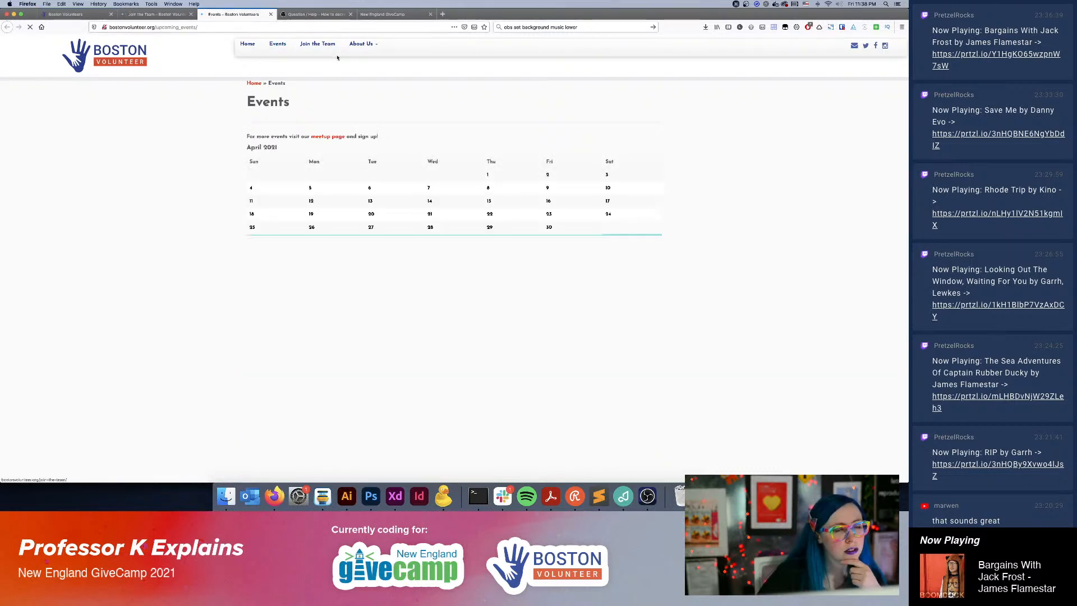
# Open the Events page's "meetup page" link in a new tab and switch to that tab.
pyautogui.rightClick(327, 136)
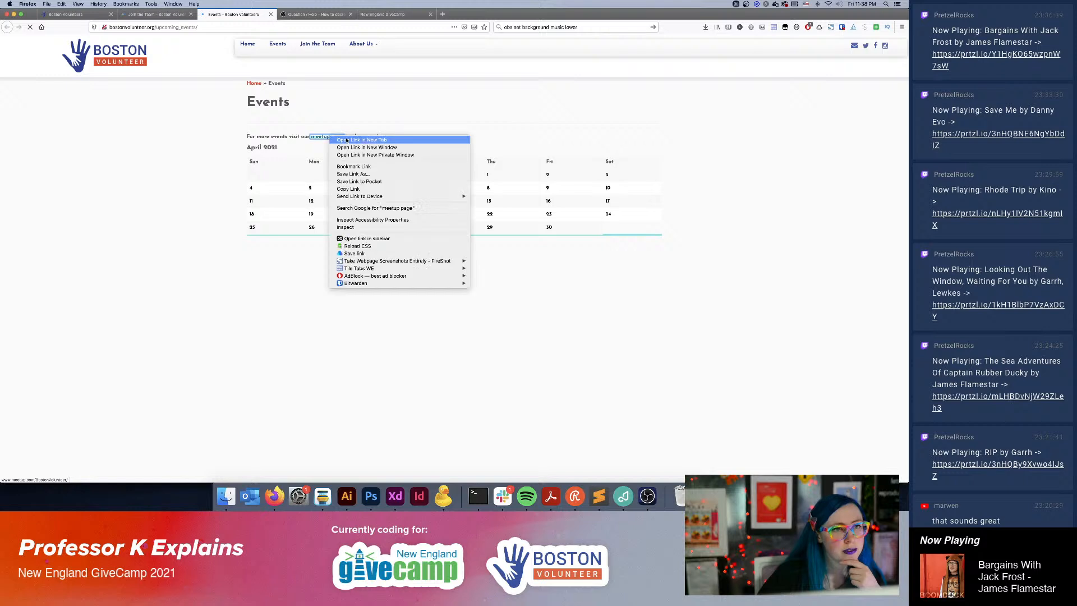
pyautogui.click(359, 140)
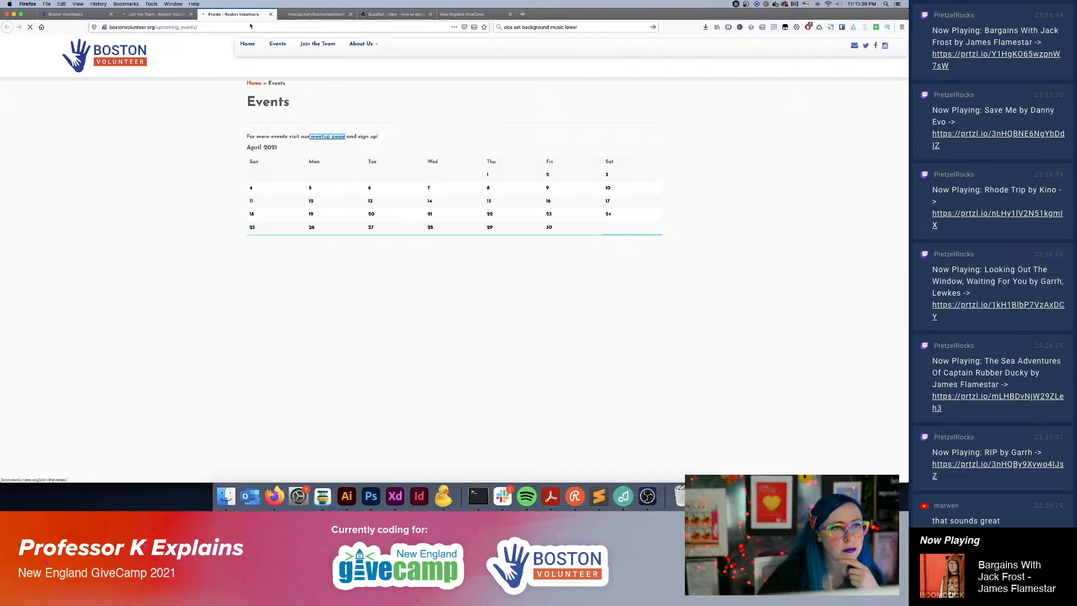
pyautogui.click(307, 15)
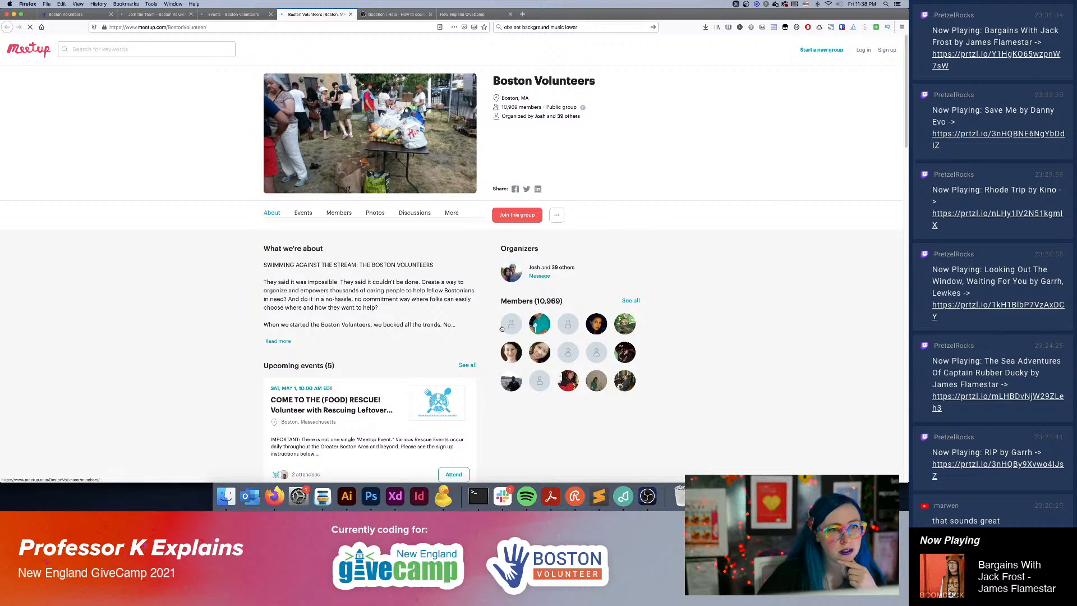
# Expand the Boston Volunteers group's "What we're about" description on Meetup and read through it down to the upcoming events.
pyautogui.scroll(-1, 343, 333)
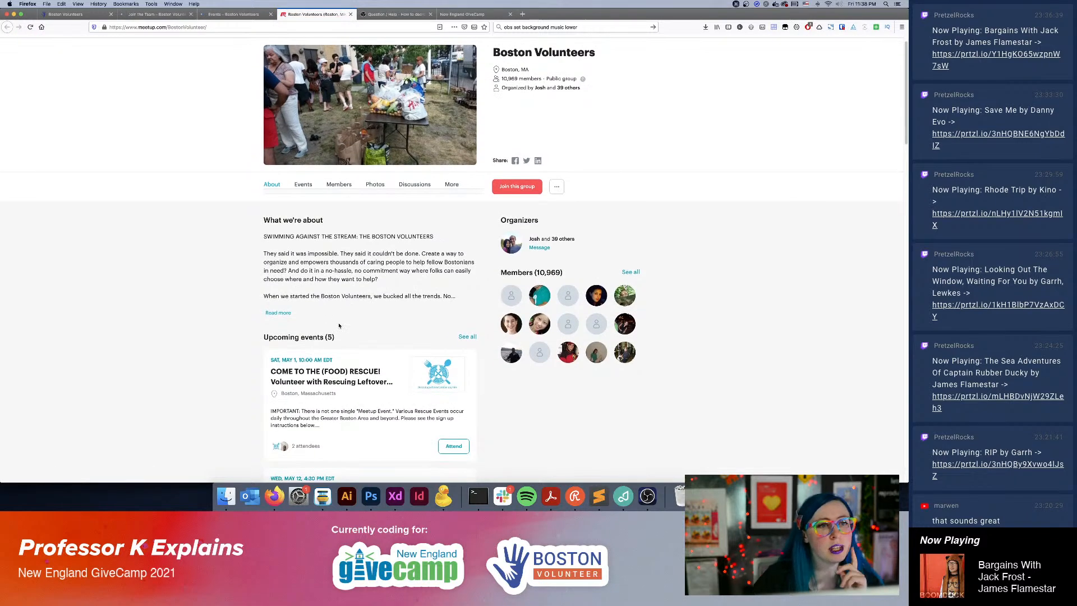
pyautogui.scroll(-1, 404, 275)
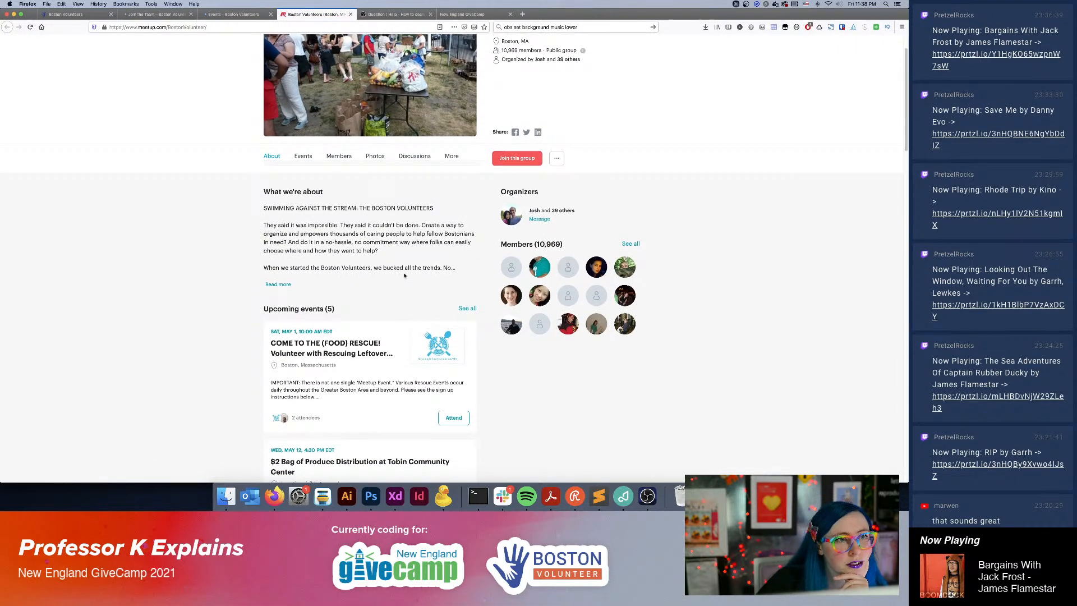
pyautogui.click(277, 284)
pyautogui.scroll(-3, 326, 354)
pyautogui.scroll(-3, 326, 355)
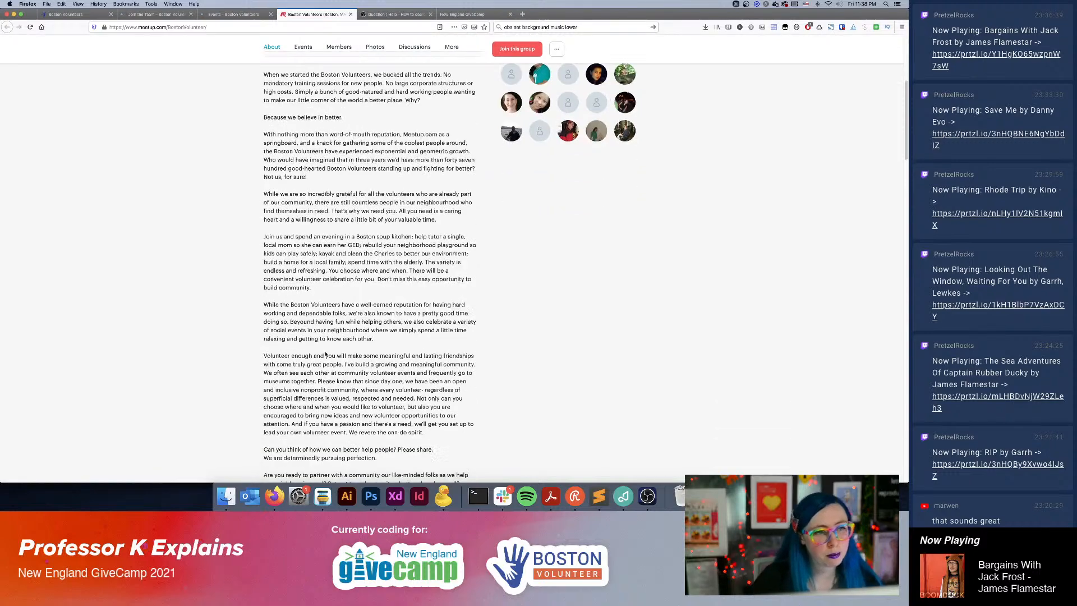
pyautogui.scroll(-6, 326, 353)
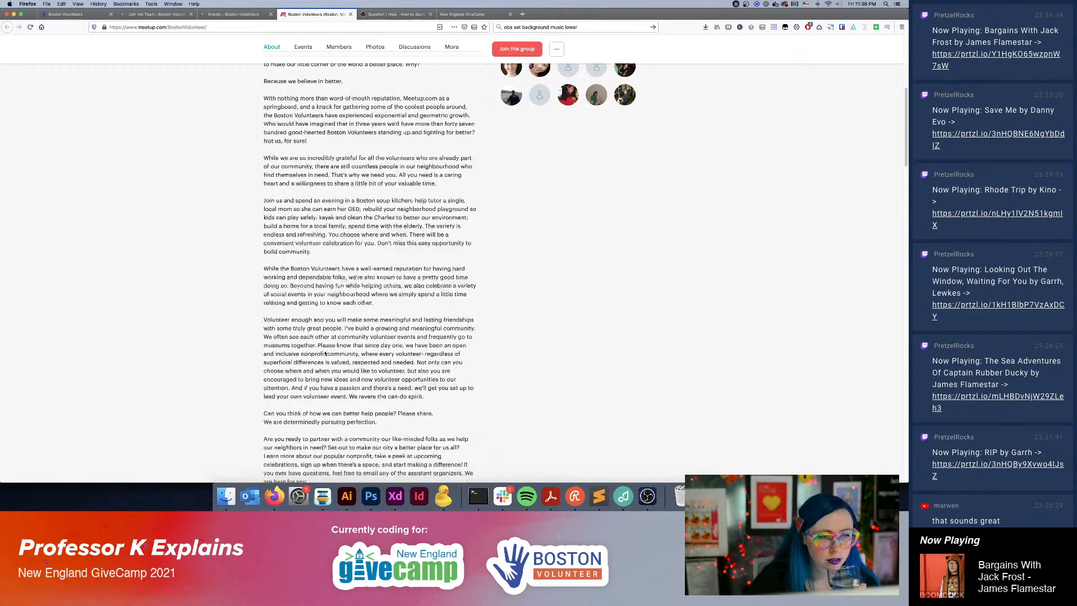
pyautogui.scroll(-2, 323, 353)
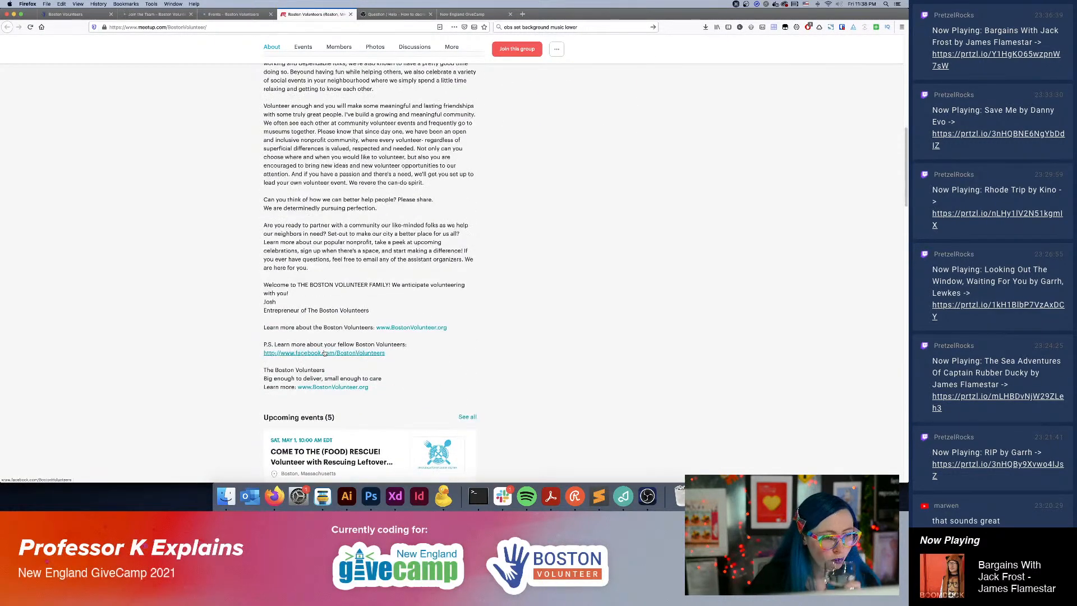
pyautogui.scroll(-3, 328, 331)
pyautogui.scroll(-3, 336, 314)
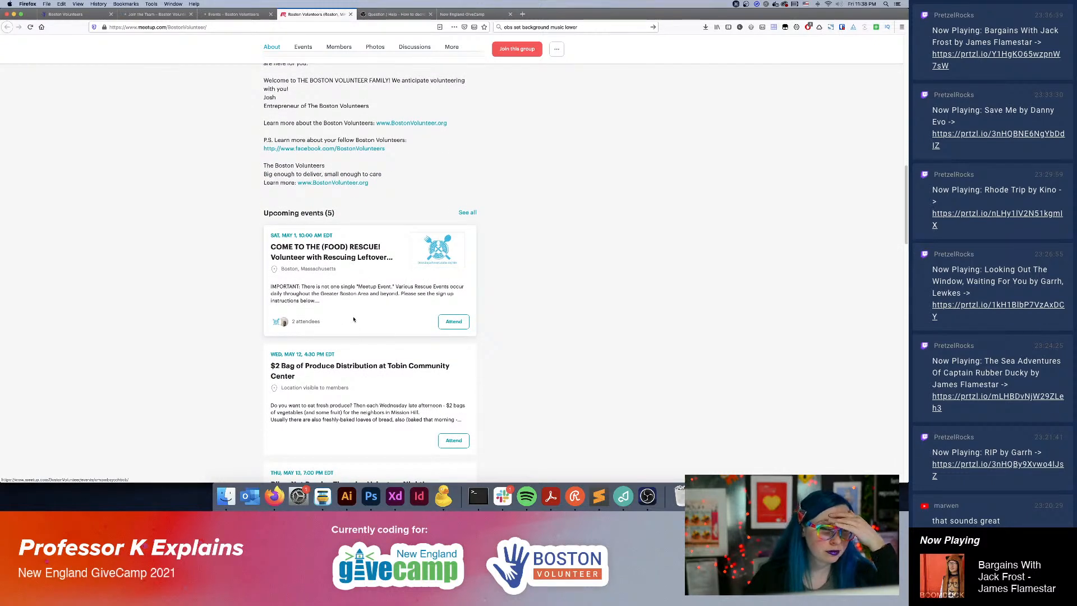
# Open the "COME TO THE (FOOD) RESCUE!" event and look through its details, attendees and similar events.
pyautogui.click(301, 300)
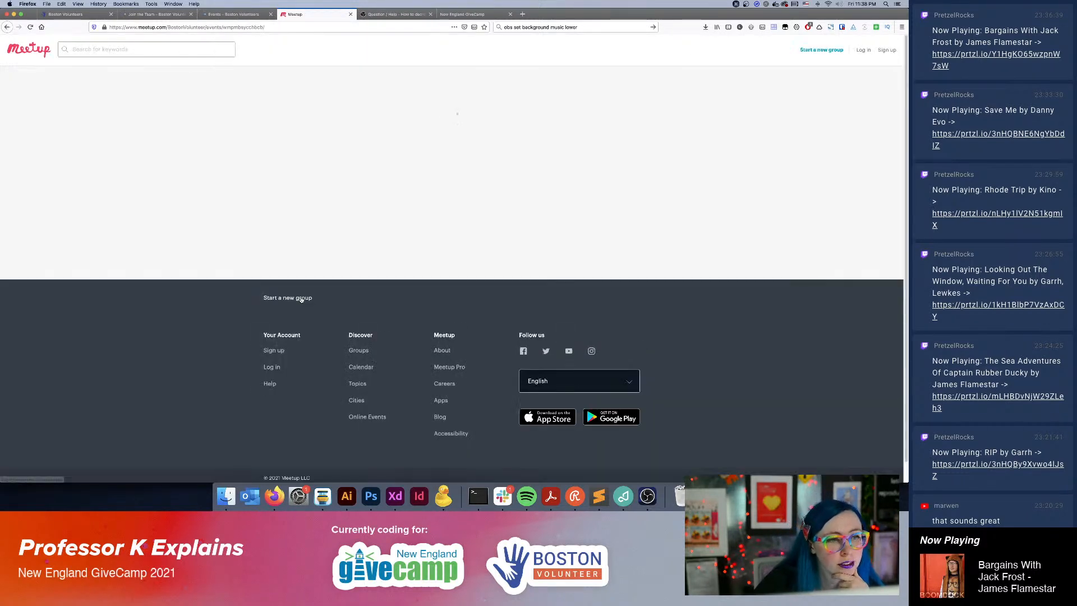
pyautogui.scroll(-3, 298, 375)
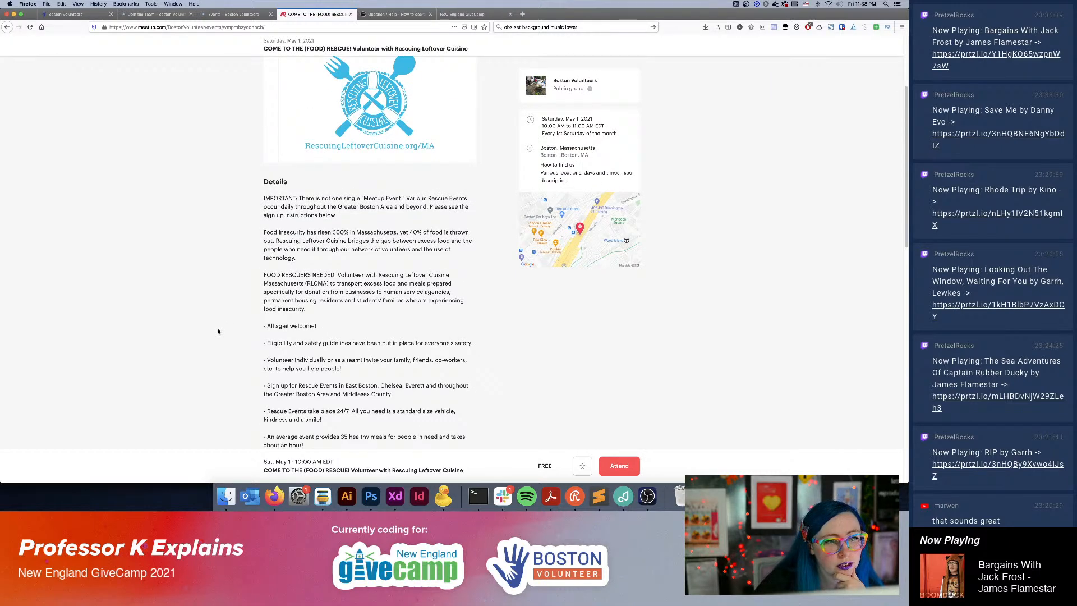
pyautogui.scroll(-2, 218, 331)
pyautogui.scroll(-3, 217, 330)
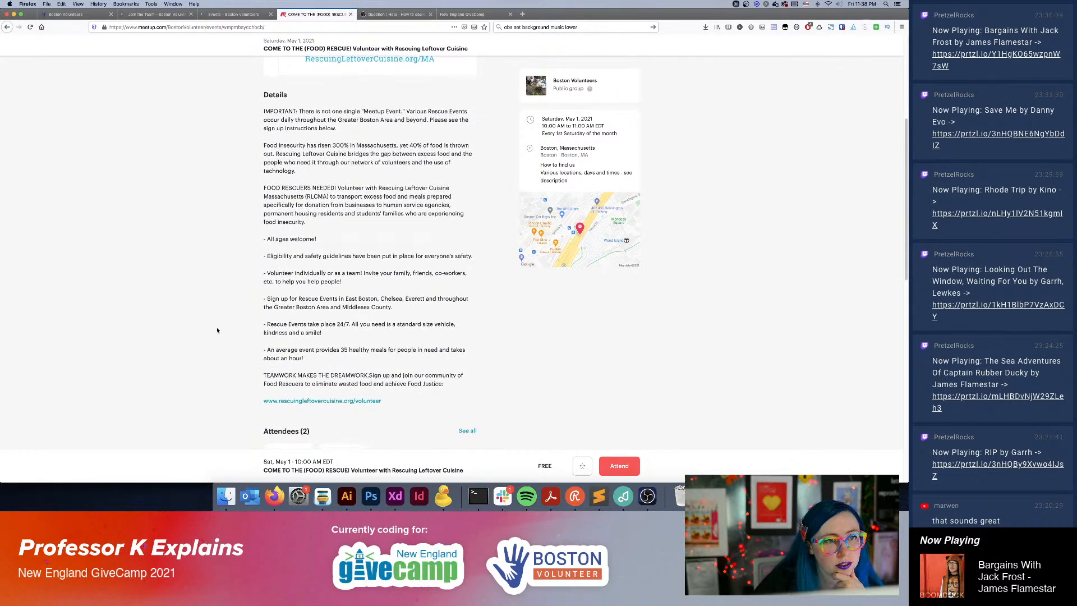
pyautogui.scroll(-5, 220, 331)
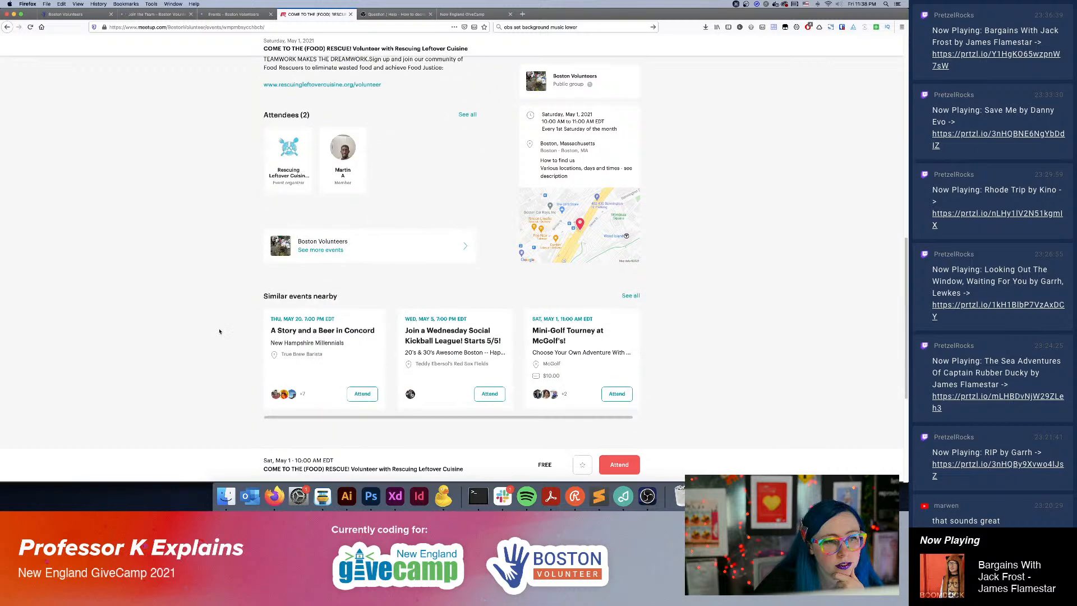
pyautogui.scroll(15, 219, 331)
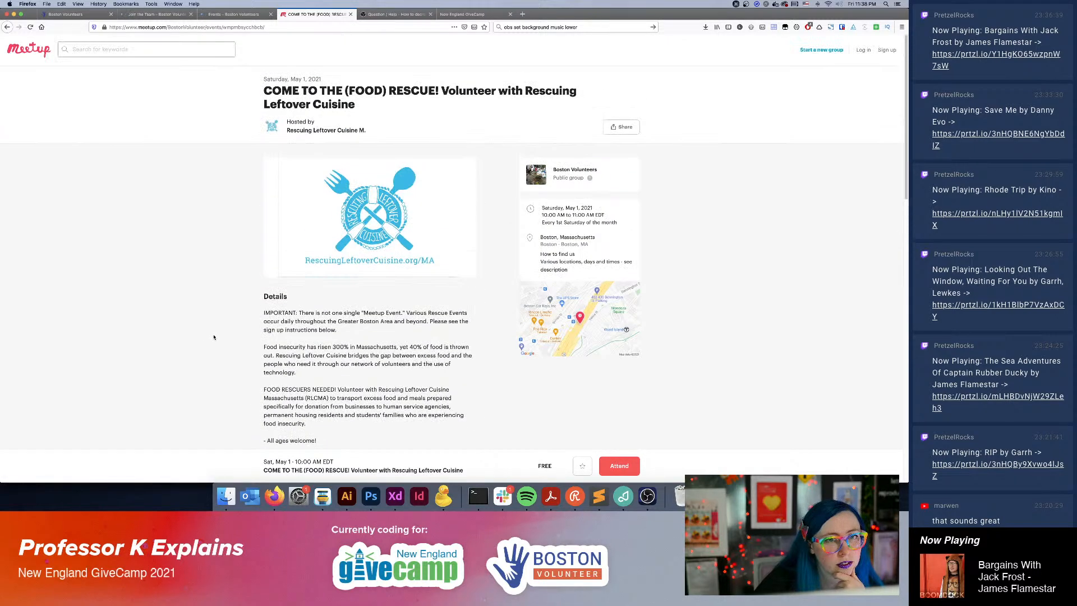
# Go back to the Boston Volunteers group page on Meetup and review the Boston Volunteer site's Events and Join the Team pages.
pyautogui.click(6, 27)
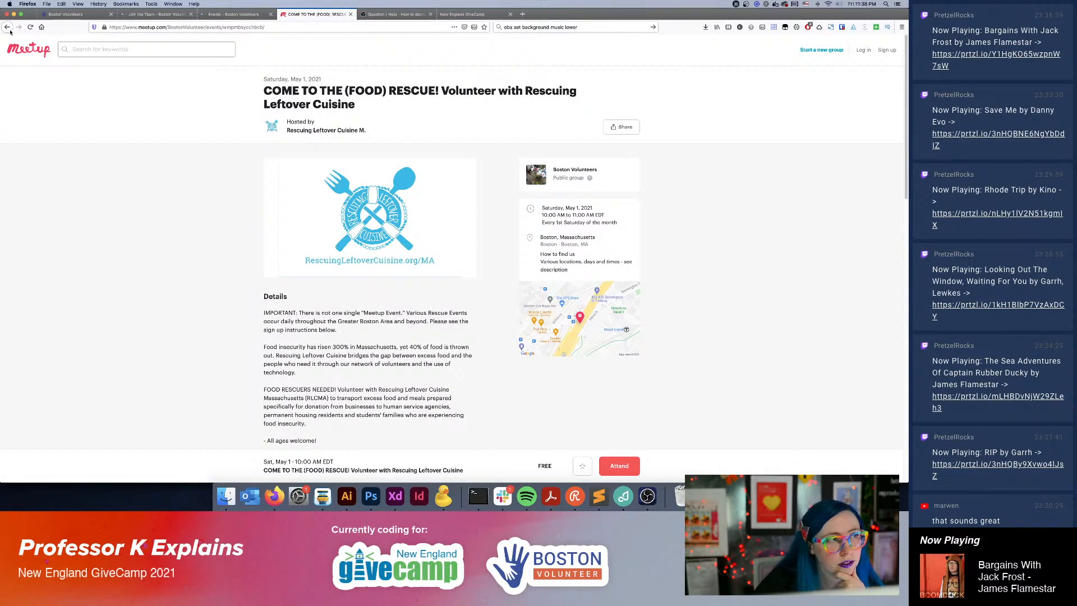
pyautogui.scroll(15, 219, 278)
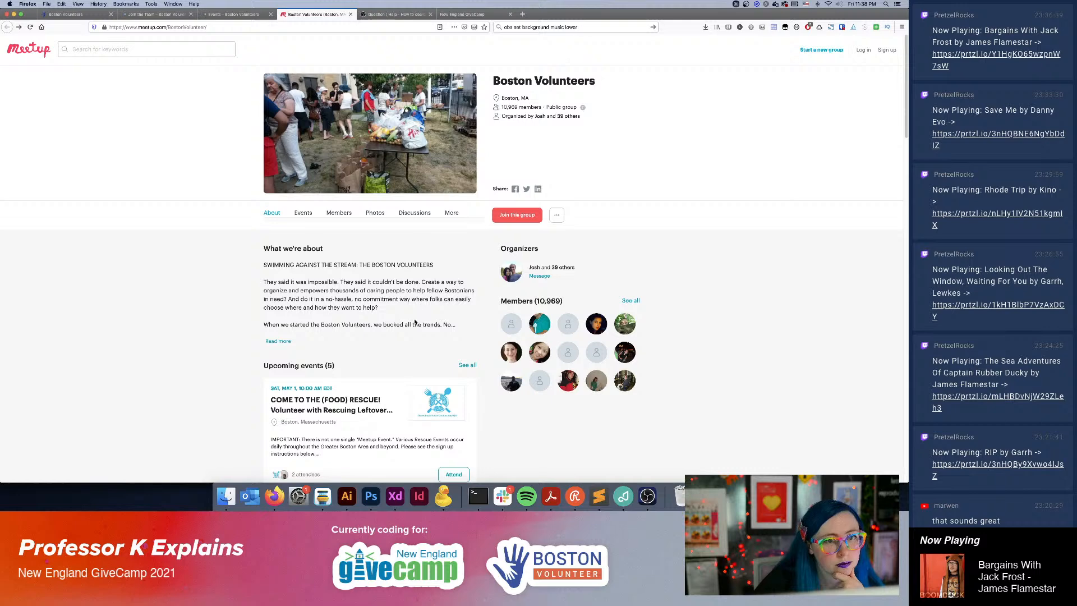
pyautogui.click(221, 15)
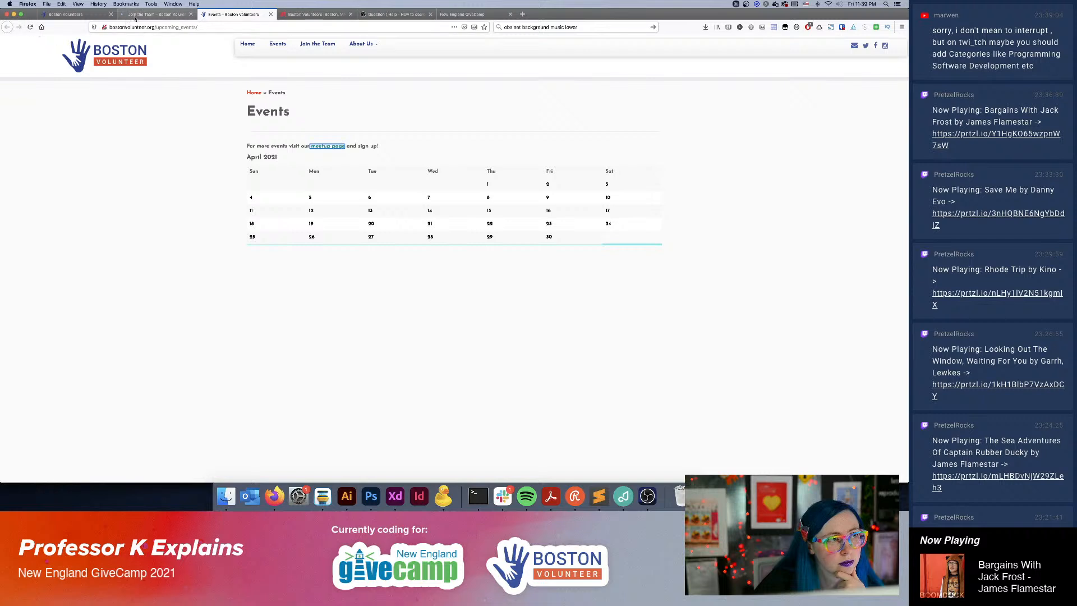
pyautogui.hotkey('ctrl', 'shift', 'Tab')
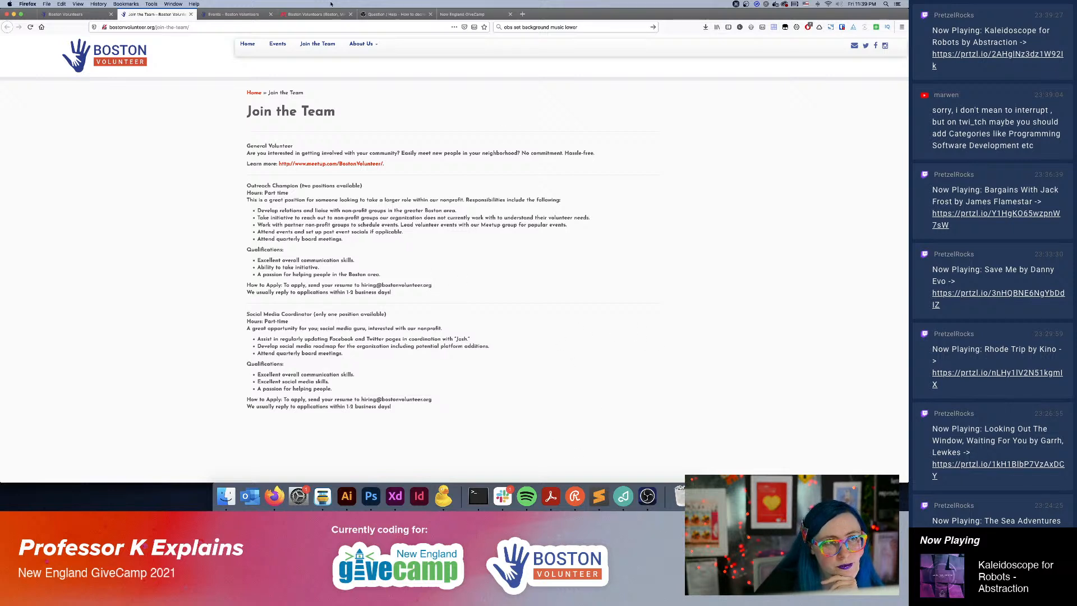
pyautogui.click(235, 14)
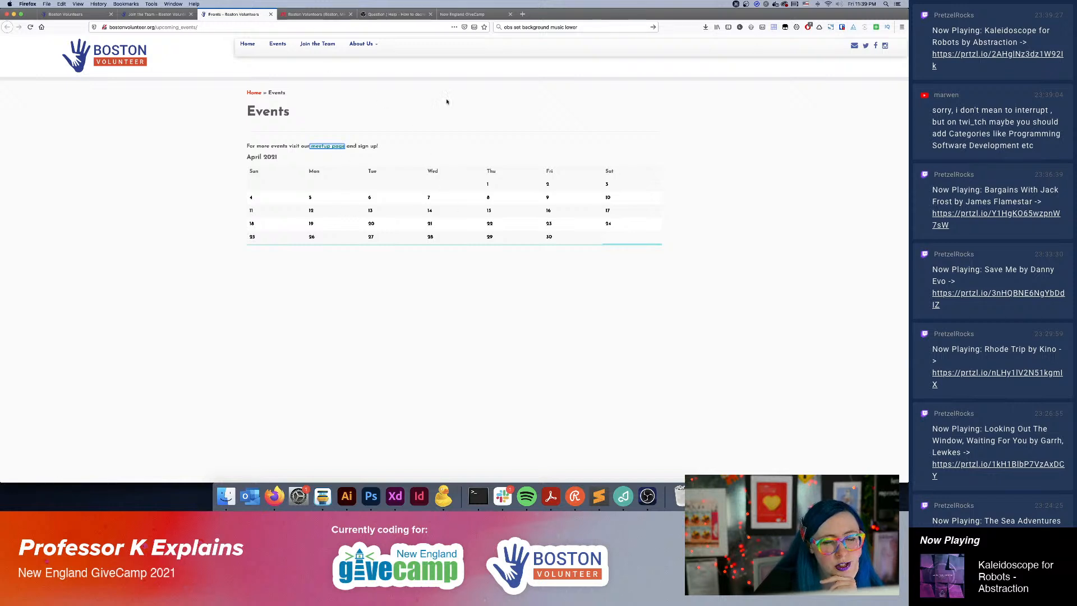
# Switch to the Boston Volunteers Meetup page and look through its list of upcoming events.
pyautogui.click(305, 15)
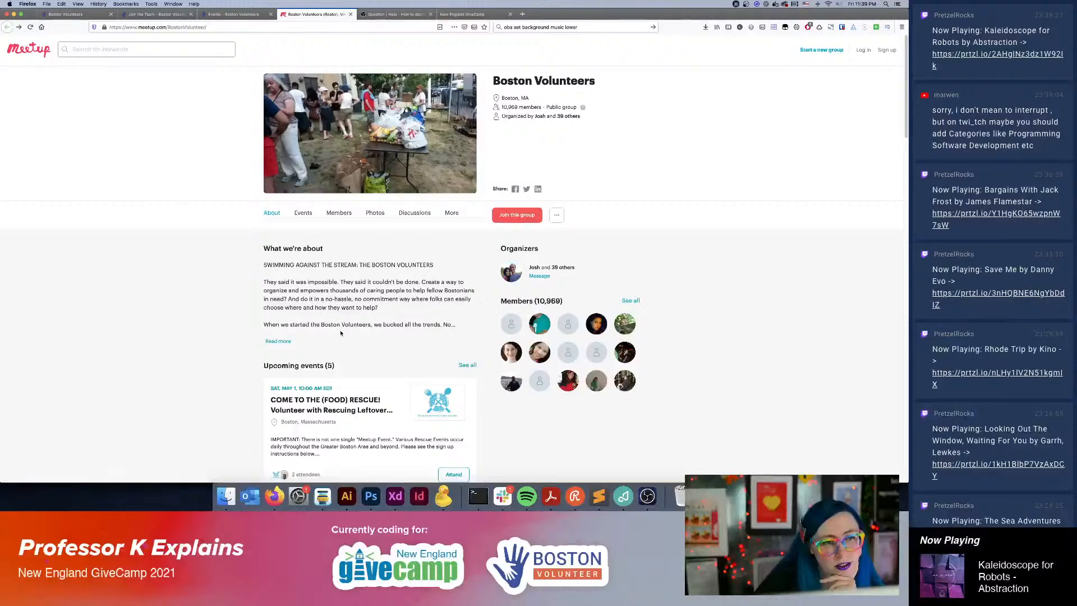
pyautogui.scroll(-8, 341, 333)
pyautogui.scroll(-1, 341, 333)
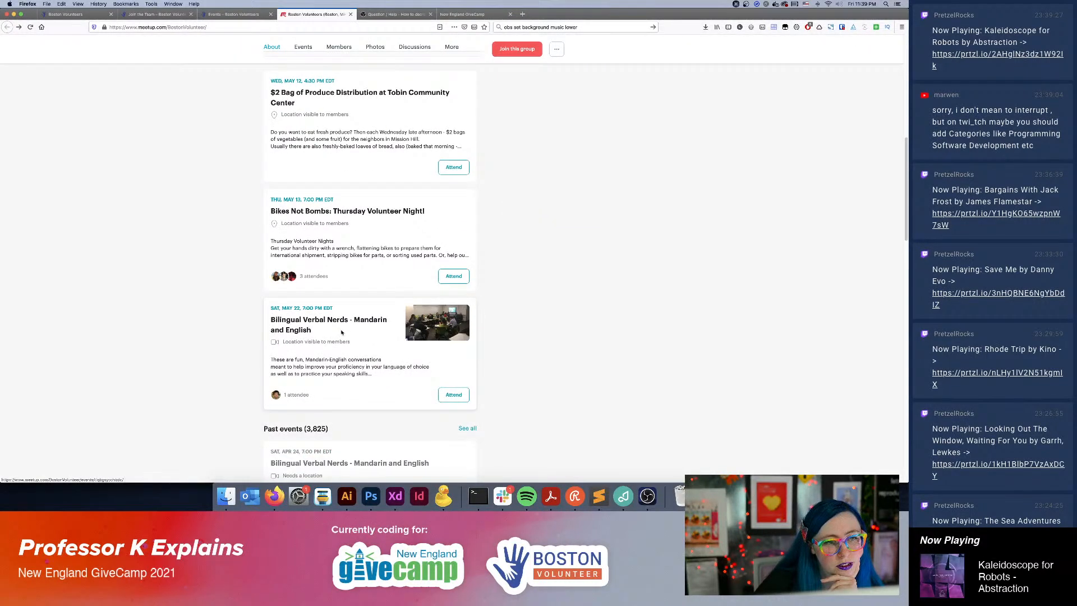
pyautogui.scroll(4, 341, 333)
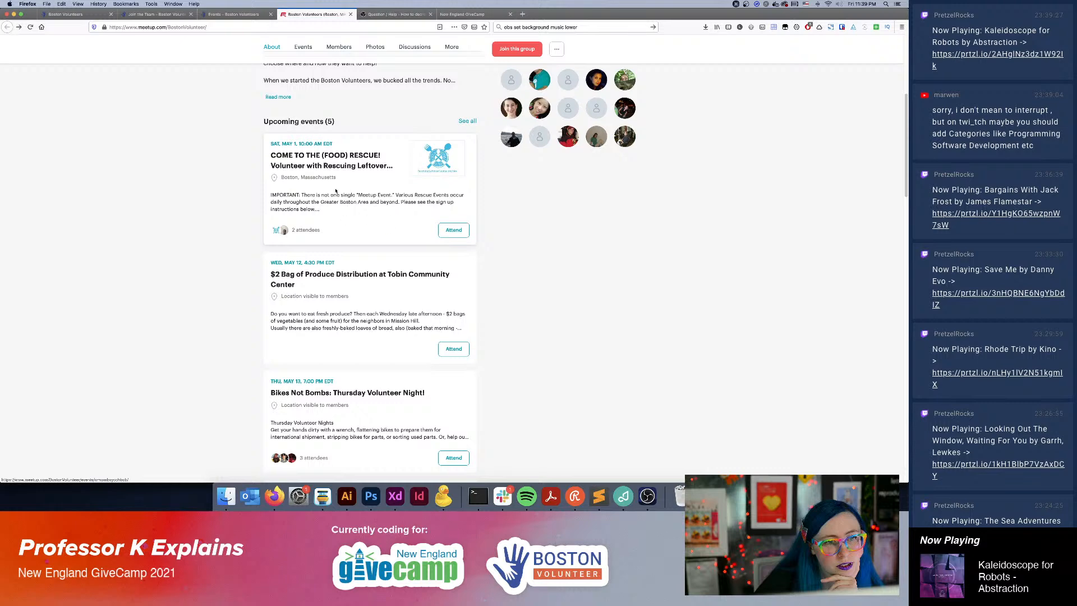
# Open the "$2 Bag of Produce Distribution at Tobin Community Center" event and read its details.
pyautogui.click(354, 269)
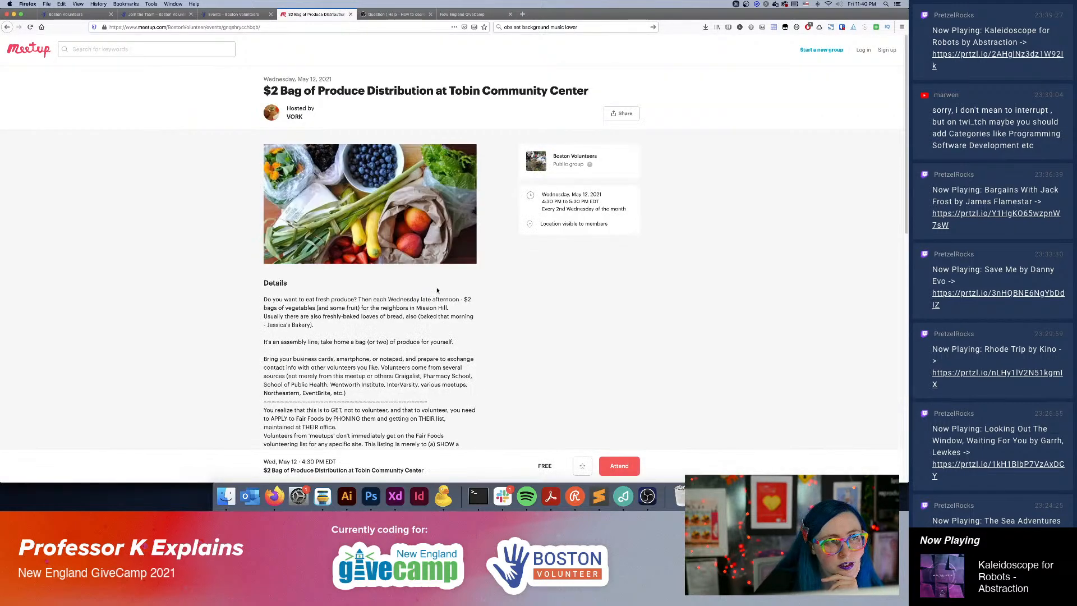
pyautogui.scroll(-2, 435, 315)
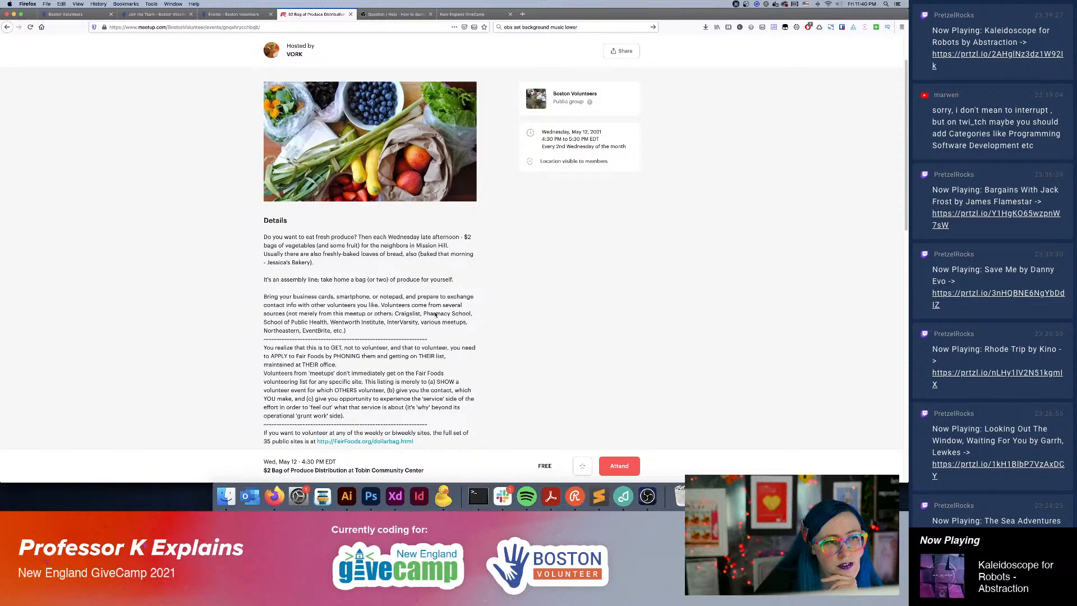
pyautogui.scroll(-1, 436, 315)
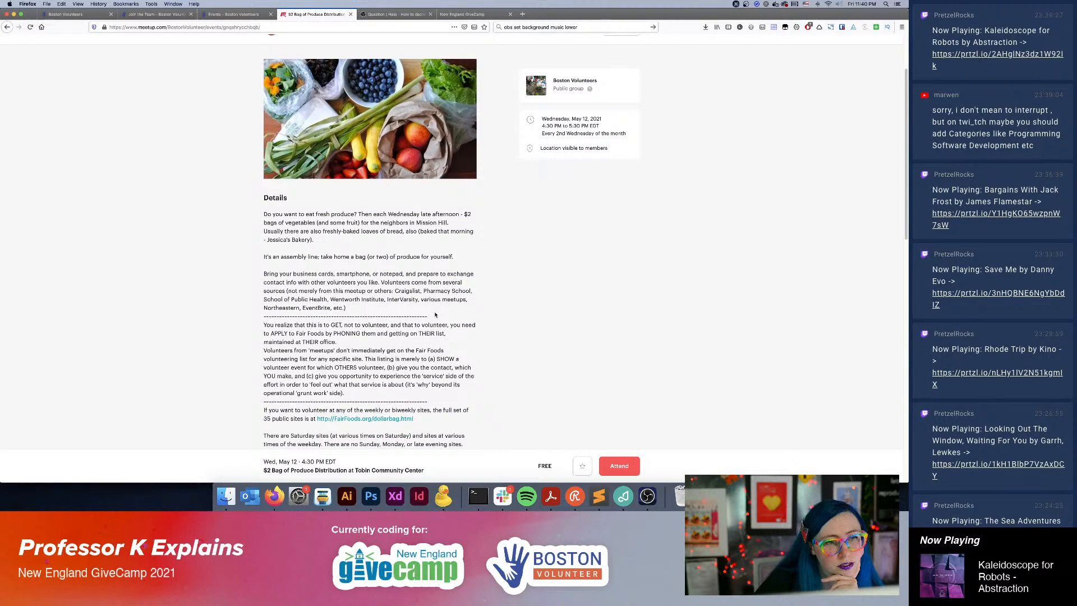
pyautogui.scroll(-1, 436, 315)
pyautogui.scroll(-3, 436, 314)
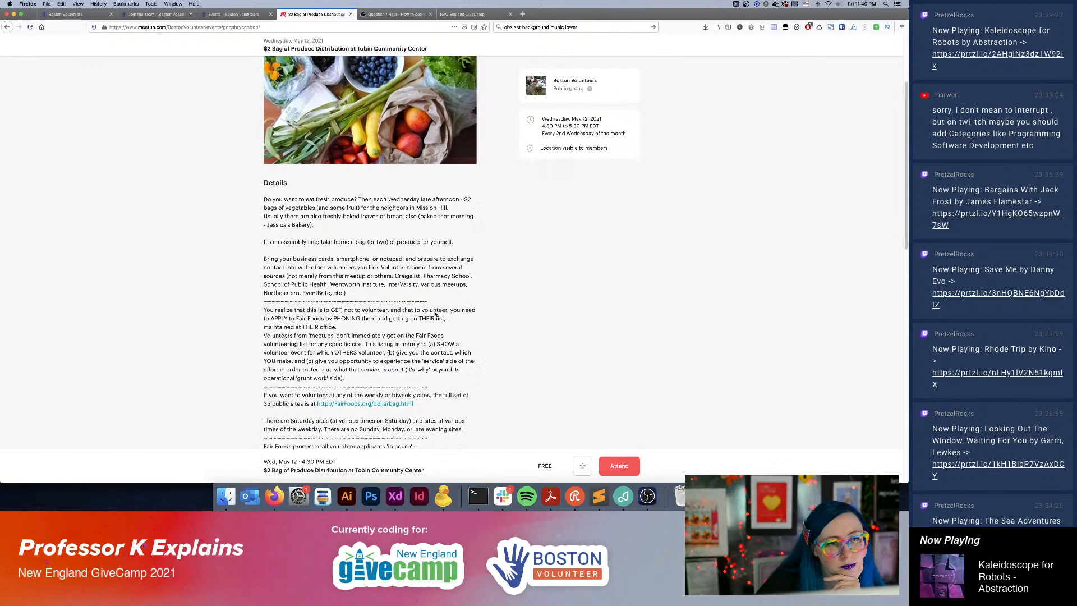
pyautogui.scroll(-2, 435, 314)
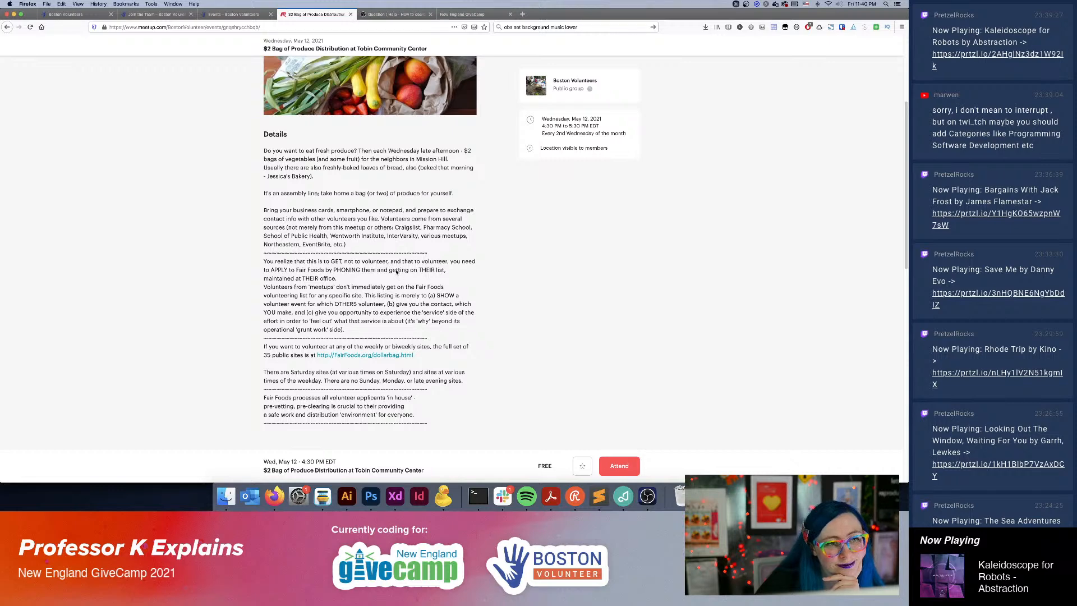
# Reread the produce distribution event's description, examining the volunteer application notes and the attendees section.
pyautogui.scroll(4, 412, 333)
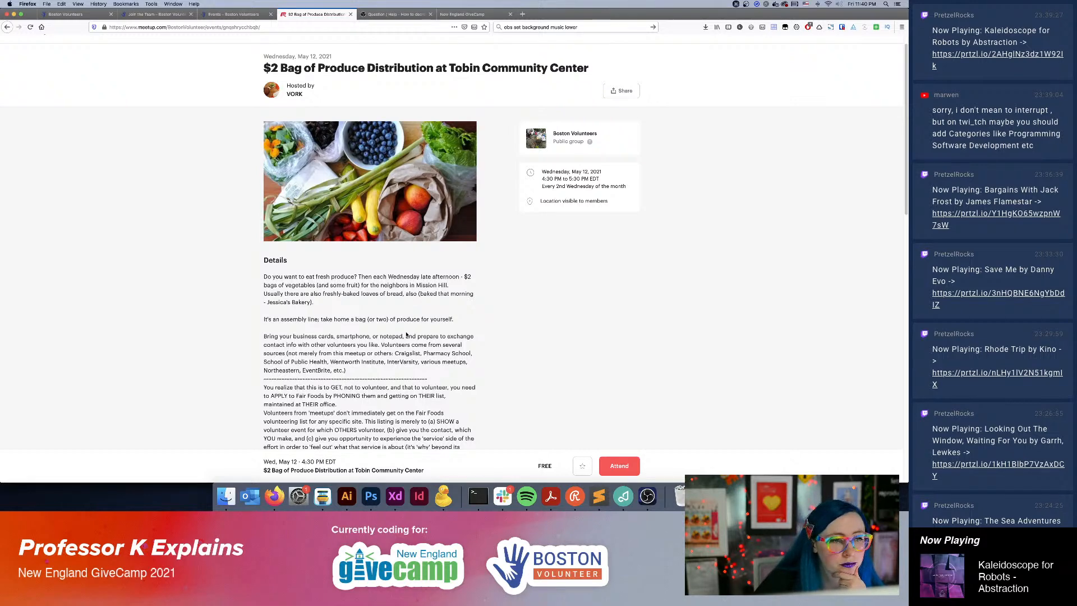
pyautogui.scroll(-3, 407, 334)
pyautogui.scroll(-1, 406, 333)
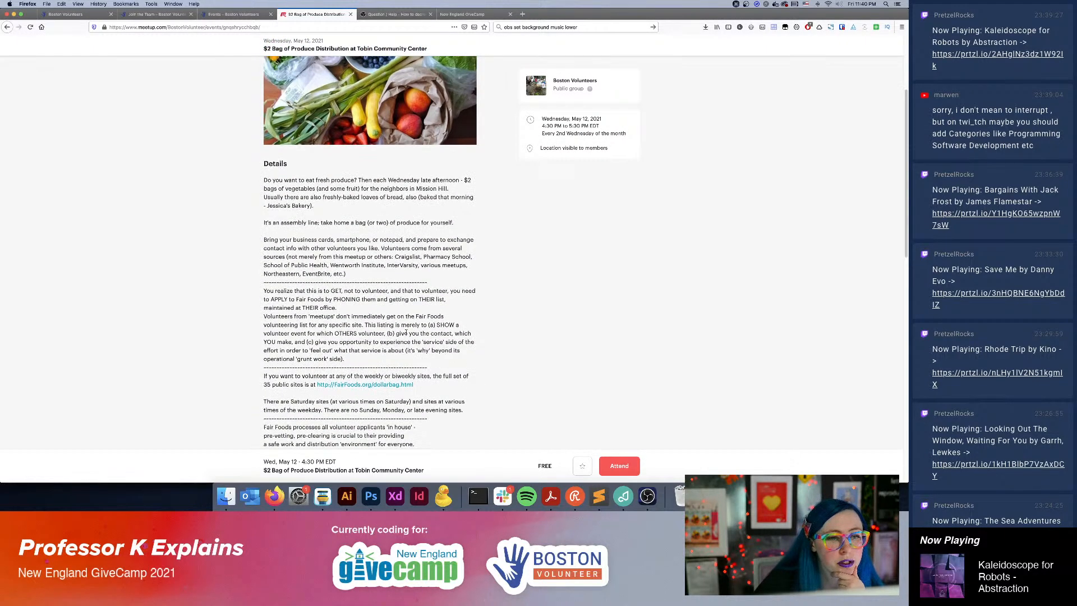
pyautogui.scroll(-3, 406, 333)
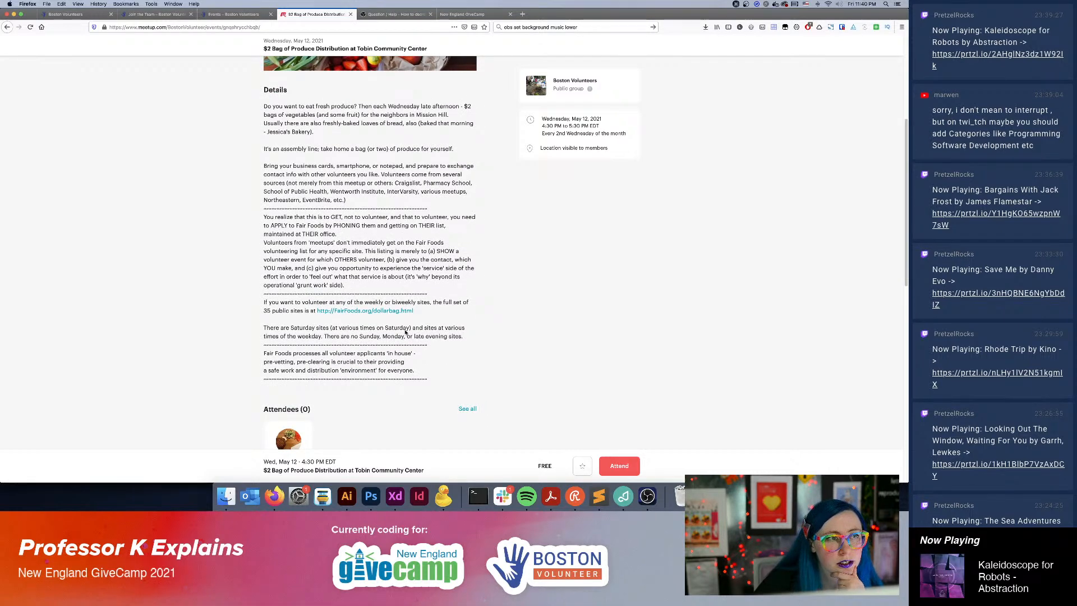
pyautogui.moveTo(264, 217); pyautogui.dragTo(392, 218)
pyautogui.click(420, 274)
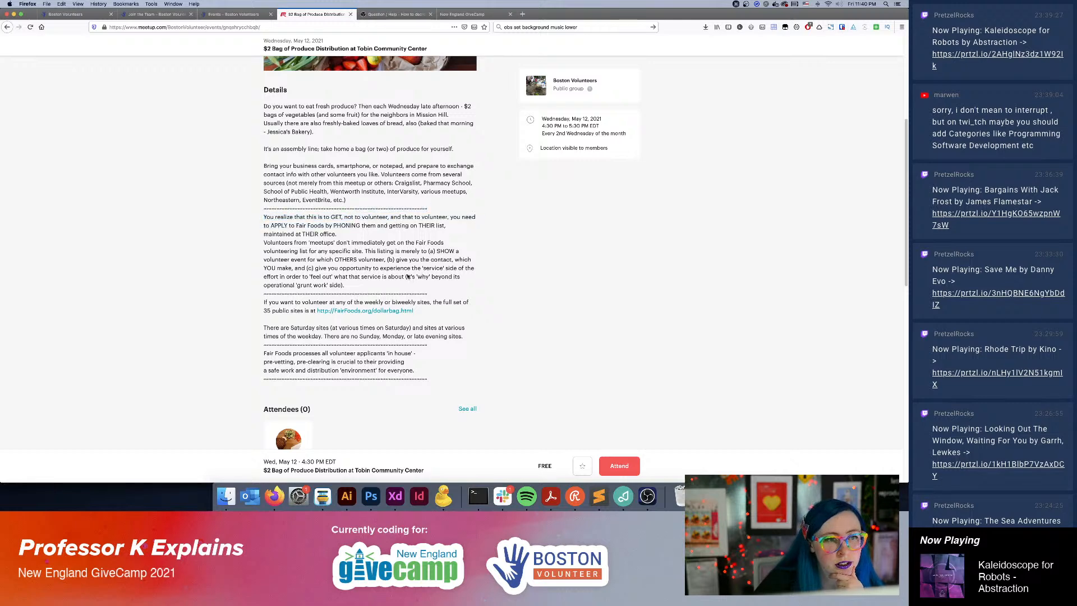
pyautogui.scroll(-3, 363, 275)
pyautogui.scroll(5, 356, 297)
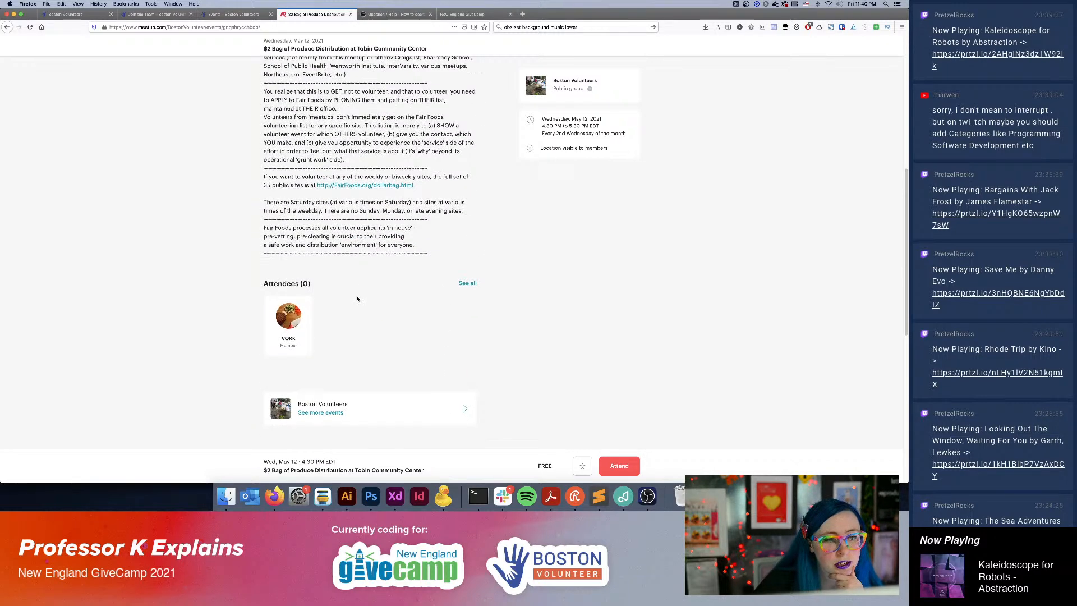
pyautogui.scroll(3, 326, 323)
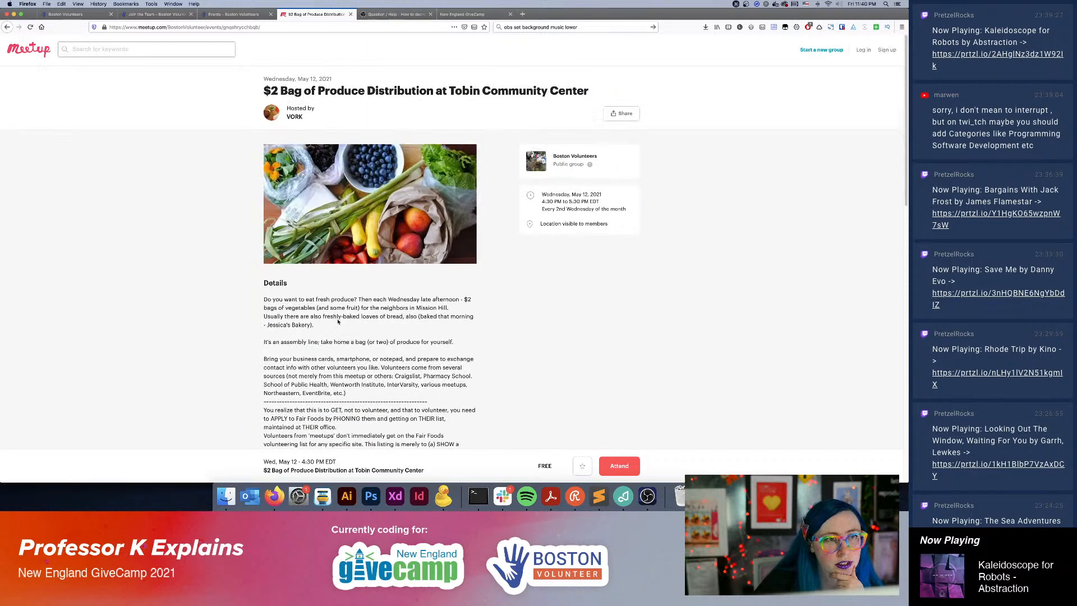
# Return to the Boston Volunteers group page and look through its photos, discussions and event listings.
pyautogui.click(6, 28)
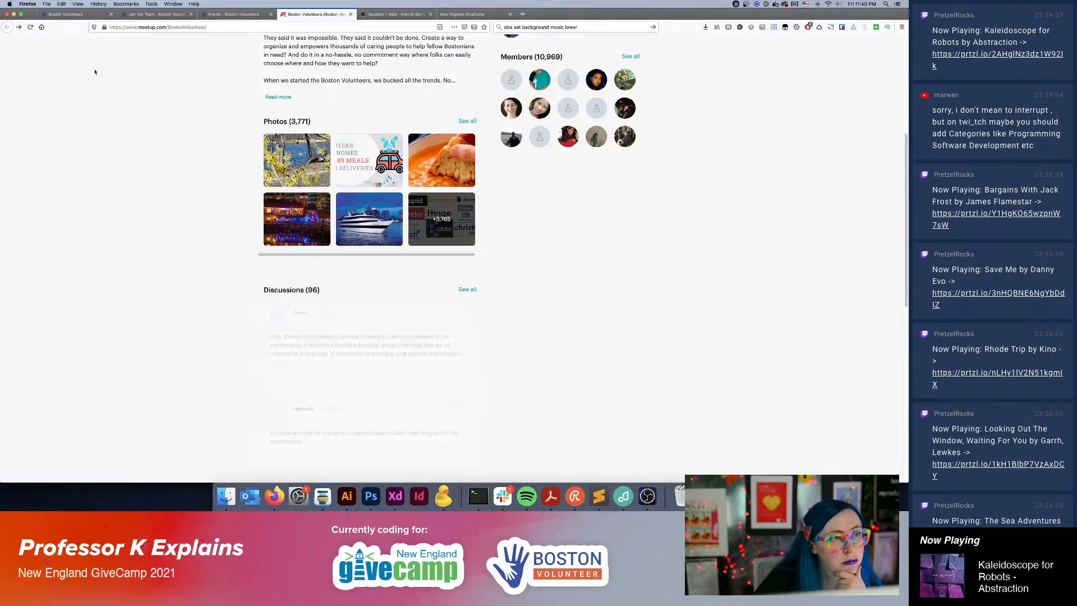
pyautogui.scroll(5, 197, 202)
pyautogui.scroll(-6, 189, 203)
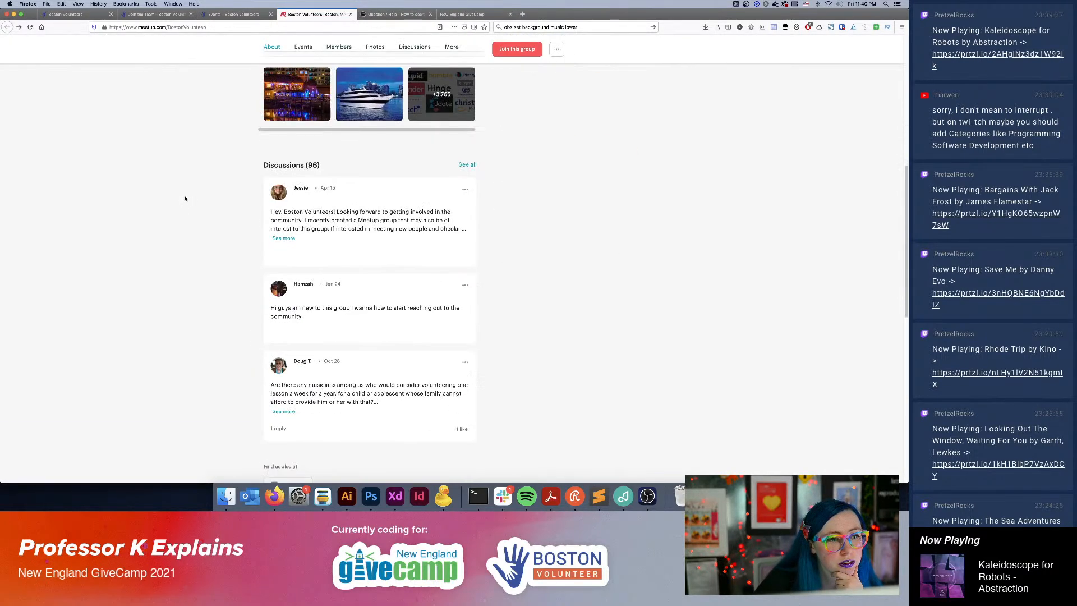
pyautogui.click(284, 237)
pyautogui.scroll(7, 229, 211)
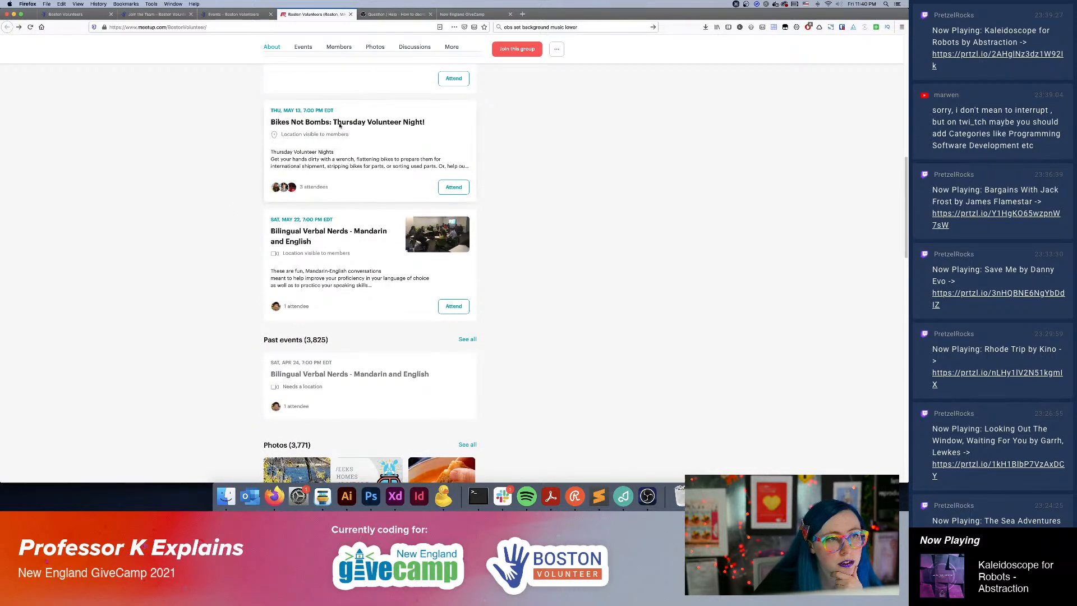
# Open the "Bikes Not Bombs: Thursday Volunteer Night!" event and read through its details and "Who We Are" text.
pyautogui.click(466, 180)
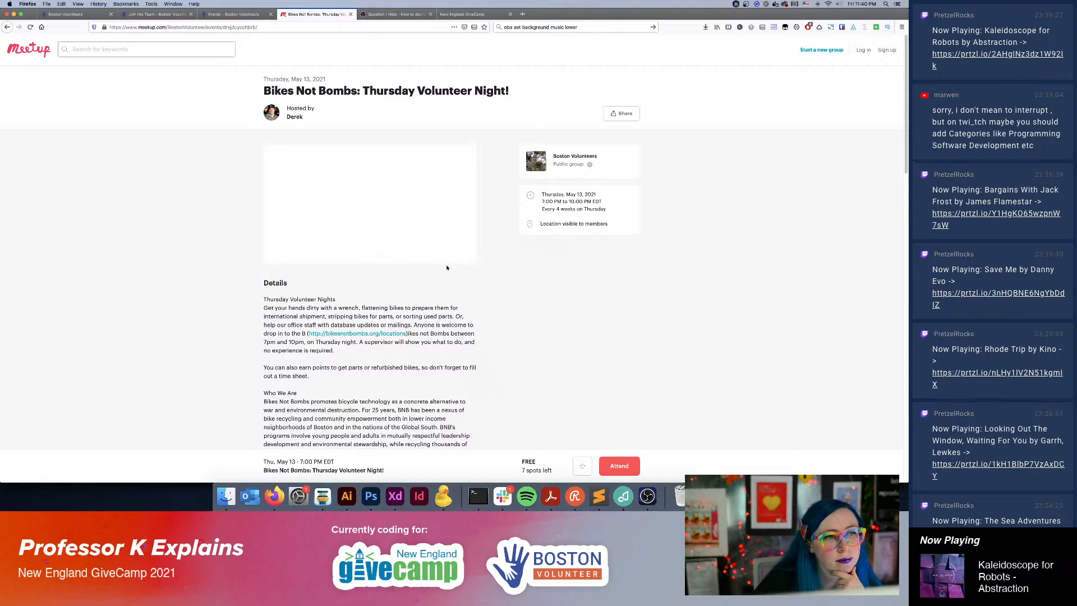
pyautogui.scroll(-3, 447, 267)
pyautogui.scroll(-1, 447, 268)
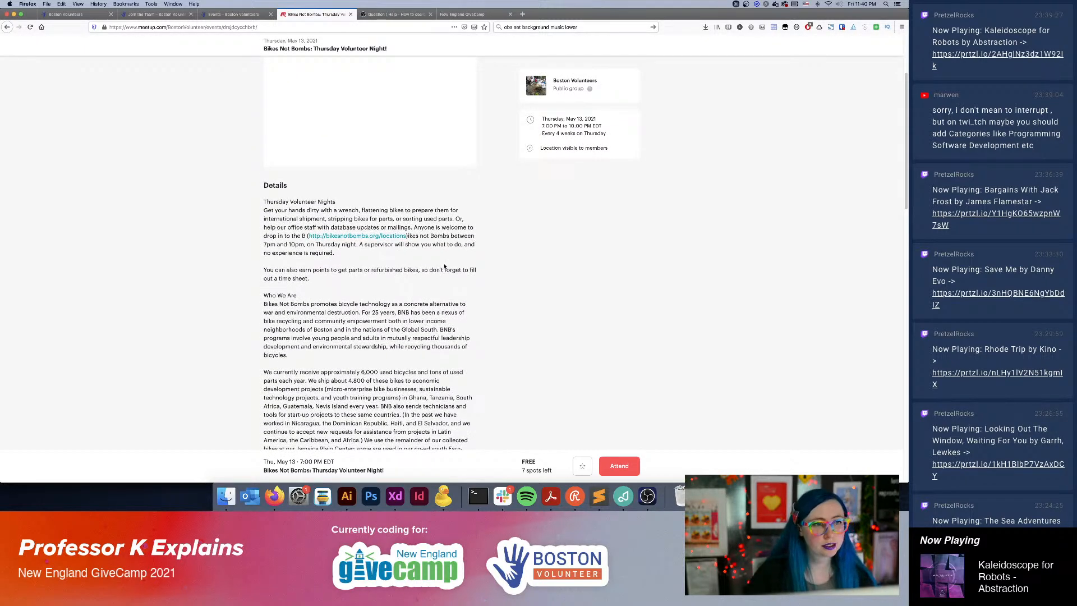
pyautogui.scroll(-5, 444, 266)
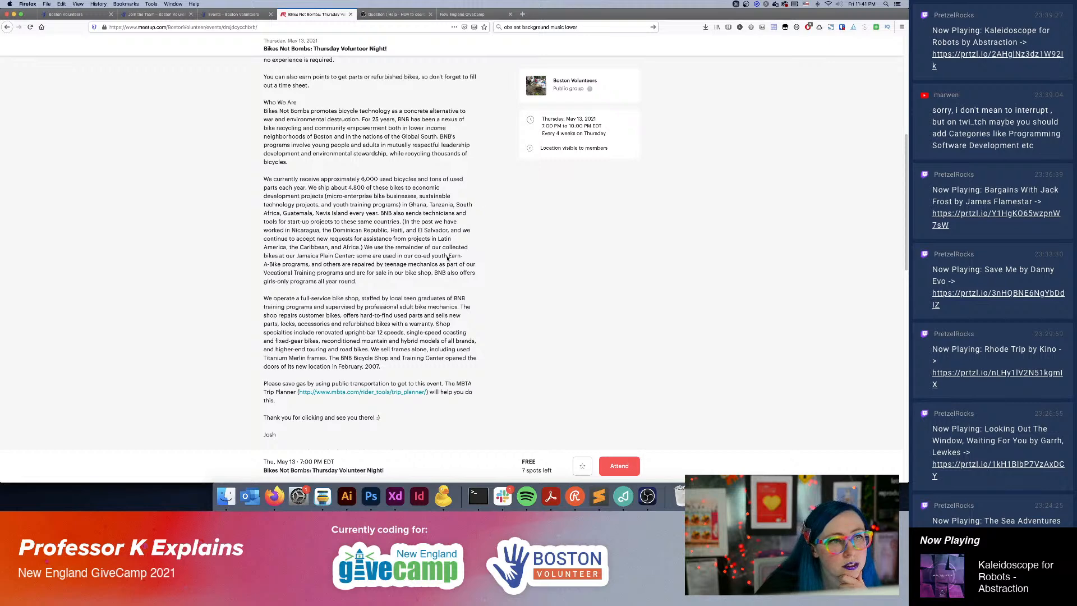
pyautogui.scroll(3, 447, 258)
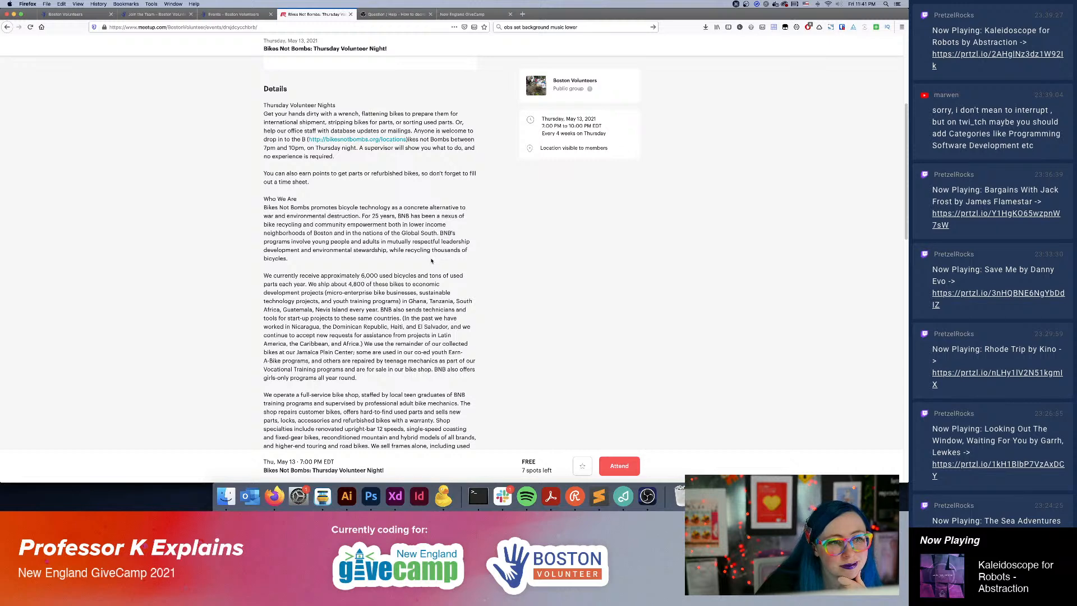
pyautogui.scroll(5, 431, 260)
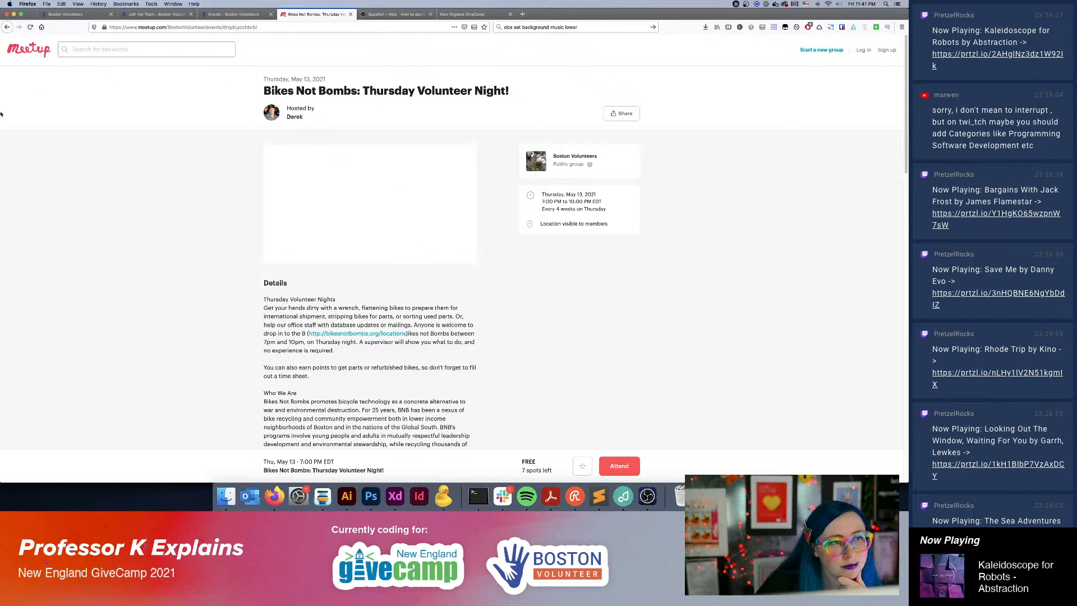
# Return to the Boston Volunteers group page, expand the full "What we're about" description and read through it.
pyautogui.click(7, 27)
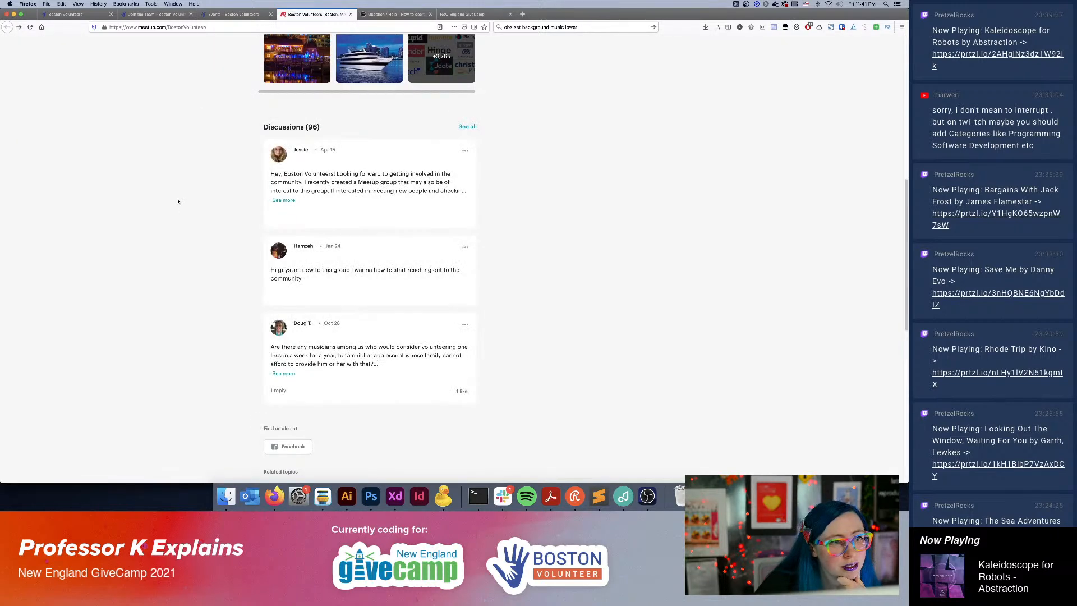
pyautogui.scroll(10, 178, 202)
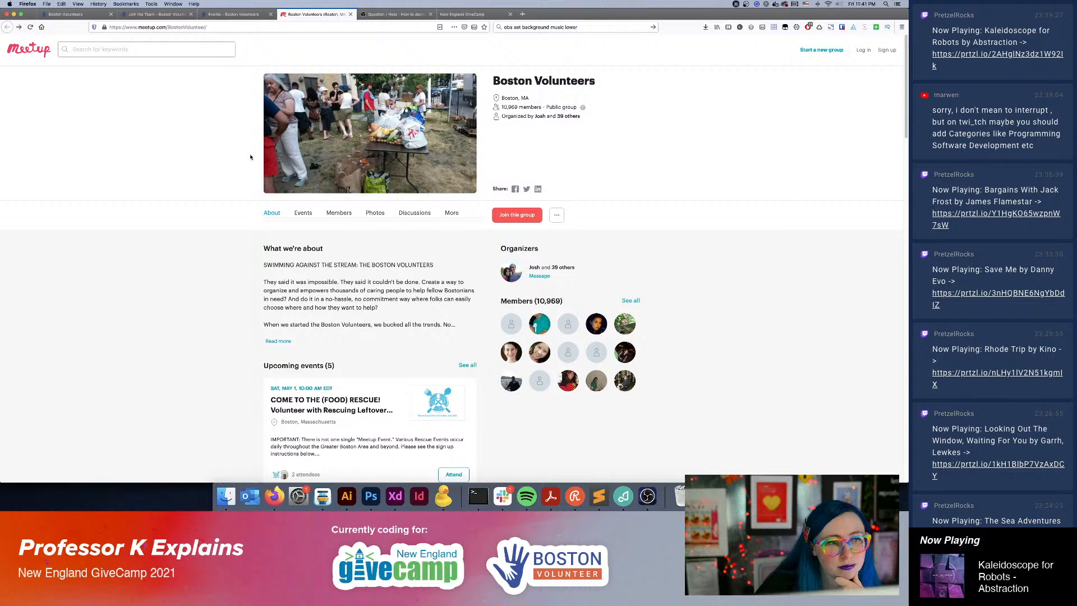
pyautogui.click(278, 340)
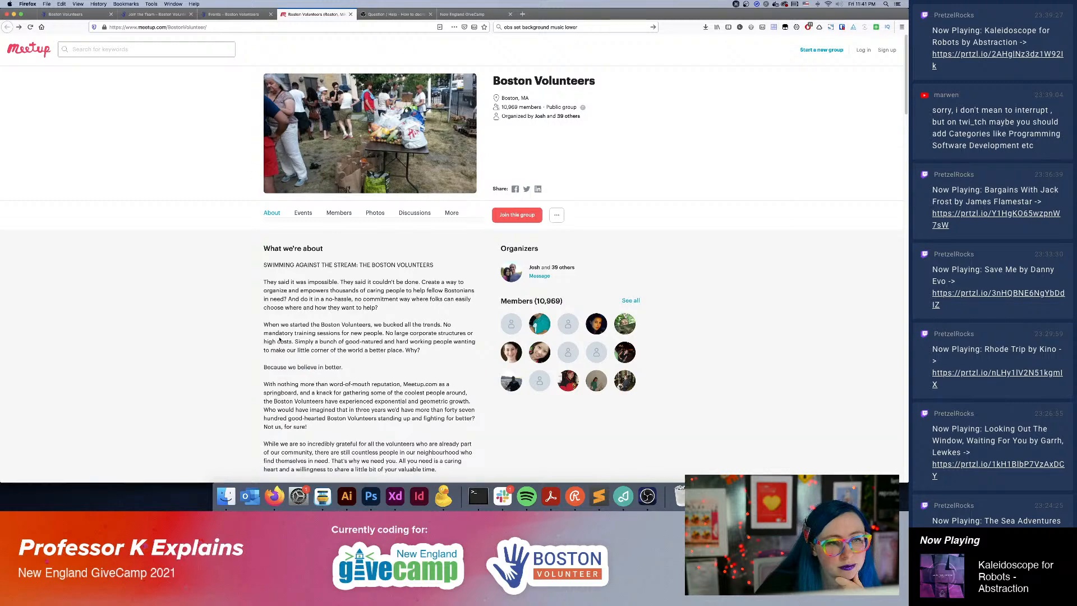
pyautogui.scroll(-2, 279, 340)
pyautogui.scroll(-1, 278, 339)
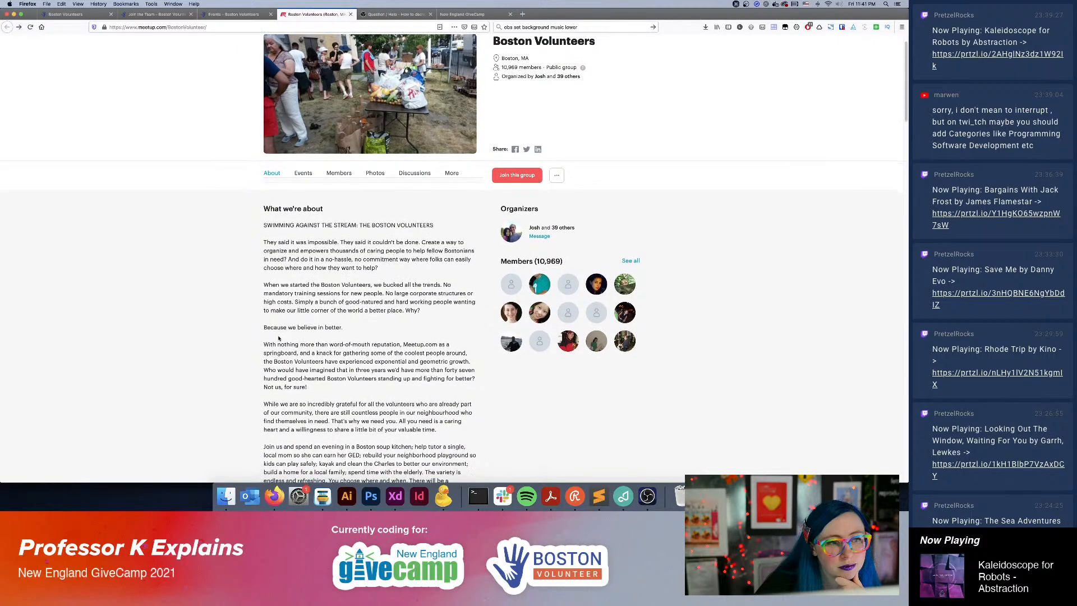
pyautogui.scroll(-1, 279, 338)
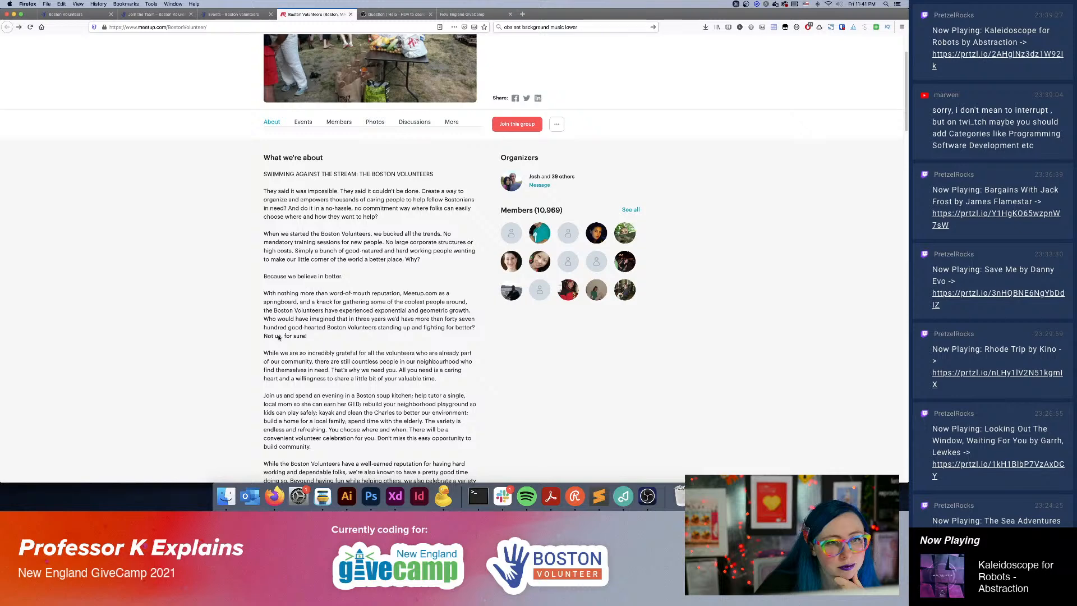
pyautogui.scroll(-1, 279, 337)
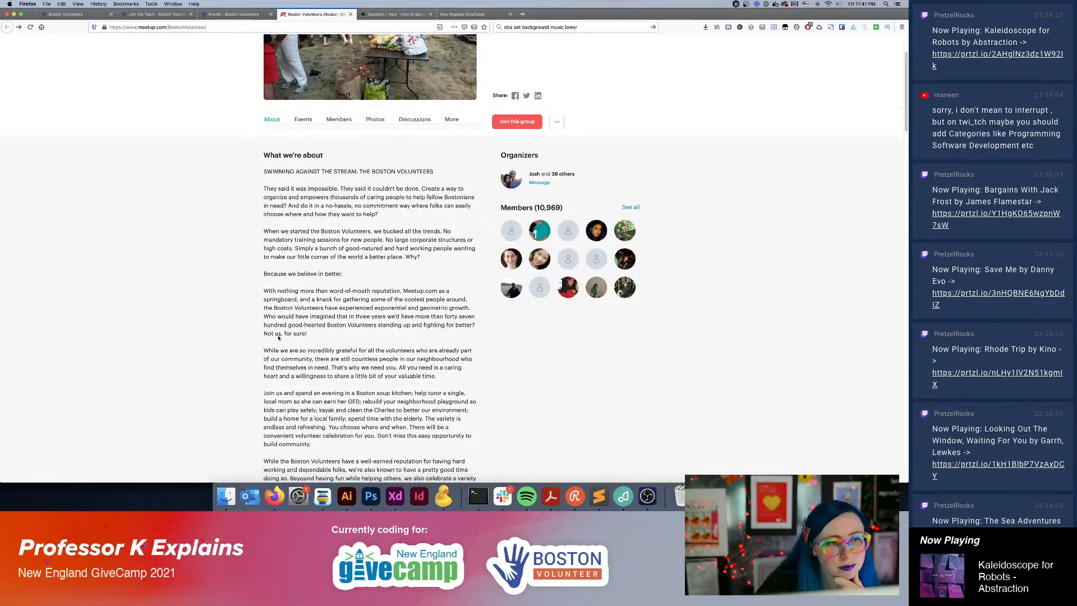
pyautogui.scroll(-2, 279, 337)
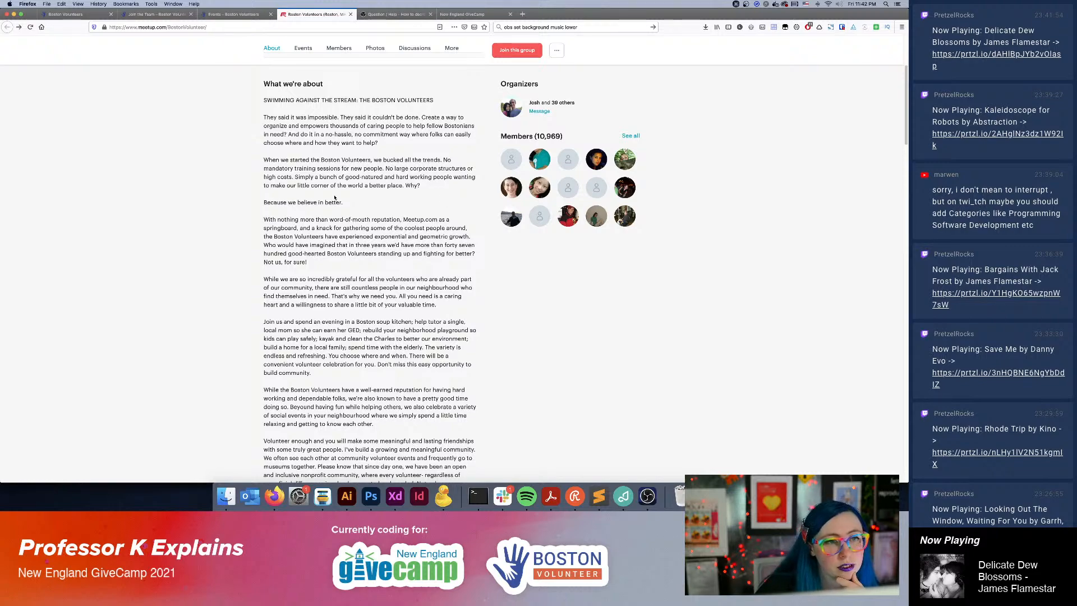
pyautogui.scroll(-2, 335, 198)
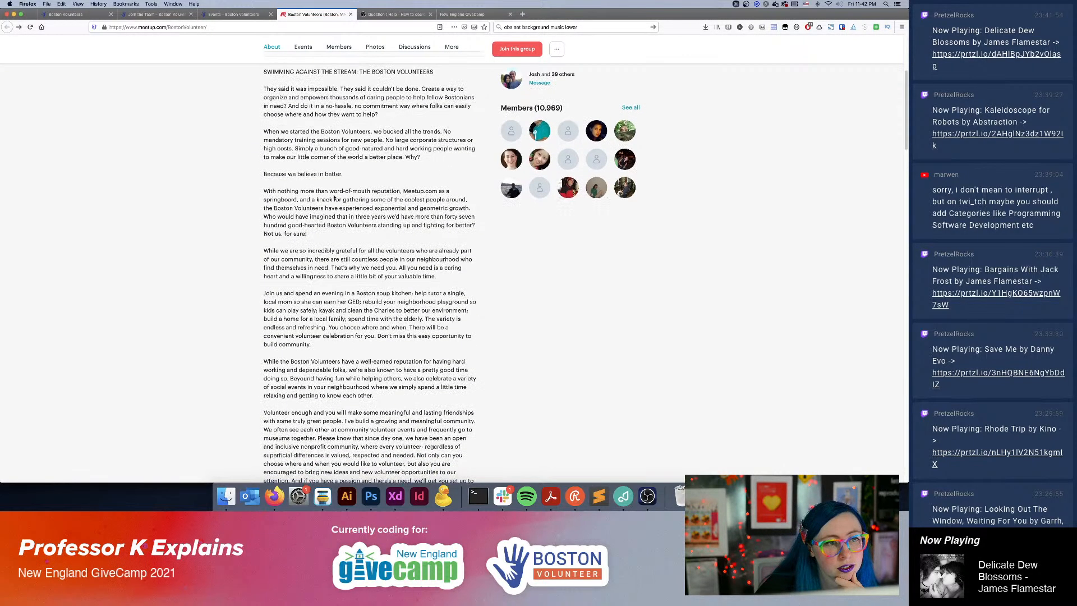
# Read the rest of the Boston Volunteers group description, from the founding story through the closing welcome message and website links.
pyautogui.scroll(-1, 334, 197)
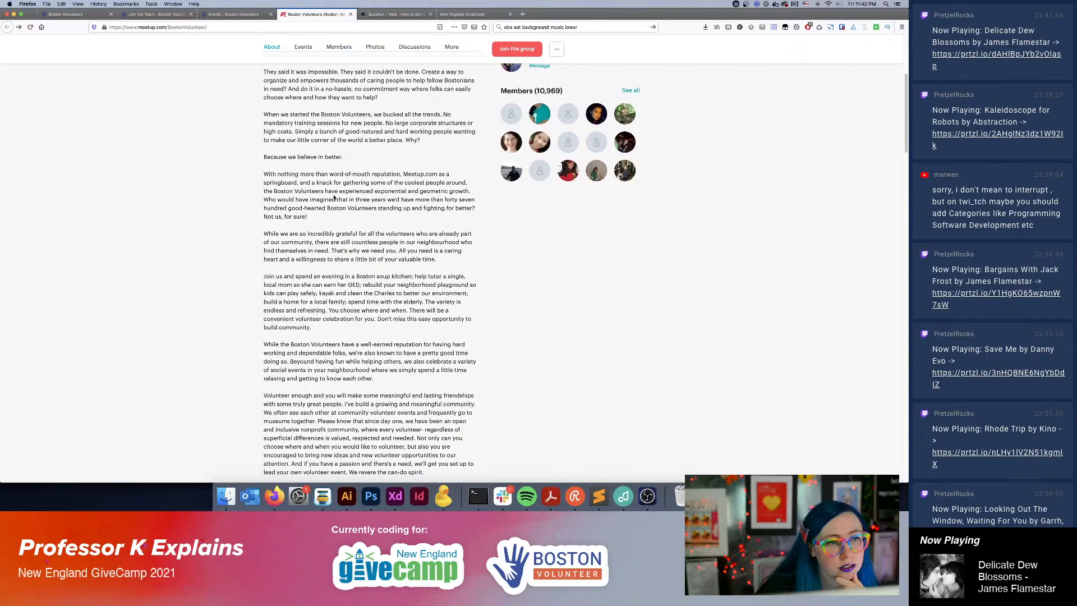
pyautogui.scroll(-1, 334, 197)
pyautogui.scroll(-3, 334, 197)
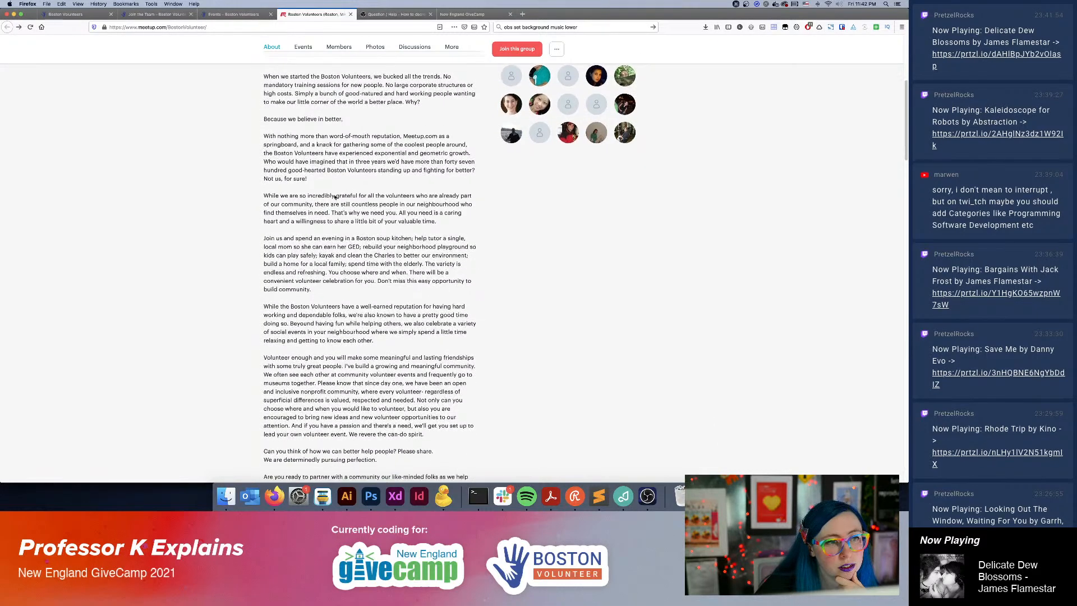
pyautogui.scroll(-3, 334, 195)
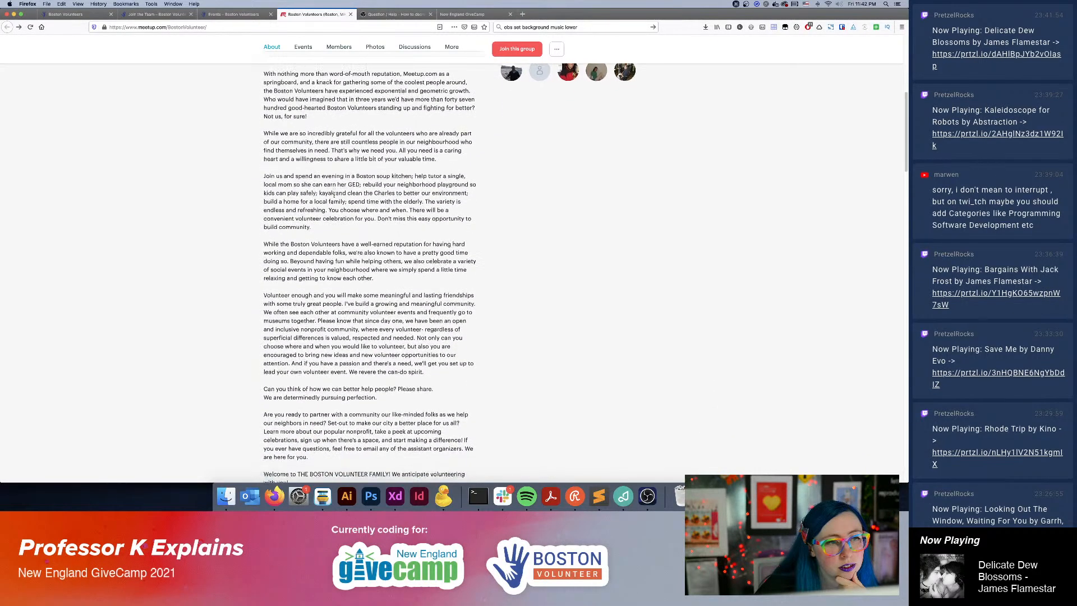
pyautogui.scroll(-2, 334, 196)
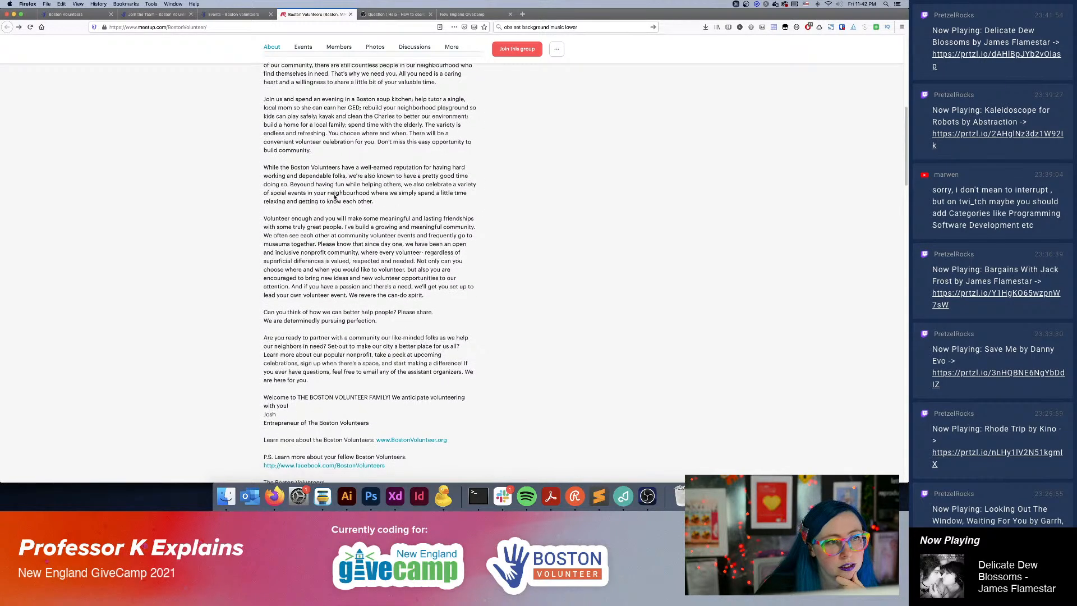
pyautogui.scroll(-1, 334, 197)
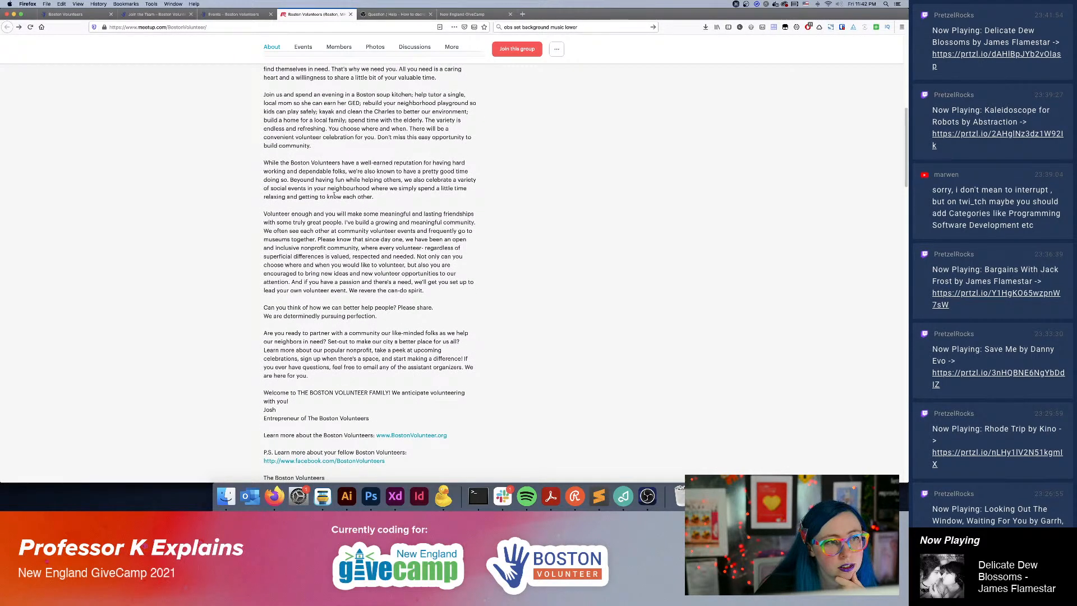
pyautogui.scroll(-2, 335, 195)
pyautogui.scroll(-2, 334, 195)
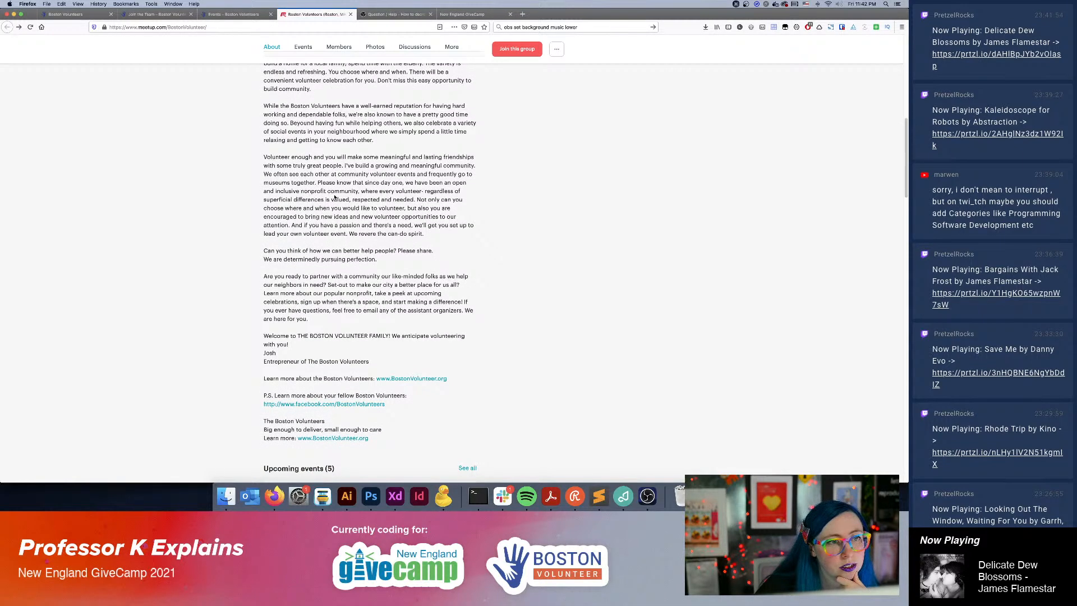
pyautogui.scroll(-3, 335, 196)
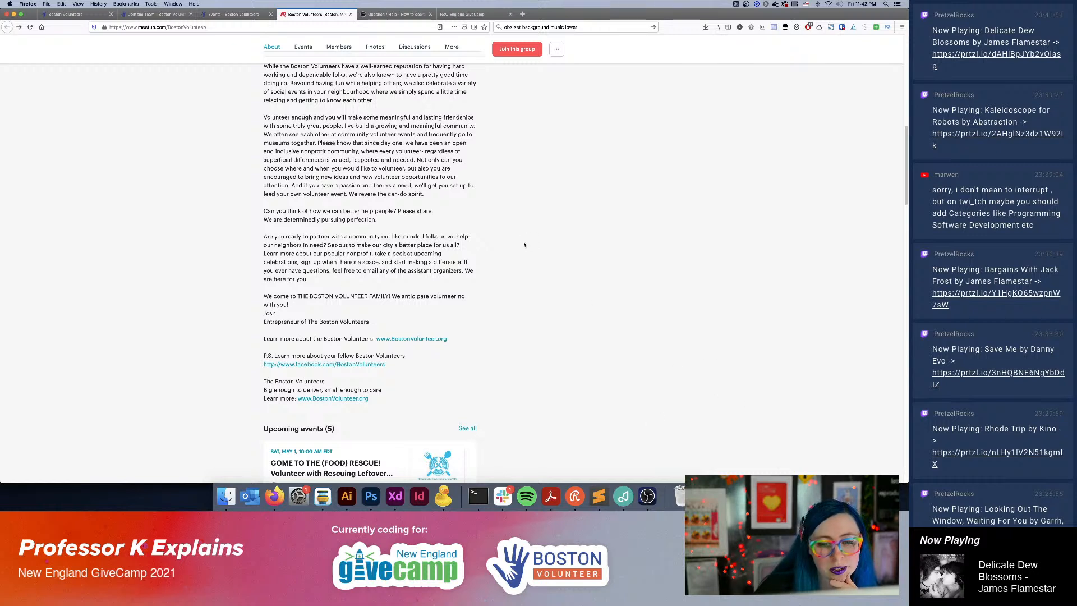
# Switch to the XD wireframe, shorten the "Upcoming Events" navigation link to "Events" and place it at the header's right end.
pyautogui.click(395, 496)
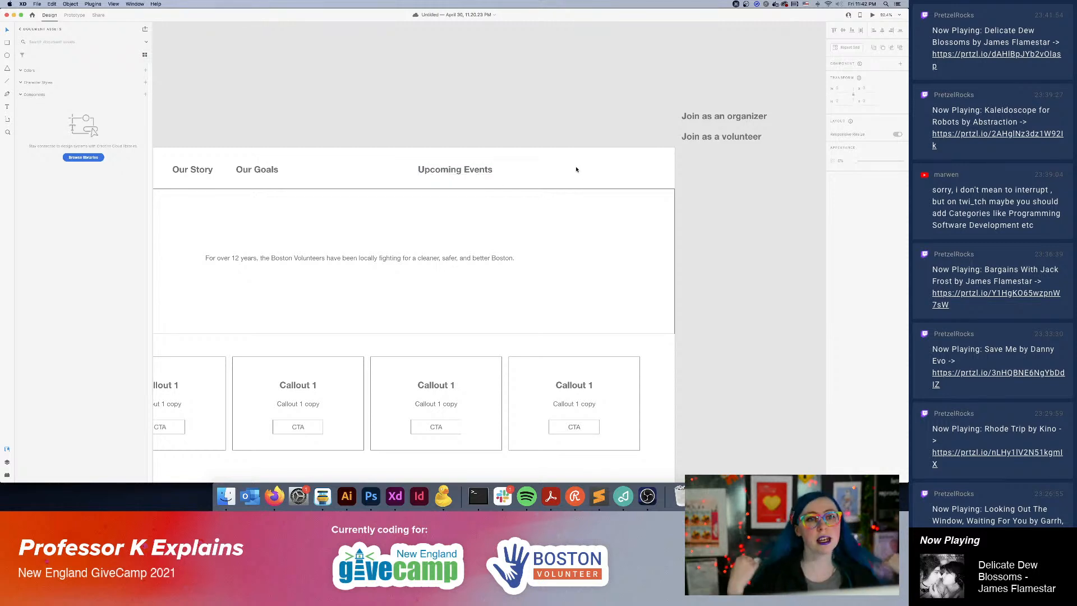
pyautogui.doubleClick(485, 171)
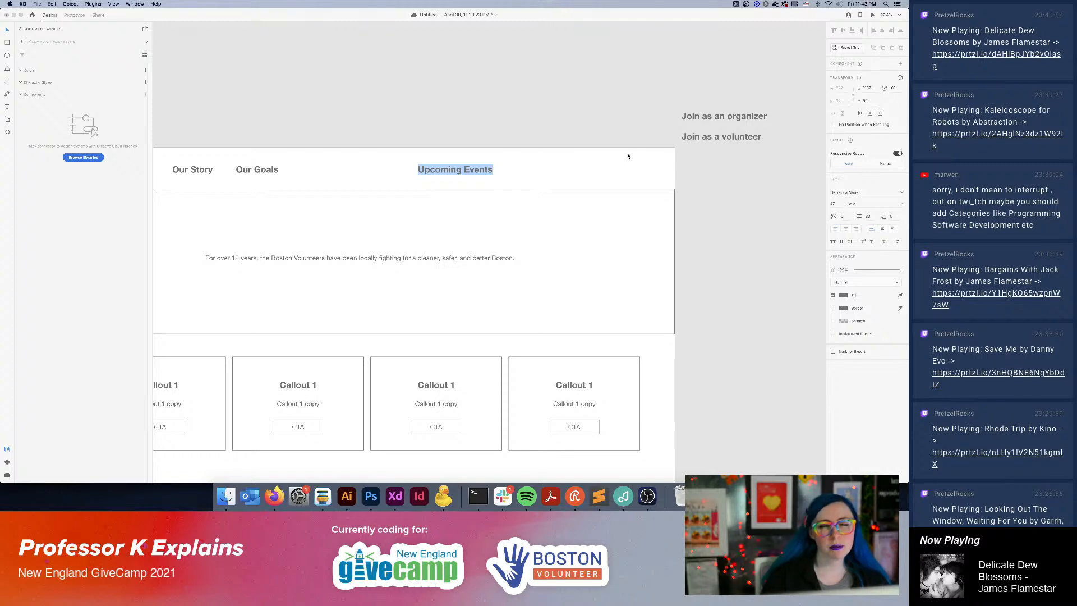
pyautogui.press('Escape')
pyautogui.moveTo(469, 169); pyautogui.dragTo(551, 174)
pyautogui.doubleClick(607, 171)
pyautogui.click(605, 171)
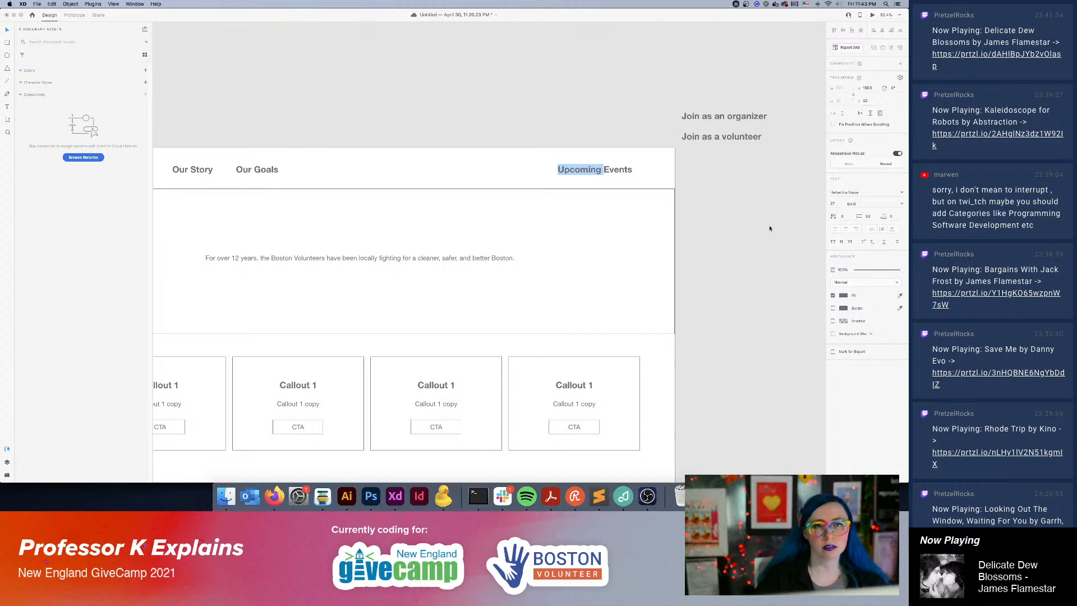
pyautogui.press('BackSpace')
pyautogui.moveTo(582, 172); pyautogui.dragTo(650, 171)
pyautogui.click(747, 249)
# Change the "Events" navigation link's text to "Find an Event" and shift it left so it fits inside the header.
pyautogui.click(736, 141)
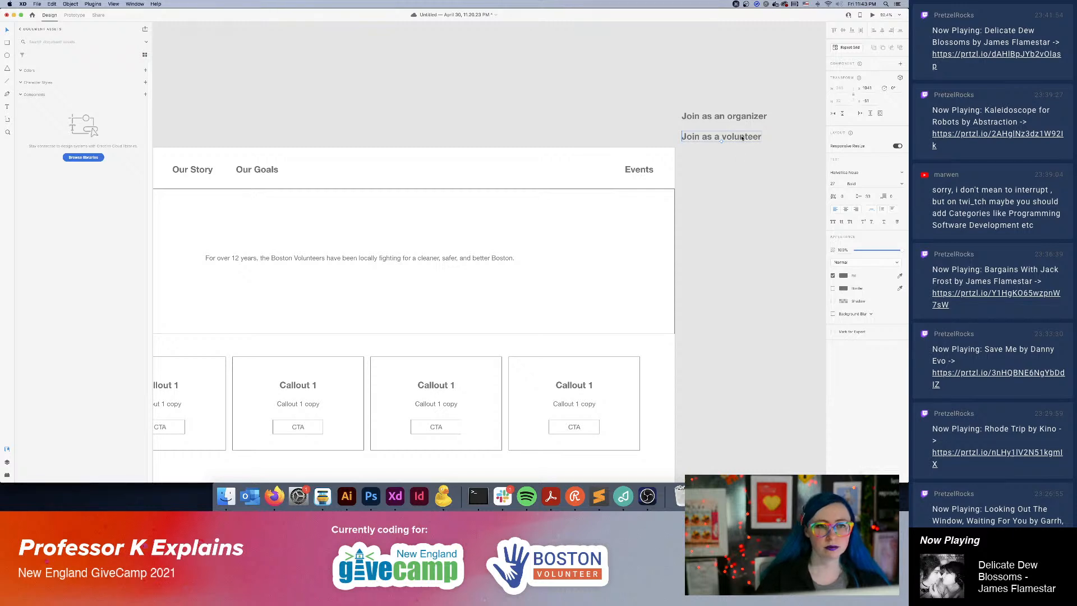
pyautogui.doubleClick(745, 136)
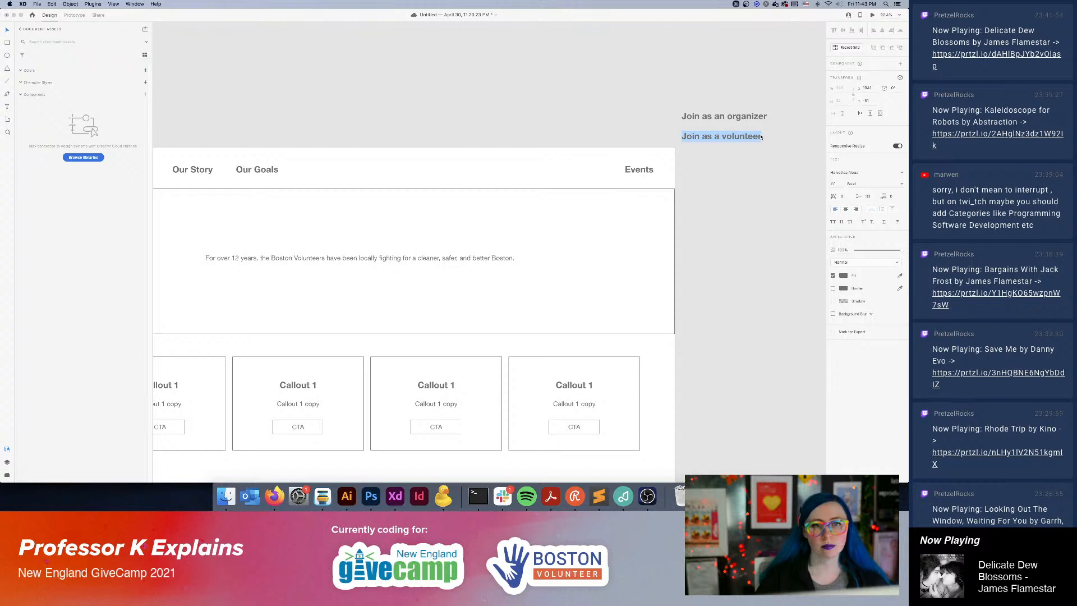
pyautogui.click(631, 168)
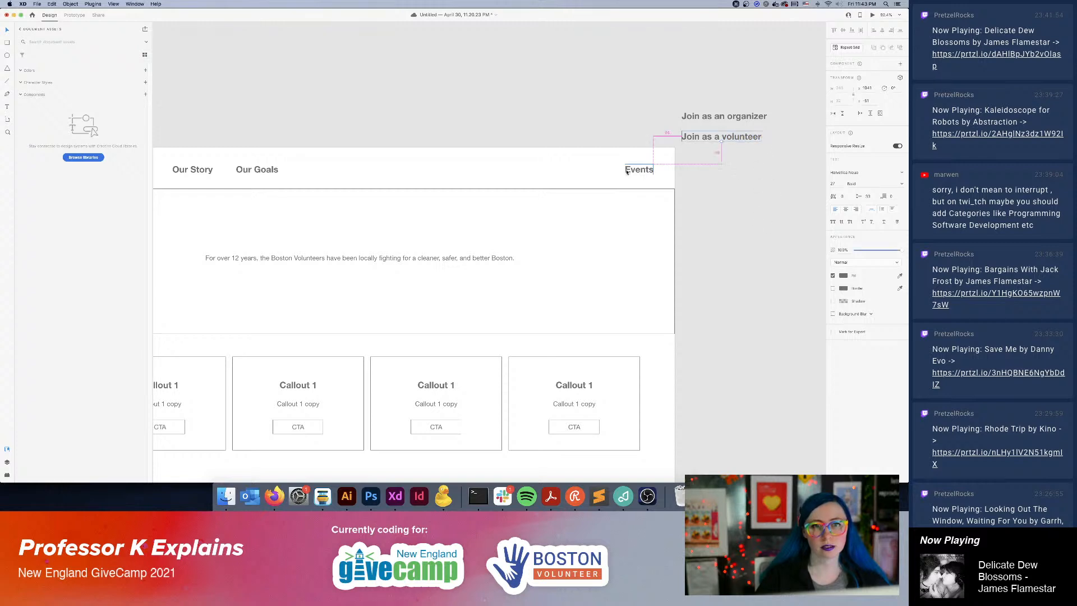
pyautogui.doubleClick(629, 170)
pyautogui.write('Fin')
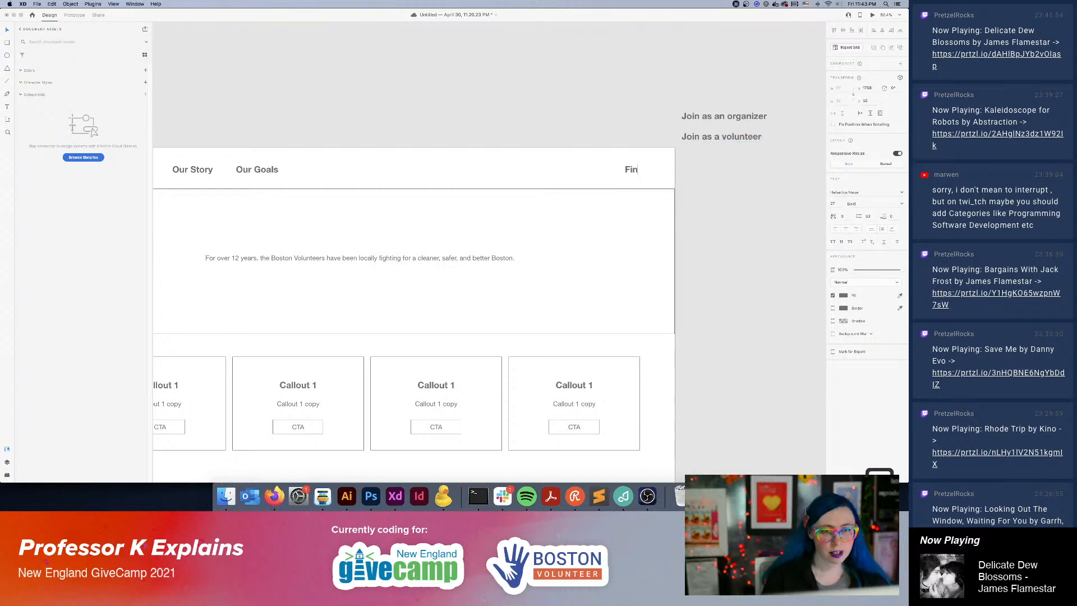
pyautogui.write('d an Event')
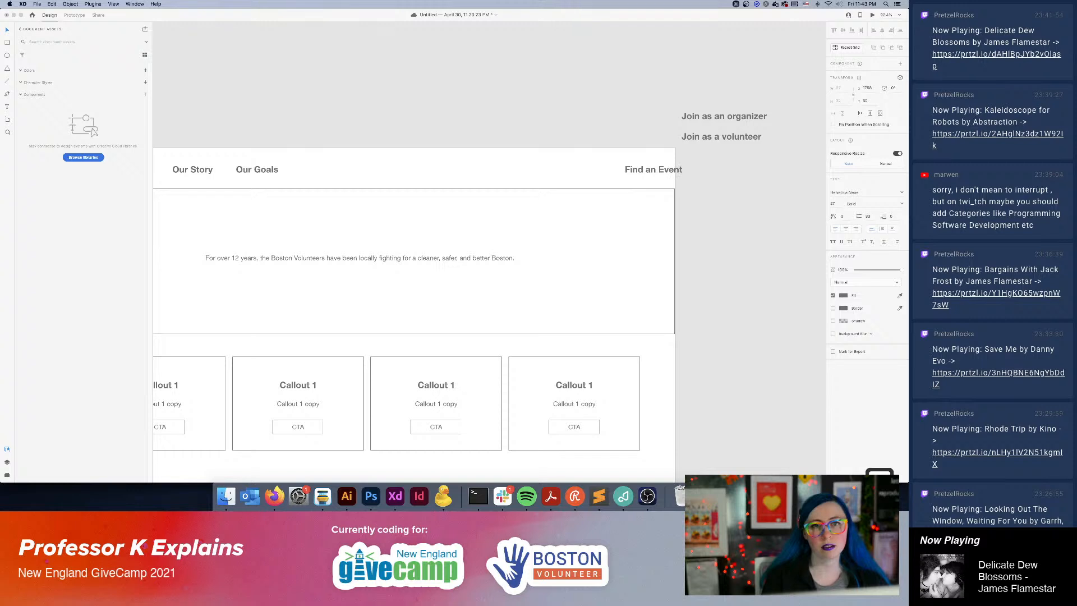
pyautogui.press('Escape')
pyautogui.moveTo(646, 172); pyautogui.dragTo(581, 175)
pyautogui.click(767, 176)
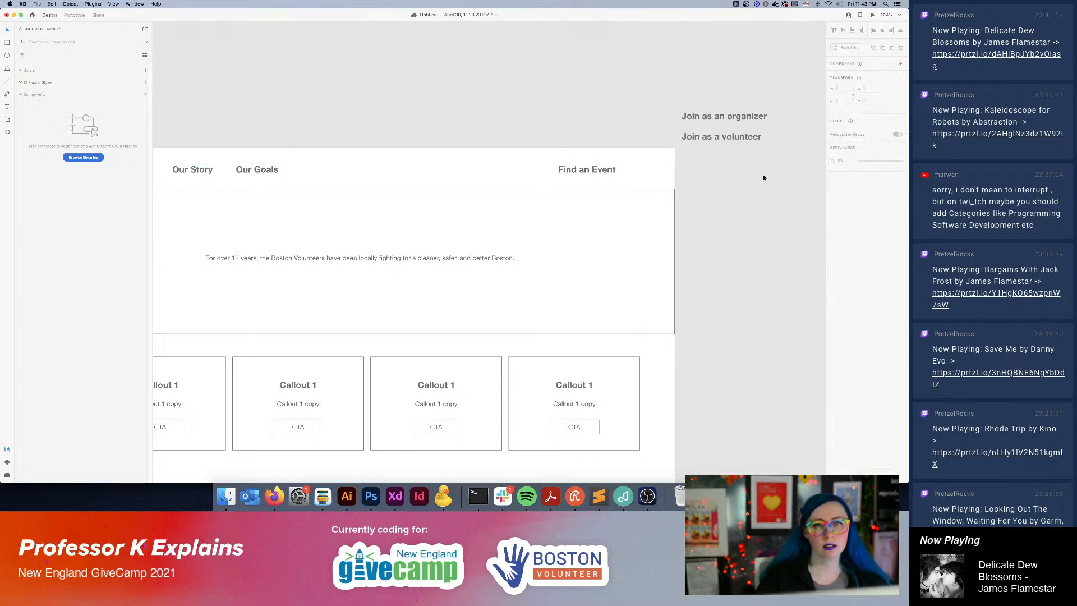
pyautogui.click(604, 172)
pyautogui.moveTo(599, 171); pyautogui.dragTo(575, 172)
# Move the "Join as an organizer" and "Join as a volunteer" labels together to just above the "Find an Event" link, outside the artboard.
pyautogui.click(702, 117)
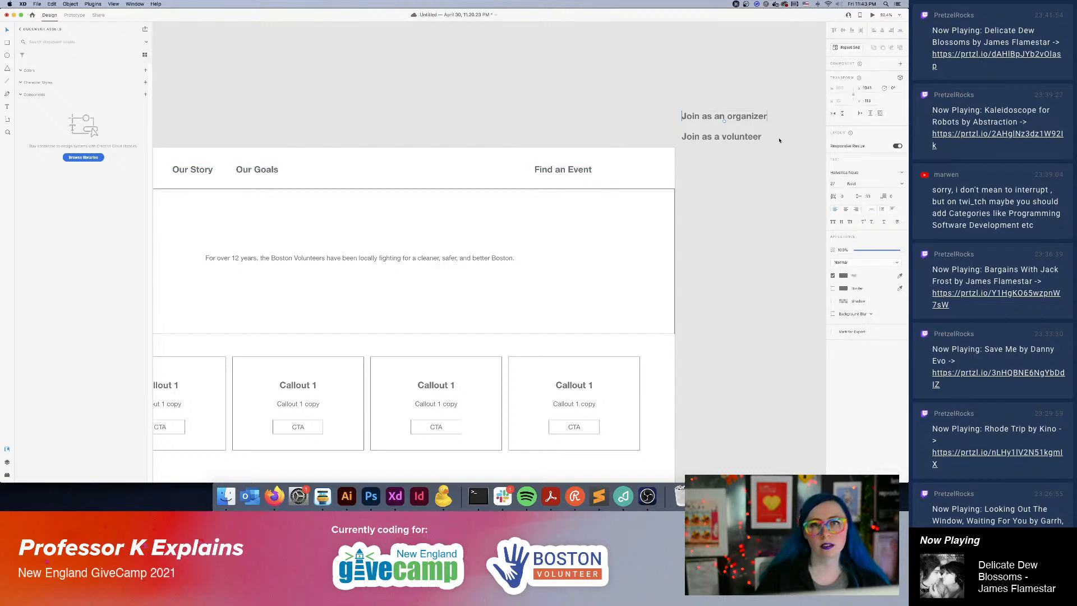
pyautogui.press('super+a')
pyautogui.click(729, 116)
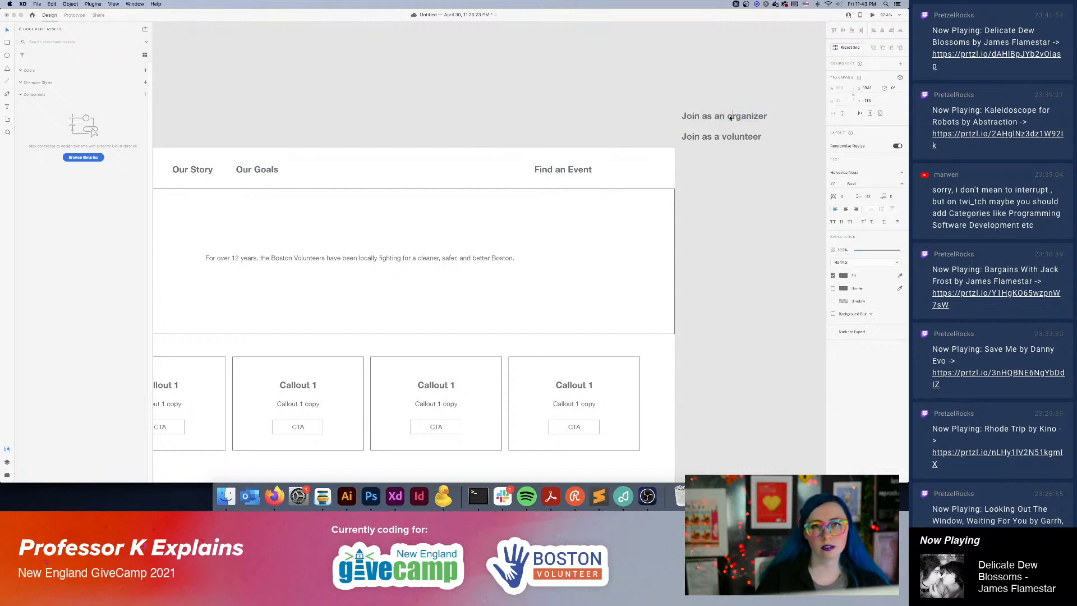
pyautogui.moveTo(732, 117); pyautogui.dragTo(695, 116)
pyautogui.click(764, 218)
pyautogui.keyDown('shift'); pyautogui.click(723, 137); pyautogui.keyUp('shift')
pyautogui.moveTo(722, 116); pyautogui.dragTo(566, 108)
pyautogui.click(756, 170)
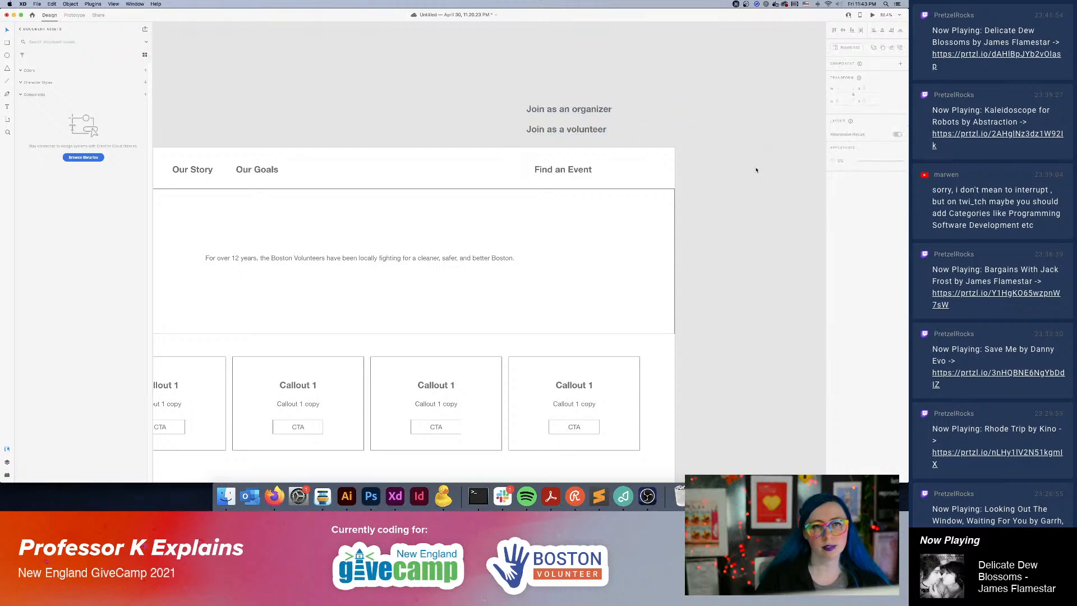
# Move the "Find an Event" link to the right end of the header, near the artboard's edge.
pyautogui.moveTo(640, 231); pyautogui.dragTo(741, 194)
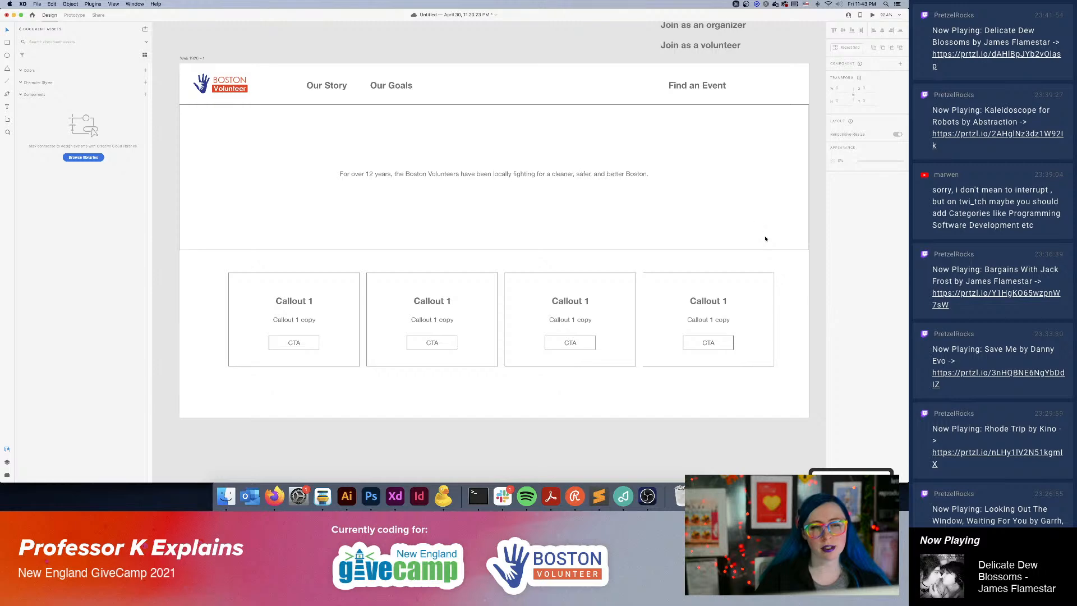
pyautogui.moveTo(766, 239); pyautogui.dragTo(756, 270)
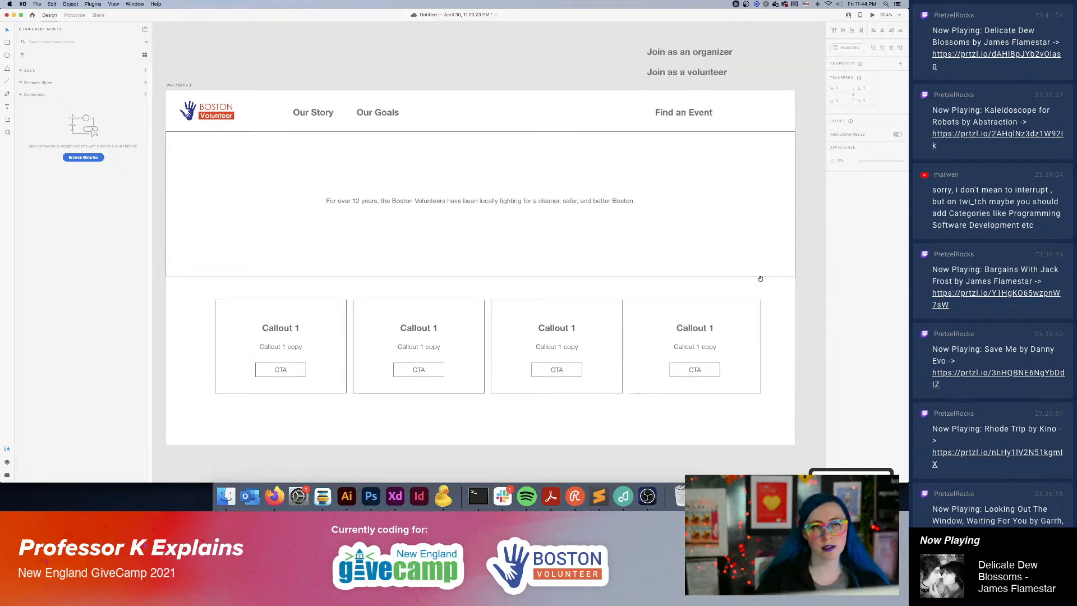
pyautogui.scroll(-3, 761, 279)
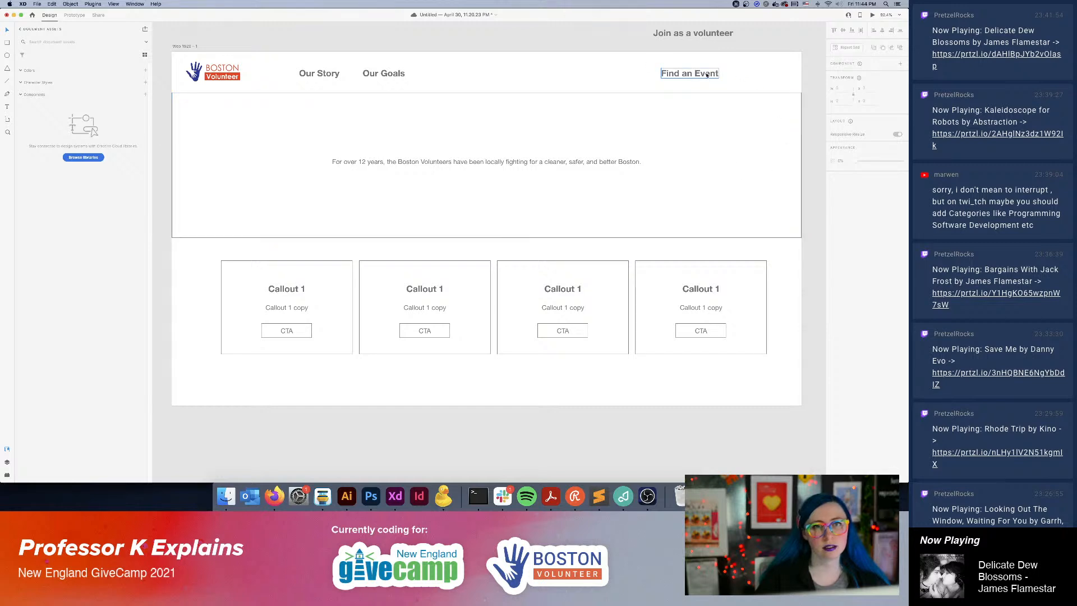
pyautogui.moveTo(706, 74); pyautogui.dragTo(772, 78)
pyautogui.doubleClick(757, 75)
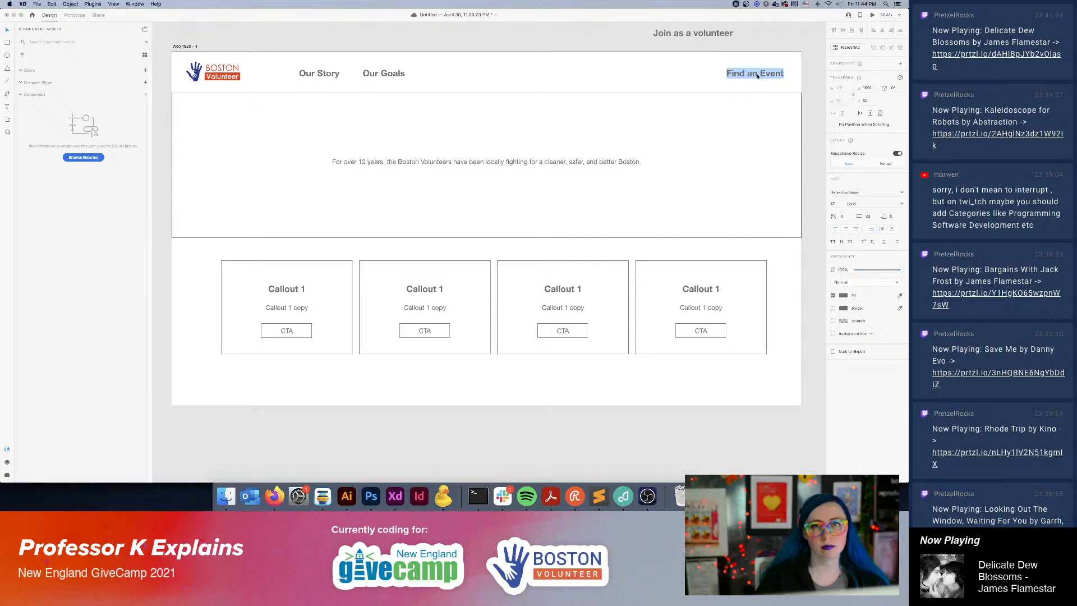
pyautogui.click(761, 77)
pyautogui.press('Escape')
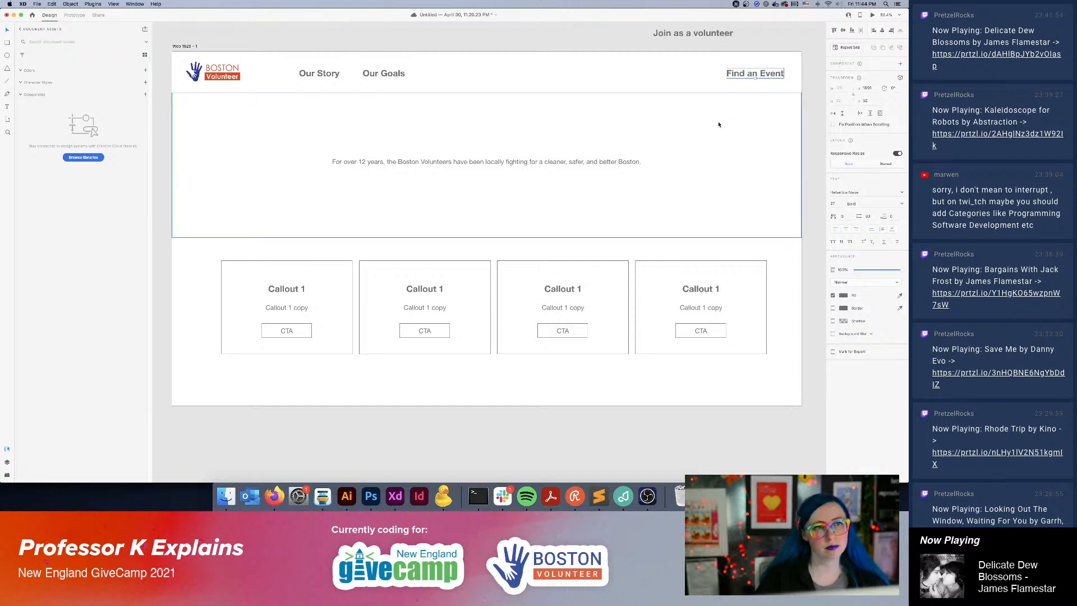
# Replace the first callout's heading with "Help us organize".
pyautogui.click(289, 291)
pyautogui.doubleClick(282, 291)
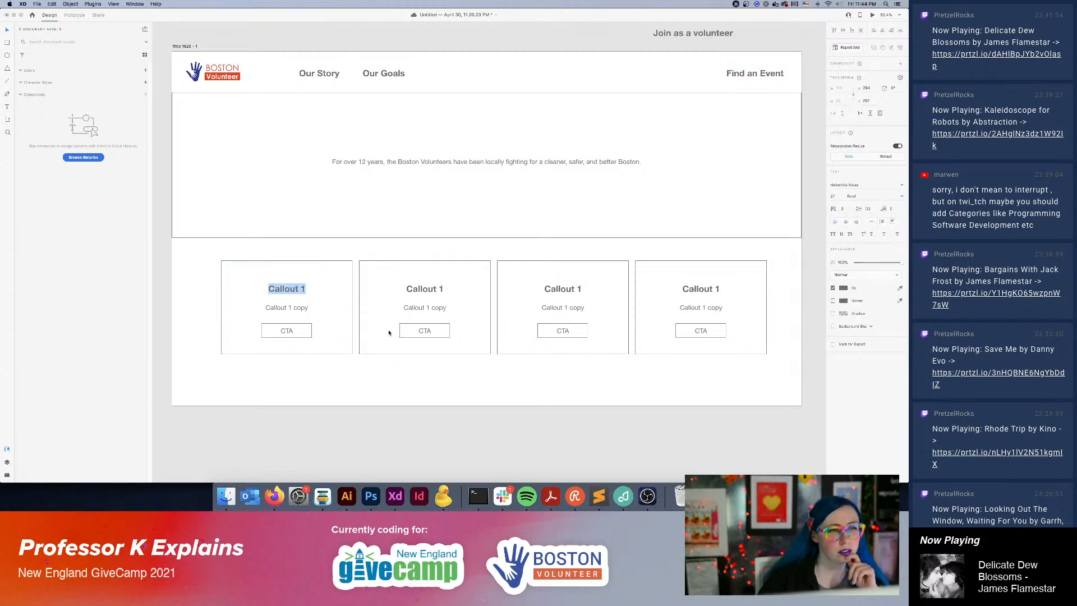
pyautogui.write('H')
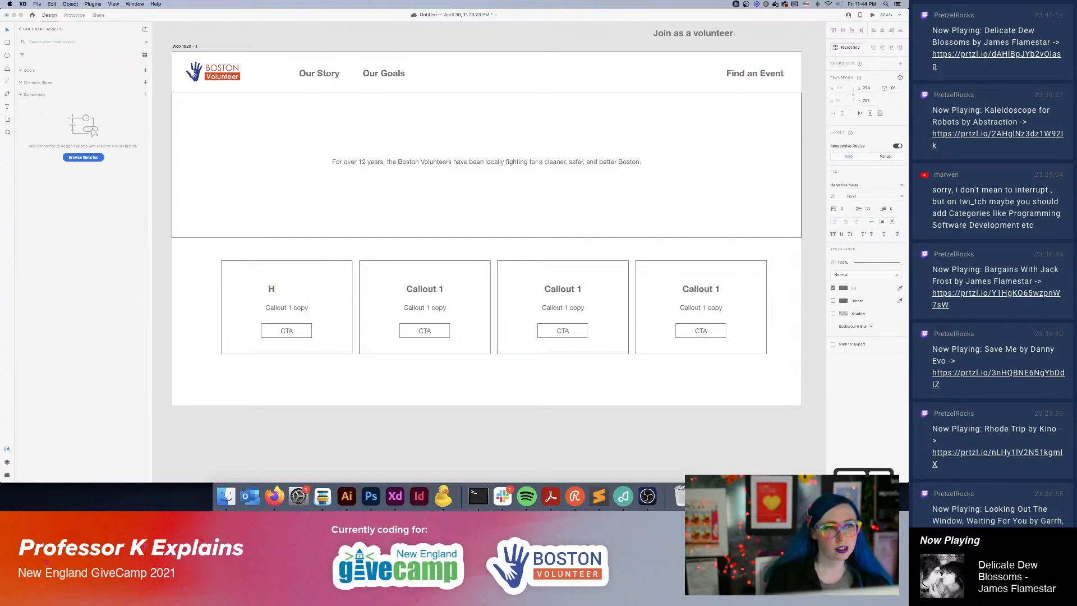
pyautogui.write('elp us orn')
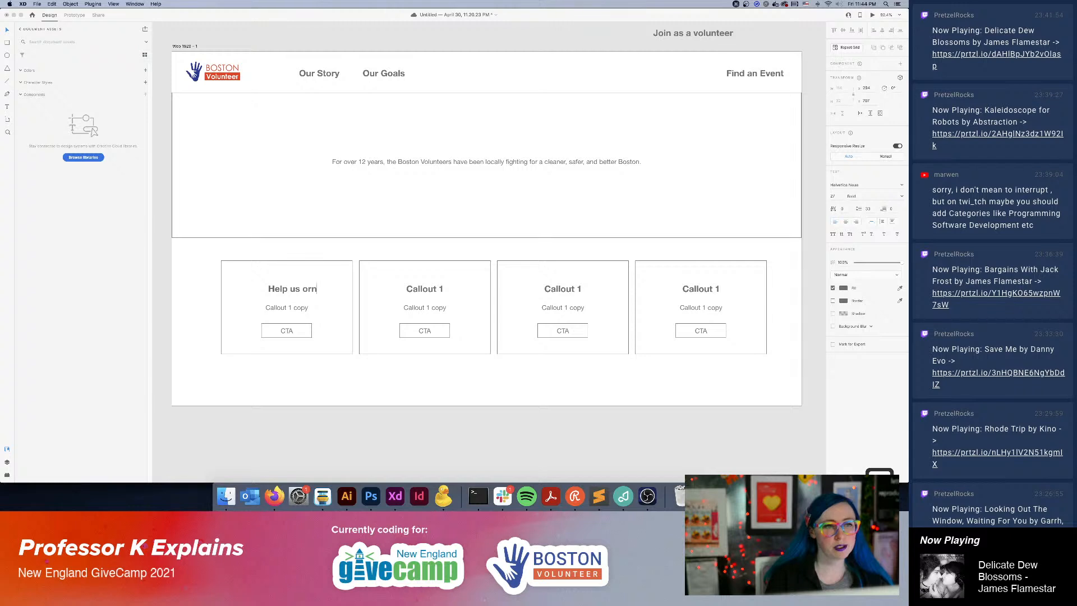
pyautogui.write('g')
pyautogui.press('BackSpace')
pyautogui.press('BackSpace')
pyautogui.write('ganize')
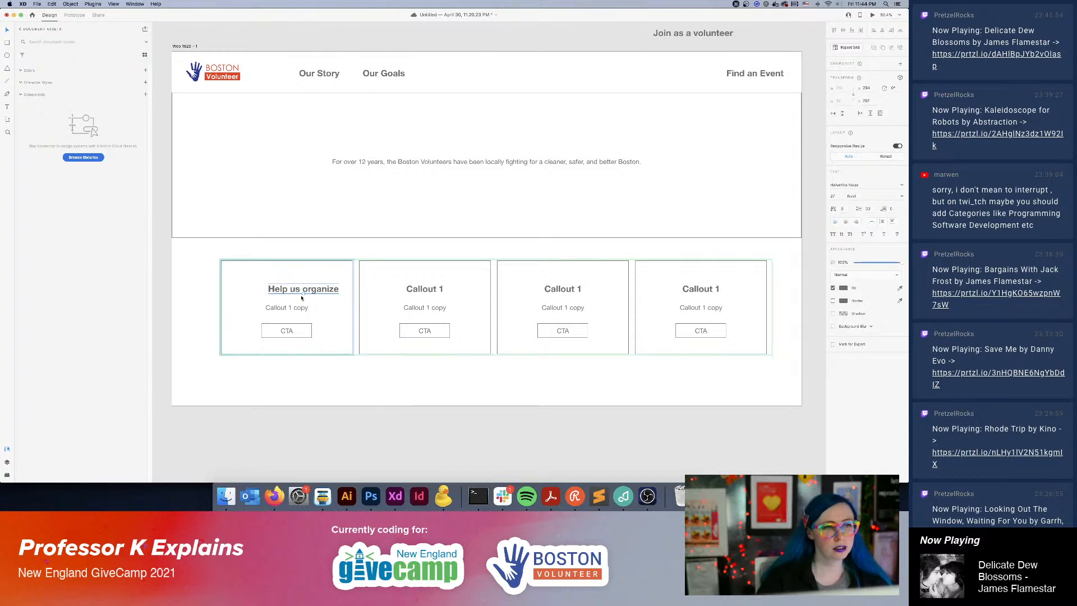
# Center-align the callout heading text so that "Help us organize" sits centered in the first callout box.
pyautogui.moveTo(315, 292); pyautogui.dragTo(291, 292)
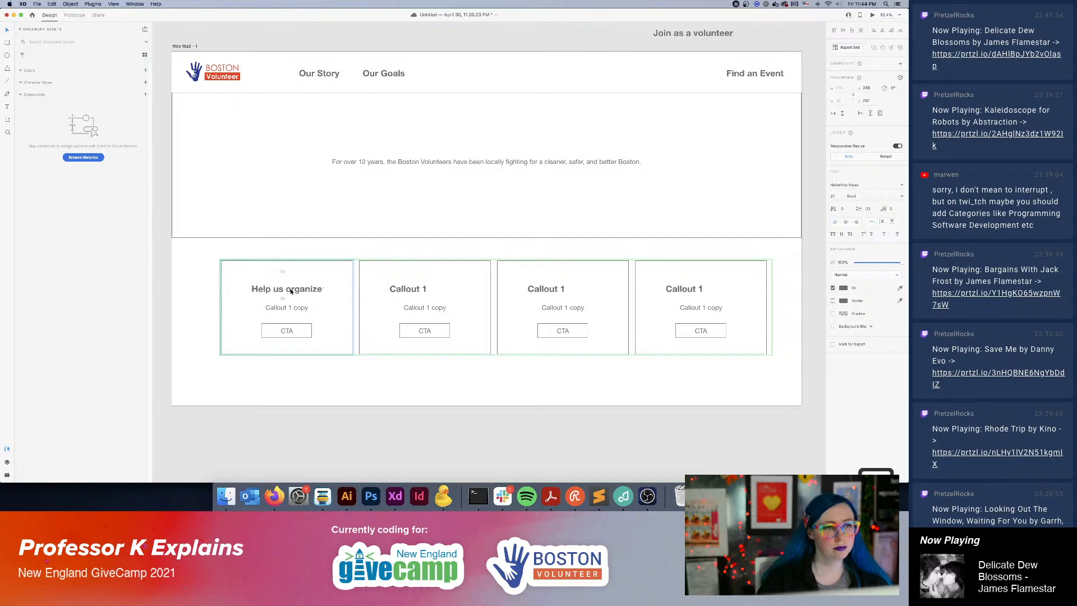
pyautogui.doubleClick(419, 289)
pyautogui.press('Escape')
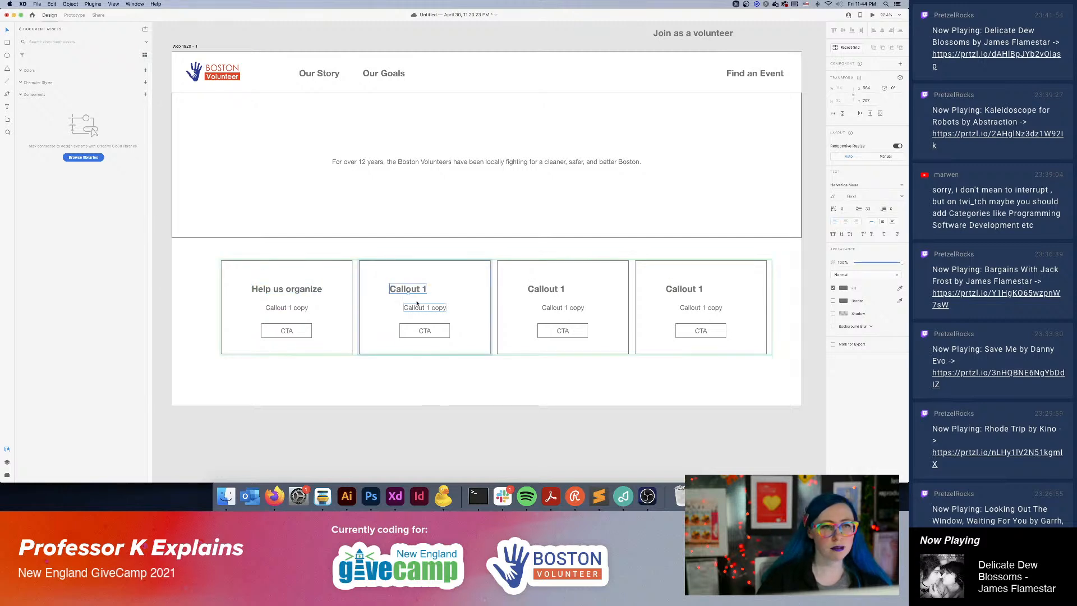
pyautogui.click(317, 291)
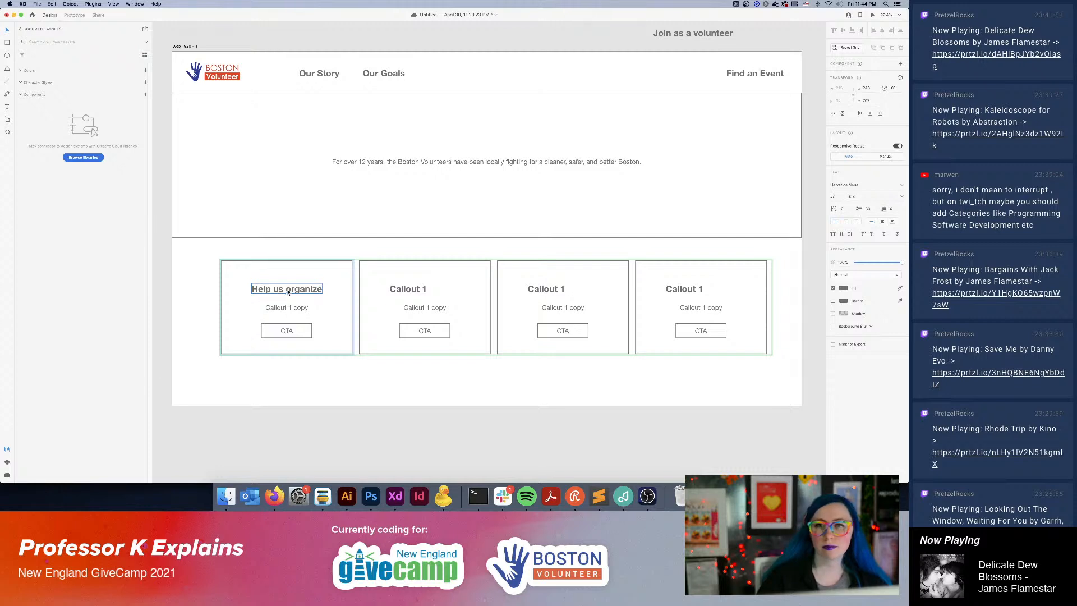
pyautogui.click(848, 223)
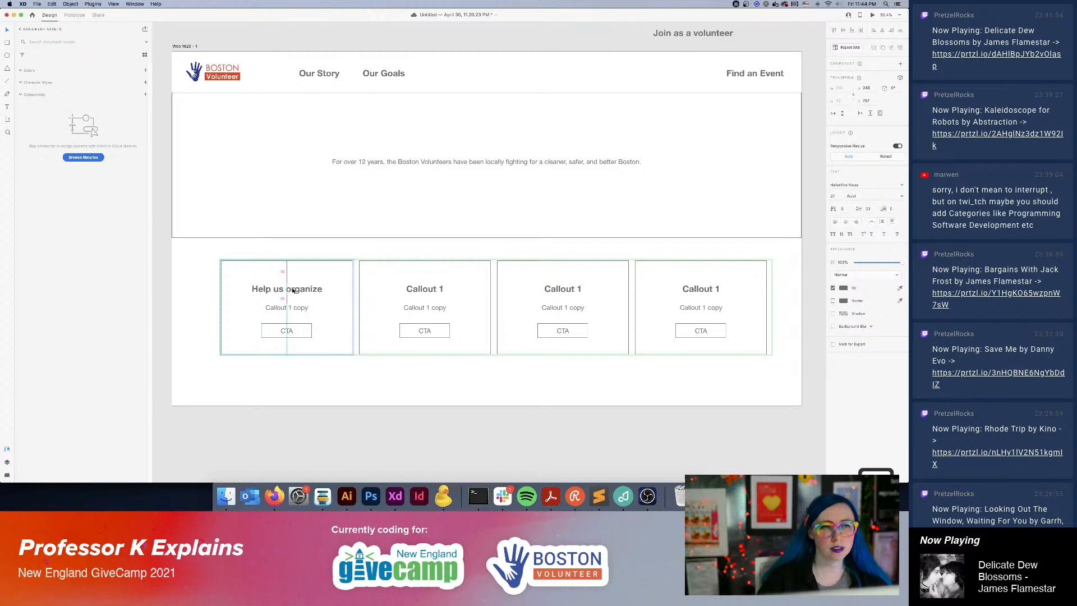
pyautogui.doubleClick(432, 289)
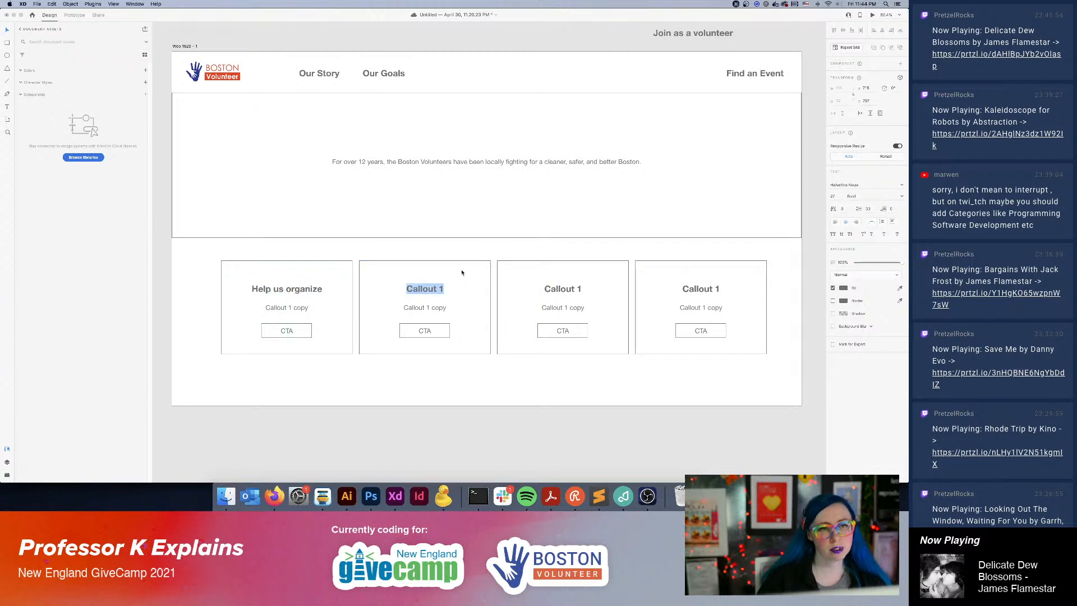
pyautogui.doubleClick(302, 289)
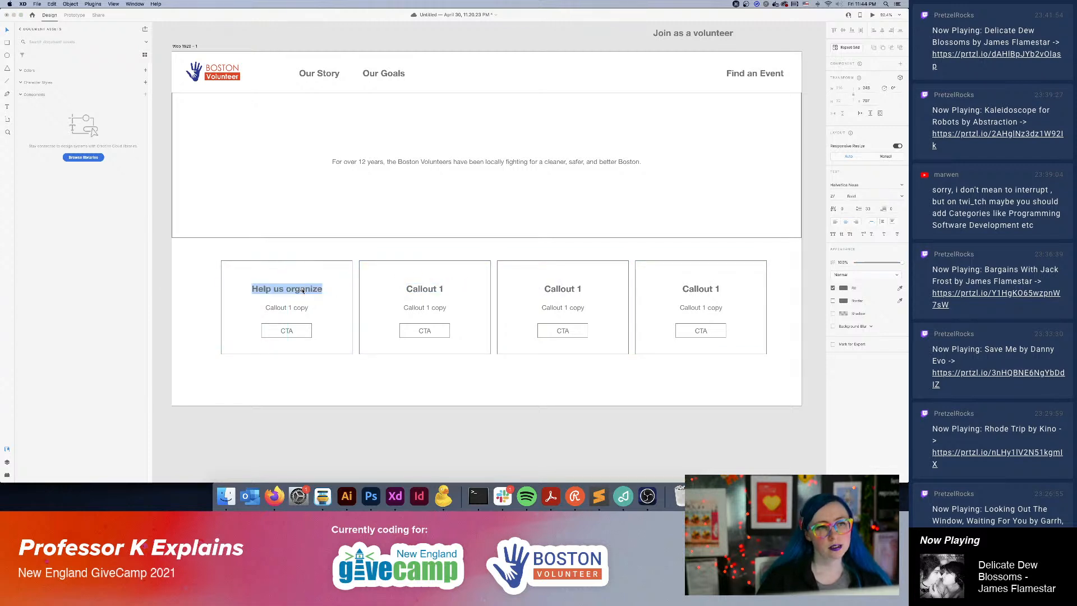
pyautogui.doubleClick(443, 289)
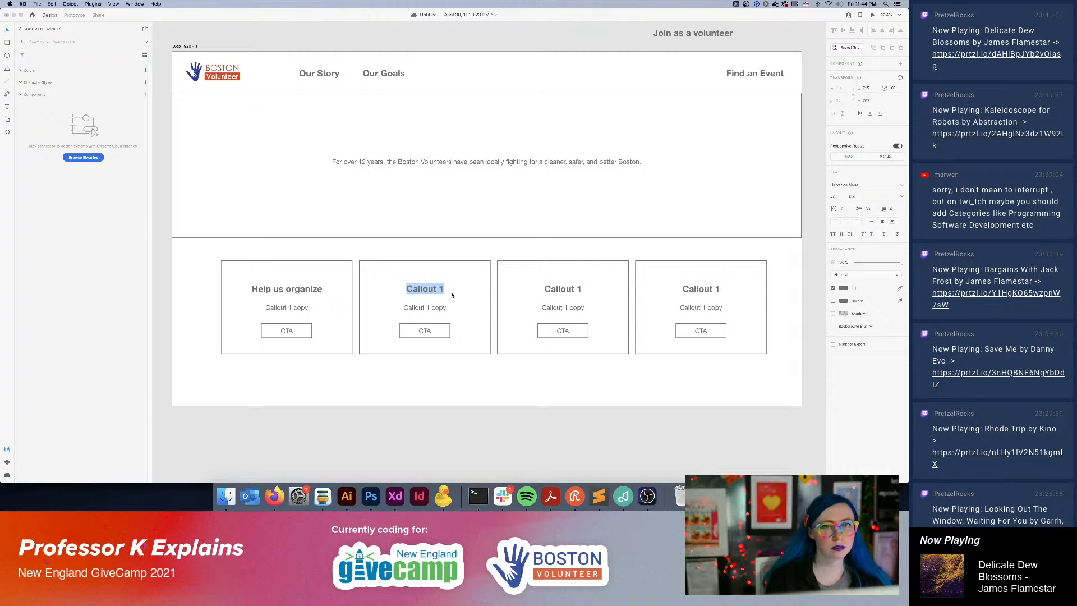
pyautogui.press('Escape')
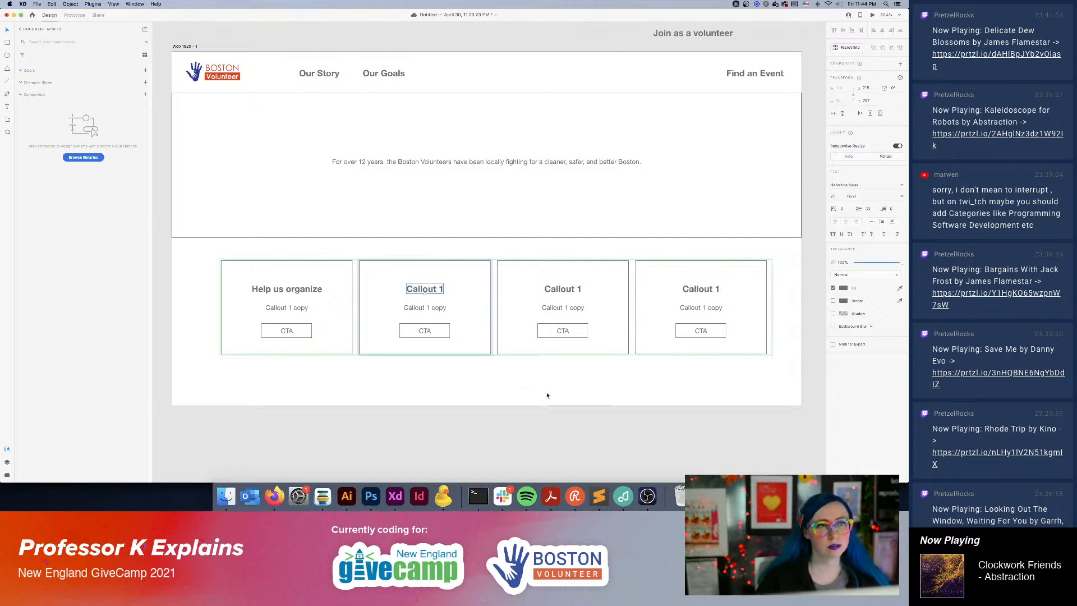
# Place a copy of the "Our Story" label above the artboard and change its text to "How we got here content".
pyautogui.click(325, 78)
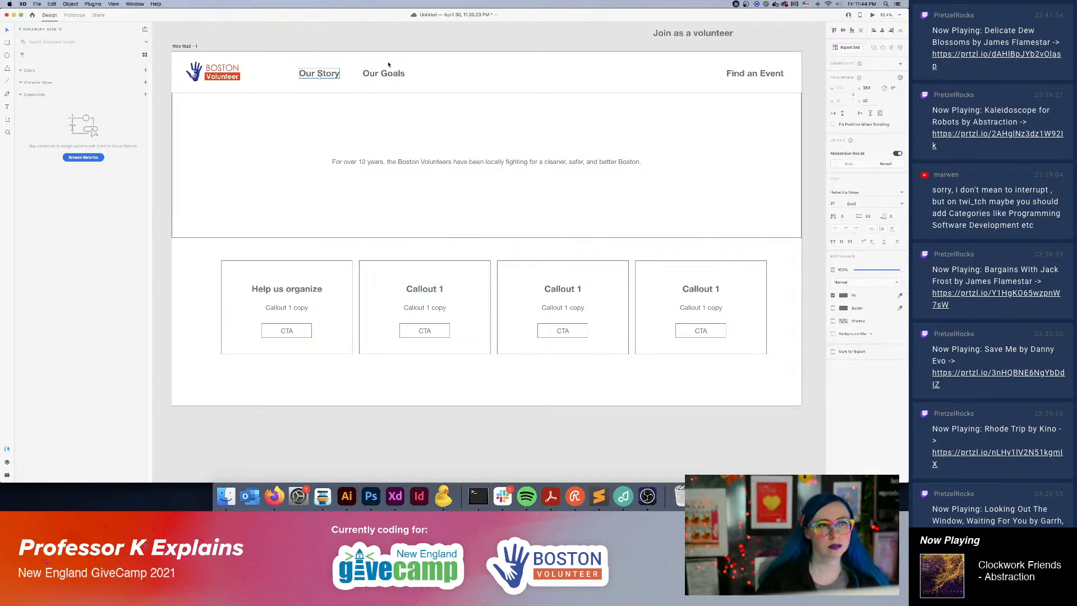
pyautogui.scroll(5, 449, 168)
pyautogui.moveTo(336, 277); pyautogui.dragTo(325, 213)
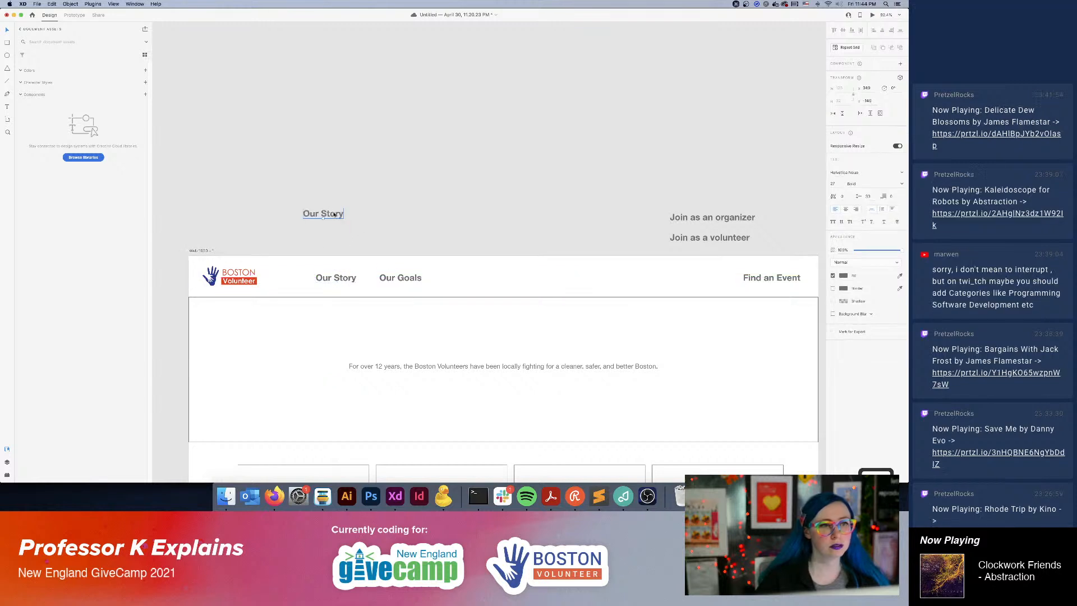
pyautogui.doubleClick(326, 214)
pyautogui.write('How we')
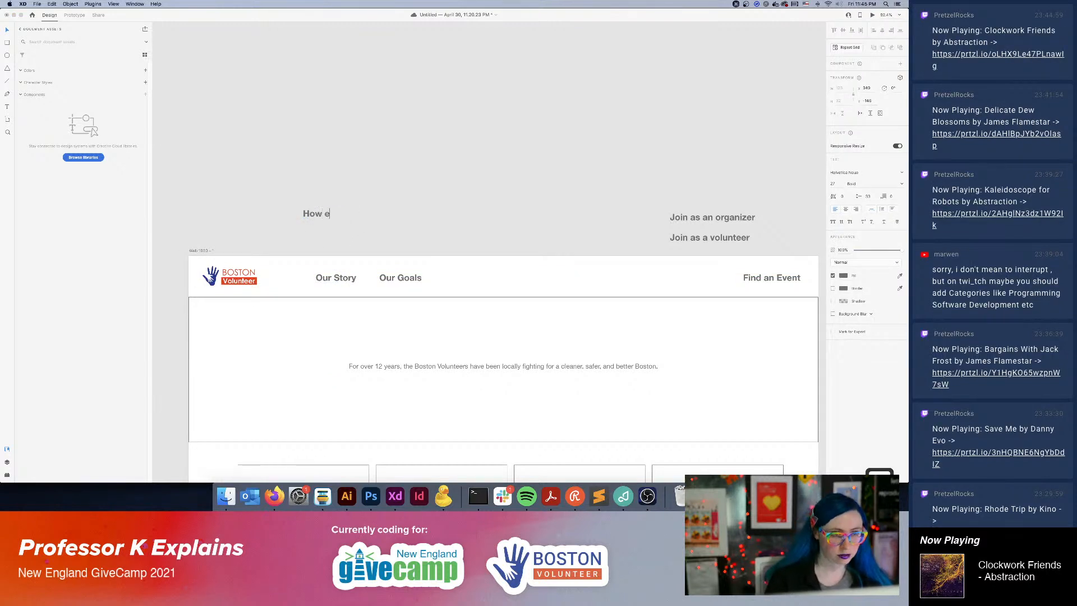
pyautogui.write(' got here content')
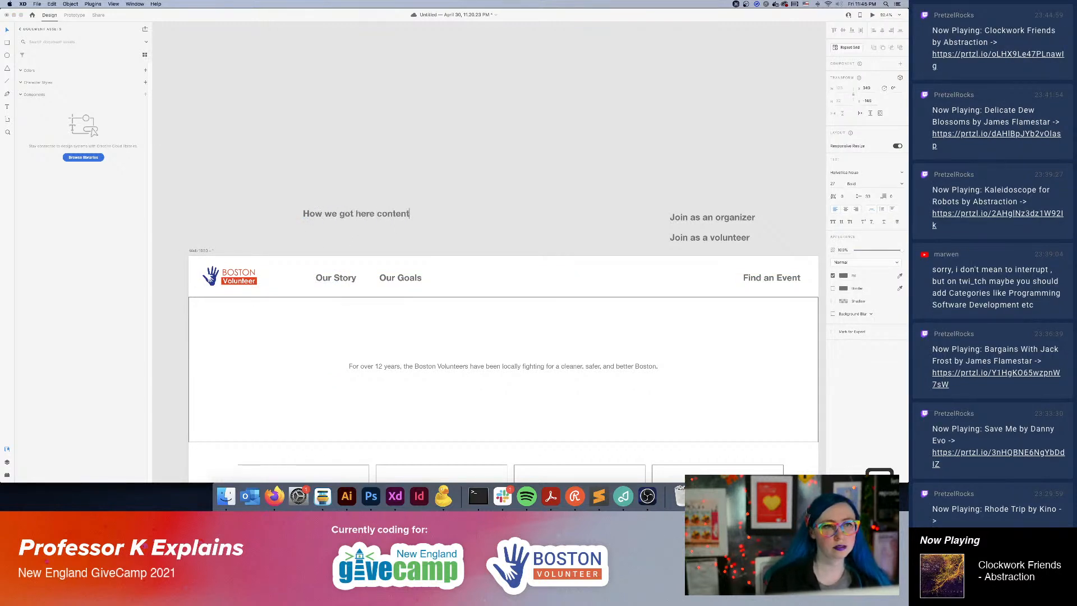
pyautogui.press('Escape')
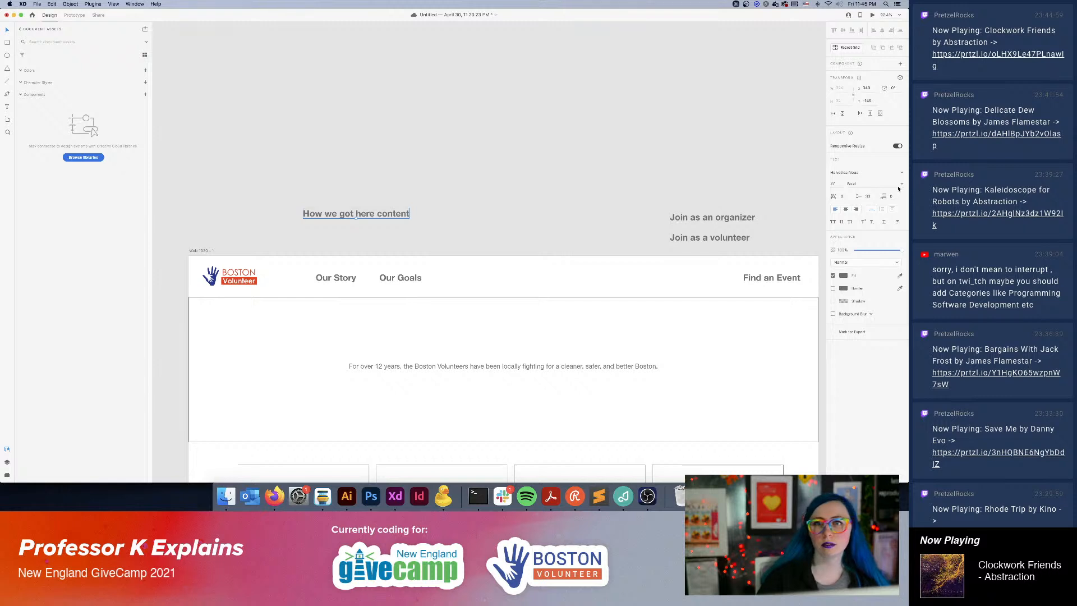
# Set the "How we got here content" note to Regular weight, move it higher above the artboard and reduce its text size to 22.
pyautogui.click(900, 185)
pyautogui.click(901, 185)
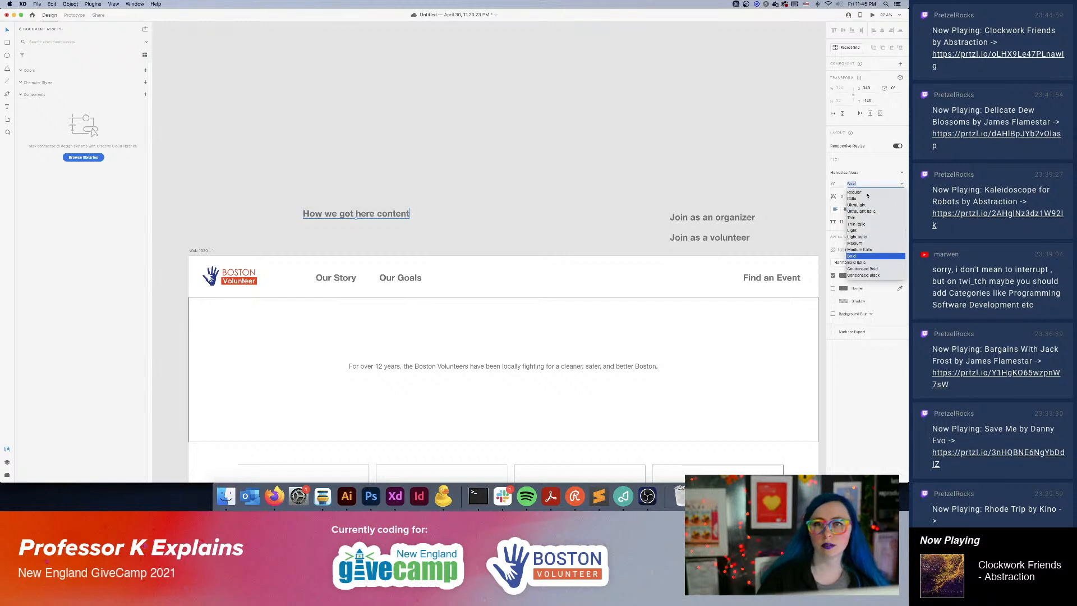
pyautogui.click(866, 193)
pyautogui.moveTo(355, 214); pyautogui.dragTo(321, 183)
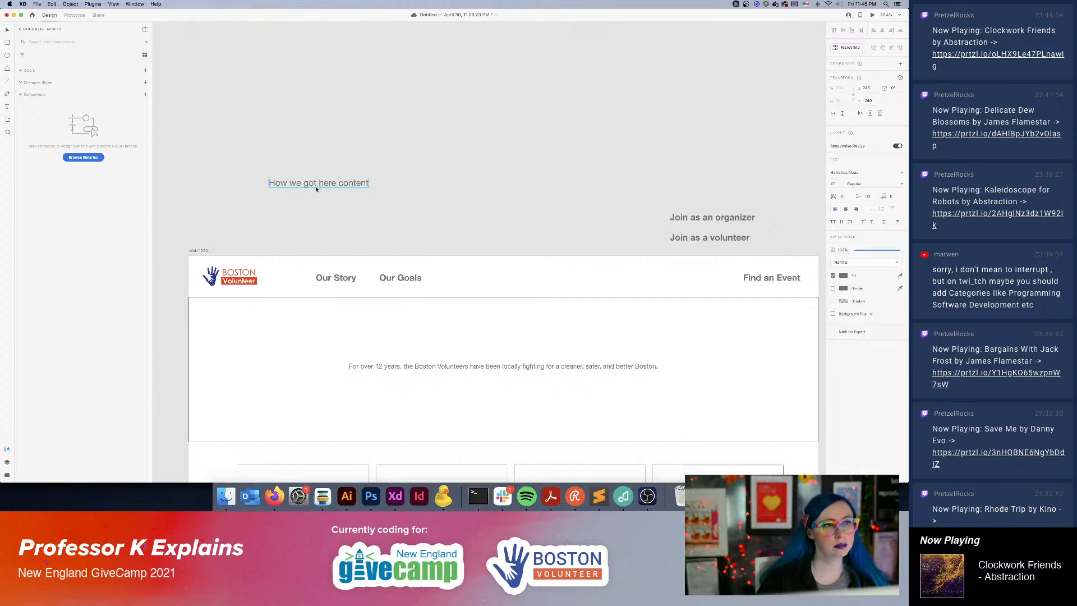
pyautogui.moveTo(319, 187); pyautogui.dragTo(327, 187)
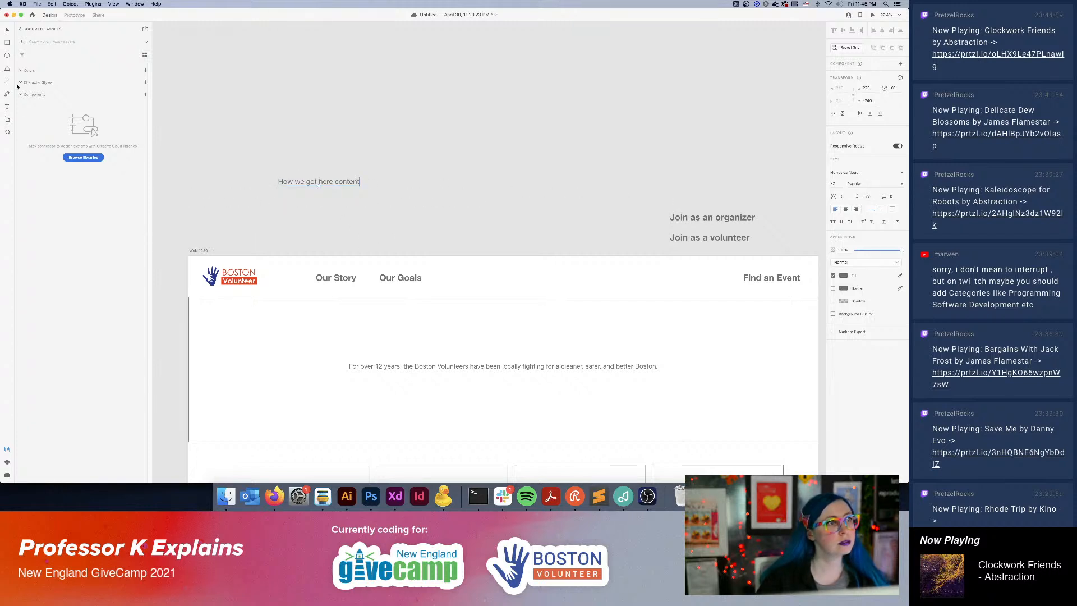
# Draw a connector line from the "How we got here content" note towards "Our Story" and shift both up clear of the artboard.
pyautogui.press('l')
pyautogui.moveTo(315, 192); pyautogui.dragTo(330, 263)
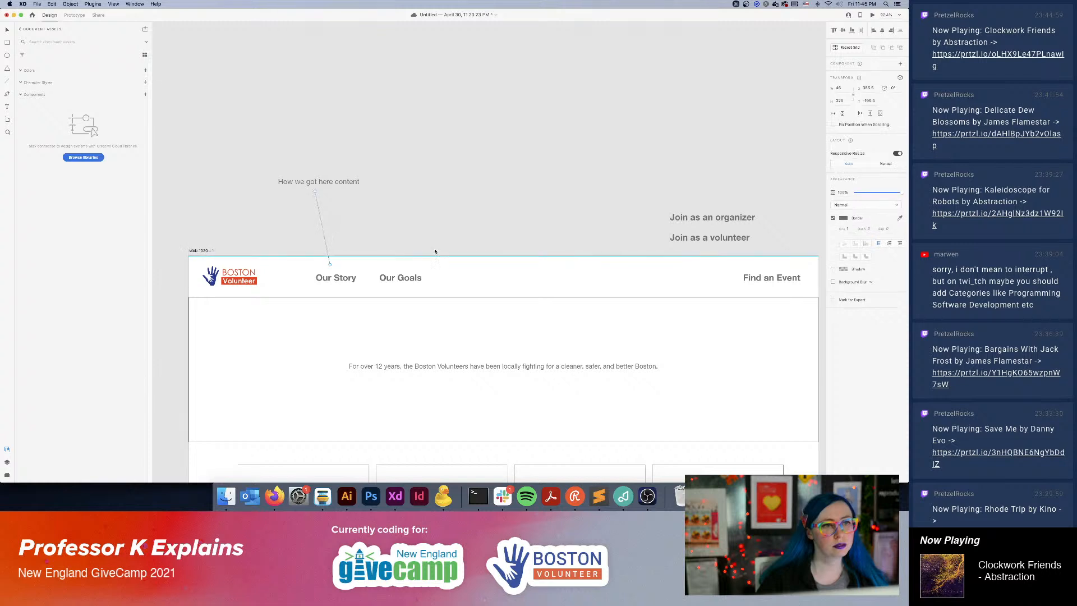
pyautogui.click(414, 112)
pyautogui.click(330, 262)
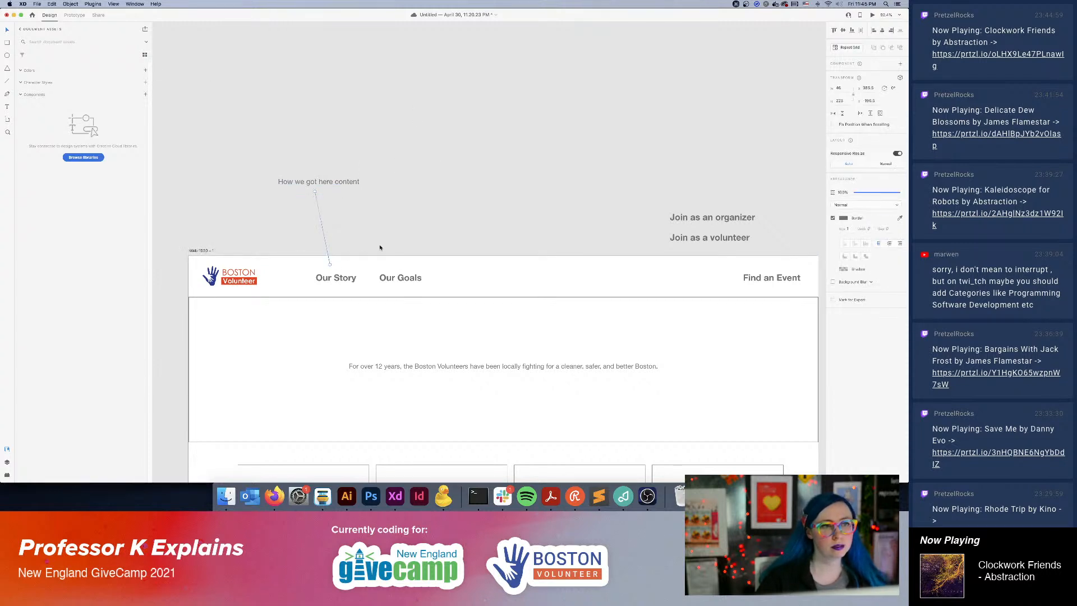
pyautogui.moveTo(332, 183); pyautogui.dragTo(324, 169)
pyautogui.click(464, 112)
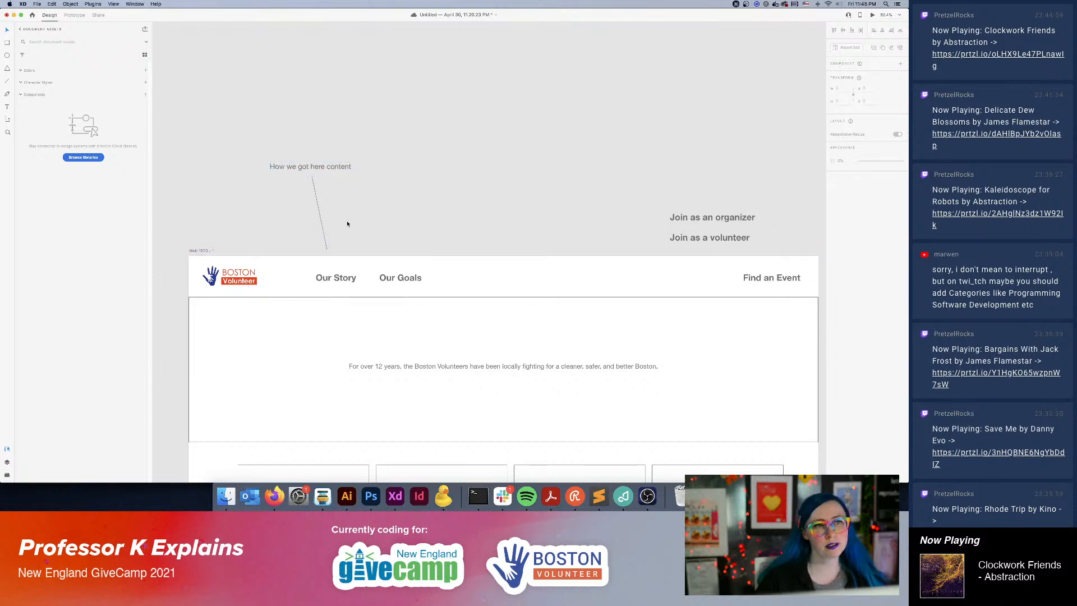
# Duplicate the connector line and note for "Our Goals", angling the line up to the copied note placed above its end.
pyautogui.moveTo(320, 218); pyautogui.dragTo(392, 217)
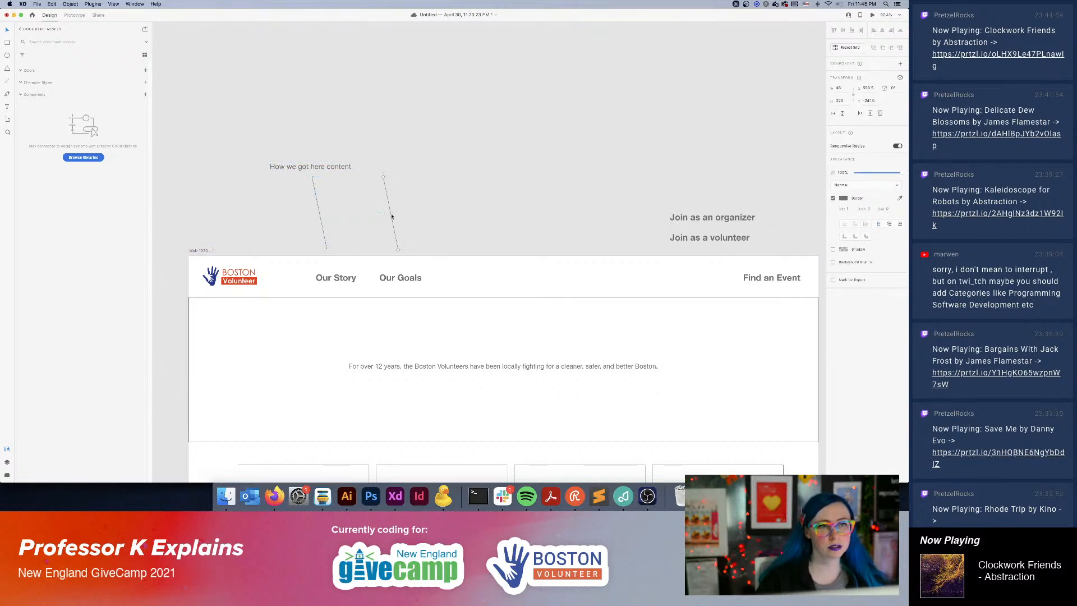
pyautogui.moveTo(385, 180); pyautogui.dragTo(414, 138)
pyautogui.moveTo(321, 167); pyautogui.dragTo(419, 123)
pyautogui.moveTo(424, 121); pyautogui.dragTo(422, 120)
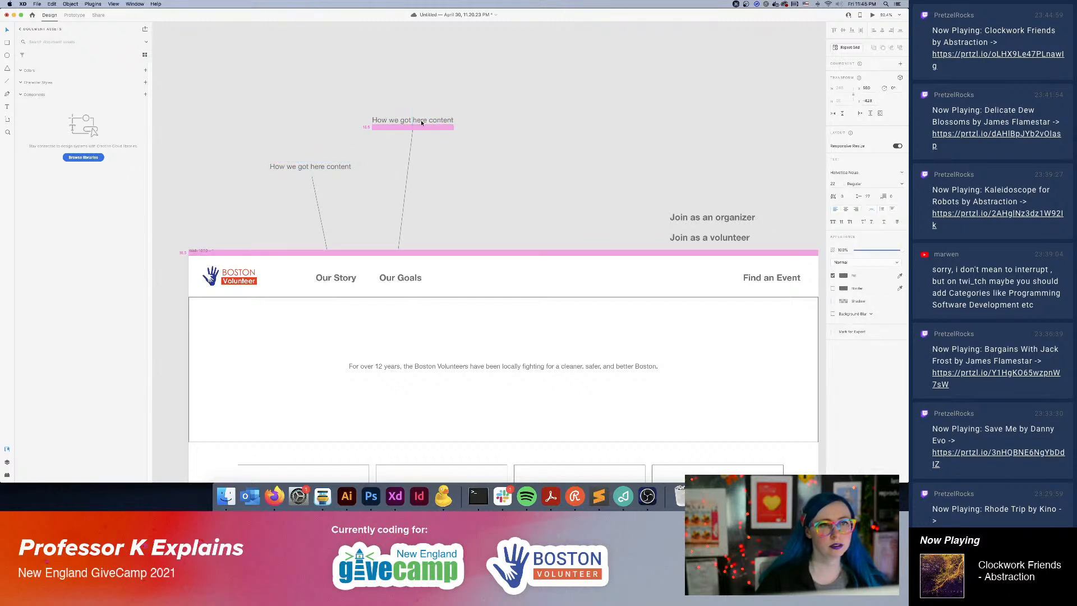
# Change the copied note's text to "Mission statement or question" and center it over its connector line.
pyautogui.doubleClick(423, 120)
pyautogui.write('Mistti')
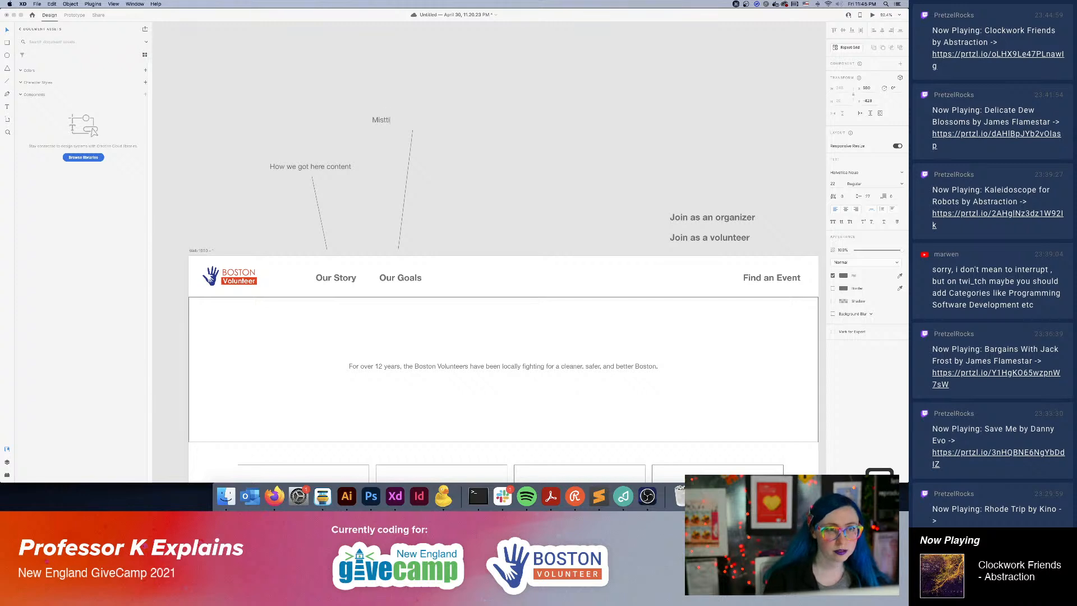
pyautogui.press('BackSpace')
pyautogui.write('sion state')
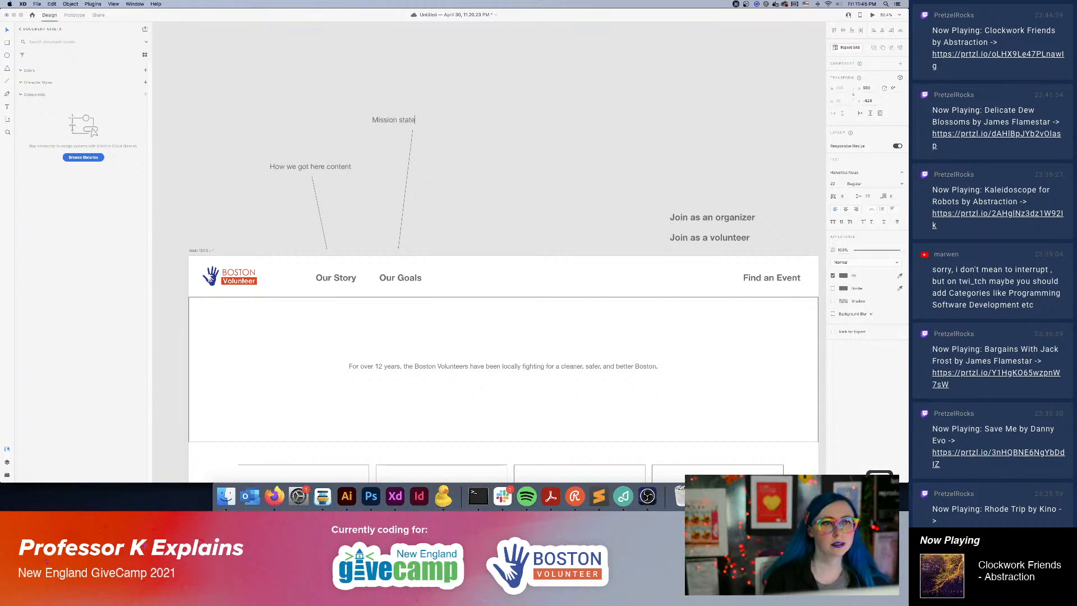
pyautogui.write('ment or question')
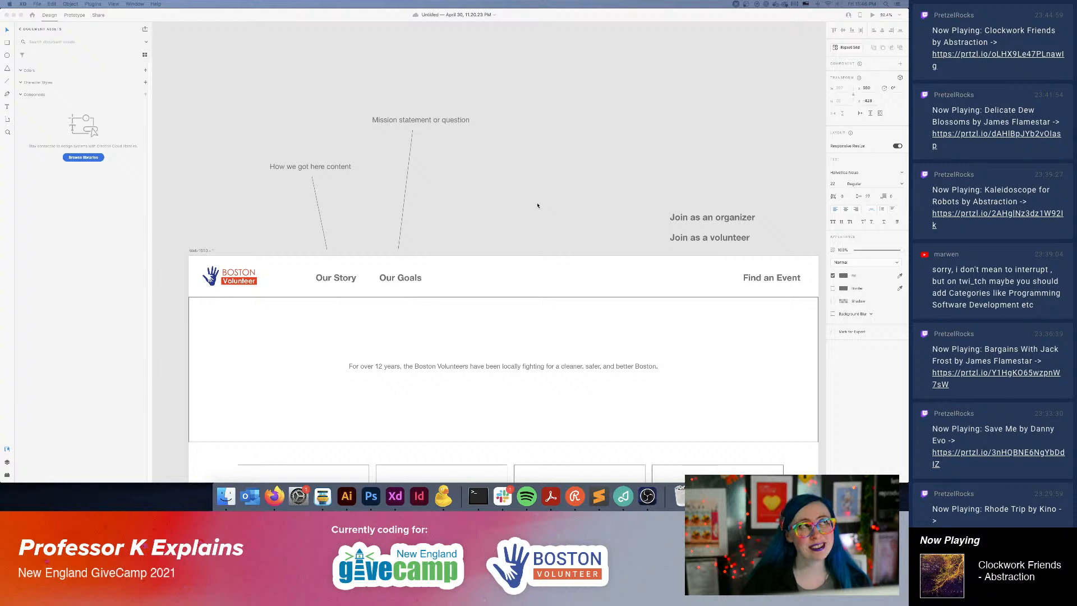
pyautogui.moveTo(432, 122); pyautogui.dragTo(424, 123)
pyautogui.click(493, 134)
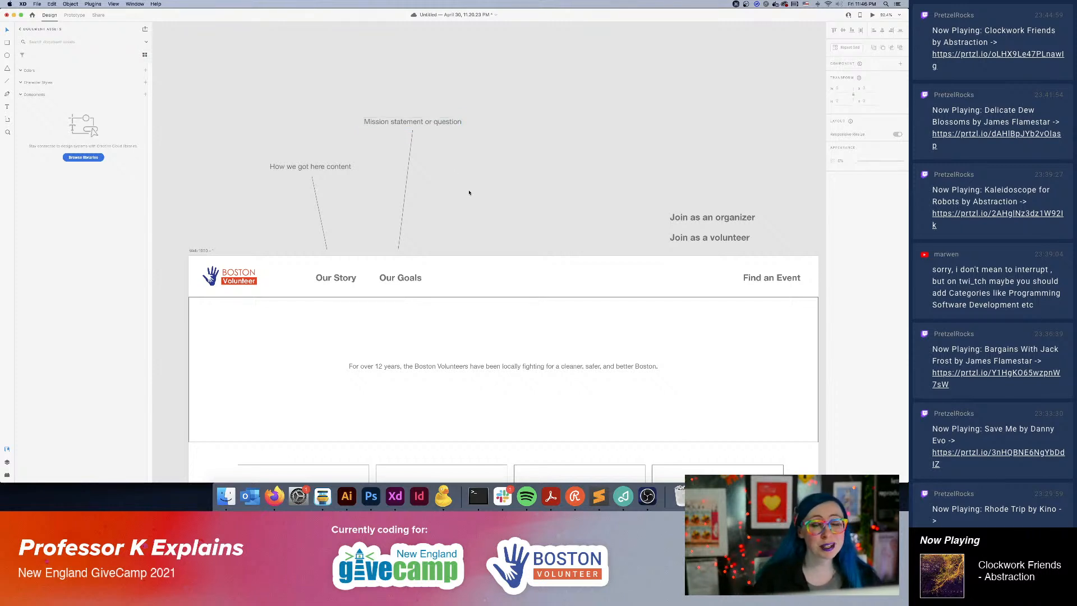
# Raise the "Mission statement or question" note, and nudge it back down to just above its connector line.
pyautogui.moveTo(442, 122); pyautogui.dragTo(442, 102)
pyautogui.click(469, 147)
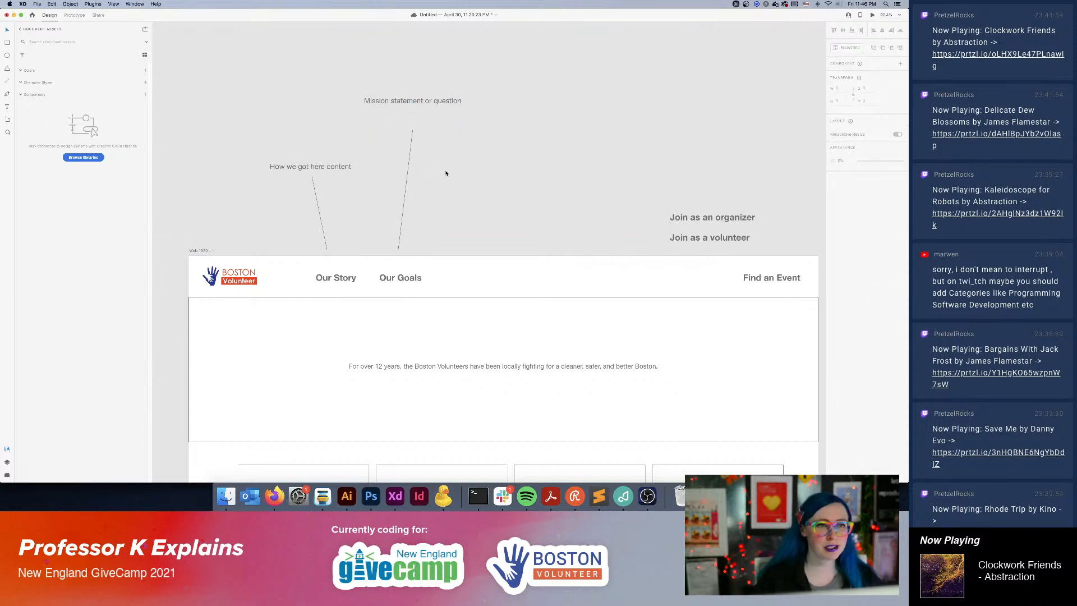
pyautogui.click(437, 101)
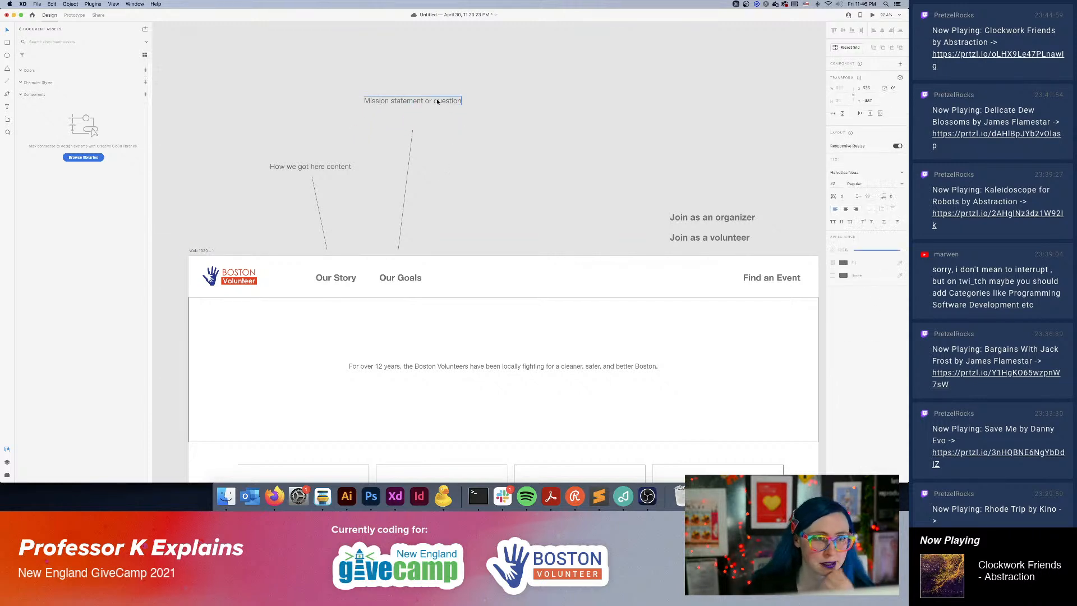
pyautogui.hotkey('shift', 'Down')
pyautogui.hotkey('shift', 'Down')
pyautogui.hotkey('shift', 'Down')
pyautogui.click(511, 170)
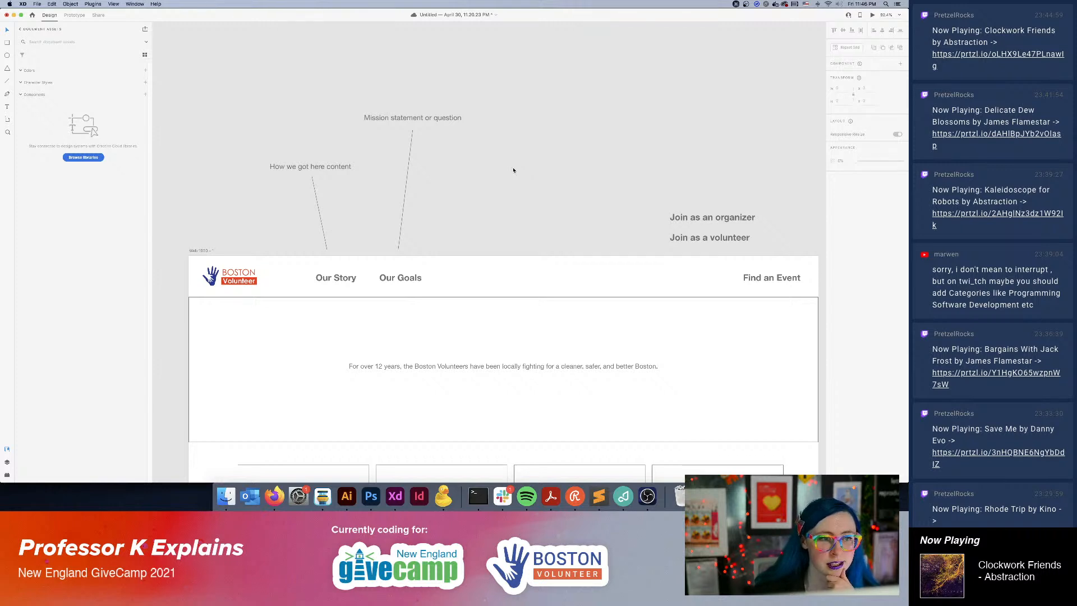
# Shift the "Mission statement or question" note slightly closer to the upper end of its connector line.
pyautogui.click(451, 119)
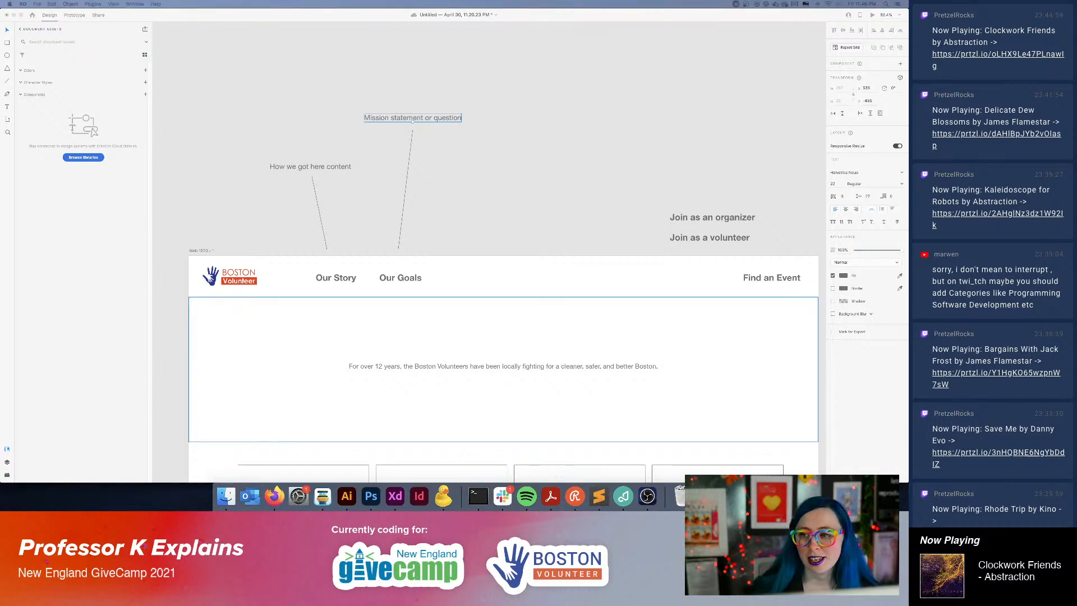
pyautogui.click(652, 155)
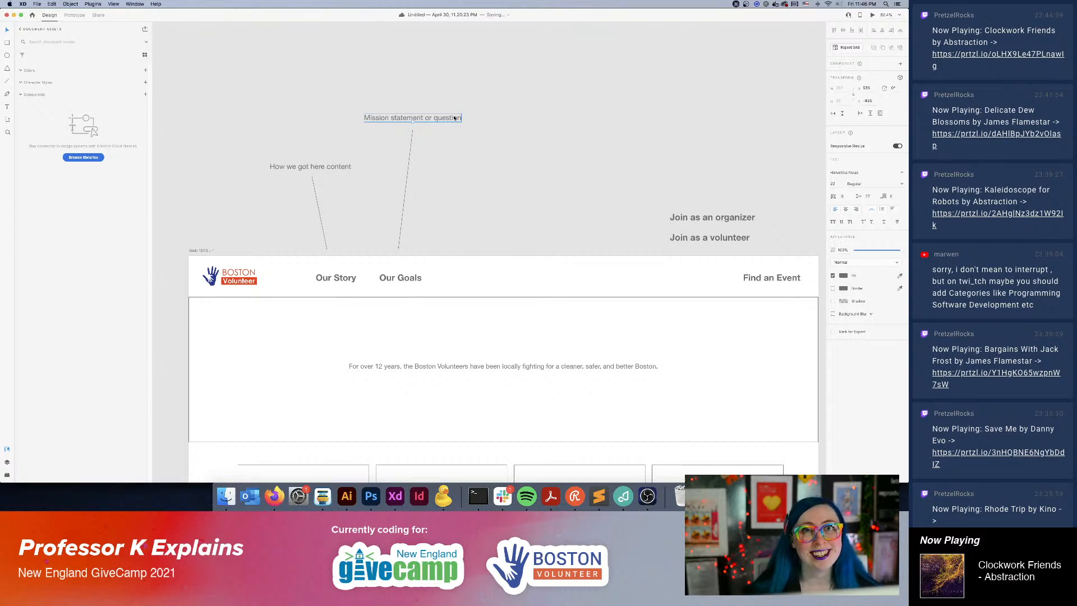
pyautogui.click(500, 159)
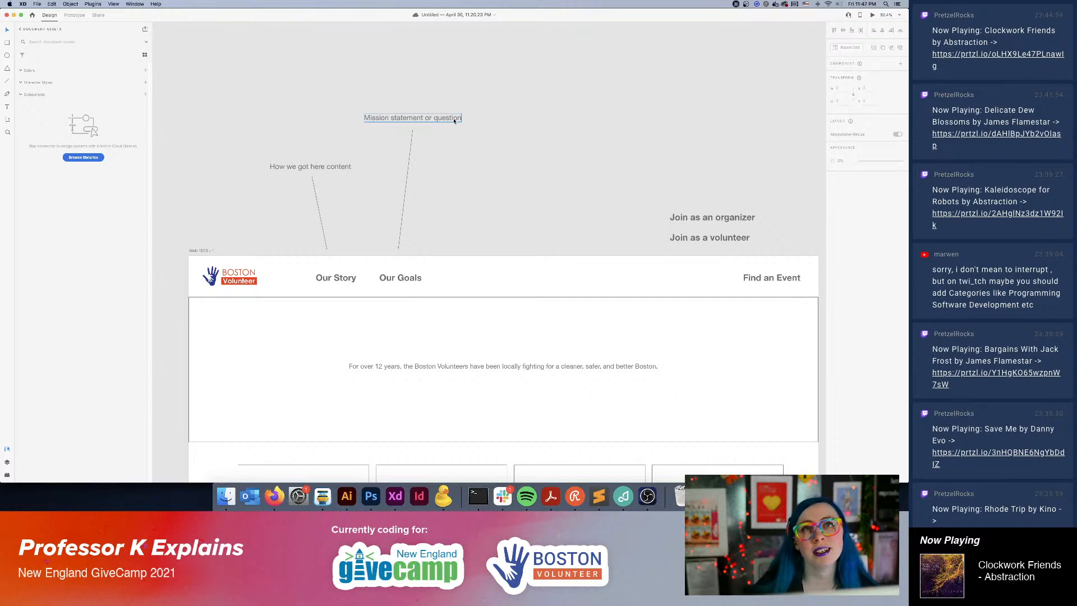
pyautogui.click(413, 119)
pyautogui.moveTo(413, 121); pyautogui.dragTo(427, 123)
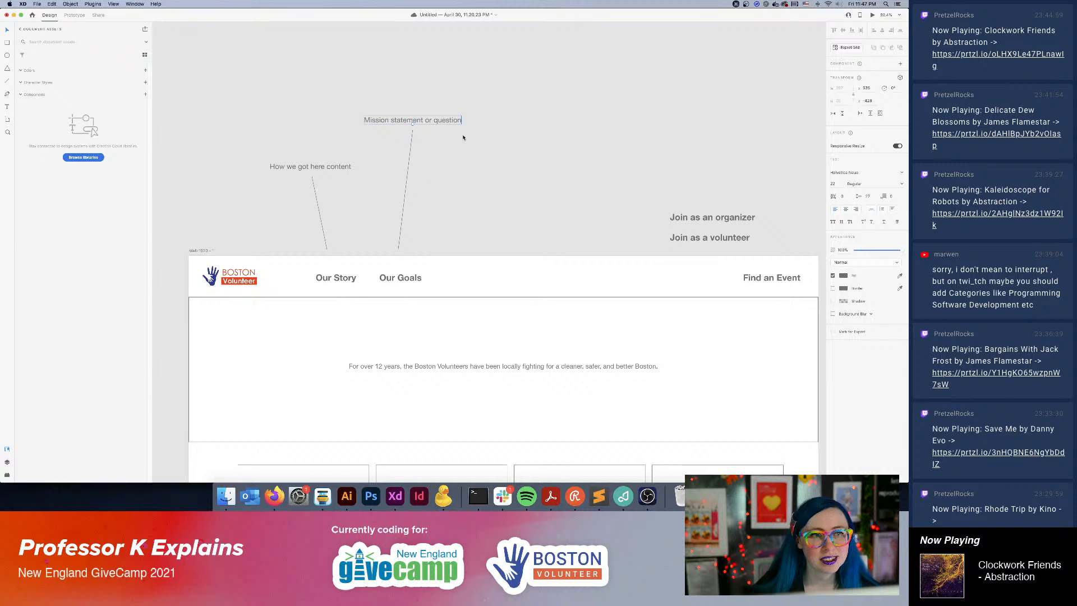
pyautogui.click(536, 168)
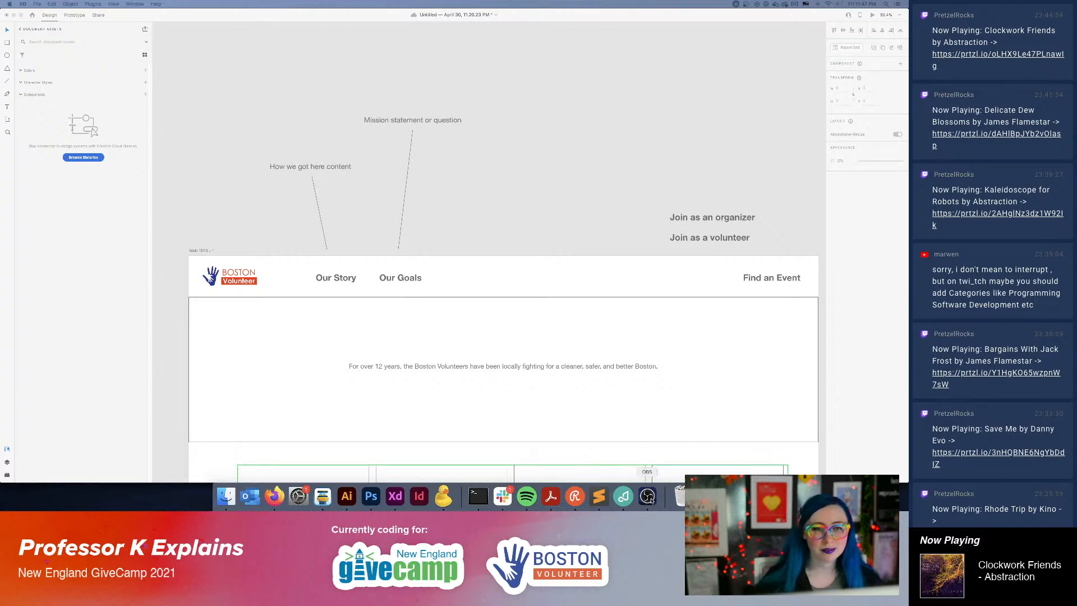
# Replace the first callout's heading with "Need more organizers".
pyautogui.click(475, 241)
pyautogui.moveTo(557, 399); pyautogui.dragTo(538, 173)
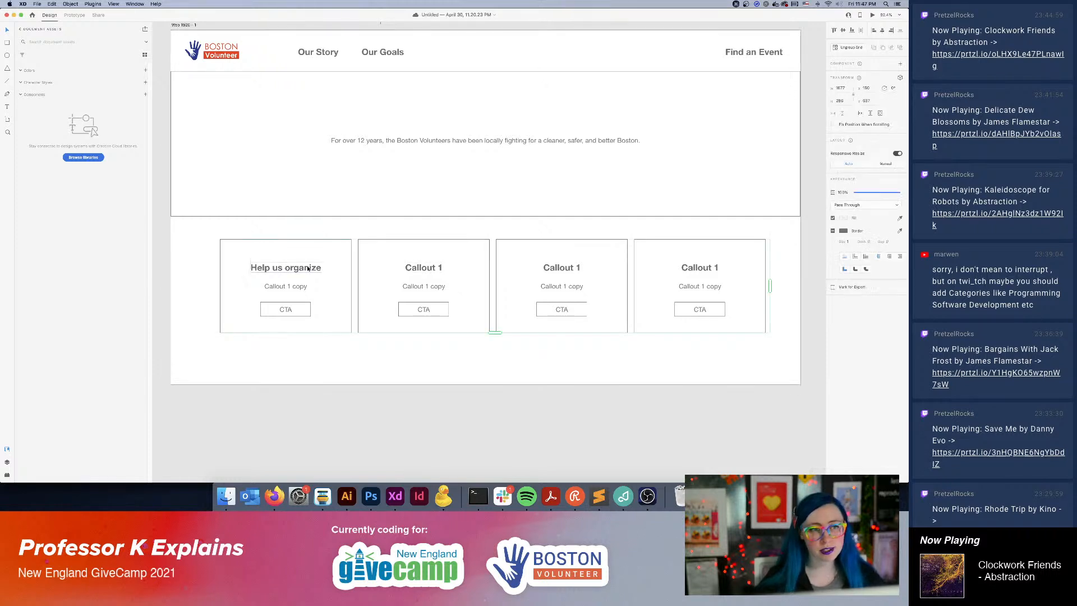
pyautogui.doubleClick(302, 268)
pyautogui.doubleClick(302, 269)
pyautogui.write('Ne')
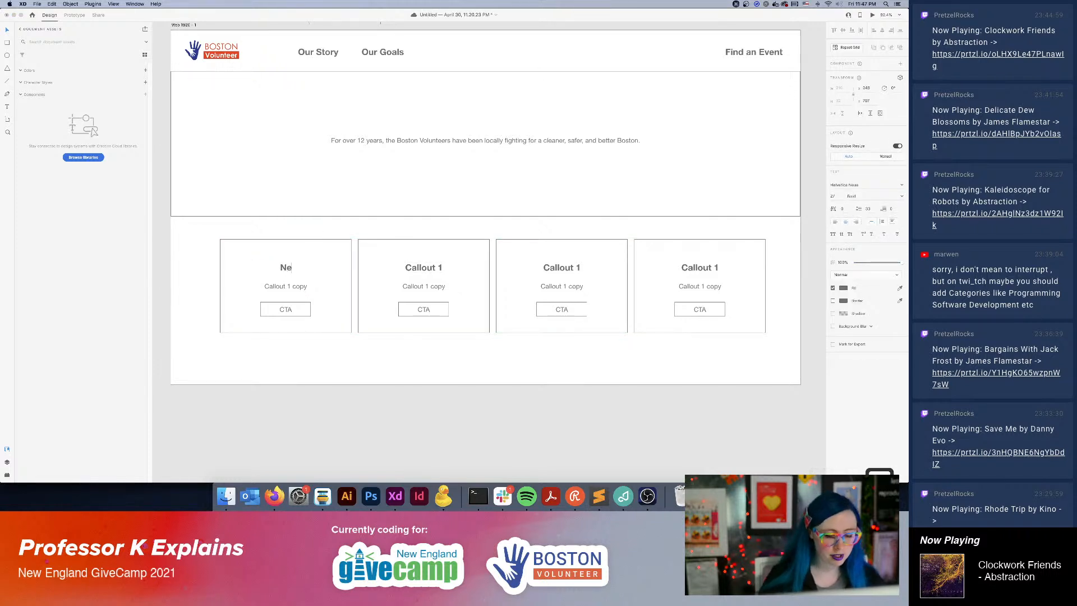
pyautogui.write('ed more organizers')
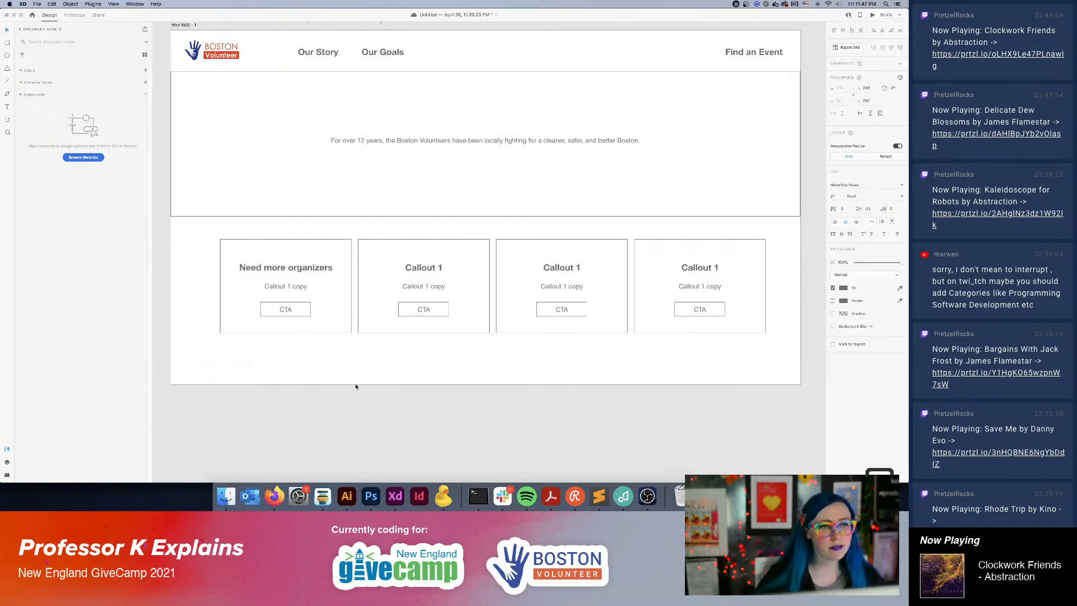
pyautogui.press('Escape')
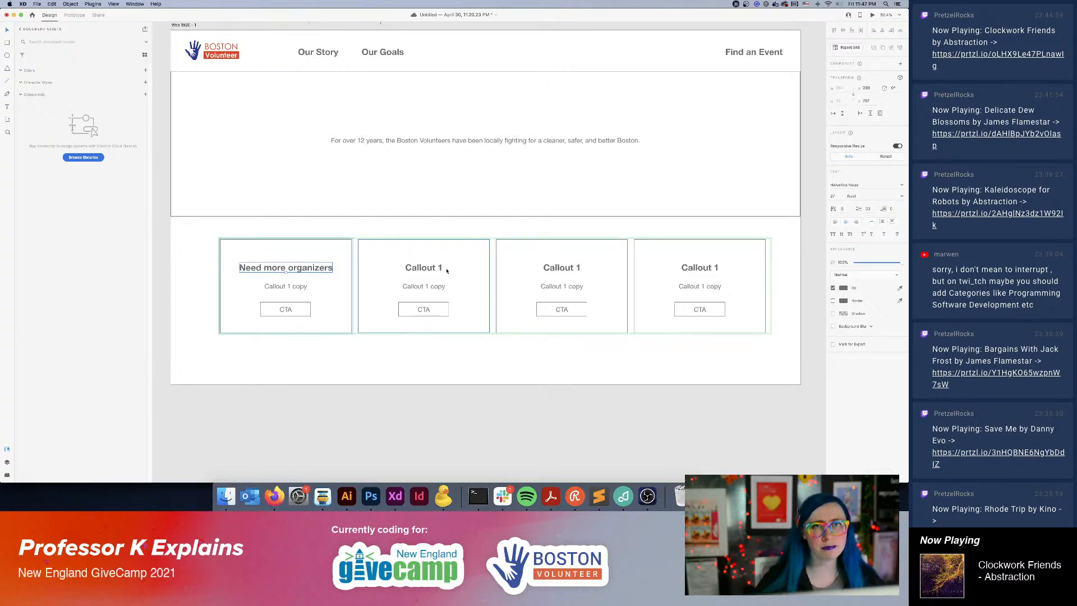
pyautogui.click(433, 361)
# Replace the second callout's heading with "Connect volunteers with events".
pyautogui.click(427, 269)
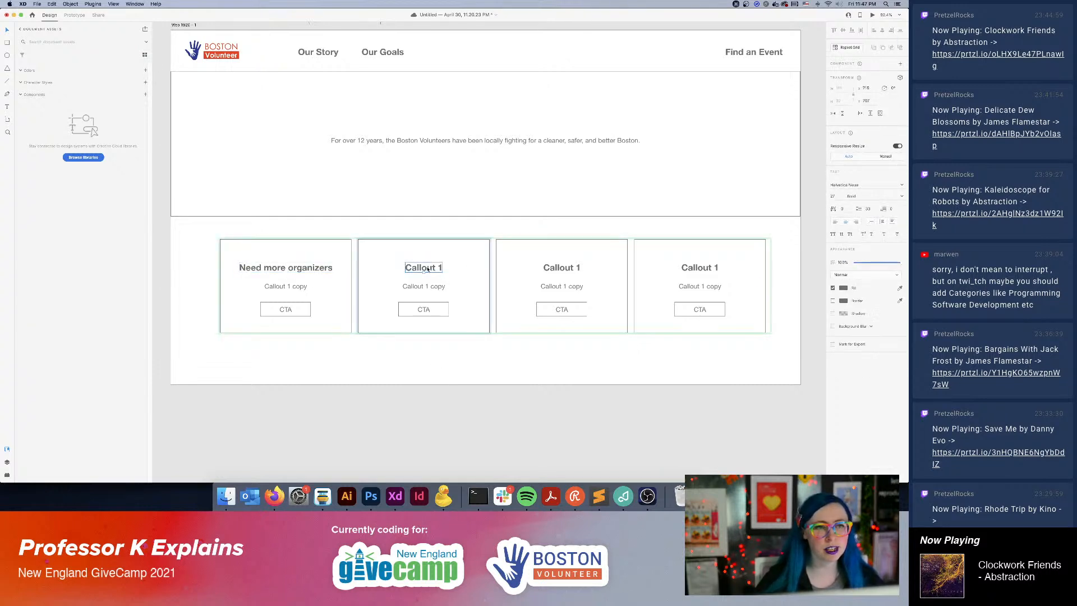
pyautogui.doubleClick(285, 315)
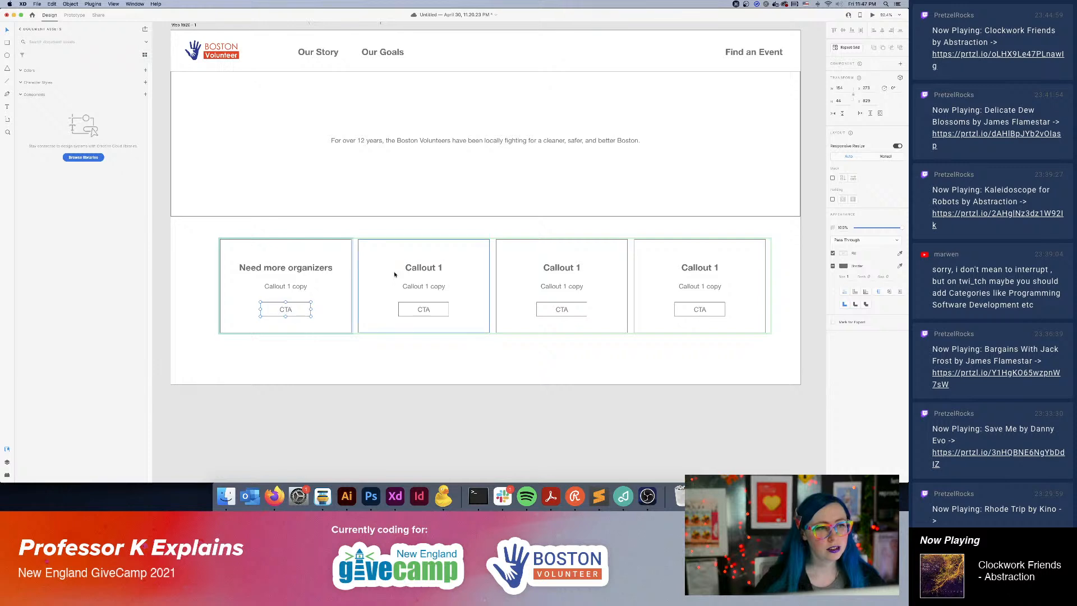
pyautogui.doubleClick(418, 269)
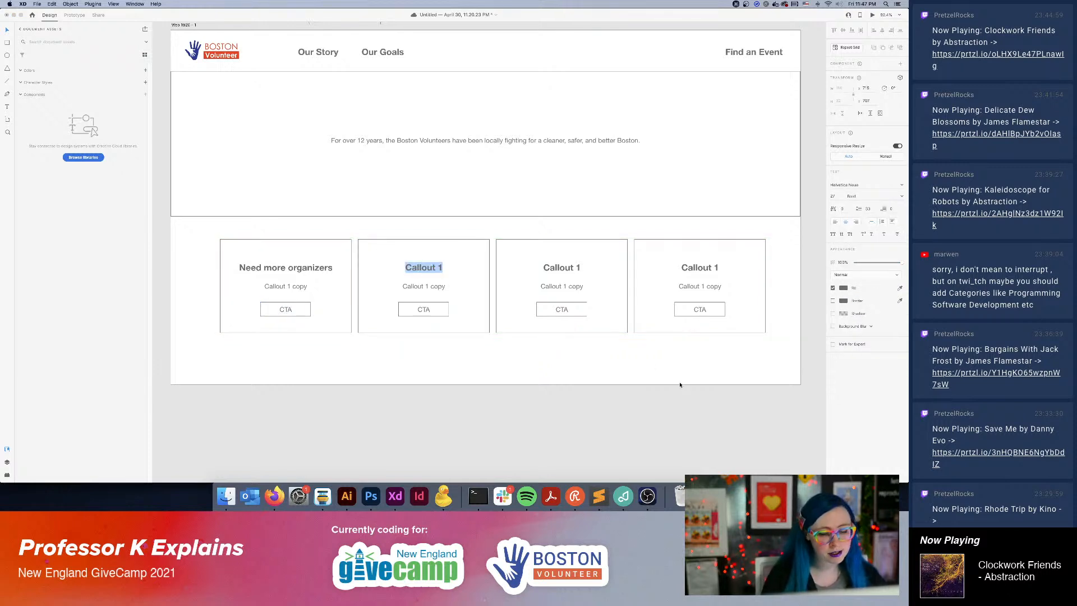
pyautogui.write('Volu')
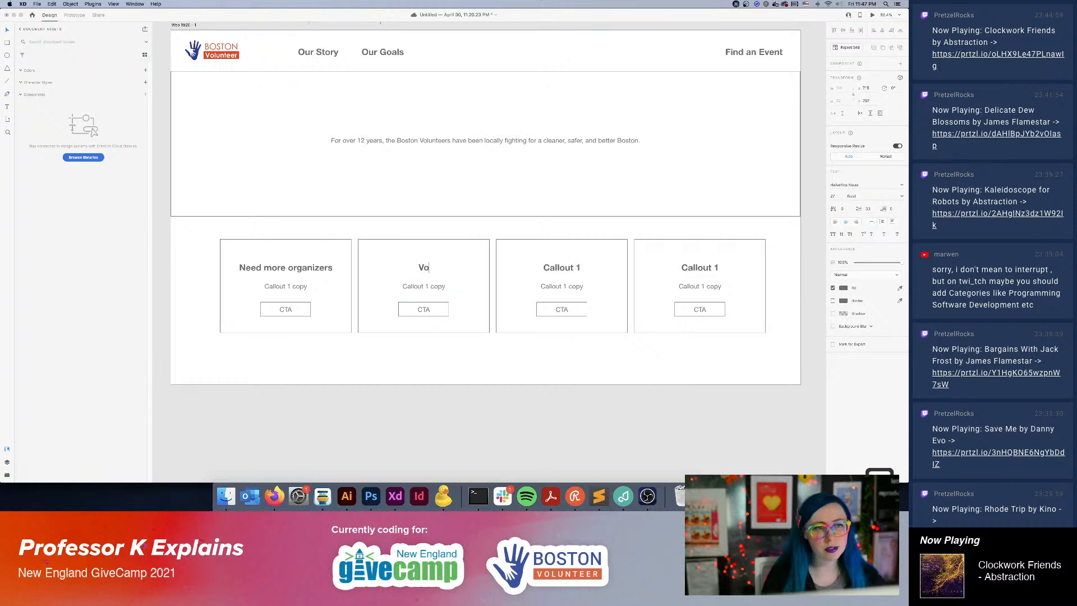
pyautogui.press('BackSpace')
pyautogui.press('BackSpace')
pyautogui.press('BackSpace')
pyautogui.press('BackSpace')
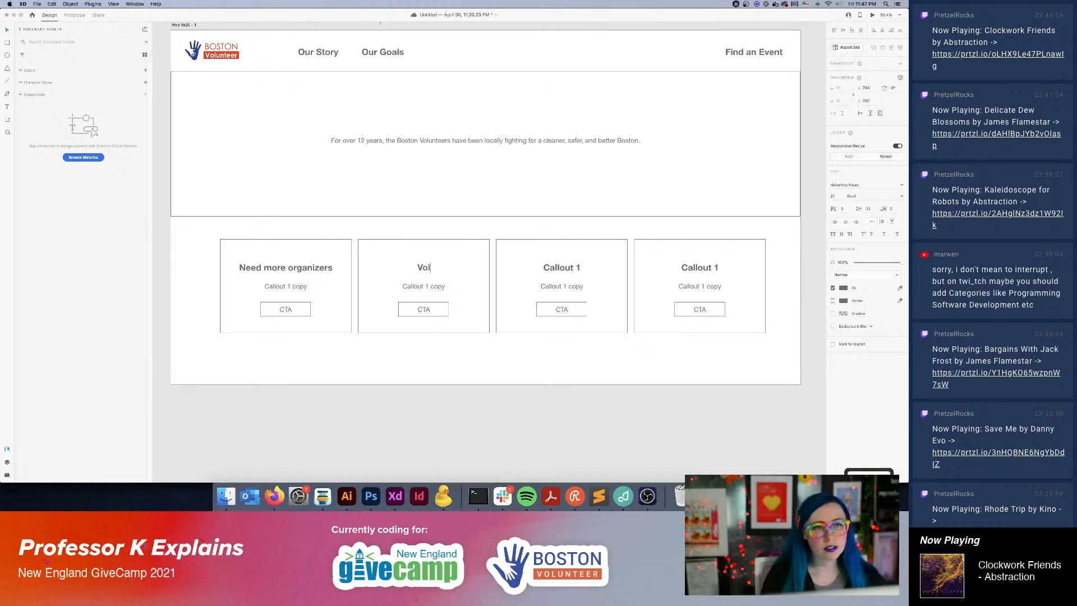
pyautogui.write('Connect volut')
pyautogui.press('BackSpace')
pyautogui.write('n')
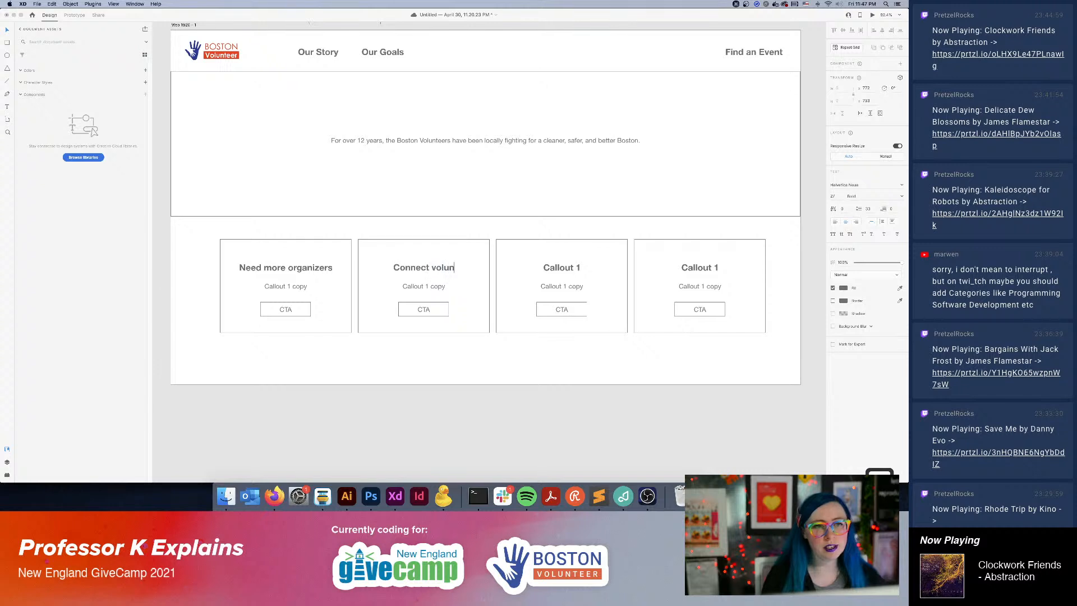
pyautogui.write('teers with events')
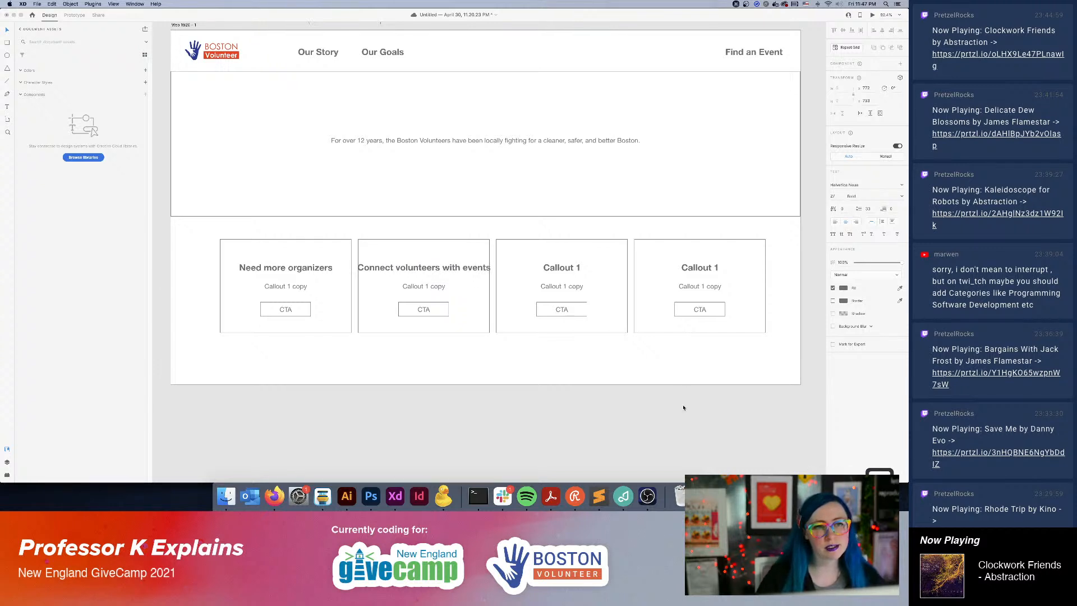
pyautogui.press('Escape')
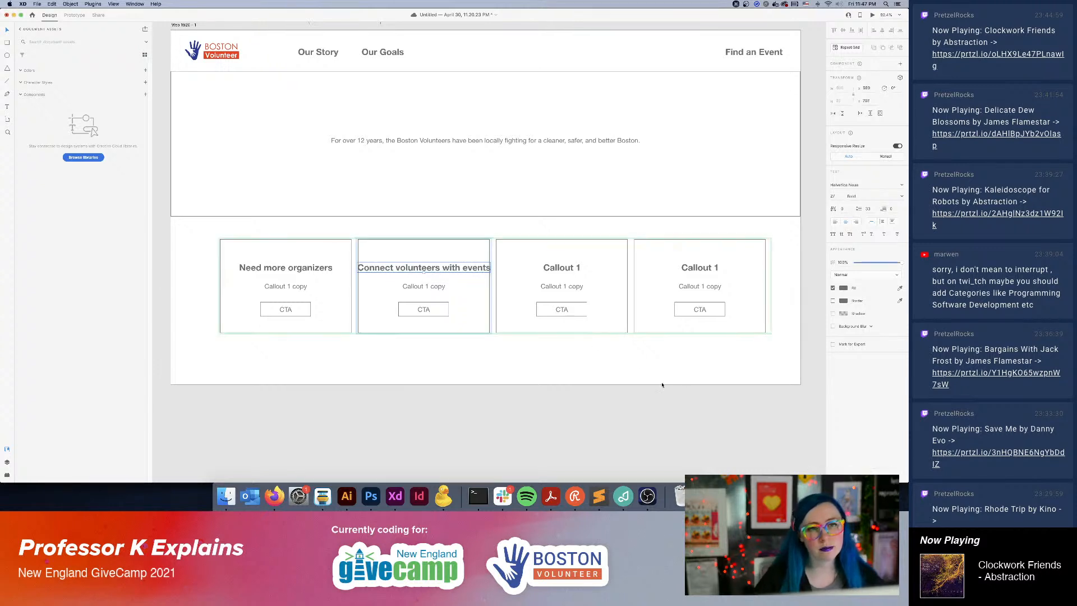
# Replace the third callout's heading with "How we got here".
pyautogui.click(564, 280)
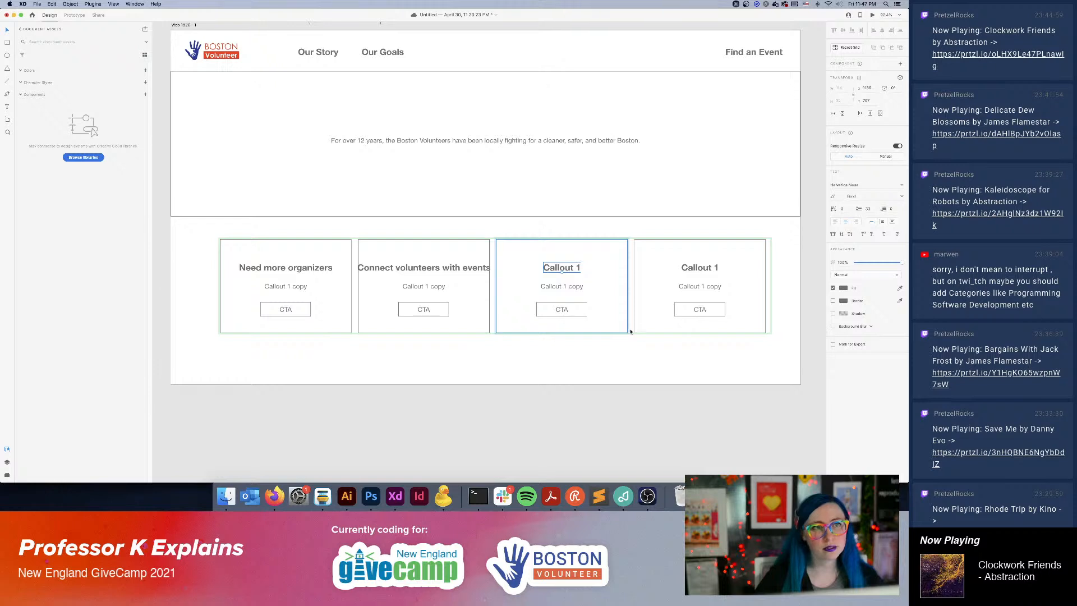
pyautogui.doubleClick(574, 268)
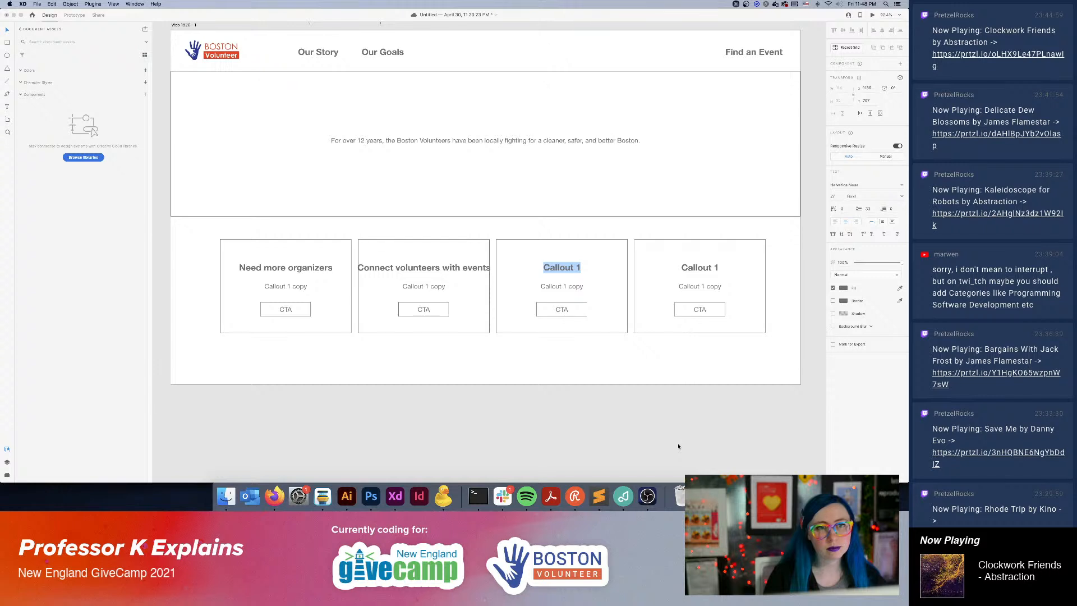
pyautogui.write('How we got')
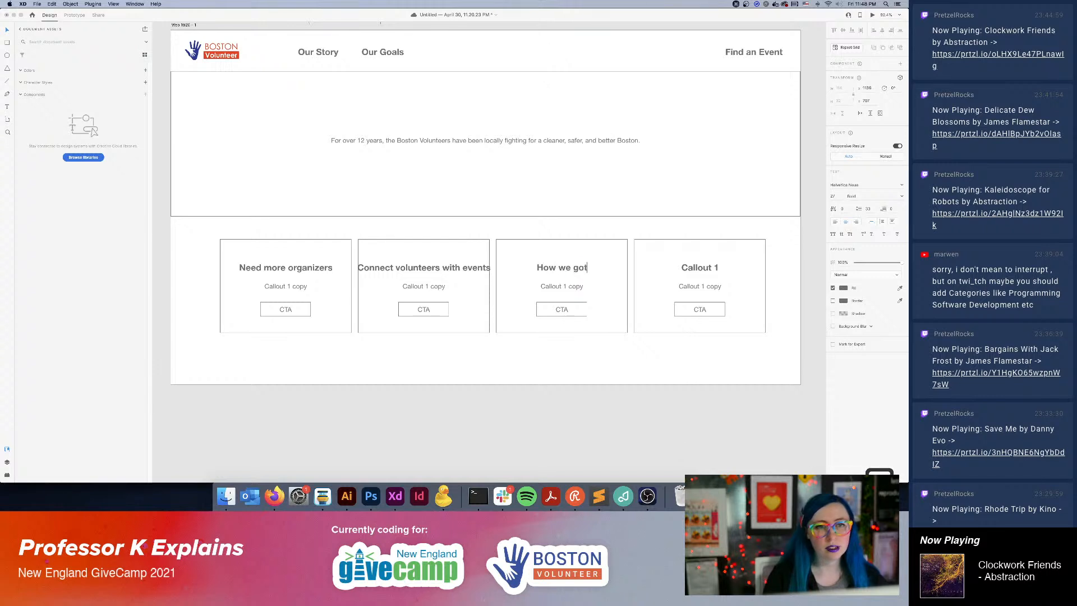
pyautogui.write(' here')
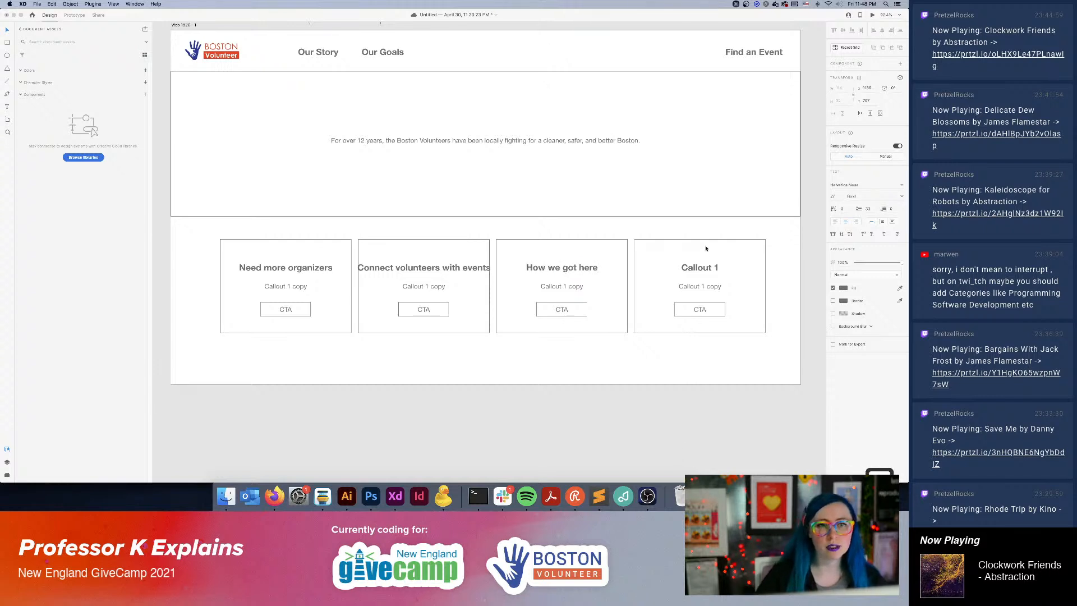
# Replace the fourth callout's heading with "Where we're going".
pyautogui.doubleClick(700, 267)
pyautogui.write("Where we're going")
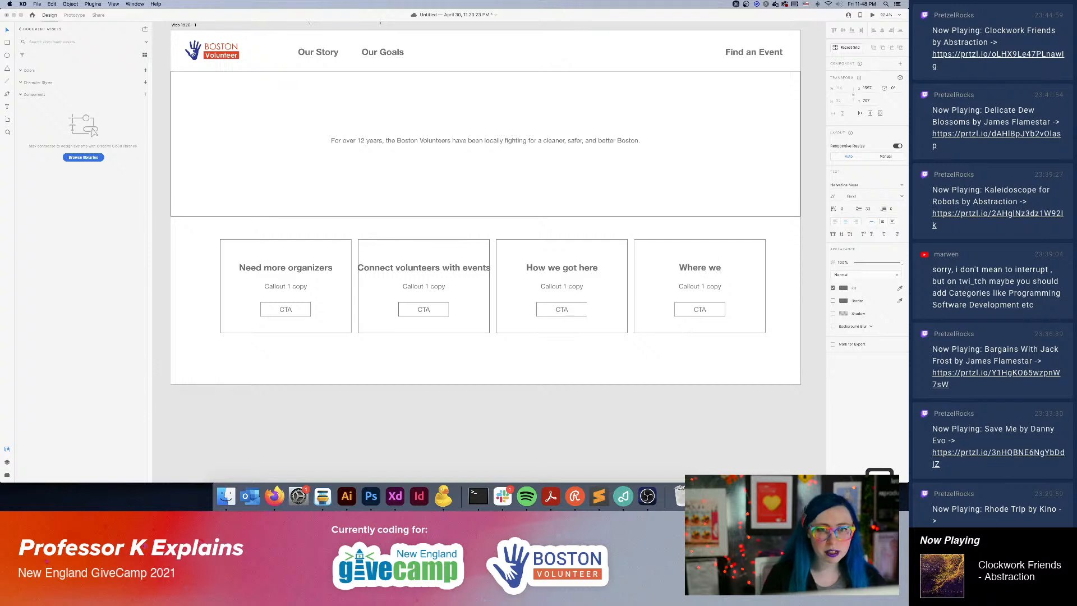
pyautogui.press('Escape')
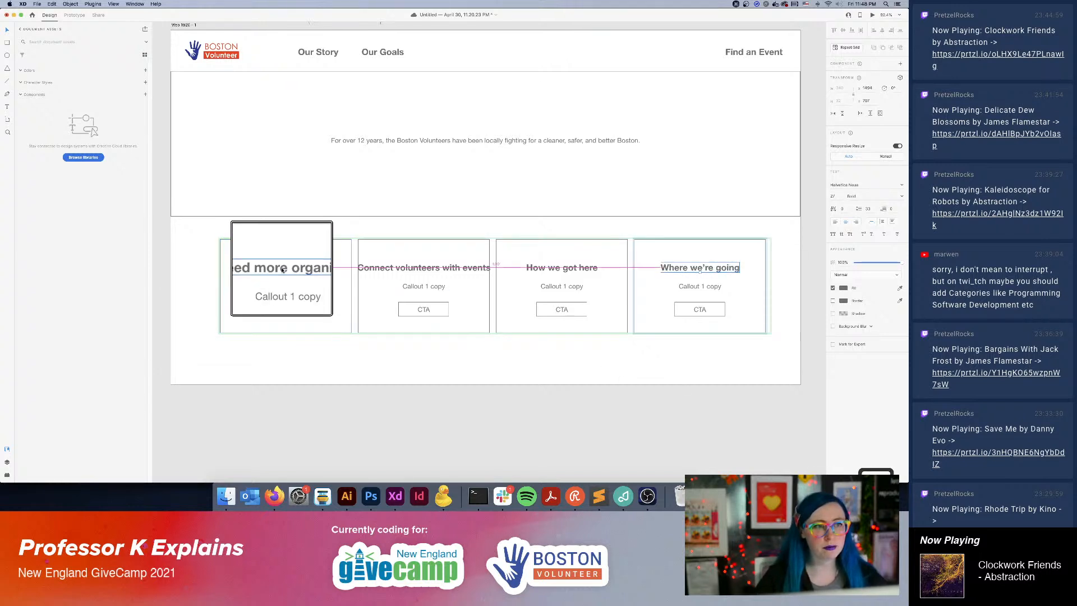
# Review the page layout, checking the callout row against the header navigation and its annotation notes above the artboard.
pyautogui.moveTo(739, 139); pyautogui.dragTo(614, 249)
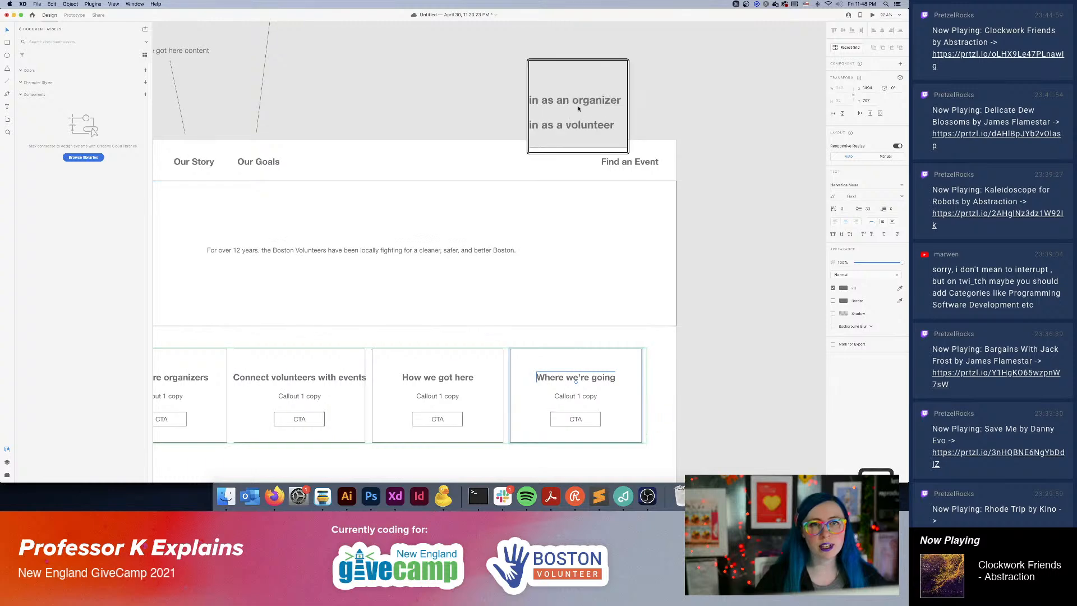
pyautogui.moveTo(483, 226); pyautogui.dragTo(644, 140)
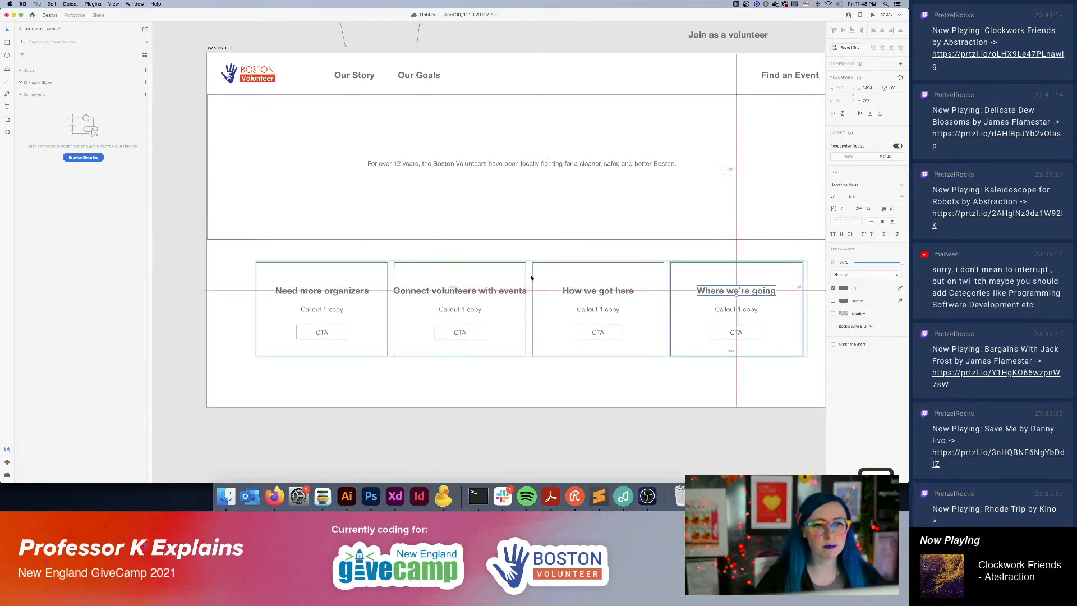
pyautogui.moveTo(533, 218); pyautogui.dragTo(436, 357)
pyautogui.scroll(-5, 449, 168)
pyautogui.hscroll(-3, 449, 168)
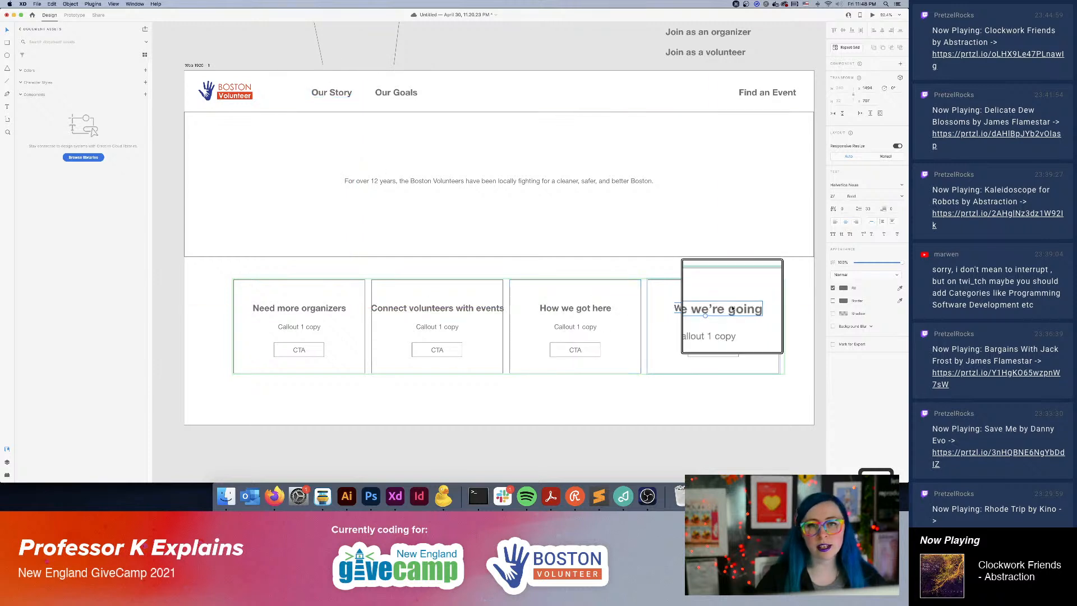
pyautogui.scroll(-2, 491, 216)
pyautogui.hscroll(1, 496, 219)
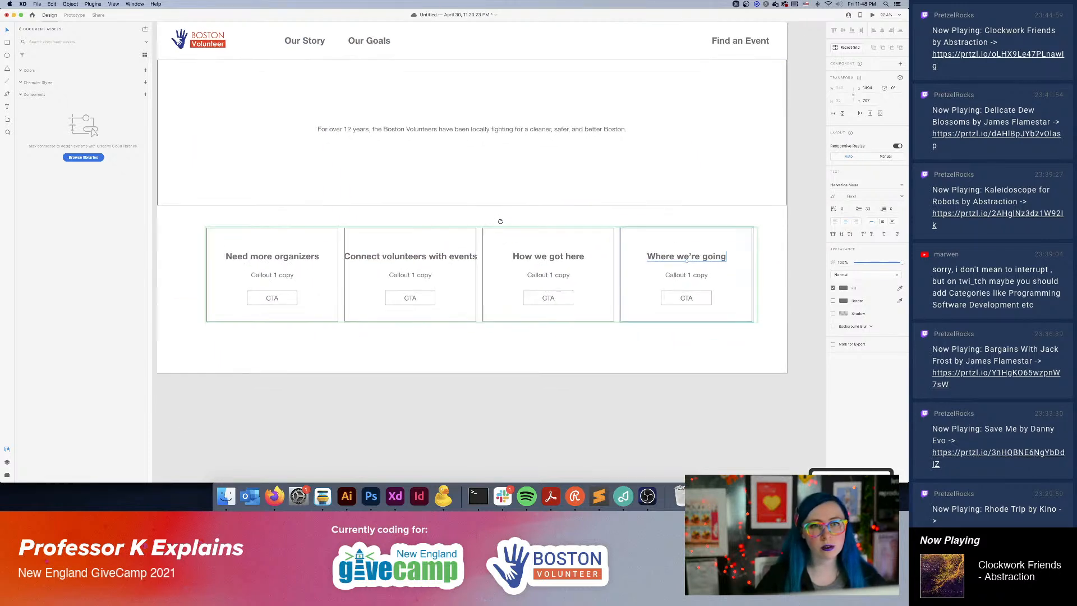
pyautogui.click(485, 370)
pyautogui.press('super+minus')
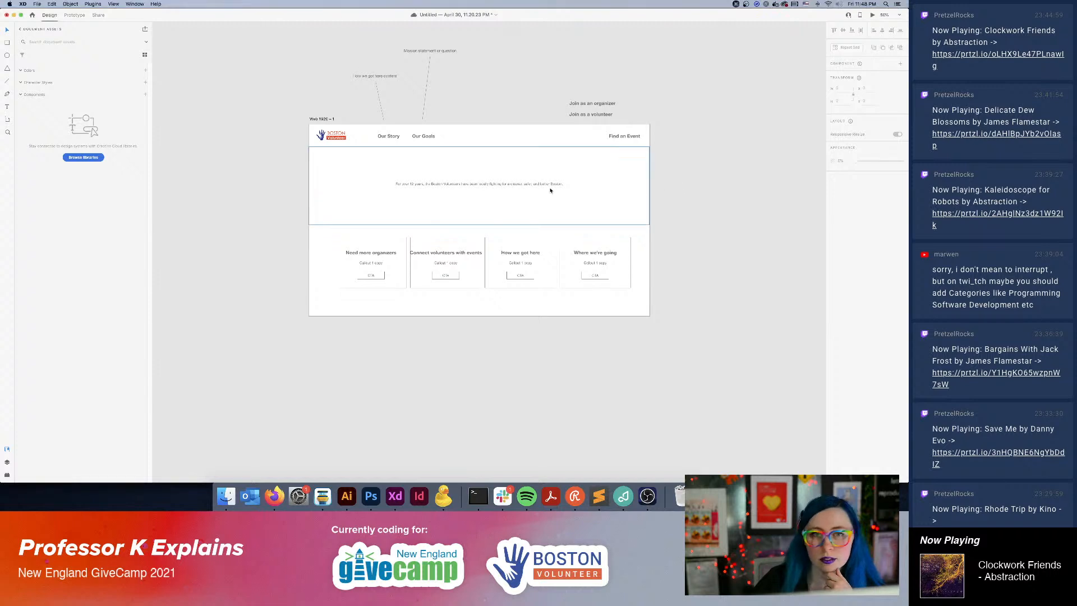
# Shift the mission sentence in the hero section slightly left of its centered position.
pyautogui.doubleClick(510, 185)
pyautogui.moveTo(515, 186)
pyautogui.mouseDown()
pyautogui.moveTo(465, 189)
pyautogui.moveTo(535, 187)
pyautogui.moveTo(520, 189)
pyautogui.mouseUp()
pyautogui.press('super+z')
pyautogui.click(714, 178)
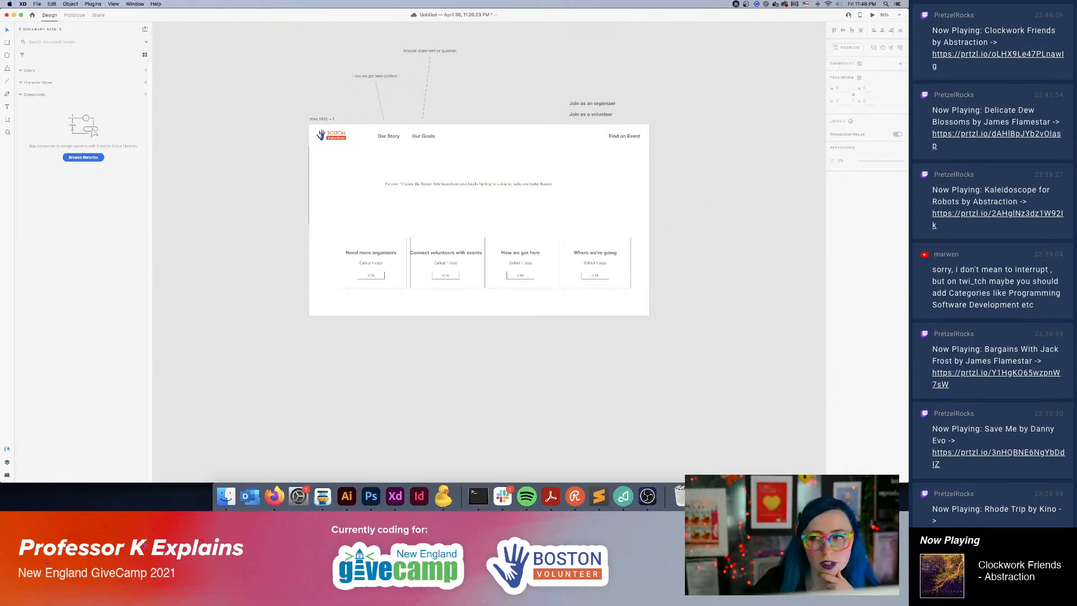
# Switch to Firefox and review the existing Boston Volunteer website's home, Join the Team and Events pages.
pyautogui.click(274, 496)
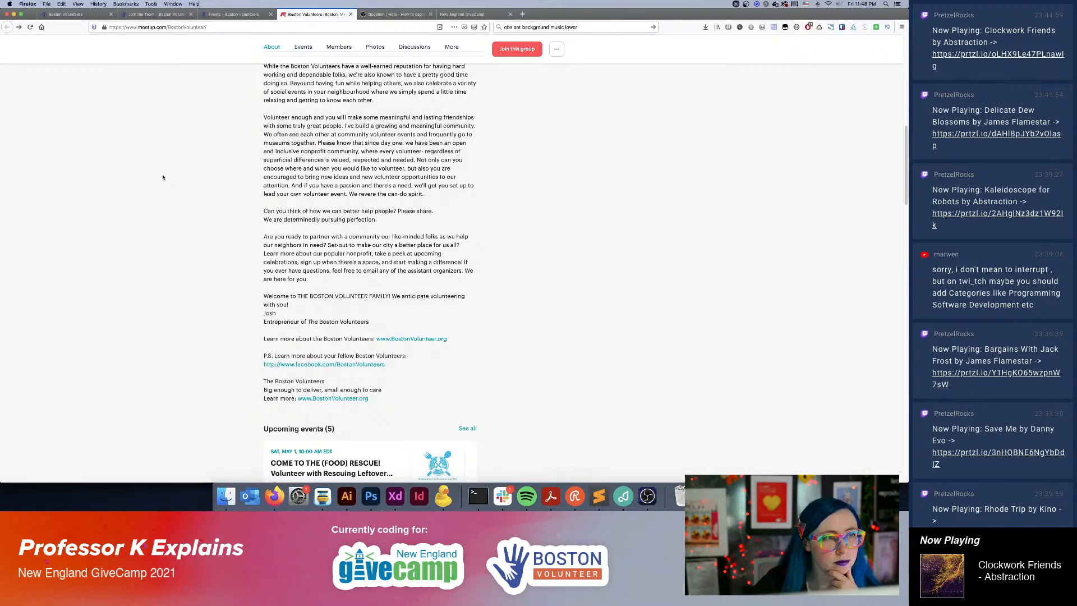
pyautogui.click(69, 15)
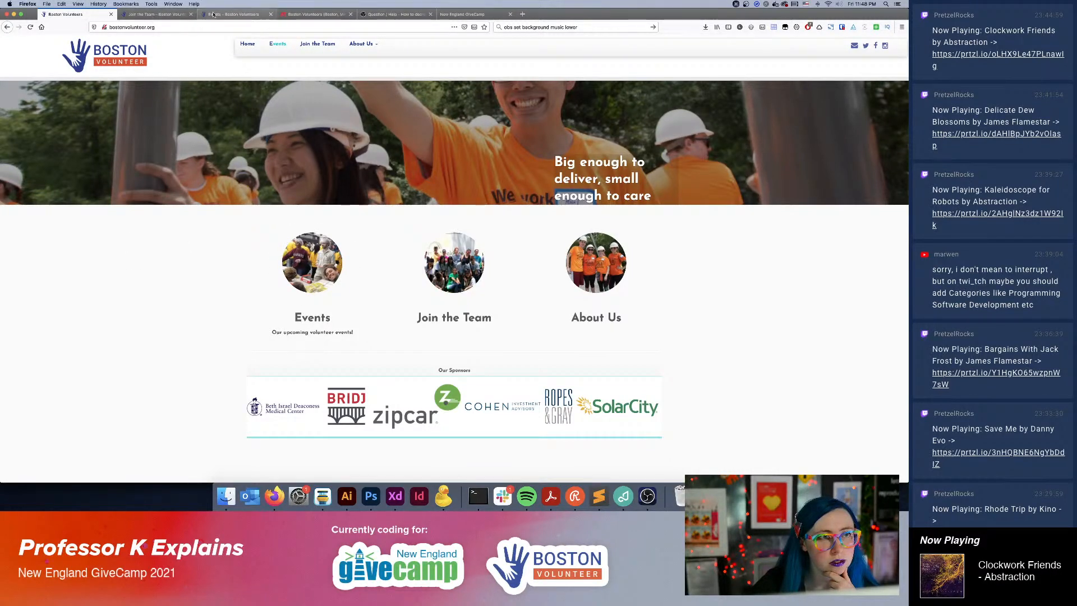
pyautogui.click(148, 15)
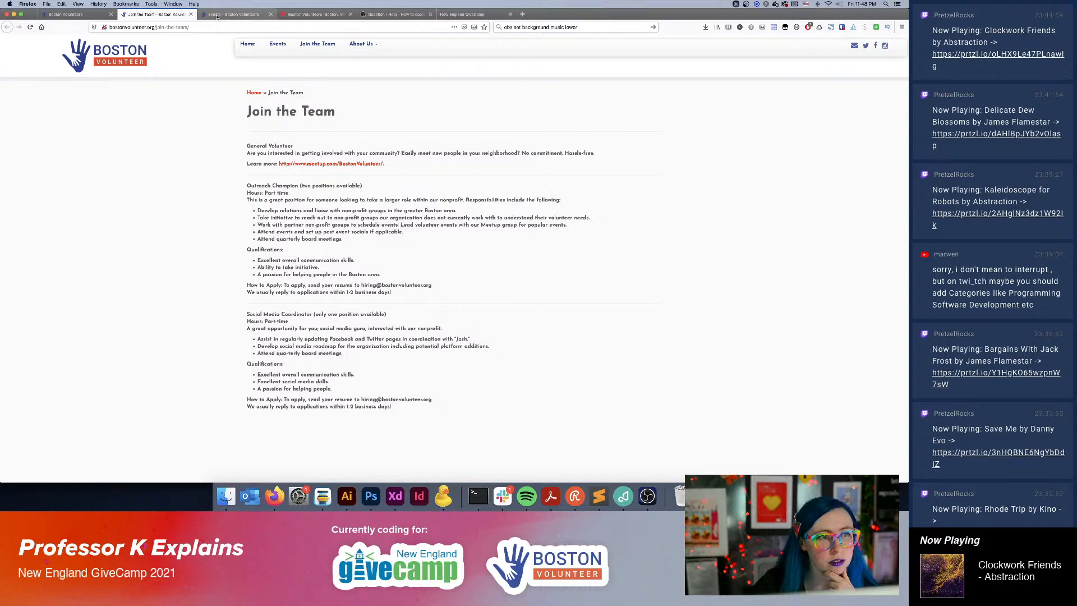
pyautogui.click(219, 15)
pyautogui.click(67, 14)
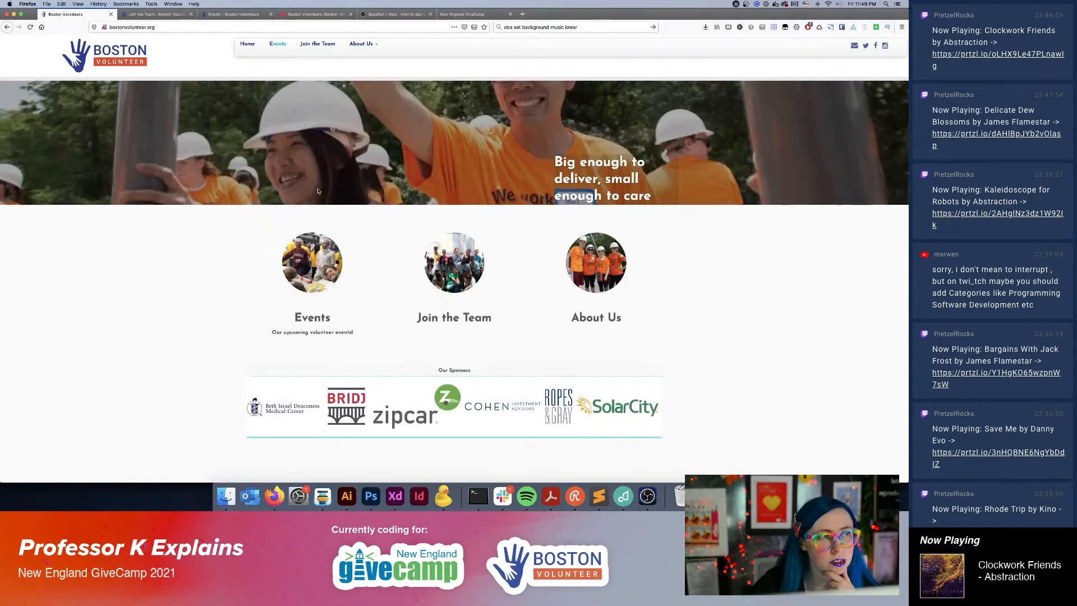
# Return to Adobe XD and extend the web artboard downward to make room for another section beneath the callouts.
pyautogui.click(395, 496)
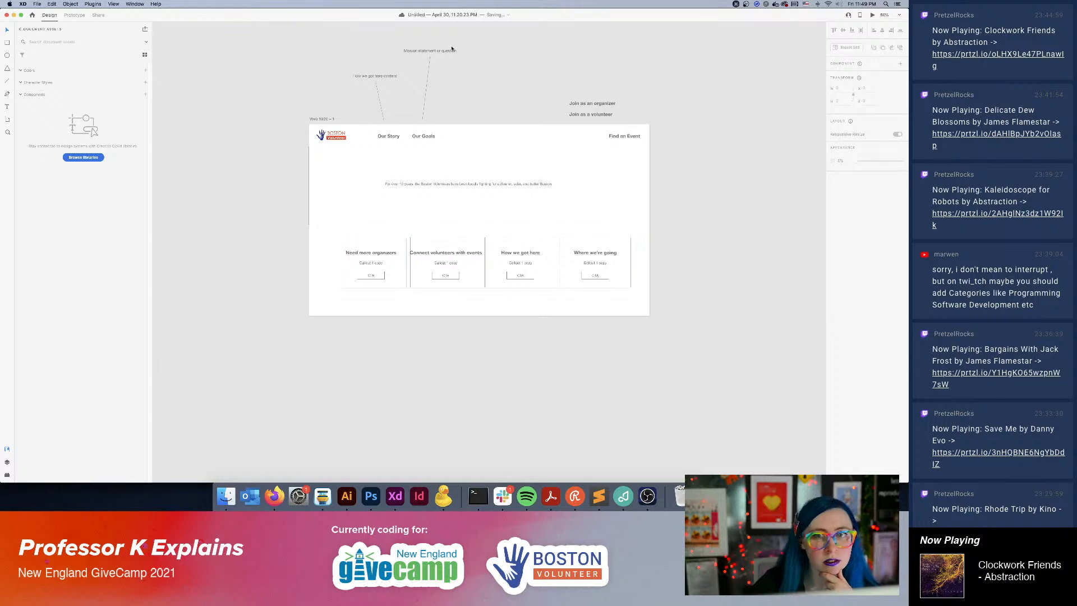
pyautogui.click(329, 118)
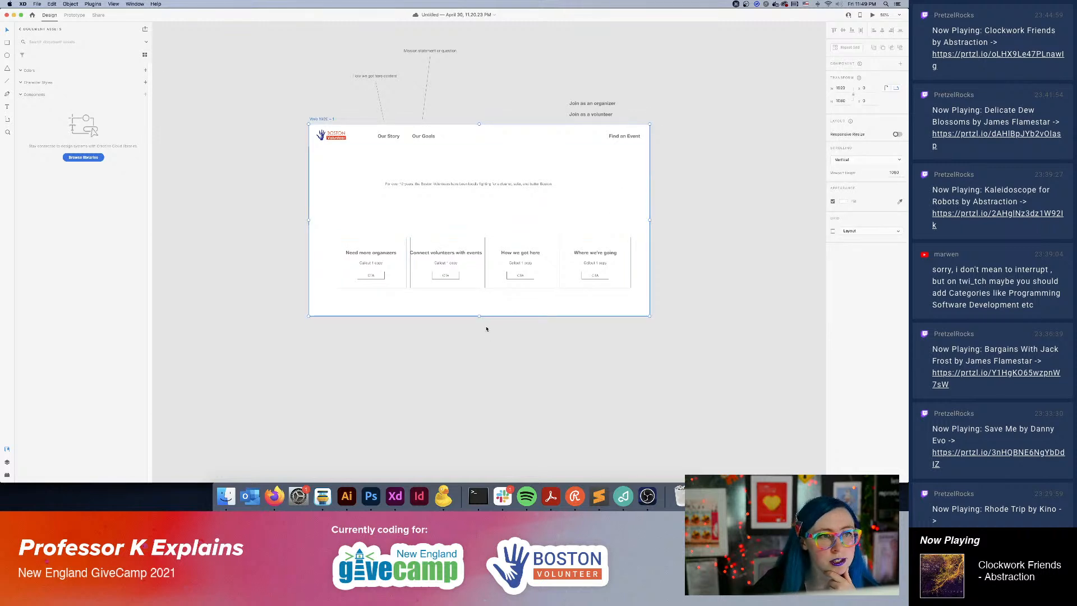
pyautogui.moveTo(479, 317); pyautogui.dragTo(477, 440)
pyautogui.click(700, 325)
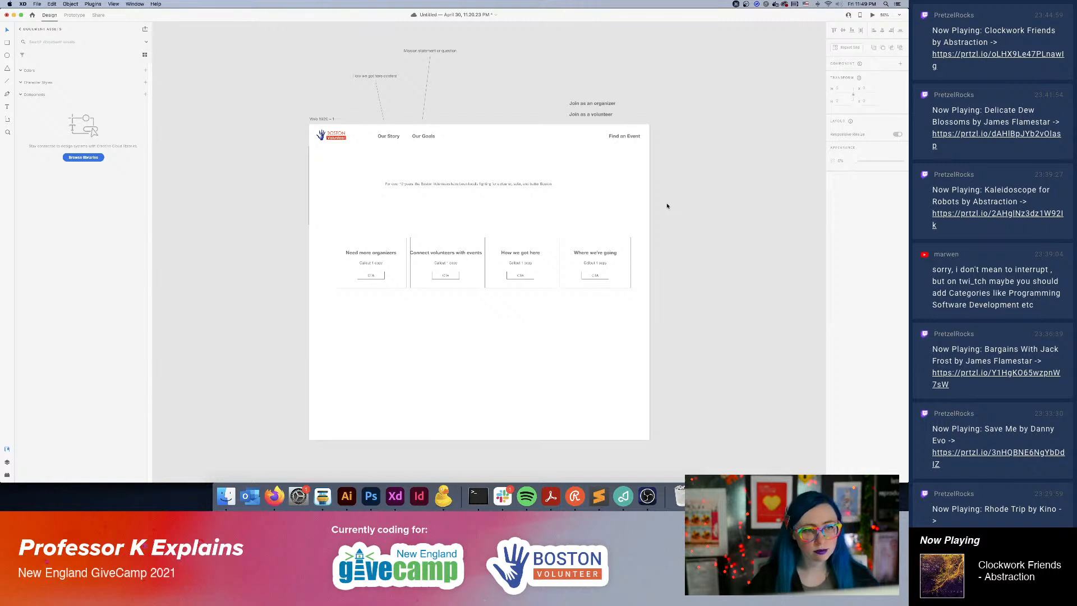
# Duplicate the "Our Story" navigation text and place the copy below the callout row, near the page's horizontal center.
pyautogui.press('super+equal')
pyautogui.scroll(-3, 565, 240)
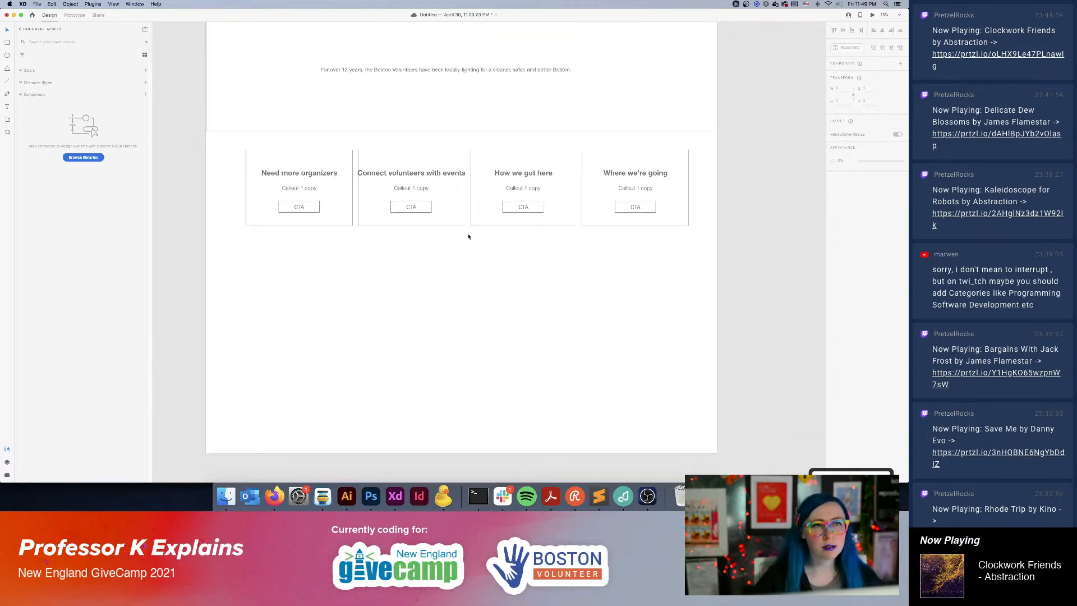
pyautogui.scroll(2, 502, 262)
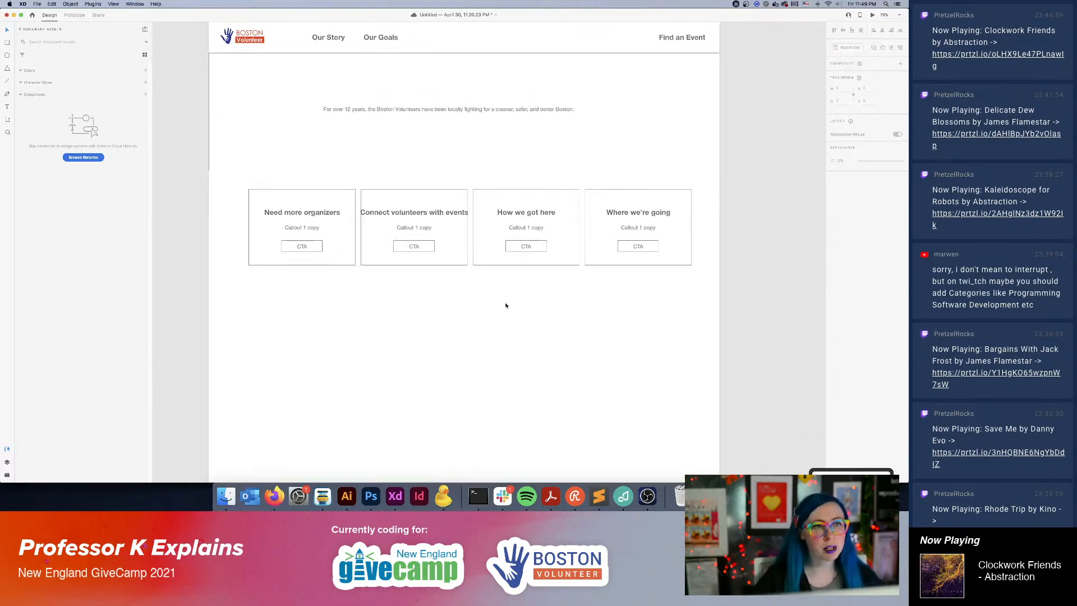
pyautogui.click(330, 39)
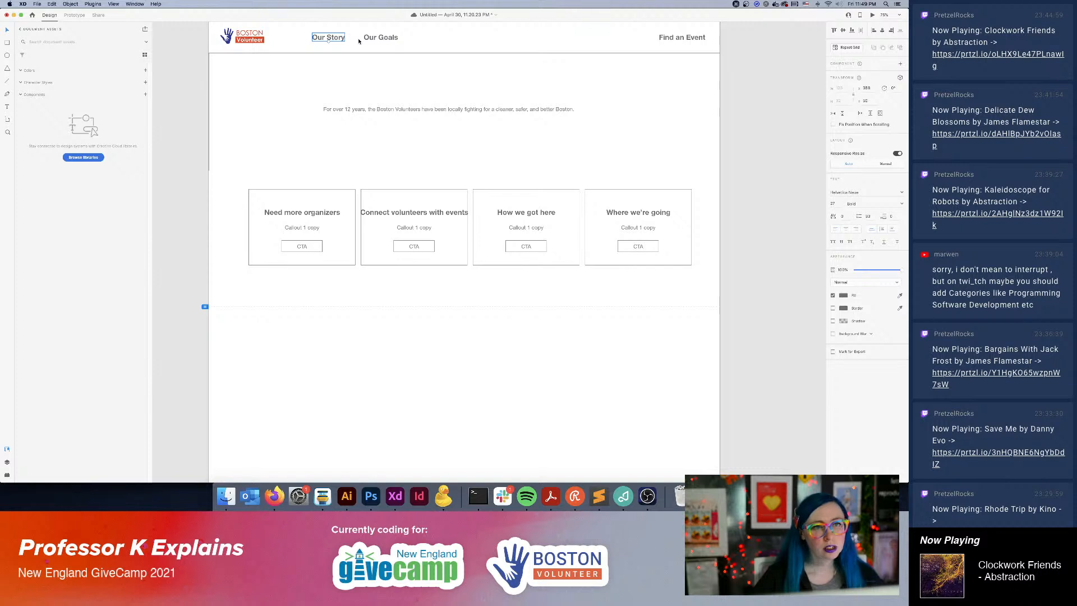
pyautogui.press('alt')
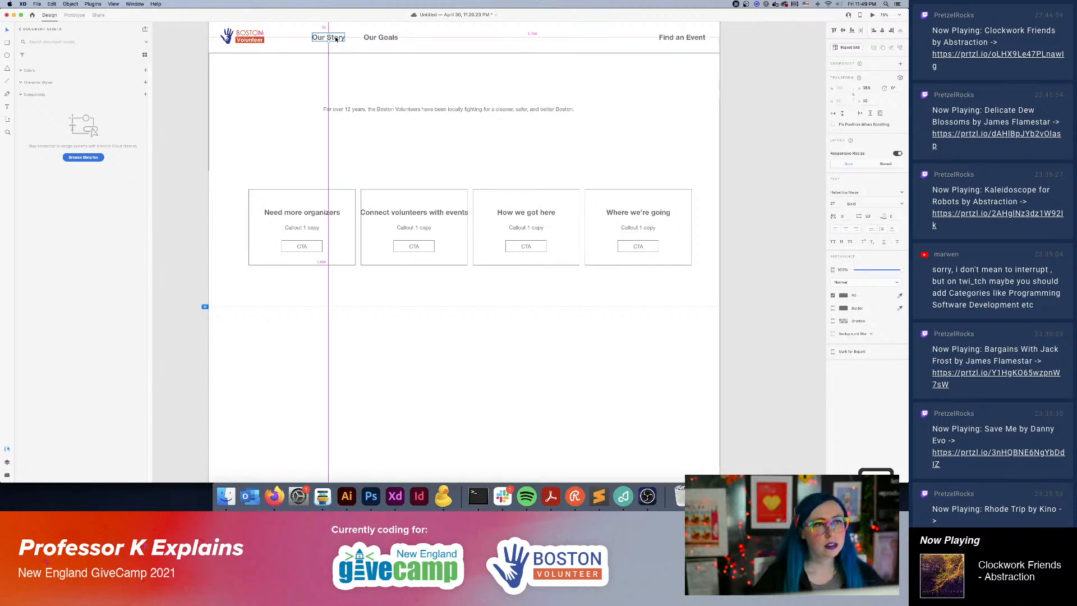
pyautogui.moveTo(335, 39); pyautogui.dragTo(472, 294)
# Set the font size of the copied "Our Story" text below the callouts to 48.
pyautogui.click(834, 204)
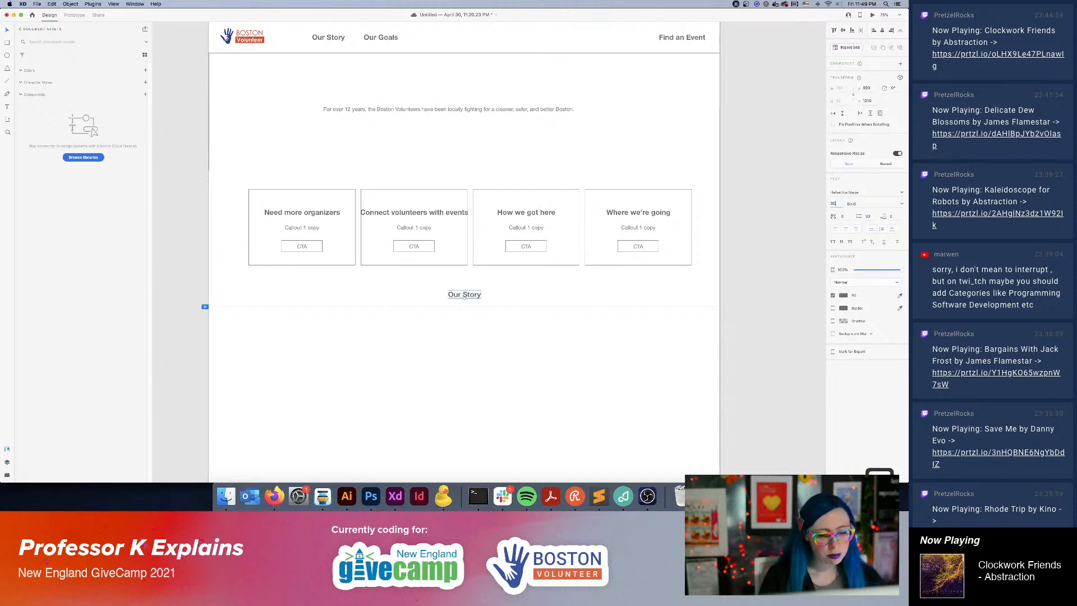
pyautogui.press('Return')
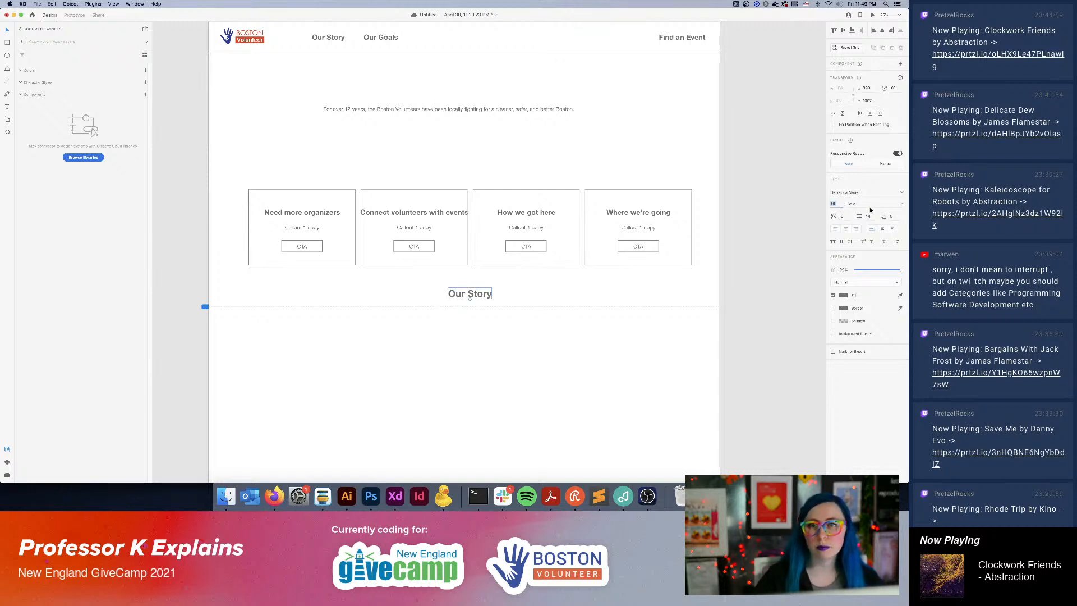
pyautogui.write('48')
pyautogui.press('Return')
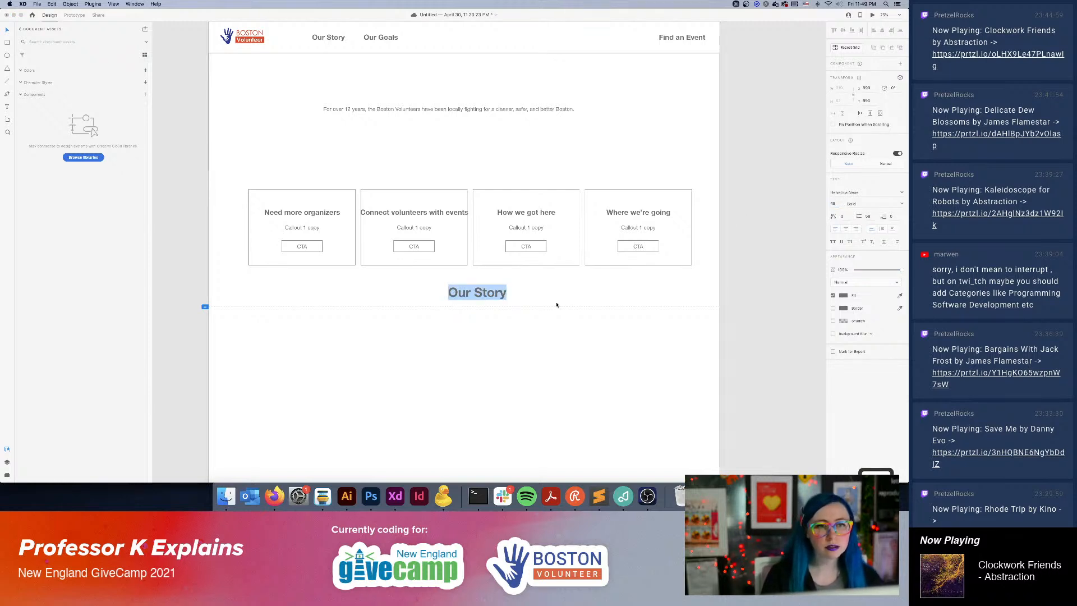
# Change the large heading below the callouts to "COVID stuff" and center it on the page.
pyautogui.write('CODI')
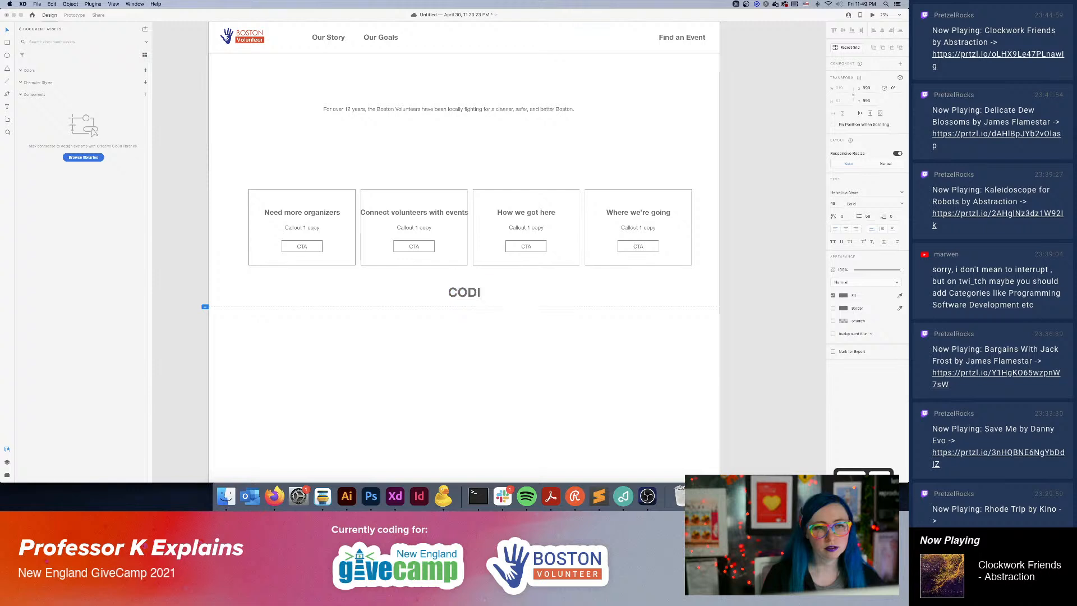
pyautogui.press('BackSpace')
pyautogui.write('VID stuff')
pyautogui.press('Escape')
pyautogui.moveTo(484, 293); pyautogui.dragTo(479, 291)
pyautogui.click(583, 395)
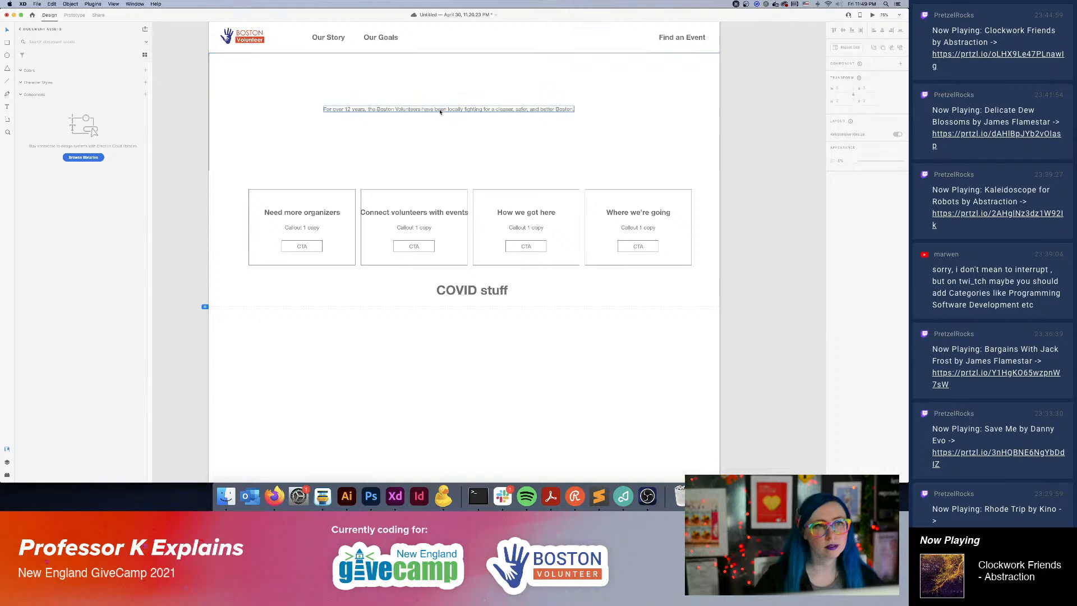
pyautogui.click(477, 108)
pyautogui.moveTo(473, 109); pyautogui.dragTo(512, 317)
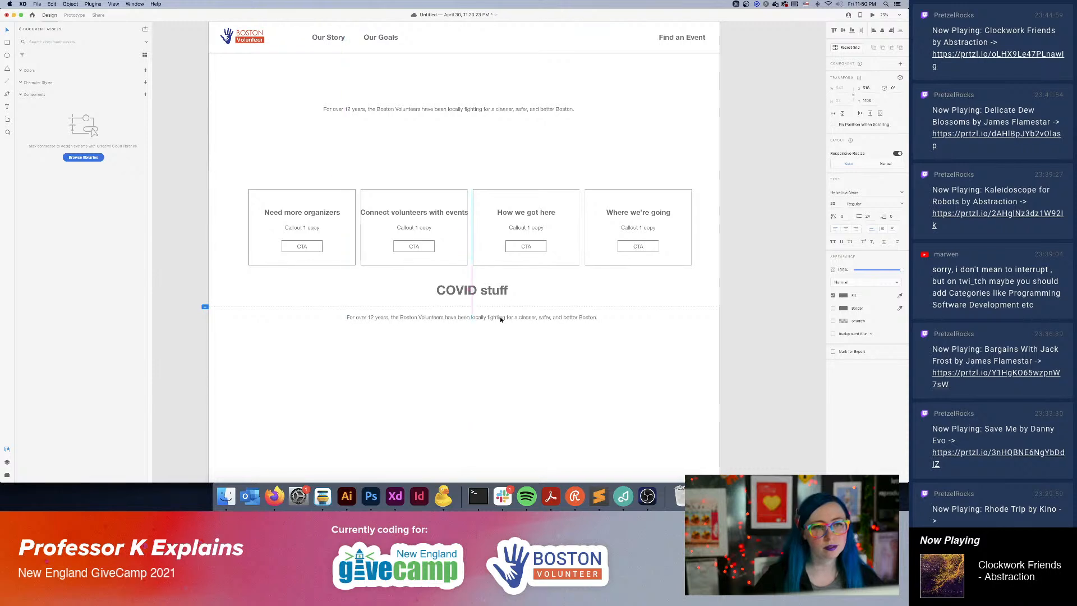
pyautogui.doubleClick(512, 317)
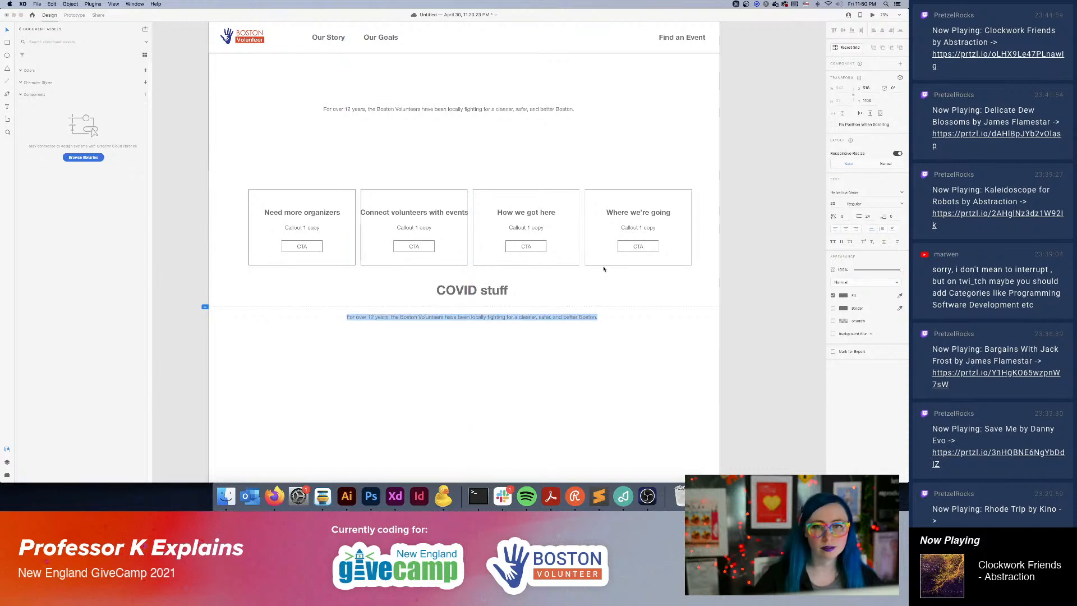
pyautogui.write('COVID STU')
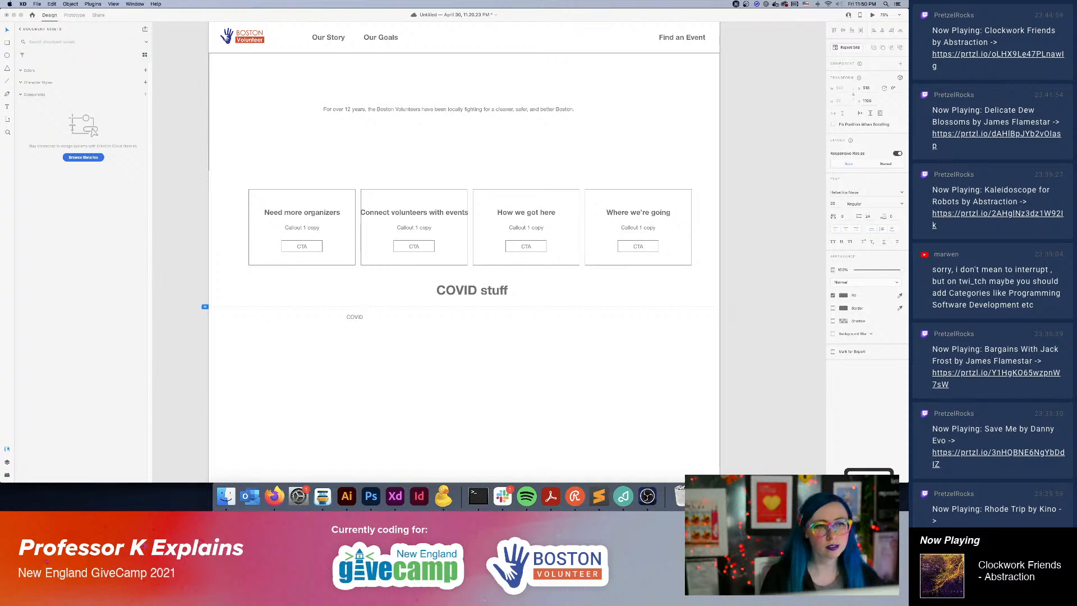
pyautogui.press('Escape')
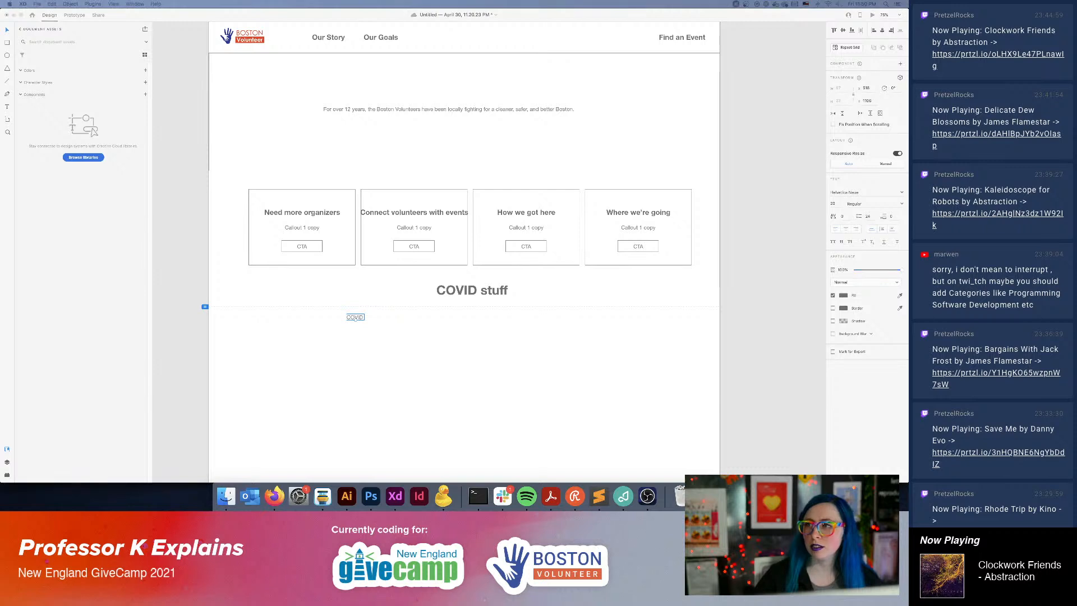
# Copy a paragraph of Lorem ipsum placeholder text from outside the wireframe.
pyautogui.press('r')
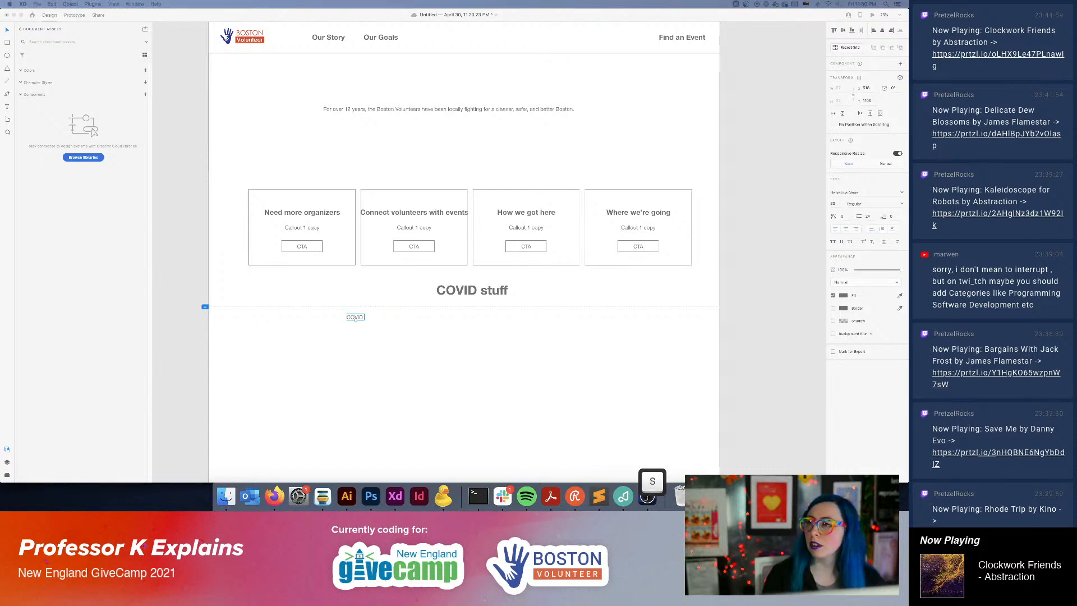
pyautogui.press('Down')
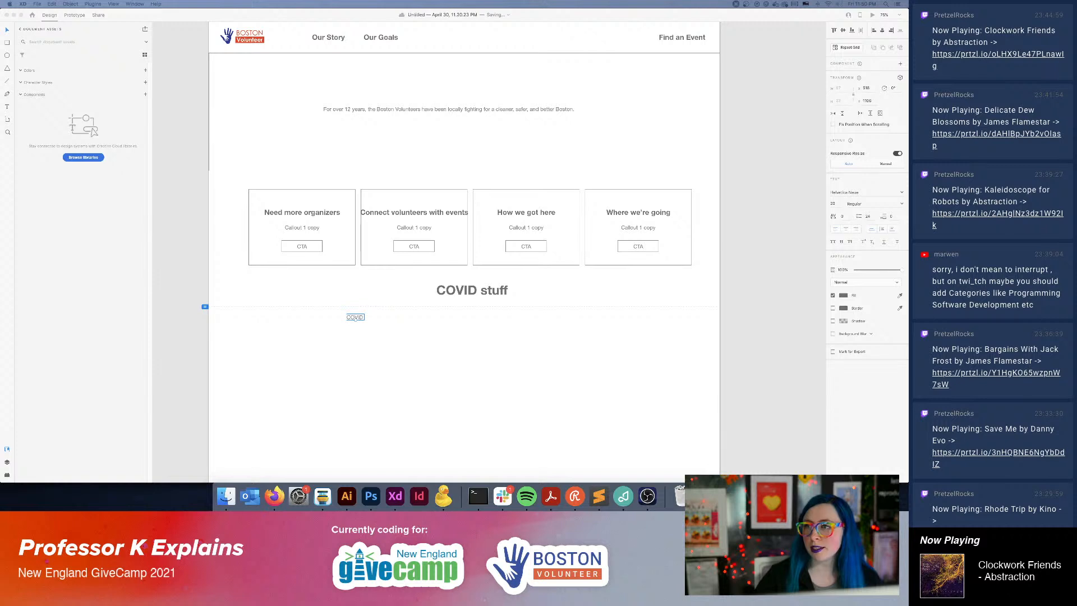
pyautogui.press('super+c')
pyautogui.doubleClick(360, 317)
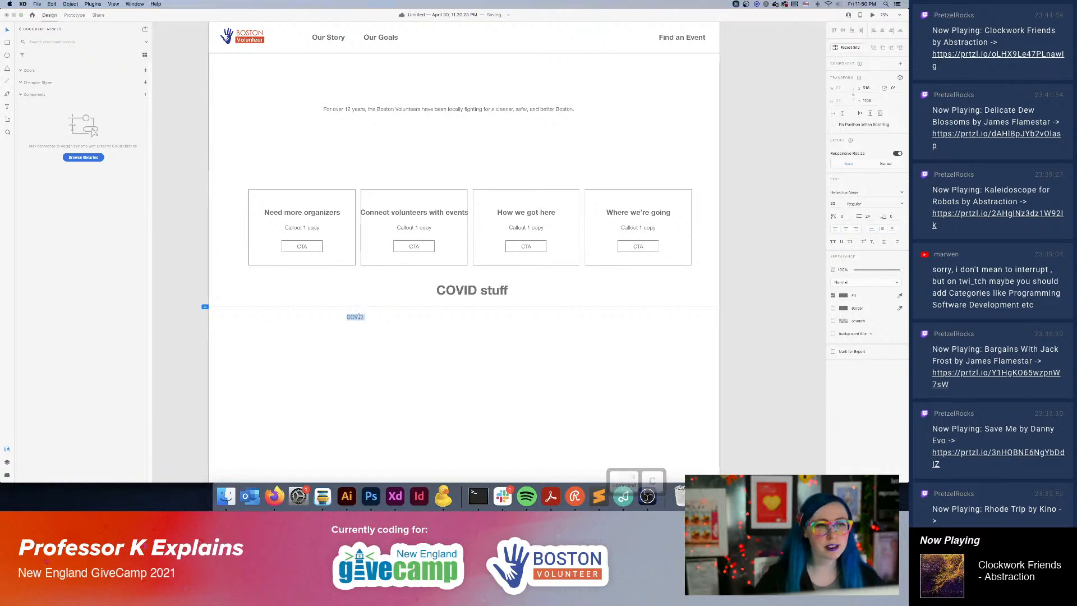
pyautogui.press('super+v')
pyautogui.moveTo(562, 316); pyautogui.dragTo(520, 309)
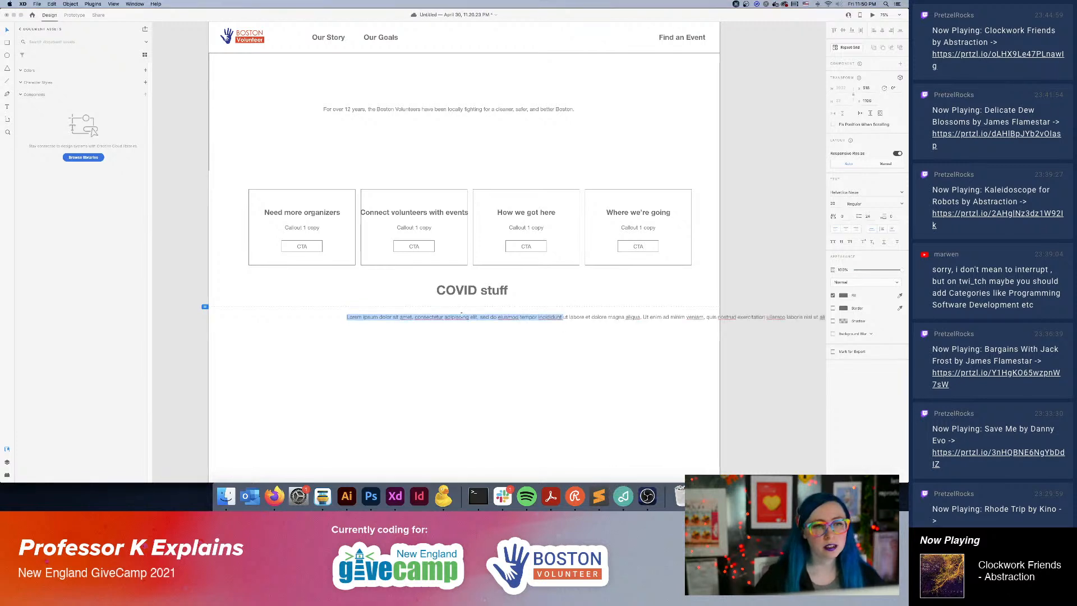
pyautogui.press('Escape')
pyautogui.moveTo(409, 318); pyautogui.dragTo(350, 300)
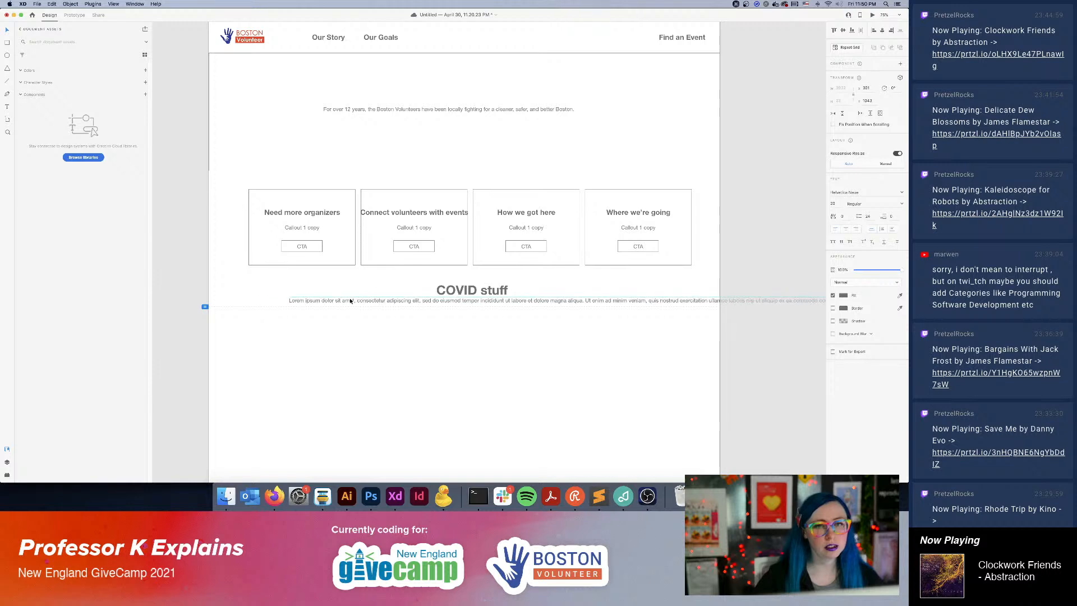
pyautogui.doubleClick(350, 301)
pyautogui.press('BackSpace')
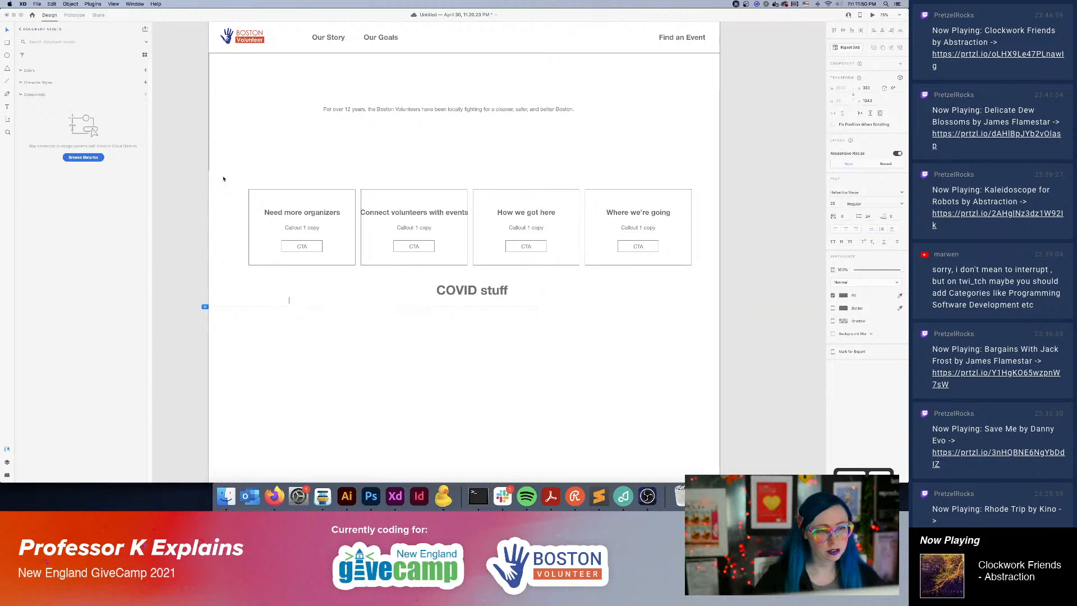
pyautogui.click(402, 329)
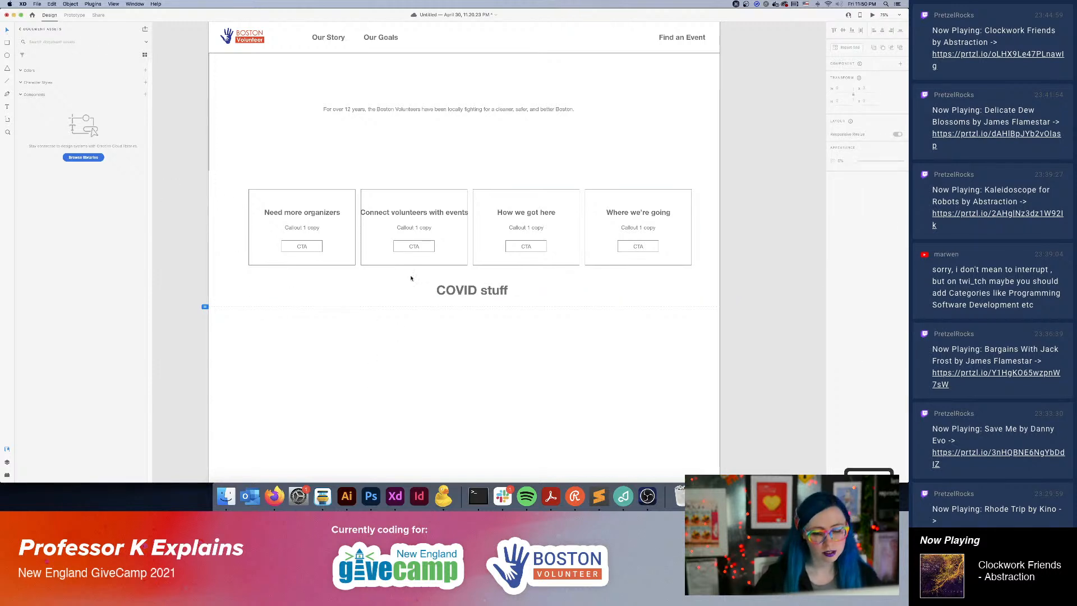
# Create a wide area text box below the "COVID stuff" heading and paste the Lorem ipsum paragraph into it.
pyautogui.click(8, 106)
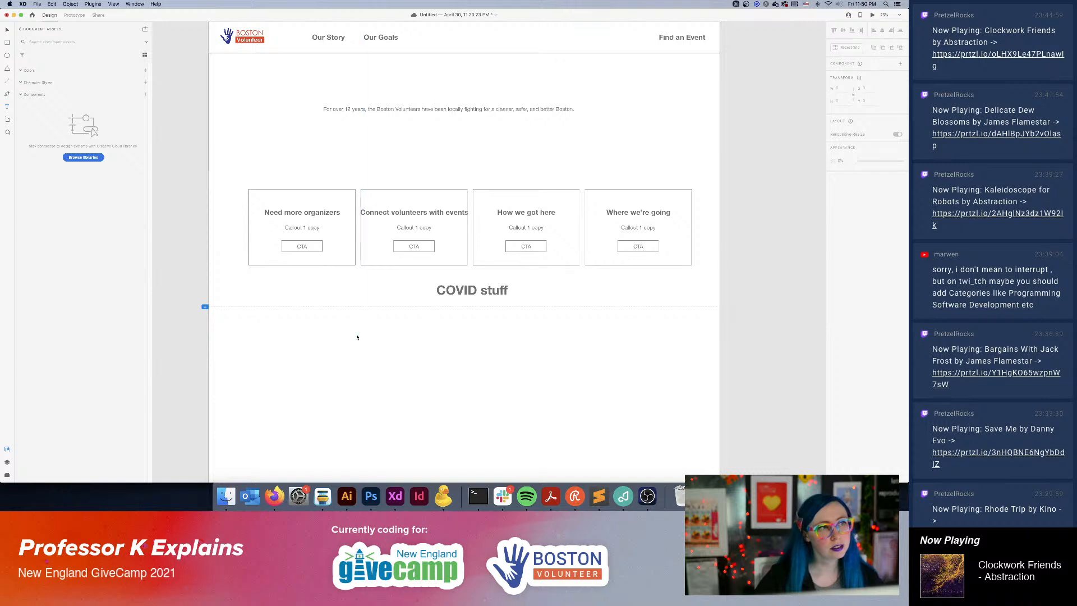
pyautogui.moveTo(337, 329); pyautogui.dragTo(630, 433)
pyautogui.press('super+v')
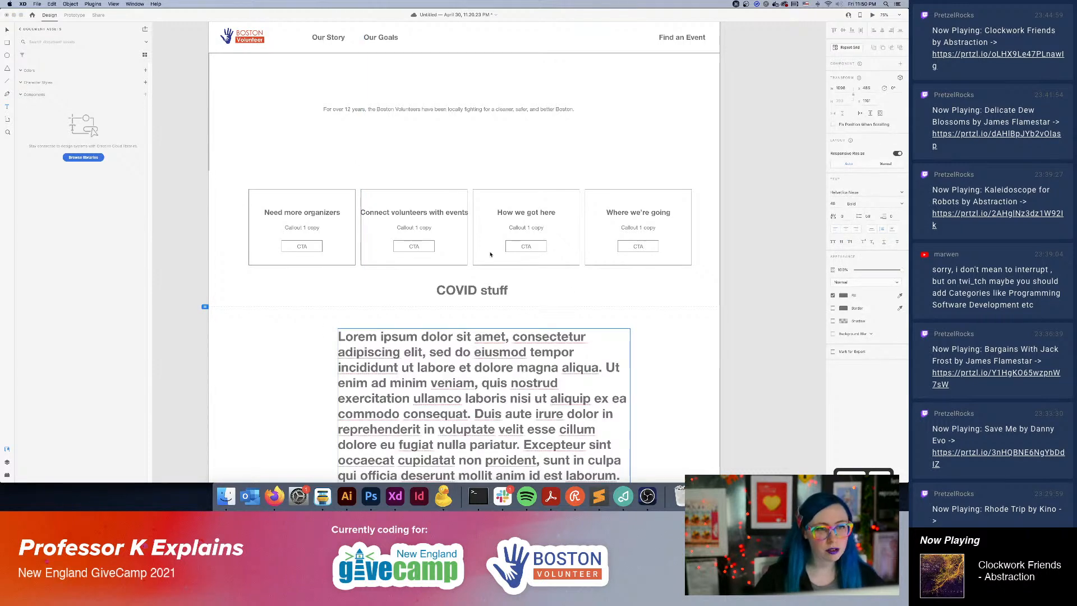
# Set the whole Lorem ipsum paragraph to Regular weight and font size 18.
pyautogui.press('super+a')
pyautogui.click(886, 206)
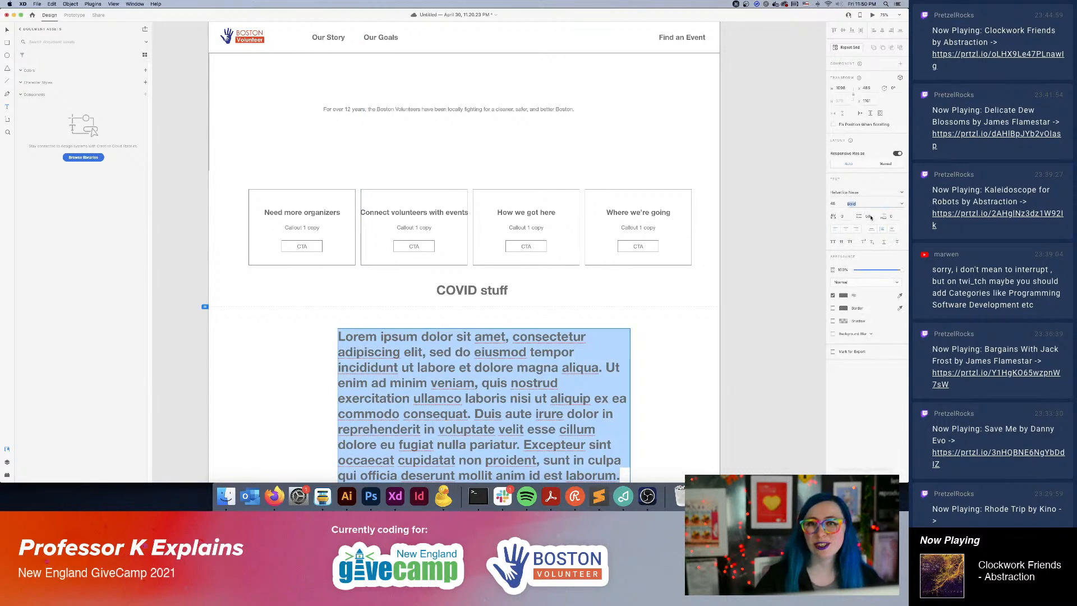
pyautogui.click(902, 204)
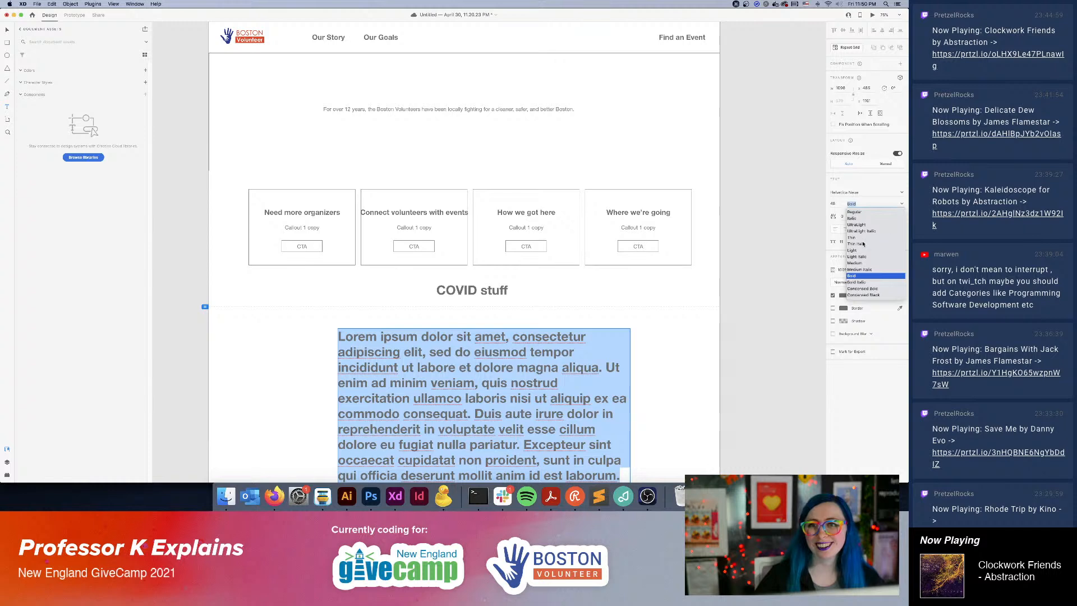
pyautogui.click(858, 212)
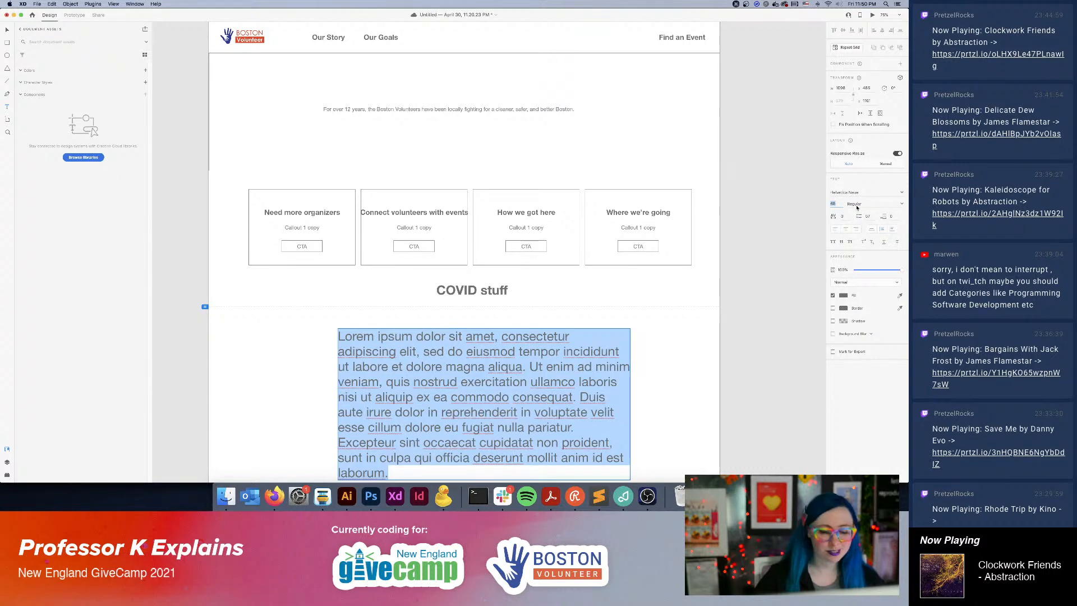
pyautogui.write('1')
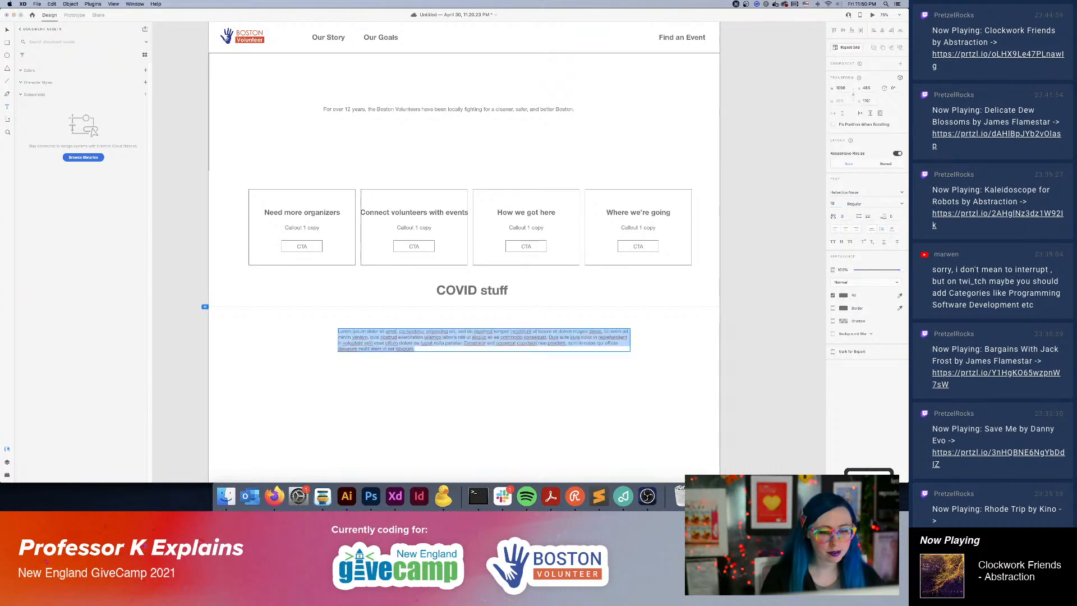
pyautogui.write('8')
pyautogui.press('Return')
pyautogui.click(594, 331)
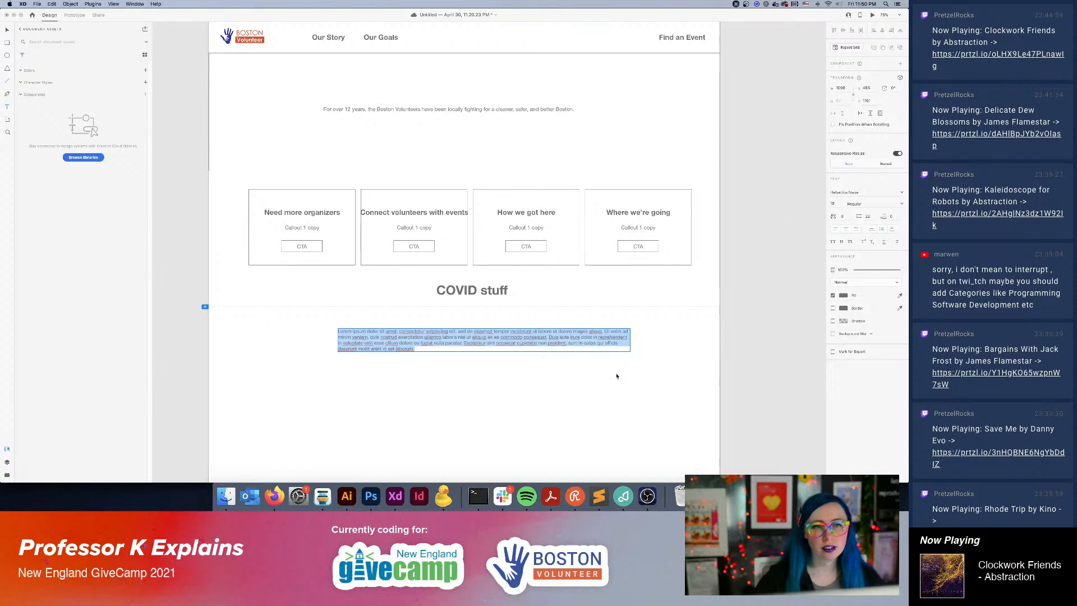
pyautogui.press('Escape')
# Narrow the Lorem ipsum text box and center it closely beneath the "COVID stuff" heading.
pyautogui.moveTo(630, 341); pyautogui.dragTo(564, 341)
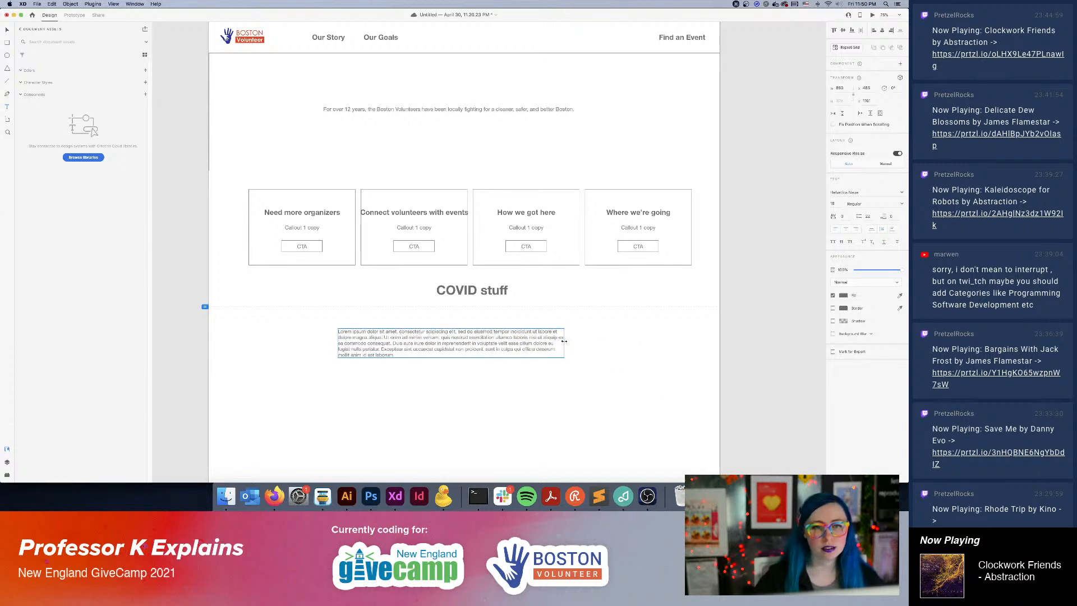
pyautogui.doubleClick(466, 345)
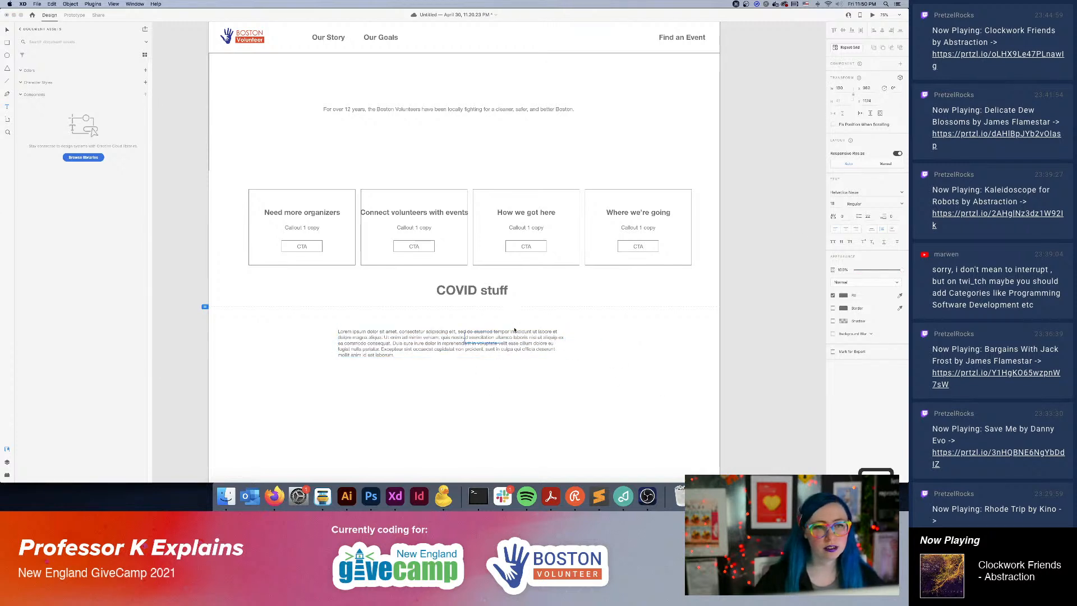
pyautogui.moveTo(467, 337)
pyautogui.mouseDown()
pyautogui.moveTo(491, 328)
pyautogui.moveTo(466, 331)
pyautogui.moveTo(456, 319)
pyautogui.mouseUp()
pyautogui.press('Escape')
pyautogui.click(361, 300)
pyautogui.click(518, 381)
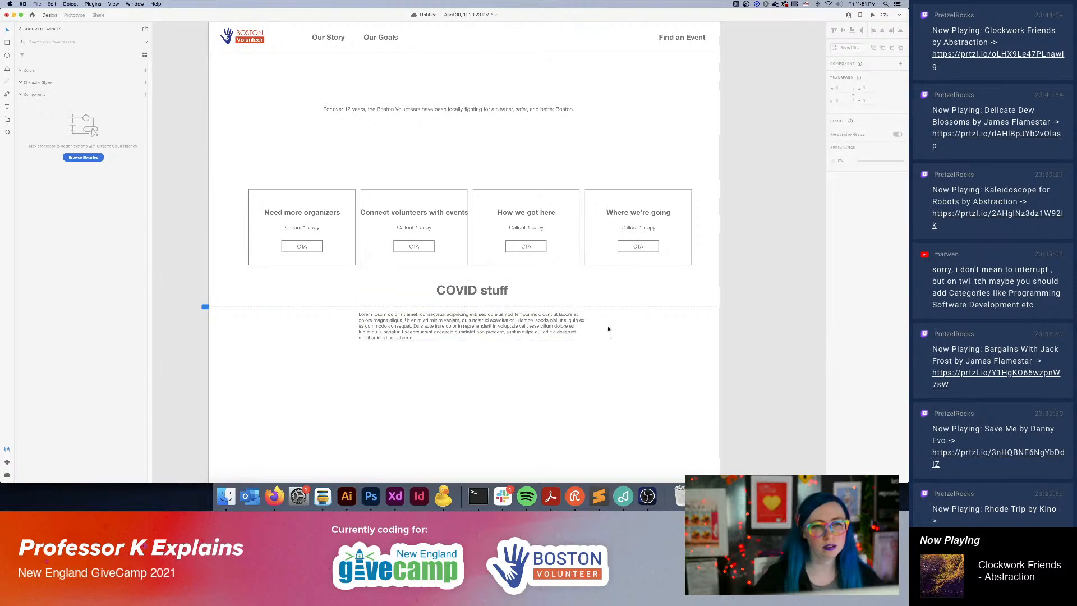
# Review the overall wireframe, from the annotations above the navigation down to the COVID section.
pyautogui.scroll(-3, 608, 329)
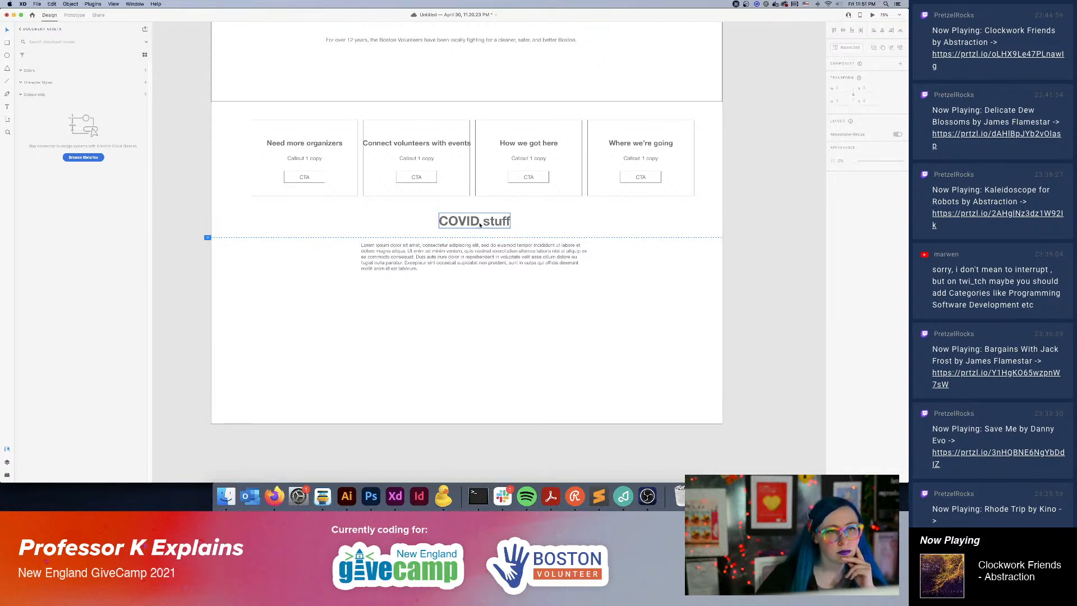
pyautogui.click(503, 497)
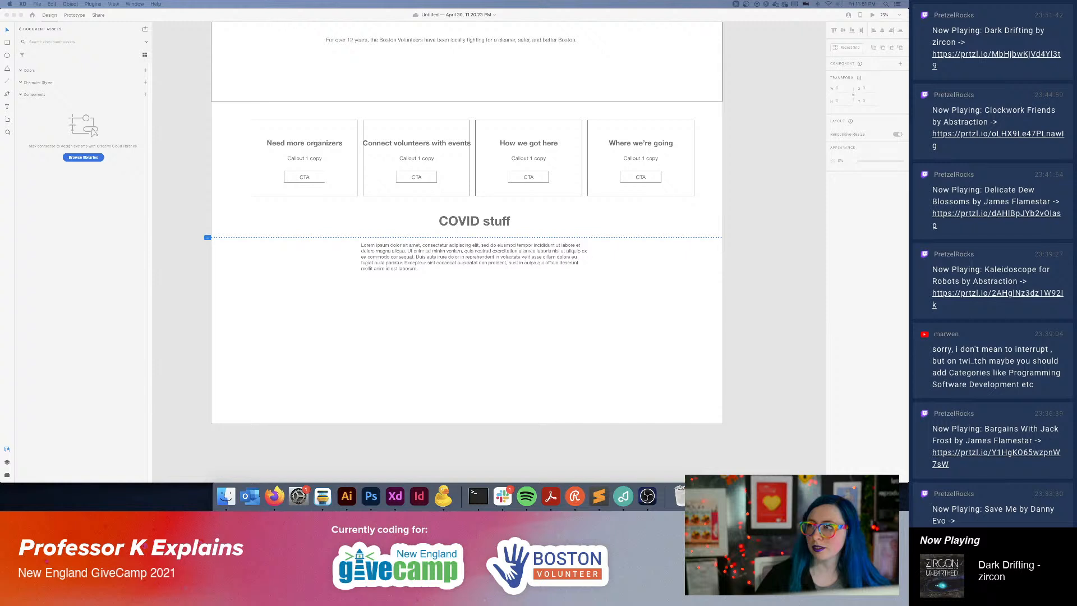
pyautogui.click(587, 349)
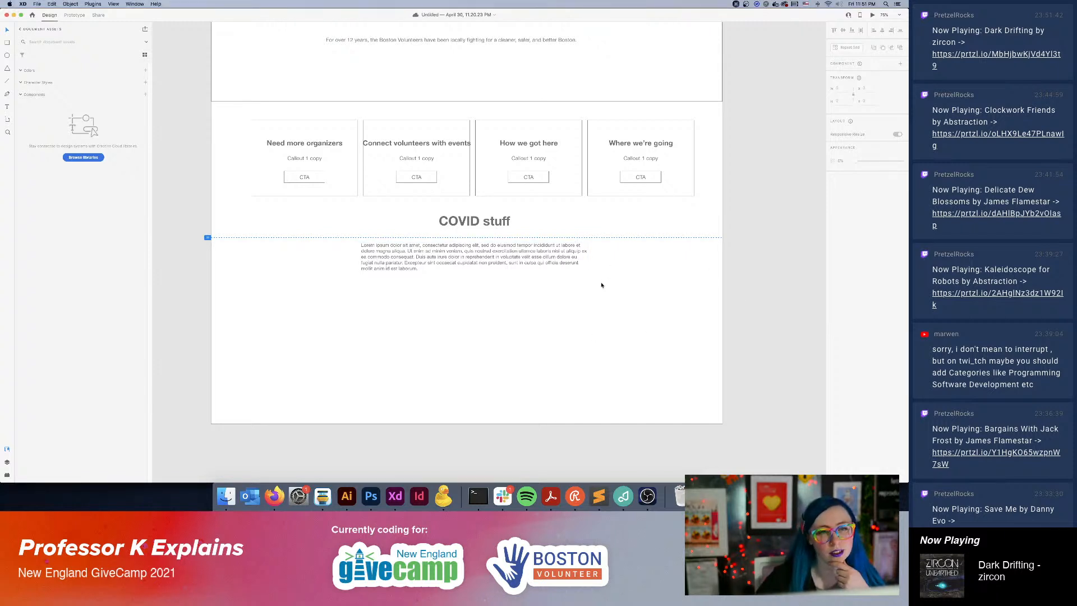
pyautogui.scroll(3, 551, 294)
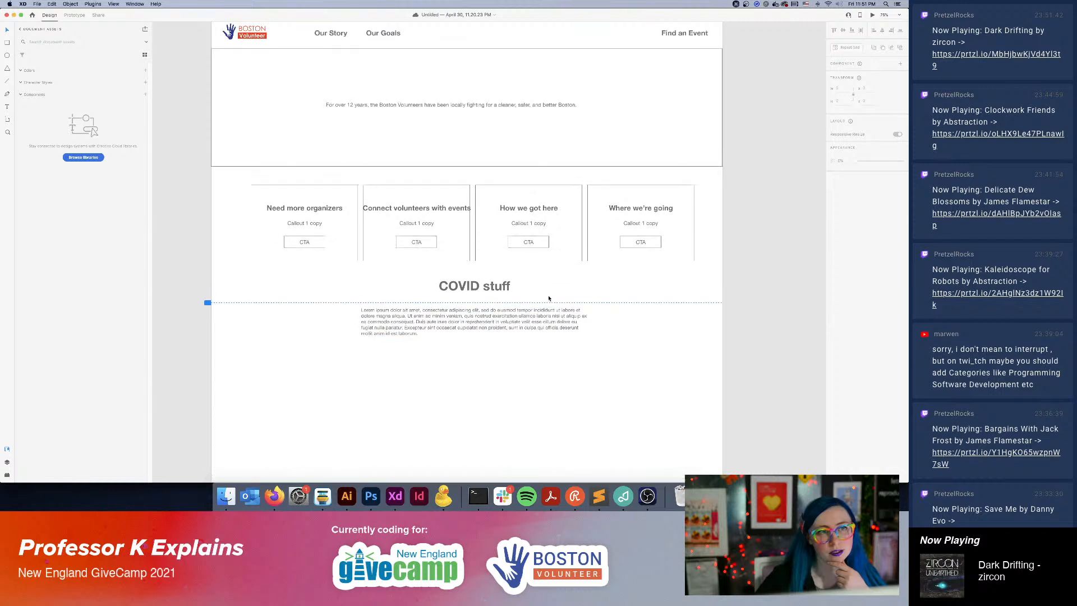
pyautogui.scroll(-2, 549, 299)
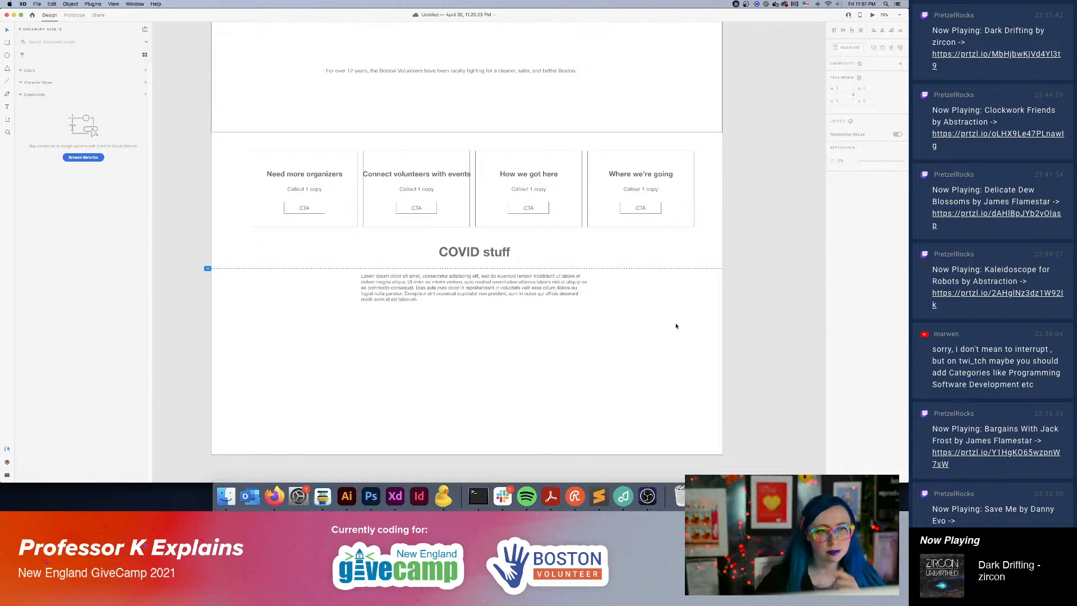
pyautogui.press('super+minus')
pyautogui.press('super+minus')
pyautogui.hscroll(5, 543, 230)
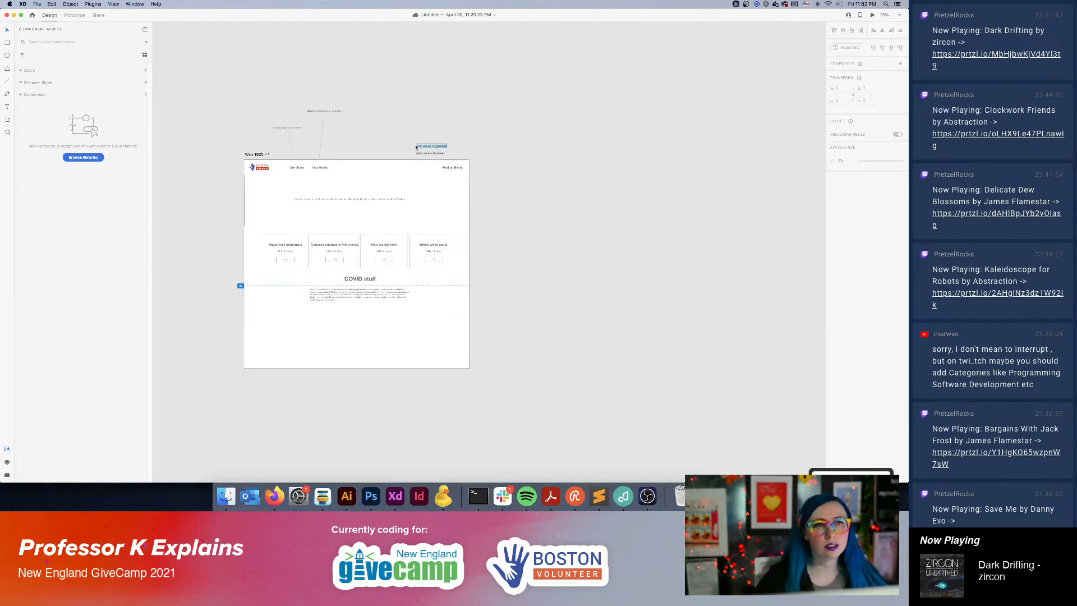
pyautogui.moveTo(202, 96); pyautogui.dragTo(538, 370)
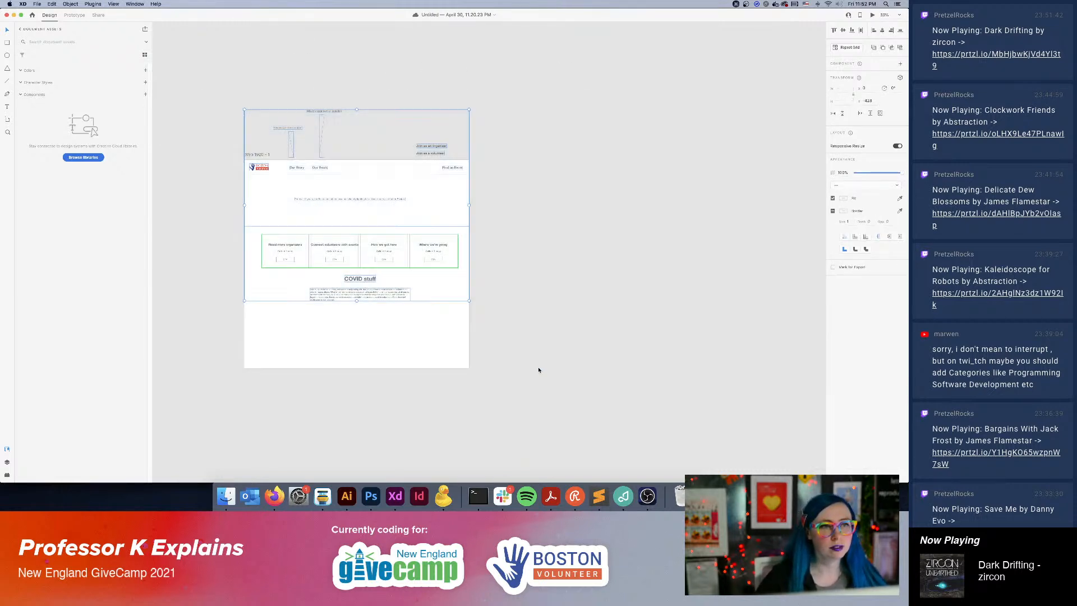
pyautogui.click(514, 183)
pyautogui.click(452, 167)
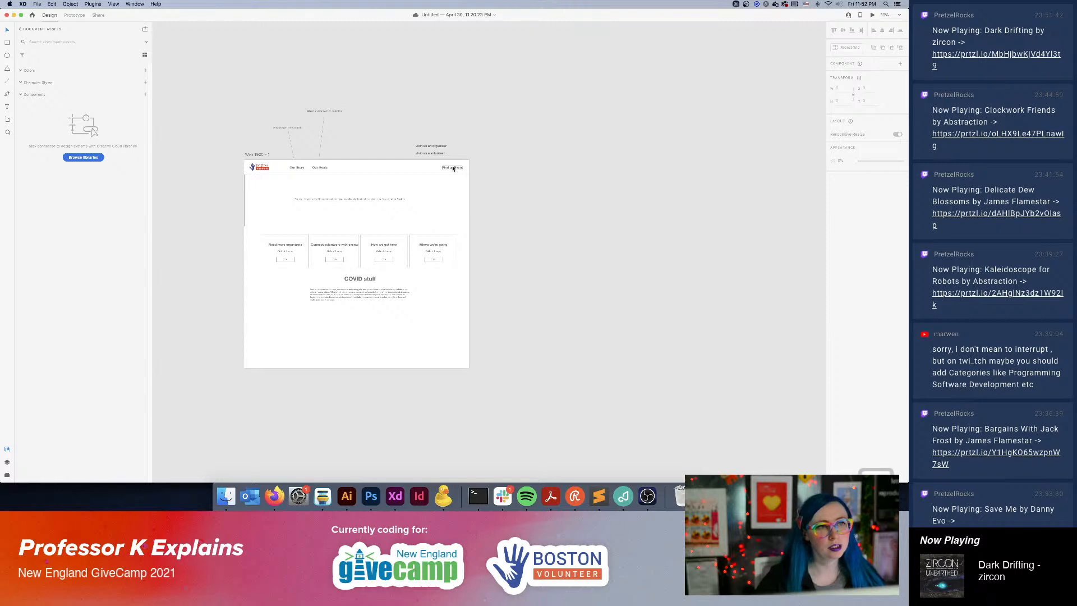
pyautogui.click(520, 174)
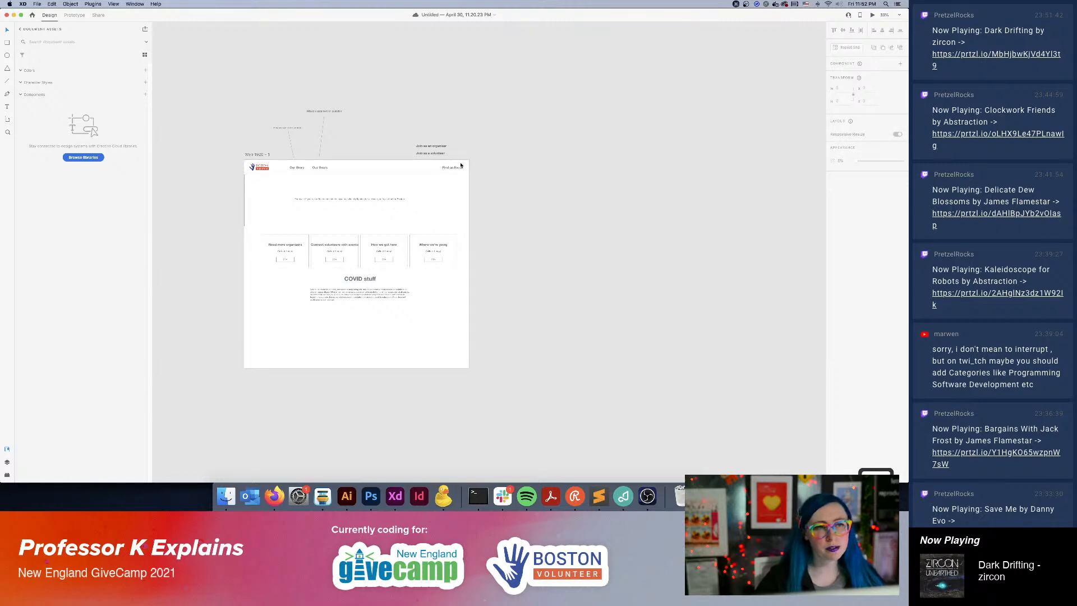
# Duplicate the hero rectangle, place the copy at the artboard's upper edge and shorten it to the header's height.
pyautogui.press('super+equal')
pyautogui.press('super+equal')
pyautogui.scroll(5, 432, 221)
pyautogui.hscroll(-10, 433, 221)
pyautogui.click(449, 250)
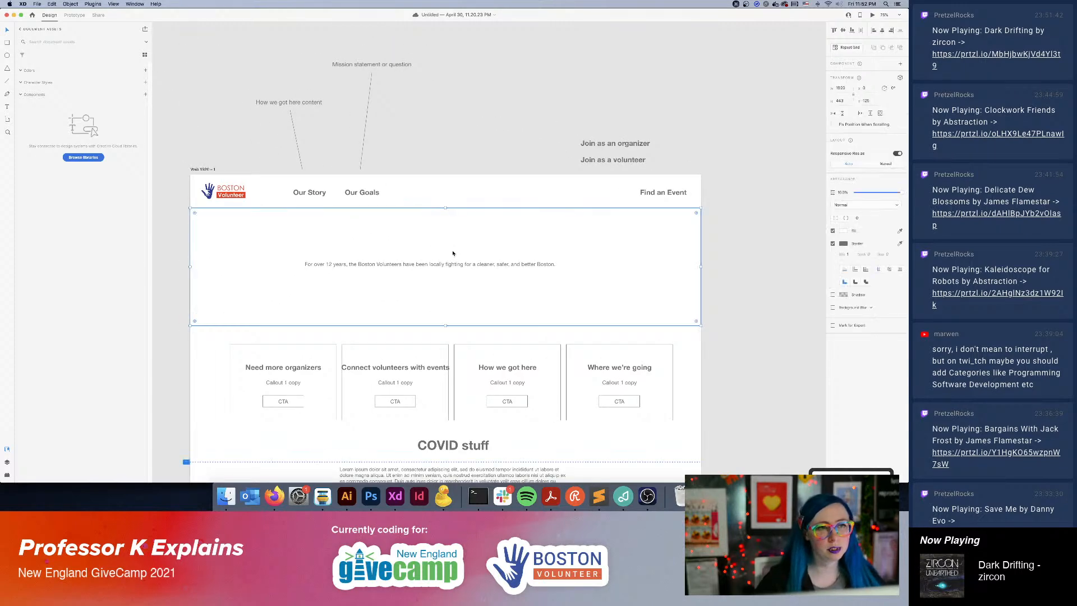
pyautogui.moveTo(367, 250); pyautogui.dragTo(358, 205)
pyautogui.moveTo(446, 292); pyautogui.dragTo(441, 205)
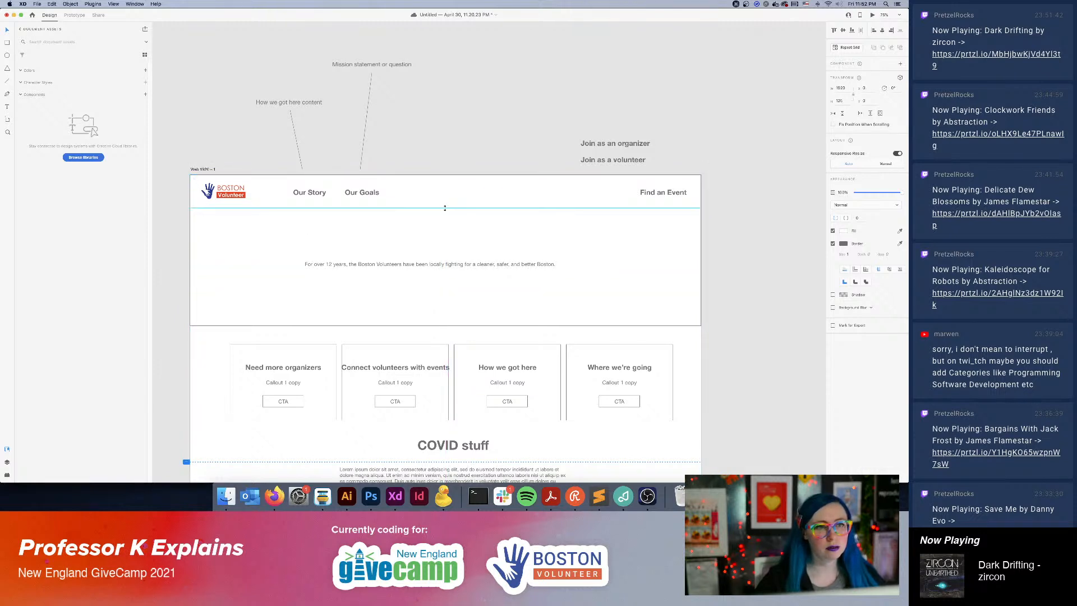
# Group the header rectangle, logo and navigation links, and make the group a component.
pyautogui.click(725, 188)
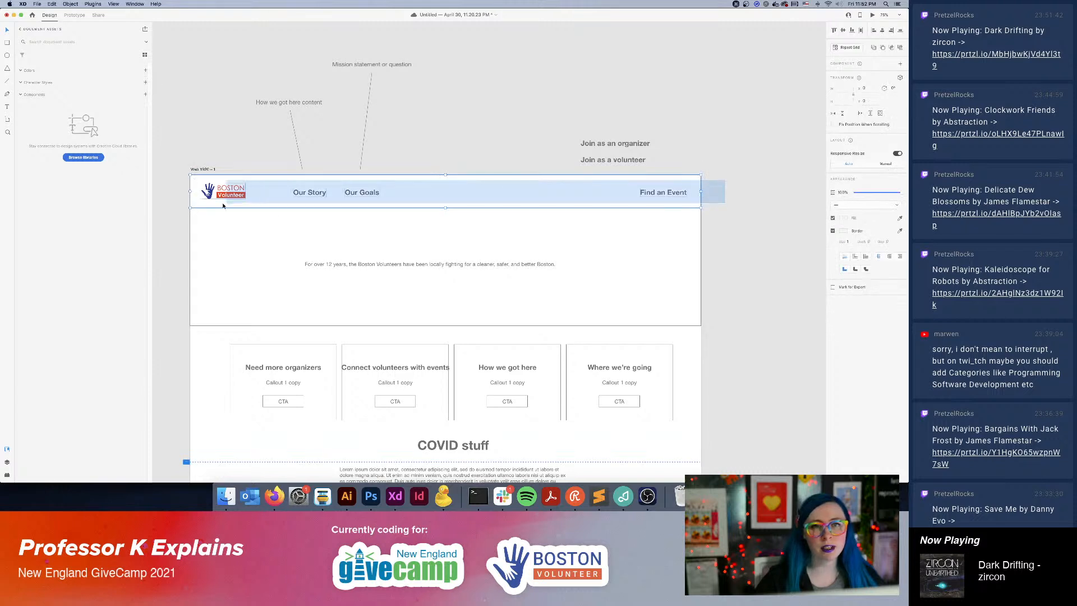
pyautogui.click(214, 200)
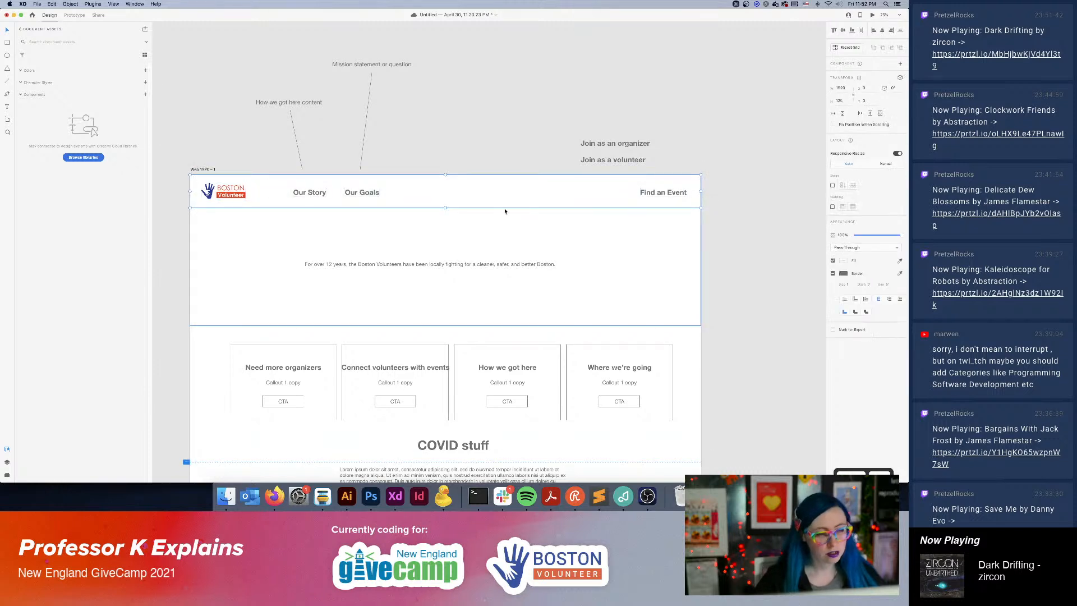
pyautogui.rightClick(416, 195)
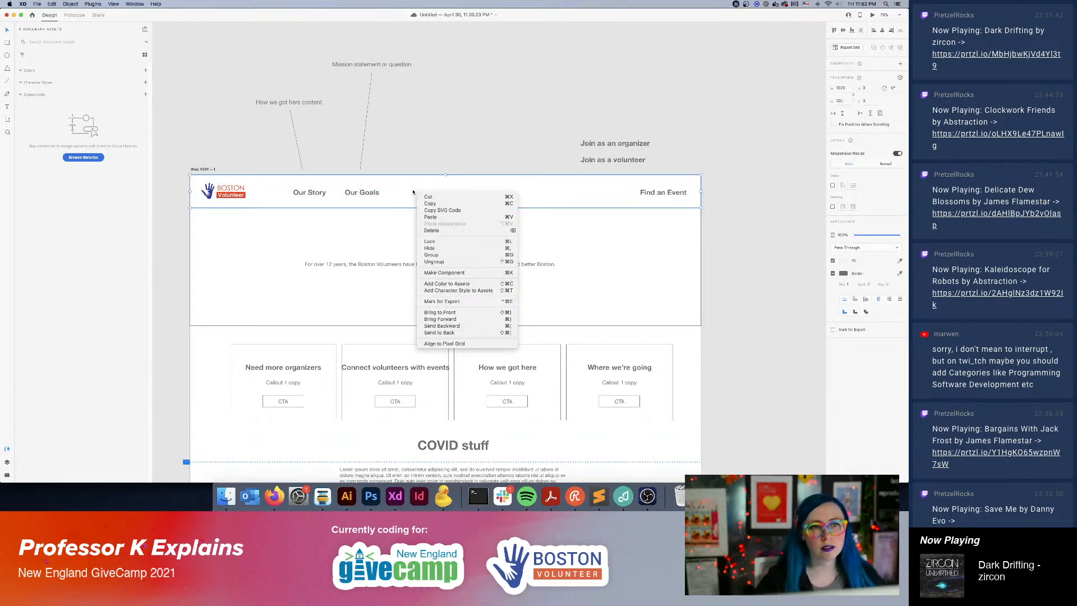
pyautogui.click(445, 272)
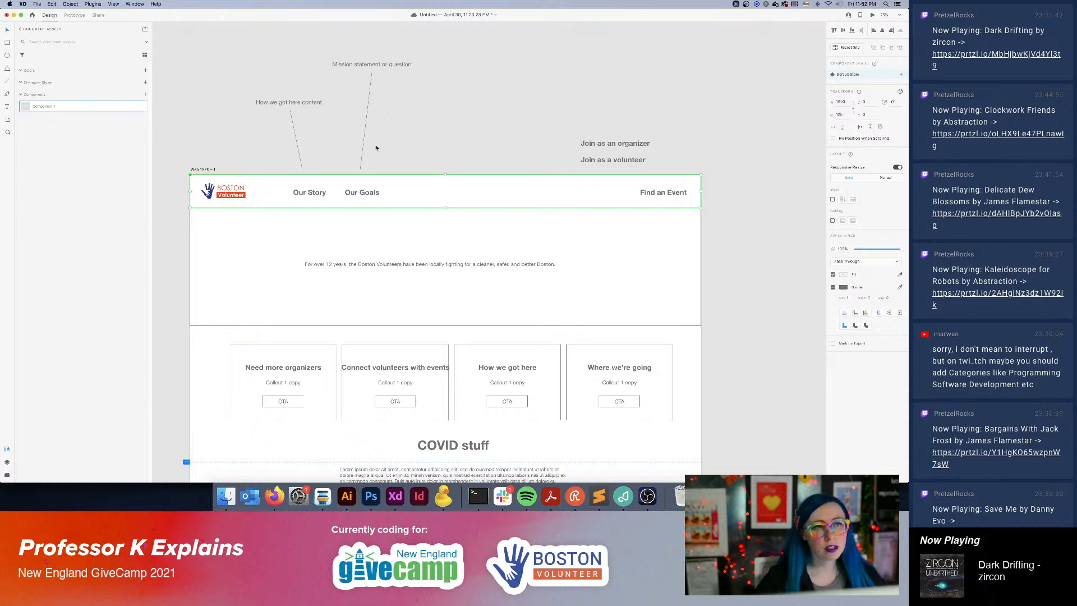
# Rename the new header component as Navigation in the document assets.
pyautogui.doubleClick(46, 110)
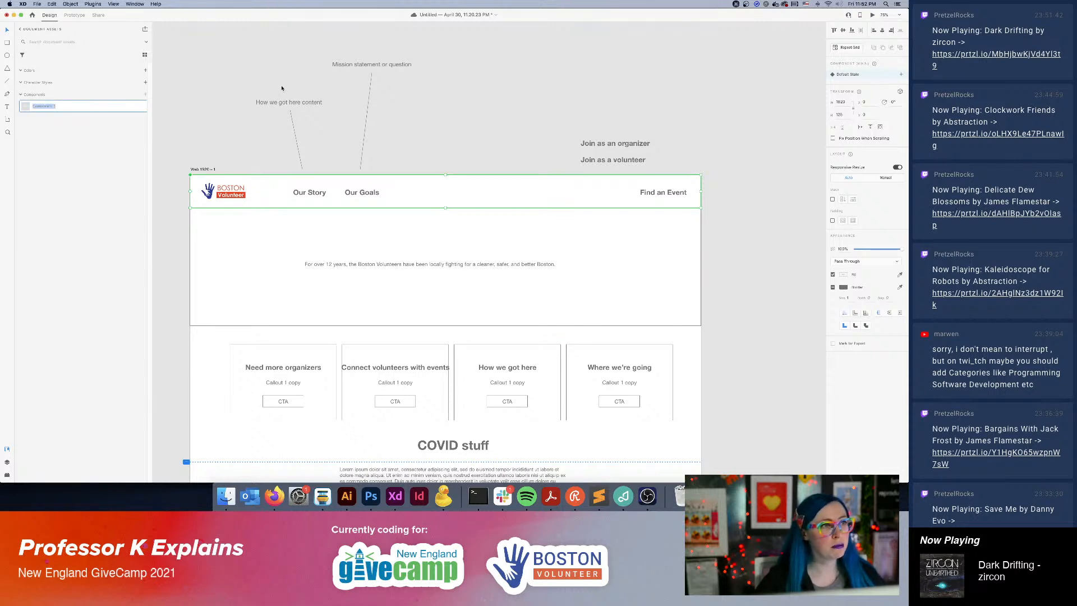
pyautogui.write('Navigation')
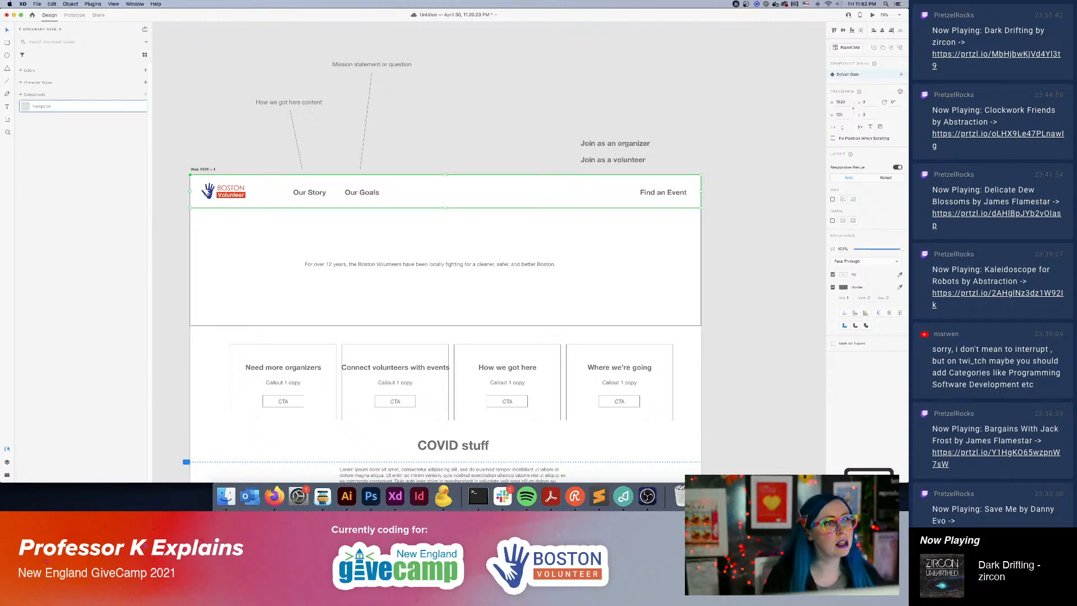
pyautogui.click(248, 133)
# Duplicate the whole wireframe artboard and place the copy to the right of the original.
pyautogui.press('super+minus')
pyautogui.press('super+minus')
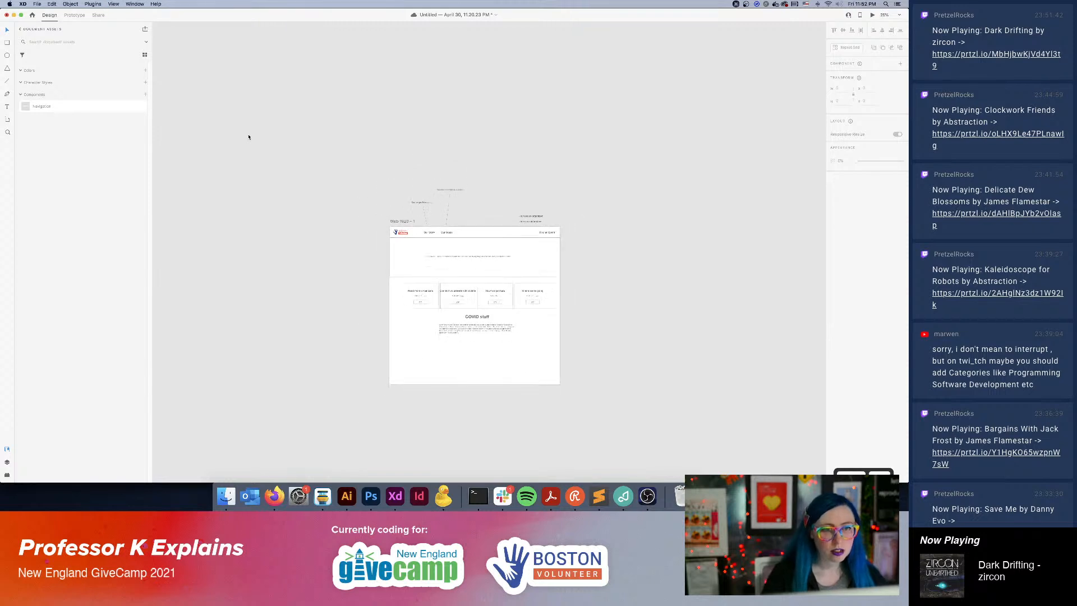
pyautogui.moveTo(632, 243); pyautogui.dragTo(481, 187)
pyautogui.moveTo(446, 121); pyautogui.dragTo(216, 337)
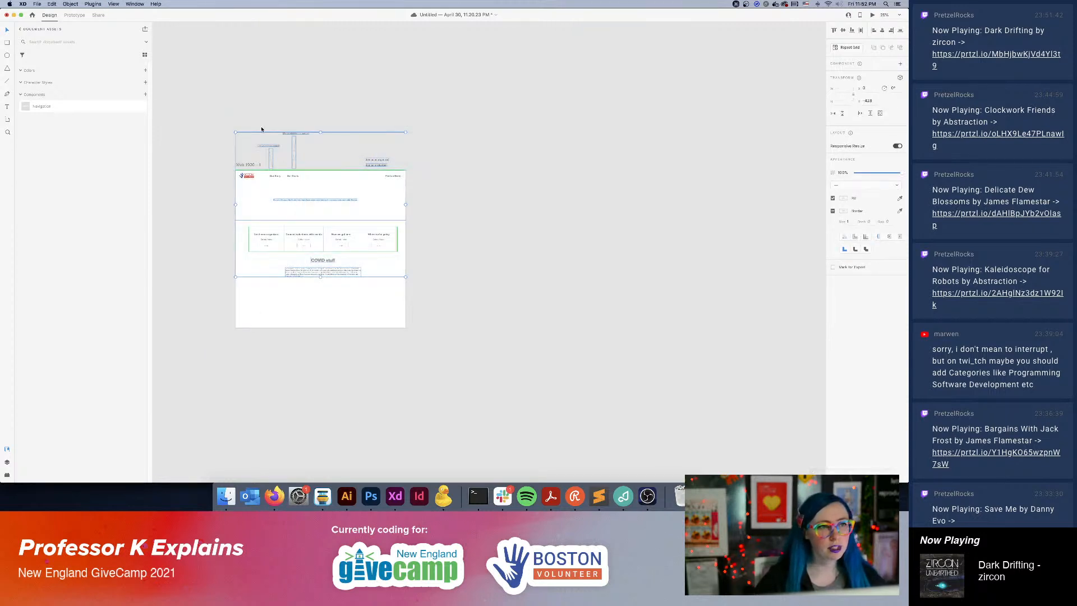
pyautogui.click(258, 166)
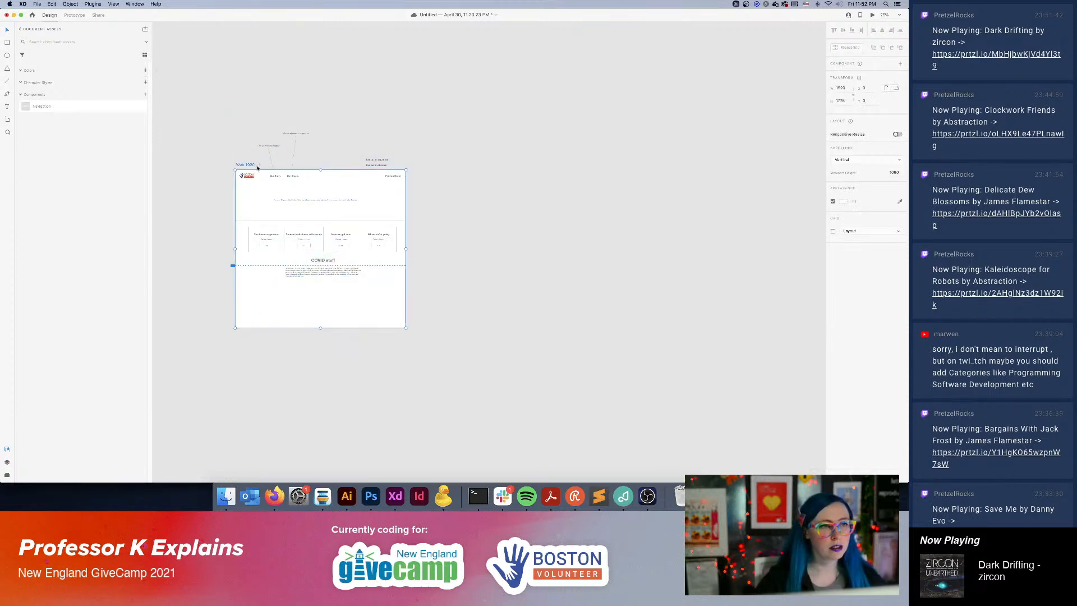
pyautogui.moveTo(249, 166); pyautogui.dragTo(405, 197)
pyautogui.click(537, 336)
# Rename the original artboard as Homepage.
pyautogui.press('super+equal')
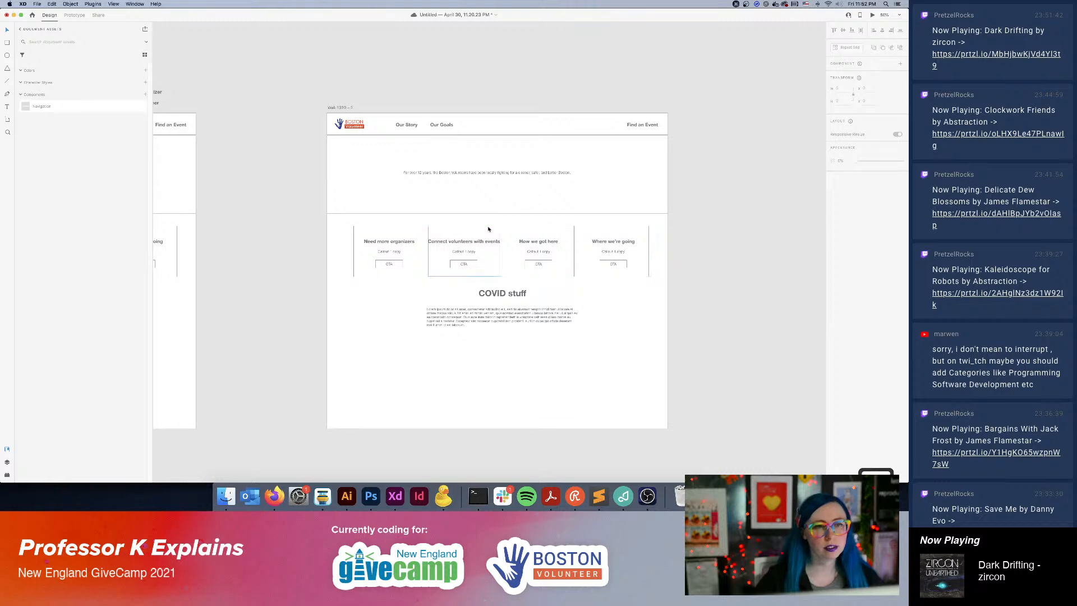
pyautogui.press('super+equal')
pyautogui.hscroll(10, 488, 229)
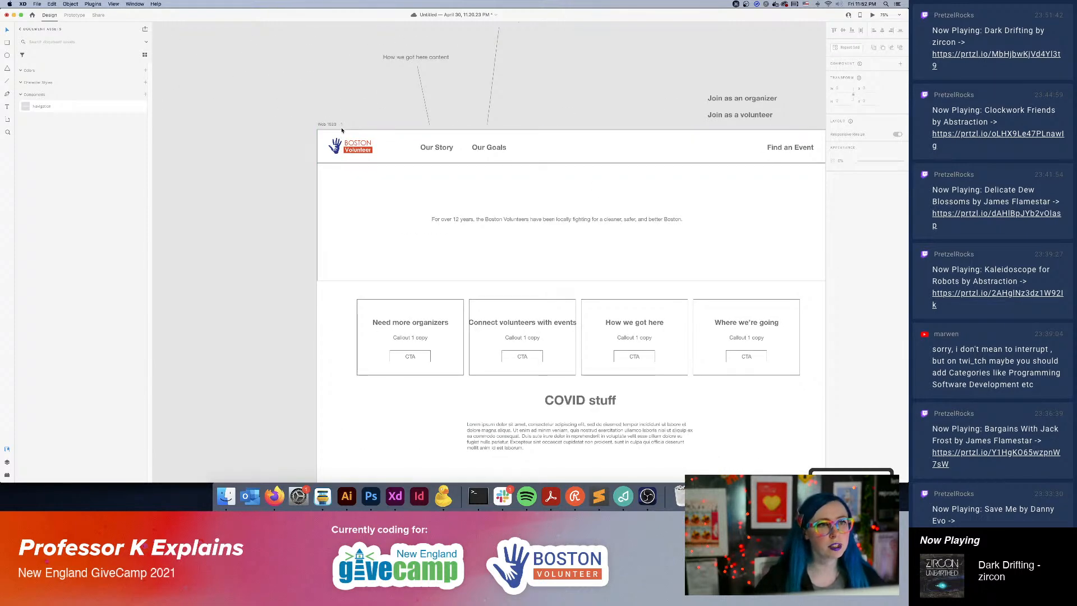
pyautogui.click(329, 125)
pyautogui.write('Homepage')
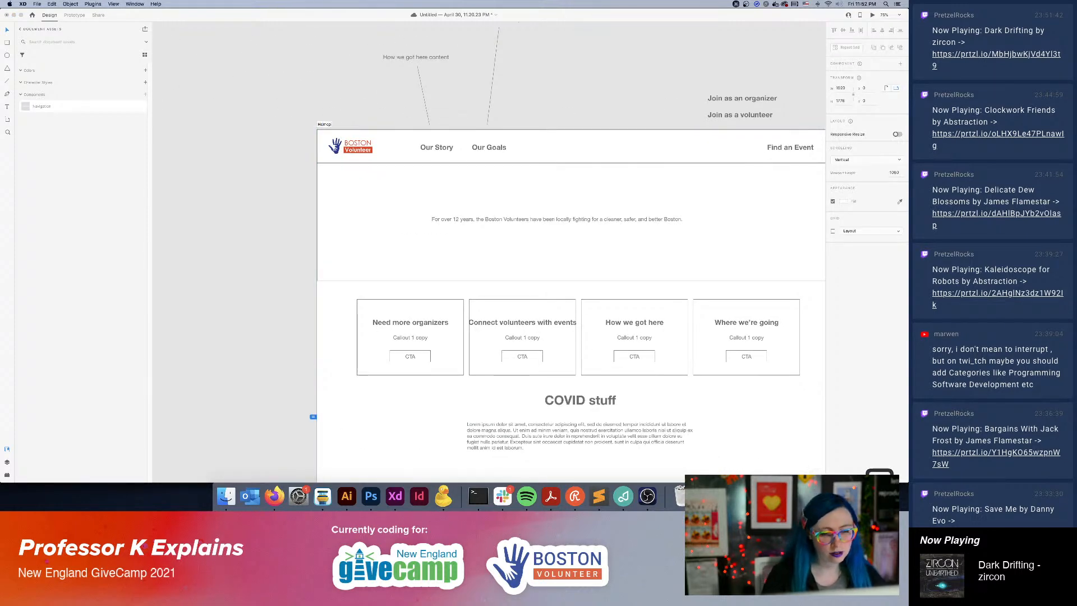
pyautogui.press('Return')
pyautogui.click(449, 106)
# Rename the duplicated artboard as Our Story.
pyautogui.hscroll(10, 752, 187)
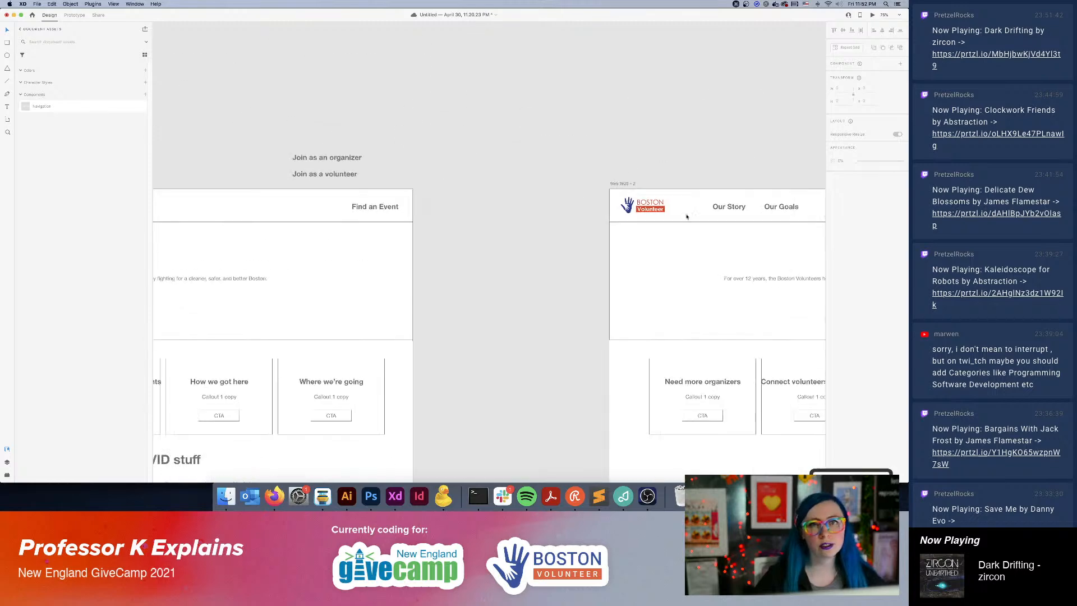
pyautogui.click(363, 177)
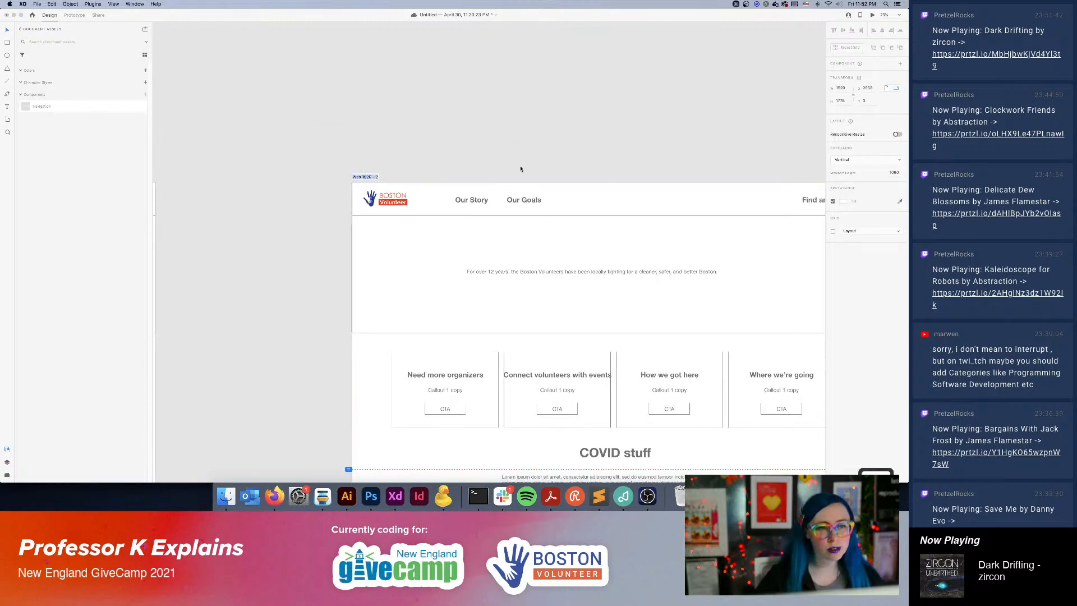
pyautogui.write('Our Story')
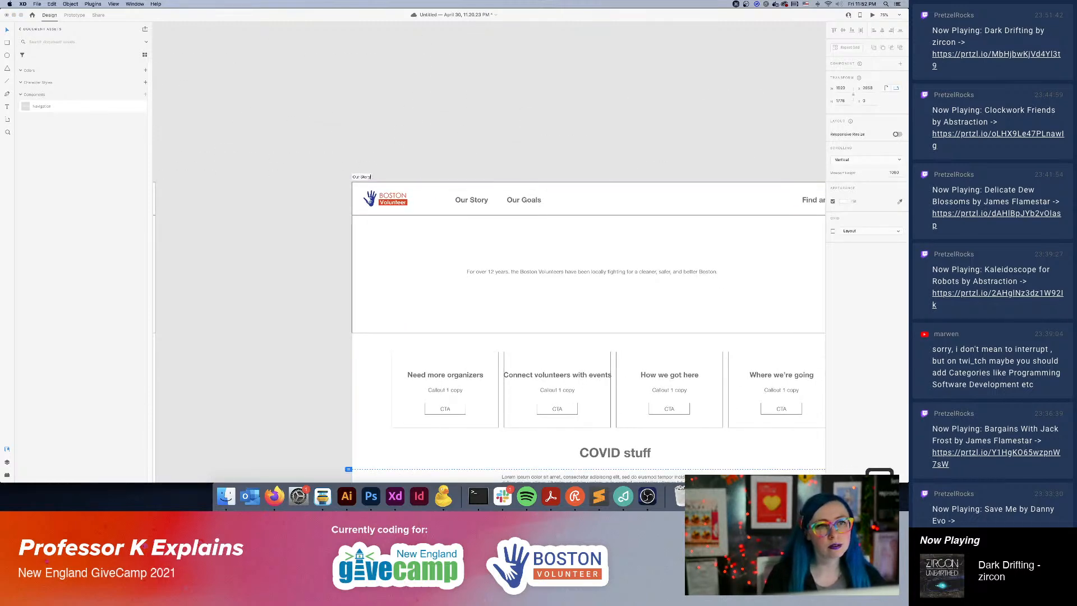
pyautogui.press('Return')
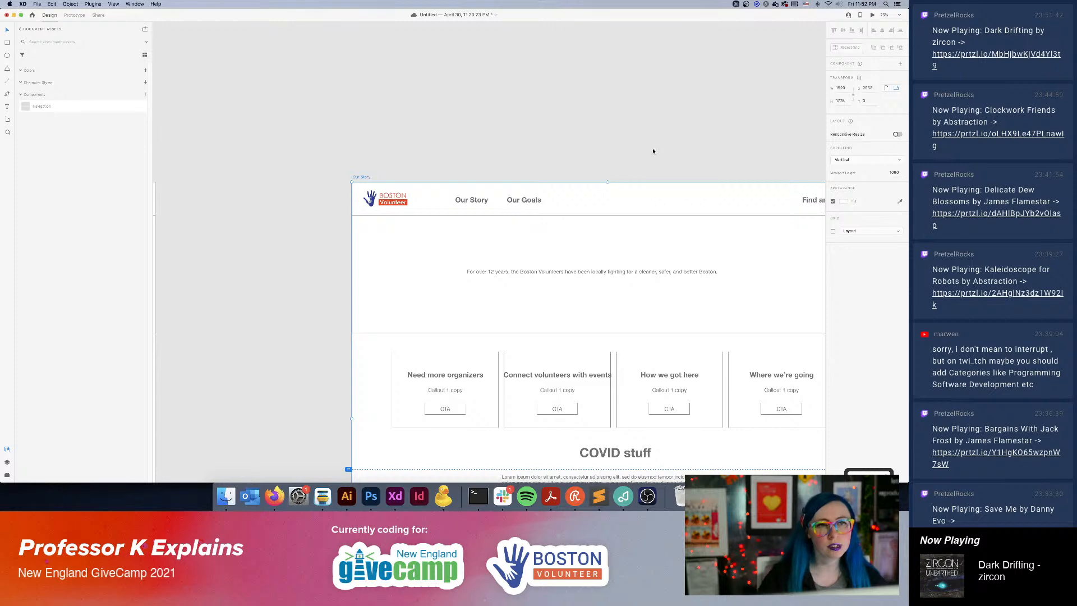
# Shift the "For over 12 years" sentence right in the Our Story hero, lining it up with the "COVID stuff" heading.
pyautogui.scroll(-5, 695, 318)
pyautogui.hscroll(4, 695, 318)
pyautogui.click(553, 142)
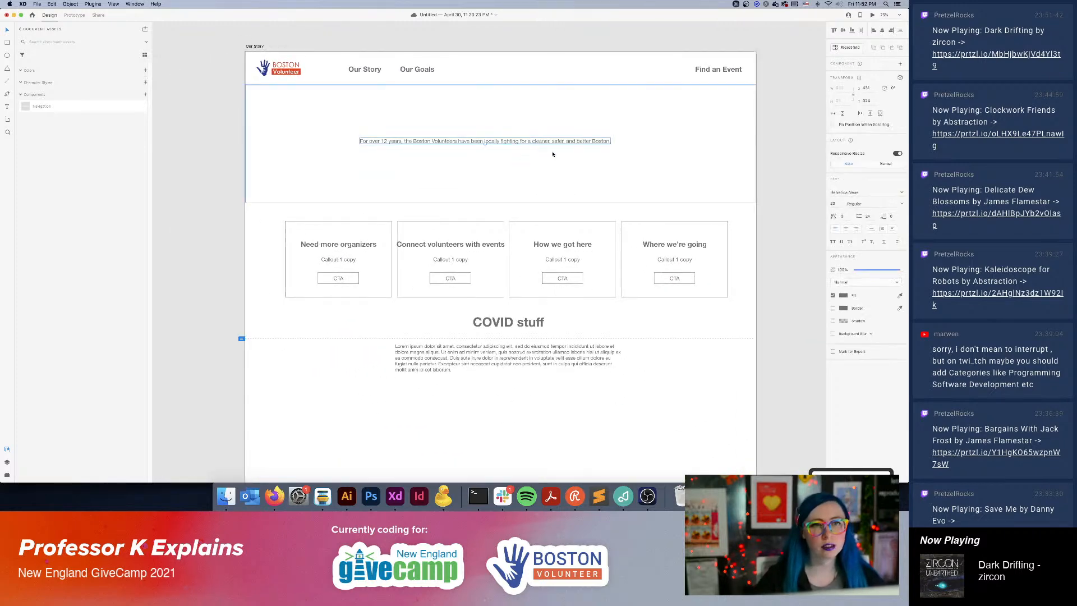
pyautogui.moveTo(508, 142); pyautogui.dragTo(531, 142)
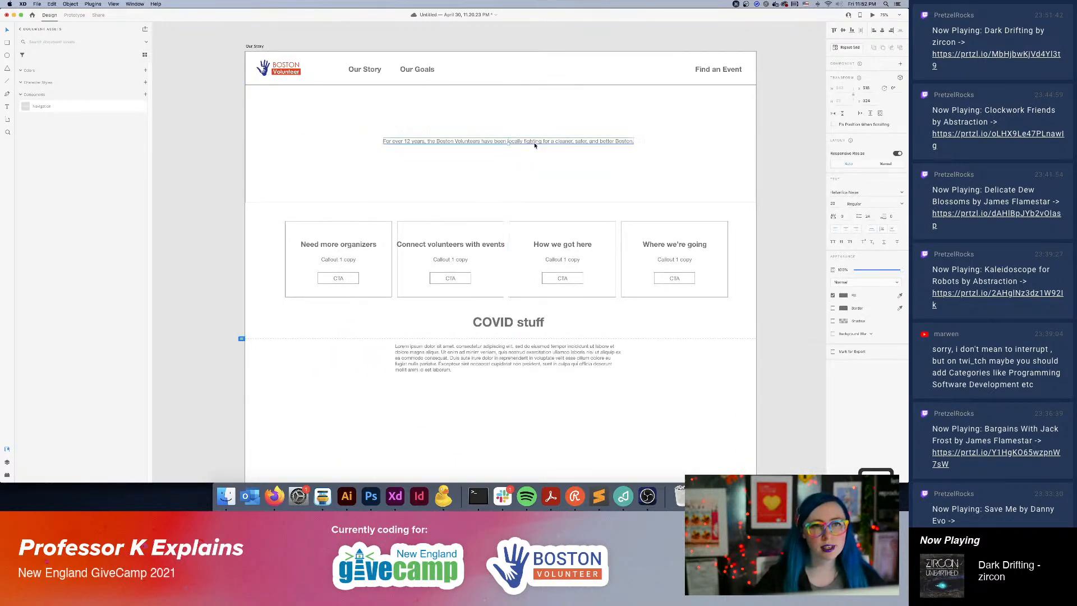
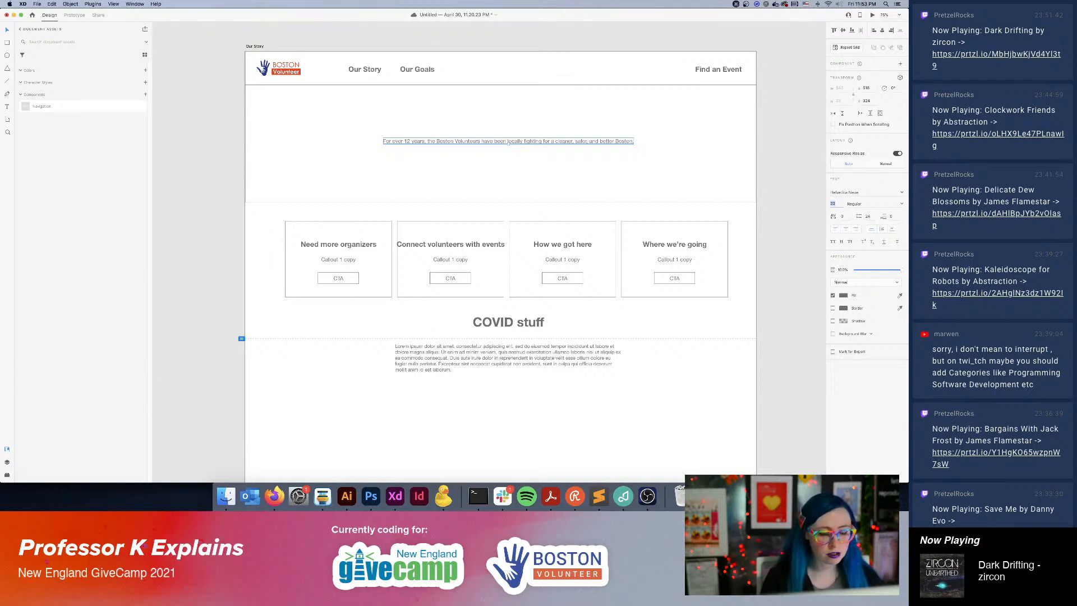
# Enlarge the "For over 12 years" sentence on the Our Story artboard and move it back to the middle of the hero.
pyautogui.press('Return')
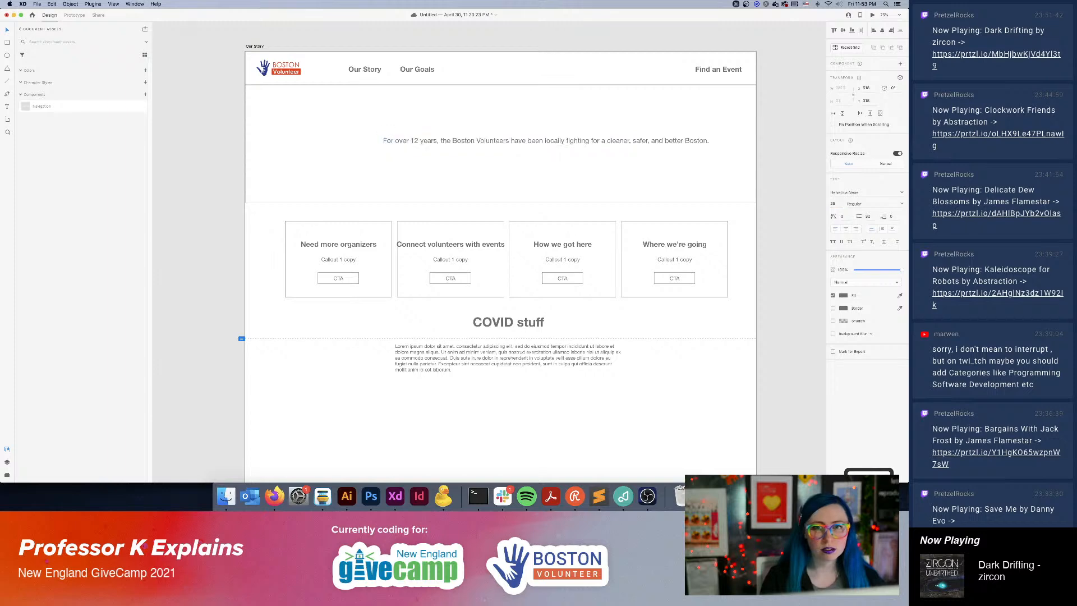
pyautogui.moveTo(607, 142); pyautogui.dragTo(569, 143)
# Set the font size of the Homepage hero's "For over 12 years" sentence to 36.
pyautogui.hscroll(5, 461, 196)
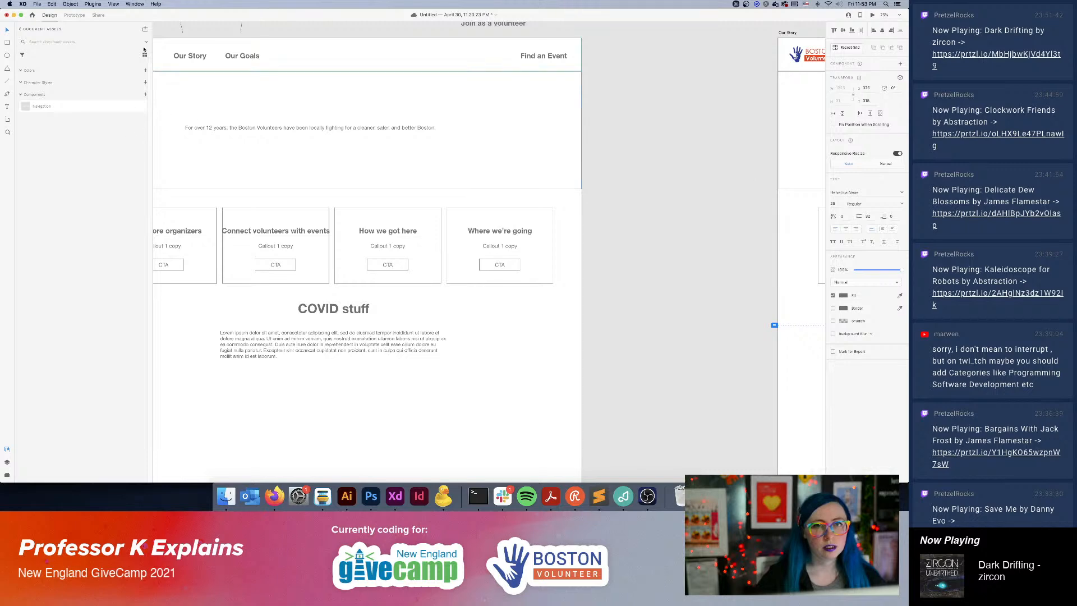
pyautogui.hscroll(-4, 491, 184)
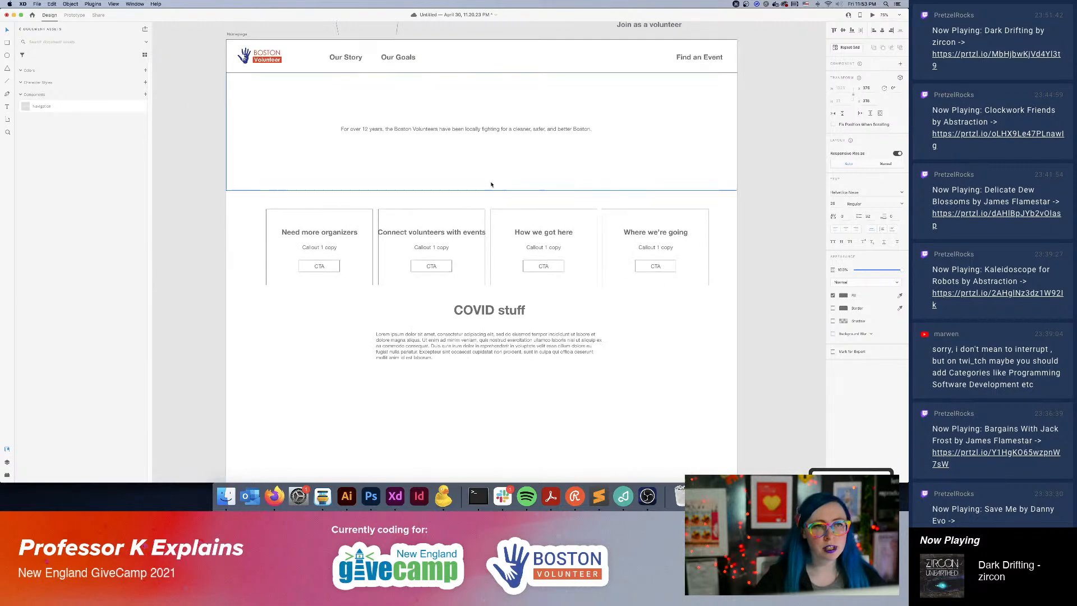
pyautogui.click(458, 130)
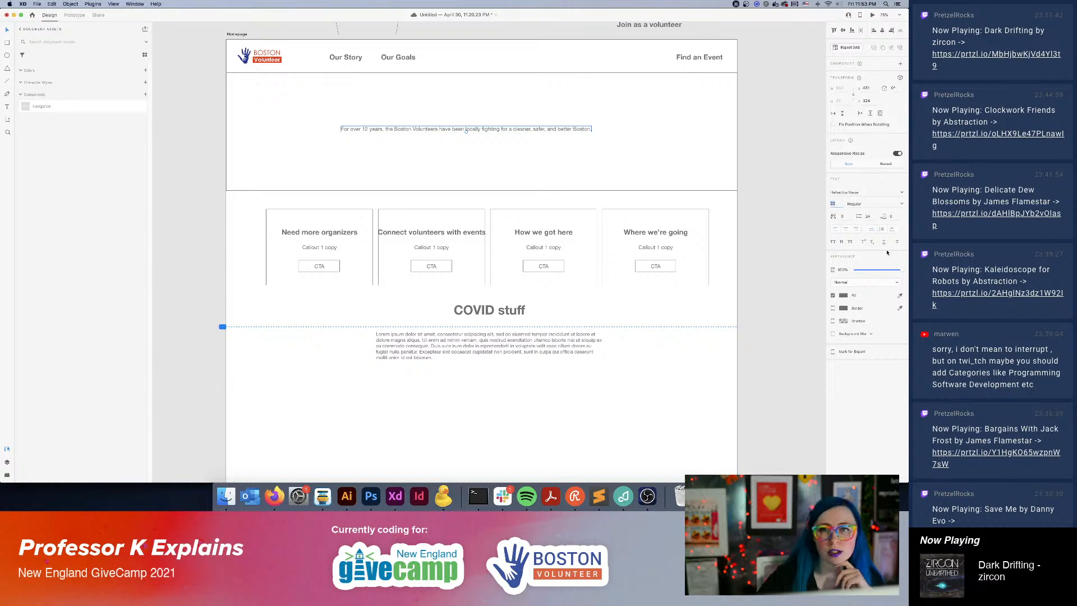
pyautogui.write('36')
pyautogui.press('Return')
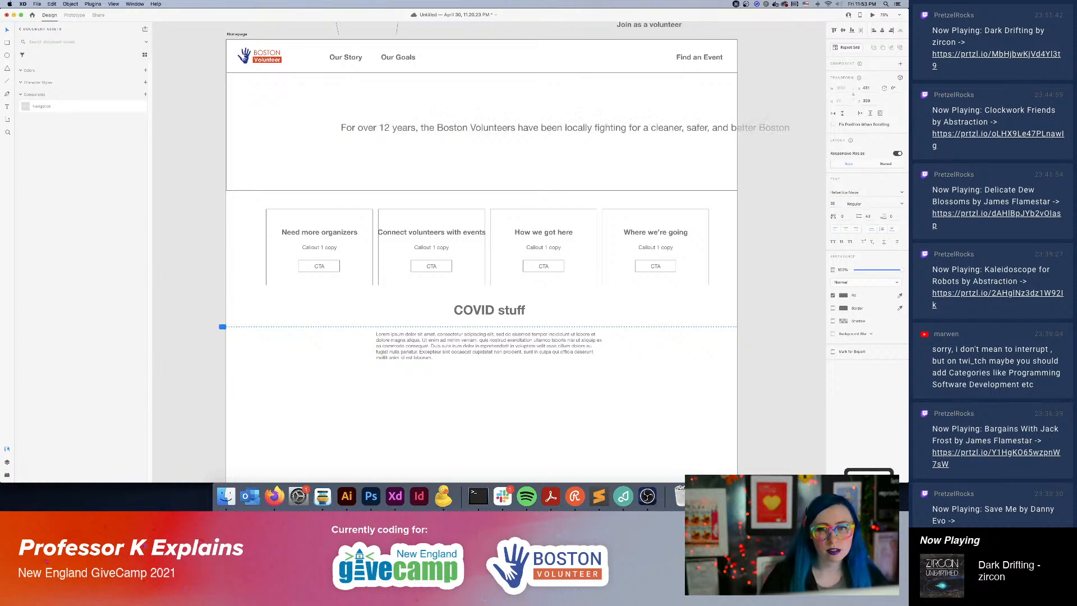
# Save the Homepage sentence's formatting as a character style and center the sentence horizontally in the hero.
pyautogui.click(145, 82)
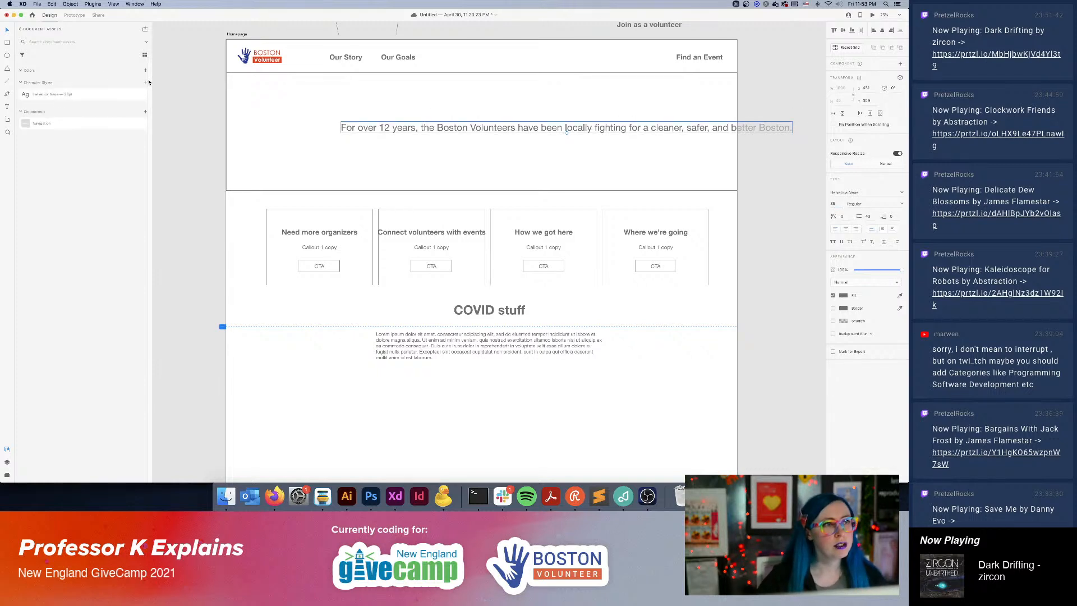
pyautogui.moveTo(382, 133); pyautogui.dragTo(313, 134)
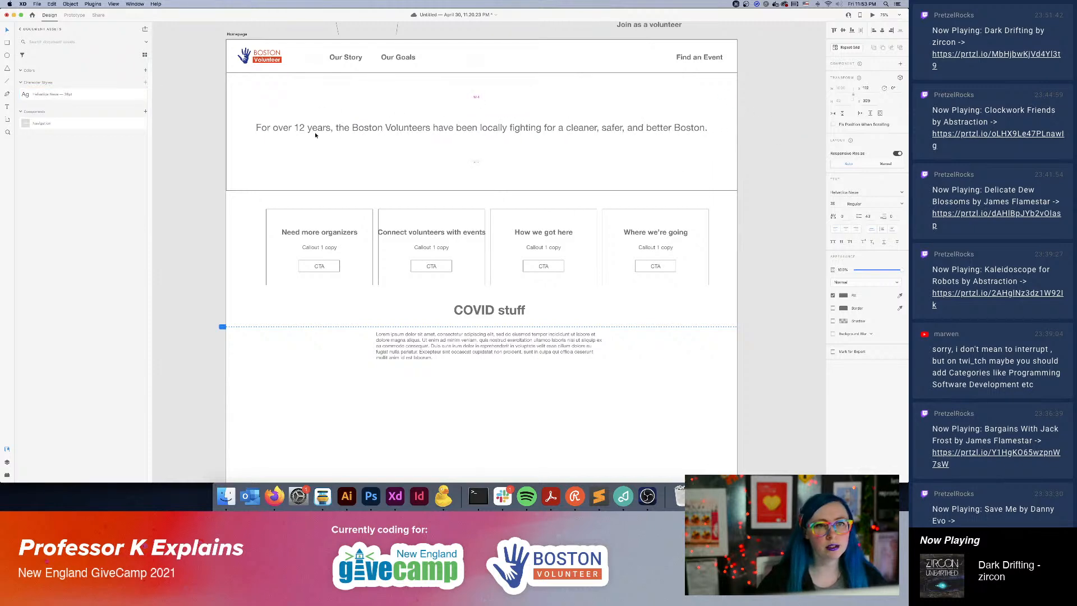
# Apply the saved character style to the Our Story hero sentence and center it horizontally in the hero.
pyautogui.hscroll(15, 337, 157)
pyautogui.moveTo(347, 169); pyautogui.dragTo(340, 167)
pyautogui.click(396, 120)
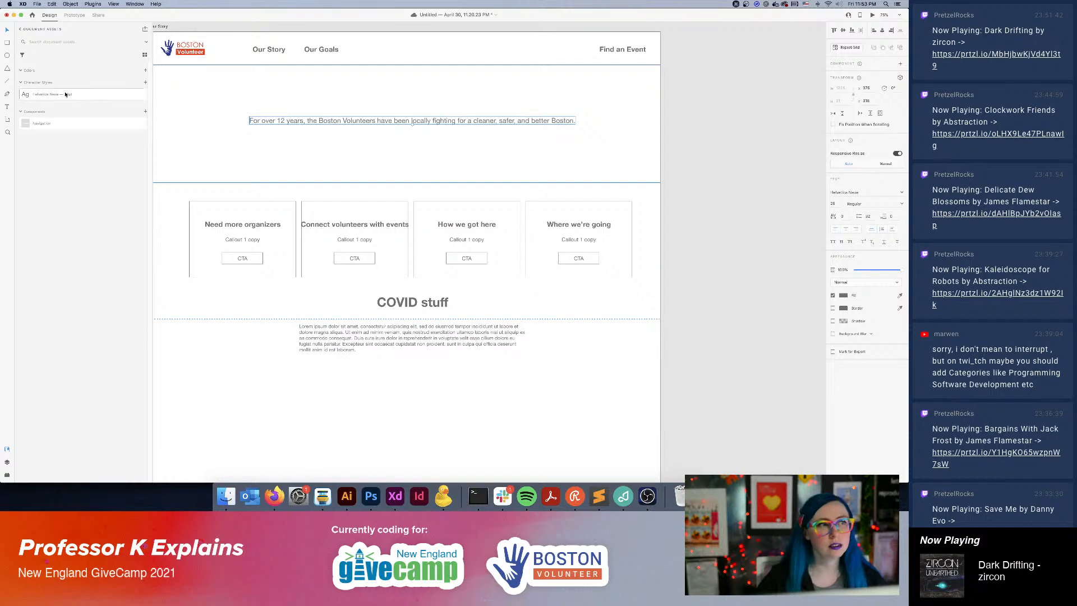
pyautogui.click(56, 94)
pyautogui.moveTo(553, 118); pyautogui.dragTo(483, 121)
pyautogui.click(714, 140)
# Replace the Homepage hero sentence with the start of a new headline, "Bost", center-align it and place it in the hero's middle.
pyautogui.moveTo(340, 237)
pyautogui.mouseDown()
pyautogui.moveTo(724, 245)
pyautogui.moveTo(708, 248)
pyautogui.mouseUp()
pyautogui.doubleClick(448, 132)
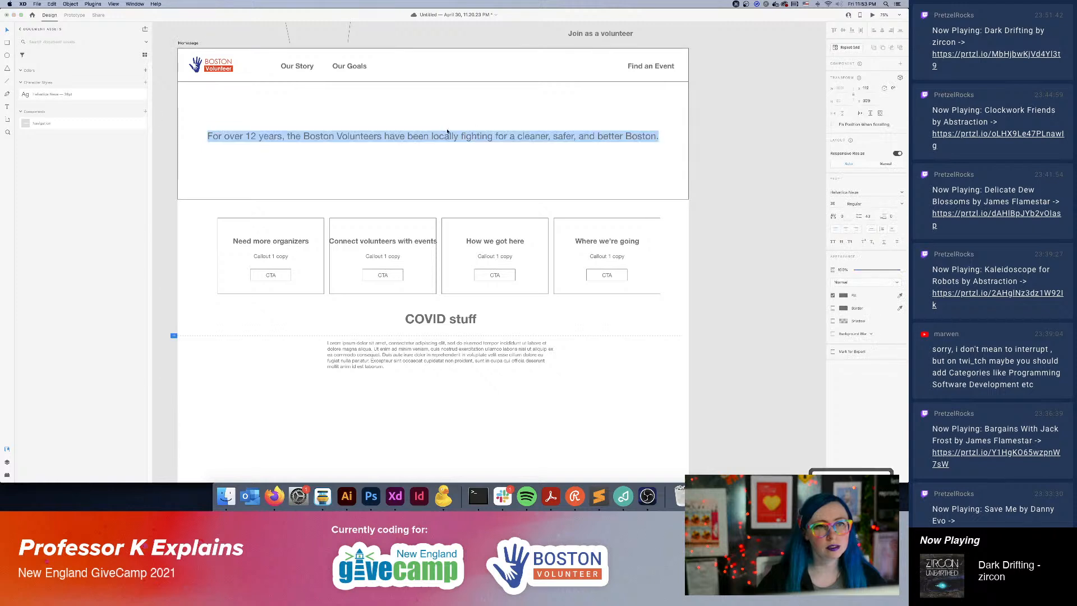
pyautogui.write('Bost')
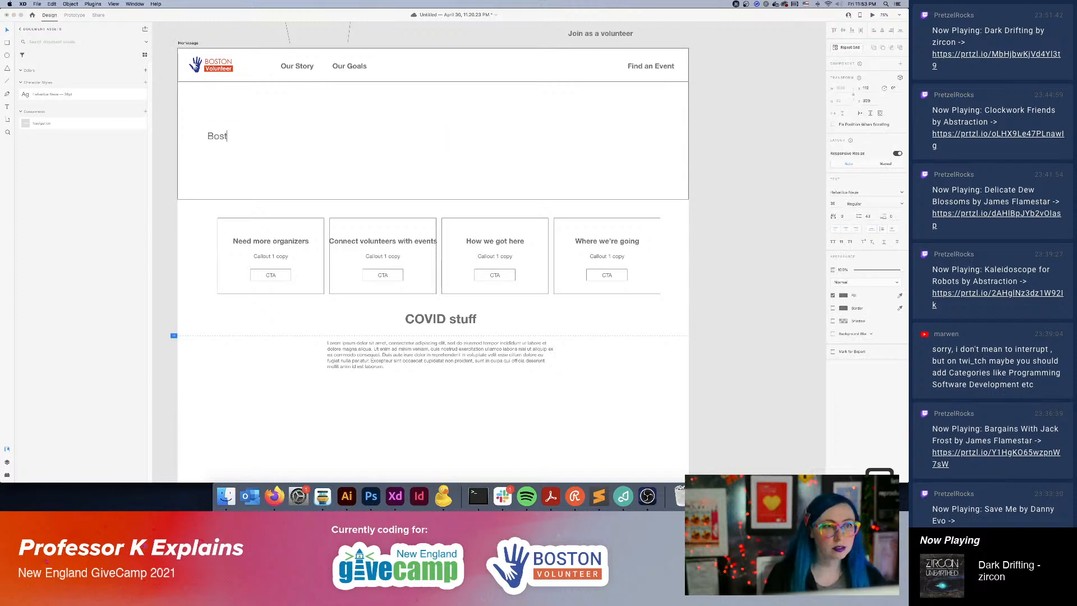
pyautogui.press('super+a')
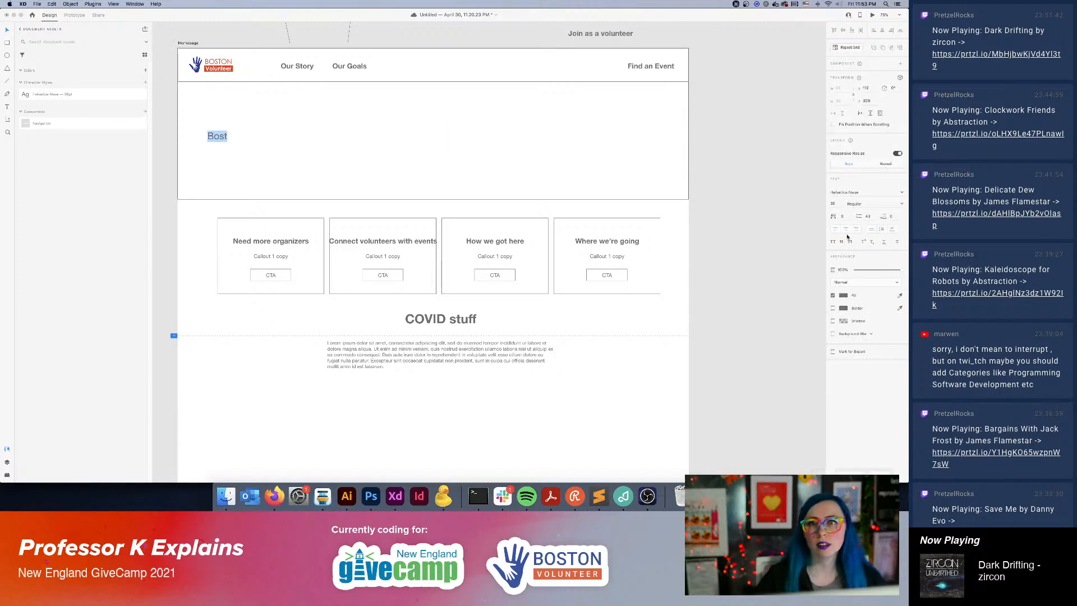
pyautogui.press('Escape')
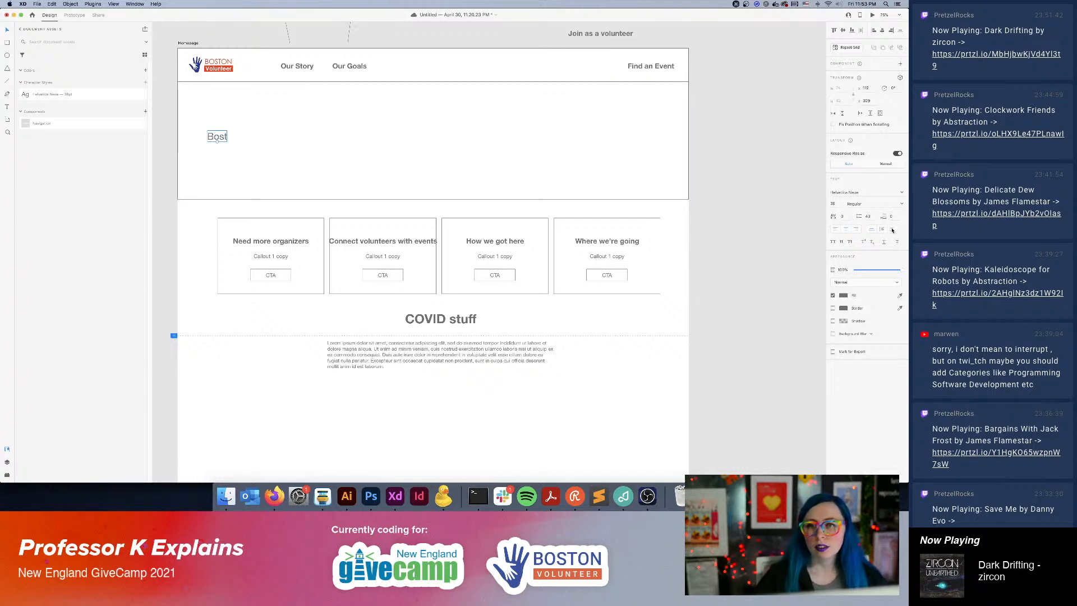
pyautogui.moveTo(218, 140); pyautogui.dragTo(434, 145)
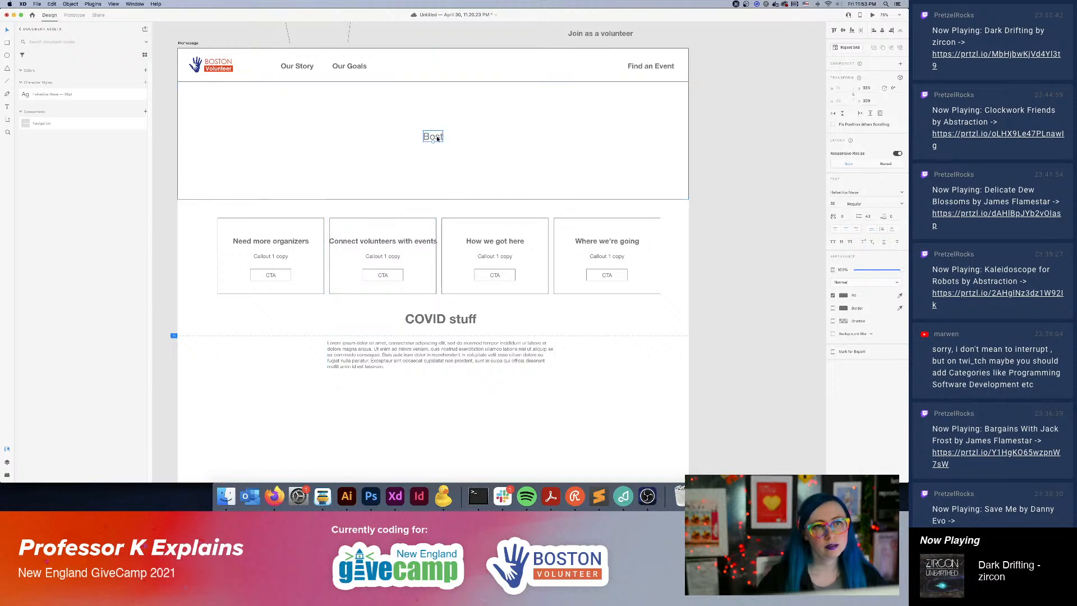
# Complete the Homepage hero headline so it reads "Boston: we need your help.".
pyautogui.doubleClick(437, 138)
pyautogui.press('Right')
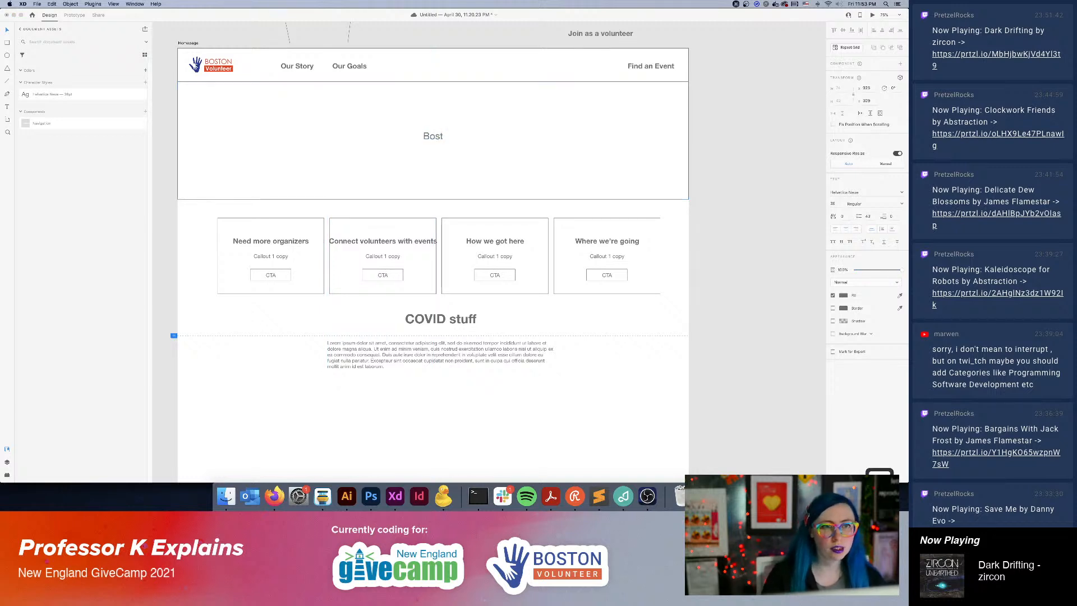
pyautogui.write('on:')
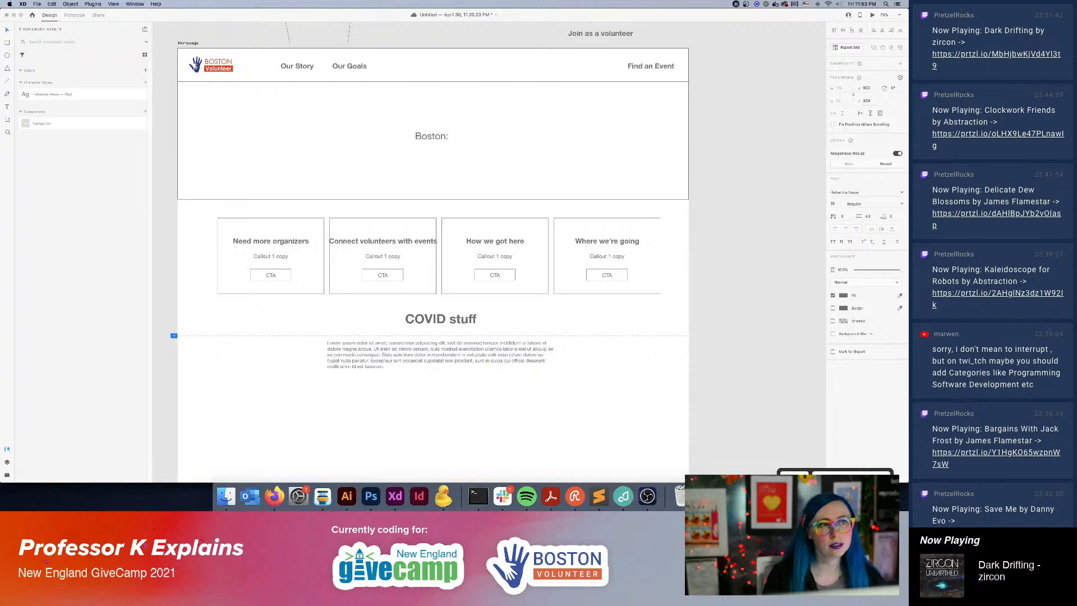
pyautogui.write(' we need your help.')
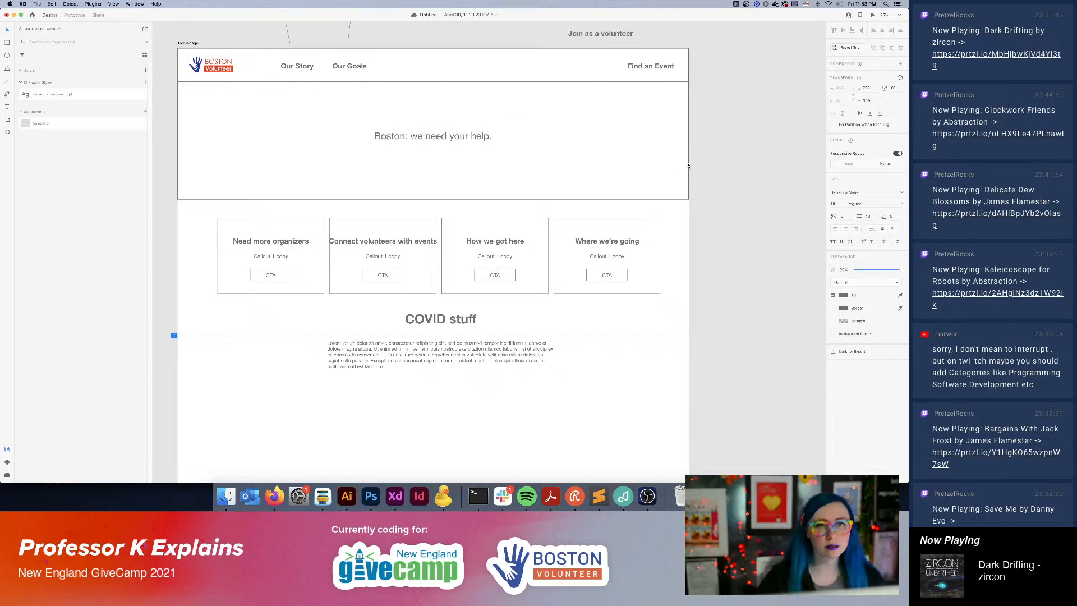
pyautogui.press('Escape')
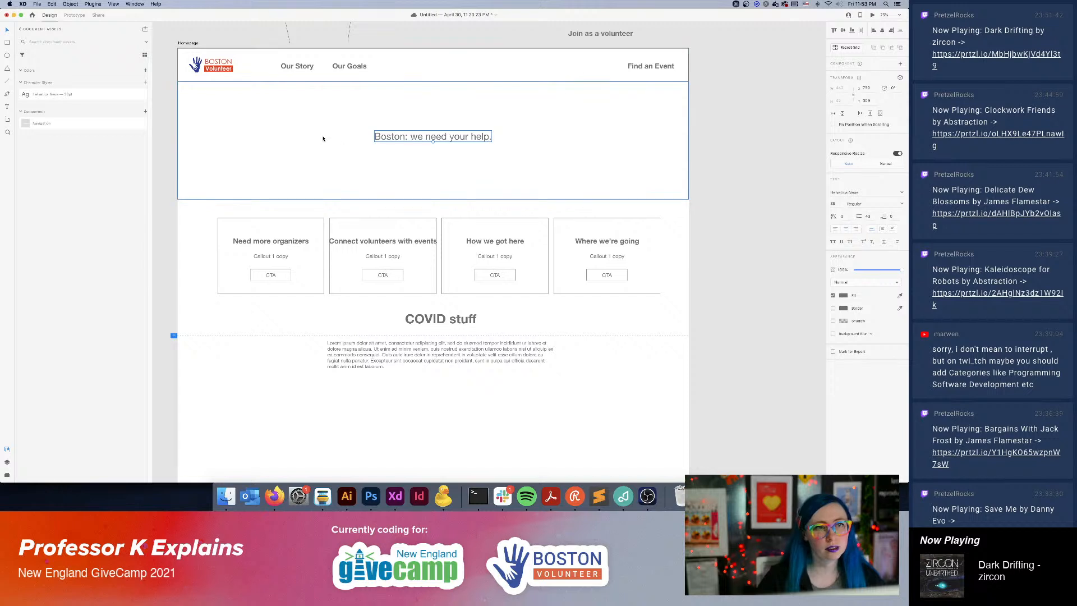
# Rename the saved character style as H1.
pyautogui.rightClick(49, 95)
pyautogui.click(67, 116)
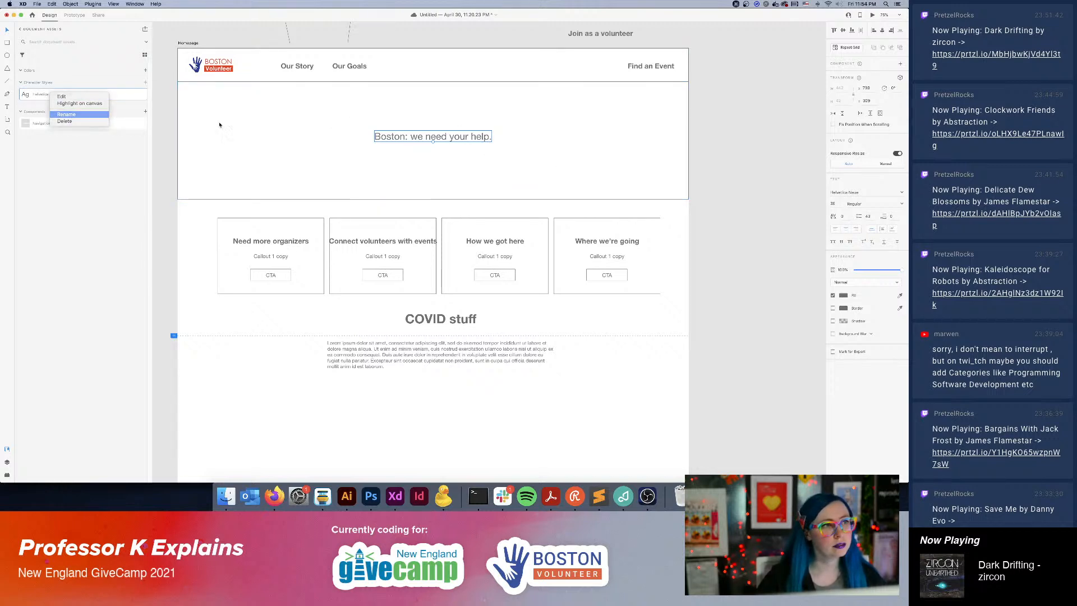
pyautogui.write('hero')
pyautogui.press('super+a')
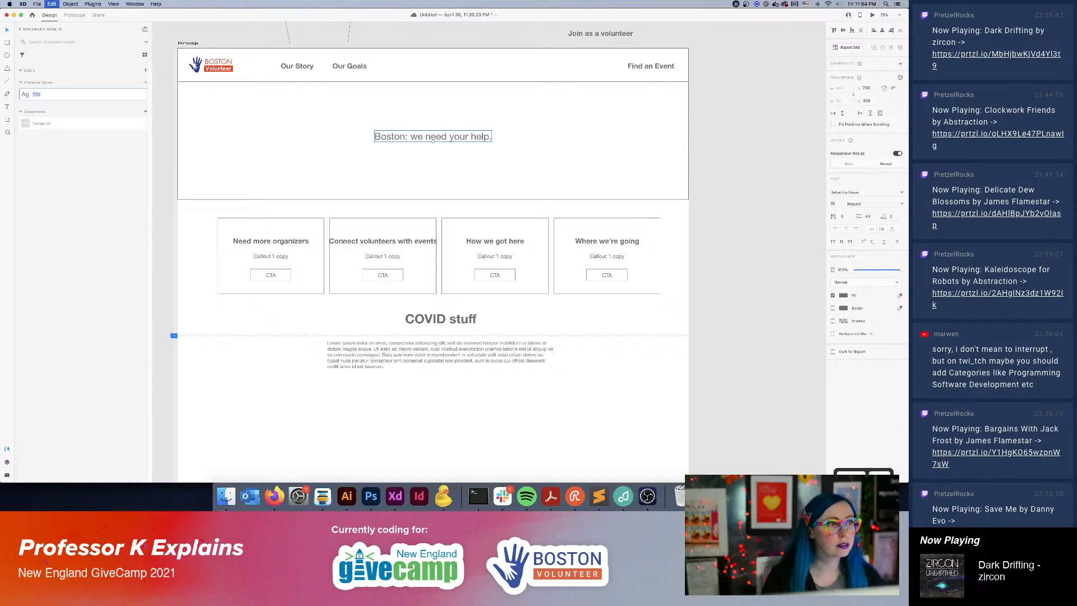
pyautogui.write('H1')
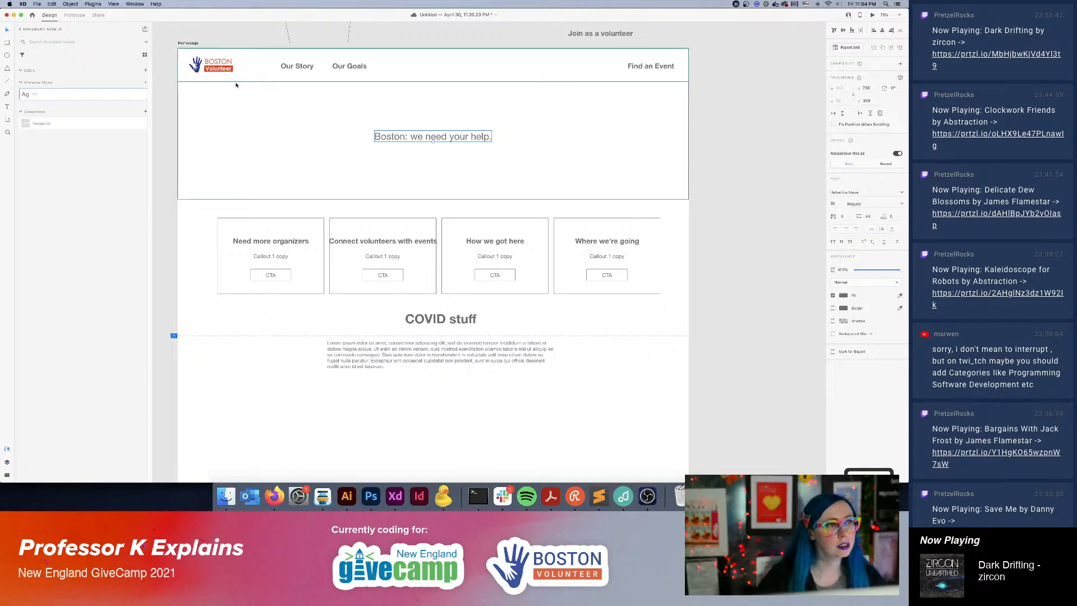
pyautogui.press('alt+super+8')
pyautogui.press('alt+super+8')
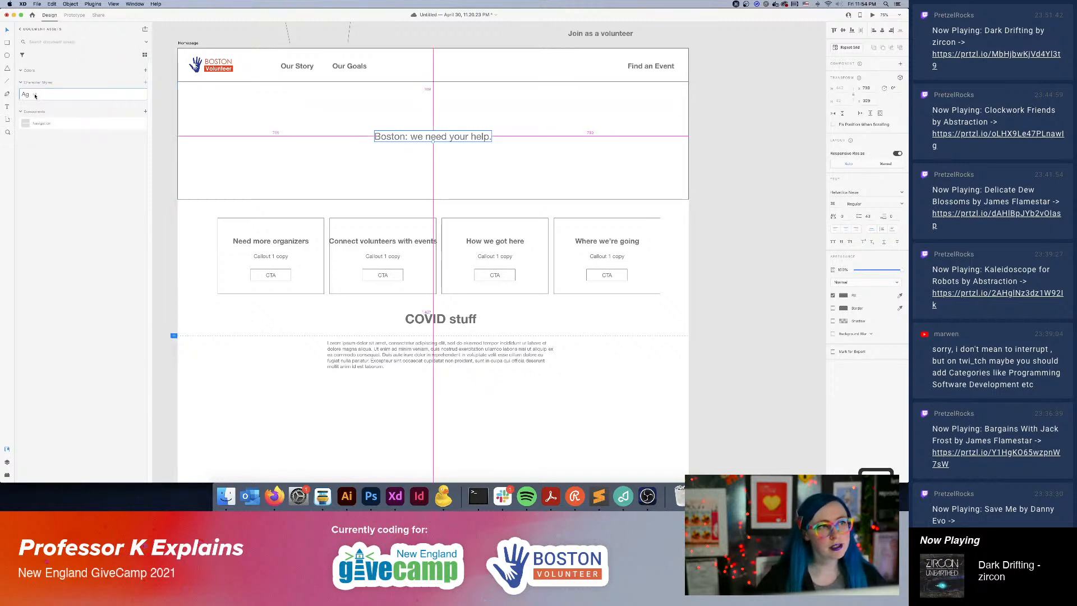
pyautogui.click(791, 171)
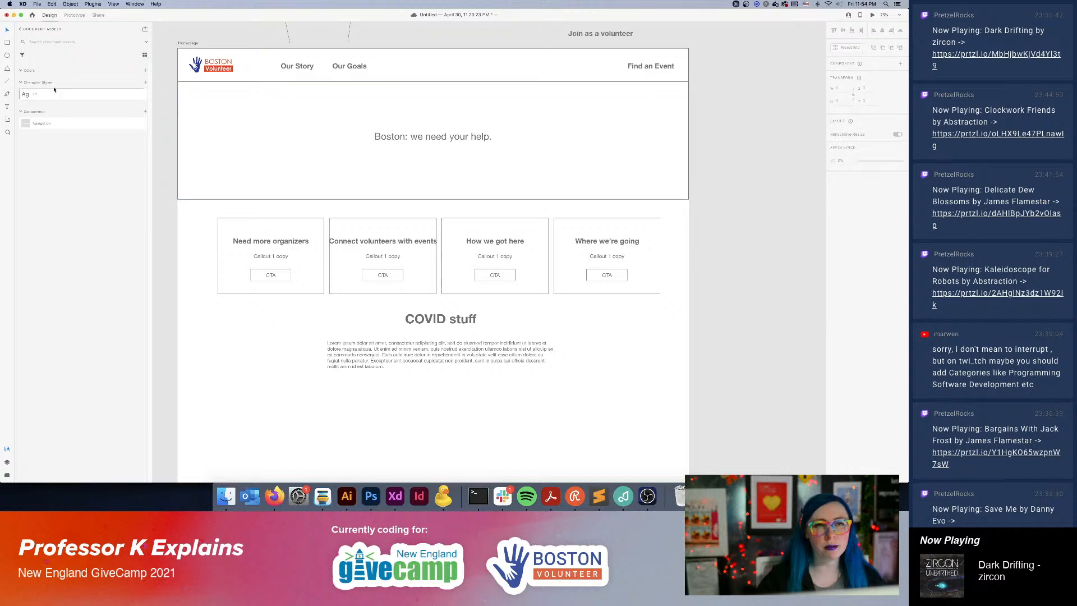
# Edit the H1 character style and set its font size to 48.
pyautogui.rightClick(88, 94)
pyautogui.click(100, 96)
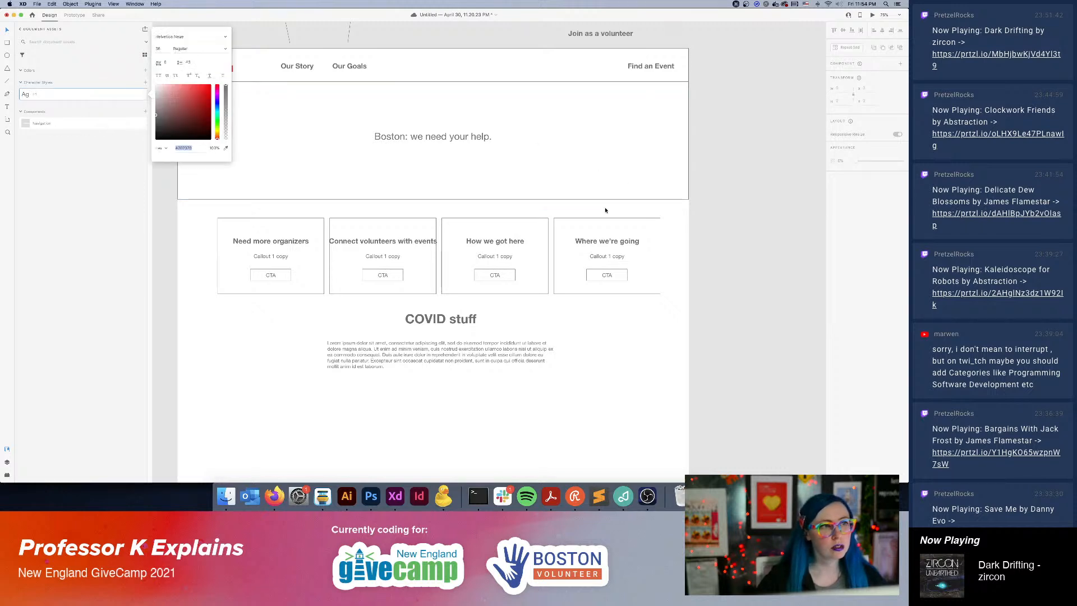
pyautogui.click(194, 66)
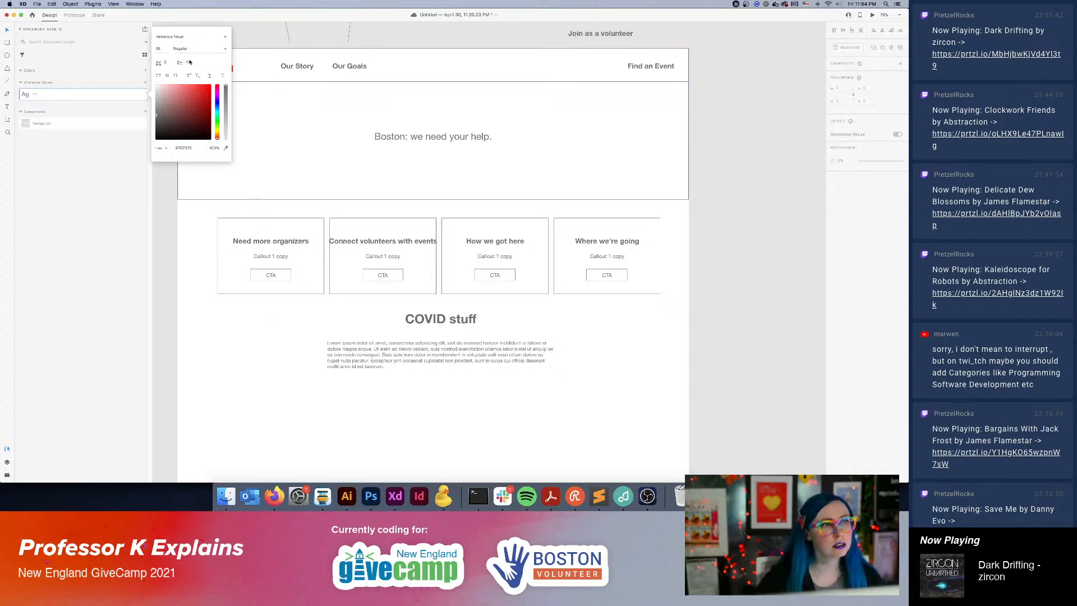
pyautogui.click(159, 49)
pyautogui.write('48')
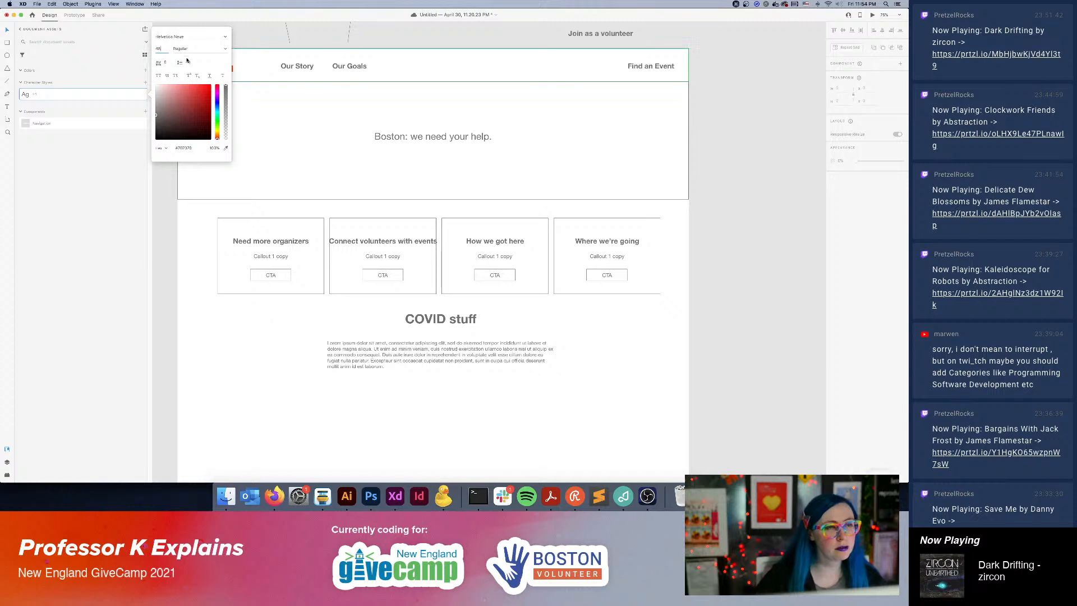
pyautogui.press('Tab')
# Calculate 48*1.2 for the line height and set the H1 character style's line spacing to 57.
pyautogui.press('super+space')
pyautogui.write('48')
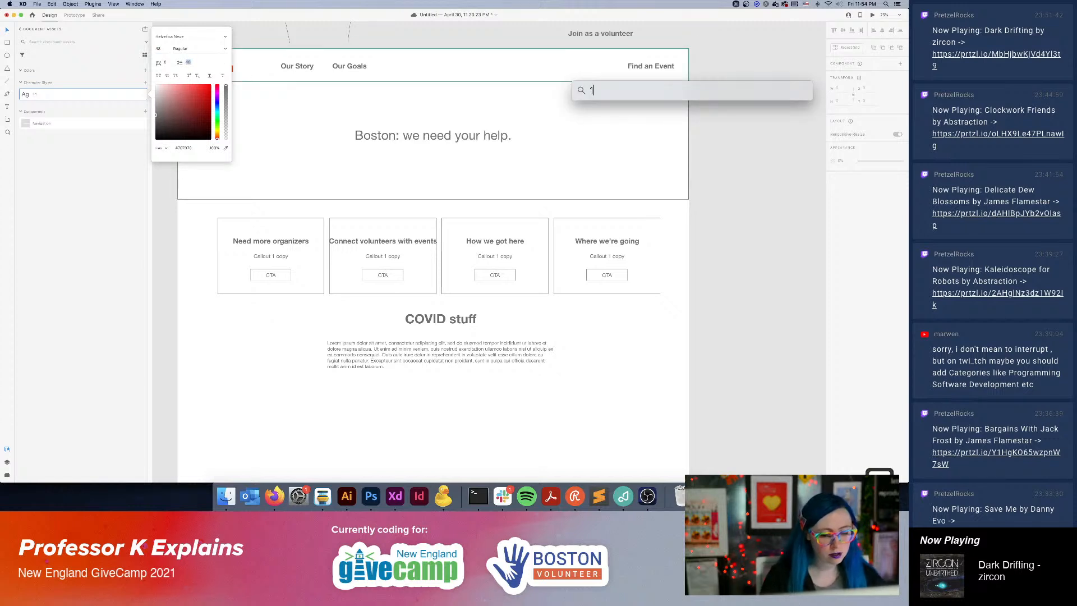
pyautogui.write('*1')
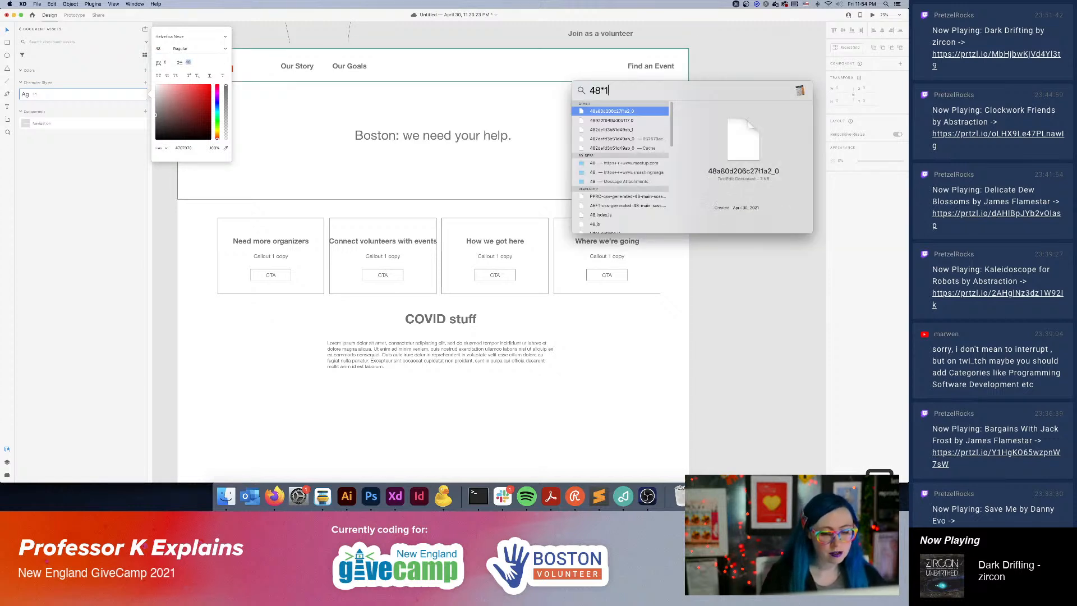
pyautogui.write('.2')
pyautogui.press('Escape')
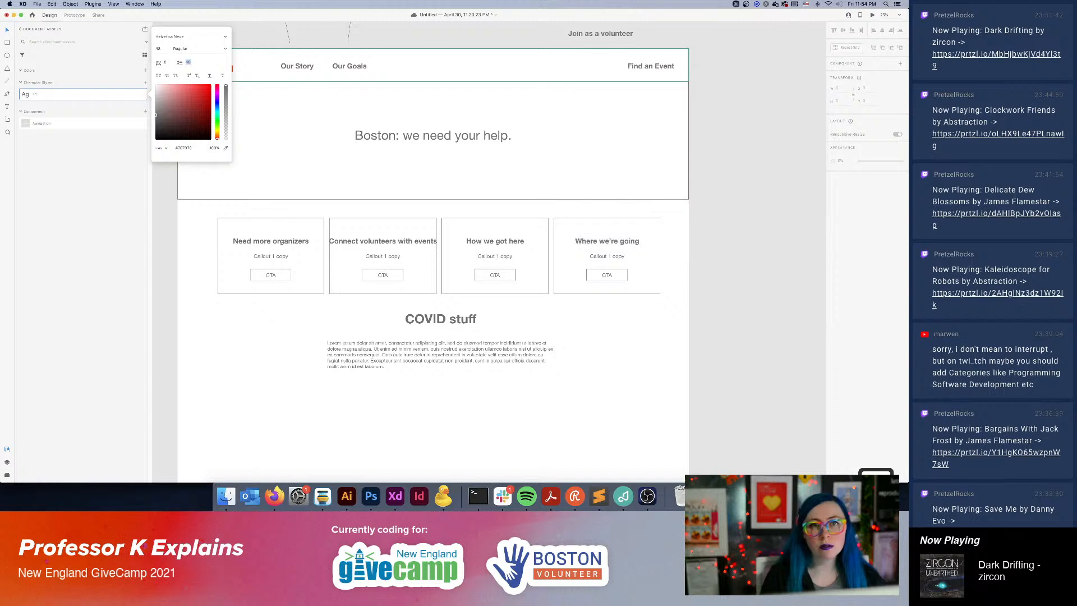
pyautogui.click(193, 63)
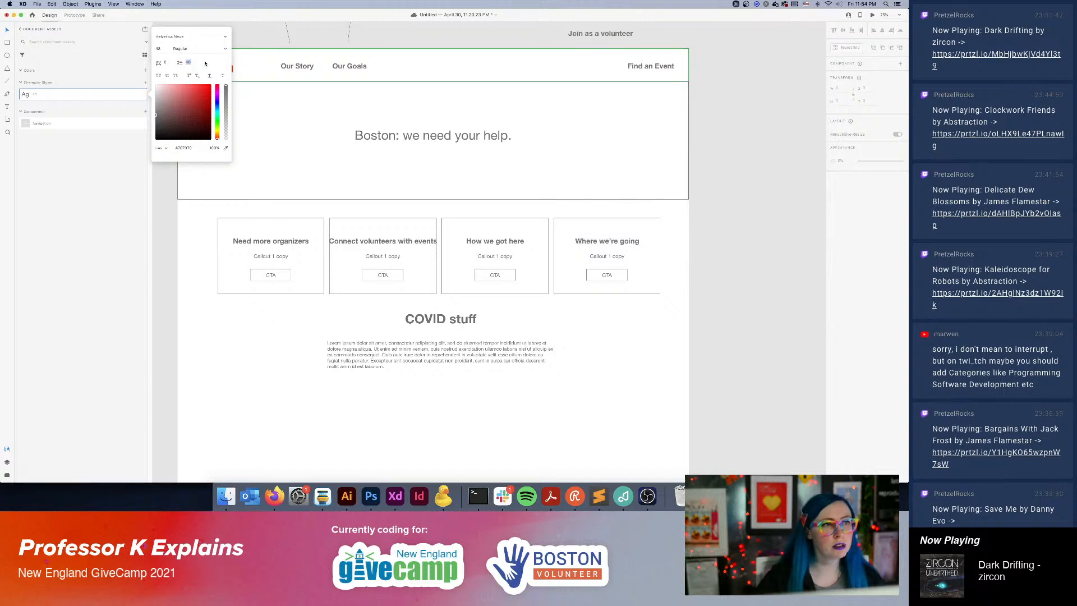
pyautogui.write('57')
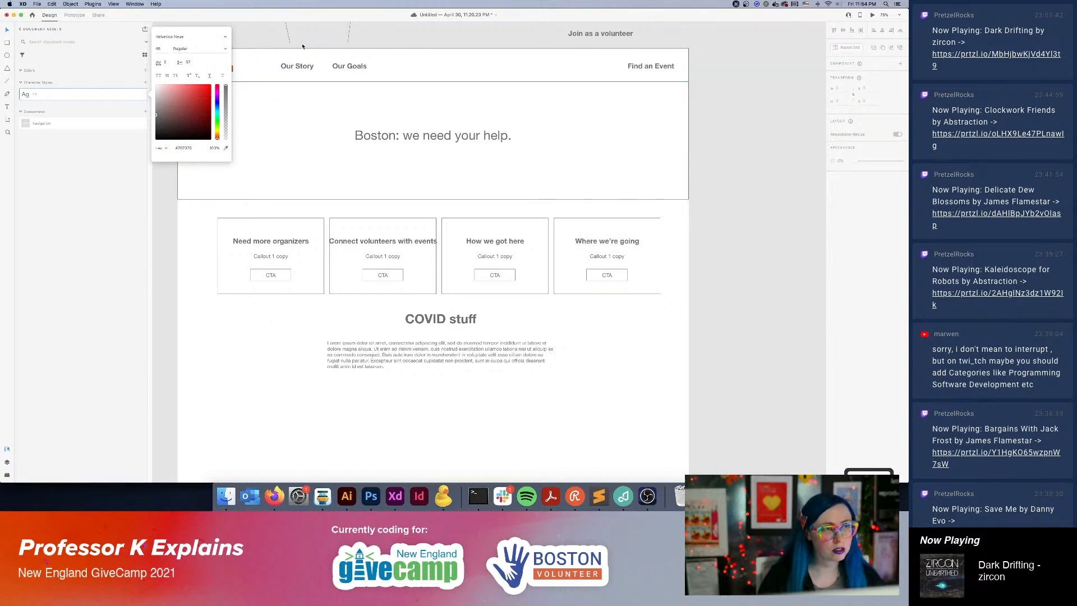
pyautogui.click(113, 197)
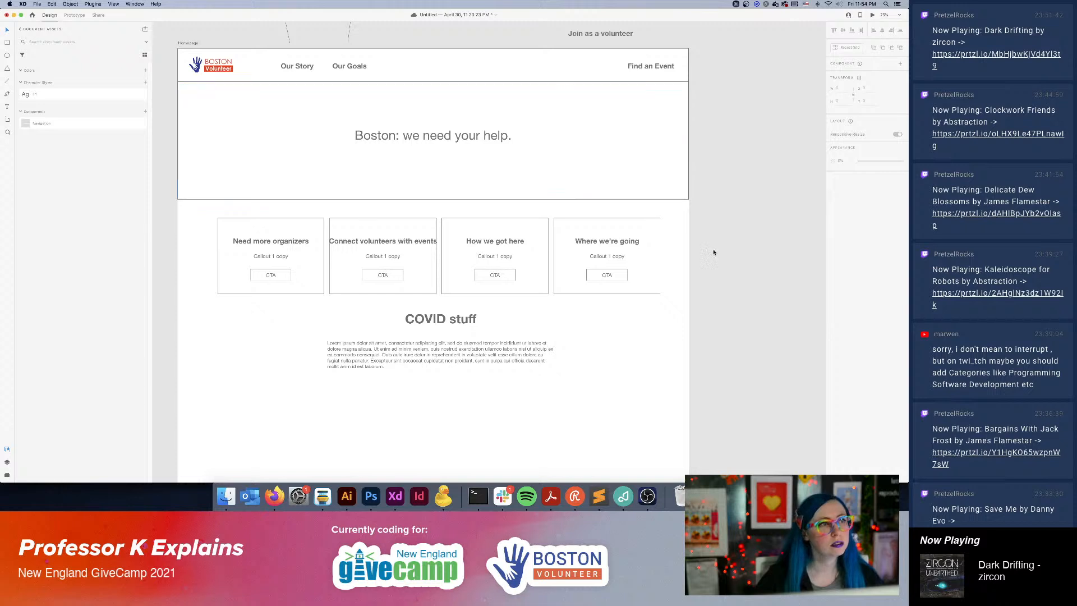
# Move the "Boston: we need your help." headline slightly down to center it vertically in the Homepage hero.
pyautogui.click(464, 140)
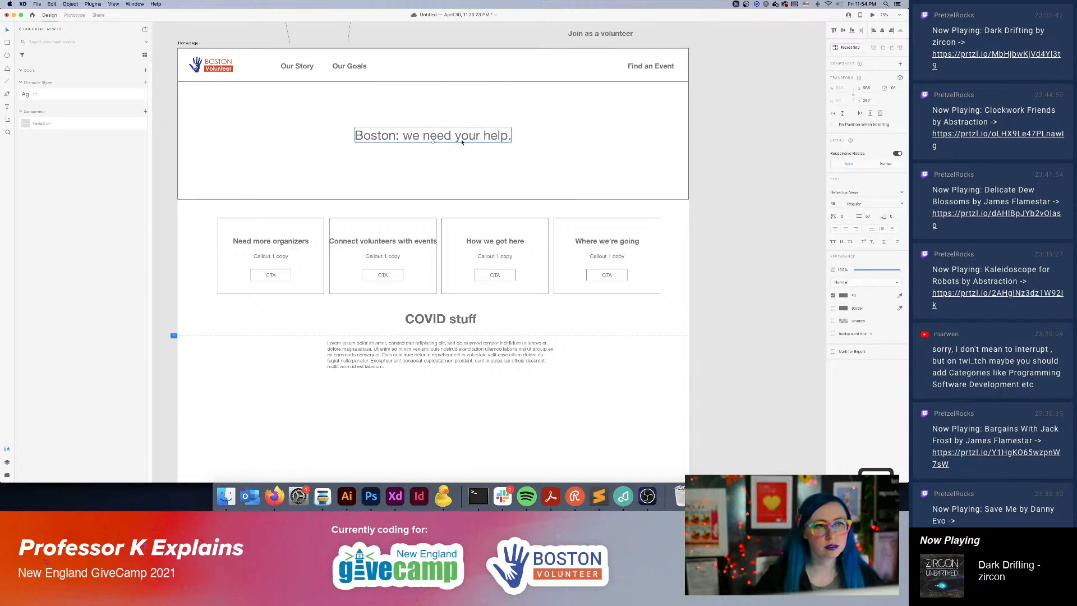
pyautogui.moveTo(462, 142); pyautogui.dragTo(463, 148)
pyautogui.click(711, 212)
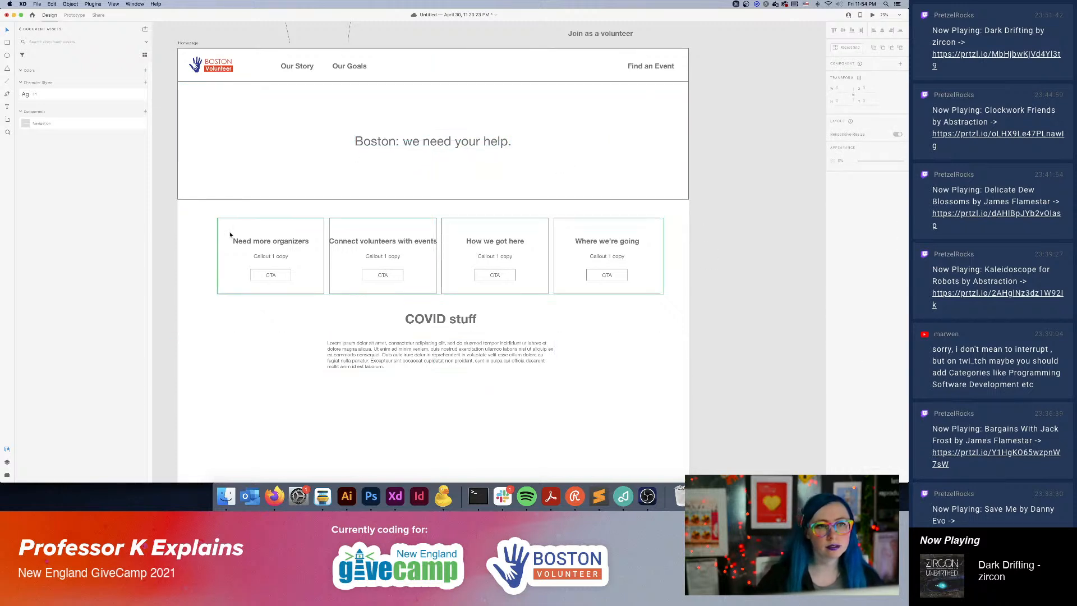
# Examine the text formatting of the "Need more organizers" callout heading and the "COVID stuff" heading on the Homepage.
pyautogui.click(289, 246)
pyautogui.doubleClick(268, 245)
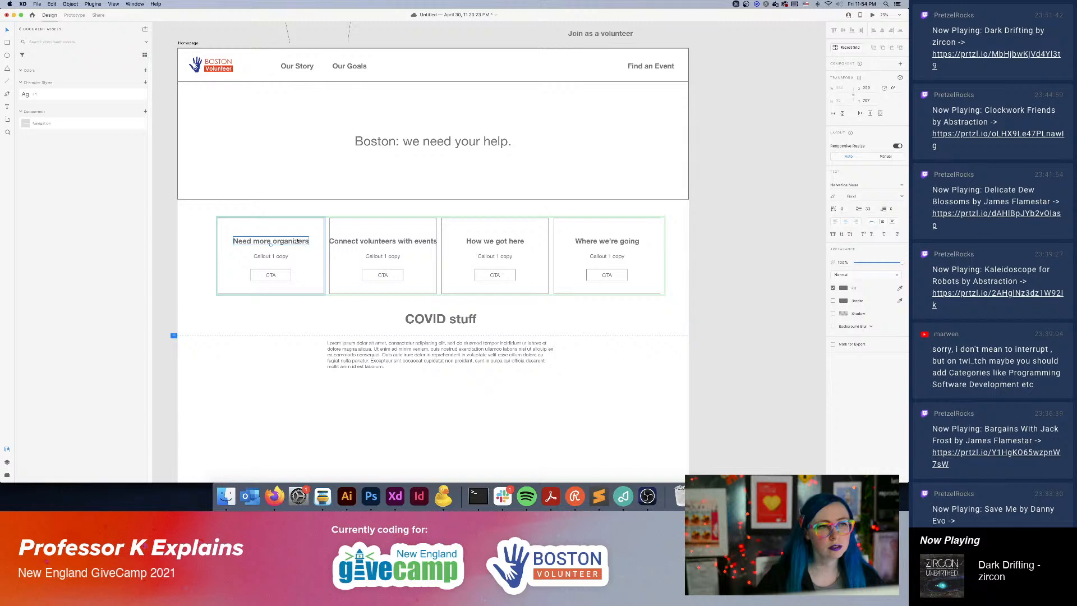
pyautogui.doubleClick(297, 240)
pyautogui.click(450, 319)
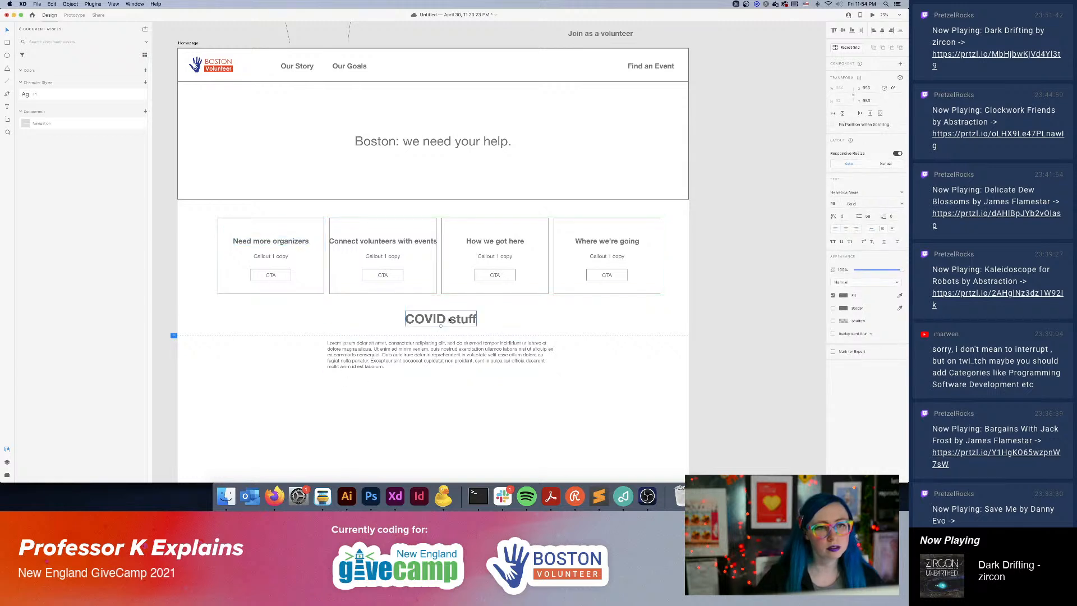
pyautogui.click(263, 246)
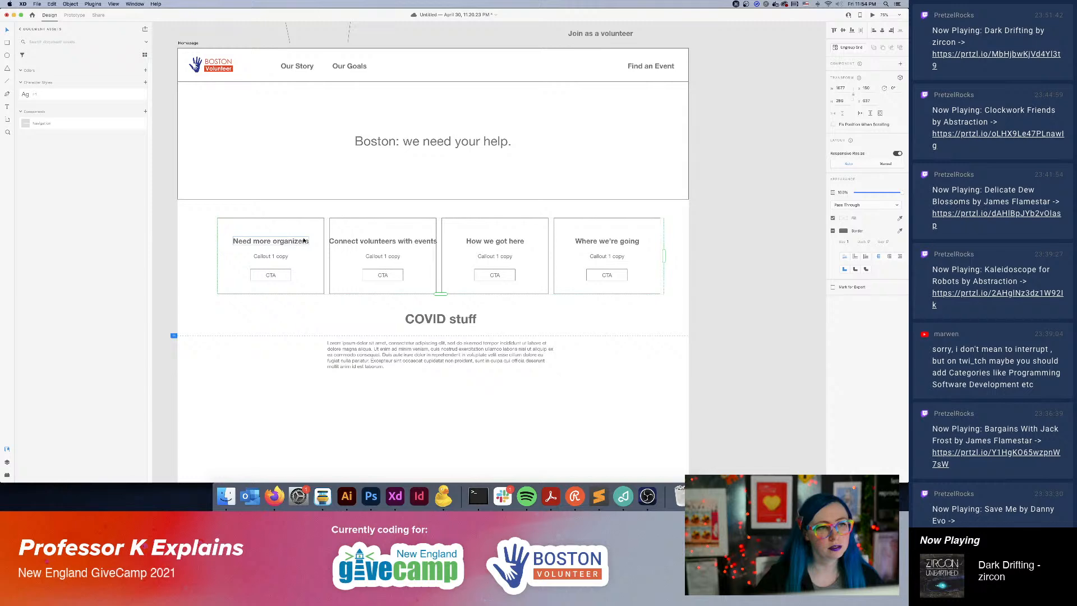
pyautogui.moveTo(302, 242); pyautogui.dragTo(302, 242)
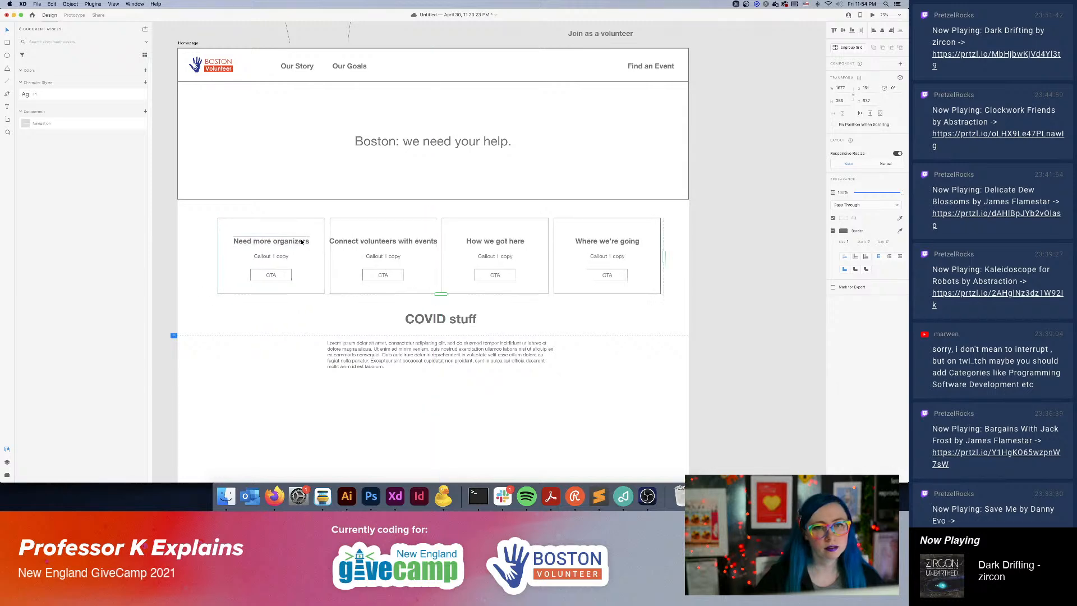
pyautogui.click(658, 330)
# Cut the overlong "For over 12 years" headline text from the Our Story hero.
pyautogui.hscroll(7, 748, 226)
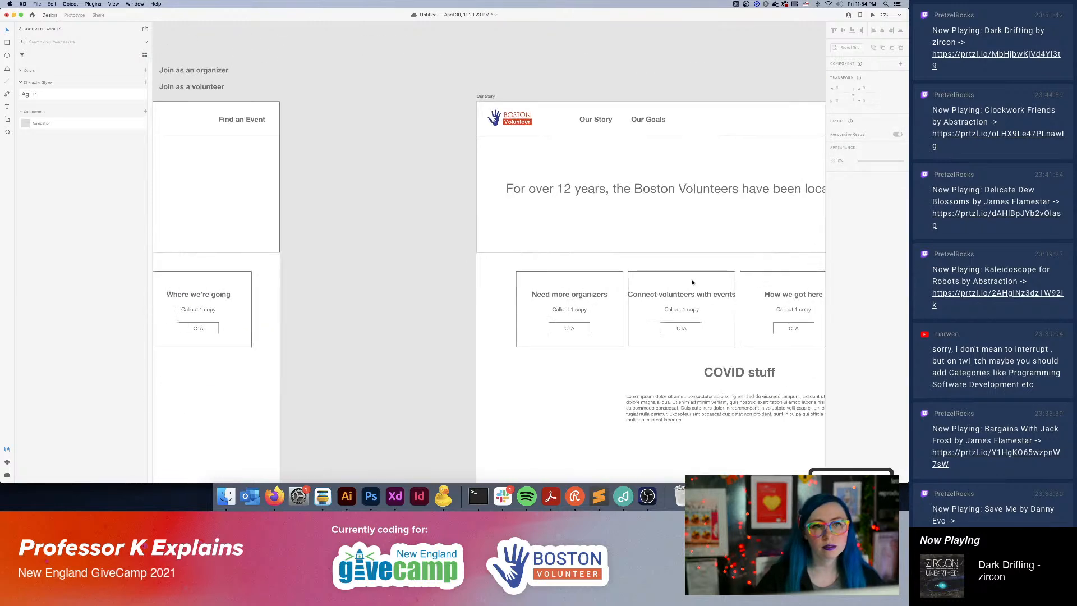
pyautogui.hscroll(5, 693, 282)
pyautogui.scroll(-2, 691, 241)
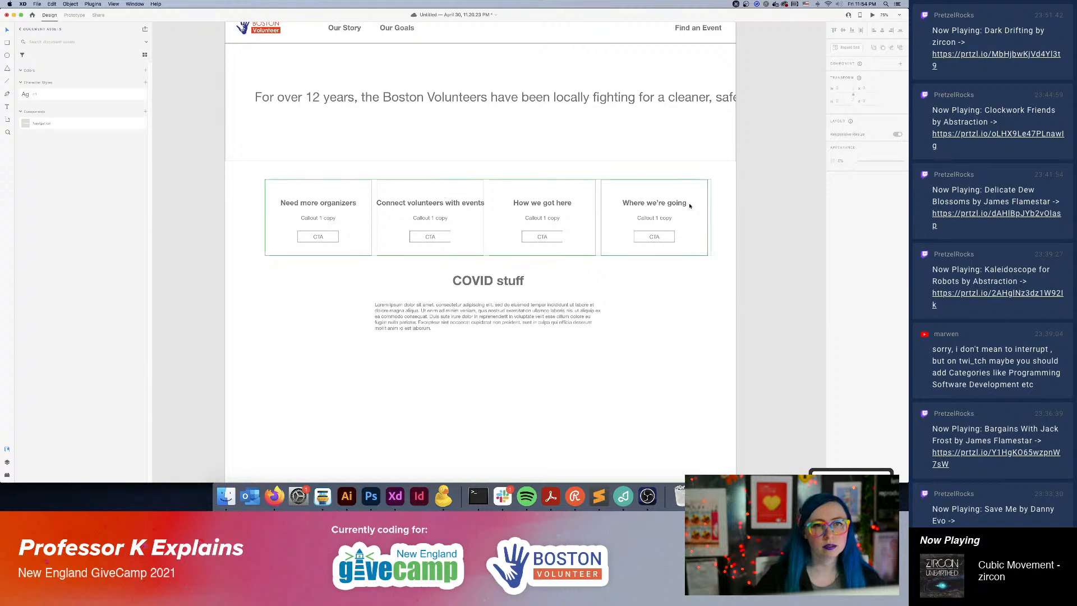
pyautogui.click(690, 206)
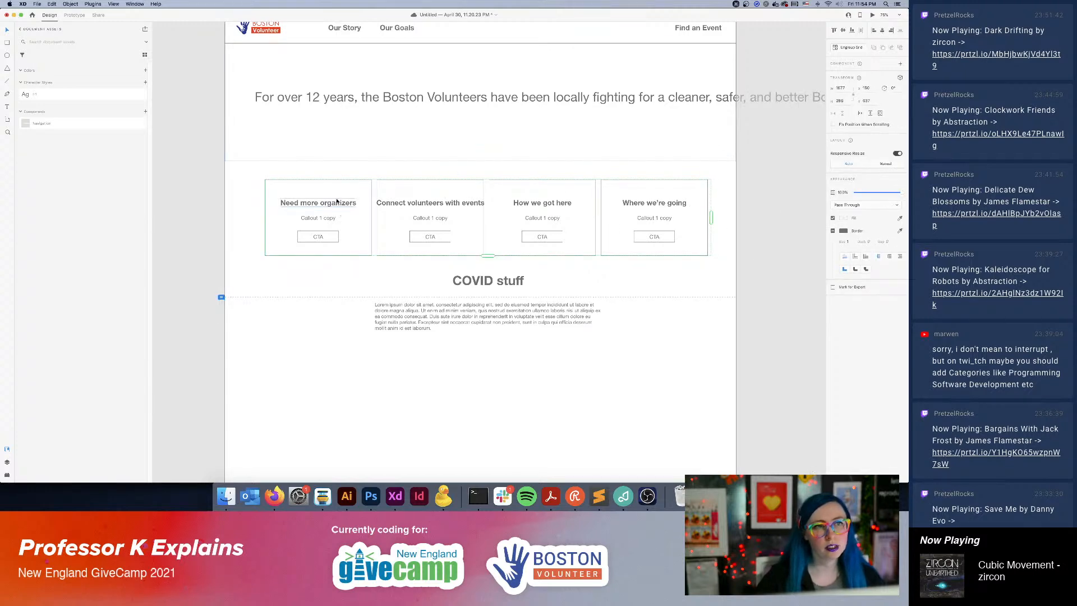
pyautogui.click(514, 103)
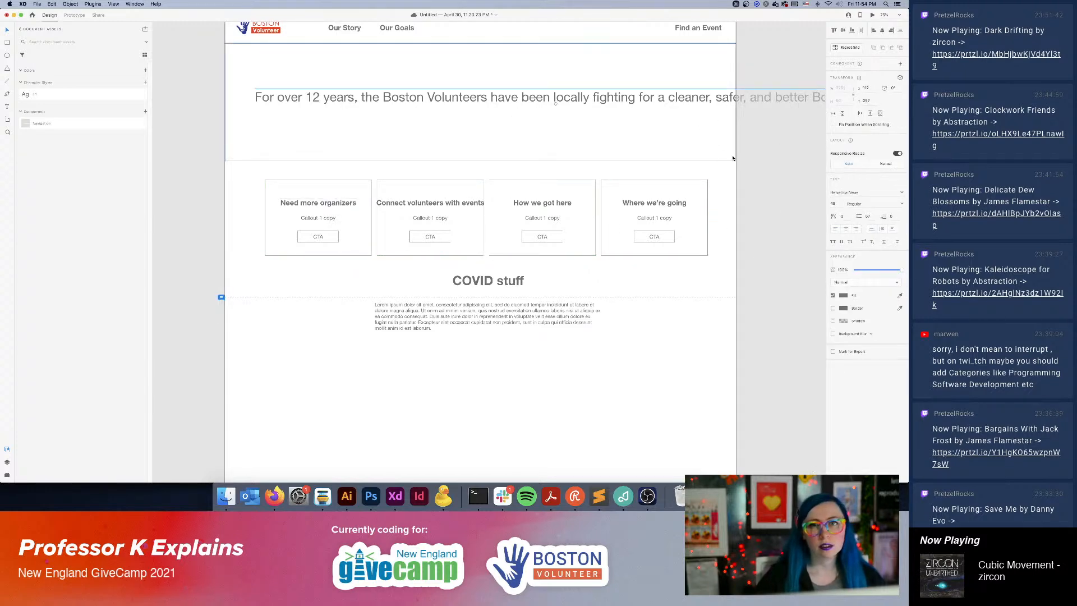
pyautogui.press('super+minus')
pyautogui.press('super+minus')
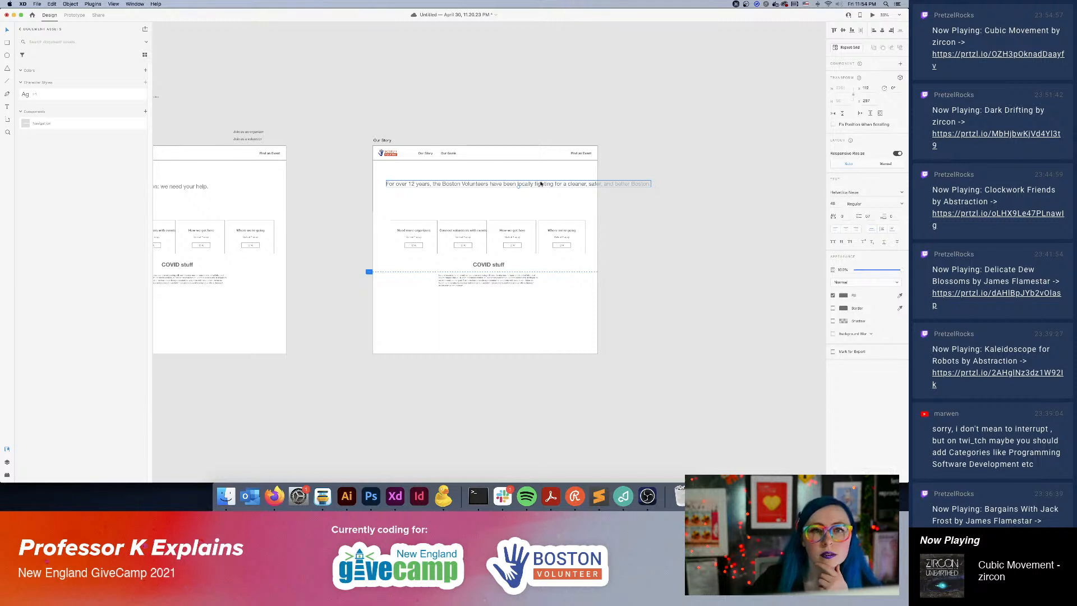
pyautogui.press('Return')
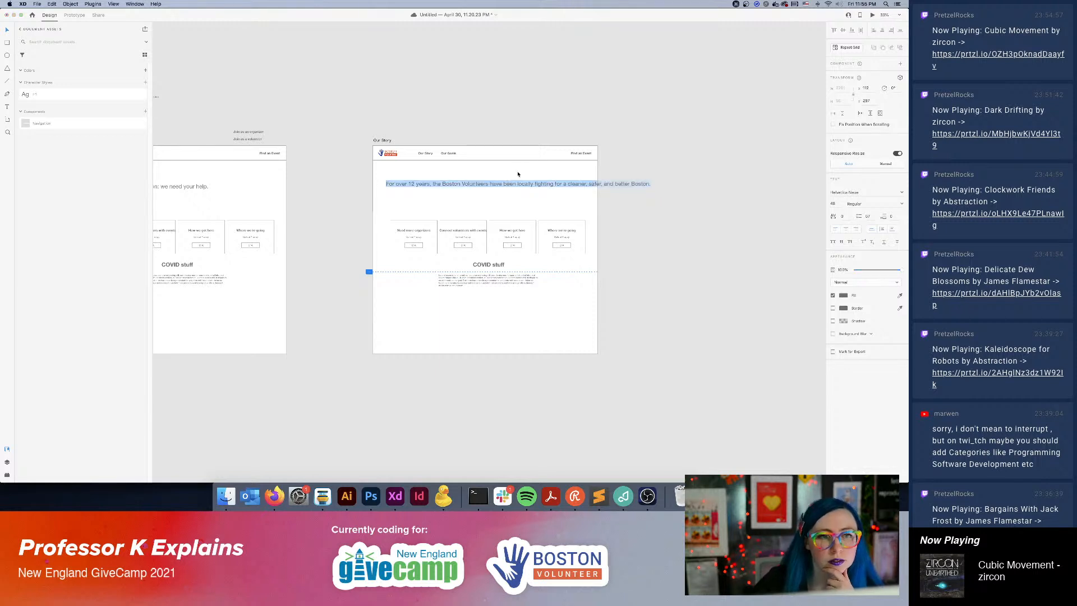
pyautogui.press('super+x')
# Draw a wide area text box in the Our Story hero and paste the cut headline into it.
pyautogui.click(469, 109)
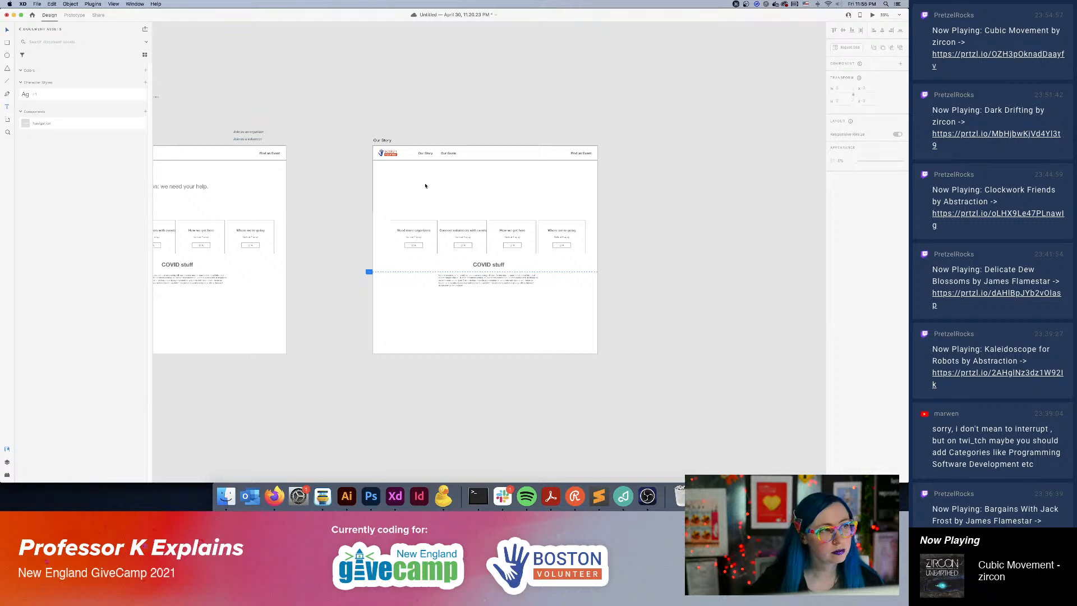
pyautogui.moveTo(413, 176); pyautogui.dragTo(570, 207)
pyautogui.press('super+v')
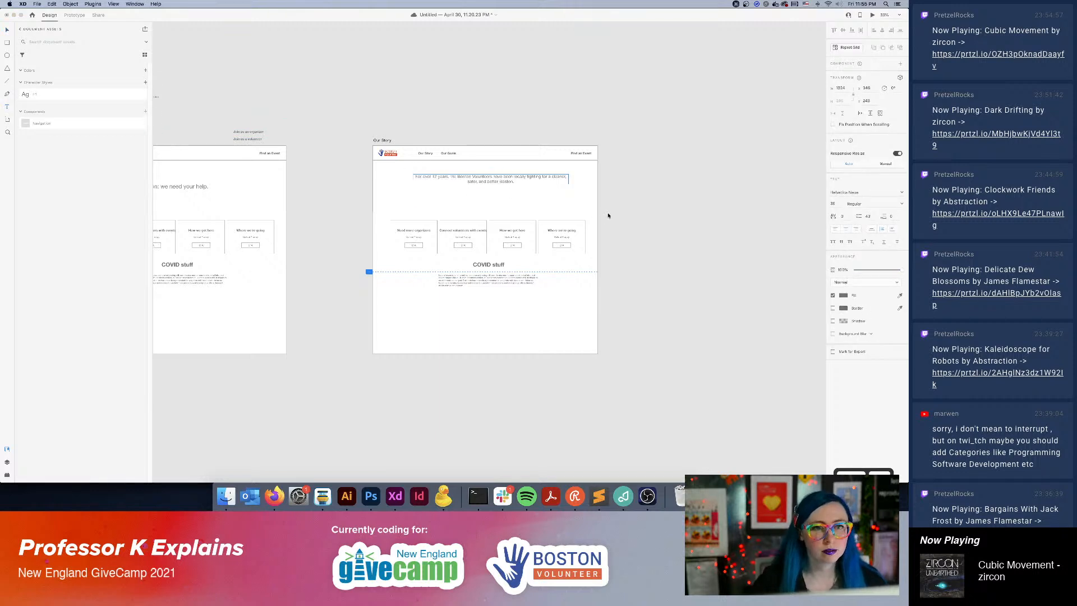
# Apply the H1 character style to the Our Story headline and move it down to center it vertically in the hero.
pyautogui.click(69, 94)
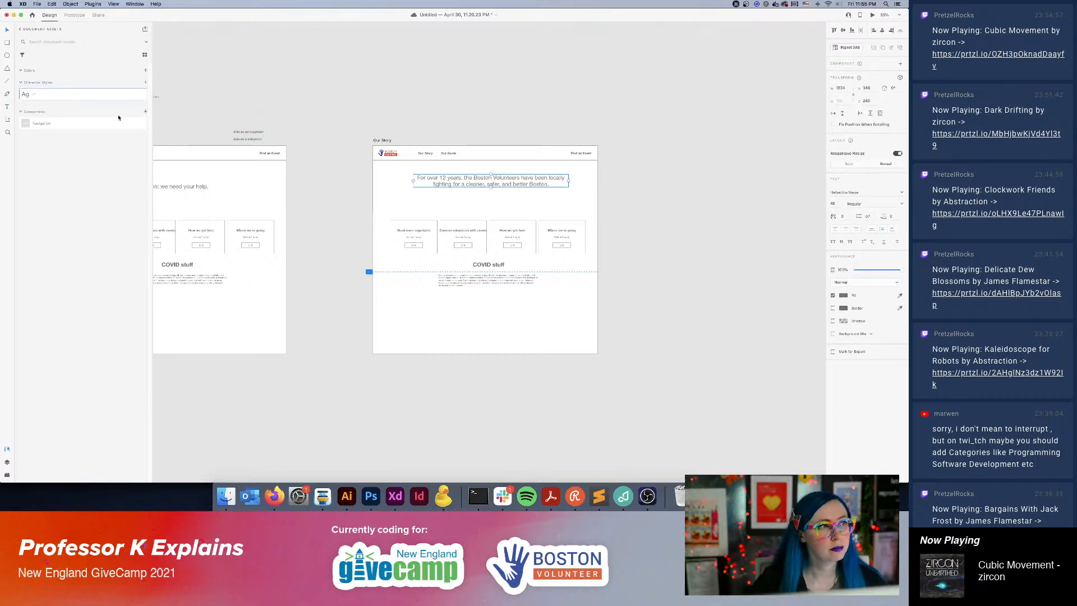
pyautogui.moveTo(489, 185); pyautogui.dragTo(489, 191)
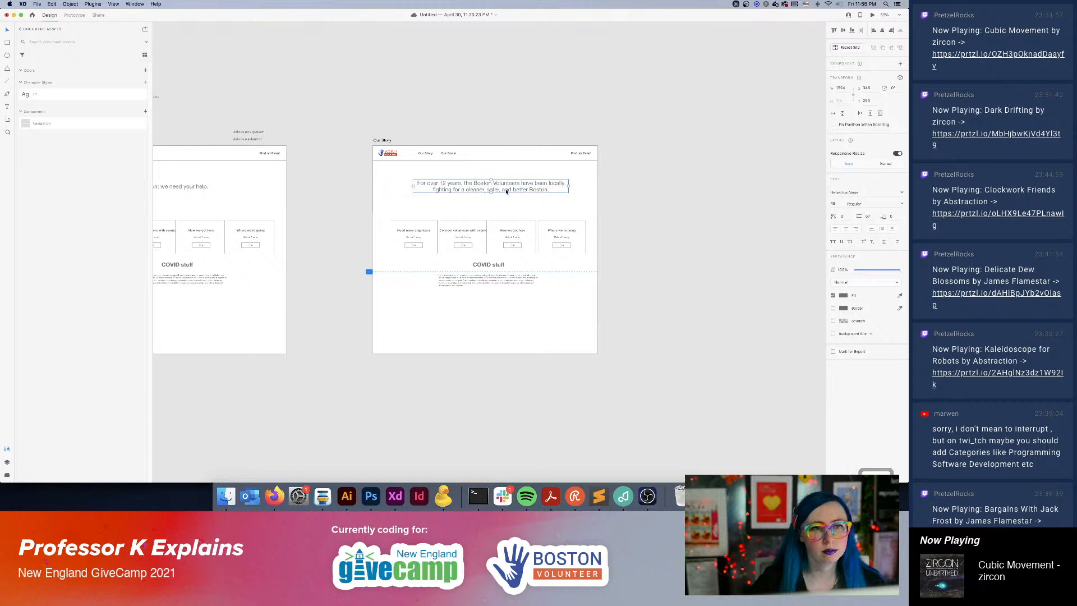
pyautogui.click(630, 157)
# Delete the repeat grid of four callouts from the Our Story page.
pyautogui.press('super+equal')
pyautogui.press('super+equal')
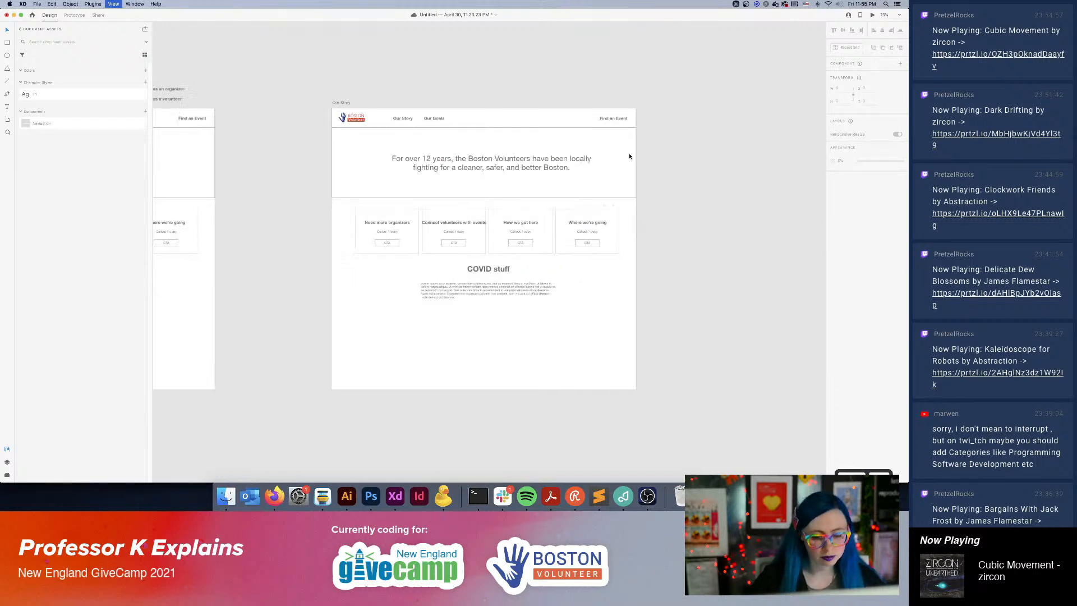
pyautogui.click(680, 254)
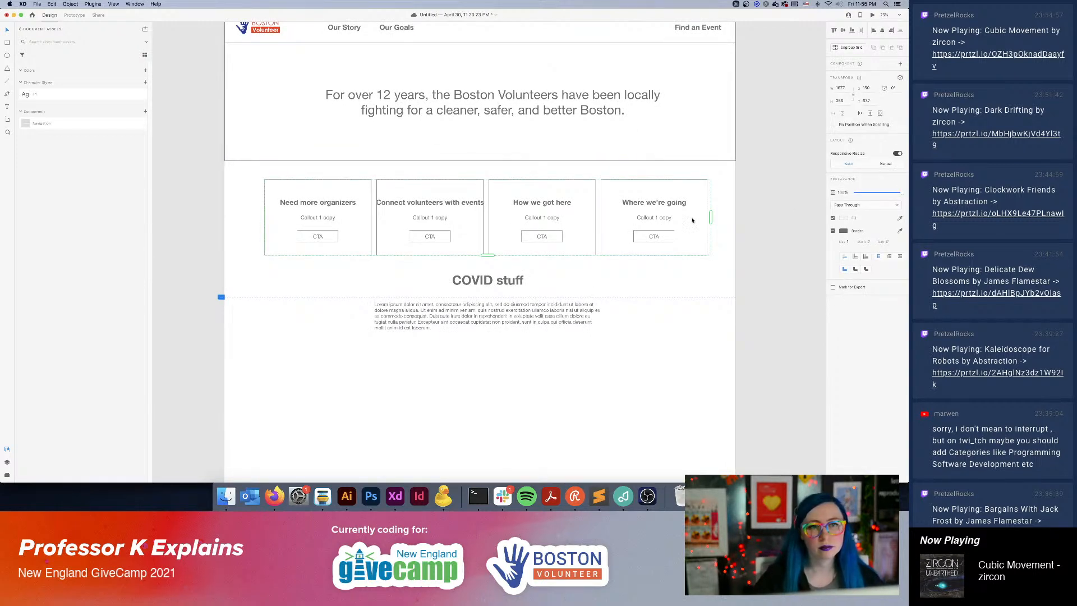
pyautogui.press('Delete')
# Move the "COVID stuff" heading and its lorem ipsum paragraph up to just below the Our Story hero.
pyautogui.click(513, 318)
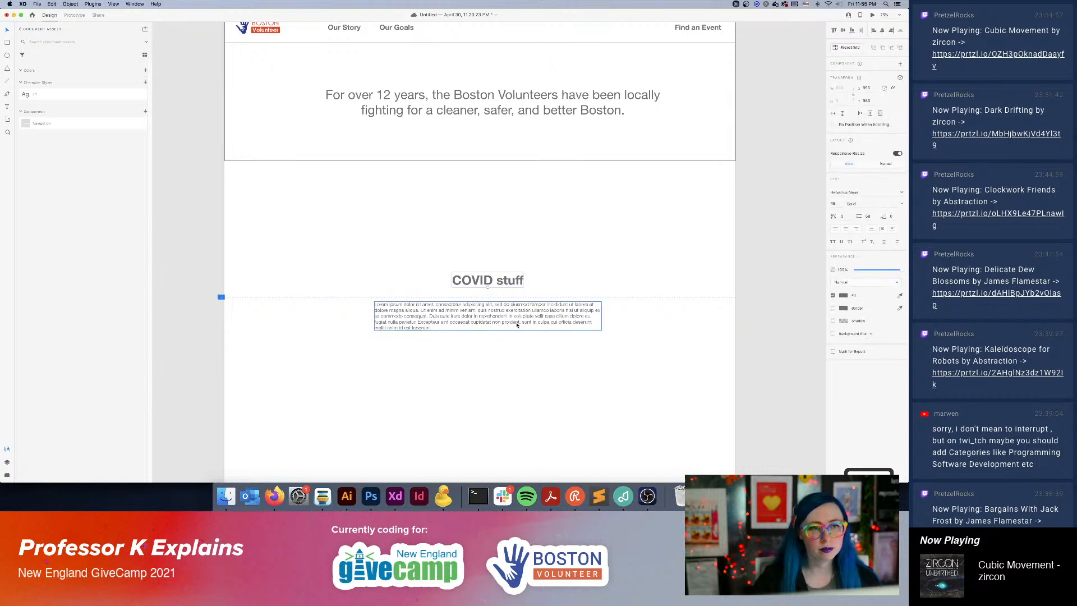
pyautogui.keyDown('shift'); pyautogui.click(488, 283); pyautogui.keyUp('shift')
pyautogui.moveTo(482, 286); pyautogui.dragTo(492, 194)
pyautogui.doubleClick(488, 188)
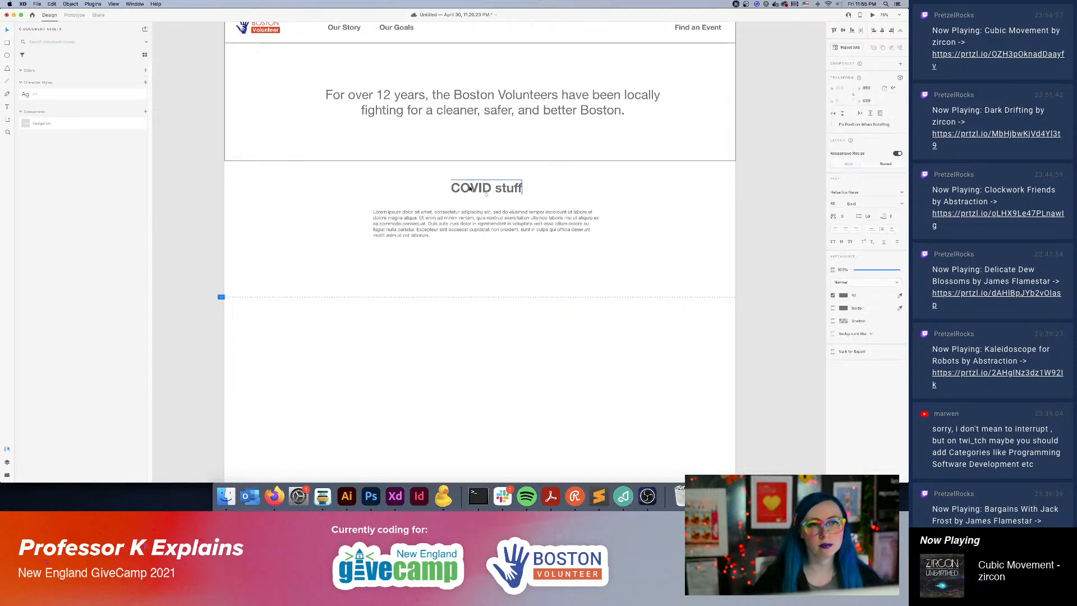
pyautogui.press('Right')
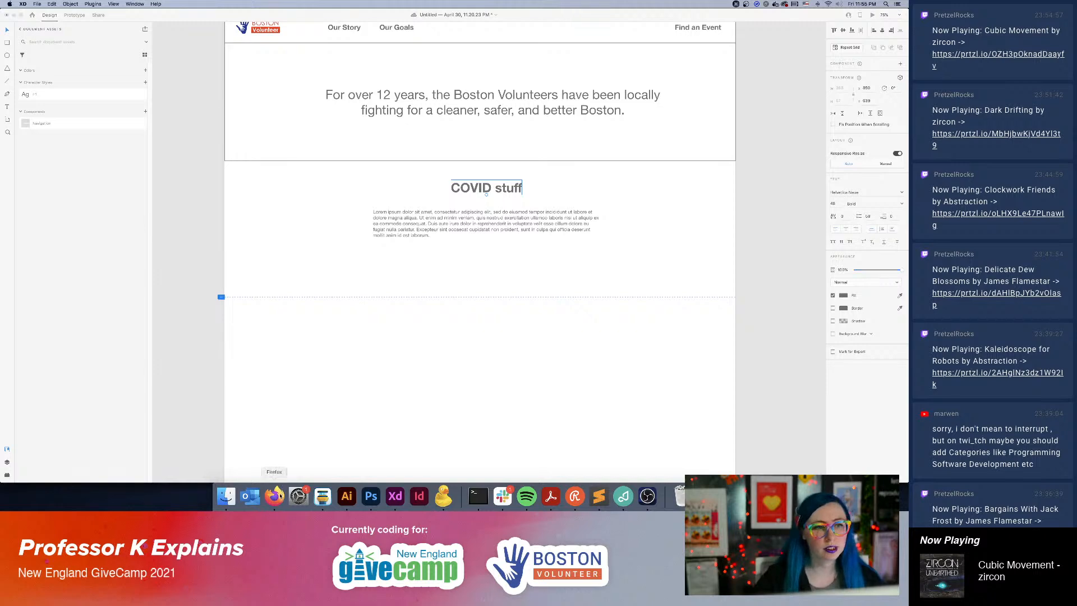
# Switch to Firefox, open the Boston Volunteer site's About Us page and copy all of its story text.
pyautogui.click(274, 496)
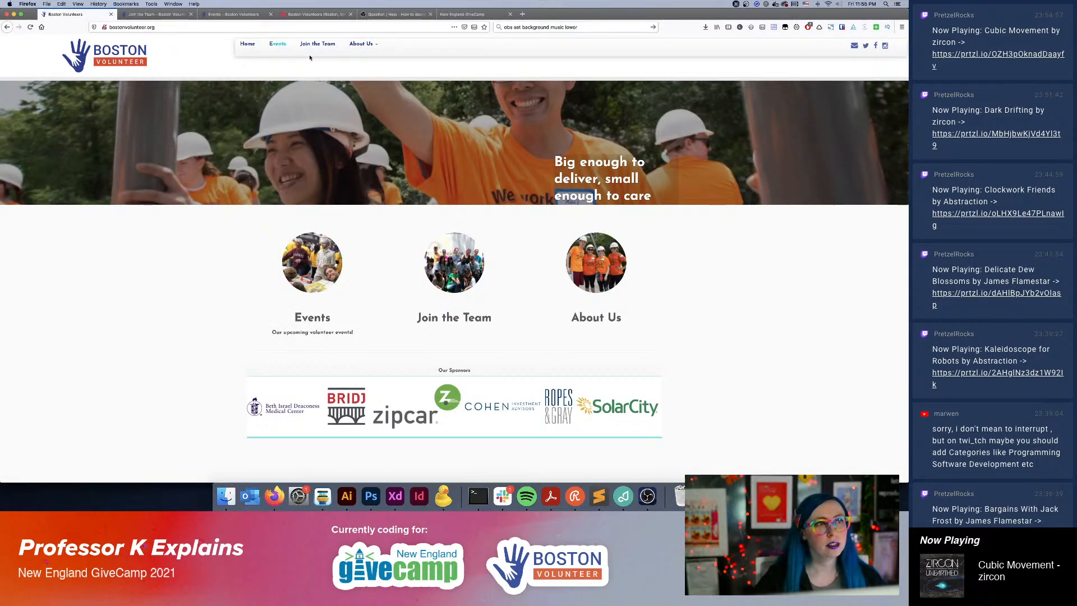
pyautogui.click(354, 44)
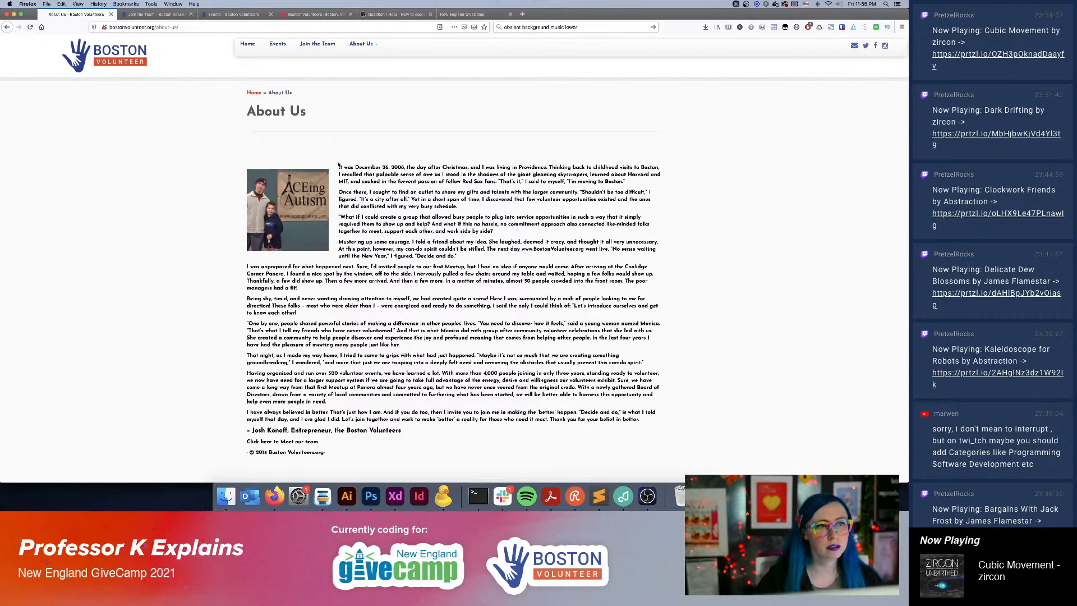
pyautogui.moveTo(339, 167); pyautogui.dragTo(517, 472)
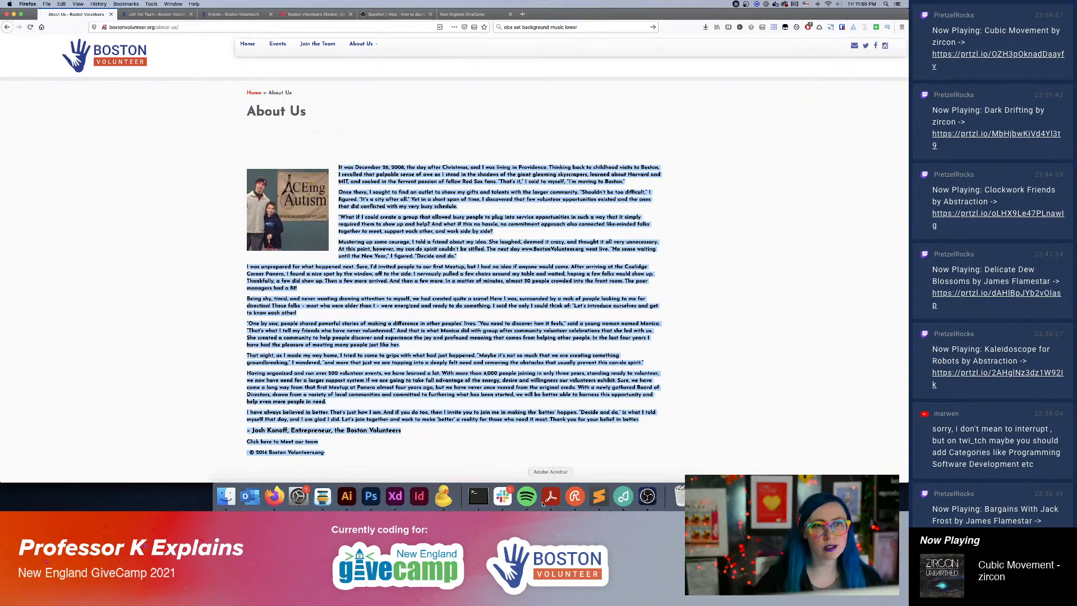
# Switch back to XD and replace the lorem ipsum paragraph on Our Story with the copied About Us text.
pyautogui.click(395, 496)
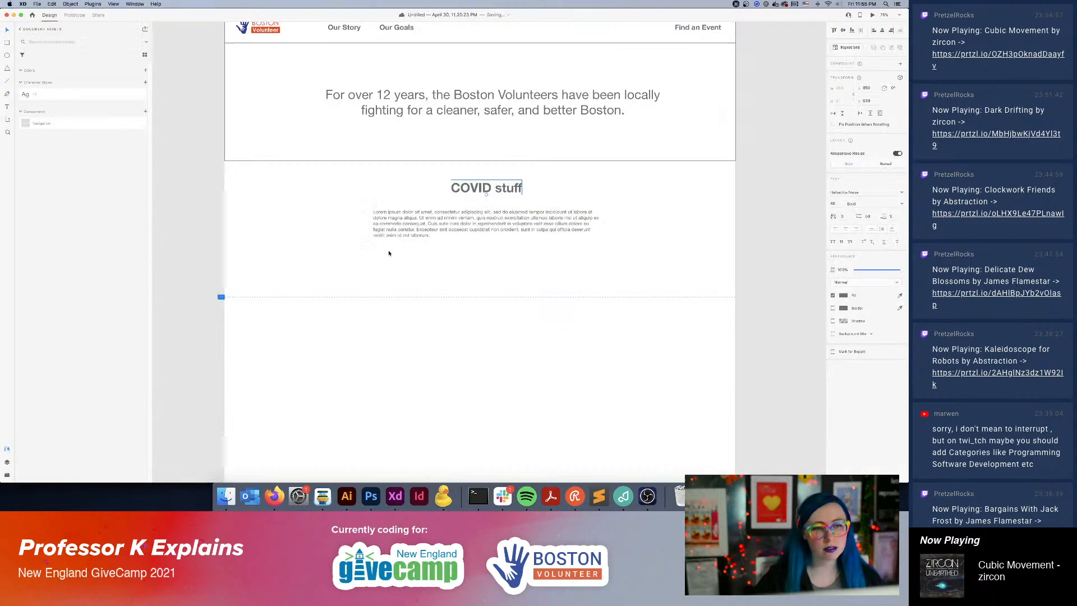
pyautogui.doubleClick(389, 235)
pyautogui.press('super+a')
pyautogui.press('super+v')
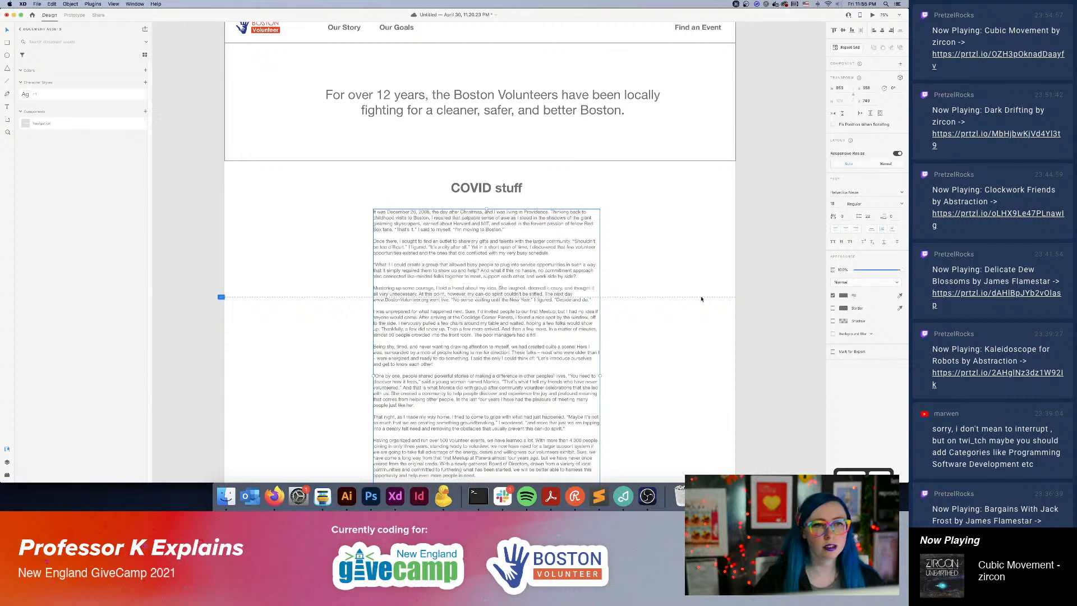
# Shift the story text block and the "COVID stuff" heading slightly left to center them horizontally on the artboard.
pyautogui.click(688, 426)
pyautogui.moveTo(487, 238); pyautogui.dragTo(481, 238)
pyautogui.click(615, 257)
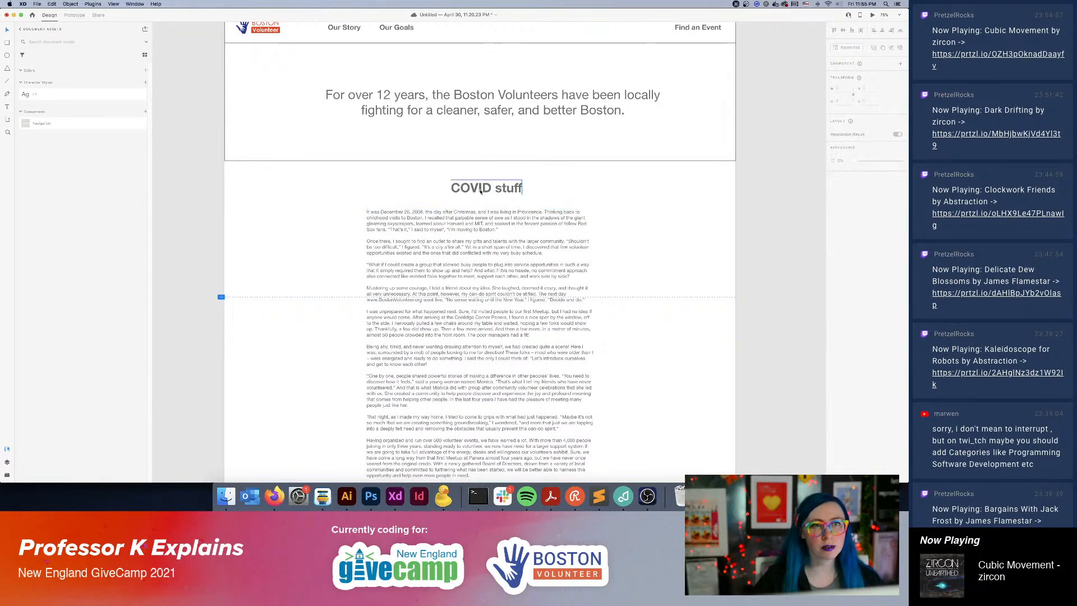
# Extend the Our Story artboard downward to a height of about 2470 to fit the whole story text.
pyautogui.scroll(-4, 621, 272)
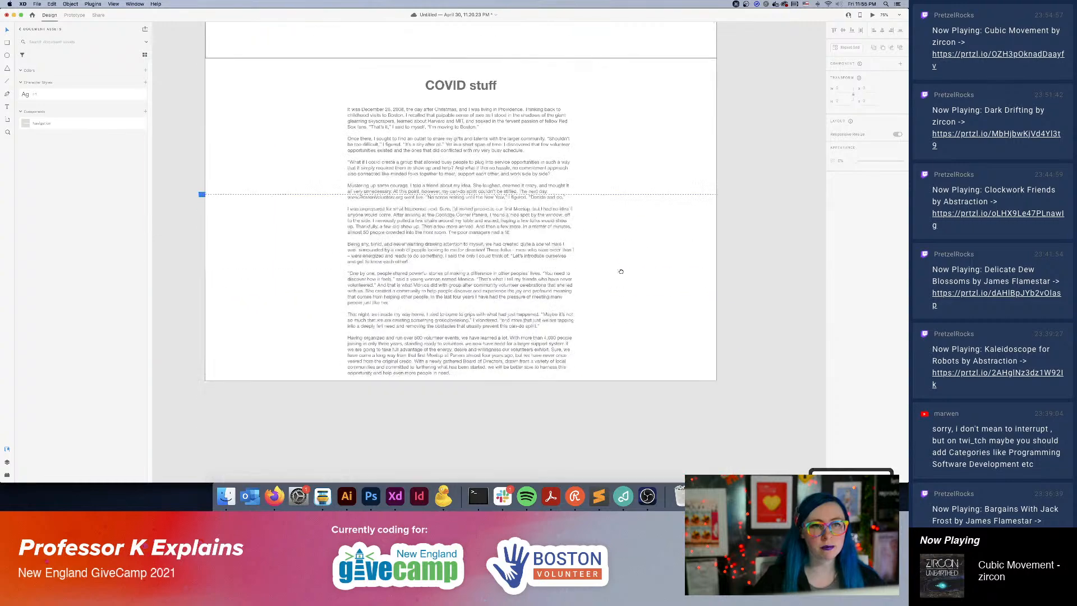
pyautogui.scroll(-1, 621, 271)
pyautogui.scroll(6, 624, 305)
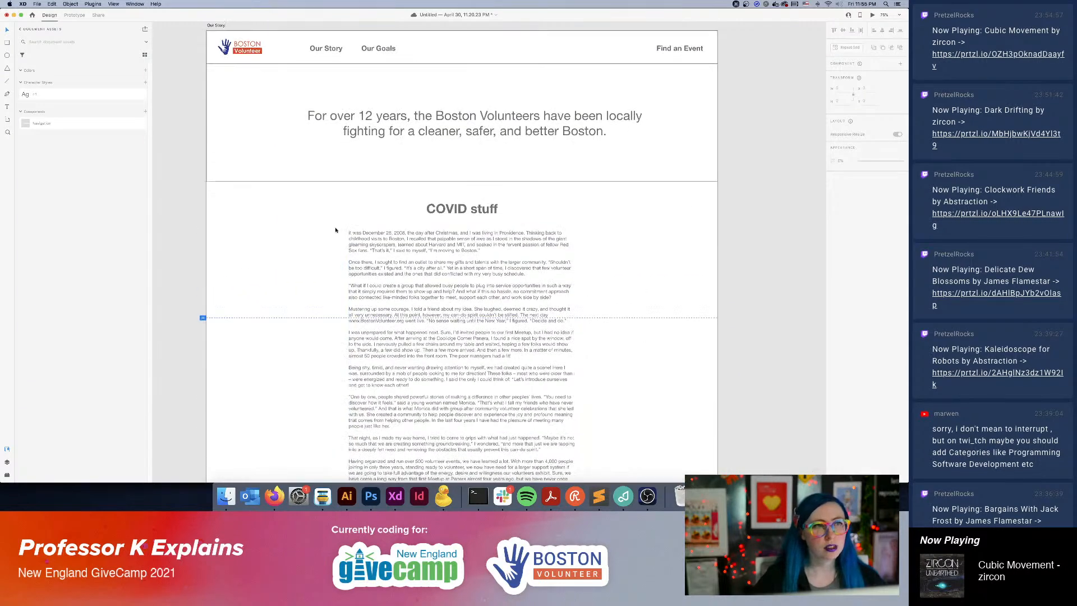
pyautogui.click(218, 41)
pyautogui.scroll(-10, 502, 307)
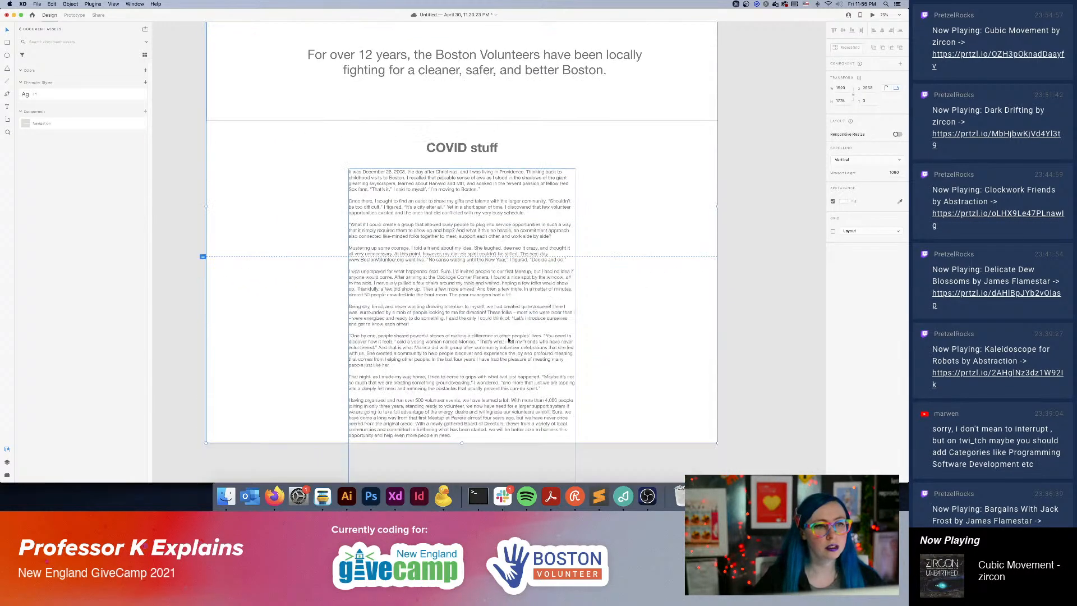
pyautogui.moveTo(461, 261); pyautogui.dragTo(453, 445)
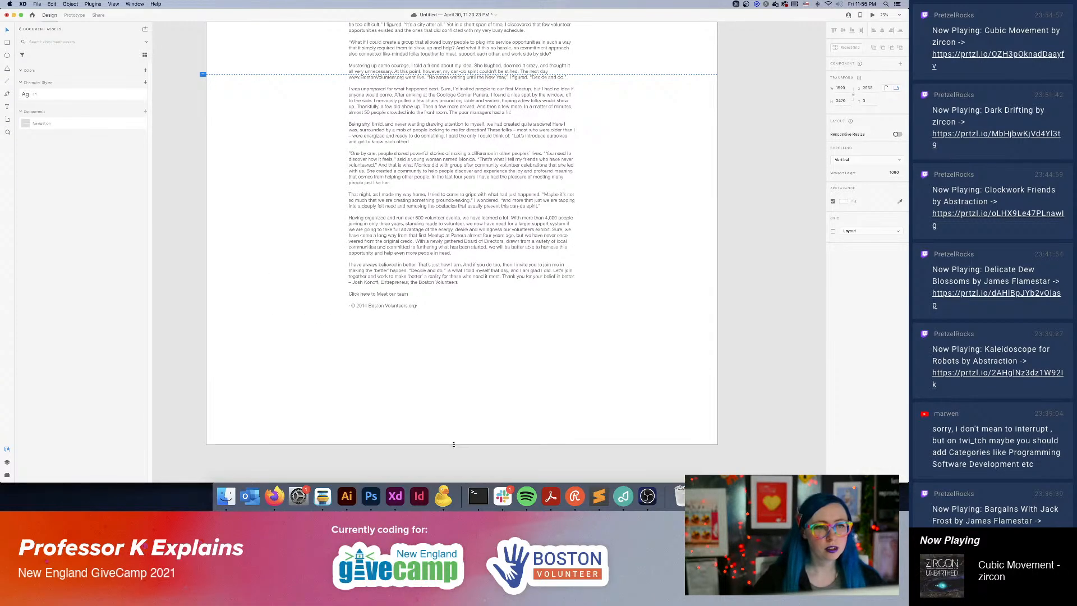
# Insert a line break before the author's signature line at the end of the story text to separate it from the last paragraph.
pyautogui.click(396, 291)
pyautogui.doubleClick(439, 285)
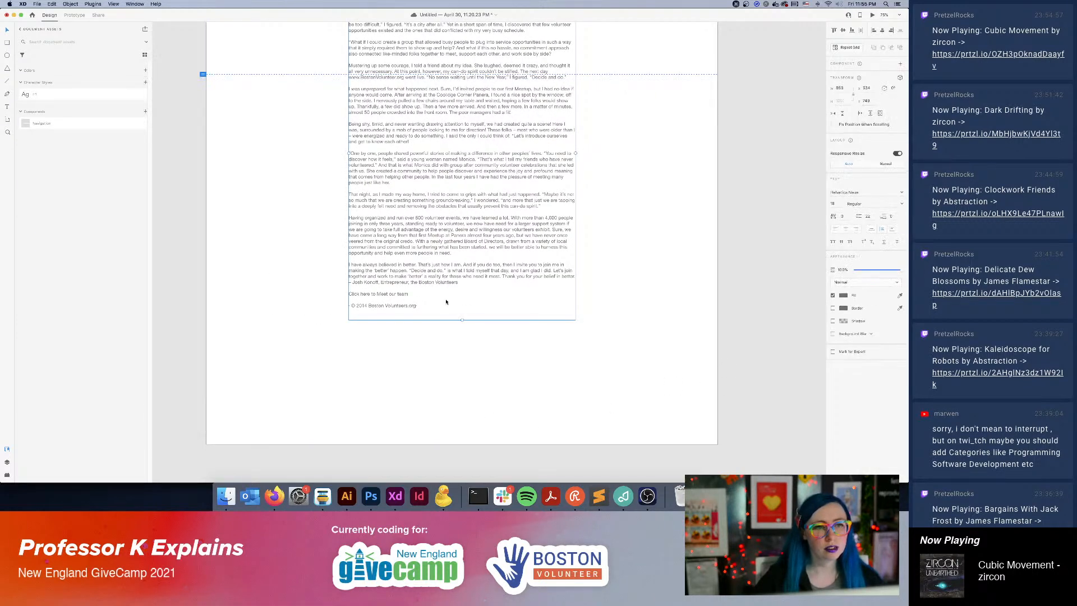
pyautogui.press('super+a')
pyautogui.click(505, 276)
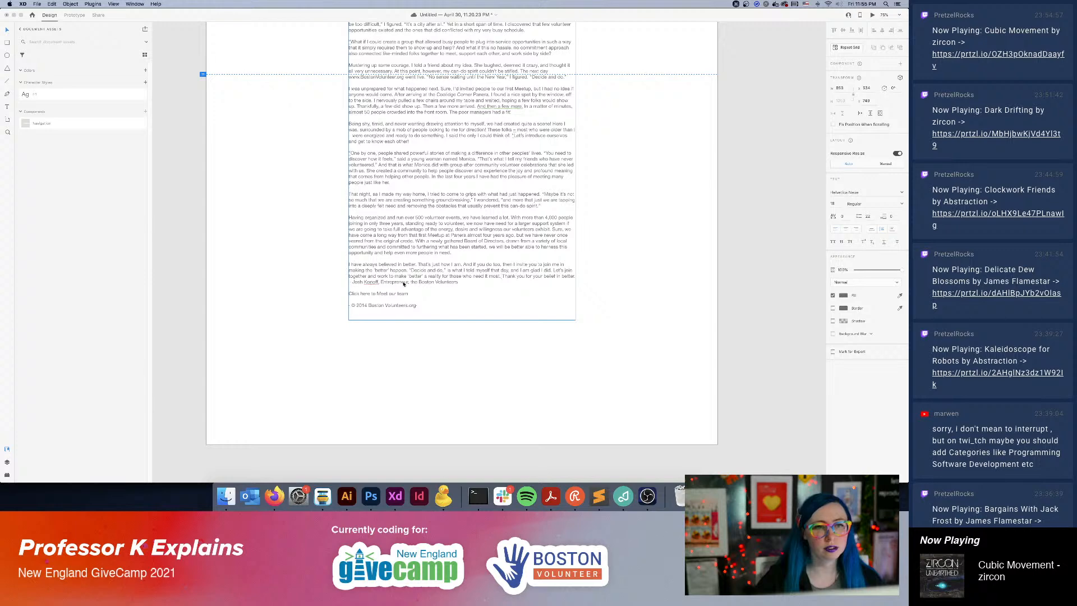
pyautogui.press('Return')
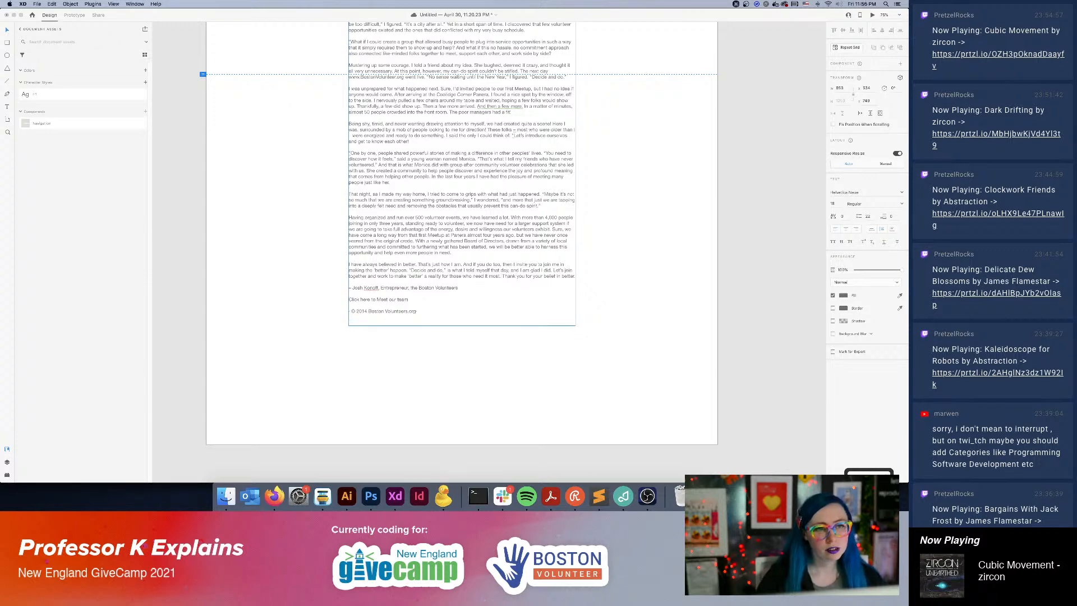
pyautogui.click(667, 307)
# Save the story text's formatting as a new character style named "Body Copy - p".
pyautogui.scroll(4, 668, 306)
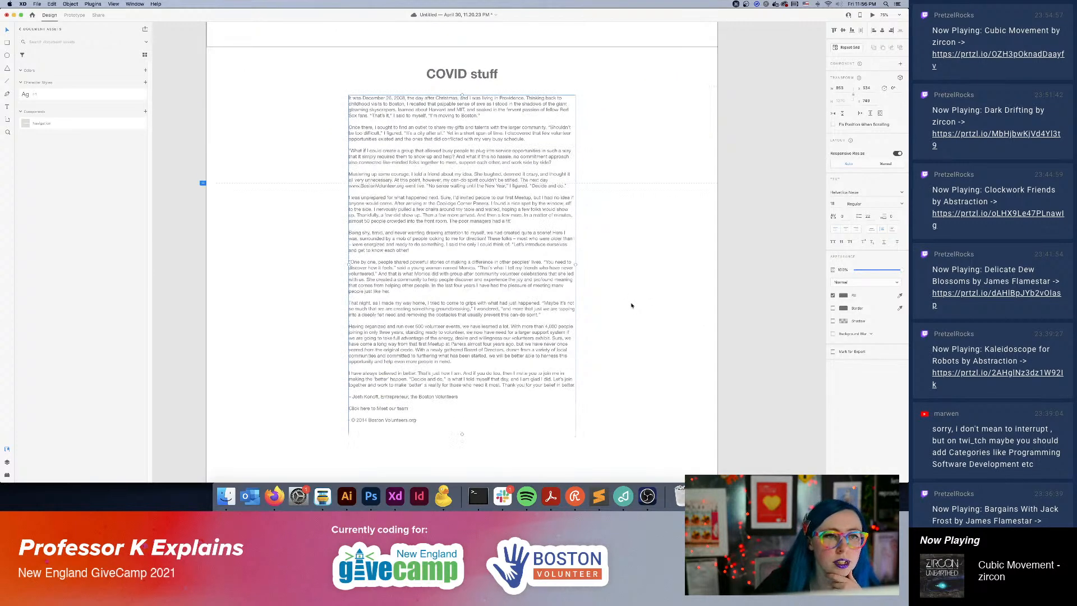
pyautogui.scroll(6, 673, 342)
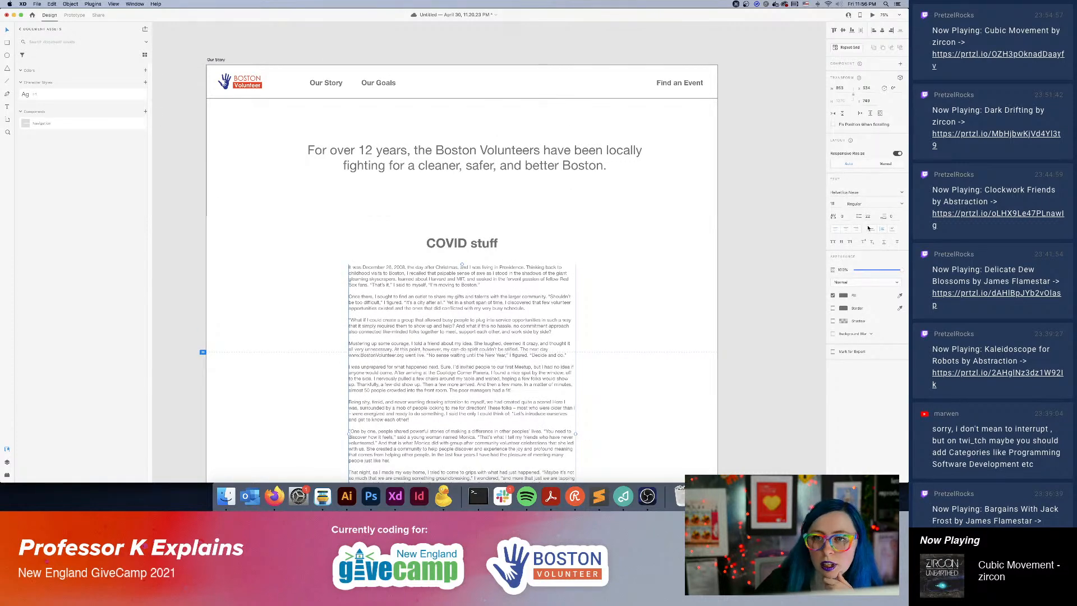
pyautogui.click(145, 82)
pyautogui.rightClick(62, 94)
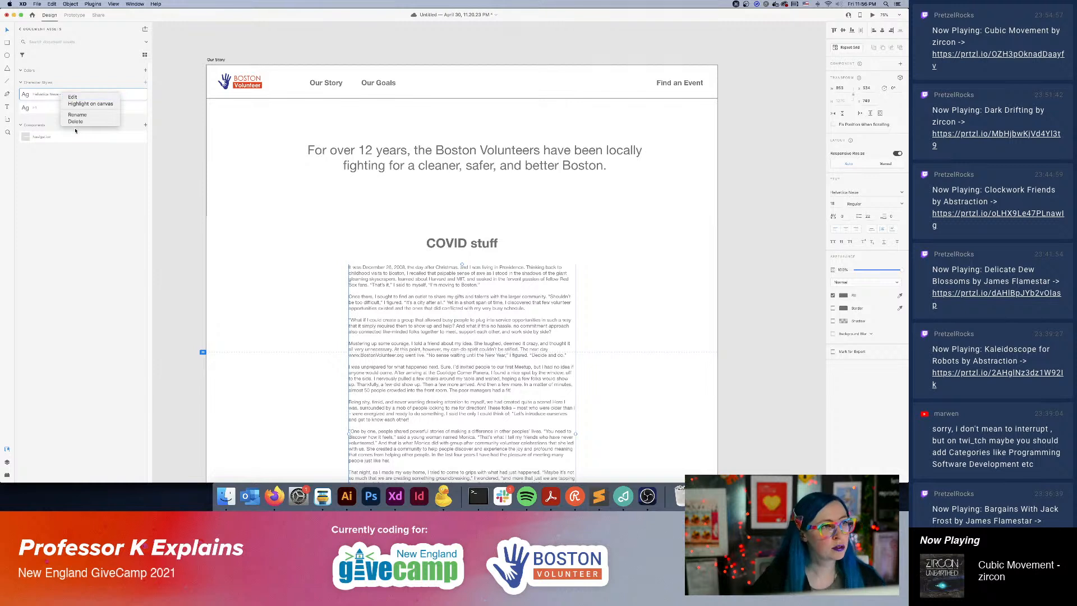
pyautogui.click(74, 117)
pyautogui.write('P')
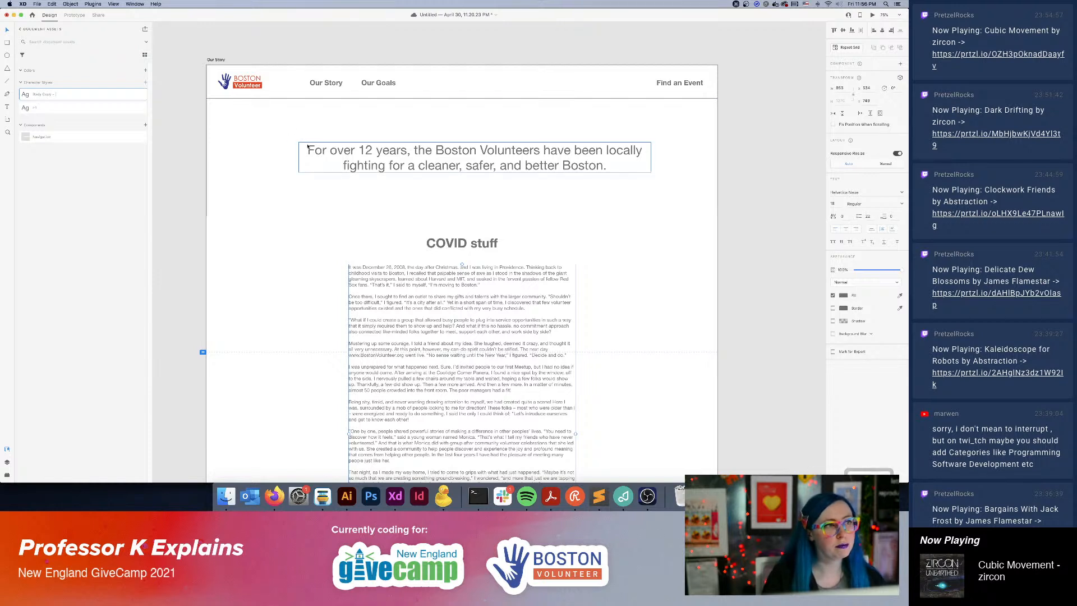
pyautogui.doubleClick(58, 96)
pyautogui.click(58, 96)
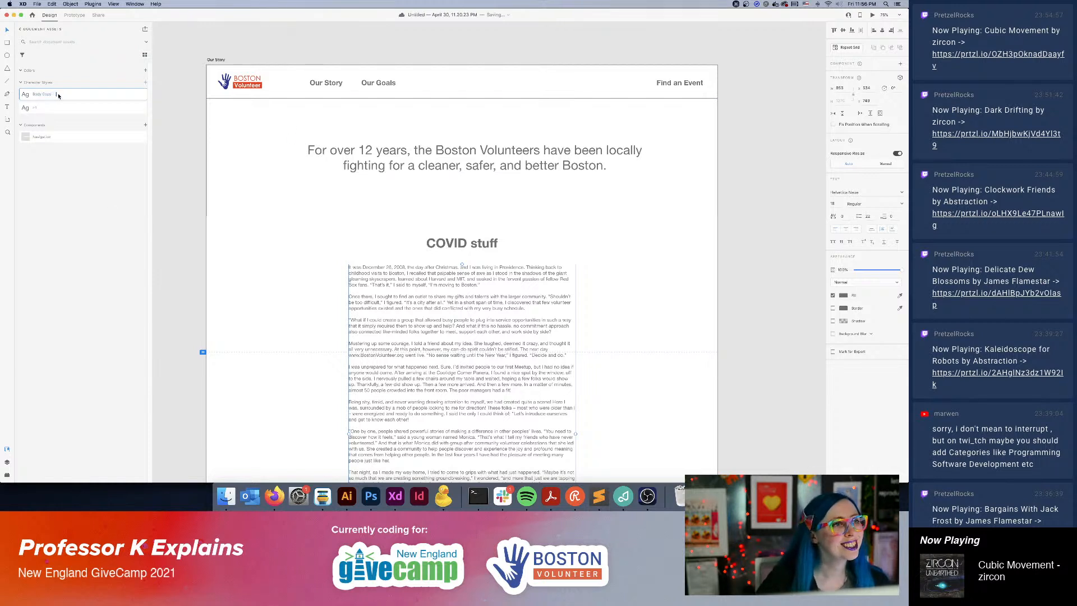
pyautogui.write('- p')
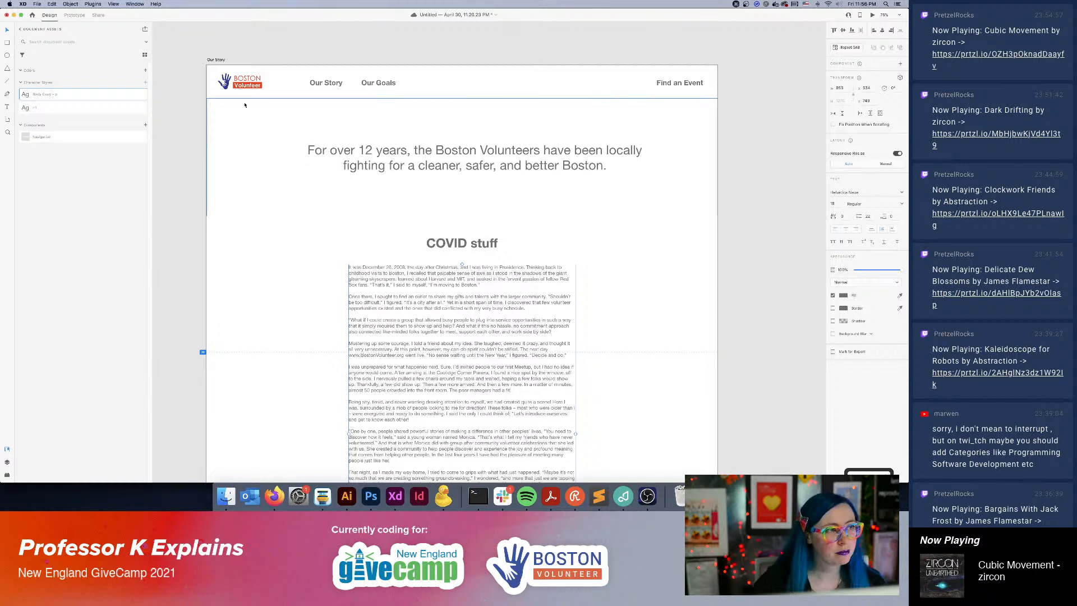
# Save the "COVID stuff" heading's formatting as a character style named H2 and move the H1 style above it.
pyautogui.click(476, 249)
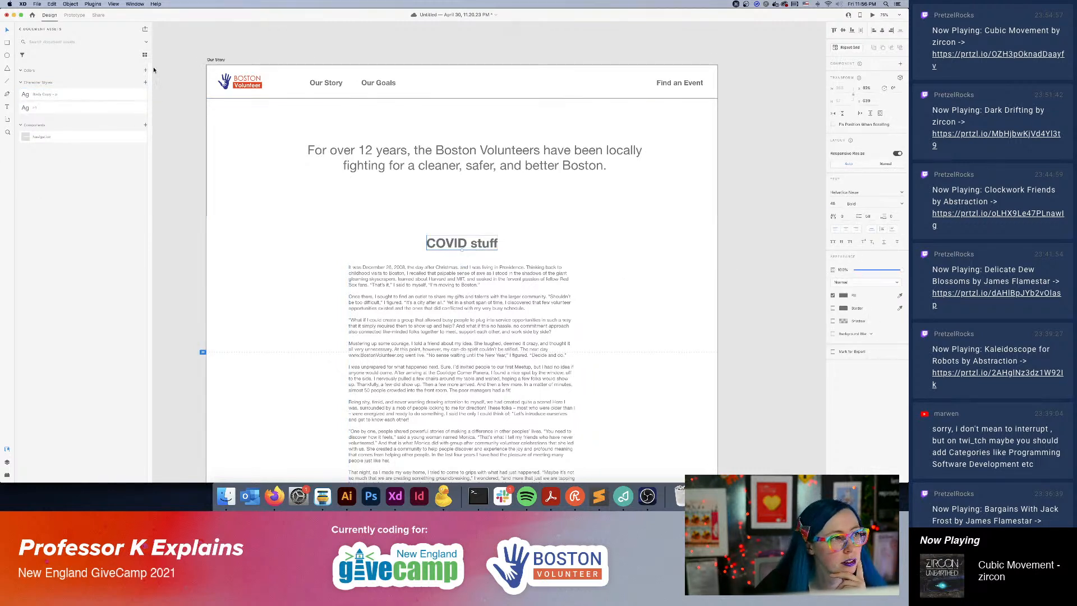
pyautogui.click(145, 82)
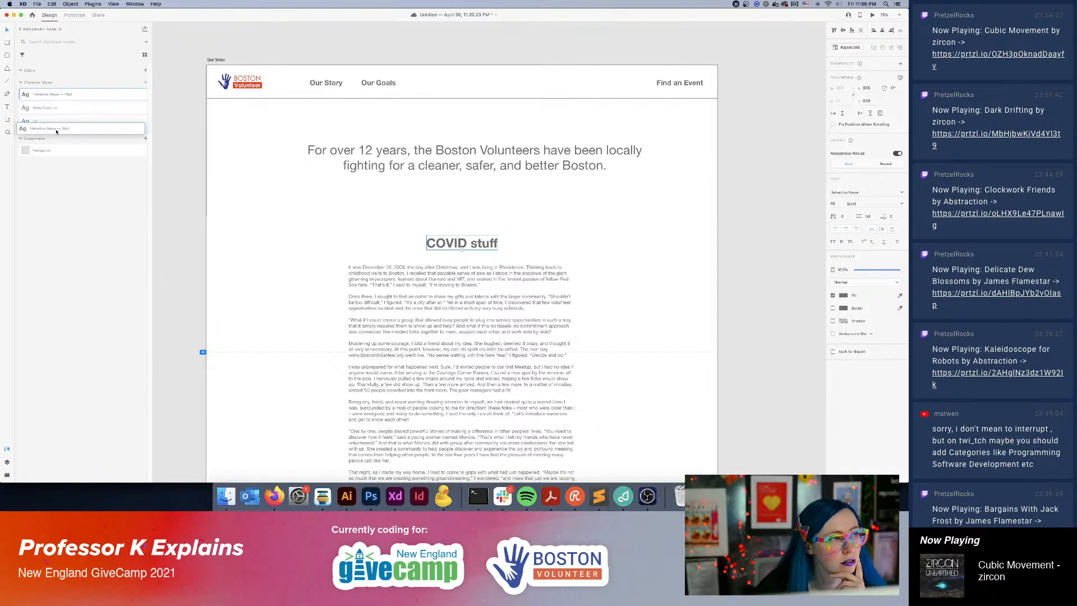
pyautogui.doubleClick(60, 94)
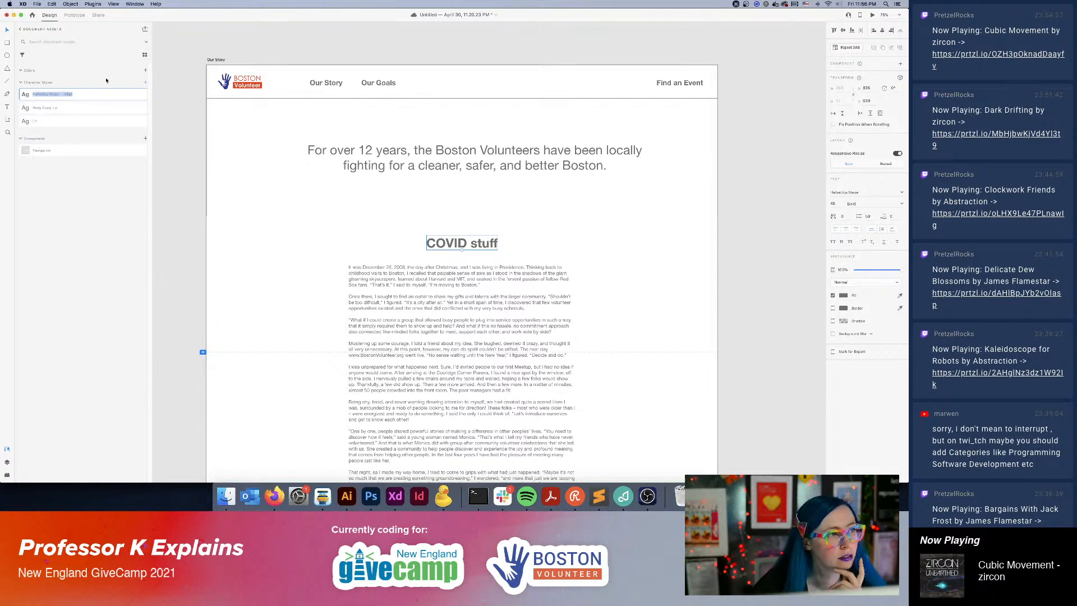
pyautogui.write('H2')
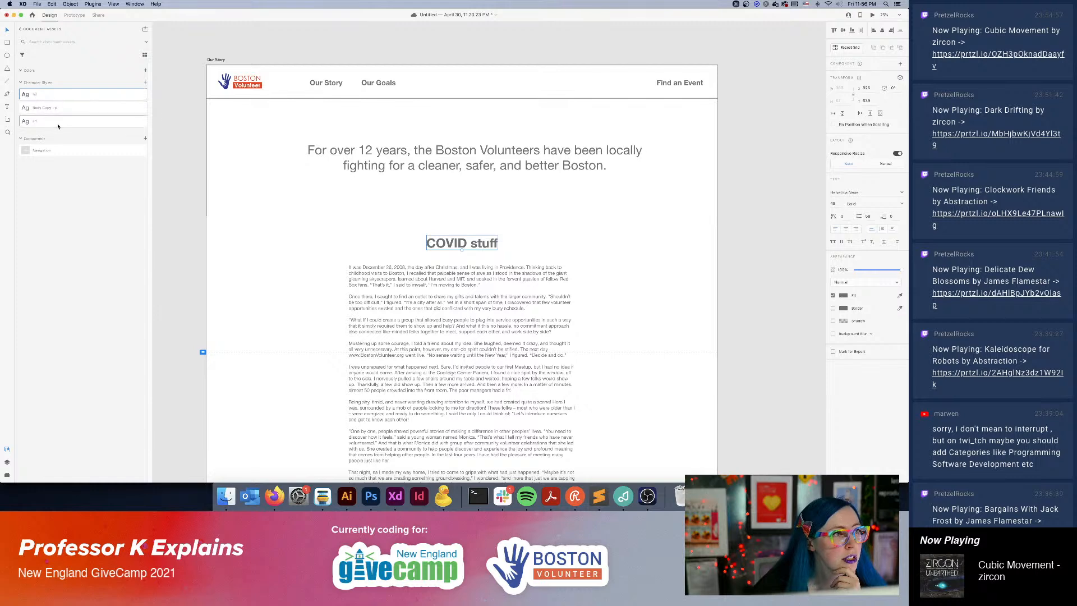
pyautogui.moveTo(46, 124); pyautogui.dragTo(41, 90)
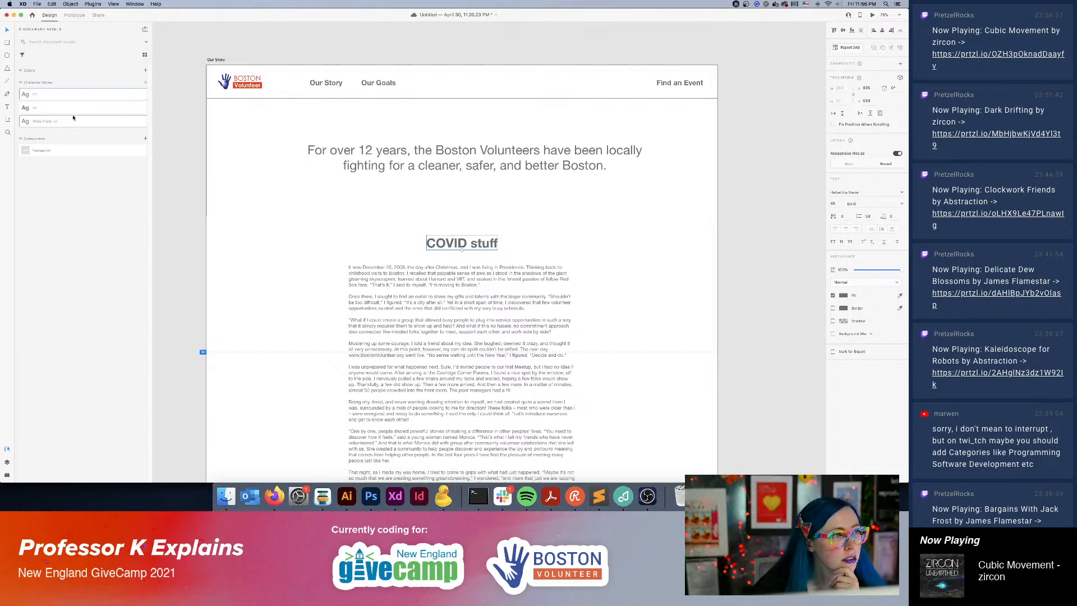
pyautogui.click(723, 254)
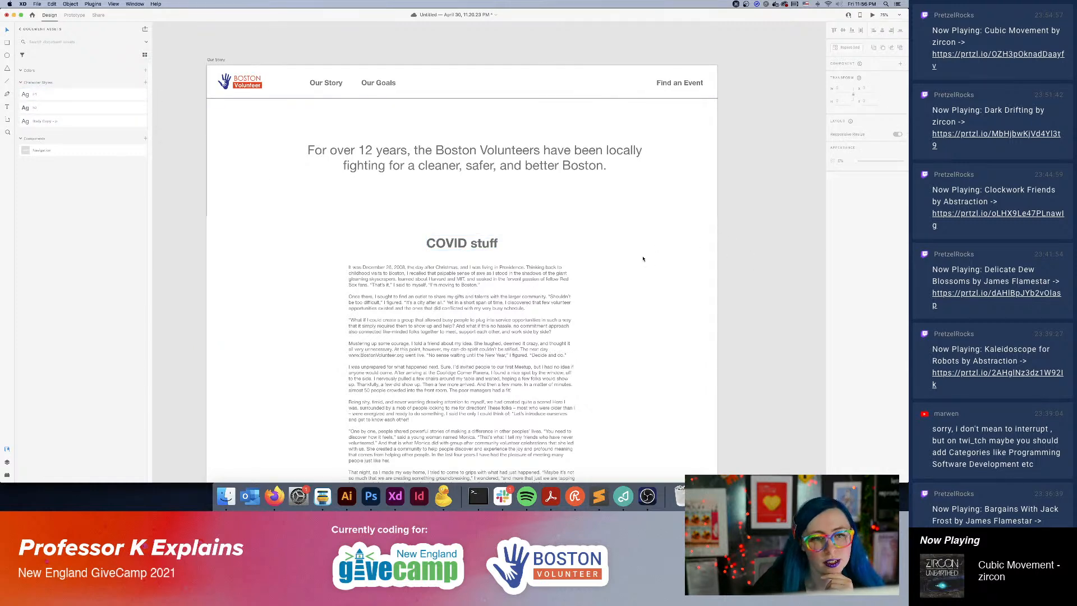
# Review the Our Story page from the navigation and tagline down to the end of the story text.
pyautogui.scroll(-5, 643, 259)
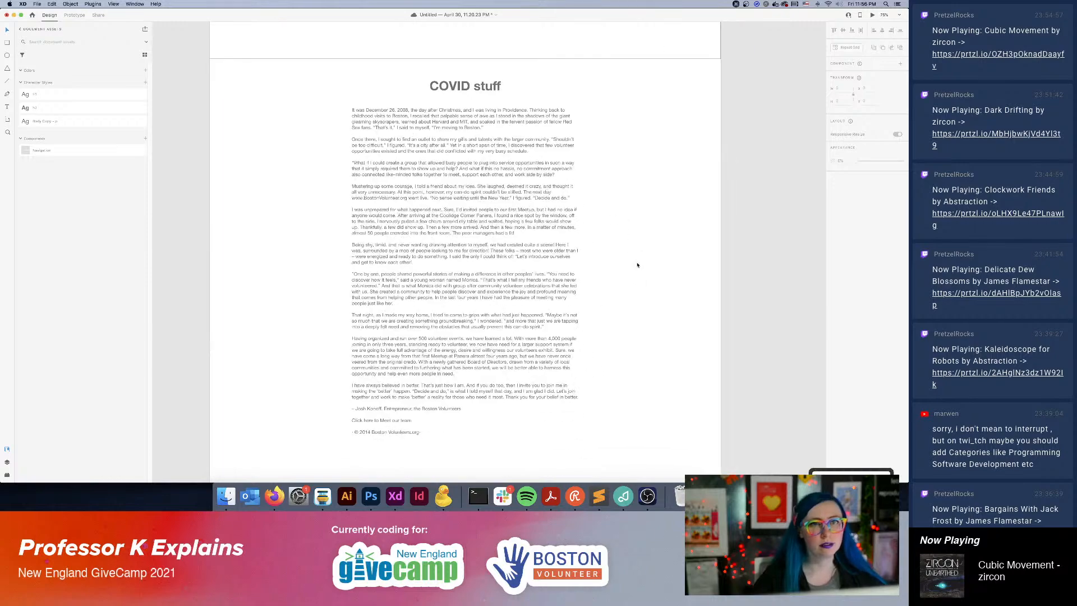
pyautogui.scroll(-1, 637, 263)
pyautogui.scroll(5, 640, 281)
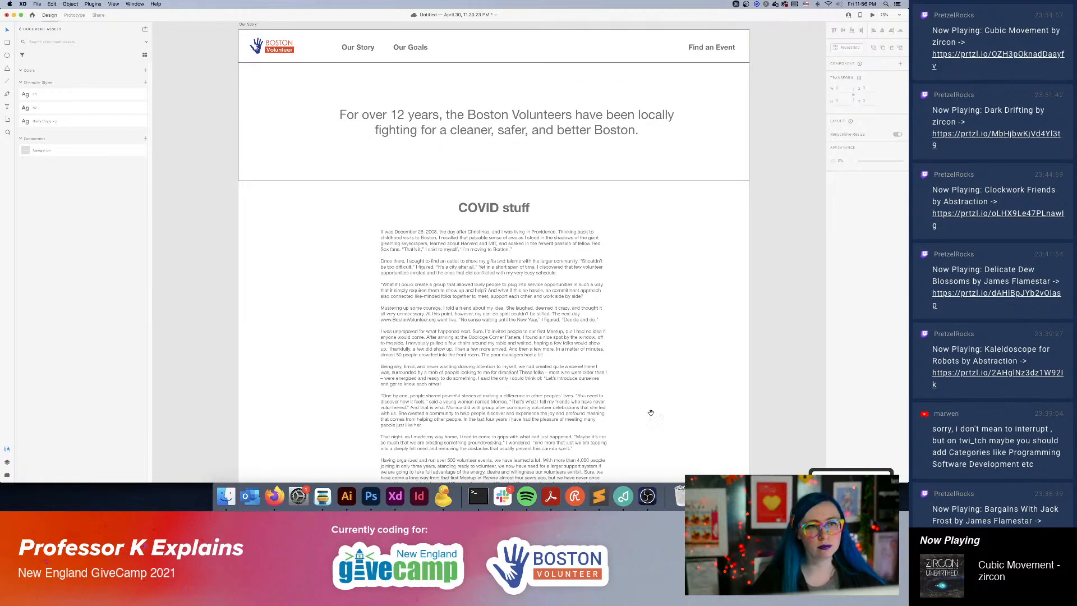
pyautogui.moveTo(670, 434); pyautogui.dragTo(625, 432)
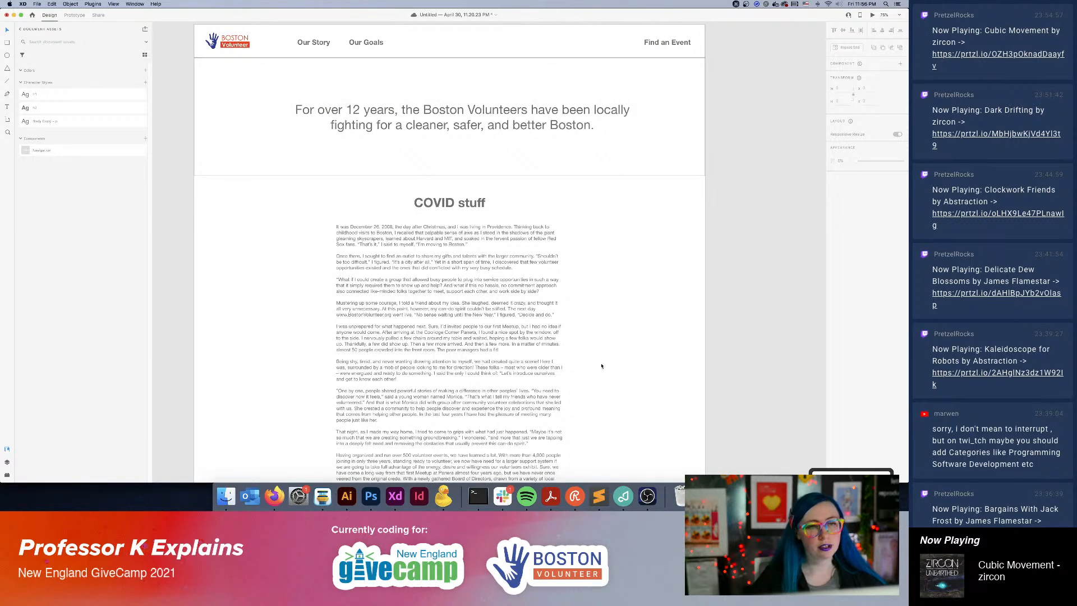
pyautogui.scroll(-1, 676, 282)
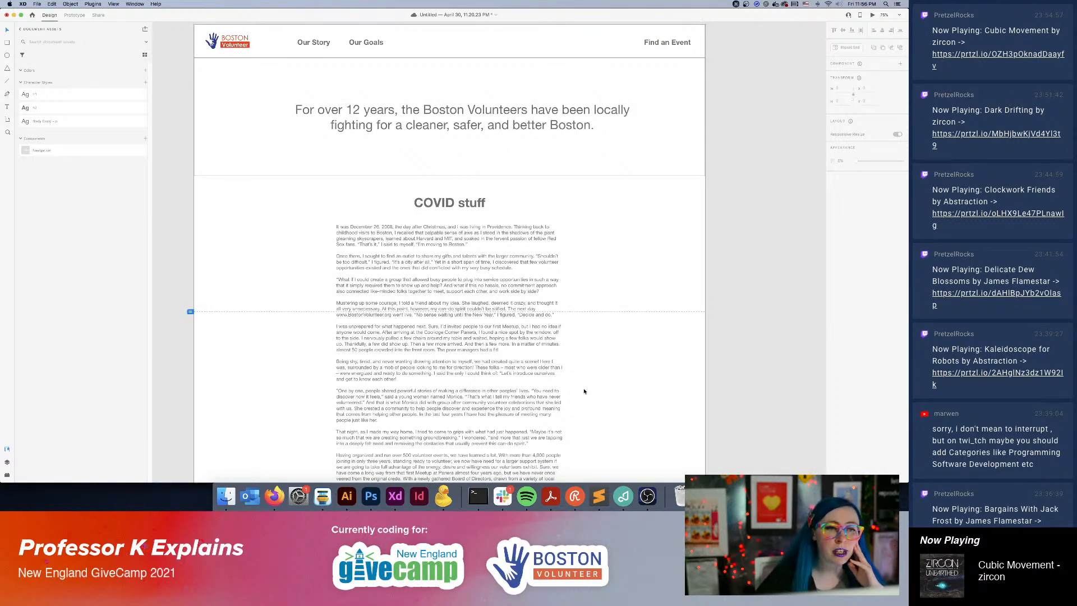
pyautogui.scroll(-5, 589, 361)
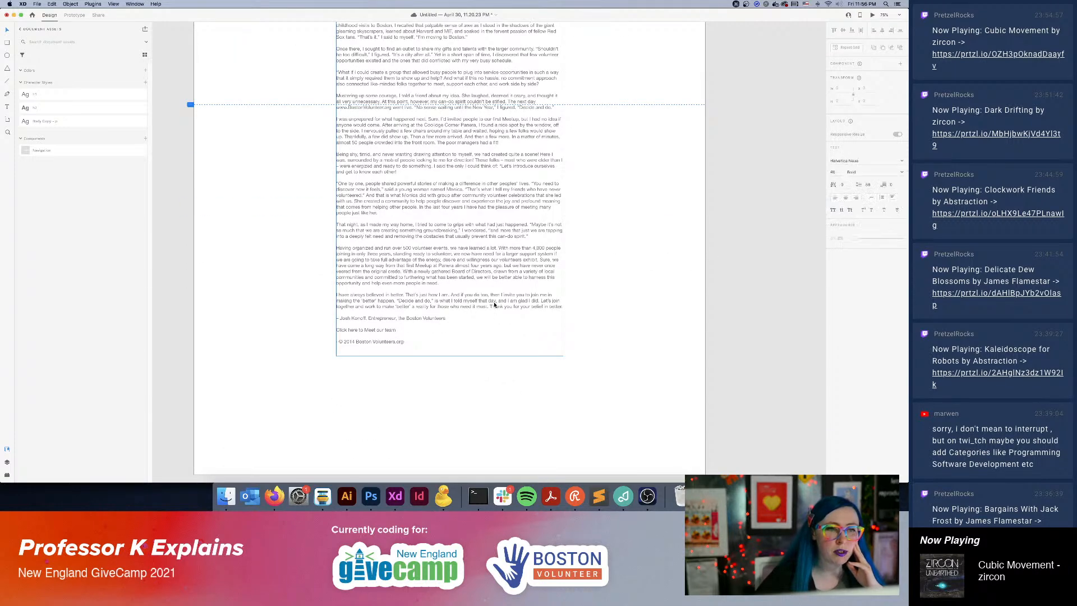
pyautogui.scroll(1, 673, 370)
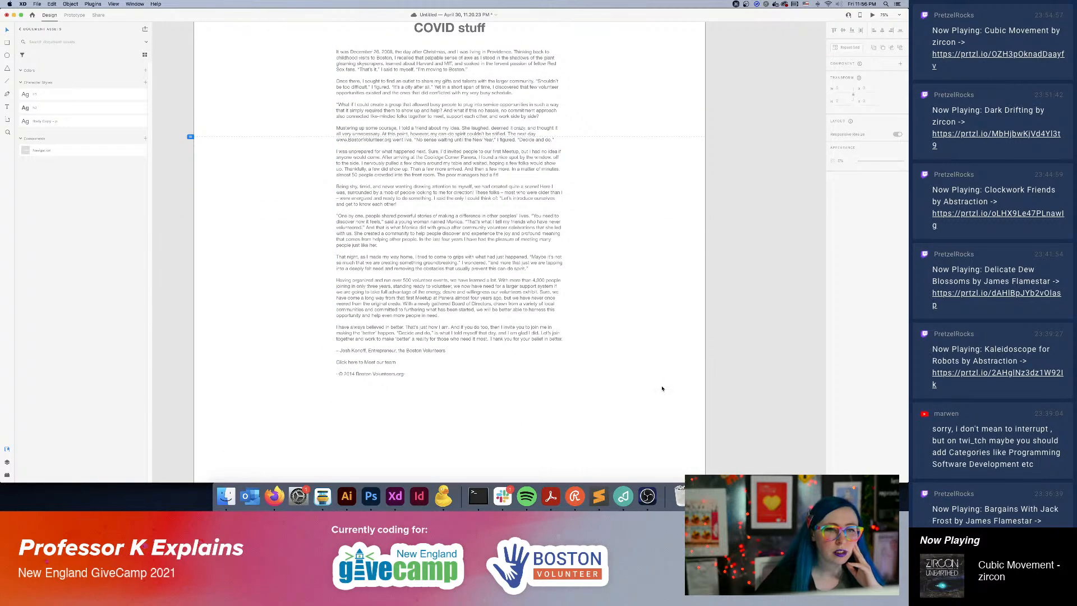
pyautogui.scroll(6, 631, 382)
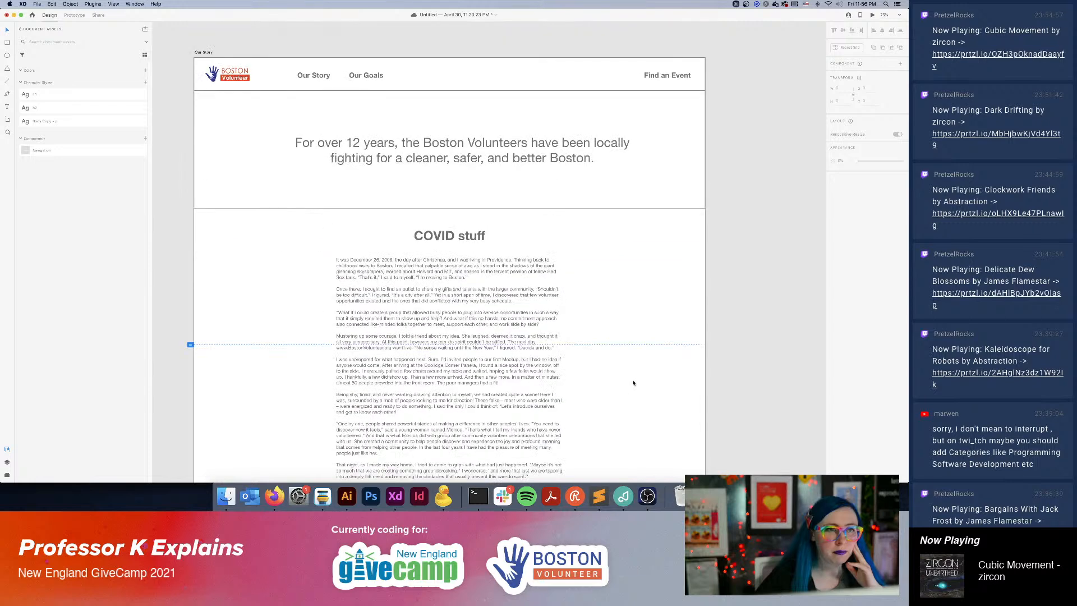
pyautogui.scroll(-8, 634, 383)
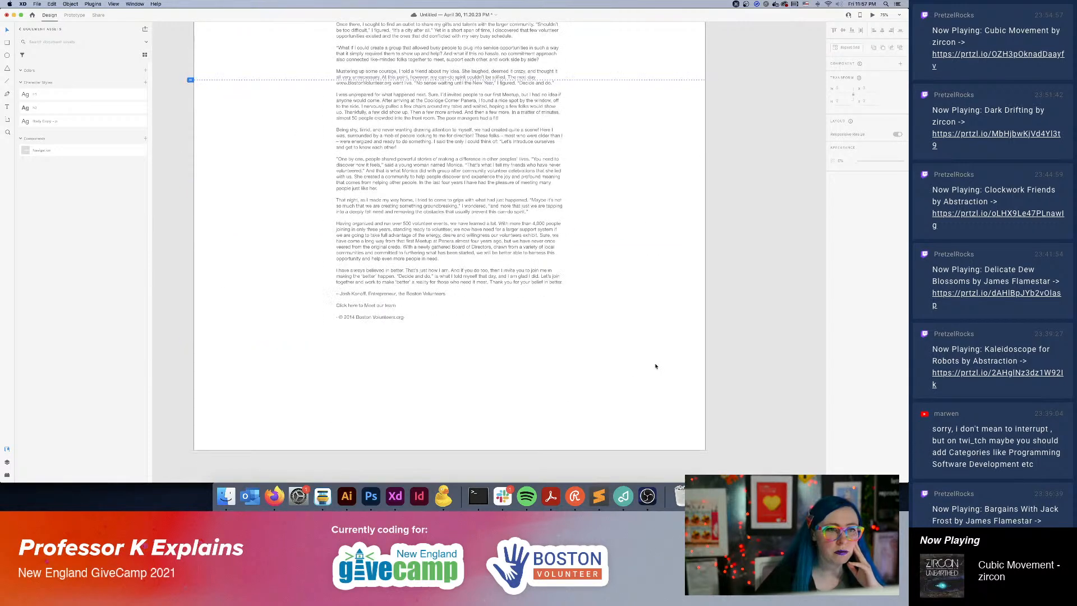
# Copy the homepage's callout grid to below the story text on Our Story, sized to show two callouts.
pyautogui.press('super+minus')
pyautogui.press('super+minus')
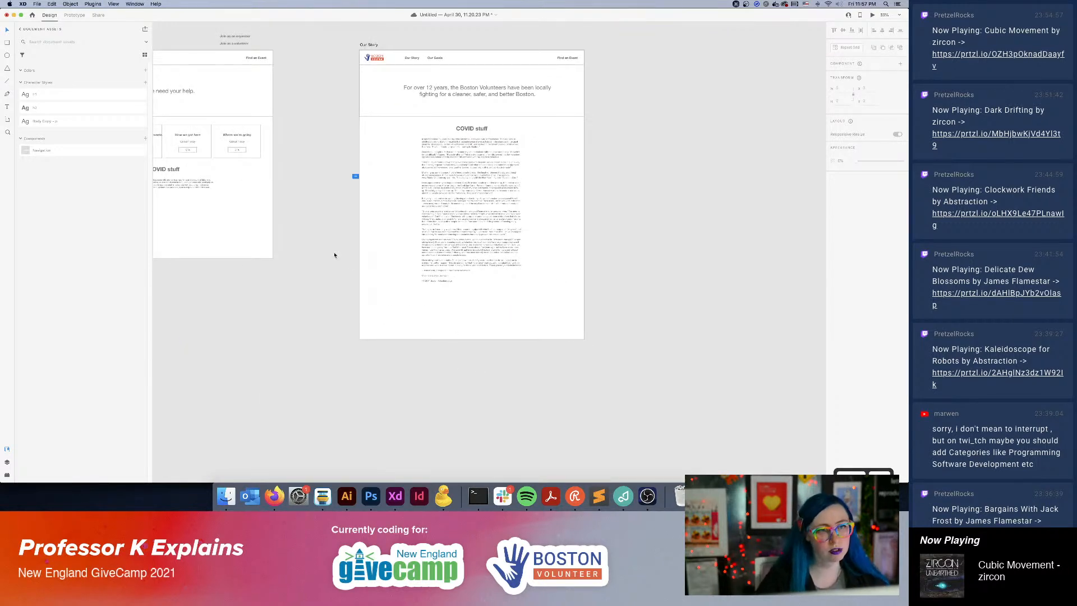
pyautogui.click(250, 151)
pyautogui.moveTo(258, 170); pyautogui.dragTo(513, 308)
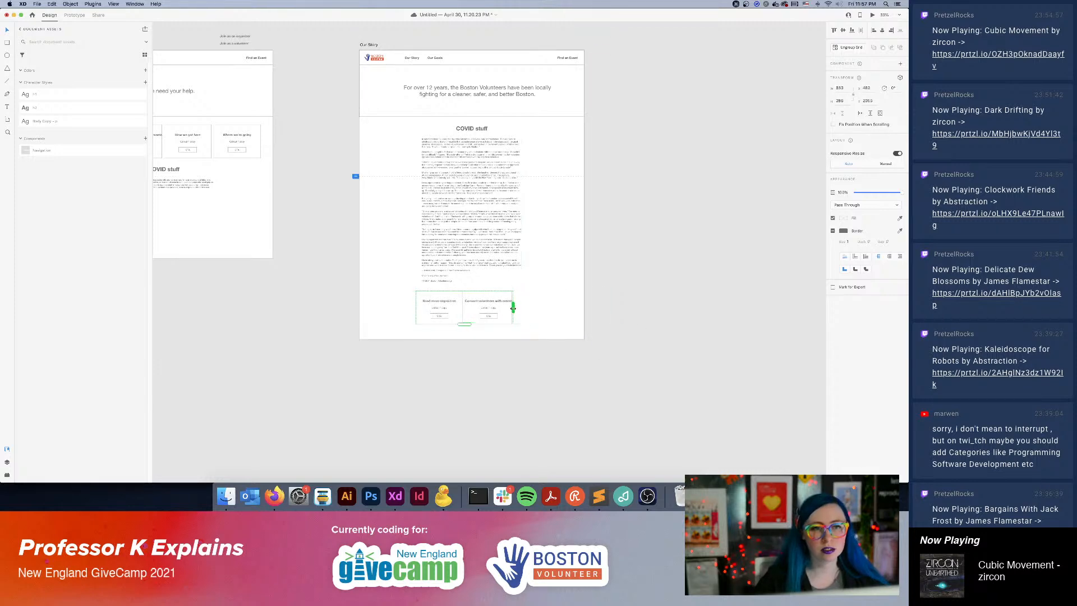
pyautogui.click(560, 311)
# Delete the "Click here to Meet our team" and copyright lines, with the leftover blank line, from the story text's end.
pyautogui.press('super+plus')
pyautogui.press('super+plus')
pyautogui.press('super+plus')
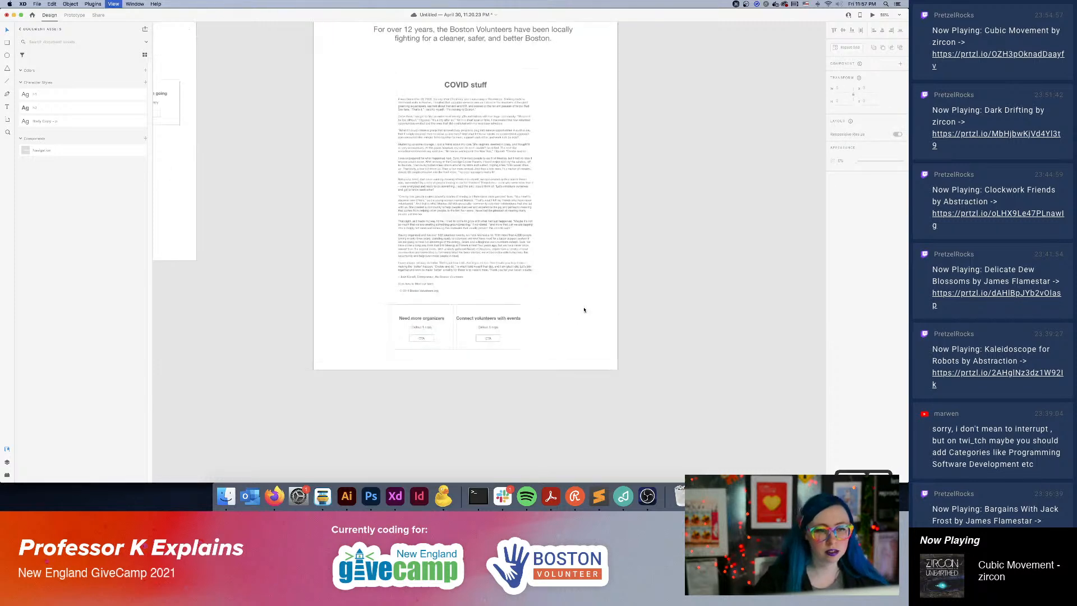
pyautogui.moveTo(475, 422); pyautogui.dragTo(492, 395)
pyautogui.doubleClick(357, 324)
pyautogui.tripleClick(357, 323)
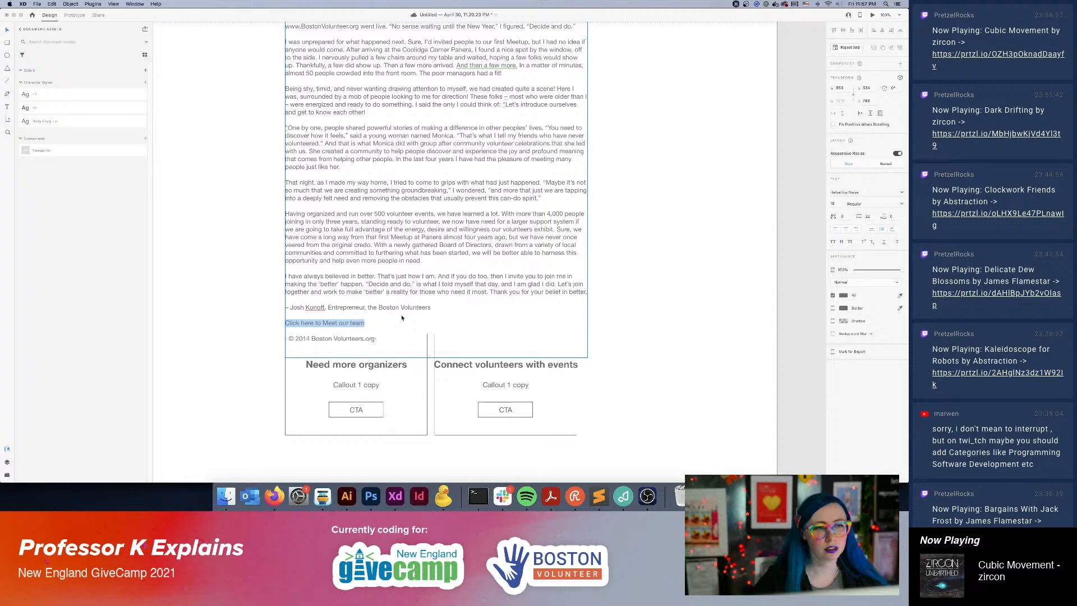
pyautogui.press('Left')
pyautogui.press('super+shift+Down')
pyautogui.press('BackSpace')
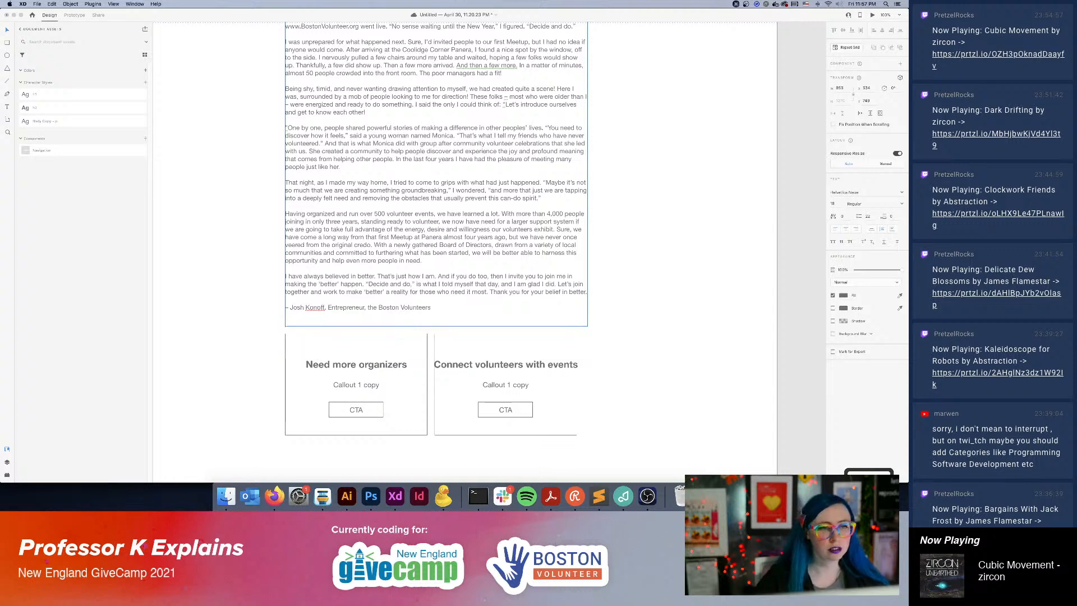
pyautogui.press('BackSpace')
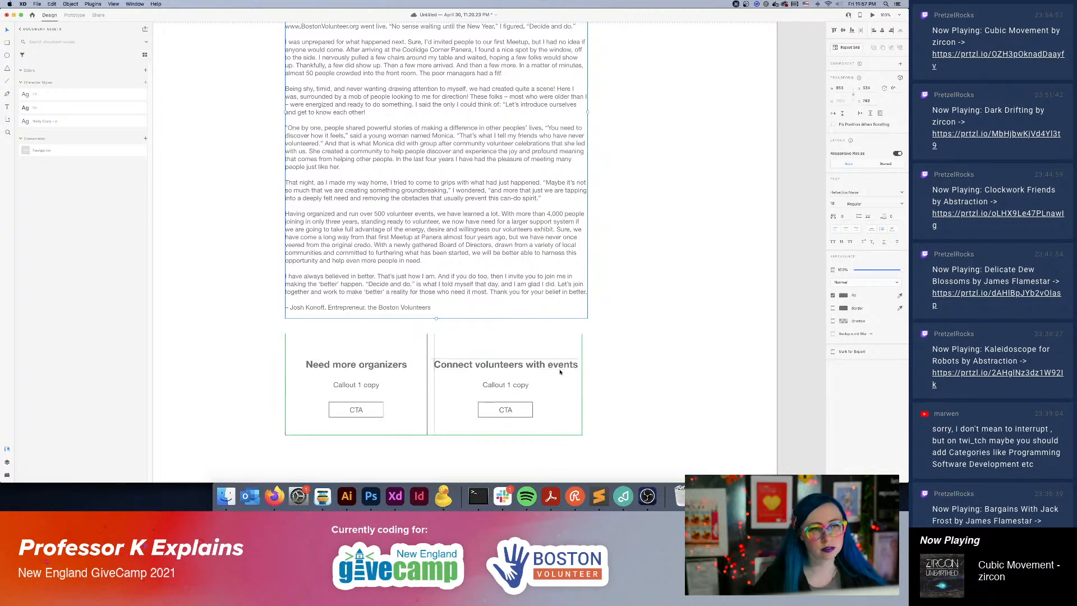
pyautogui.click(627, 377)
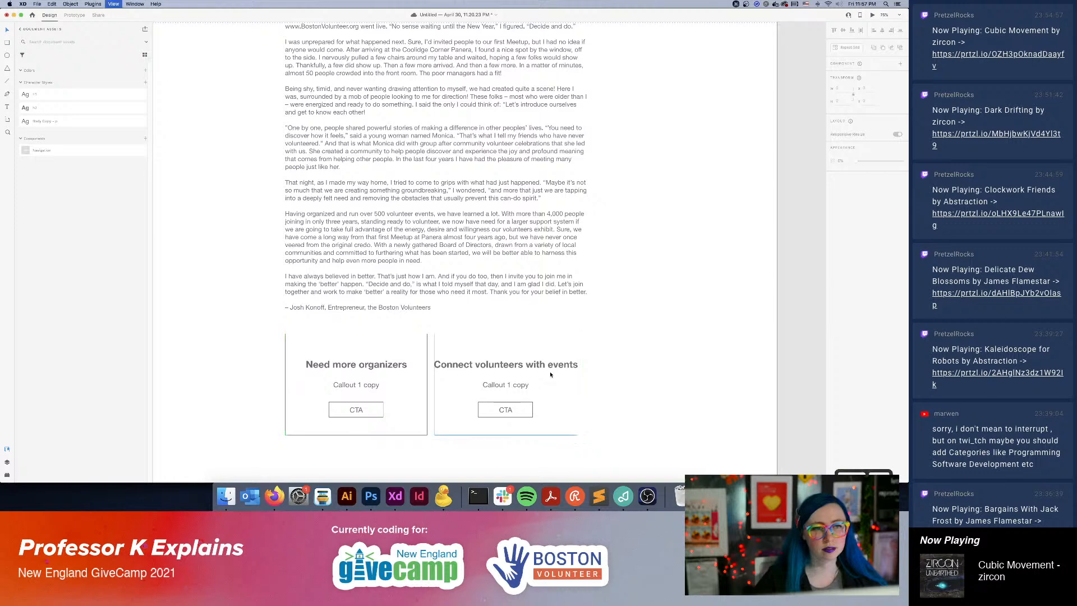
# Examine the overall Our Story layout, from the tagline through the story to the two callouts beneath it.
pyautogui.press('super+minus')
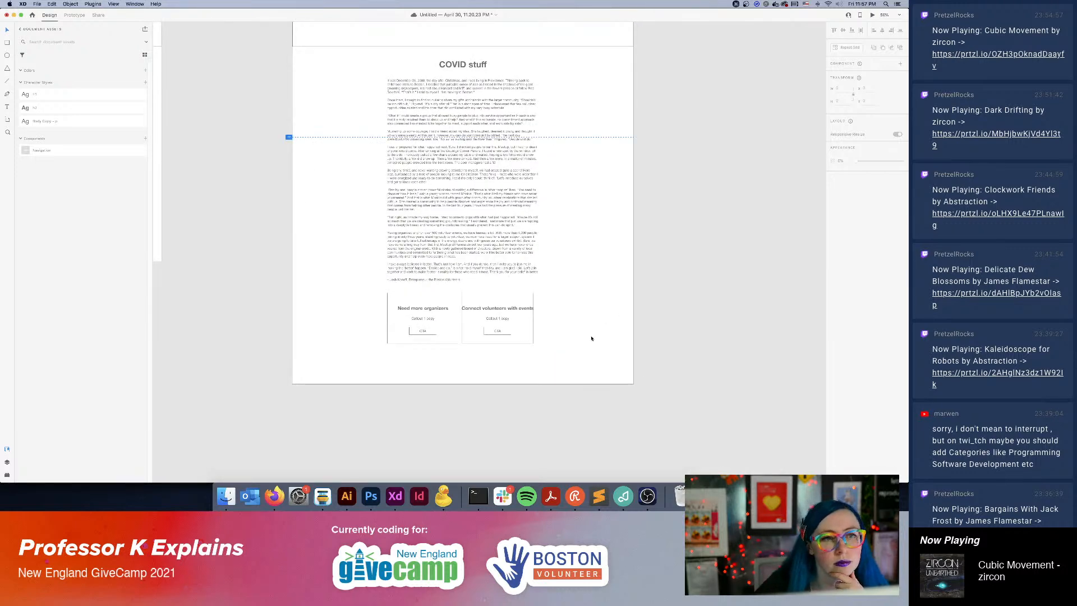
pyautogui.scroll(2, 581, 348)
pyautogui.scroll(2, 582, 349)
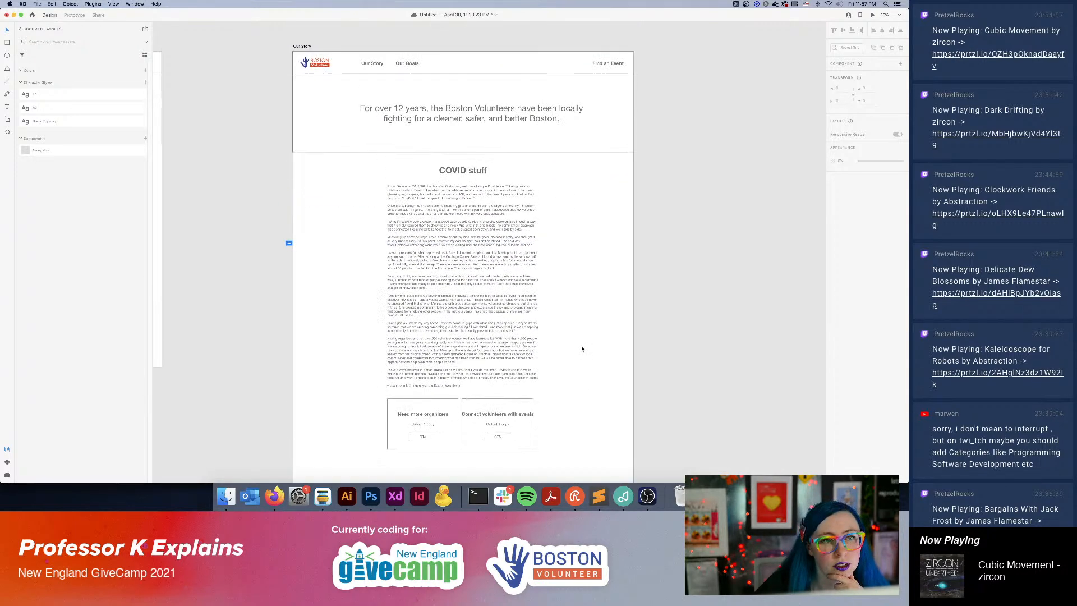
pyautogui.scroll(-3, 582, 348)
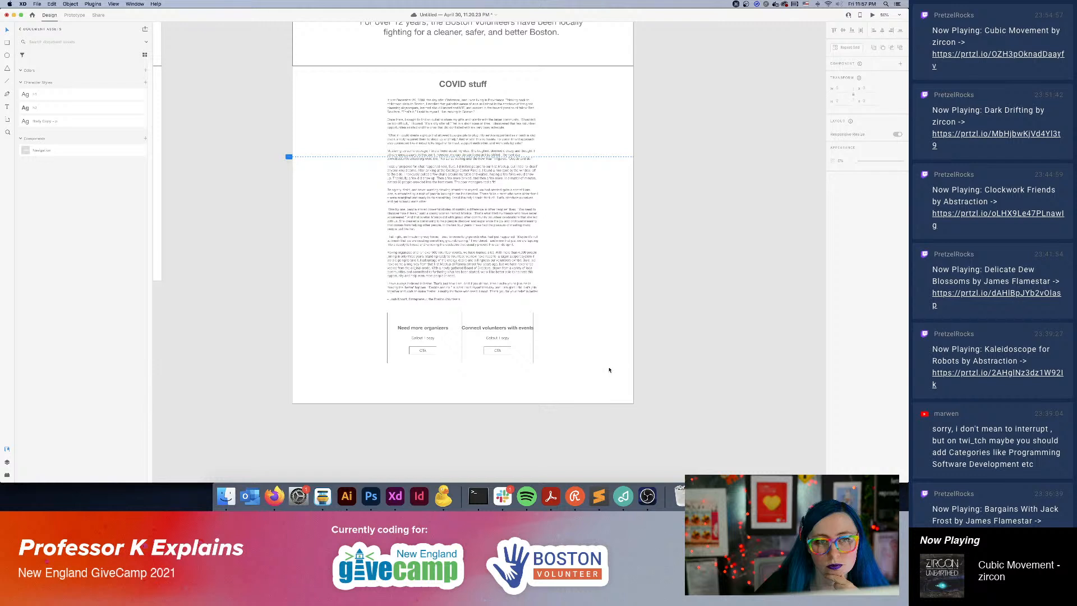
pyautogui.click(581, 503)
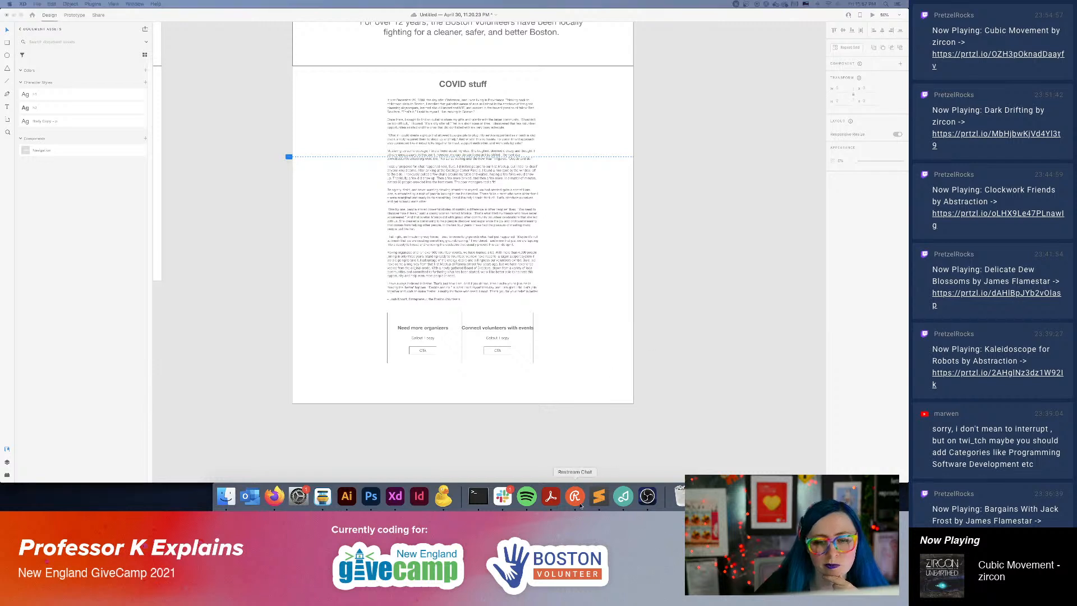
pyautogui.click(717, 400)
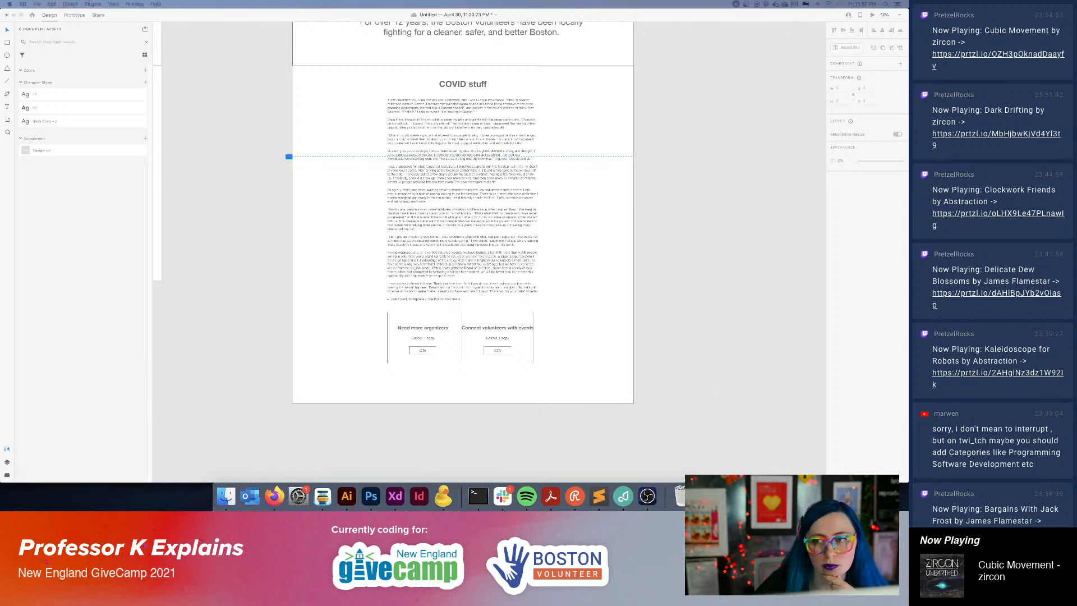
pyautogui.click(691, 306)
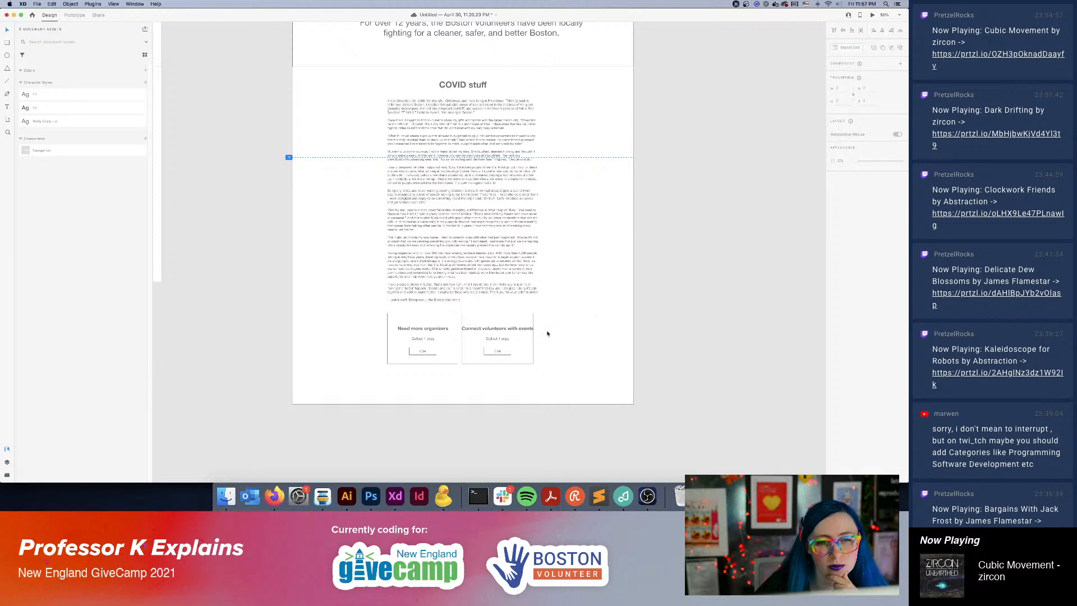
pyautogui.scroll(2, 548, 333)
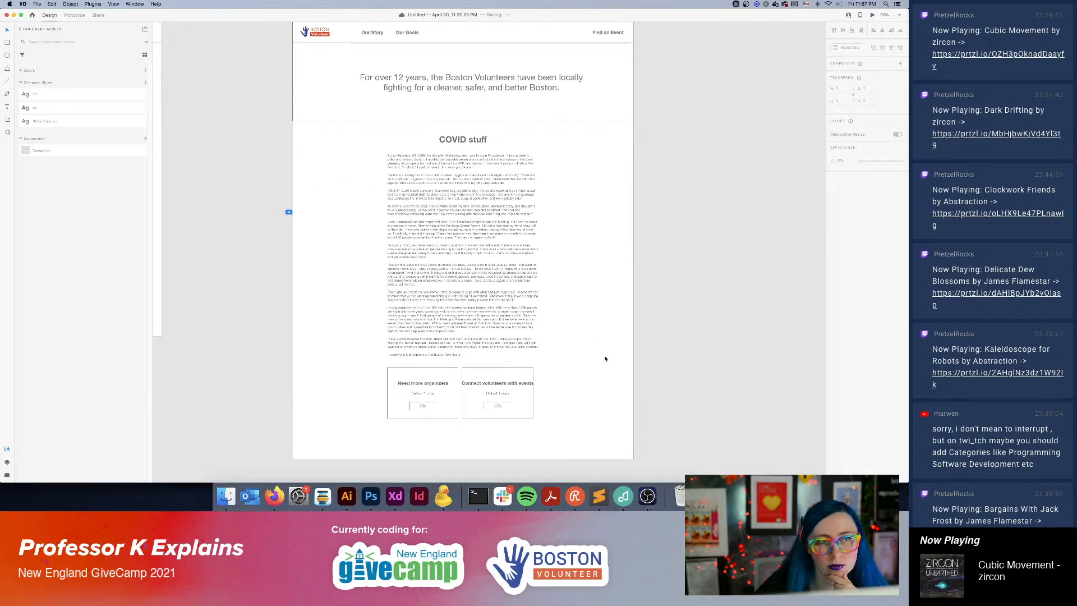
pyautogui.scroll(-4, 603, 357)
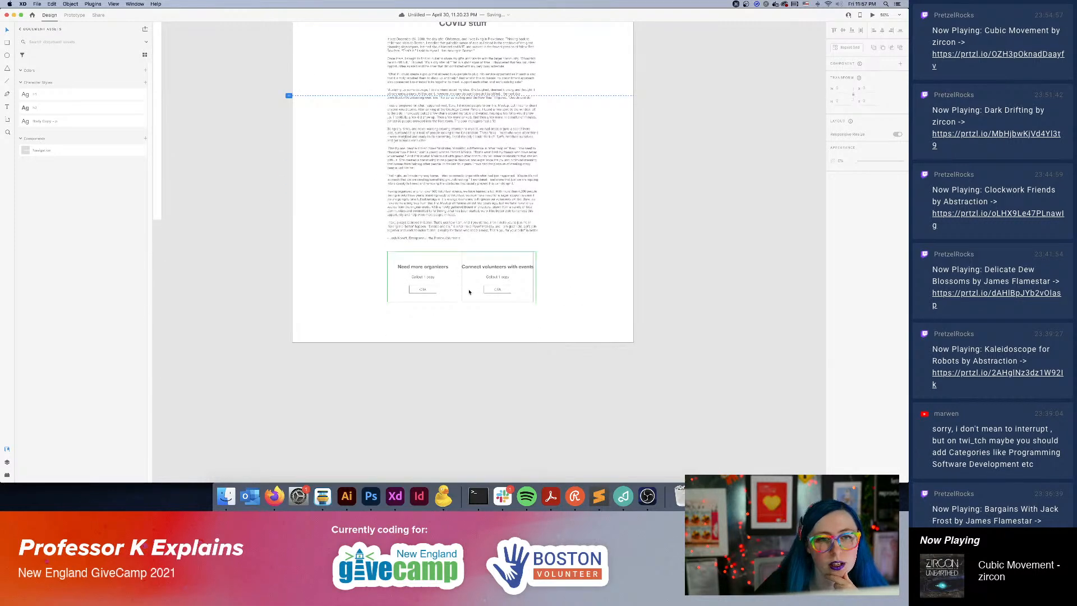
# Change the "COVID stuff" heading on Our Story to "Why we're here" and centre it above the story text.
pyautogui.scroll(3, 393, 252)
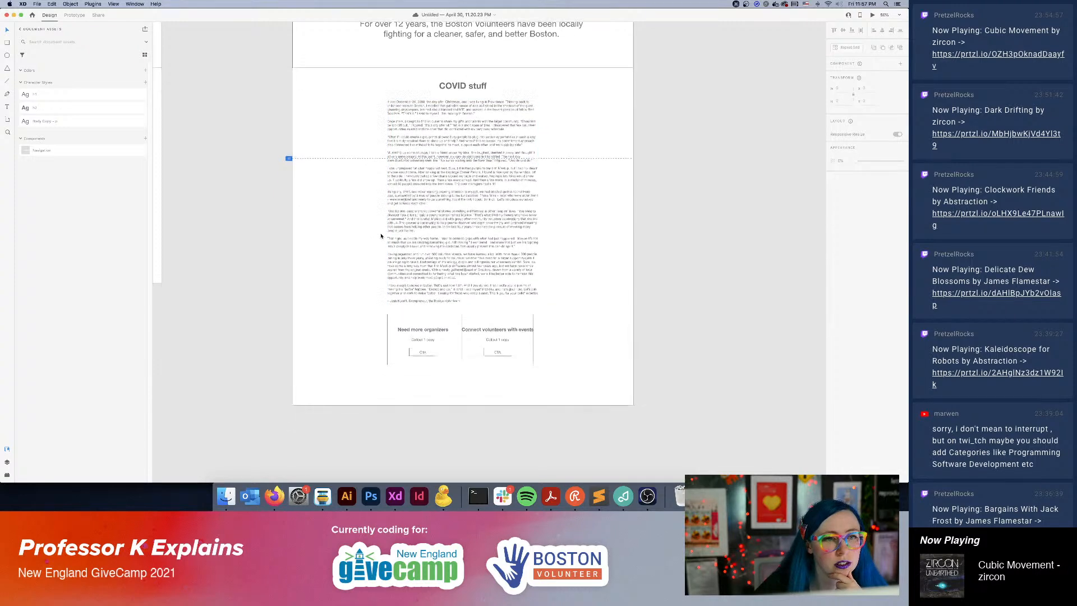
pyautogui.scroll(2, 379, 235)
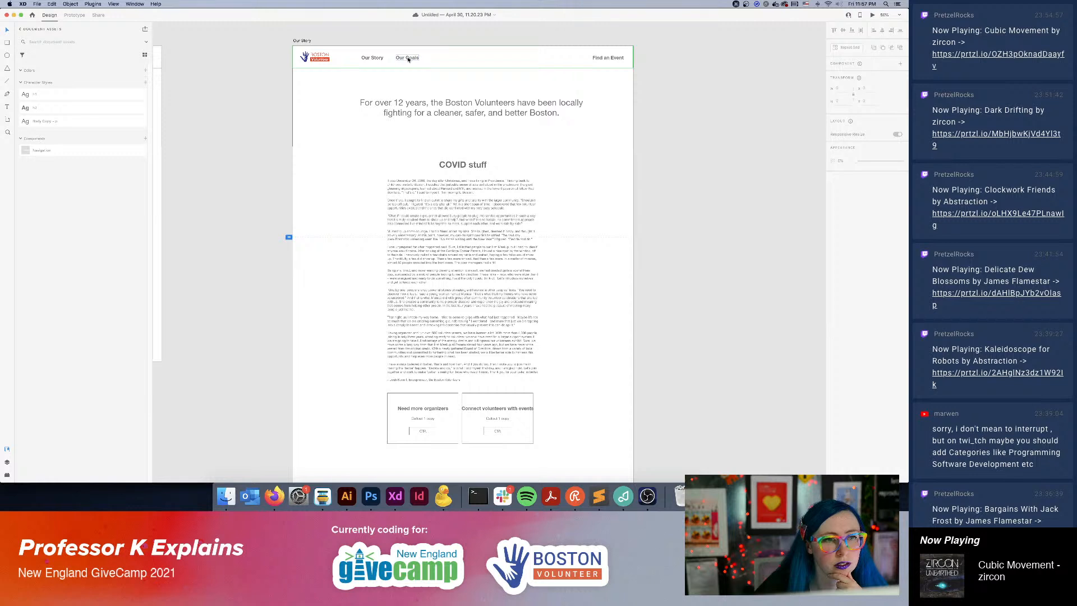
pyautogui.click(487, 167)
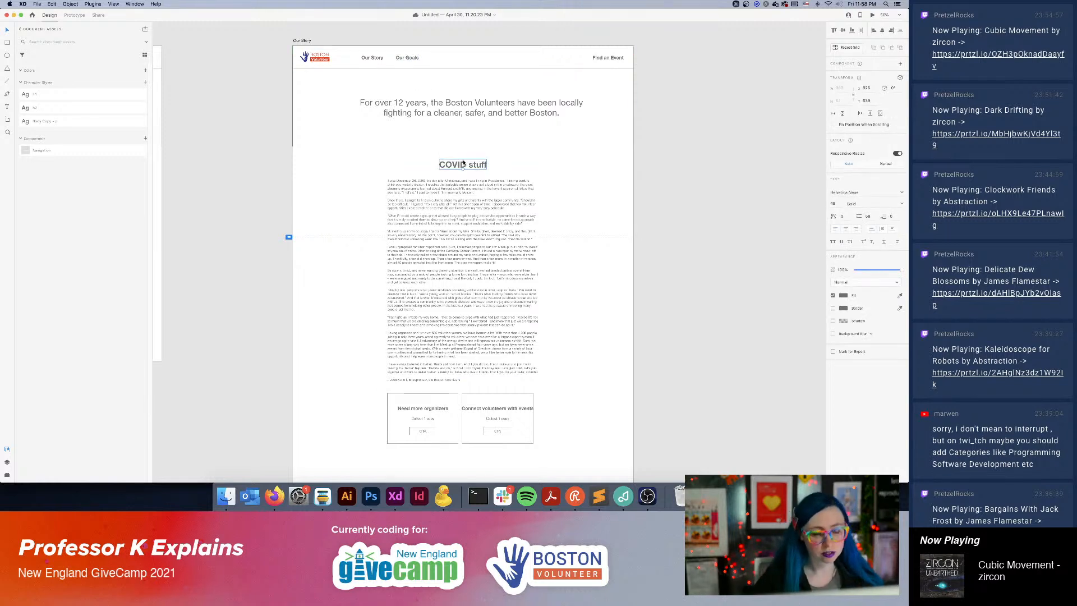
pyautogui.doubleClick(463, 166)
pyautogui.write('W')
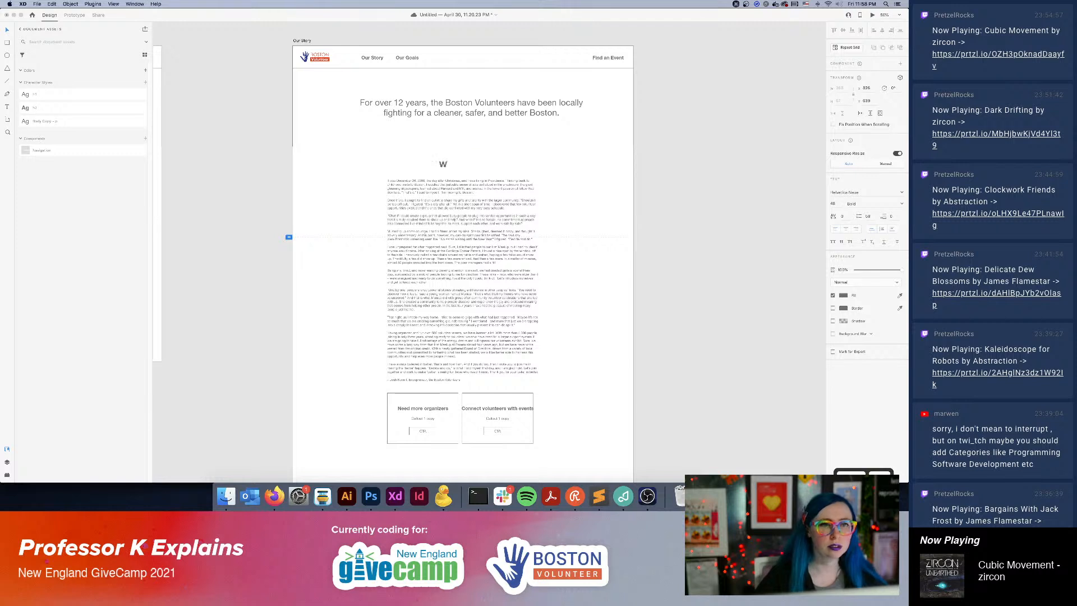
pyautogui.write("hy we're here")
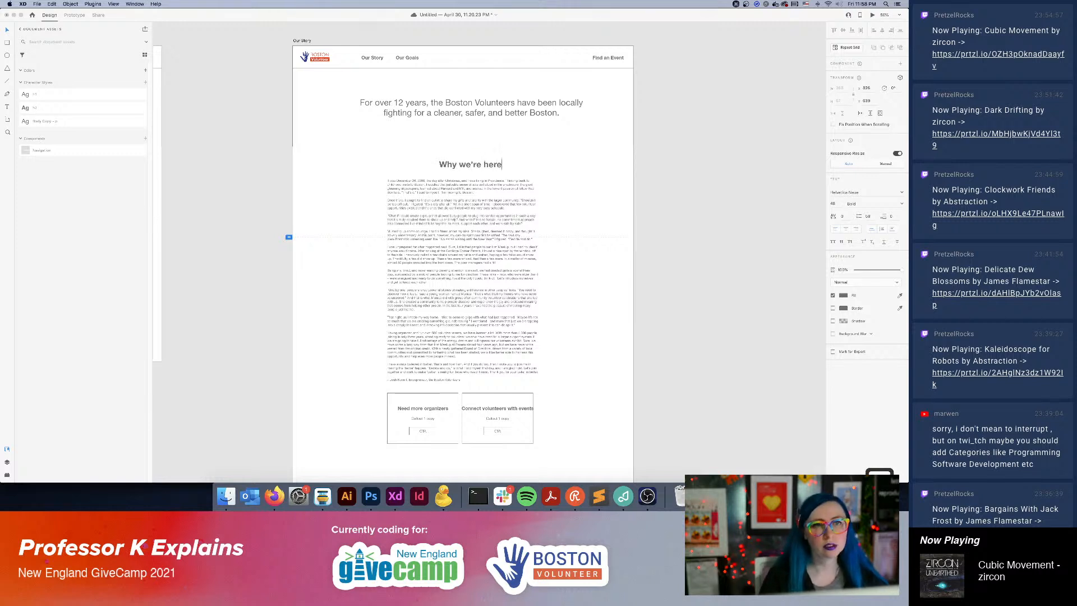
pyautogui.click(717, 210)
pyautogui.moveTo(481, 167); pyautogui.dragTo(474, 169)
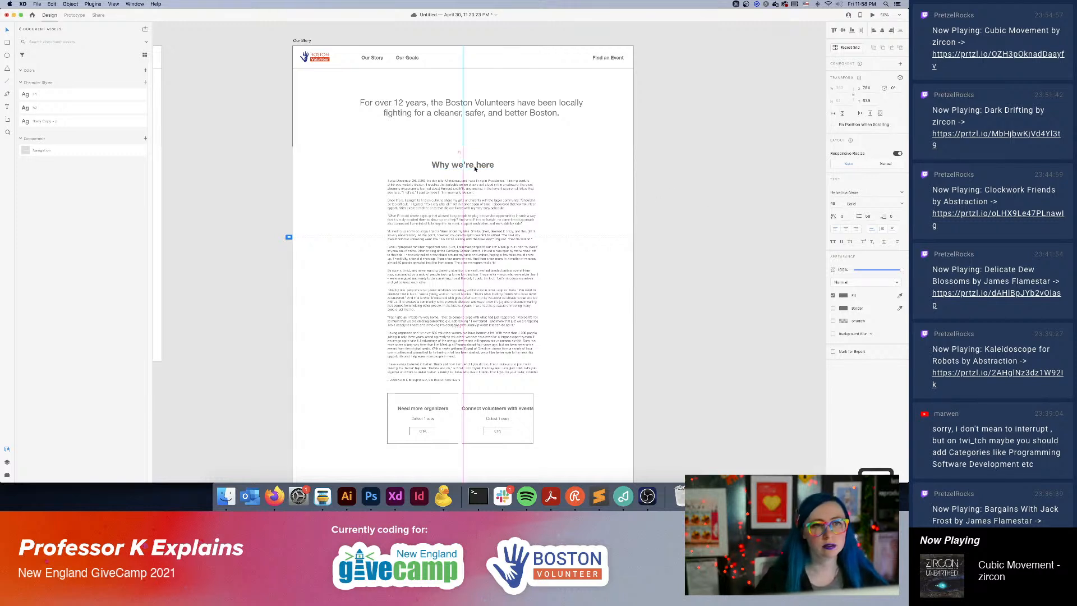
pyautogui.click(683, 271)
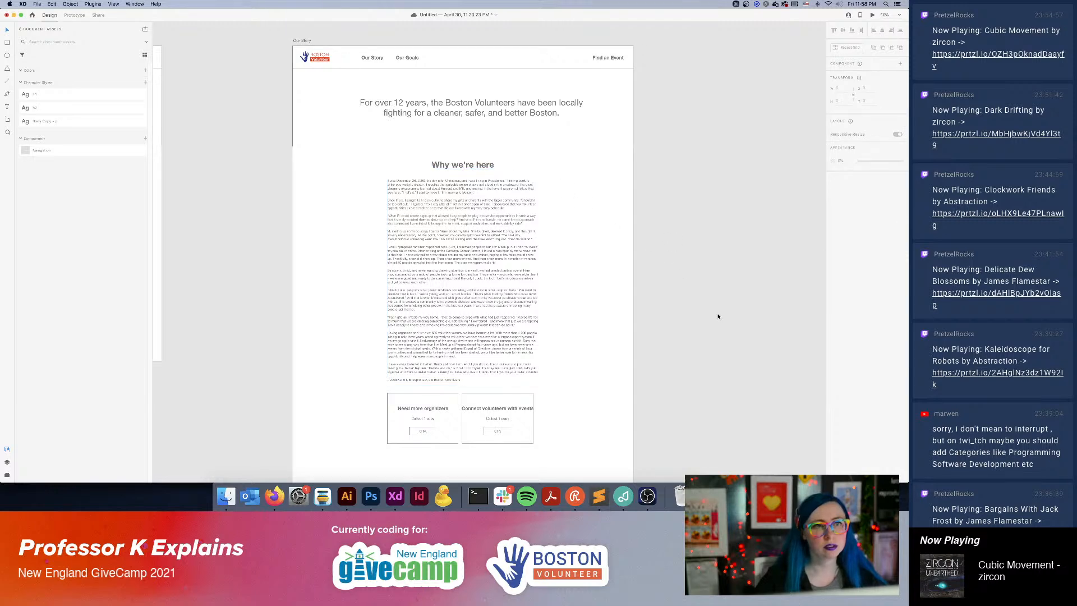
# Shift the story text block towards the page's left side and align the "Why we're here" heading with its left edge.
pyautogui.scroll(-5, 637, 308)
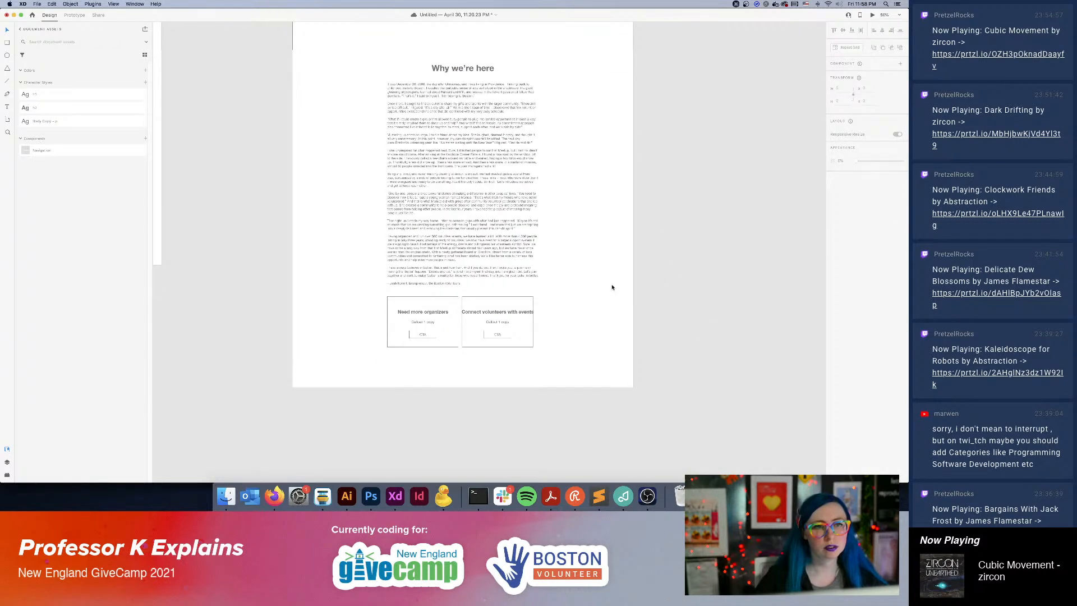
pyautogui.scroll(10, 612, 286)
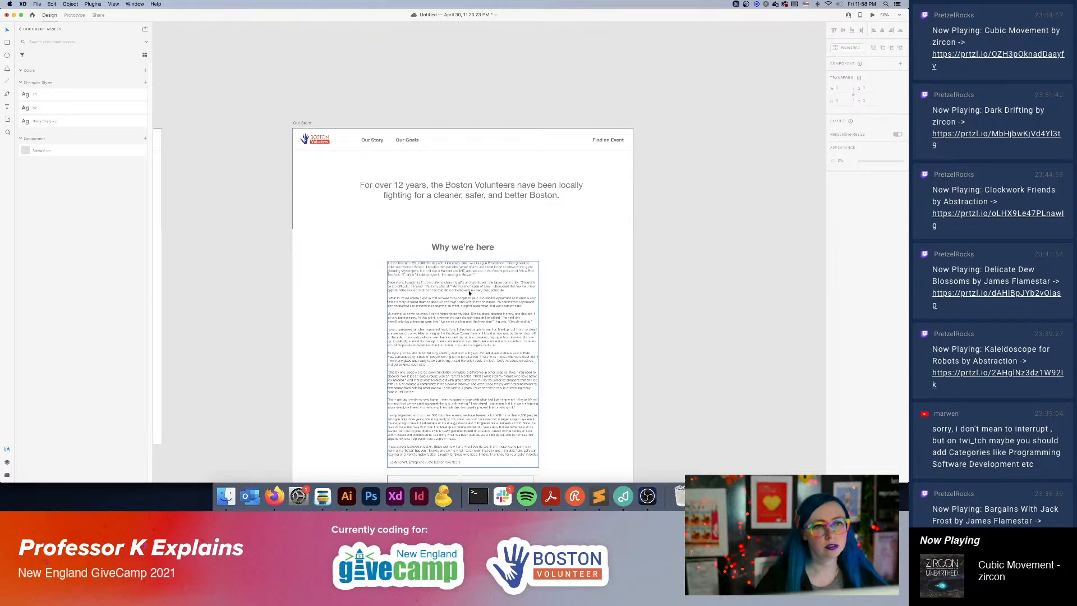
pyautogui.moveTo(480, 292); pyautogui.dragTo(433, 284)
pyautogui.press('super+z')
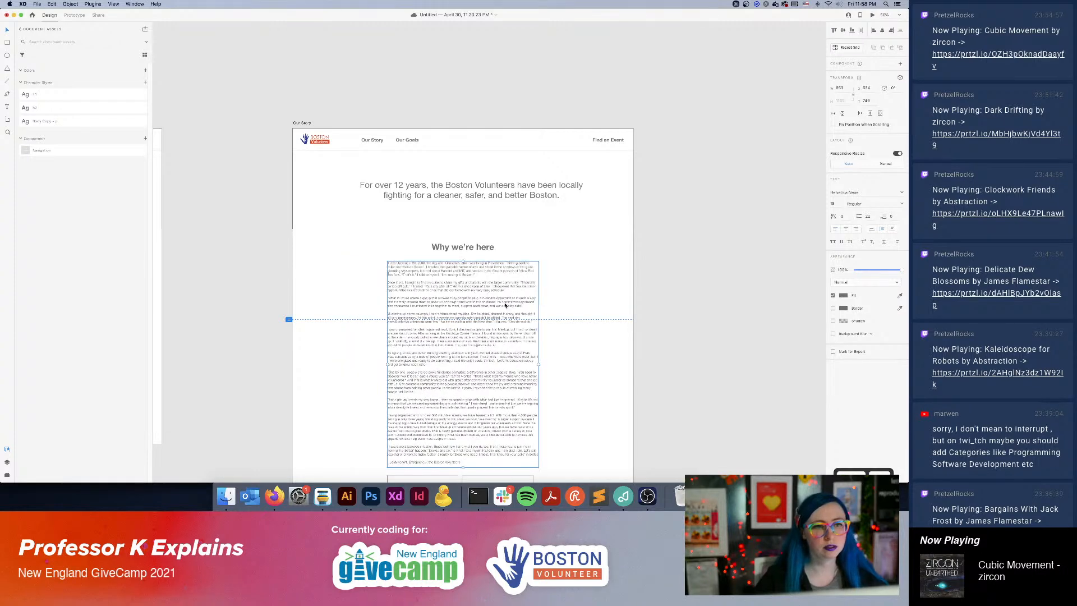
pyautogui.click(652, 319)
pyautogui.scroll(-5, 652, 319)
pyautogui.moveTo(458, 247); pyautogui.dragTo(413, 243)
pyautogui.click(463, 150)
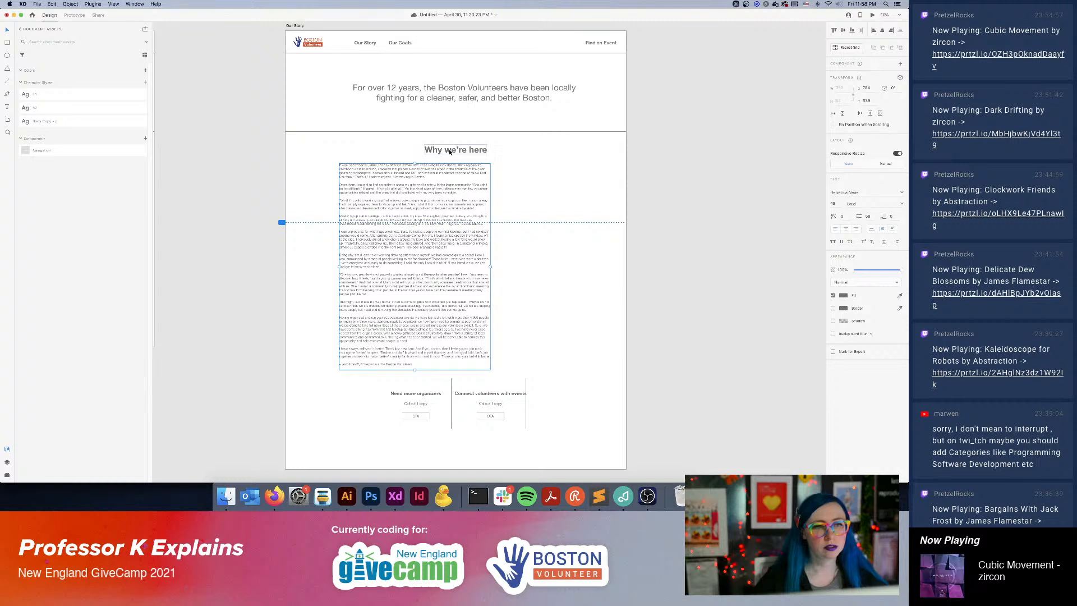
pyautogui.moveTo(467, 153); pyautogui.dragTo(382, 153)
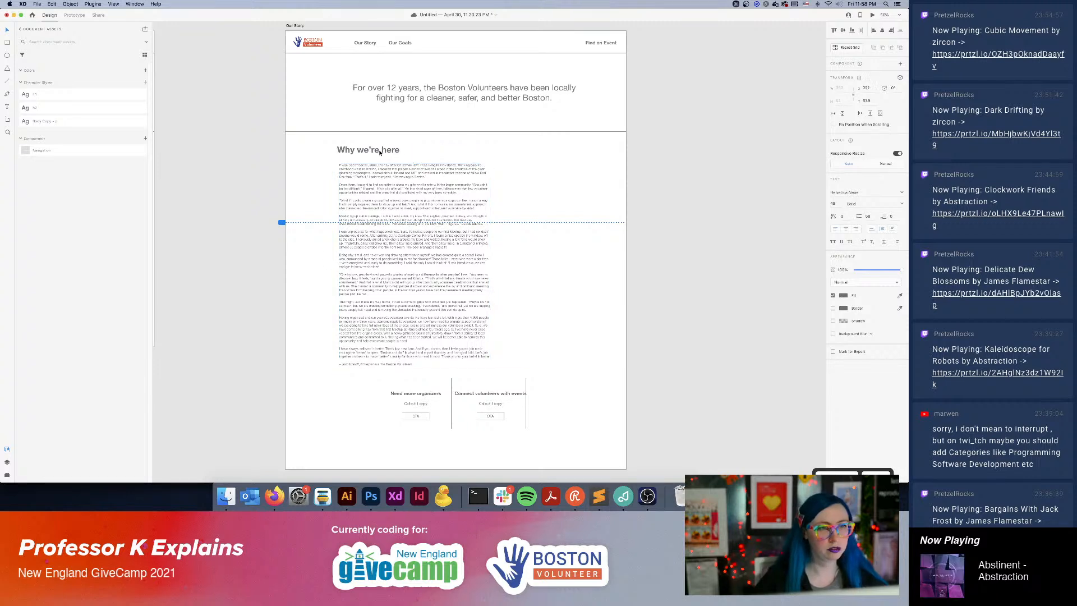
pyautogui.click(761, 234)
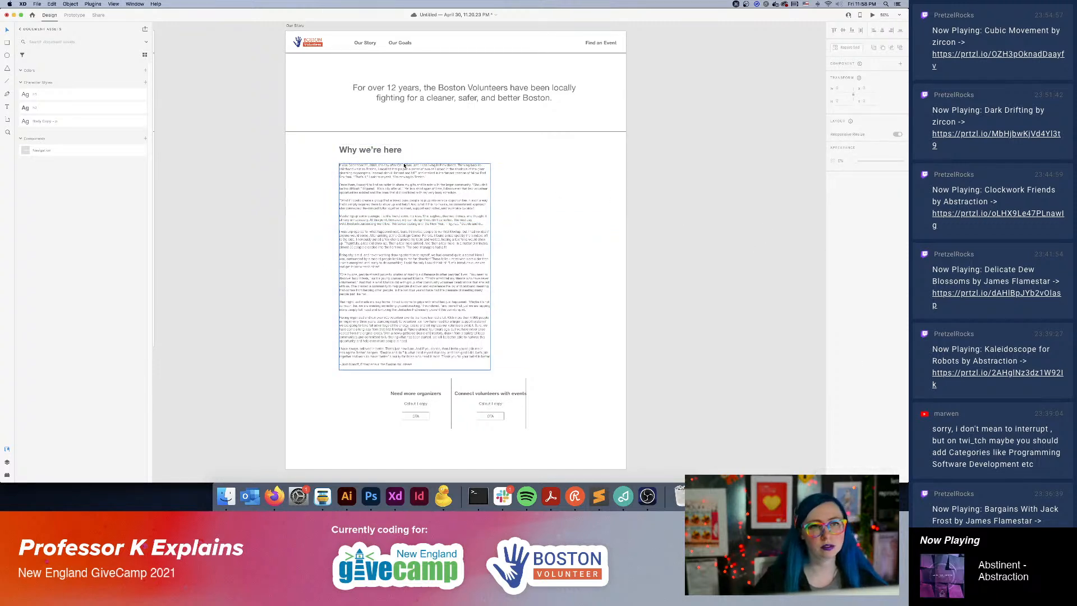
# Duplicate the story text block beside the original, narrow the copy, and replace its text with a one-line placeholder for a list of people.
pyautogui.moveTo(407, 234); pyautogui.dragTo(561, 264)
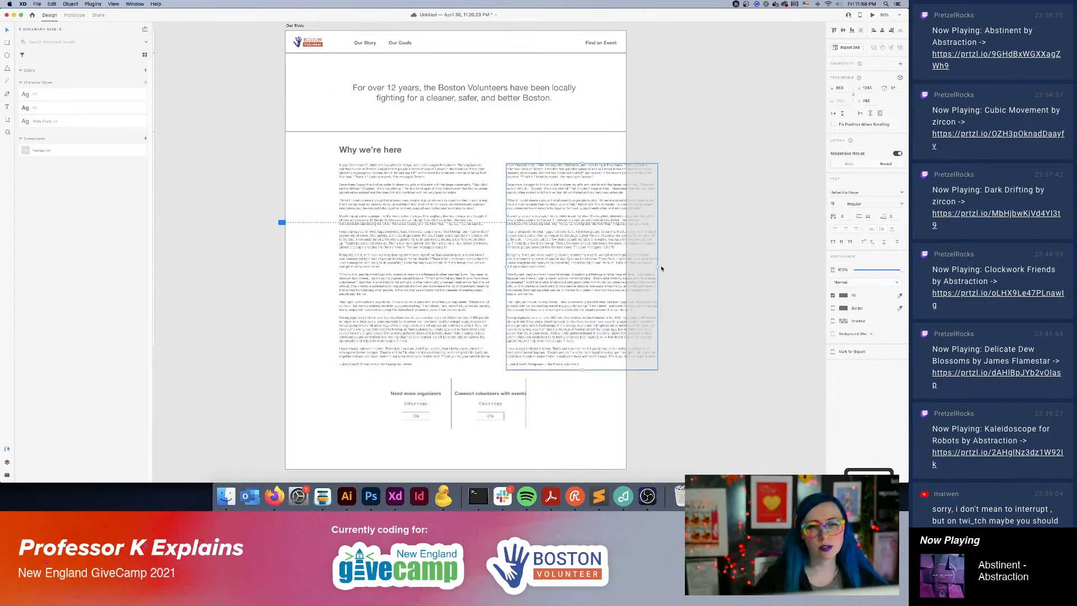
pyautogui.moveTo(657, 268); pyautogui.dragTo(600, 266)
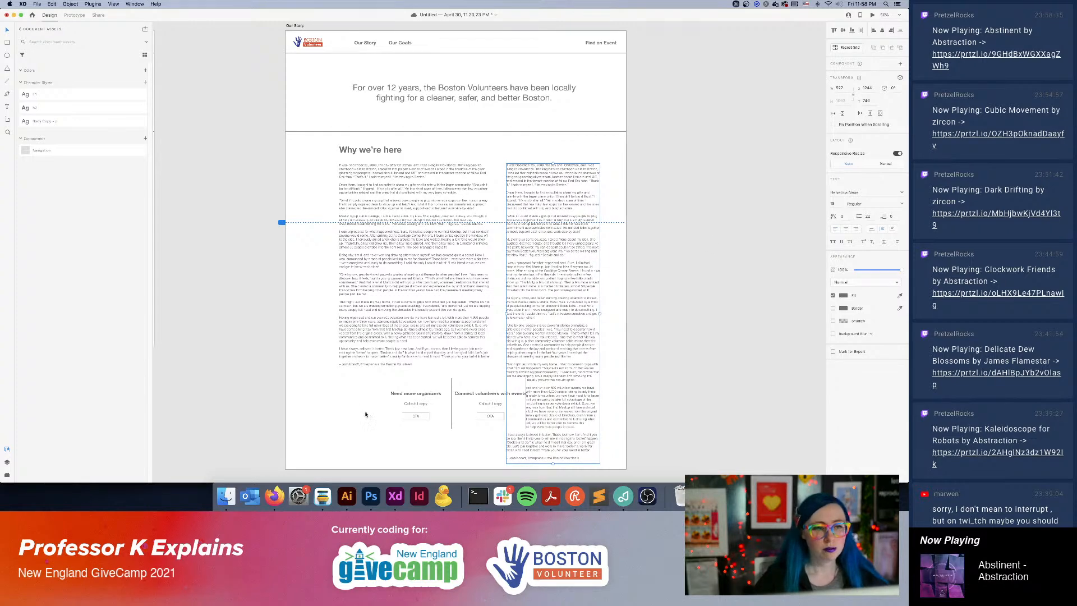
pyautogui.tripleClick(547, 282)
pyautogui.press('super+a')
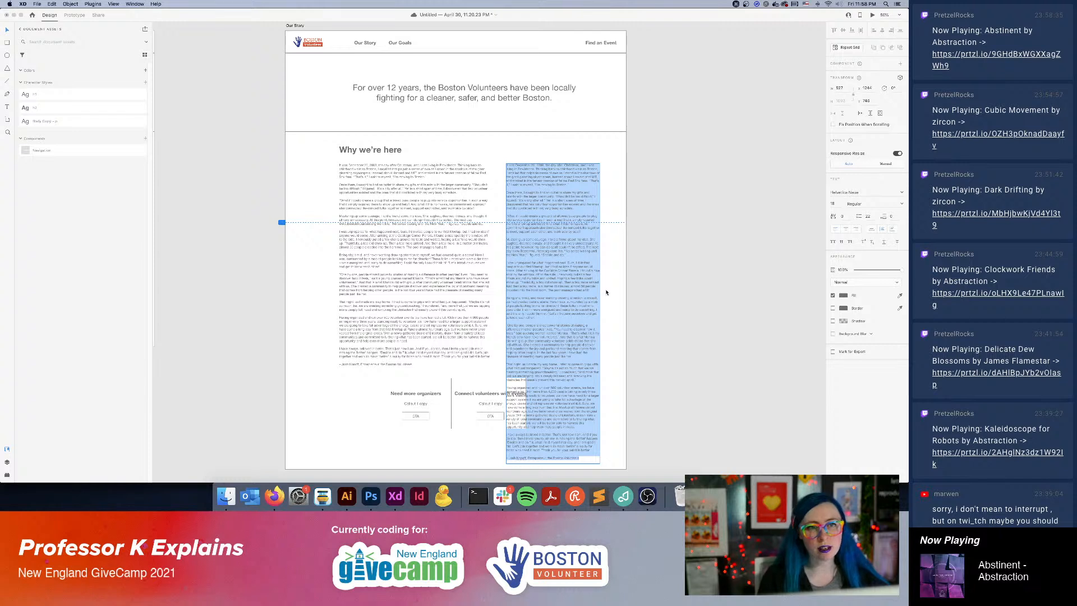
pyautogui.press('BackSpace')
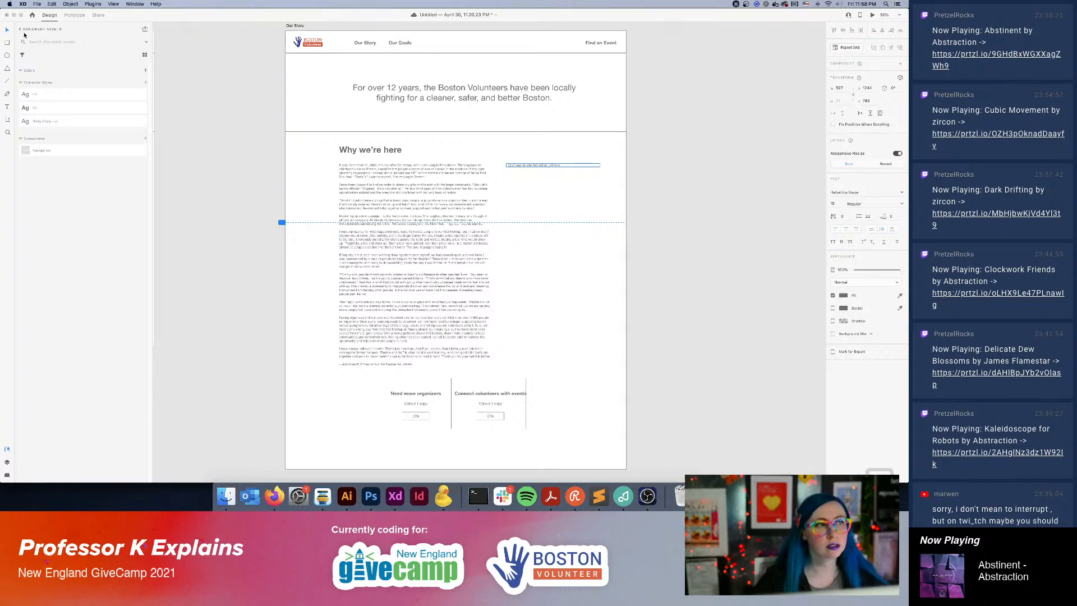
pyautogui.click(224, 175)
# Duplicate the people-list placeholder a short way below and reword the copy for companies.
pyautogui.click(659, 188)
pyautogui.moveTo(537, 165); pyautogui.dragTo(533, 186)
pyautogui.doubleClick(518, 187)
pyautogui.click(524, 188)
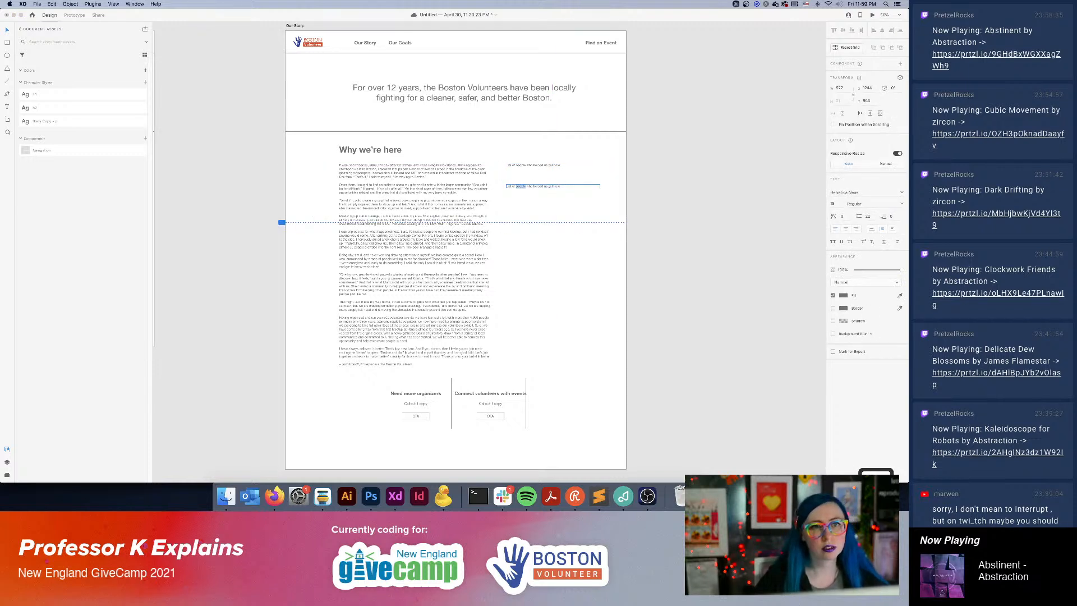
pyautogui.write('companies')
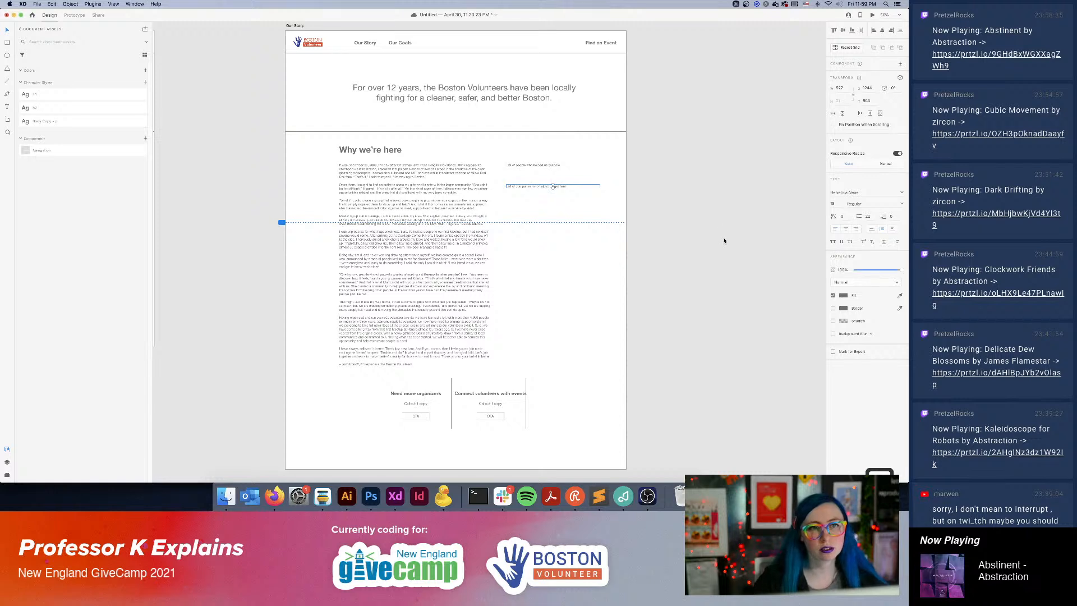
pyautogui.click(710, 288)
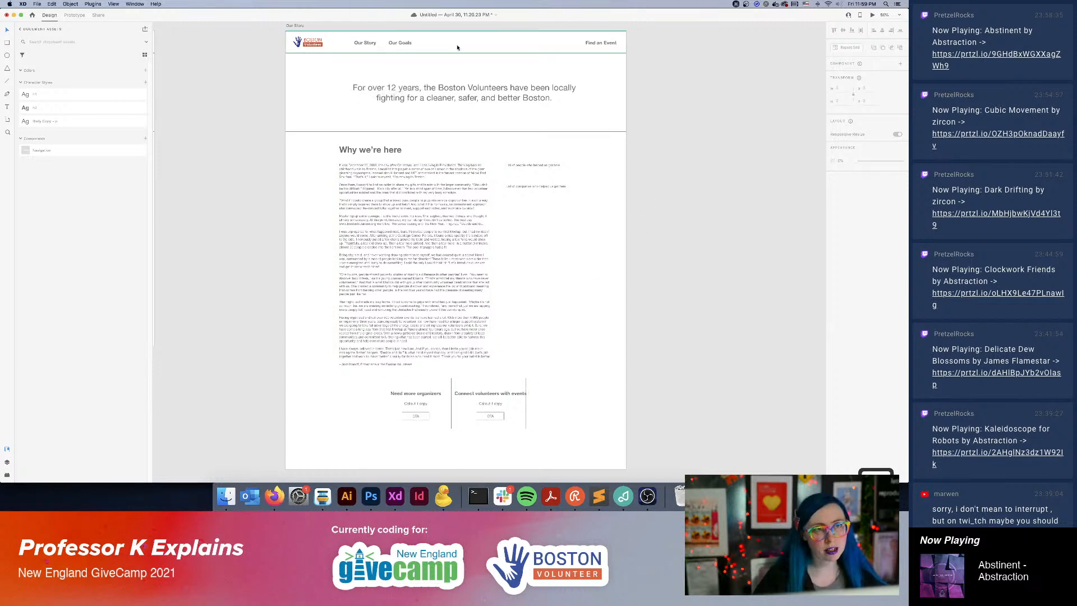
# Move the Our Story artboard up the canvas, beside the Homepage artboard, leaving room beneath it.
pyautogui.scroll(3, 608, 92)
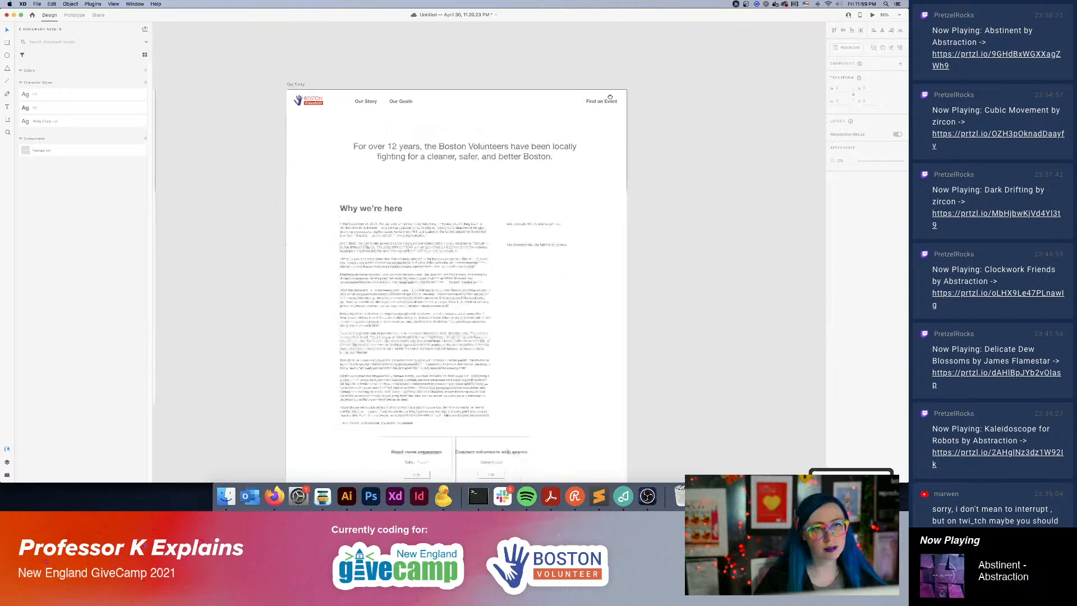
pyautogui.scroll(-3, 574, 108)
pyautogui.scroll(-1, 574, 108)
pyautogui.hscroll(2, 573, 109)
pyautogui.press('super+minus')
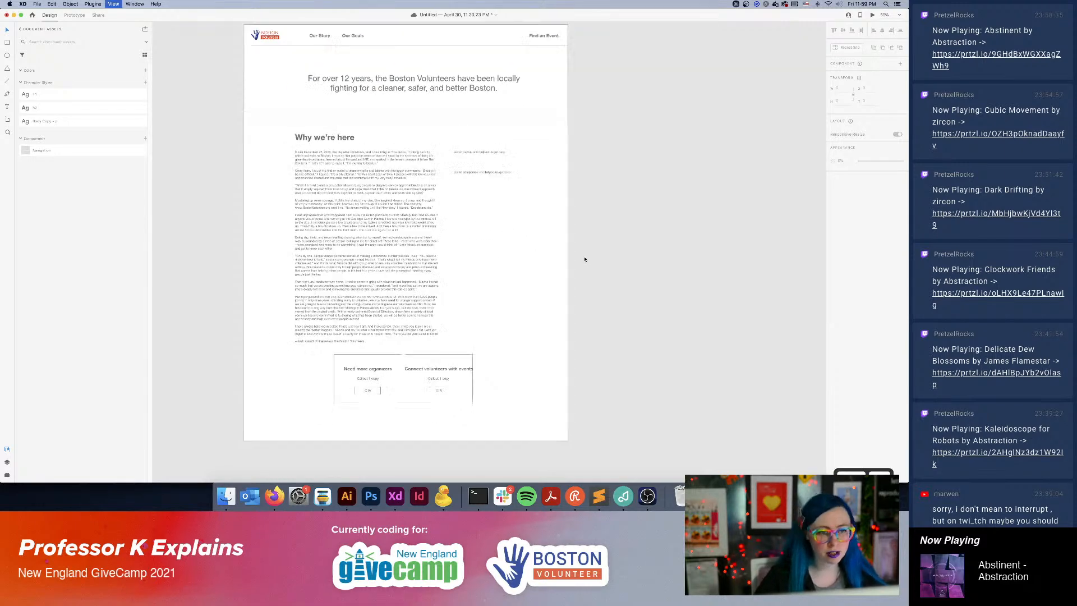
pyautogui.hscroll(-3, 583, 258)
pyautogui.hscroll(-1, 618, 266)
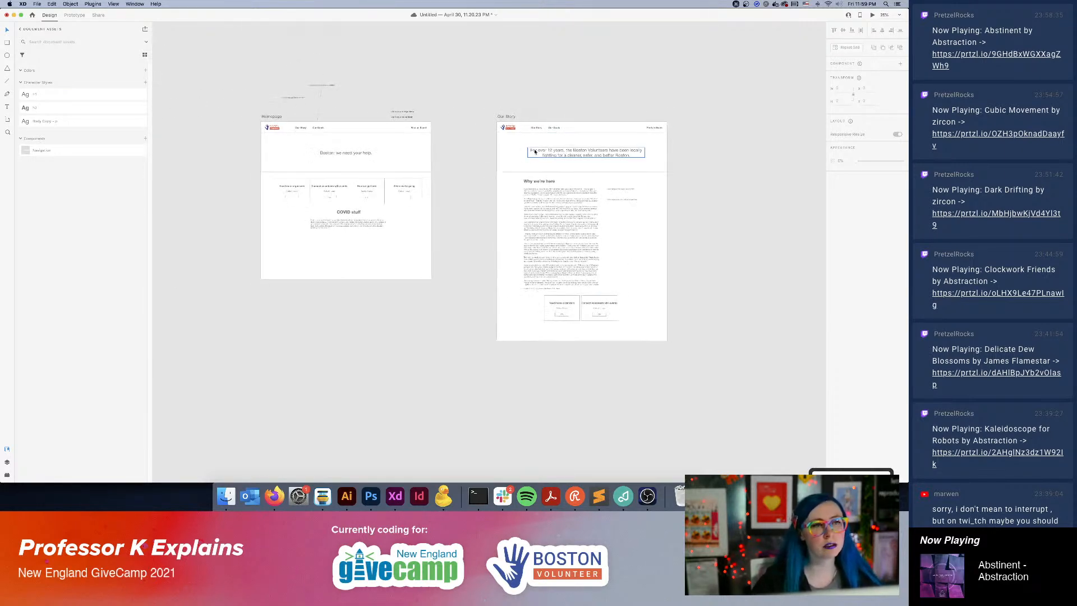
pyautogui.moveTo(502, 114); pyautogui.dragTo(501, 49)
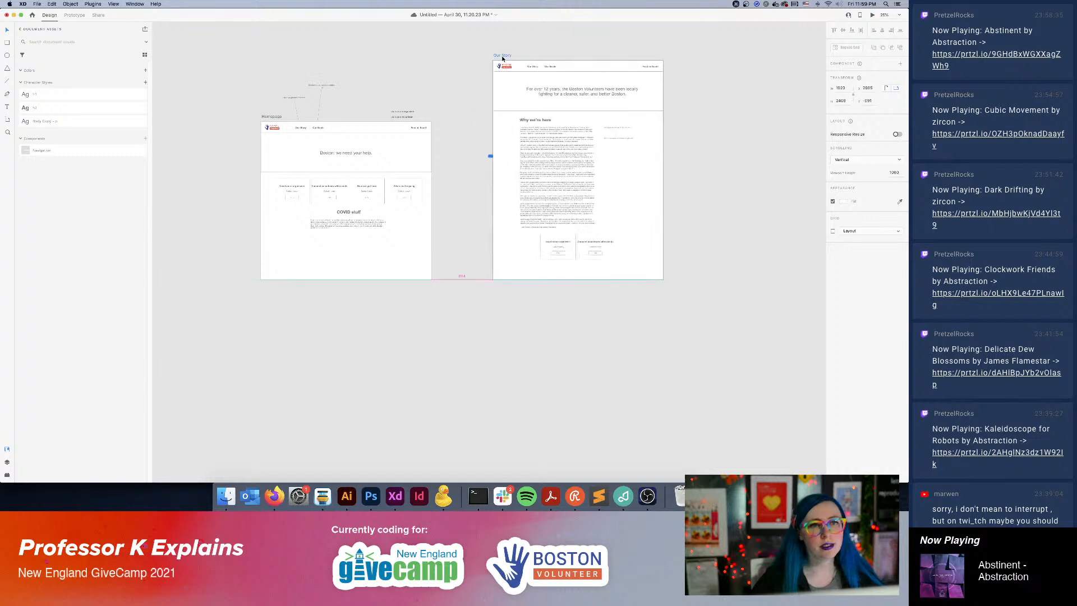
pyautogui.click(526, 428)
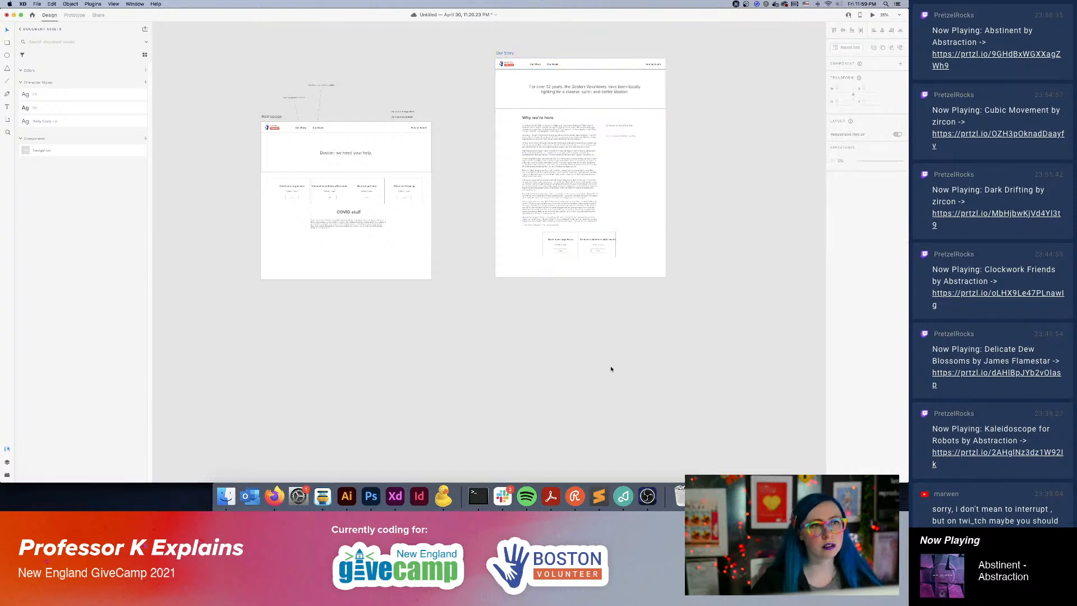
# Link the homepage's Our Story navigation item to the Our Story artboard in Prototype mode, then return to Design mode.
pyautogui.click(69, 15)
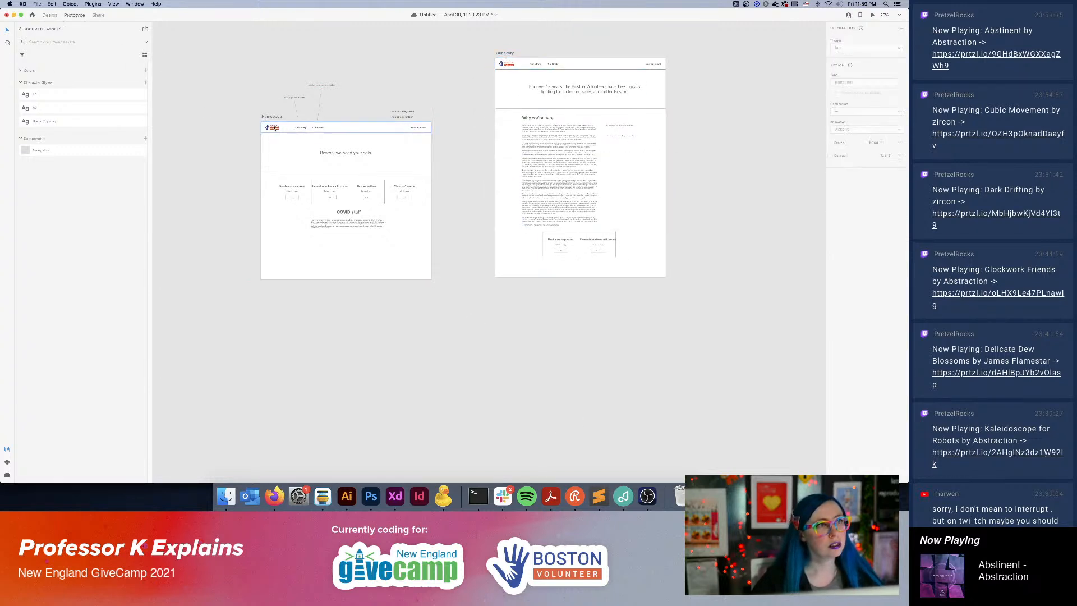
pyautogui.click(302, 127)
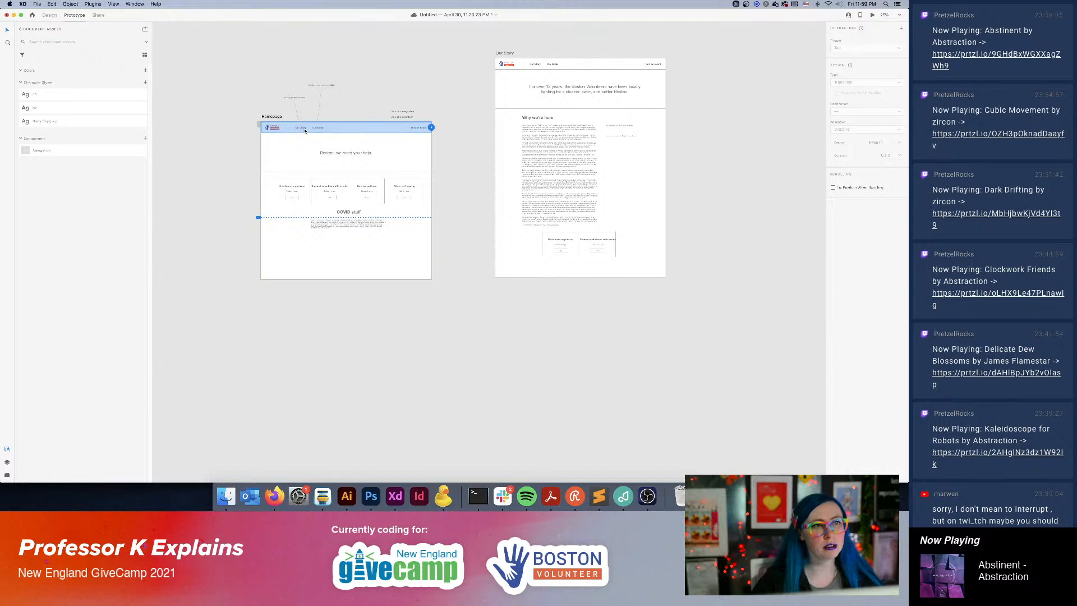
pyautogui.doubleClick(302, 127)
pyautogui.moveTo(308, 129); pyautogui.dragTo(507, 124)
pyautogui.click(578, 357)
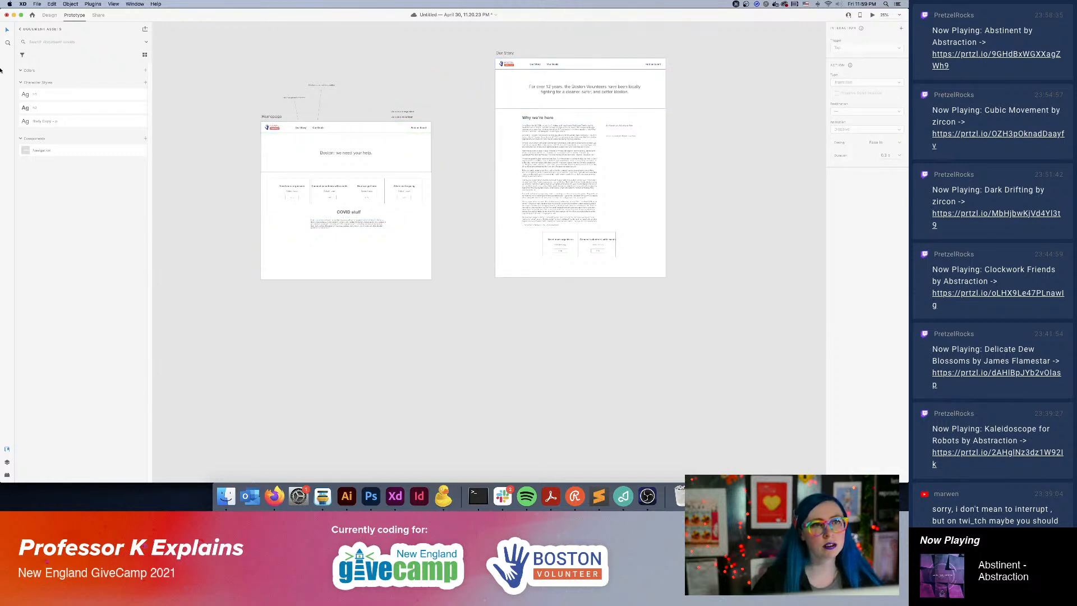
pyautogui.click(44, 15)
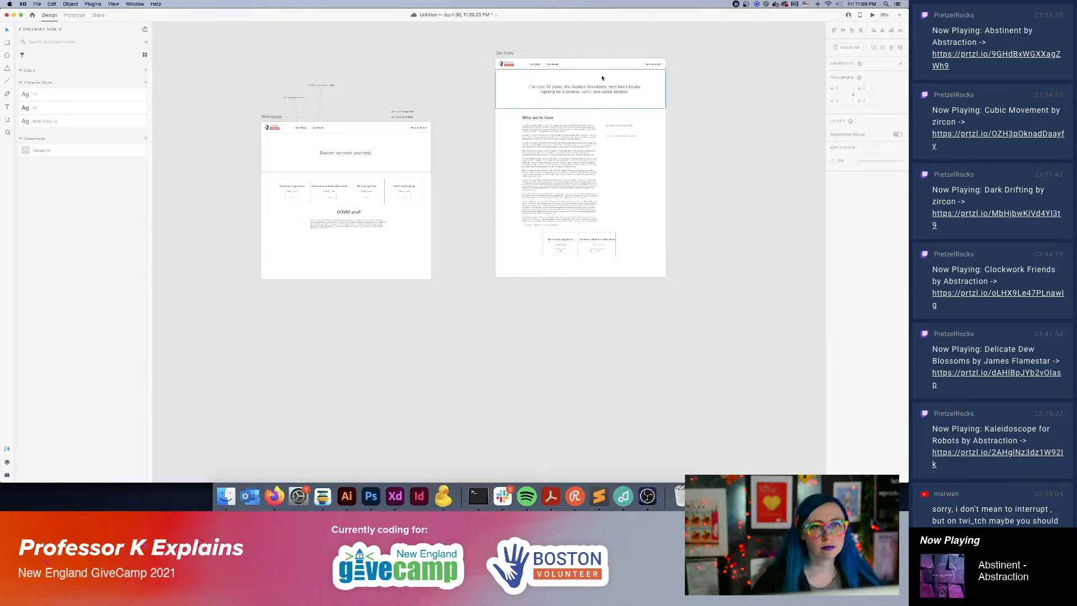
# Duplicate the Our Story artboard directly beneath the original.
pyautogui.click(522, 58)
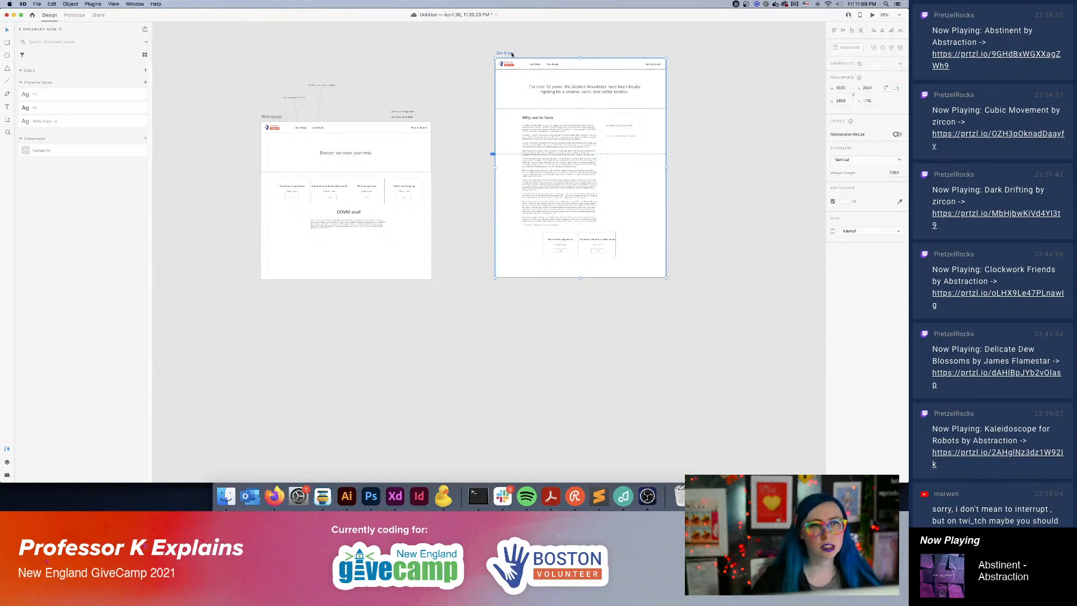
pyautogui.moveTo(506, 54); pyautogui.dragTo(504, 295)
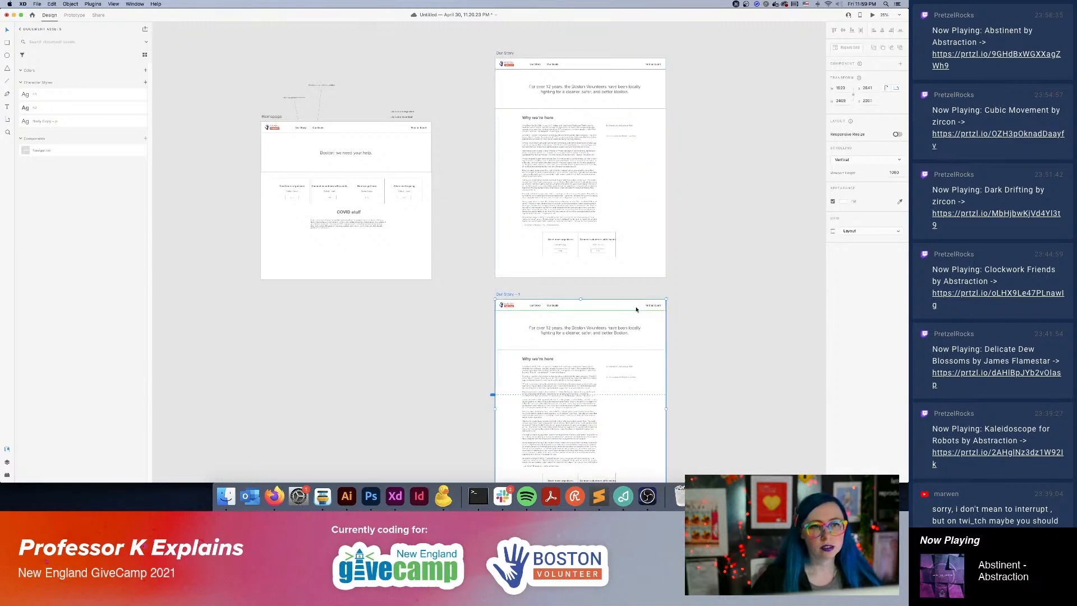
pyautogui.click(700, 392)
# Replace the tagline on the duplicated artboard with "Something goal oriented".
pyautogui.scroll(-5, 646, 303)
pyautogui.press('super+equal')
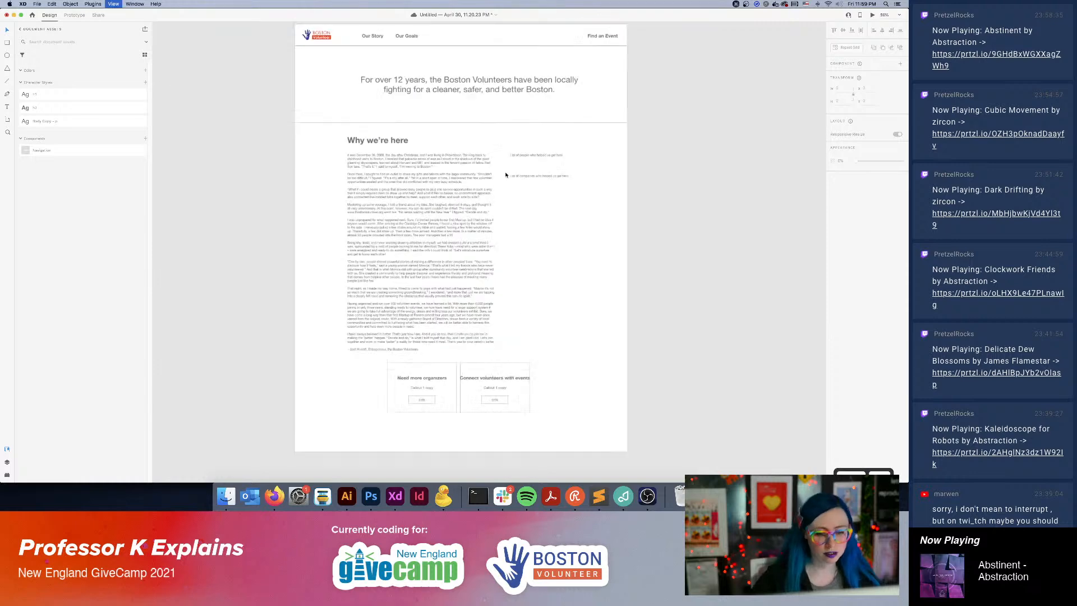
pyautogui.doubleClick(463, 76)
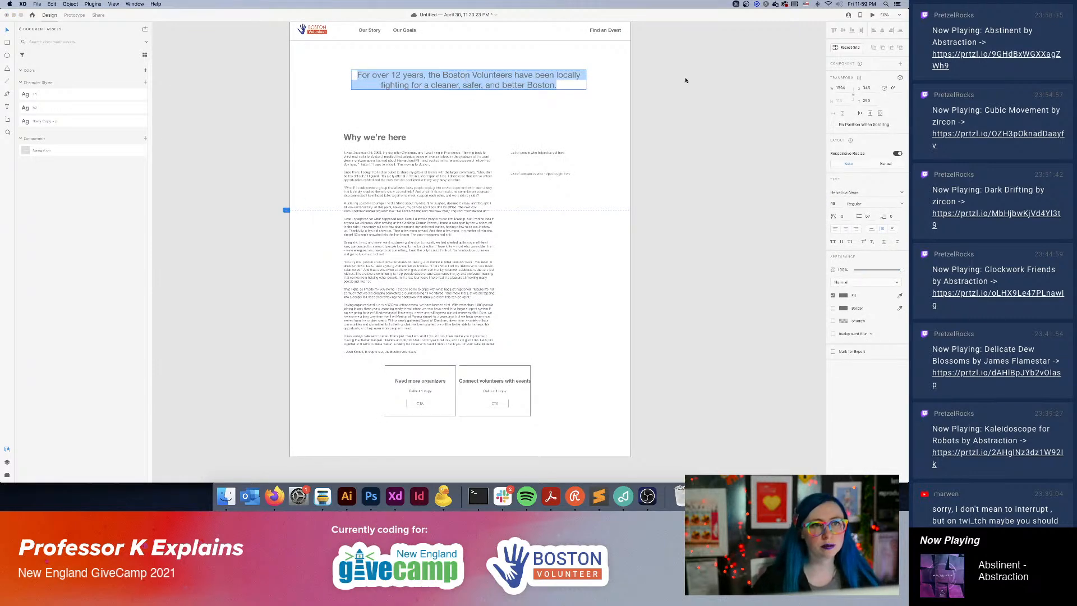
pyautogui.write('Something goal')
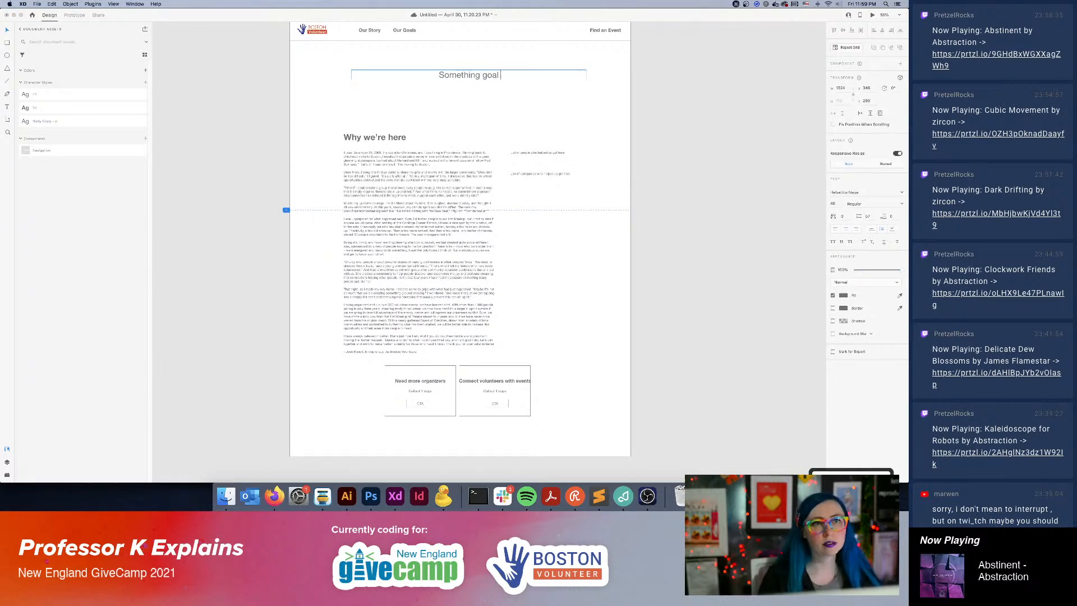
pyautogui.write(' oriented')
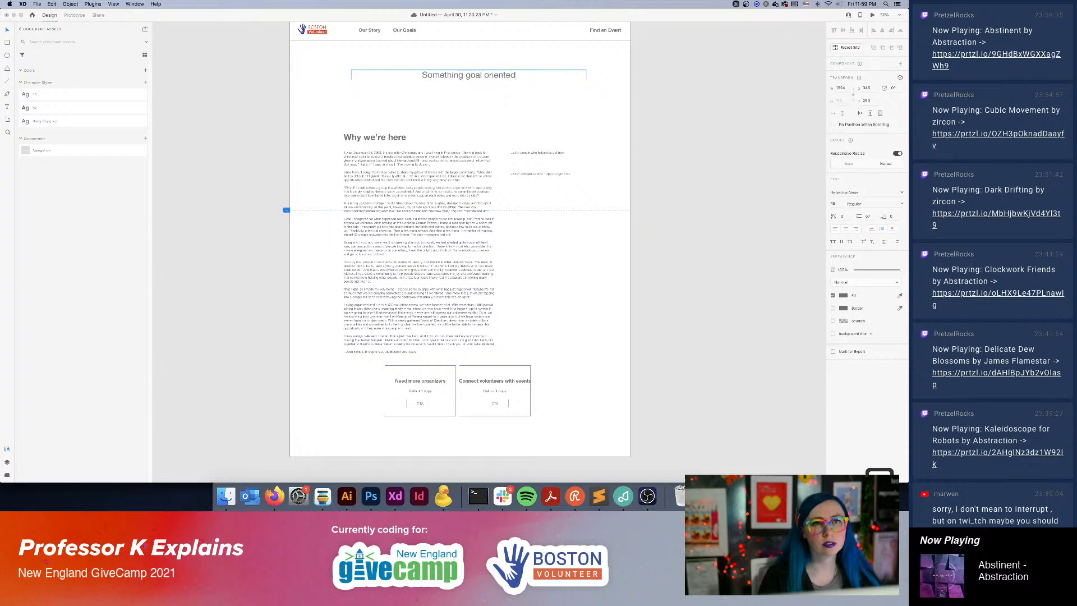
# Rename the duplicated Our Story artboard as "Our Goals".
pyautogui.scroll(3, 546, 222)
pyautogui.click(333, 160)
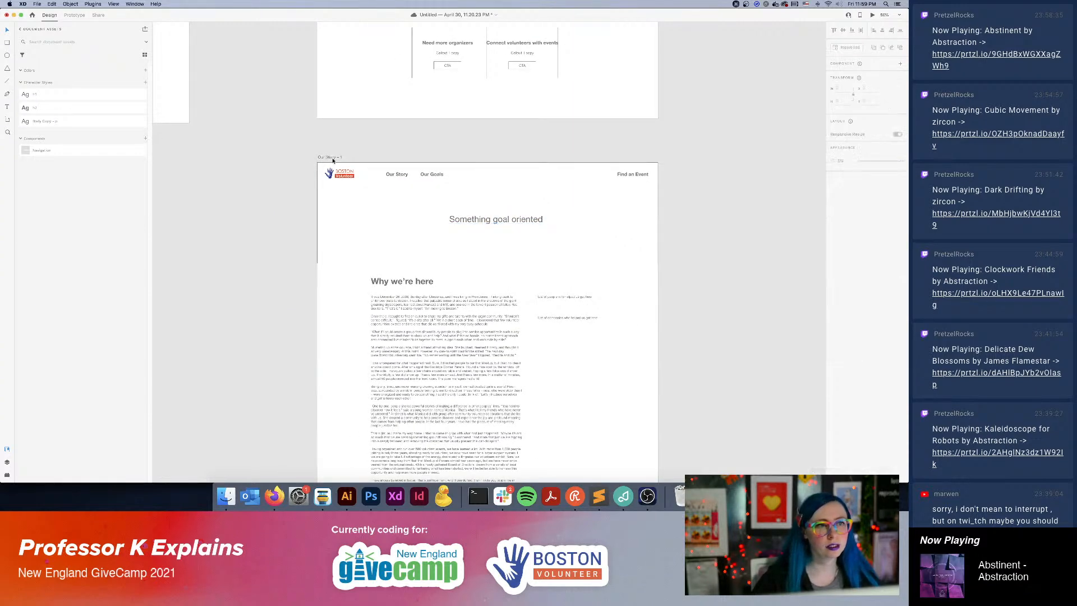
pyautogui.click(331, 157)
pyautogui.write('Our')
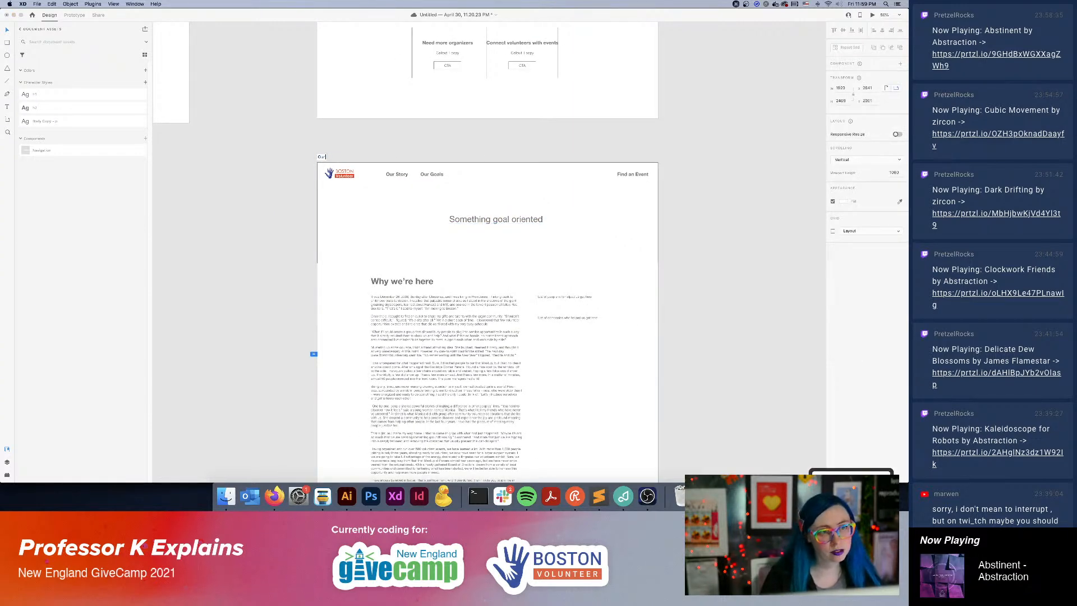
pyautogui.write(' Goals')
pyautogui.press('Return')
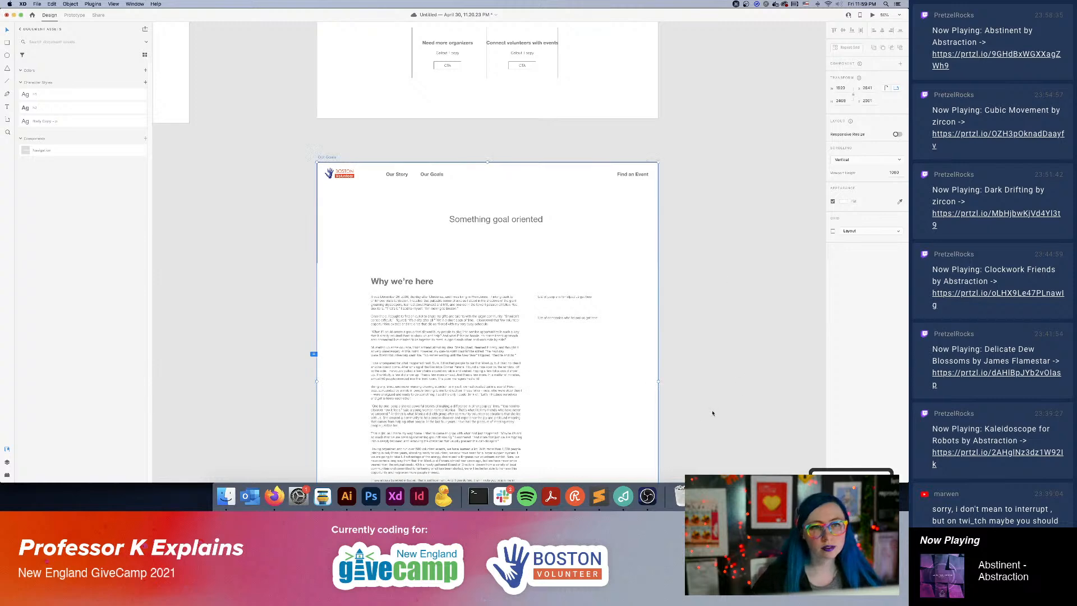
# Replace the story text under "Why we're here" with the three "We believe" statements copied from the Boston Volunteer website in Firefox.
pyautogui.scroll(-3, 707, 269)
pyautogui.click(415, 224)
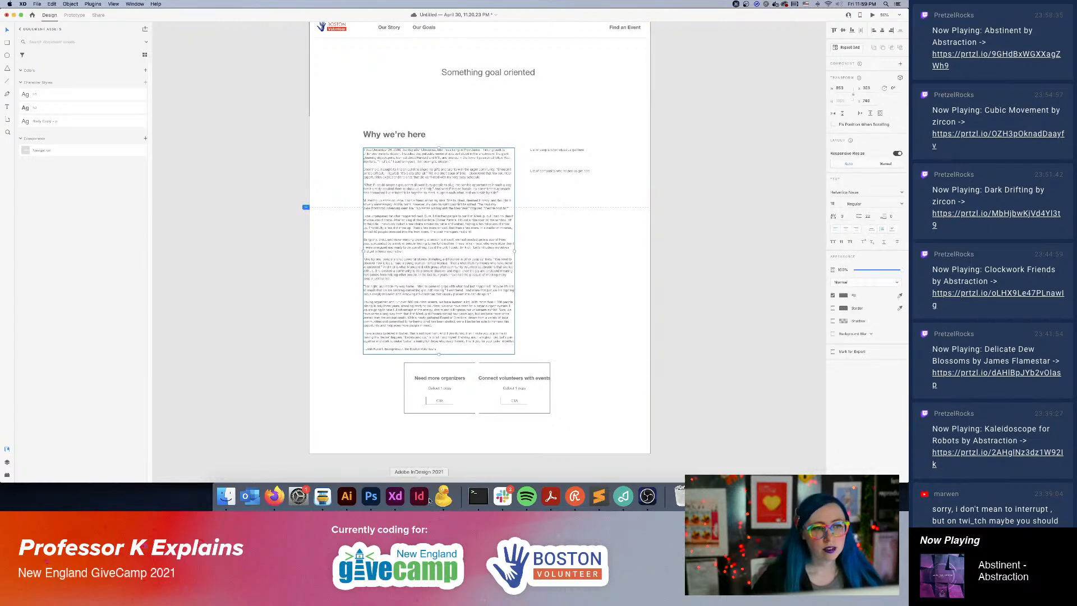
pyautogui.click(274, 496)
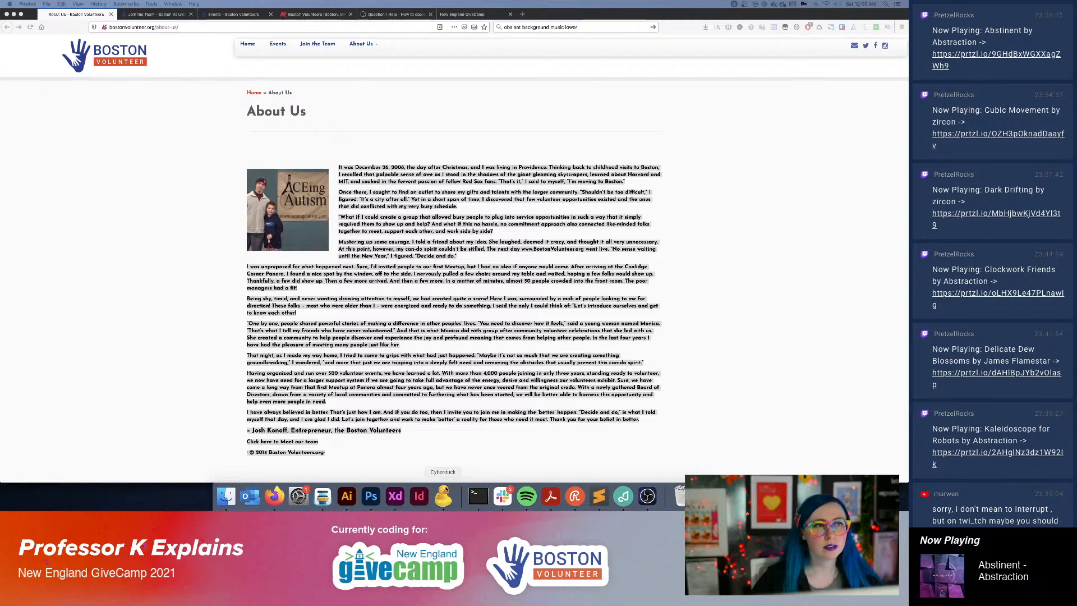
pyautogui.click(395, 496)
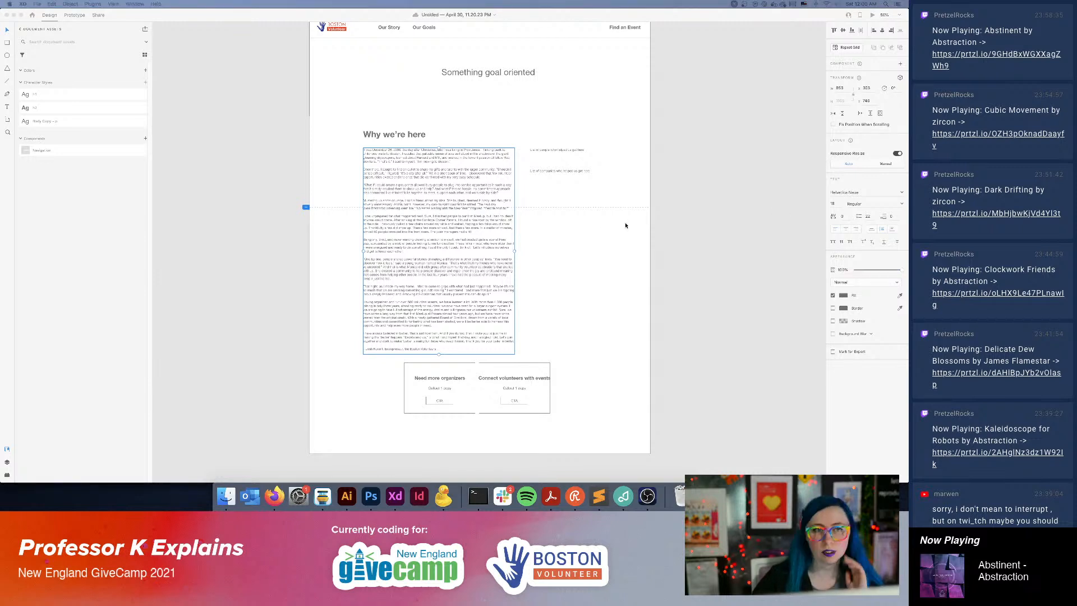
pyautogui.press('super+c')
pyautogui.click(703, 217)
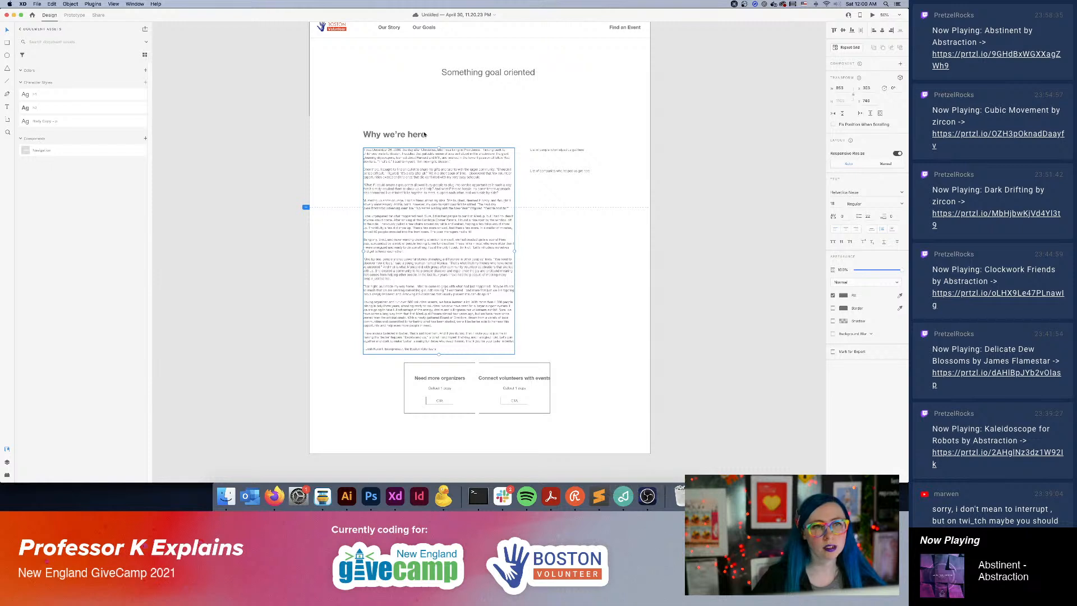
pyautogui.doubleClick(406, 134)
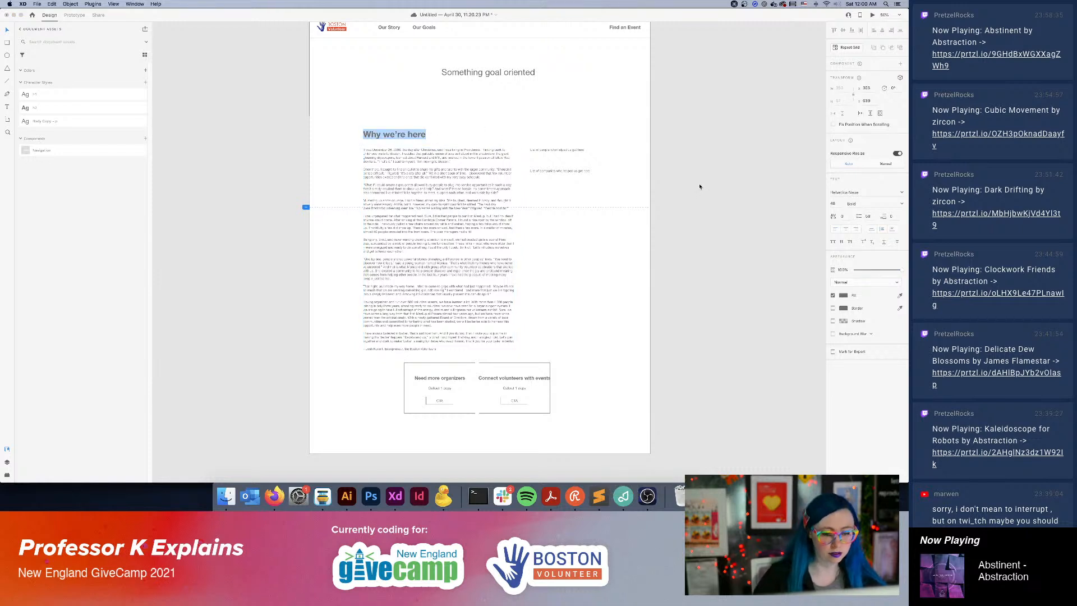
pyautogui.press('Escape')
pyautogui.click(447, 240)
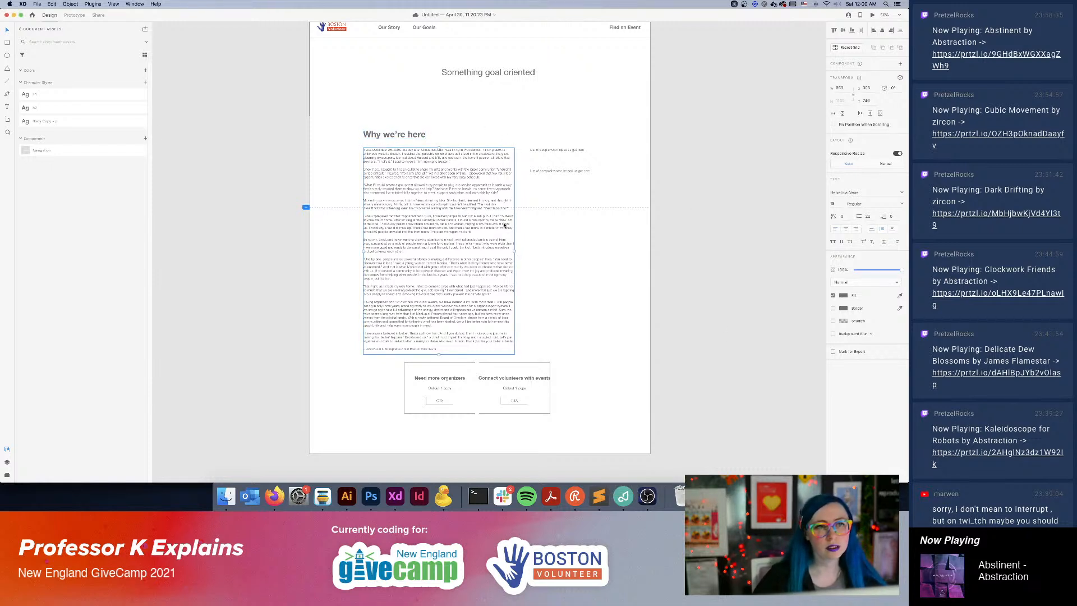
pyautogui.doubleClick(430, 246)
pyautogui.press('super+v')
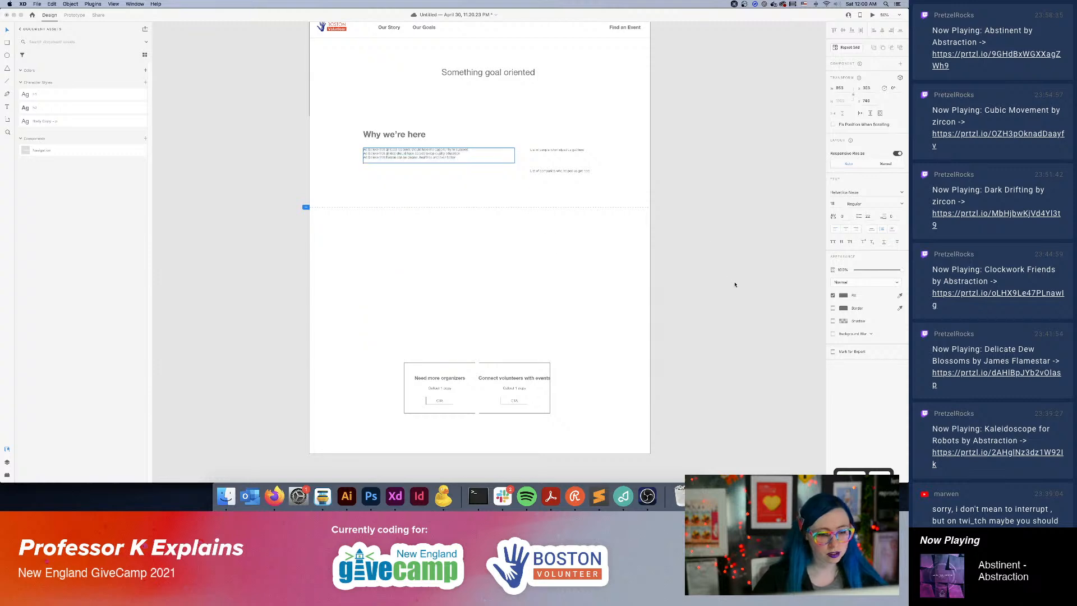
# Delete the two placeholder list texts beside the belief statements on the Our Goals artboard.
pyautogui.press('super+equal')
pyautogui.press('super+equal')
pyautogui.moveTo(529, 151); pyautogui.dragTo(549, 252)
pyautogui.click(657, 153)
pyautogui.press('Delete')
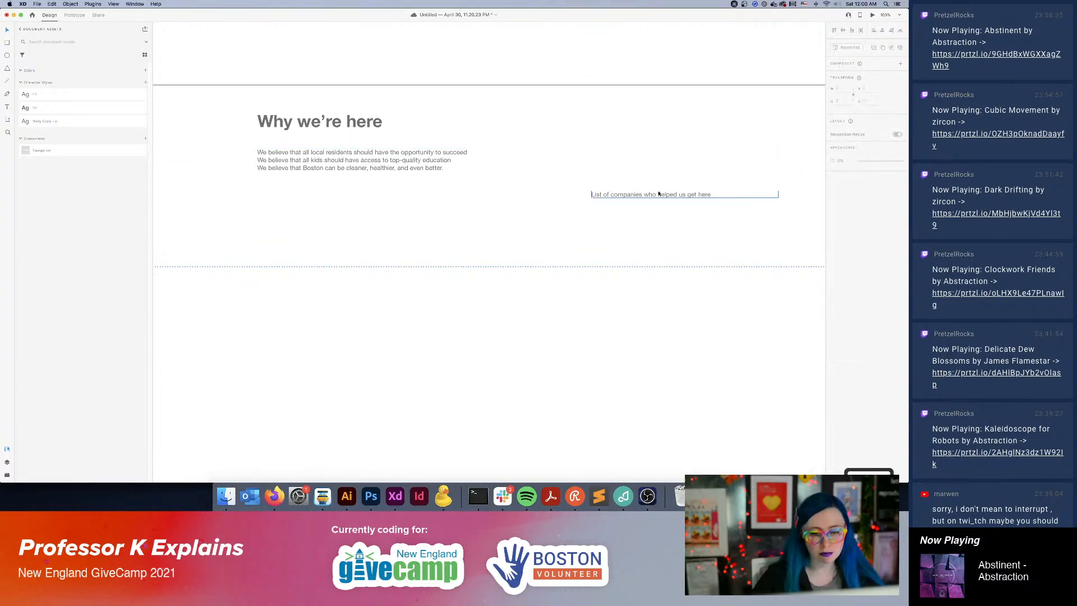
pyautogui.click(661, 194)
pyautogui.press('Delete')
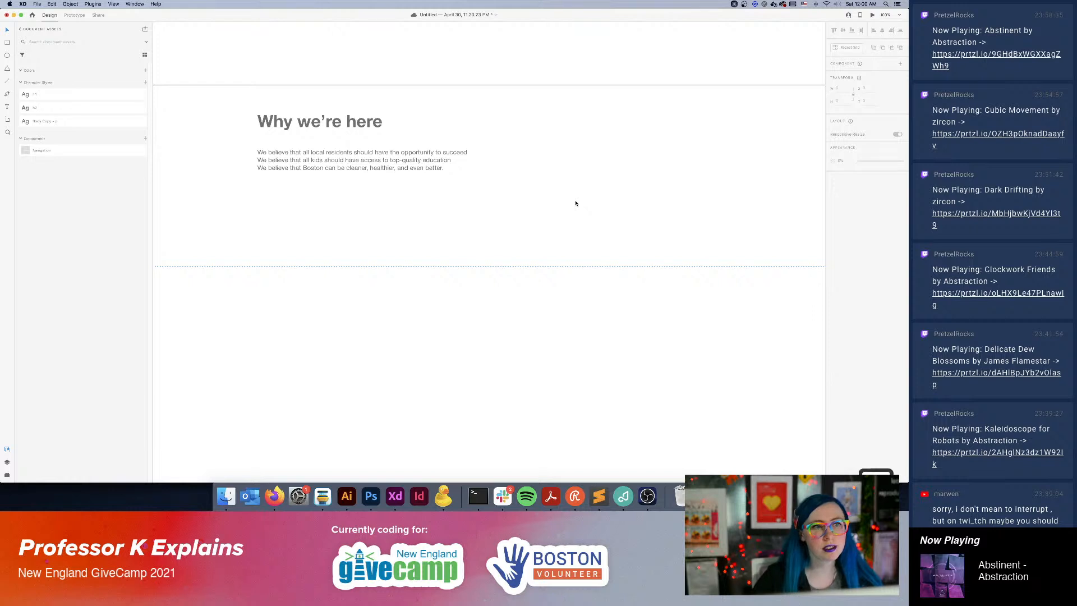
pyautogui.press('super+minus')
pyautogui.press('super+minus')
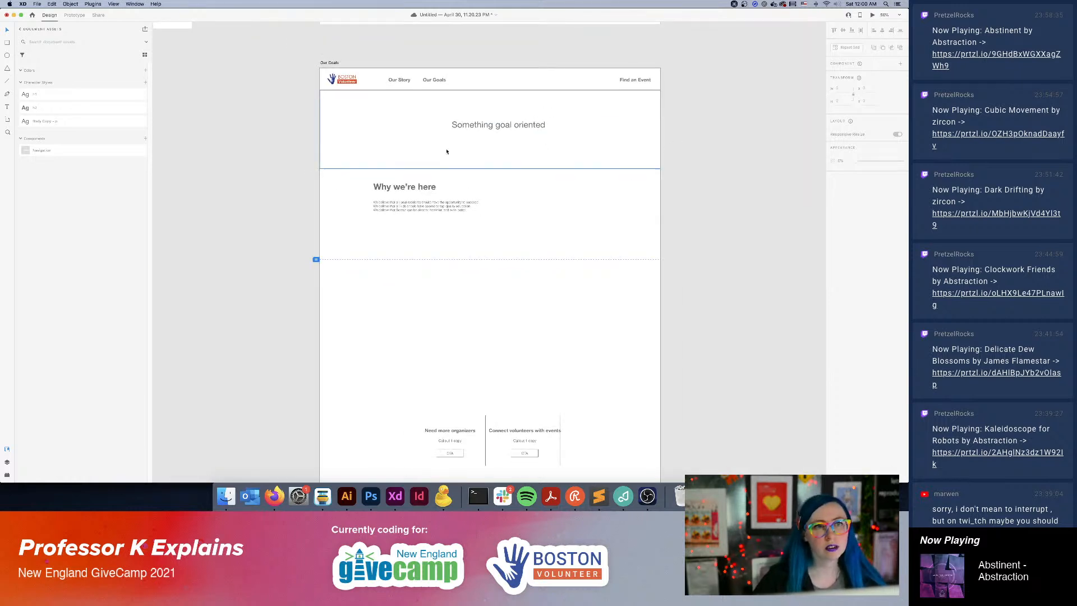
pyautogui.doubleClick(436, 81)
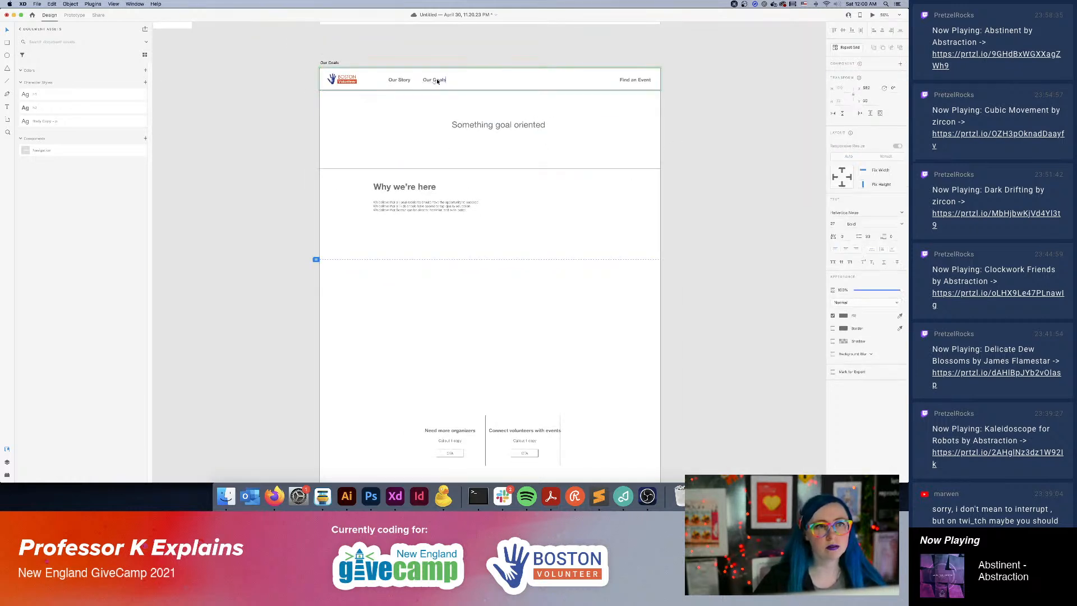
pyautogui.press('super+a')
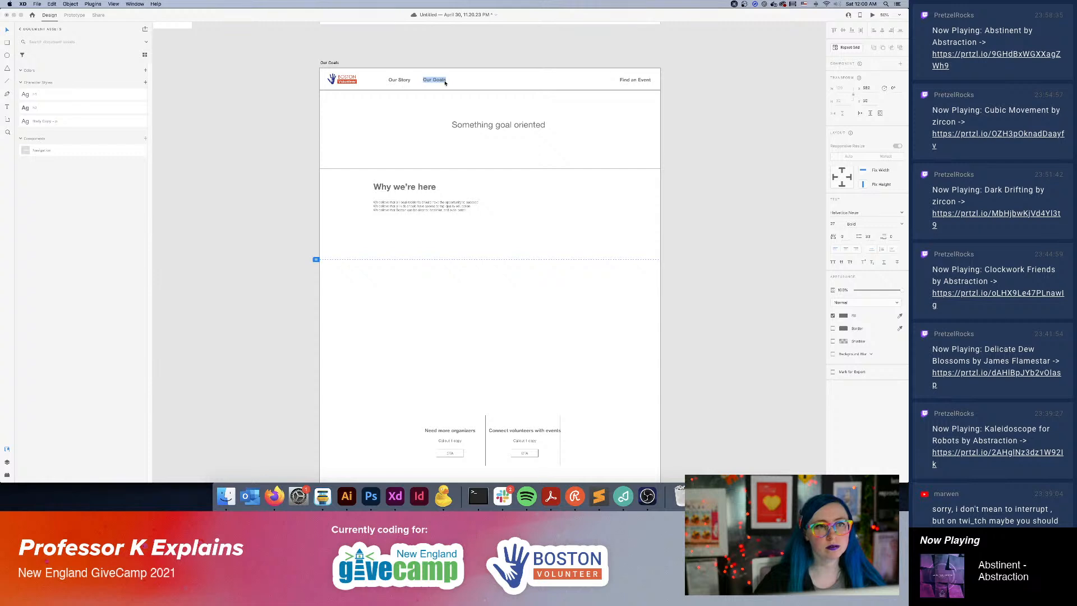
pyautogui.click(707, 299)
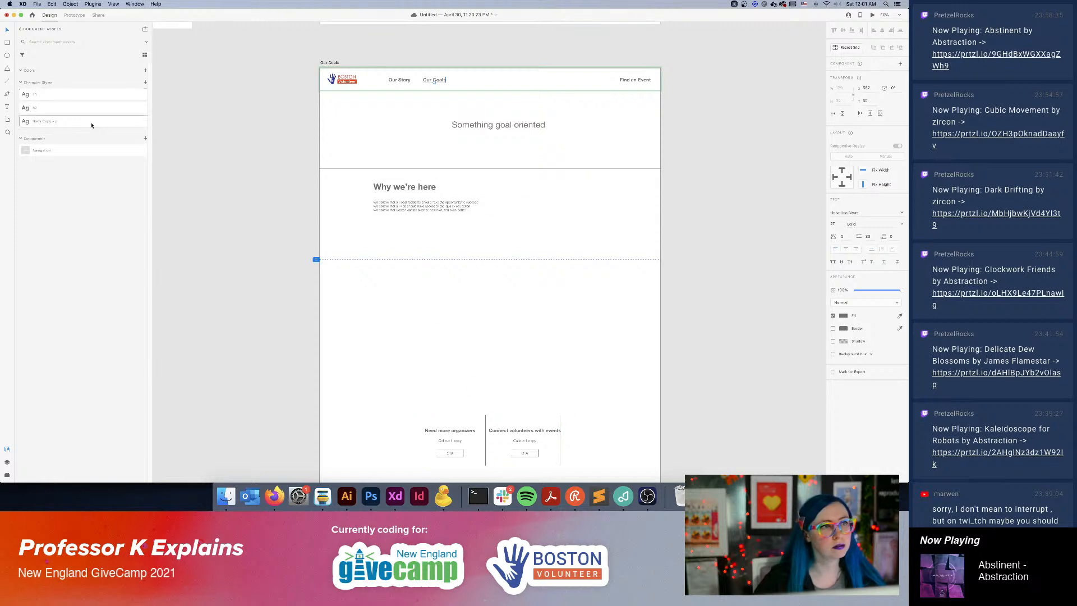
# Try a duplicate of the belief statements beneath the original text, and remove the copy.
pyautogui.click(425, 213)
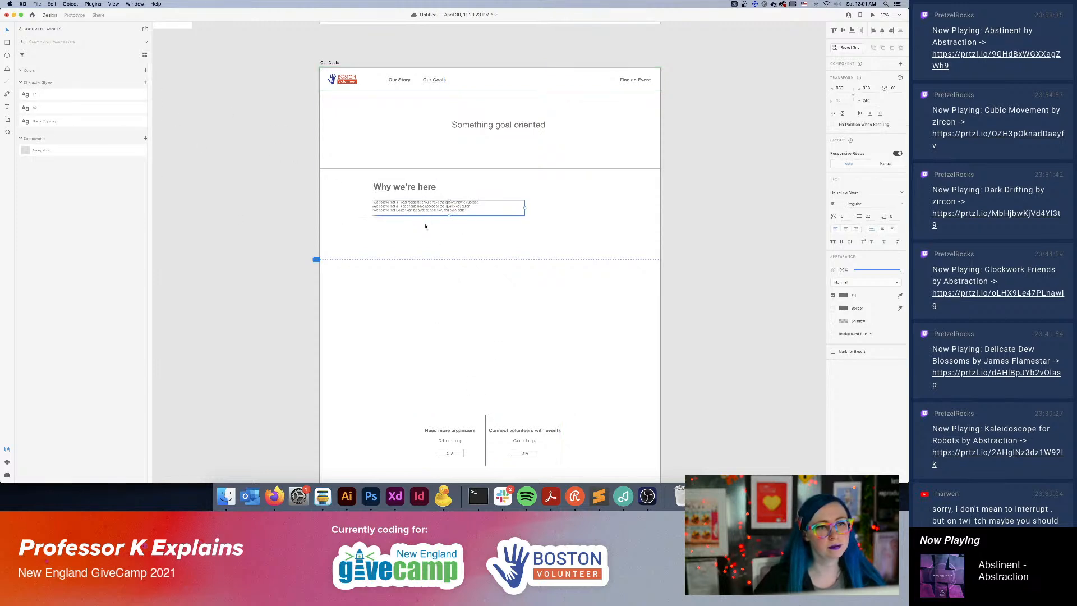
pyautogui.moveTo(414, 214); pyautogui.dragTo(416, 246)
pyautogui.doubleClick(418, 240)
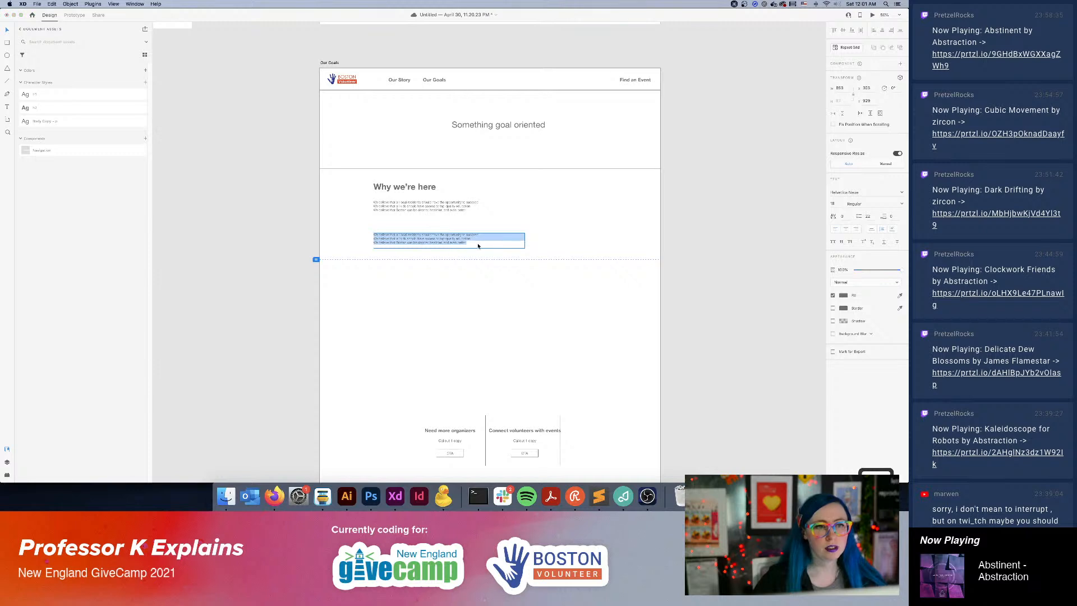
pyautogui.click(478, 245)
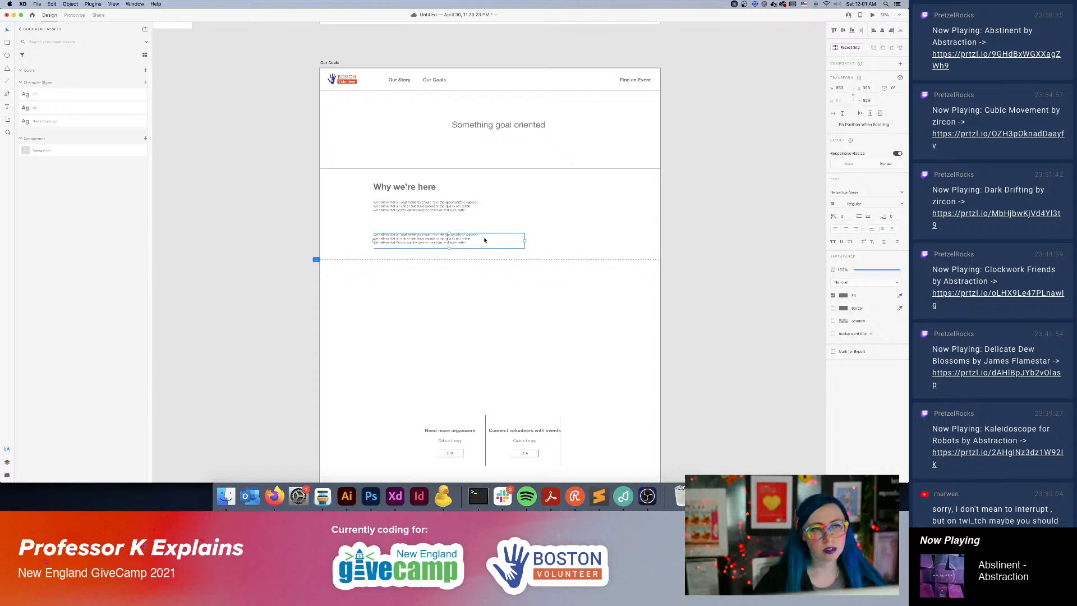
pyautogui.press('super+equal')
pyautogui.scroll(5, 489, 261)
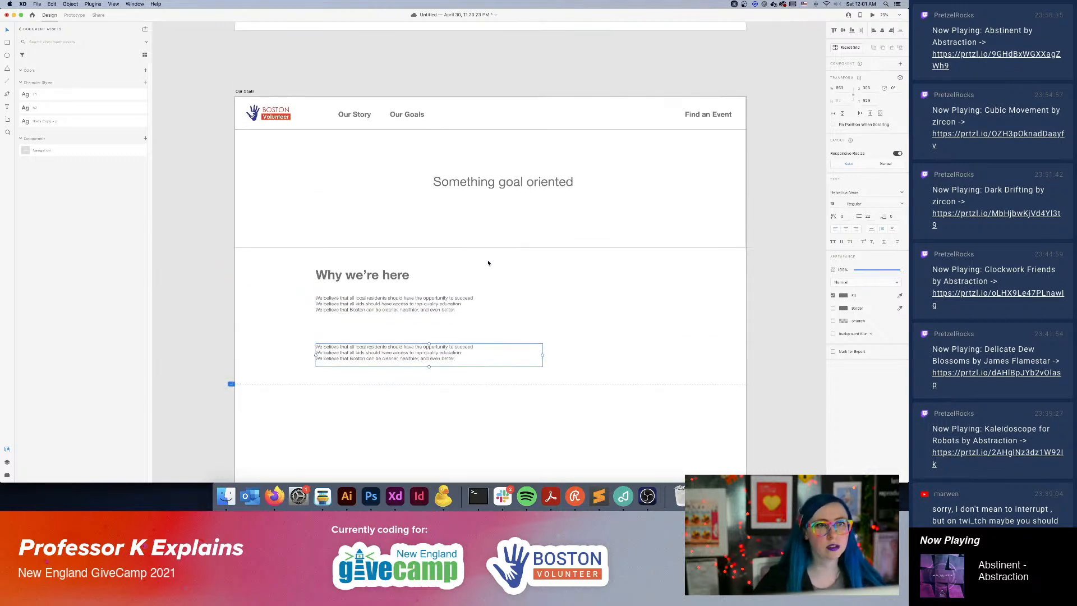
pyautogui.scroll(-6, 488, 263)
pyautogui.scroll(-4, 425, 262)
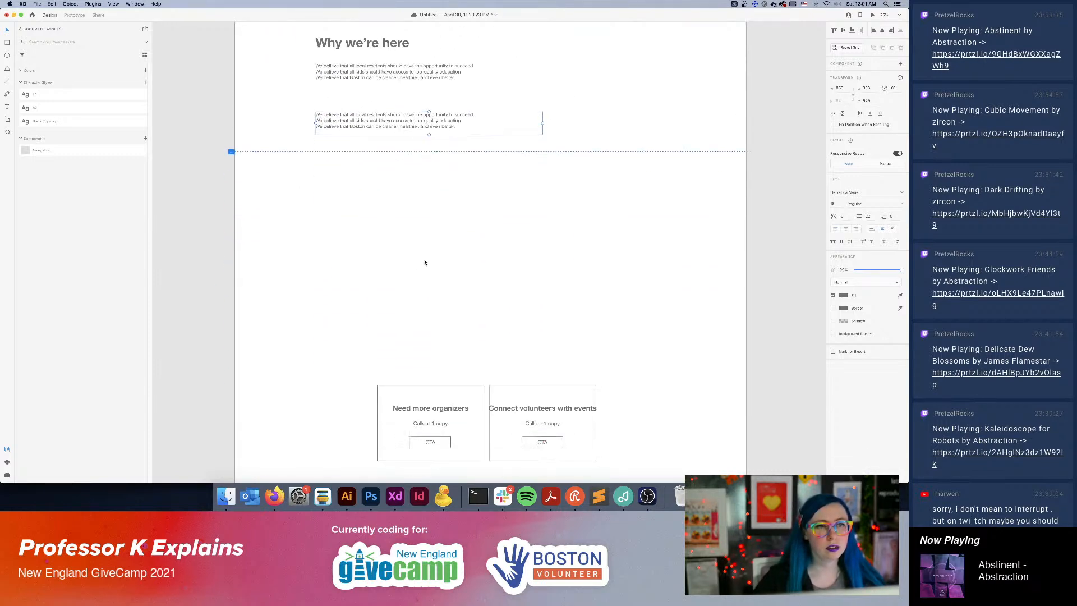
pyautogui.press('Delete')
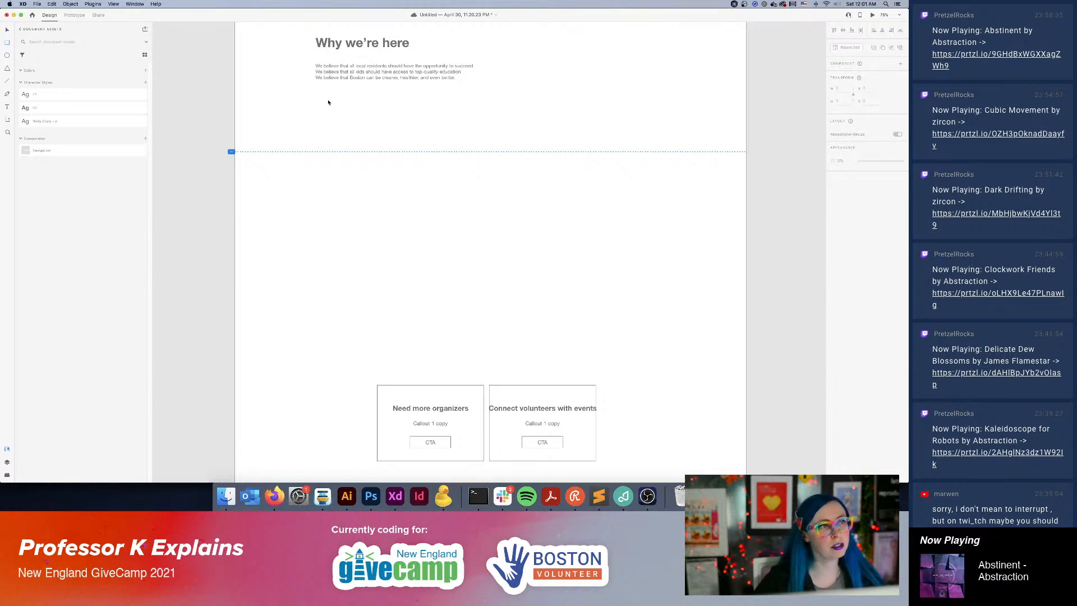
# Draw a rectangle about 1350 by 360 px below the belief statements and duplicate it twice downward, staggering the copies horizontally.
pyautogui.moveTo(317, 101)
pyautogui.mouseDown()
pyautogui.moveTo(606, 187)
pyautogui.moveTo(707, 183)
pyautogui.moveTo(645, 202)
pyautogui.moveTo(692, 187)
pyautogui.moveTo(674, 195)
pyautogui.mouseUp()
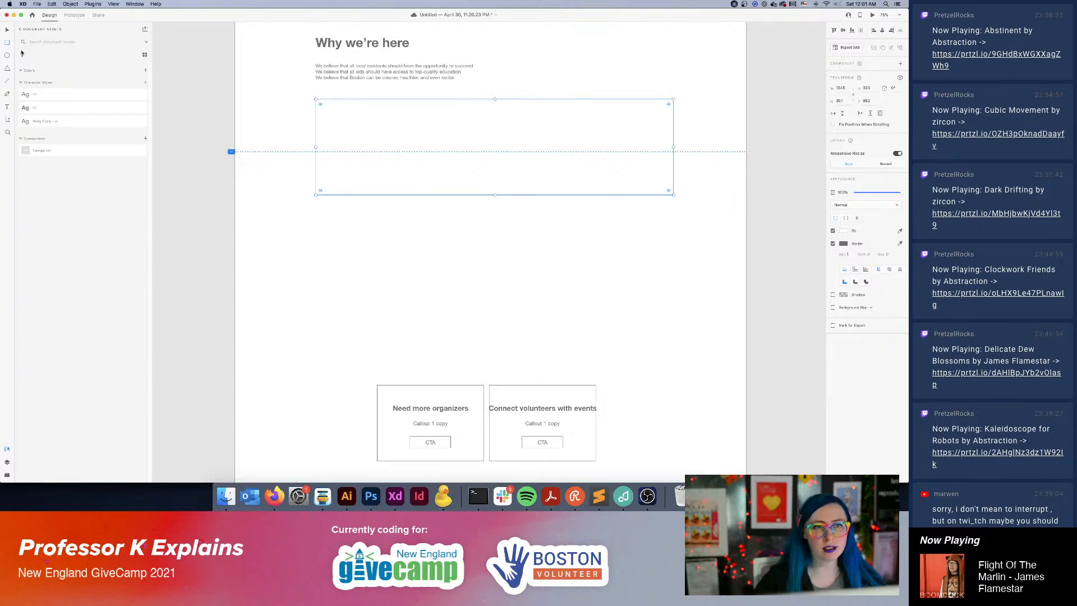
pyautogui.moveTo(377, 133); pyautogui.dragTo(456, 250)
pyautogui.moveTo(487, 264); pyautogui.dragTo(425, 372)
pyautogui.scroll(-5, 568, 190)
pyautogui.hscroll(2, 568, 190)
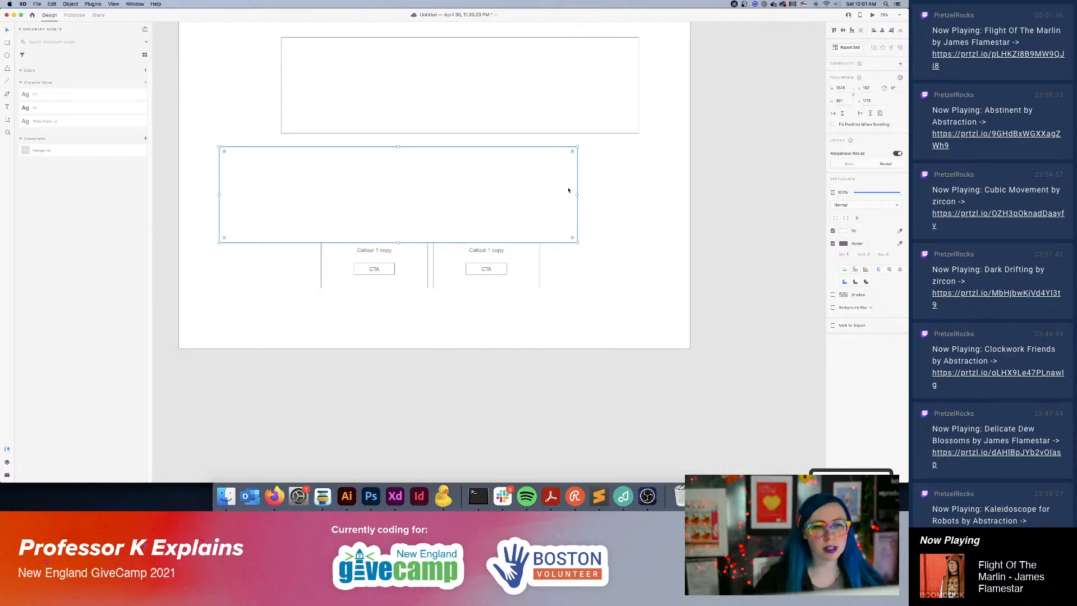
# Delete the two callouts at the artboard's bottom and shift the first rectangle left, roughly in line with the third.
pyautogui.click(491, 268)
pyautogui.press('Delete')
pyautogui.moveTo(553, 73); pyautogui.dragTo(582, 207)
pyautogui.moveTo(554, 142); pyautogui.dragTo(581, 222)
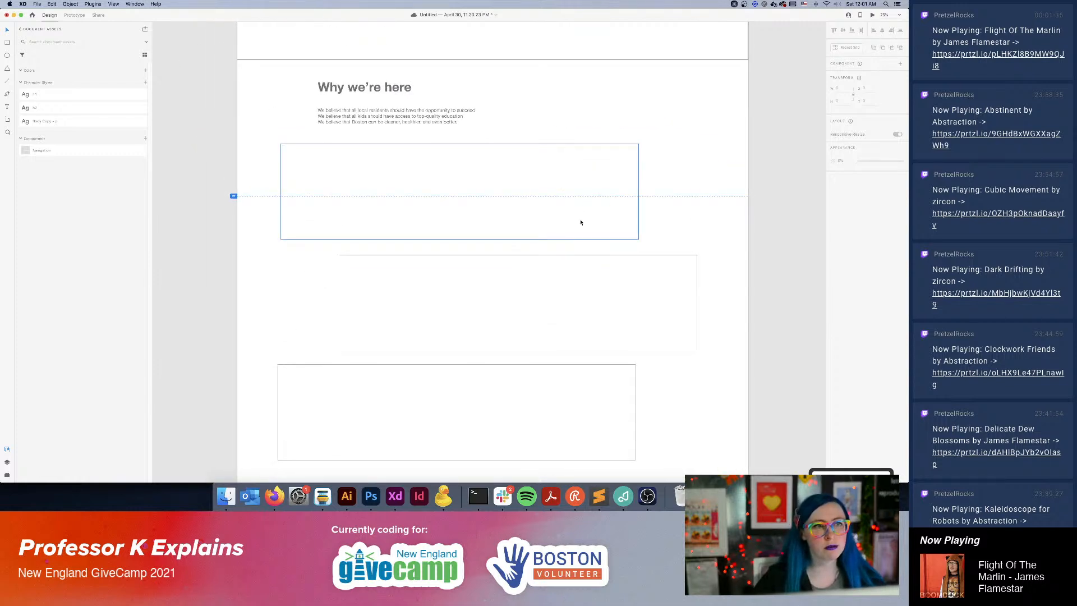
# Place a copy of the belief text in the first rectangle, trimmed to its first statement and set in the bold heading character style.
pyautogui.click(390, 122)
pyautogui.moveTo(426, 121); pyautogui.dragTo(408, 174)
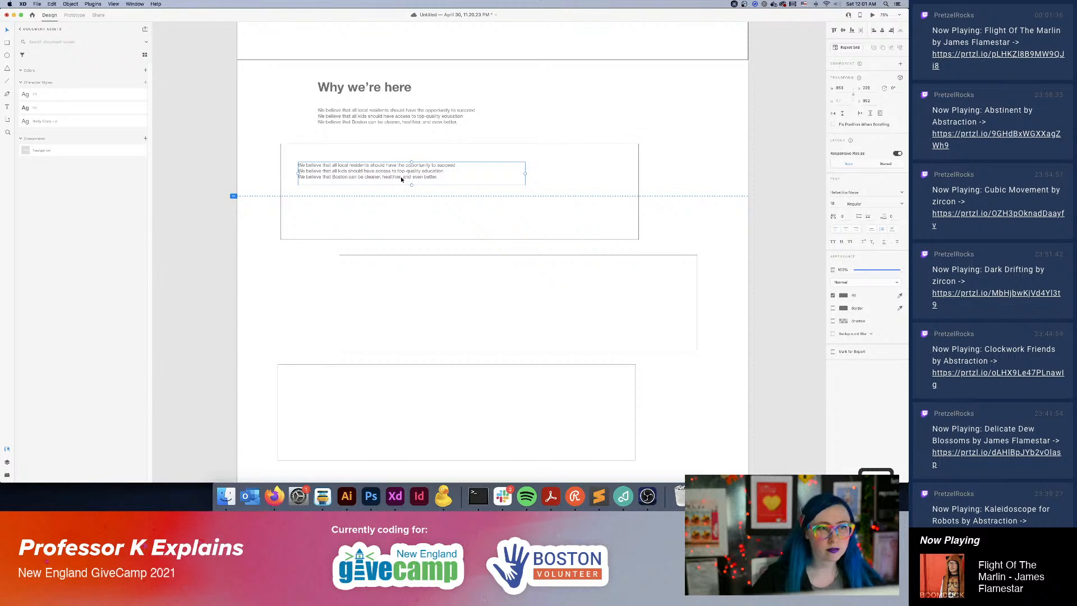
pyautogui.doubleClick(452, 172)
pyautogui.click(460, 166)
pyautogui.hotkey('shift', 'Down')
pyautogui.hotkey('shift', 'Down')
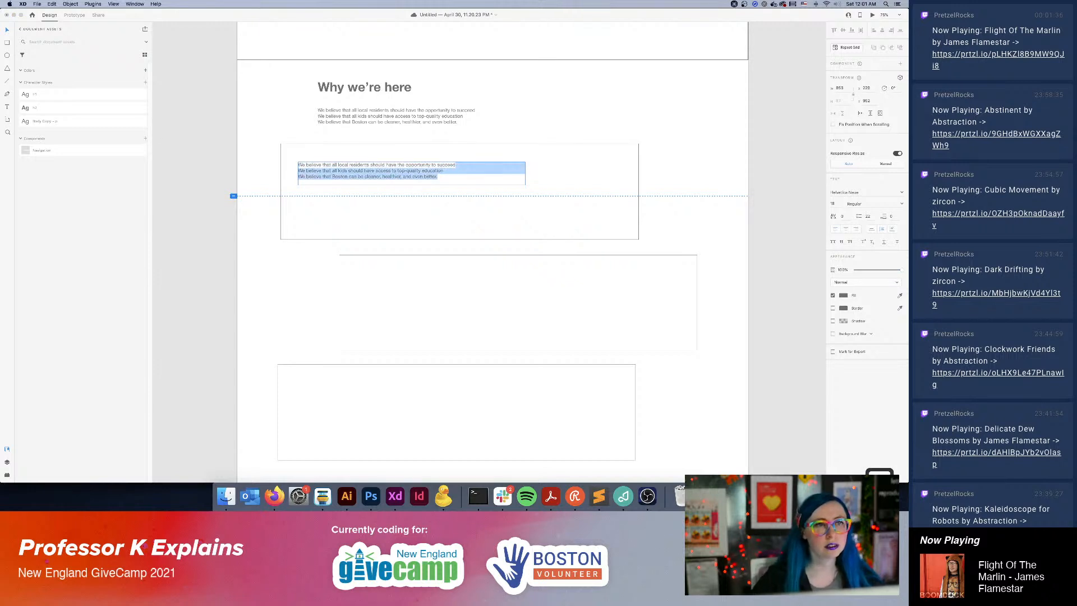
pyautogui.press('BackSpace')
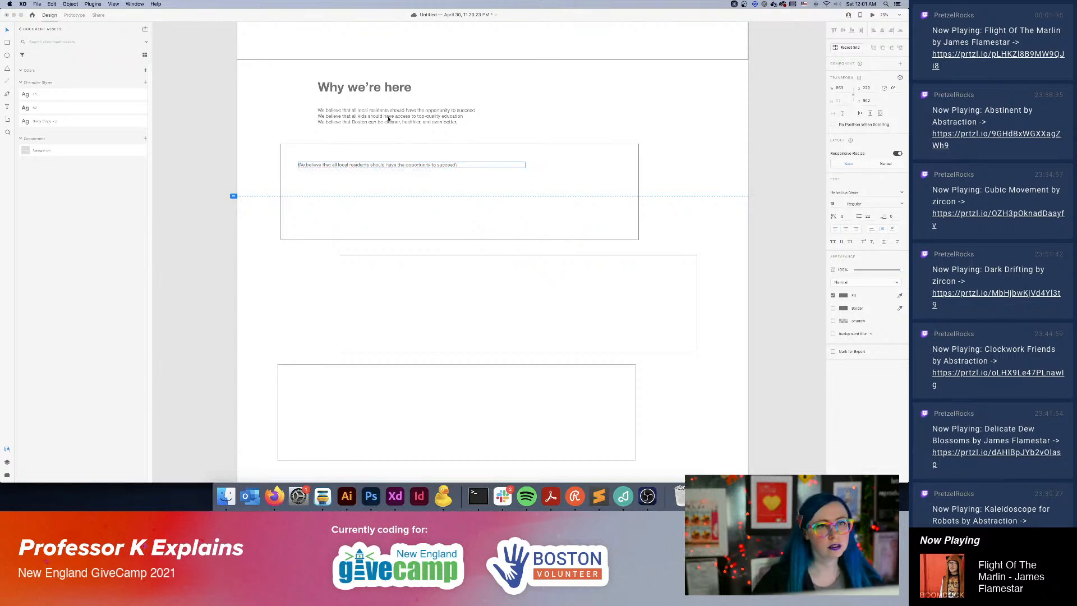
pyautogui.click(80, 107)
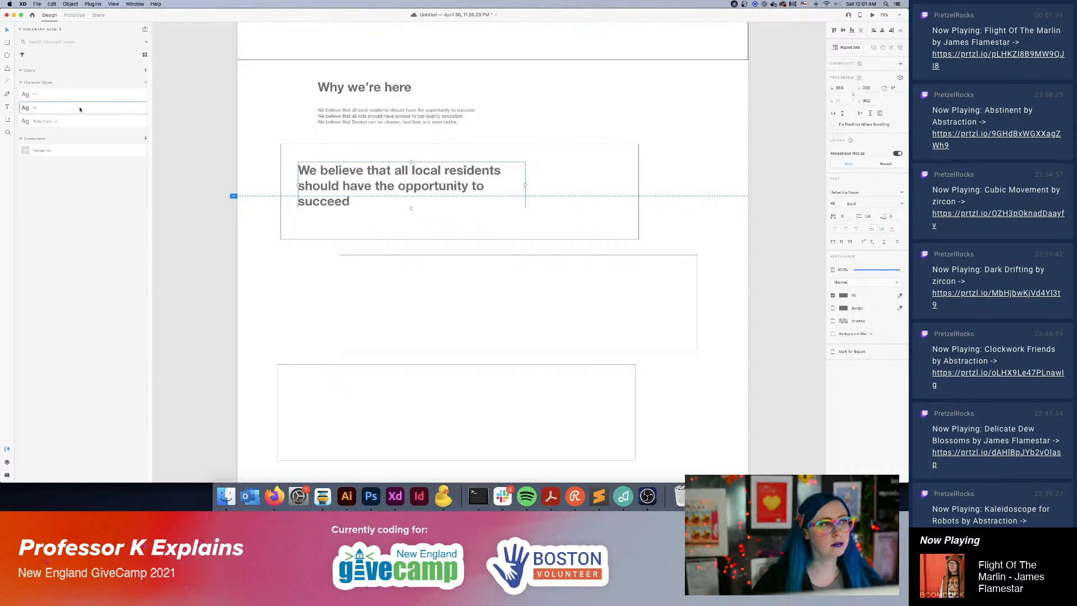
pyautogui.moveTo(446, 172); pyautogui.dragTo(446, 180)
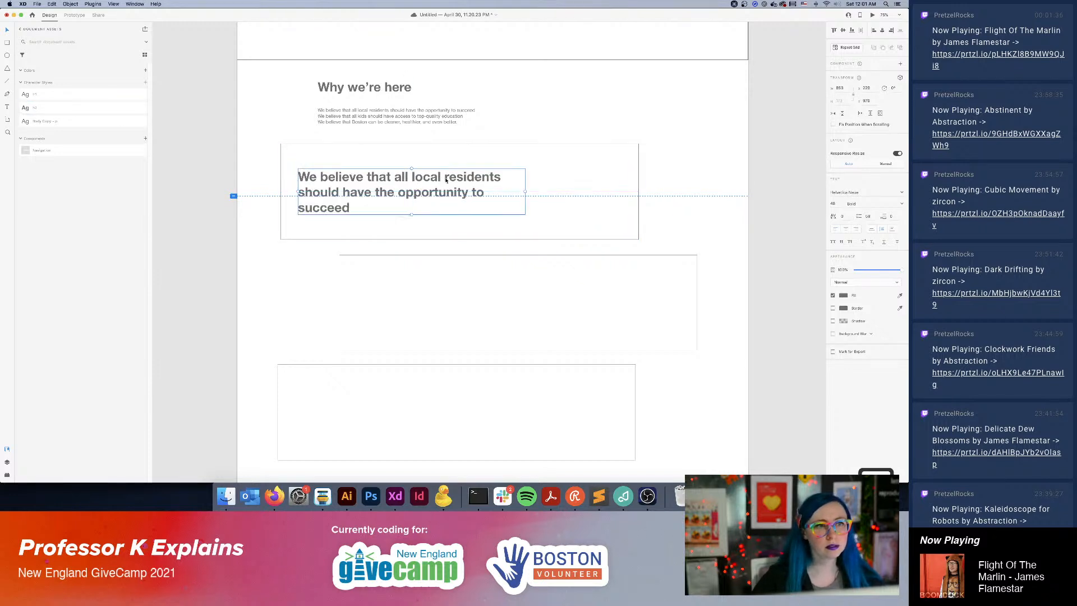
# Duplicate the heading into the second rectangle's right half and replace its text with "We believe that all kids should have access to top-quality education".
pyautogui.moveTo(338, 191); pyautogui.dragTo(517, 302)
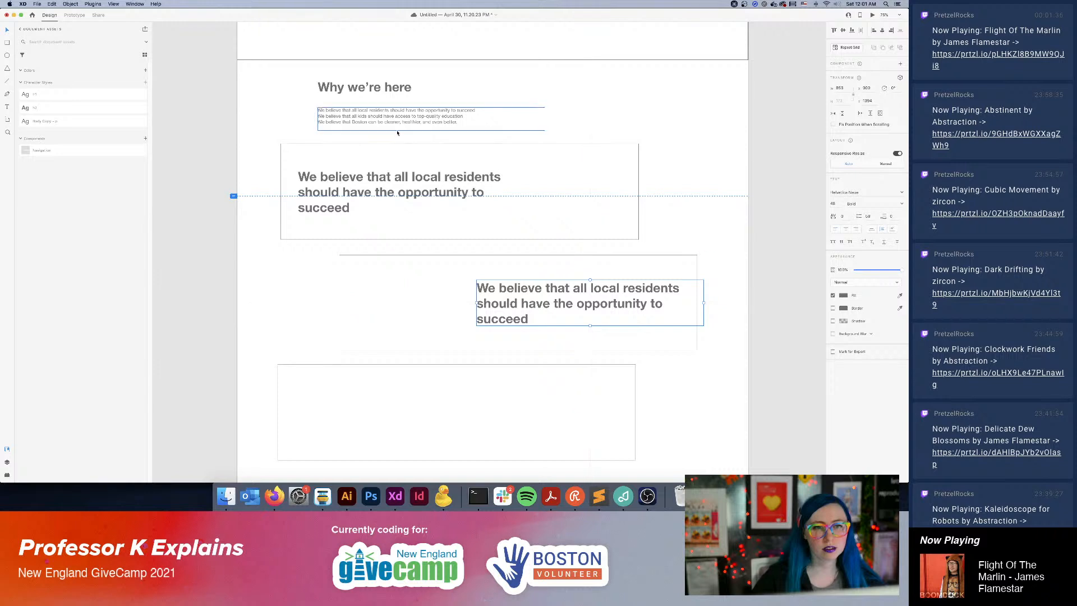
pyautogui.tripleClick(434, 116)
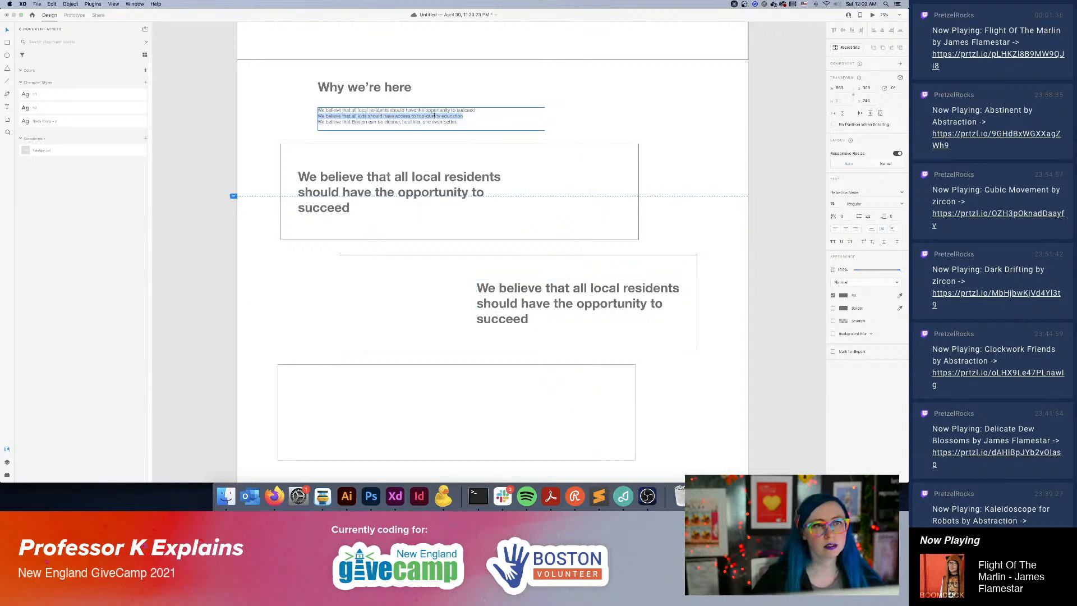
pyautogui.press('cmd+c')
pyautogui.click(557, 315)
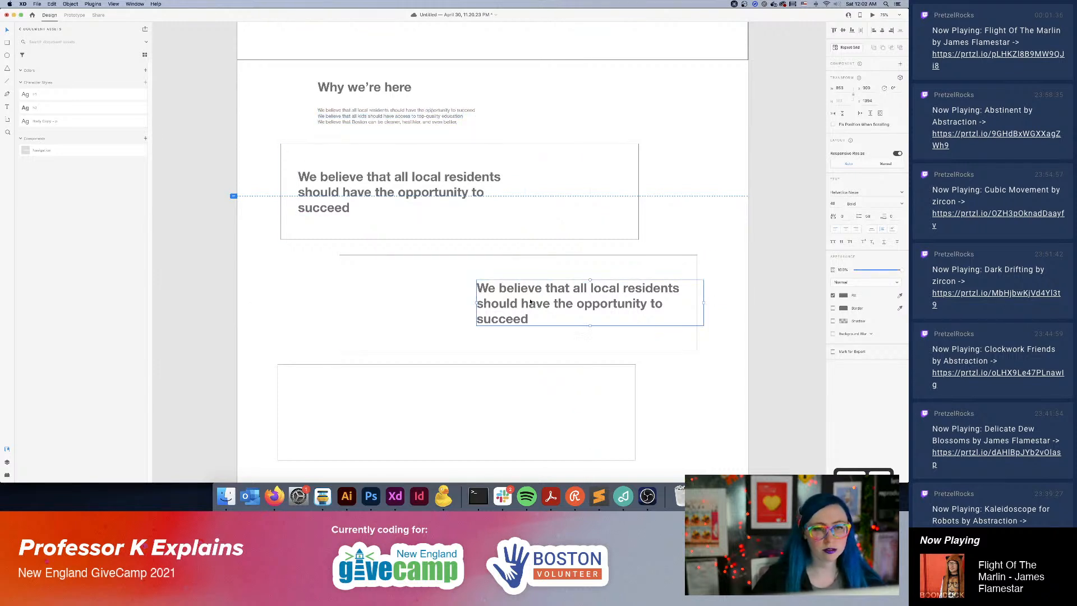
pyautogui.press('Return')
pyautogui.press('cmd+v')
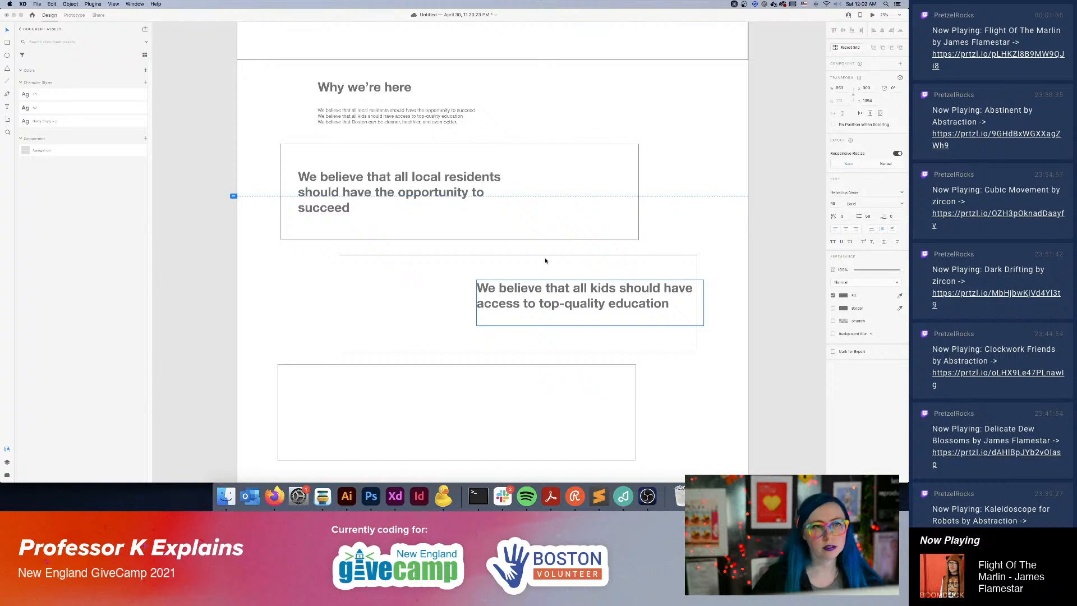
pyautogui.moveTo(477, 305); pyautogui.dragTo(552, 306)
pyautogui.press('Escape')
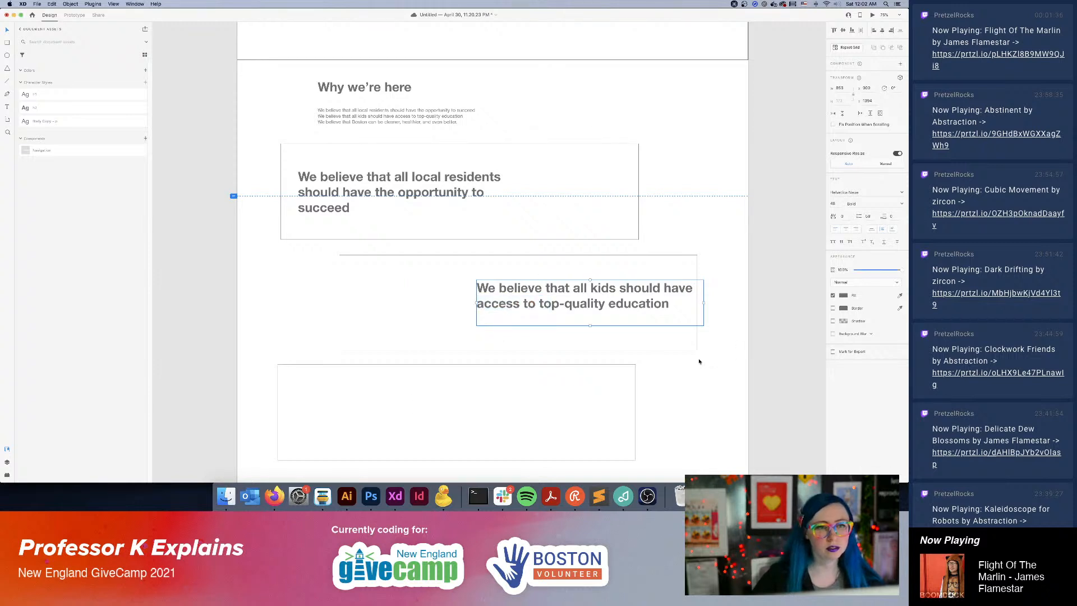
# Duplicate the heading into the third rectangle's left side and replace its text with "We believe that Boston can be cleaner, healthier, and even better.".
pyautogui.scroll(-5, 696, 359)
pyautogui.moveTo(506, 173); pyautogui.dragTo(333, 283)
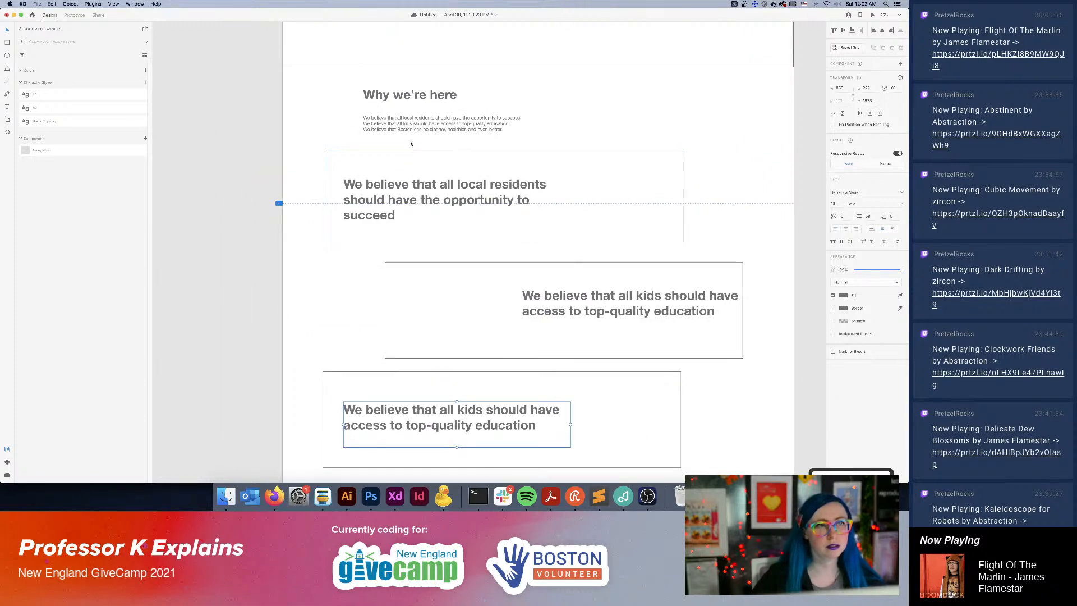
pyautogui.tripleClick(411, 128)
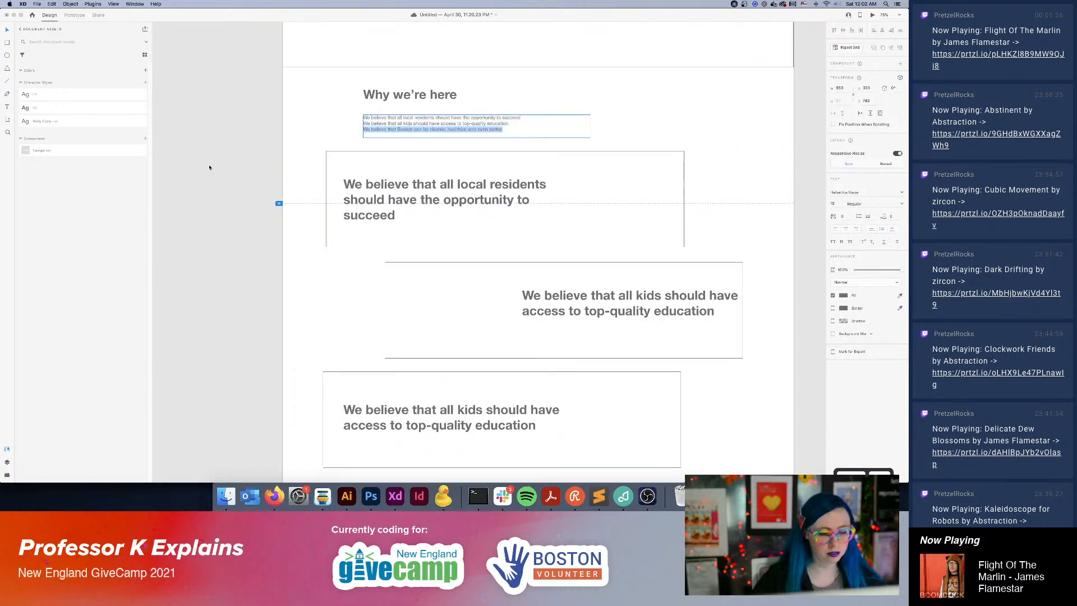
pyautogui.press('super+c')
pyautogui.scroll(-5, 209, 168)
pyautogui.doubleClick(359, 274)
pyautogui.press('super+a')
pyautogui.press('super+v')
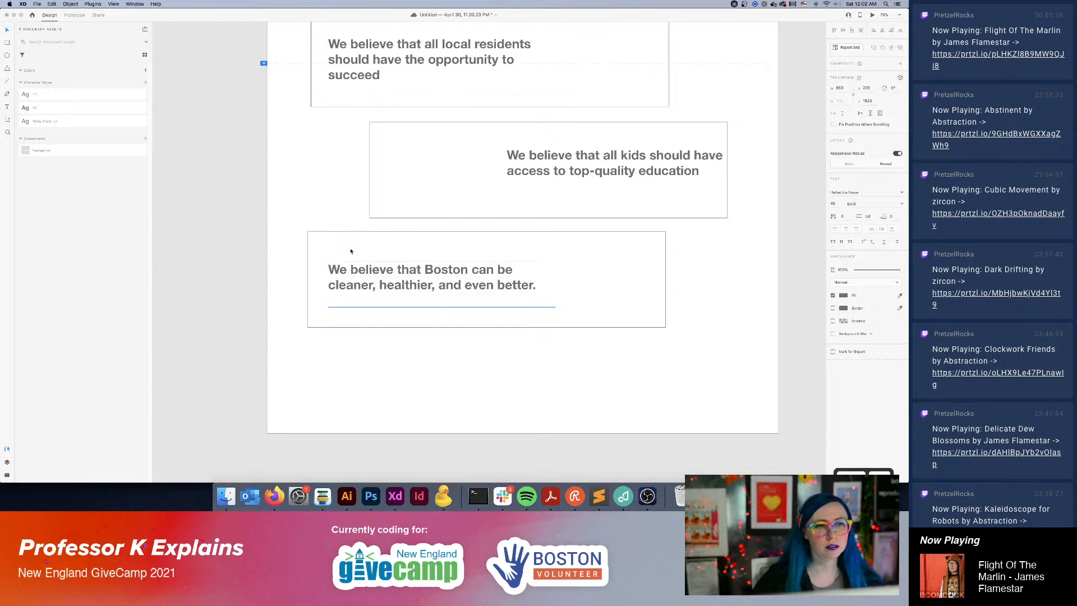
pyautogui.scroll(5, 495, 245)
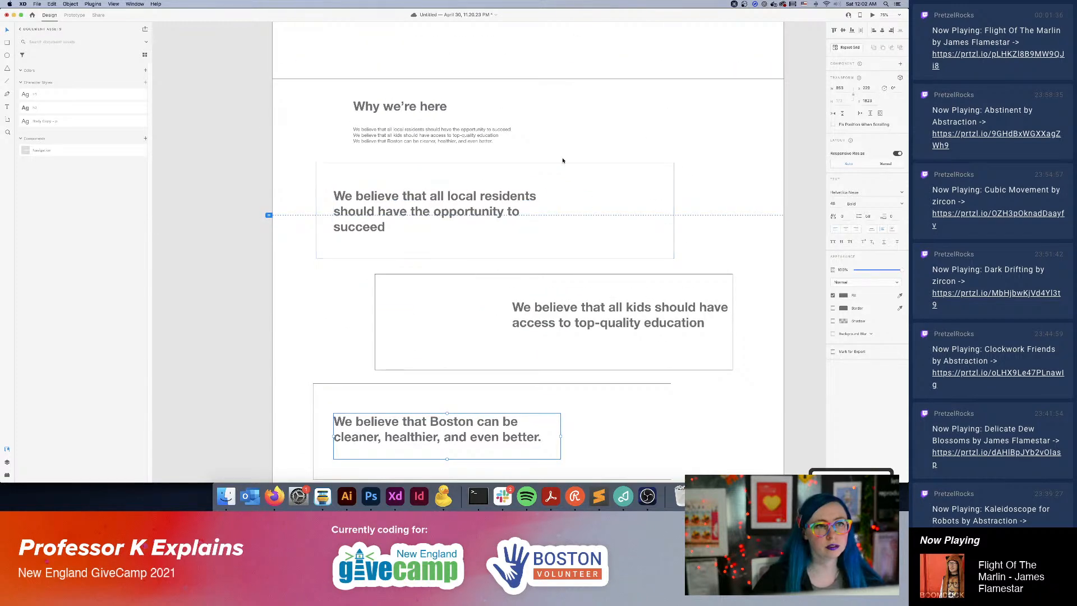
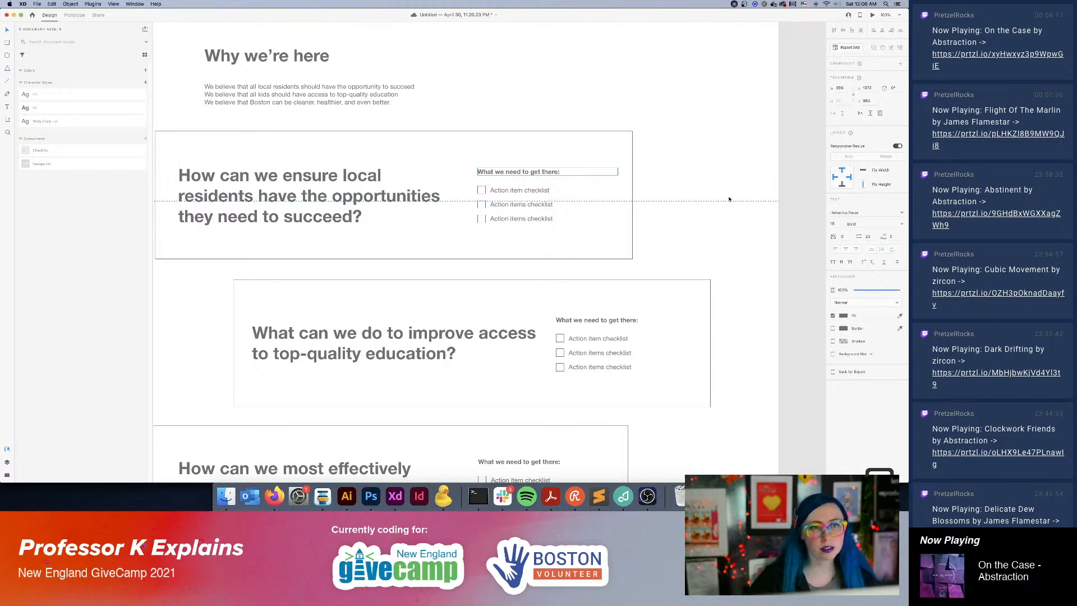
# Shift the first box's checklist group slightly left within the box.
pyautogui.click(735, 230)
pyautogui.click(739, 270)
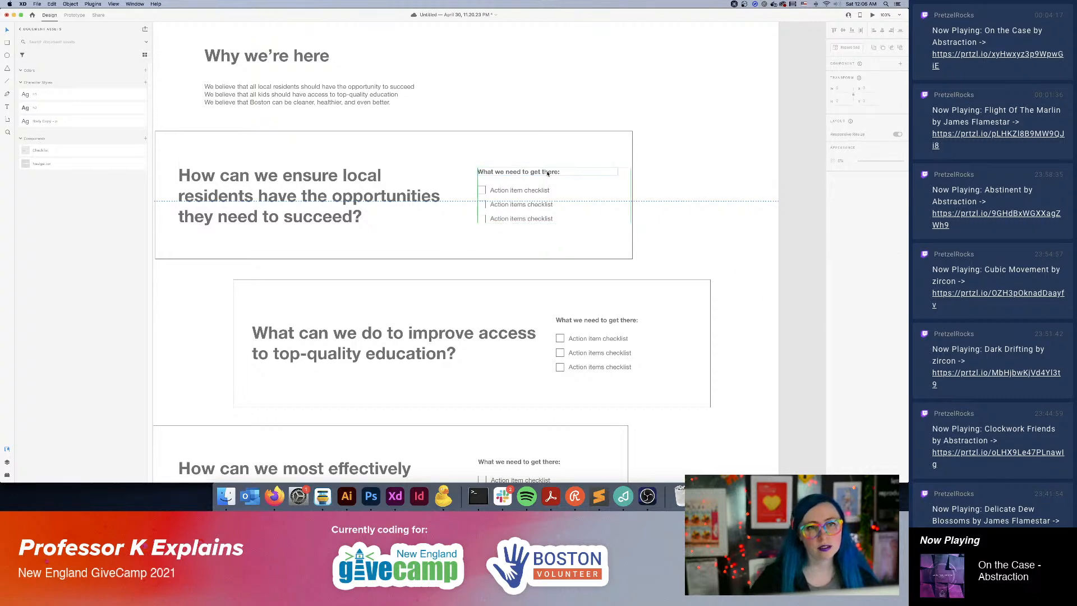
pyautogui.moveTo(547, 173); pyautogui.dragTo(541, 175)
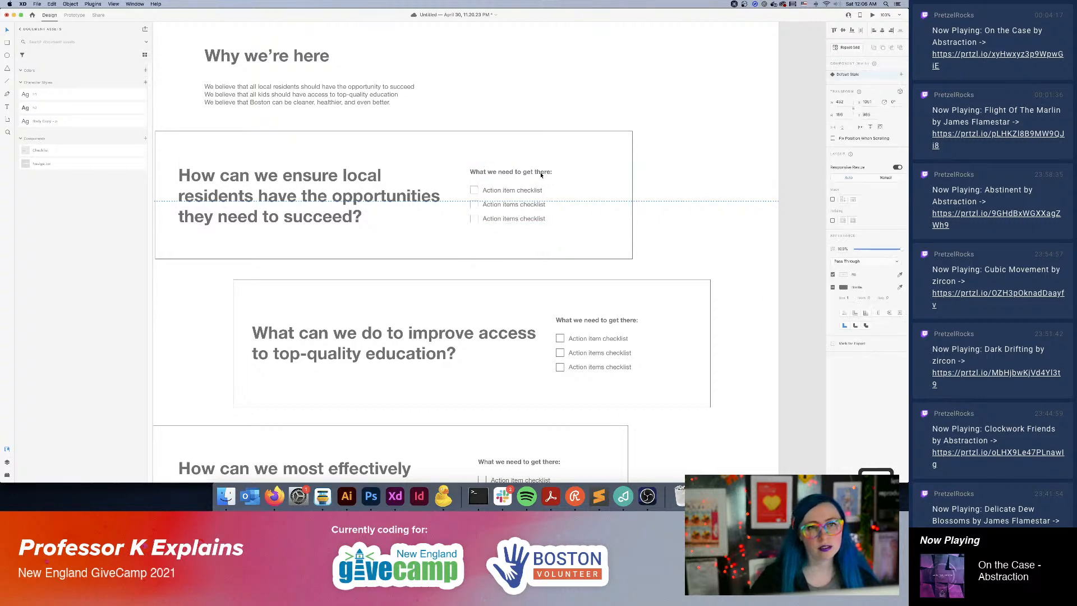
pyautogui.click(772, 275)
# Draw a small button rectangle below the first box's checklist and add the text "I can help with this!".
pyautogui.scroll(-5, 772, 292)
pyautogui.hscroll(-1, 772, 292)
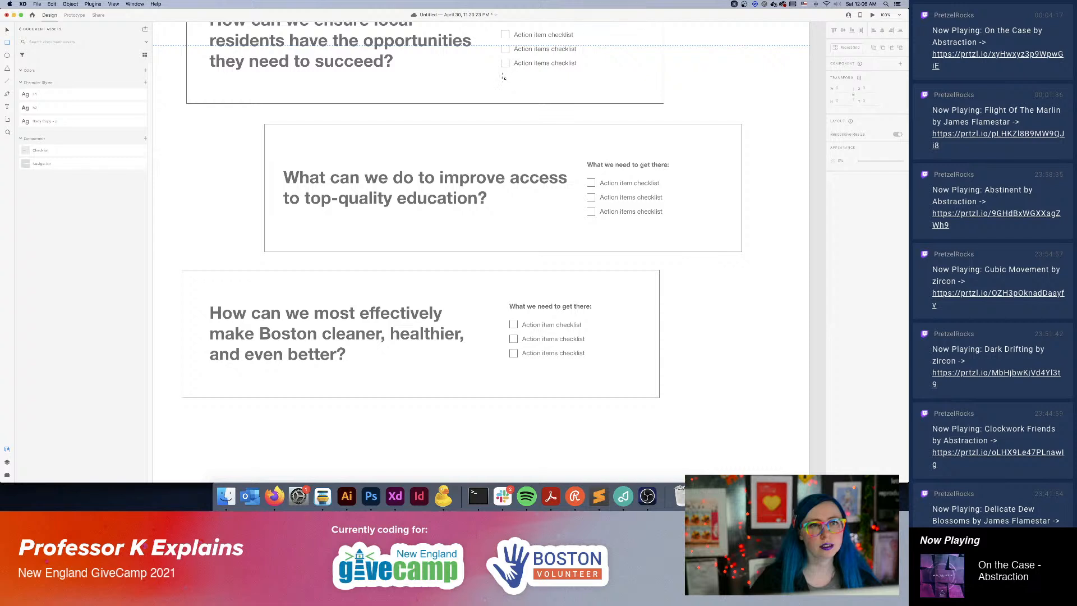
pyautogui.moveTo(501, 74); pyautogui.dragTo(574, 87)
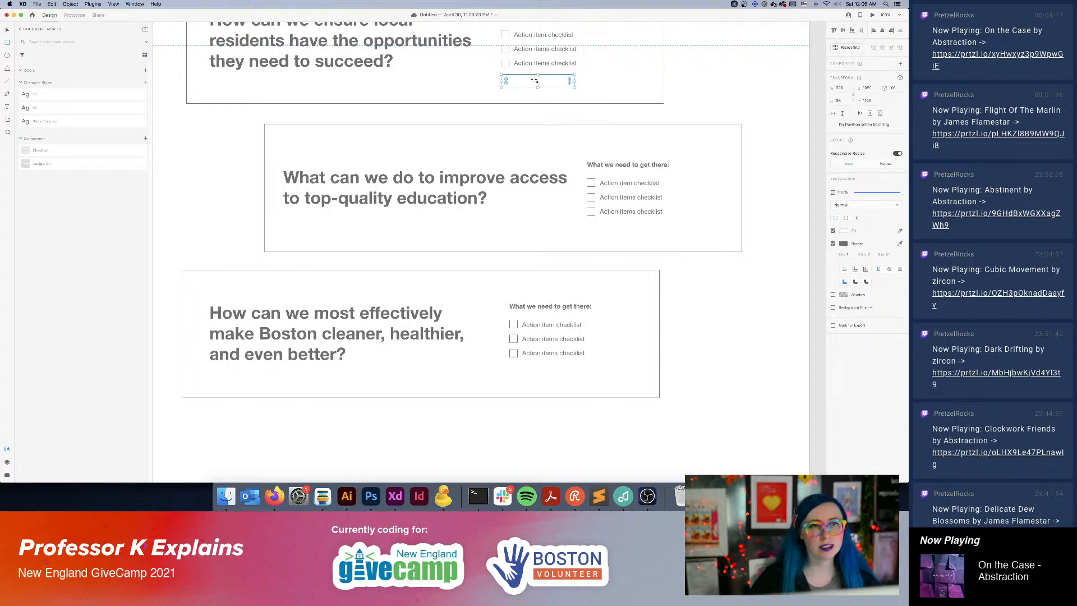
pyautogui.click(7, 106)
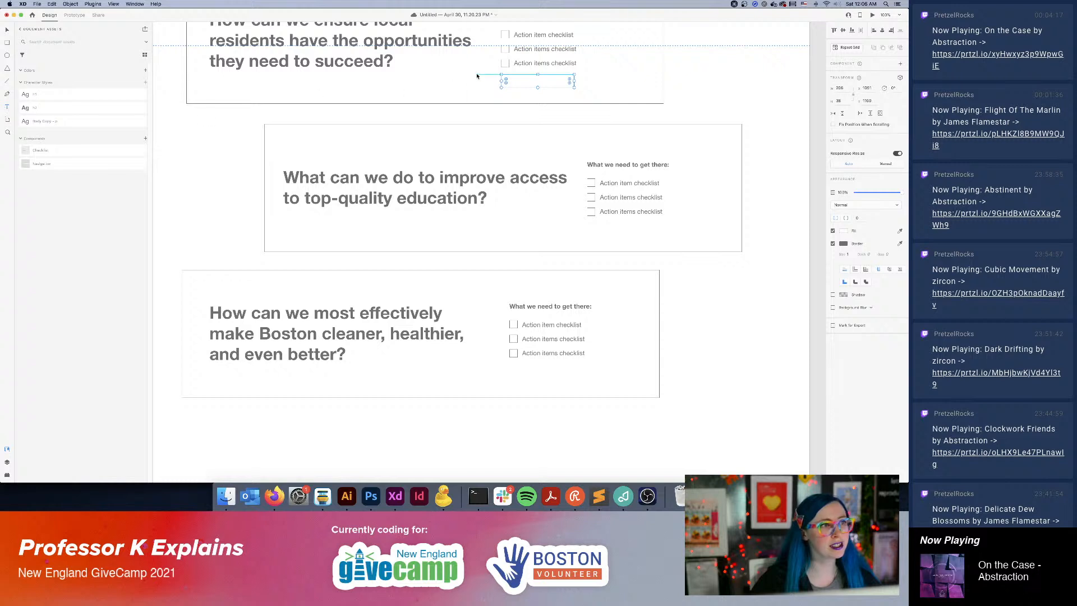
pyautogui.click(519, 82)
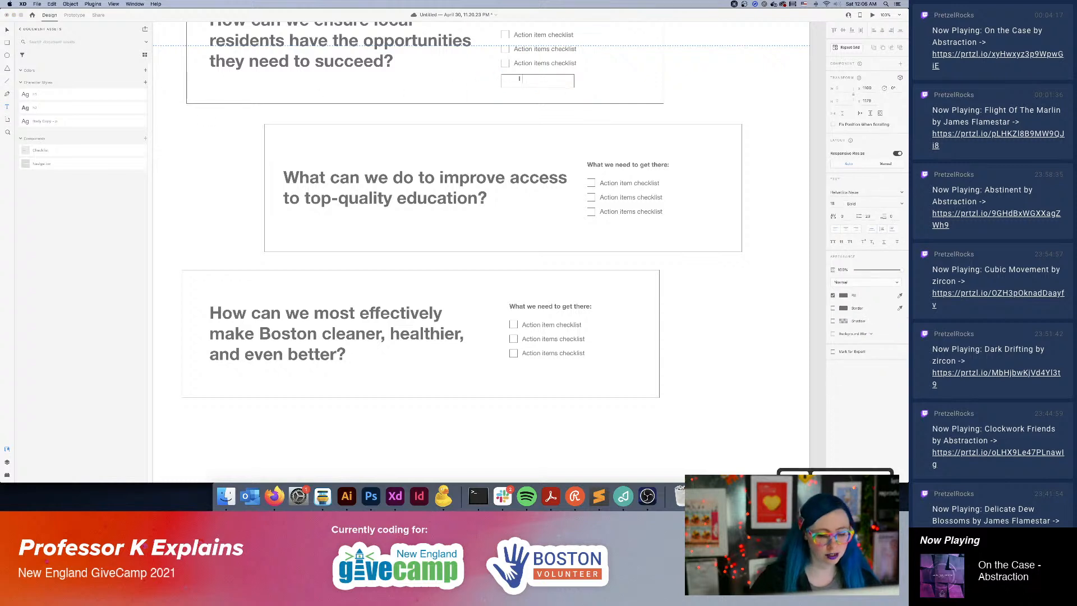
pyautogui.write('I can help with this!')
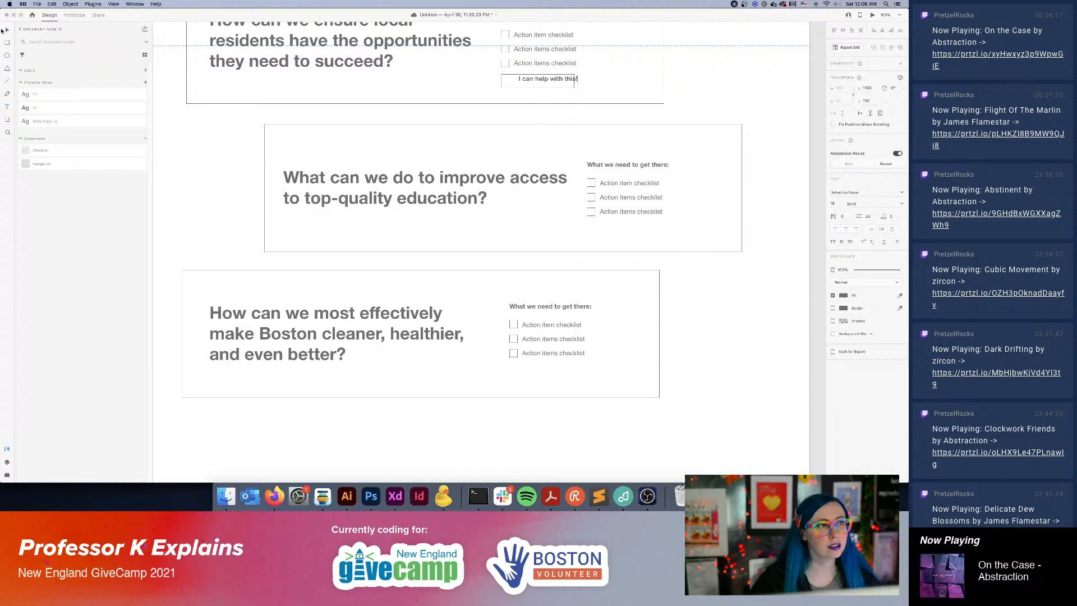
pyautogui.click(1, 30)
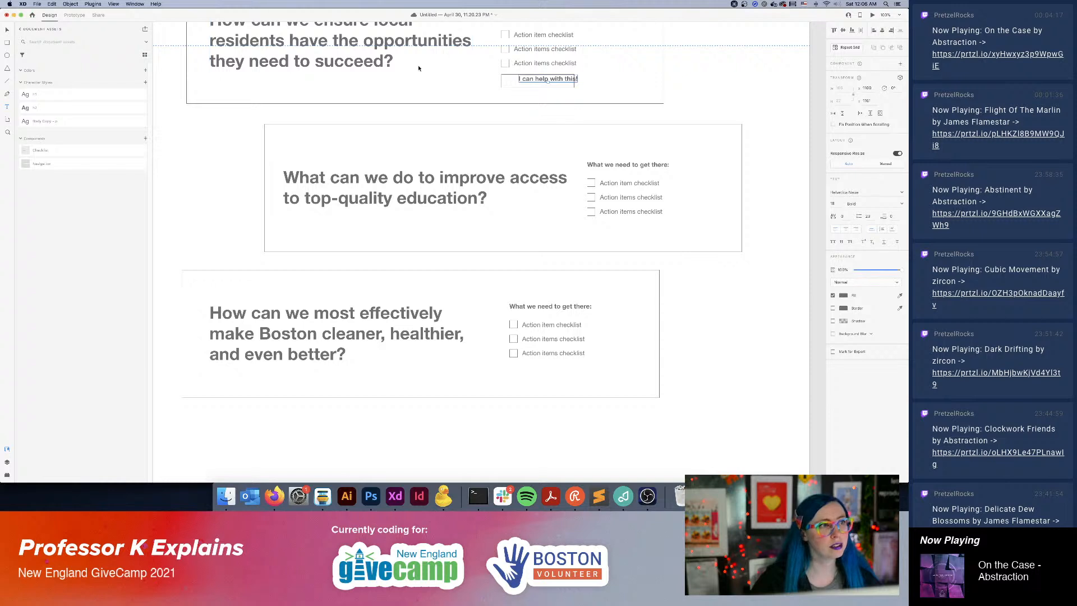
# Centre the "I can help with this!" label inside its button rectangle.
pyautogui.moveTo(542, 82)
pyautogui.mouseDown()
pyautogui.moveTo(532, 81)
pyautogui.moveTo(567, 82)
pyautogui.mouseUp()
pyautogui.press('Escape')
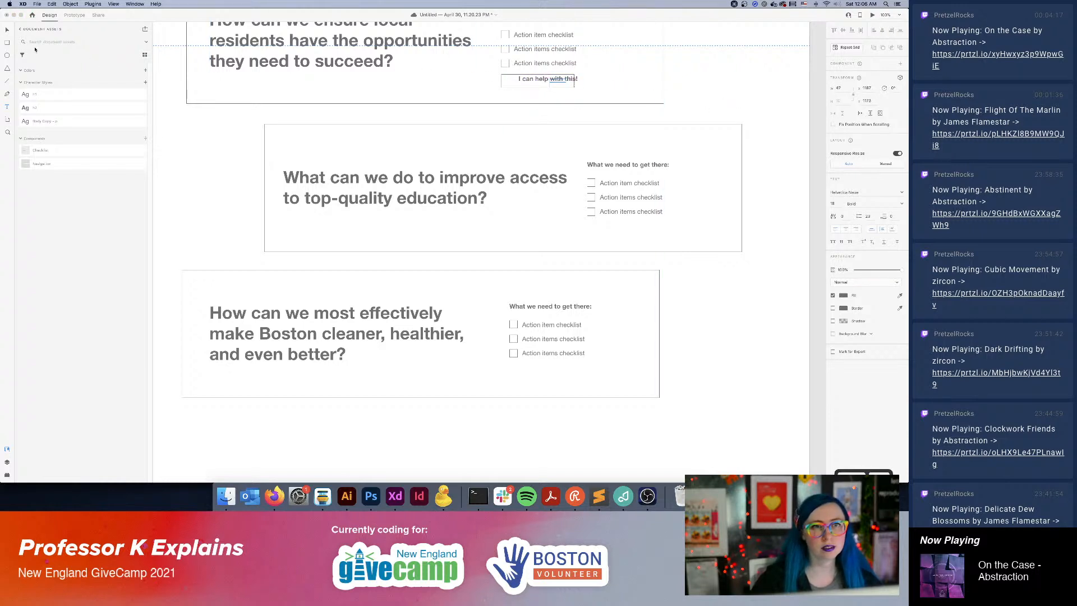
pyautogui.press('Escape')
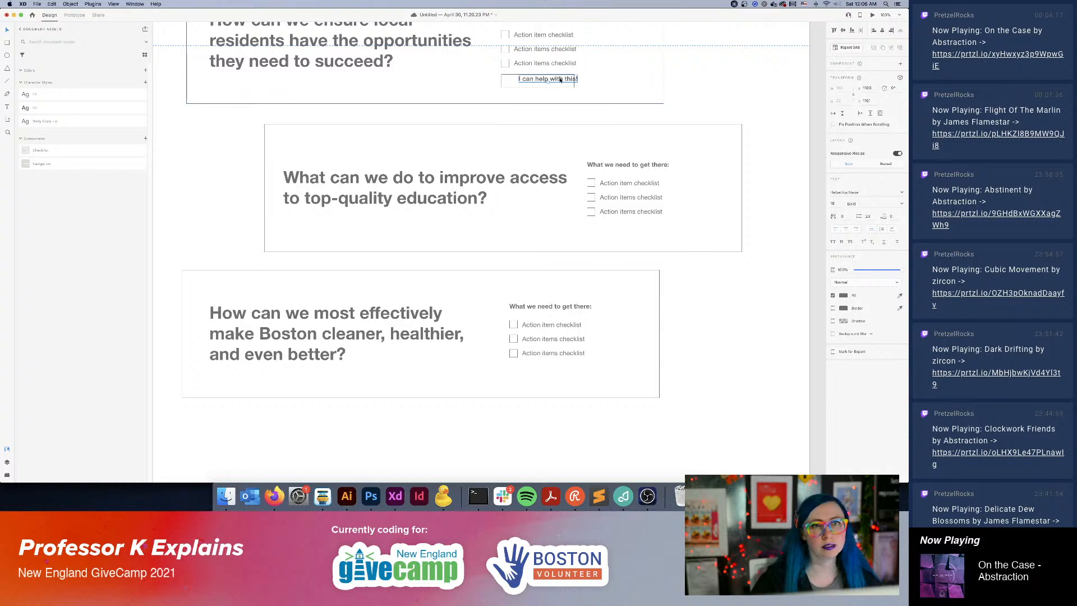
pyautogui.moveTo(560, 80); pyautogui.dragTo(551, 82)
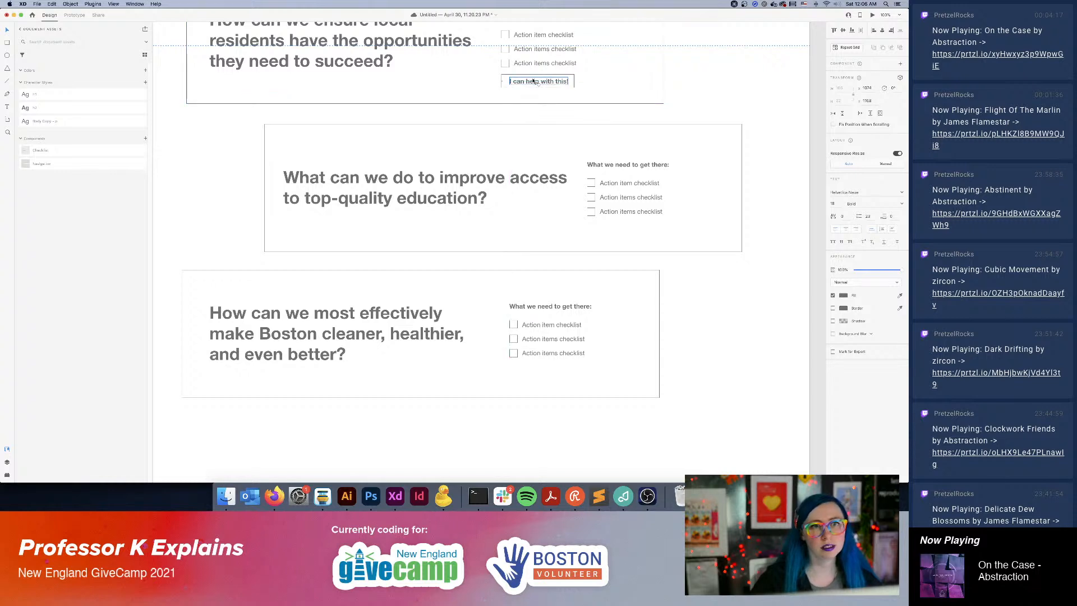
pyautogui.click(533, 84)
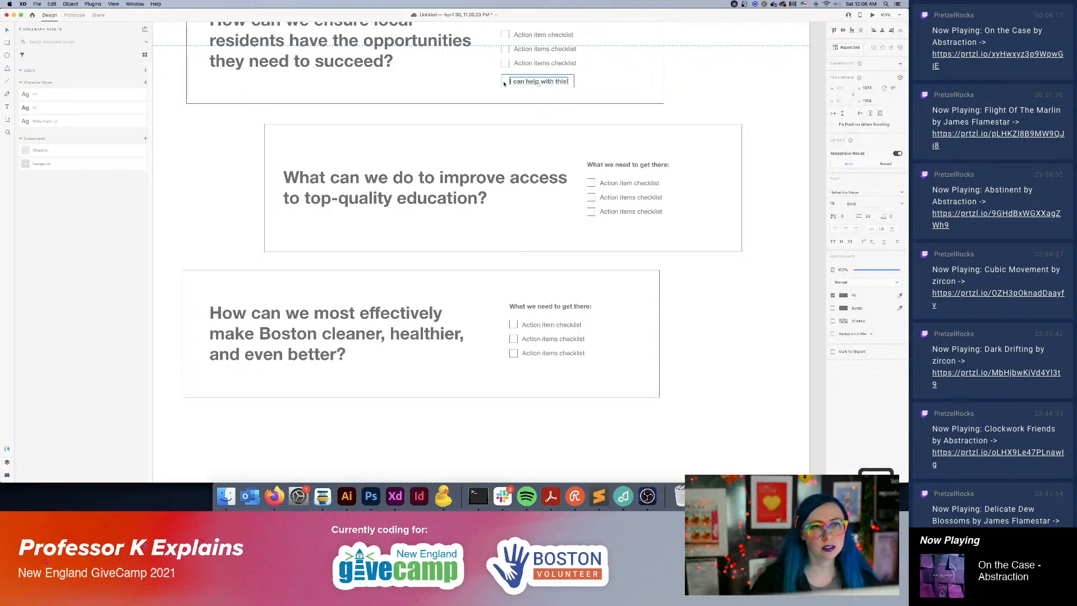
# Turn the grouped button into a component named Button and place copies below the second and third boxes' checklists.
pyautogui.press('super+g')
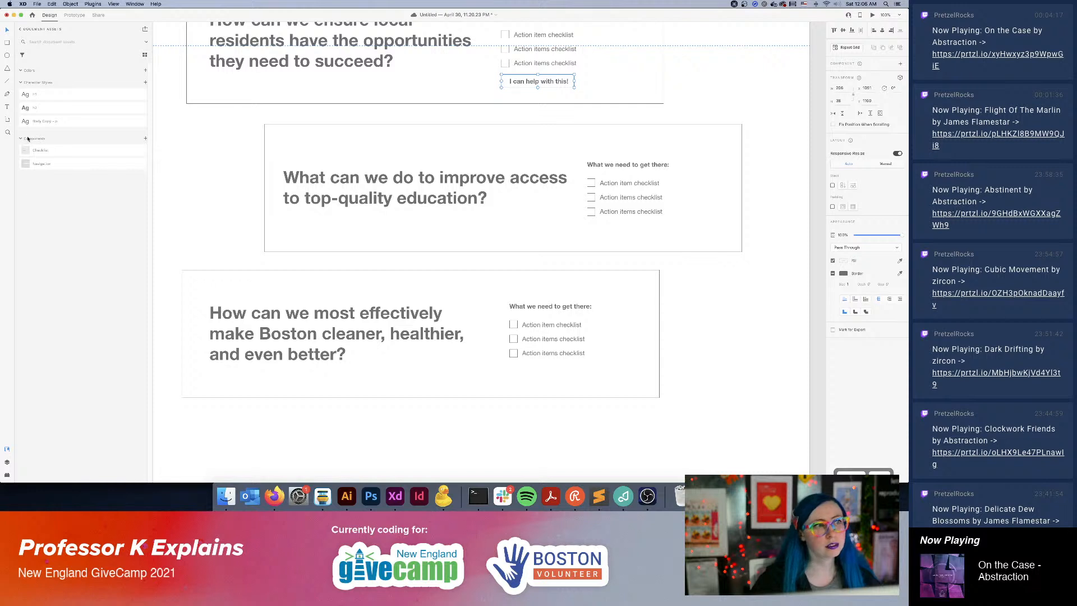
pyautogui.click(146, 138)
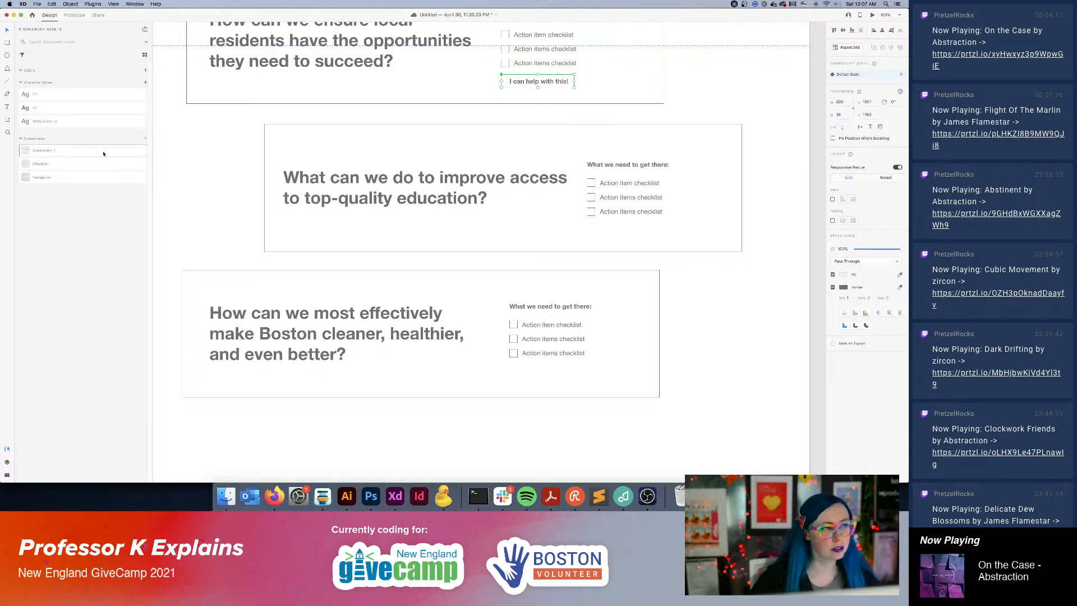
pyautogui.doubleClick(55, 150)
pyautogui.write('Buy')
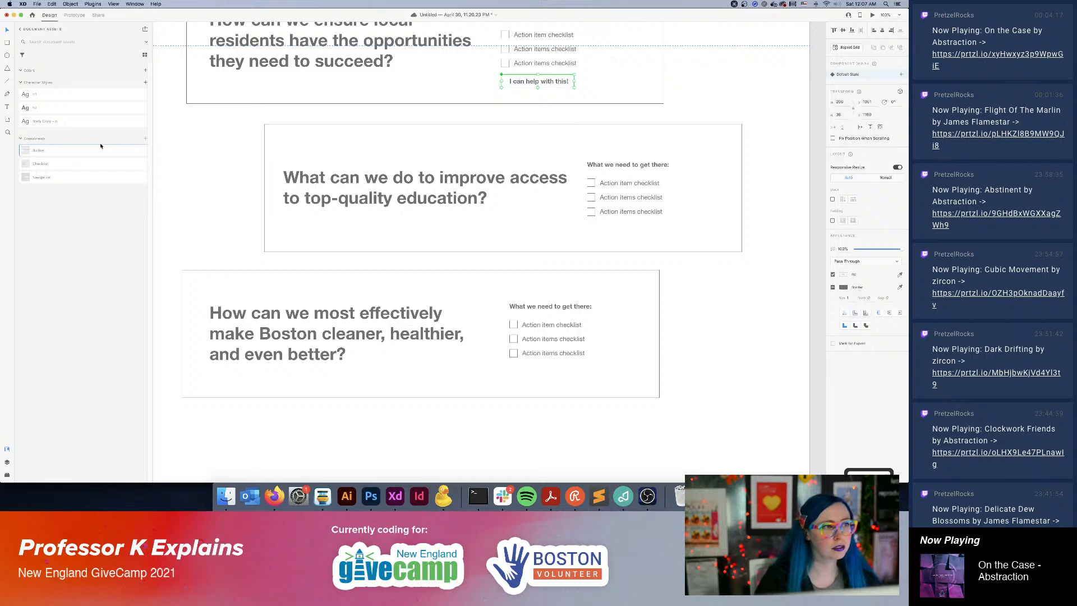
pyautogui.moveTo(101, 146); pyautogui.dragTo(542, 378)
pyautogui.click(725, 337)
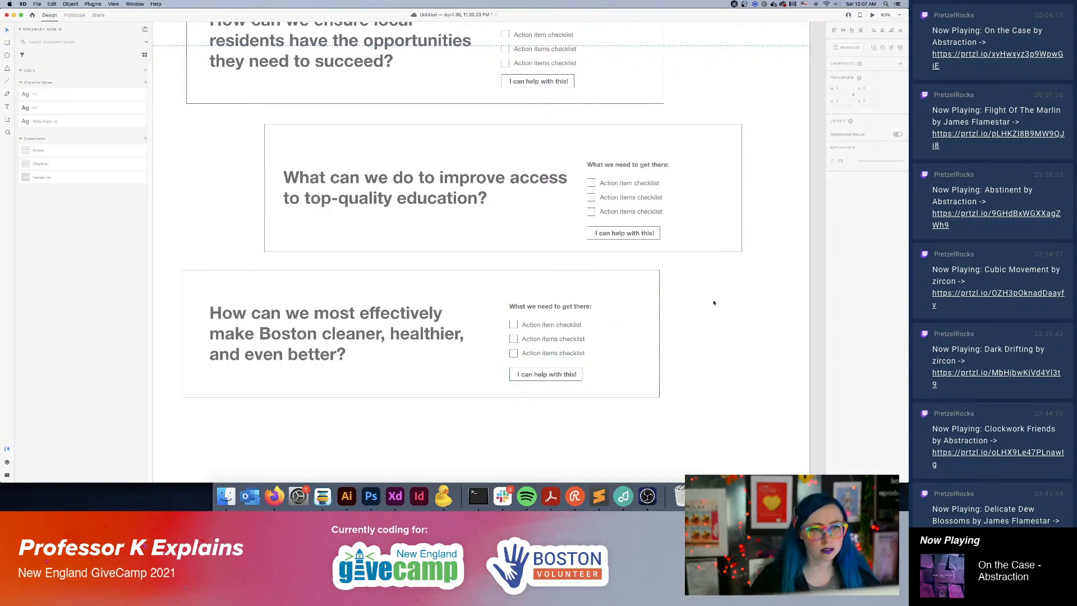
# Raise the checklist and button together in the third and second boxes so they sit vertically centred.
pyautogui.moveTo(710, 295); pyautogui.dragTo(522, 377)
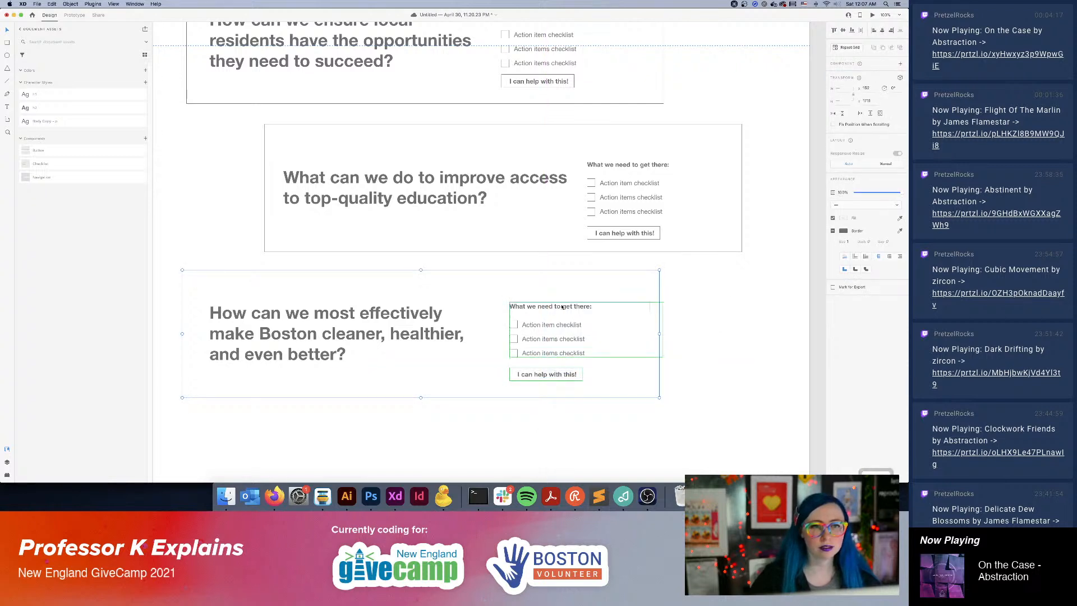
pyautogui.keyDown('shift'); pyautogui.click(562, 279); pyautogui.keyUp('shift')
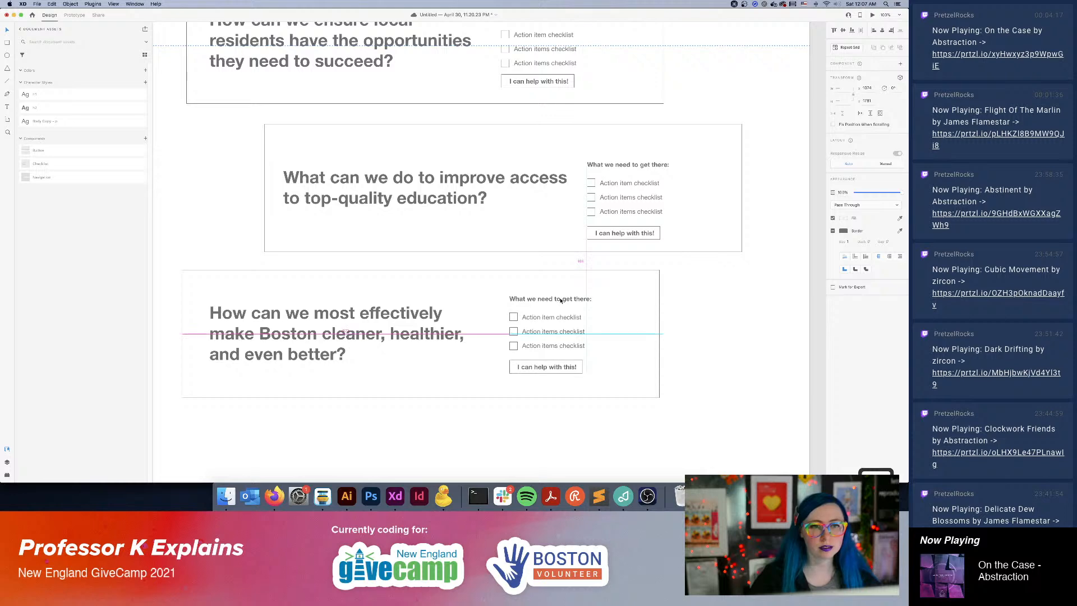
pyautogui.scroll(4, 633, 322)
pyautogui.hscroll(5, 633, 322)
pyautogui.moveTo(617, 266); pyautogui.dragTo(446, 349)
pyautogui.moveTo(496, 274); pyautogui.dragTo(497, 264)
# Raise the first box's checklist and button together so they sit vertically centred in the box.
pyautogui.press('space')
pyautogui.moveTo(608, 221); pyautogui.dragTo(692, 310)
pyautogui.moveTo(655, 199); pyautogui.dragTo(450, 283)
pyautogui.keyDown('shift'); pyautogui.click(522, 200); pyautogui.keyUp('shift')
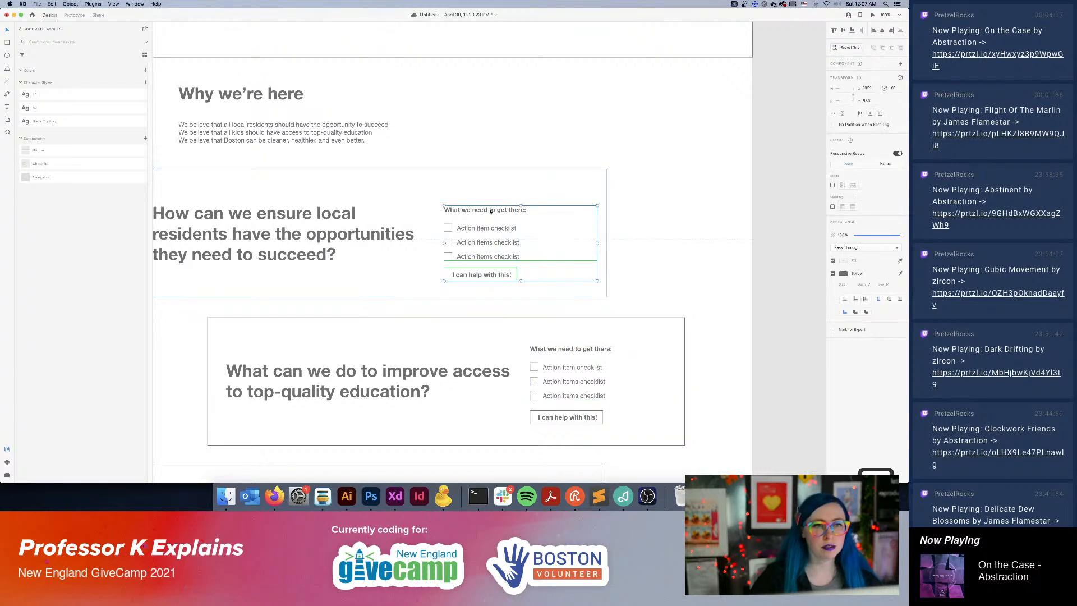
pyautogui.moveTo(491, 211)
pyautogui.mouseDown()
pyautogui.moveTo(490, 200)
pyautogui.moveTo(508, 207)
pyautogui.mouseUp()
pyautogui.click(705, 215)
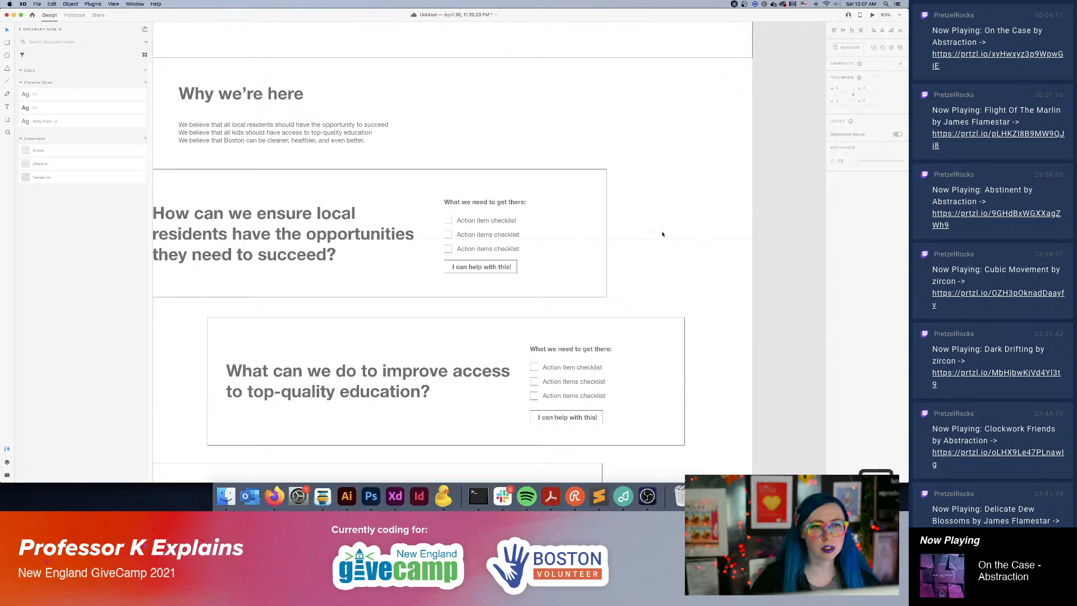
# Review the overall layout of the Our Goals page alongside the other artboards.
pyautogui.press('super+minus')
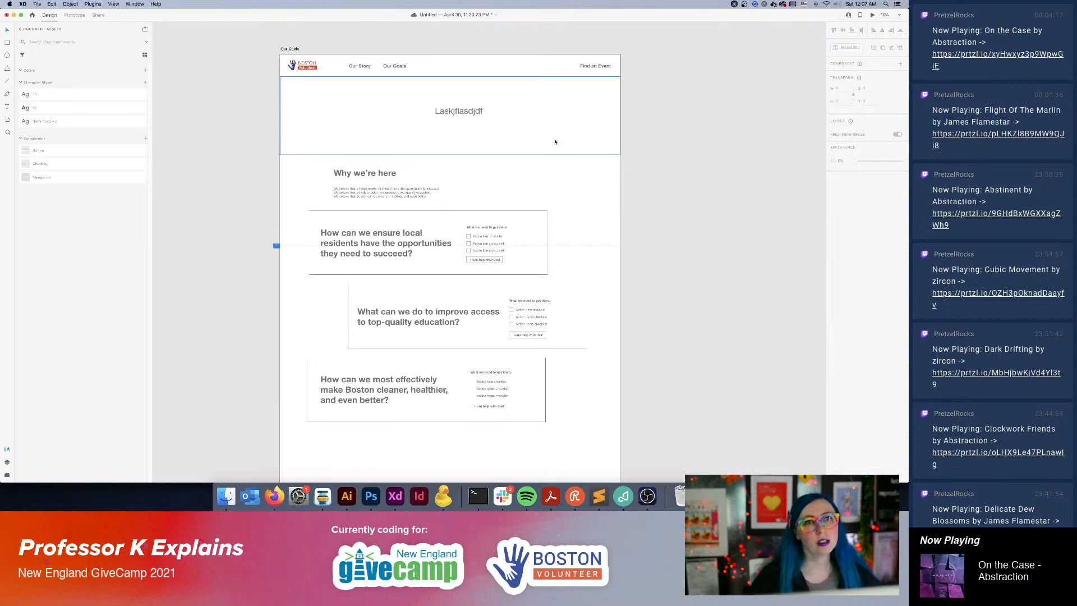
pyautogui.hscroll(-5, 391, 99)
pyautogui.hscroll(7, 545, 355)
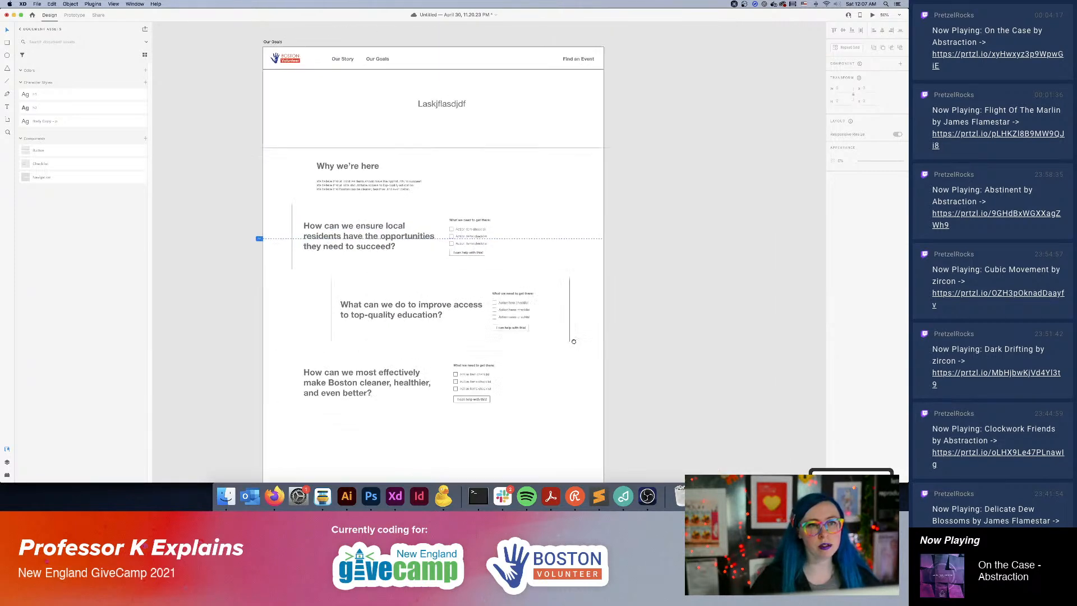
pyautogui.scroll(-2, 563, 343)
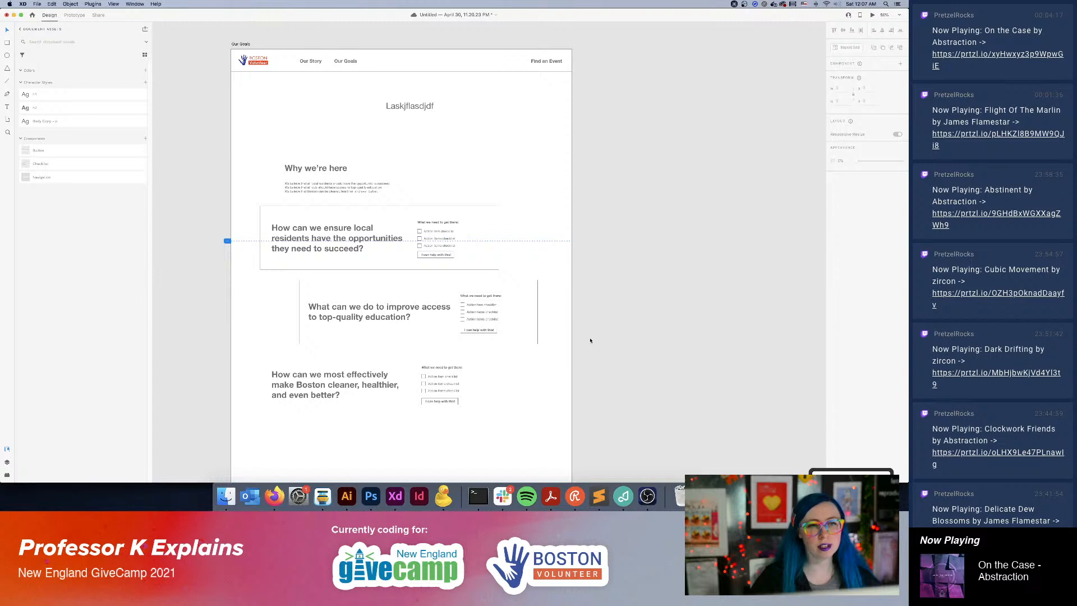
pyautogui.click(331, 170)
pyautogui.moveTo(331, 169)
pyautogui.mouseDown()
pyautogui.moveTo(405, 170)
pyautogui.moveTo(331, 170)
pyautogui.mouseUp()
pyautogui.click(721, 212)
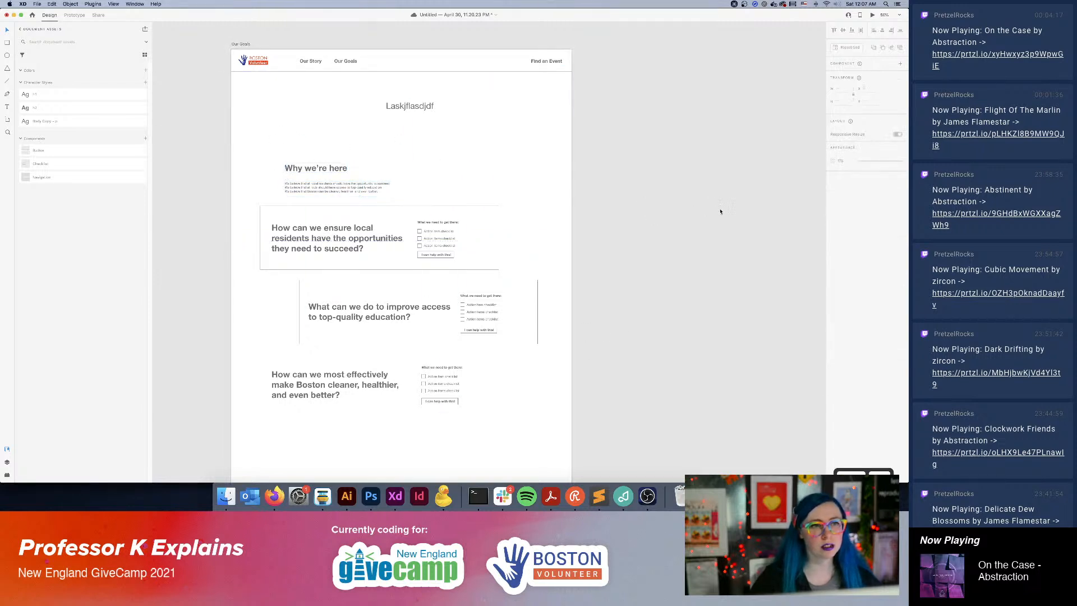
pyautogui.hscroll(-5, 705, 206)
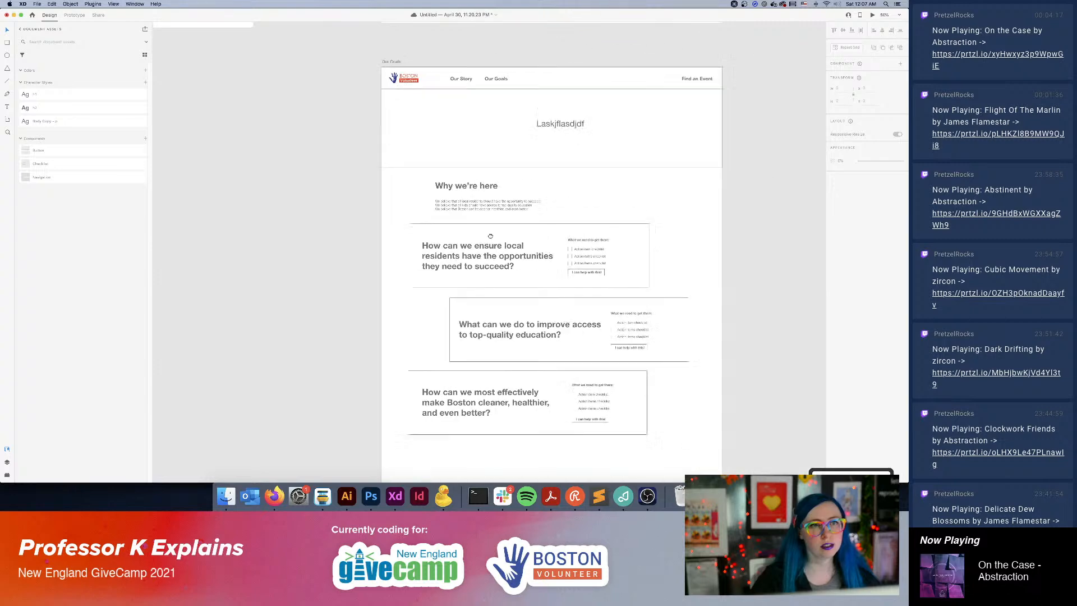
pyautogui.scroll(-5, 480, 240)
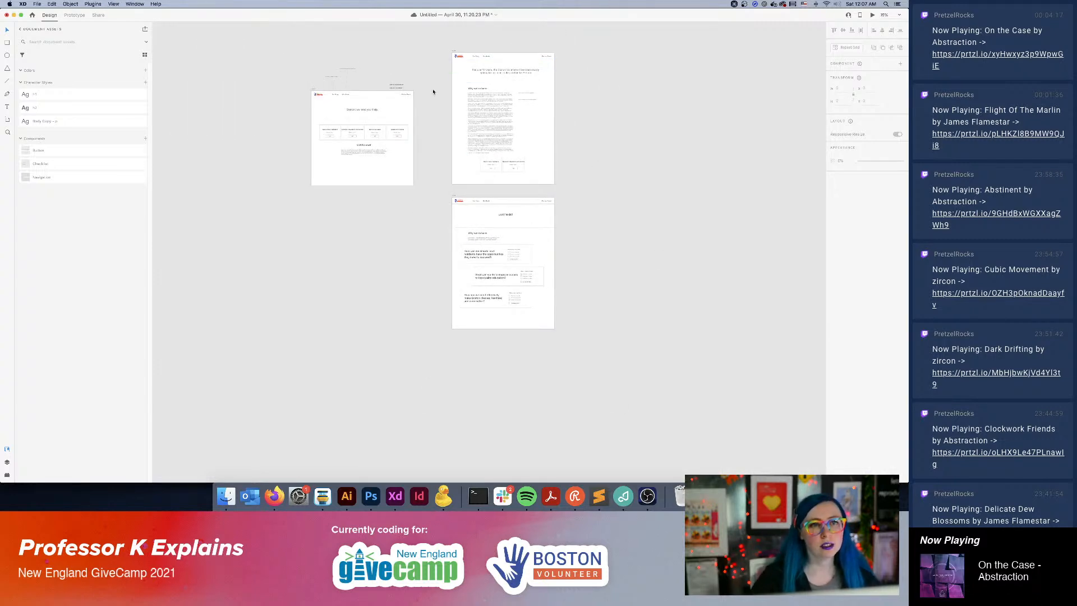
# Link the Our Goals item in the Homepage's navigation to the Our Goals artboard in the prototype.
pyautogui.click(346, 95)
pyautogui.click(74, 15)
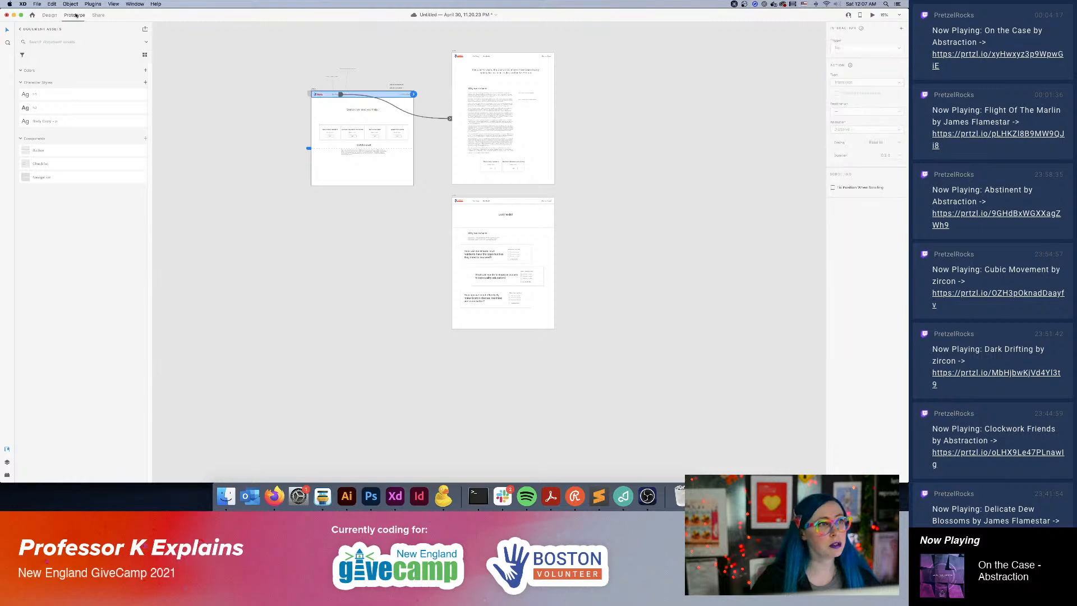
pyautogui.press('super+equal')
pyautogui.press('super+equal')
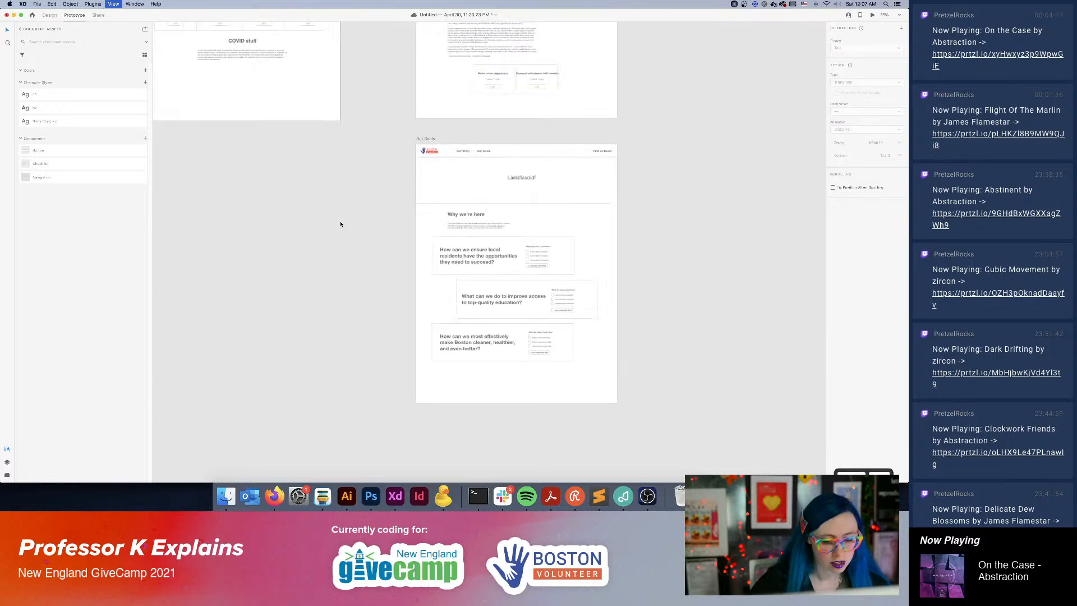
pyautogui.moveTo(404, 166); pyautogui.dragTo(483, 301)
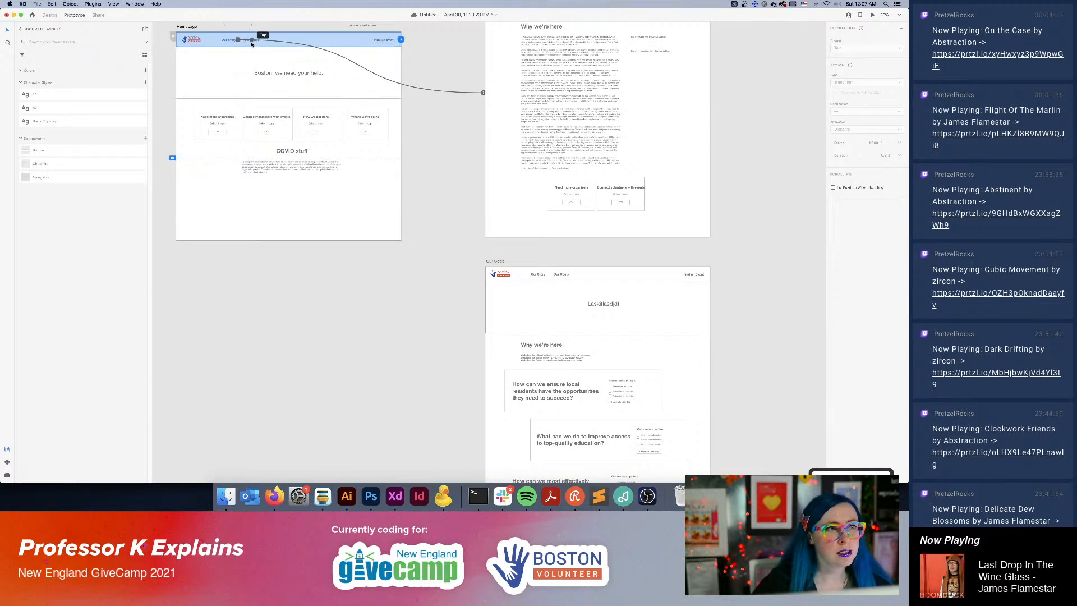
pyautogui.doubleClick(228, 40)
pyautogui.click(257, 40)
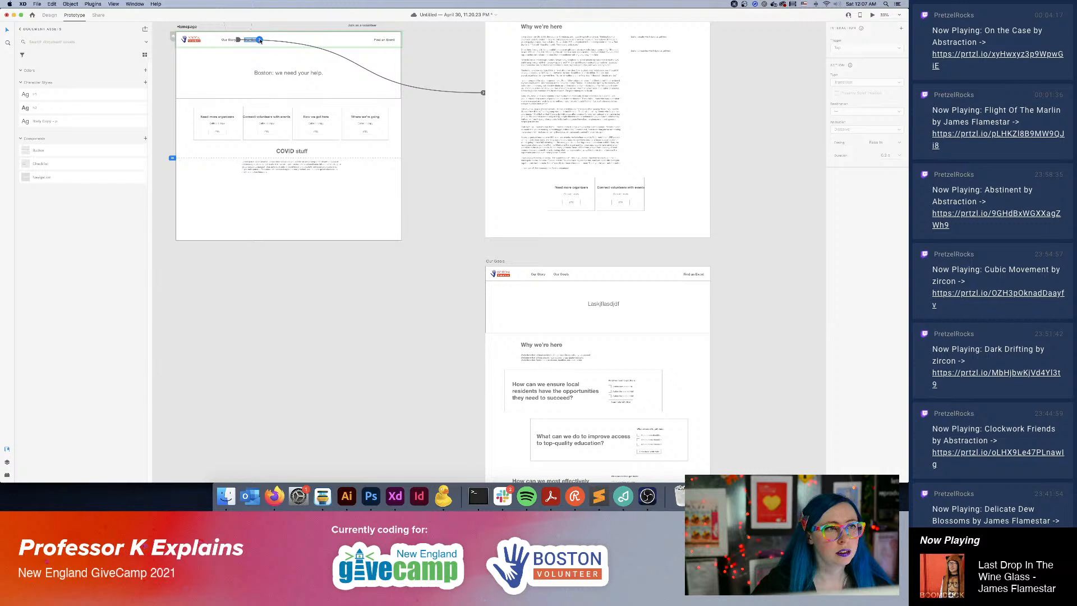
pyautogui.moveTo(259, 40); pyautogui.dragTo(575, 276)
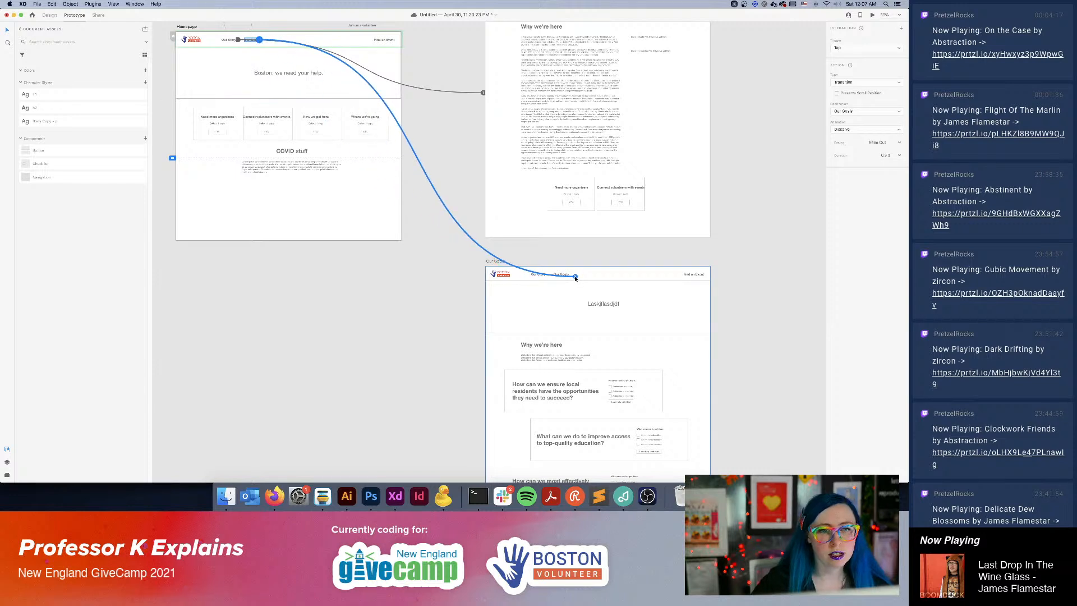
pyautogui.click(756, 326)
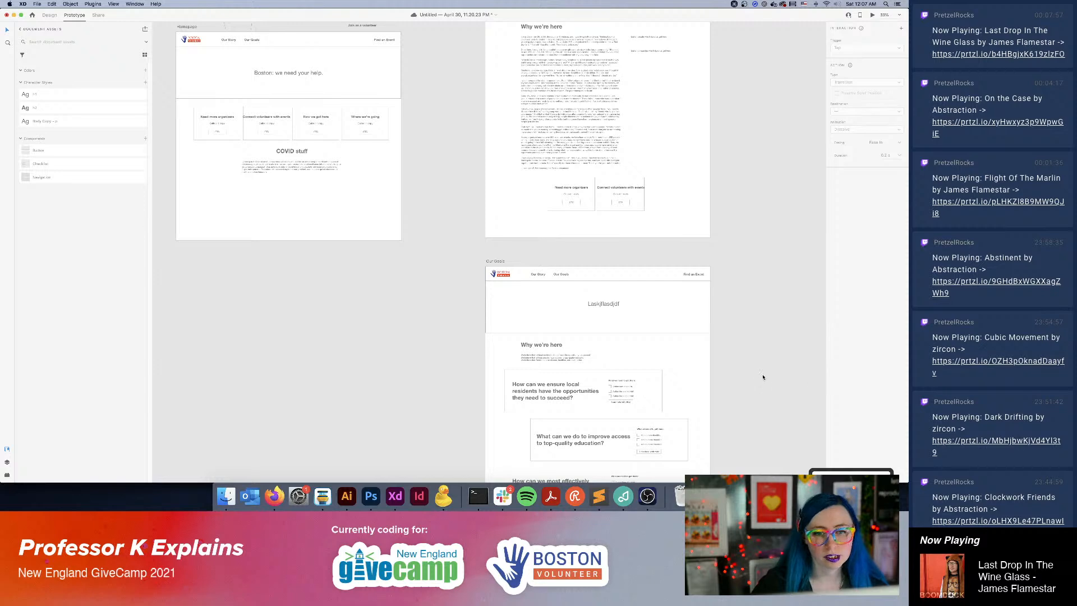
pyautogui.moveTo(763, 377); pyautogui.dragTo(671, 254)
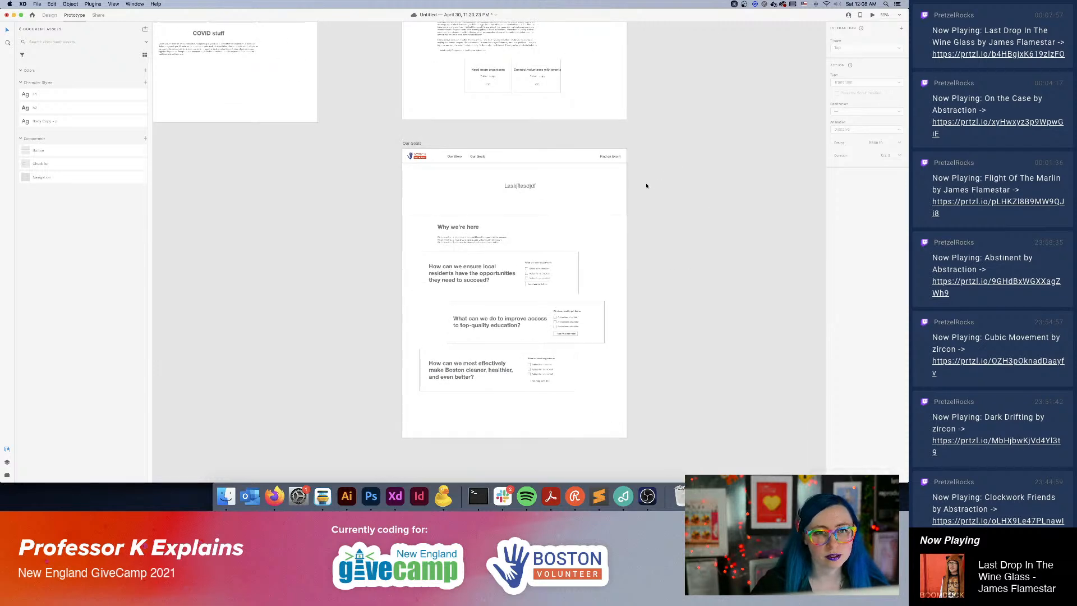
pyautogui.scroll(5, 684, 150)
pyautogui.hscroll(-5, 683, 150)
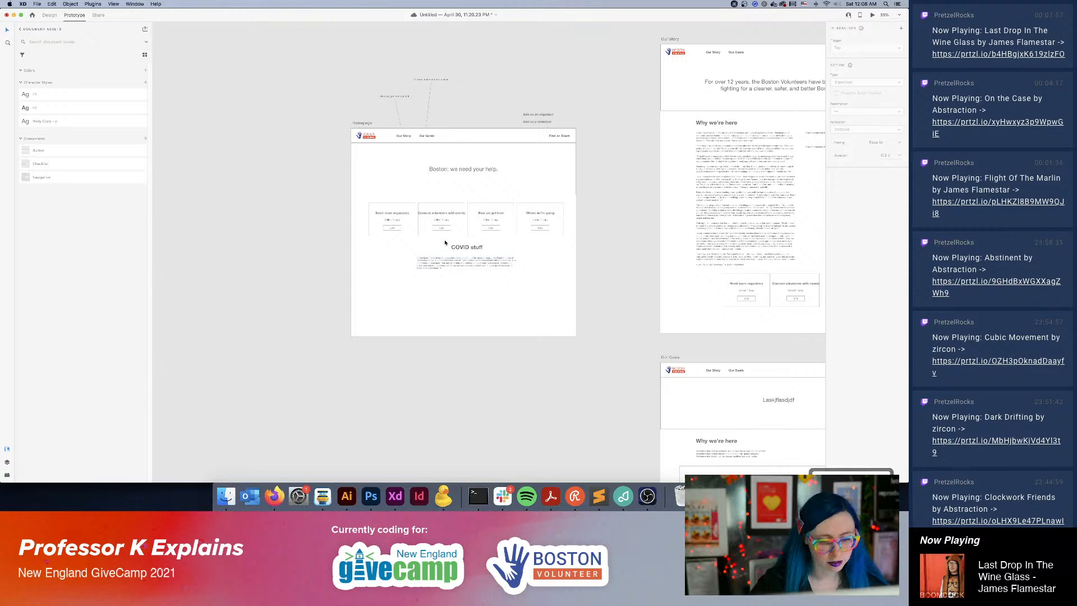
pyautogui.press('super+equal')
pyautogui.scroll(3, 444, 243)
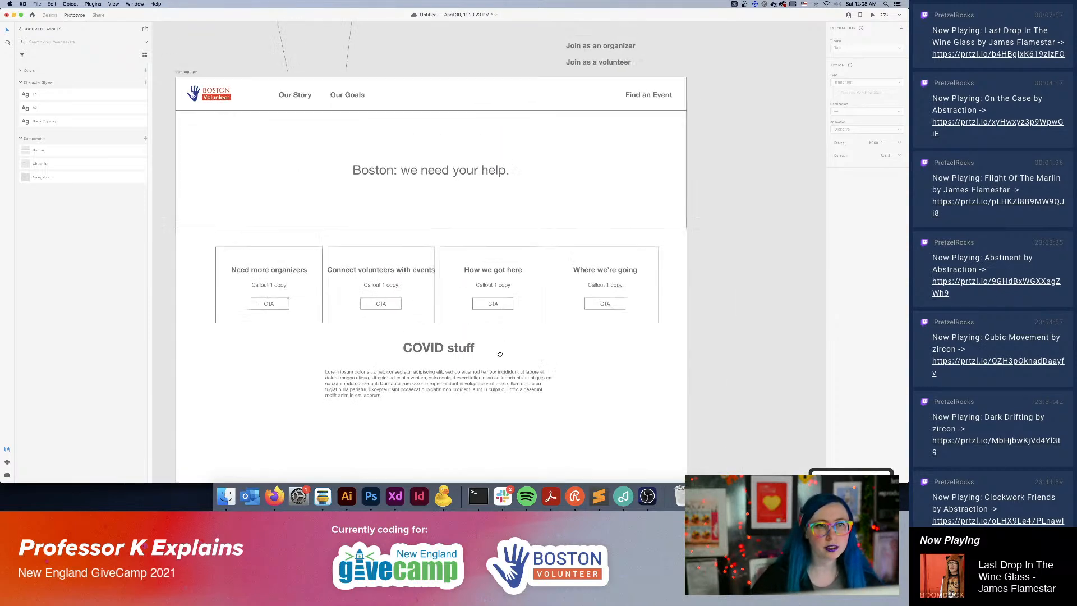
# Move the Homepage's hero headline up slightly and place a duplicate of it directly beneath.
pyautogui.moveTo(486, 381); pyautogui.dragTo(488, 380)
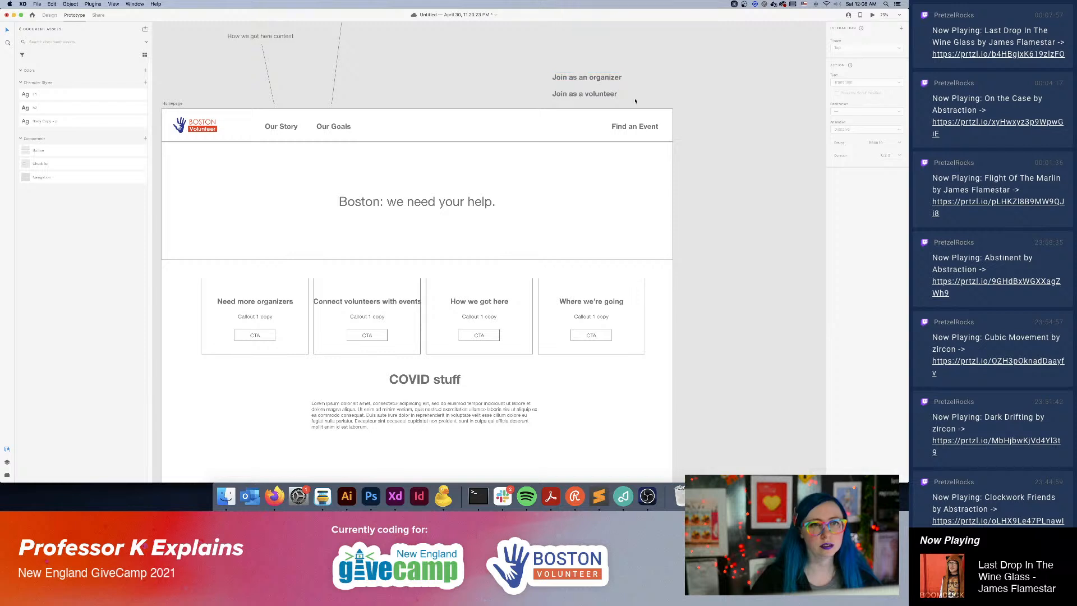
pyautogui.click(641, 128)
pyautogui.click(689, 115)
pyautogui.click(435, 210)
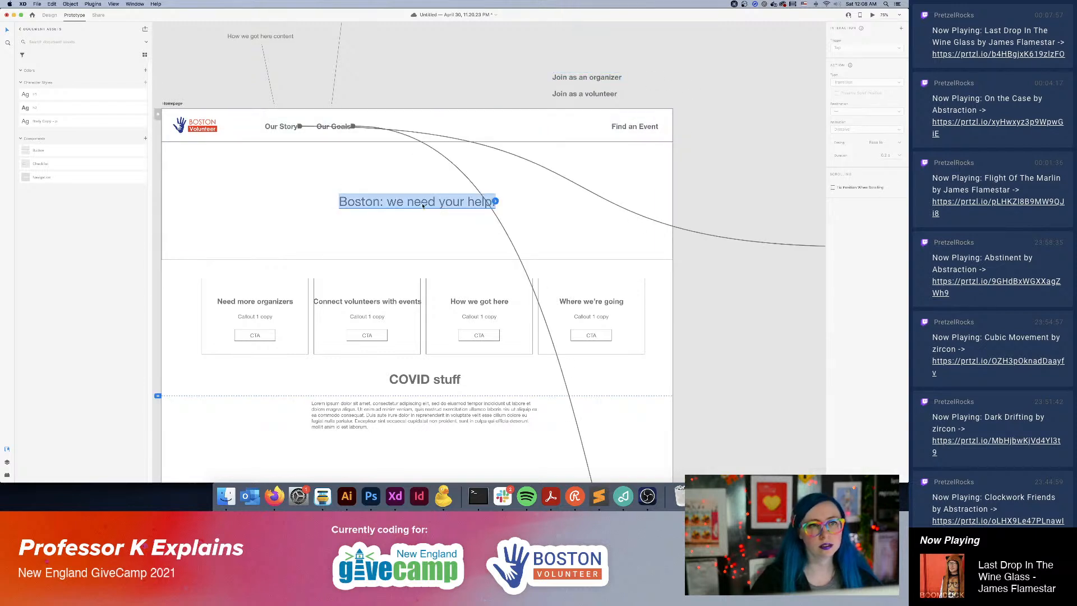
pyautogui.moveTo(423, 205)
pyautogui.mouseDown()
pyautogui.moveTo(434, 186)
pyautogui.moveTo(405, 185)
pyautogui.moveTo(413, 204)
pyautogui.mouseUp()
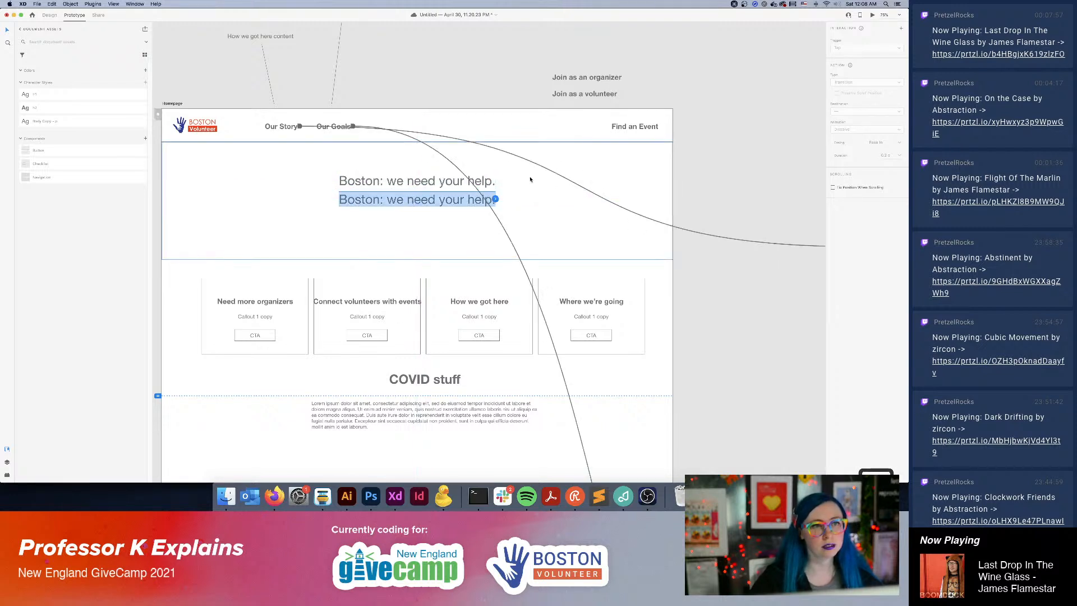
# Restyle the duplicated headline from the bold heading style, with font size 36 and Regular weight.
pyautogui.click(48, 109)
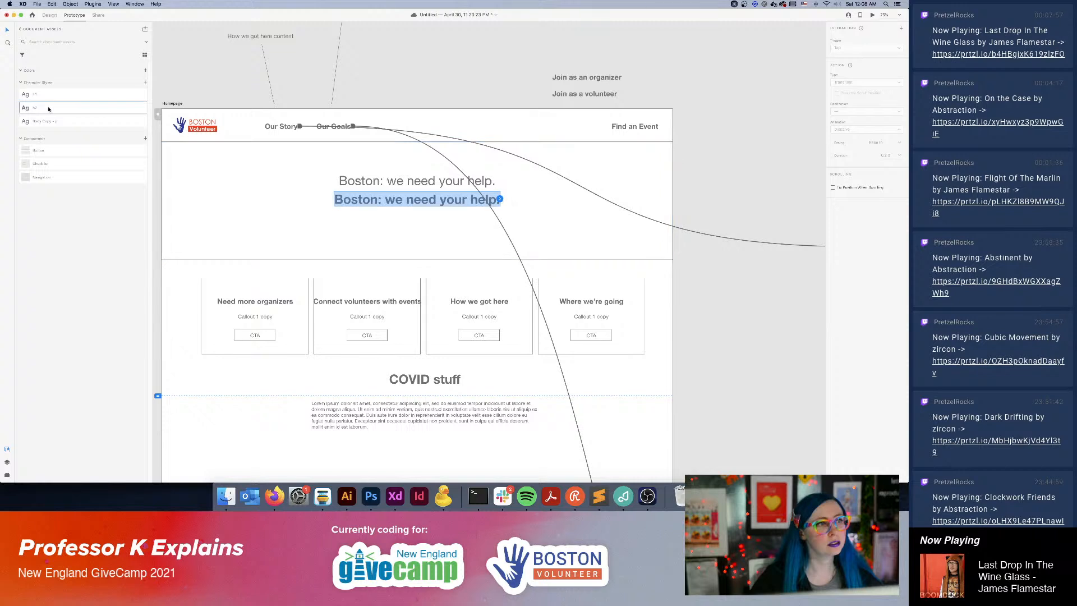
pyautogui.click(425, 200)
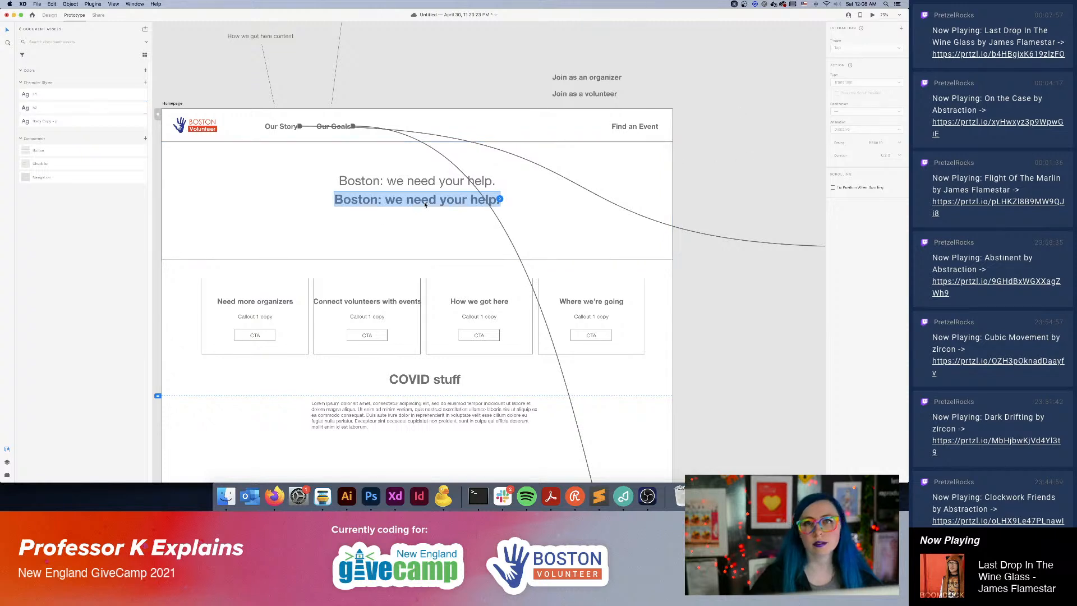
pyautogui.click(479, 65)
pyautogui.click(384, 198)
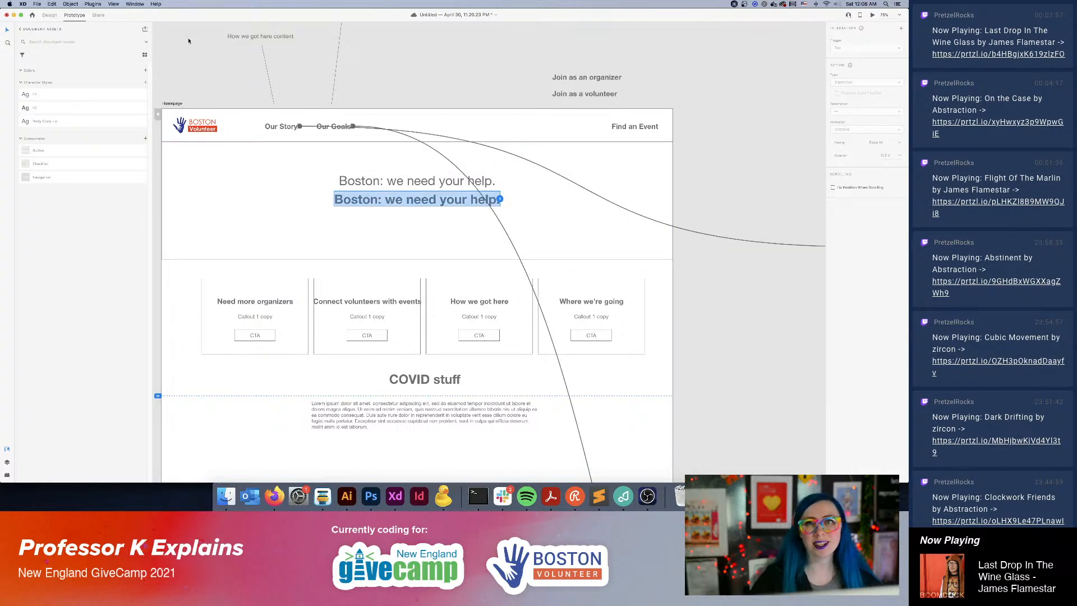
pyautogui.click(49, 15)
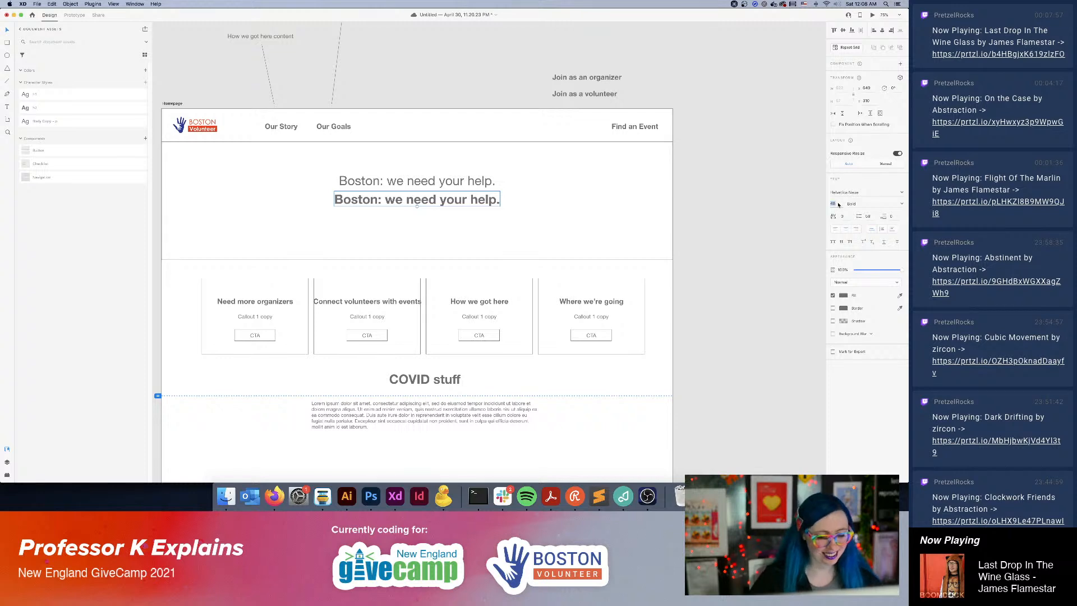
pyautogui.write('36')
pyautogui.press('Return')
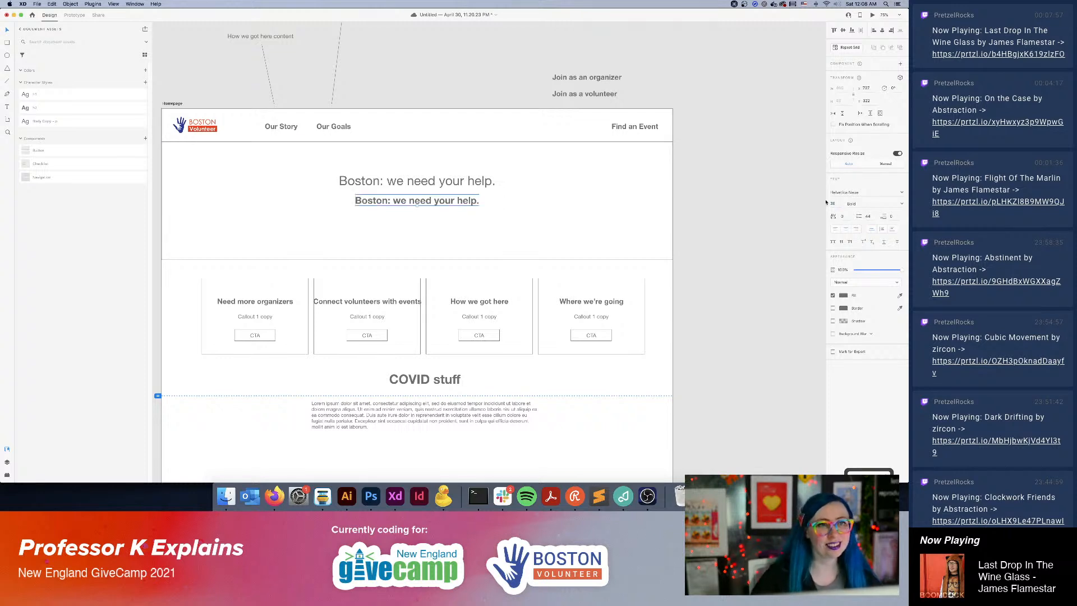
pyautogui.click(903, 205)
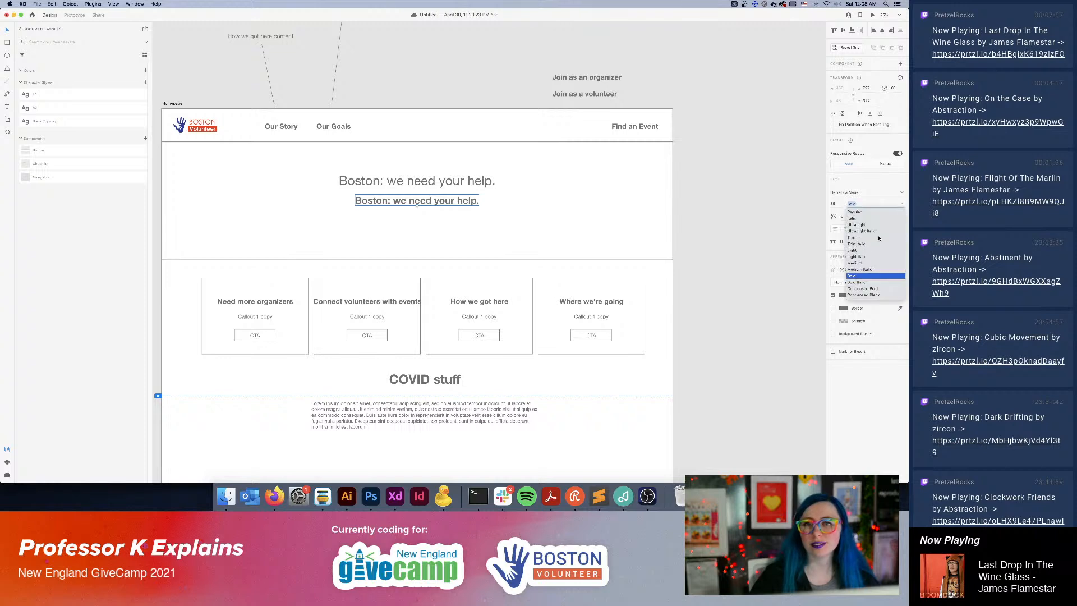
pyautogui.click(859, 214)
# Replace the lower headline's text with "Subtitle explaining what Boston volunteer does and how we want to get back there.".
pyautogui.doubleClick(415, 203)
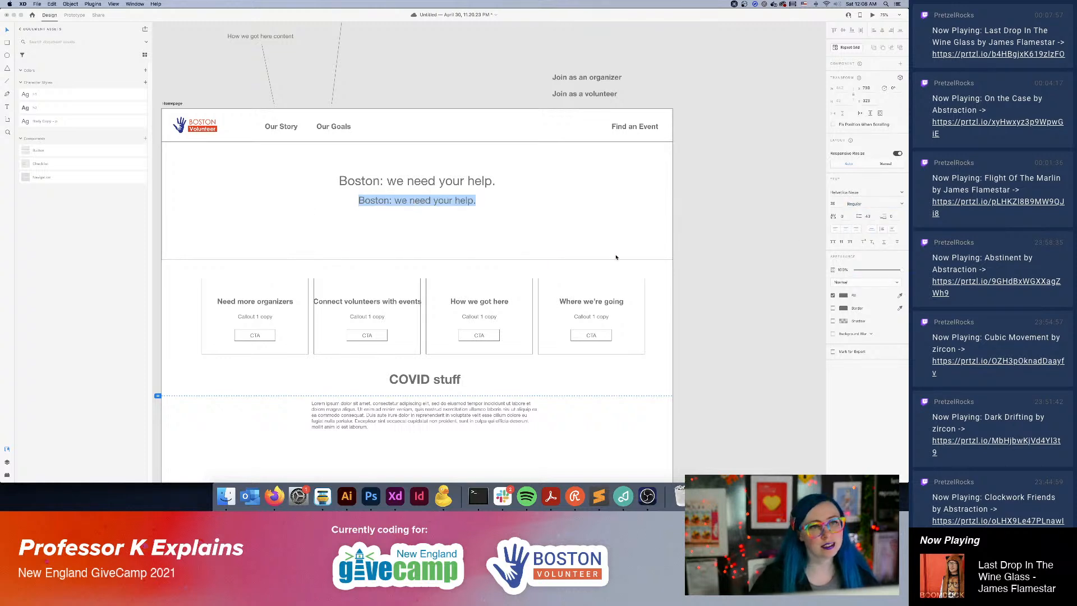
pyautogui.write('Sub')
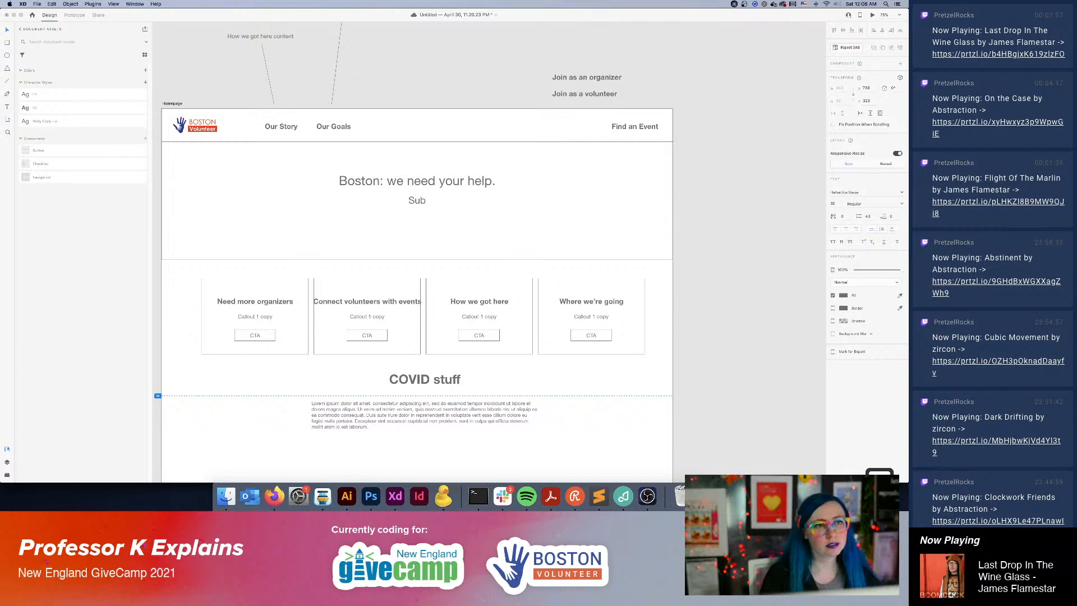
pyautogui.write('title explaining')
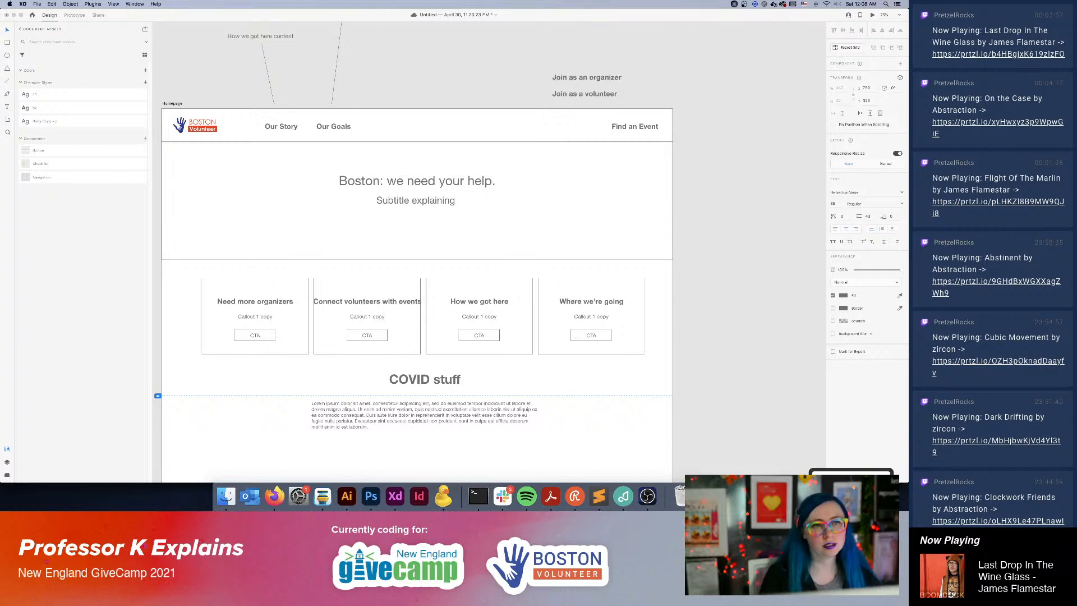
pyautogui.write(' that')
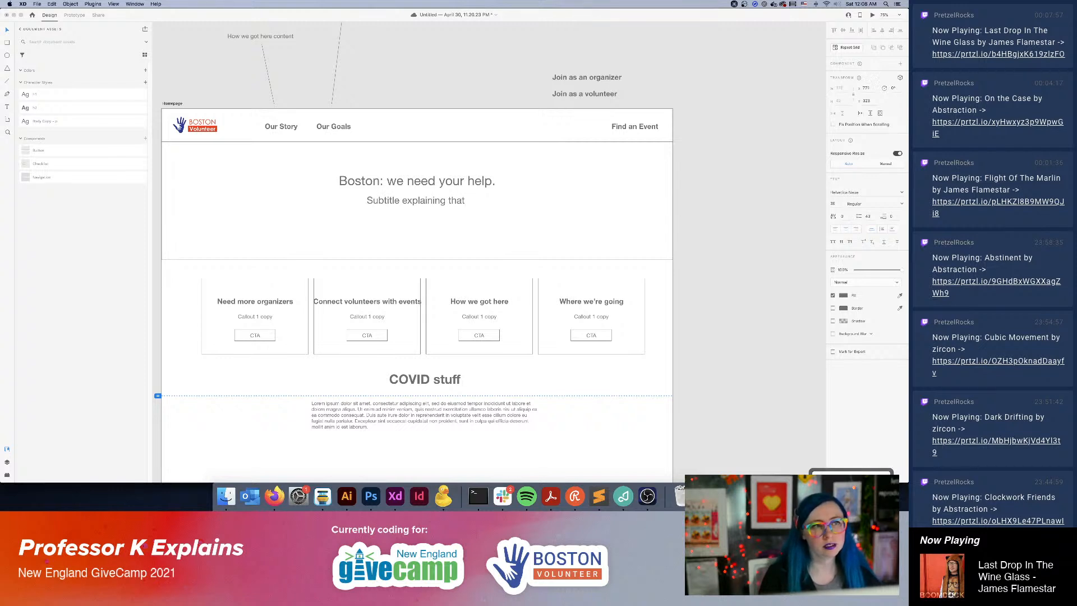
pyautogui.press('BackSpace')
pyautogui.press('BackSpace')
pyautogui.press('BackSpace')
pyautogui.press('BackSpace')
pyautogui.press('BackSpace')
pyautogui.write('what we d')
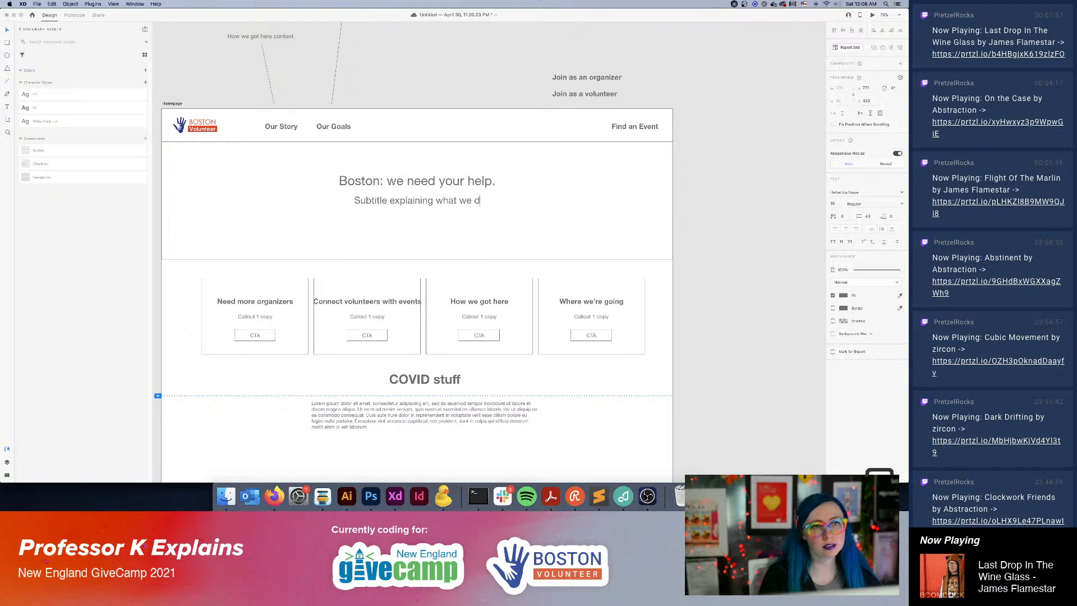
pyautogui.press('BackSpace')
pyautogui.press('BackSpace')
pyautogui.press('BackSpace')
pyautogui.press('BackSpace')
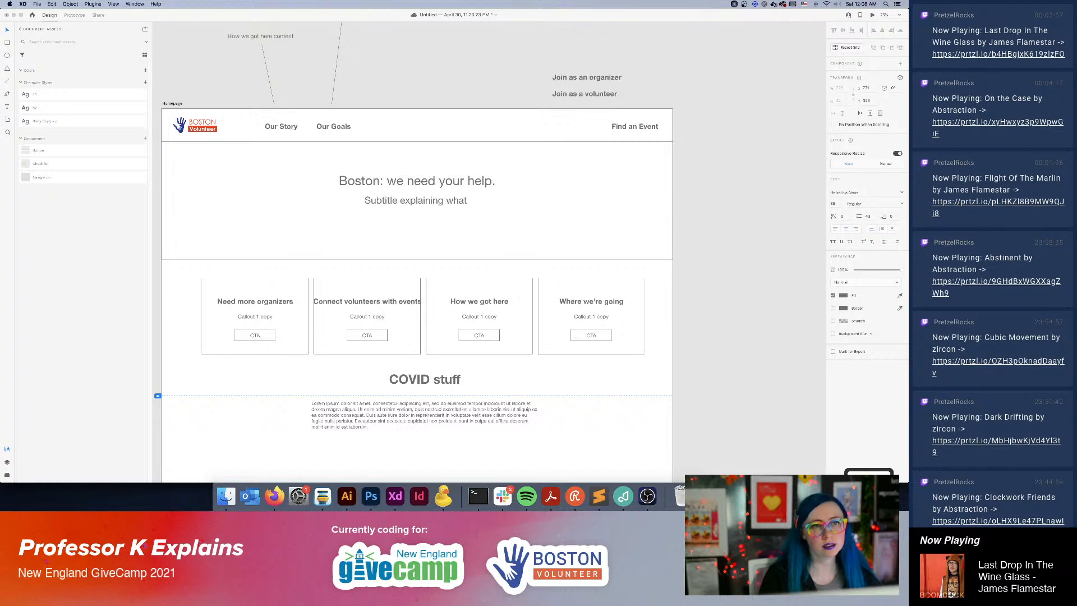
pyautogui.write('B')
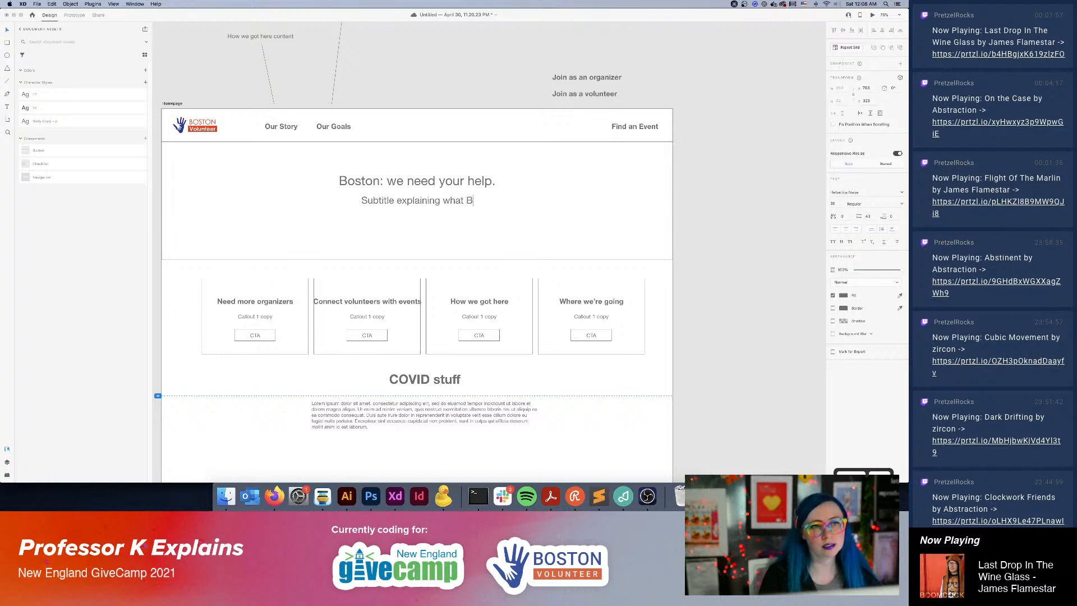
pyautogui.write('oston volutn')
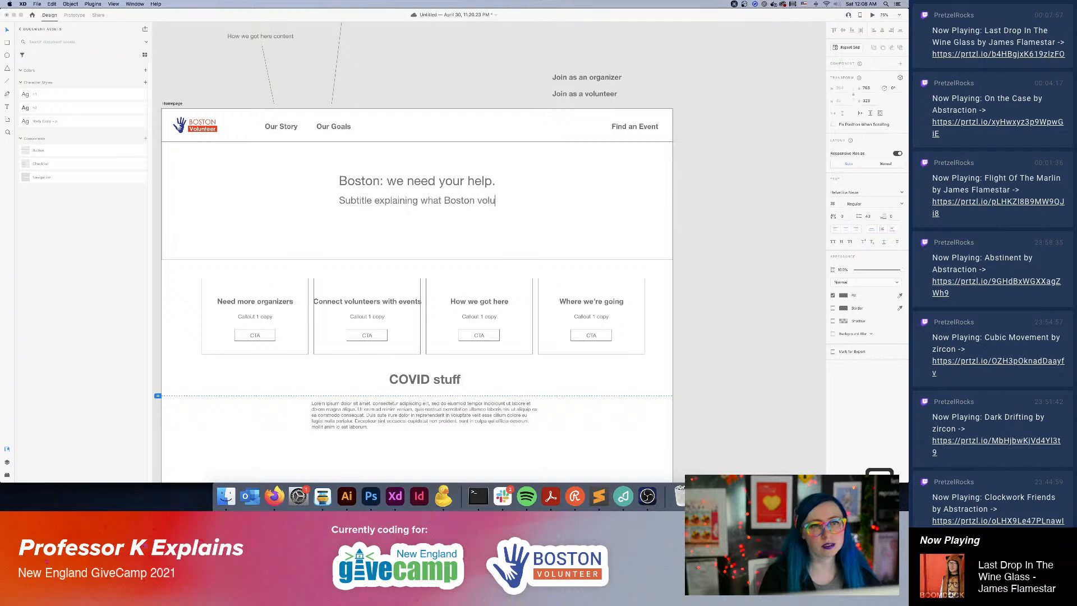
pyautogui.press('BackSpace')
pyautogui.press('BackSpace')
pyautogui.write('ntee')
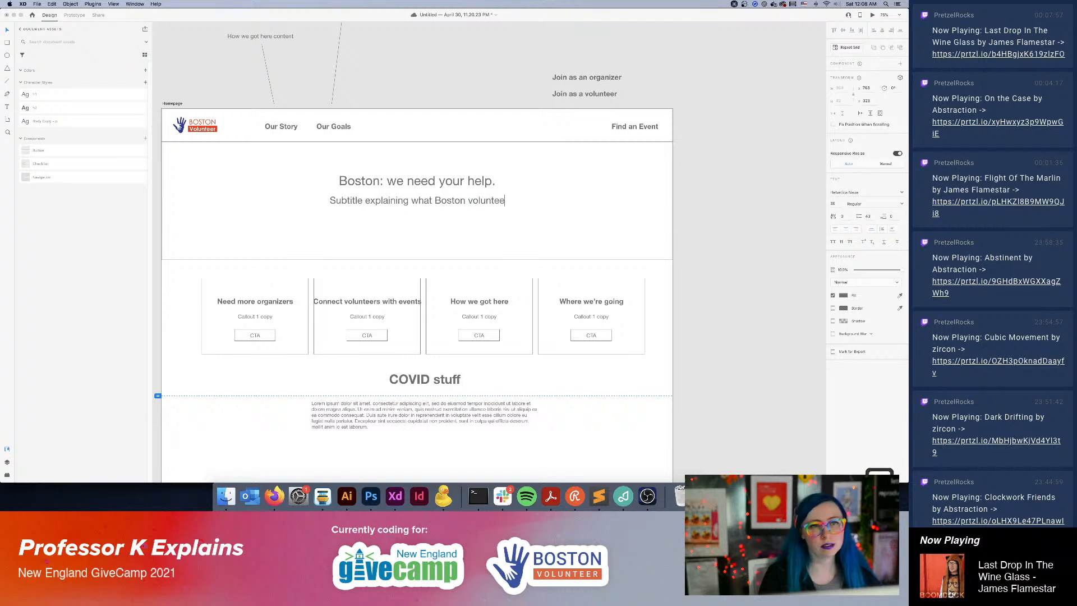
pyautogui.write('r does and how w')
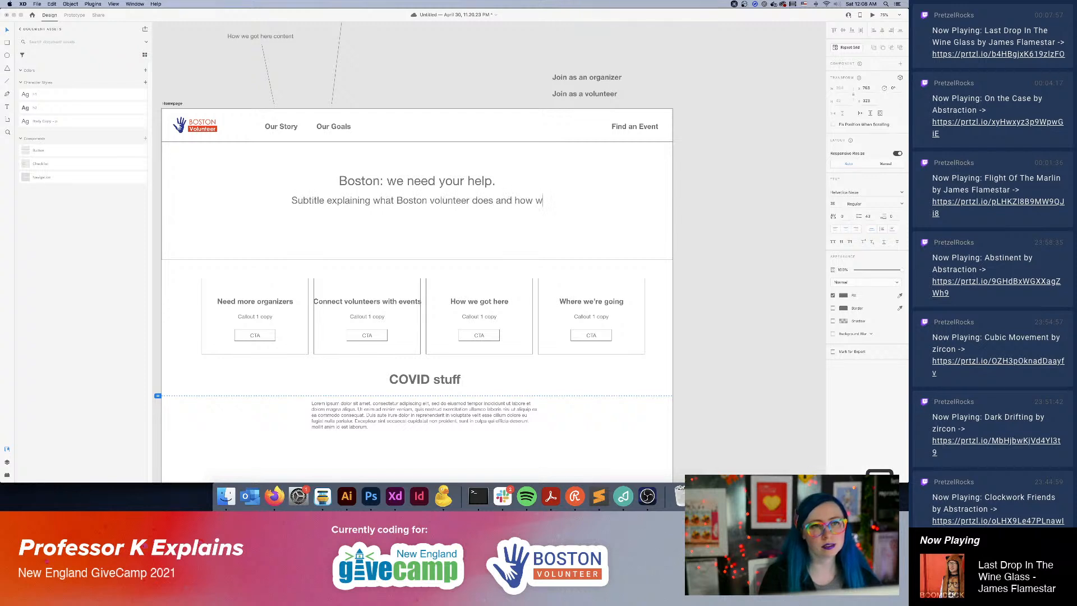
pyautogui.write('e want to get ')
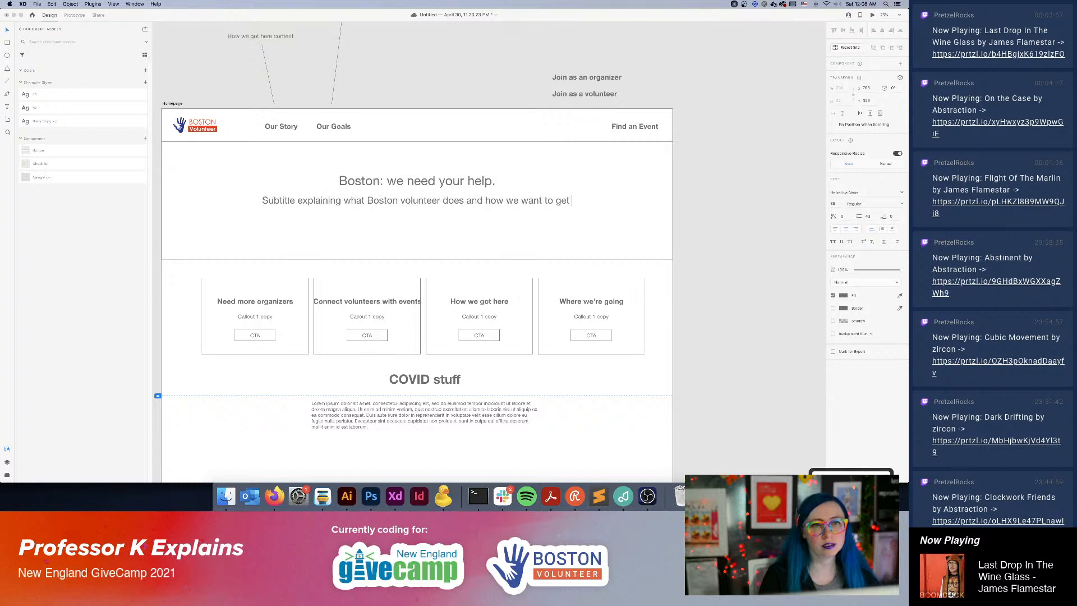
pyautogui.write('back there.')
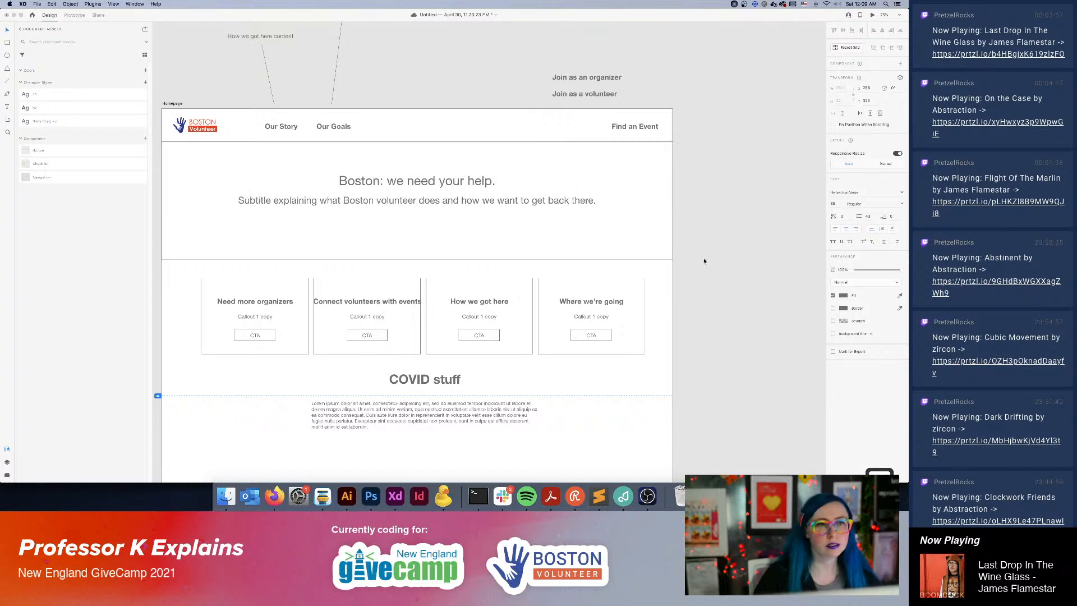
pyautogui.press('Escape')
# Place a Button component instance beneath the hero subtitle and relabel it "Help Organize".
pyautogui.moveTo(33, 150); pyautogui.dragTo(388, 222)
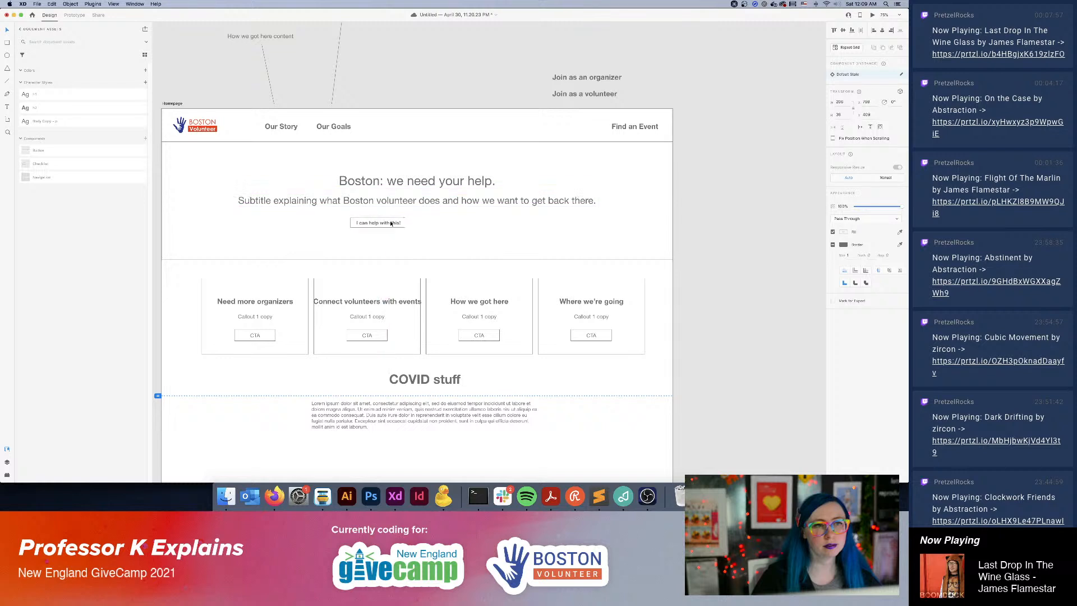
pyautogui.doubleClick(388, 222)
pyautogui.doubleClick(384, 222)
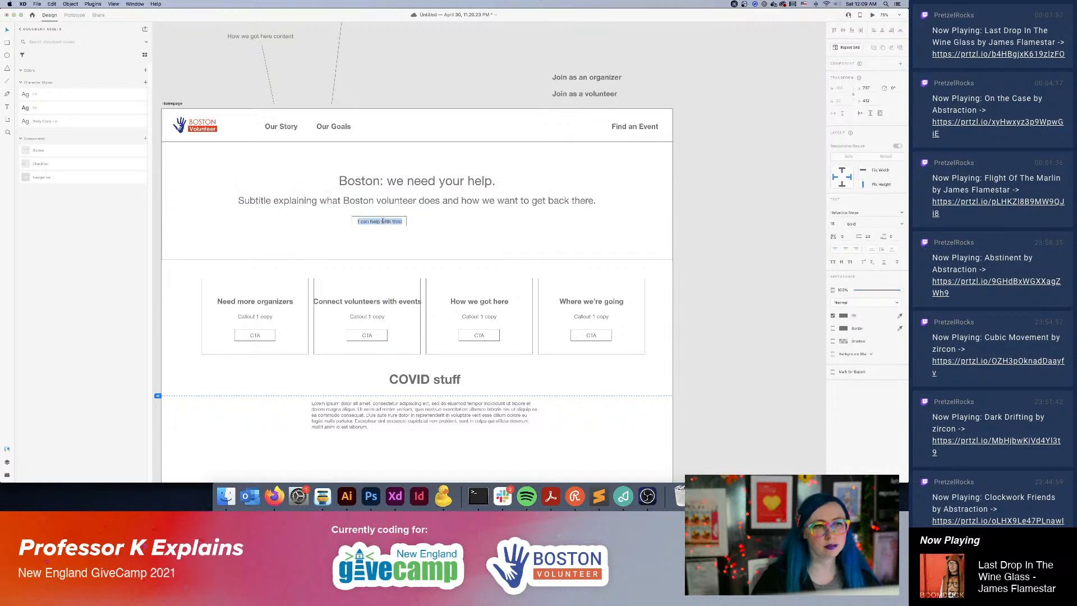
pyautogui.write('Help Organize')
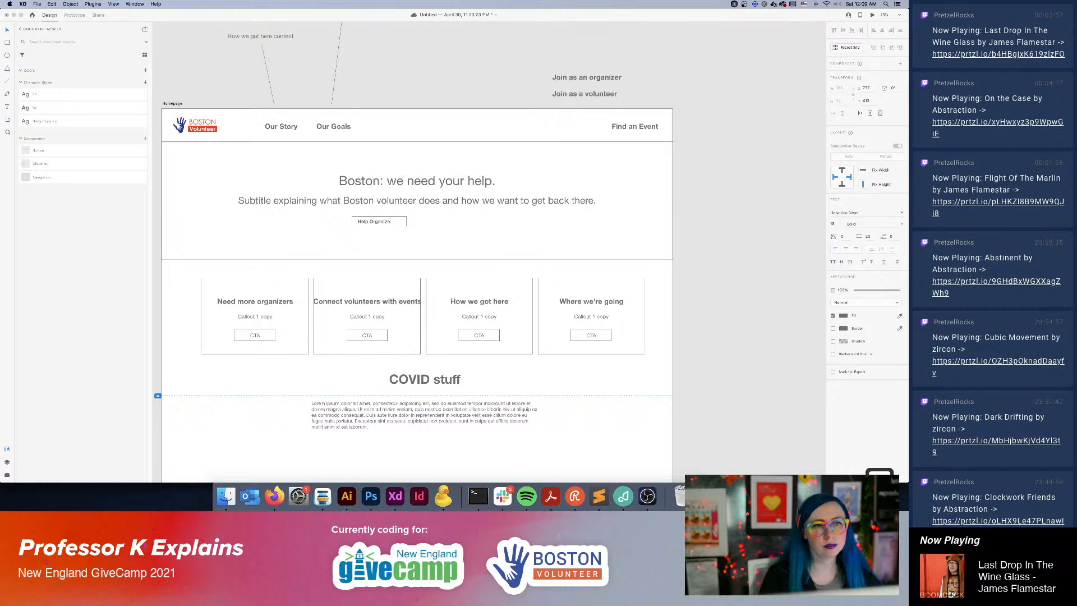
pyautogui.click(714, 309)
# Open the button's main component on the Our Goals artboard and turn on padding for it.
pyautogui.click(418, 226)
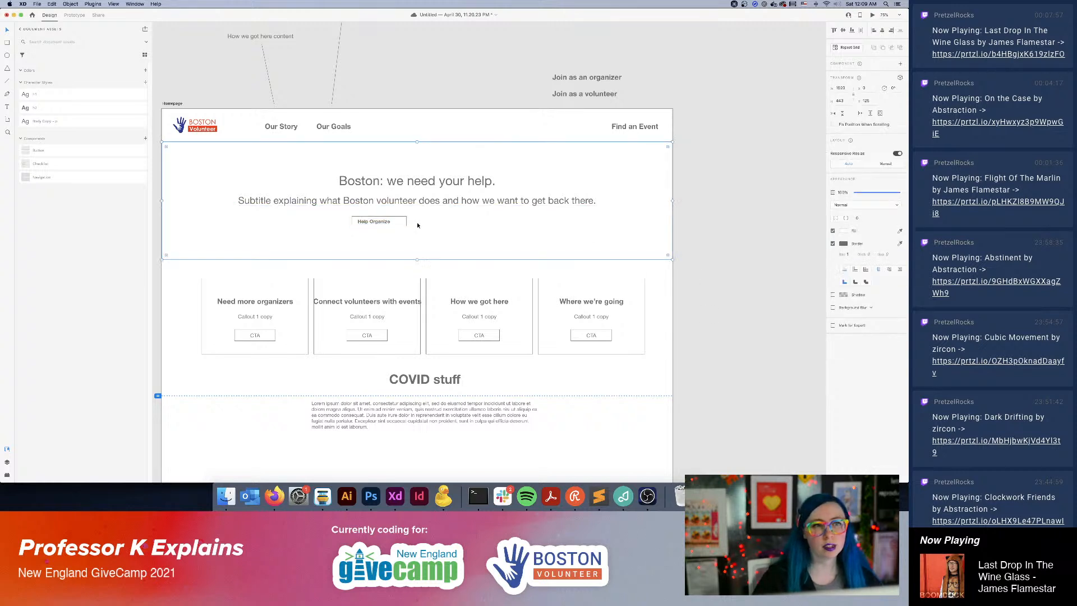
pyautogui.click(402, 223)
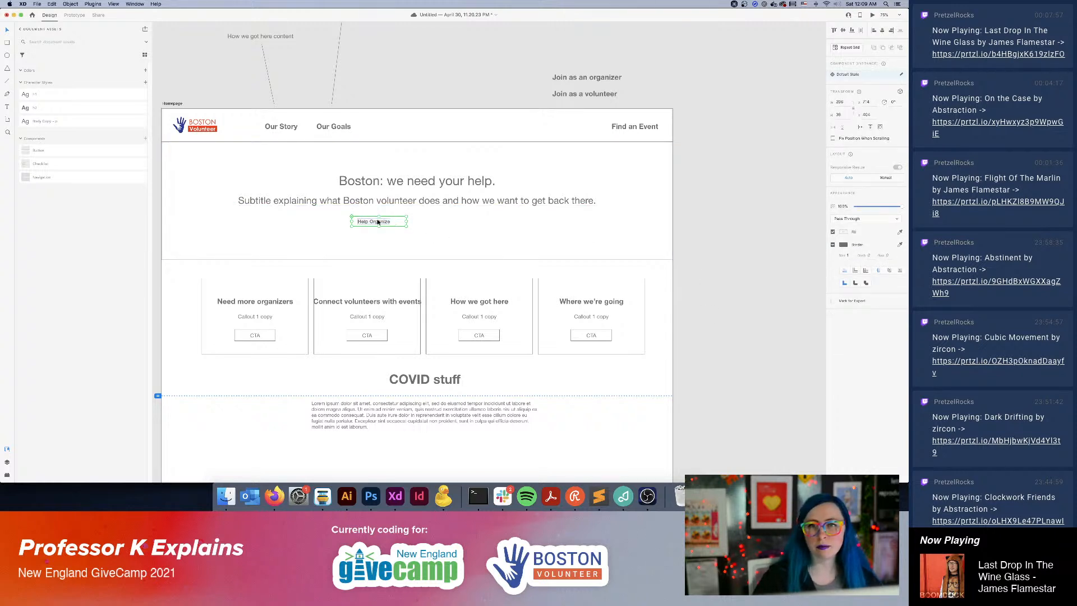
pyautogui.rightClick(47, 150)
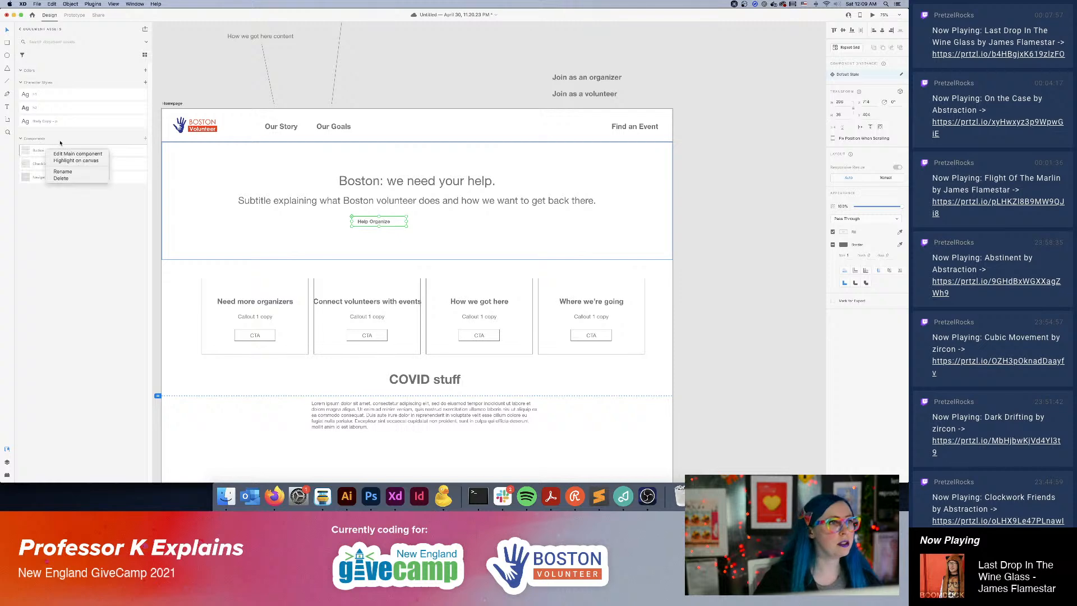
pyautogui.click(79, 154)
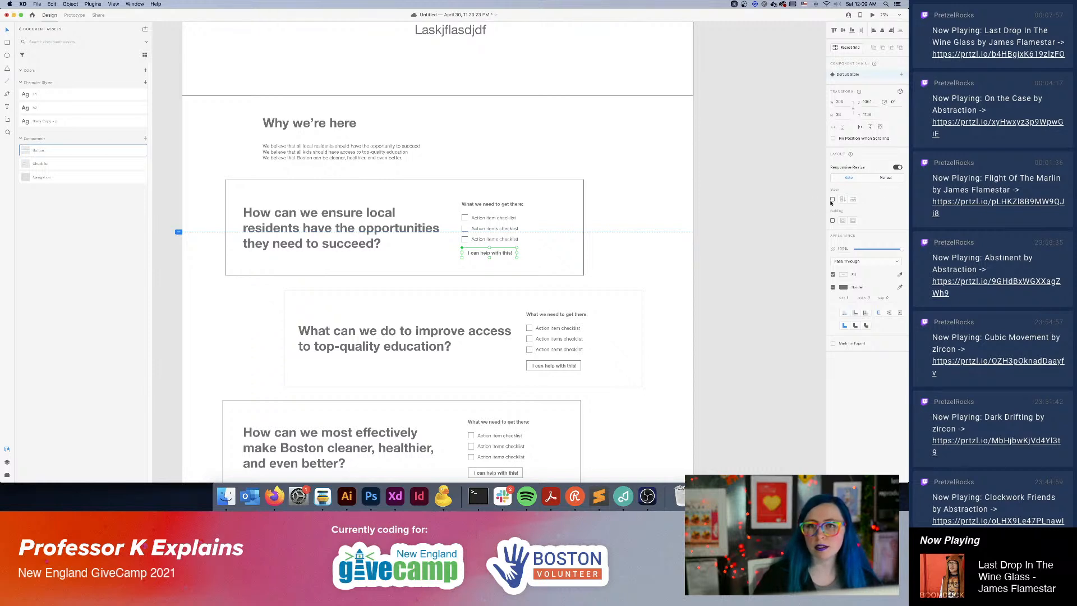
pyautogui.click(833, 221)
pyautogui.click(729, 237)
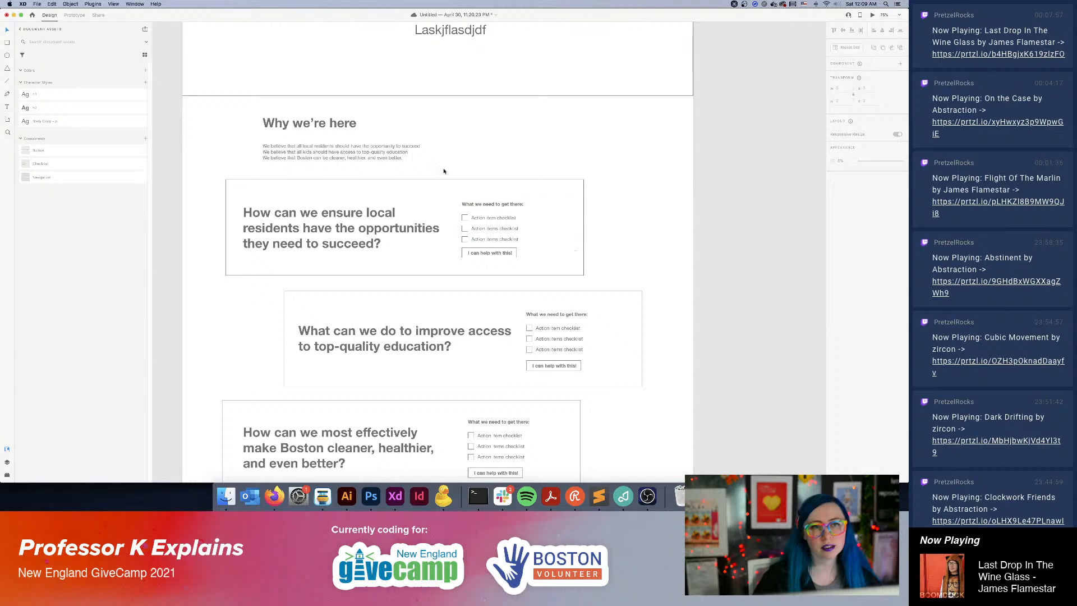
# Centre the Homepage's Help Organize button horizontally beneath the hero subtitle.
pyautogui.hscroll(-10, 284, 151)
pyautogui.hscroll(10, 285, 150)
pyautogui.scroll(3, 538, 356)
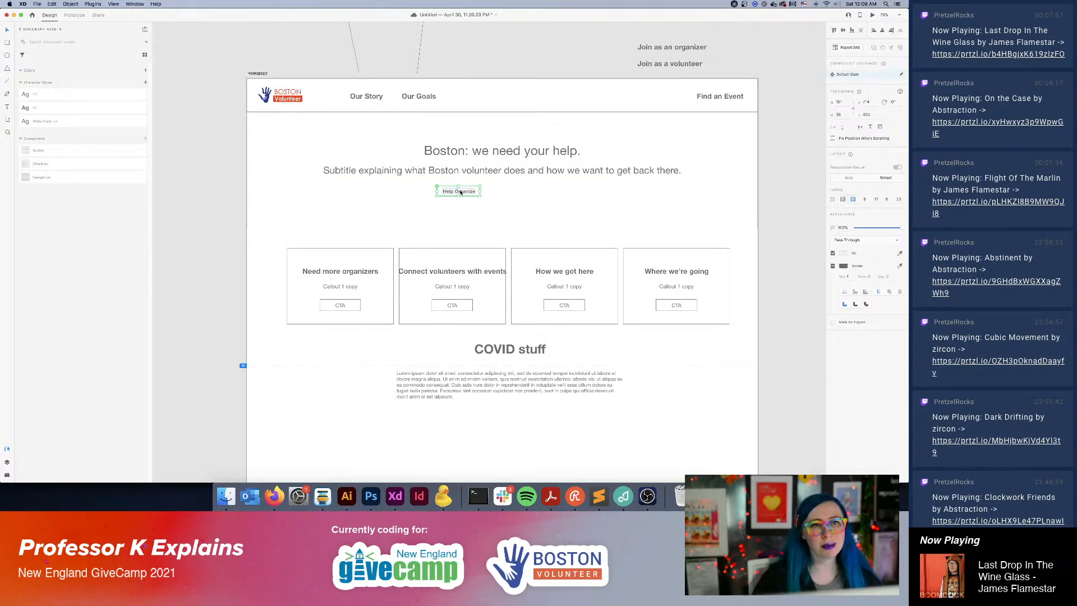
pyautogui.moveTo(461, 192); pyautogui.dragTo(497, 192)
pyautogui.scroll(3, 481, 191)
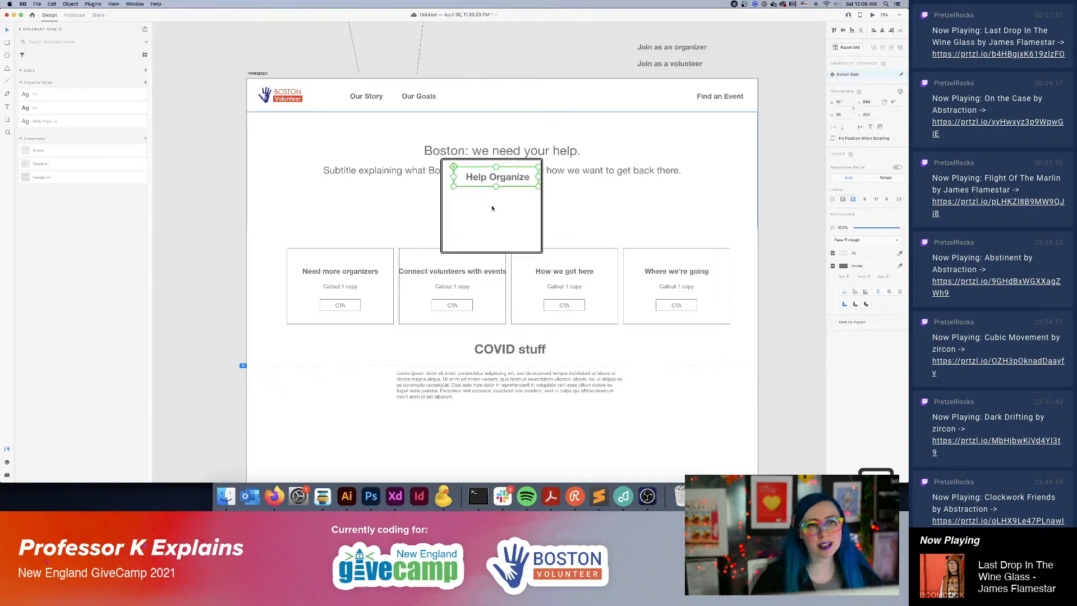
pyautogui.scroll(-3, 504, 191)
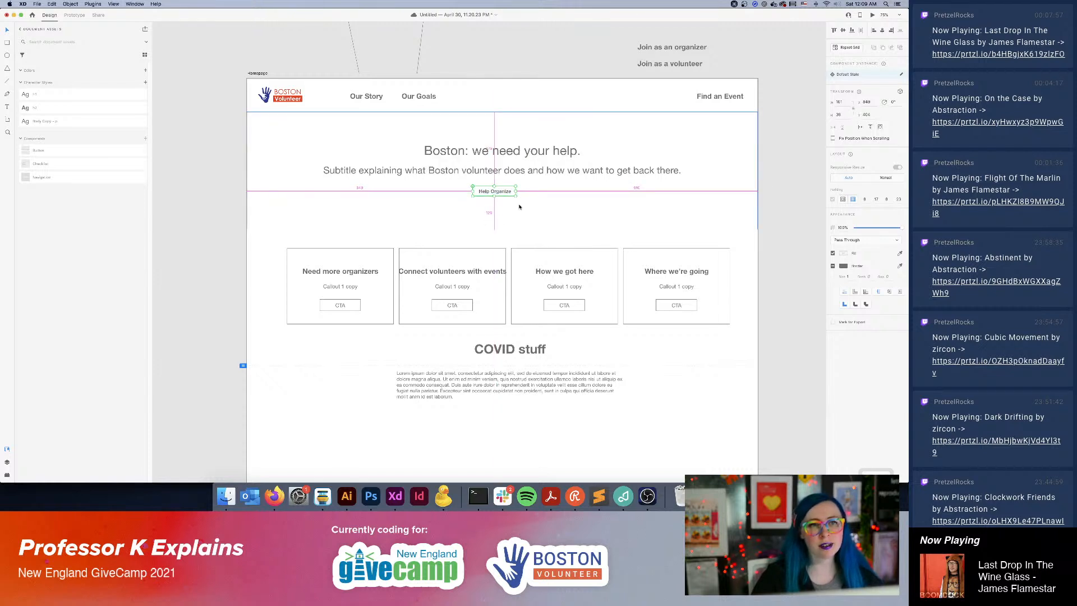
pyautogui.doubleClick(489, 192)
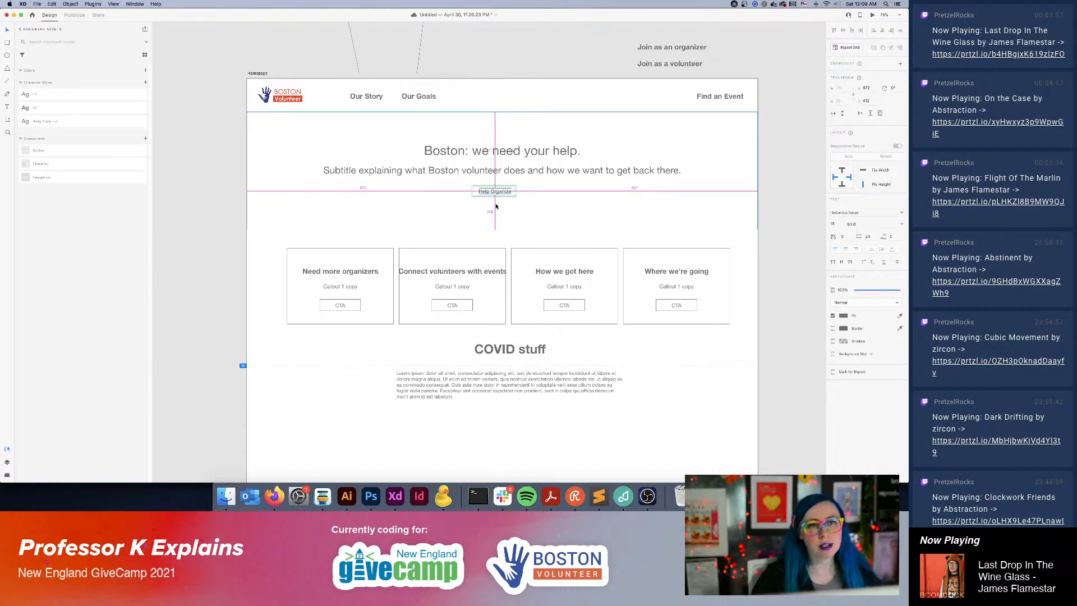
pyautogui.press('Return')
pyautogui.press('Right')
pyautogui.write('Some')
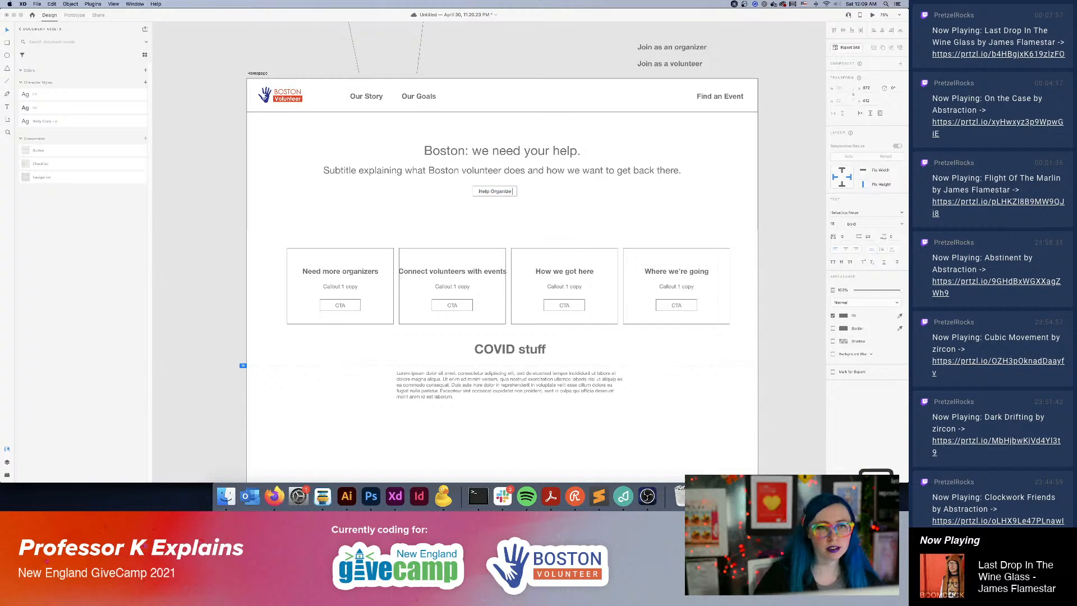
pyautogui.press('BackSpace')
pyautogui.press('BackSpace')
pyautogui.press('BackSpace')
pyautogui.press('BackSpace')
pyautogui.press('BackSpace')
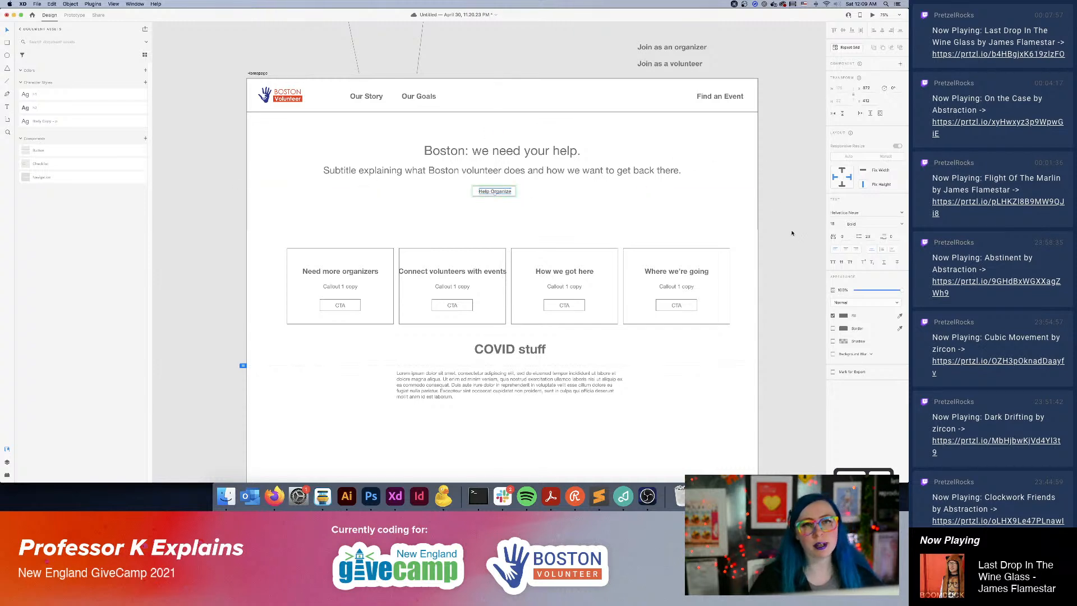
# Replace the CTA placeholder in the repeating callout boxes with a Button component instance.
pyautogui.click(335, 305)
pyautogui.click(339, 306)
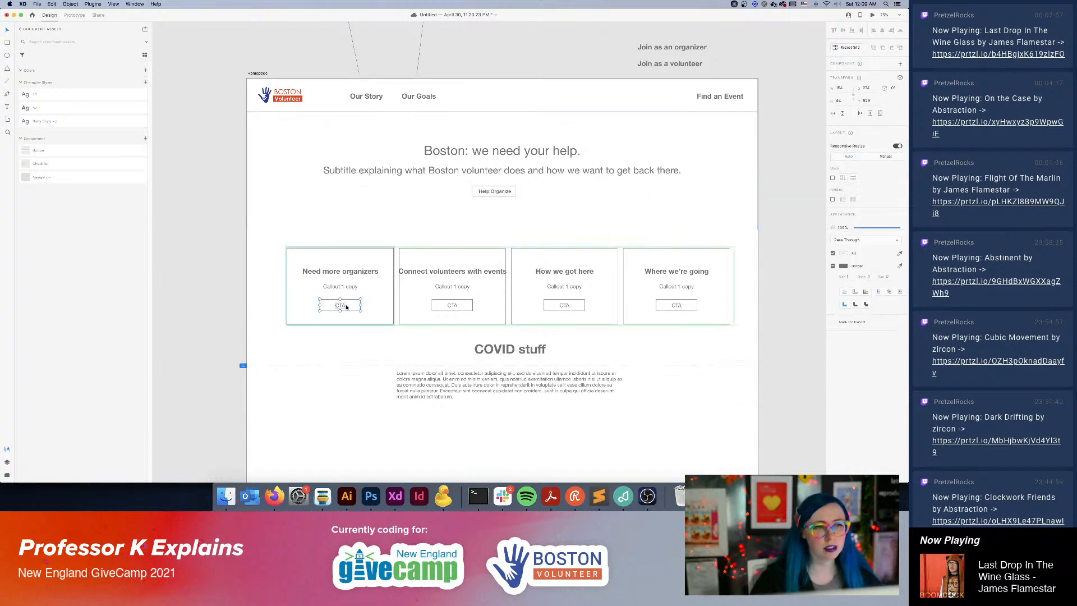
pyautogui.press('BackSpace')
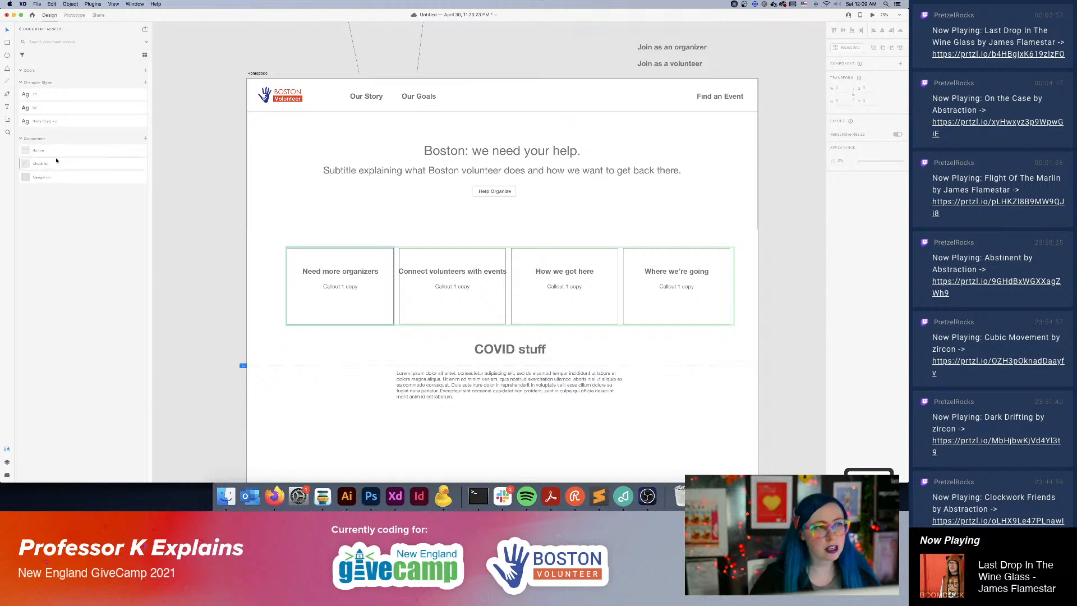
pyautogui.moveTo(38, 150); pyautogui.dragTo(330, 303)
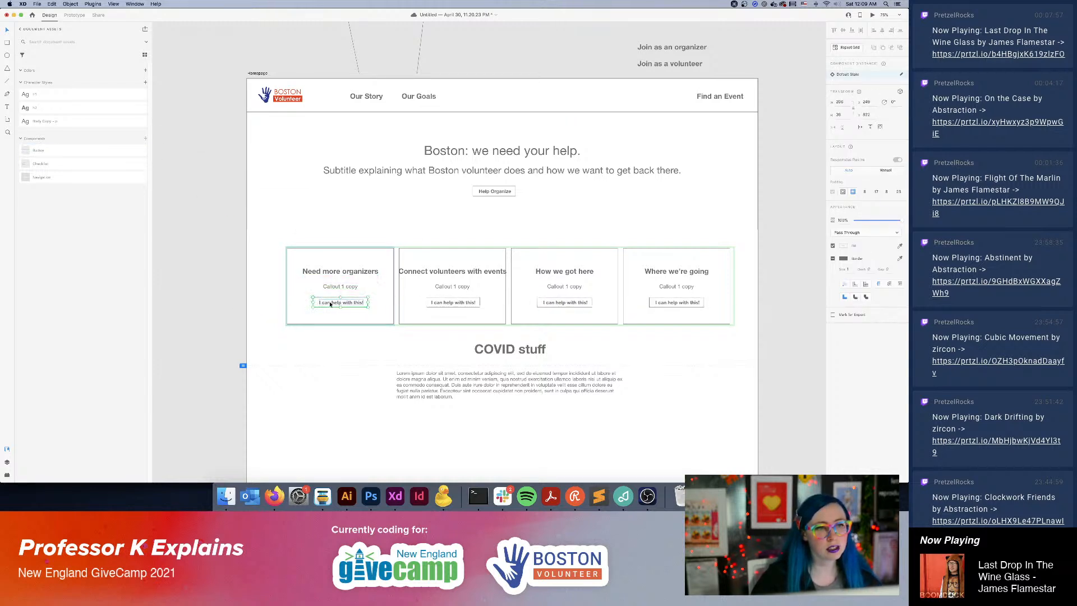
pyautogui.click(763, 334)
# Left-align the hero headline and subtitle and move them to the hero section's left side.
pyautogui.moveTo(639, 366); pyautogui.dragTo(562, 351)
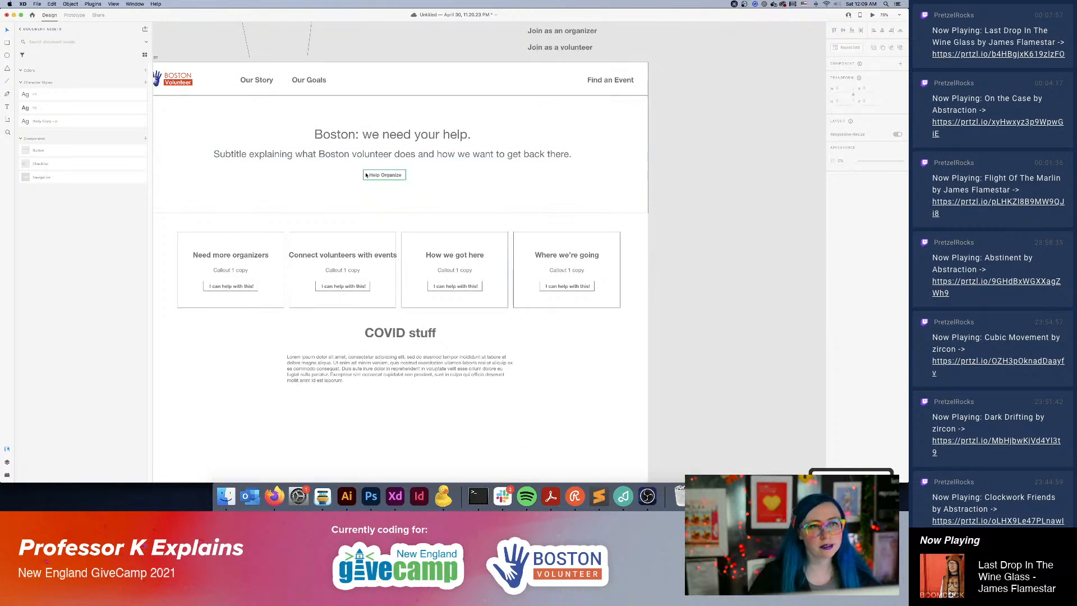
pyautogui.click(405, 174)
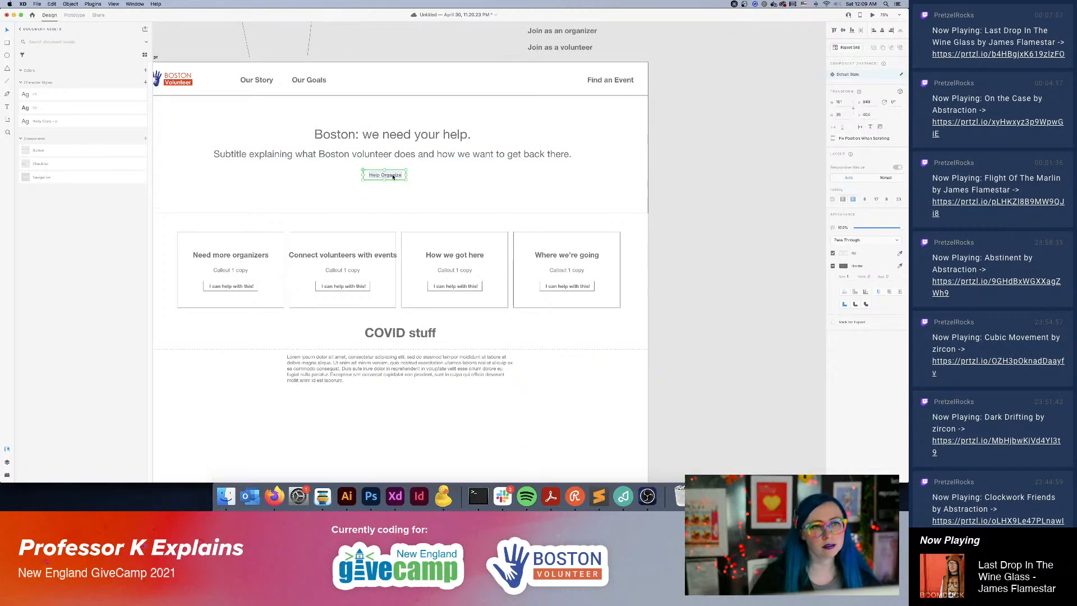
pyautogui.click(752, 196)
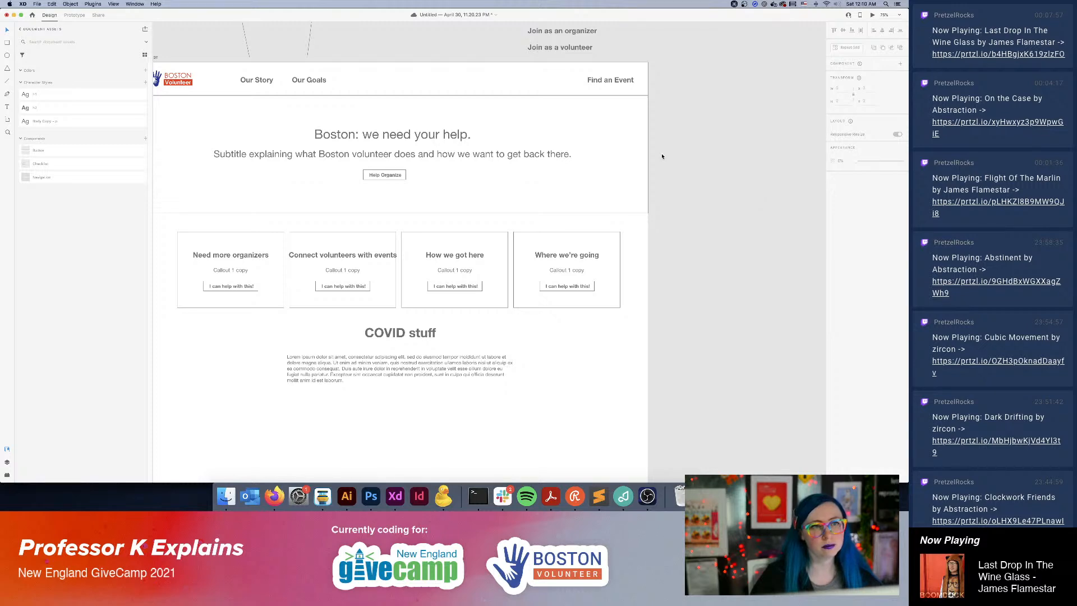
pyautogui.moveTo(386, 147); pyautogui.dragTo(424, 148)
pyautogui.click(517, 161)
pyautogui.keyDown('shift'); pyautogui.click(440, 171); pyautogui.keyUp('shift')
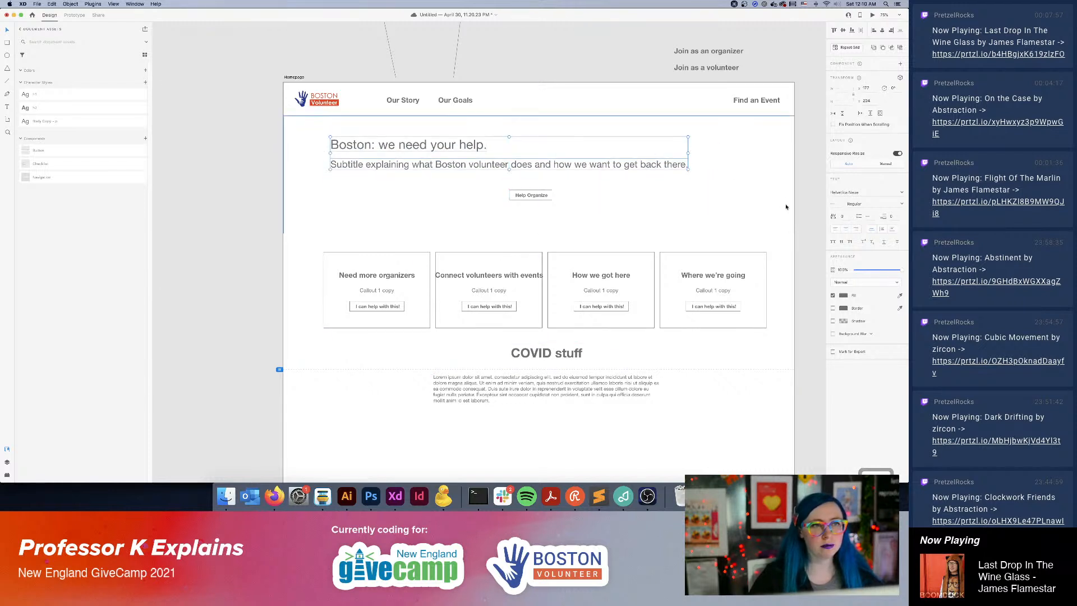
pyautogui.click(806, 211)
# Cut all of the subtitle's text out of its single-line text object under the hero headline.
pyautogui.click(674, 168)
pyautogui.doubleClick(671, 166)
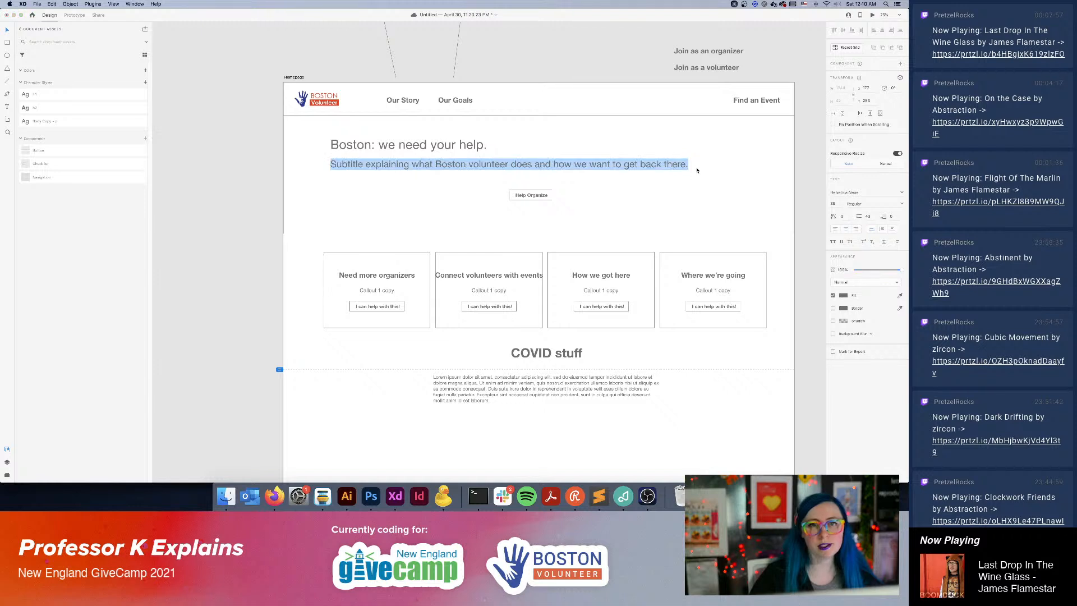
pyautogui.click(798, 183)
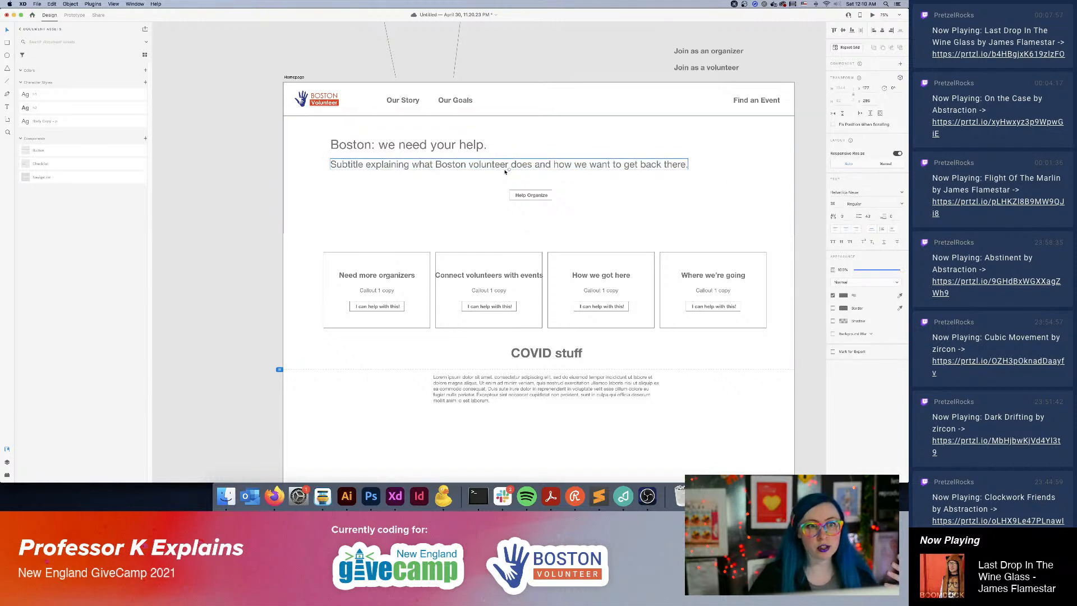
pyautogui.doubleClick(507, 168)
pyautogui.press('super+c')
pyautogui.press('BackSpace')
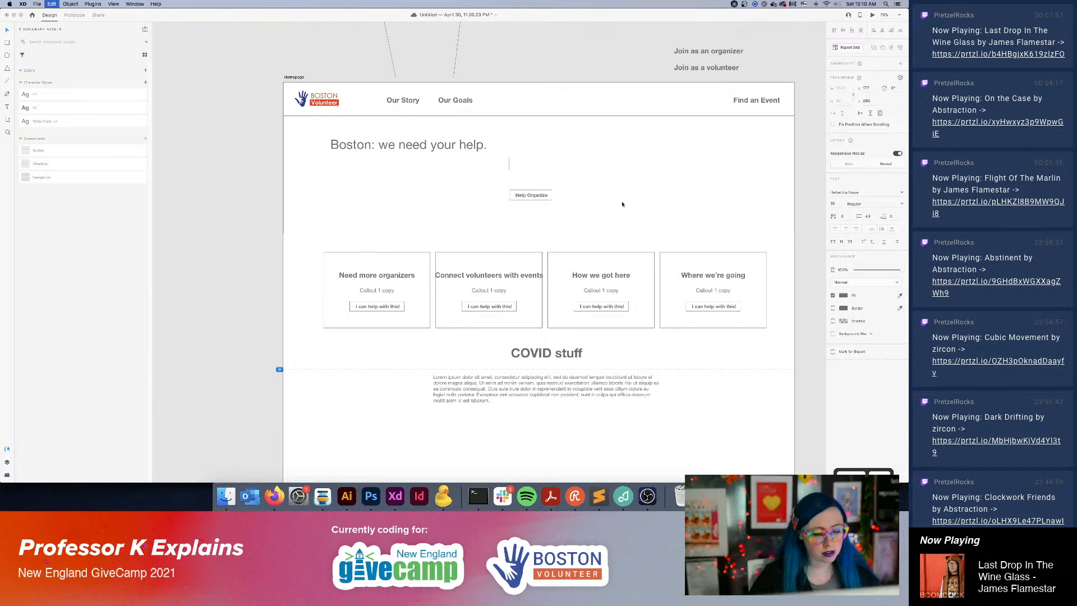
pyautogui.press('Escape')
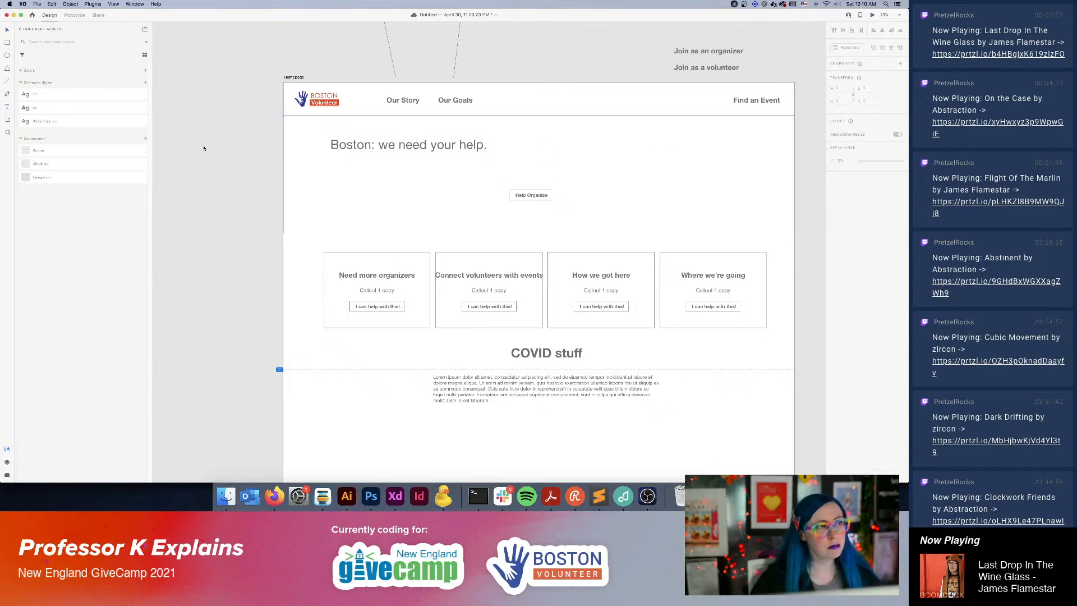
# Draw an area text box beside the Homepage artboard, paste the subtitle copy into it and left-align it.
pyautogui.press('t')
pyautogui.moveTo(184, 138); pyautogui.dragTo(312, 235)
pyautogui.press('super+v')
pyautogui.press('super+a')
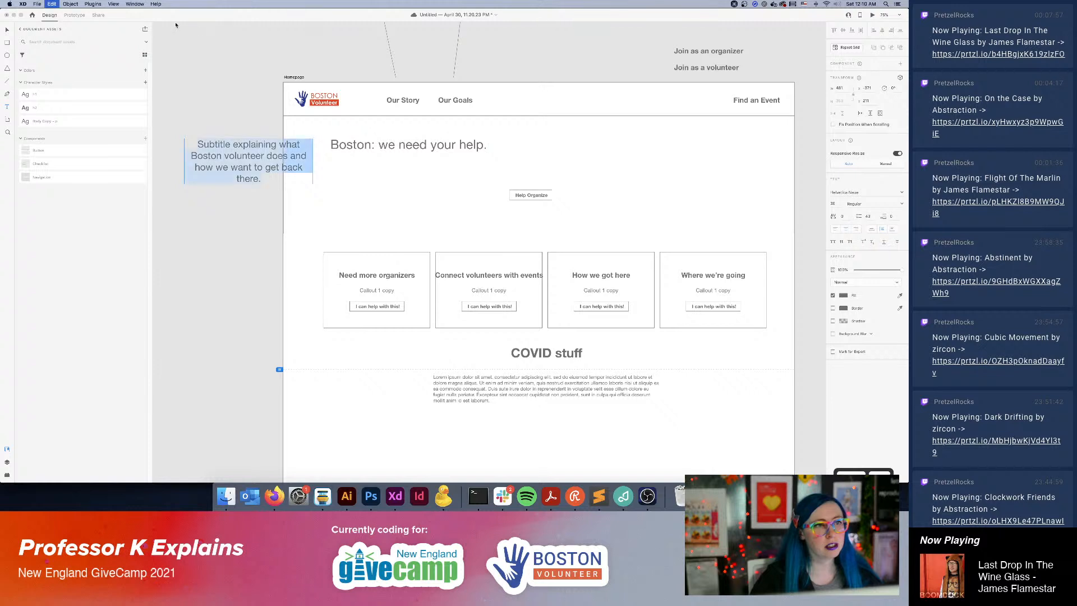
pyautogui.click(835, 229)
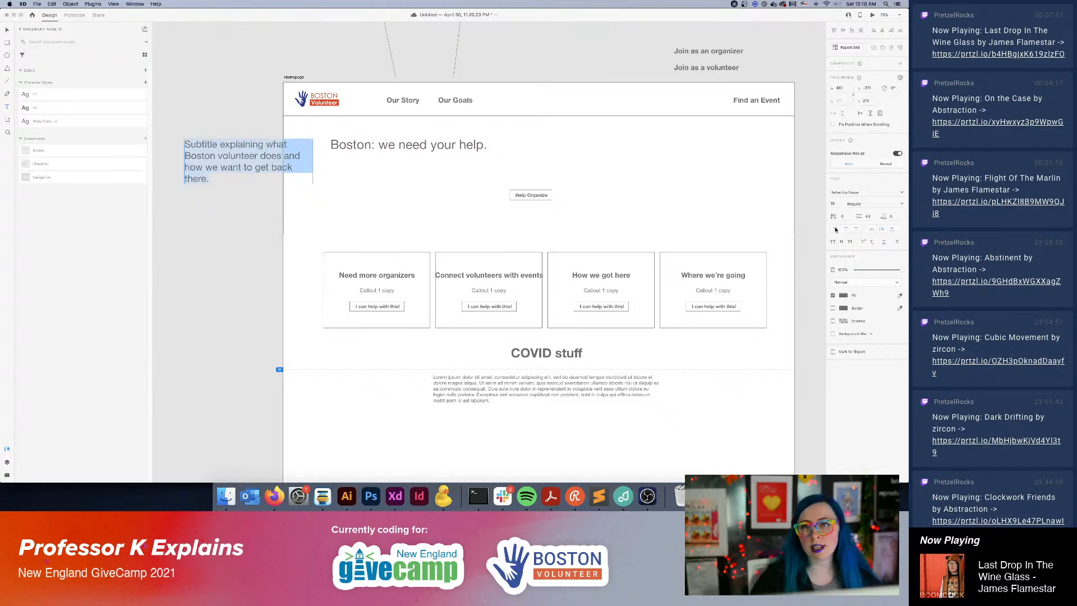
pyautogui.click(8, 31)
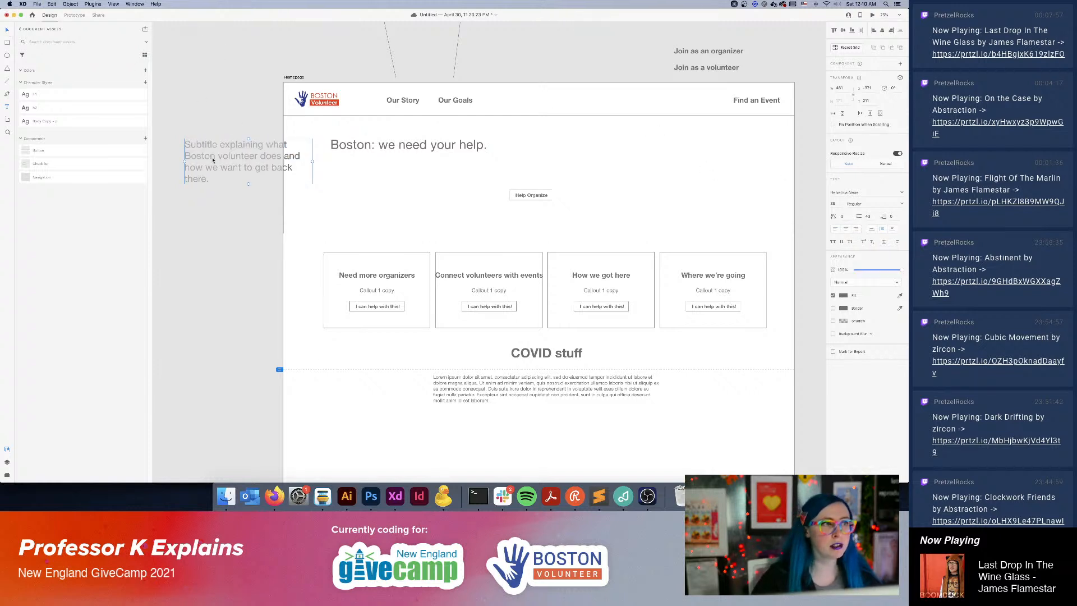
# Place the subtitle box beneath the headline, widen it to the headline's width and nudge both texts up slightly.
pyautogui.moveTo(213, 161); pyautogui.dragTo(359, 179)
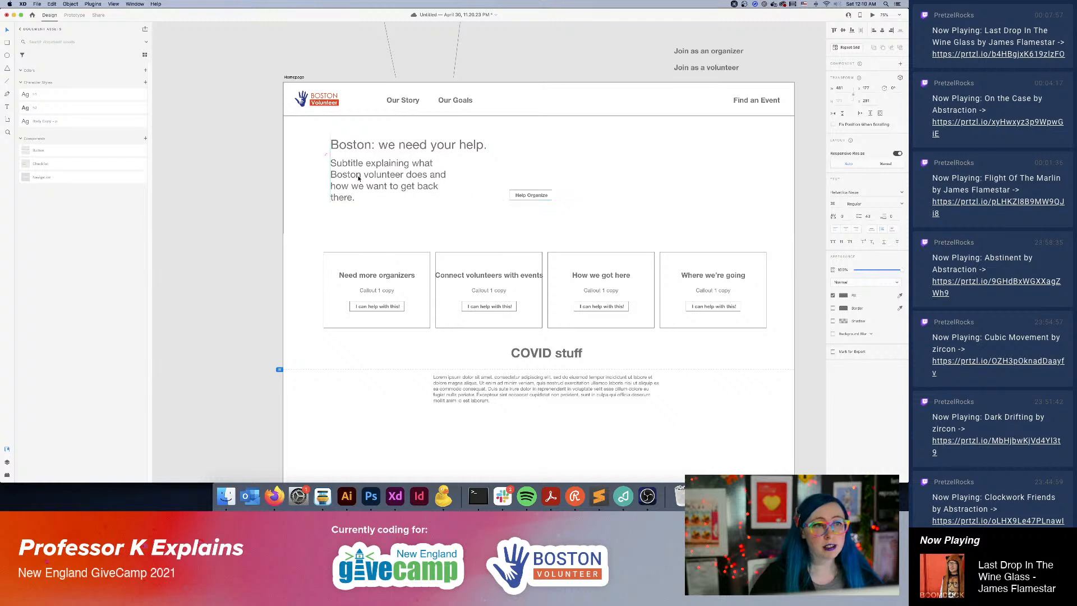
pyautogui.moveTo(458, 180); pyautogui.dragTo(489, 180)
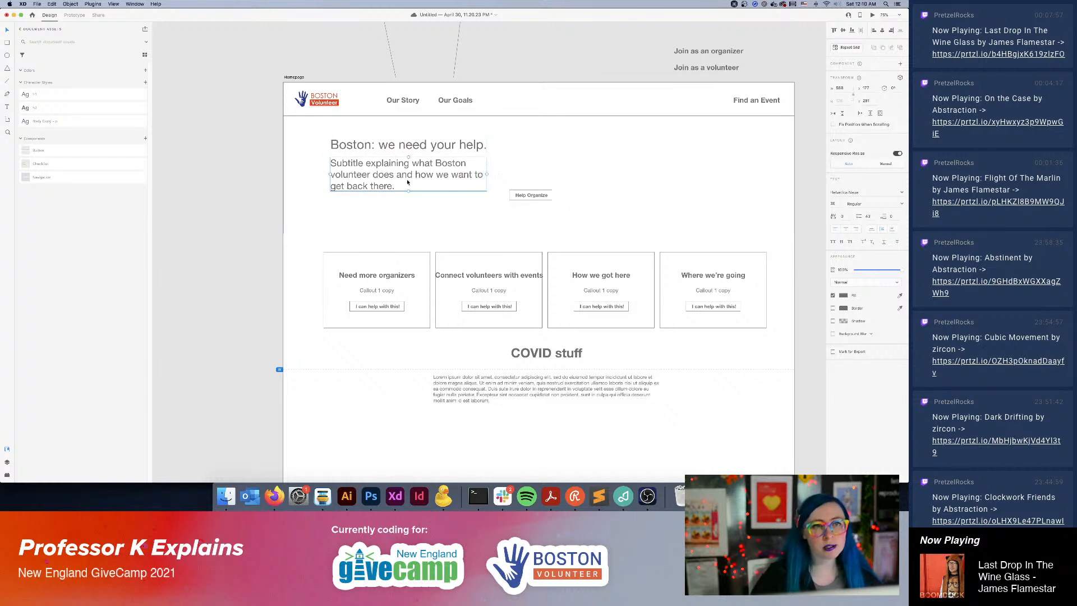
pyautogui.keyDown('shift'); pyautogui.click(363, 146); pyautogui.keyUp('shift')
pyautogui.moveTo(362, 174)
pyautogui.mouseDown()
pyautogui.moveTo(362, 184)
pyautogui.moveTo(362, 173)
pyautogui.mouseUp()
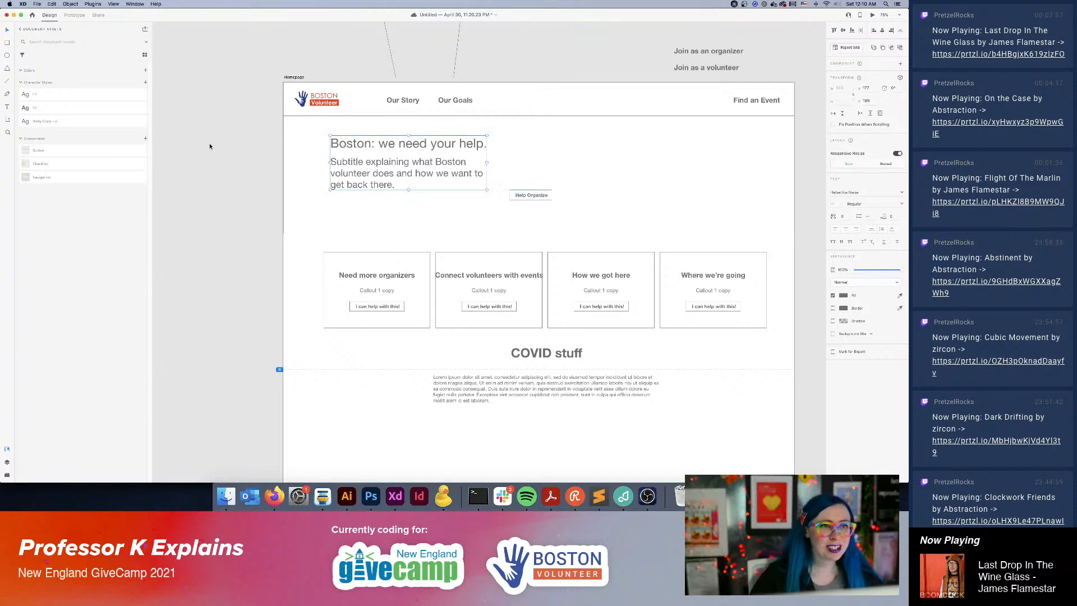
pyautogui.click(169, 140)
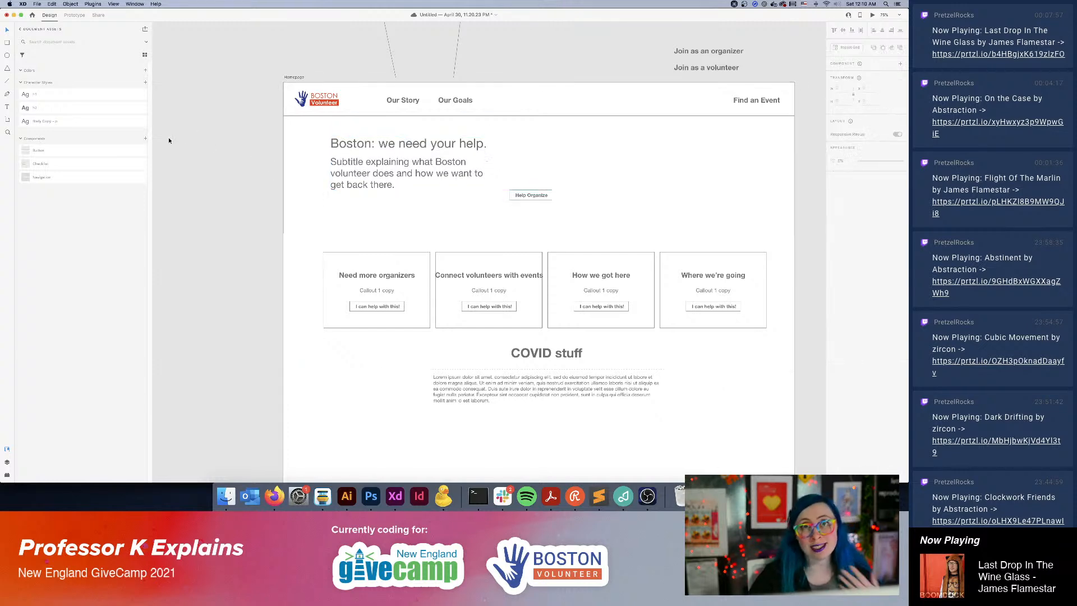
# Move the Help Organize button to the hero's right side and stack three evenly spaced copies there.
pyautogui.click(519, 198)
pyautogui.moveTo(635, 157); pyautogui.dragTo(557, 171)
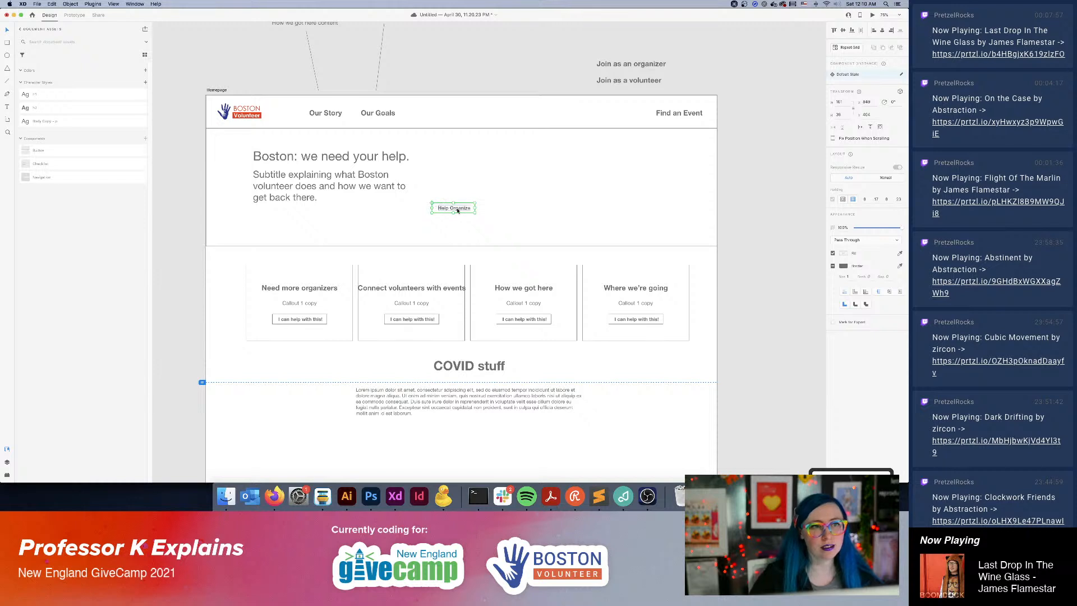
pyautogui.moveTo(439, 207); pyautogui.dragTo(660, 208)
pyautogui.click(774, 231)
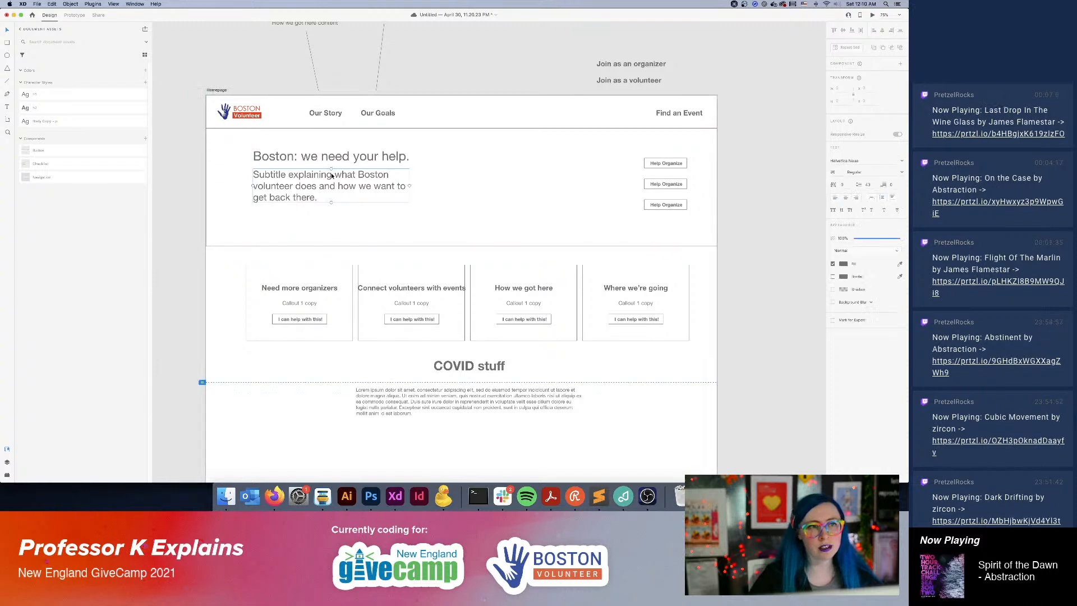
# Shift the hero headline and subtitle down together so the headline lines up with the first Help Organize button.
pyautogui.click(322, 160)
pyautogui.moveTo(293, 179); pyautogui.dragTo(292, 186)
pyautogui.click(741, 140)
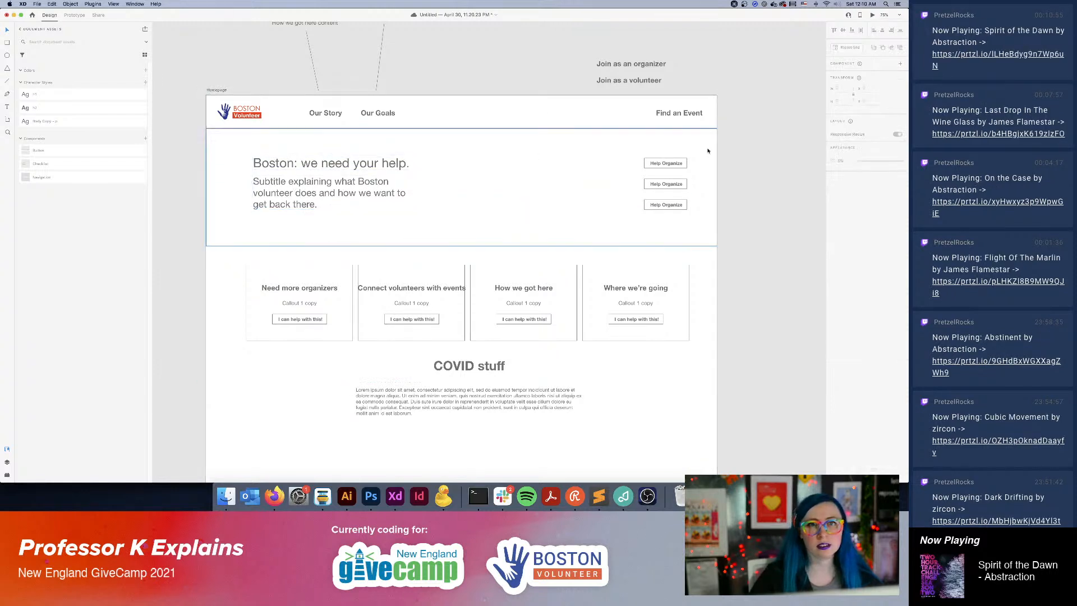
# Duplicate the Find an Event navigation link, placing one to the left, and relabel the right one "Get Involved".
pyautogui.click(677, 113)
pyautogui.doubleClick(694, 114)
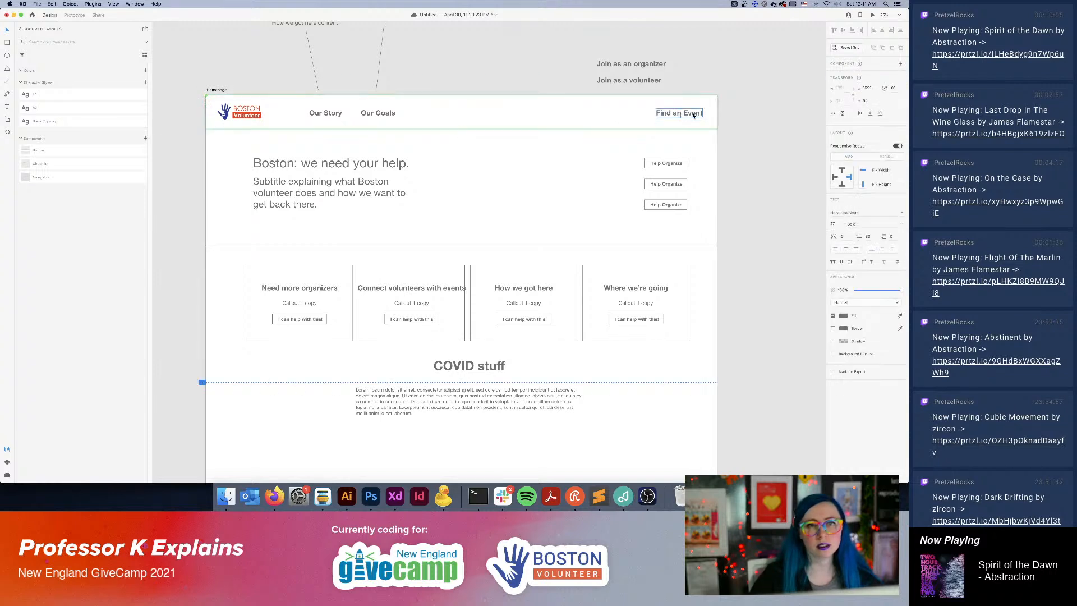
pyautogui.moveTo(688, 116)
pyautogui.mouseDown()
pyautogui.moveTo(626, 116)
pyautogui.moveTo(677, 116)
pyautogui.mouseUp()
pyautogui.press('super+d')
pyautogui.doubleClick(677, 116)
pyautogui.press('BackSpace')
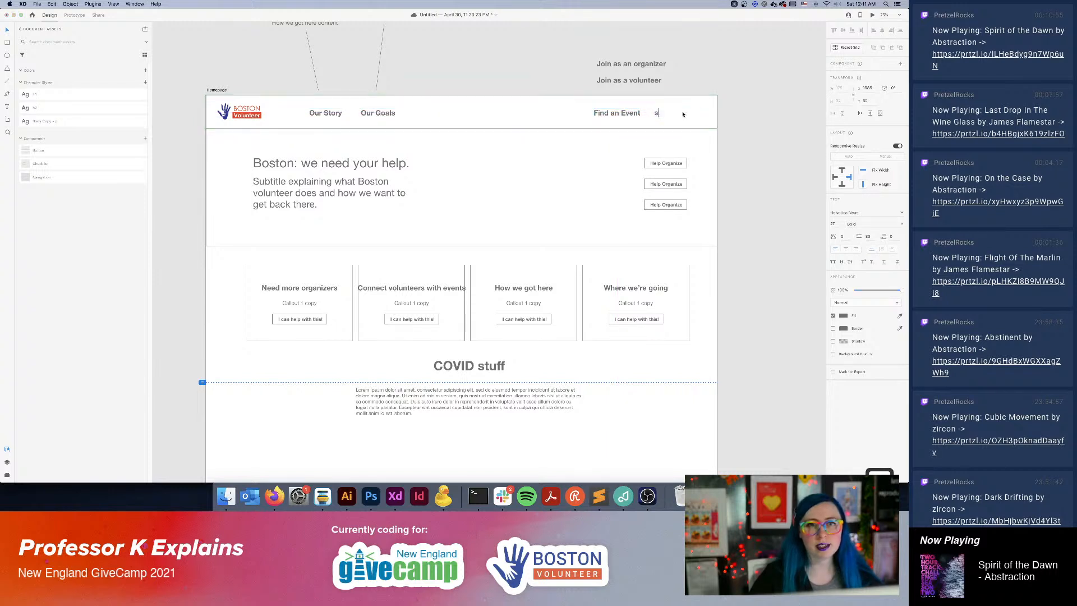
pyautogui.write('s')
pyautogui.press('BackSpace')
pyautogui.write('Get Involved')
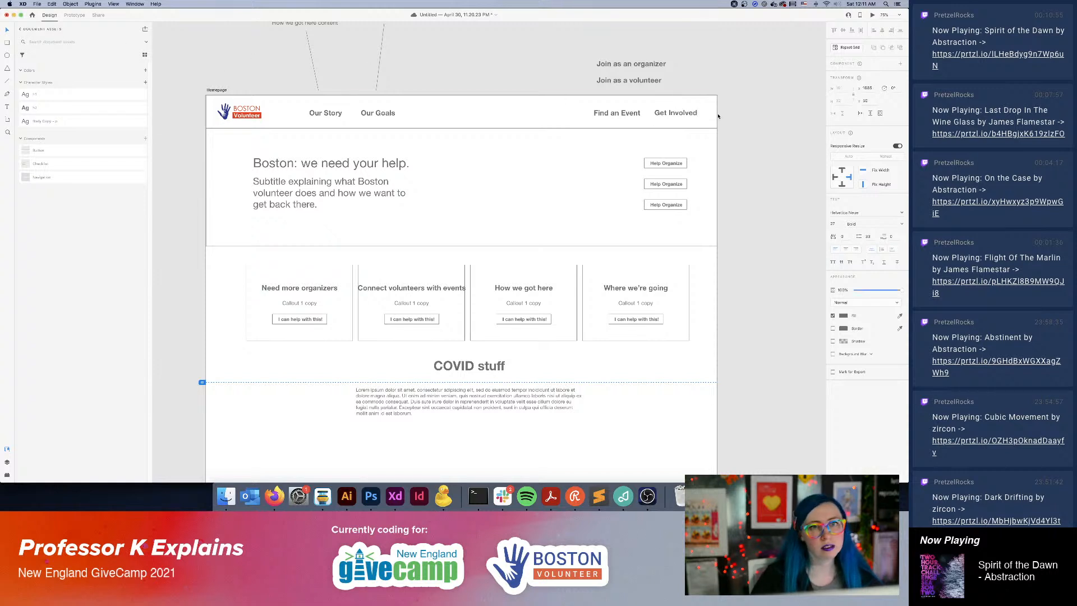
# Bring Find an Event closer to Get Involved and shift both links left to the hero buttons' right edge.
pyautogui.click(629, 115)
pyautogui.moveTo(624, 115); pyautogui.dragTo(627, 115)
pyautogui.click(676, 113)
pyautogui.press('Escape')
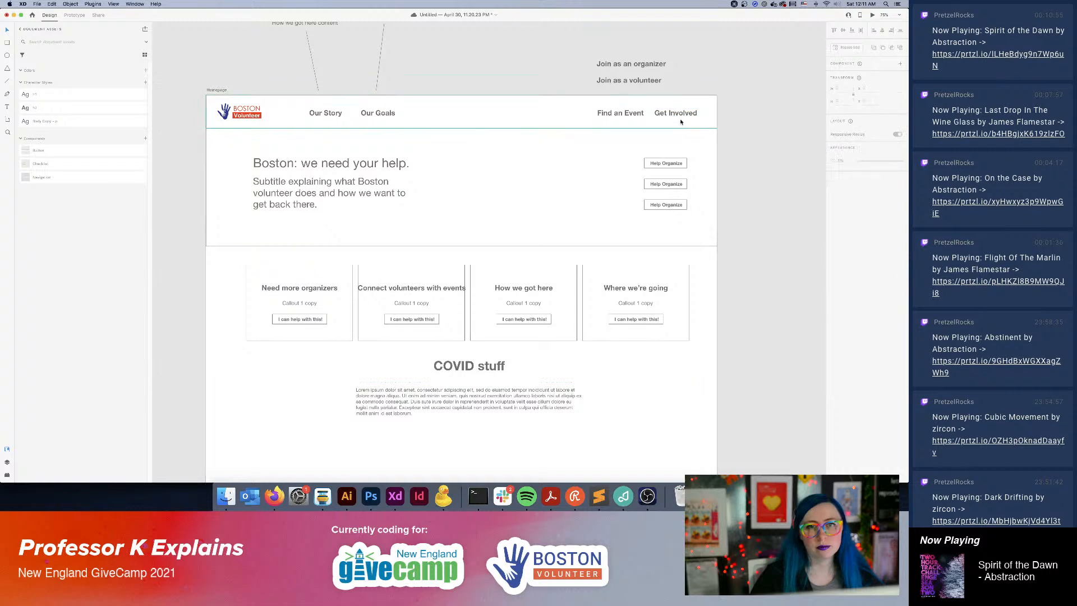
pyautogui.doubleClick(670, 113)
pyautogui.keyDown('shift'); pyautogui.click(621, 114); pyautogui.keyUp('shift')
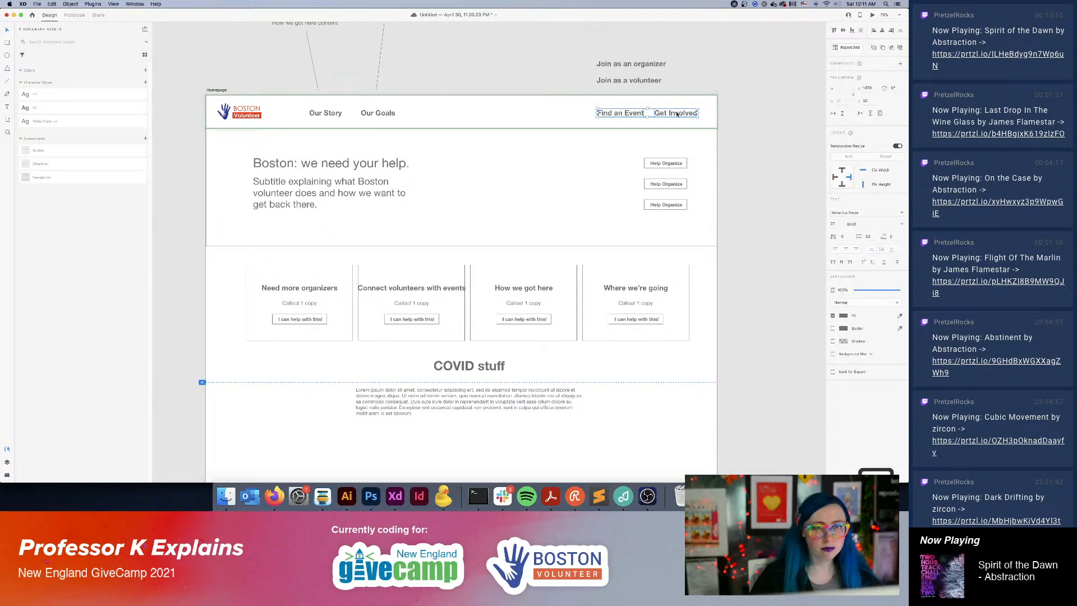
pyautogui.moveTo(677, 114); pyautogui.dragTo(667, 114)
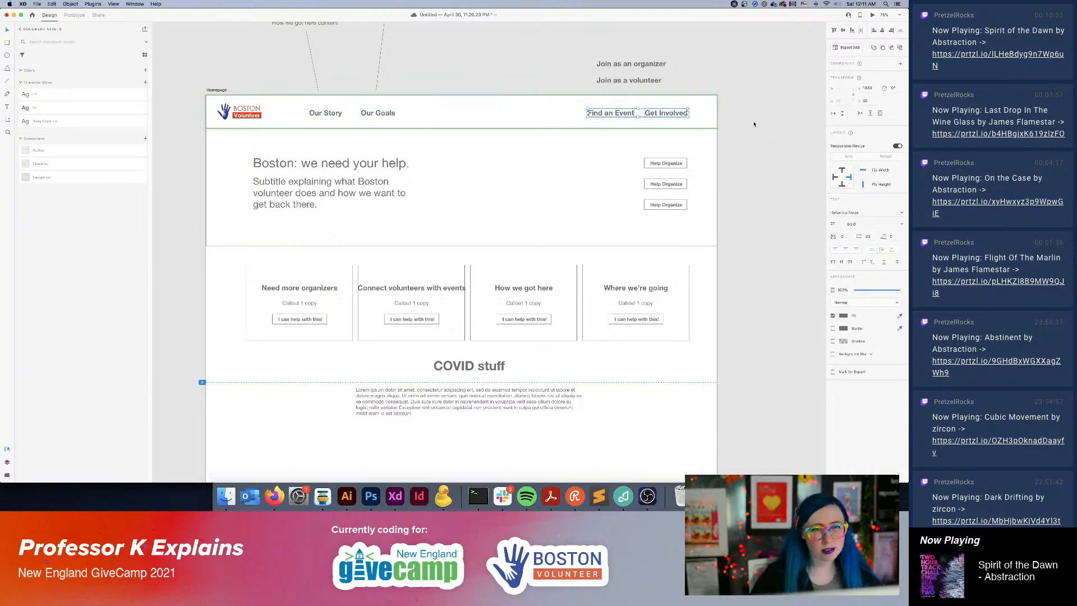
pyautogui.click(755, 123)
# Delete the "Join as an organizer" and "Join as a volunteer" notes above the Homepage artboard.
pyautogui.moveTo(666, 44); pyautogui.dragTo(630, 89)
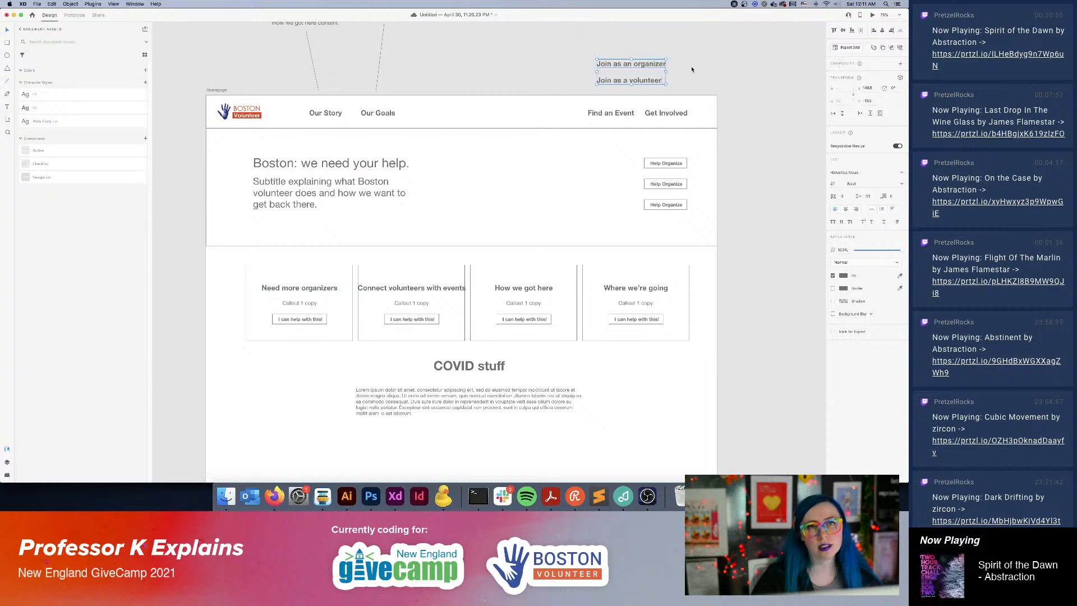
pyautogui.press('Delete')
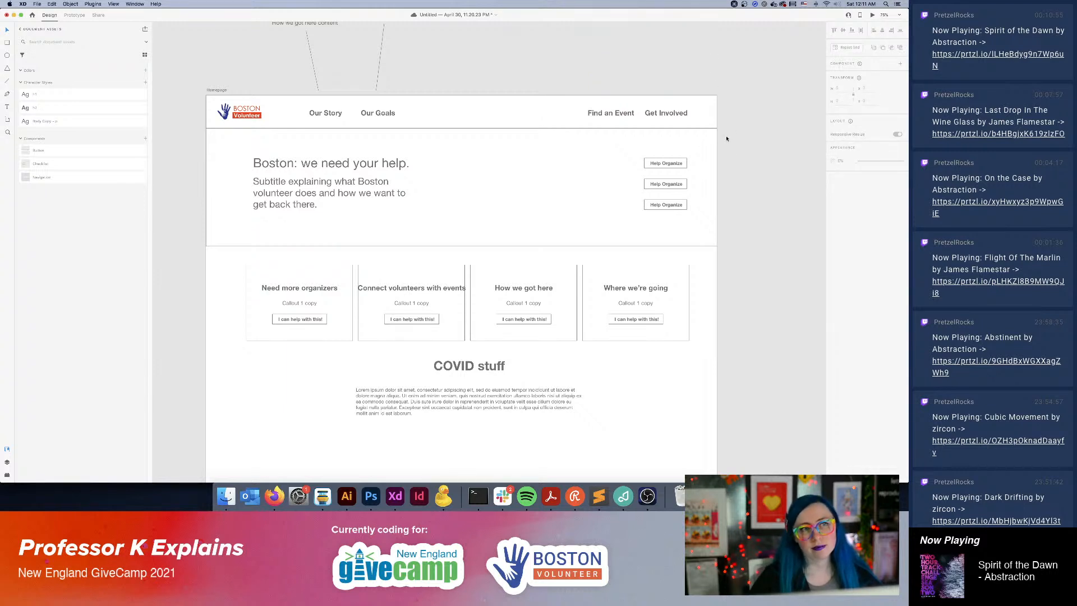
pyautogui.click(676, 112)
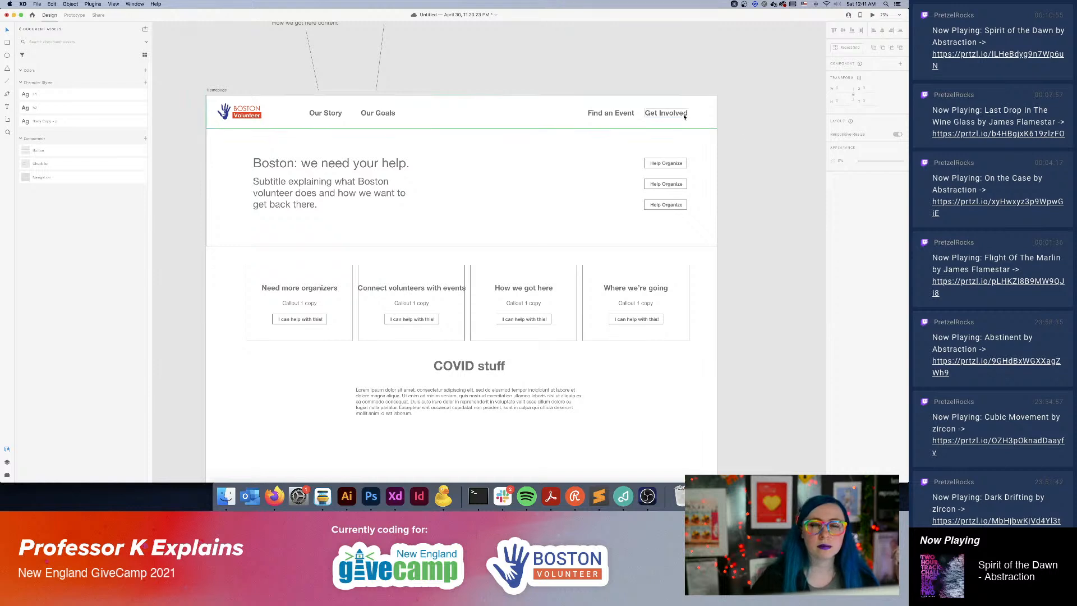
pyautogui.doubleClick(679, 114)
pyautogui.doubleClick(665, 115)
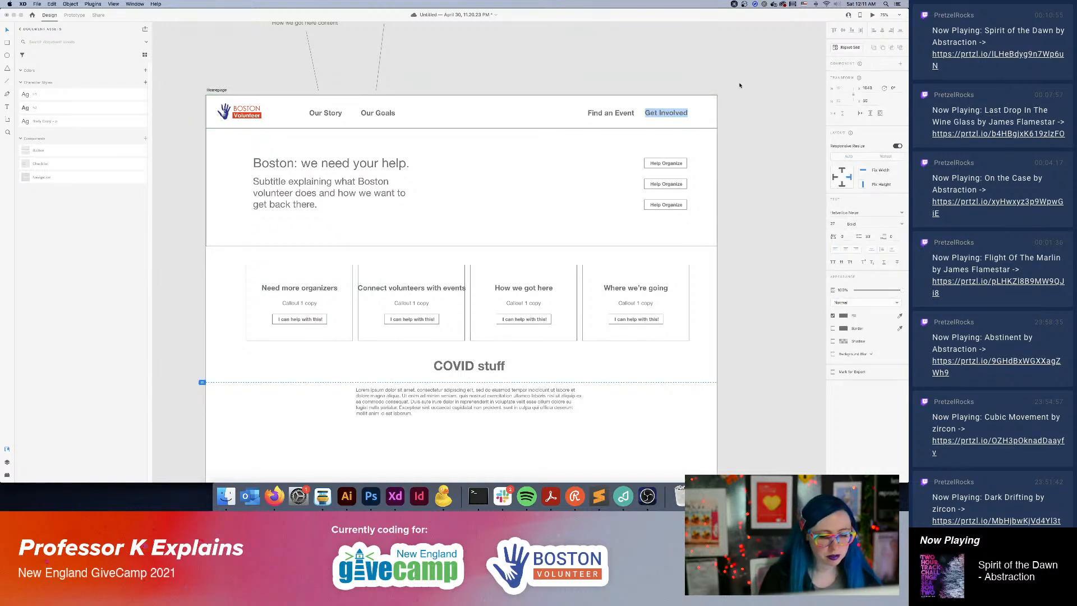
pyautogui.press('Escape')
# Copy the hero headline to the left of the stacked buttons, apply the bold heading character style and set its size to 24.
pyautogui.scroll(-2, 668, 155)
pyautogui.hscroll(3, 669, 155)
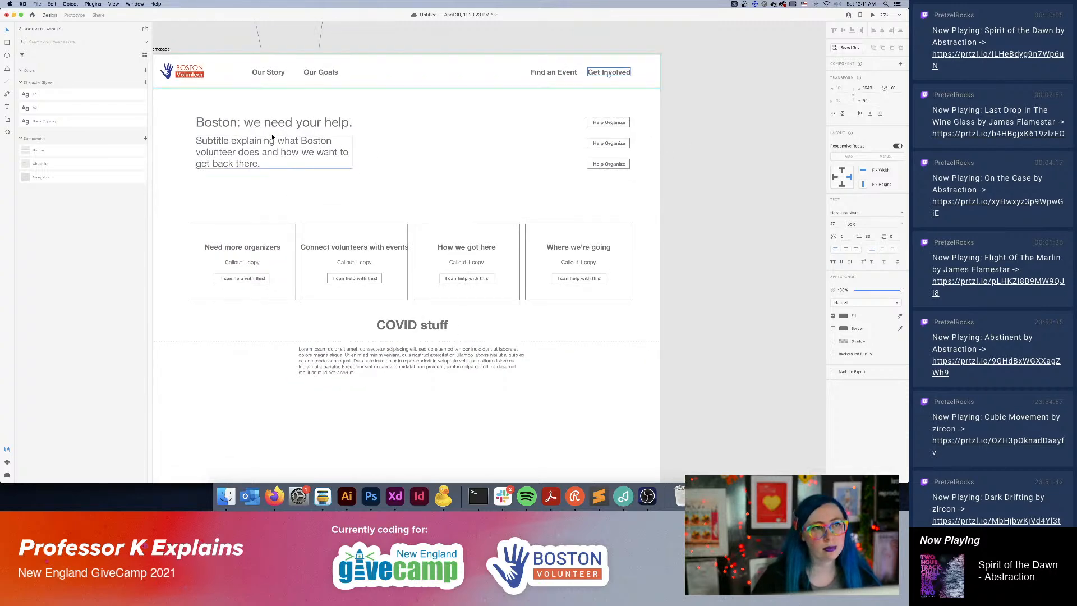
pyautogui.click(315, 124)
pyautogui.moveTo(315, 125); pyautogui.dragTo(504, 125)
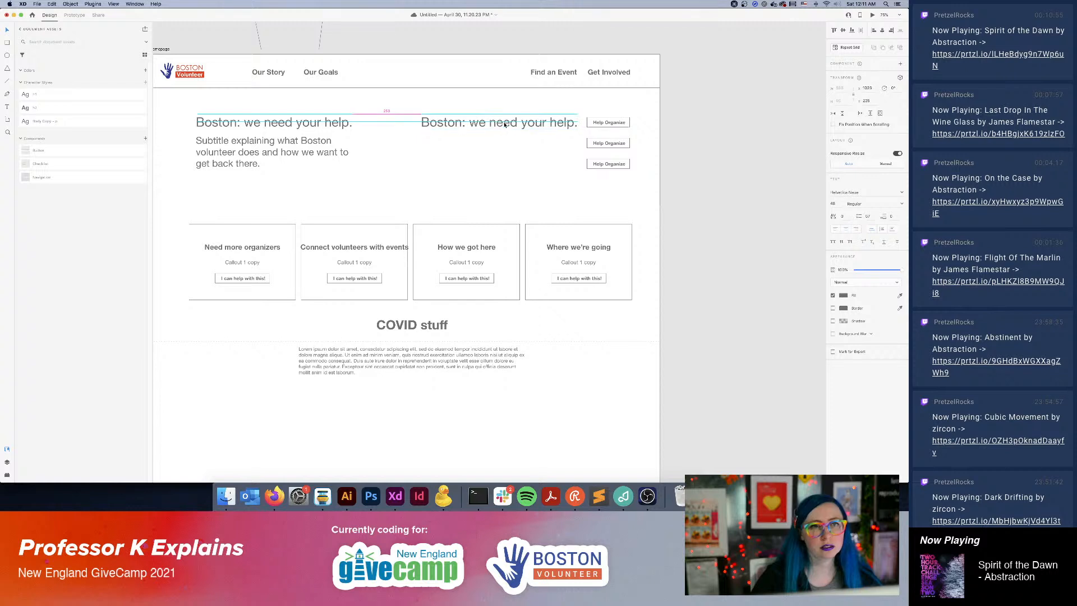
pyautogui.click(29, 107)
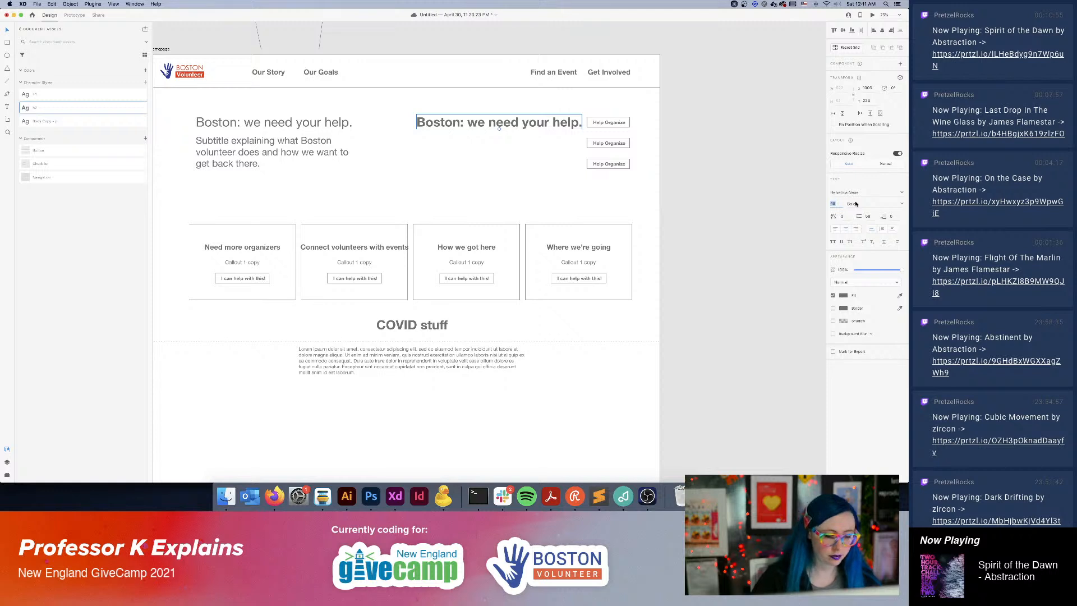
pyautogui.write('24')
pyautogui.press('Return')
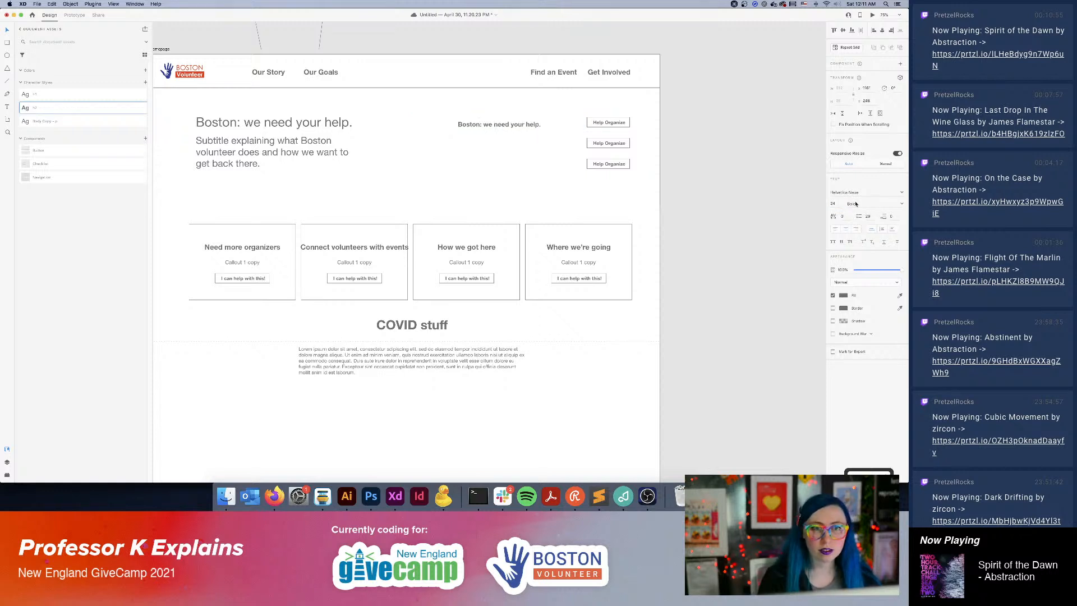
# Move the small hero headline copy up so it sits level with the top Help Organise button.
pyautogui.moveTo(476, 125)
pyautogui.mouseDown()
pyautogui.moveTo(510, 124)
pyautogui.moveTo(497, 122)
pyautogui.mouseUp()
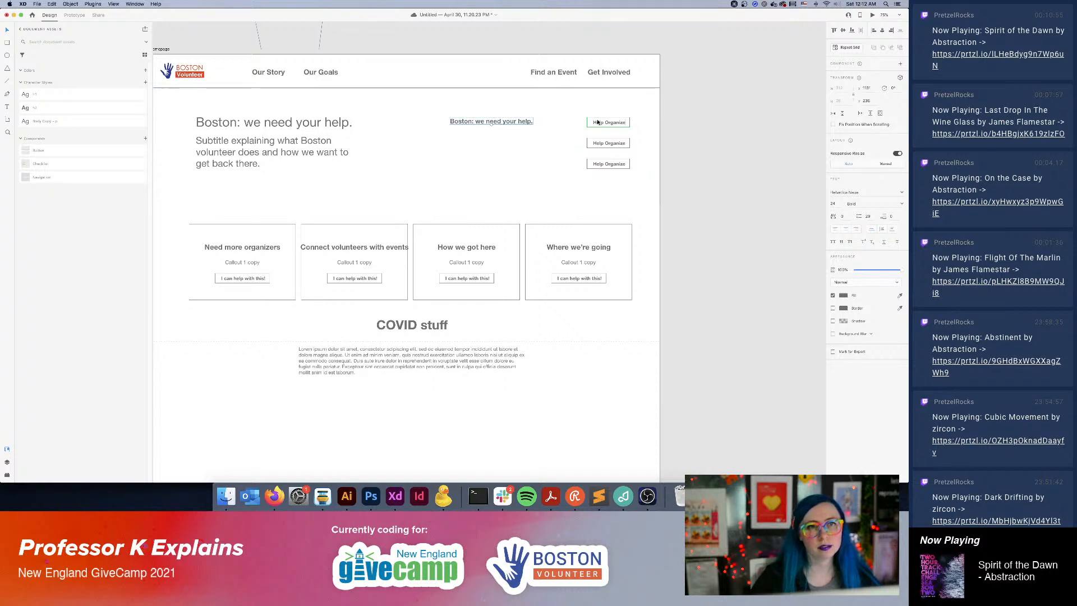
pyautogui.click(599, 123)
pyautogui.doubleClick(601, 123)
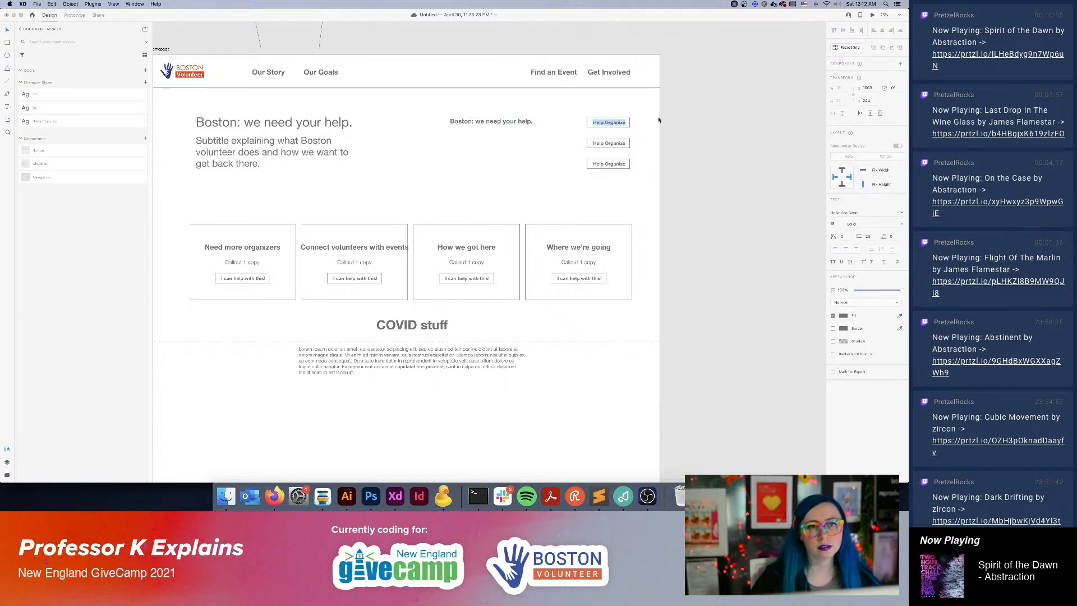
pyautogui.press('Escape')
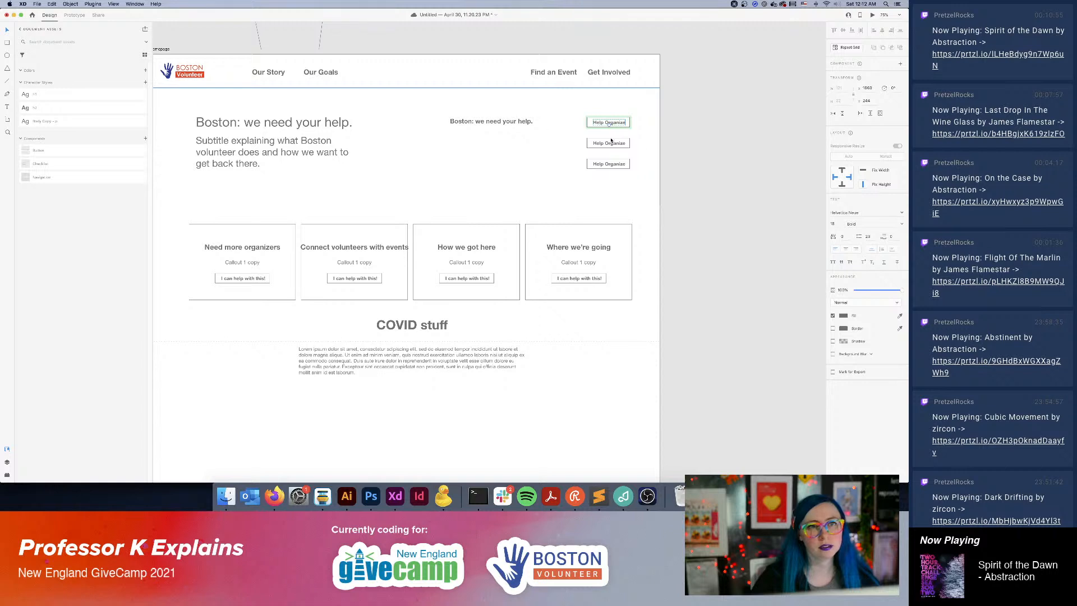
pyautogui.click(683, 154)
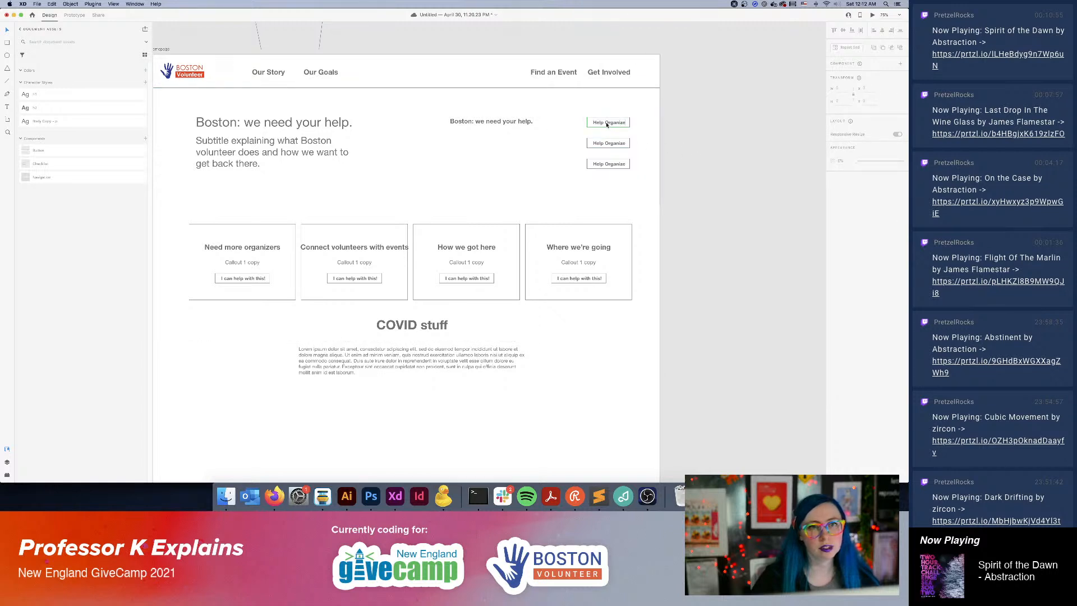
# Reword the small hero headline copy as "Help shape the future of Boston Volunteers.".
pyautogui.doubleClick(495, 121)
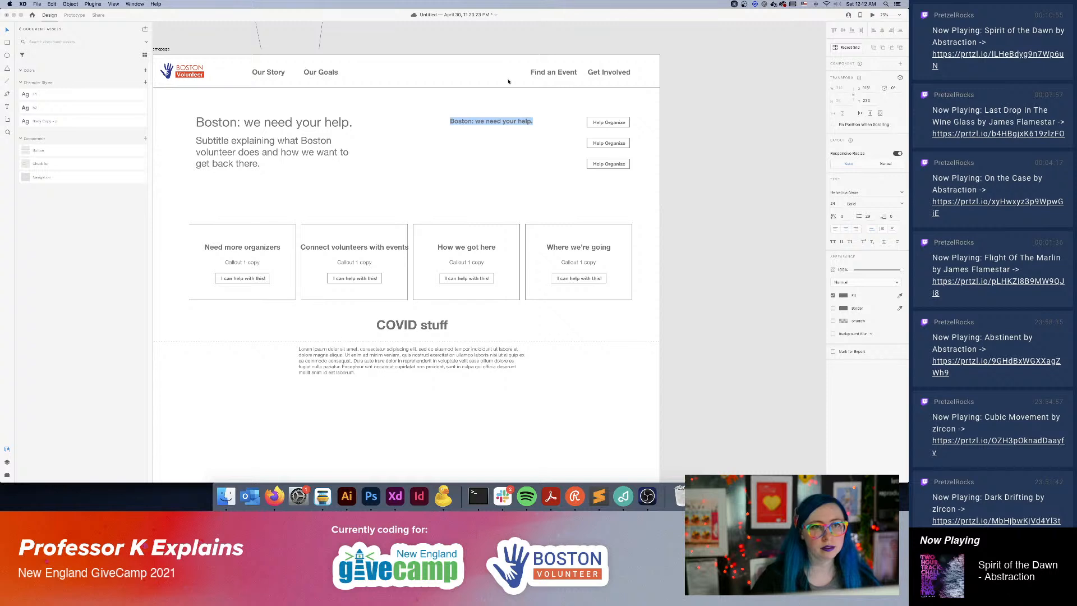
pyautogui.write('Help')
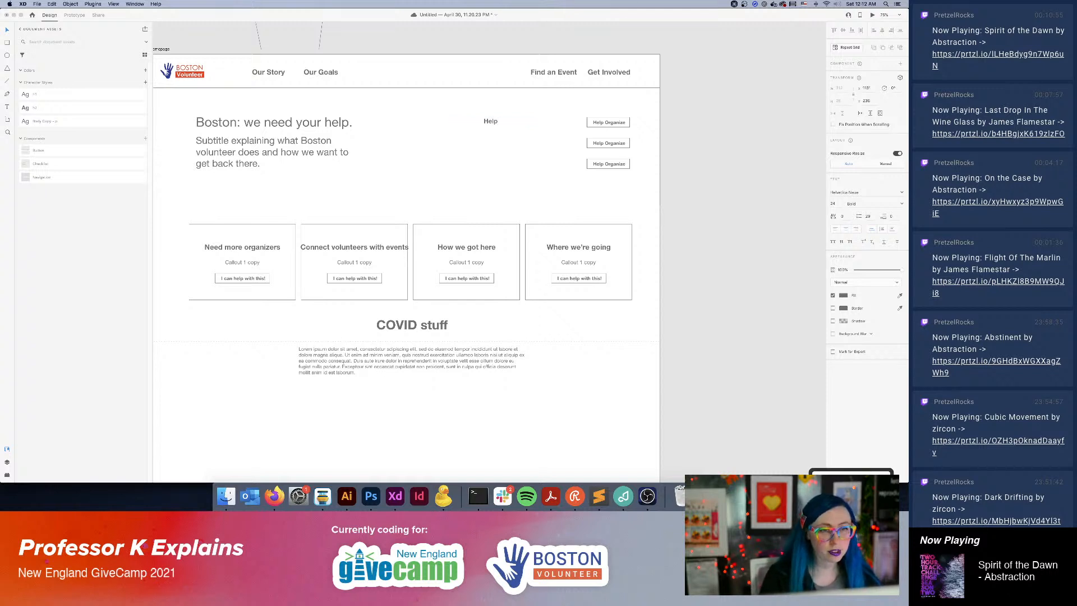
pyautogui.write(' shape the fut')
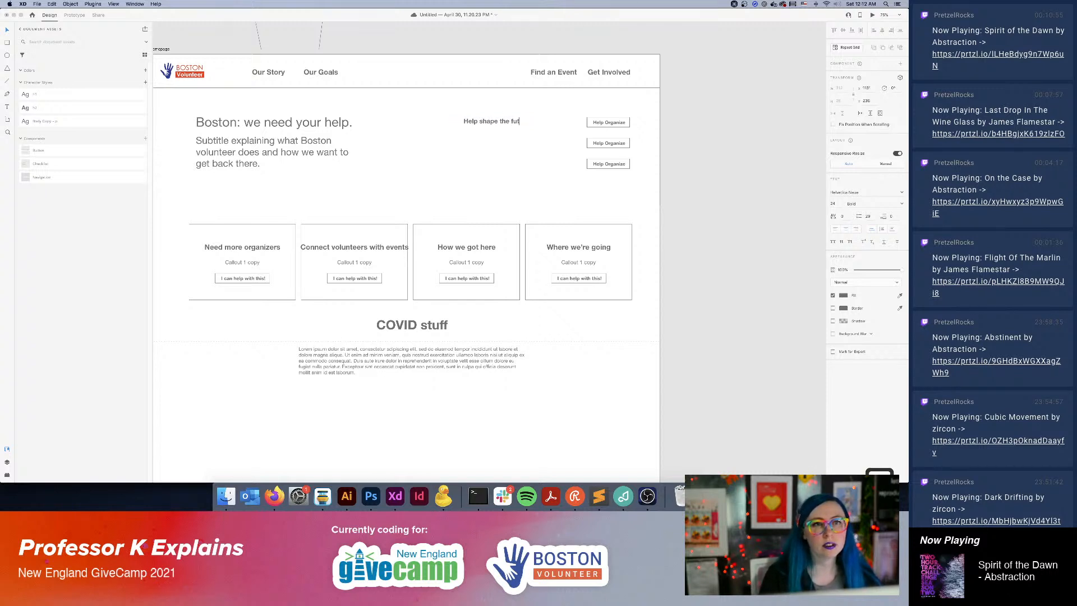
pyautogui.write('ure of Boston ')
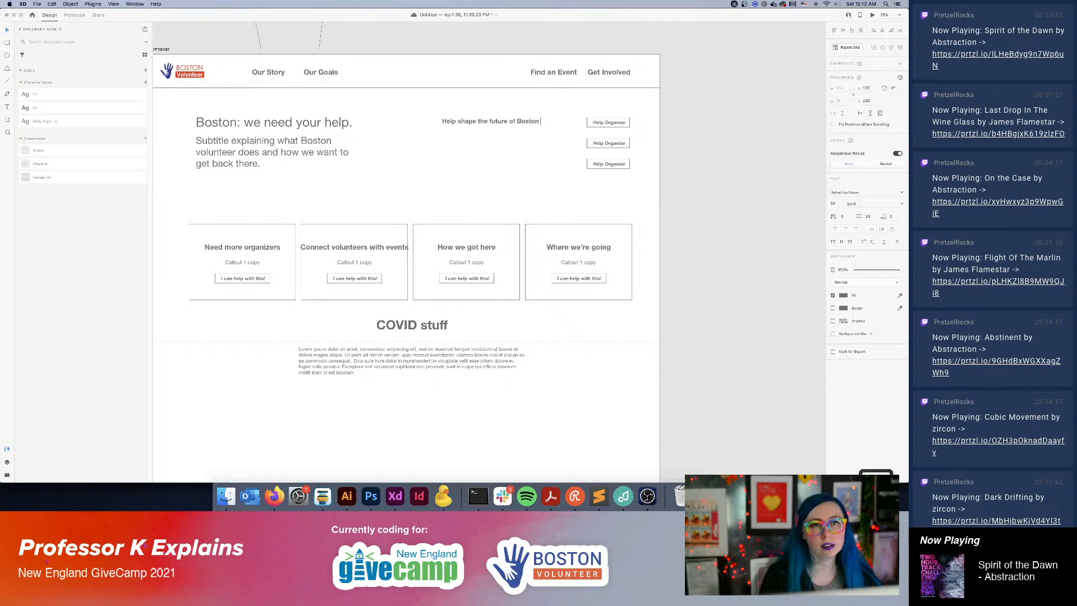
pyautogui.write('Volunteer.')
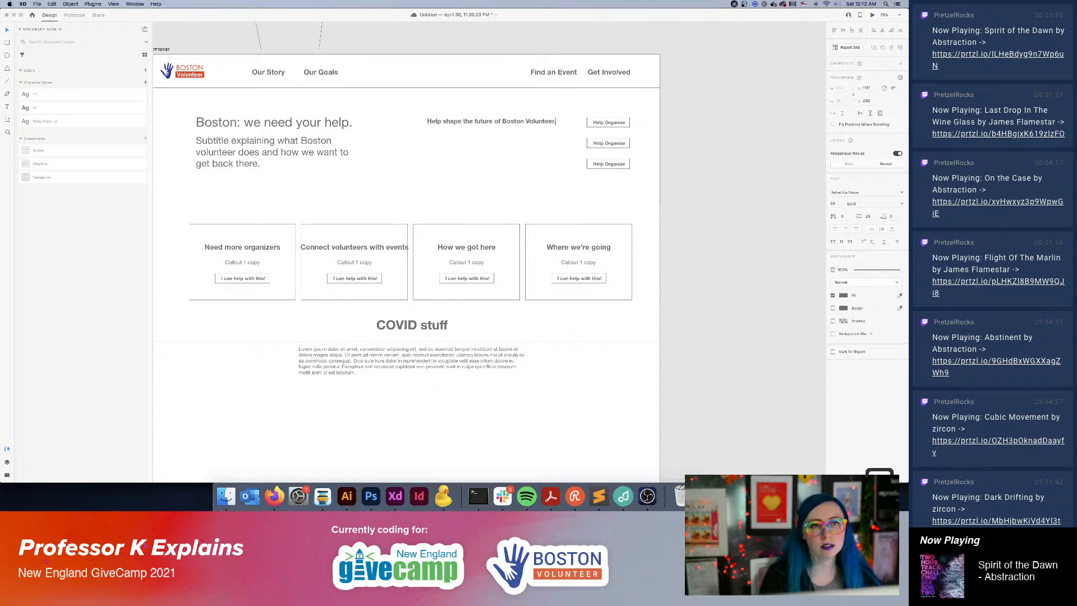
pyautogui.press('BackSpace')
pyautogui.write('s.')
pyautogui.press('Escape')
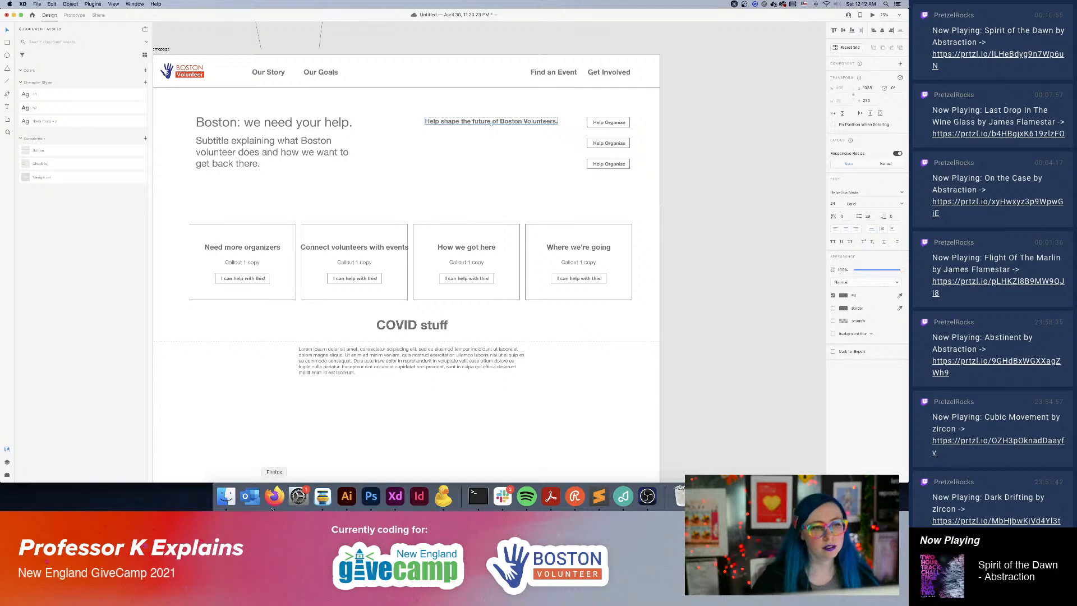
# Switch to Firefox to check Boston Volunteer's Join the Team page, and return to XD.
pyautogui.click(274, 496)
pyautogui.click(189, 12)
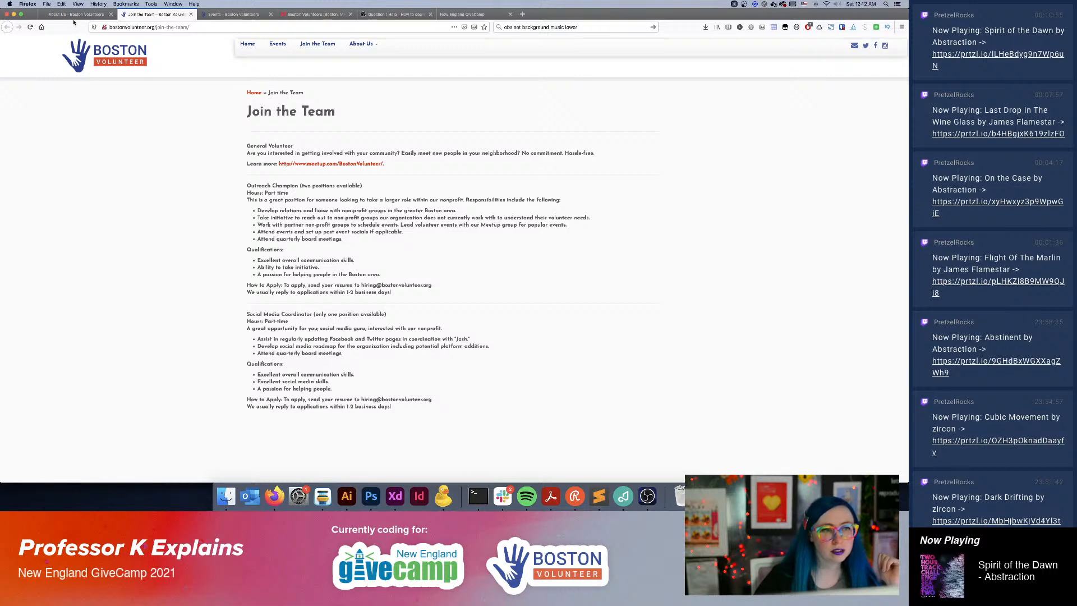
pyautogui.click(395, 496)
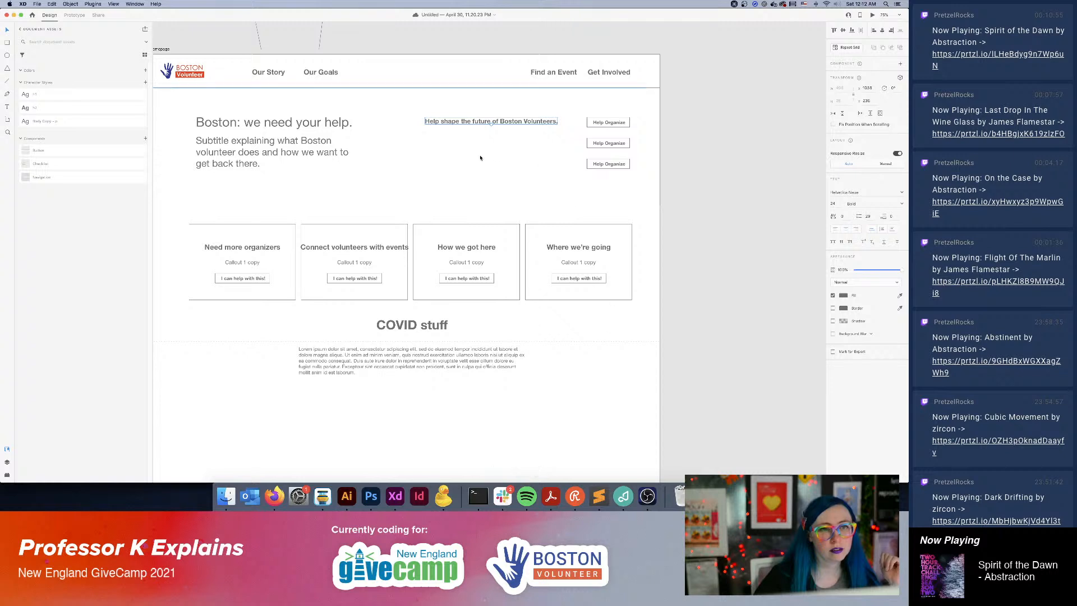
# Duplicate the "Help shape the future" heading just below itself as regular-weight body text, aligned to the heading's left edge.
pyautogui.moveTo(449, 123); pyautogui.dragTo(448, 132)
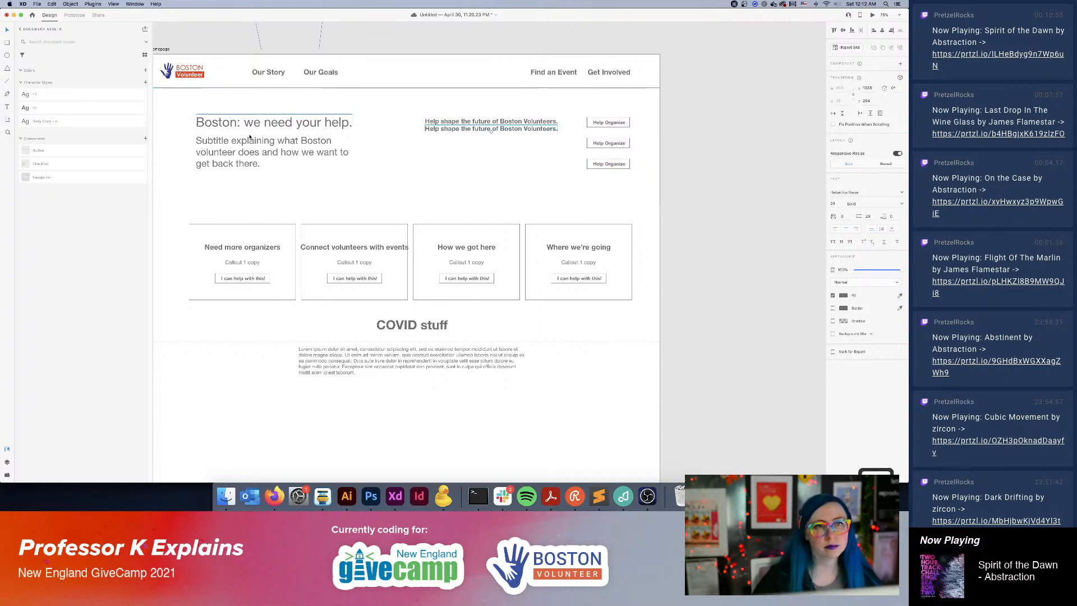
pyautogui.click(867, 206)
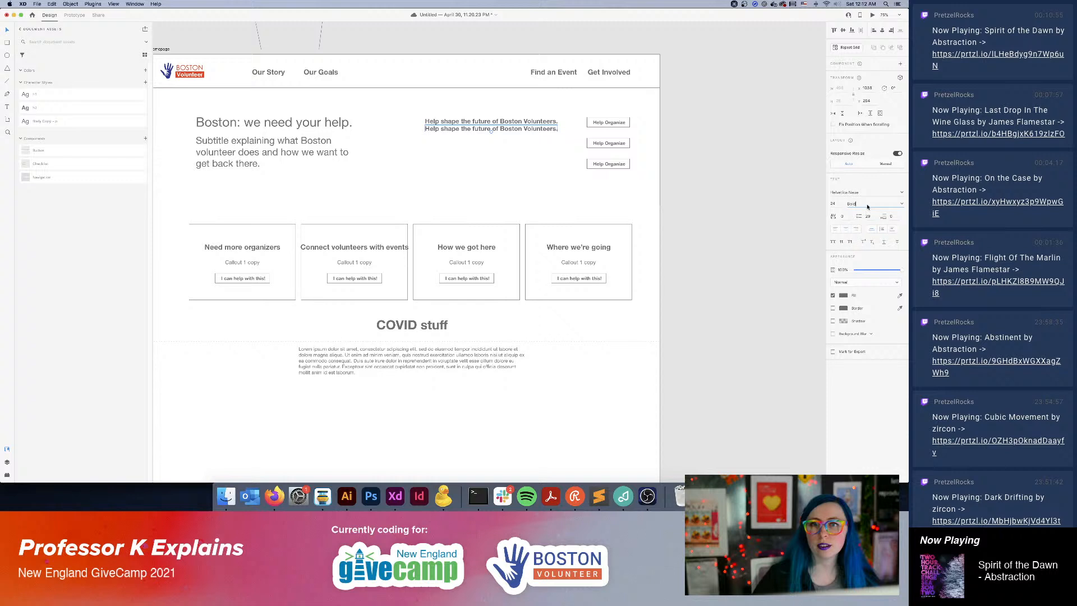
pyautogui.click(901, 207)
pyautogui.click(873, 212)
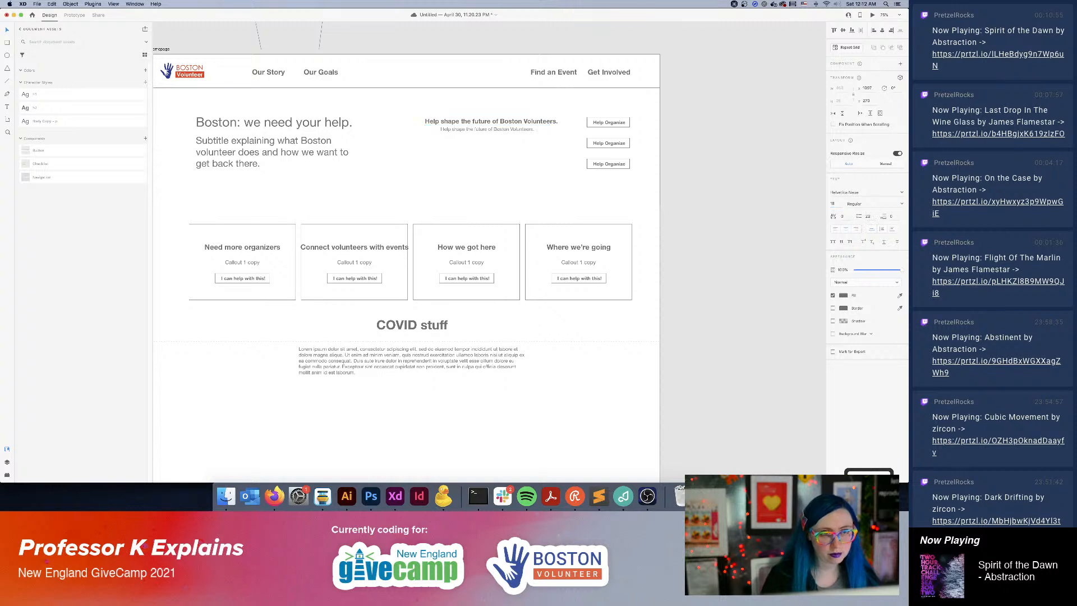
pyautogui.click(48, 123)
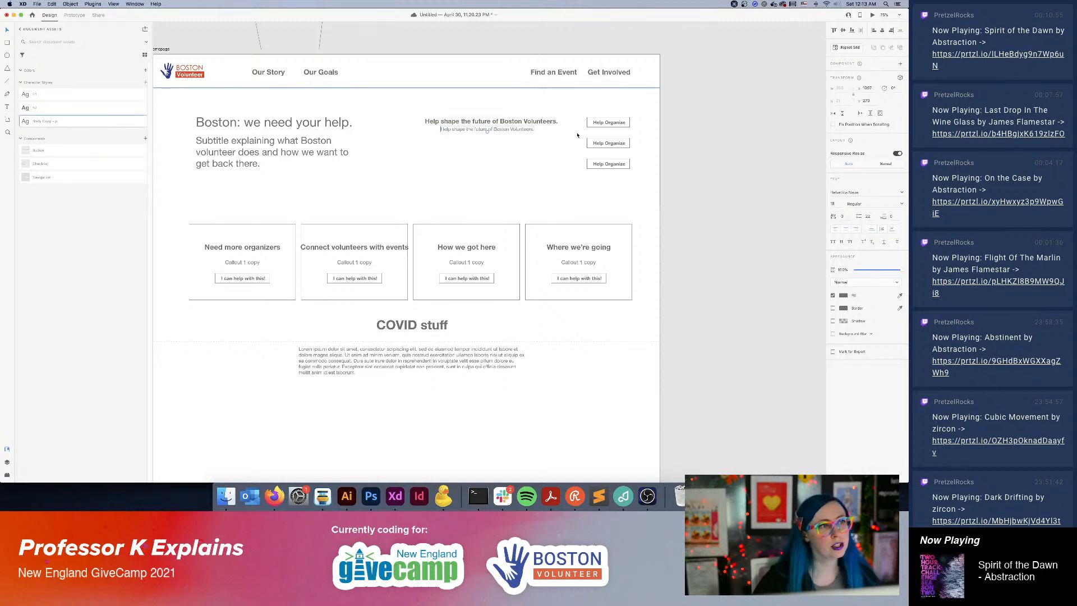
pyautogui.moveTo(471, 133); pyautogui.dragTo(458, 133)
# Replace the text of the line below the heading with "Join our board and help our group grow.".
pyautogui.doubleClick(456, 134)
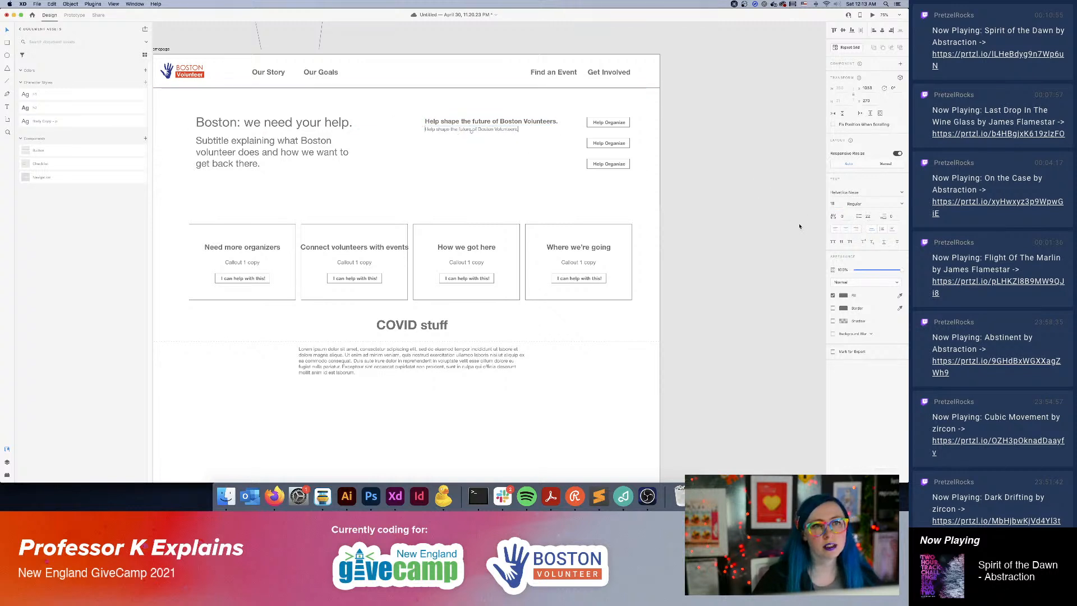
pyautogui.tripleClick(457, 130)
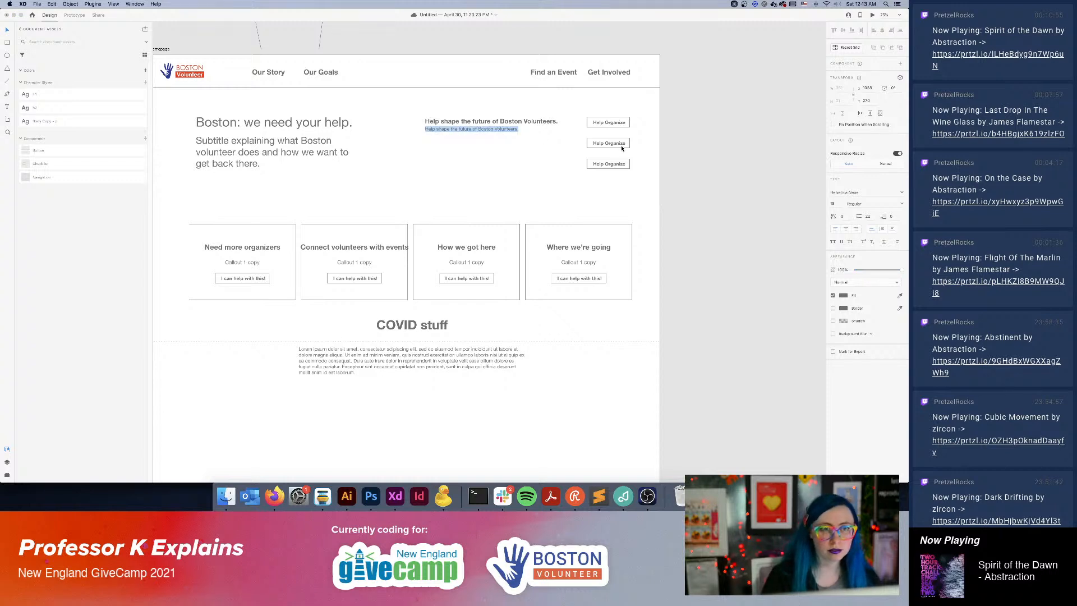
pyautogui.write('Jou')
pyautogui.write('n as a boa')
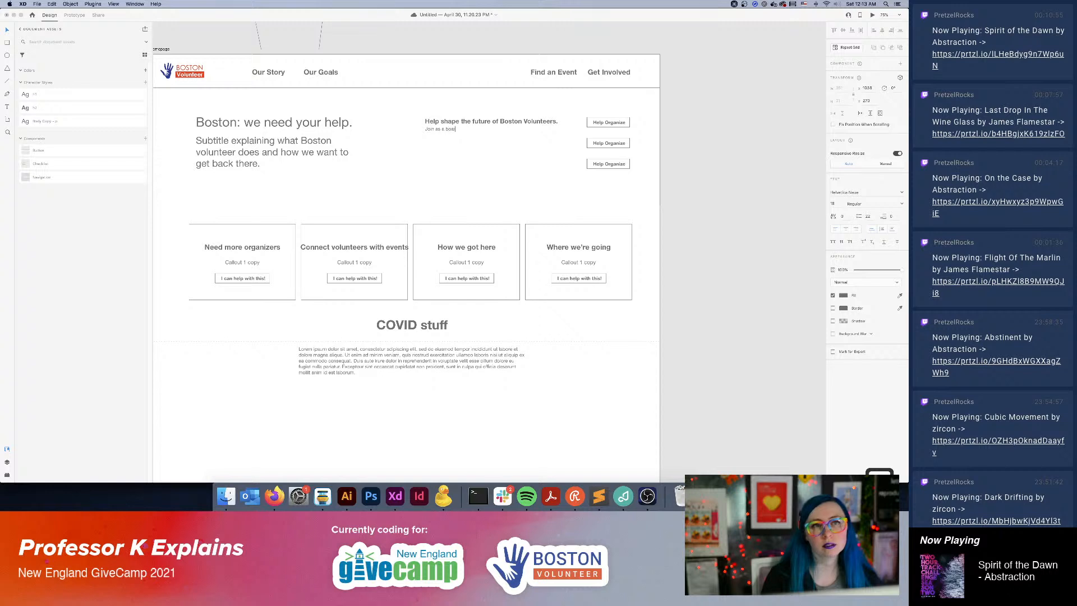
pyautogui.write('rd memoer and')
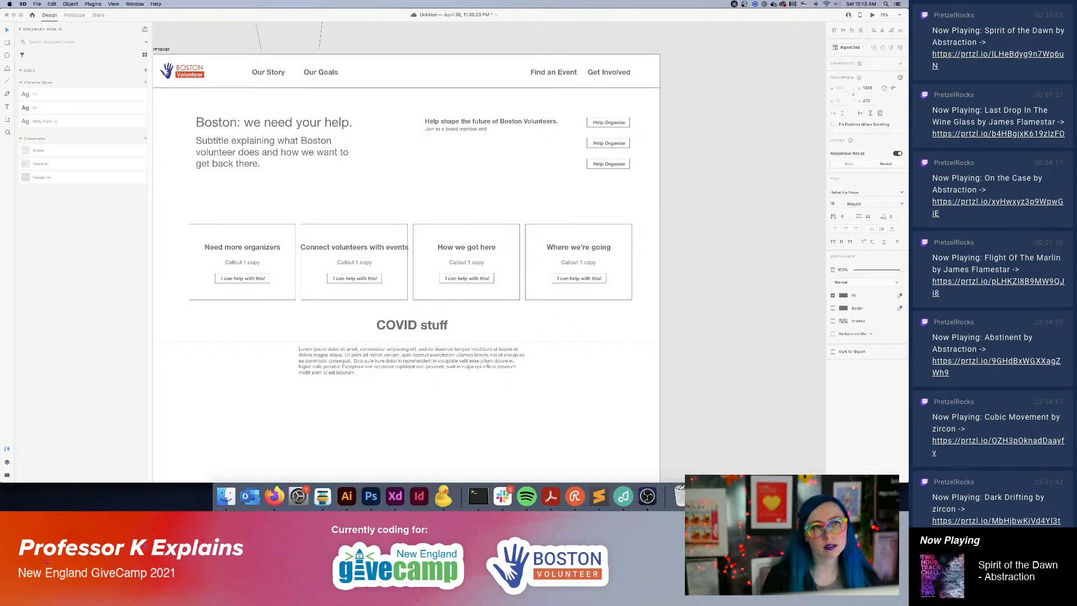
pyautogui.press('BackSpace')
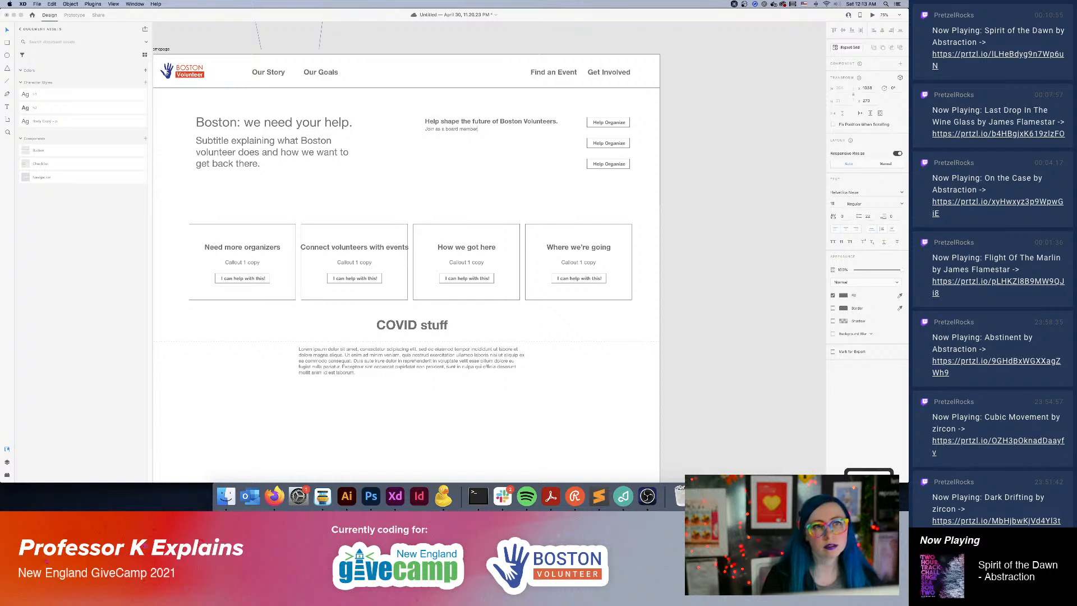
pyautogui.press('BackSpace')
pyautogui.press('BackSpace')
pyautogui.press('BackSpace')
pyautogui.press('BackSpace')
pyautogui.press('BackSpace')
pyautogui.press('BackSpace')
pyautogui.press('BackSpace')
pyautogui.press('BackSpace')
pyautogui.press('BackSpace')
pyautogui.press('BackSpace')
pyautogui.press('BackSpace')
pyautogui.write('our board and help our group grow. You')
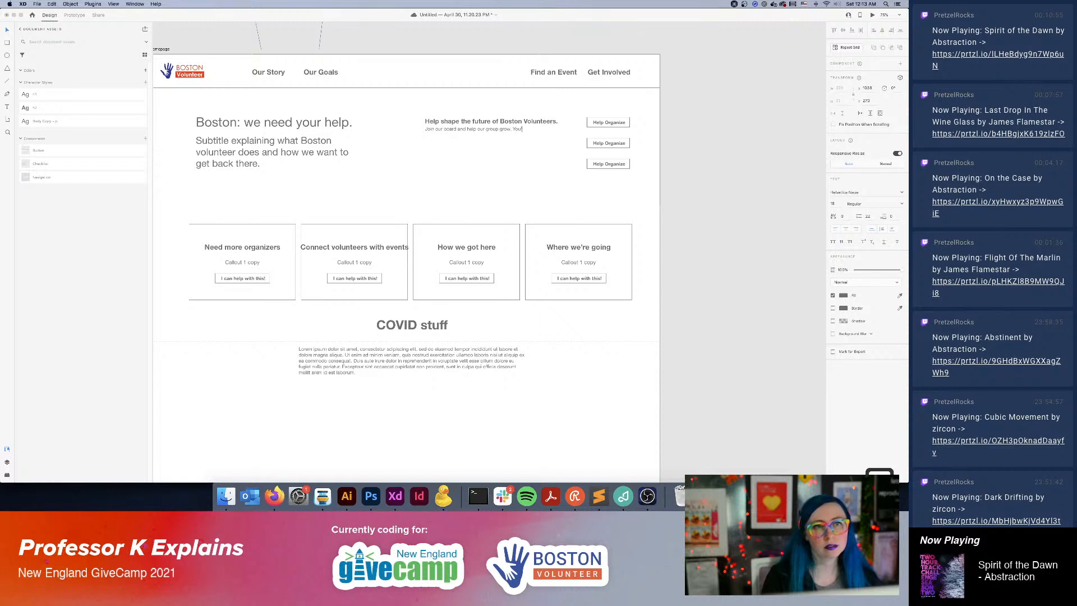
pyautogui.write("'ll reach thousan")
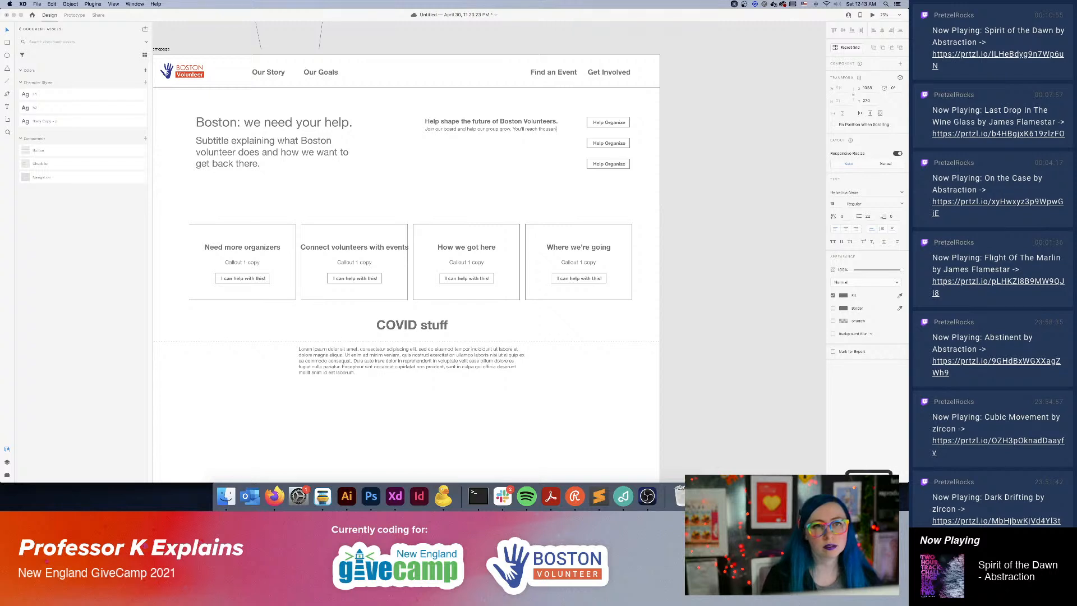
# Extend the description line with the placeholder "Something something..." after the sentence about helping the group grow.
pyautogui.press('BackSpace')
pyautogui.press('BackSpace')
pyautogui.press('BackSpace')
pyautogui.press('BackSpace')
pyautogui.press('BackSpace')
pyautogui.press('BackSpace')
pyautogui.press('BackSpace')
pyautogui.press('BackSpace')
pyautogui.press('BackSpace')
pyautogui.press('BackSpace')
pyautogui.press('BackSpace')
pyautogui.press('BackSpace')
pyautogui.press('BackSpace')
pyautogui.press('BackSpace')
pyautogui.press('BackSpace')
pyautogui.press('BackSpace')
pyautogui.press('BackSpace')
pyautogui.press('BackSpace')
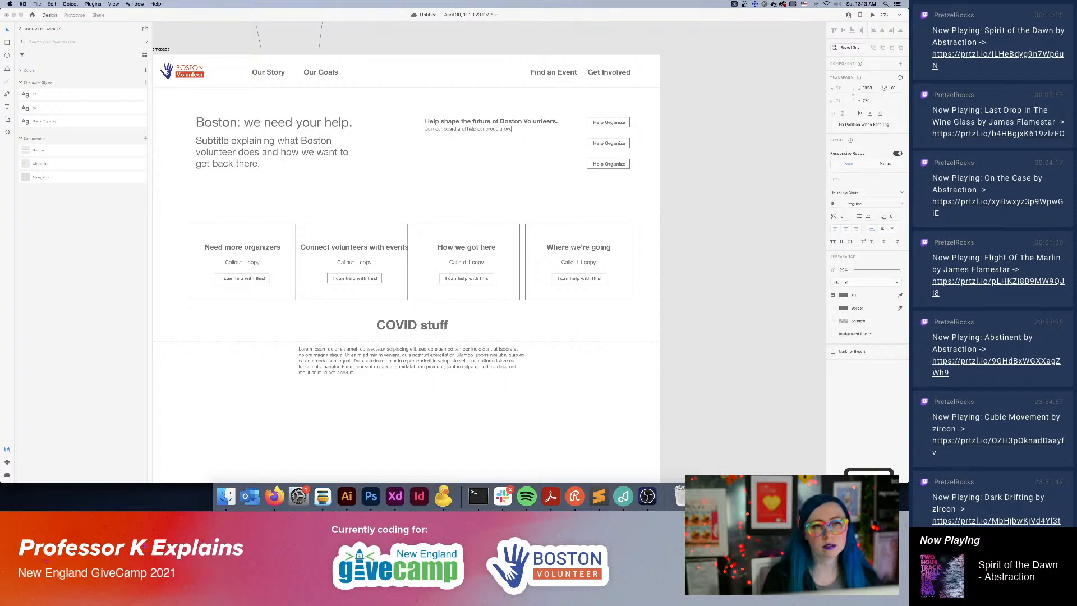
pyautogui.write('Something something...')
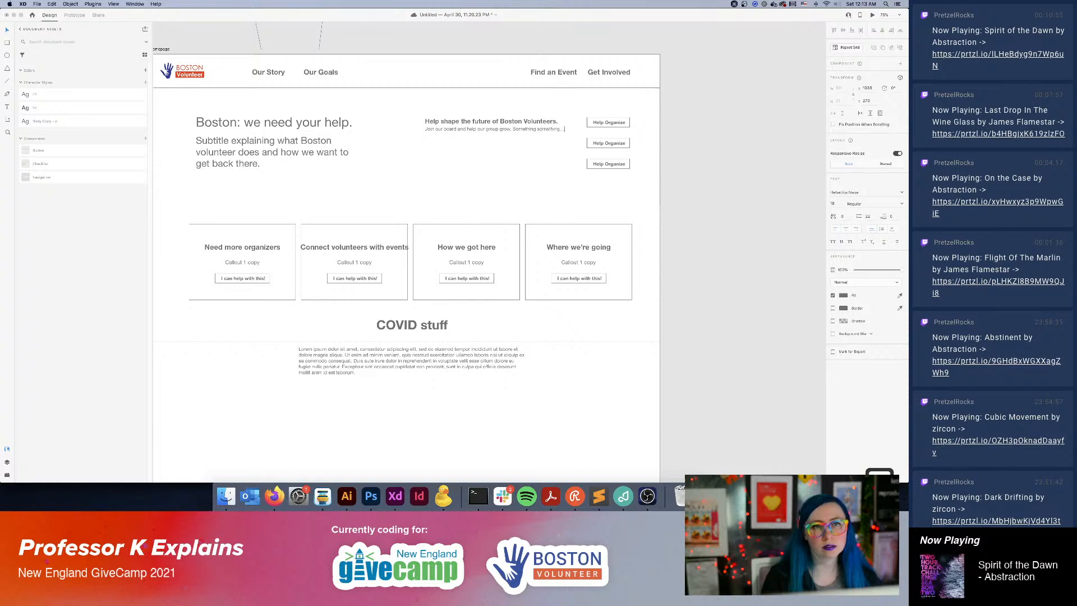
# Append "Put an estimated commitment to time here." to the end of the description line.
pyautogui.tripleClick(558, 131)
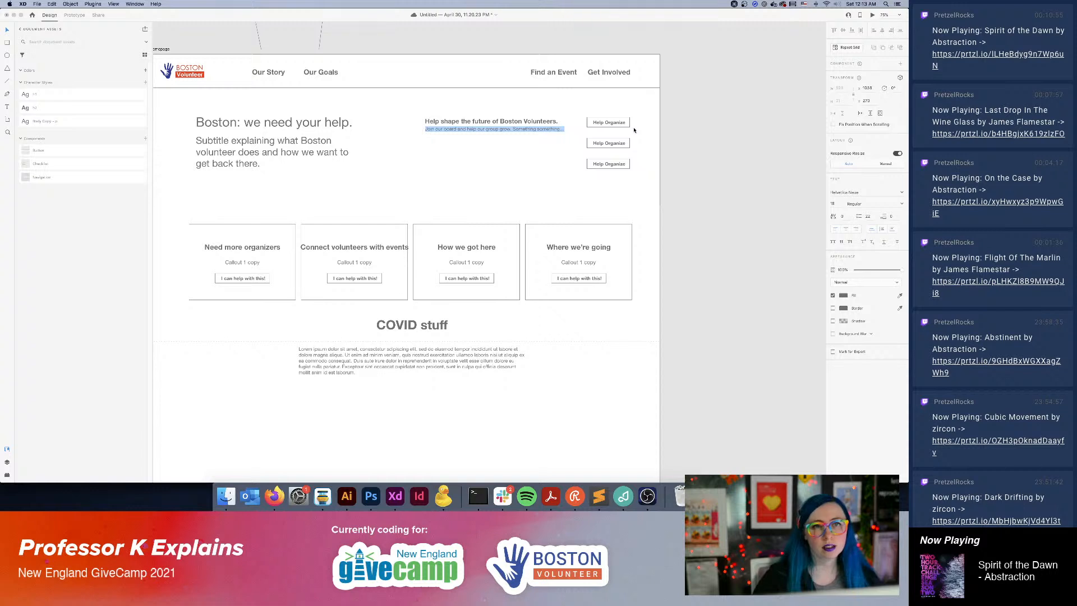
pyautogui.press('Right')
pyautogui.write('Put a')
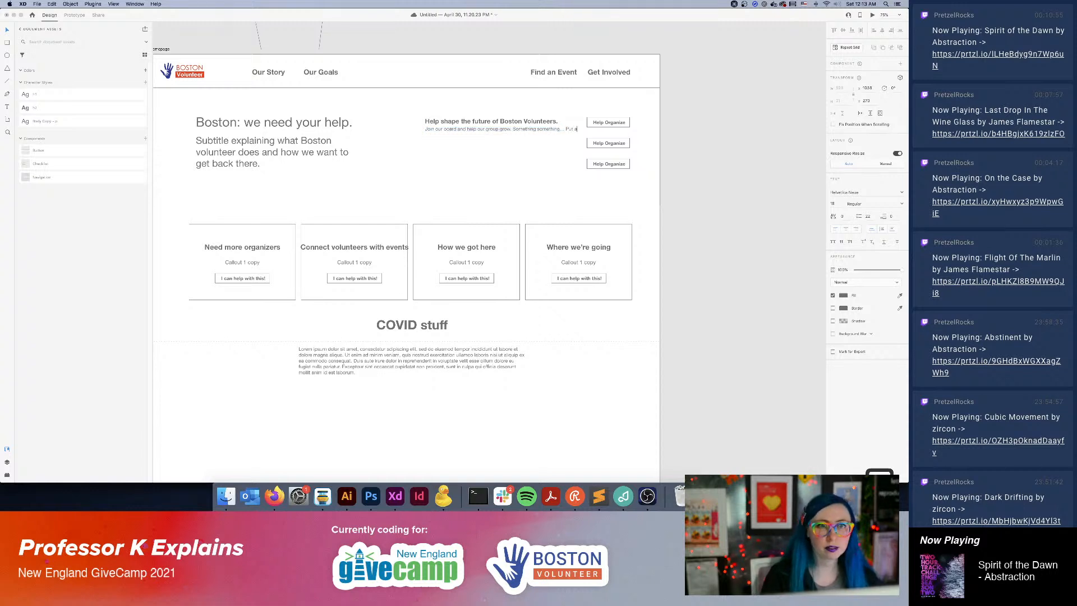
pyautogui.write('n hourly comm')
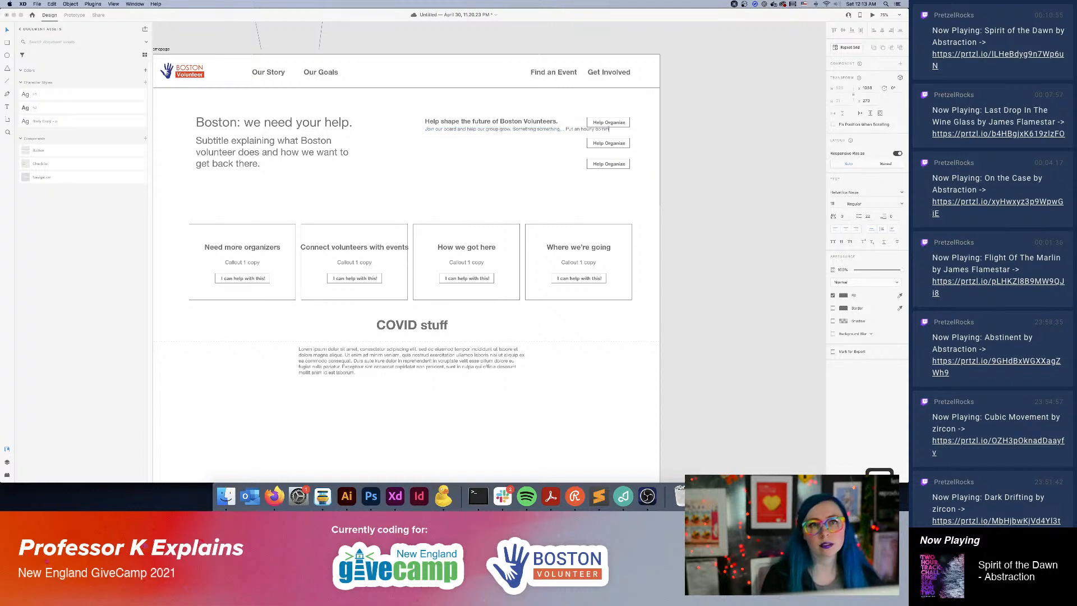
pyautogui.write('itment to')
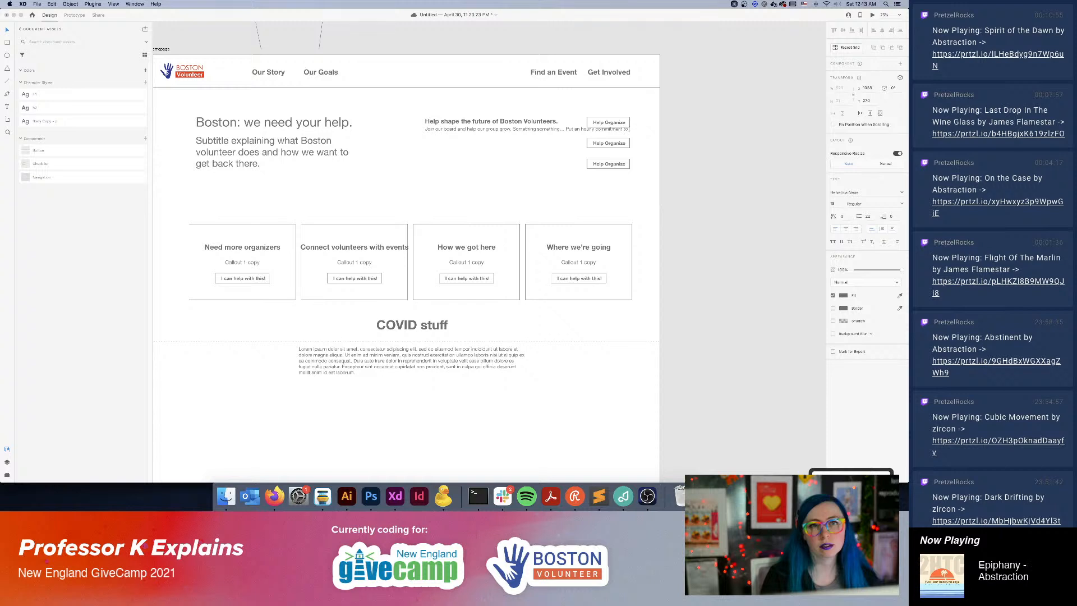
pyautogui.write(' time here.')
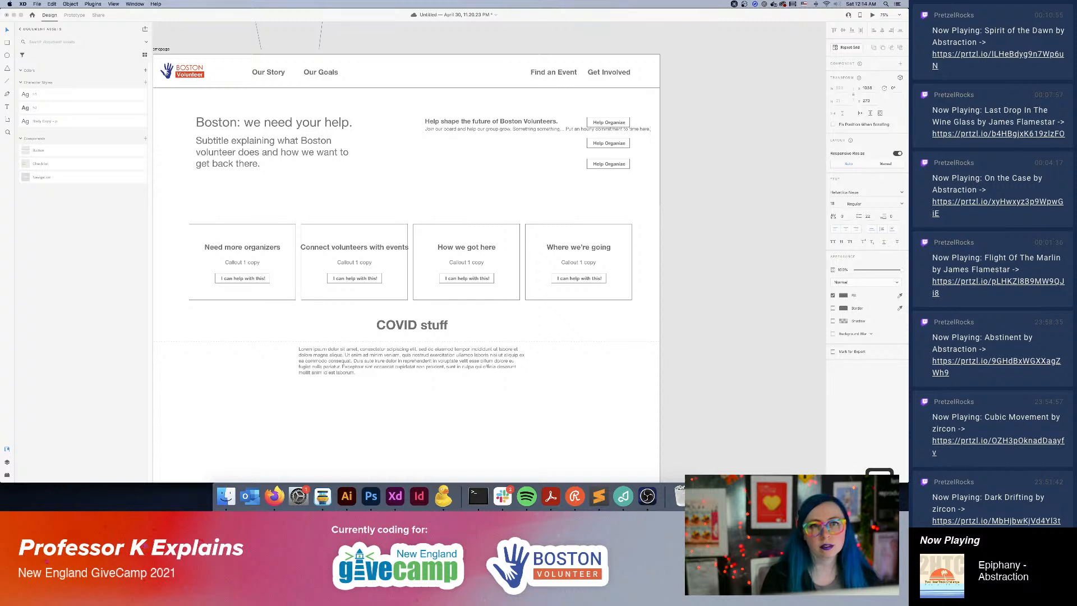
pyautogui.doubleClick(584, 130)
pyautogui.write('es')
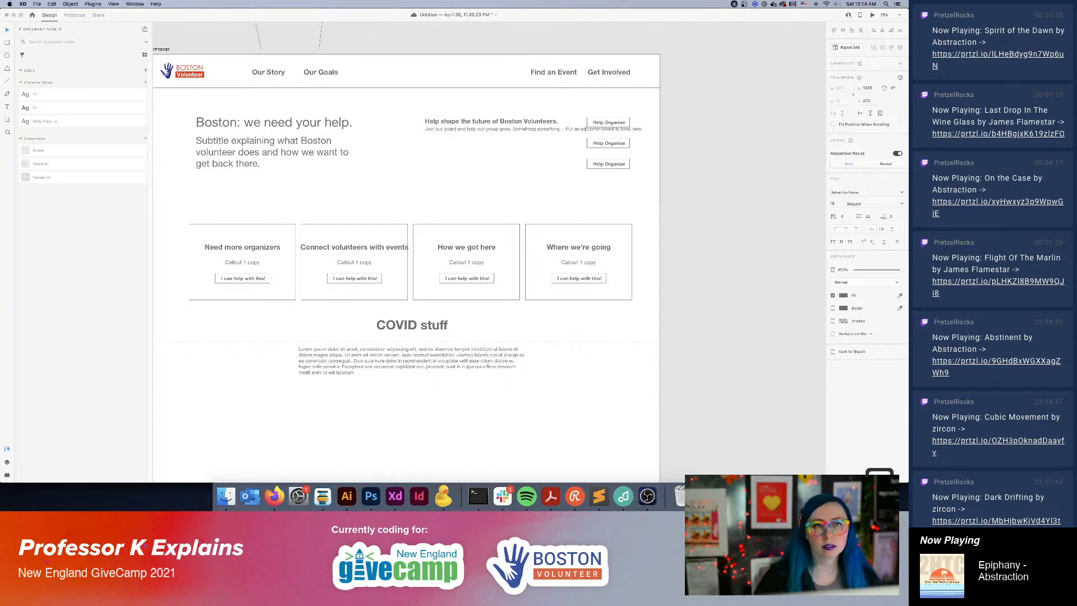
pyautogui.write('timated')
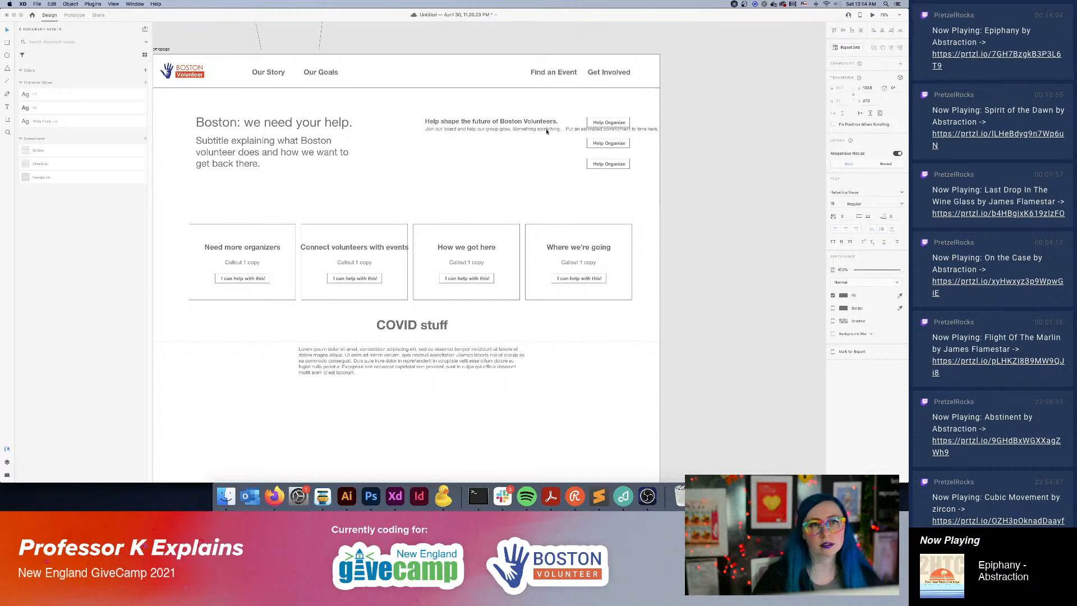
# Cut the description line and paste it into a new text box below the heading, matching the heading's width so it wraps.
pyautogui.tripleClick(547, 131)
pyautogui.press('super+x')
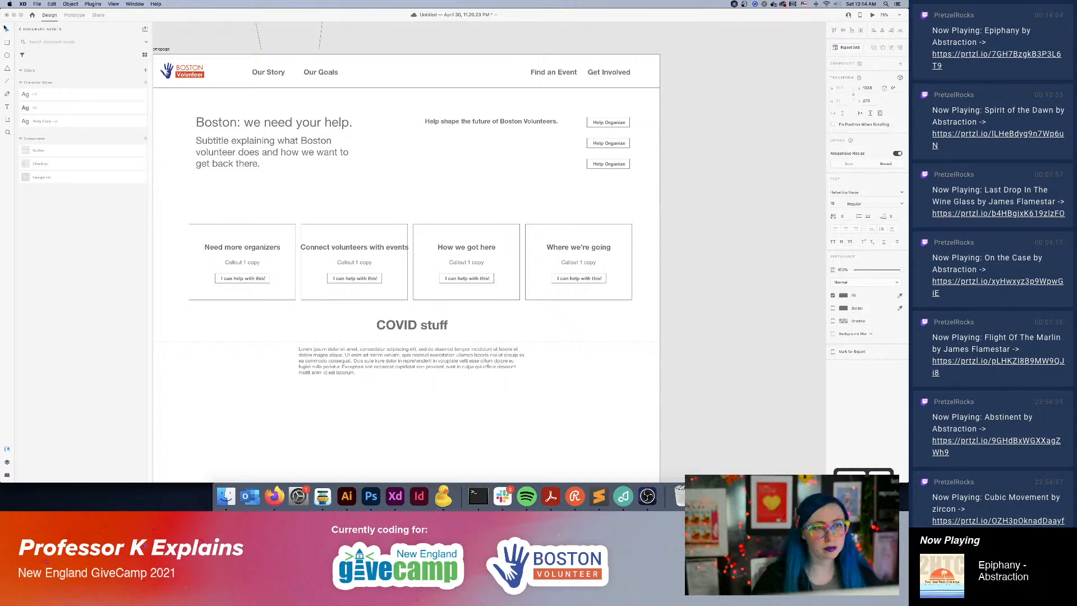
pyautogui.click(8, 30)
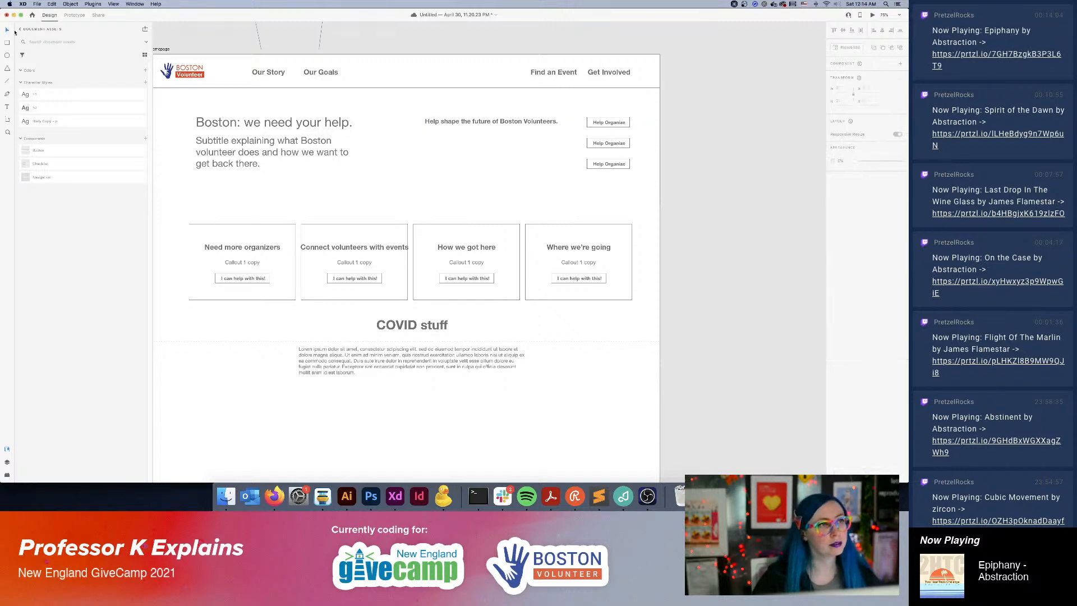
pyautogui.click(8, 106)
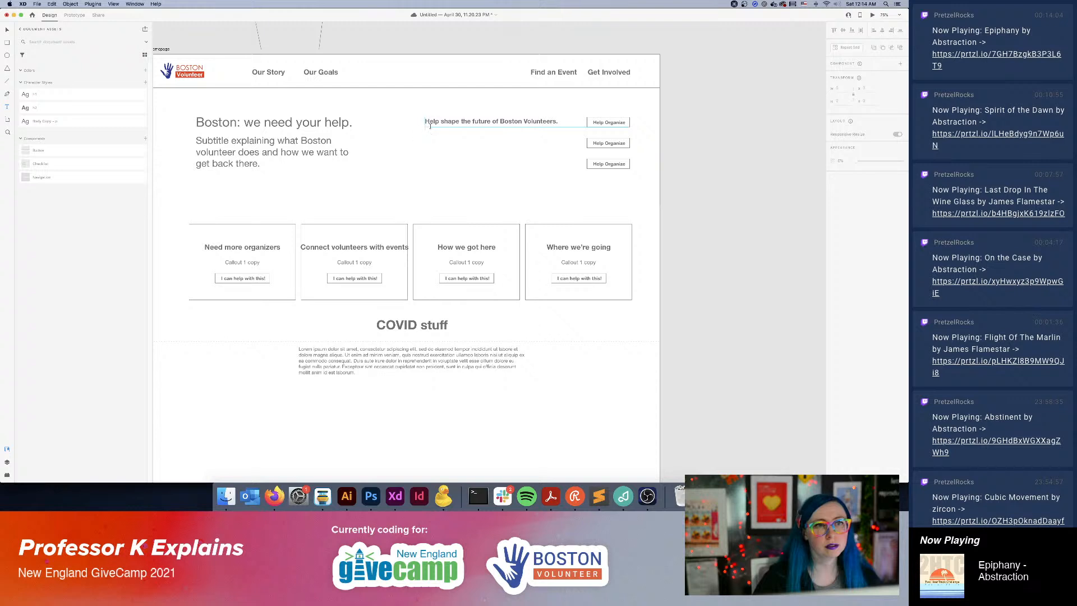
pyautogui.moveTo(430, 125); pyautogui.dragTo(559, 139)
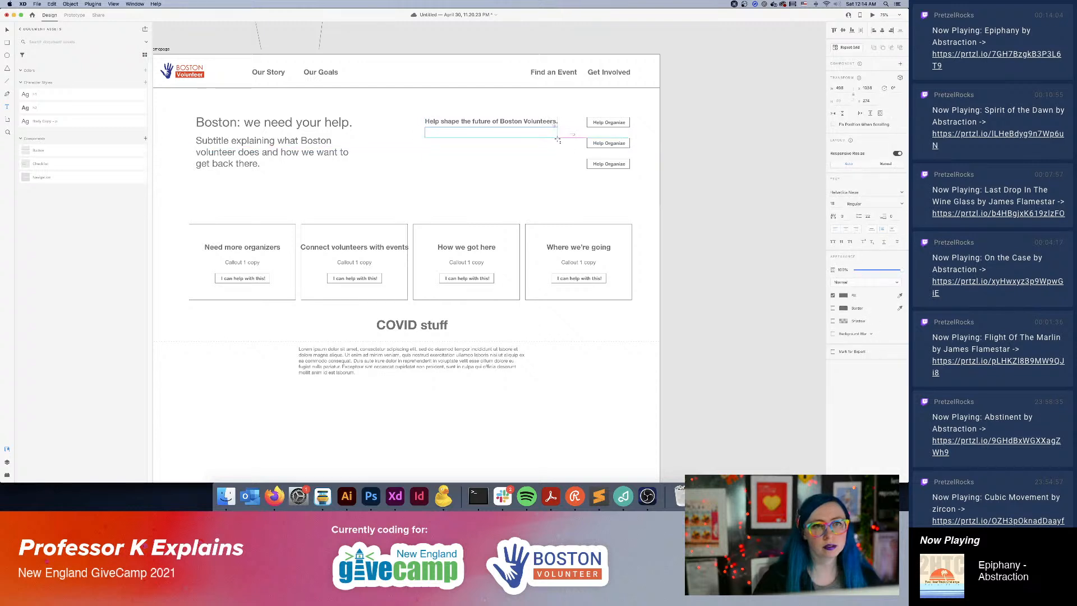
pyautogui.press('super+v')
pyautogui.click(7, 31)
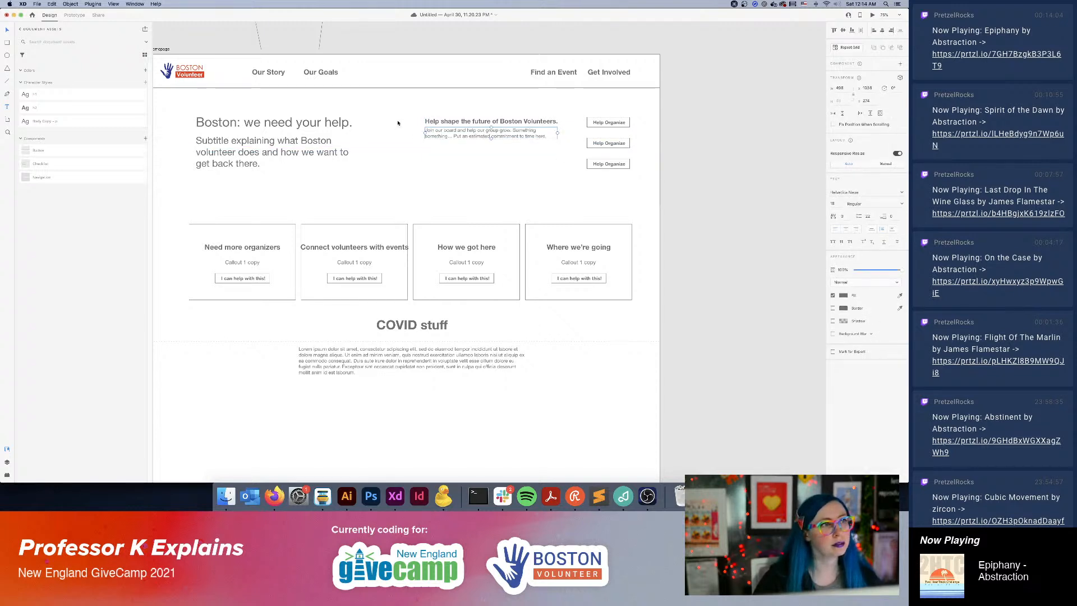
pyautogui.click(709, 216)
# Nudge the first "Help Organize" button slightly down beside its description and delete the third button.
pyautogui.click(608, 119)
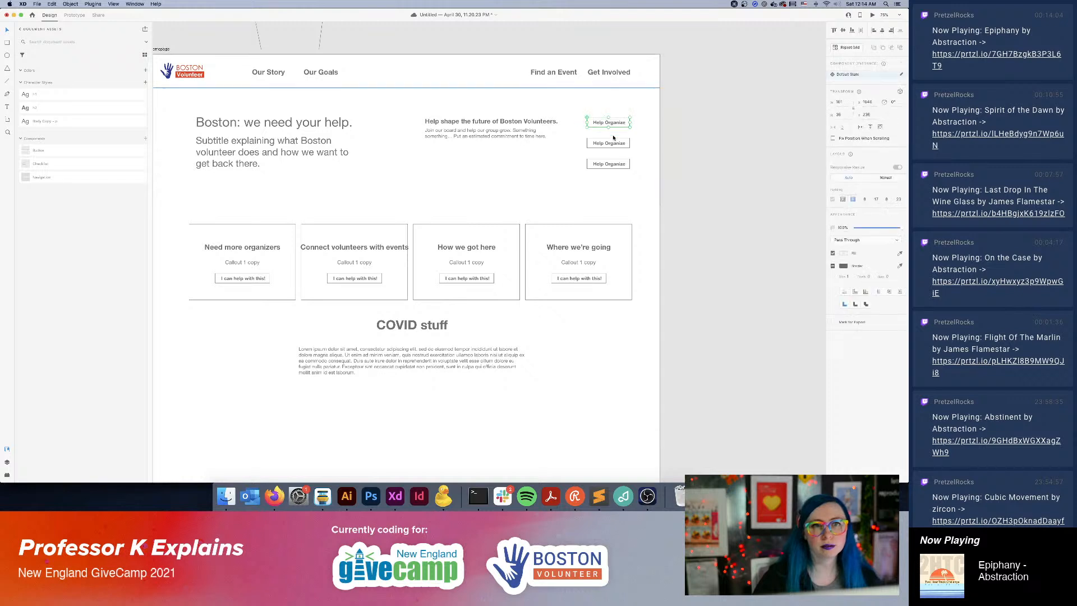
pyautogui.moveTo(609, 125); pyautogui.dragTo(609, 128)
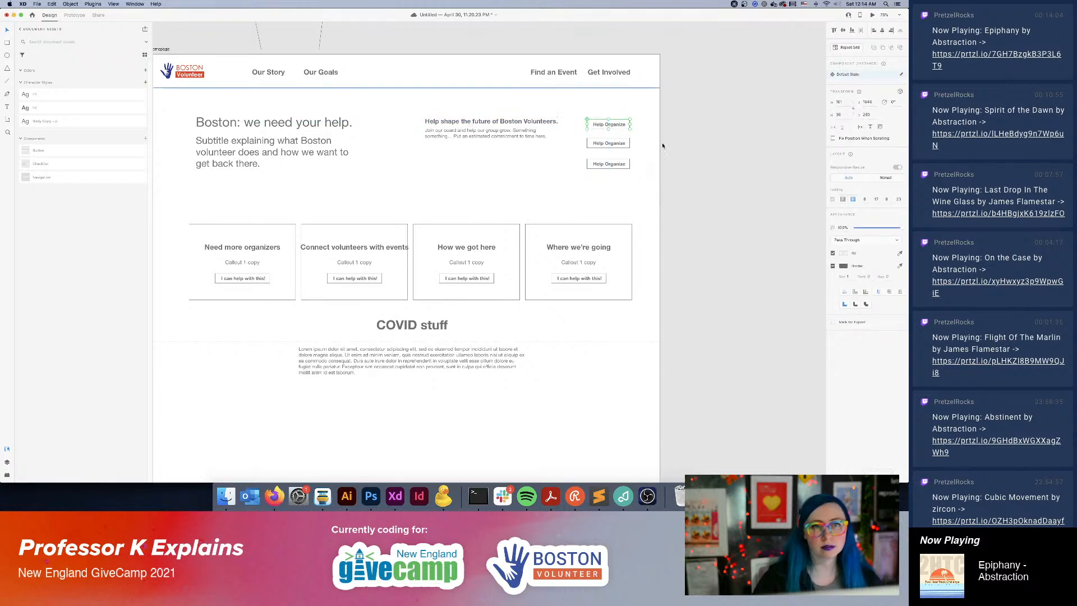
pyautogui.click(622, 164)
pyautogui.press('Delete')
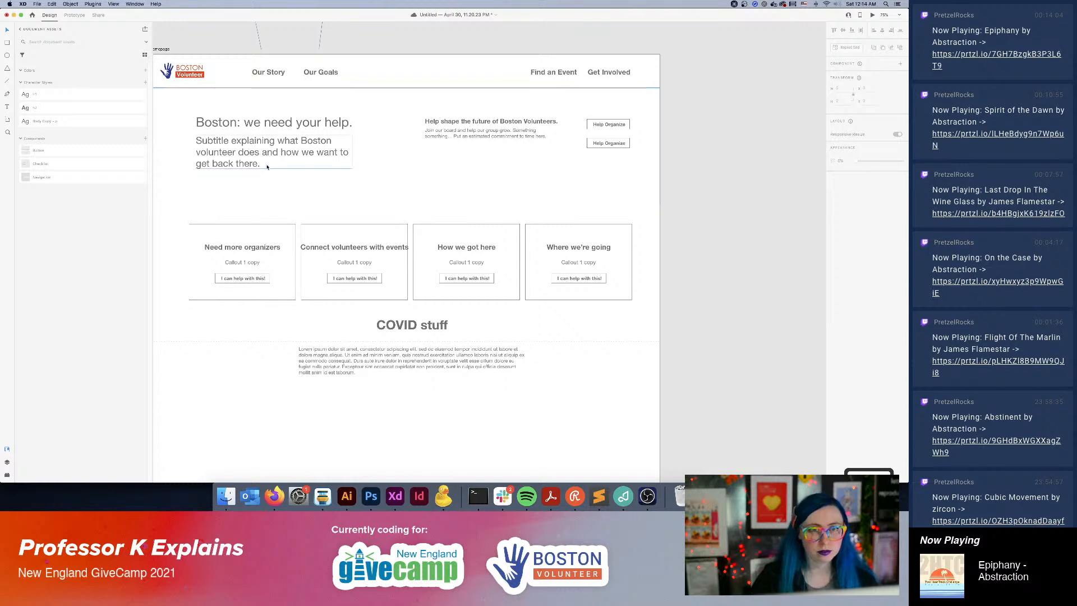
# Try rewording the hero heading to "Boston: we can't do this without" and undo the rewording.
pyautogui.click(273, 119)
pyautogui.doubleClick(273, 120)
pyautogui.moveTo(263, 122); pyautogui.dragTo(351, 124)
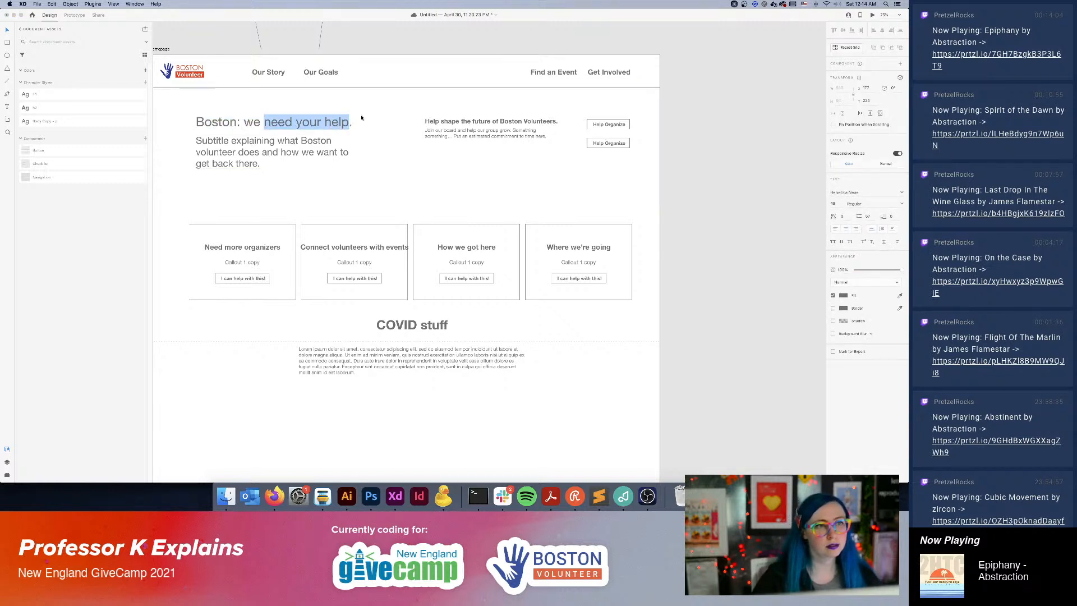
pyautogui.write("can't dot")
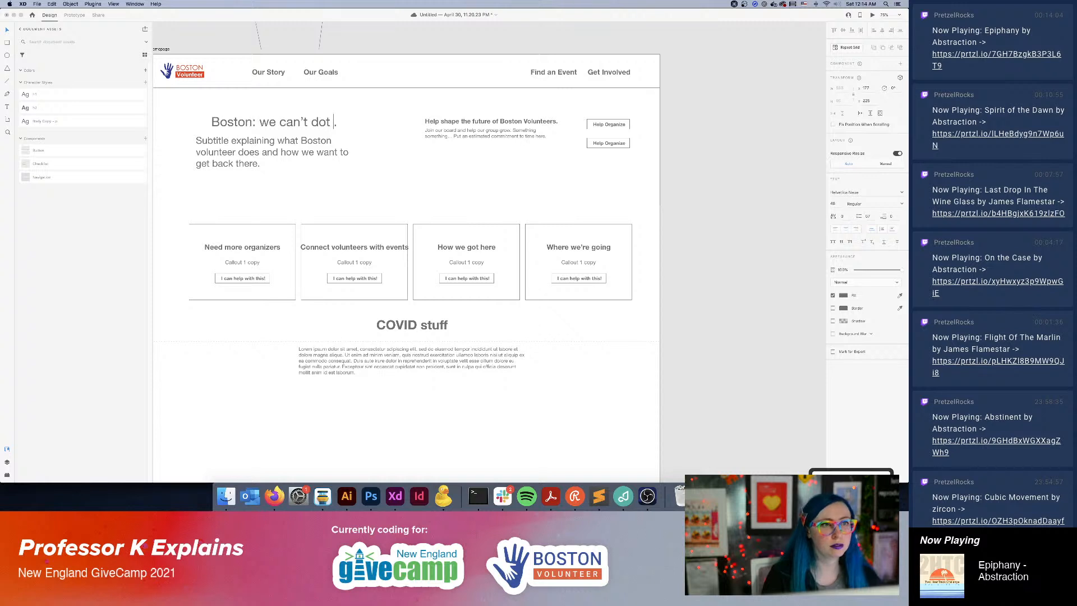
pyautogui.press('BackSpace')
pyautogui.press('BackSpace')
pyautogui.write('this without')
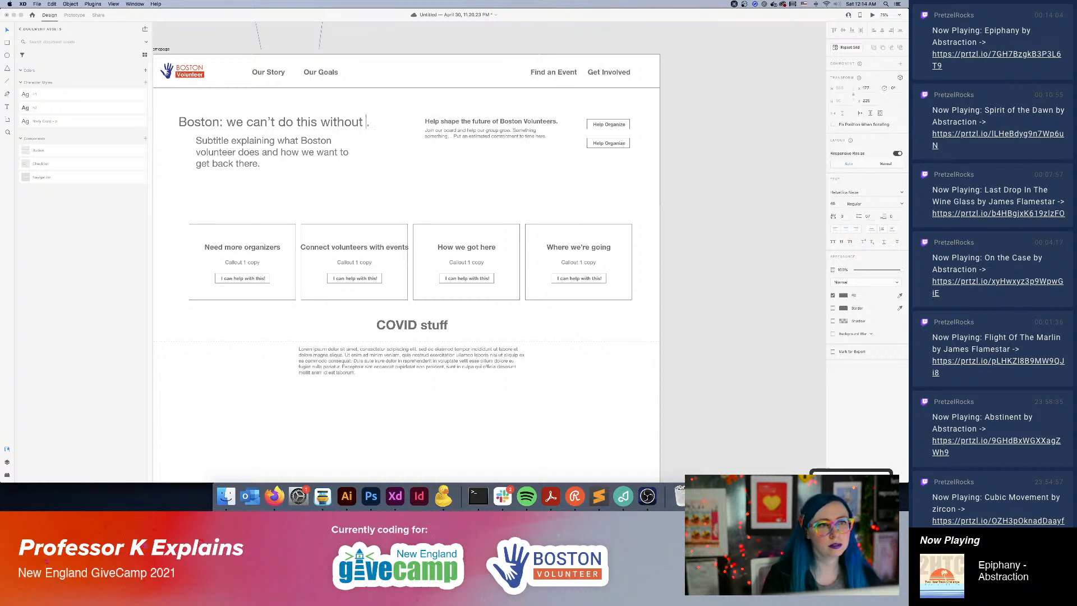
pyautogui.press('super+z')
pyautogui.press('super+z')
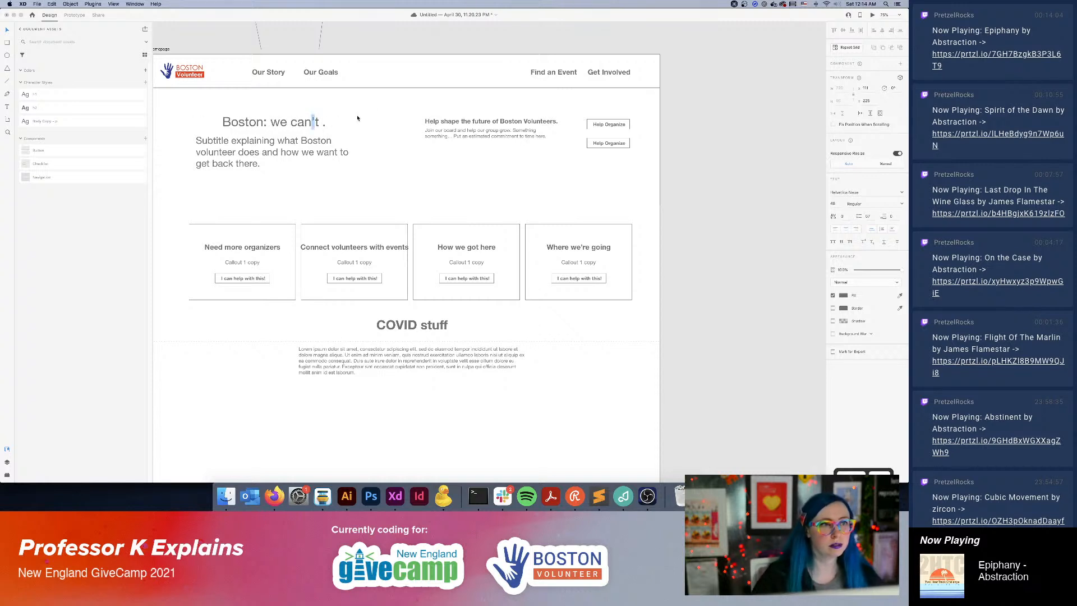
# Append the sentence "We can't do this without you." to the end of the hero subtitle.
pyautogui.doubleClick(260, 149)
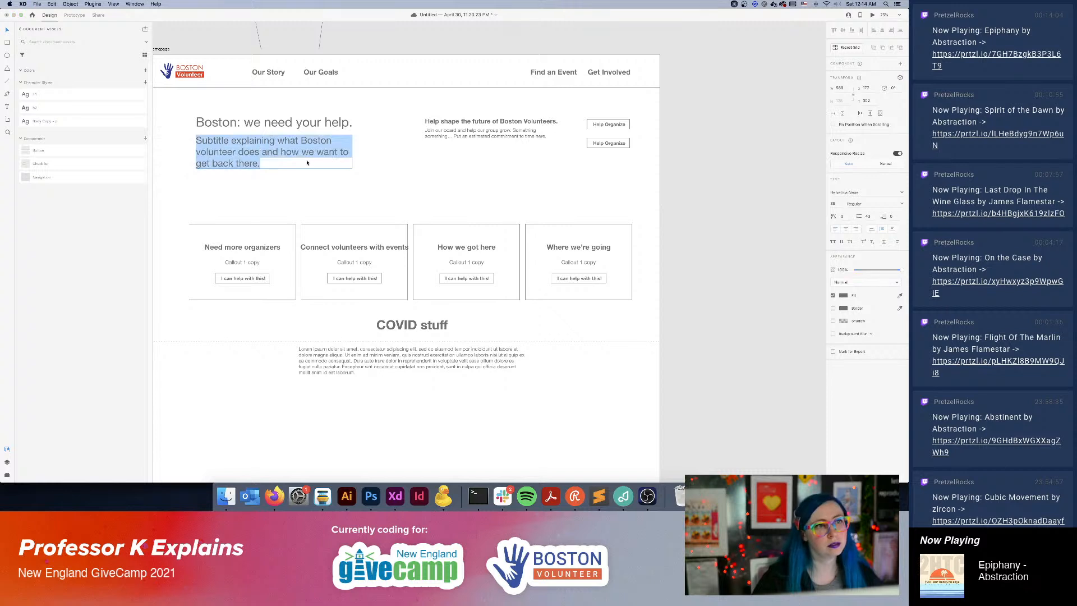
pyautogui.click(276, 168)
pyautogui.write('We can')
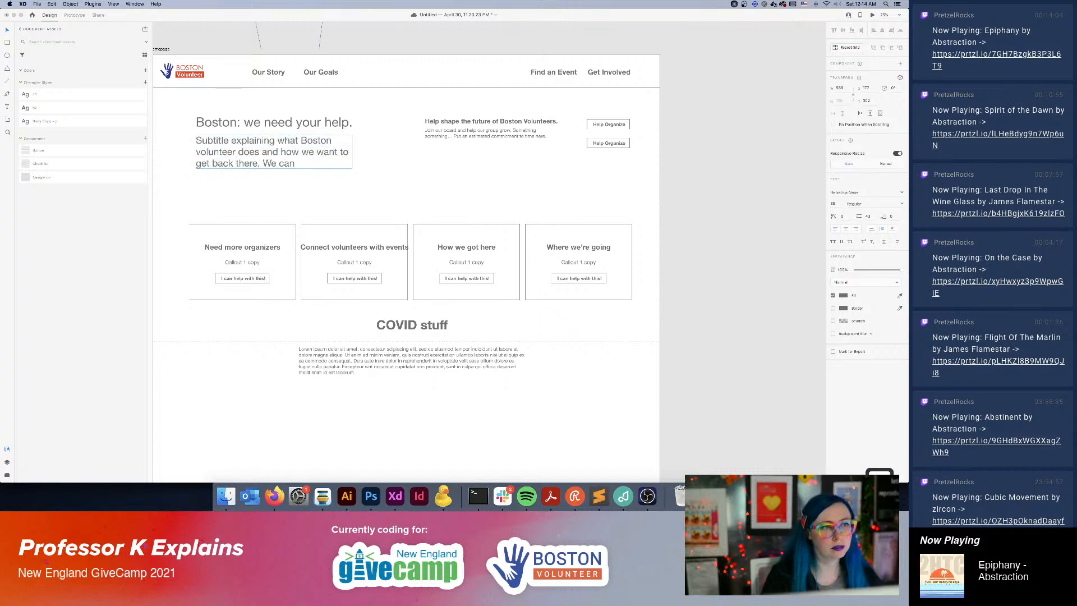
pyautogui.write("'t do this without you.")
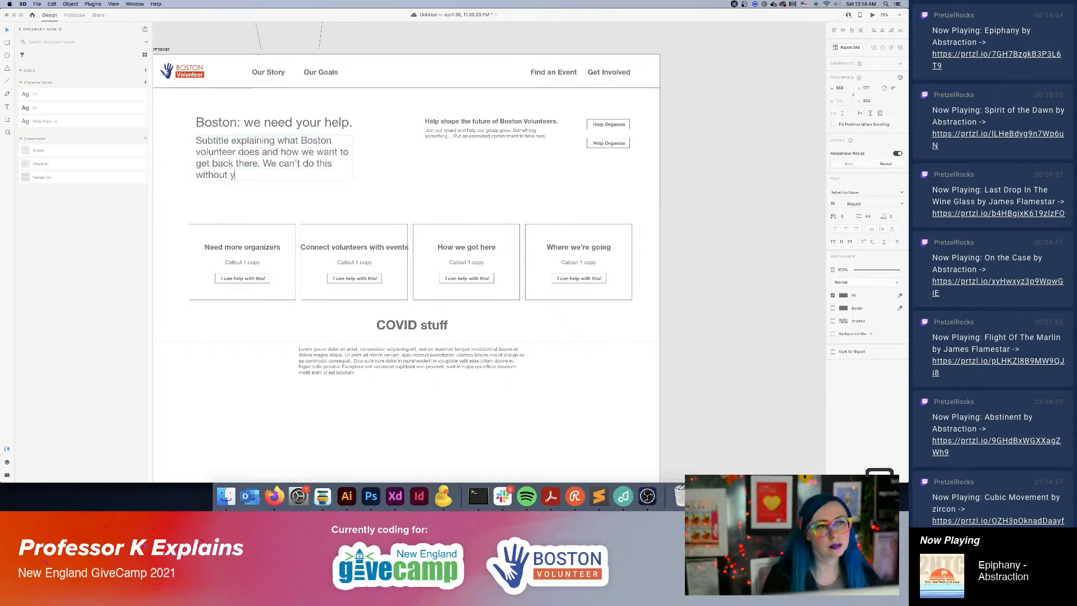
pyautogui.click(722, 165)
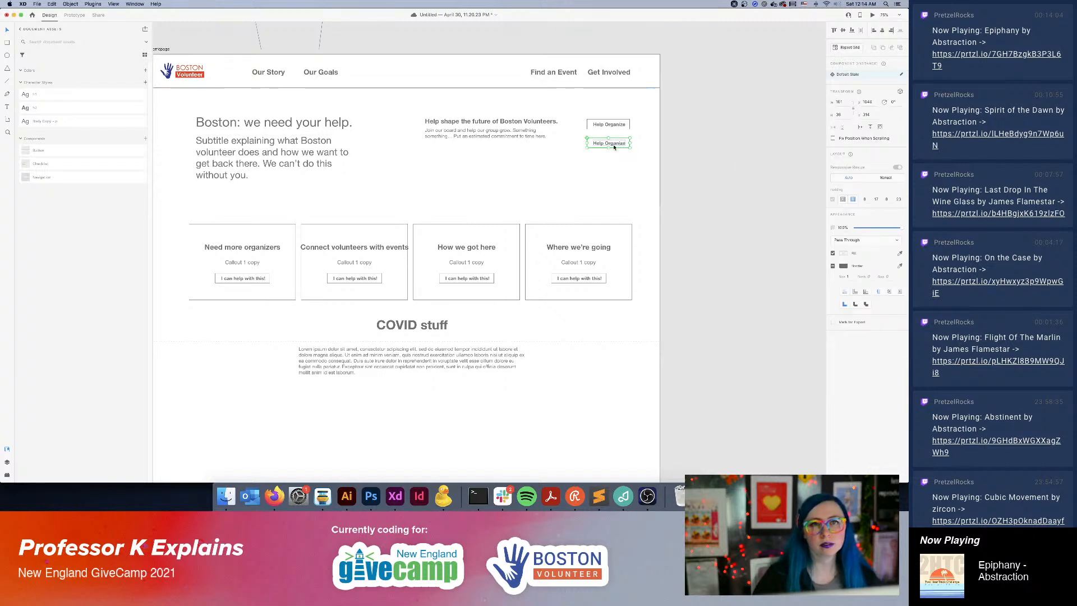
# Move the second "Help Organize" button lower and duplicate the heading with its description beside it, aligned below the originals.
pyautogui.moveTo(613, 144); pyautogui.dragTo(624, 171)
pyautogui.click(666, 164)
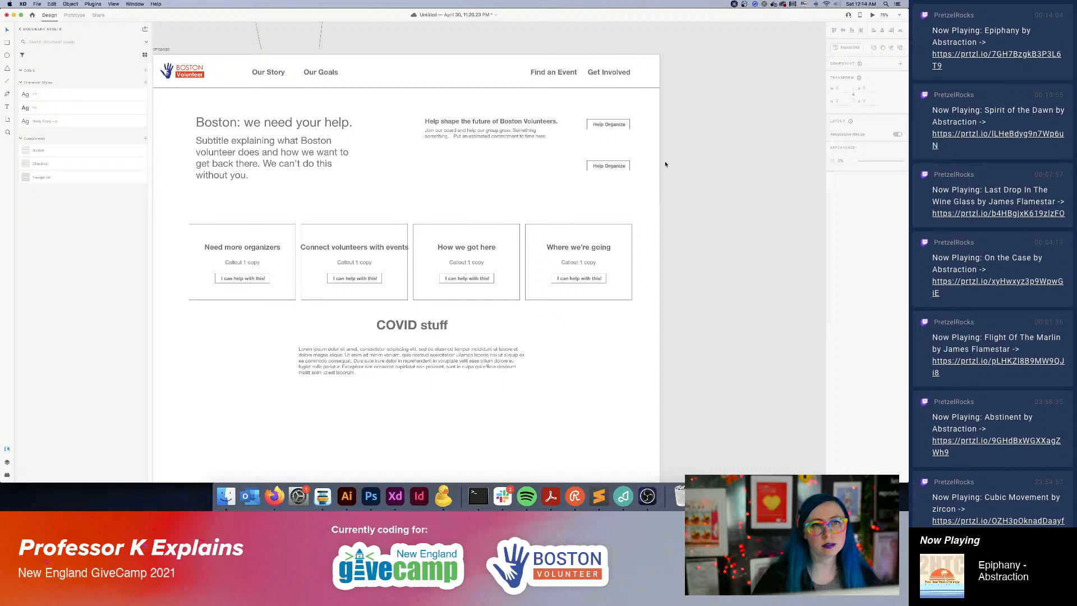
pyautogui.click(512, 122)
pyautogui.keyDown('shift'); pyautogui.click(513, 133); pyautogui.keyUp('shift')
pyautogui.moveTo(475, 137); pyautogui.dragTo(470, 173)
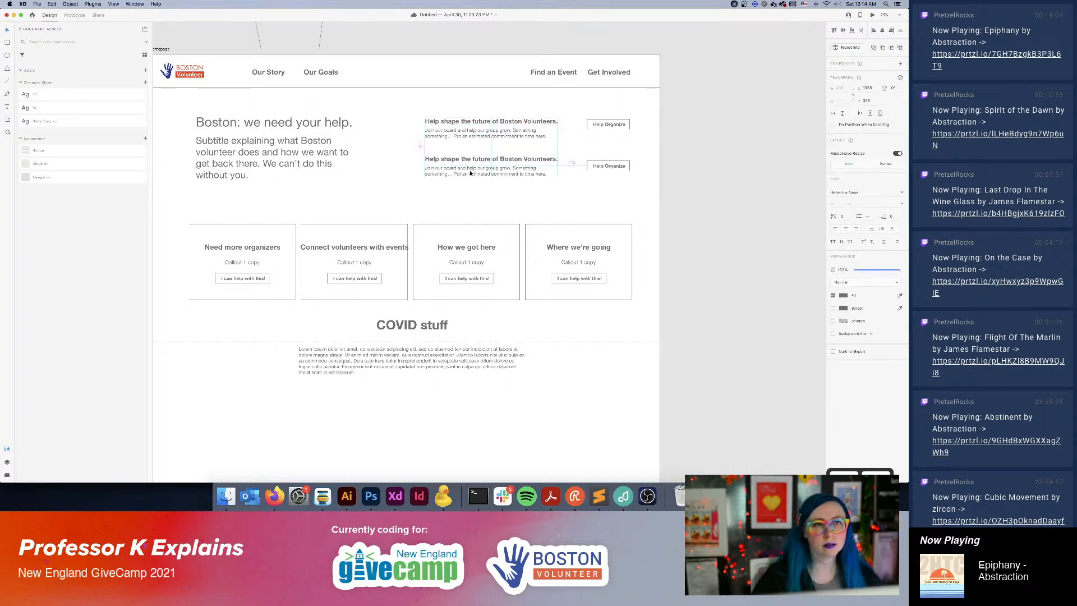
pyautogui.click(691, 204)
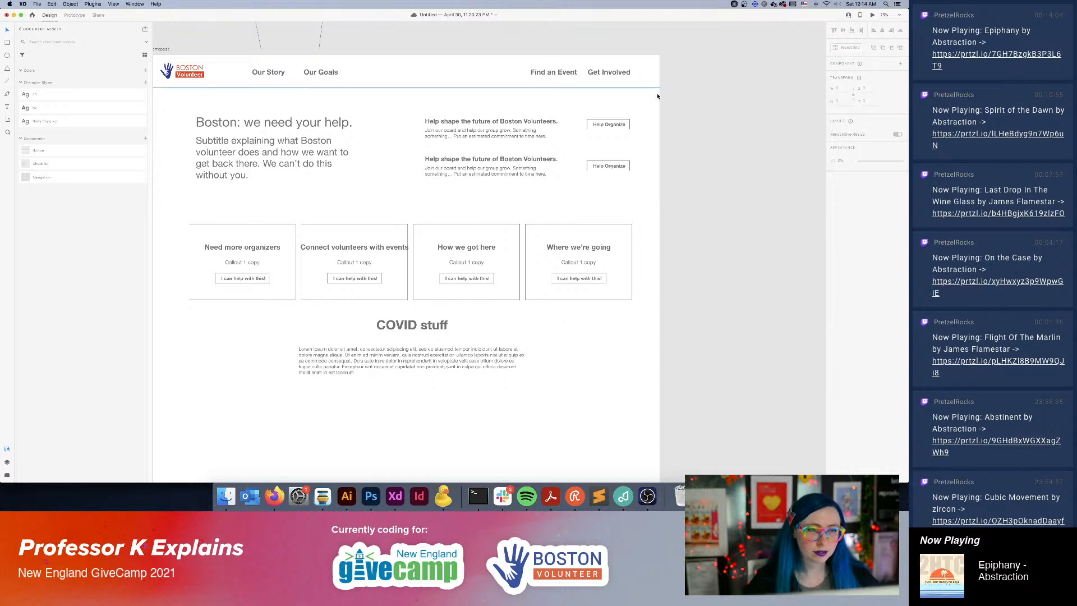
# Shorten the upper heading to "Shape the future of Boston Volunteers." and align it with the description's left edge.
pyautogui.doubleClick(449, 122)
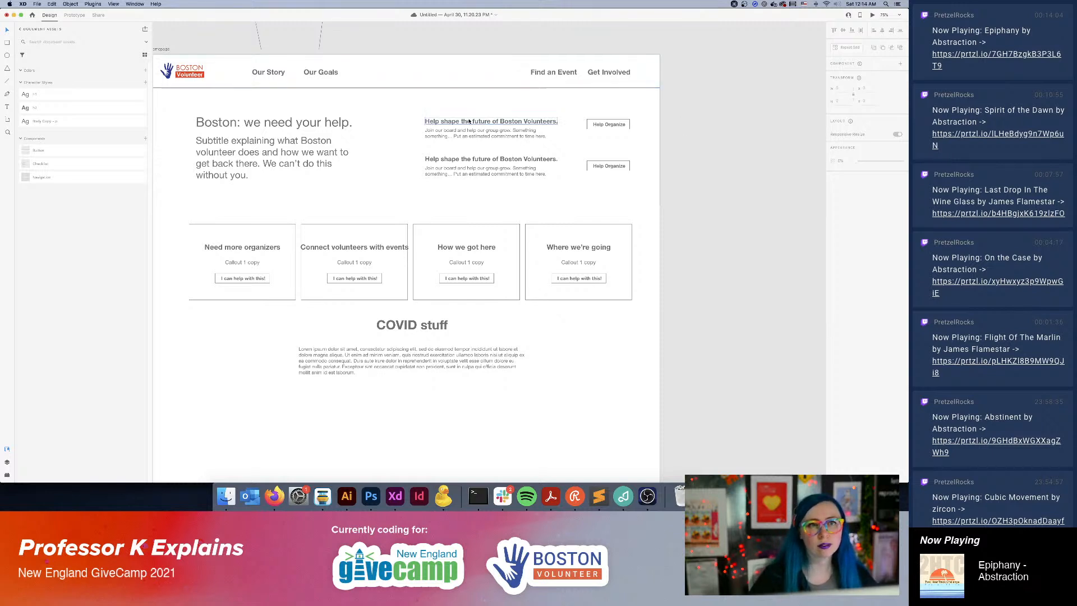
pyautogui.moveTo(444, 121); pyautogui.dragTo(414, 123)
pyautogui.write('S')
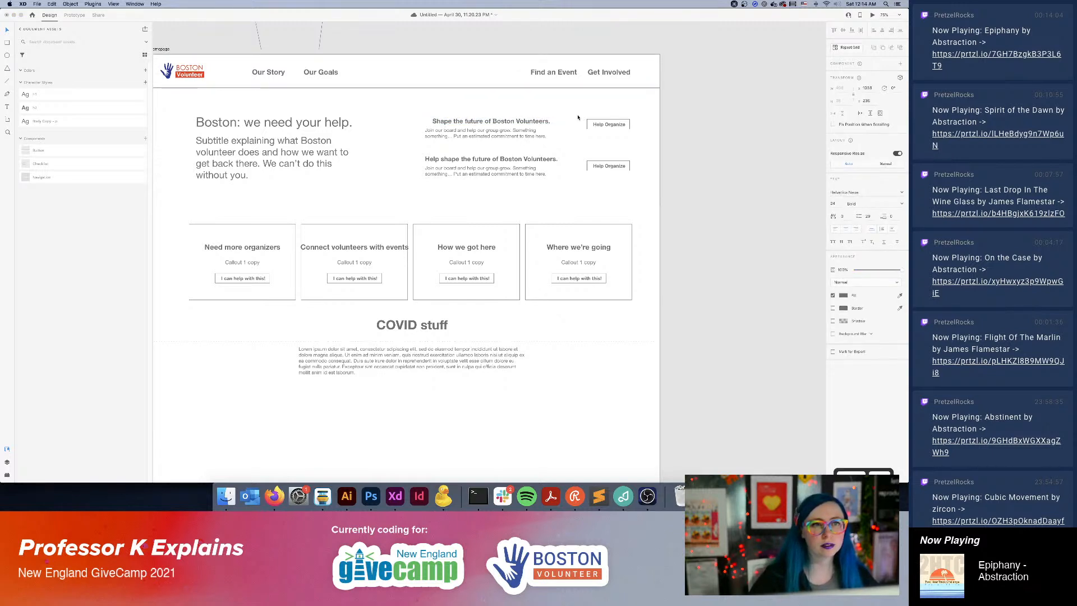
pyautogui.tripleClick(501, 119)
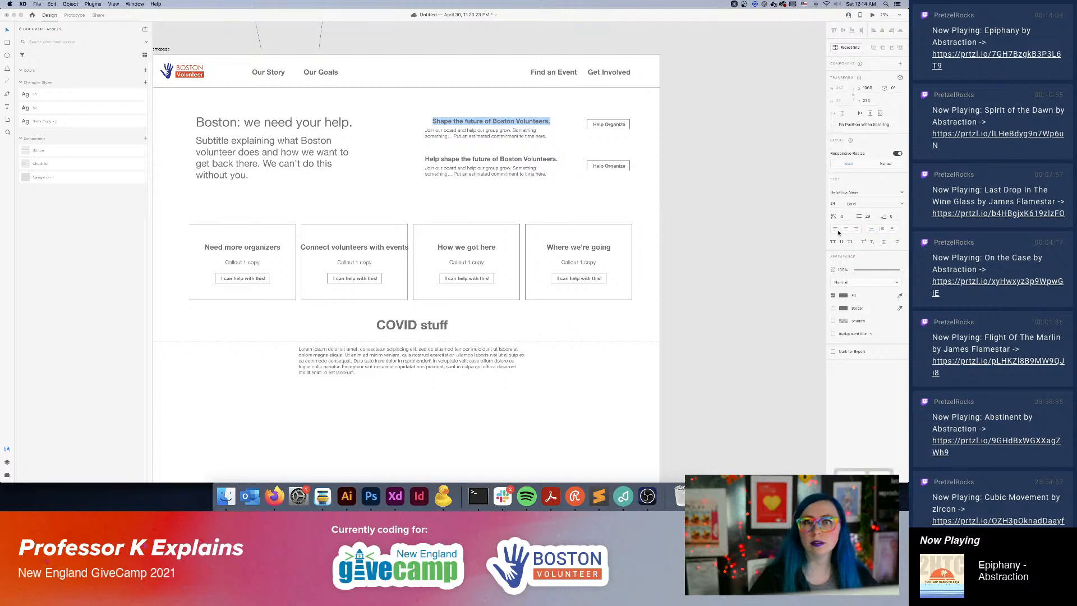
pyautogui.press('Escape')
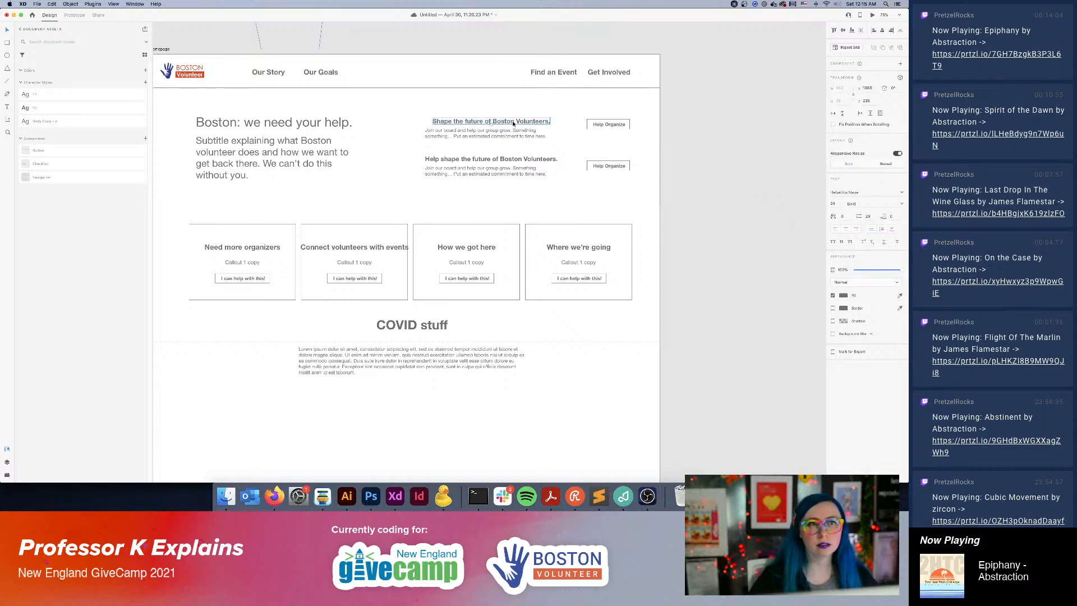
pyautogui.press('Escape')
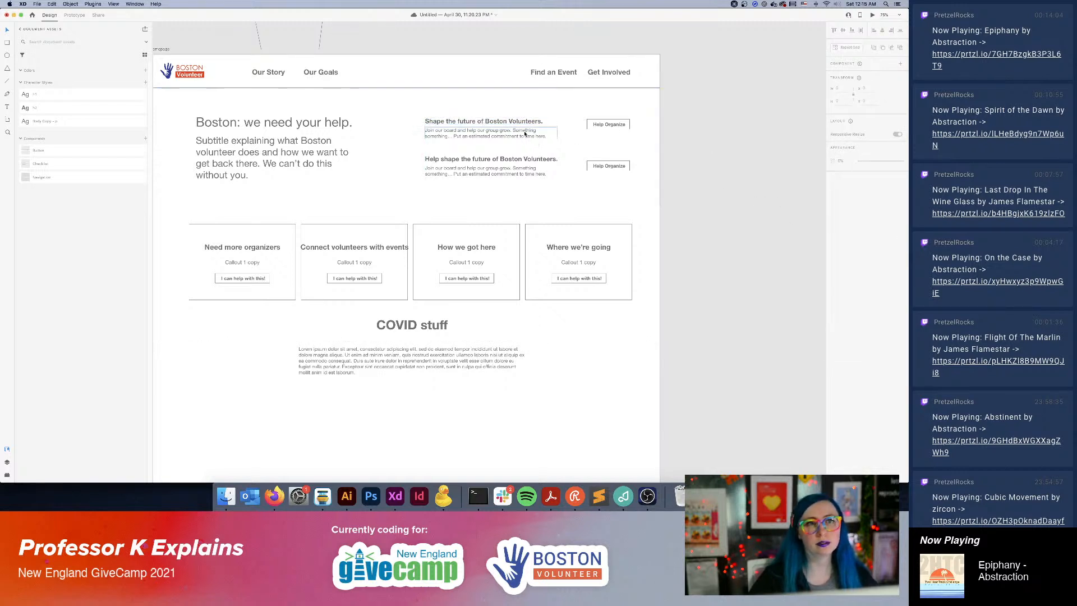
# Extend the upper description's "something" placeholder with "about how your efforts will connect many others" before the ellipsis.
pyautogui.tripleClick(541, 136)
pyautogui.click(505, 133)
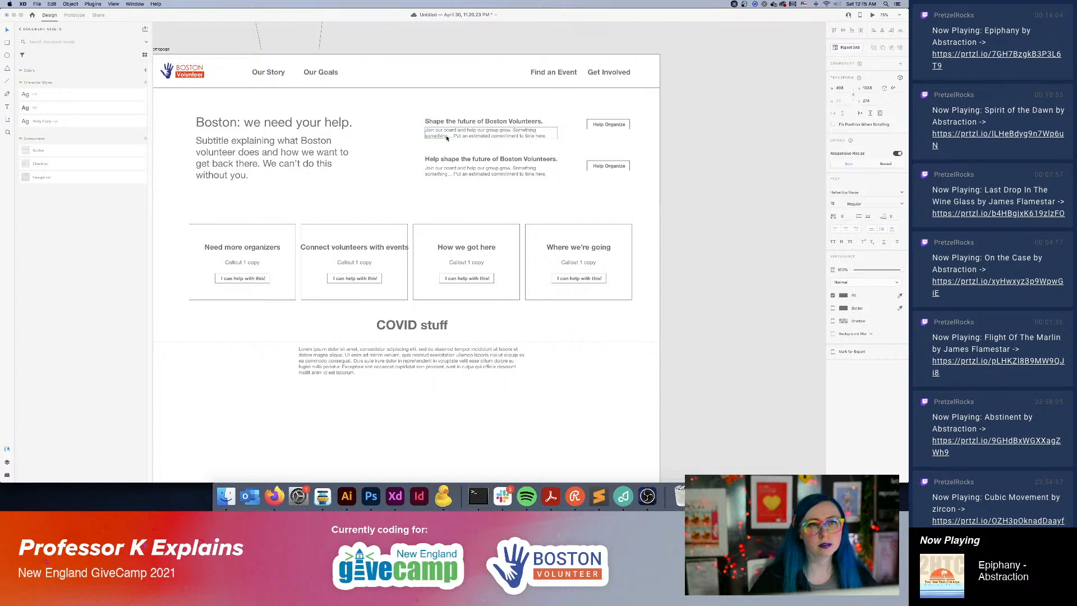
pyautogui.write('about your re')
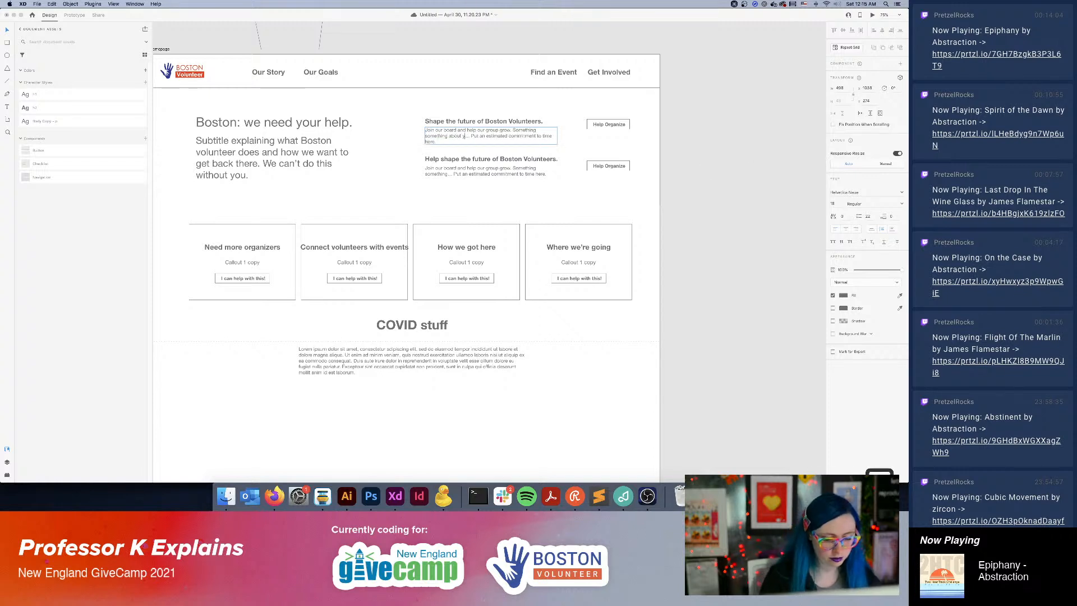
pyautogui.write('ach')
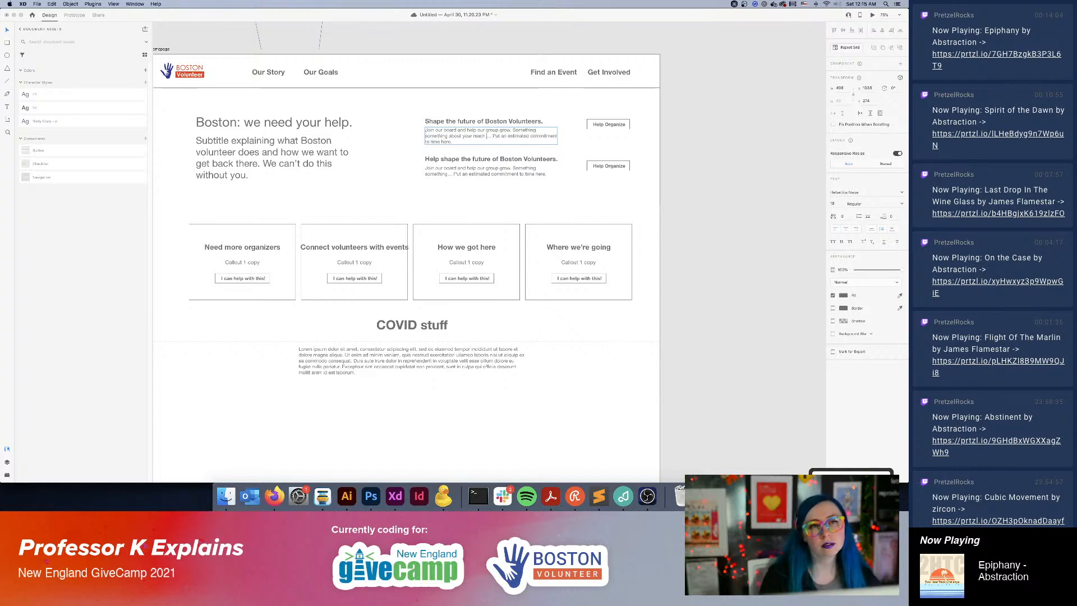
pyautogui.press('BackSpace')
pyautogui.press('BackSpace')
pyautogui.press('BackSpace')
pyautogui.press('BackSpace')
pyautogui.press('BackSpace')
pyautogui.press('BackSpace')
pyautogui.press('BackSpace')
pyautogui.press('BackSpace')
pyautogui.press('BackSpace')
pyautogui.press('BackSpace')
pyautogui.press('BackSpace')
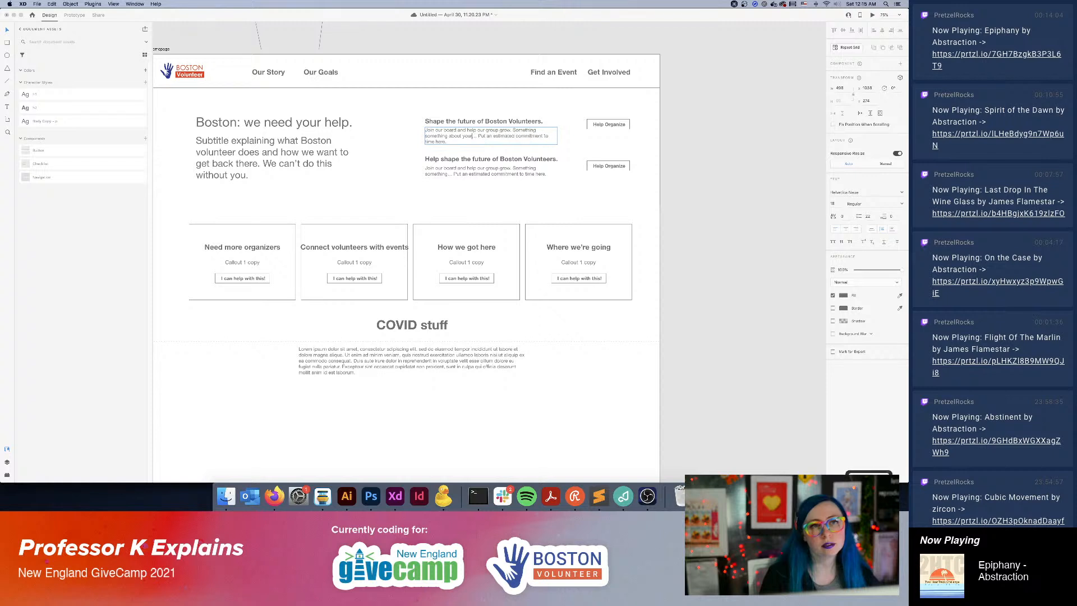
pyautogui.write('how your effor')
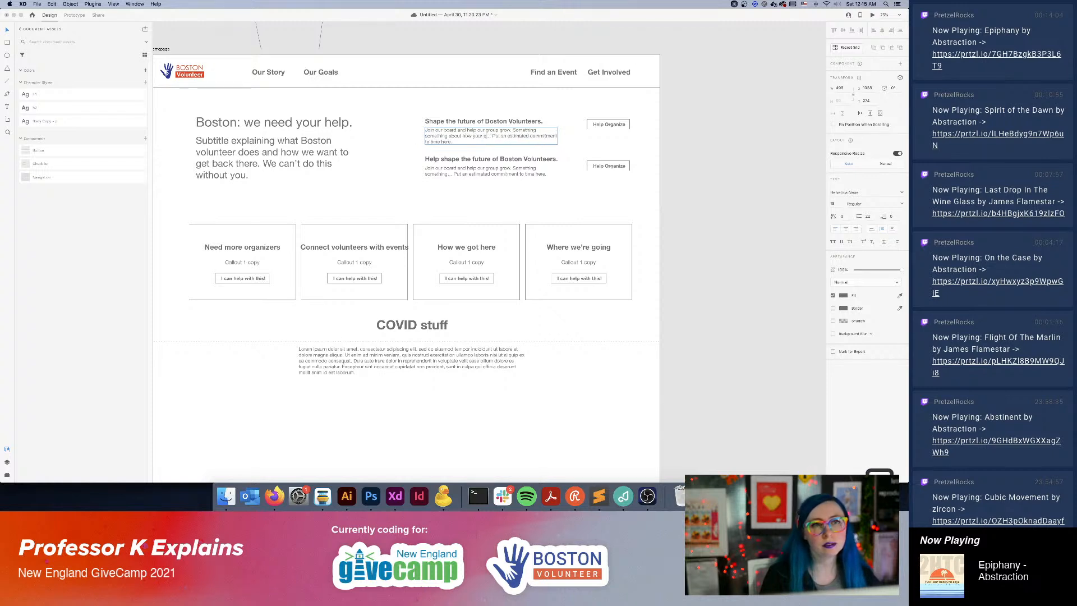
pyautogui.write('ts will connect')
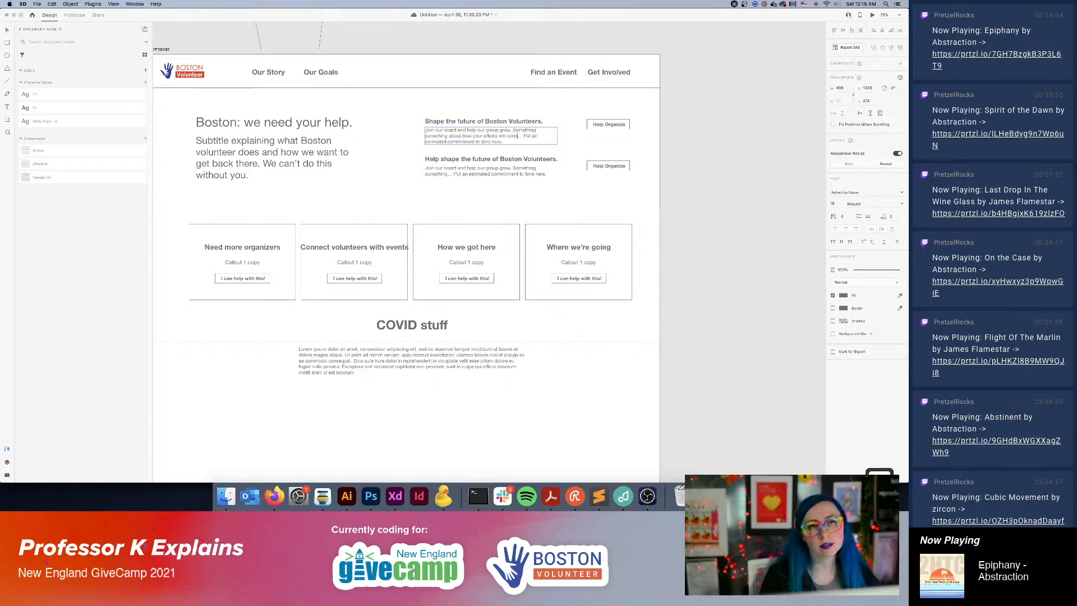
pyautogui.write(' many others')
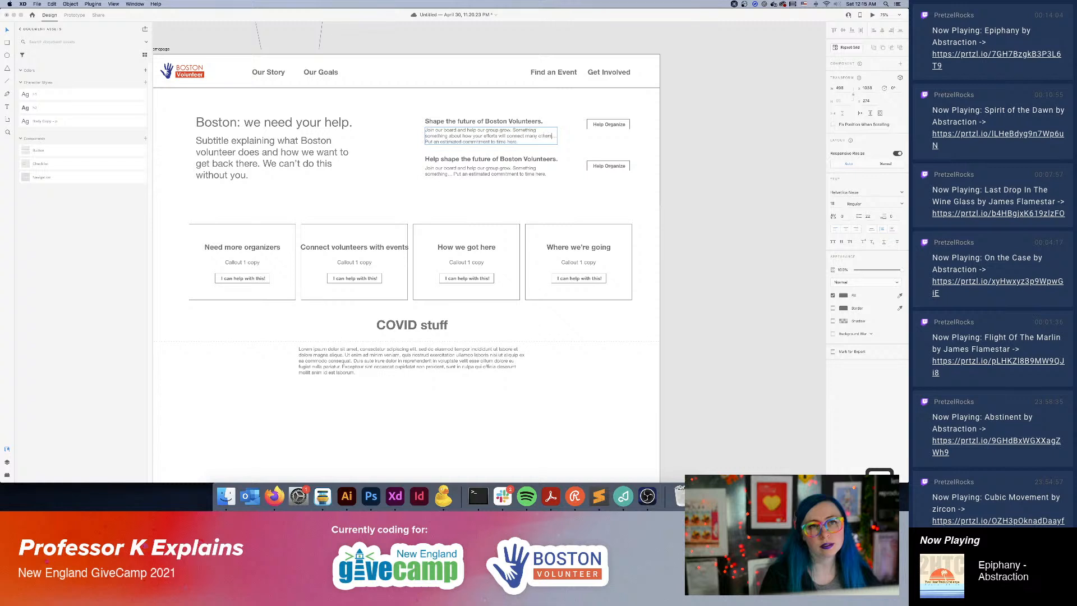
pyautogui.press('Escape')
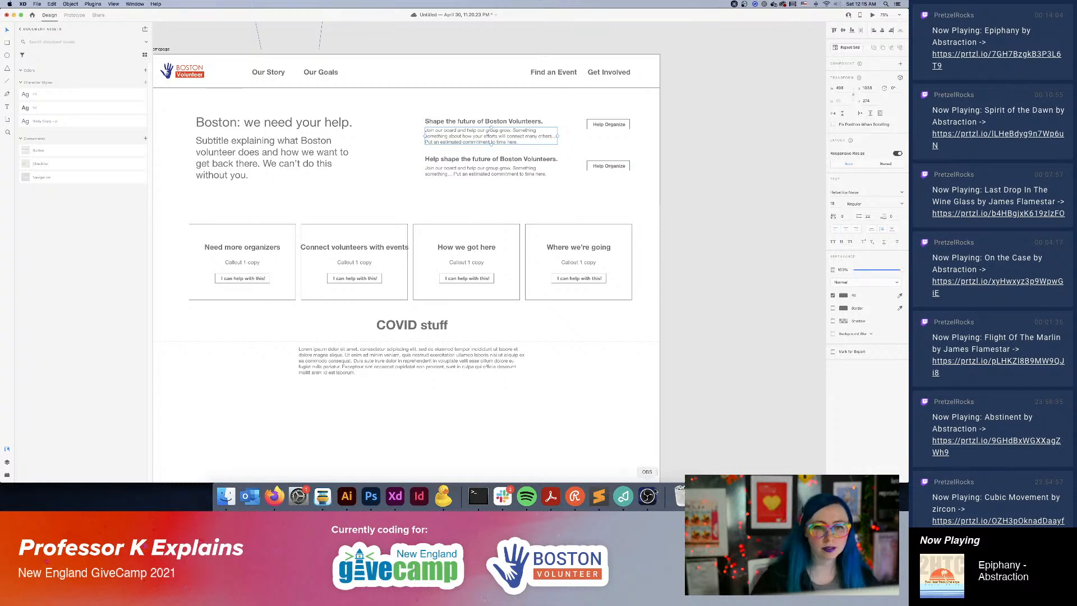
pyautogui.click(575, 497)
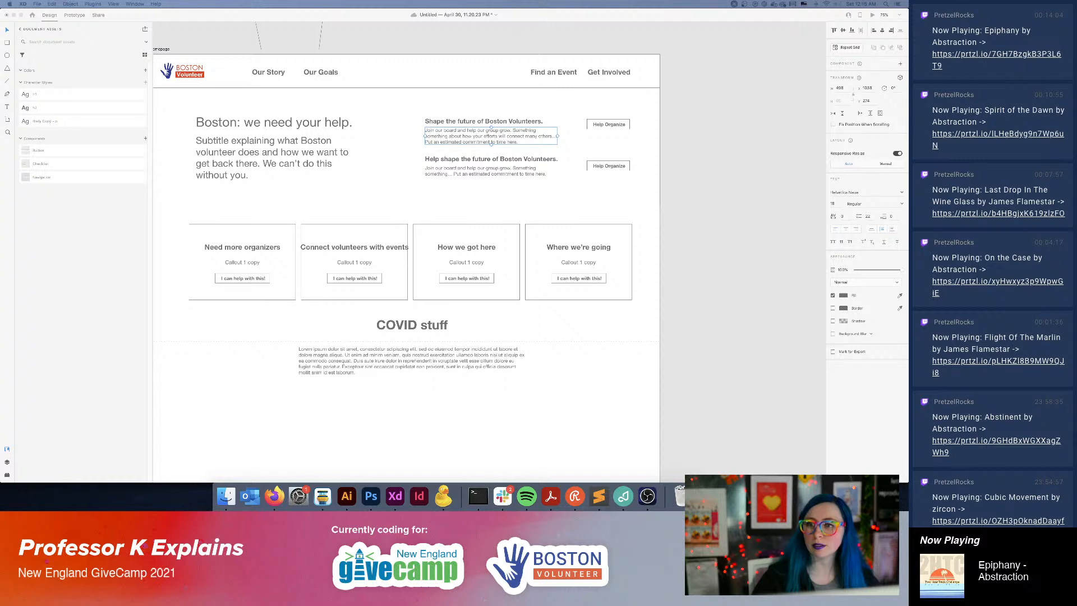
pyautogui.click(706, 179)
pyautogui.click(752, 220)
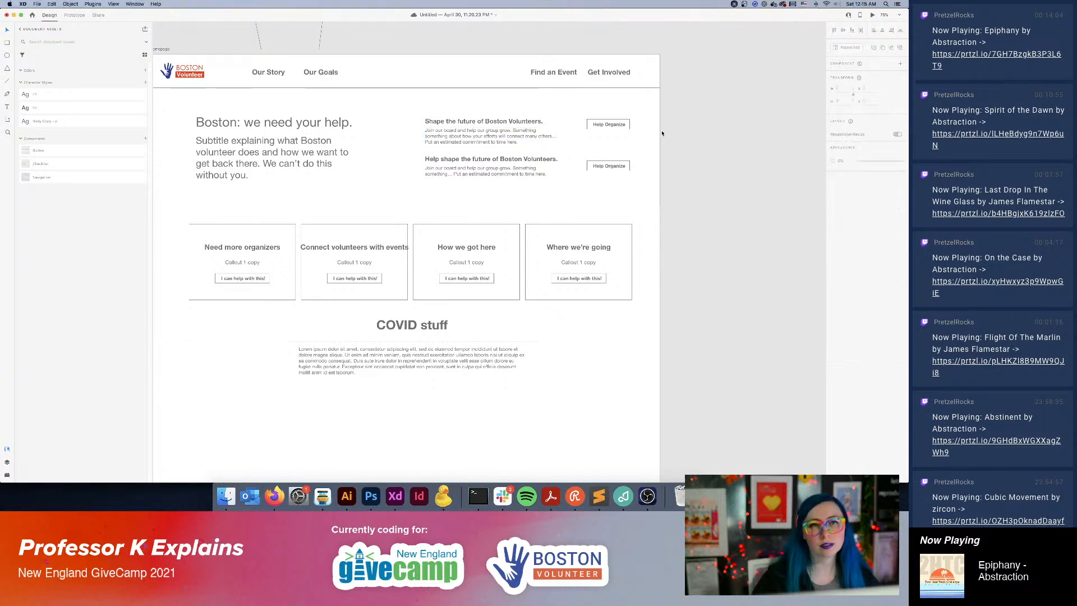
pyautogui.moveTo(607, 124); pyautogui.dragTo(608, 125)
pyautogui.click(697, 154)
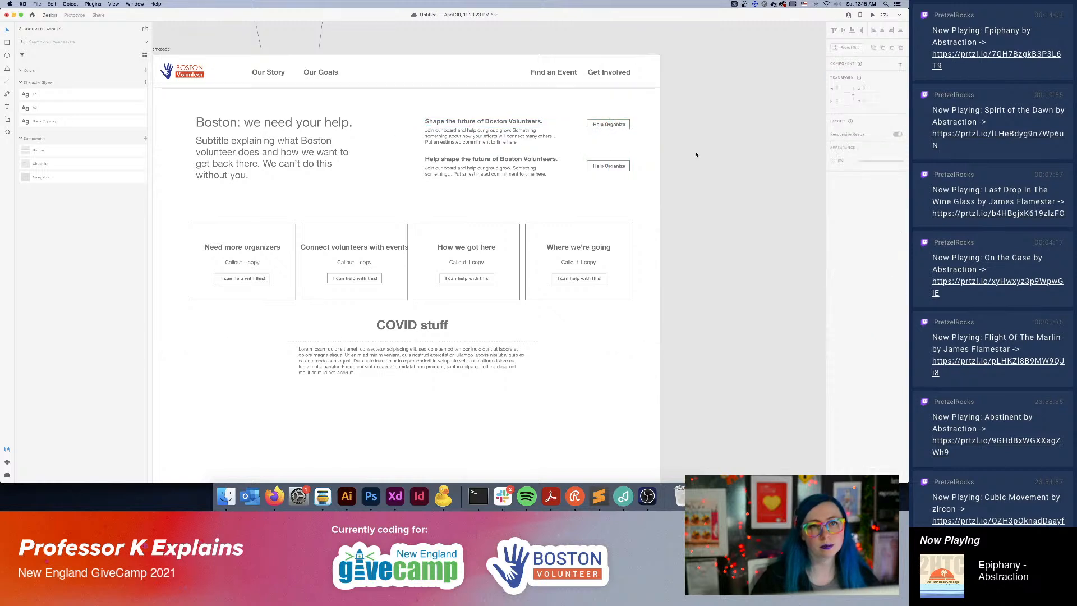
# Move the upper heading, description and button row slightly higher and raise the second "Help Organize" button level with the lower heading.
pyautogui.moveTo(704, 115); pyautogui.dragTo(492, 115)
pyautogui.keyDown('shift'); pyautogui.click(490, 106); pyautogui.keyUp('shift')
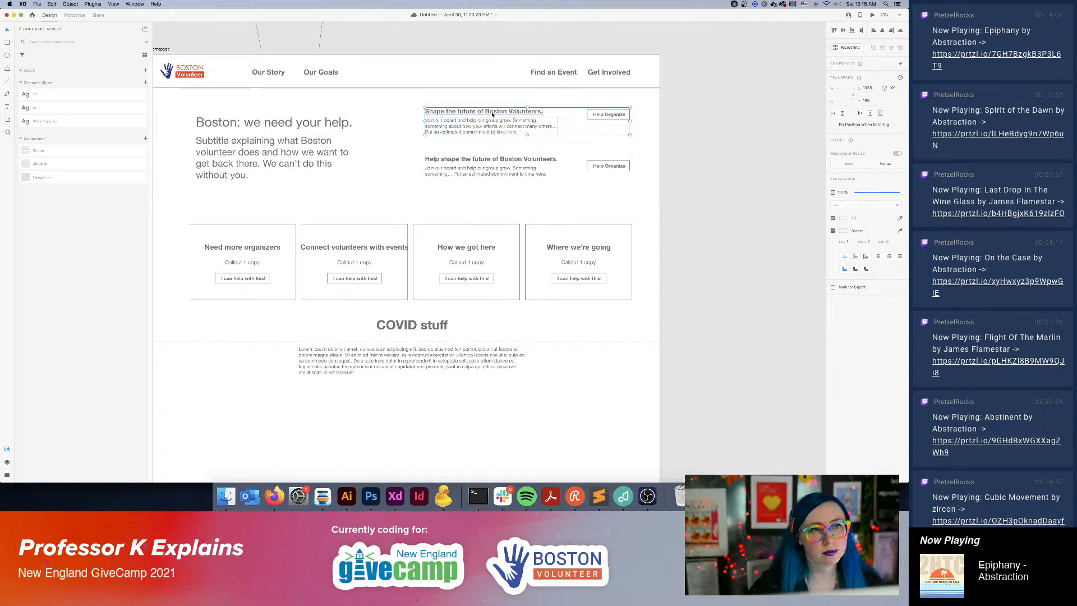
pyautogui.click(742, 233)
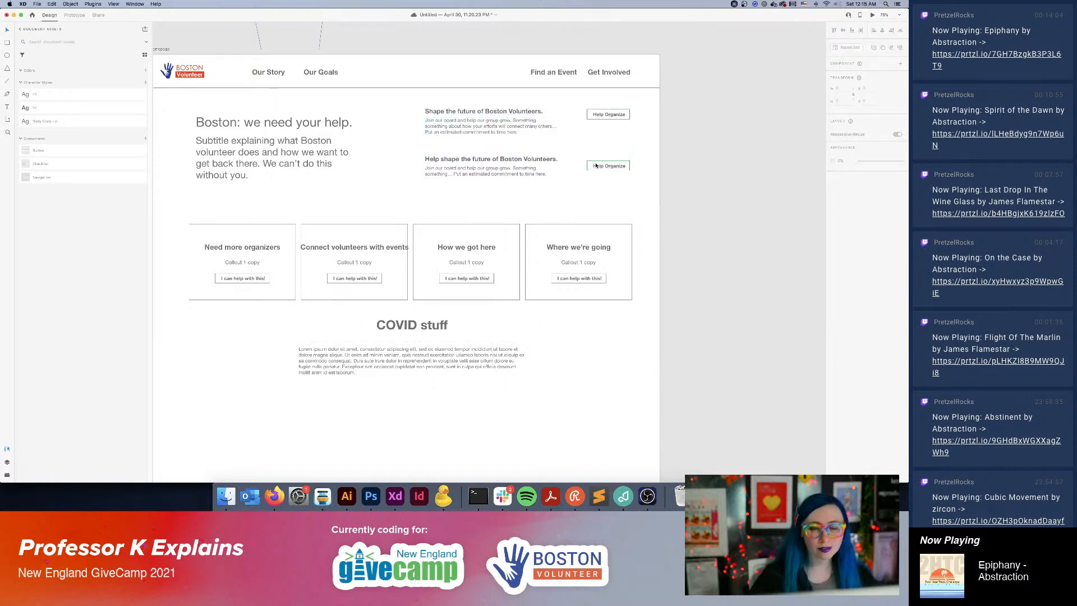
pyautogui.moveTo(615, 170); pyautogui.dragTo(613, 167)
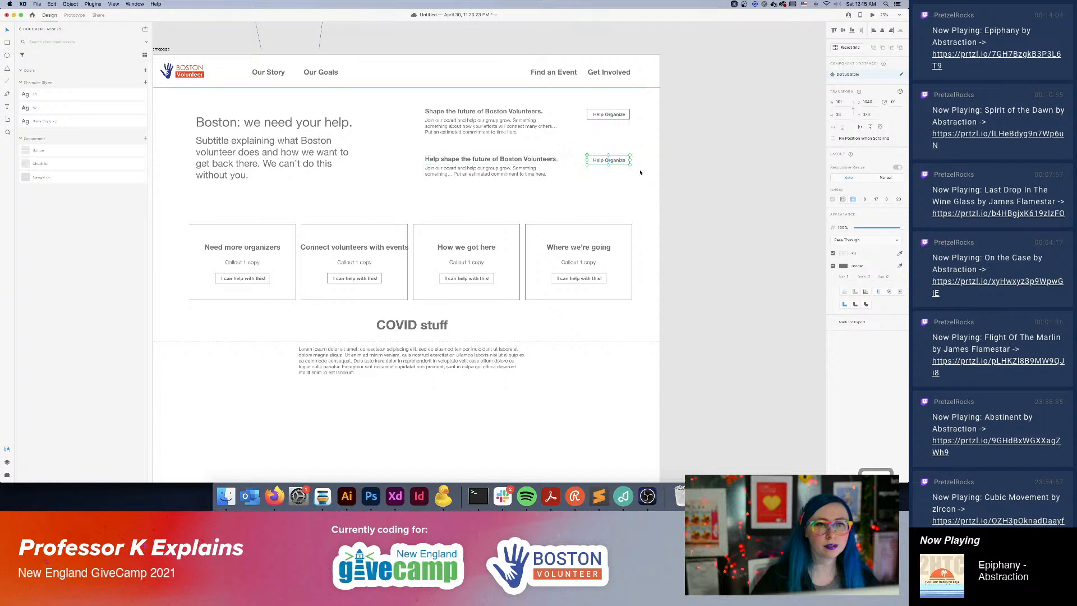
pyautogui.click(756, 214)
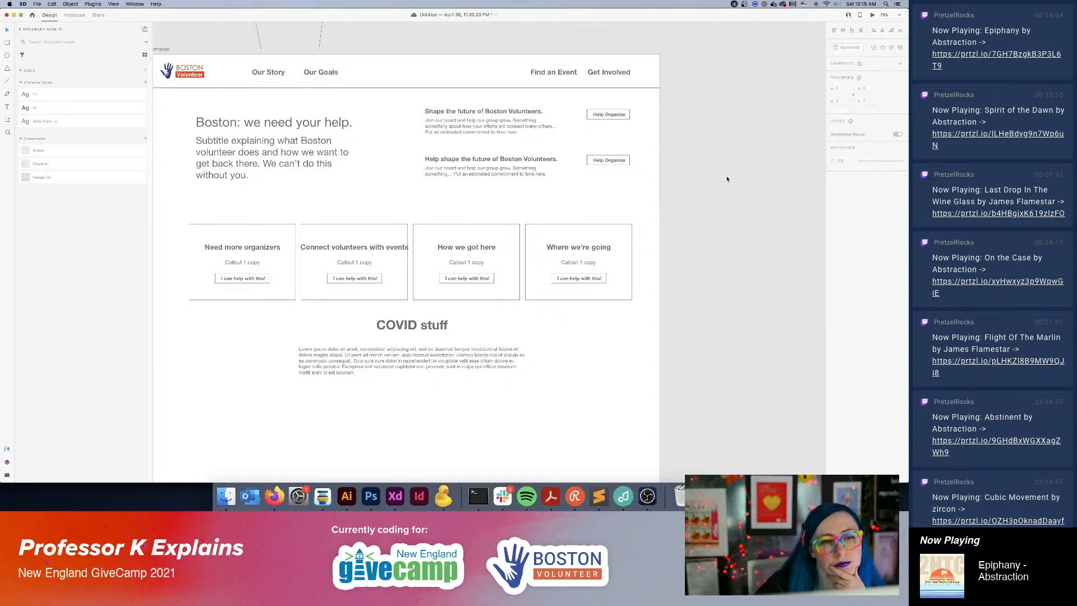
# Replace the lower heading's text with "Share your time".
pyautogui.doubleClick(493, 159)
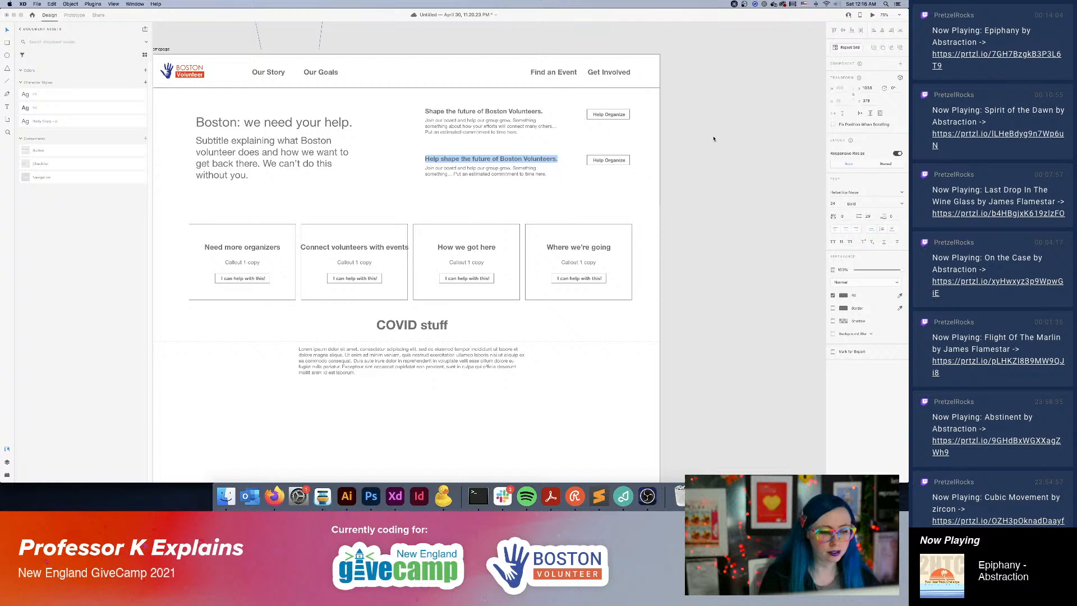
pyautogui.write('S')
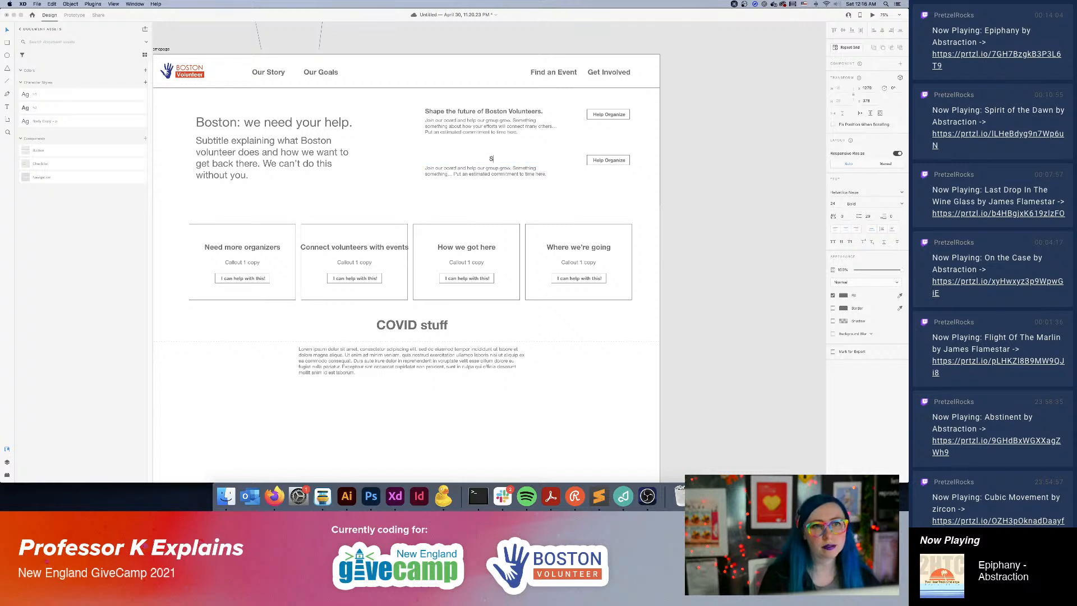
pyautogui.write('hare your time')
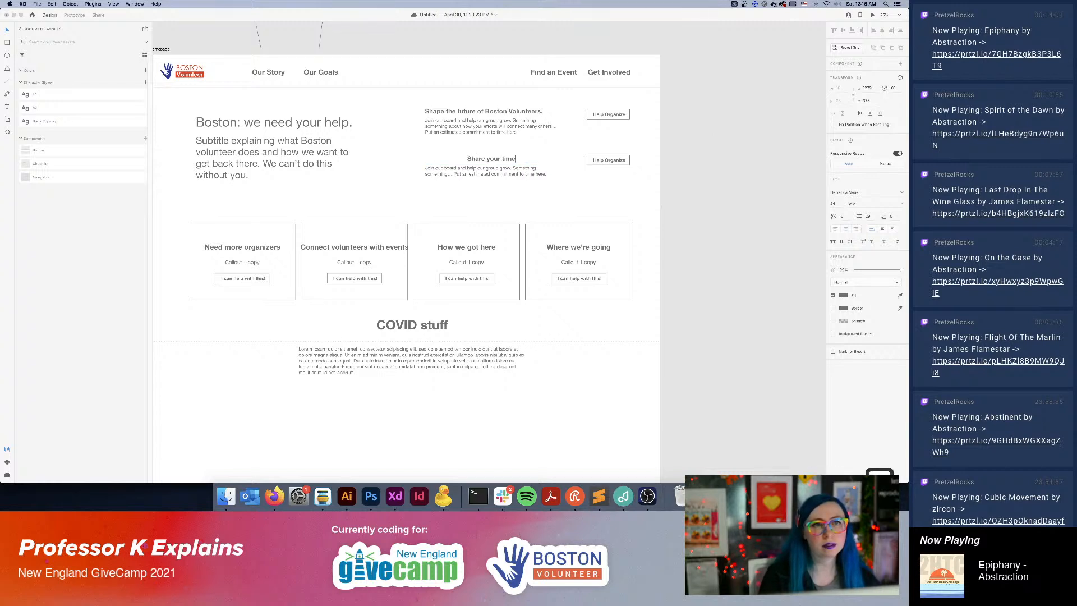
pyautogui.press('super+a')
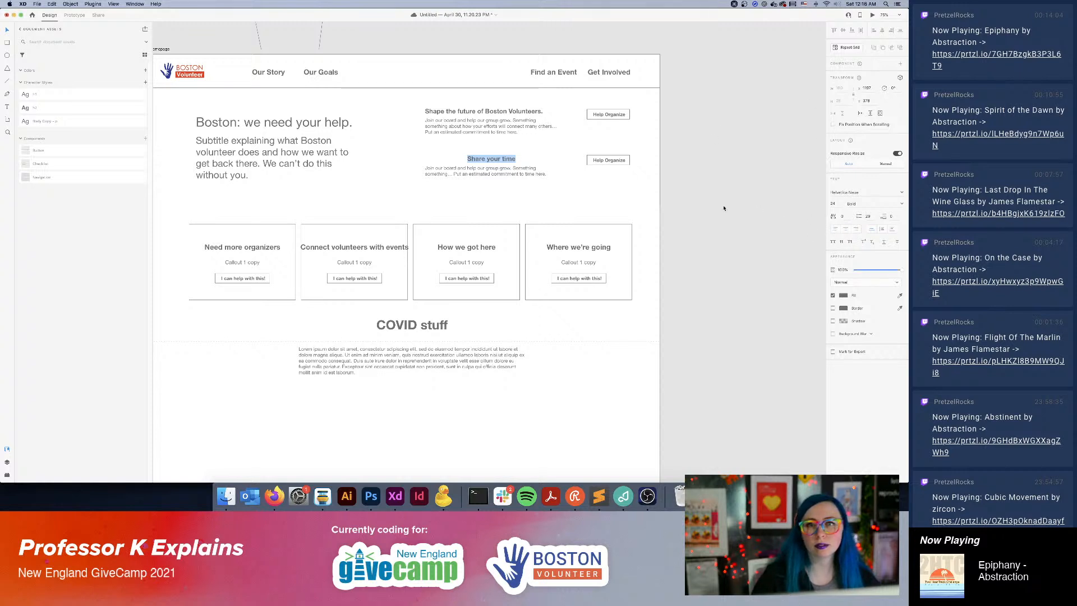
pyautogui.press('Escape')
# Align the "Share your time" heading with its description's left edge and save the document.
pyautogui.moveTo(478, 161); pyautogui.dragTo(435, 161)
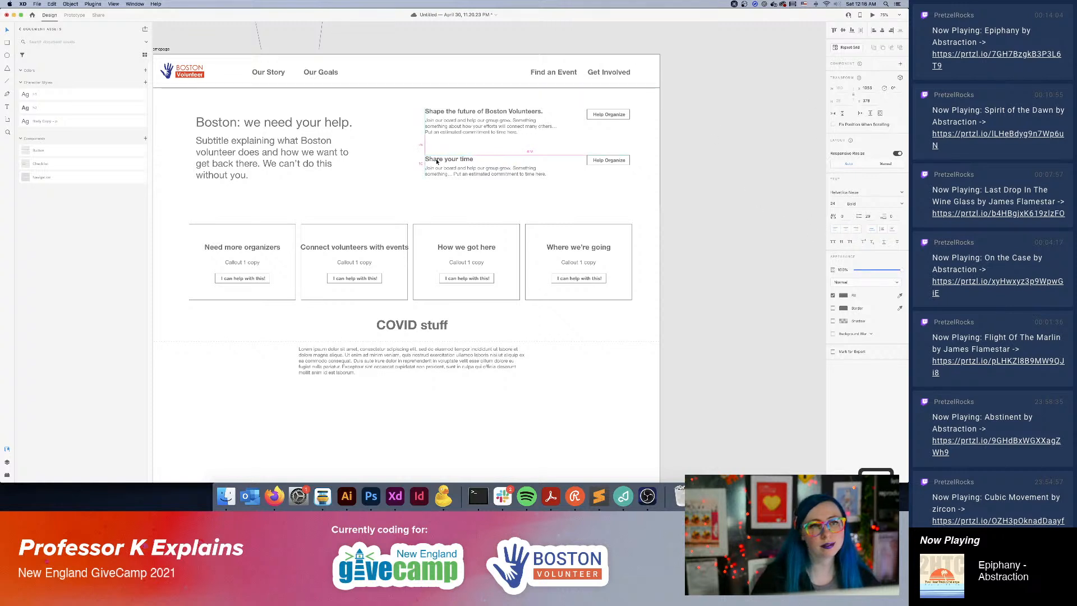
pyautogui.click(722, 218)
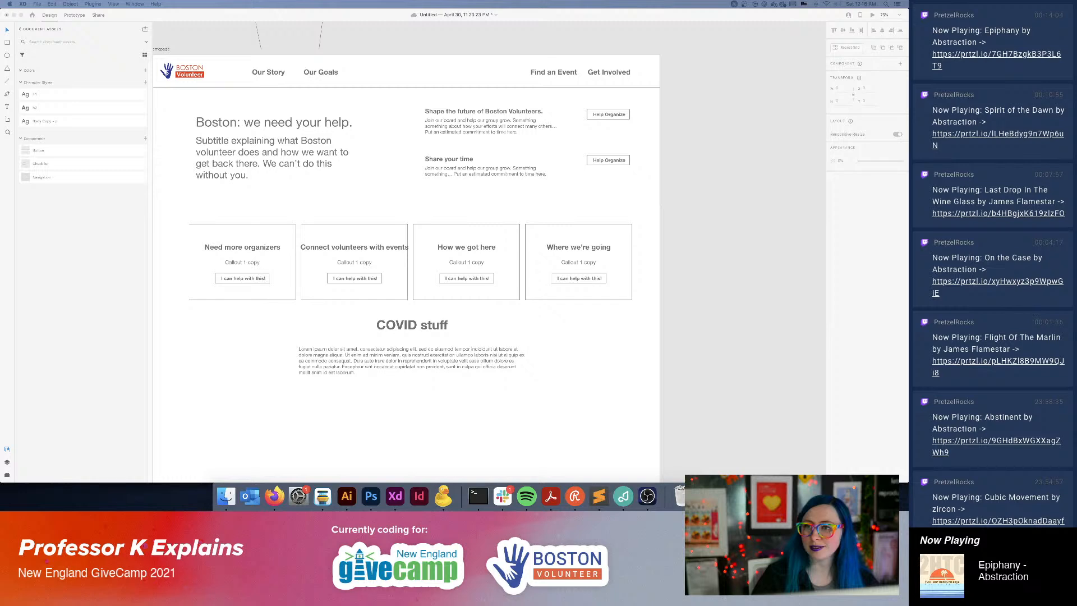
pyautogui.press('super+s')
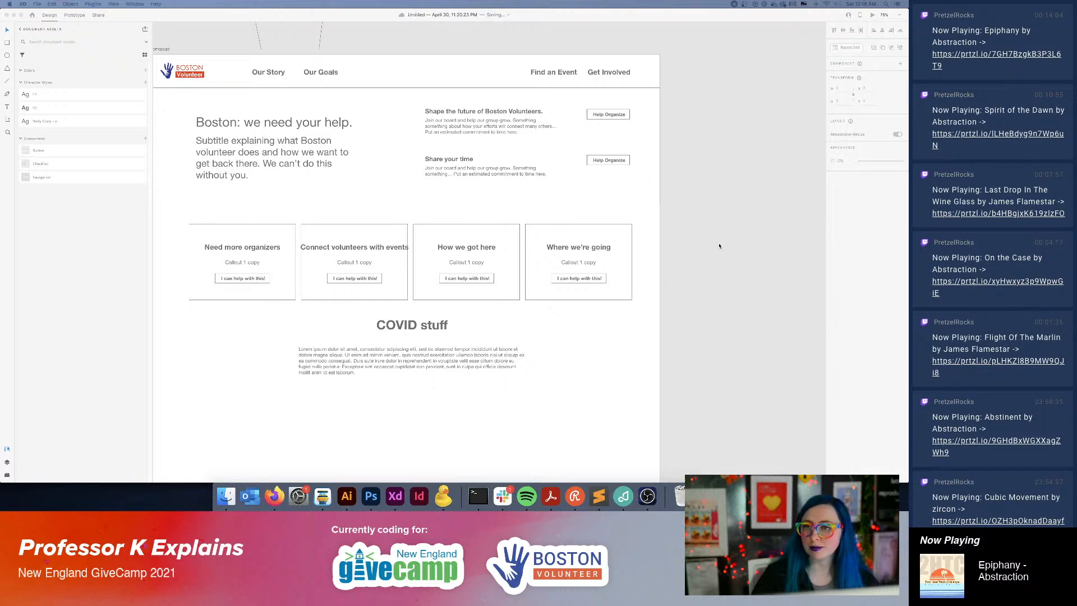
# Change the label of the button beside "Share your time" to "Find an Event", keeping the label in its original place.
pyautogui.hscroll(-3, 690, 204)
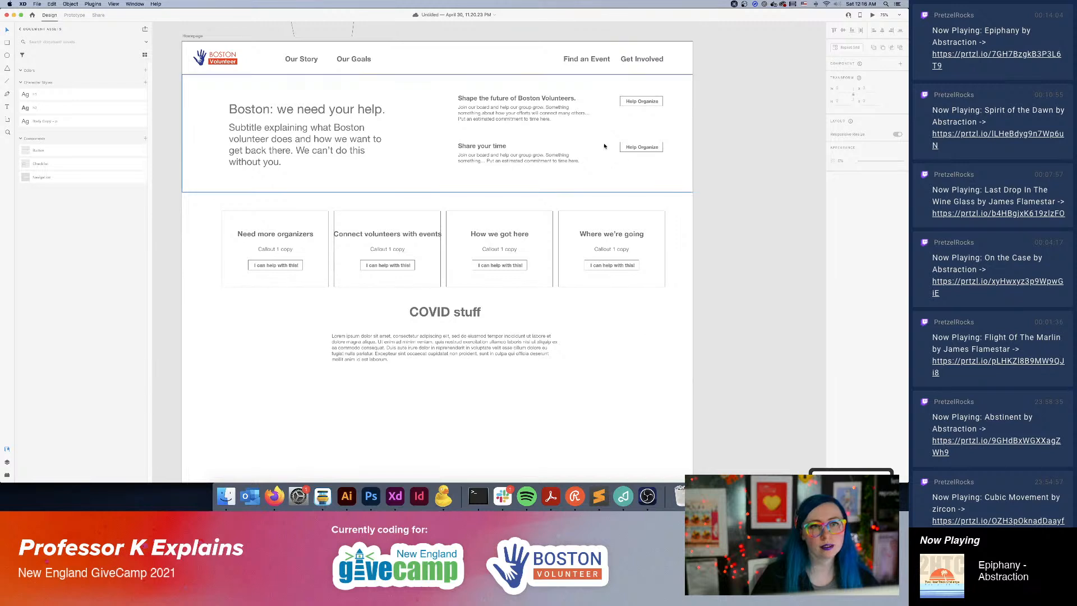
pyautogui.doubleClick(644, 147)
pyautogui.doubleClick(643, 147)
pyautogui.write('F')
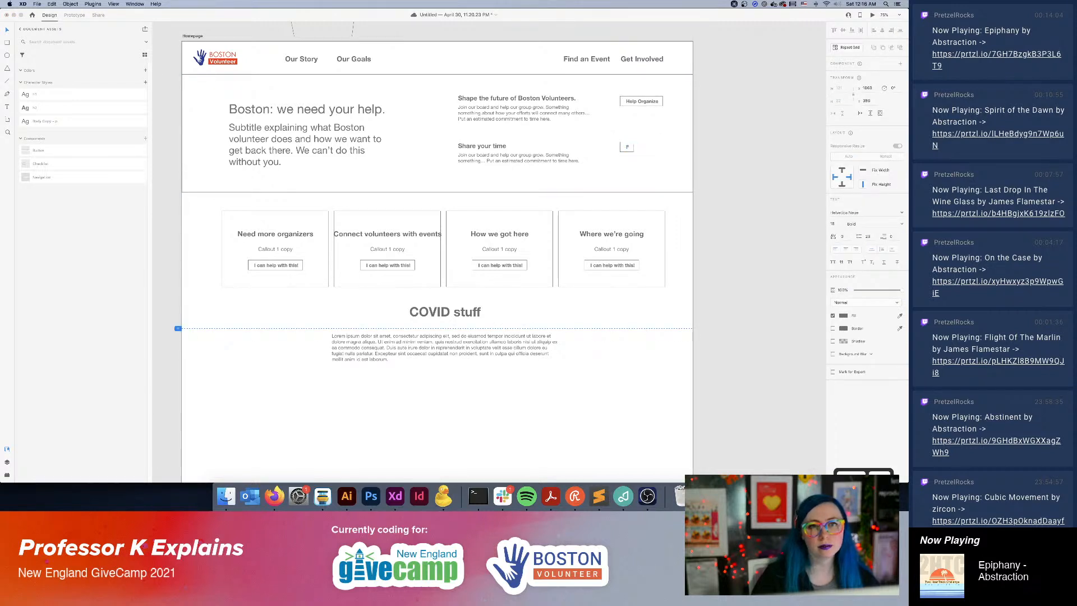
pyautogui.write('ind an Event')
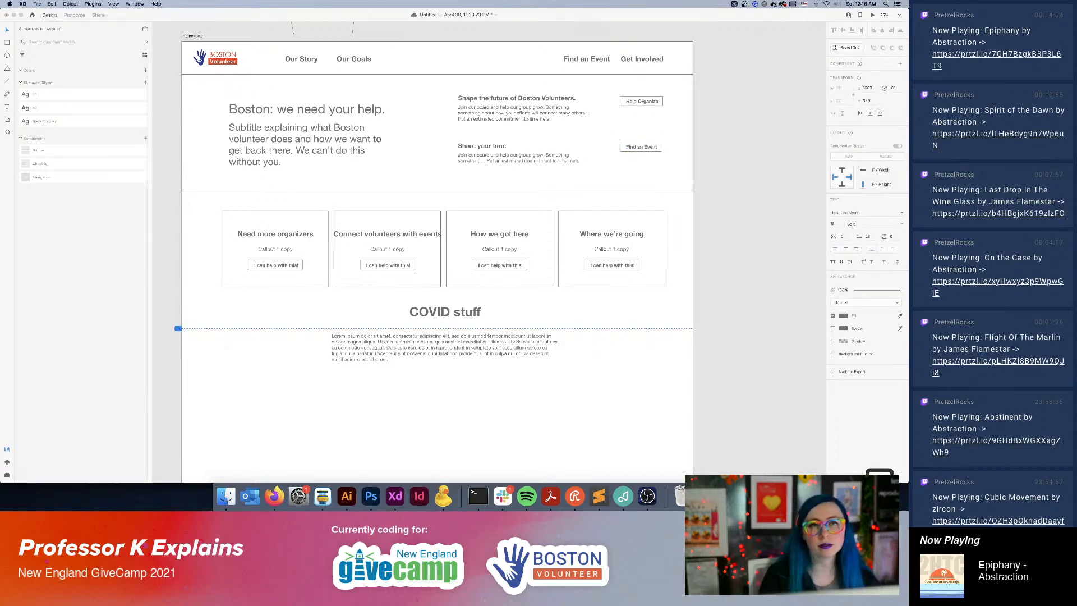
pyautogui.press('Escape')
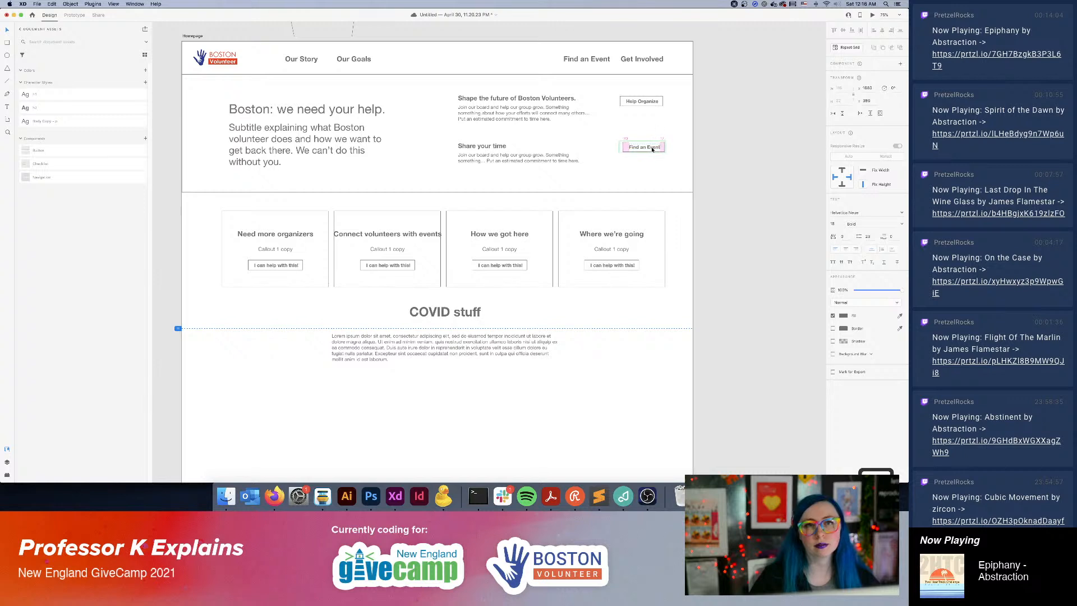
pyautogui.press('super+z')
pyautogui.click(739, 169)
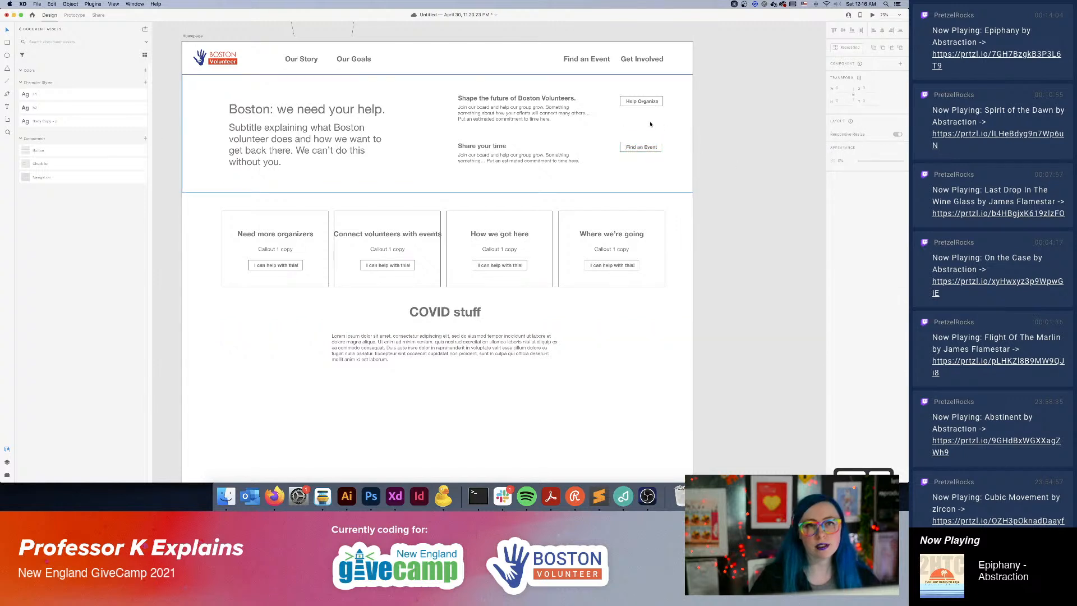
# Replace the lower description with "Put a little bit more context about how to become a volunteer. Do you need to preregister? Show at an event?".
pyautogui.doubleClick(484, 158)
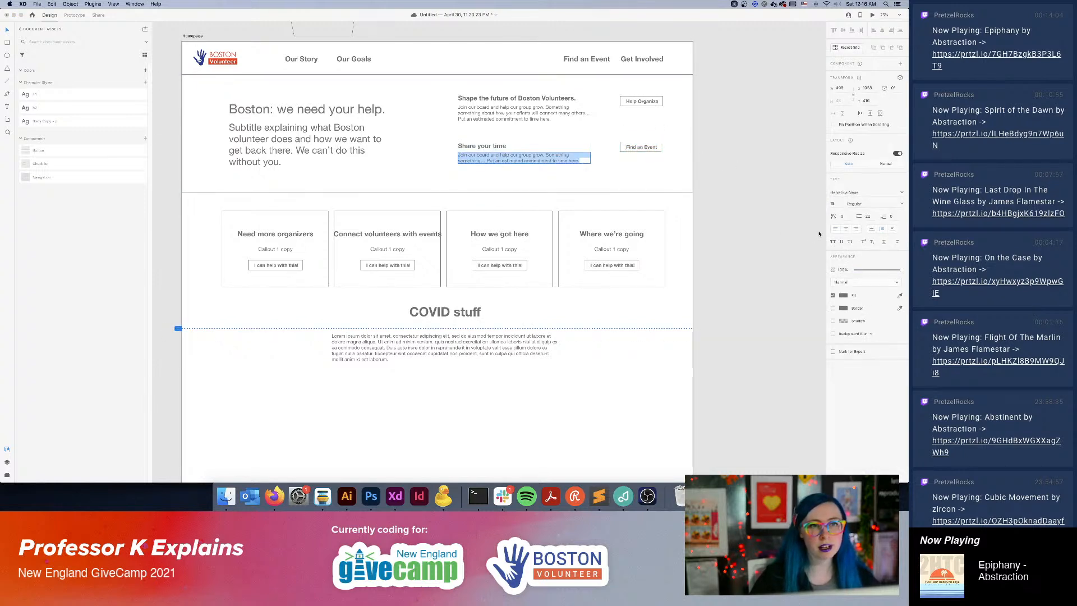
pyautogui.write('Put a little b')
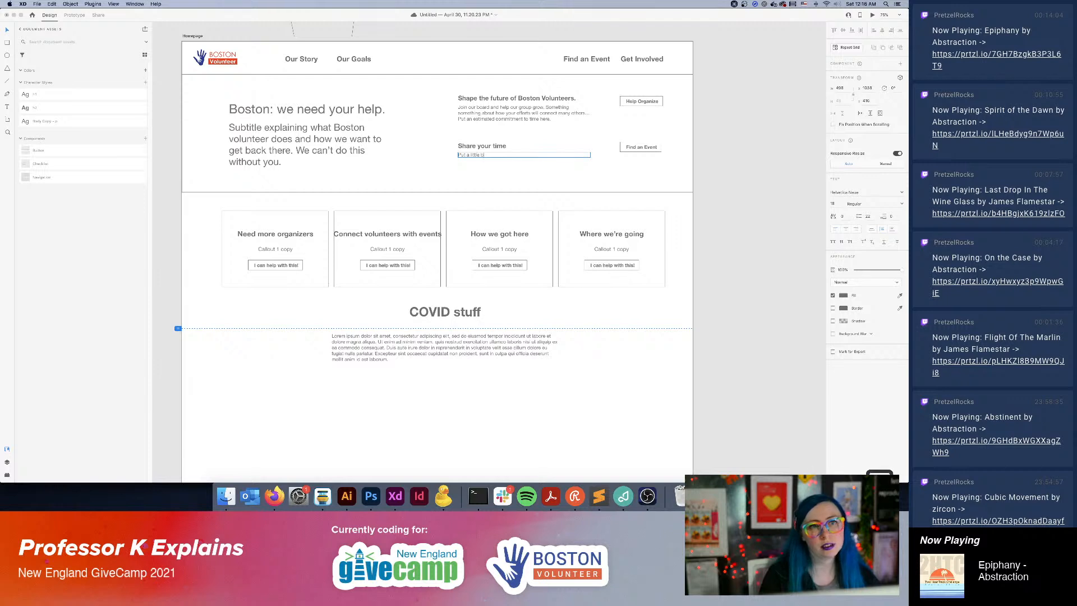
pyautogui.write('it more context a')
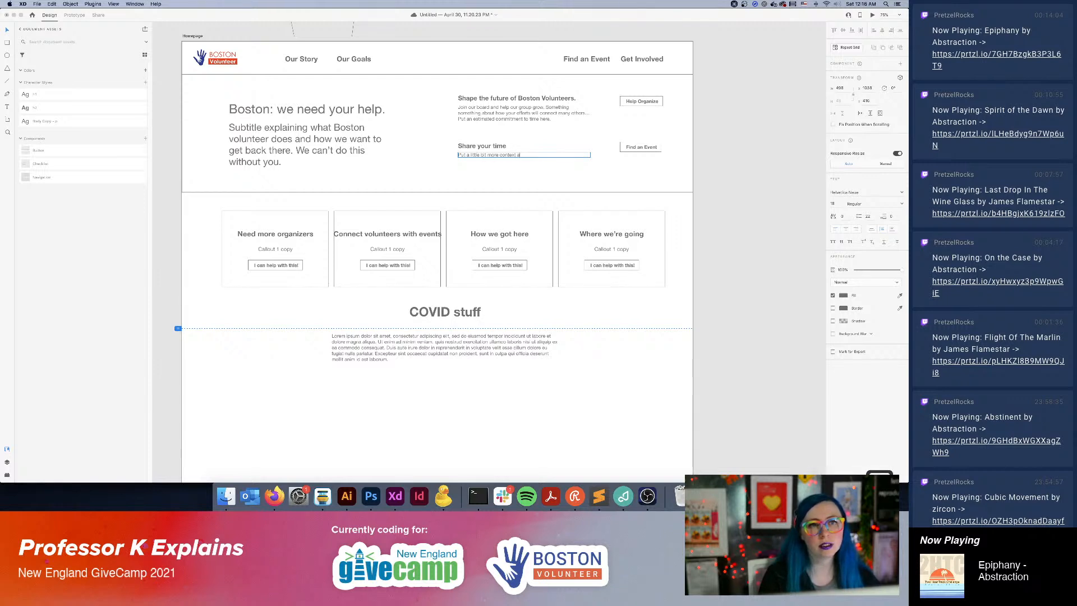
pyautogui.write('bout how to become a volun')
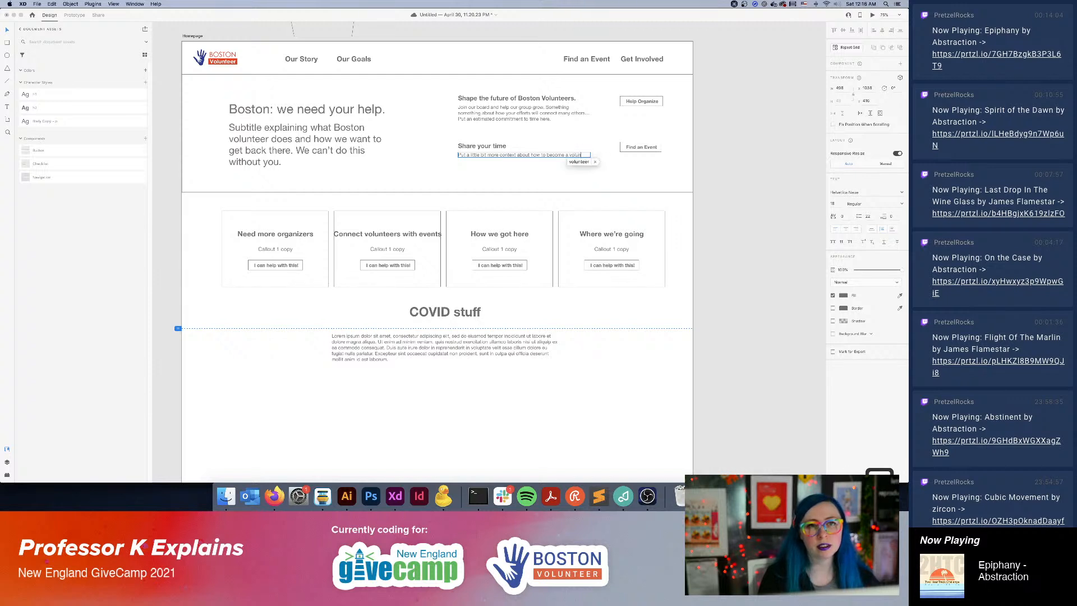
pyautogui.write('teer')
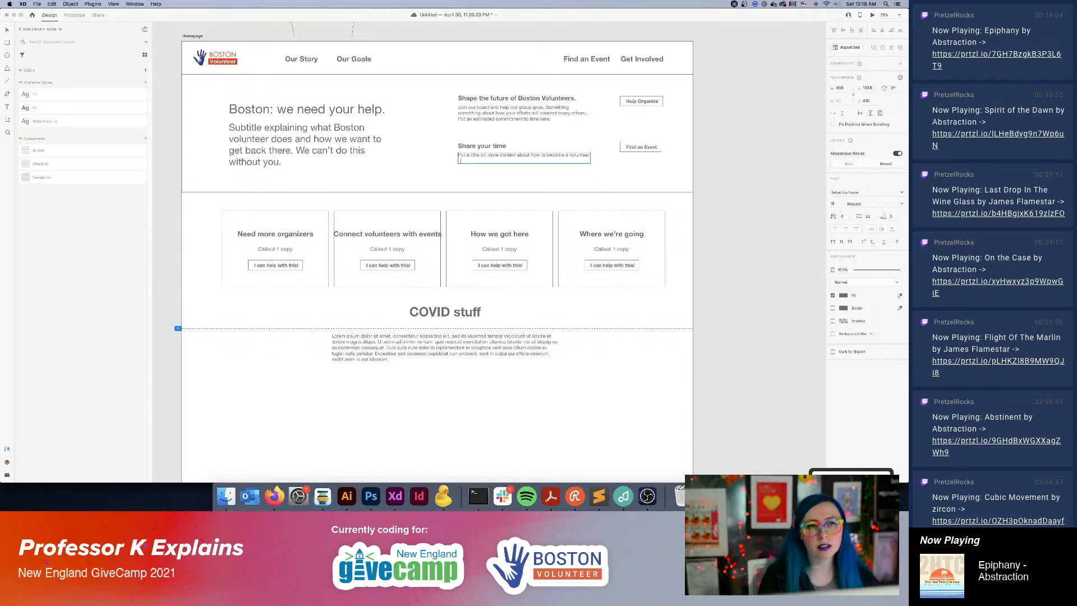
pyautogui.write('Do you me')
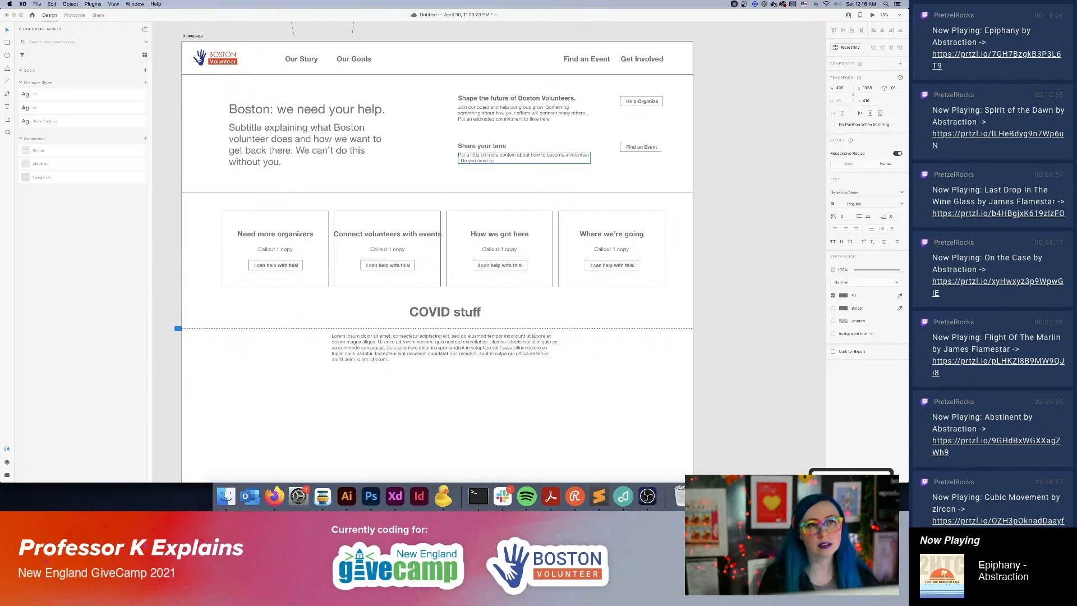
pyautogui.write('ed to prere')
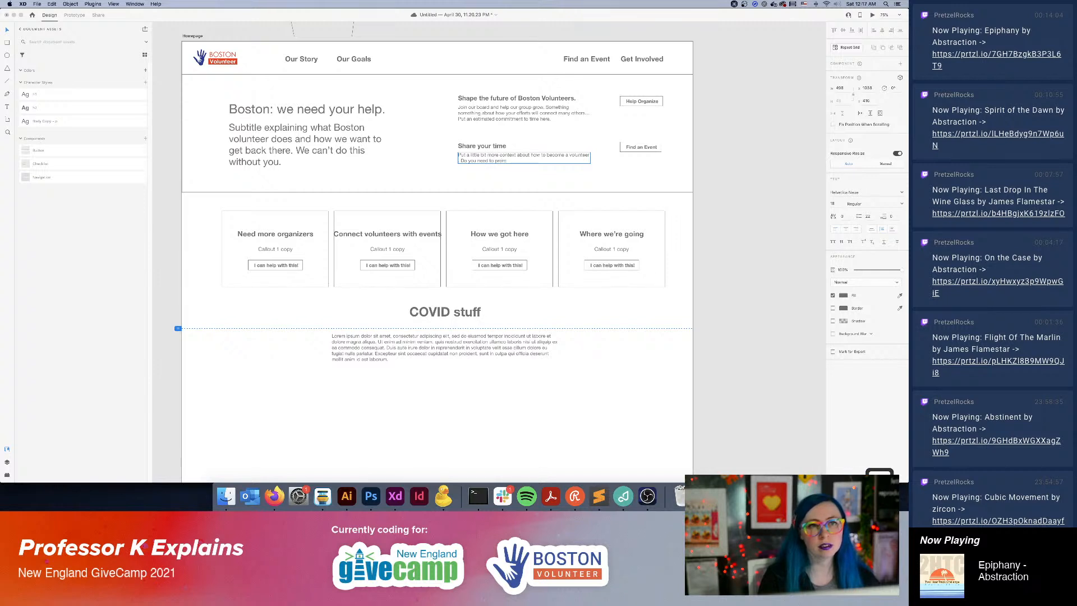
pyautogui.write('gister? Show at an event?')
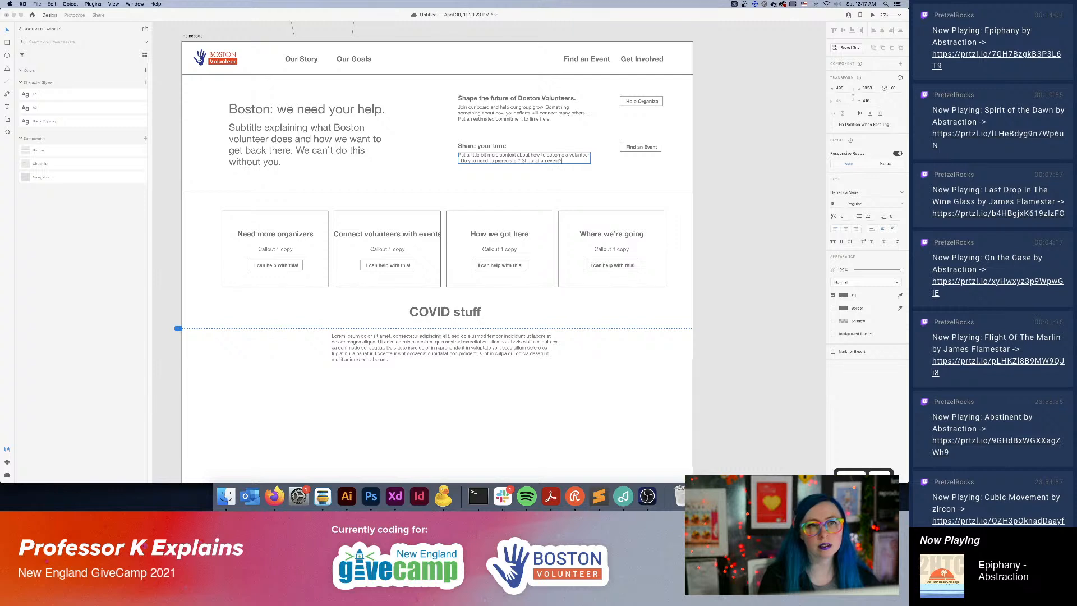
pyautogui.press('Escape')
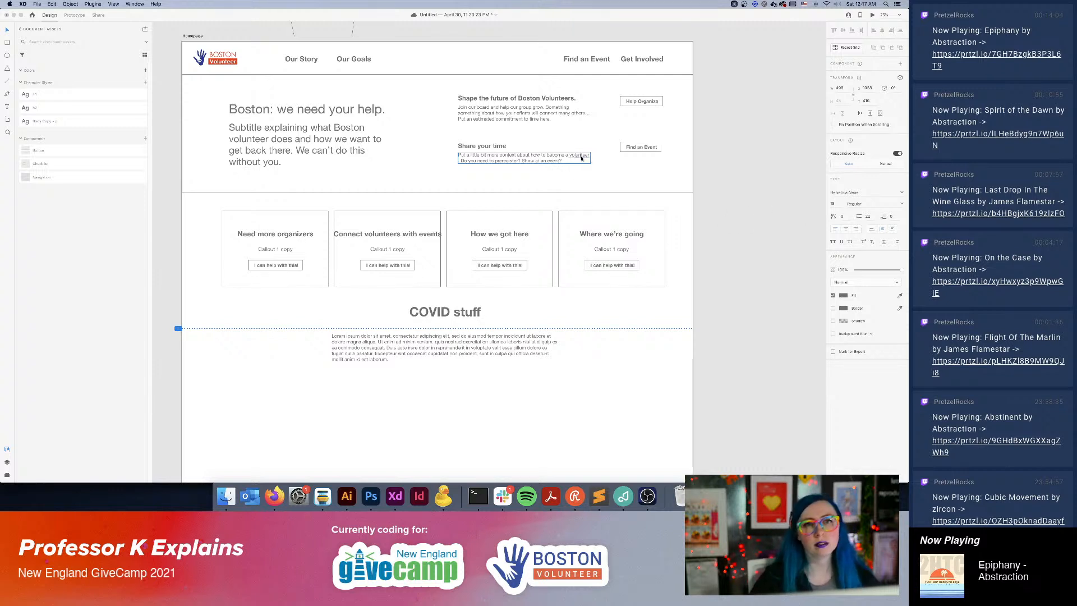
# Widen the lower description's text box slightly and remove the extra space before "Do you need to preregister?".
pyautogui.moveTo(591, 158); pyautogui.dragTo(594, 160)
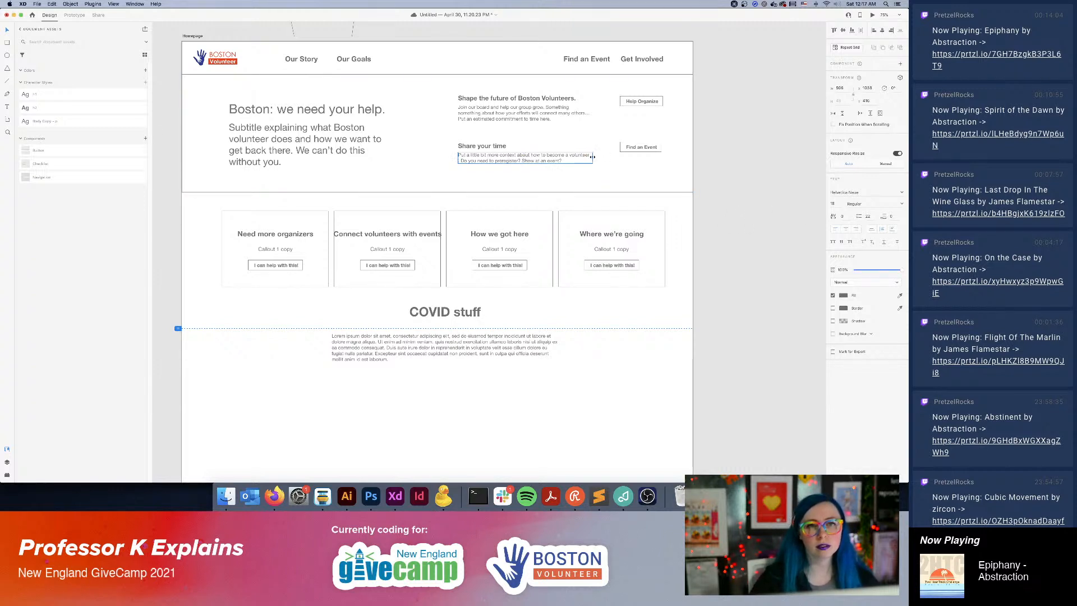
pyautogui.doubleClick(527, 161)
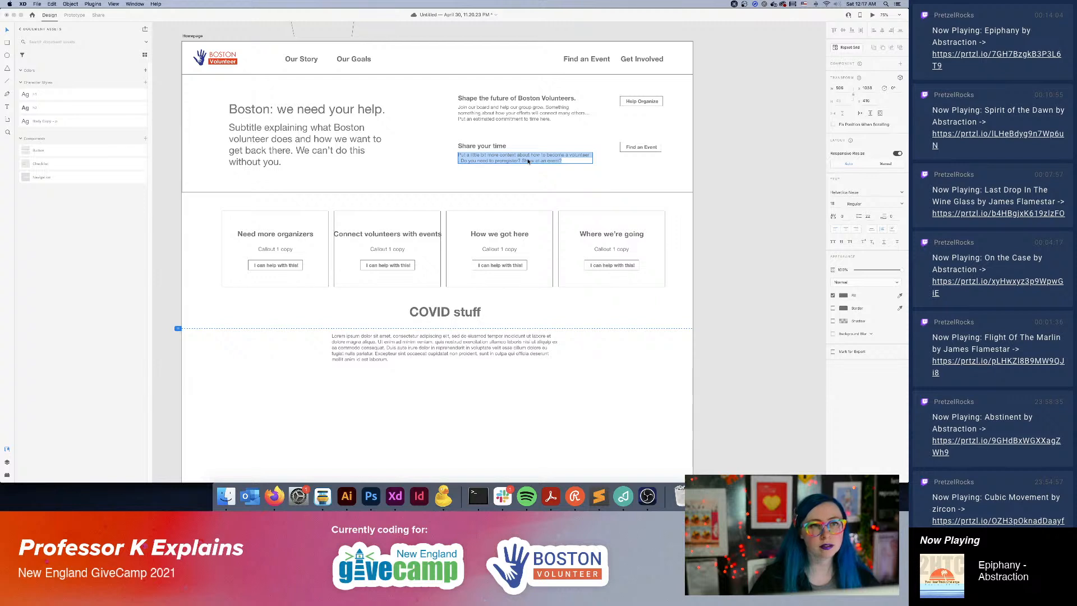
pyautogui.press('Right')
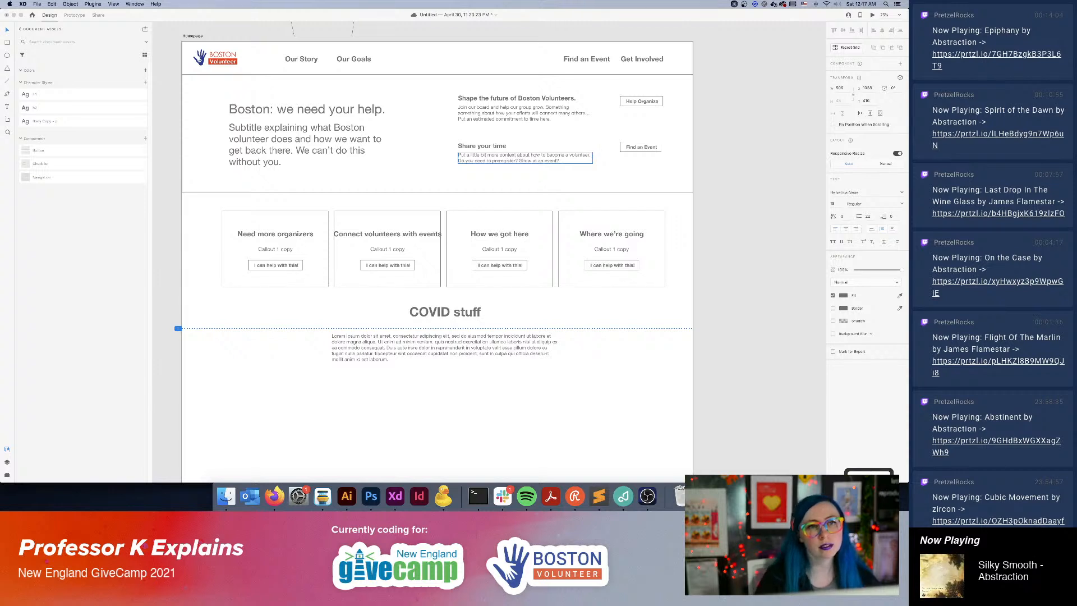
pyautogui.click(740, 157)
# Extend the lower button's label to "Find or Organize an Event" and center the button beneath the upper one.
pyautogui.click(641, 147)
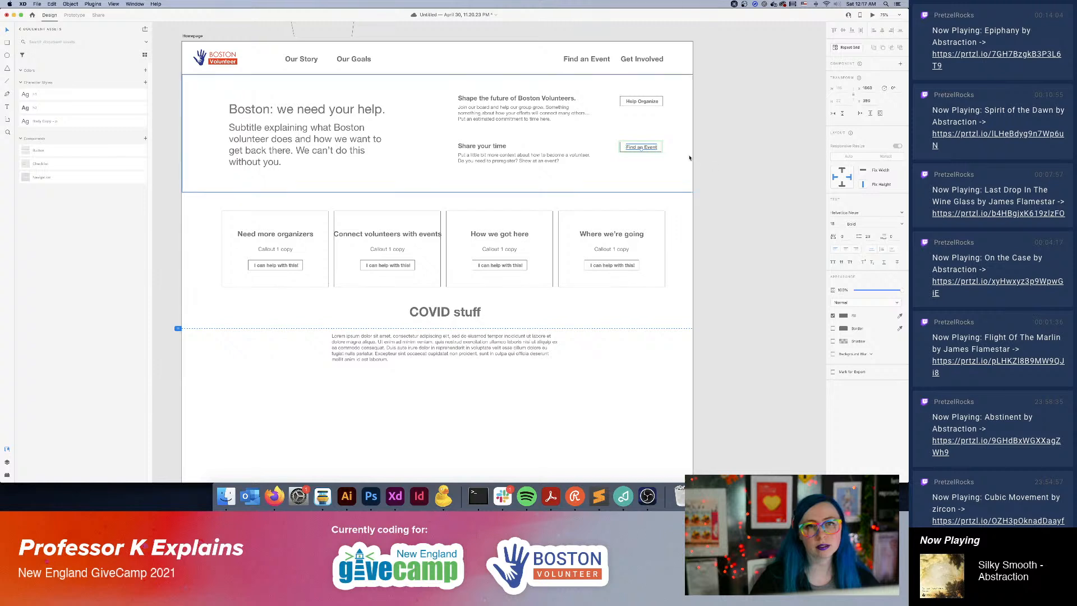
pyautogui.doubleClick(640, 148)
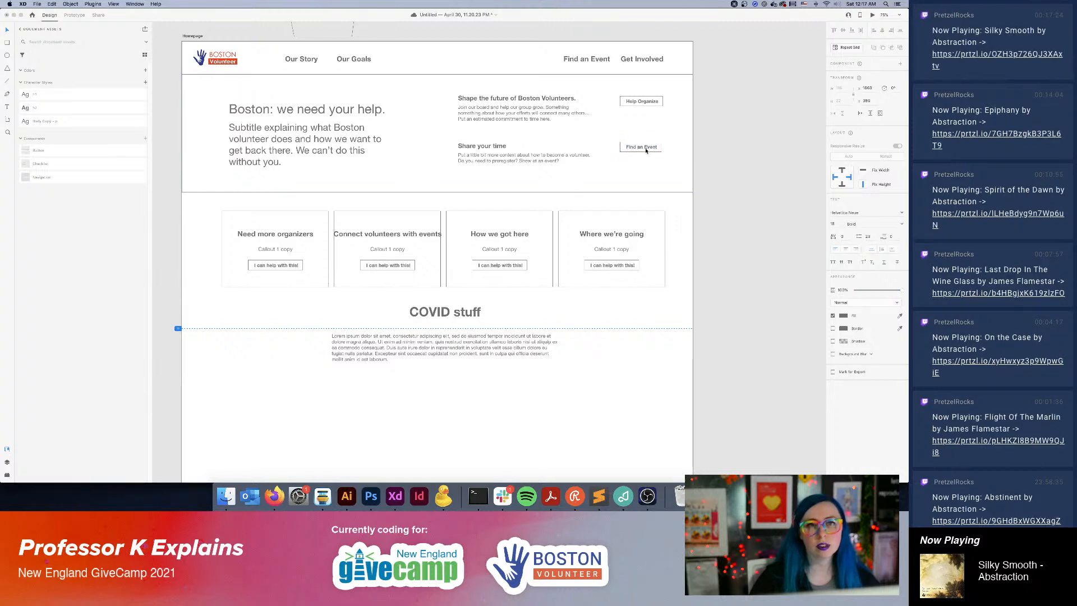
pyautogui.write('or Oran')
pyautogui.write('ganize')
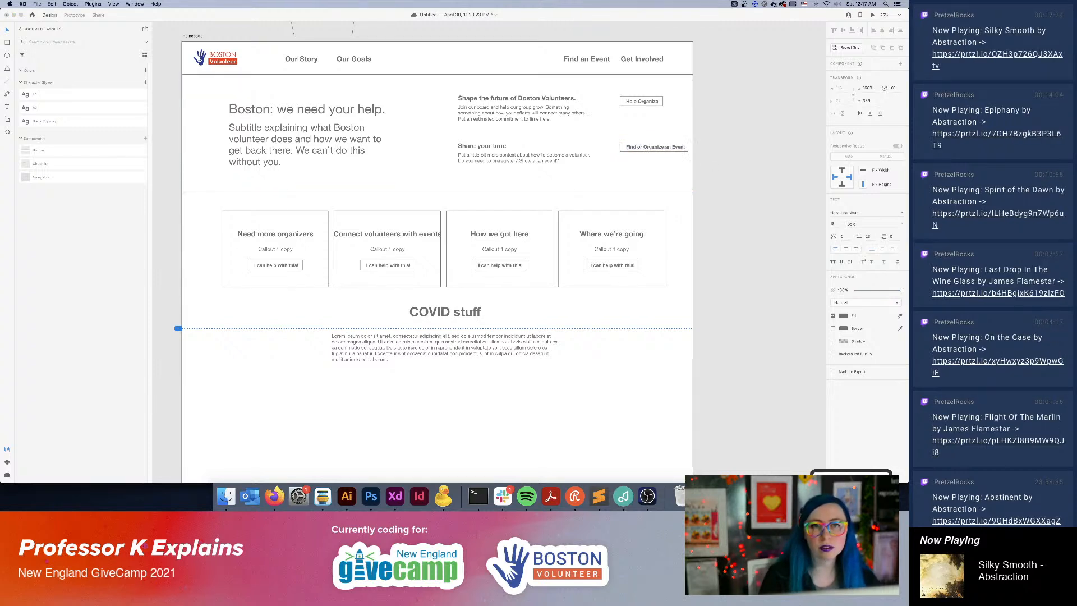
pyautogui.moveTo(664, 147); pyautogui.dragTo(653, 146)
pyautogui.click(756, 157)
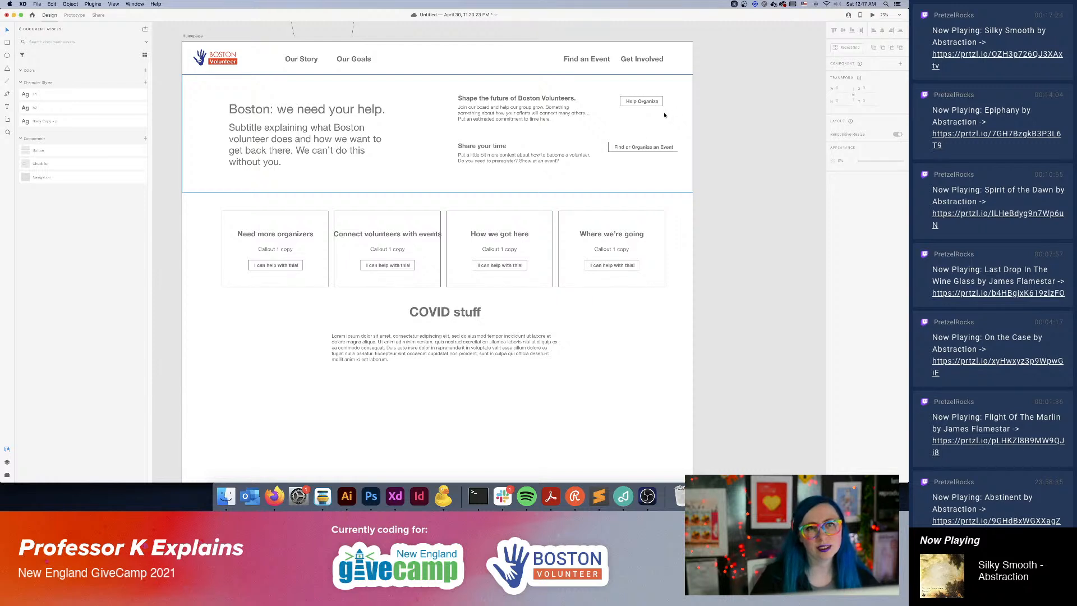
# Change the label of the upper "Help Organize" button to "Join the Board".
pyautogui.doubleClick(639, 101)
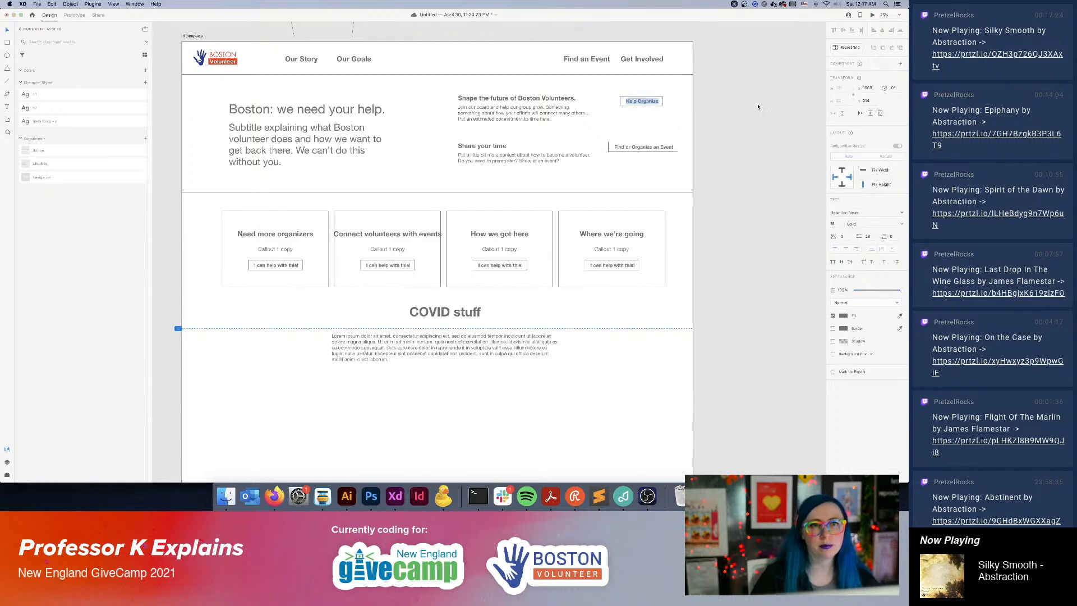
pyautogui.write('Join the Board')
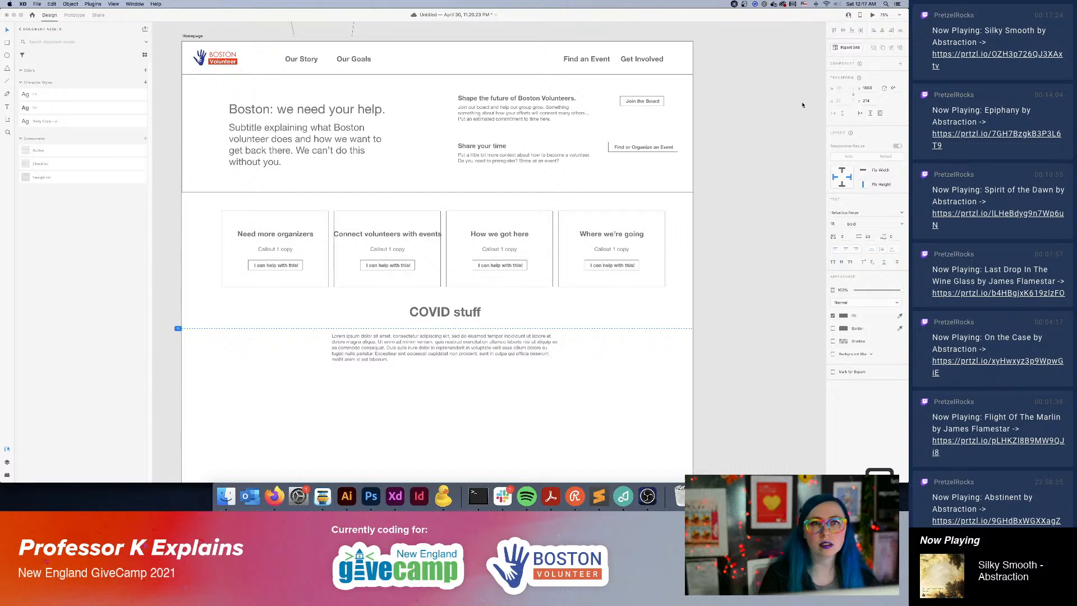
pyautogui.click(773, 145)
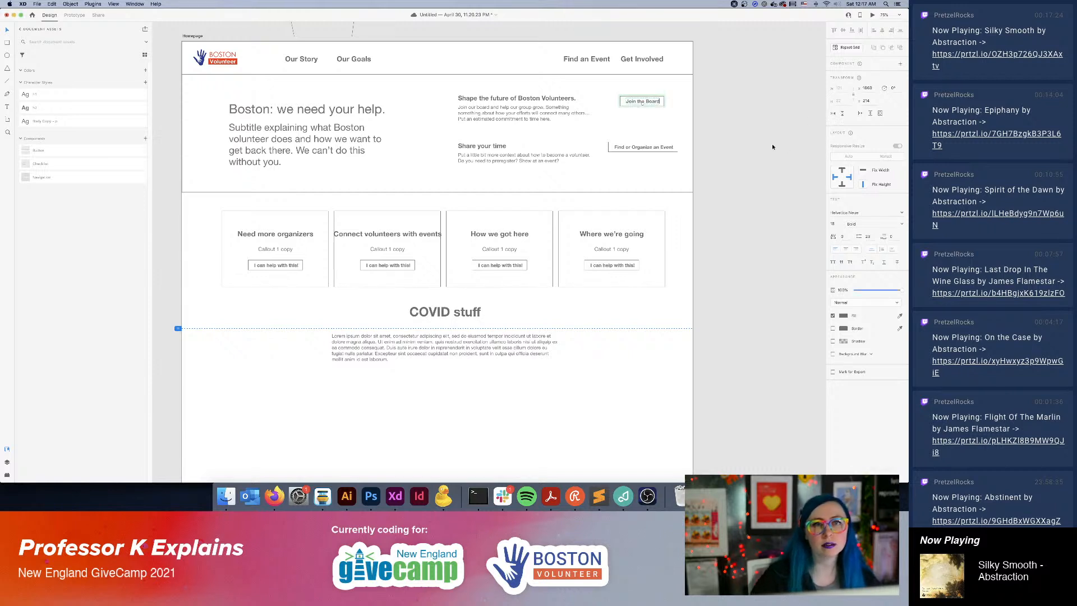
# Align the "Join the Board" button so it is centered above the "Find or Organize an Event" button.
pyautogui.click(716, 116)
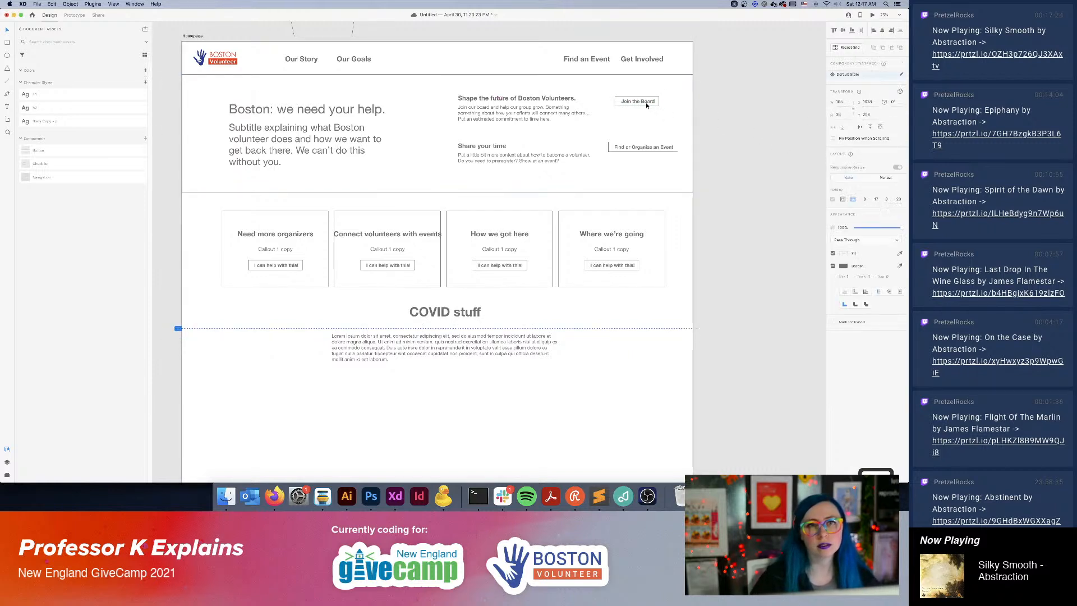
pyautogui.moveTo(652, 104); pyautogui.dragTo(652, 105)
pyautogui.click(754, 135)
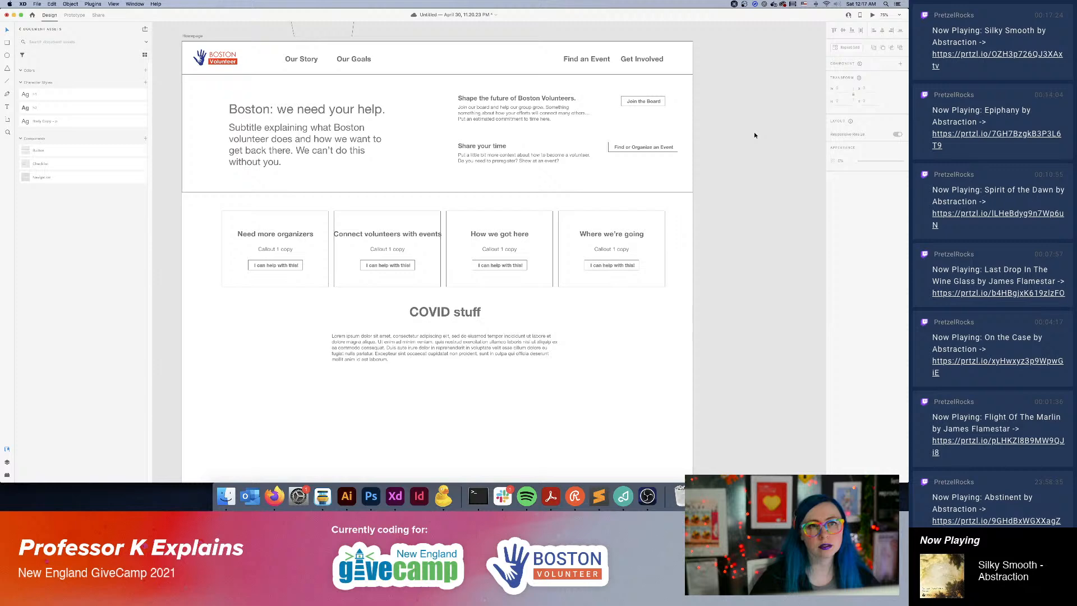
pyautogui.click(308, 110)
pyautogui.click(715, 185)
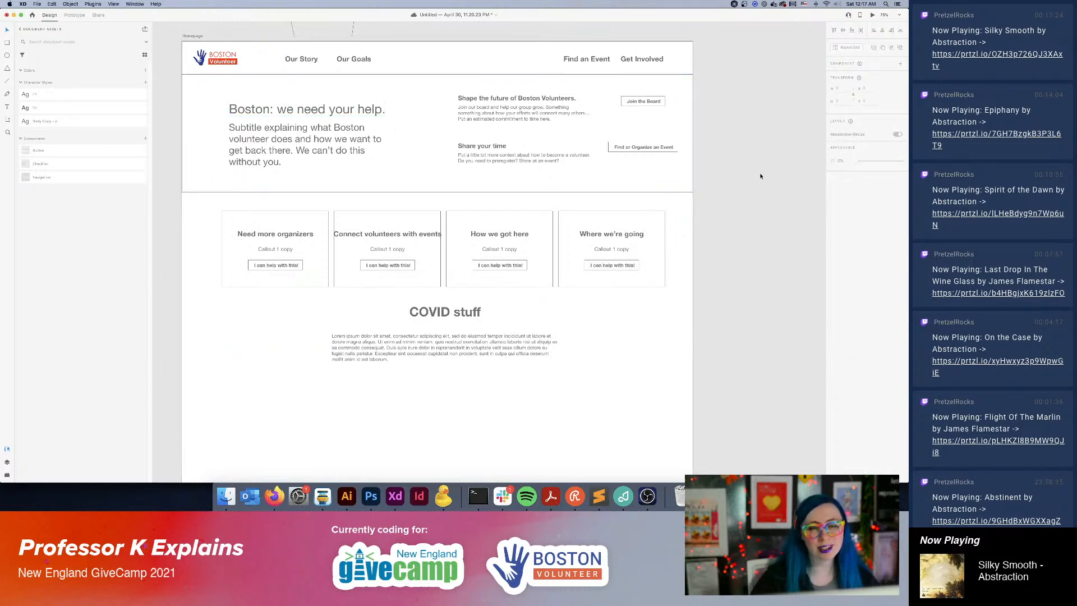
# Change the "COVID stuff" heading beneath the callout cards to "COVID safety".
pyautogui.scroll(-3, 725, 285)
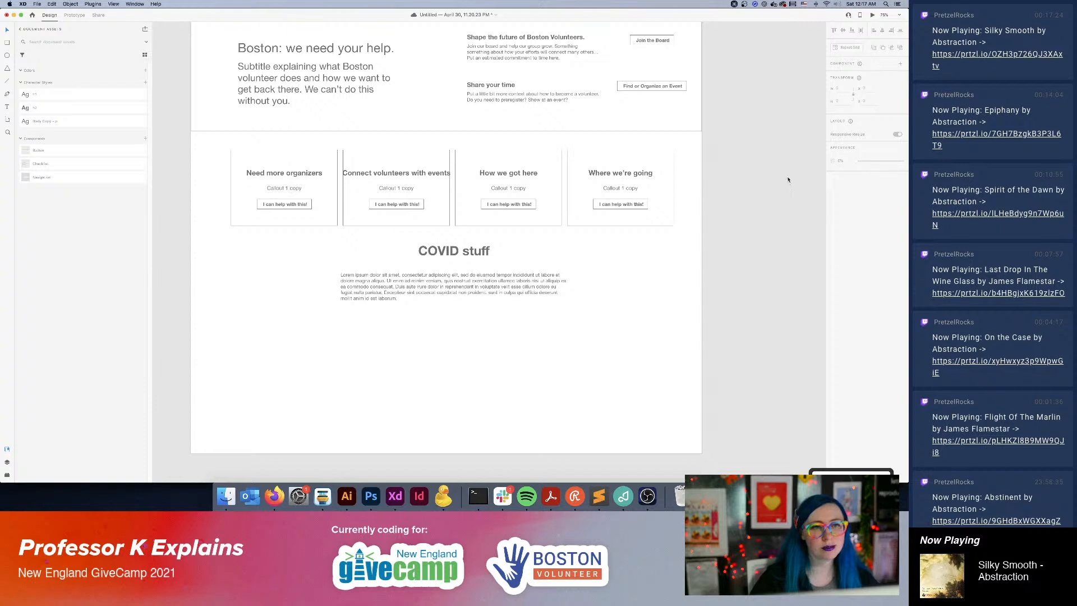
pyautogui.doubleClick(463, 252)
pyautogui.doubleClick(477, 254)
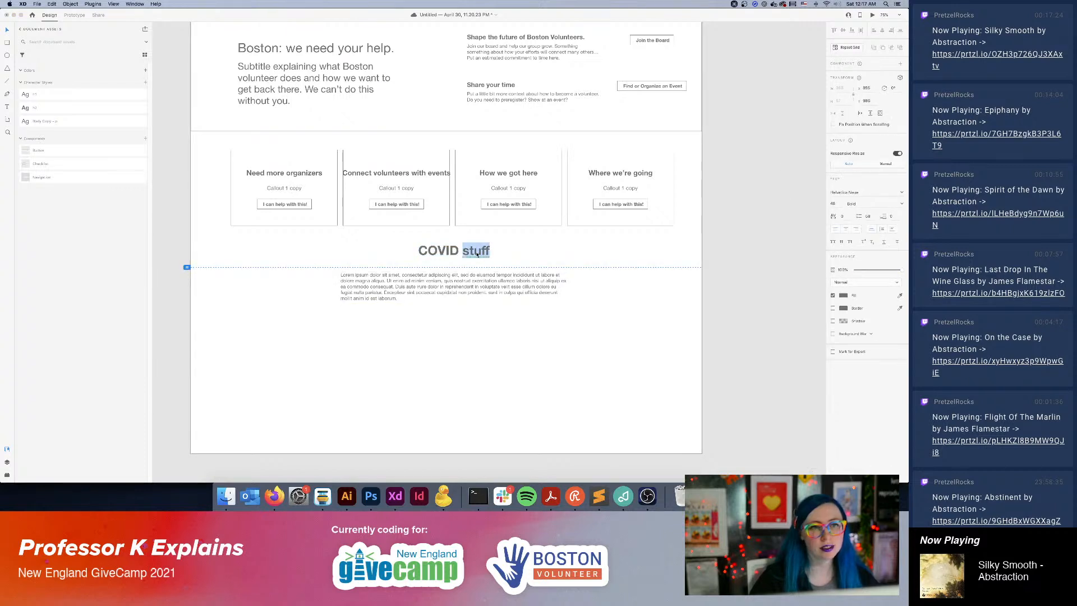
pyautogui.write('saftey')
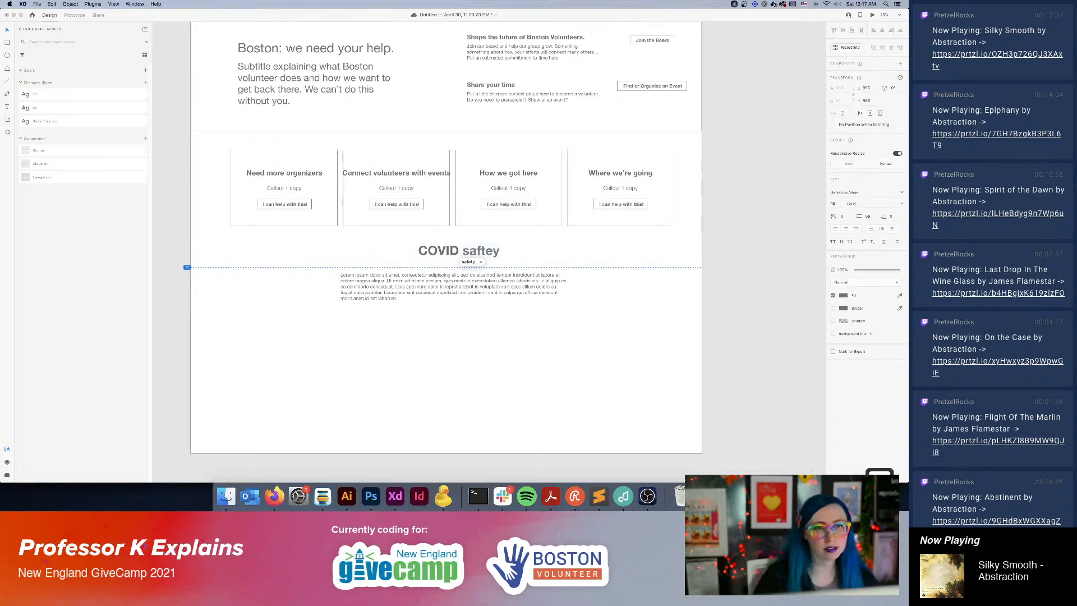
pyautogui.press('Return')
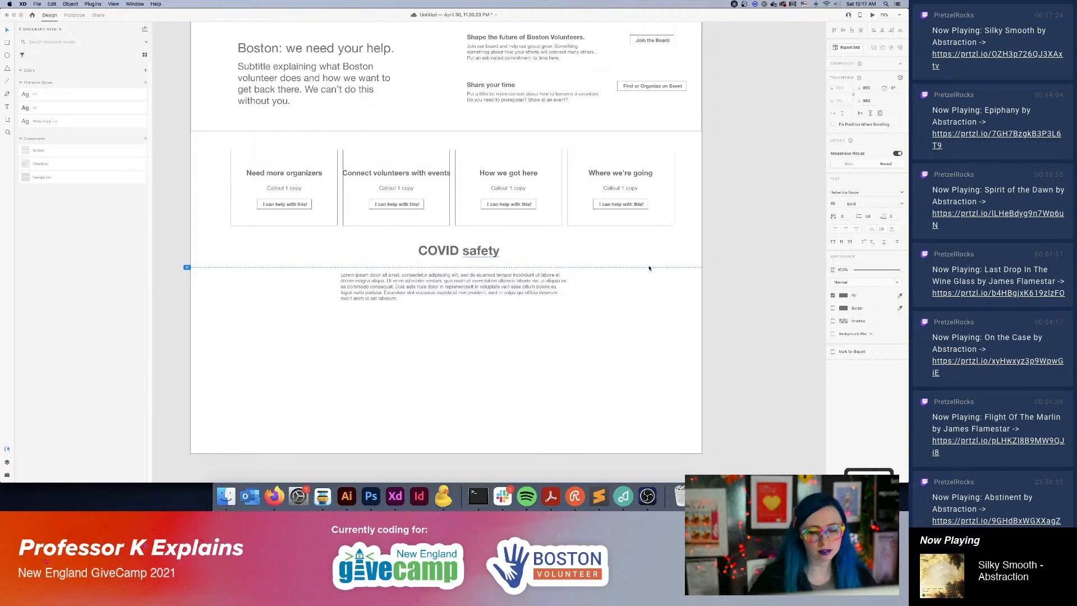
pyautogui.click(743, 235)
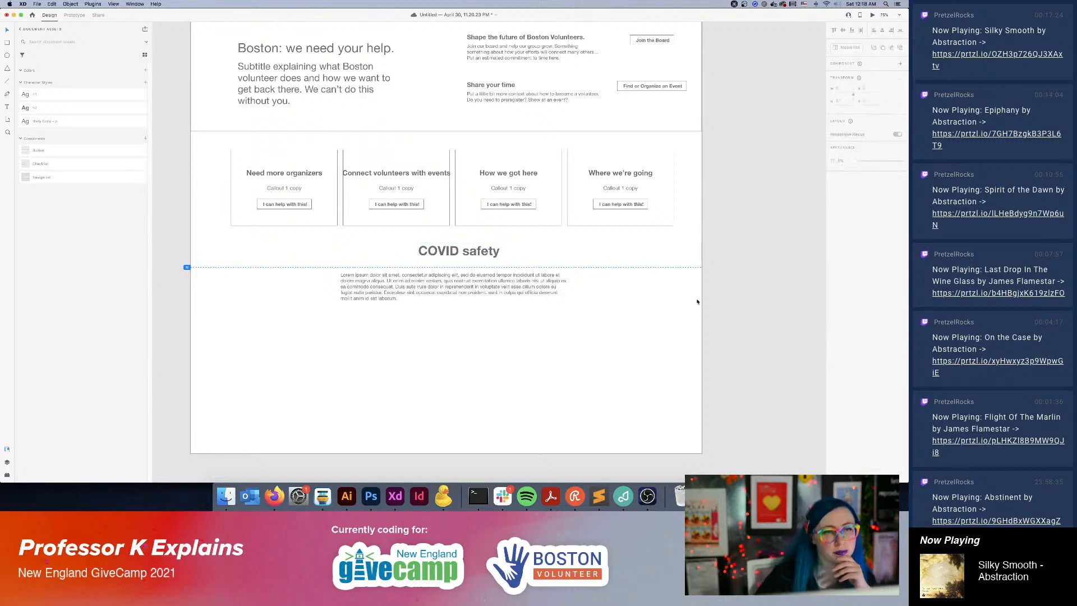
# Review the Homepage's hero, four callout cards and COVID section, and go over to the Our Story page.
pyautogui.scroll(3, 561, 283)
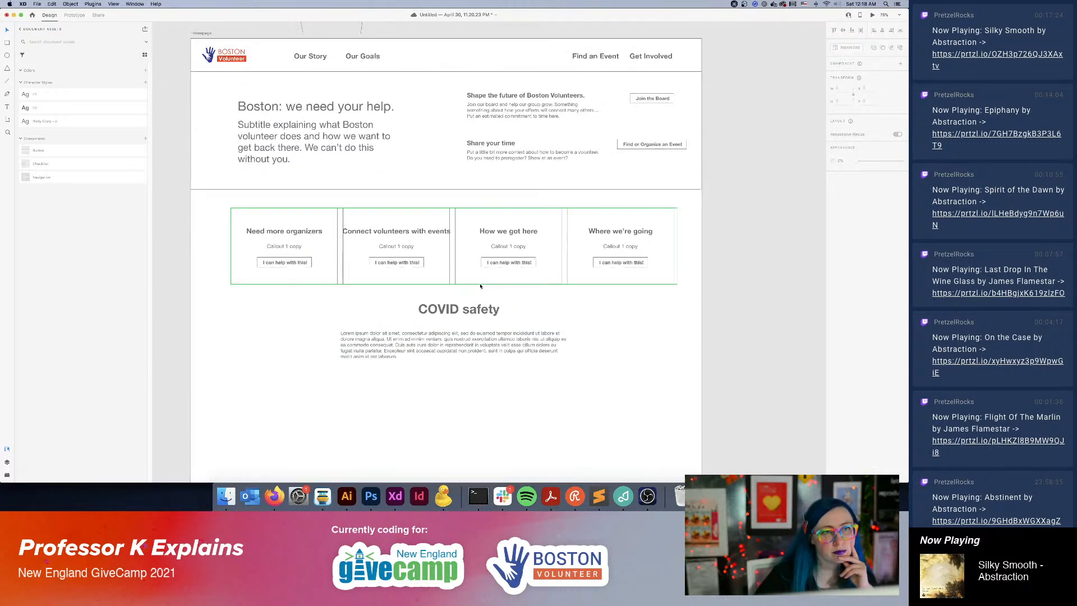
pyautogui.scroll(2, 467, 293)
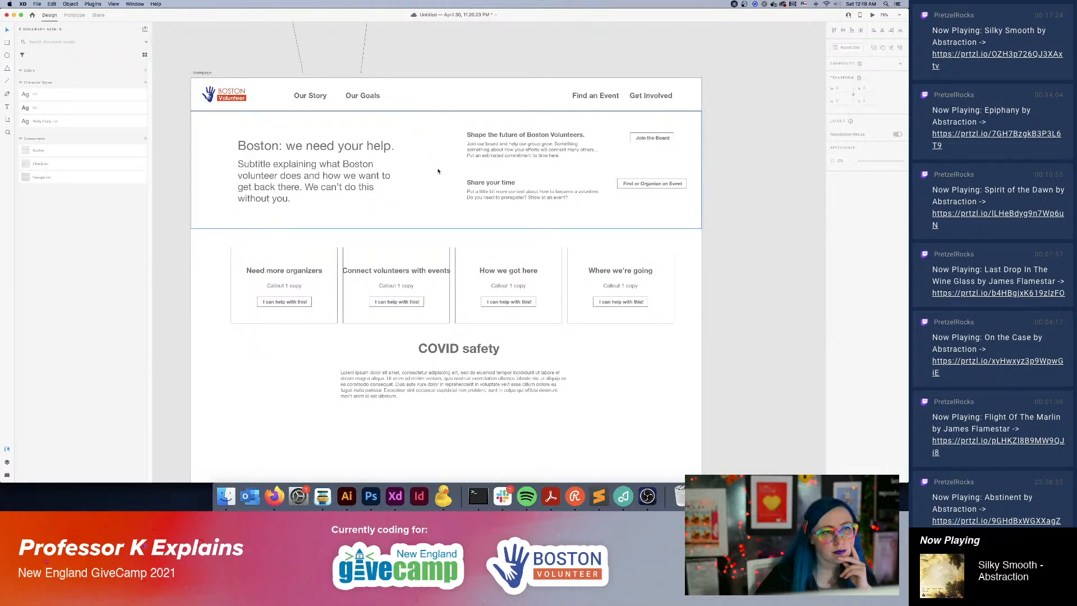
pyautogui.scroll(-5, 439, 170)
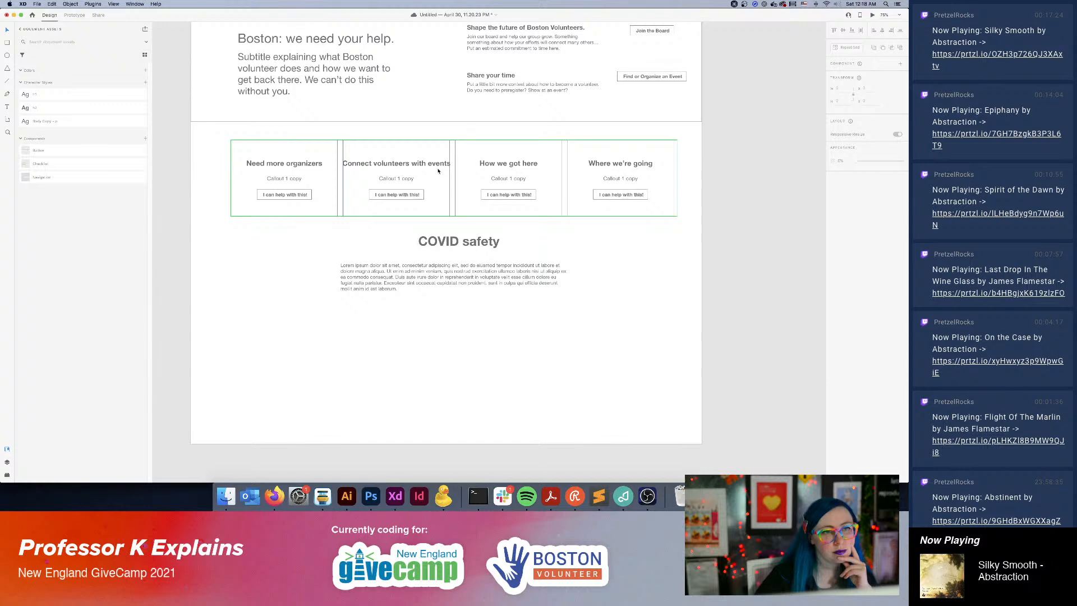
pyautogui.click(502, 198)
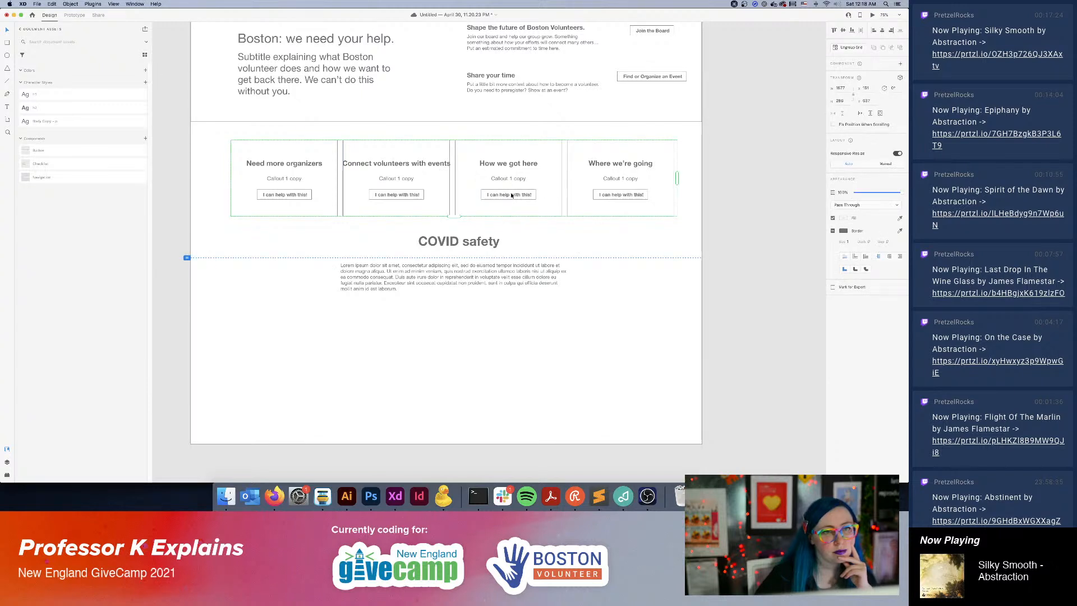
pyautogui.click(745, 288)
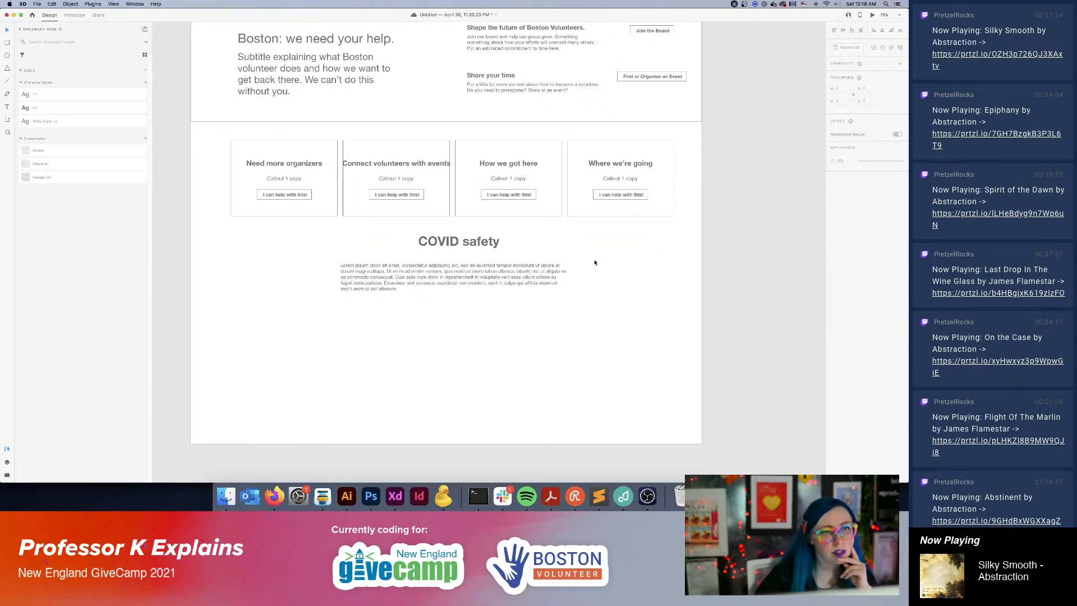
pyautogui.scroll(3, 606, 278)
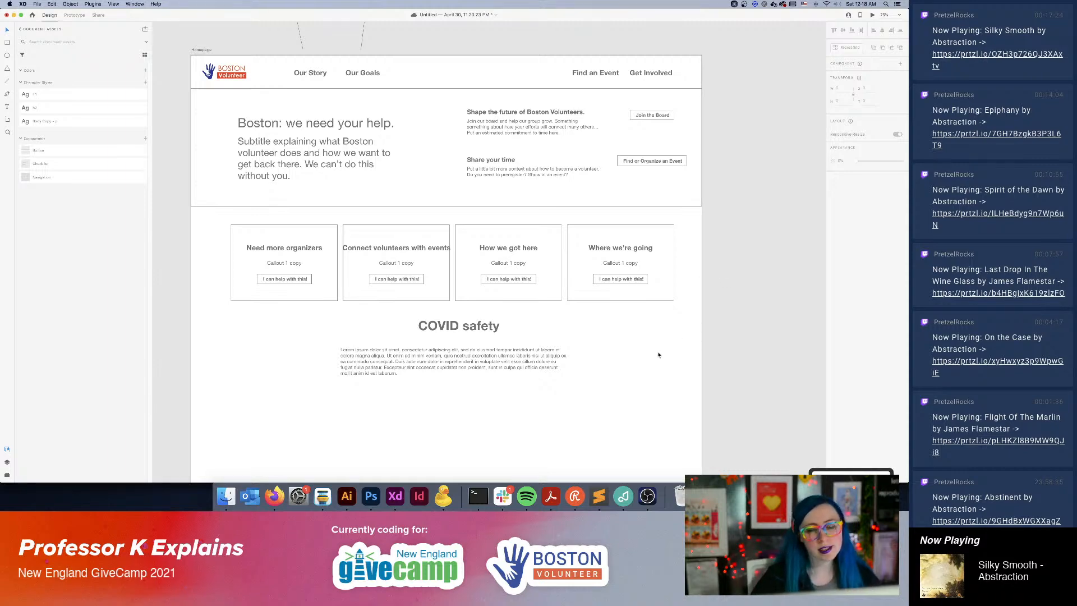
pyautogui.moveTo(659, 286); pyautogui.dragTo(289, 276)
pyautogui.moveTo(643, 248); pyautogui.dragTo(343, 340)
pyautogui.moveTo(569, 278); pyautogui.dragTo(504, 378)
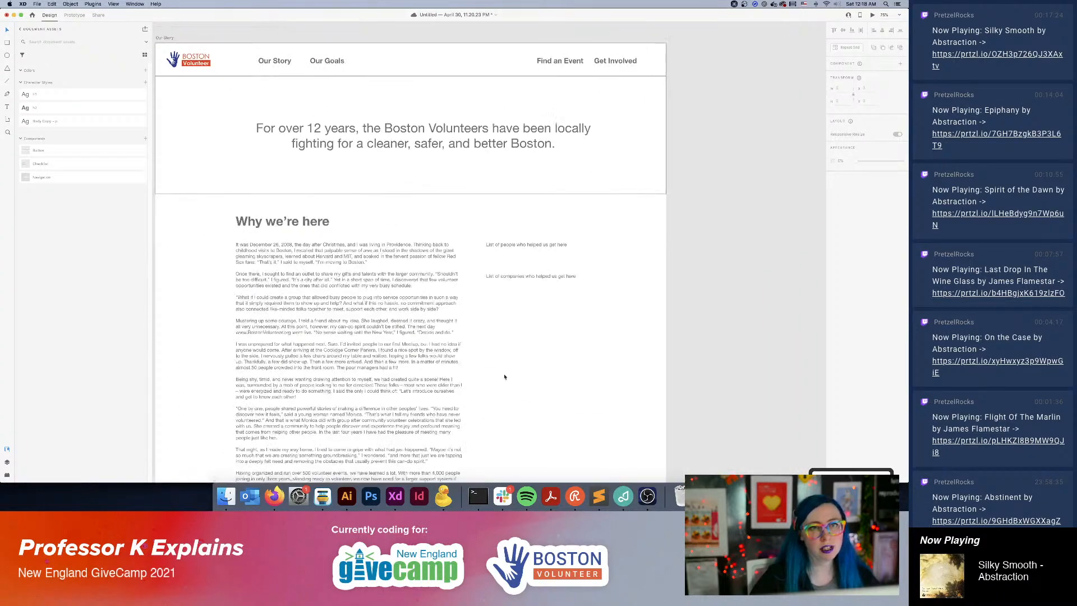
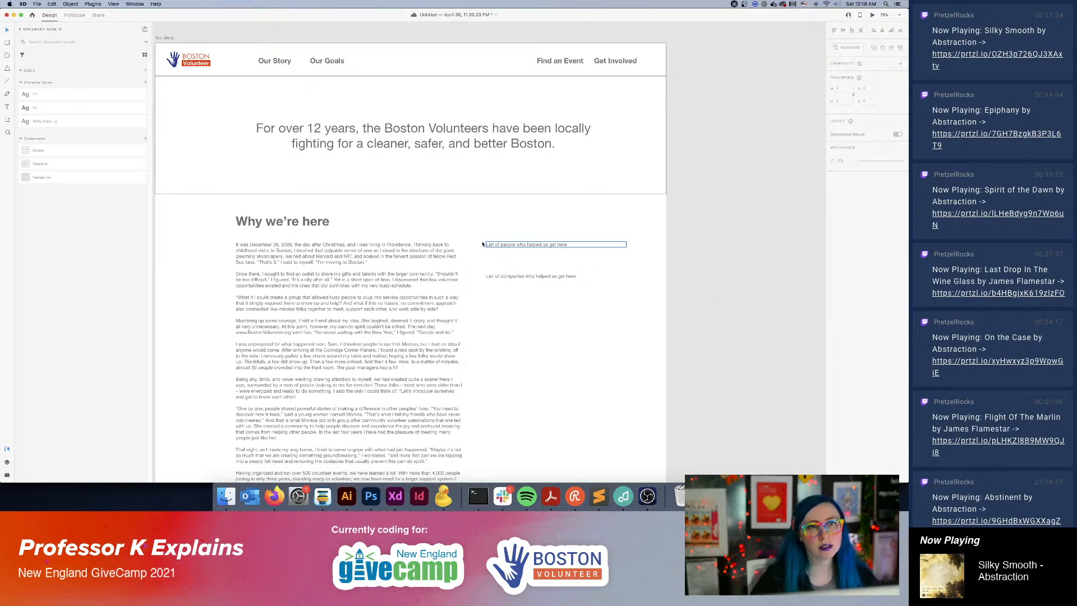
pyautogui.hscroll(-5, 566, 232)
pyautogui.moveTo(566, 232); pyautogui.dragTo(775, 225)
pyautogui.moveTo(381, 190); pyautogui.dragTo(567, 133)
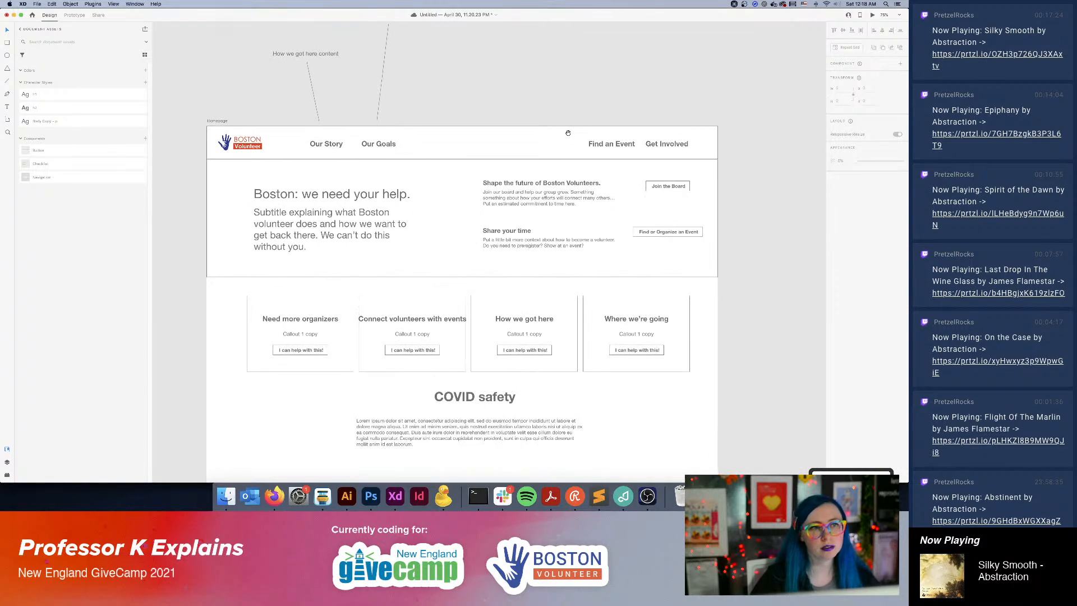
pyautogui.doubleClick(671, 145)
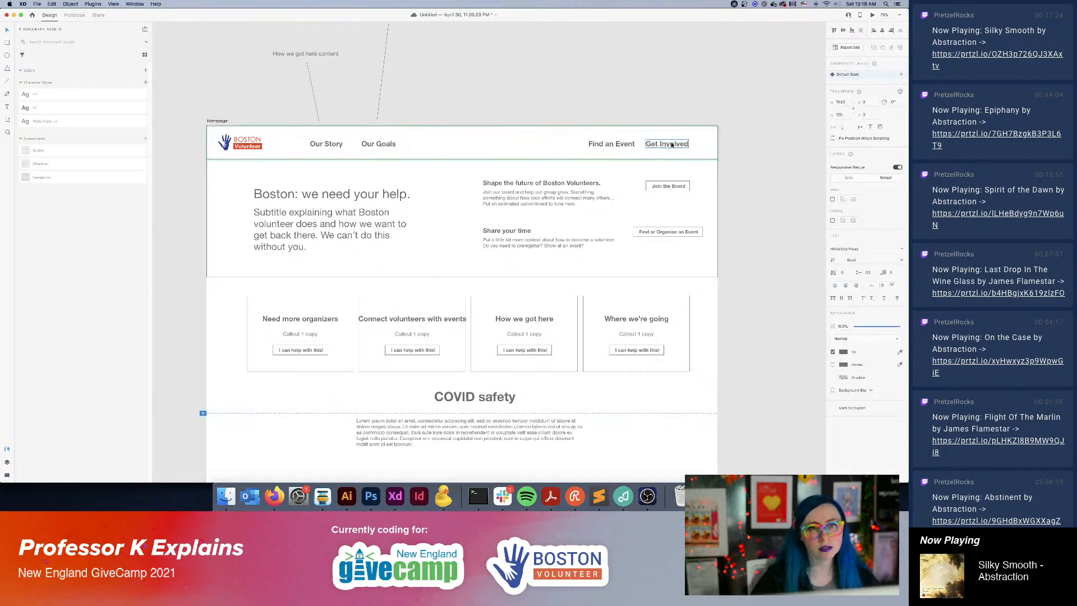
pyautogui.doubleClick(654, 144)
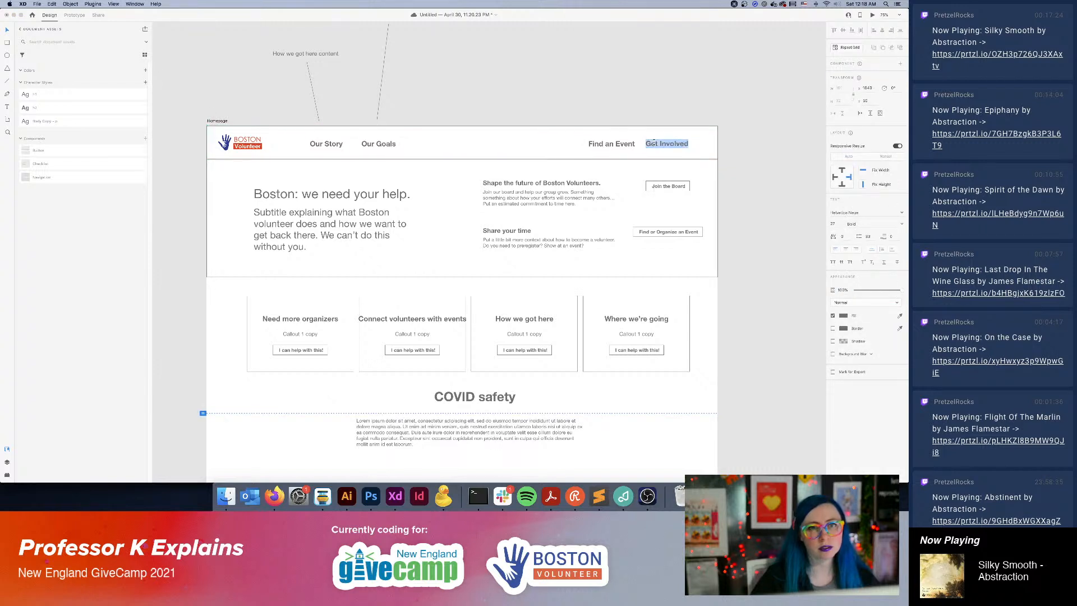
pyautogui.click(757, 152)
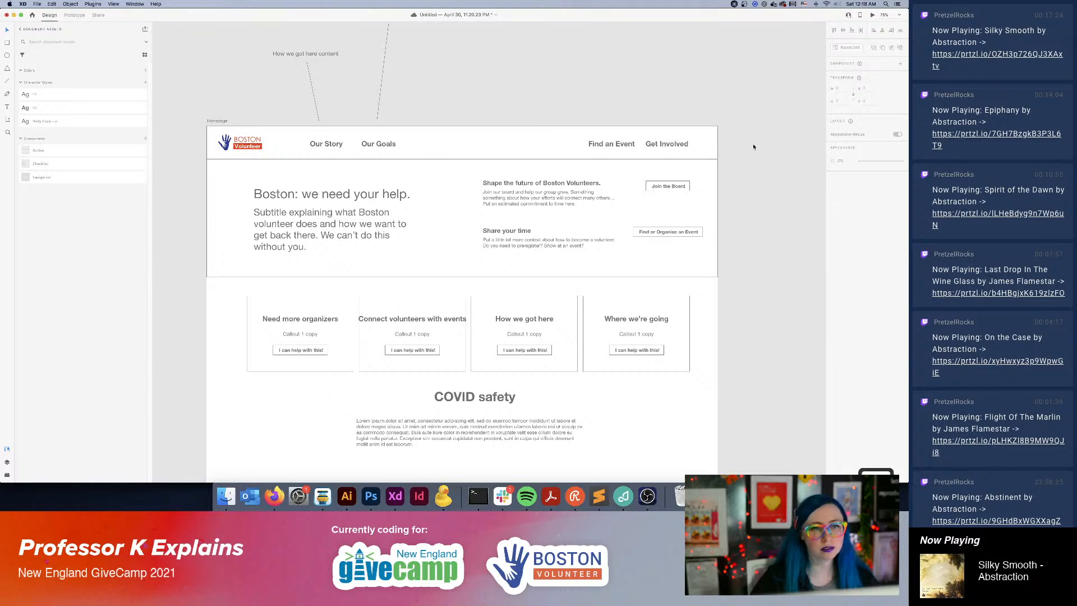
# Duplicate the Our Goals artboard into the empty canvas area beside it, below the Homepage artboard.
pyautogui.press('super+minus')
pyautogui.press('super+minus')
pyautogui.moveTo(704, 235); pyautogui.dragTo(548, 85)
pyautogui.moveTo(703, 292); pyautogui.dragTo(611, 193)
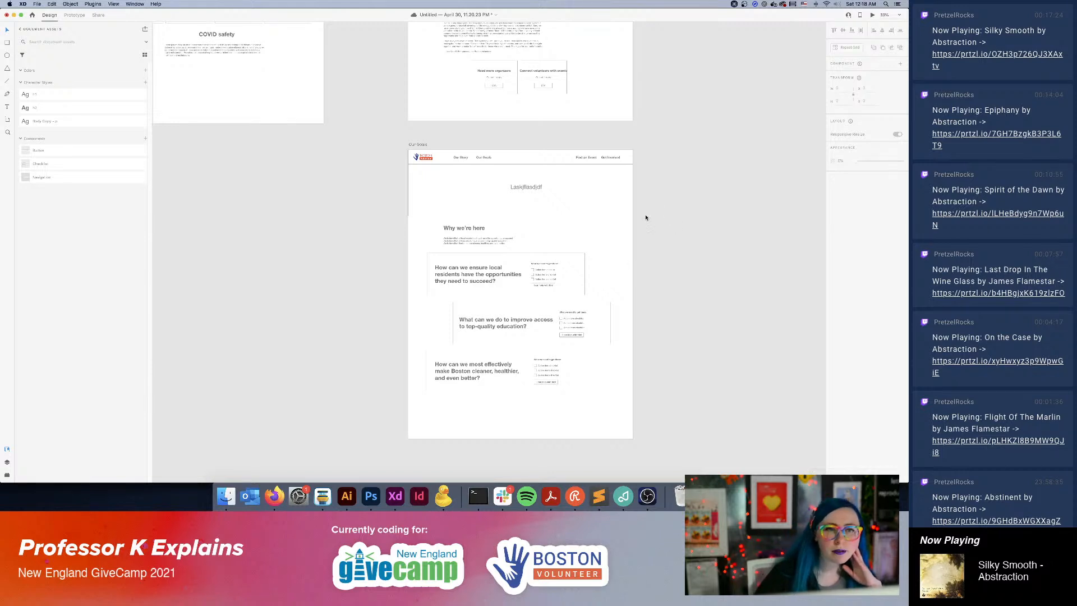
pyautogui.click(431, 144)
pyautogui.hscroll(-8, 561, 124)
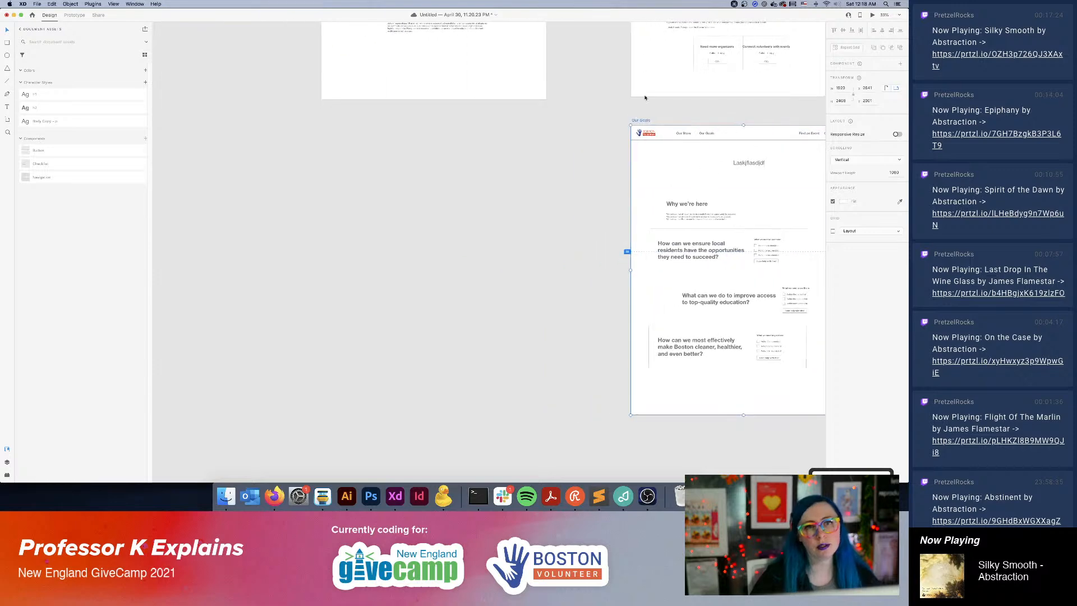
pyautogui.moveTo(644, 120); pyautogui.dragTo(310, 126)
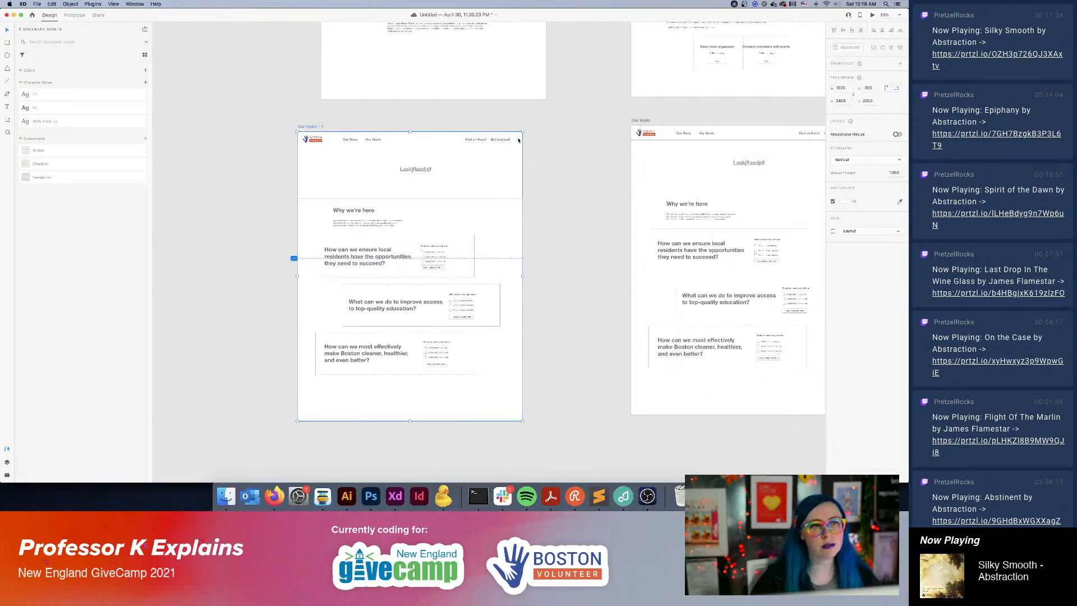
# Rename the duplicated artboard as "Find an Event".
pyautogui.click(510, 138)
pyautogui.doubleClick(303, 126)
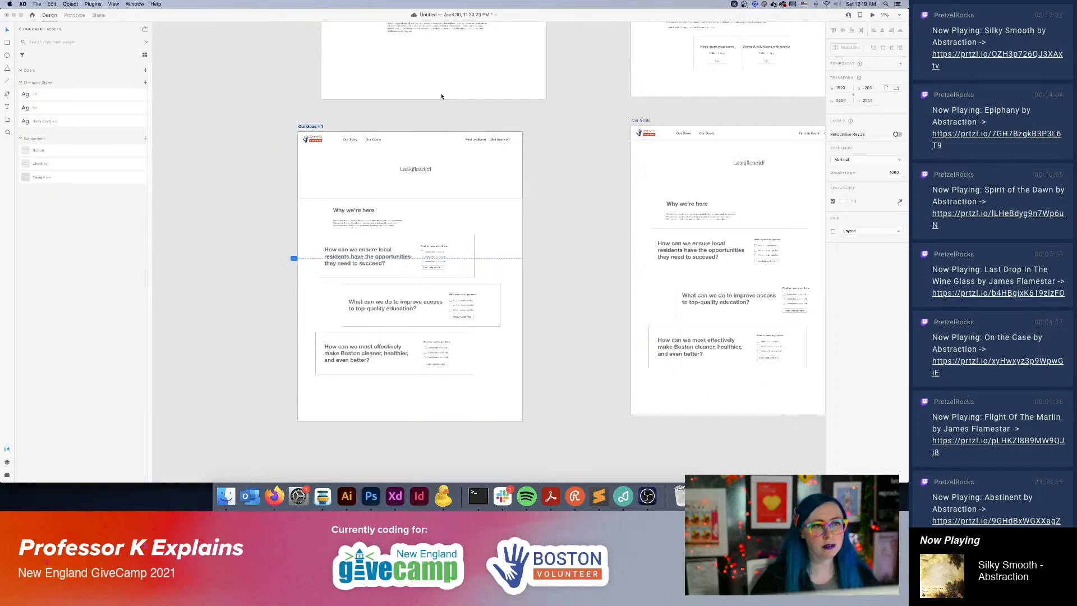
pyautogui.write('Find an Event')
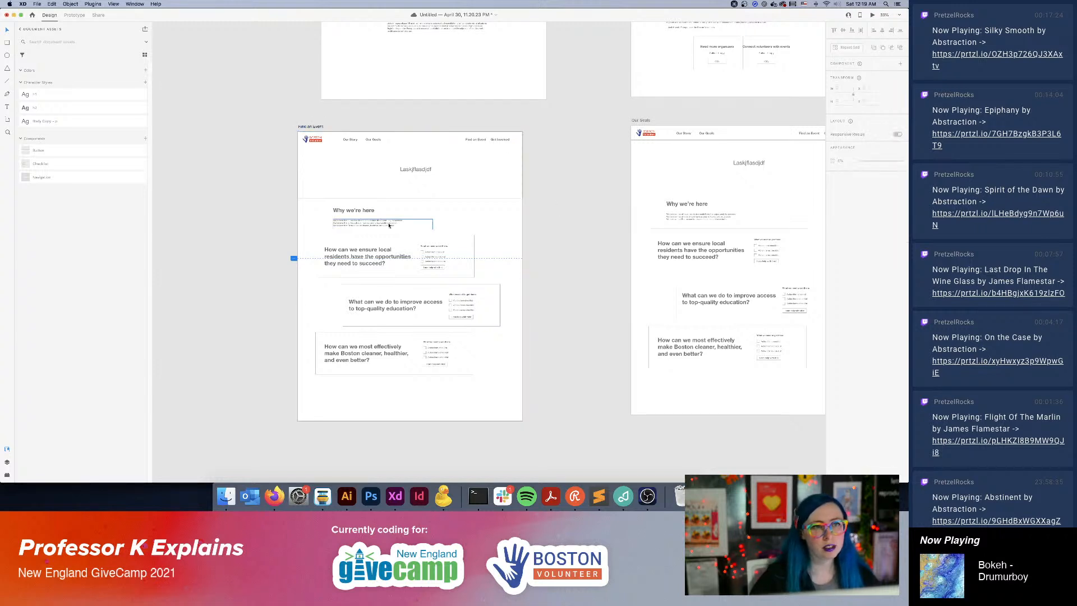
pyautogui.click(362, 210)
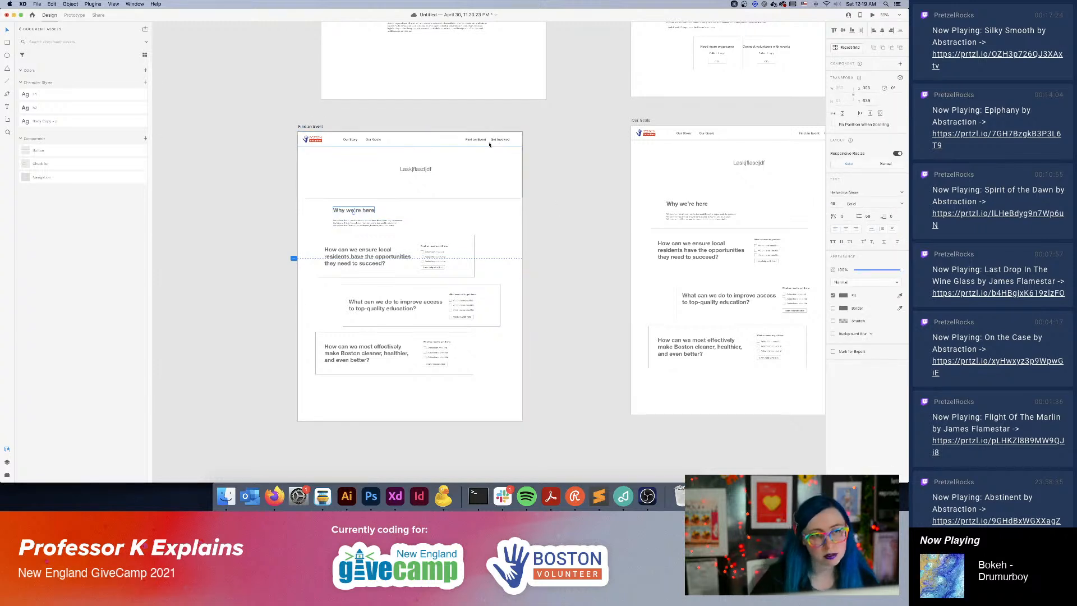
pyautogui.click(412, 242)
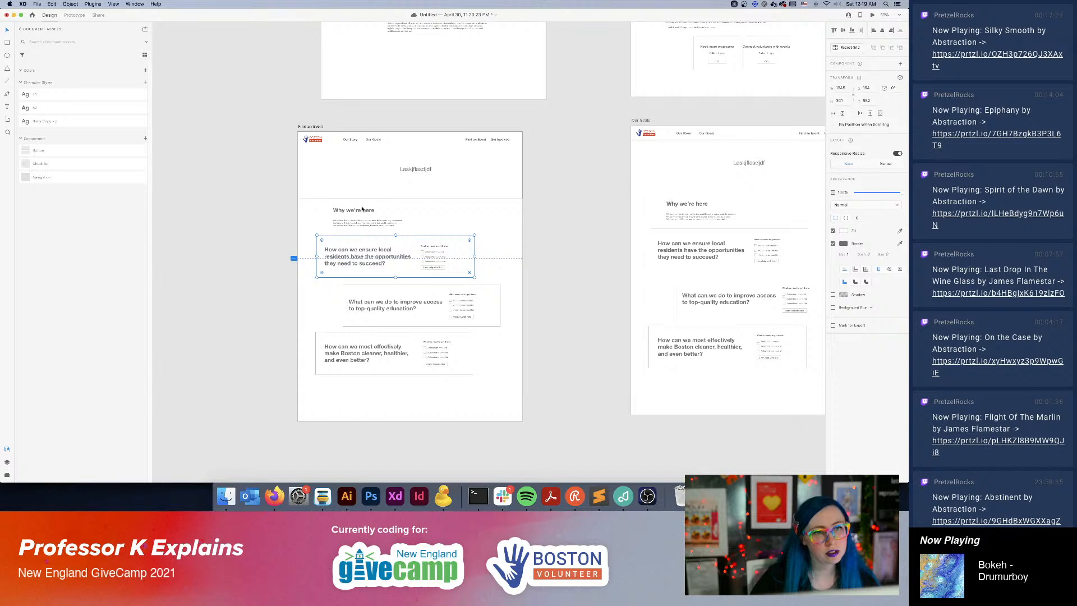
pyautogui.click(362, 210)
pyautogui.press('Delete')
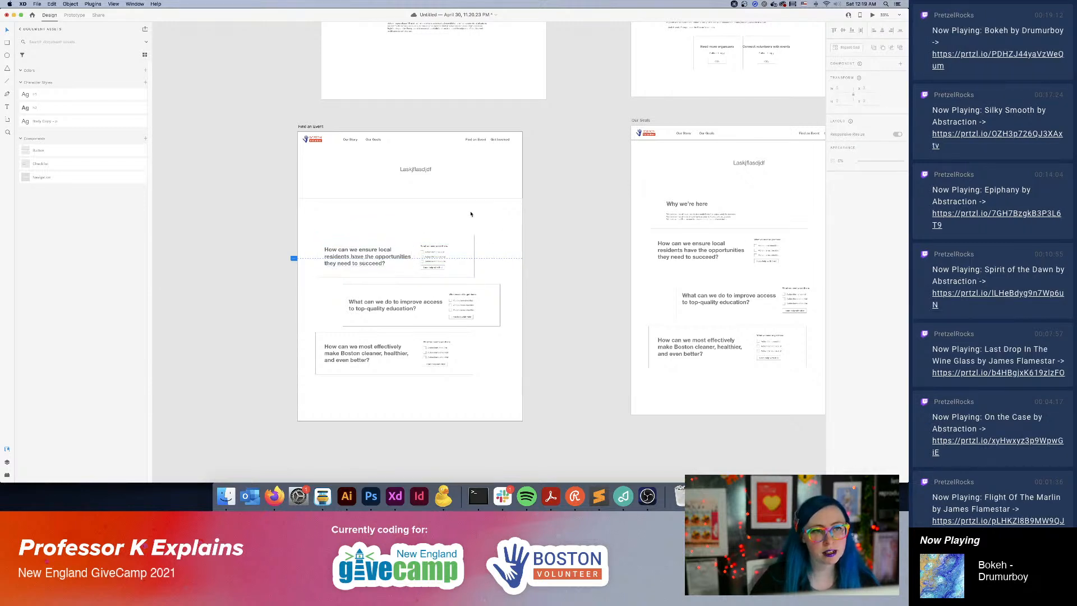
pyautogui.press('super+z')
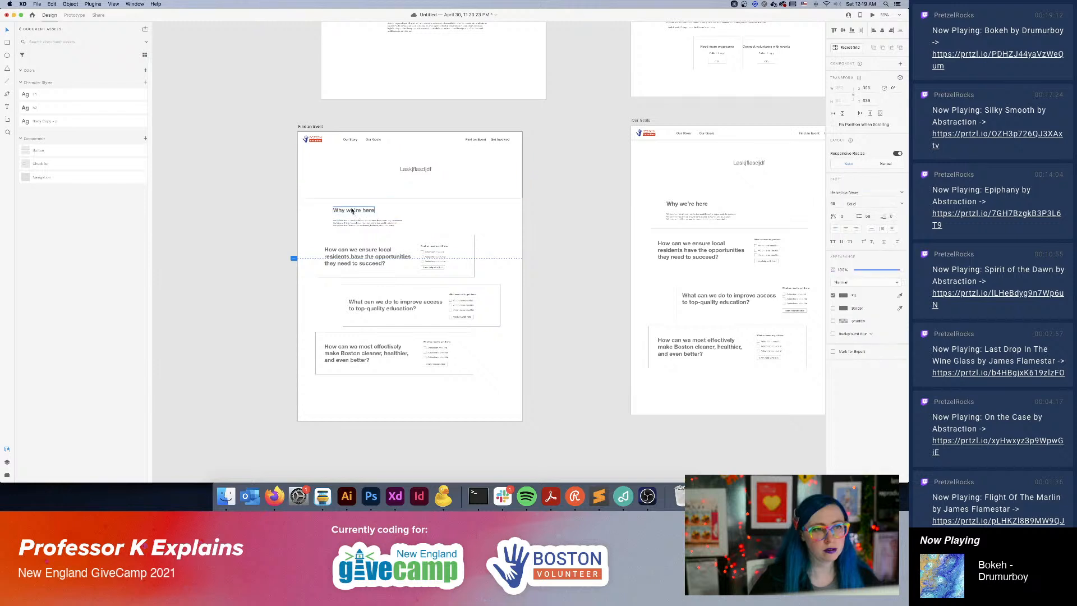
# Replace the "Why we're here" heading on the Find an Event artboard with "Find an event".
pyautogui.tripleClick(354, 211)
pyautogui.write('Find ')
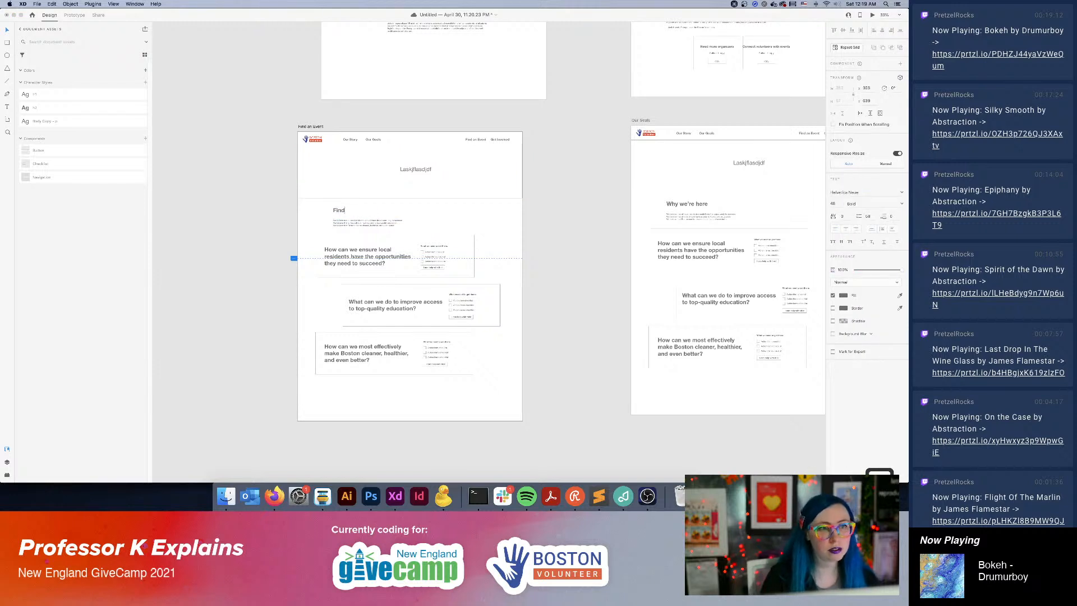
pyautogui.write('an event')
pyautogui.press('Escape')
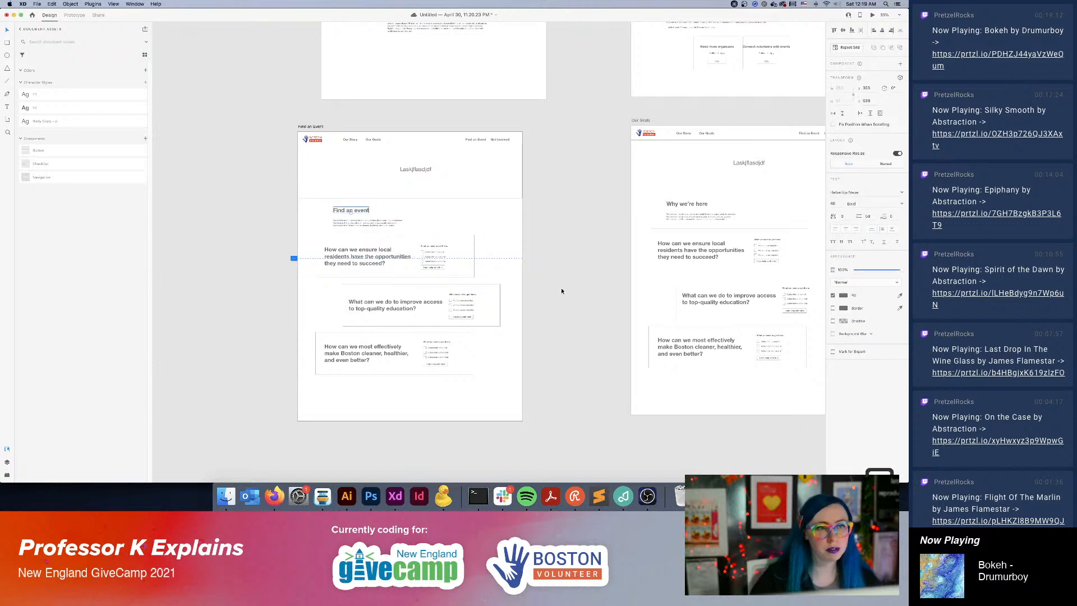
# Shift the first card's box sideways to line up with the second card's box and delete its question text.
pyautogui.moveTo(378, 240); pyautogui.dragTo(404, 239)
pyautogui.click(338, 254)
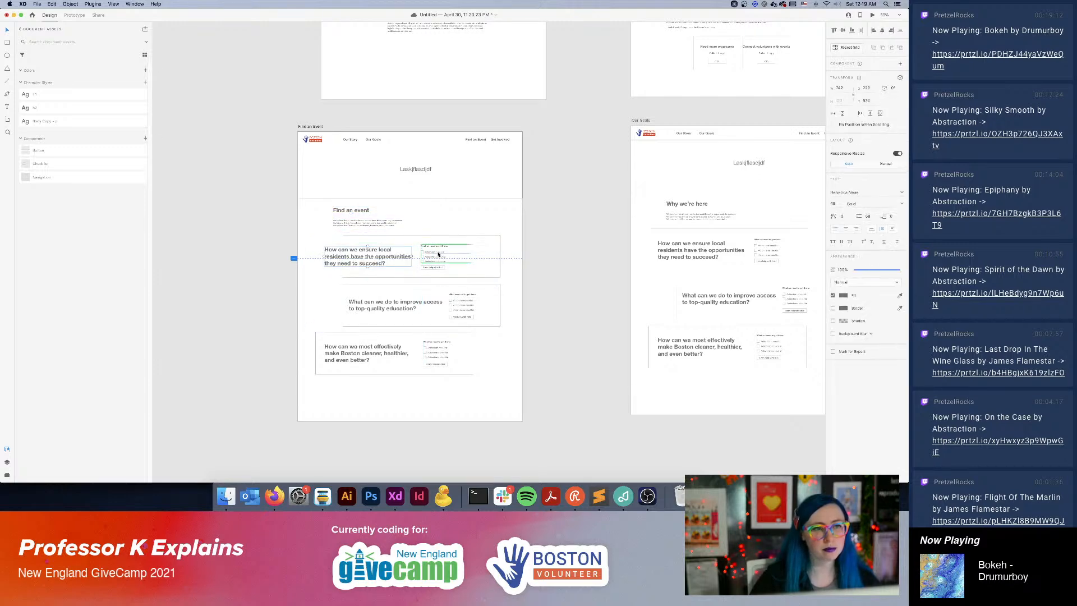
pyautogui.press('Delete')
# Delete the first card's checklist and "I can help with this!" button, and shrink the emptied box toward its upper right corner.
pyautogui.press('super+equal')
pyautogui.press('super+equal')
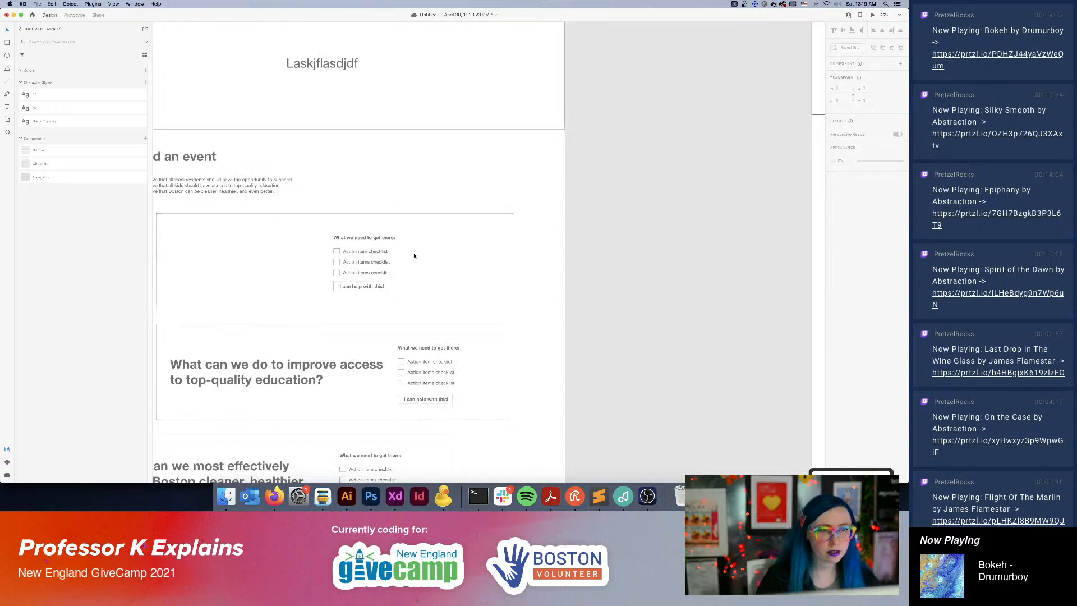
pyautogui.click(517, 175)
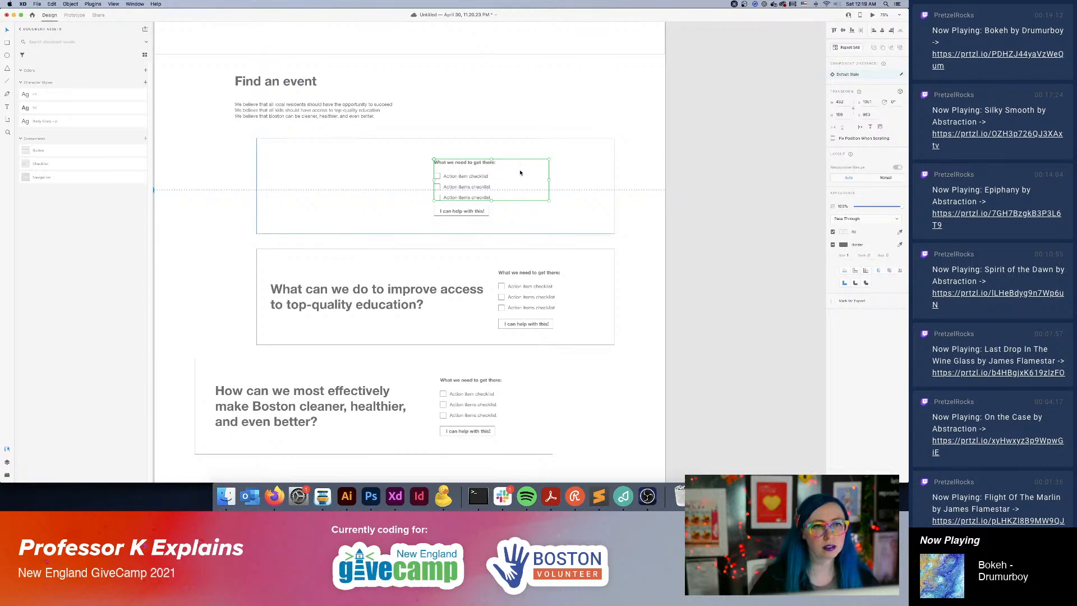
pyautogui.press('Delete')
pyautogui.click(462, 210)
pyautogui.press('Delete')
pyautogui.click(498, 202)
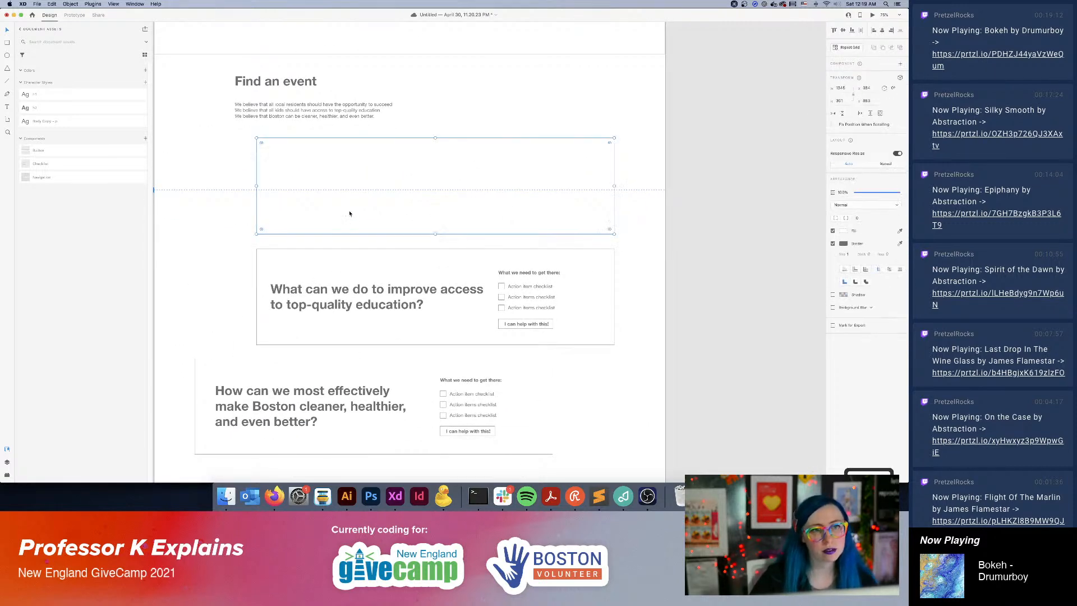
pyautogui.moveTo(254, 236); pyautogui.dragTo(394, 218)
# Replace the paragraph under the "Find an event" heading with "Intro paragraph here.".
pyautogui.doubleClick(265, 106)
pyautogui.click(319, 107)
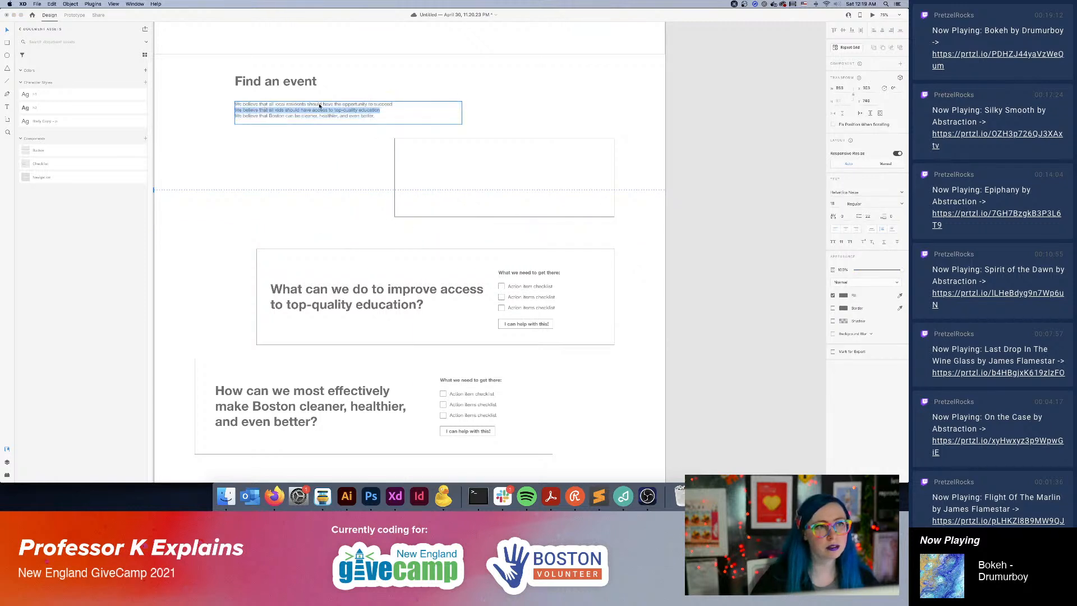
pyautogui.press('super+a')
pyautogui.write('Intro para')
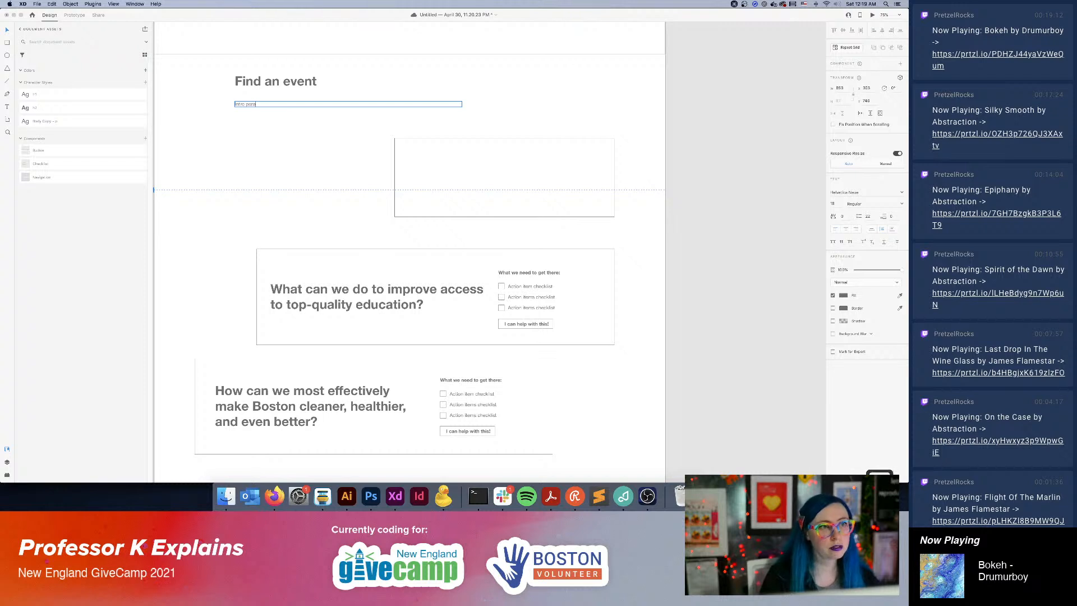
pyautogui.write('graph here.')
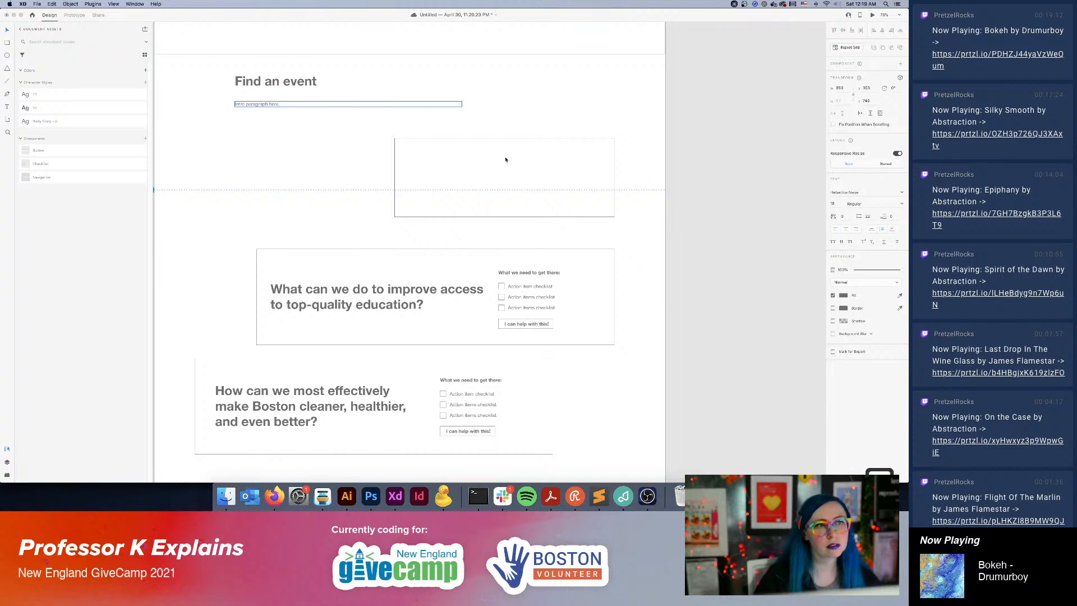
# Delete the checklist from the "What can we do to improve access to top-quality education?" card.
pyautogui.click(580, 272)
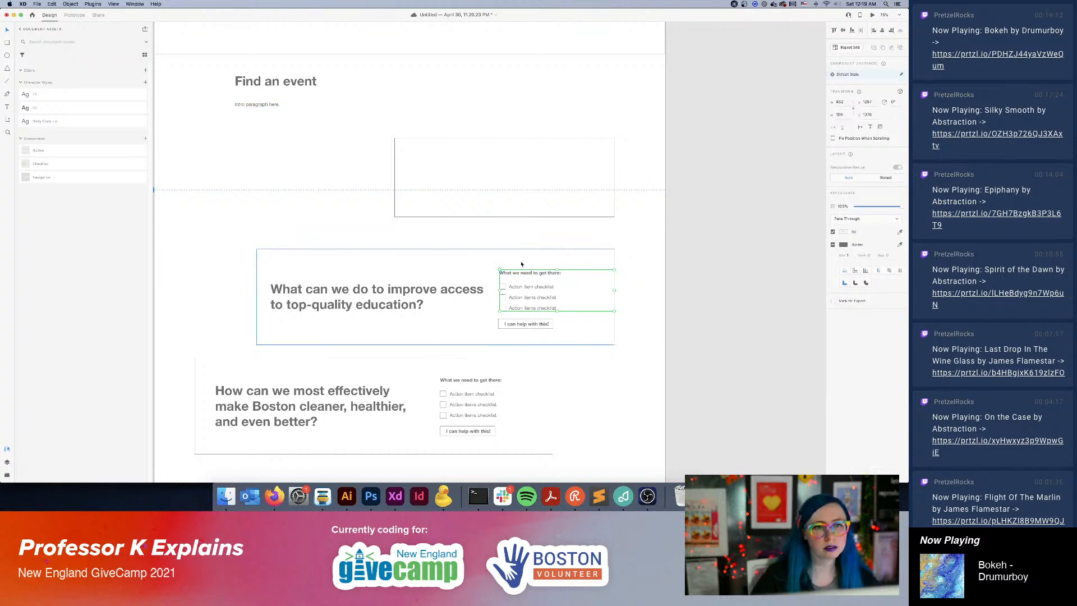
pyautogui.press('Delete')
pyautogui.scroll(5, 557, 254)
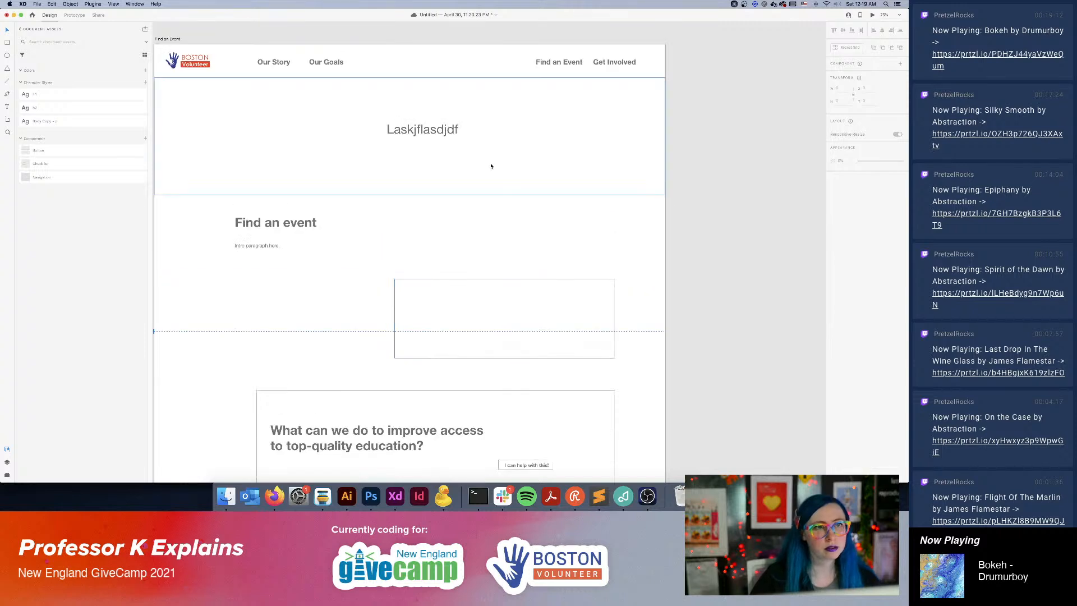
pyautogui.click(418, 151)
pyautogui.moveTo(409, 196); pyautogui.dragTo(411, 176)
pyautogui.press('super+z')
pyautogui.click(690, 303)
# Delete the two remaining question cards except one "I can help with this!" button, and move that button into the empty box's lower right corner.
pyautogui.moveTo(586, 361); pyautogui.dragTo(582, 175)
pyautogui.click(573, 229)
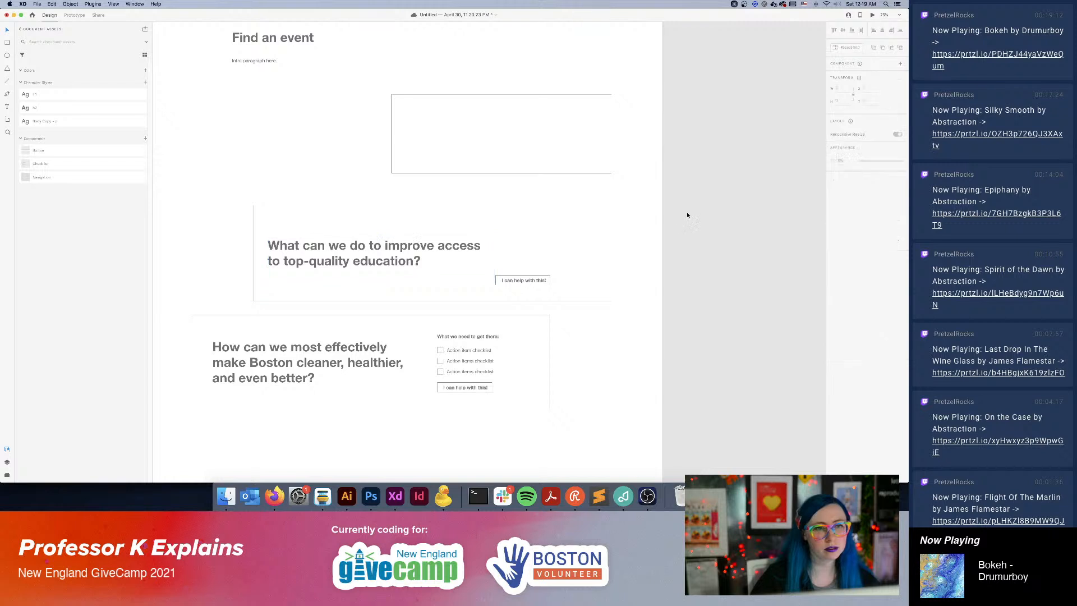
pyautogui.moveTo(709, 212); pyautogui.dragTo(341, 367)
pyautogui.press('BackSpace')
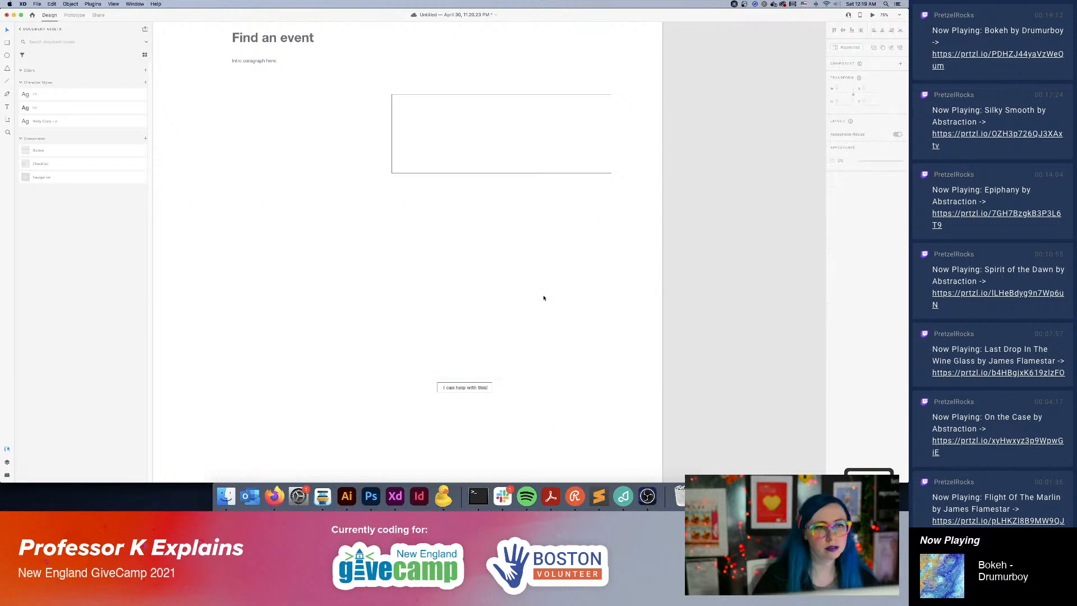
pyautogui.moveTo(454, 395); pyautogui.dragTo(570, 162)
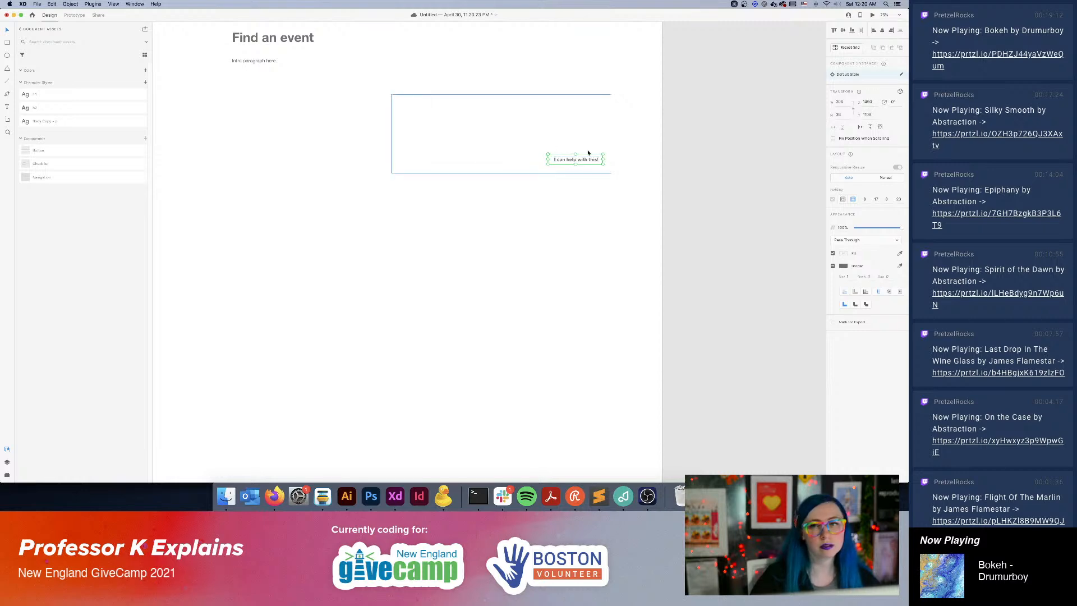
# Switch to Firefox and open the upcoming events page of the Boston Volunteers Meetup group.
pyautogui.click(277, 500)
pyautogui.click(350, 17)
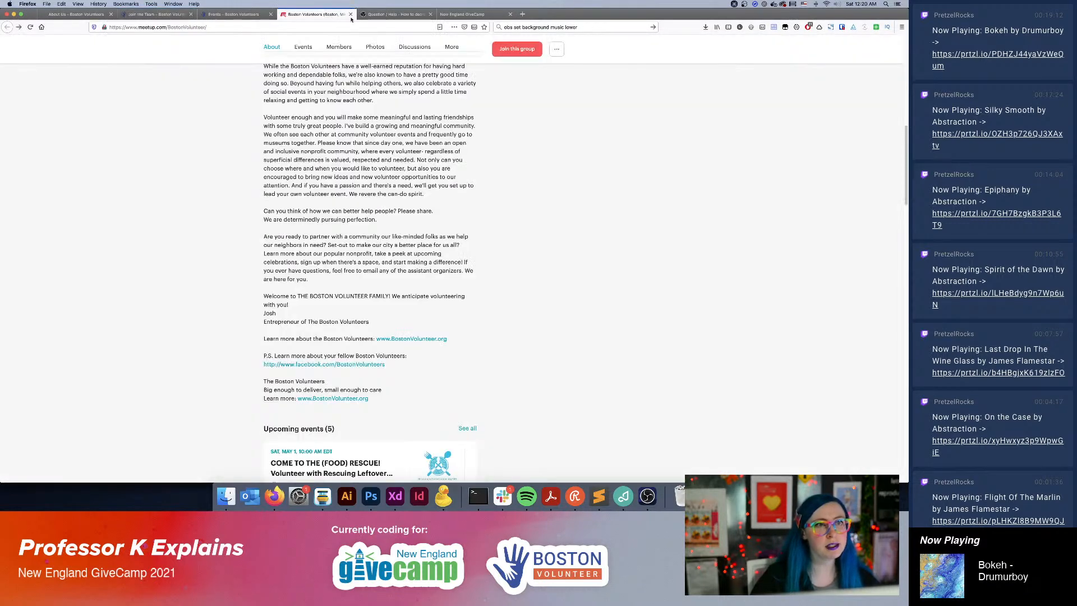
pyautogui.scroll(10, 643, 287)
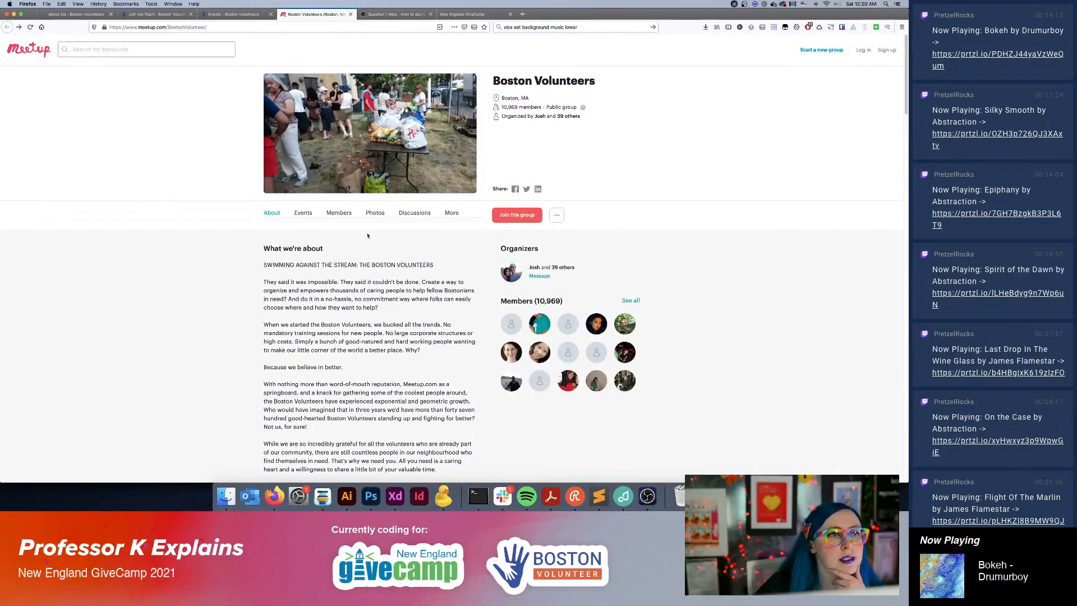
pyautogui.click(312, 214)
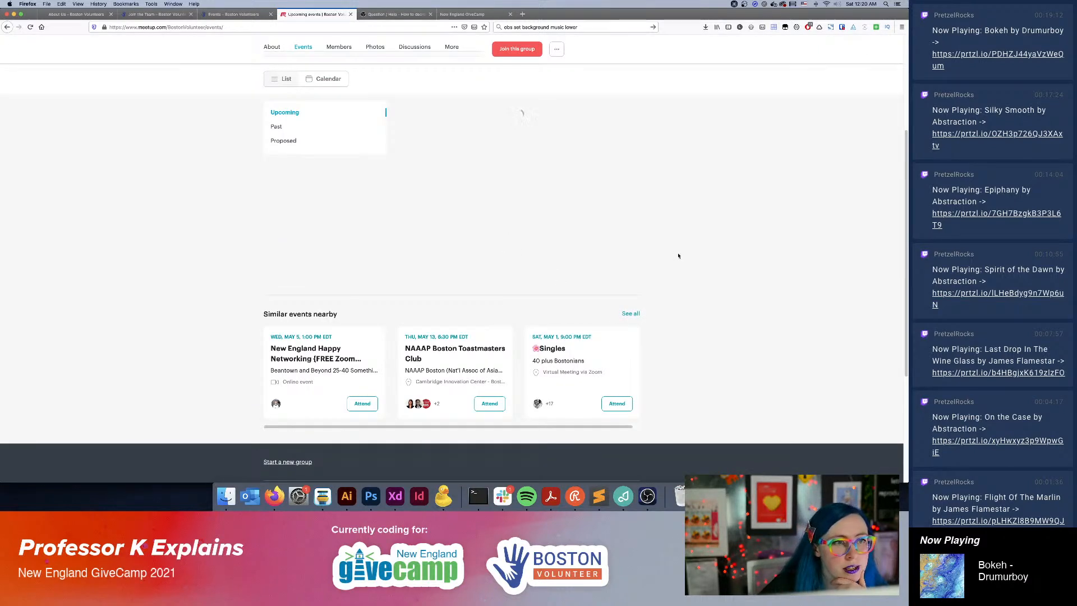
# Search the web for "meetup api" in a new browser tab and open the Meetup API documentation.
pyautogui.click(524, 16)
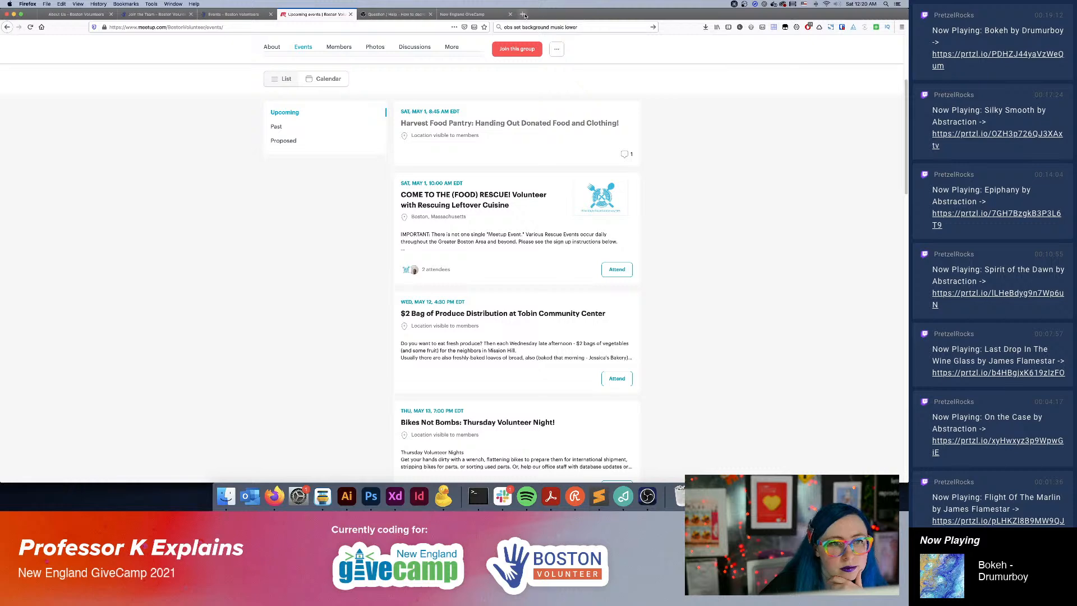
pyautogui.click(525, 27)
pyautogui.write('moetup api')
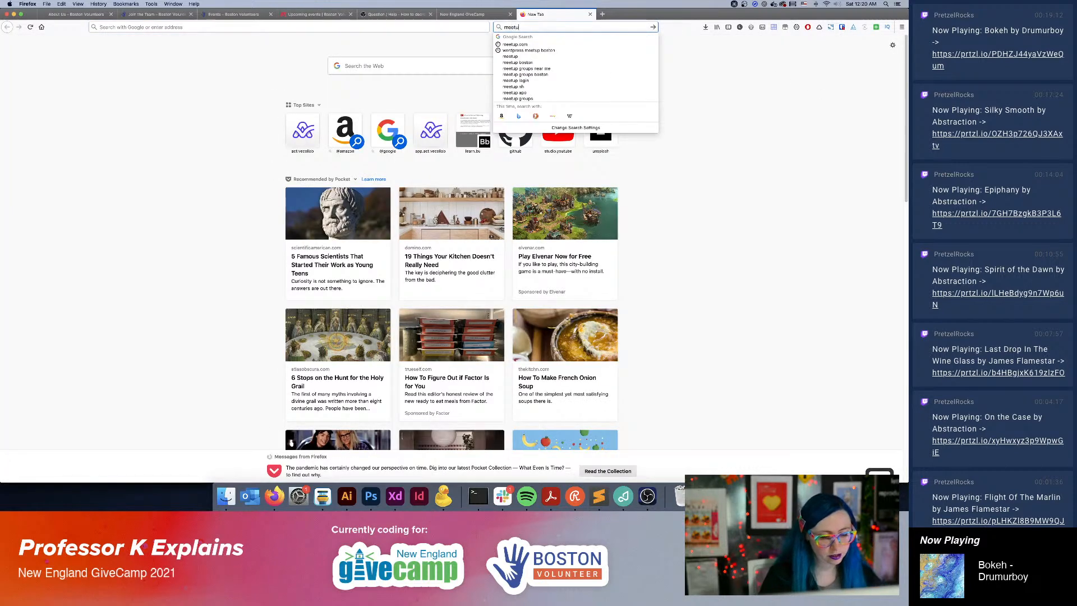
pyautogui.press('Return')
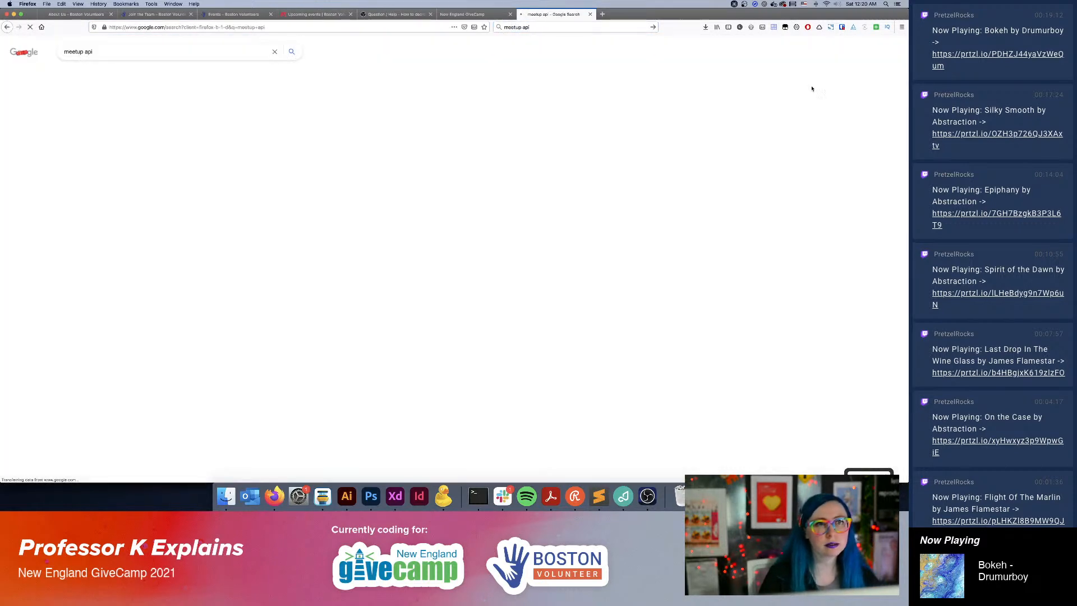
pyautogui.click(84, 113)
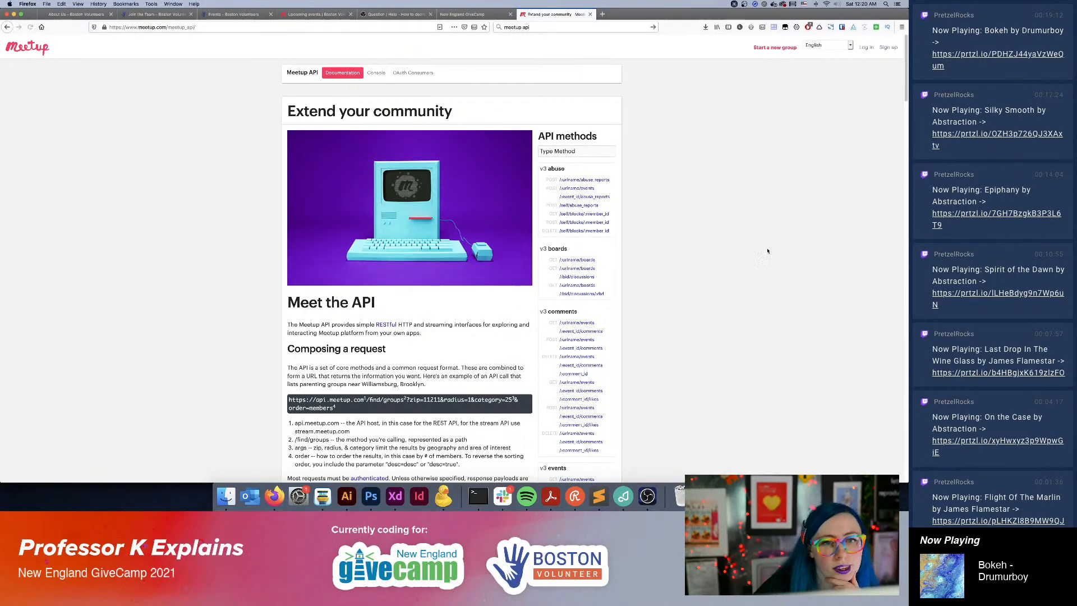
pyautogui.scroll(-5, 682, 250)
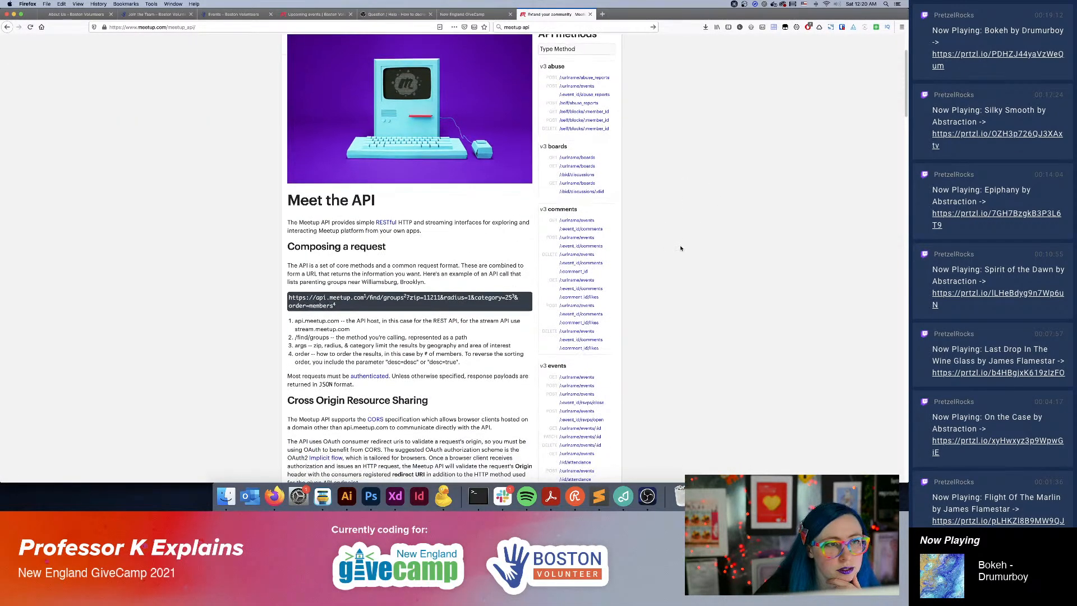
# Examine the Meetup API documentation for request composition, responses, result filtering and the available API methods.
pyautogui.scroll(-3, 710, 258)
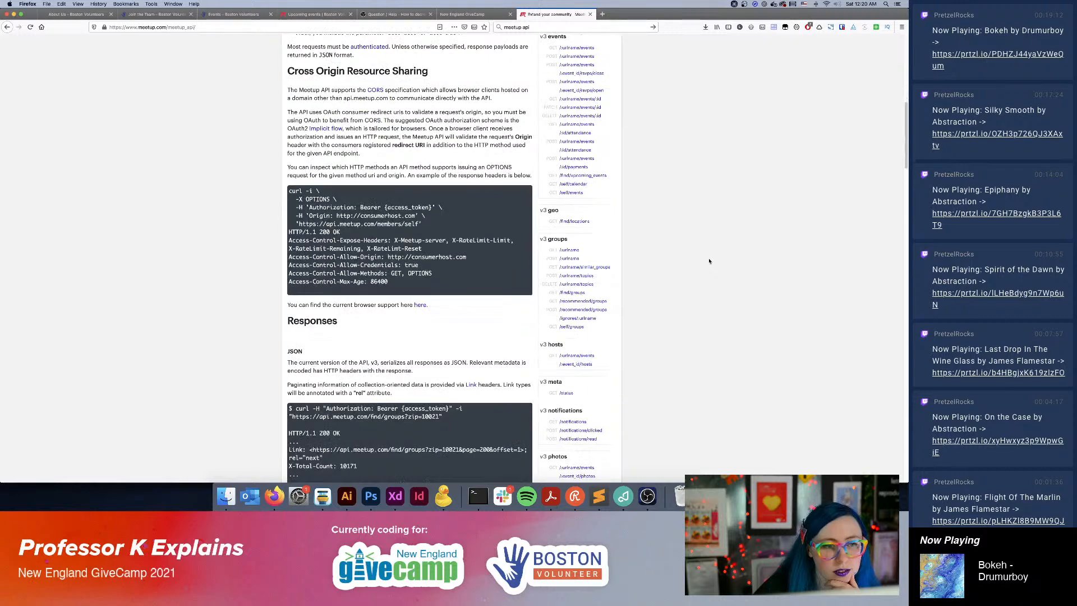
pyautogui.scroll(1, 709, 261)
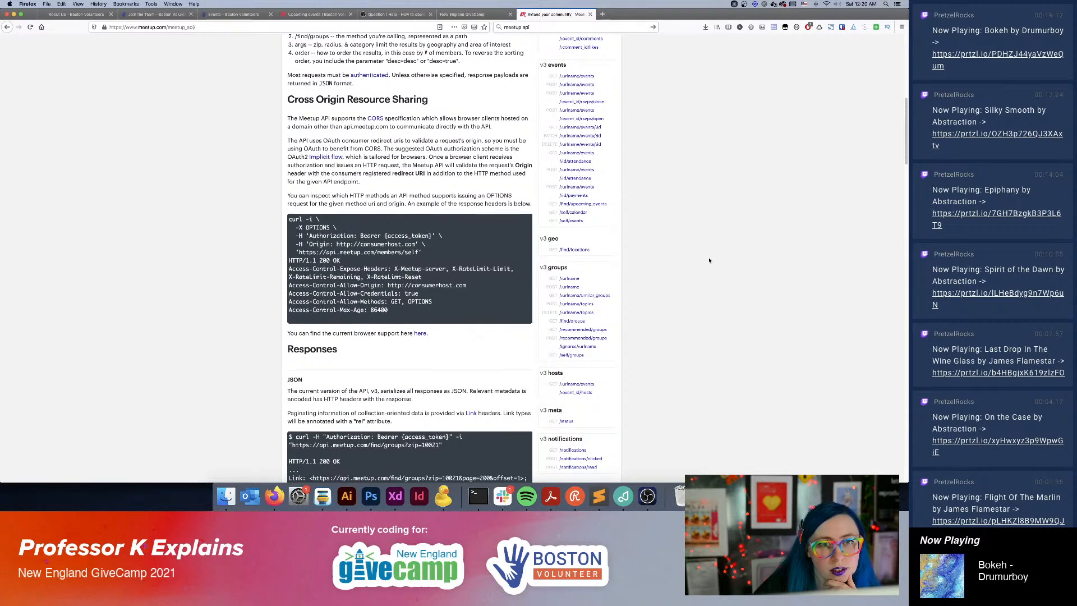
pyautogui.scroll(-10, 709, 260)
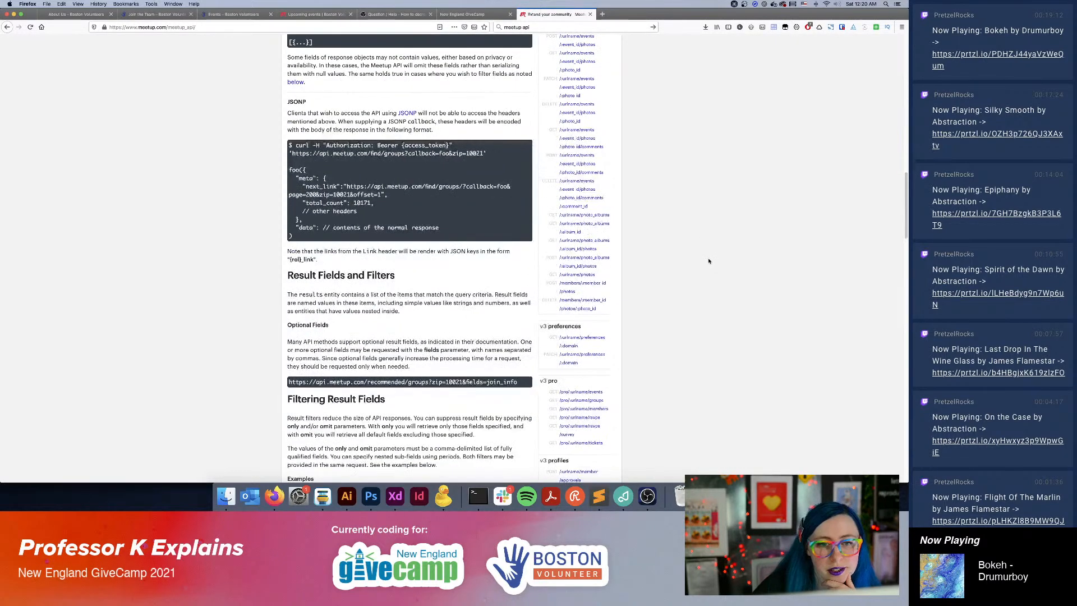
pyautogui.scroll(-6, 709, 260)
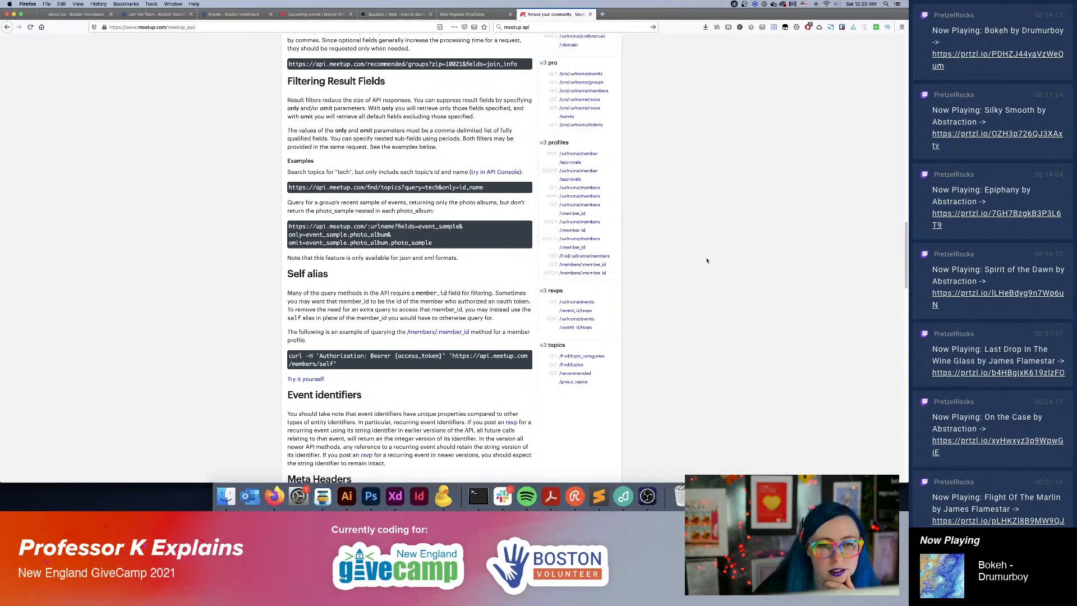
pyautogui.scroll(16, 707, 260)
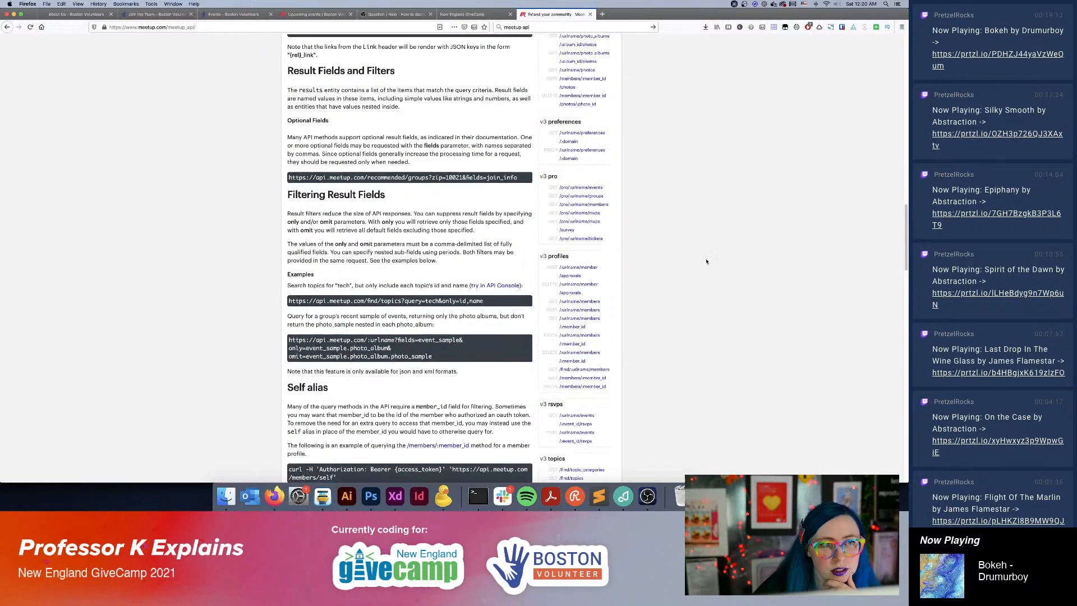
pyautogui.scroll(15, 681, 291)
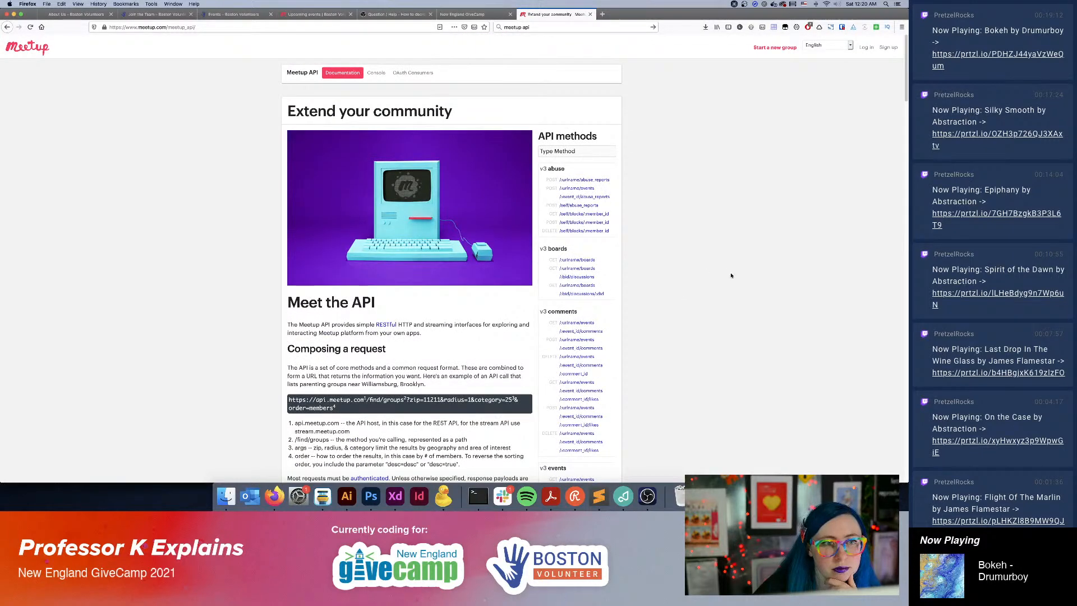
pyautogui.click(512, 18)
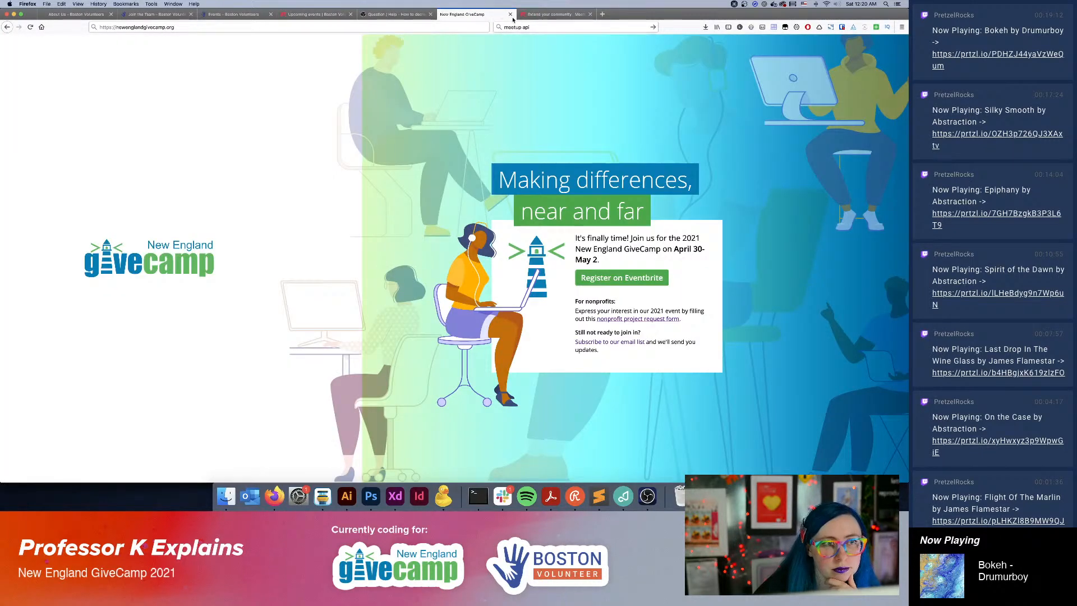
pyautogui.click(533, 15)
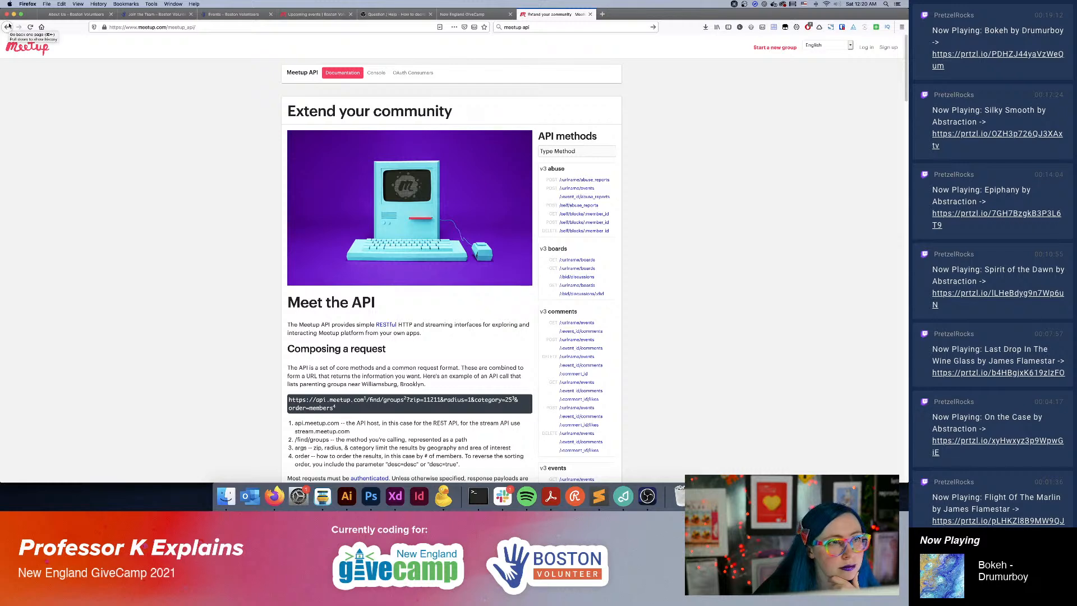
pyautogui.moveTo(345, 75)
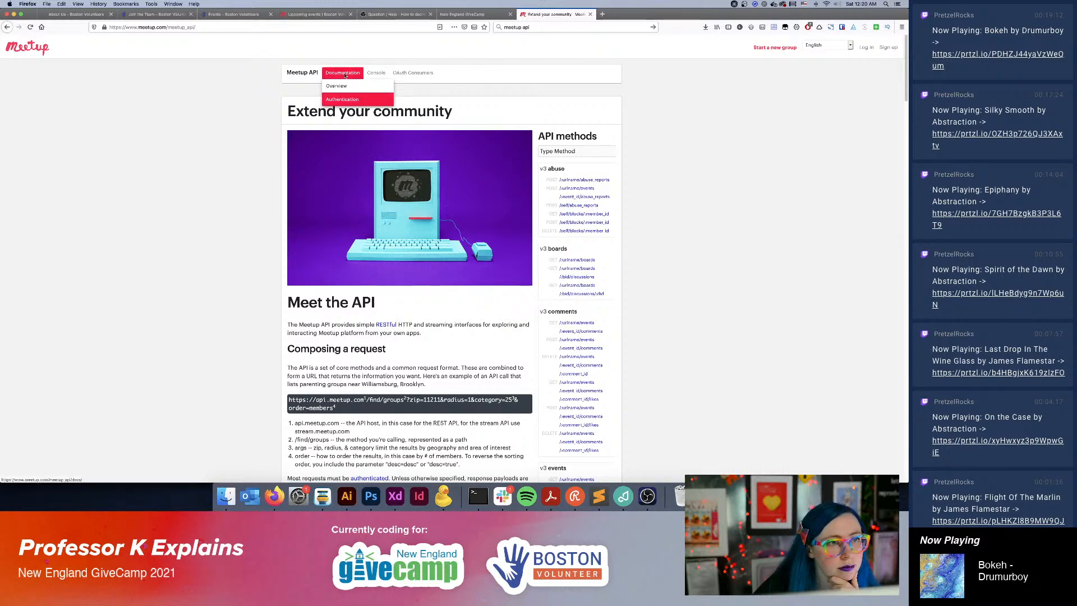
pyautogui.click(7, 27)
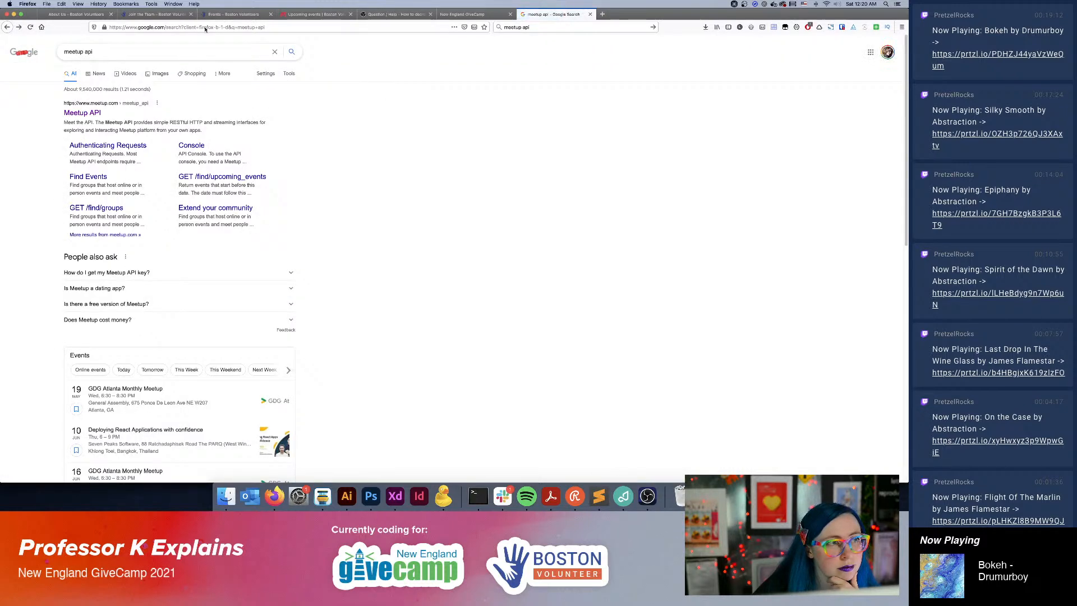
pyautogui.click(19, 26)
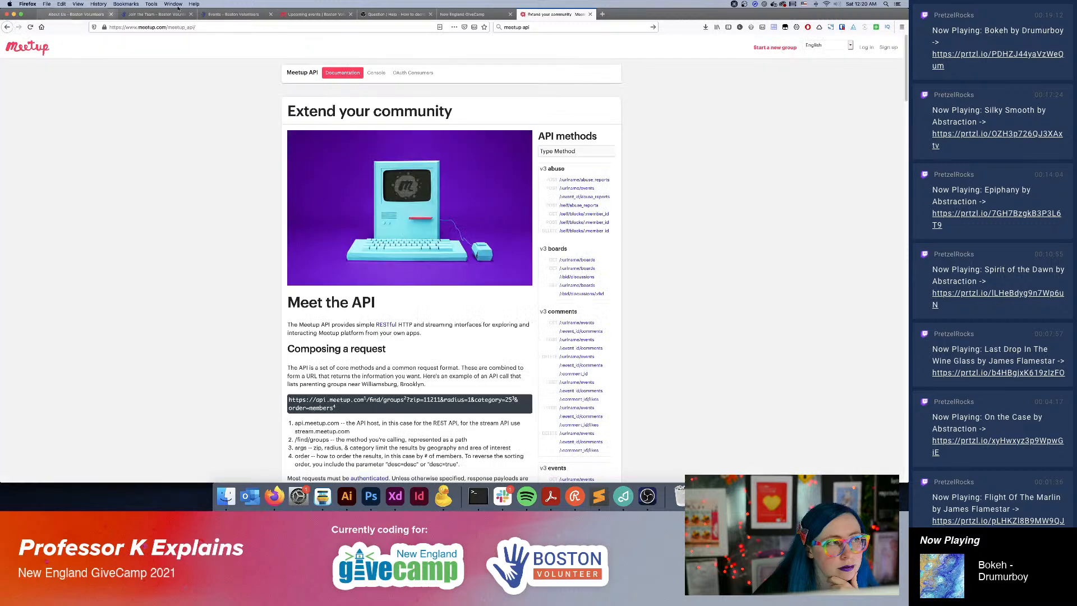
# Capture a screenshot of the "COME TO THE (FOOD) RESCUE!" event card on the Boston Volunteers Meetup events page.
pyautogui.click(303, 15)
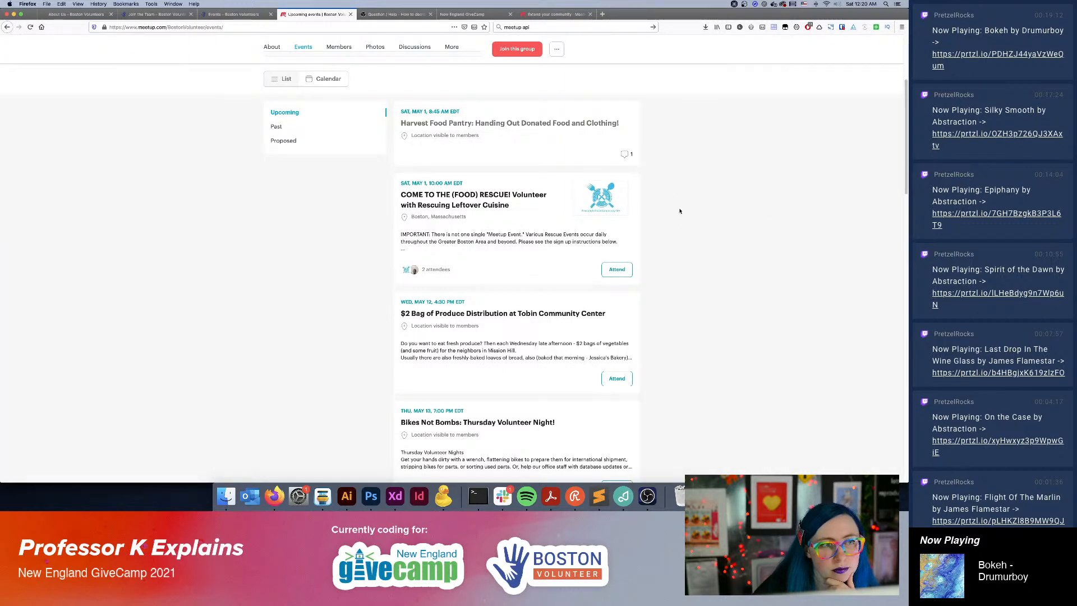
pyautogui.scroll(-2, 668, 208)
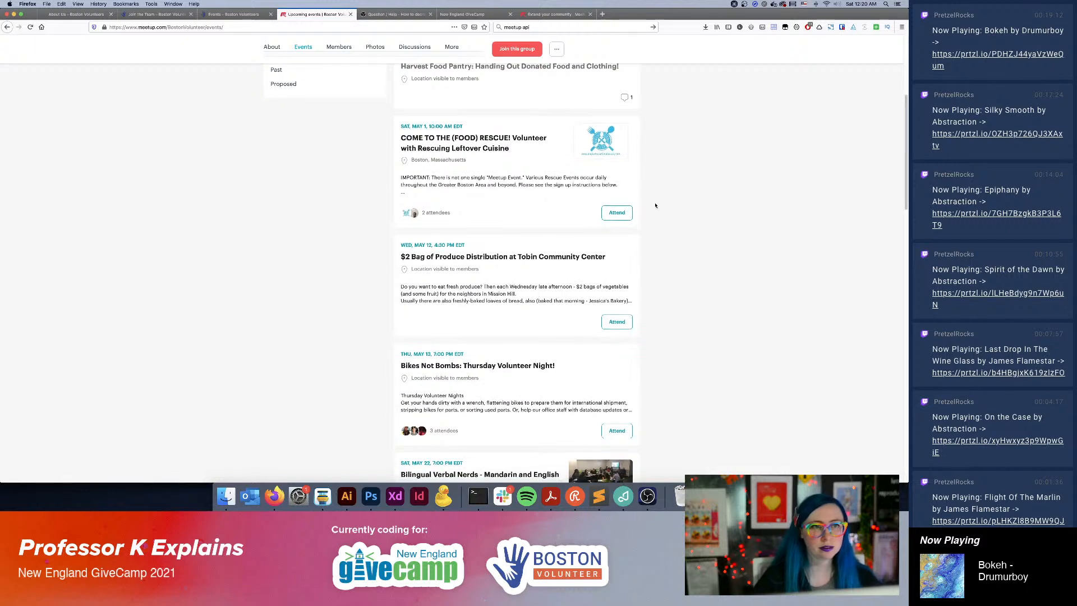
pyautogui.press('super+shift+4')
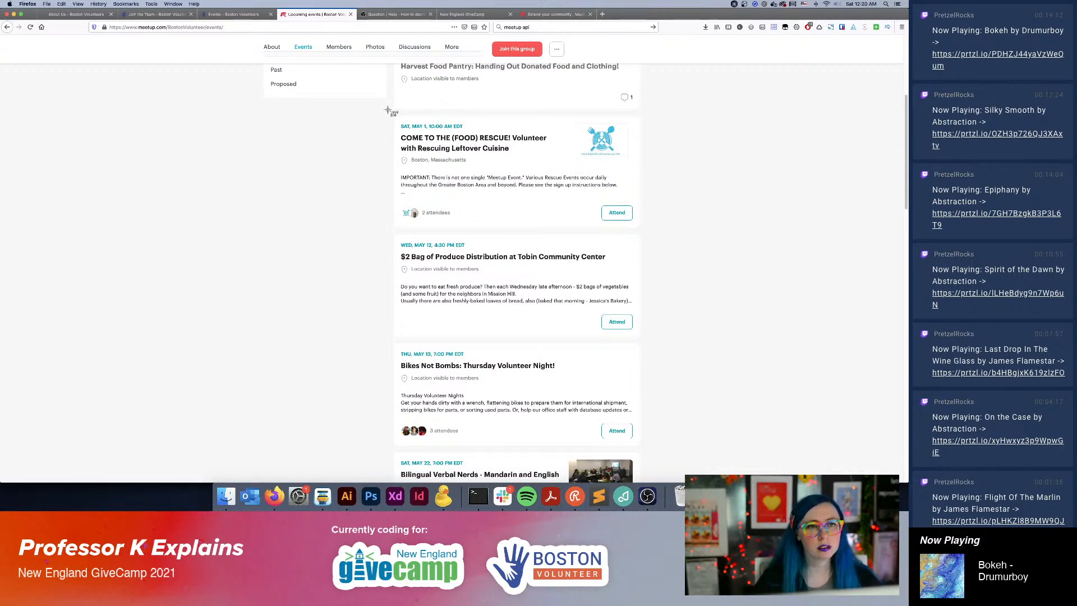
pyautogui.moveTo(390, 112); pyautogui.dragTo(642, 230)
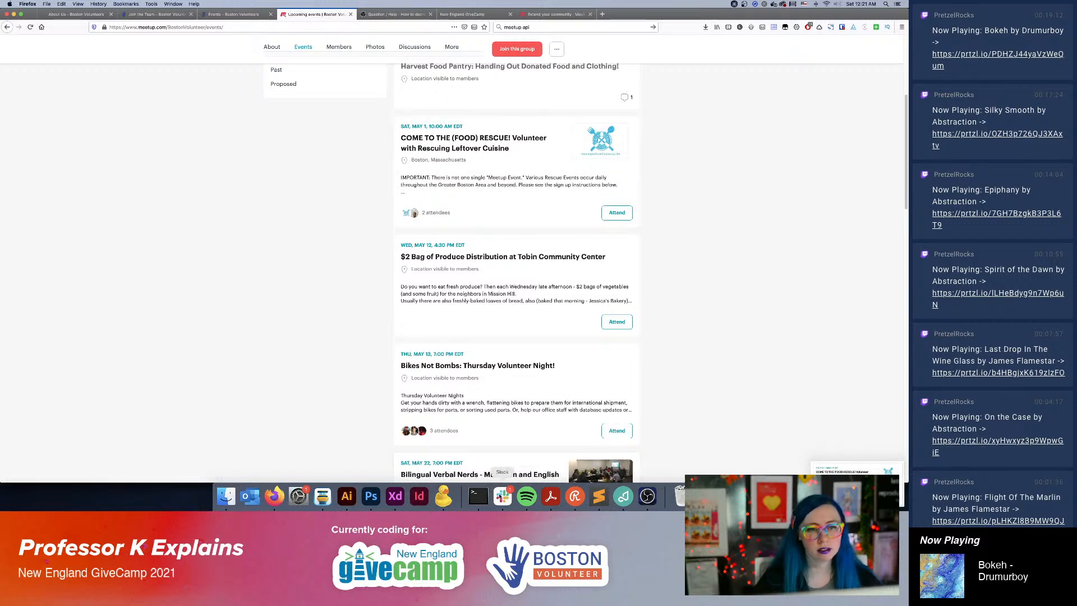
# Switch to Adobe XD, fill the empty box with the newest Desktop screenshot, and extend the box downward to show the whole event card.
pyautogui.click(396, 496)
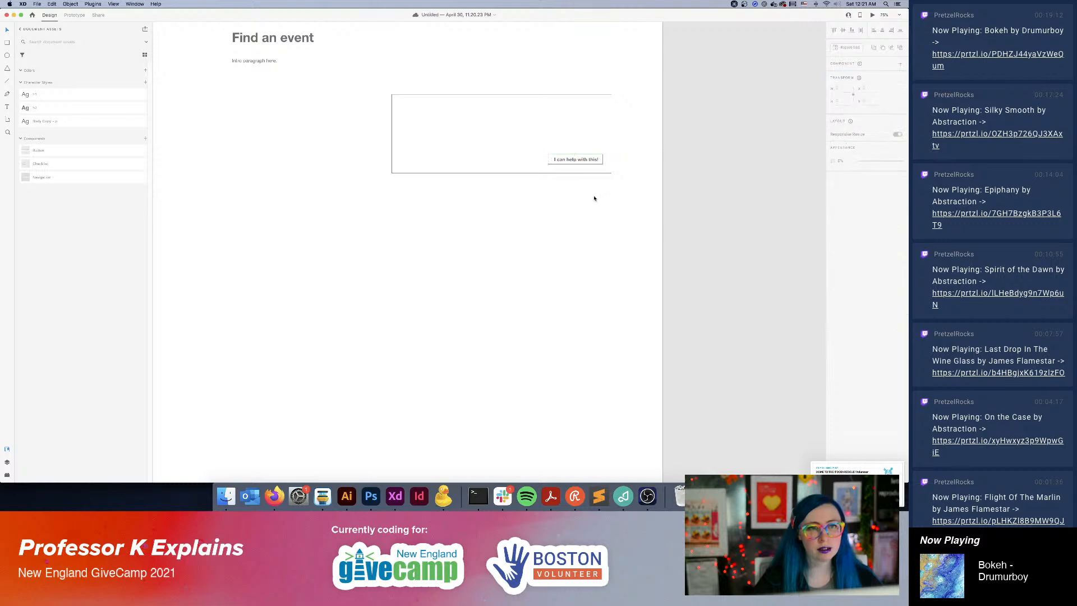
pyautogui.click(226, 496)
pyautogui.click(401, 194)
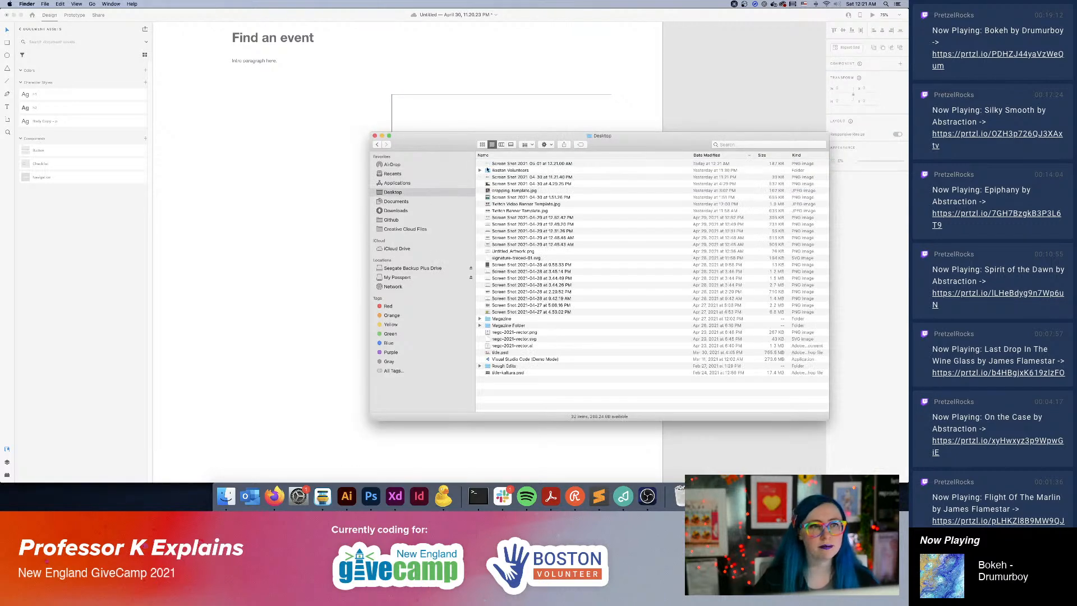
pyautogui.click(531, 164)
pyautogui.press('space')
pyautogui.press('space')
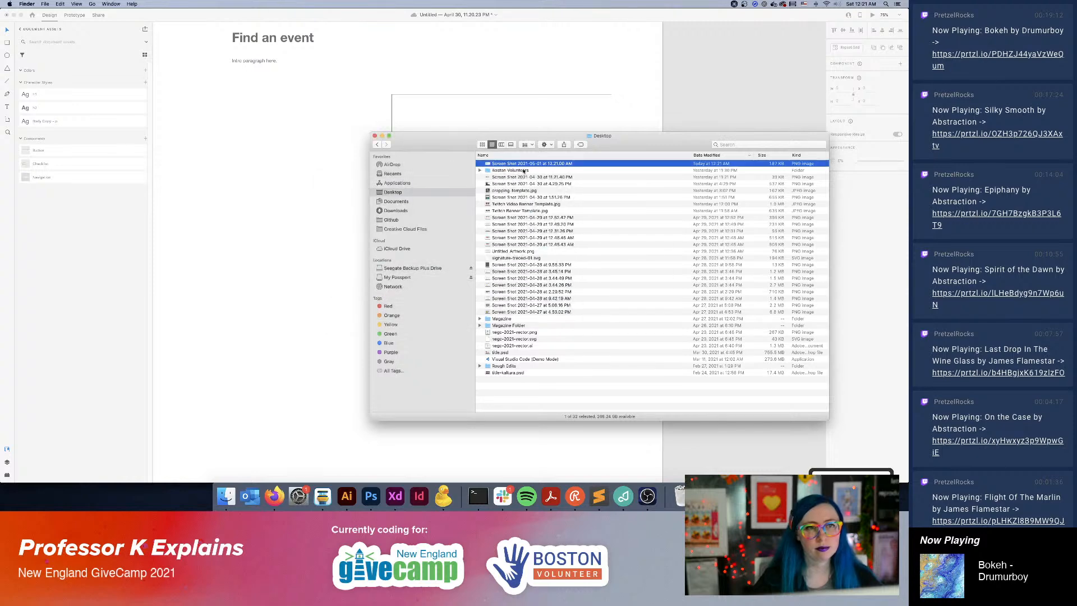
pyautogui.moveTo(523, 164); pyautogui.dragTo(522, 108)
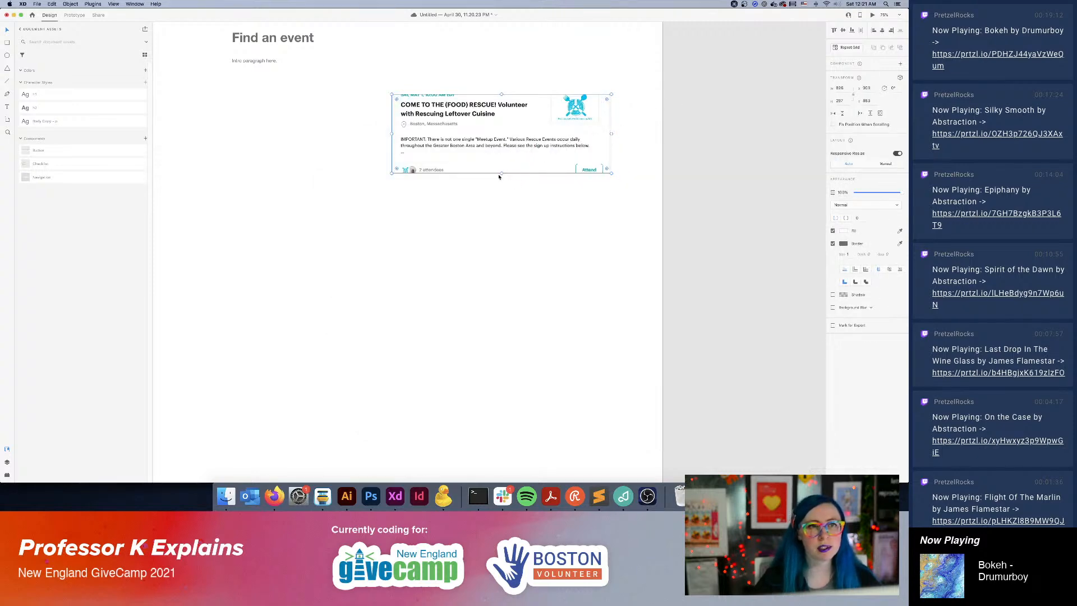
pyautogui.moveTo(501, 174); pyautogui.dragTo(504, 198)
# Turn the event card into a repeat grid and extend it to four vertically stacked cards.
pyautogui.scroll(2, 510, 253)
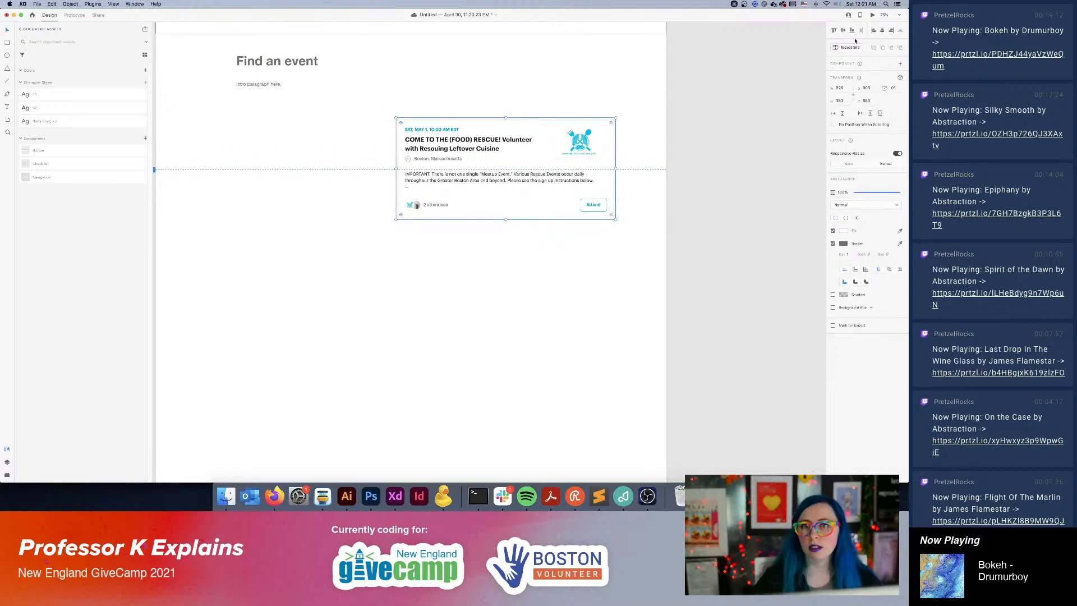
pyautogui.click(849, 47)
pyautogui.moveTo(508, 222); pyautogui.dragTo(506, 434)
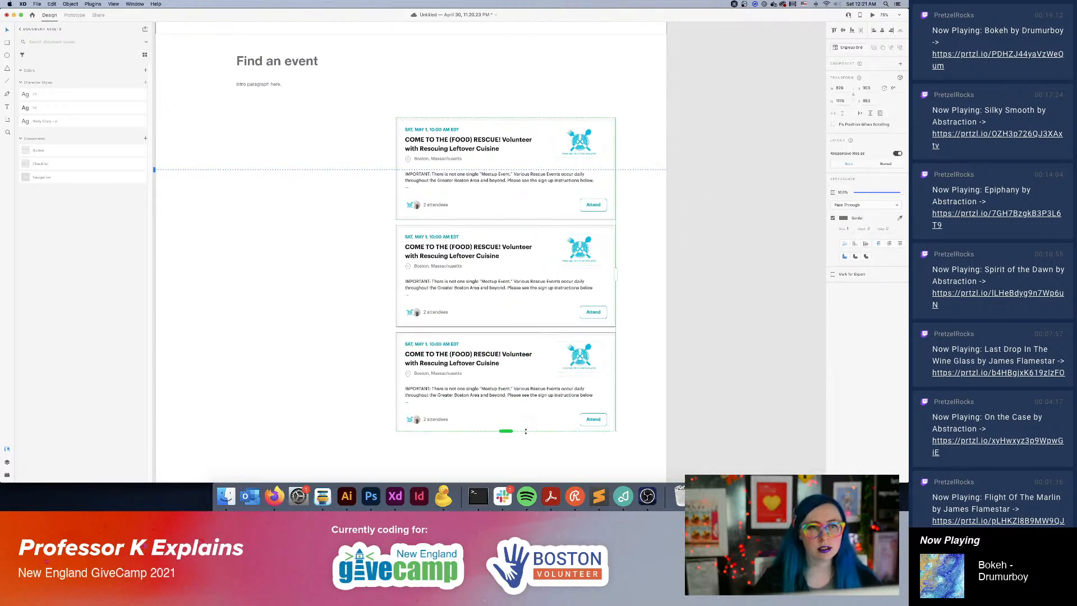
pyautogui.scroll(-5, 505, 432)
pyautogui.moveTo(481, 164); pyautogui.dragTo(486, 276)
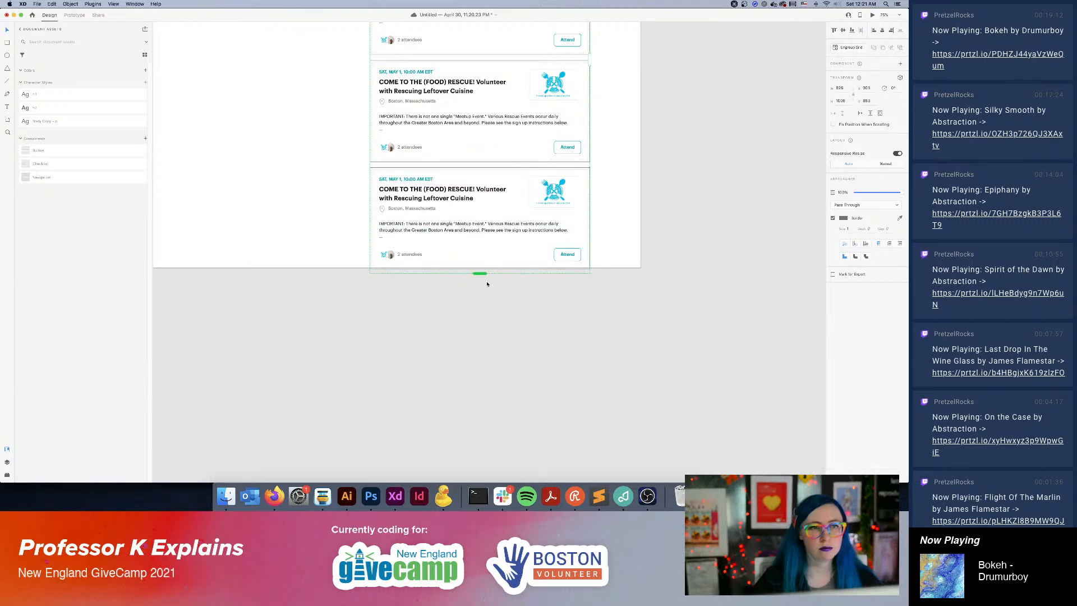
# Move the event card grid up to just below the banner, roughly level with the "Find an event" heading.
pyautogui.click(728, 194)
pyautogui.scroll(8, 729, 194)
pyautogui.moveTo(572, 283); pyautogui.dragTo(573, 213)
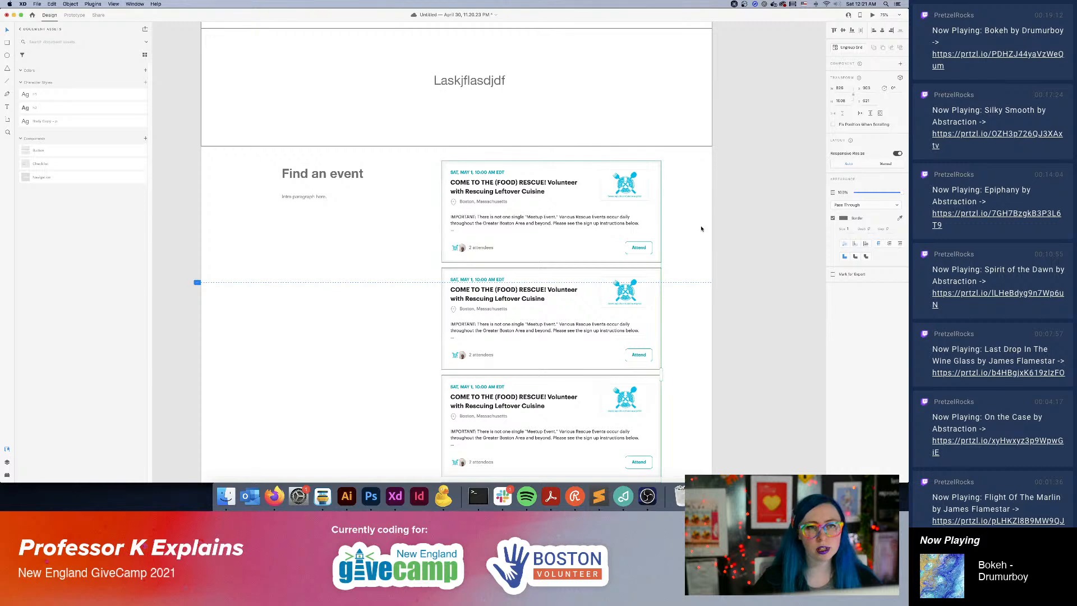
pyautogui.scroll(-5, 701, 229)
pyautogui.scroll(8, 665, 370)
pyautogui.hscroll(-2, 664, 370)
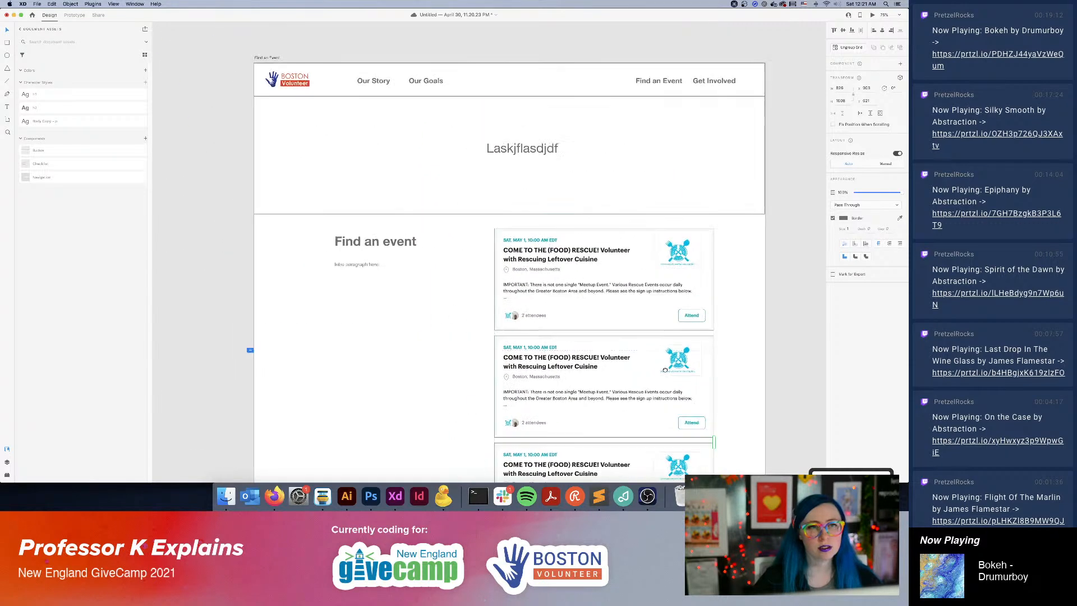
pyautogui.moveTo(665, 370); pyautogui.dragTo(669, 400)
pyautogui.moveTo(578, 280); pyautogui.dragTo(579, 284)
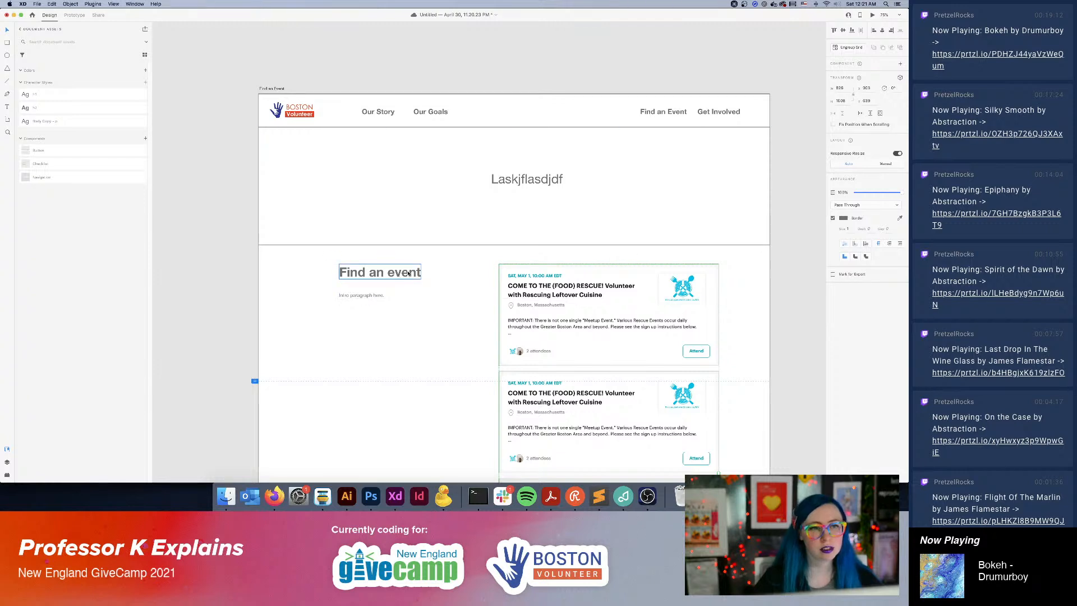
# Delete the "Find an event" heading and its intro paragraph, and center the event card grid horizontally on the artboard.
pyautogui.click(376, 272)
pyautogui.press('Delete')
pyautogui.click(364, 296)
pyautogui.press('Delete')
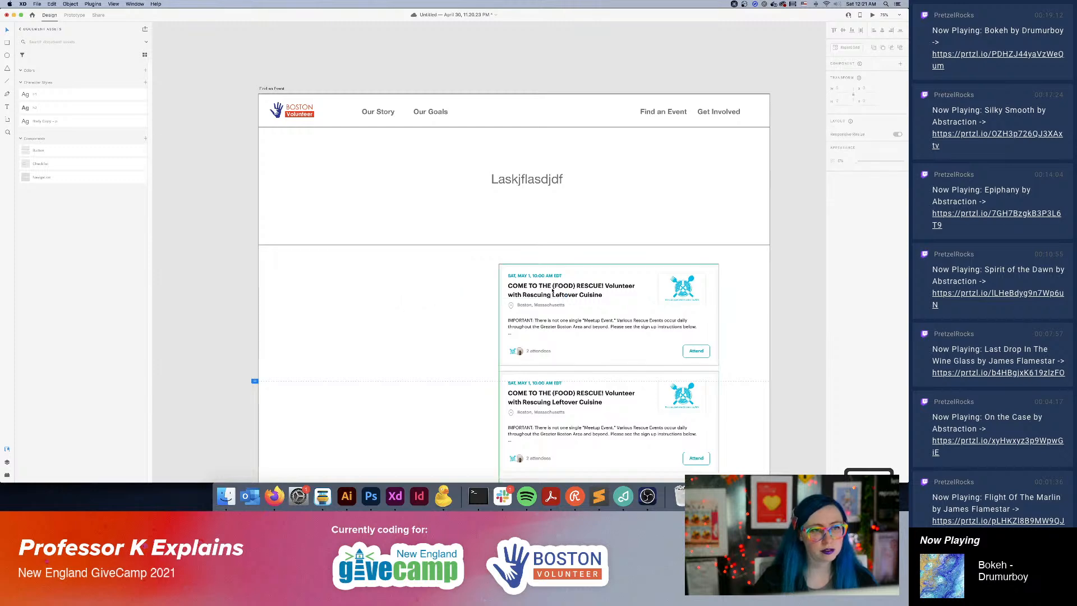
pyautogui.moveTo(576, 288); pyautogui.dragTo(485, 302)
# Switch to Firefox, open the calendar view of the Boston Volunteers Meetup events, and capture a screenshot of the May 2021 calendar.
pyautogui.click(275, 497)
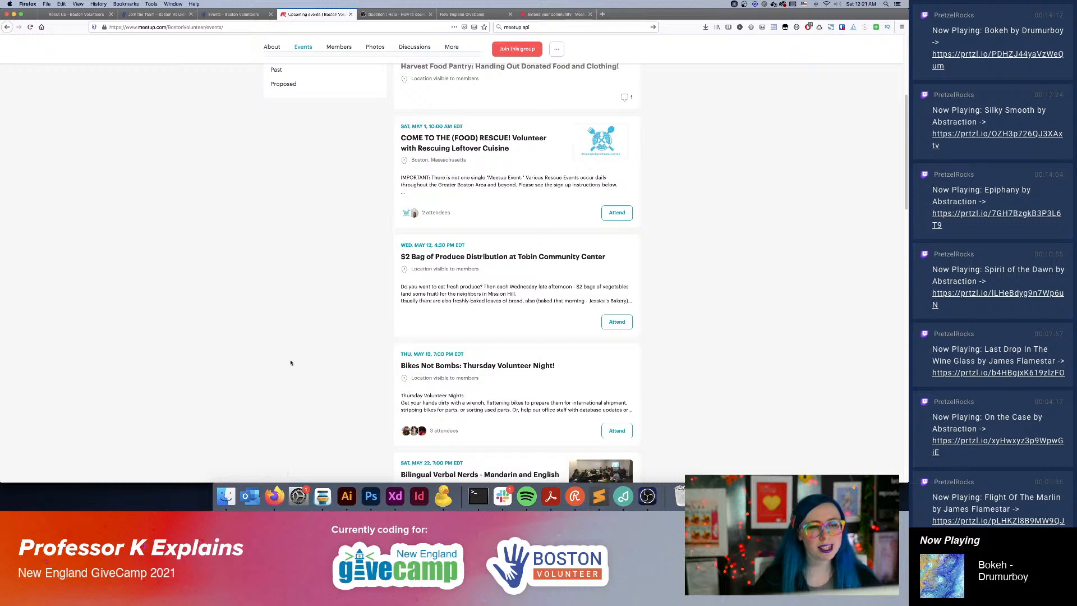
pyautogui.scroll(5, 290, 363)
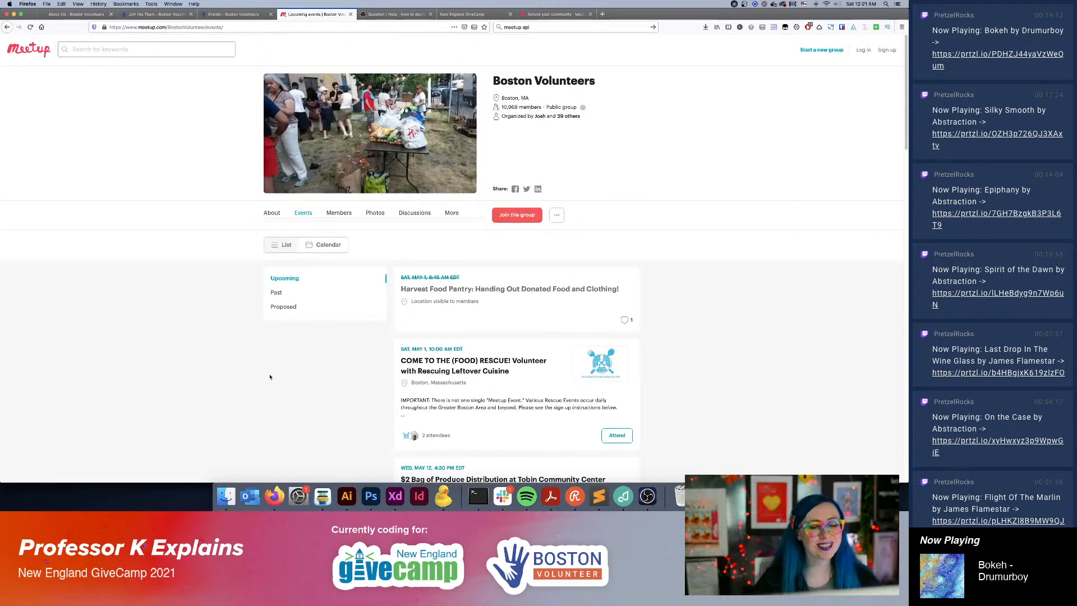
pyautogui.click(328, 245)
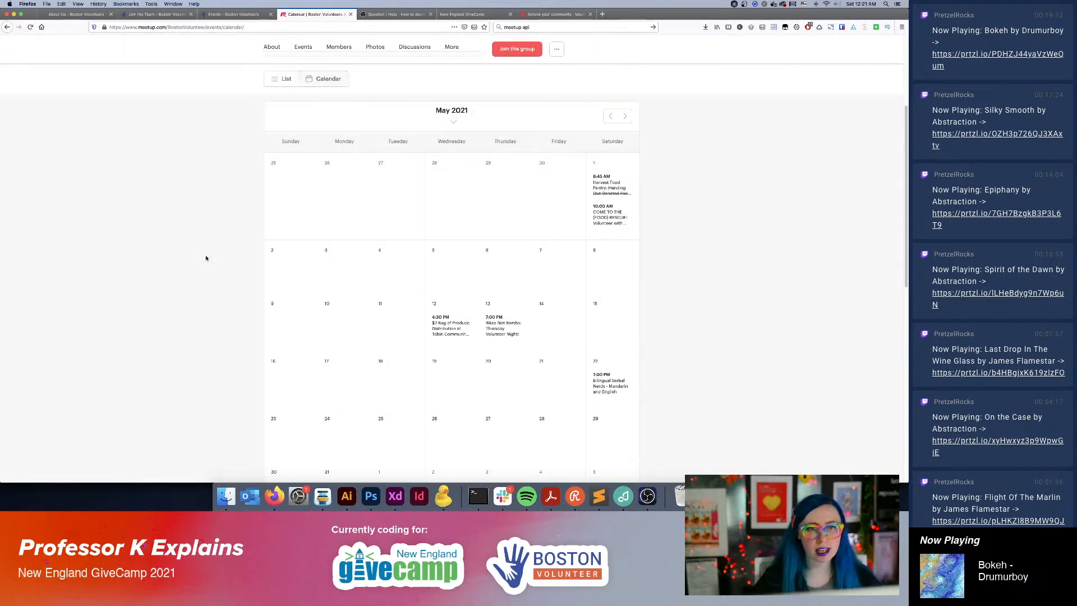
pyautogui.scroll(2, 202, 264)
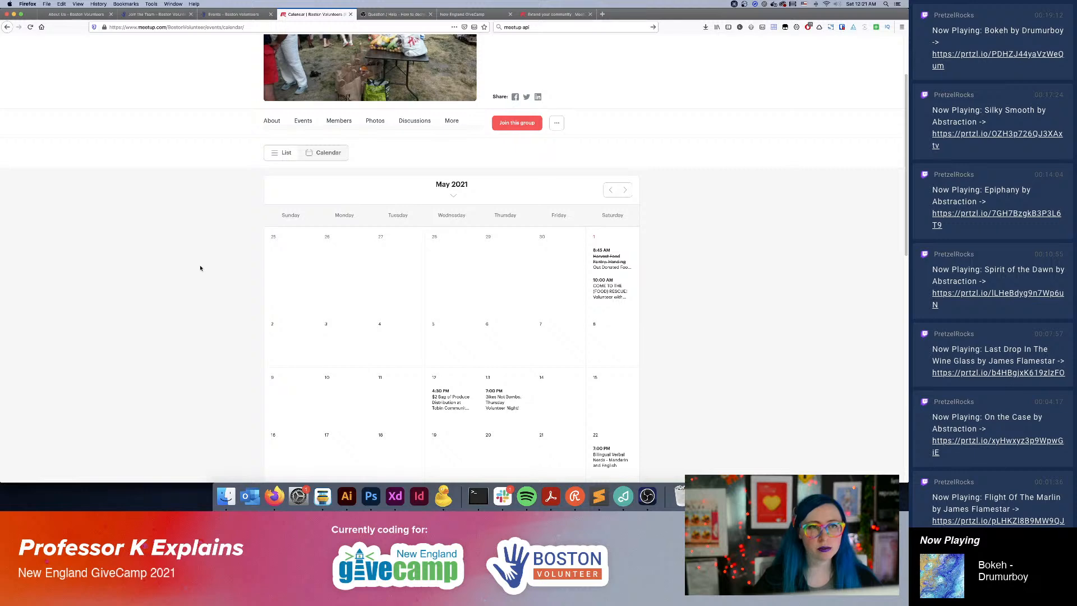
pyautogui.scroll(-5, 200, 268)
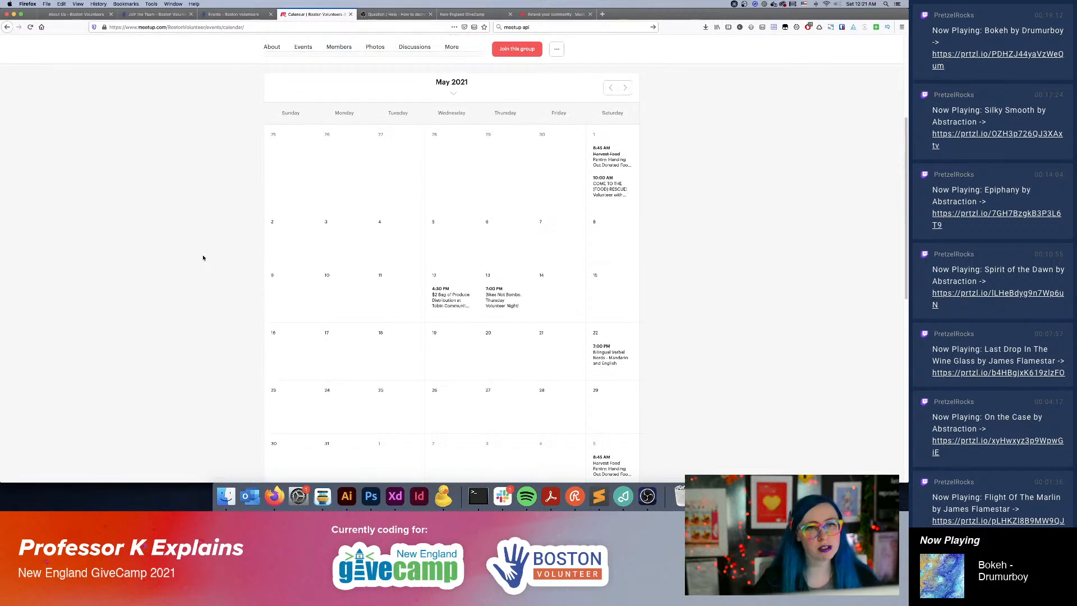
pyautogui.scroll(1, 203, 259)
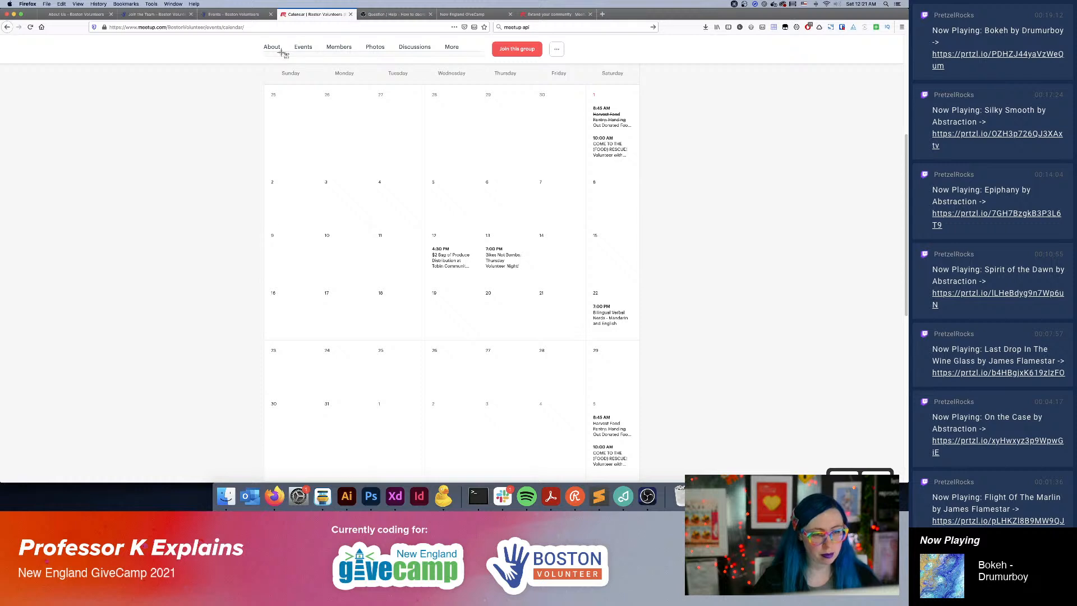
pyautogui.moveTo(261, 64); pyautogui.dragTo(644, 481)
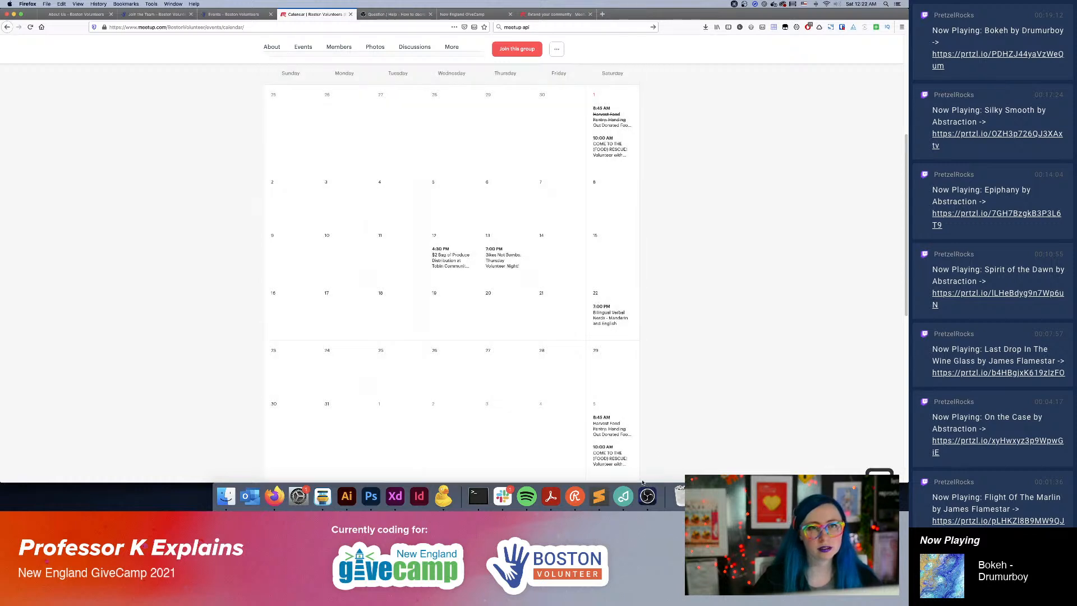
# Switch to Adobe XD and nudge the event card grid slightly down below the banner of the Find an Event artboard.
pyautogui.click(395, 496)
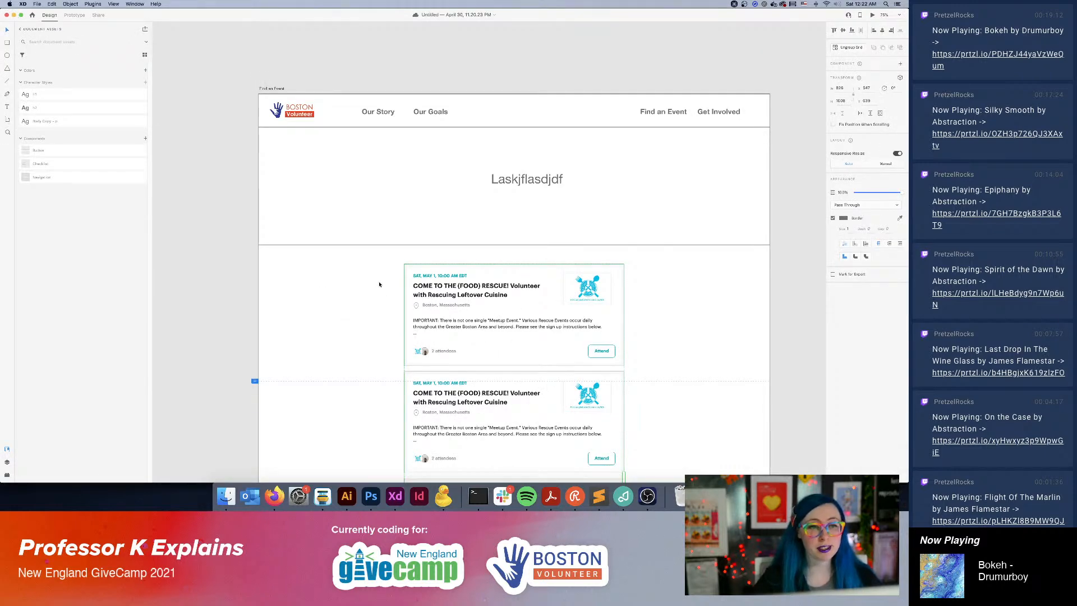
pyautogui.press('super+minus')
pyautogui.press('super+minus')
pyautogui.scroll(-3, 483, 366)
pyautogui.hscroll(3, 482, 366)
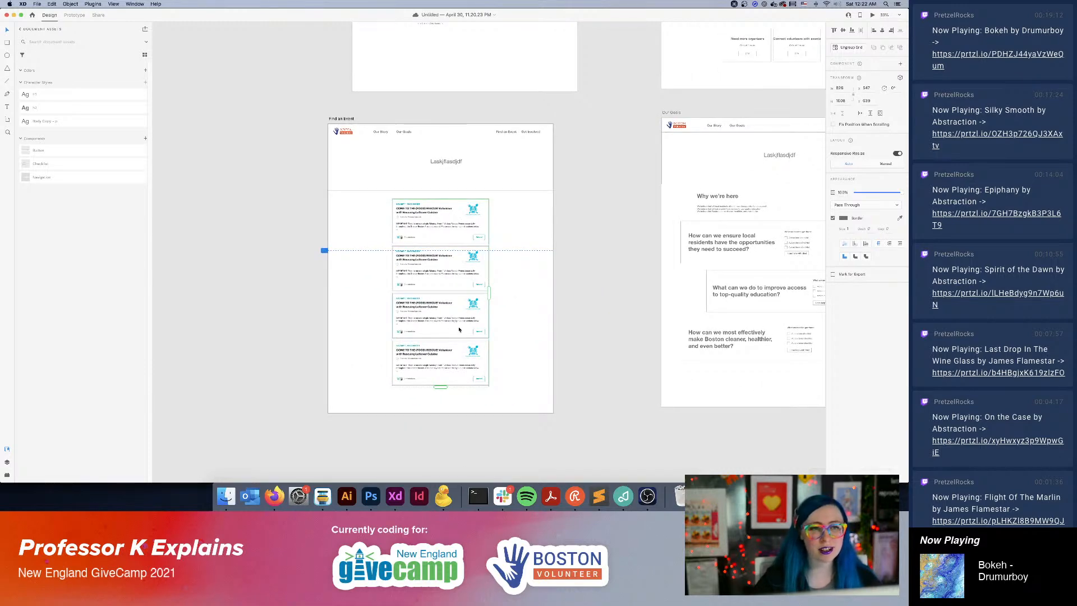
pyautogui.moveTo(459, 331); pyautogui.dragTo(459, 332)
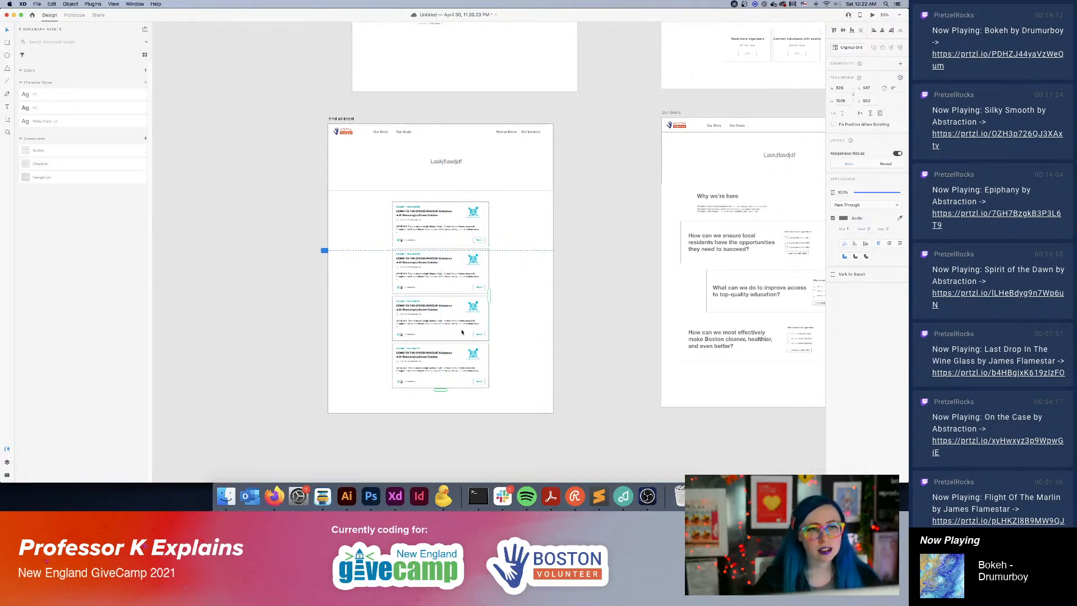
# Import the captured calendar screenshot from Finder onto the Find an Event artboard.
pyautogui.click(235, 497)
pyautogui.moveTo(519, 164); pyautogui.dragTo(257, 208)
pyautogui.click(262, 156)
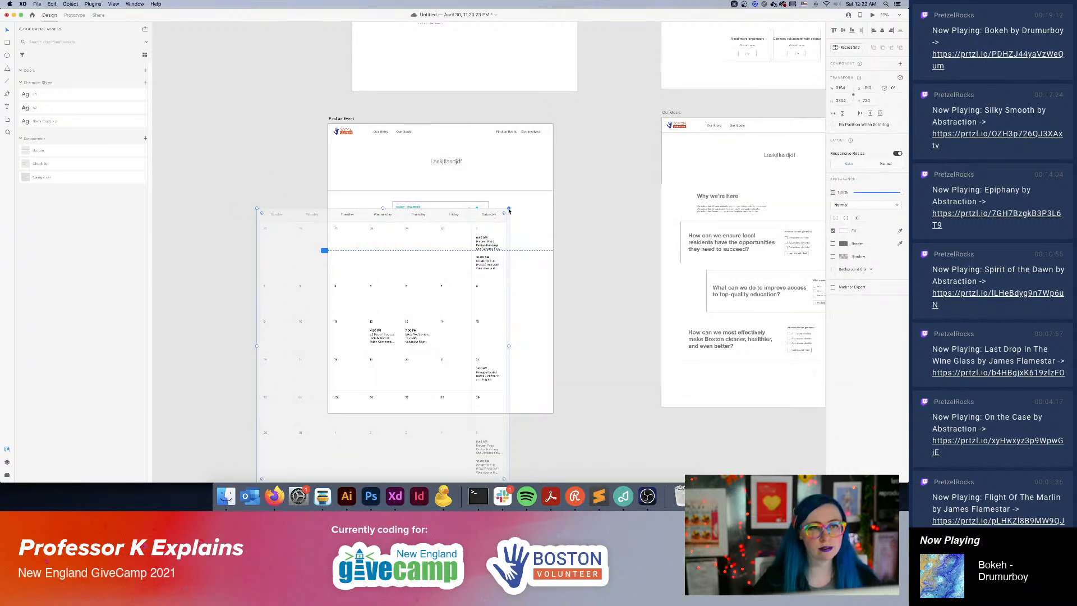
# Scale the calendar screenshot down to fit inside the artboard and center it below the banner, over the event cards.
pyautogui.moveTo(509, 209); pyautogui.dragTo(487, 252)
pyautogui.moveTo(424, 336); pyautogui.dragTo(497, 278)
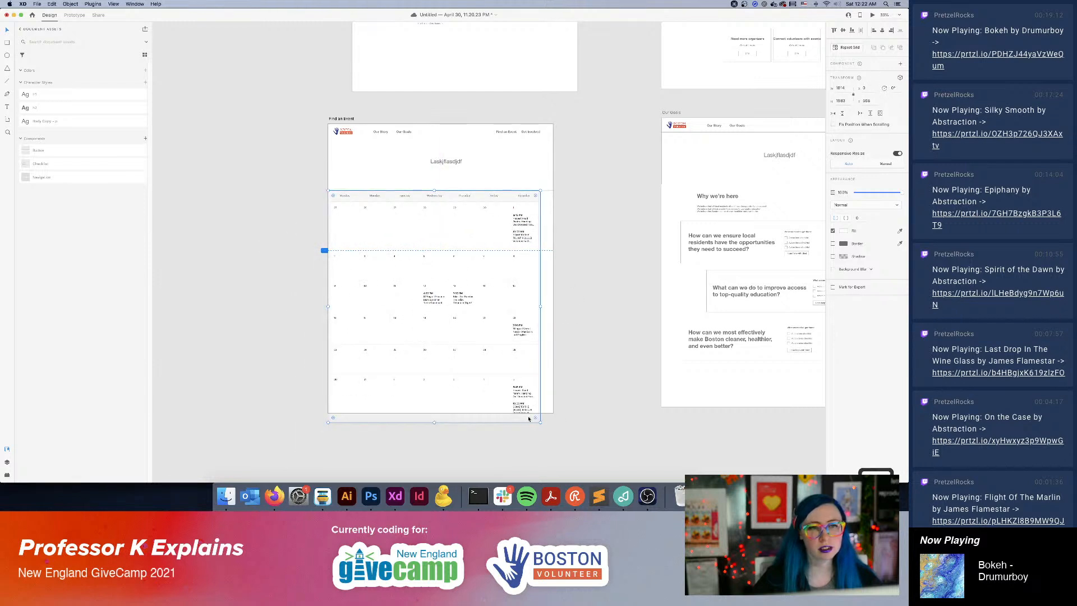
pyautogui.moveTo(541, 423); pyautogui.dragTo(508, 388)
pyautogui.moveTo(433, 294); pyautogui.dragTo(464, 270)
pyautogui.click(579, 284)
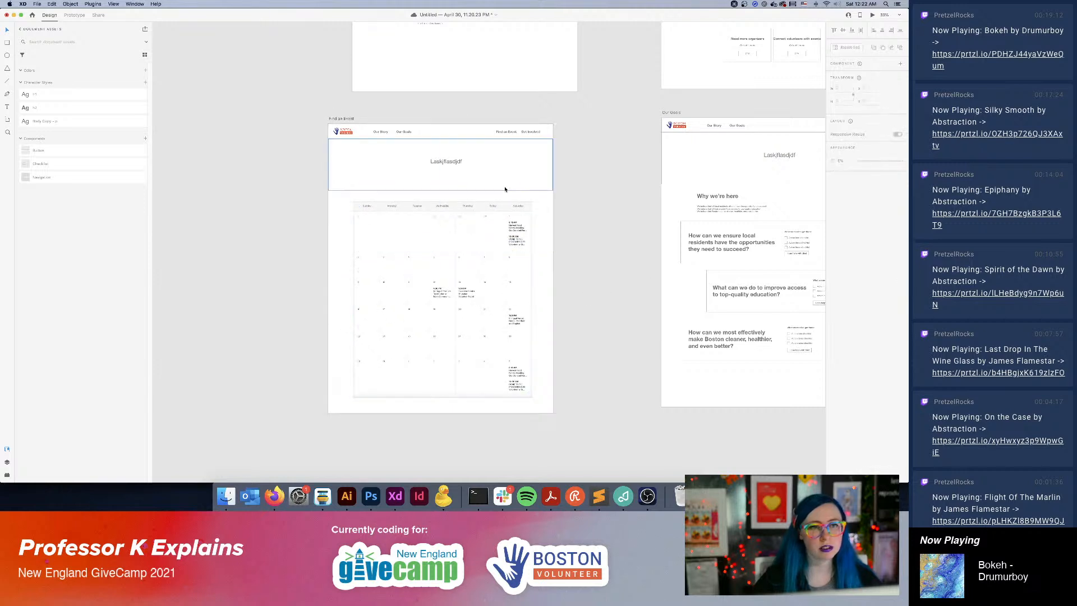
# Duplicate the Find an Event artboard to its left and delete the calendar screenshot from the copy.
pyautogui.hscroll(-5, 589, 223)
pyautogui.click(485, 116)
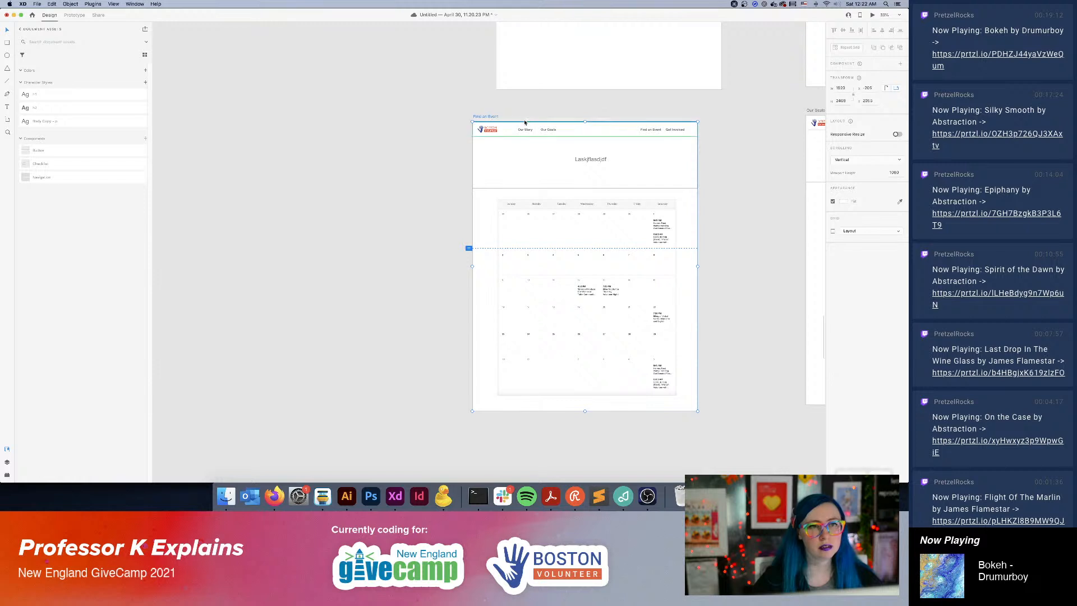
pyautogui.click(546, 119)
pyautogui.click(497, 117)
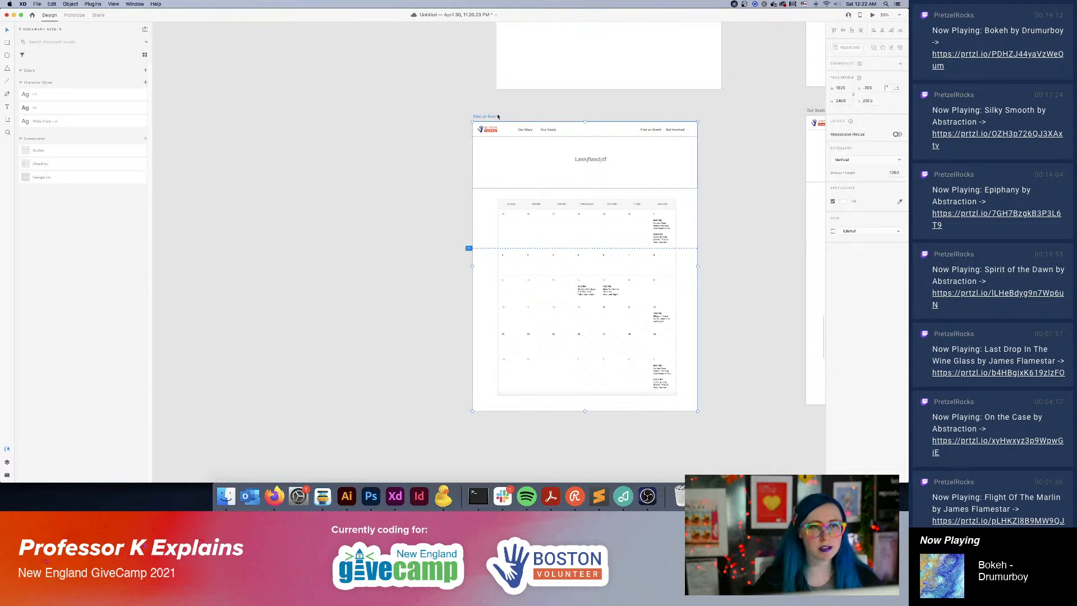
pyautogui.moveTo(490, 117); pyautogui.dragTo(245, 117)
pyautogui.click(366, 252)
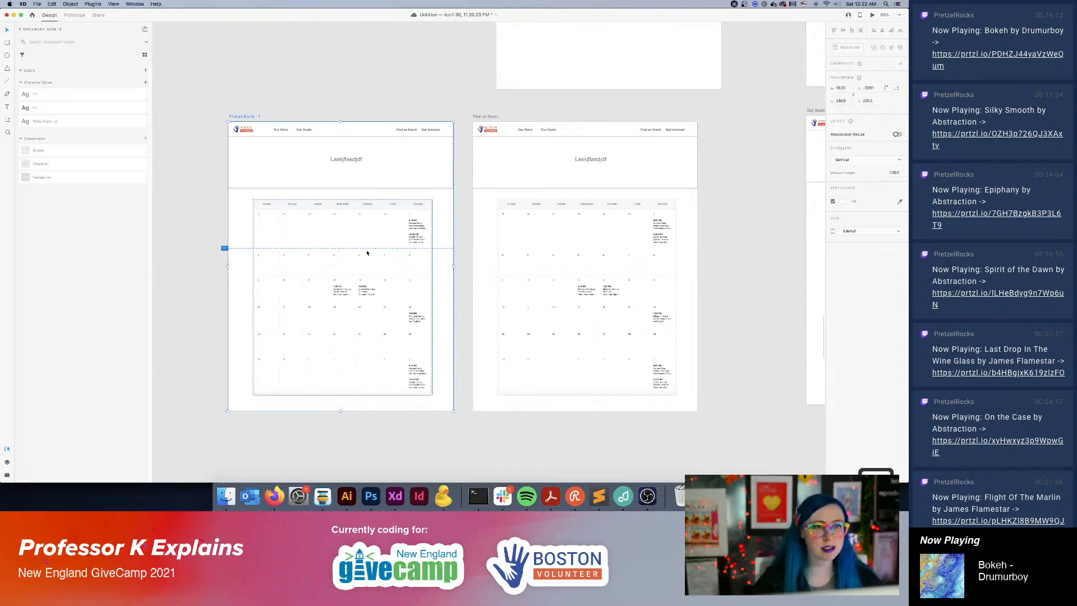
pyautogui.press('Delete')
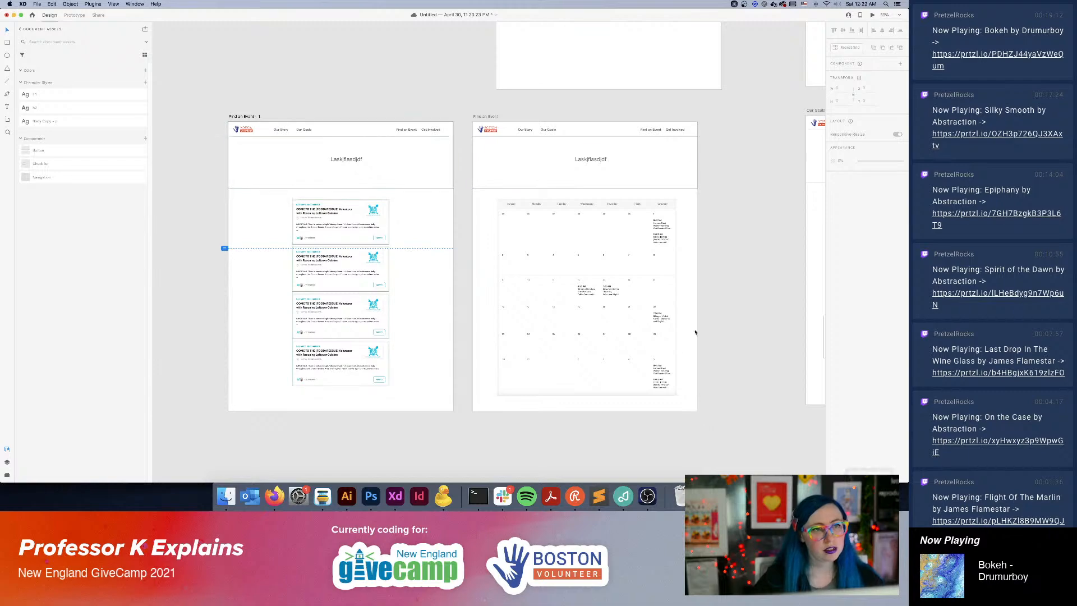
# Draw a rectangle about 395 by 80 px between the banner and the first event card, and set its corner radius to 50.
pyautogui.press('super+plus')
pyautogui.press('super+plus')
pyautogui.moveTo(486, 202); pyautogui.dragTo(778, 173)
pyautogui.moveTo(774, 221); pyautogui.dragTo(767, 357)
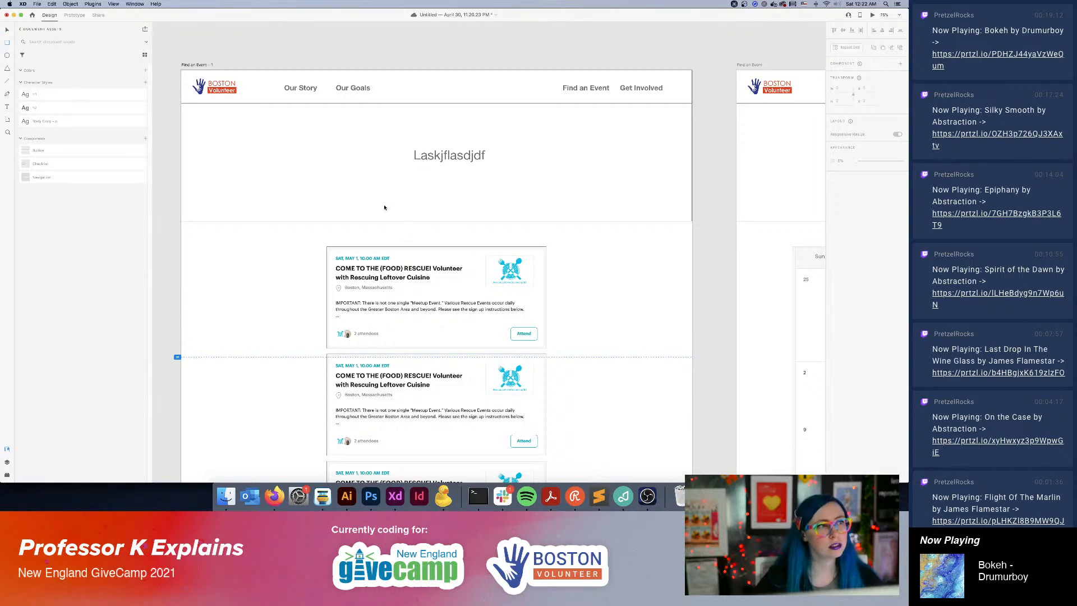
pyautogui.moveTo(384, 226); pyautogui.dragTo(490, 246)
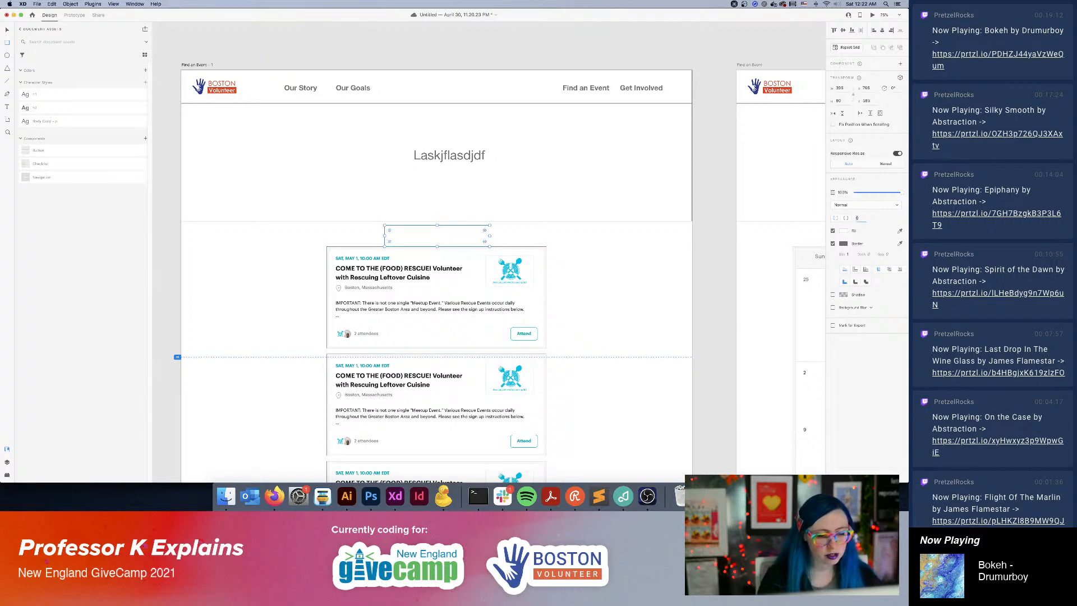
pyautogui.write('50')
pyautogui.press('Return')
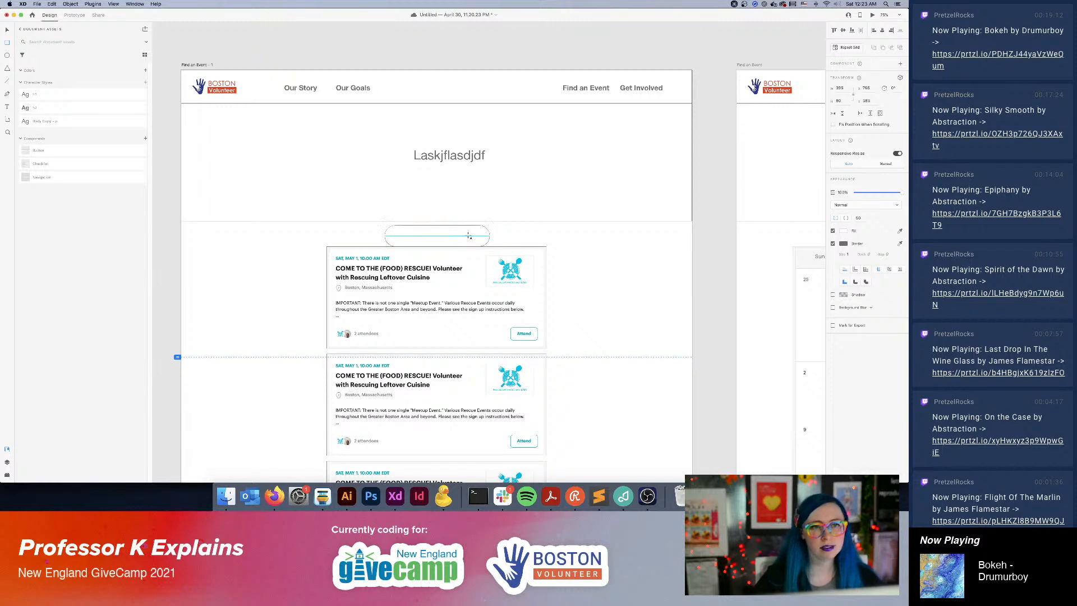
pyautogui.press('t')
pyautogui.press('Delete')
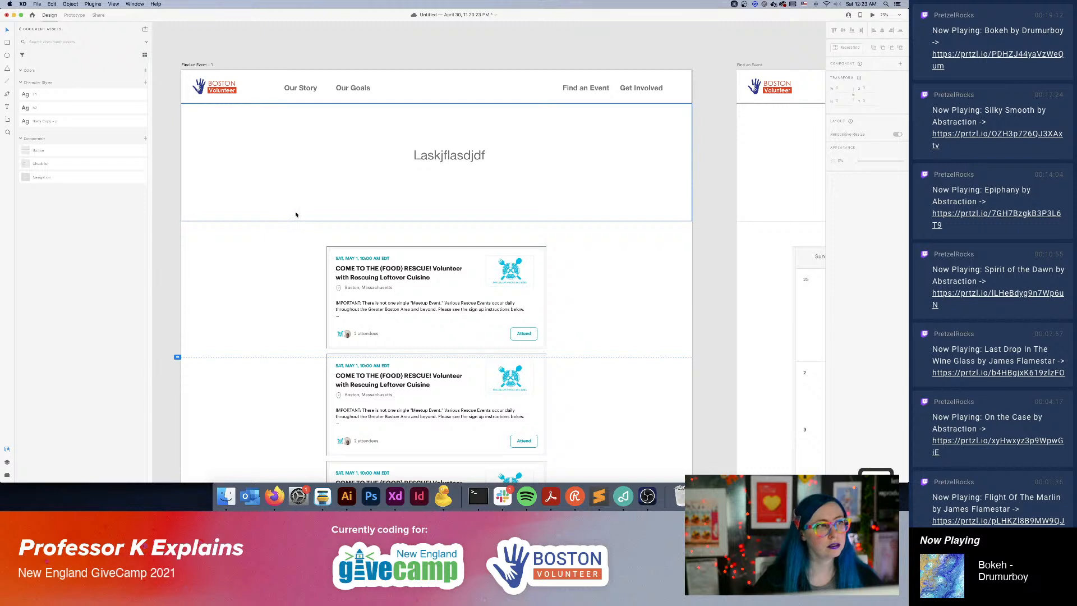
pyautogui.press('super+z')
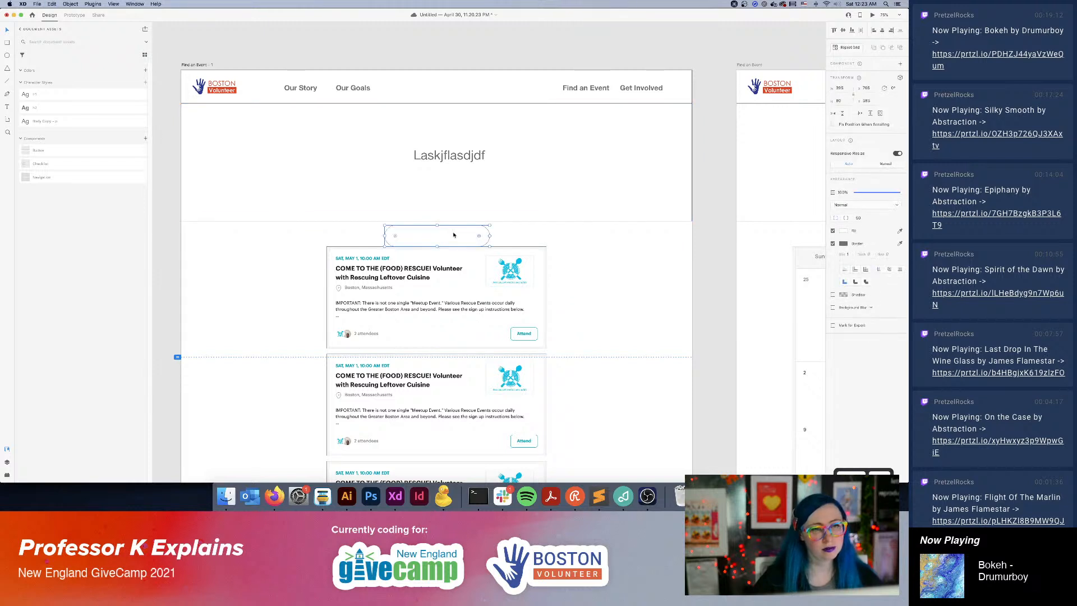
# Move the event card grid down and center it on the artboard, with the centered pill shape midway between banner and cards.
pyautogui.click(521, 282)
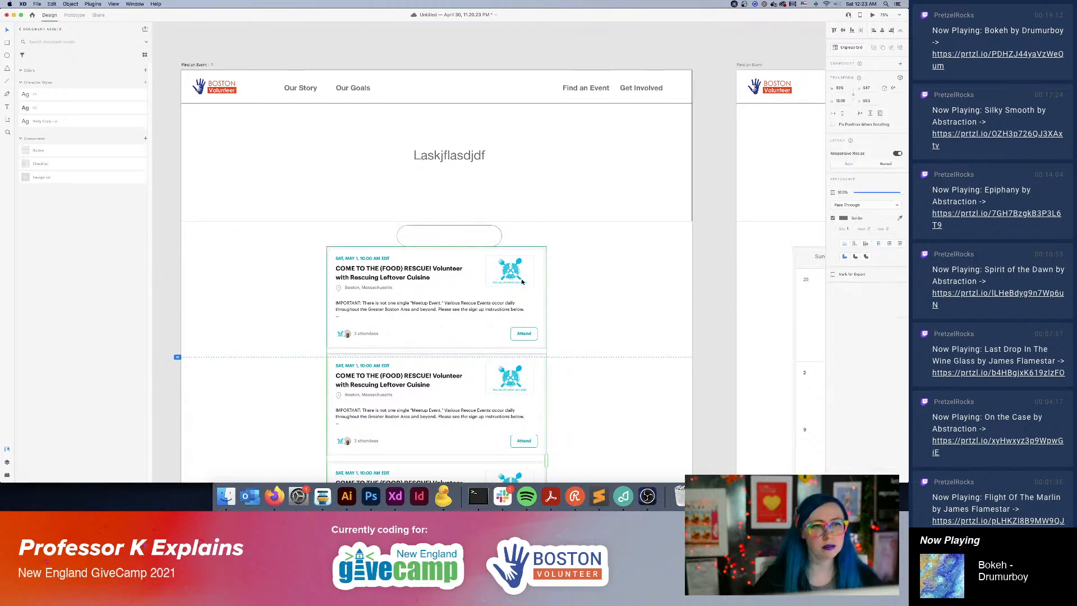
pyautogui.moveTo(453, 304); pyautogui.dragTo(483, 299)
pyautogui.moveTo(453, 241); pyautogui.dragTo(451, 247)
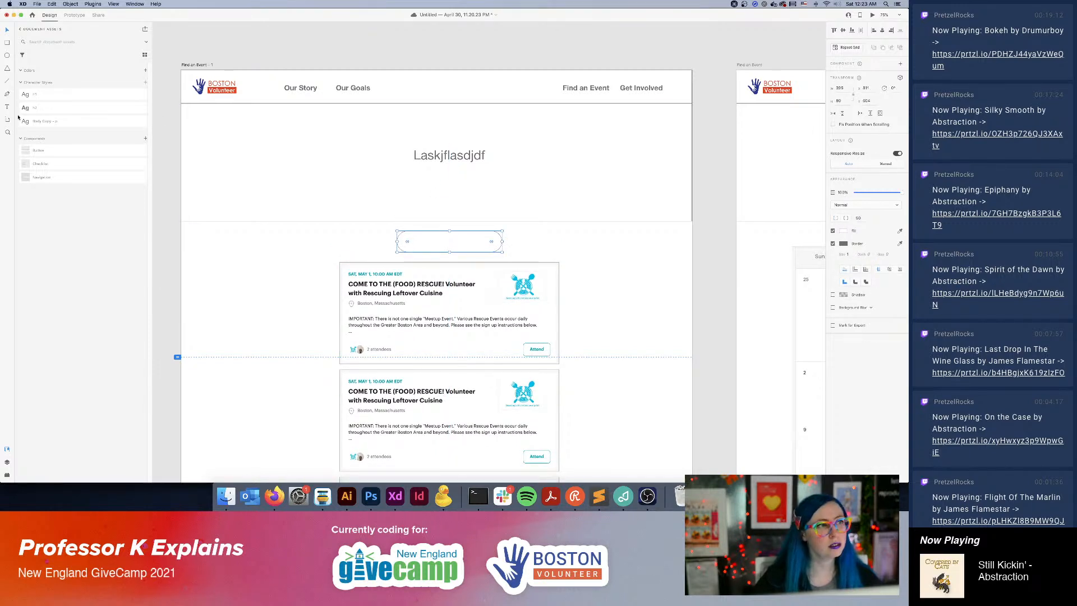
# Add the text label "Listing" inside the left half of the pill shape.
pyautogui.click(415, 240)
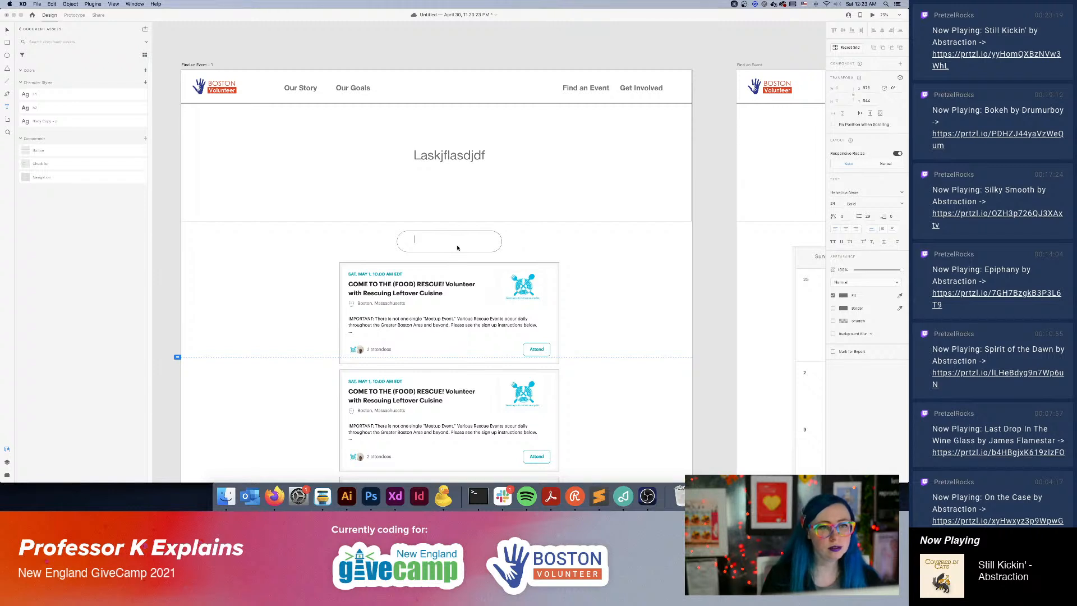
pyautogui.write('Listing')
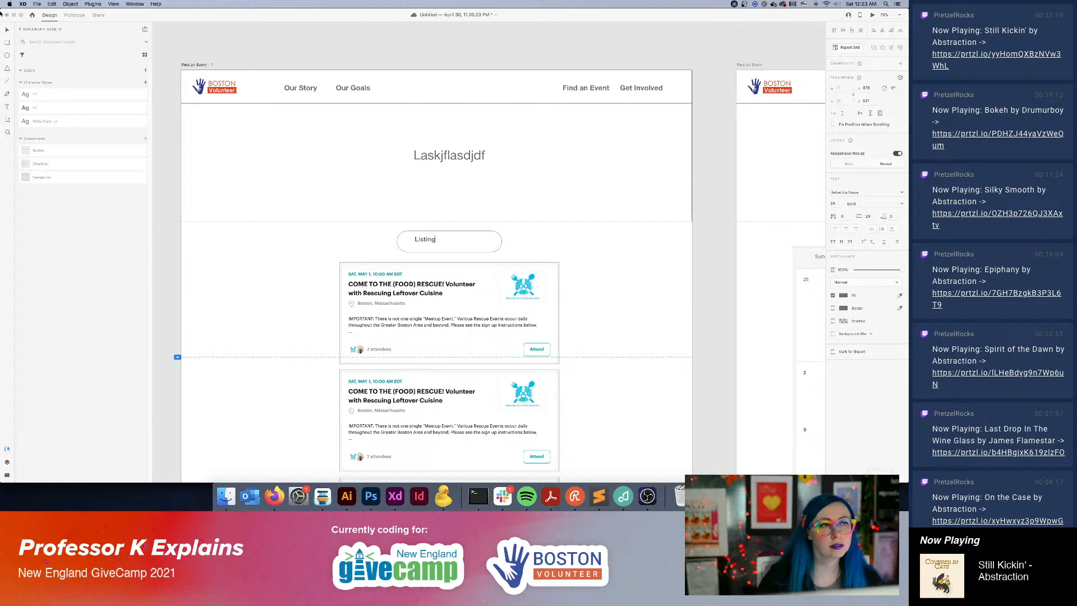
pyautogui.press('Escape')
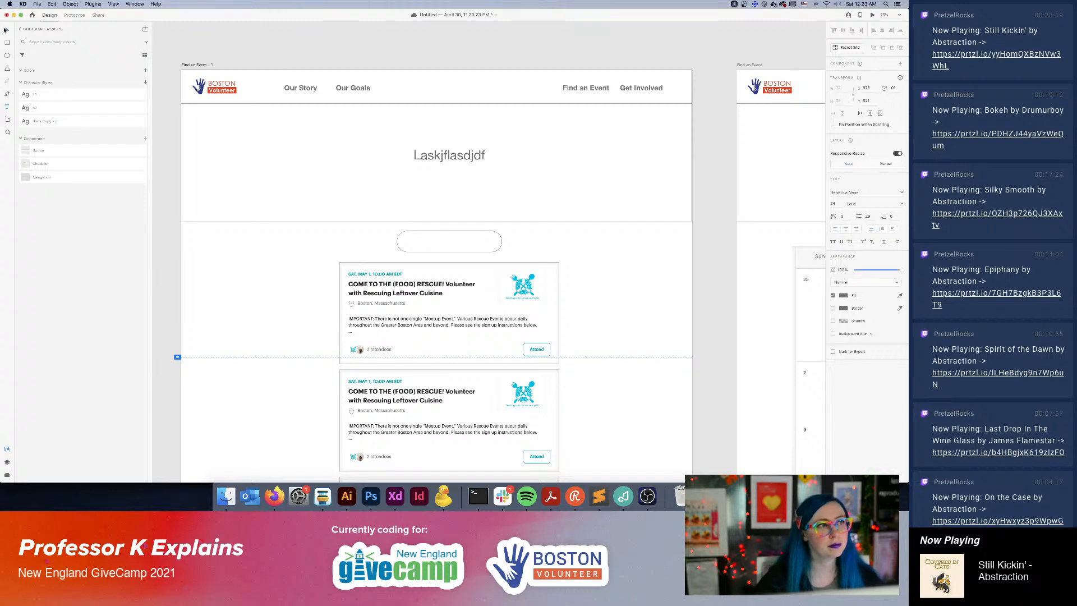
# Duplicate the "Listing" label into the pill's right half and change the copy's text to "Calendar".
pyautogui.moveTo(426, 243); pyautogui.dragTo(478, 243)
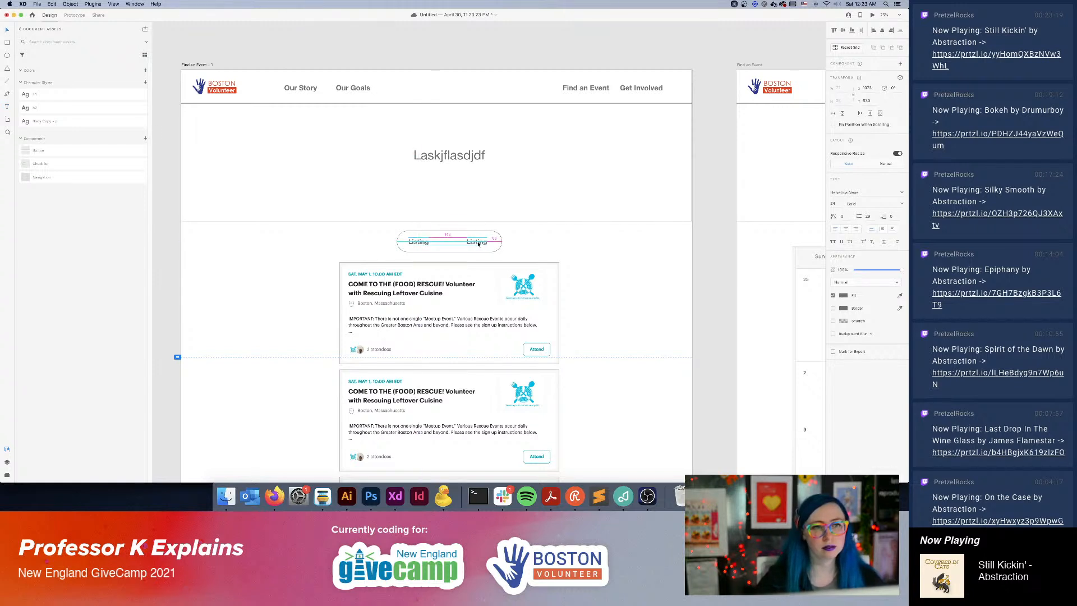
pyautogui.doubleClick(478, 243)
pyautogui.write('Calendar')
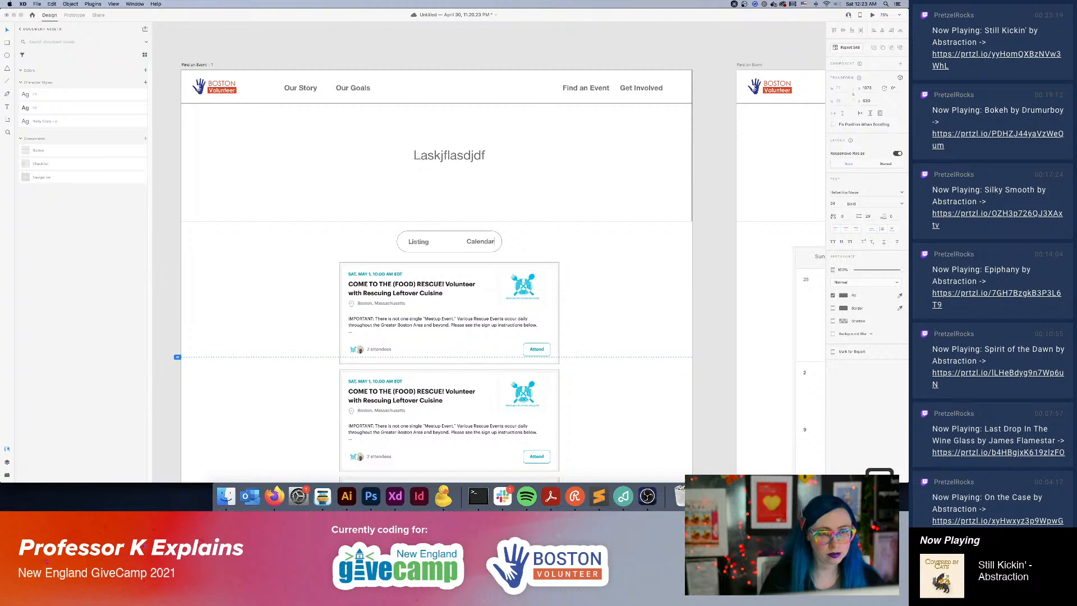
pyautogui.press('Escape')
pyautogui.moveTo(483, 245); pyautogui.dragTo(479, 244)
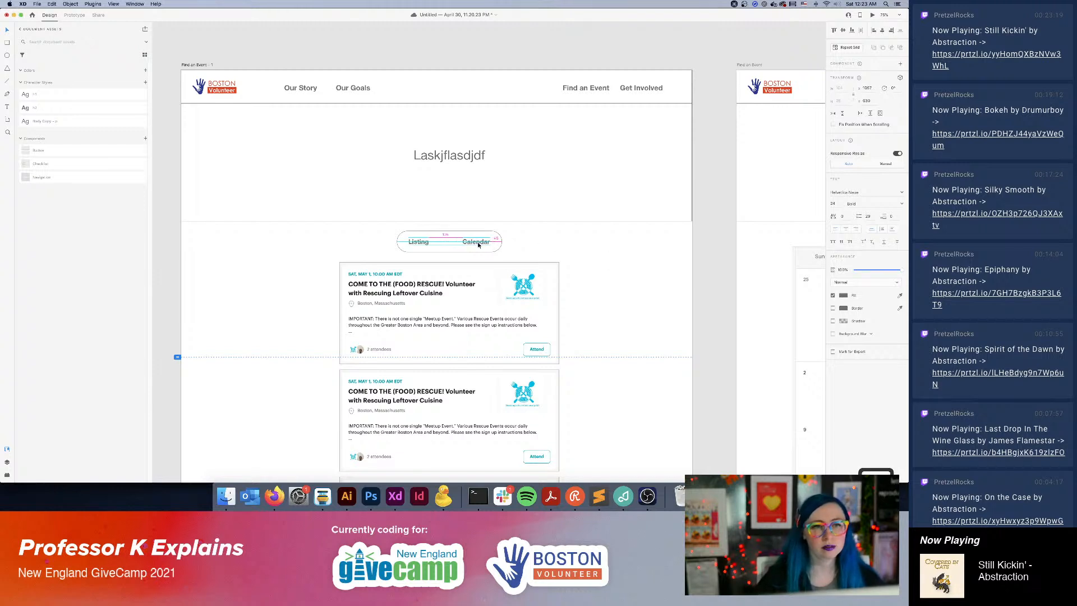
# Draw a vertical divider line through the pill's middle and center the "Listing" and "Calendar" labels within their halves.
pyautogui.click(587, 255)
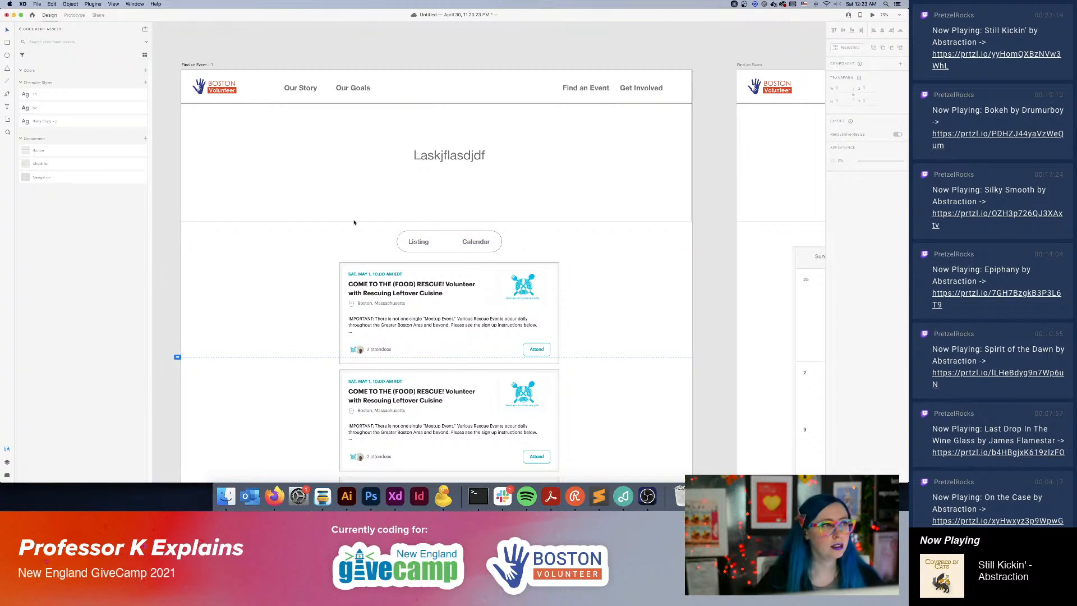
pyautogui.press('l')
pyautogui.moveTo(449, 231); pyautogui.dragTo(450, 253)
pyautogui.press('v')
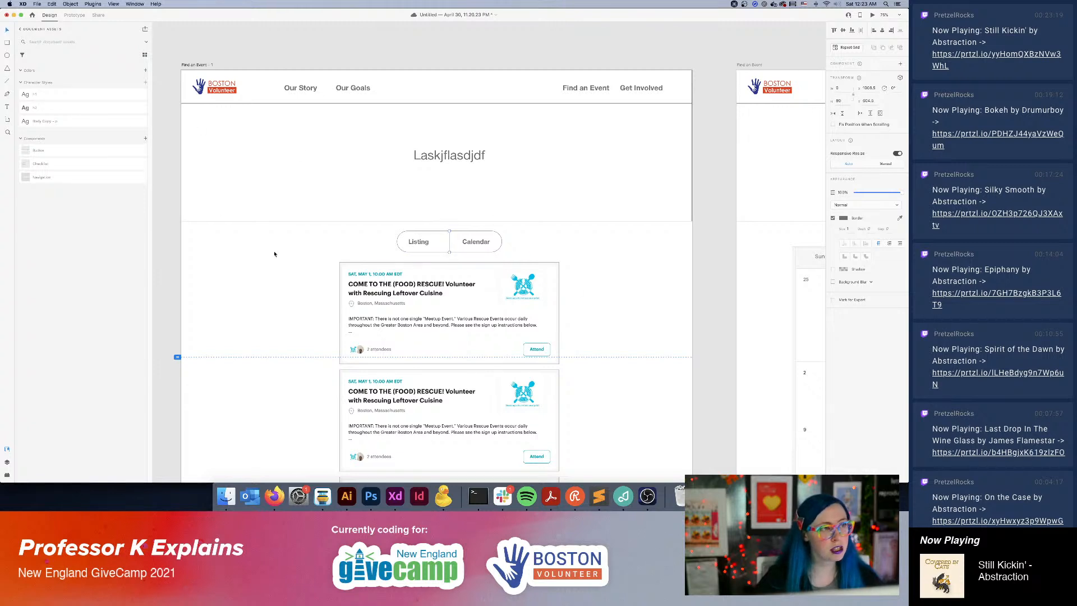
pyautogui.click(422, 242)
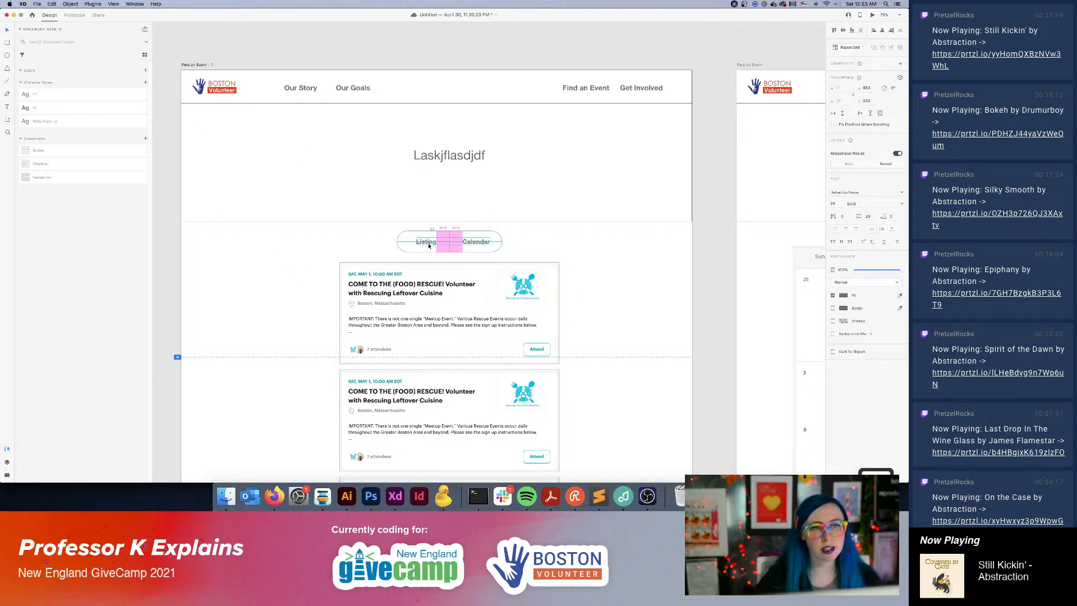
pyautogui.click(476, 242)
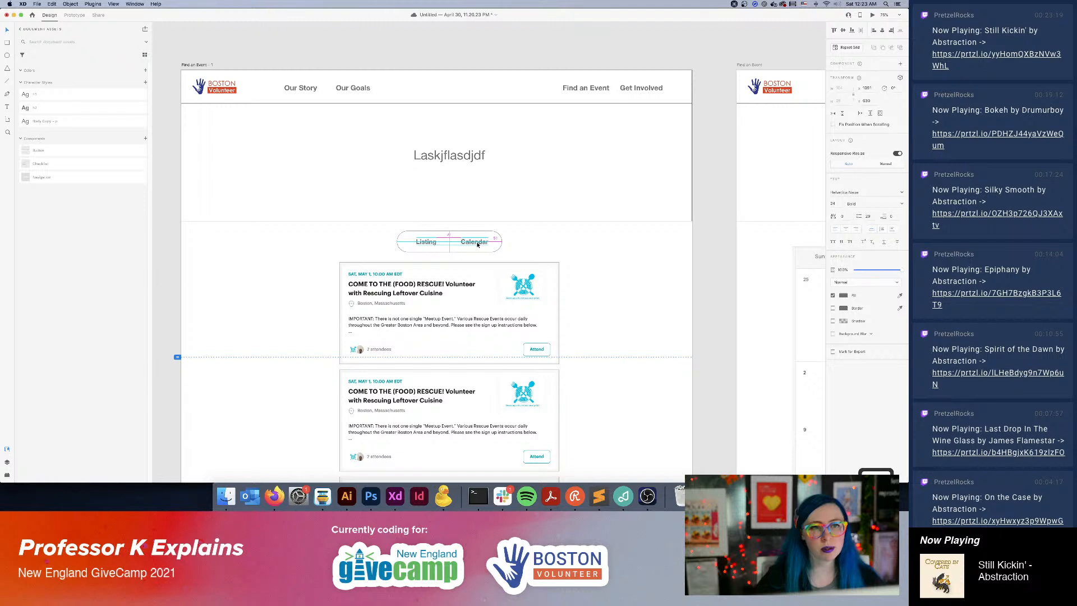
pyautogui.click(548, 257)
# Group the pill, divider and labels, and turn the group into a component named "Toggle".
pyautogui.moveTo(529, 235); pyautogui.dragTo(402, 256)
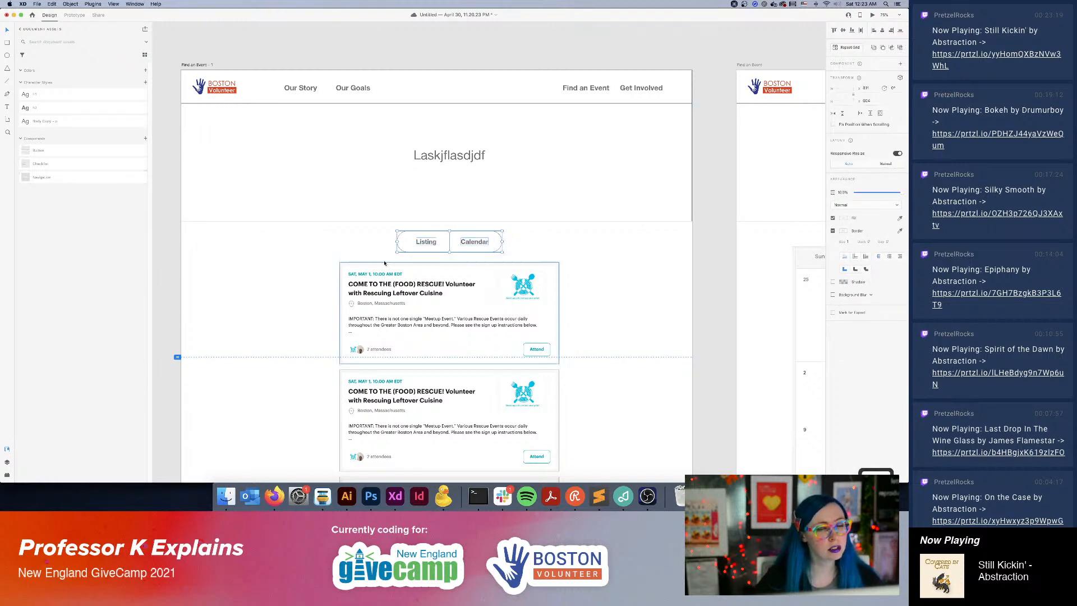
pyautogui.press('super+g')
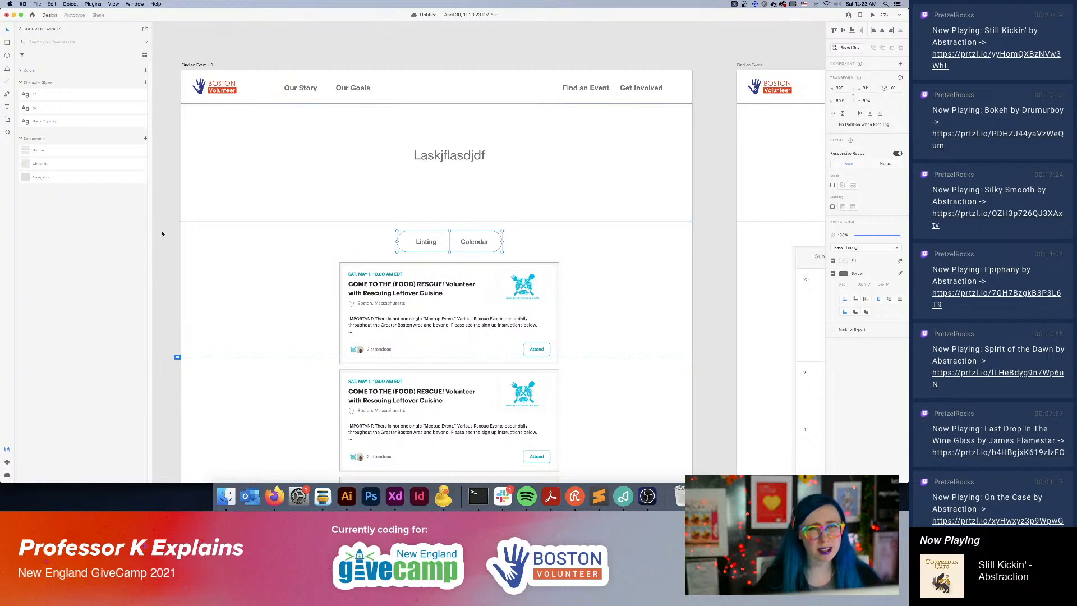
pyautogui.click(145, 139)
pyautogui.doubleClick(38, 150)
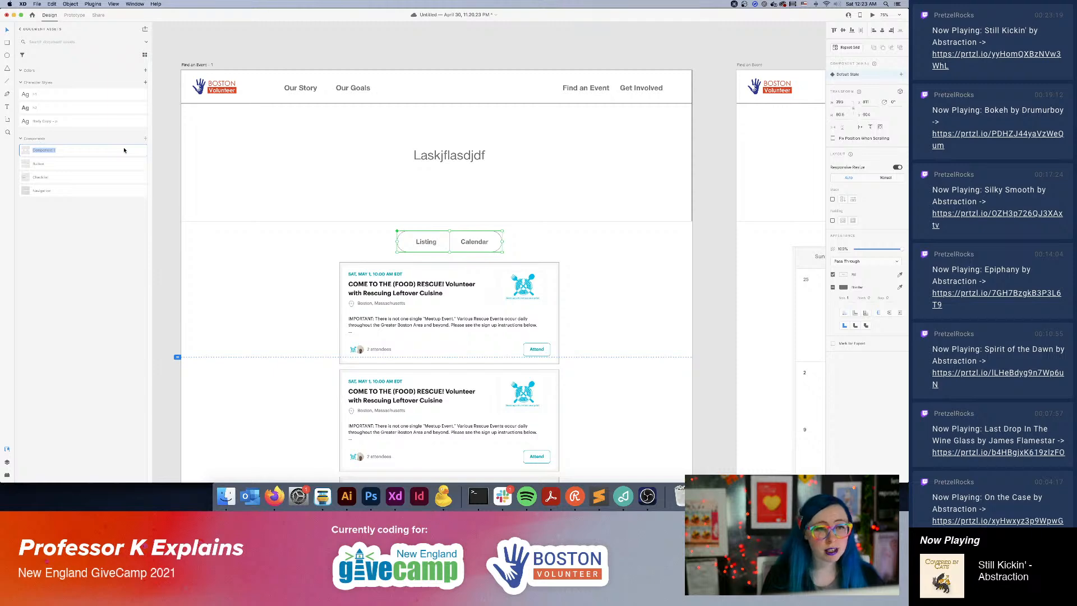
pyautogui.write('Ti')
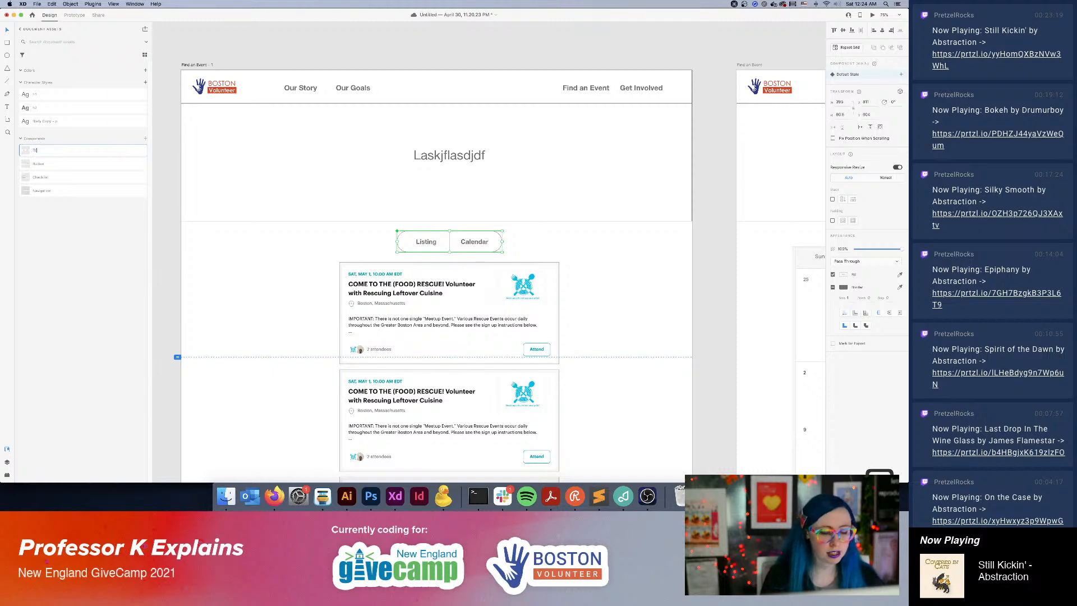
pyautogui.click(601, 299)
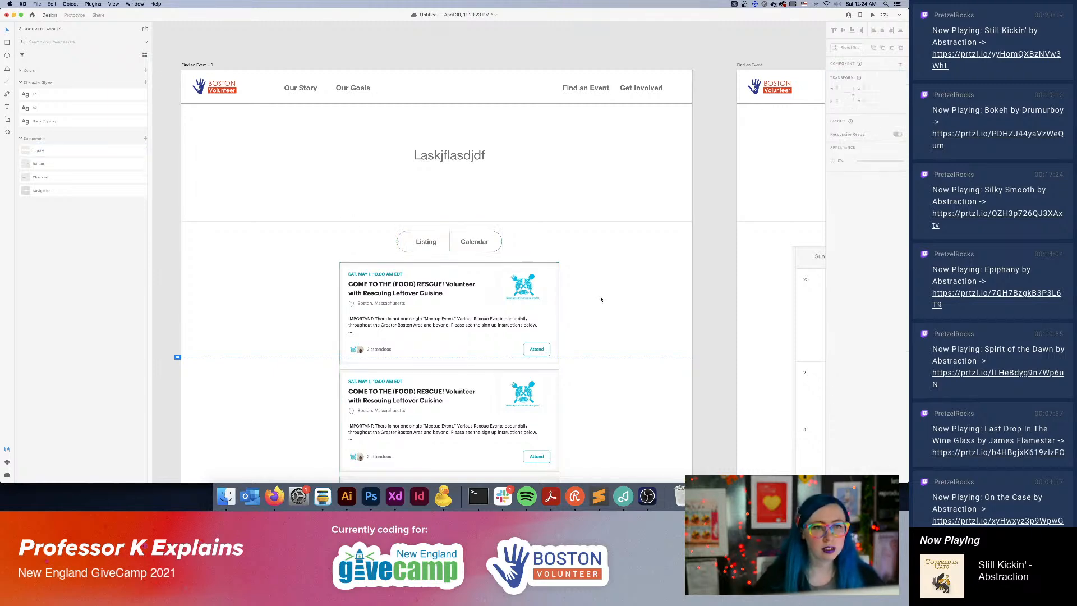
# On the calendar artboard, move the calendar screenshot slightly down and delete the event card grid behind it.
pyautogui.press('super+minus')
pyautogui.press('super+minus')
pyautogui.hscroll(6, 589, 298)
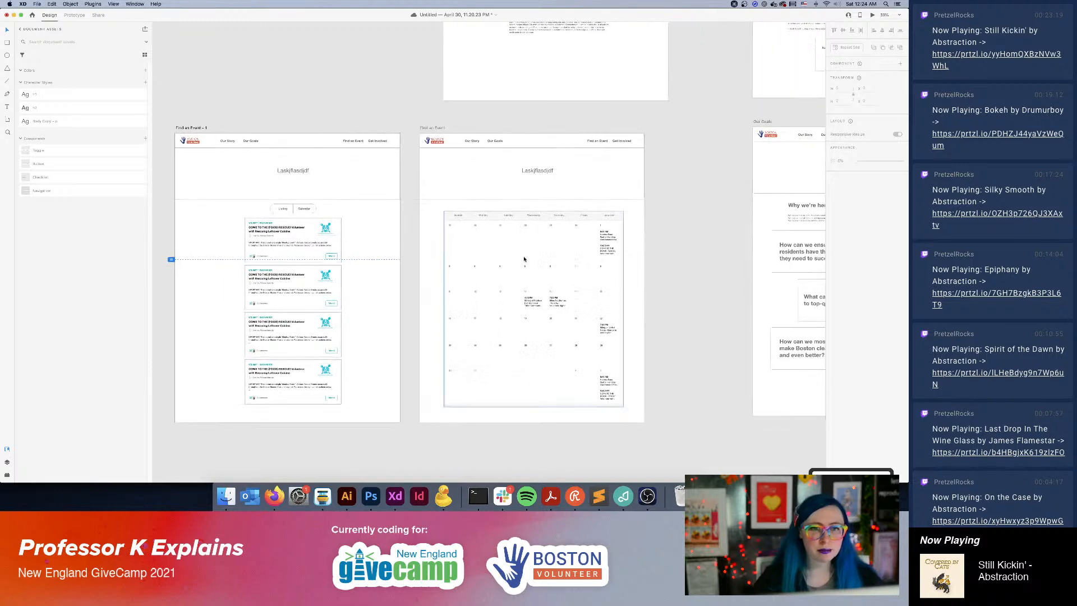
pyautogui.click(538, 250)
pyautogui.doubleClick(543, 252)
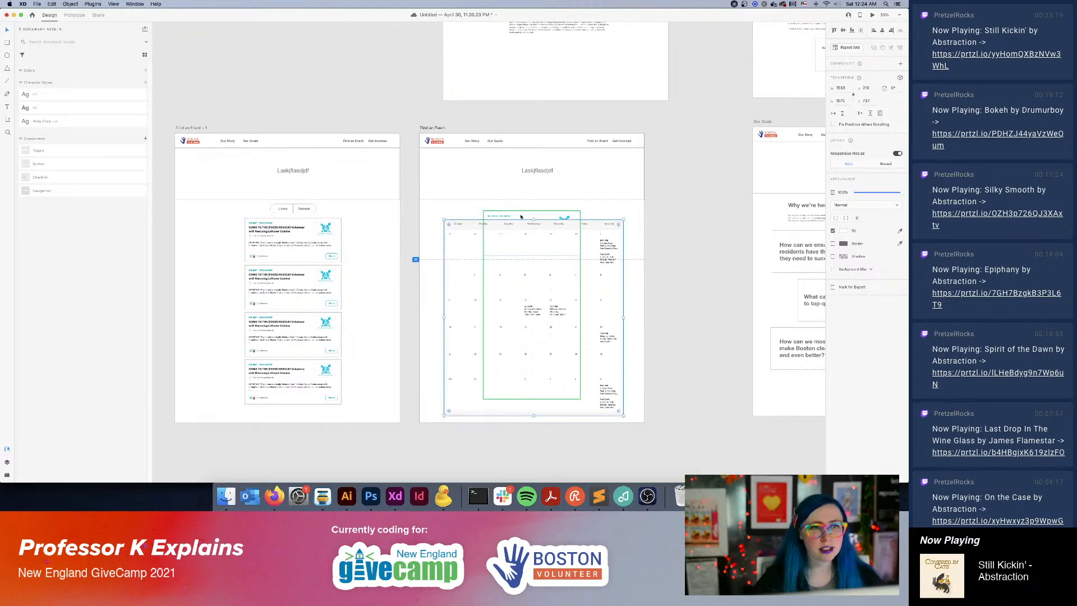
pyautogui.press('Delete')
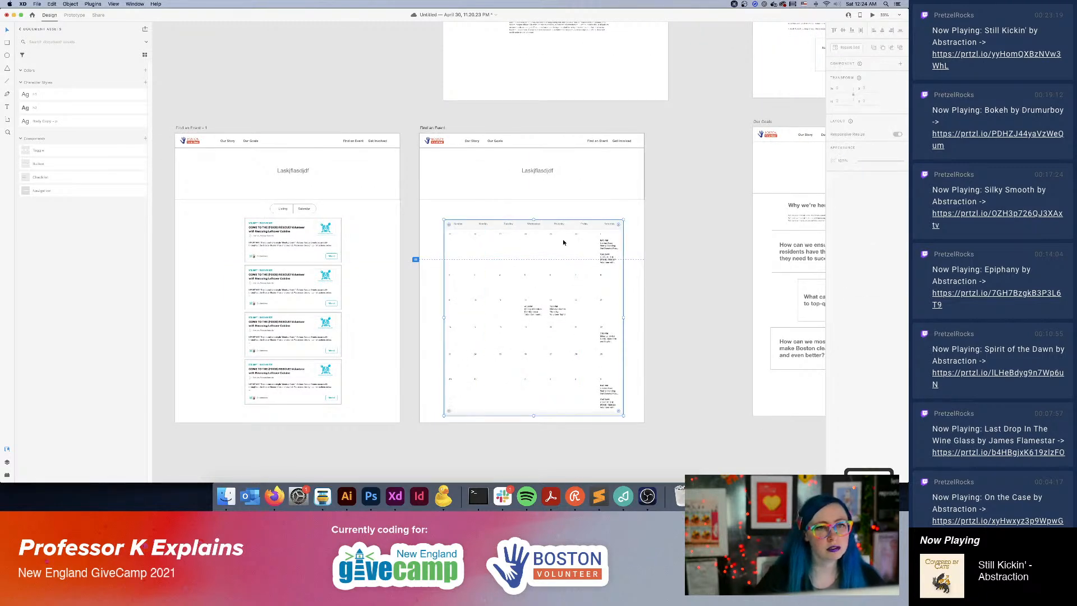
# Nudge the calendar screenshot slightly up and copy the Listing/Calendar toggle from the listing artboard to the space above the calendar.
pyautogui.moveTo(564, 242); pyautogui.dragTo(565, 240)
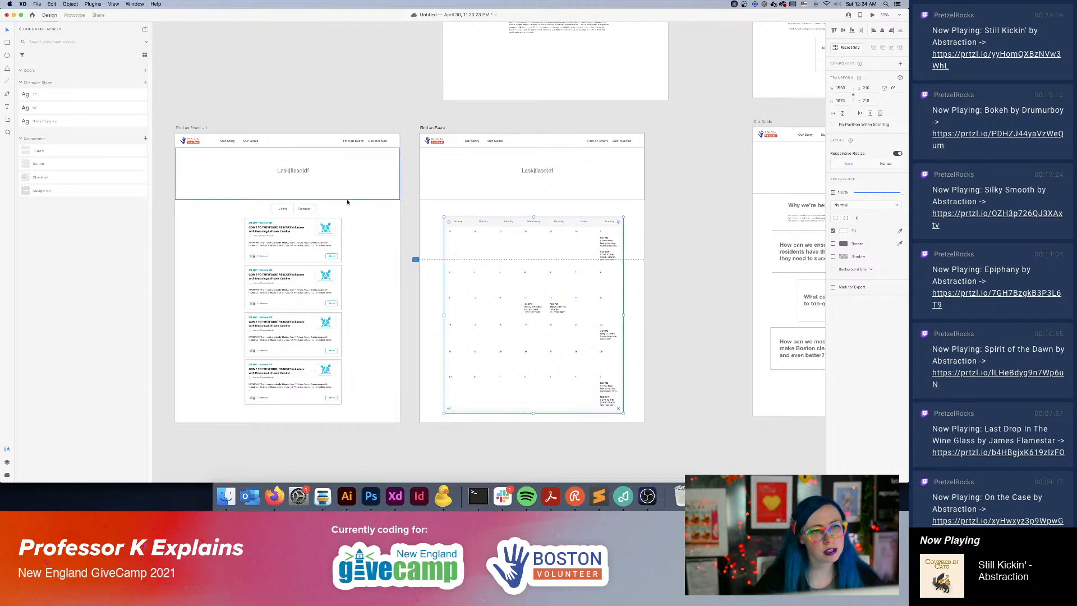
pyautogui.click(313, 210)
pyautogui.moveTo(314, 211); pyautogui.dragTo(544, 213)
pyautogui.click(678, 267)
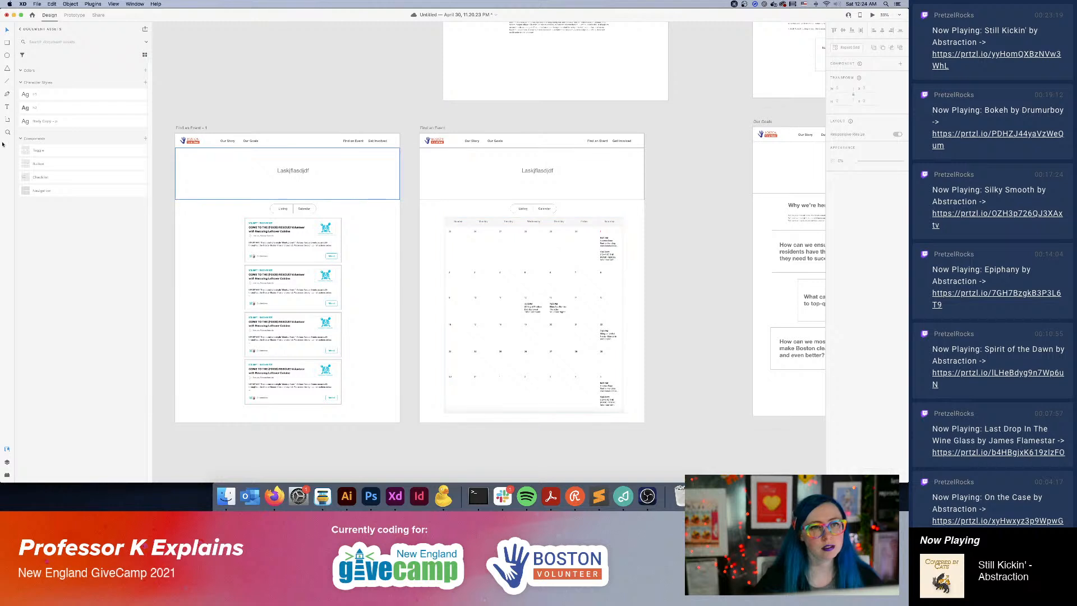
# Prototype the toggles by linking the calendar artboard's "Listing" label to the listing artboard and the listing artboard's "Calendar" label to the calendar artboard.
pyautogui.click(74, 15)
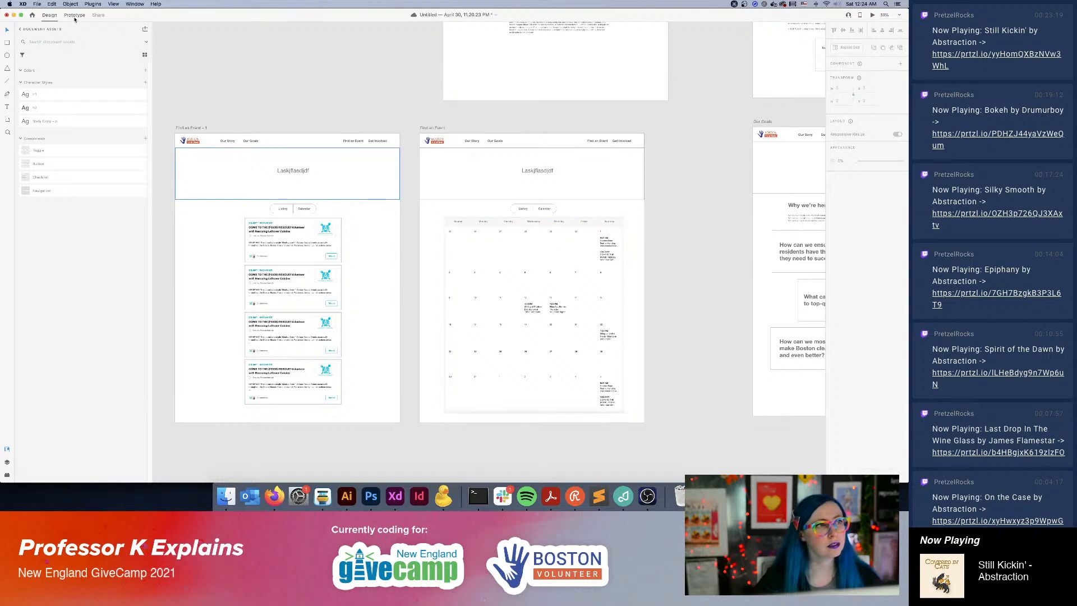
pyautogui.click(548, 215)
pyautogui.moveTo(557, 209); pyautogui.dragTo(599, 206)
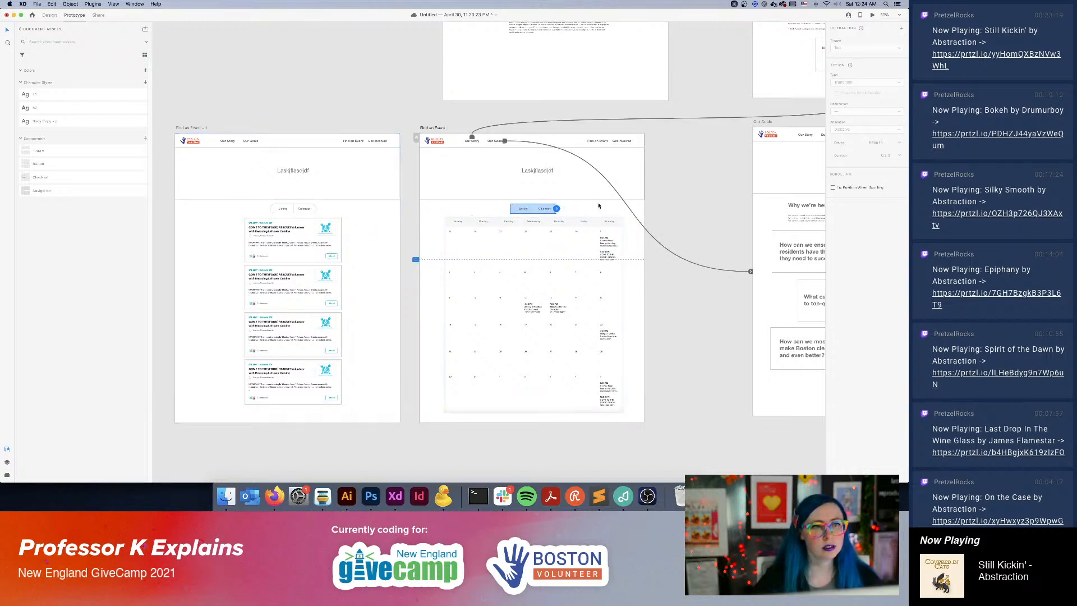
pyautogui.doubleClick(525, 211)
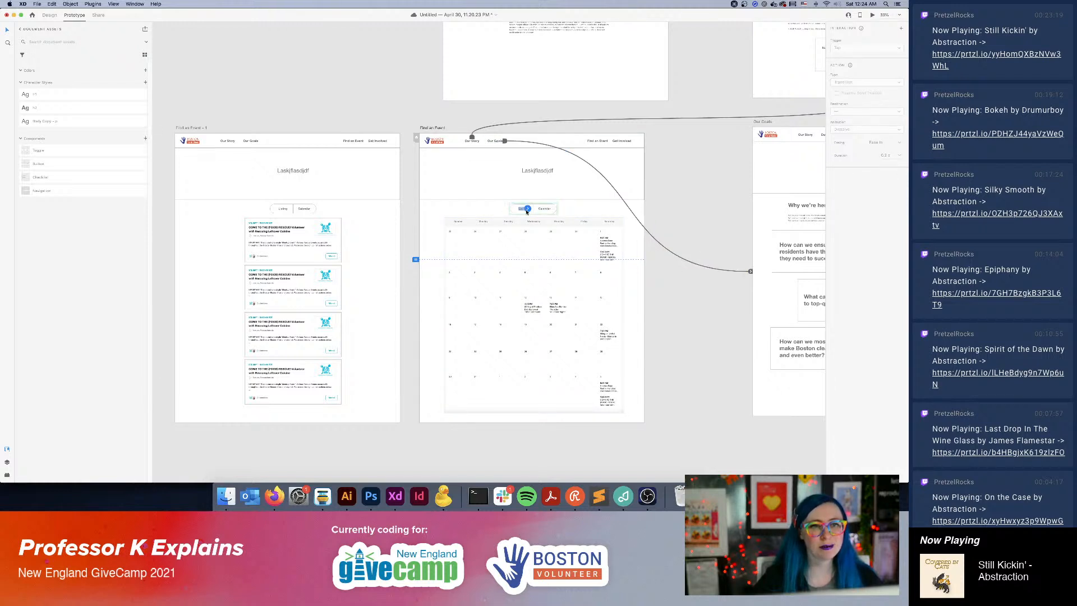
pyautogui.moveTo(526, 212); pyautogui.dragTo(482, 235)
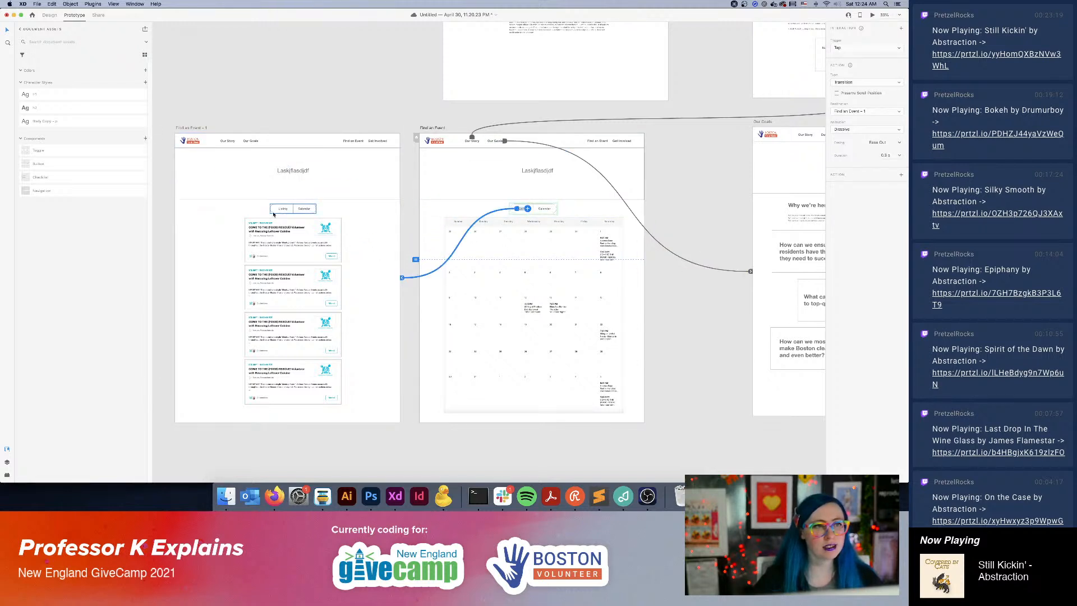
pyautogui.doubleClick(306, 210)
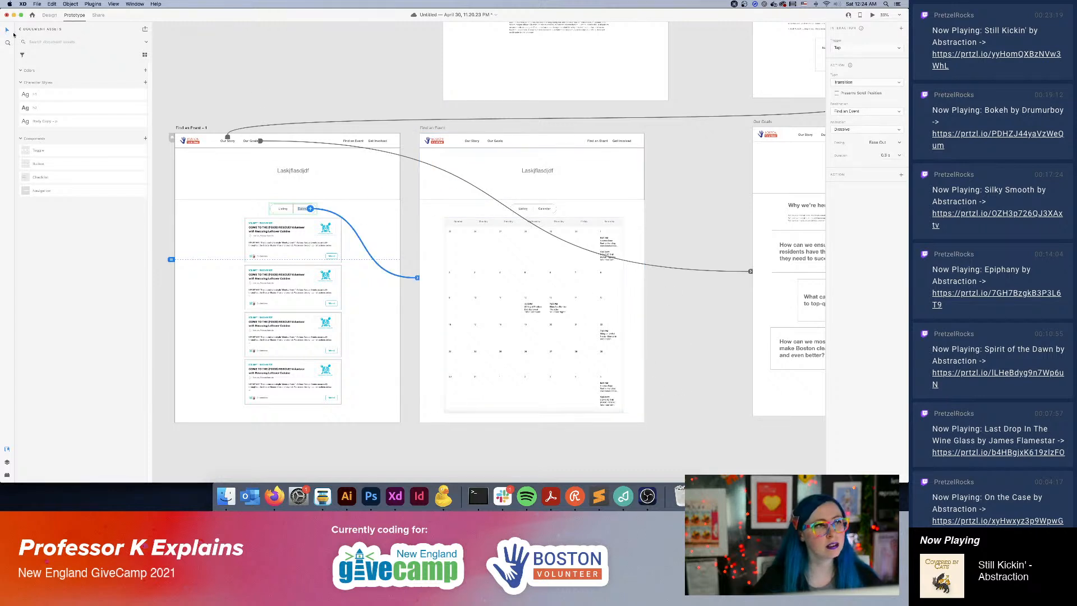
pyautogui.click(415, 125)
pyautogui.click(494, 135)
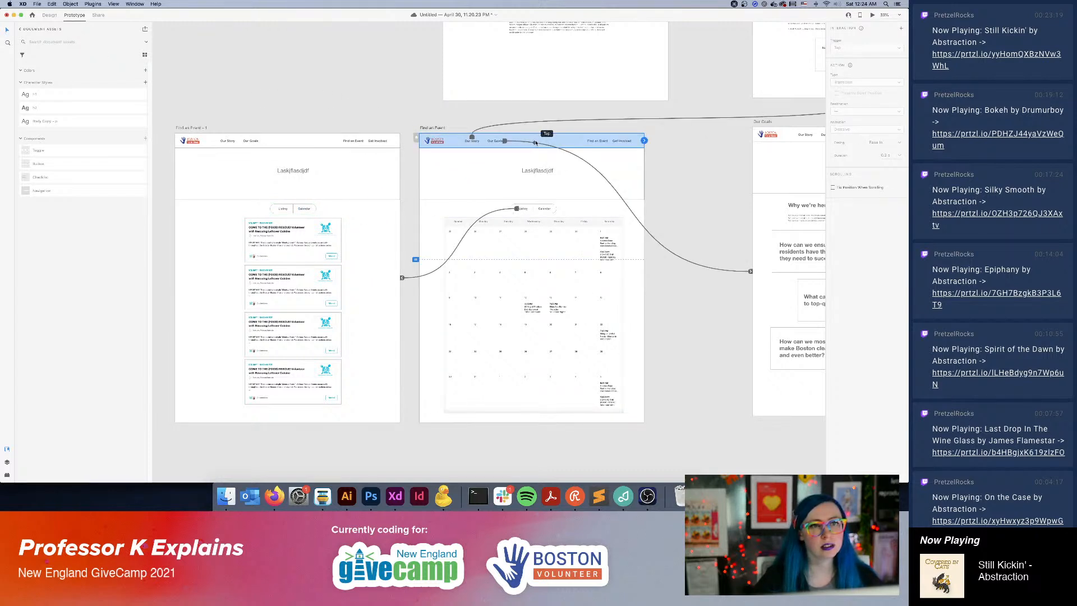
pyautogui.click(379, 98)
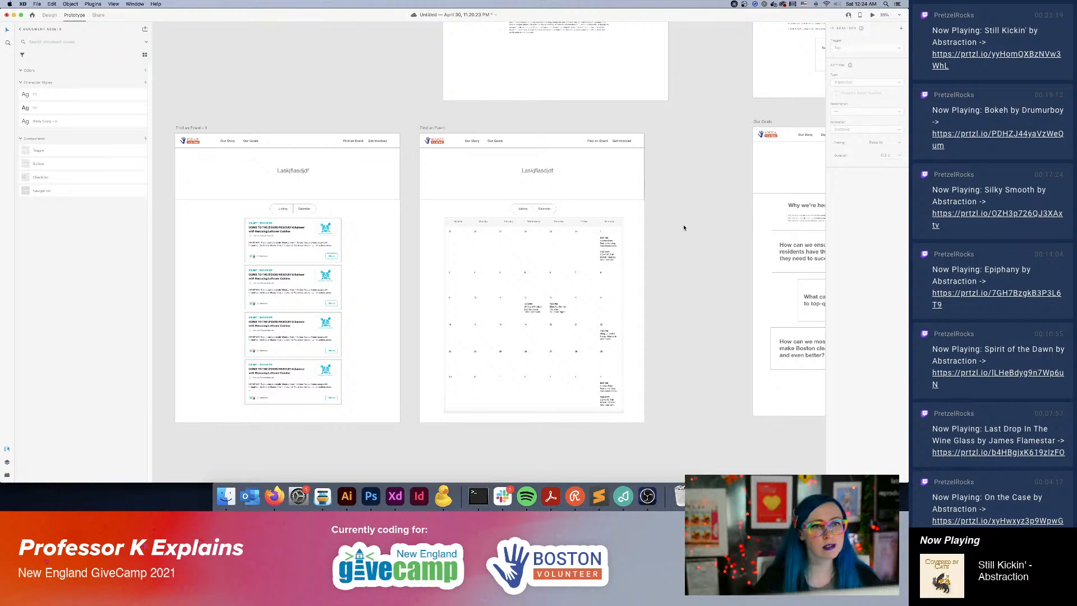
# Save the document.
pyautogui.scroll(6, 684, 227)
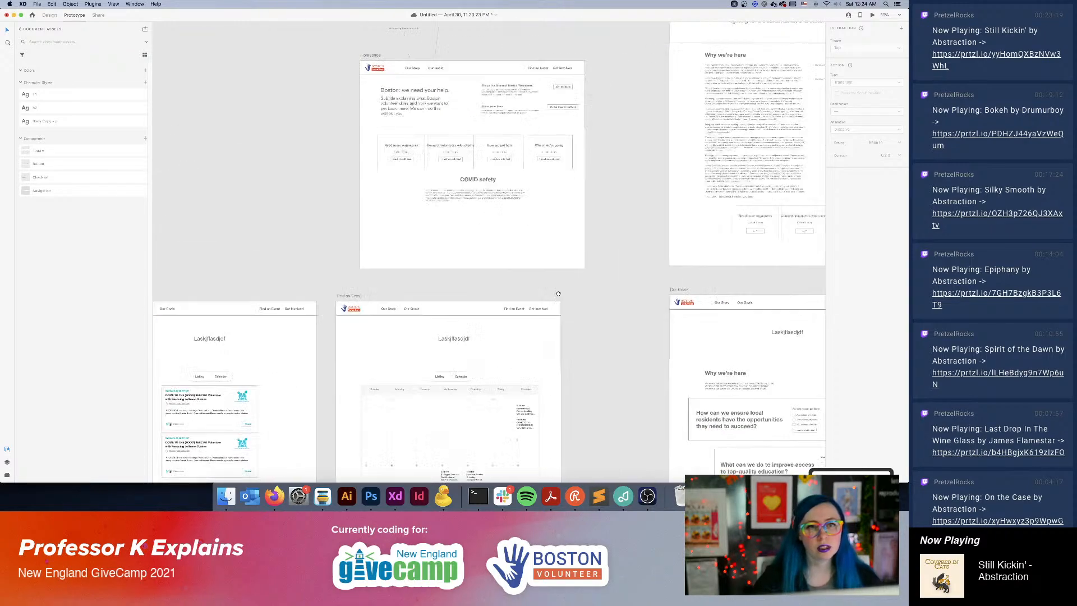
pyautogui.moveTo(558, 293); pyautogui.dragTo(618, 188)
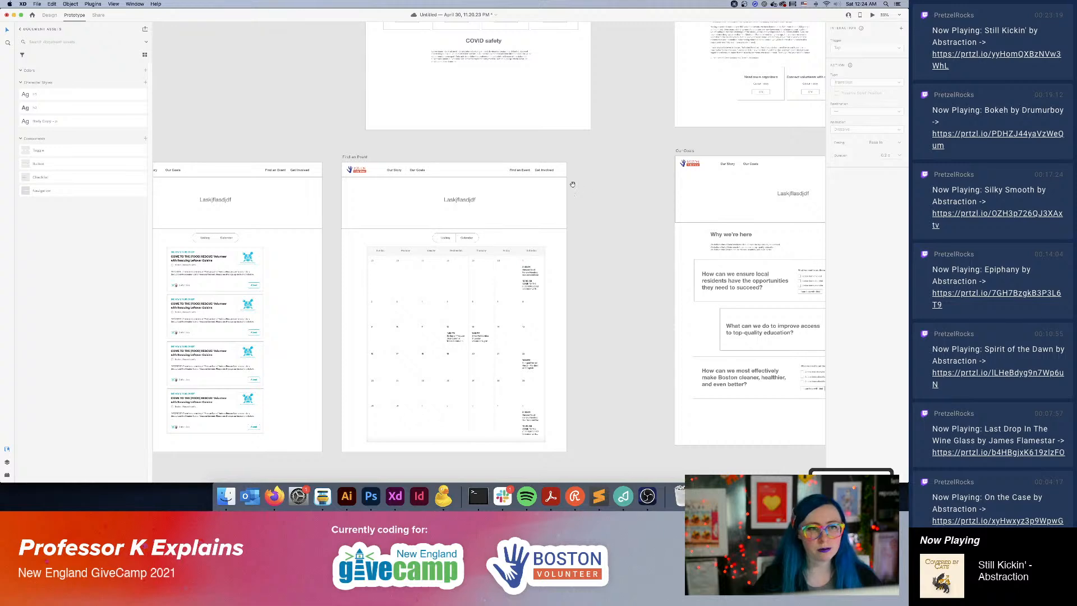
pyautogui.moveTo(515, 202); pyautogui.dragTo(559, 156)
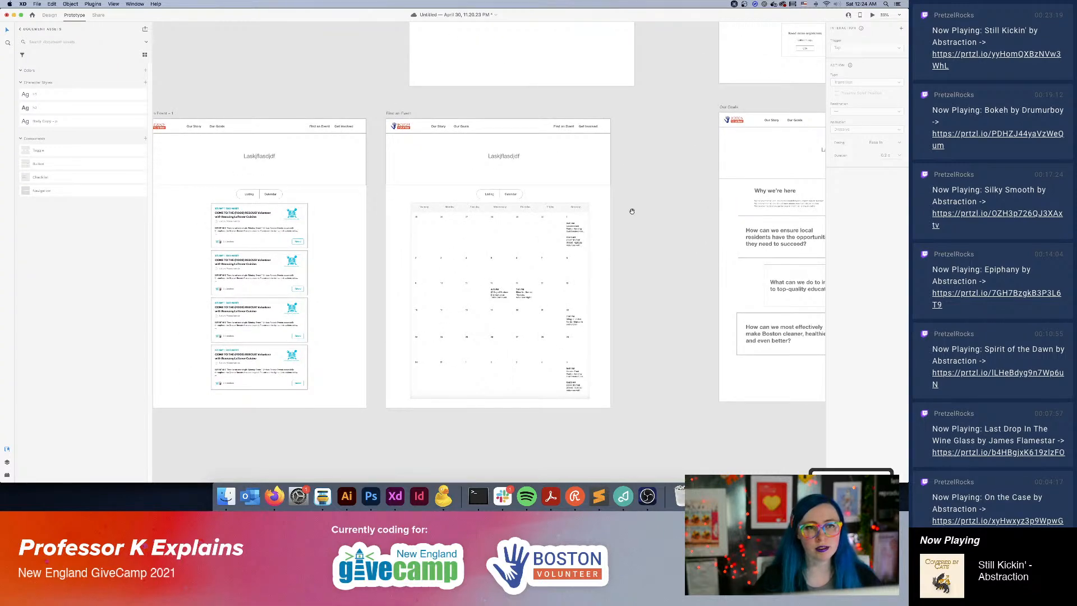
pyautogui.moveTo(632, 213); pyautogui.dragTo(549, 343)
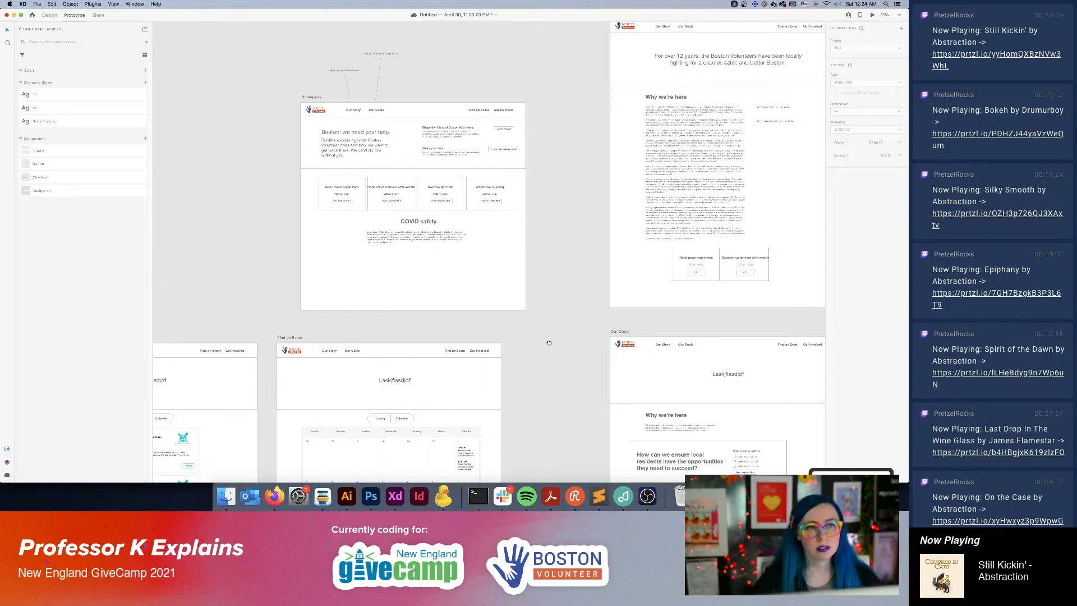
pyautogui.press('super+s')
pyautogui.moveTo(549, 343); pyautogui.dragTo(667, 193)
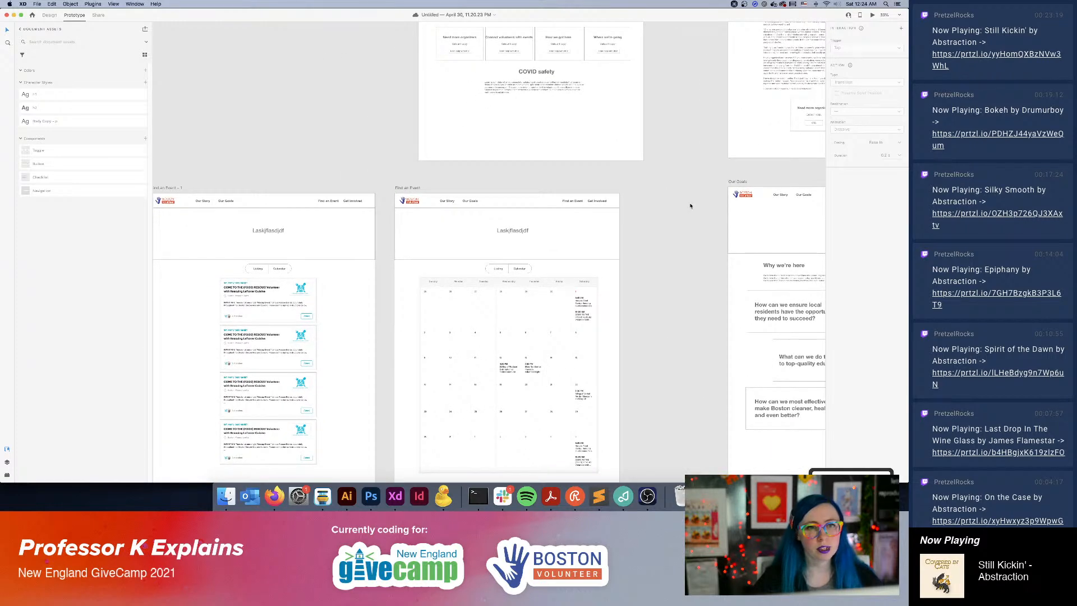
pyautogui.moveTo(594, 139); pyautogui.dragTo(737, 394)
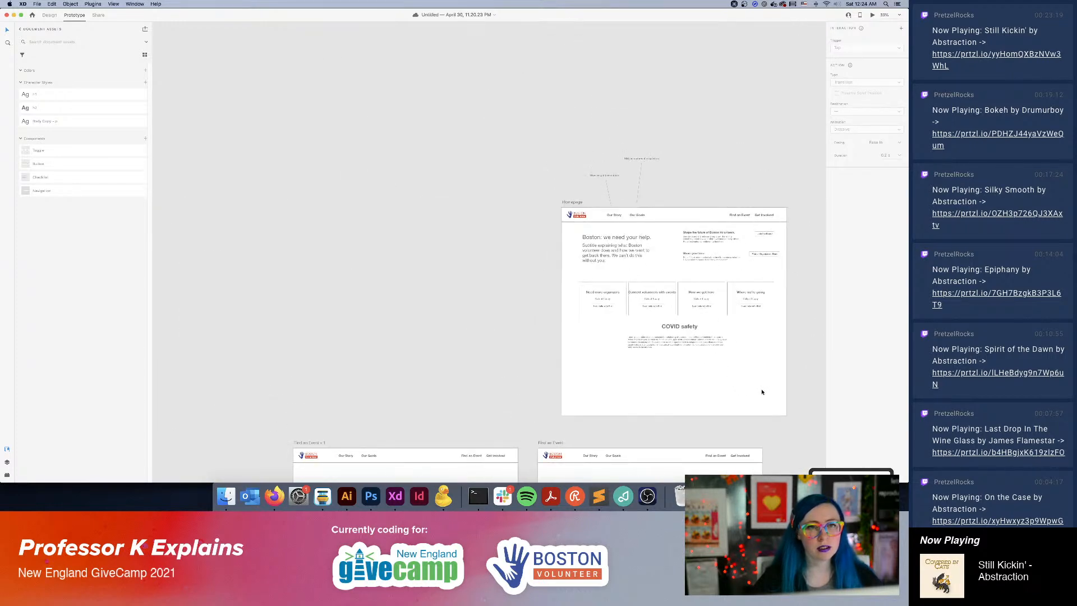
pyautogui.click(573, 202)
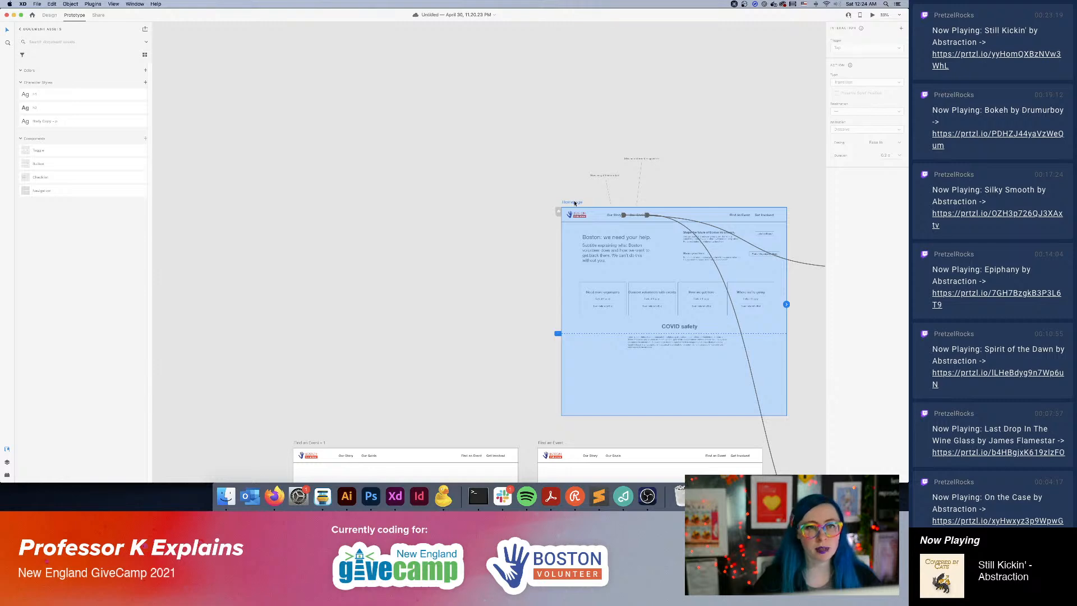
pyautogui.moveTo(574, 202); pyautogui.dragTo(255, 64)
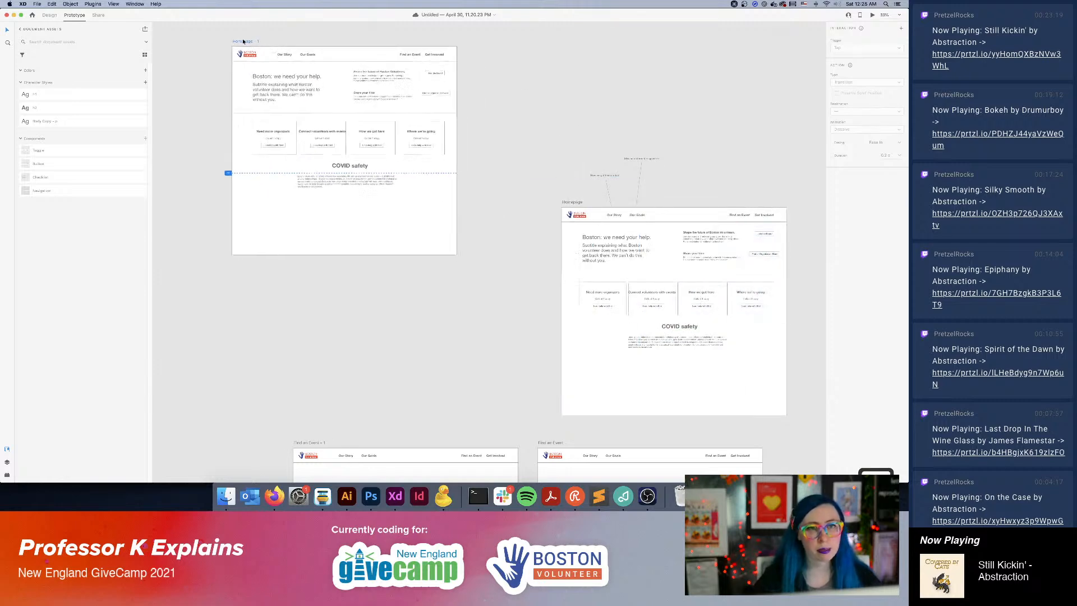
pyautogui.click(481, 74)
pyautogui.click(443, 78)
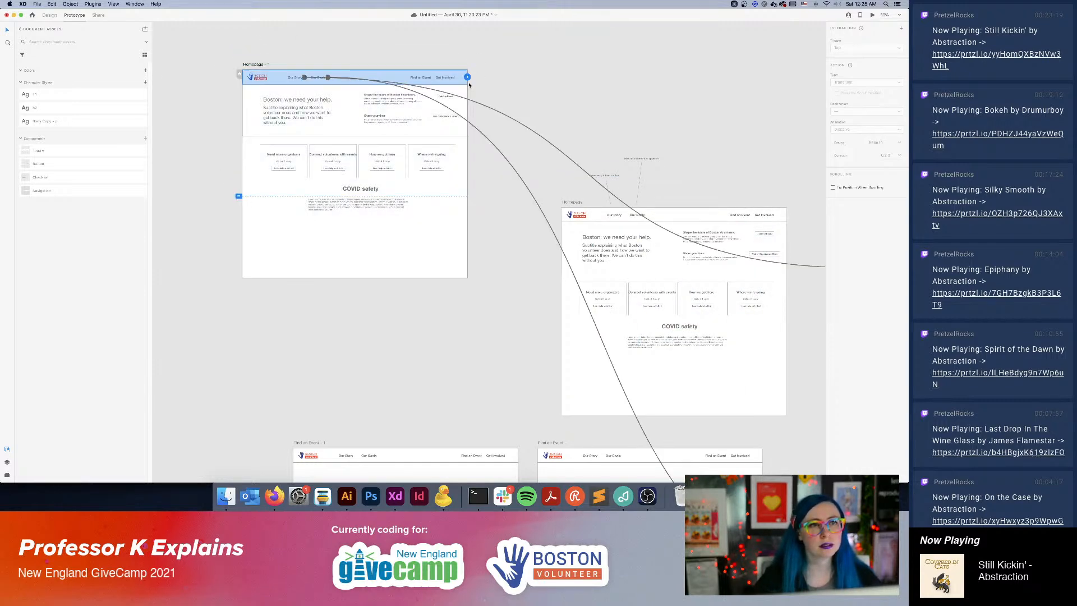
pyautogui.click(693, 148)
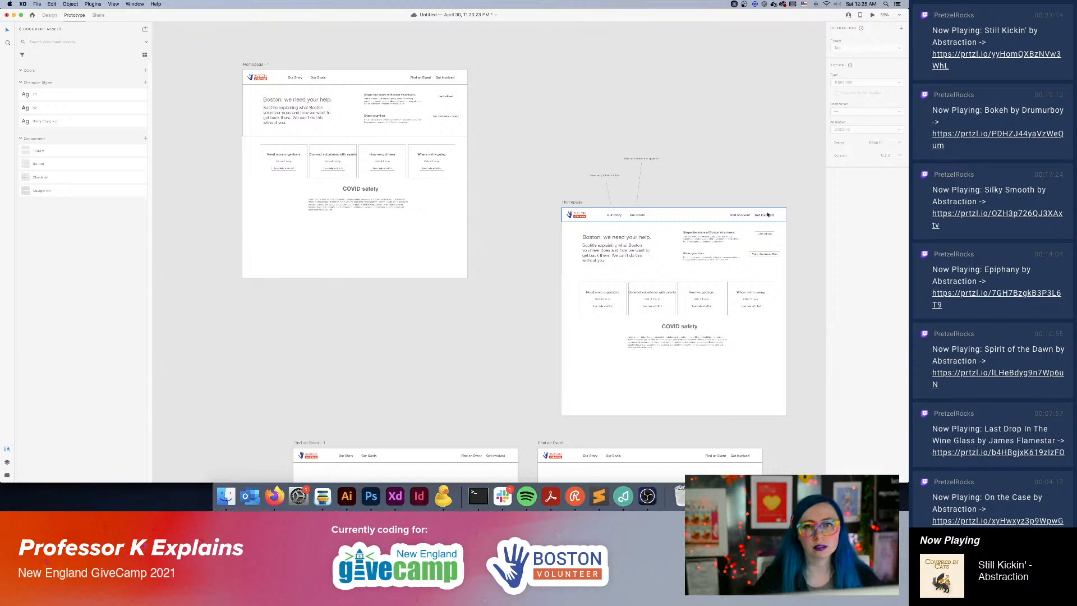
pyautogui.hotkey('ctrl', 'z')
pyautogui.click(471, 160)
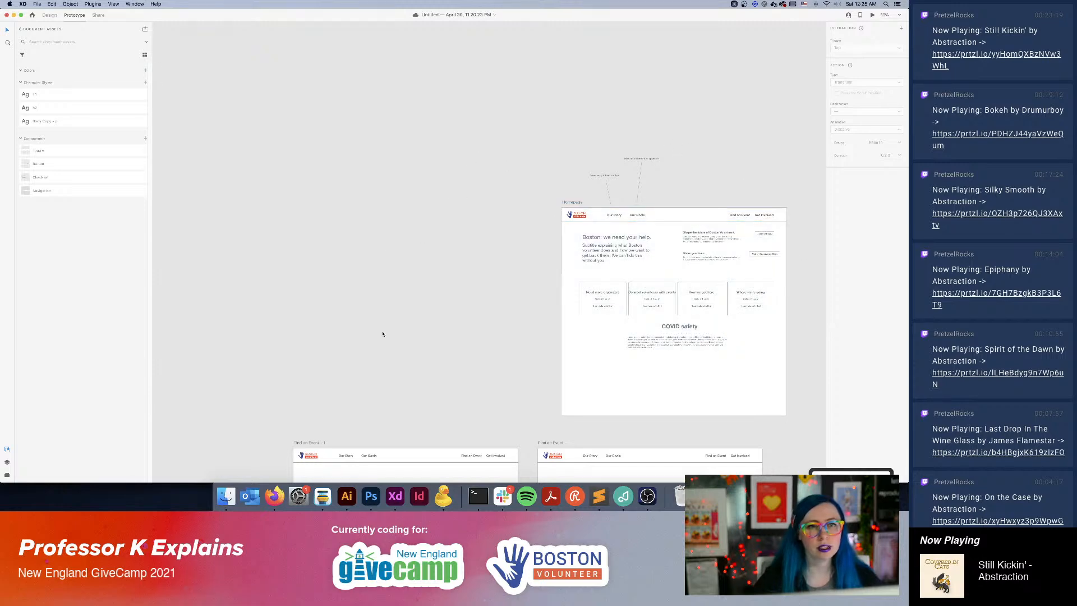
# Duplicate the listing version of the Find an Event artboard and place the copy in the empty canvas area beside the Homepage artboard.
pyautogui.scroll(-5, 382, 333)
pyautogui.click(398, 198)
pyautogui.moveTo(398, 197); pyautogui.dragTo(338, 6)
pyautogui.moveTo(549, 81); pyautogui.dragTo(573, 275)
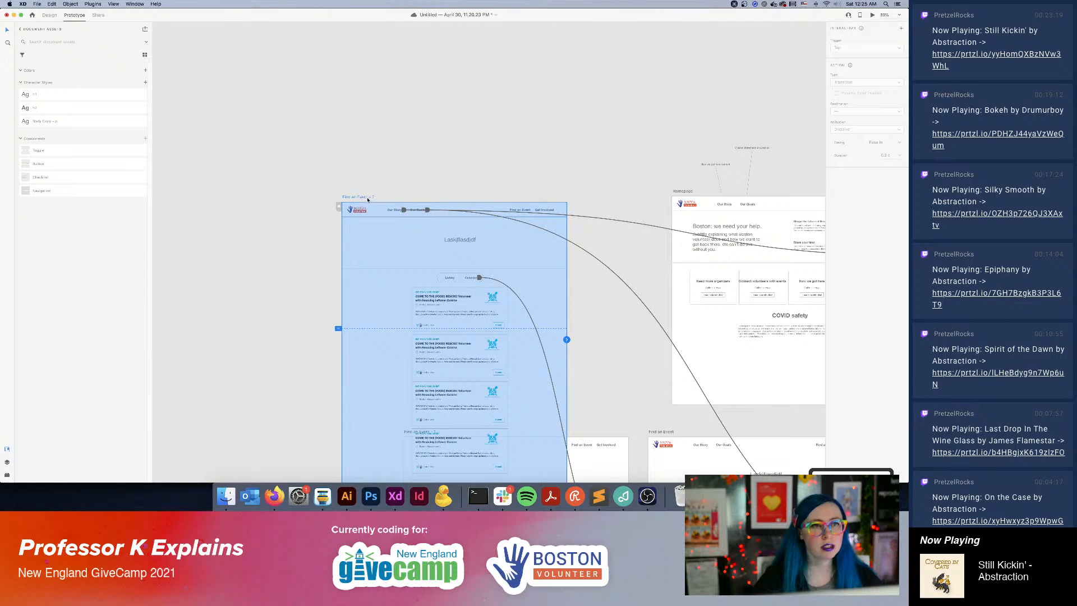
pyautogui.moveTo(368, 198); pyautogui.dragTo(375, 96)
pyautogui.click(478, 89)
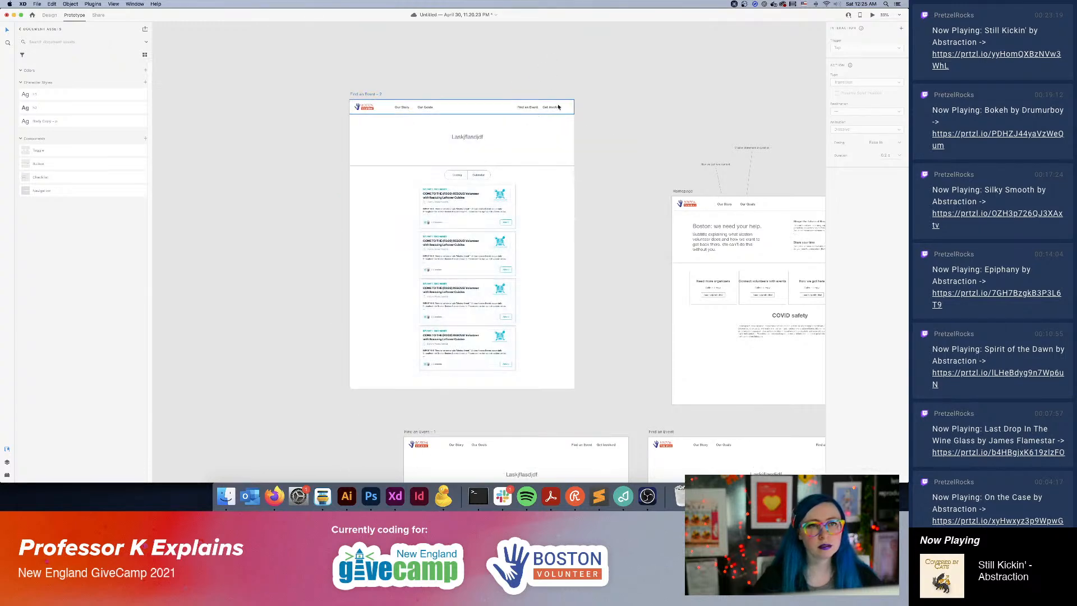
# Change the duplicated artboard's banner heading to "Get Involved".
pyautogui.click(474, 137)
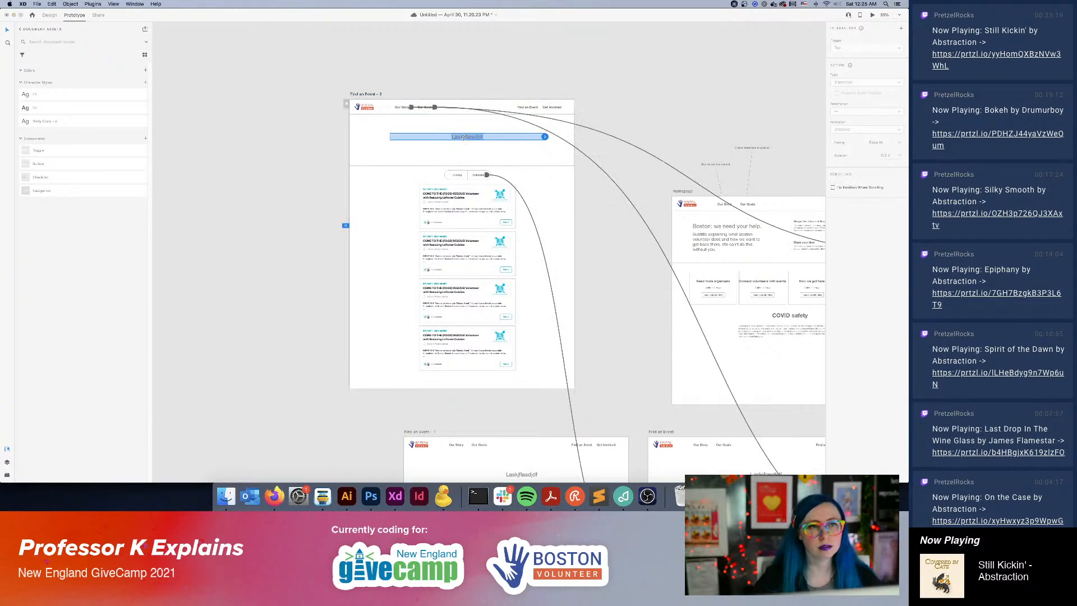
pyautogui.write('Go')
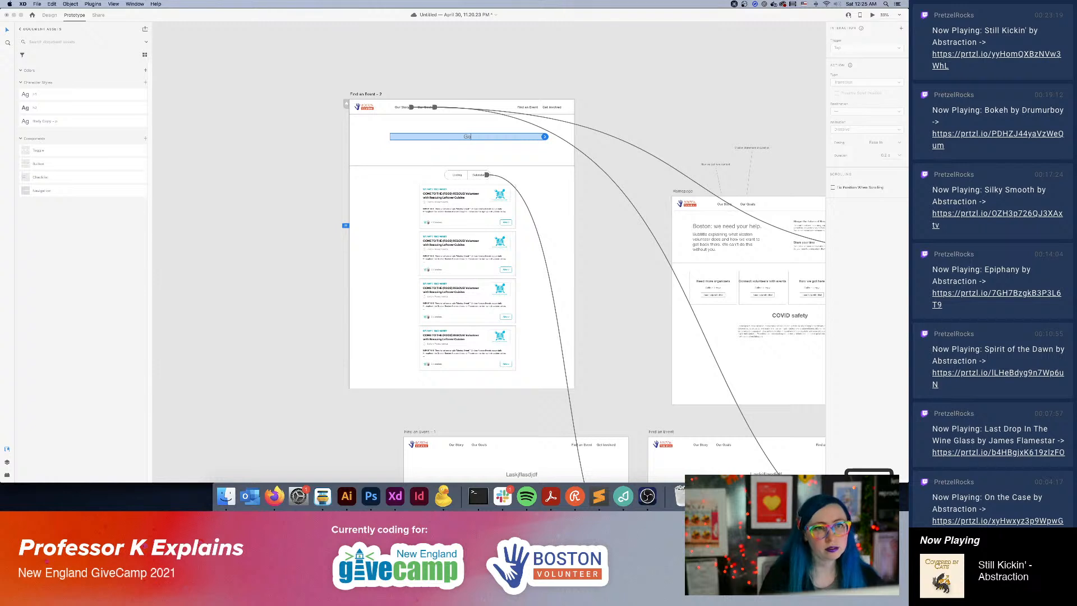
pyautogui.write('t')
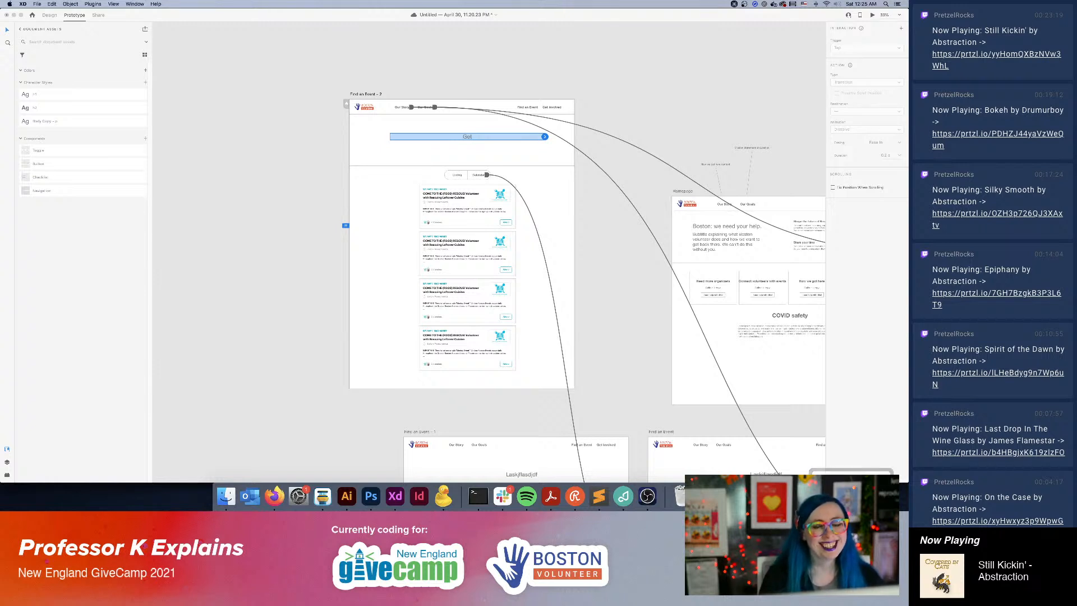
pyautogui.write(' Involved')
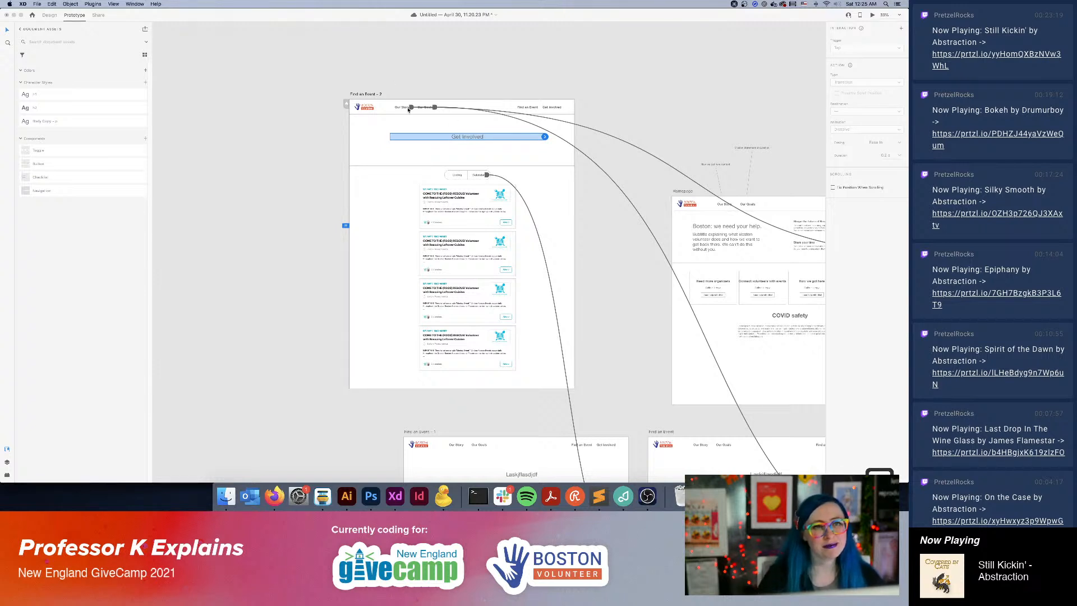
# Rename the duplicated artboard as "Get Involved".
pyautogui.doubleClick(364, 94)
pyautogui.write('Get In')
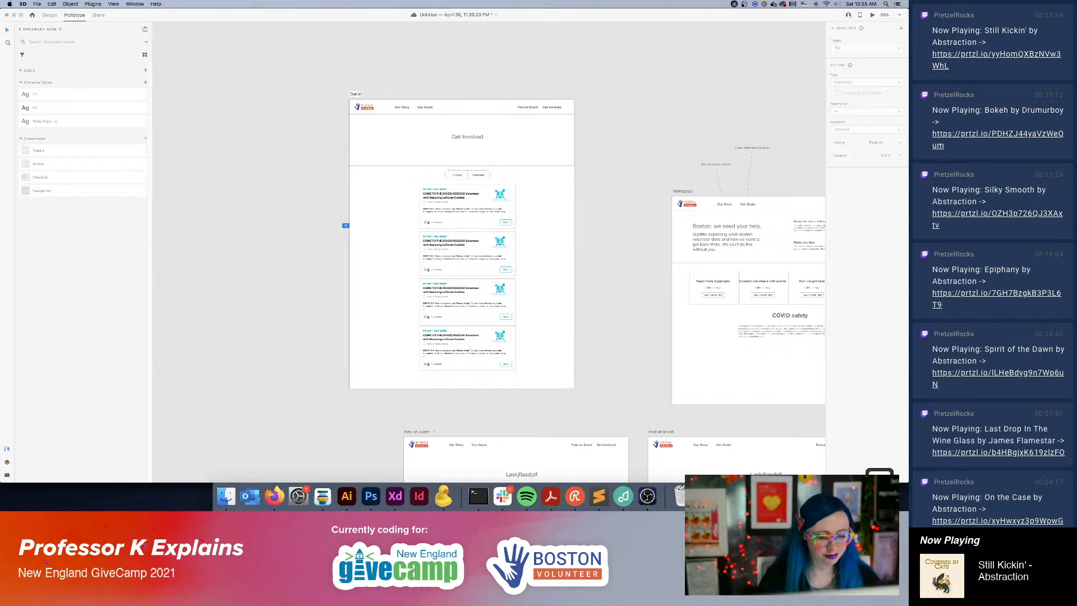
pyautogui.write('volved')
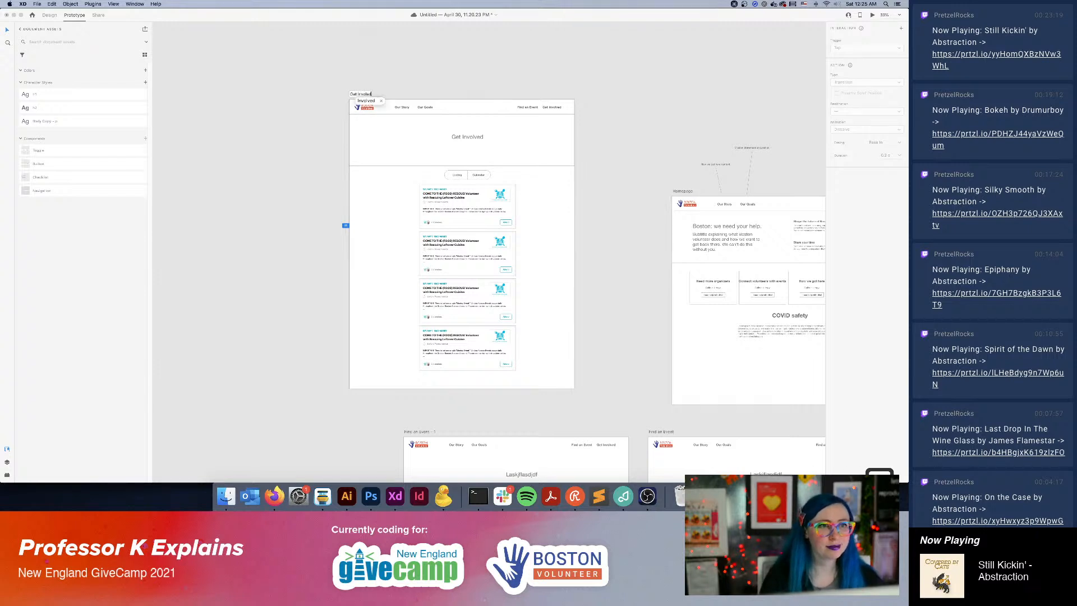
pyautogui.press('Return')
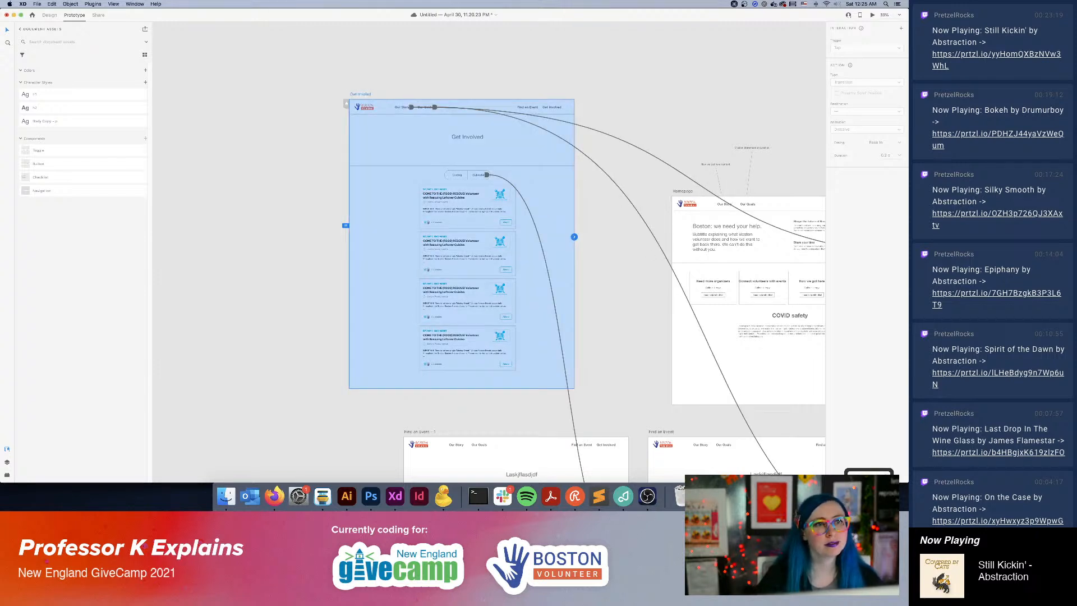
pyautogui.doubleClick(365, 93)
pyautogui.write('Get In')
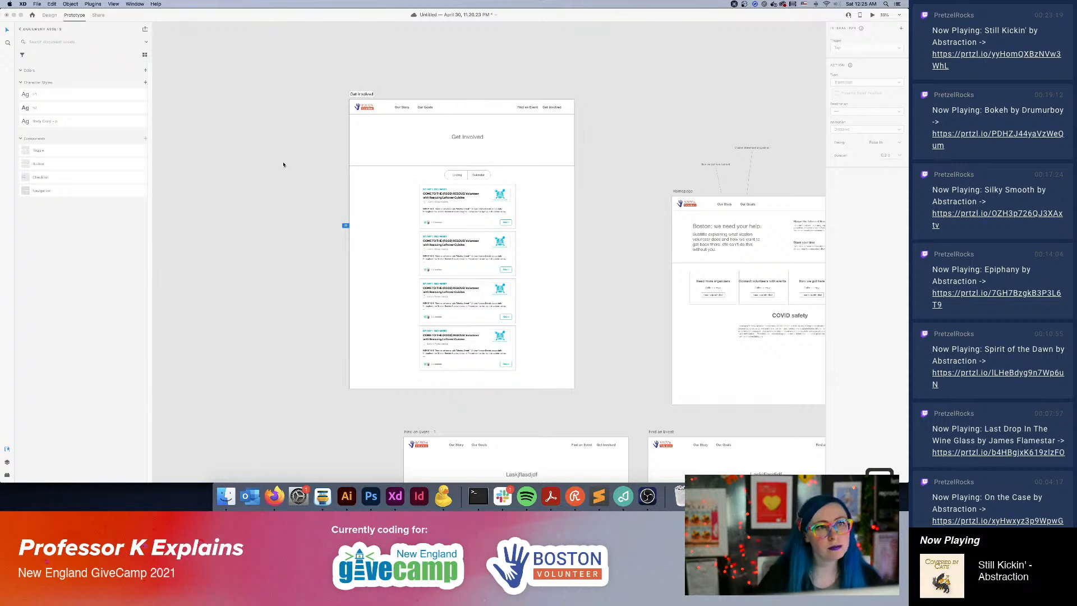
# Delete the event card grid and every part of the Listing/Calendar toggle from the Get Involved artboard.
pyautogui.click(523, 231)
pyautogui.click(469, 214)
pyautogui.press('Delete')
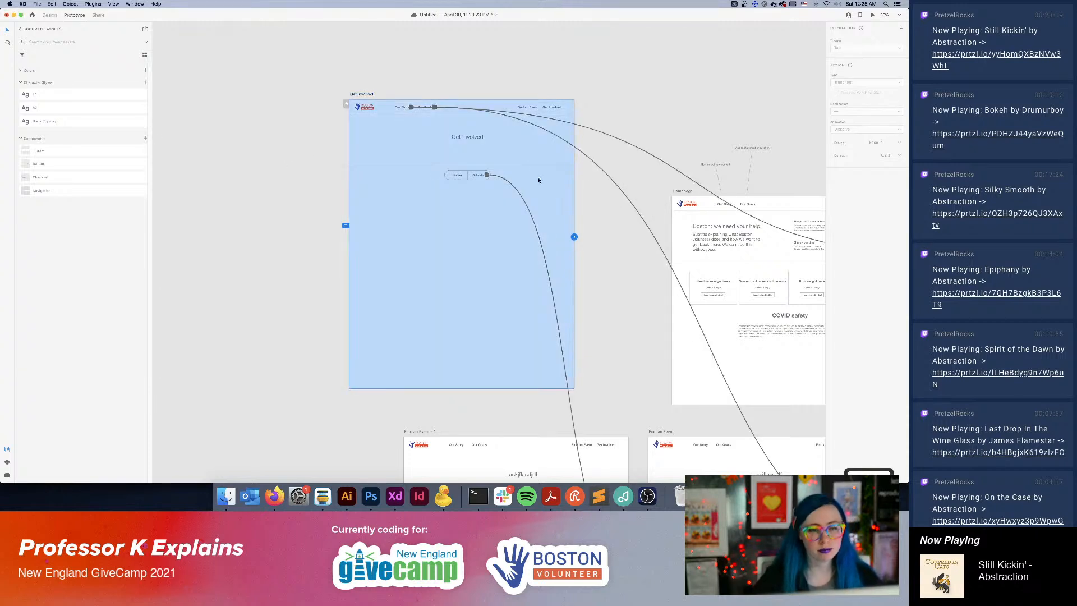
pyautogui.click(487, 175)
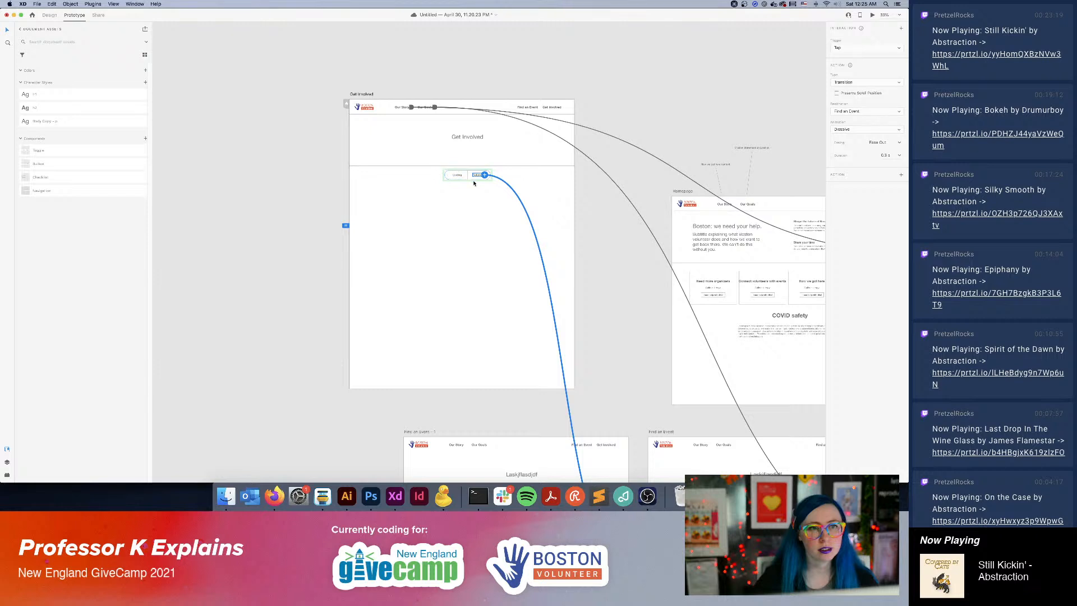
pyautogui.press('Delete')
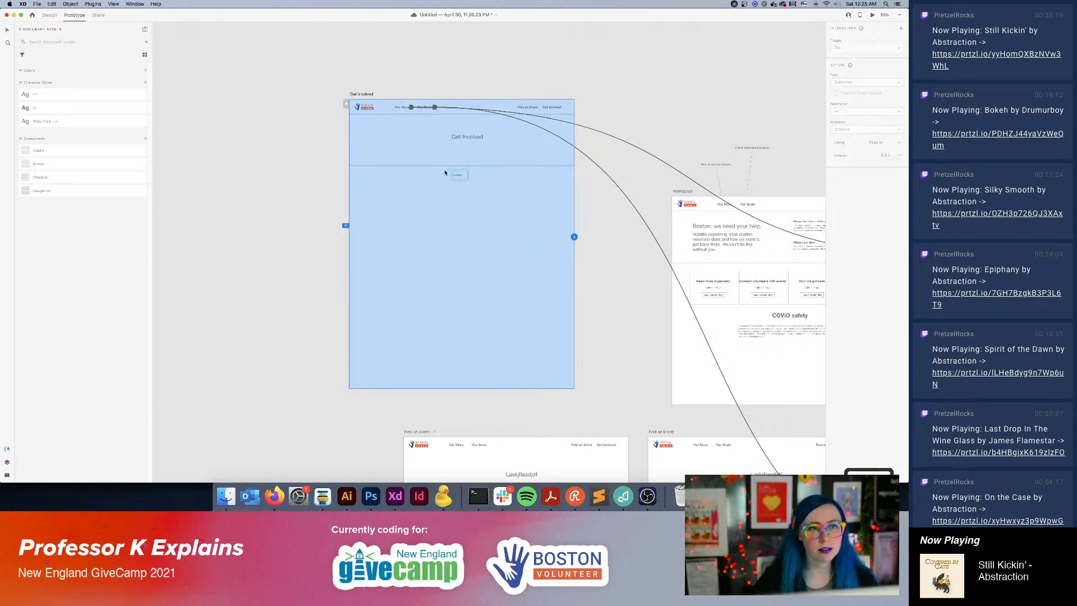
pyautogui.click(478, 185)
pyautogui.click(468, 178)
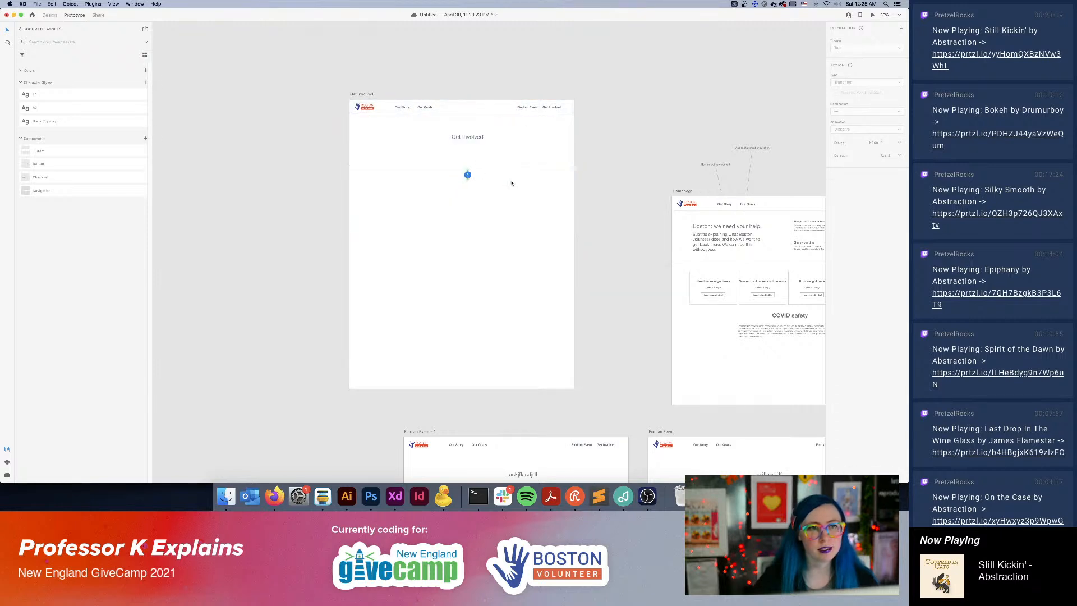
pyautogui.press('Delete')
# Move the "Get Involved" heading slightly down to center it vertically in its banner.
pyautogui.click(484, 138)
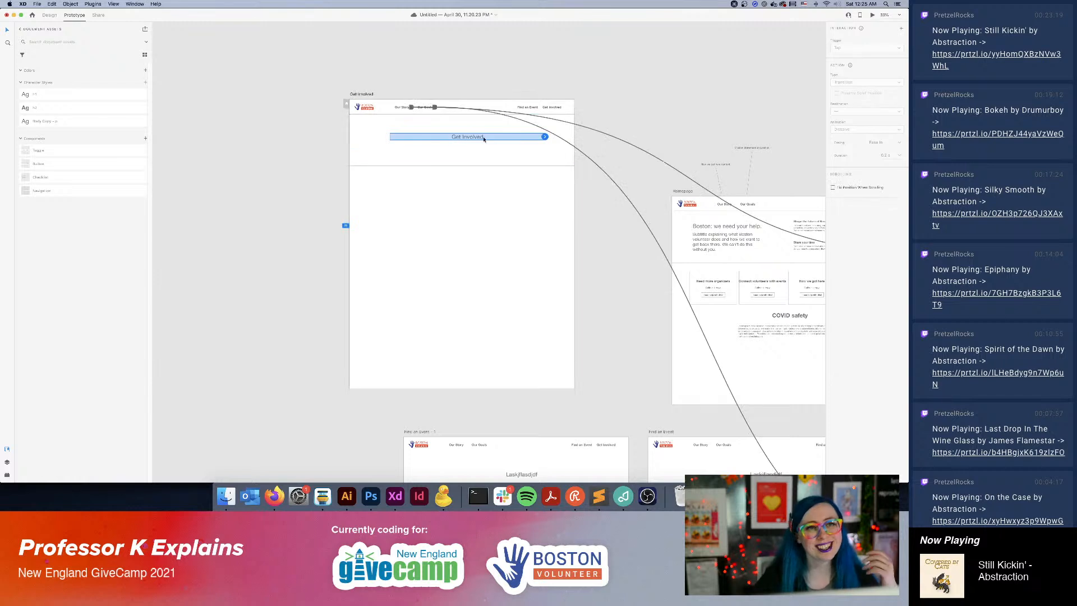
pyautogui.click(604, 243)
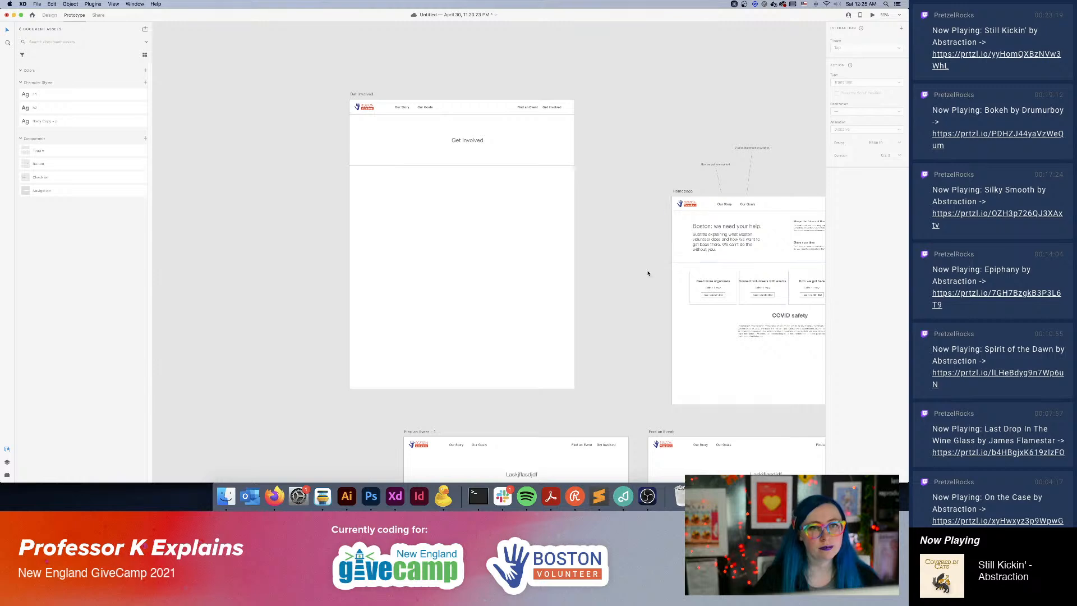
# Copy the small paragraph under "Why we're here" from the Our Goals artboard and place it below the heading on the Get Involved artboard.
pyautogui.click(51, 121)
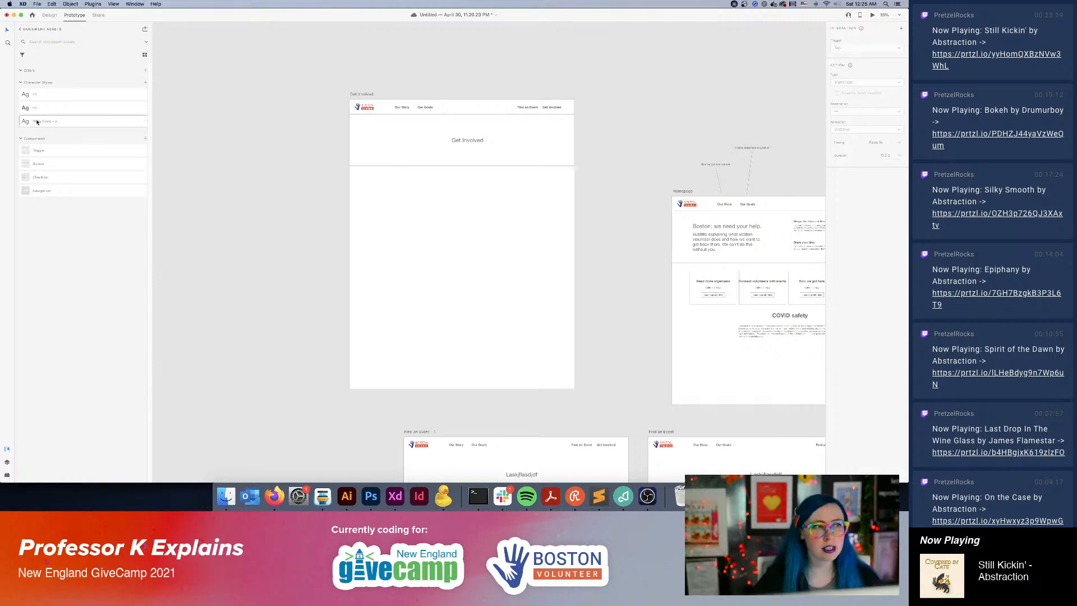
pyautogui.hscroll(10, 698, 283)
pyautogui.scroll(-5, 697, 283)
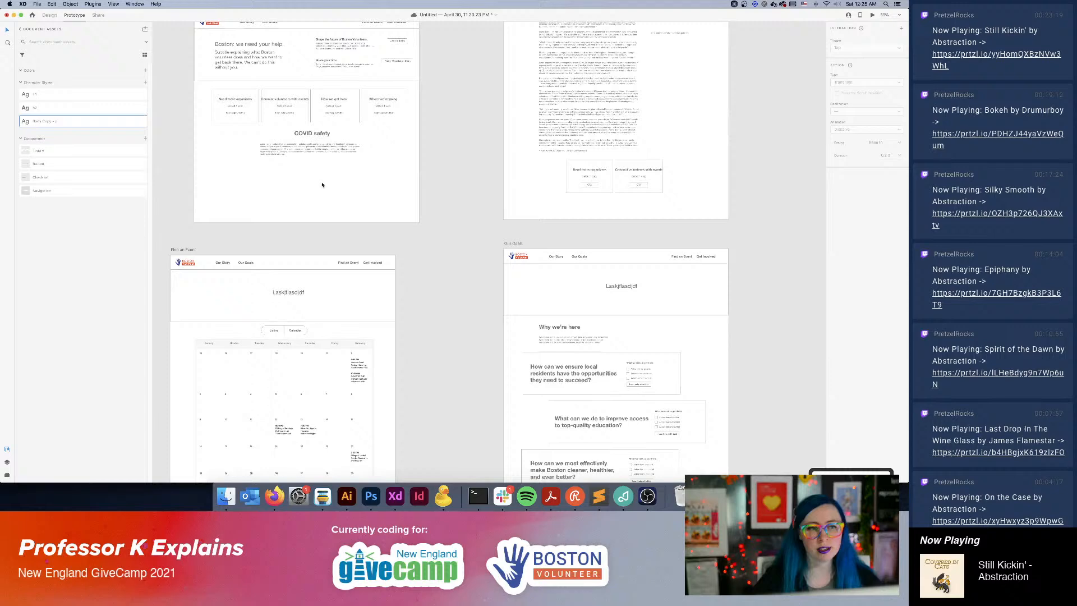
pyautogui.click(581, 340)
pyautogui.press('super+c')
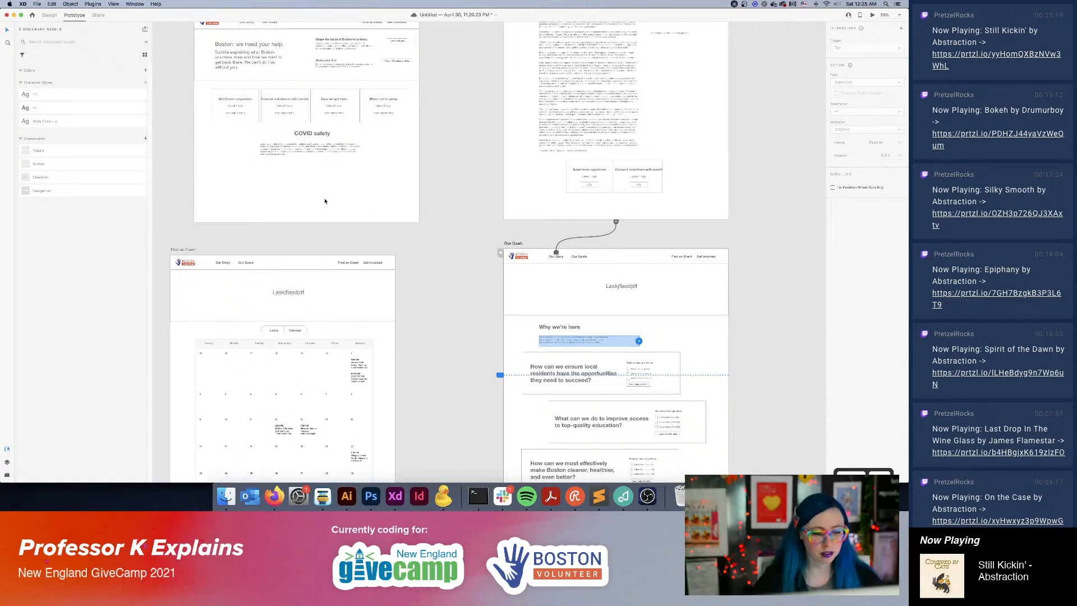
pyautogui.moveTo(267, 197); pyautogui.dragTo(786, 363)
pyautogui.click(575, 279)
pyautogui.press('super+v')
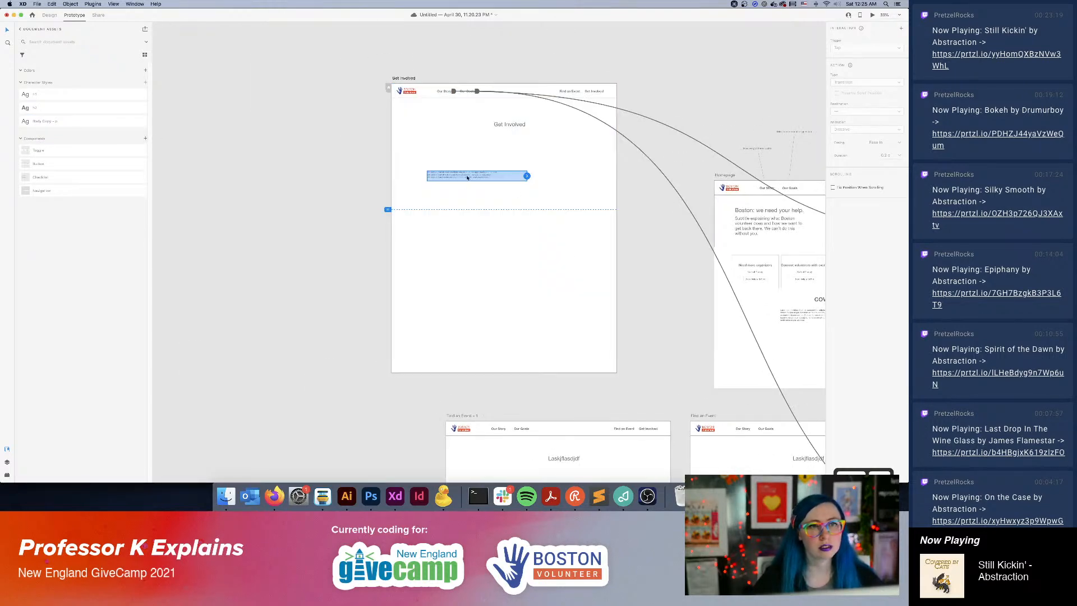
pyautogui.moveTo(471, 177); pyautogui.dragTo(498, 165)
# Replace the pasted paragraph's text with "Paragraph: you can volunteer here. You do not need experience. We need you!".
pyautogui.write('Paragraphed')
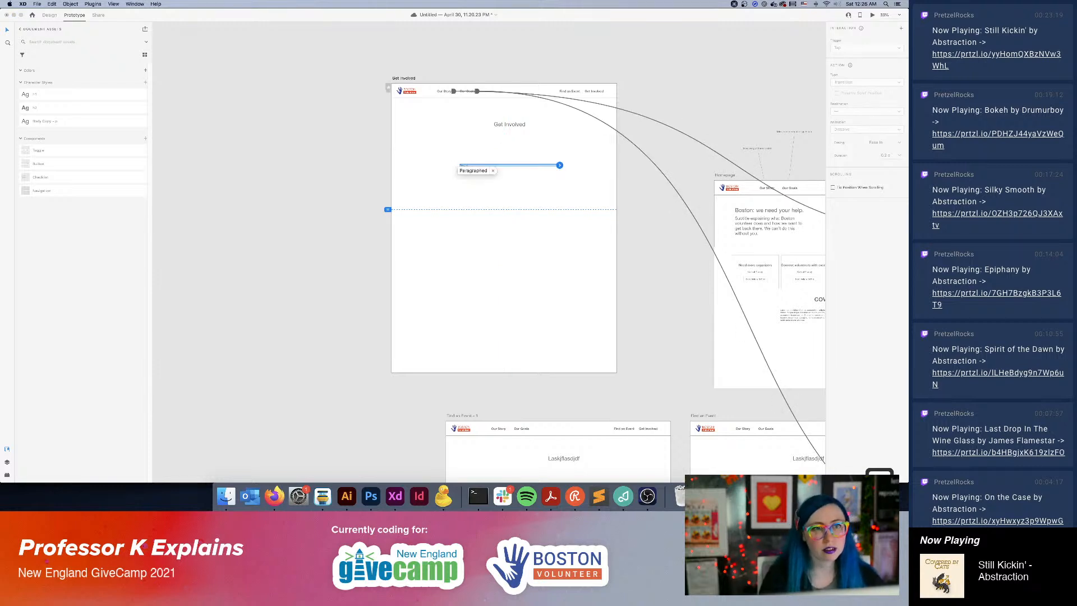
pyautogui.press('super+plus')
pyautogui.press('super+plus')
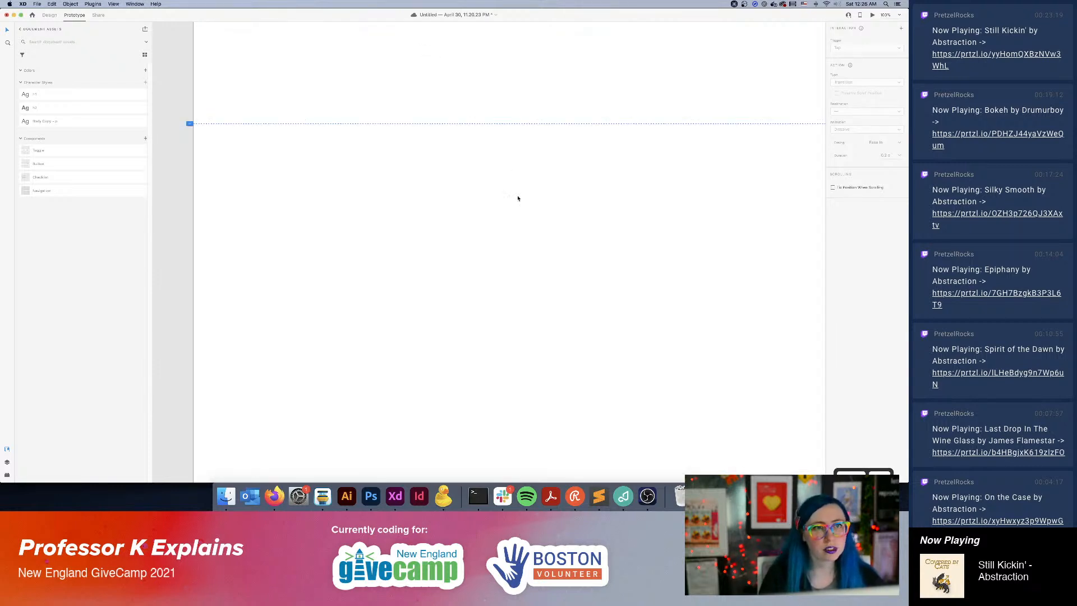
pyautogui.scroll(3, 512, 253)
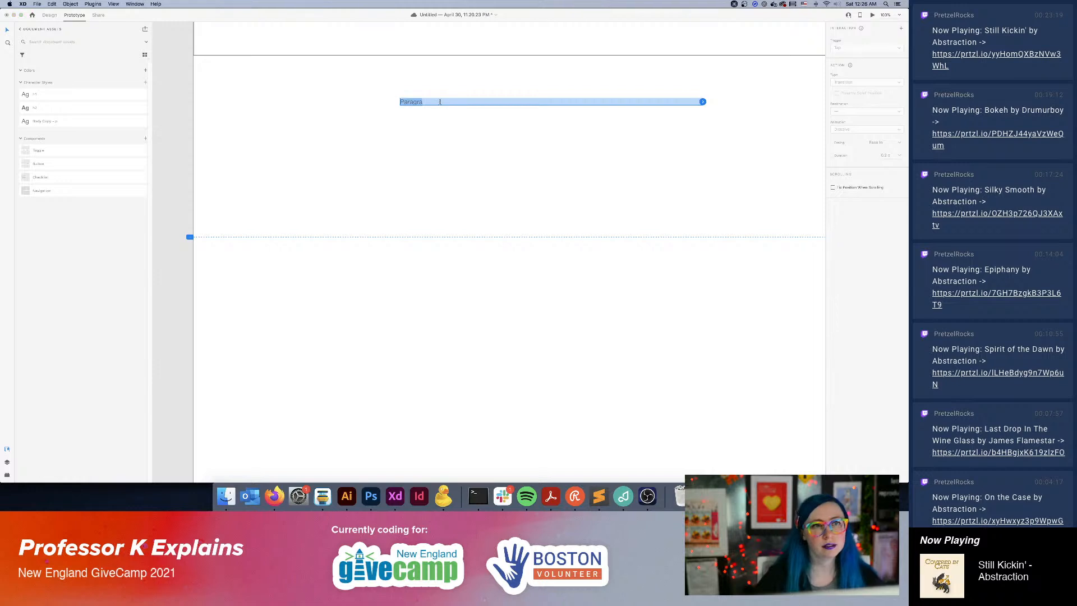
pyautogui.write('ph:')
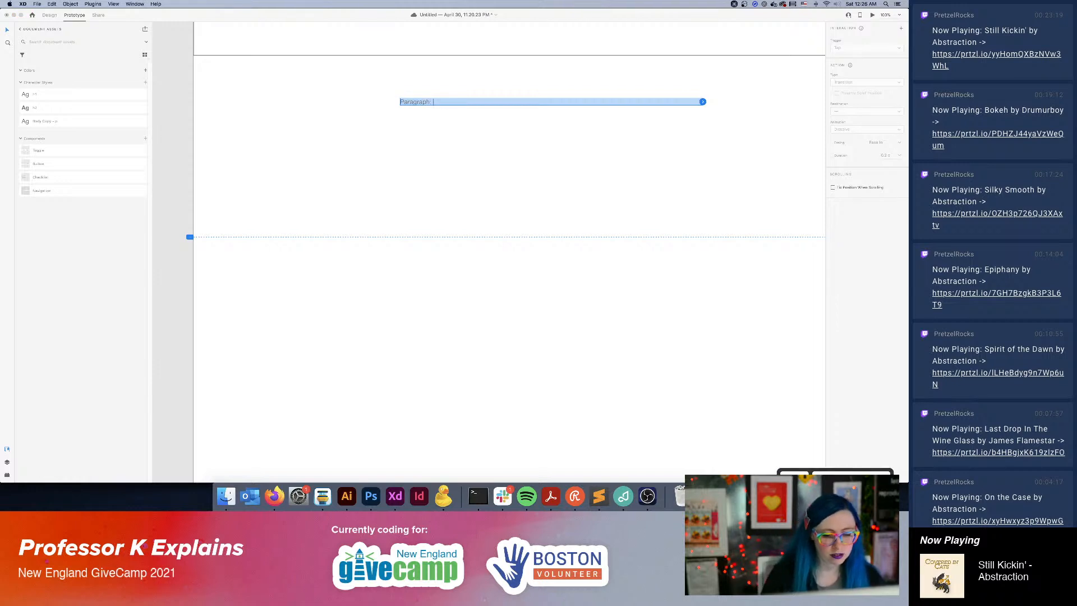
pyautogui.write(' w')
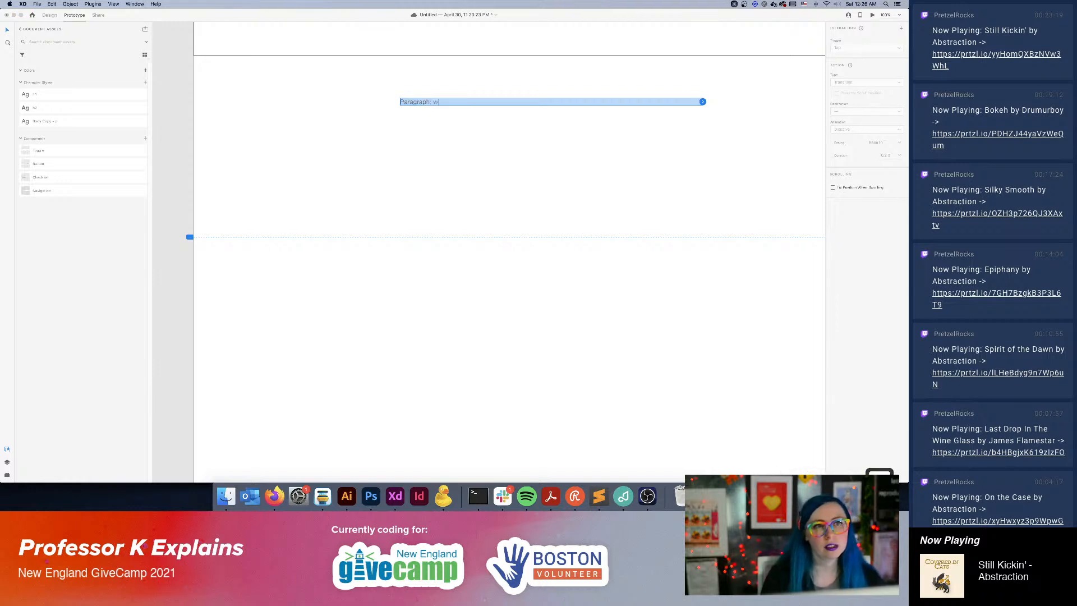
pyautogui.write('hat')
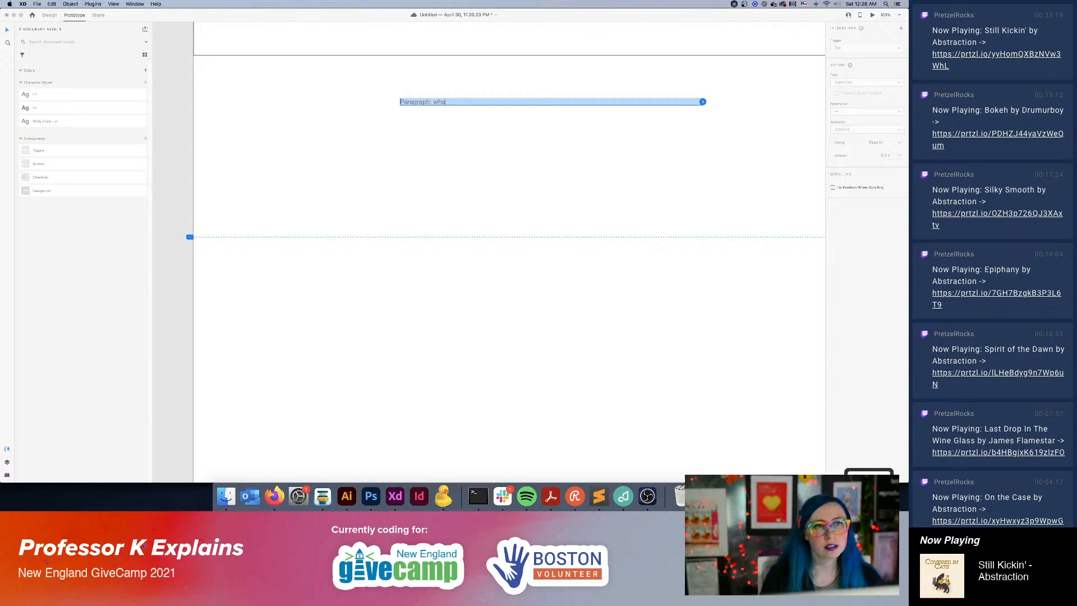
pyautogui.press('BackSpace')
pyautogui.press('BackSpace')
pyautogui.press('BackSpace')
pyautogui.write('you can voluntee')
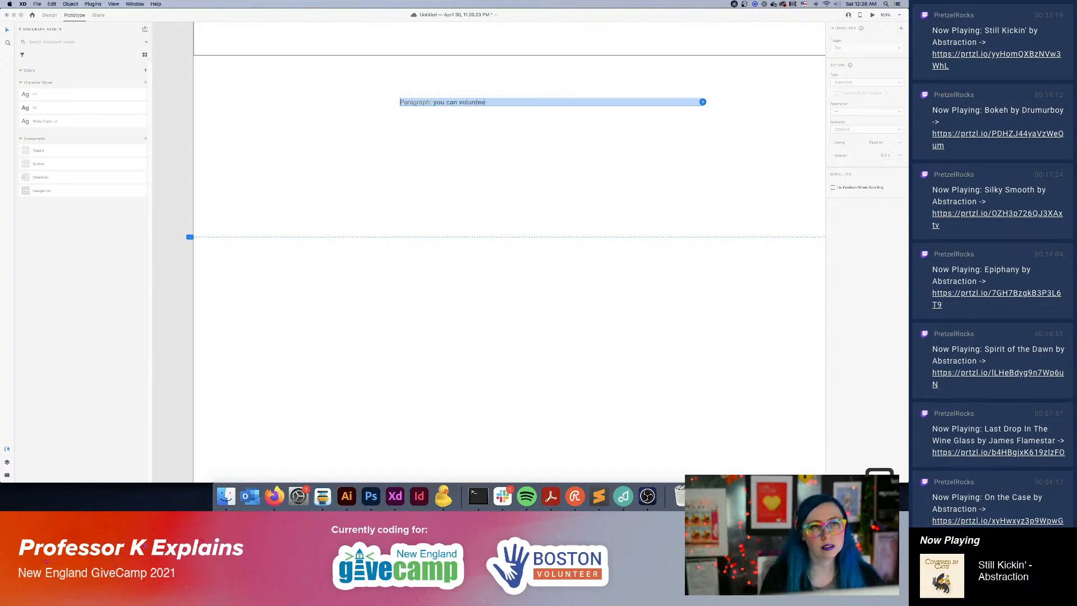
pyautogui.write('r here. You do no')
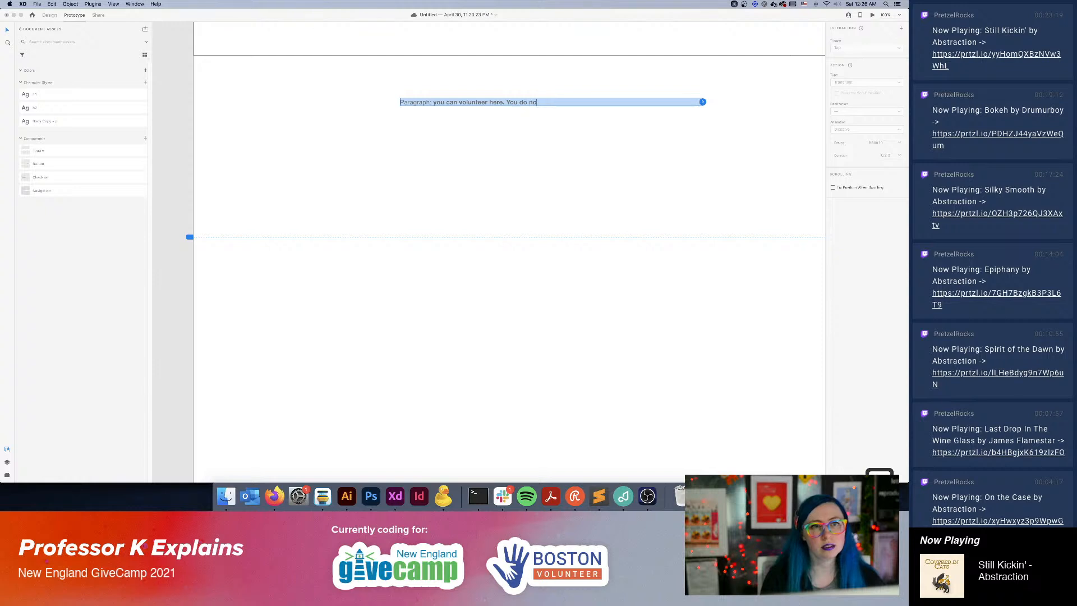
pyautogui.write('t need expereince')
pyautogui.write('ce. We need you!')
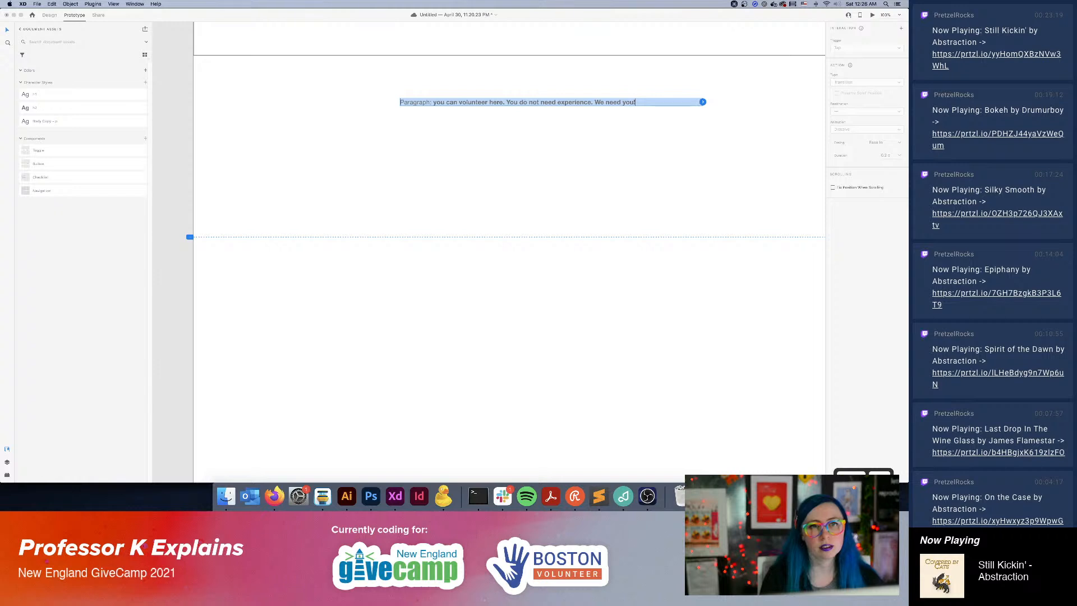
pyautogui.click(624, 324)
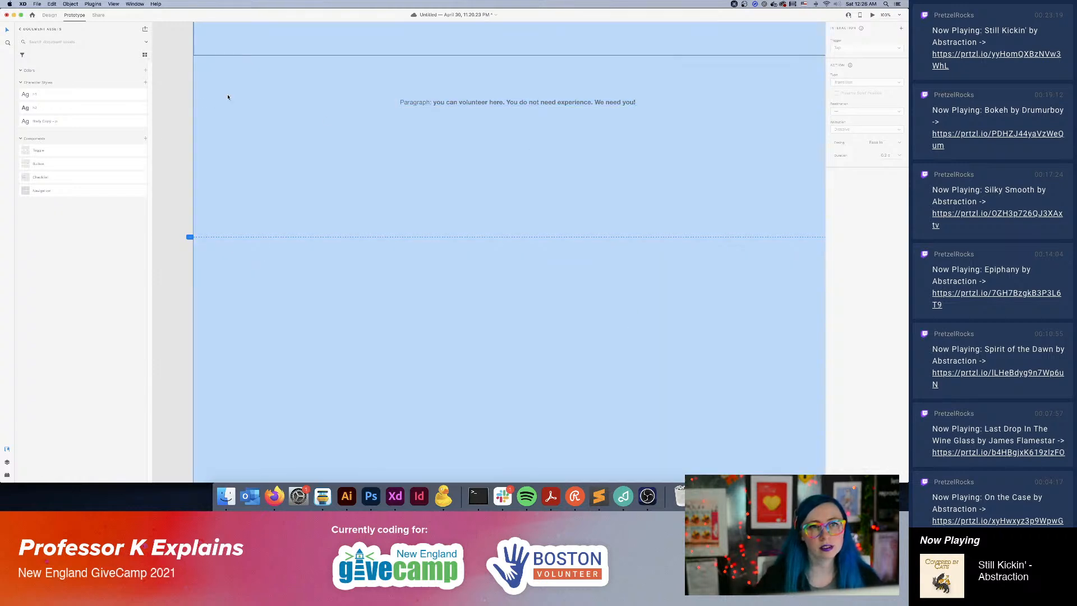
# Append "We'll help. Etc." to the end of the Get Involved paragraph.
pyautogui.click(229, 97)
pyautogui.doubleClick(626, 102)
pyautogui.click(665, 103)
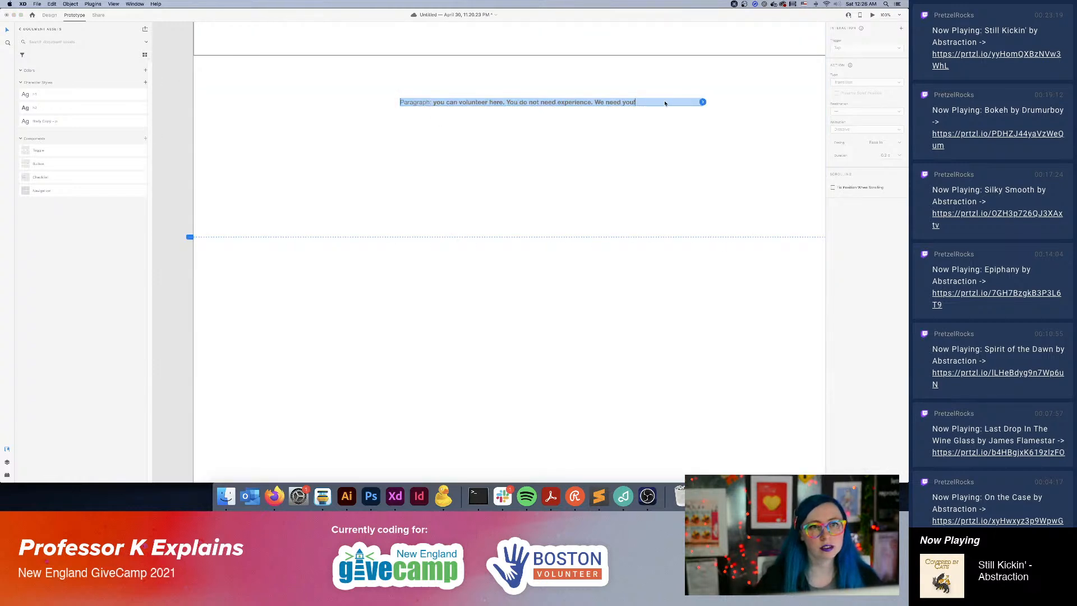
pyautogui.write('We')
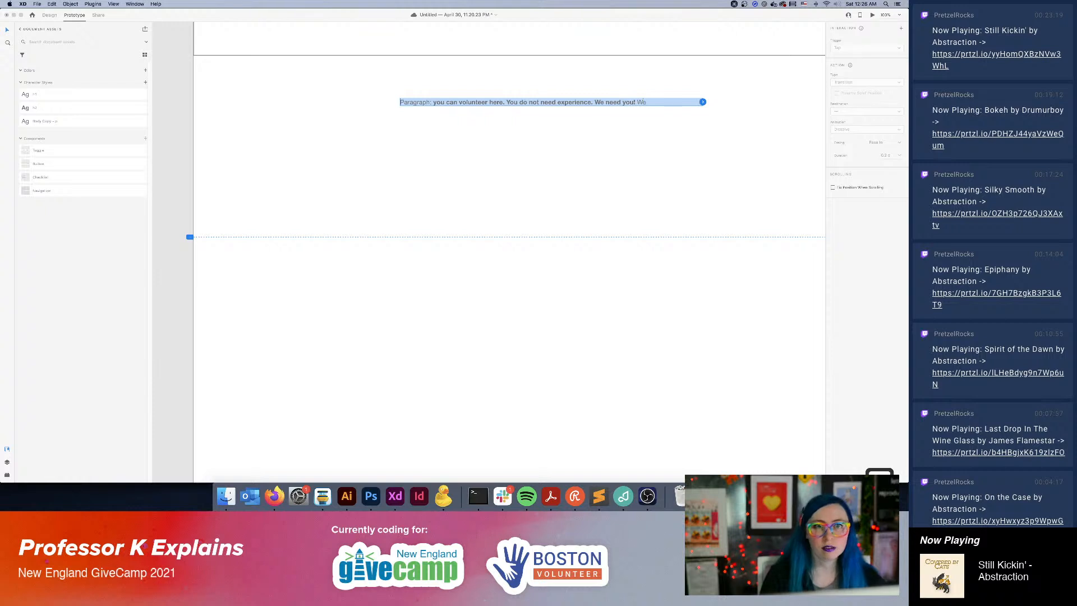
pyautogui.write("'ll help. Etc.")
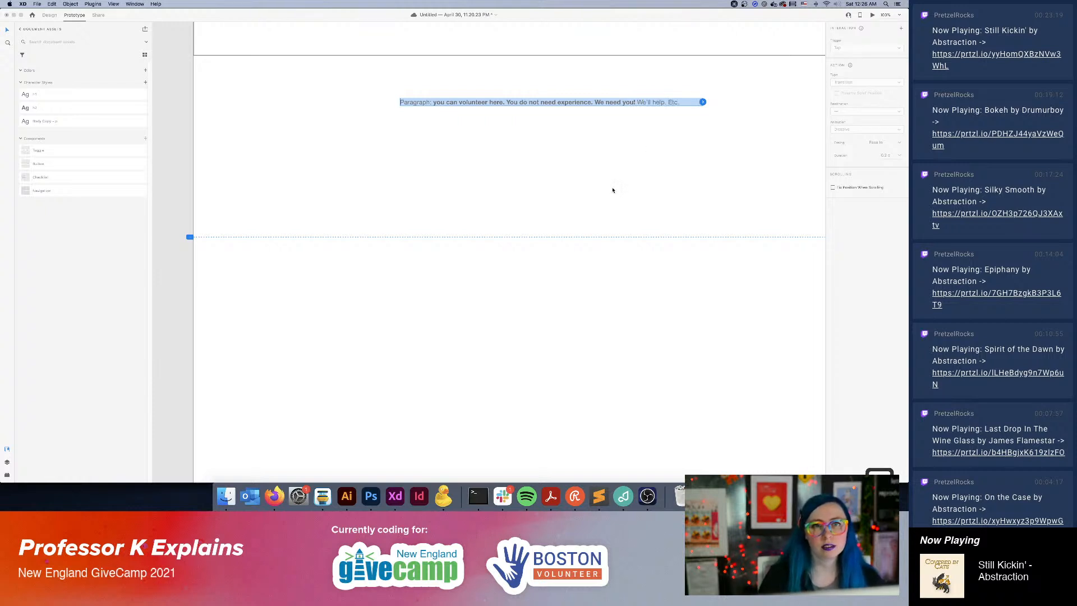
pyautogui.click(659, 326)
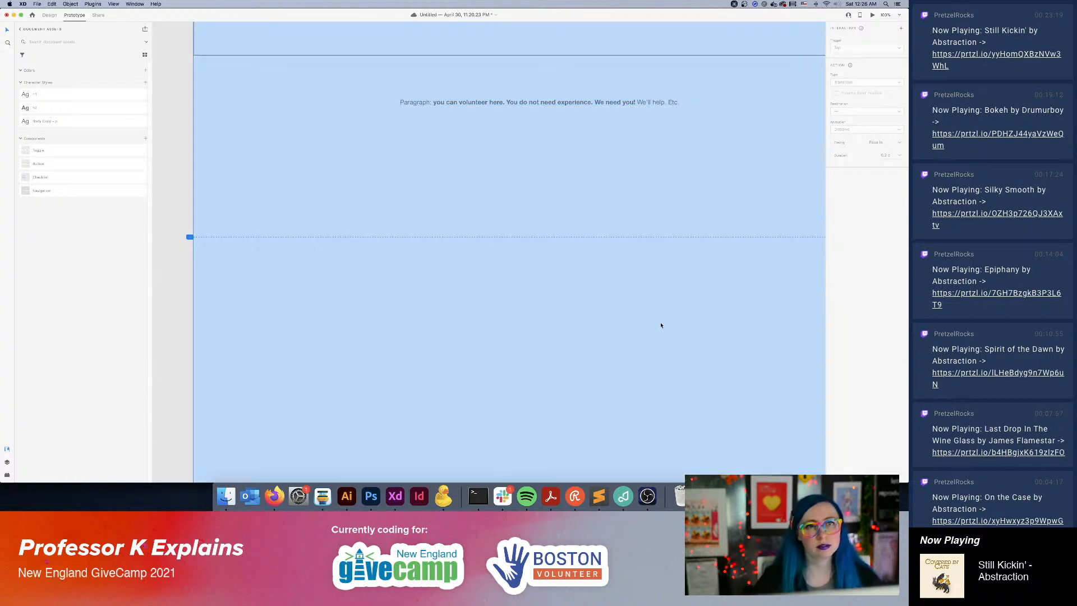
# Switch to Design mode and move the intro paragraph slightly up, keeping it centered just beneath the Get Involved banner.
pyautogui.press('super+minus')
pyautogui.press('super+minus')
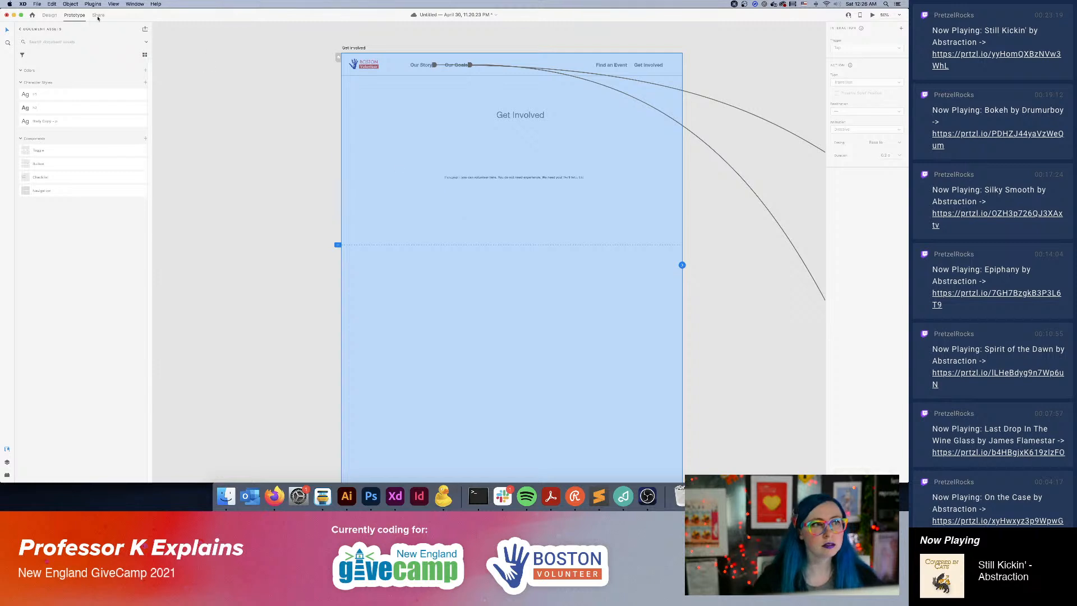
pyautogui.click(49, 15)
pyautogui.click(533, 177)
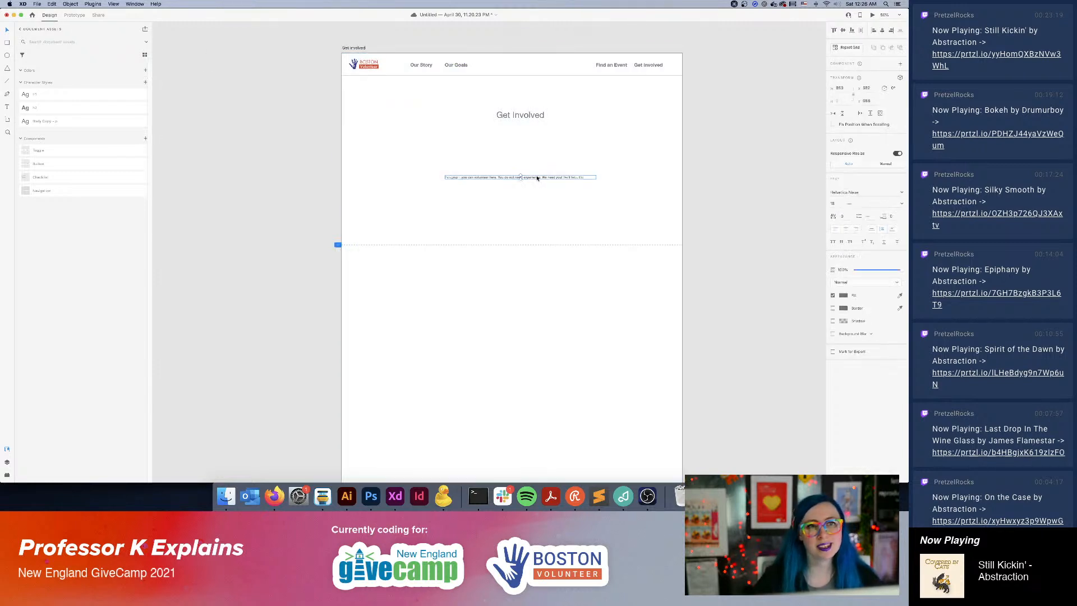
pyautogui.moveTo(534, 176); pyautogui.dragTo(537, 172)
pyautogui.click(719, 259)
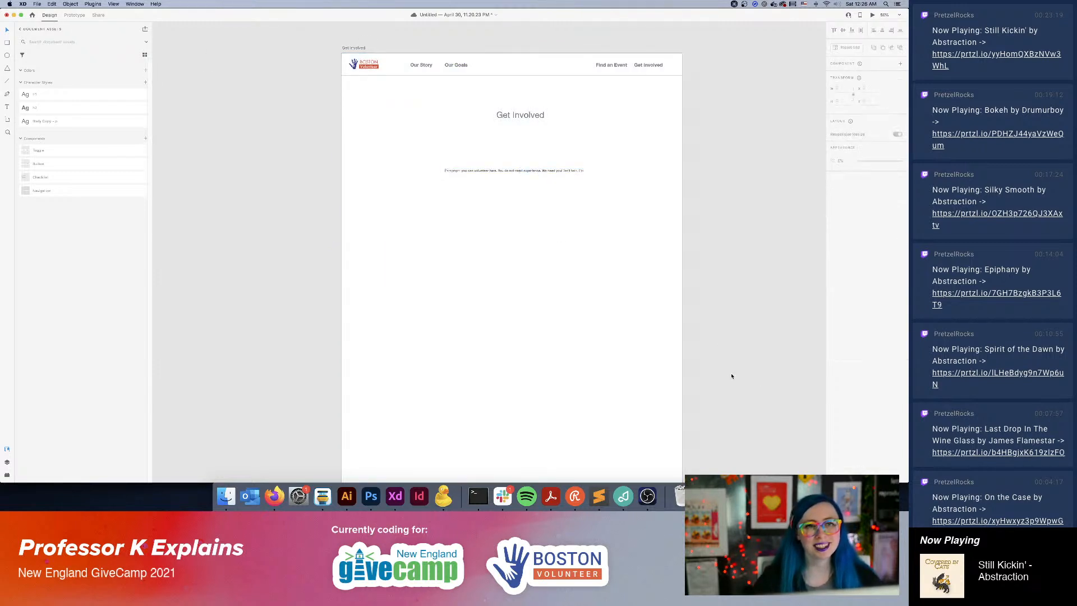
pyautogui.moveTo(740, 397); pyautogui.dragTo(623, 322)
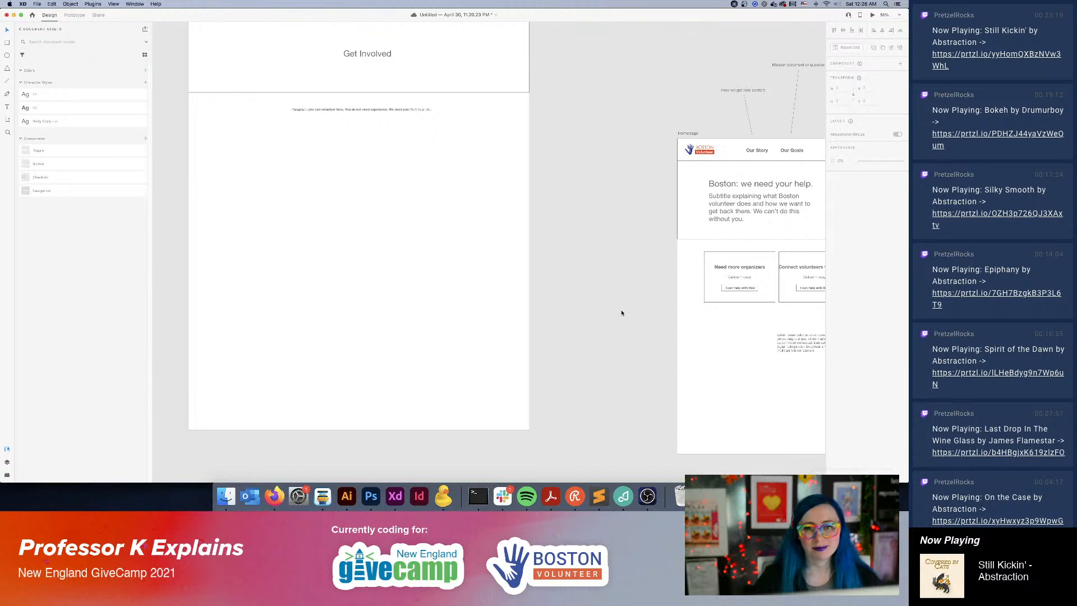
pyautogui.click(349, 110)
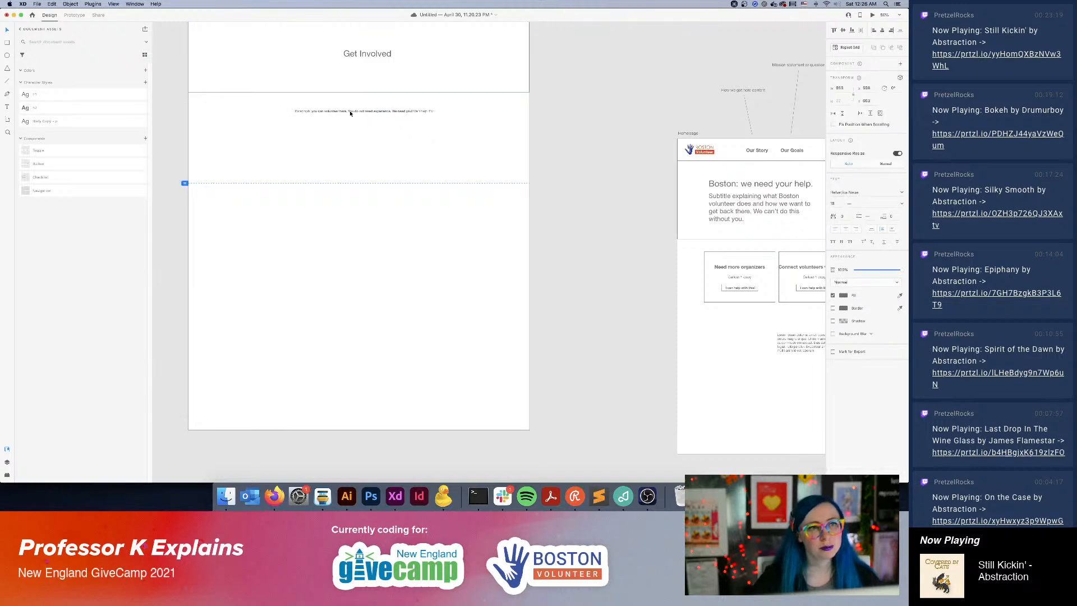
pyautogui.moveTo(348, 110); pyautogui.dragTo(350, 111)
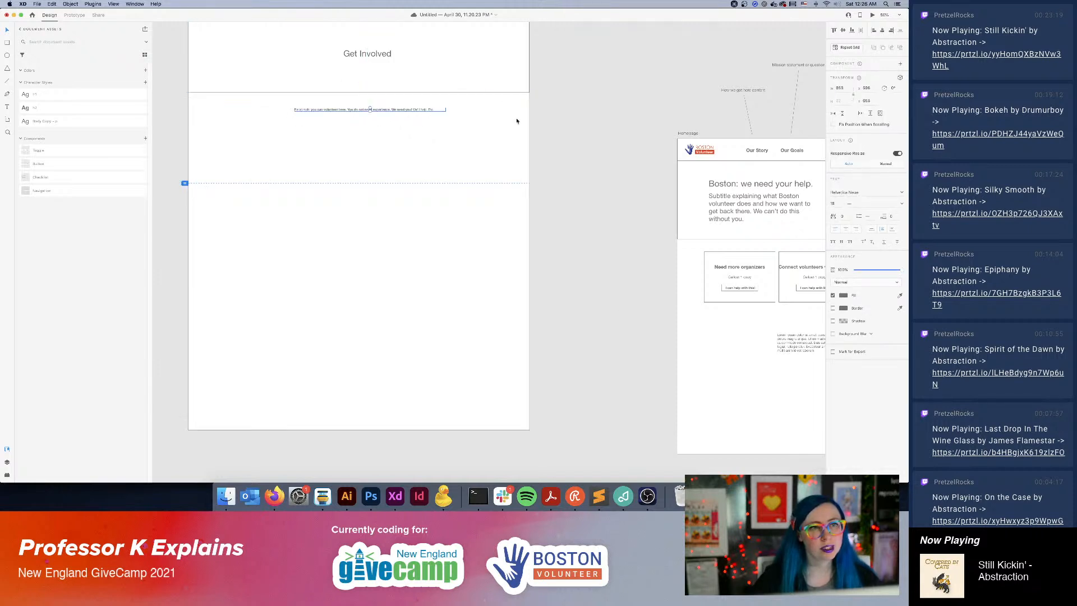
# Switch to Firefox, copy all the role descriptions from the Boston Volunteer Join the Team page, and return to XD.
pyautogui.click(274, 496)
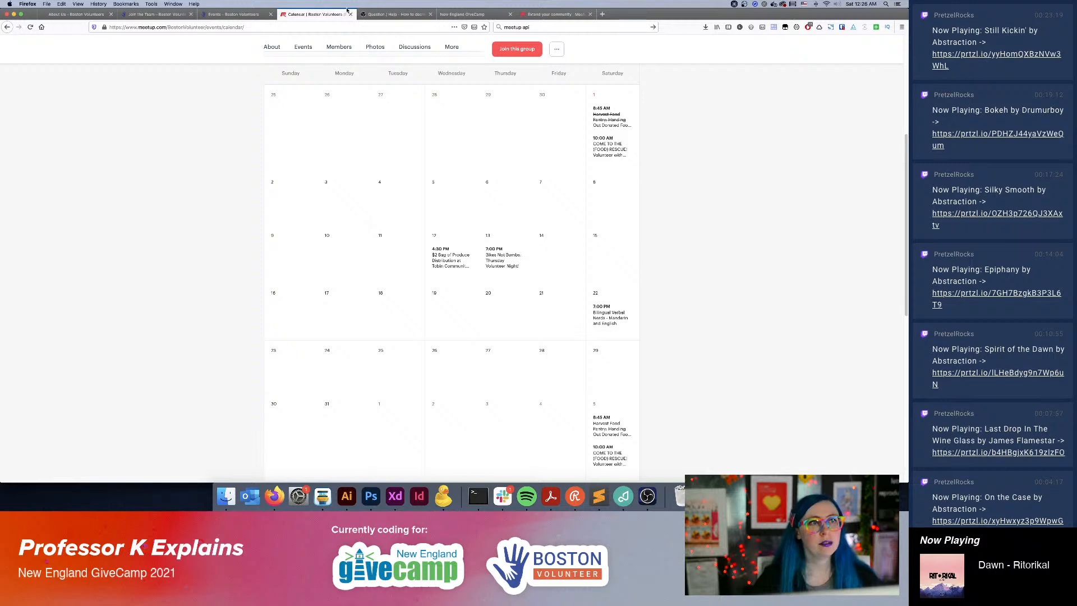
pyautogui.click(157, 14)
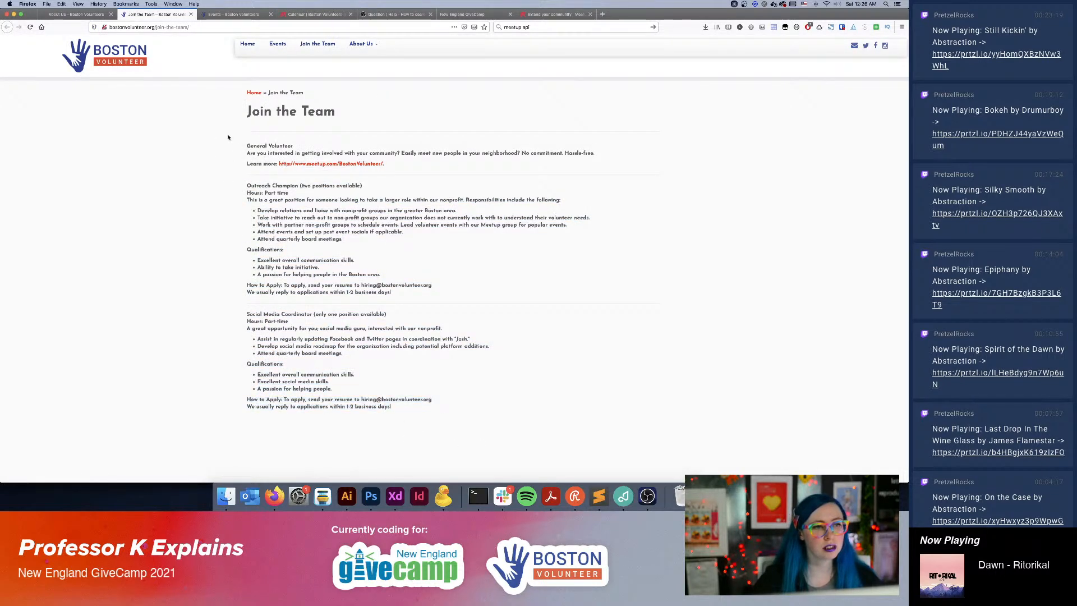
pyautogui.keyDown('shift'); pyautogui.click(248, 146); pyautogui.keyUp('shift')
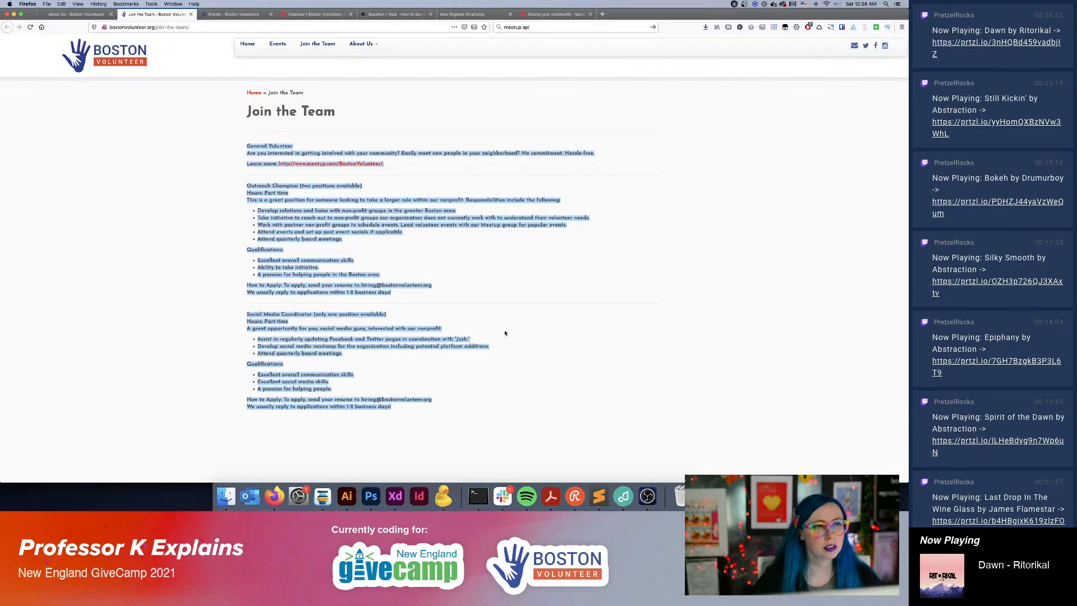
pyautogui.click(395, 496)
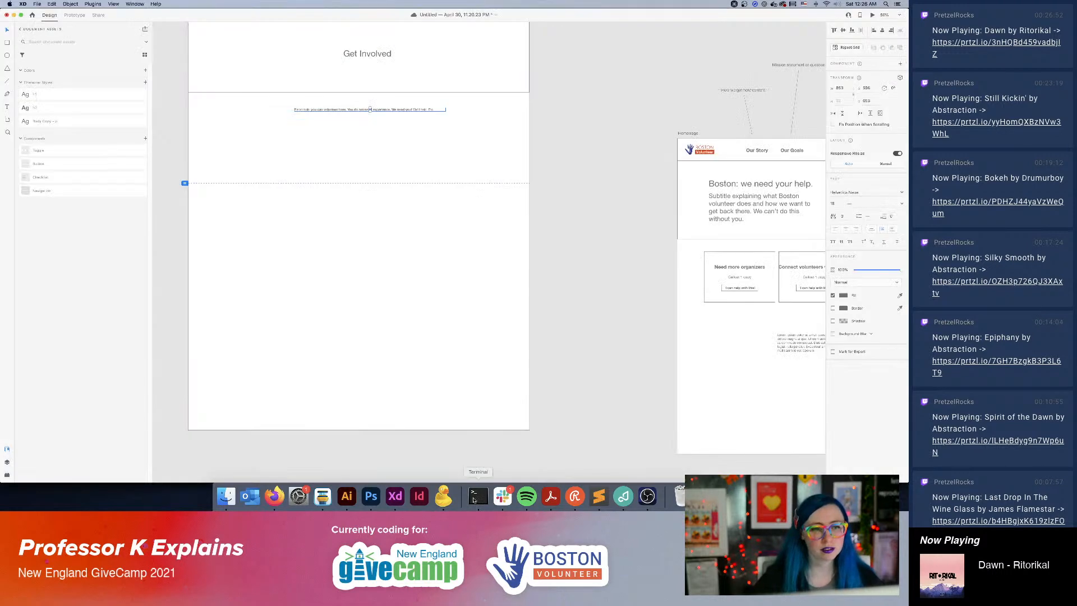
# Duplicate the intro paragraph lower on the Get Involved artboard and replace the copy's text with the copied role descriptions.
pyautogui.click(606, 315)
pyautogui.click(371, 110)
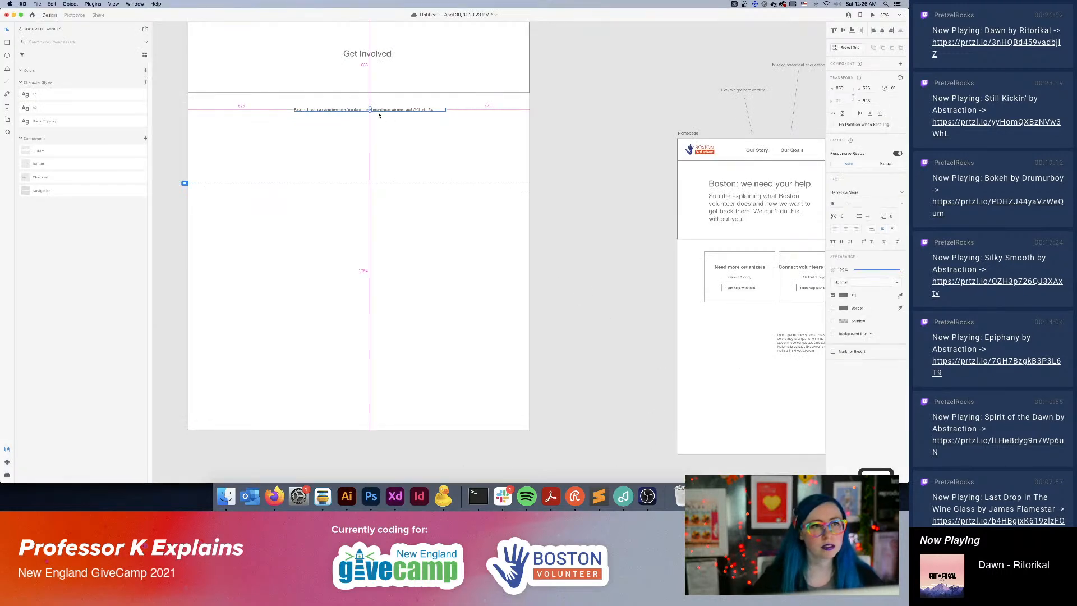
pyautogui.moveTo(384, 113); pyautogui.dragTo(293, 220)
pyautogui.press('super+v')
pyautogui.press('Escape')
pyautogui.click(42, 121)
pyautogui.click(540, 258)
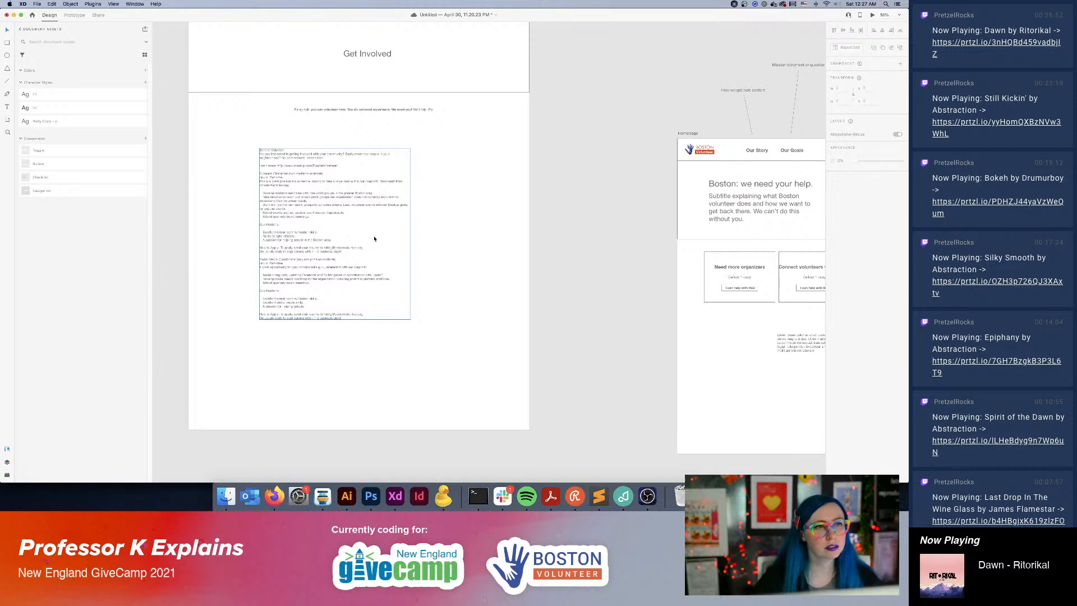
# Delete "(two positions available)" after "Outreach Champion" in the role descriptions text.
pyautogui.press('super+plus')
pyautogui.moveTo(377, 244); pyautogui.dragTo(549, 249)
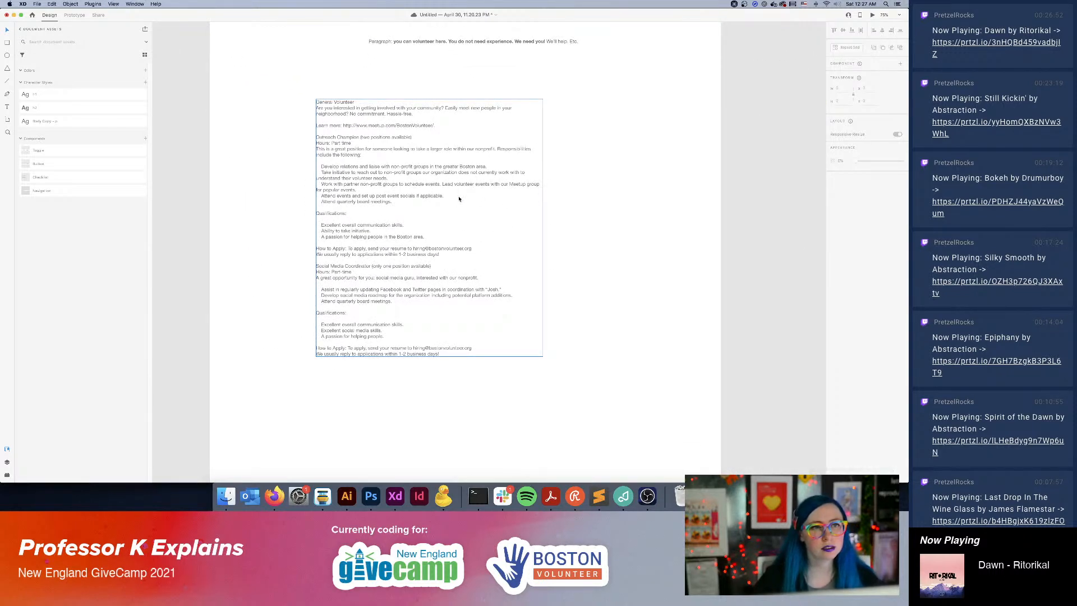
pyautogui.doubleClick(379, 139)
pyautogui.click(364, 142)
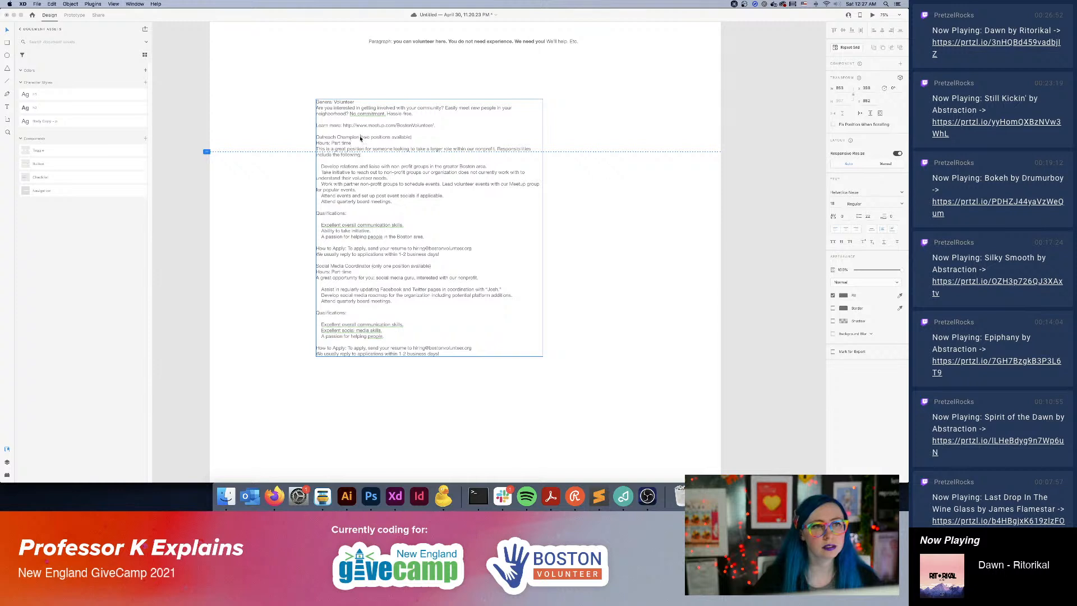
pyautogui.moveTo(361, 138); pyautogui.dragTo(415, 139)
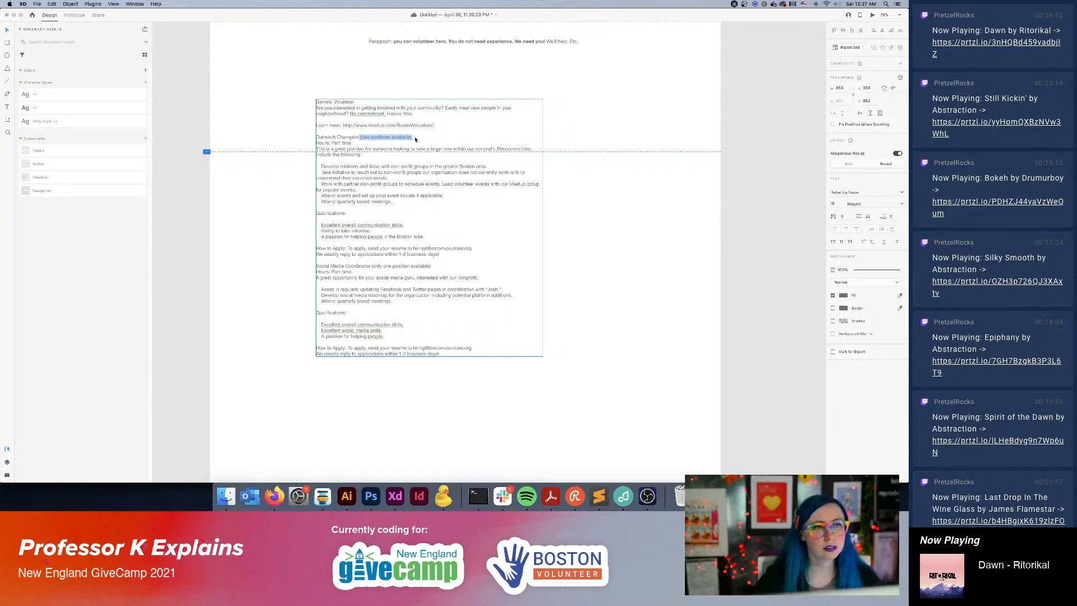
pyautogui.press('BackSpace')
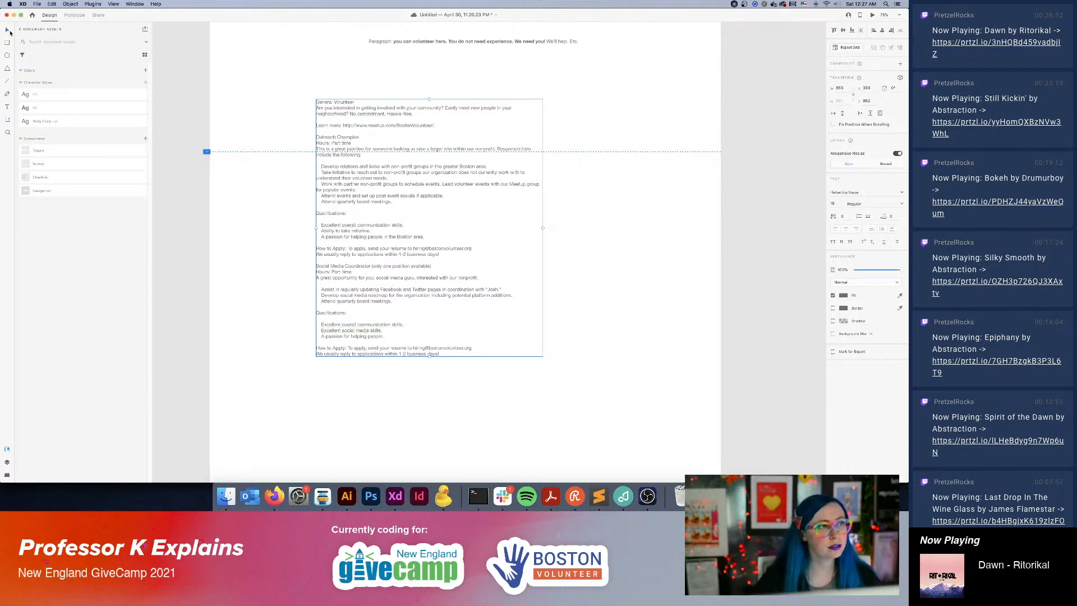
# Move the role descriptions text block further down the Get Involved artboard, leaving empty space beneath the intro paragraph.
pyautogui.click(211, 77)
pyautogui.moveTo(363, 110); pyautogui.dragTo(406, 224)
pyautogui.scroll(5, 469, 230)
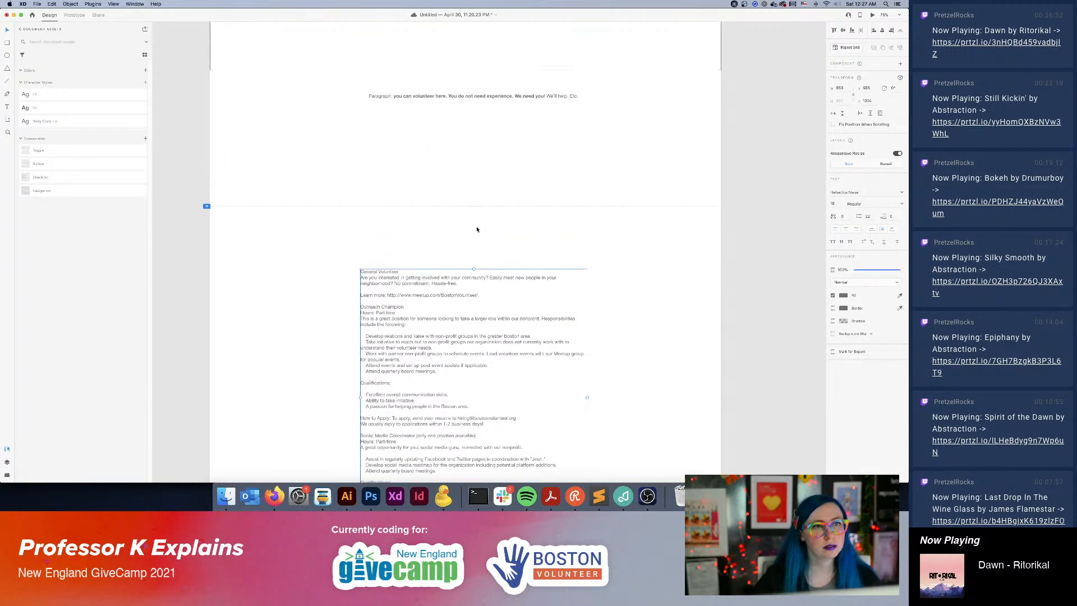
# Append the bold sentence "The most important part is that you're here to grow with us!" to the intro paragraph.
pyautogui.click(537, 163)
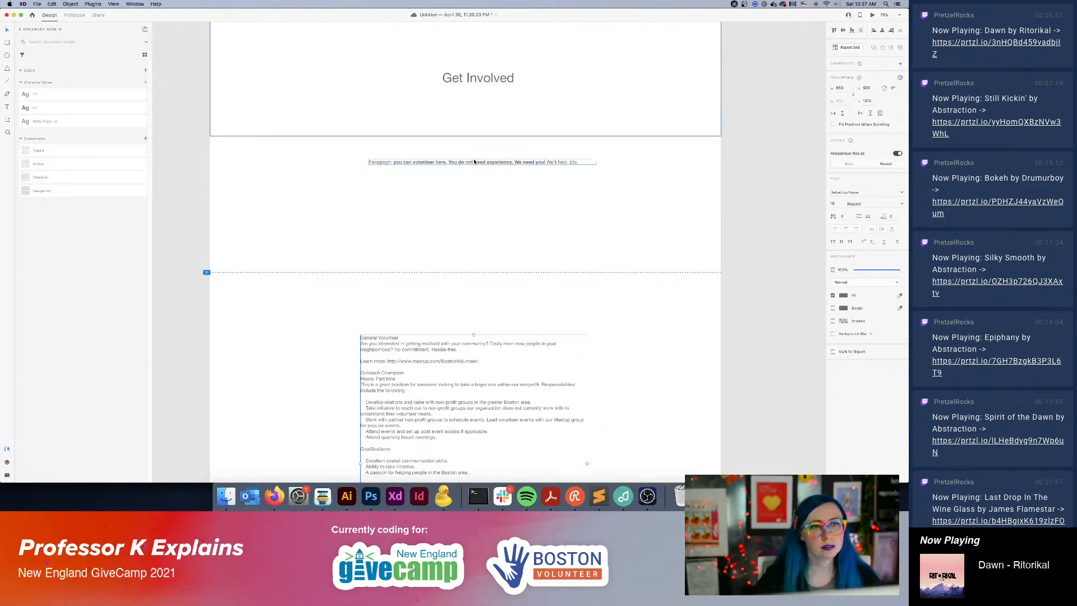
pyautogui.doubleClick(574, 163)
pyautogui.click(584, 163)
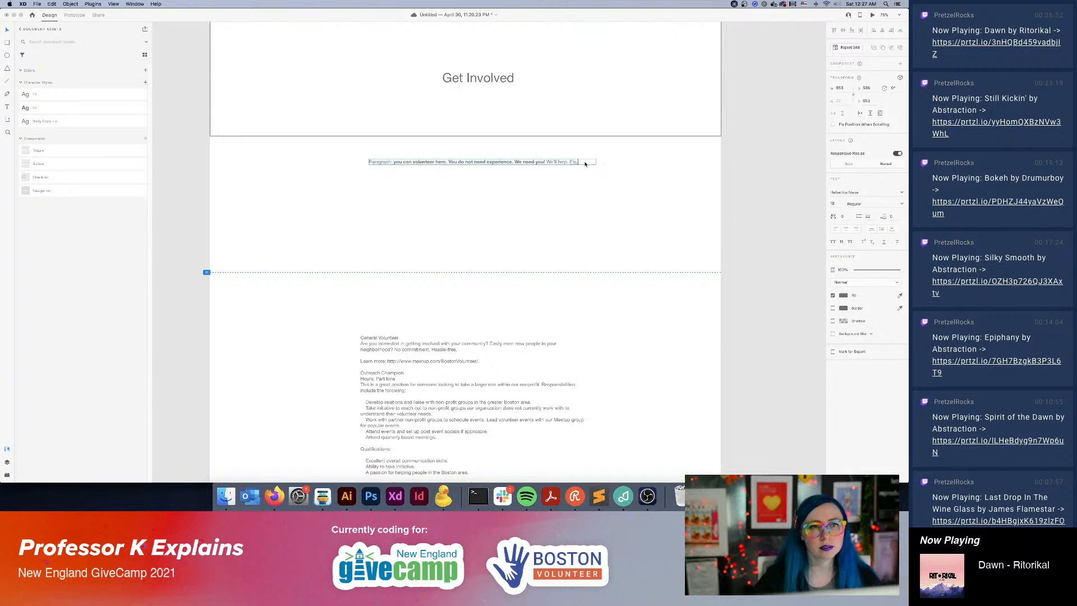
pyautogui.press('super+b')
pyautogui.write('The mo')
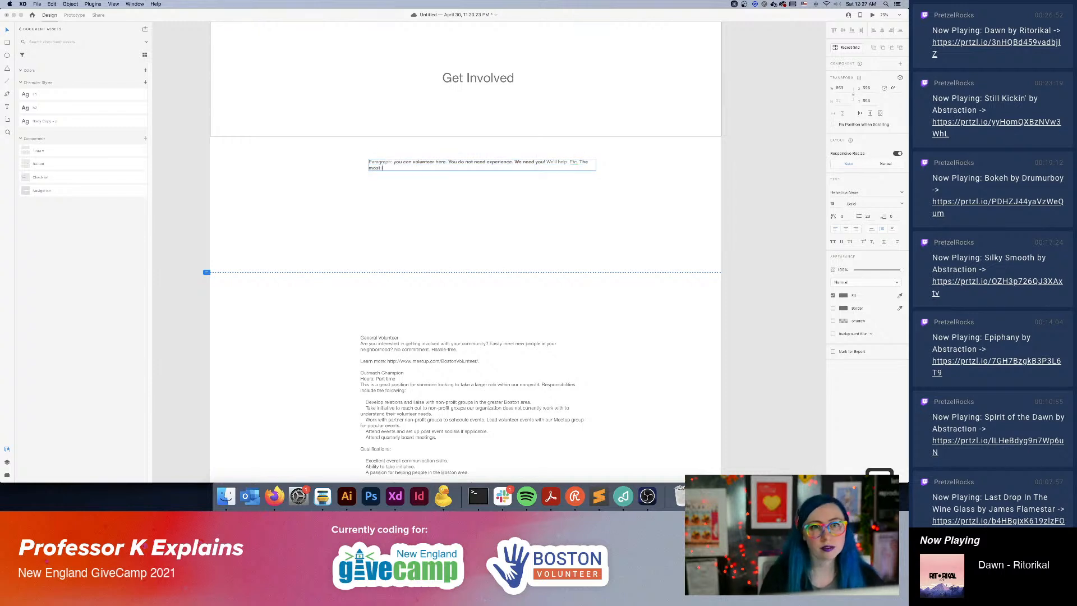
pyautogui.write('st important part is that you')
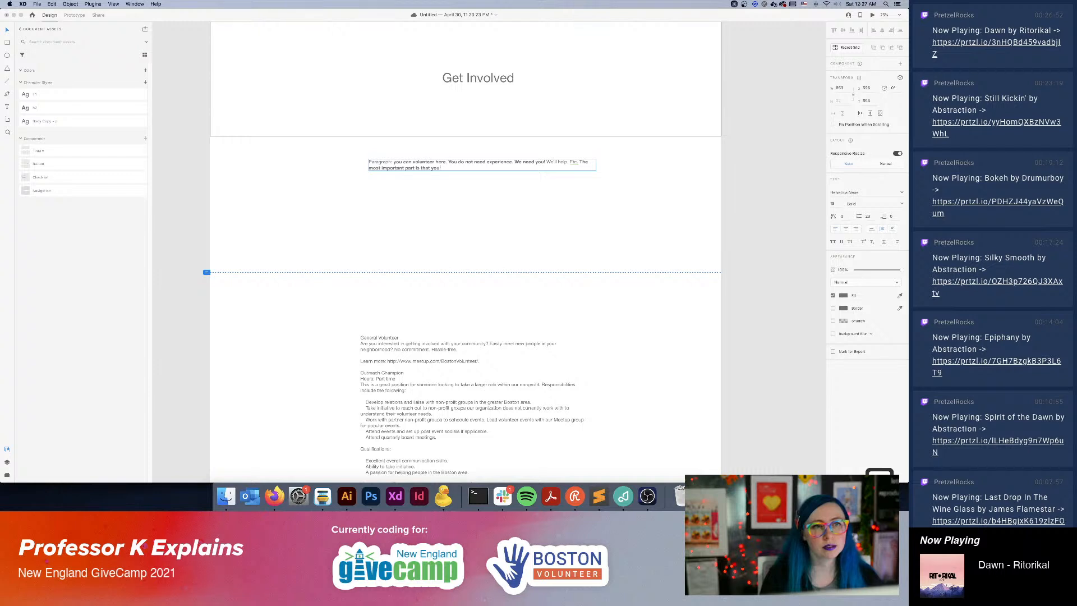
pyautogui.write('here to')
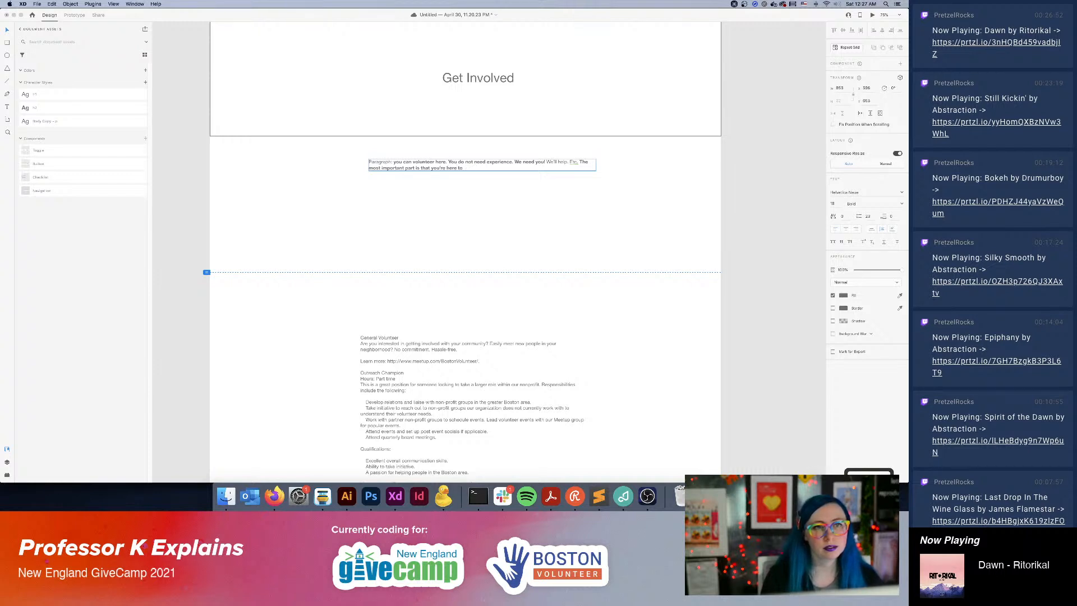
pyautogui.write(' heow with us!')
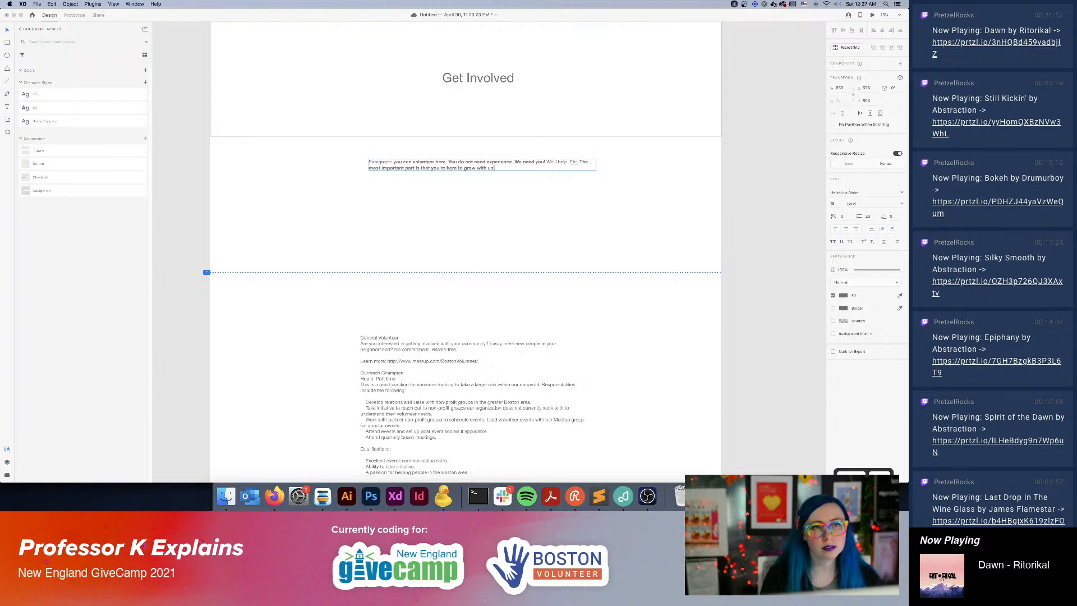
pyautogui.click(648, 236)
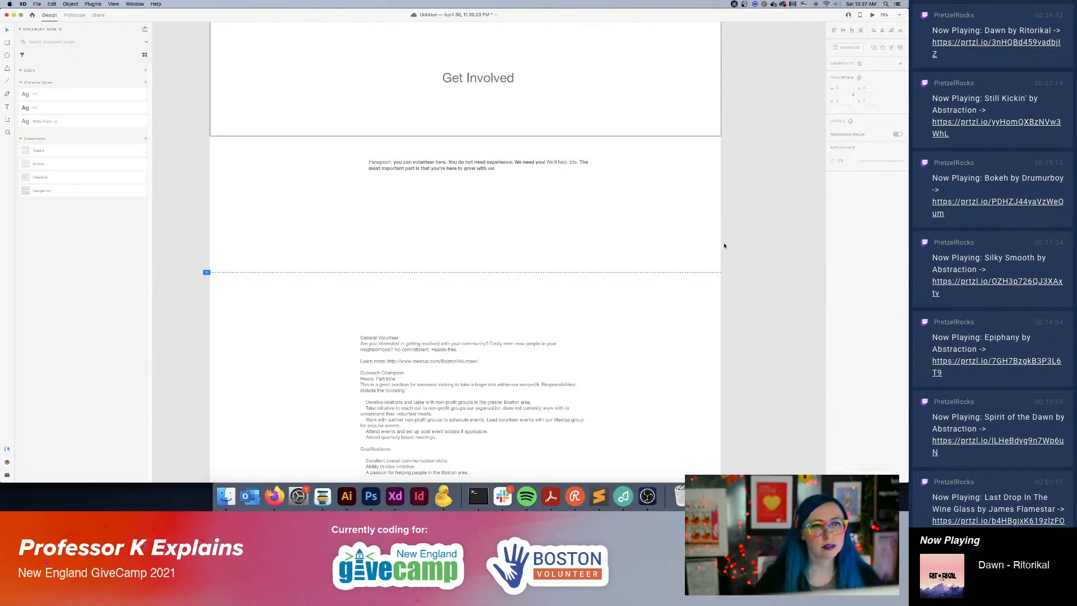
# Duplicate the Get Involved title below the intro paragraph, apply the bold heading character style and set its font size to 36.
pyautogui.click(475, 78)
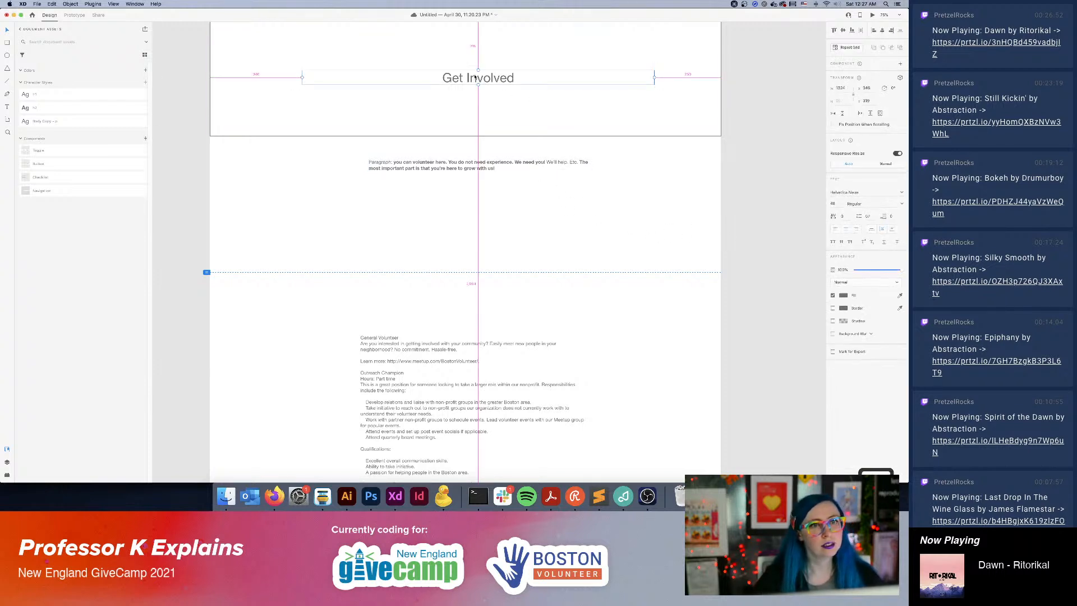
pyautogui.moveTo(475, 78); pyautogui.dragTo(345, 214)
pyautogui.click(71, 113)
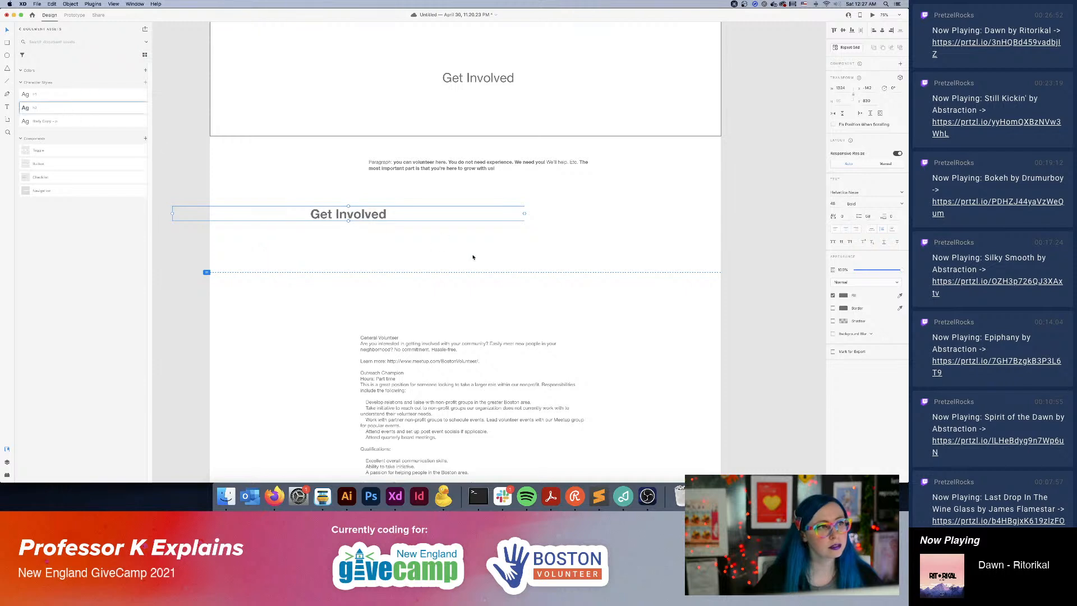
pyautogui.click(834, 203)
pyautogui.write('36')
pyautogui.press('Return')
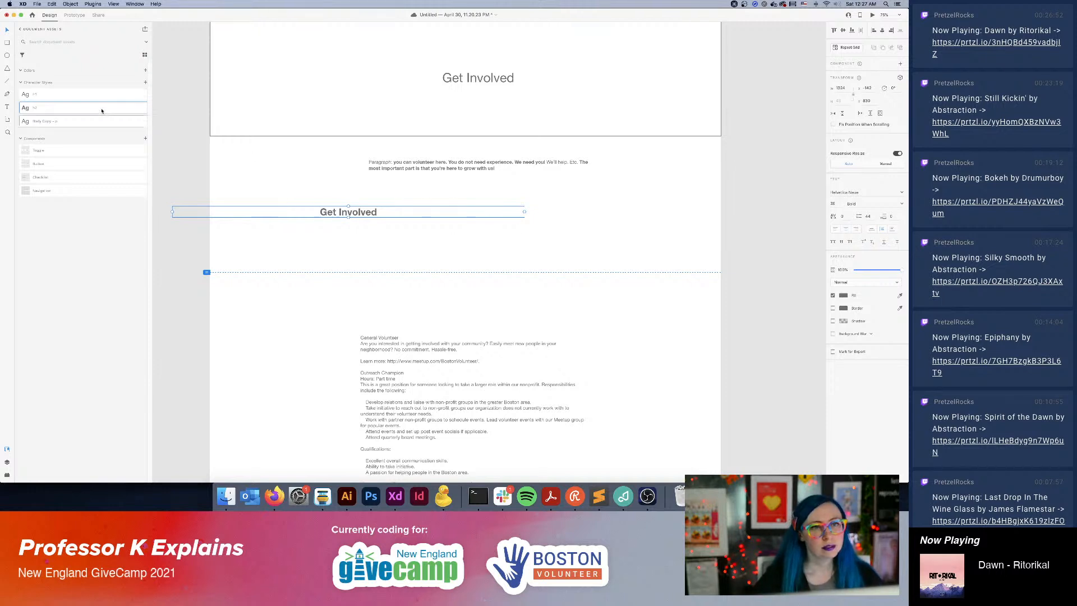
# Open the bold heading character style for editing and check its font size setting.
pyautogui.rightClick(72, 107)
pyautogui.click(85, 111)
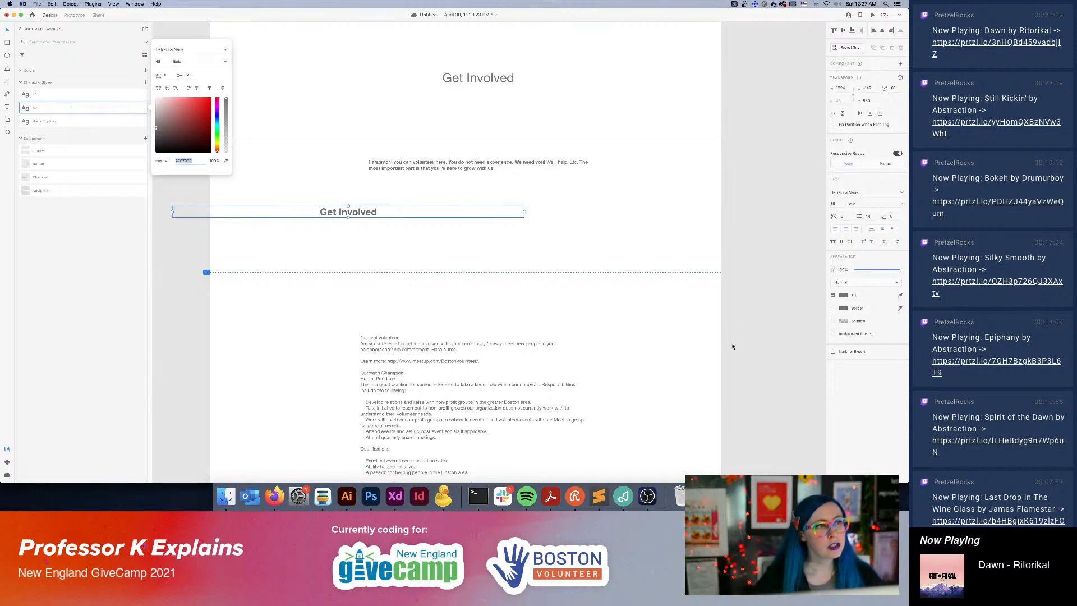
pyautogui.click(160, 61)
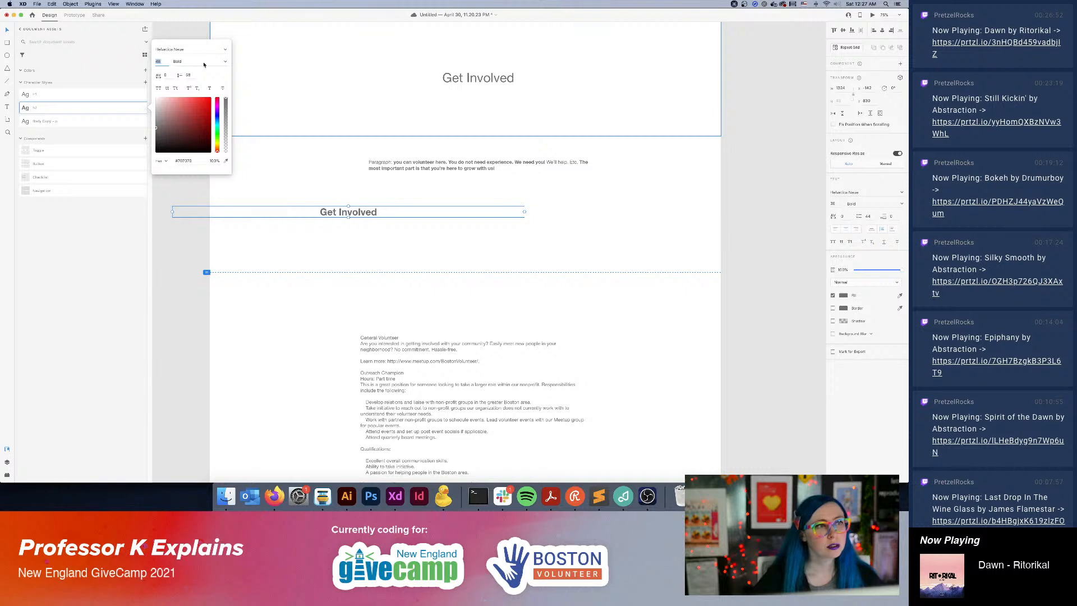
pyautogui.press('Return')
pyautogui.click(340, 134)
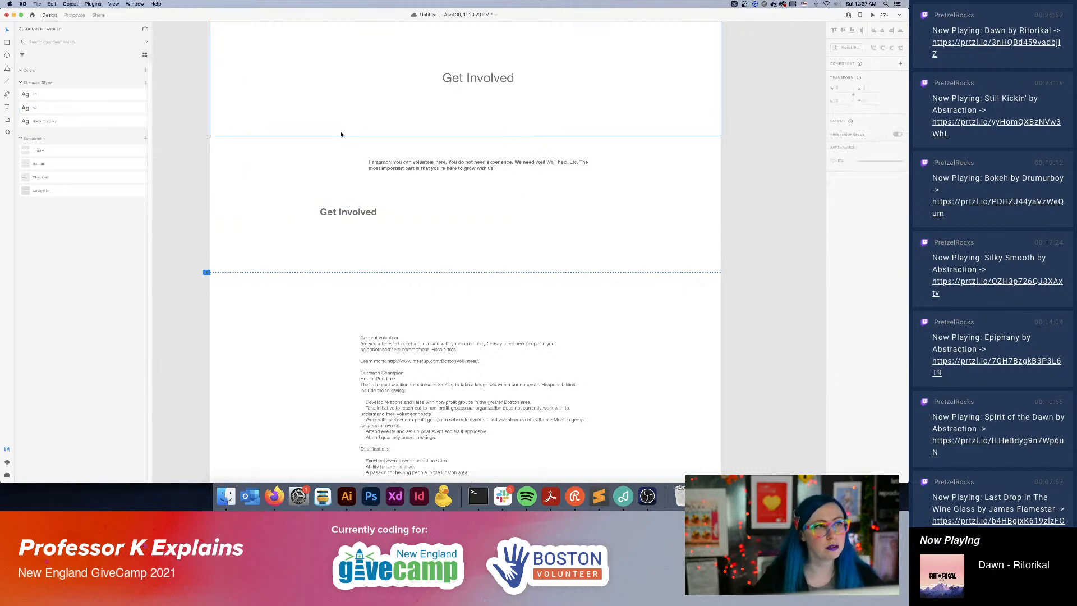
# Narrow the duplicated heading's text box, place it left of centre below the intro paragraph, and change its text to "General Volunteer".
pyautogui.click(408, 216)
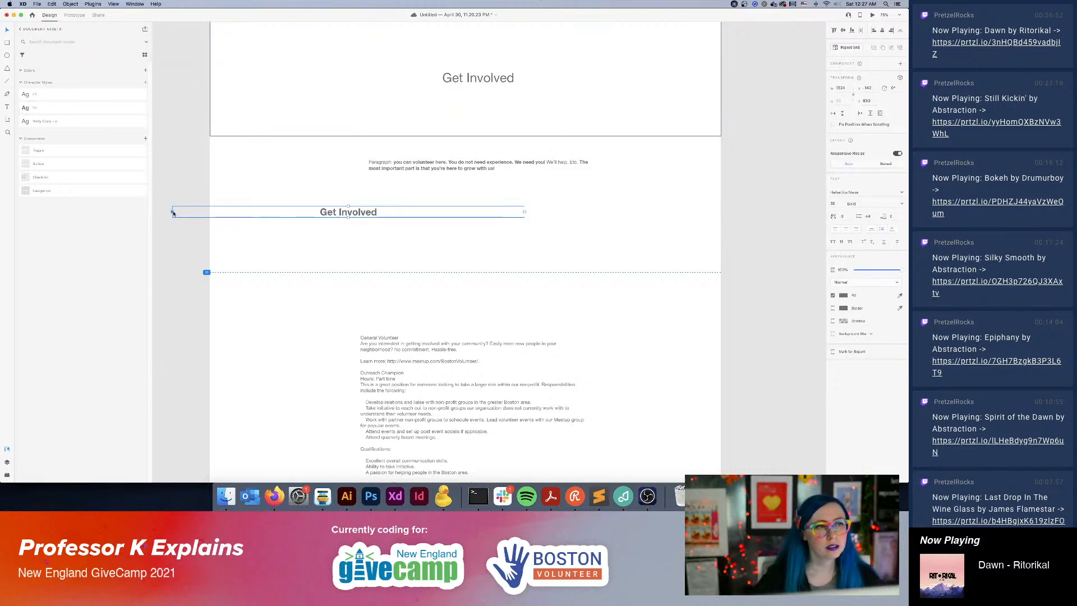
pyautogui.moveTo(172, 216); pyautogui.dragTo(309, 204)
pyautogui.doubleClick(300, 200)
pyautogui.press('super+a')
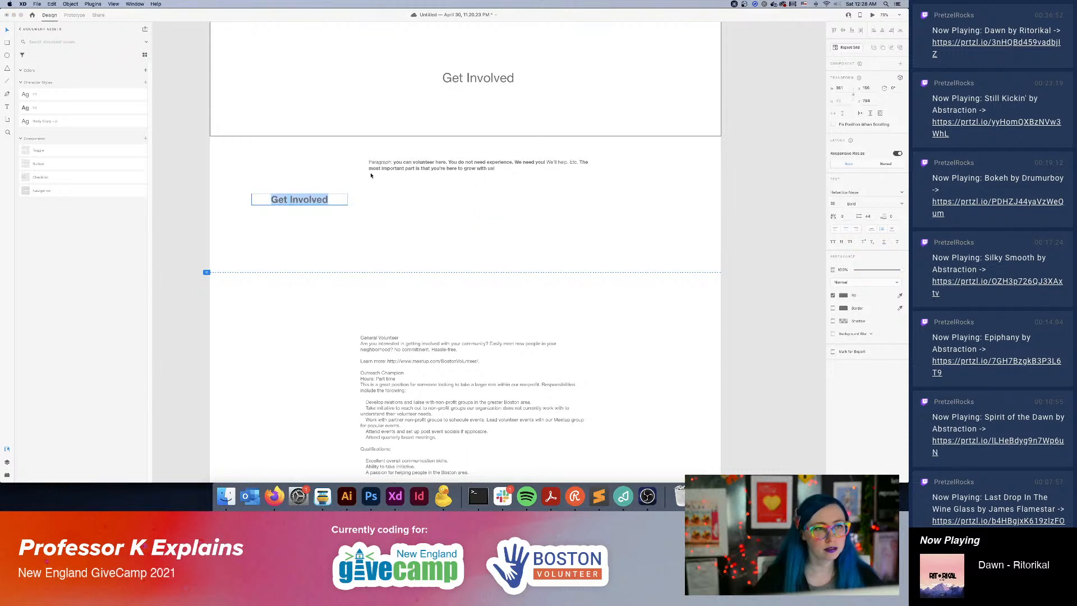
pyautogui.write('General Vo')
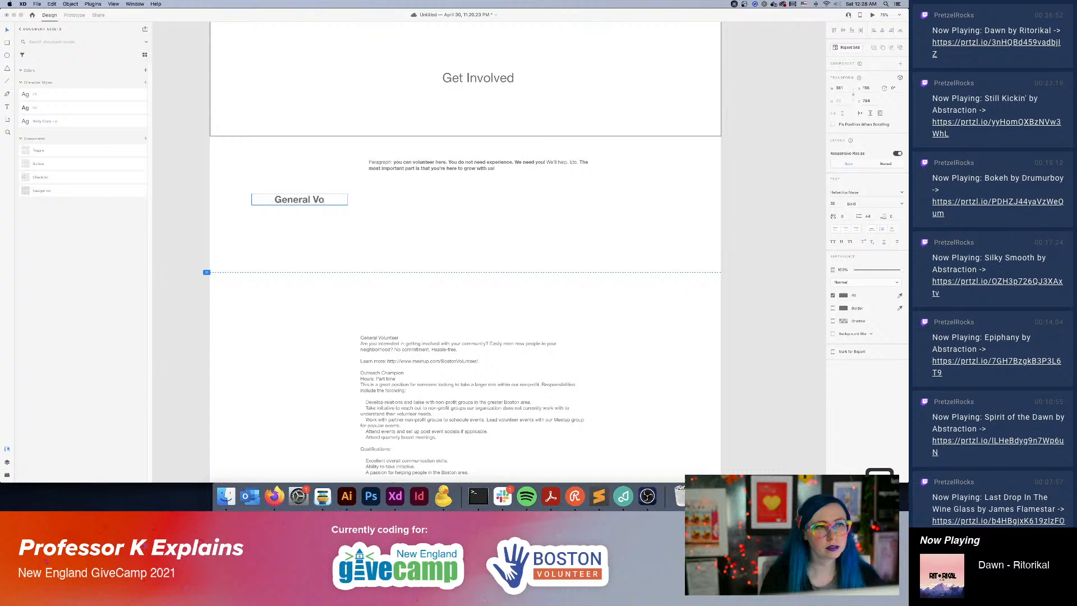
pyautogui.write('lunteer')
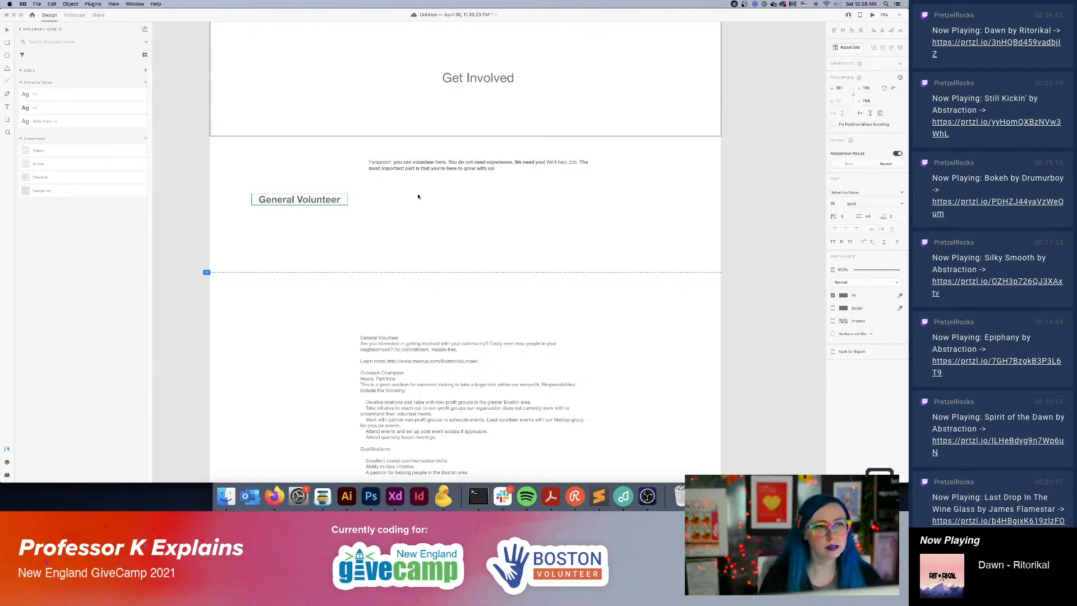
pyautogui.press('Escape')
# Shift the General Volunteer heading slightly lower and duplicate it to its right on the same line.
pyautogui.scroll(-8, 482, 258)
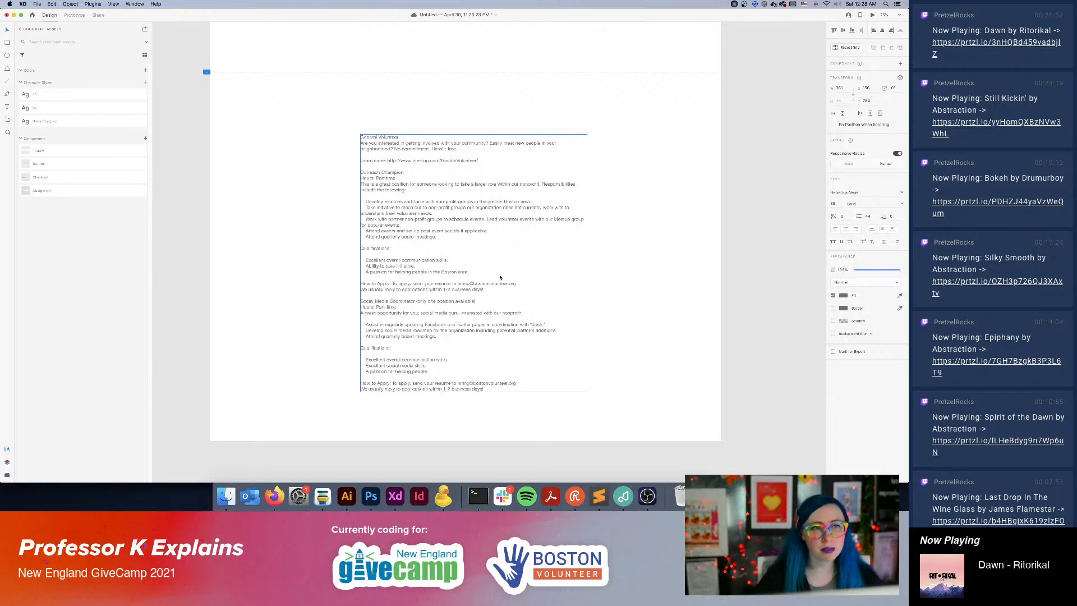
pyautogui.scroll(4, 488, 272)
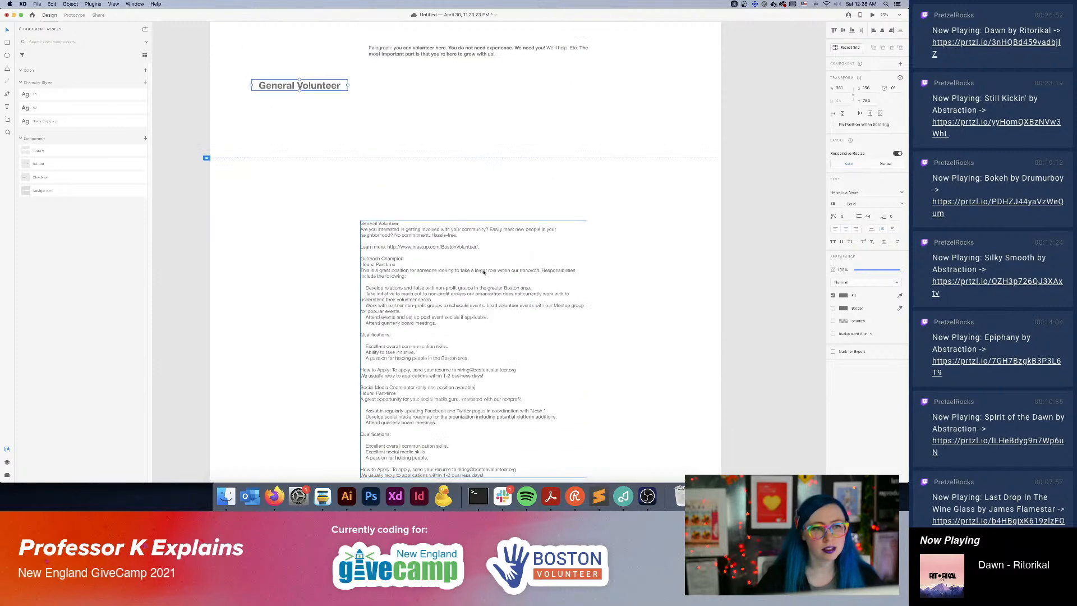
pyautogui.moveTo(307, 99); pyautogui.dragTo(428, 138)
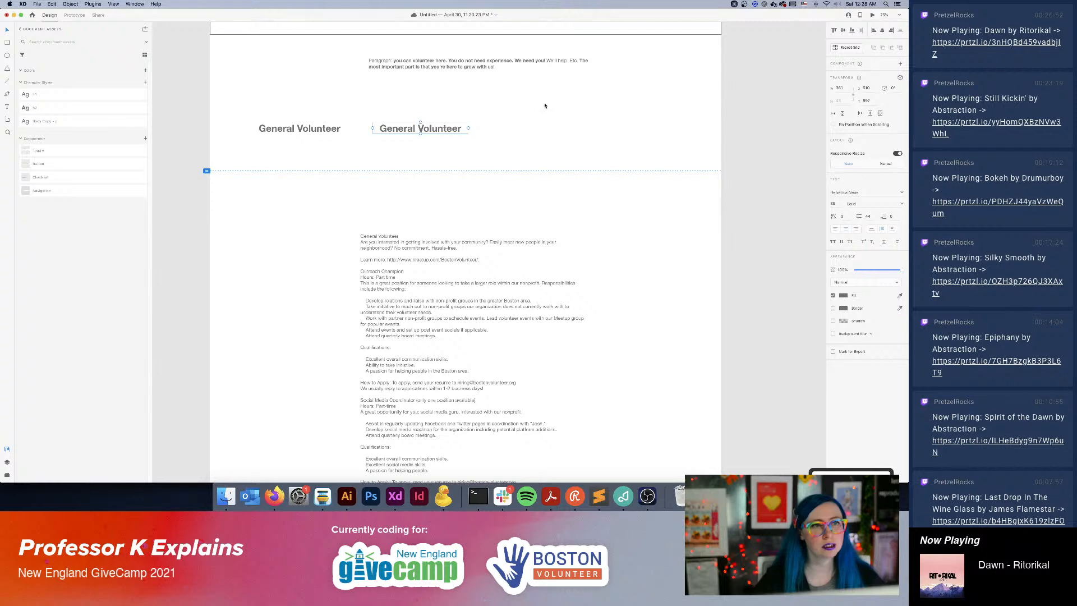
# Append "We've got ways to help for all levels of commitment and skills." in regular weight to the intro paragraph.
pyautogui.scroll(5, 544, 106)
pyautogui.click(456, 199)
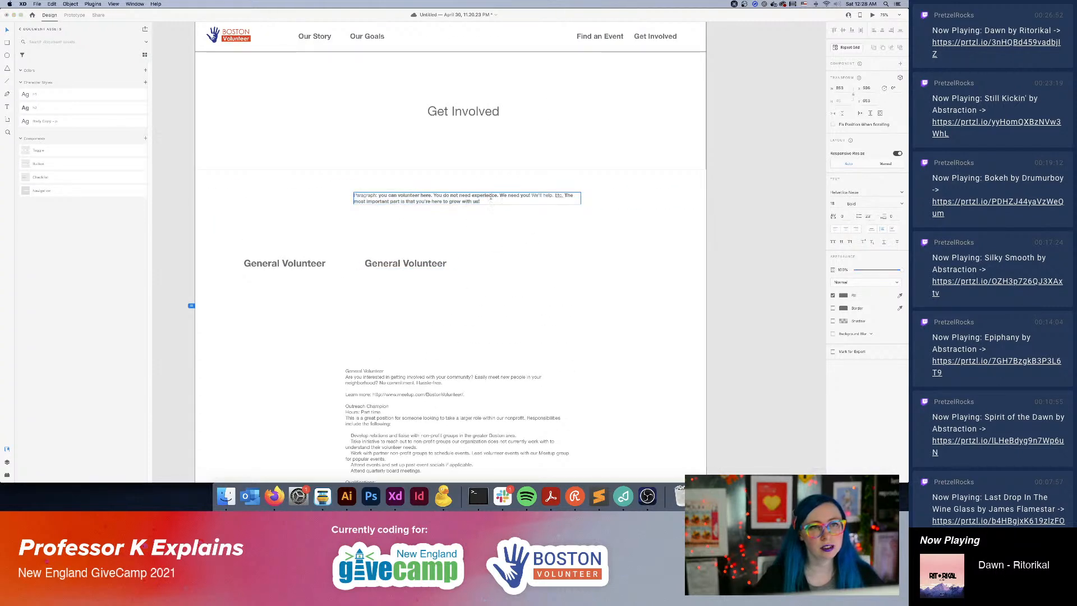
pyautogui.write('W')
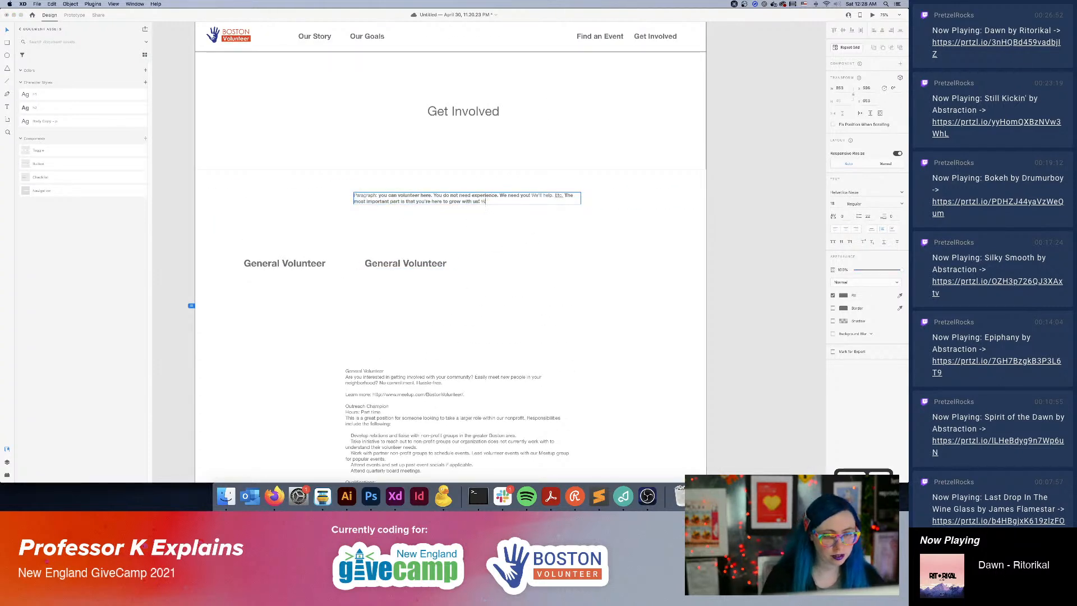
pyautogui.write("e've got")
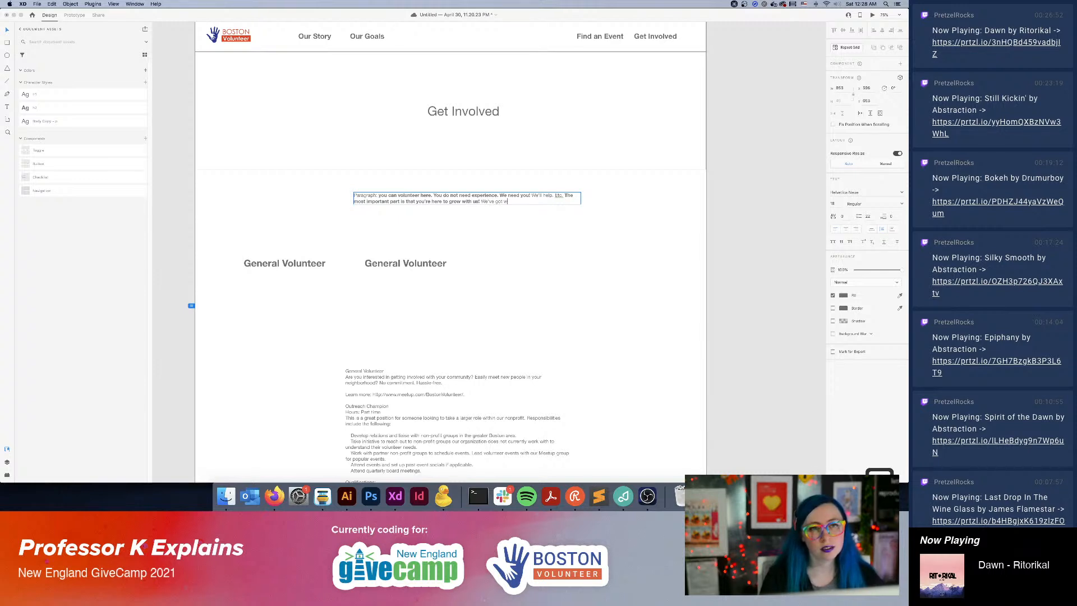
pyautogui.write('ways to help for')
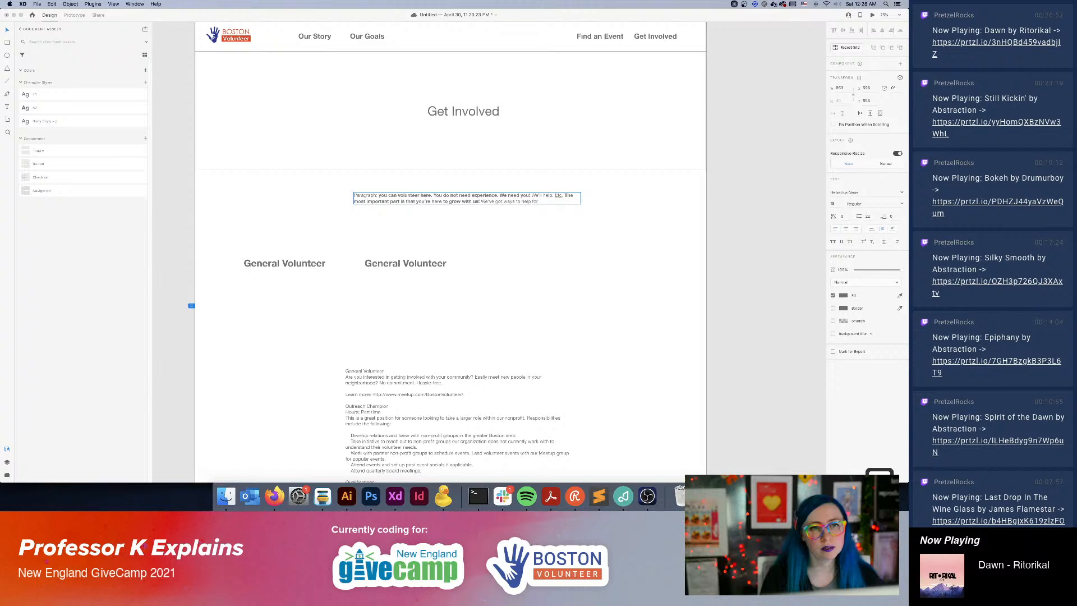
pyautogui.write(' all levels of commitme')
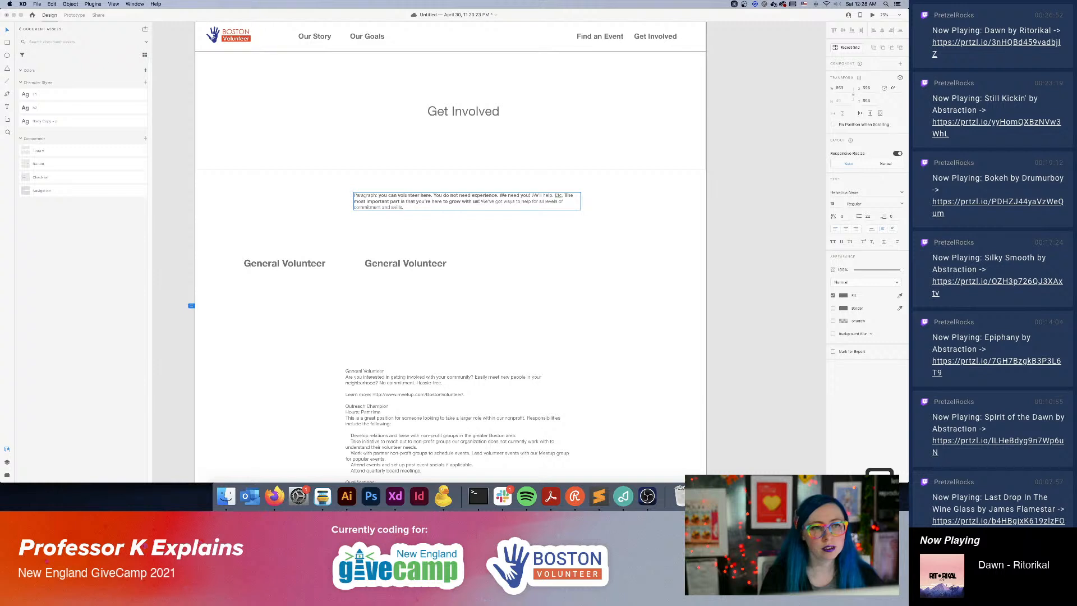
# Change the second General Volunteer heading's text to "Outreach Champion".
pyautogui.doubleClick(409, 263)
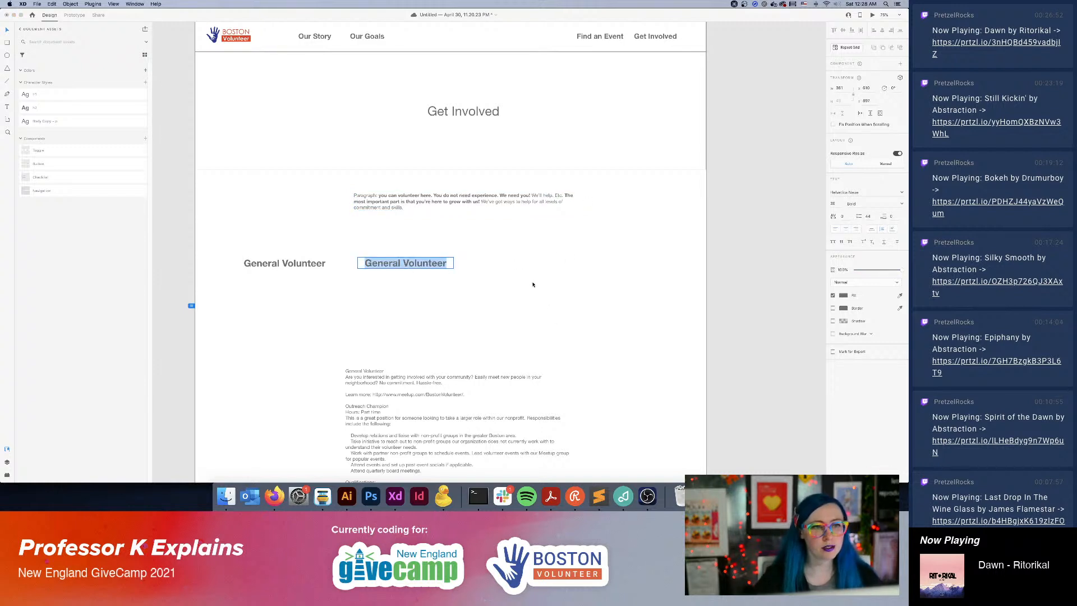
pyautogui.write('Ou')
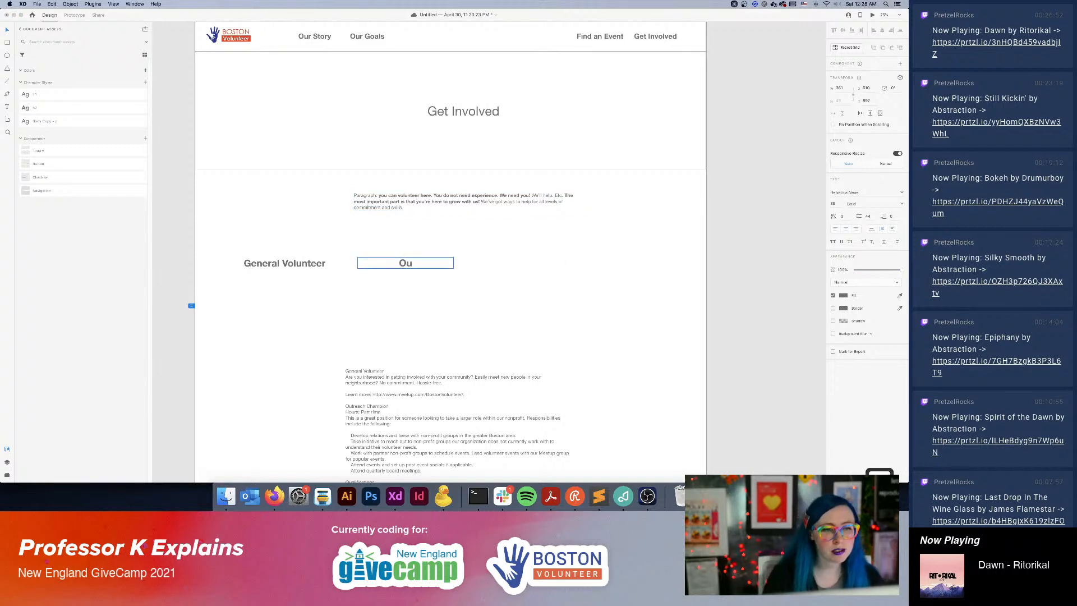
pyautogui.write('trea')
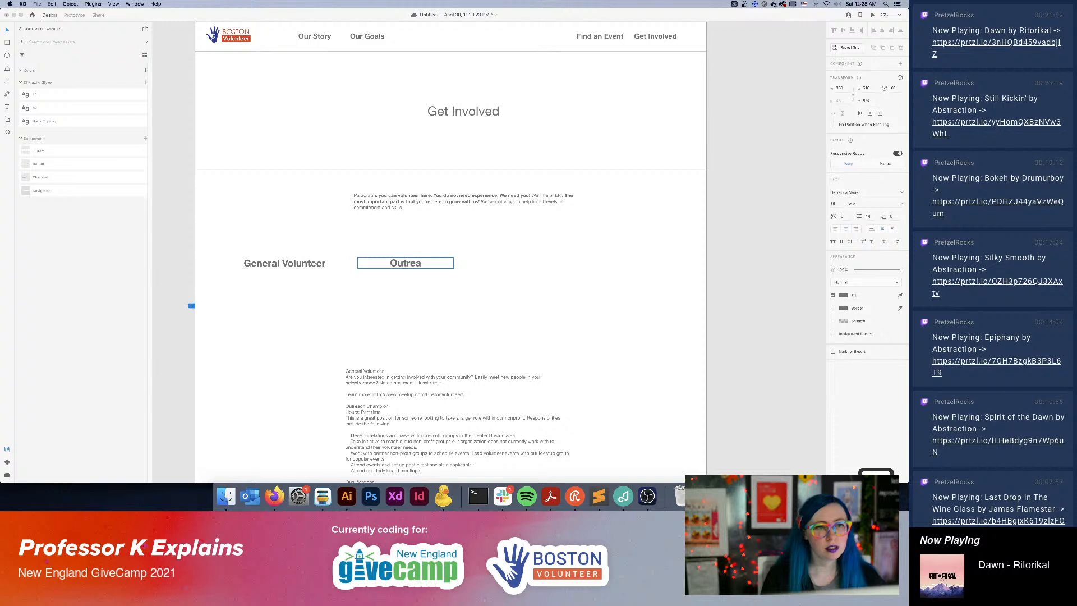
pyautogui.write('ch Champt')
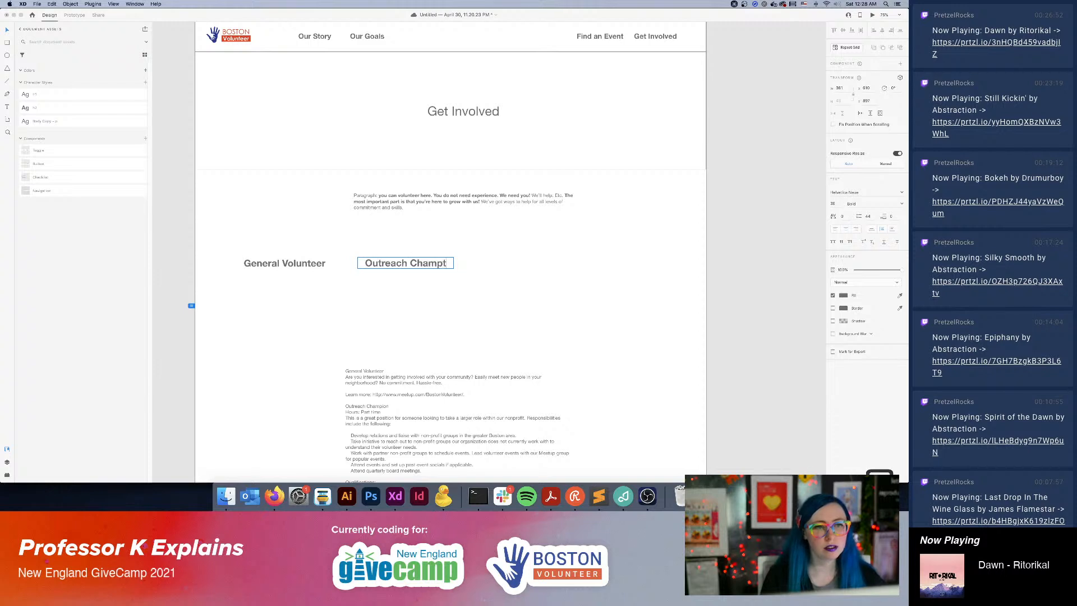
pyautogui.press('BackSpace')
pyautogui.write('ion')
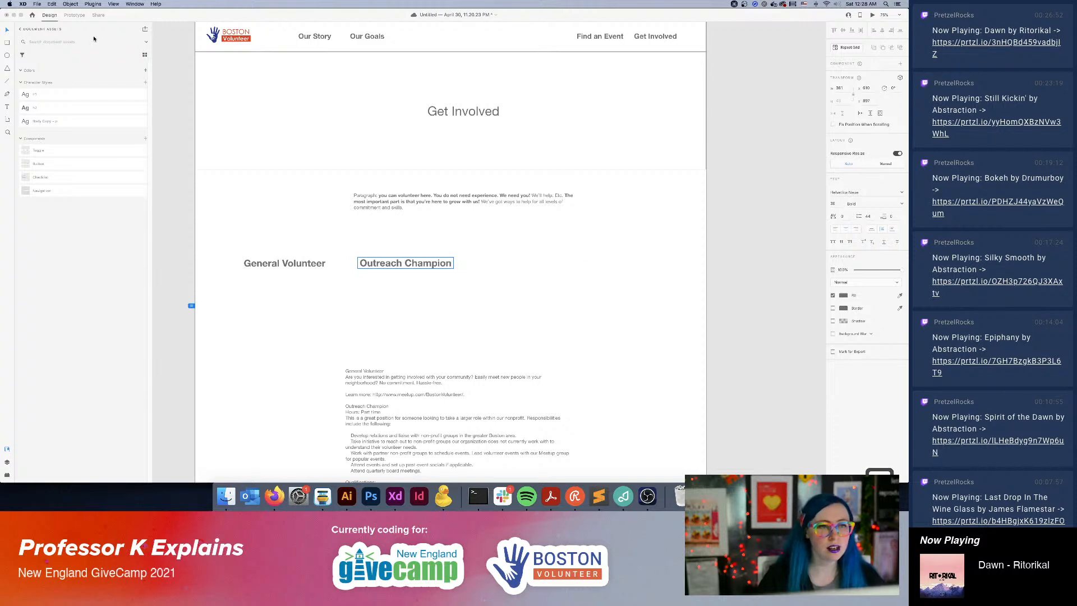
pyautogui.press('Escape')
# Duplicate the Outreach Champion heading to its right and change the copy's text to "Board Member".
pyautogui.moveTo(436, 264); pyautogui.dragTo(543, 266)
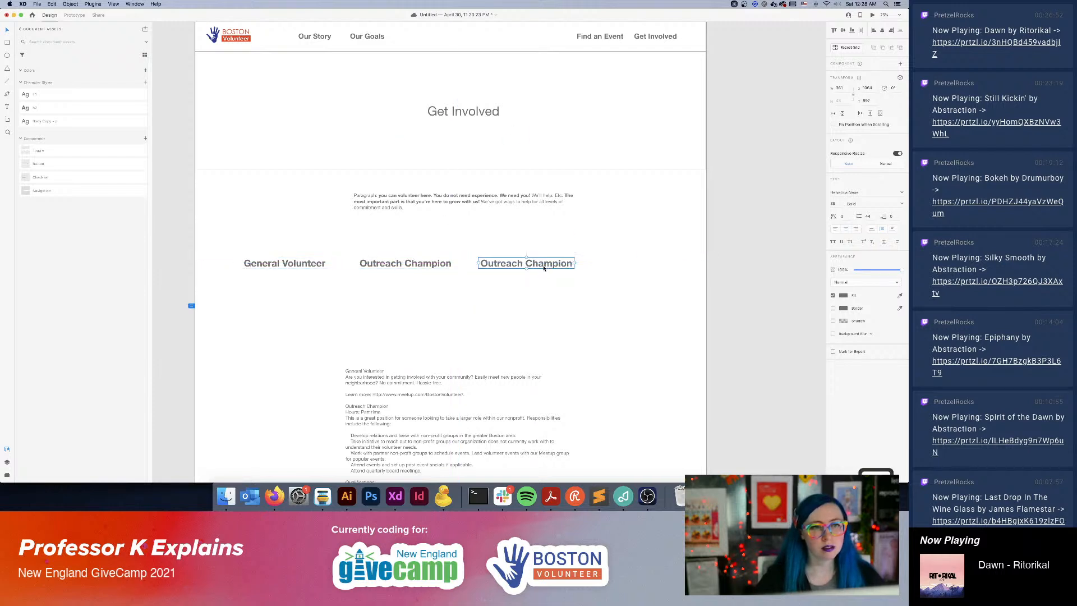
pyautogui.doubleClick(538, 264)
pyautogui.write('Board Member')
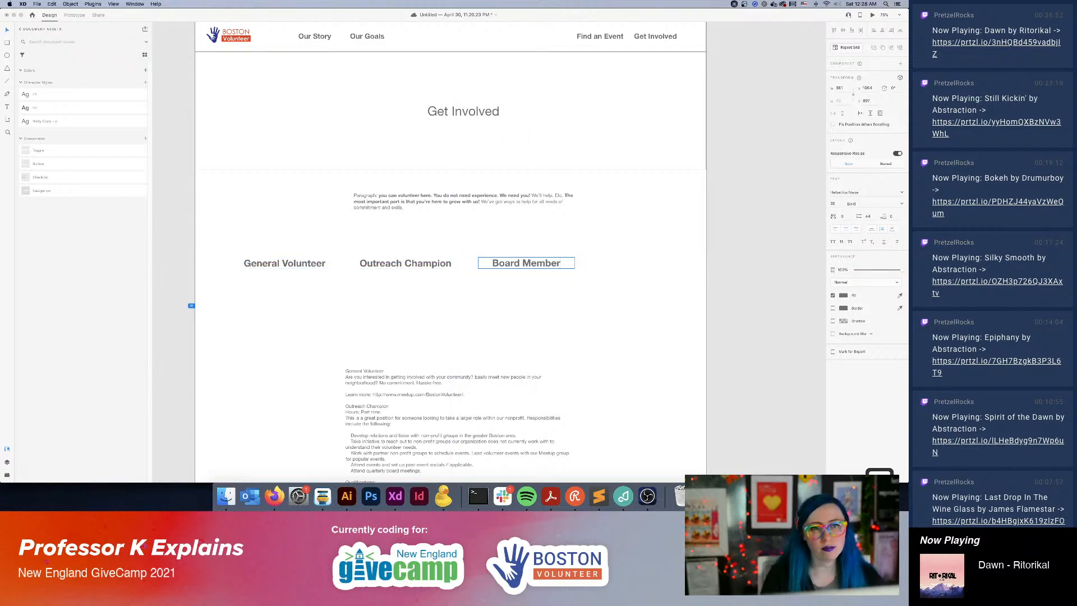
pyautogui.click(726, 327)
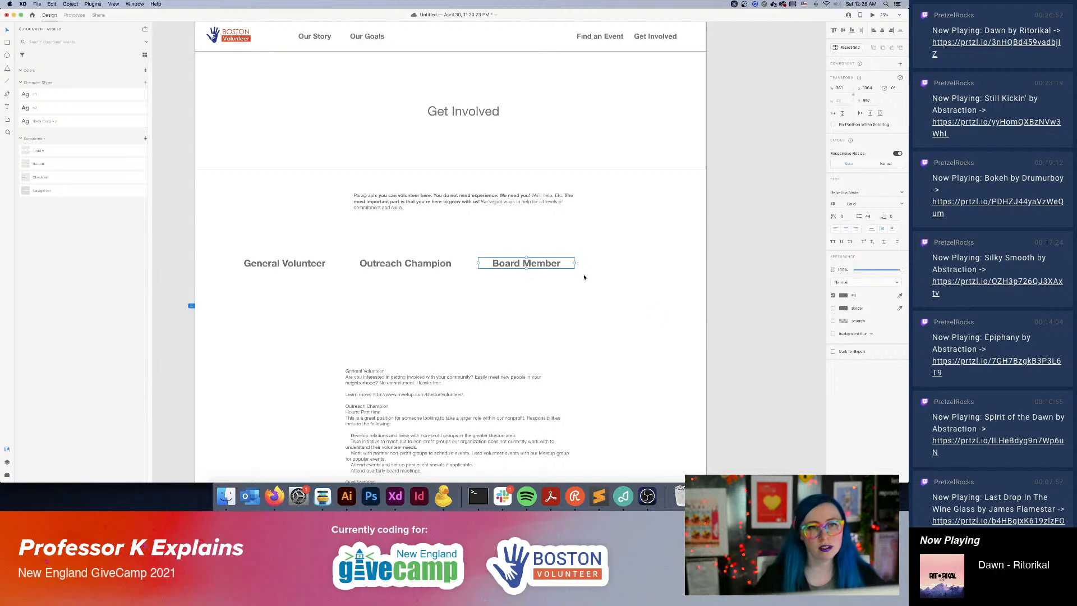
pyautogui.click(733, 305)
# Spread out the heading row by moving Board Member farther right and Outreach Champion to the page's center.
pyautogui.click(549, 264)
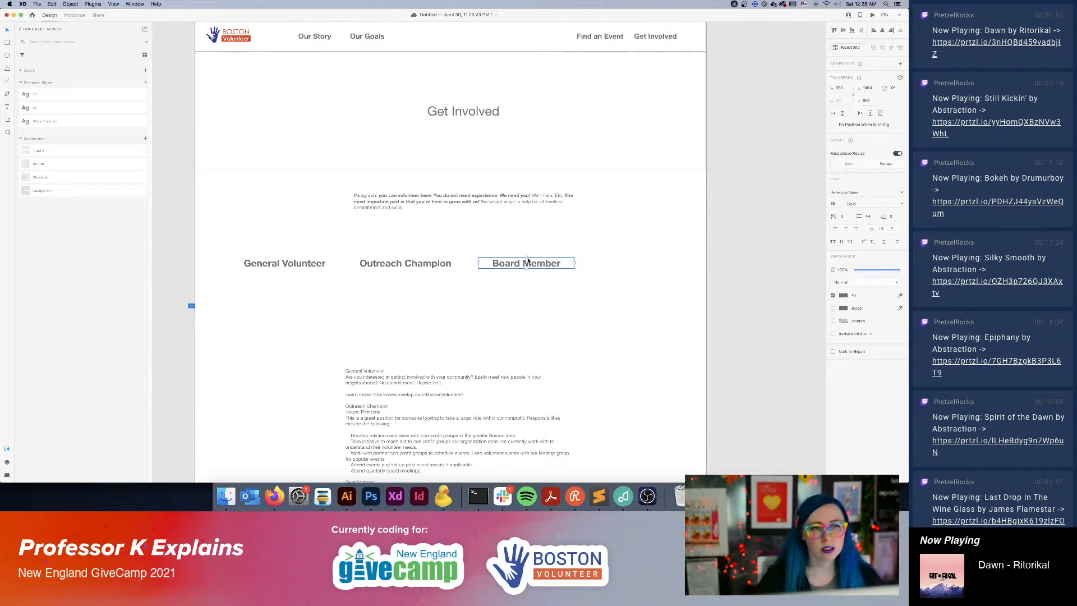
pyautogui.moveTo(528, 265); pyautogui.dragTo(623, 268)
pyautogui.click(438, 265)
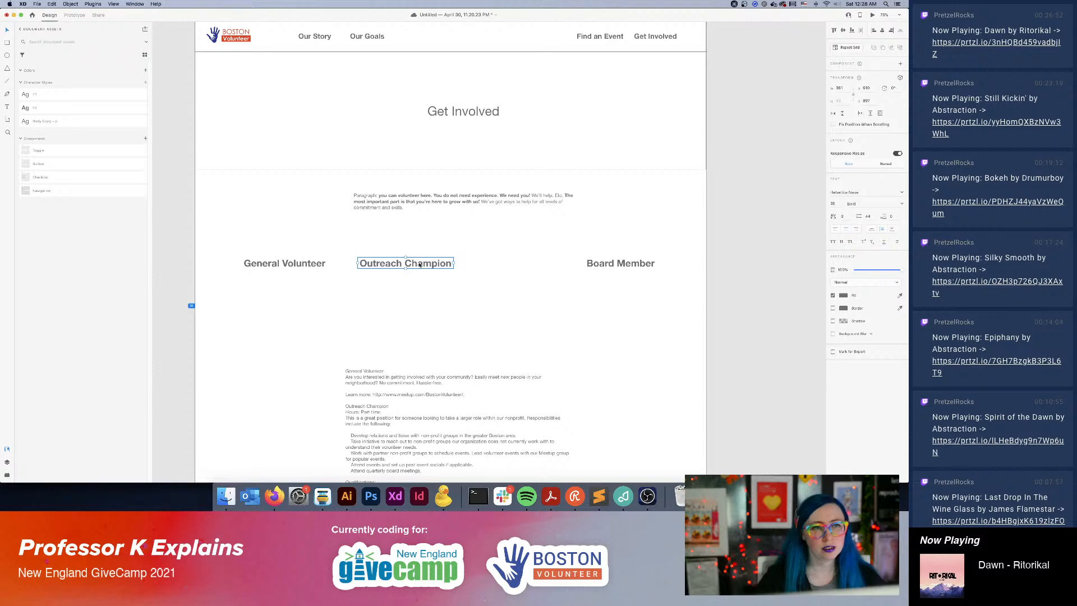
pyautogui.moveTo(419, 264); pyautogui.dragTo(464, 263)
pyautogui.click(558, 336)
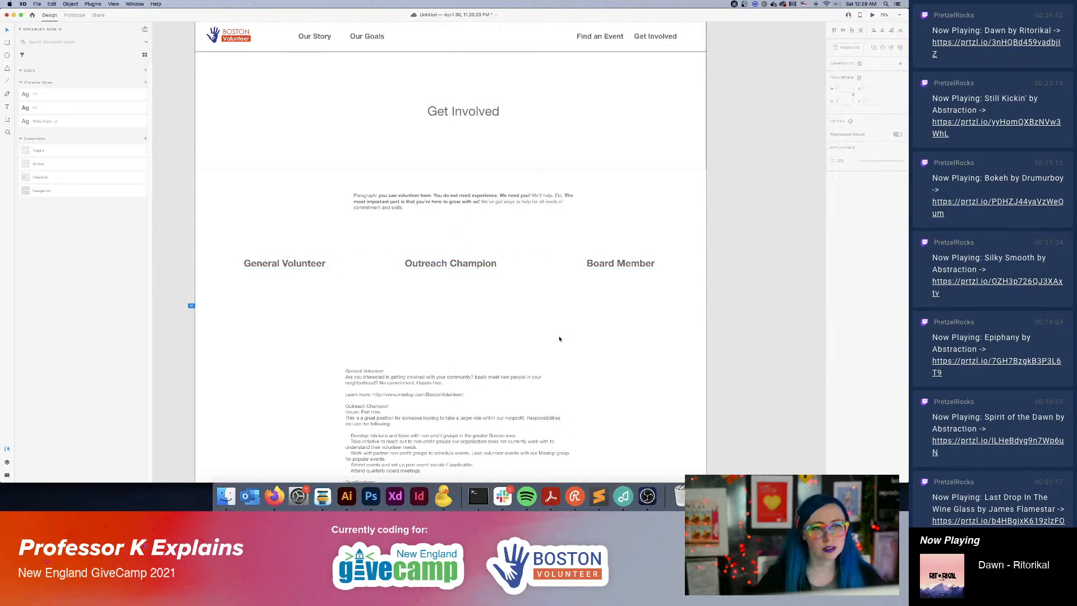
# Duplicate the long role descriptions text block and place the copy beneath the General Volunteer heading.
pyautogui.scroll(-5, 579, 354)
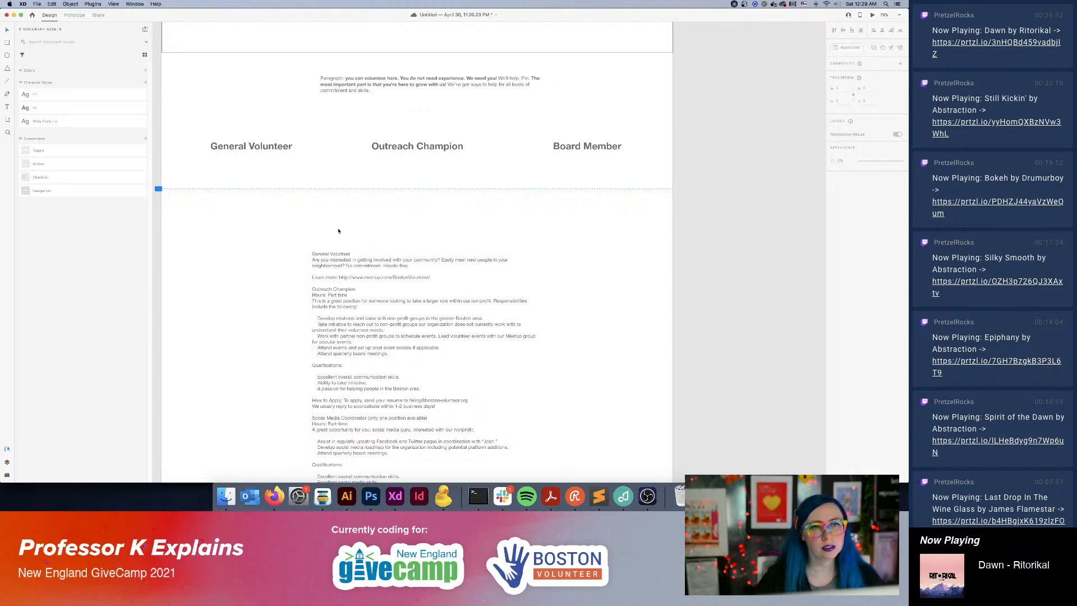
pyautogui.click(423, 302)
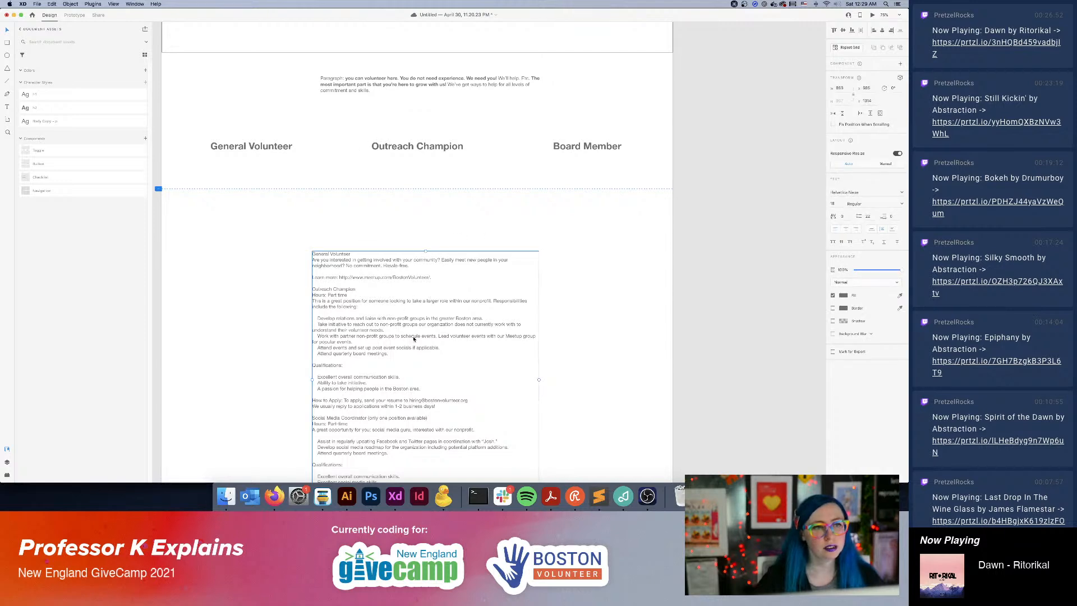
pyautogui.keyDown('alt'); pyautogui.moveTo(472, 364); pyautogui.dragTo(358, 277); pyautogui.keyUp('alt')
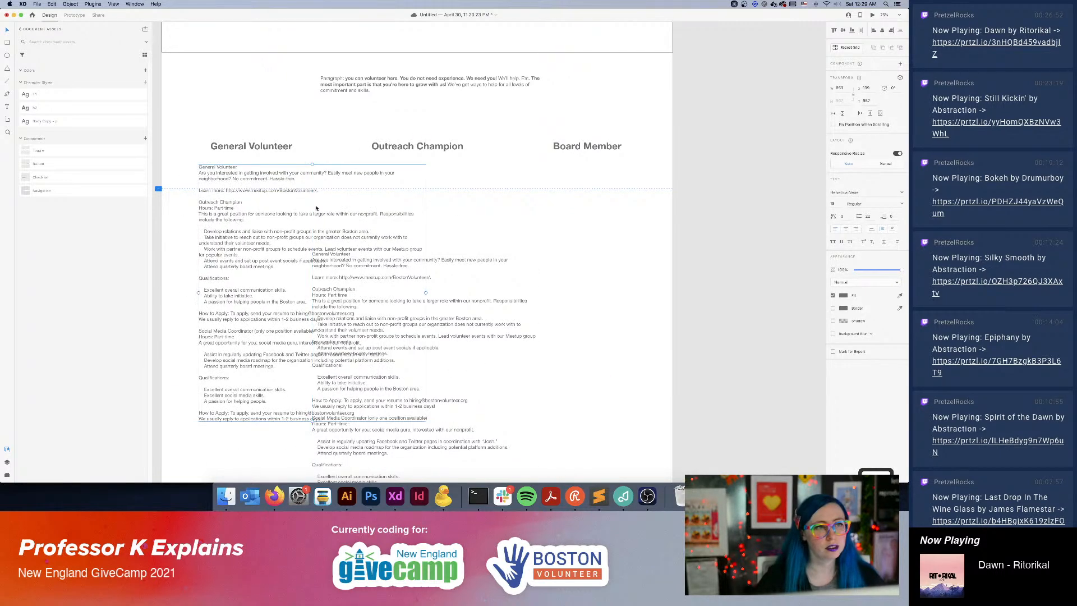
# Delete everything after the "Learn more" link line from the copied text block.
pyautogui.doubleClick(314, 179)
pyautogui.tripleClick(313, 179)
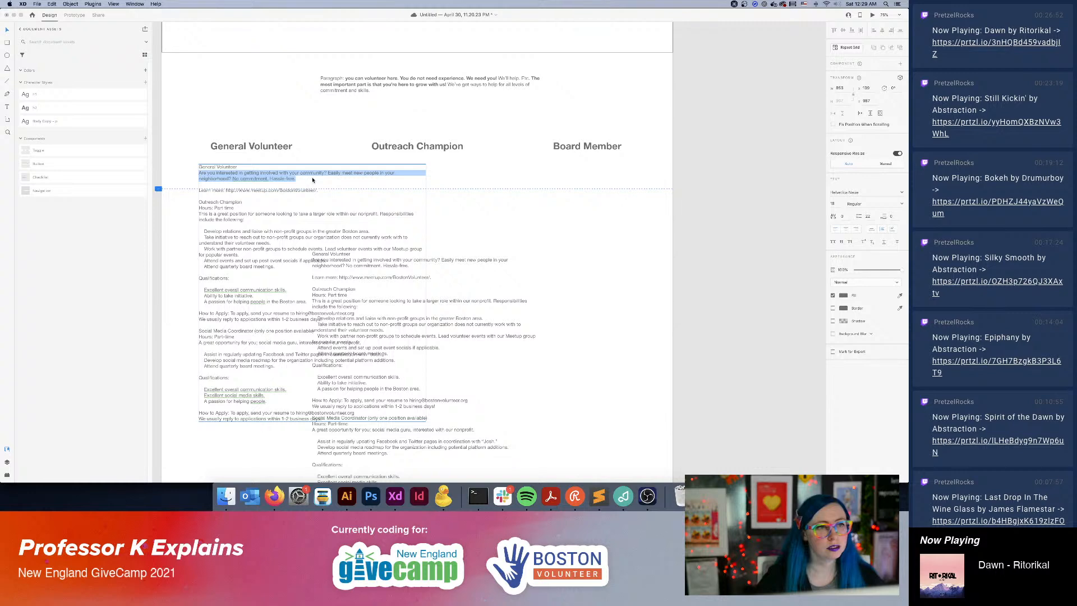
pyautogui.press('Right')
pyautogui.click(328, 193)
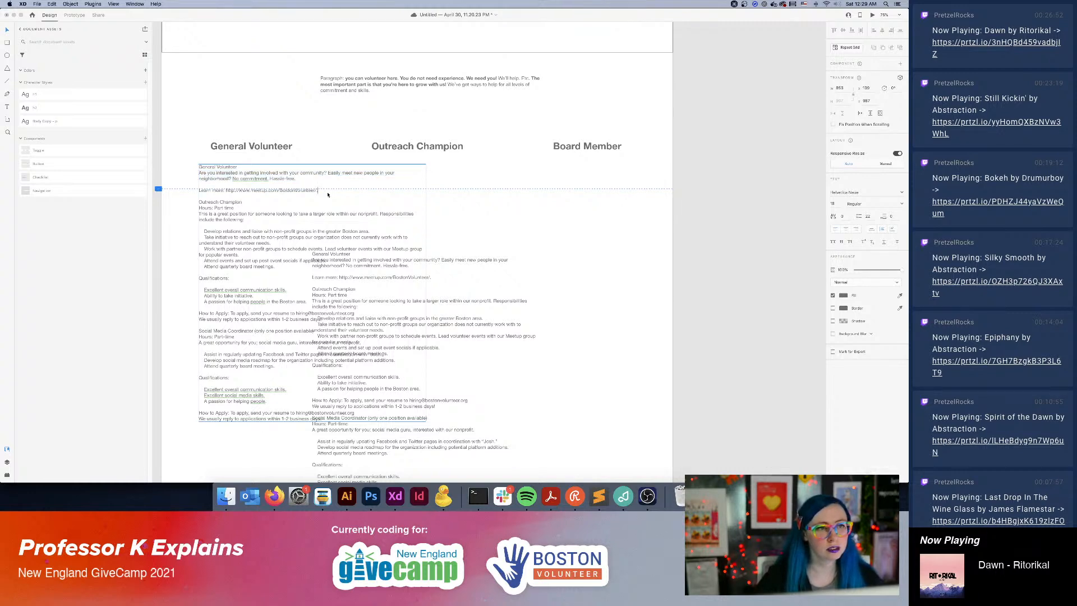
pyautogui.press('shift+super+Down')
pyautogui.press('BackSpace')
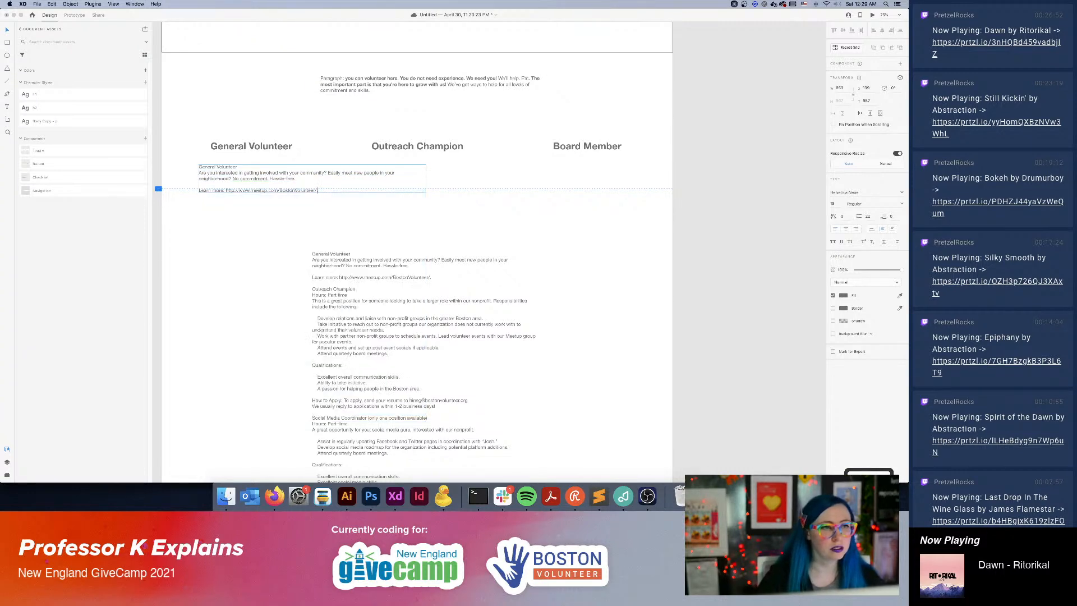
pyautogui.press('Escape')
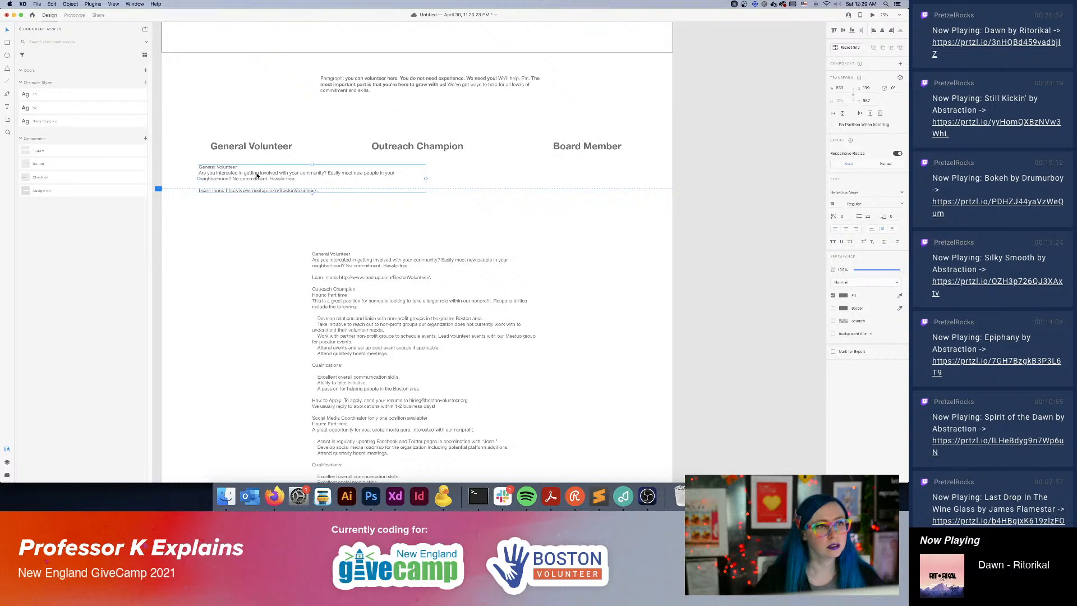
# Align the trimmed text block under the General Volunteer heading and narrow it to about the heading's width.
pyautogui.moveTo(258, 176); pyautogui.dragTo(264, 176)
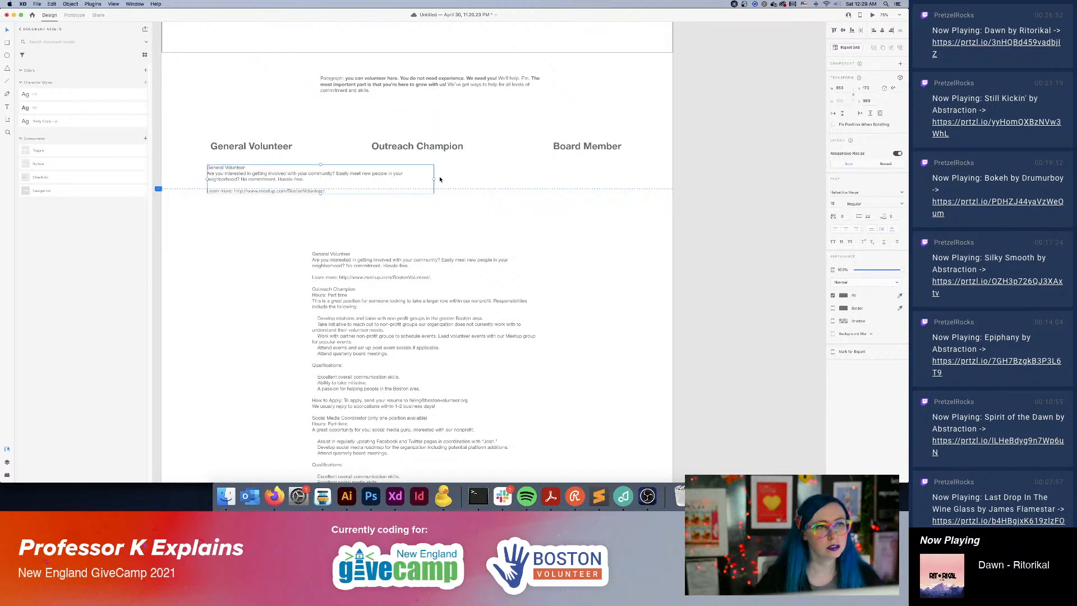
pyautogui.moveTo(434, 179); pyautogui.dragTo(294, 186)
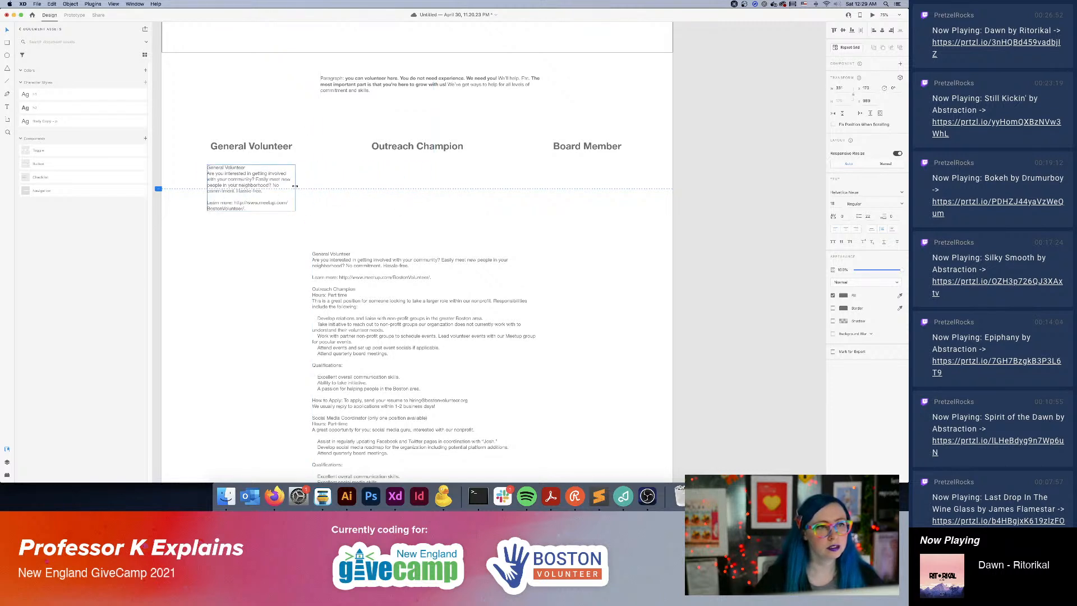
pyautogui.click(348, 124)
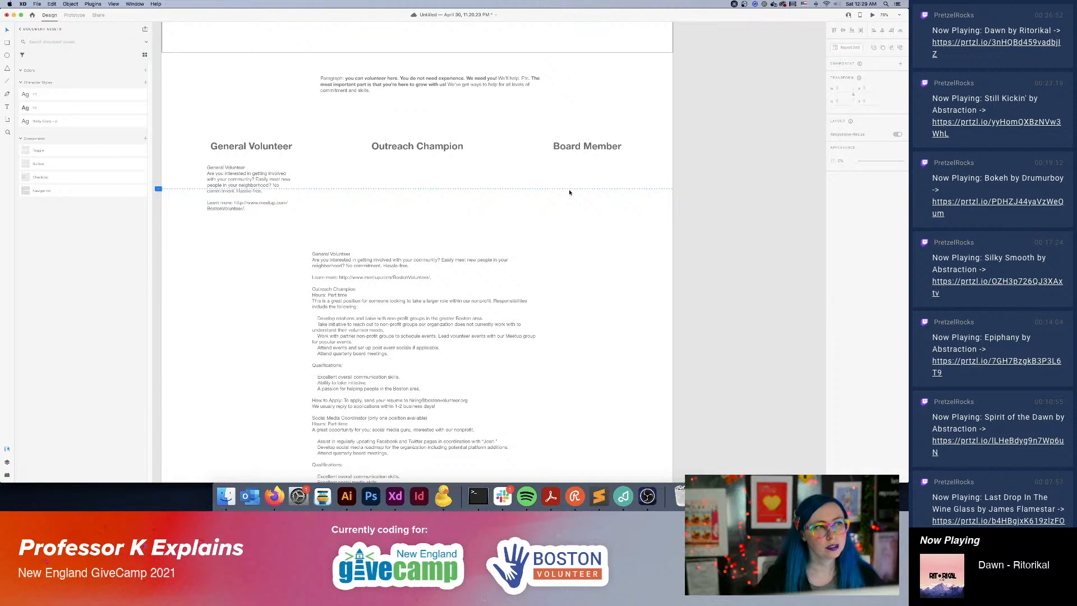
# Remove the "General Volunteer" title line from the description beneath the General Volunteer heading.
pyautogui.click(290, 207)
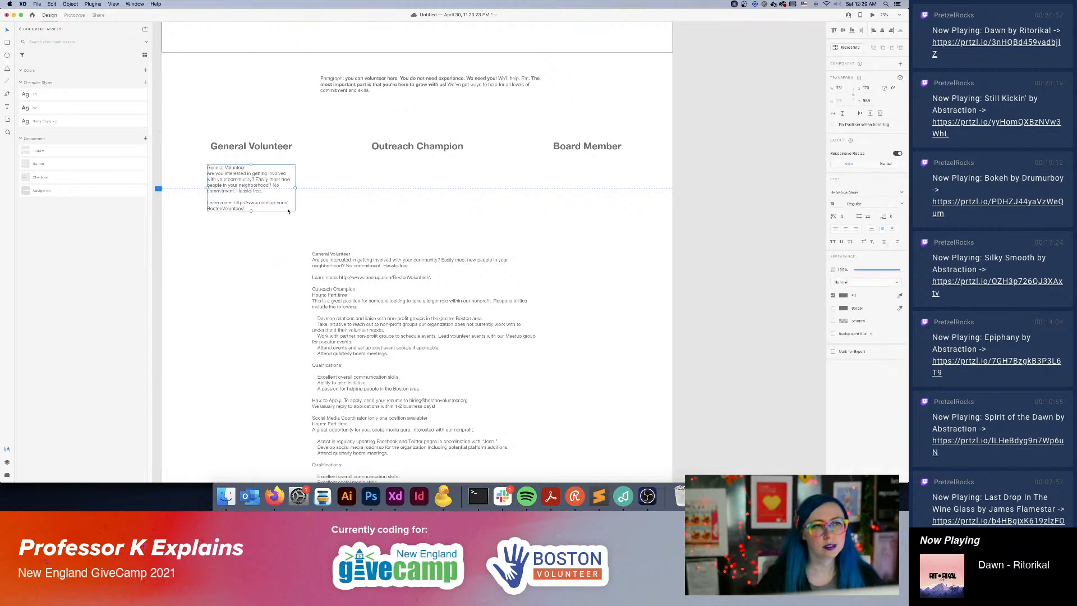
pyautogui.doubleClick(230, 178)
pyautogui.click(226, 175)
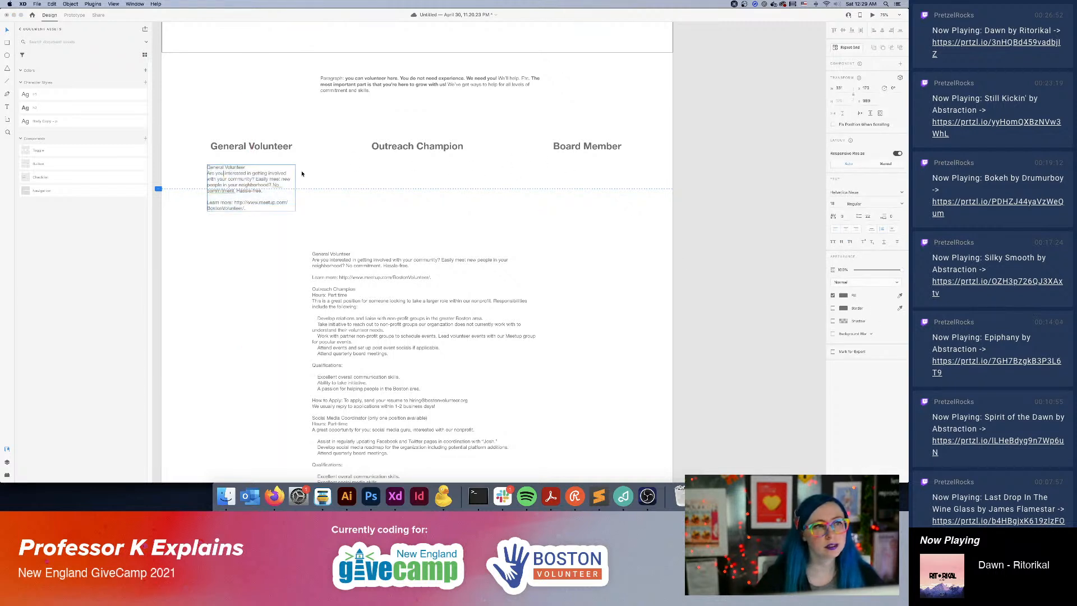
pyautogui.hotkey('shift', 'Up')
pyautogui.press('BackSpace')
pyautogui.click(382, 210)
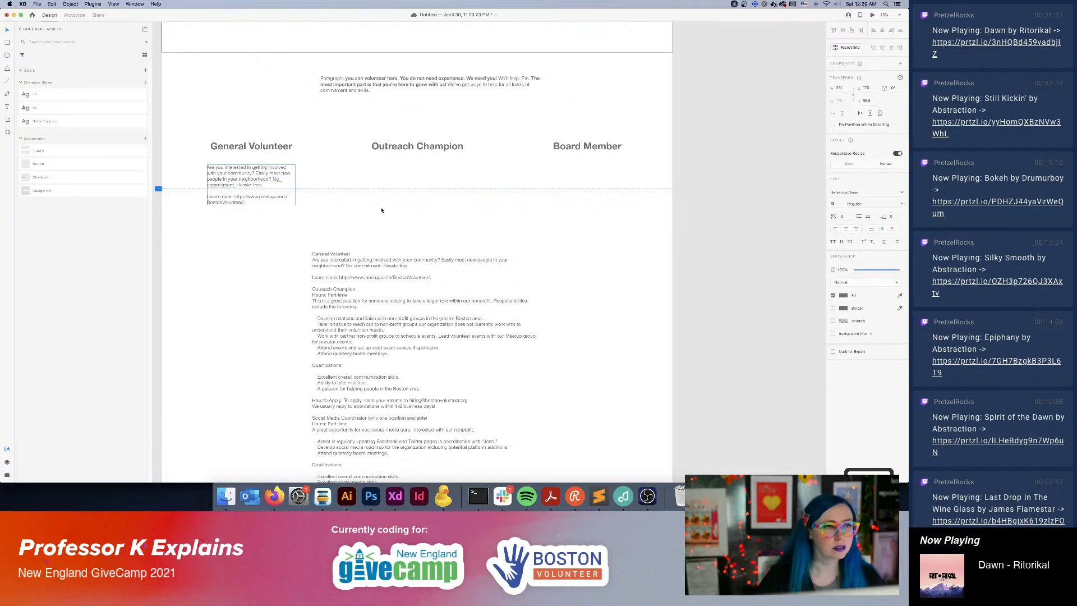
pyautogui.click(506, 239)
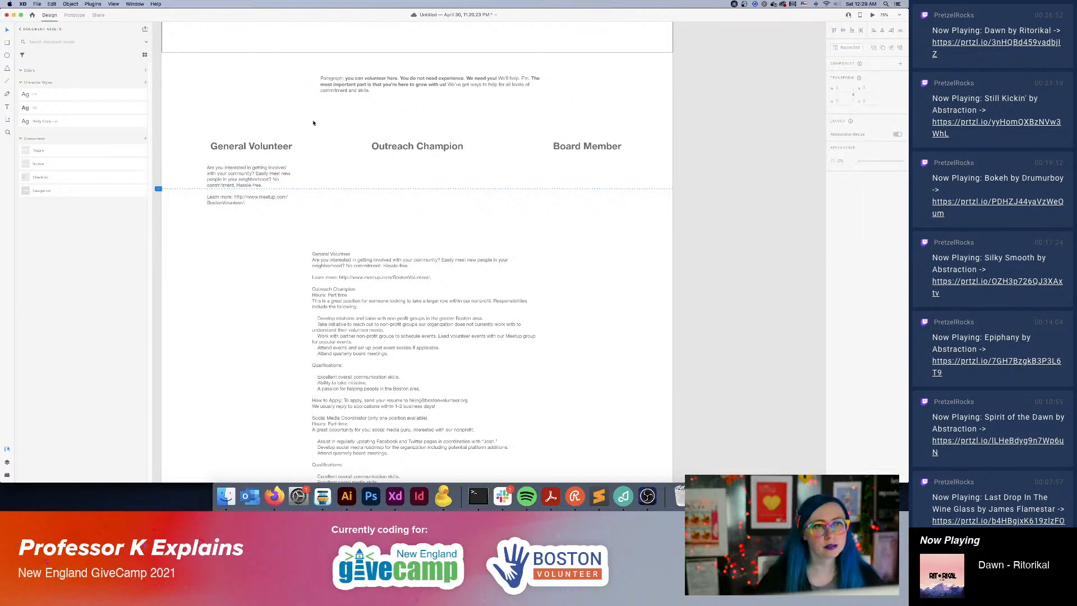
# Duplicate the General Volunteer description and place the copy beneath the Outreach Champion heading.
pyautogui.click(261, 147)
pyautogui.moveTo(261, 147); pyautogui.dragTo(404, 176)
pyautogui.click(241, 176)
# Replace the duplicate's opening paragraph with the Outreach Champion passage from "This is a great position" through "Attend quarterly board meetings.".
pyautogui.click(378, 311)
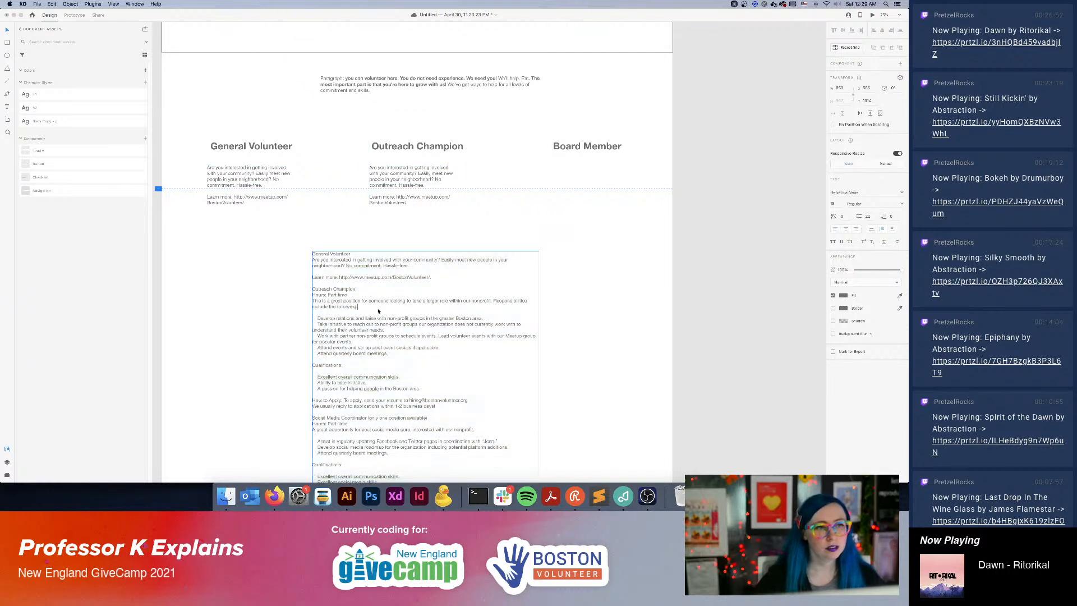
pyautogui.moveTo(361, 309); pyautogui.dragTo(331, 308)
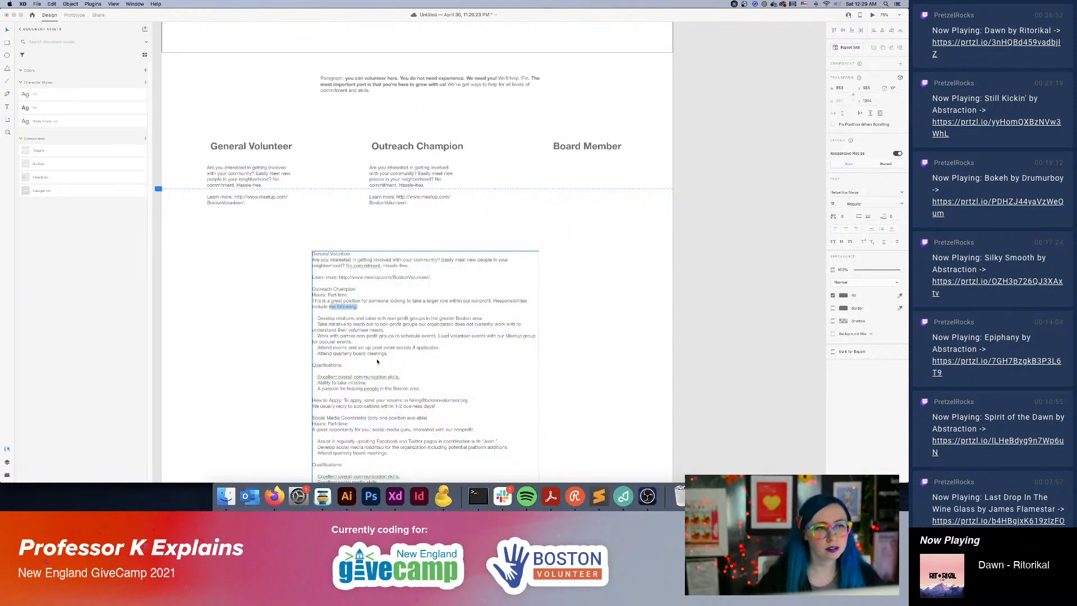
pyautogui.moveTo(396, 357); pyautogui.dragTo(299, 306)
pyautogui.press('cmd+c')
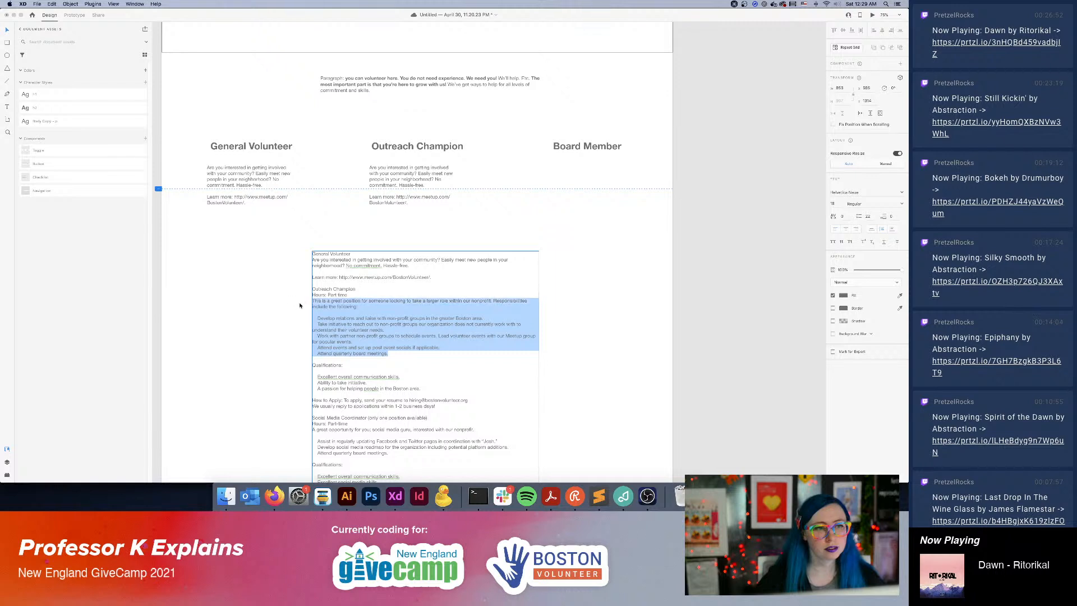
pyautogui.tripleClick(401, 172)
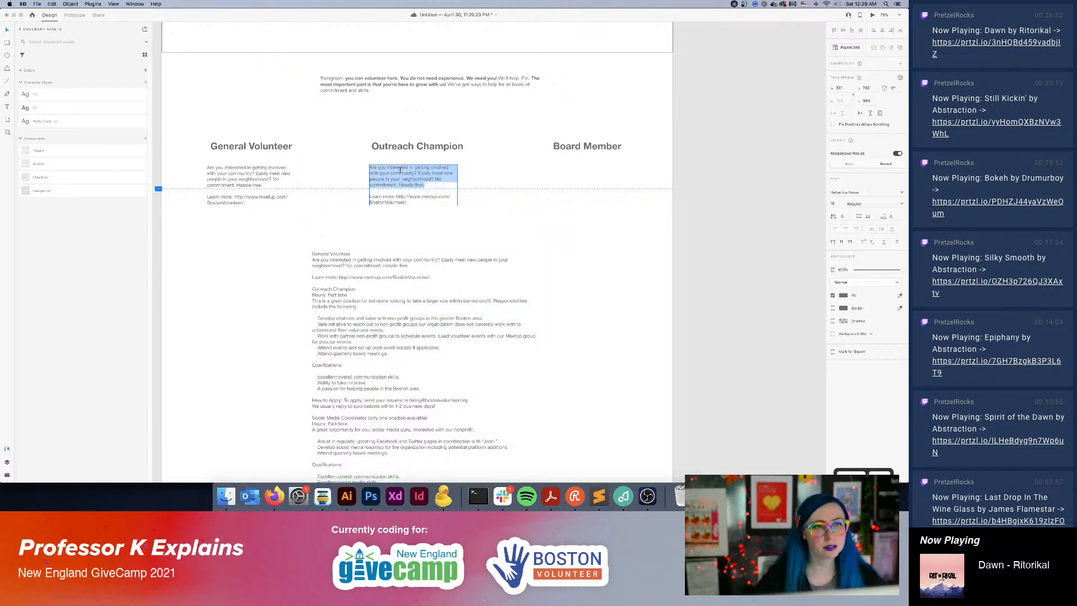
pyautogui.press('cmd+v')
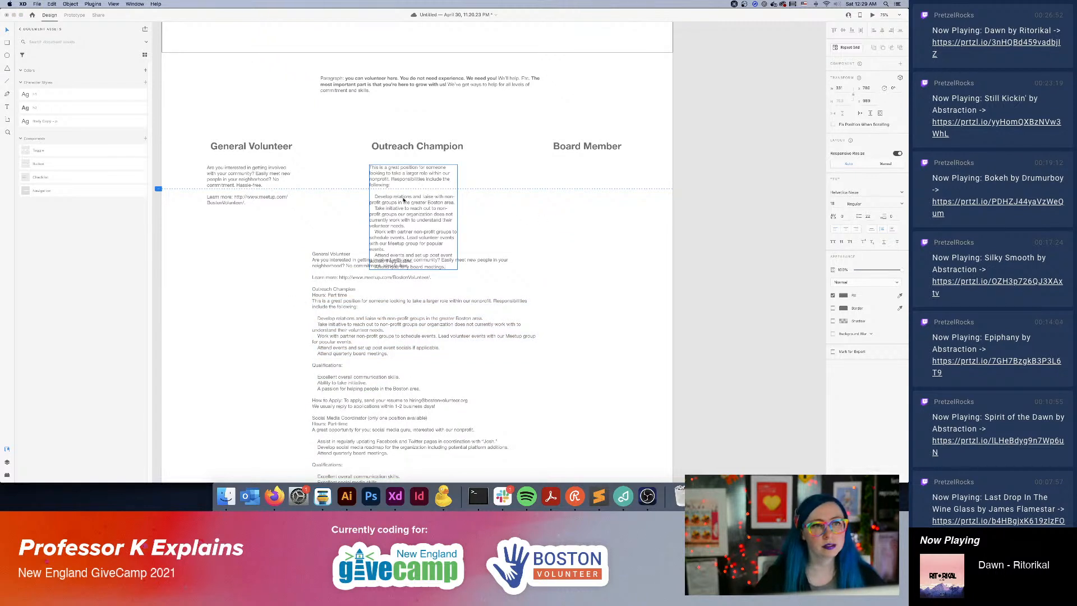
pyautogui.press('Escape')
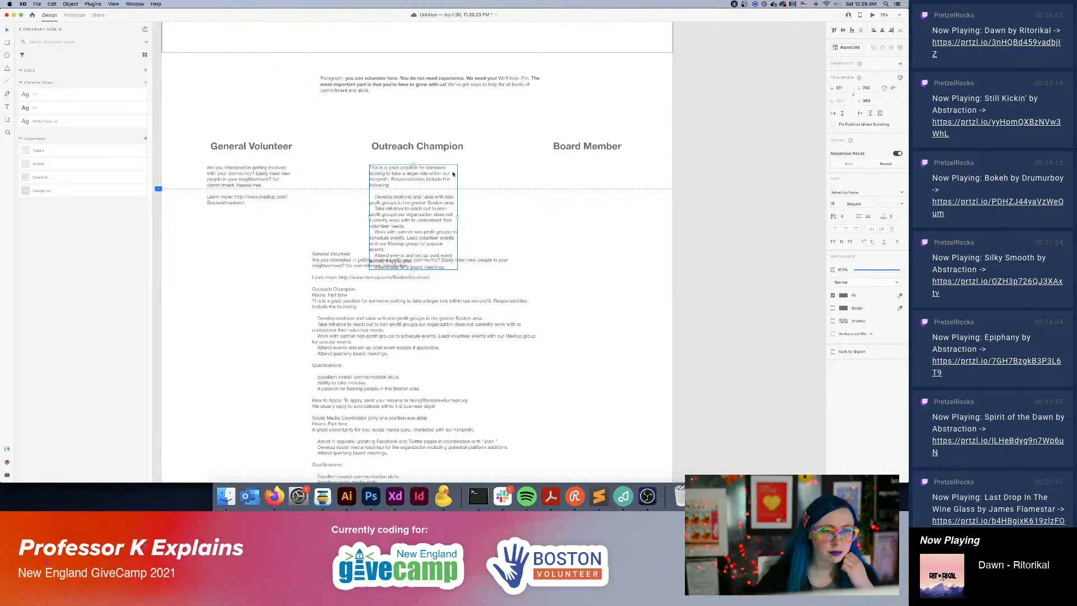
# Move the outreach description beneath the Board Member heading and replace that heading's text with "Outreach Champion".
pyautogui.moveTo(431, 176); pyautogui.dragTo(597, 183)
pyautogui.press('super+z')
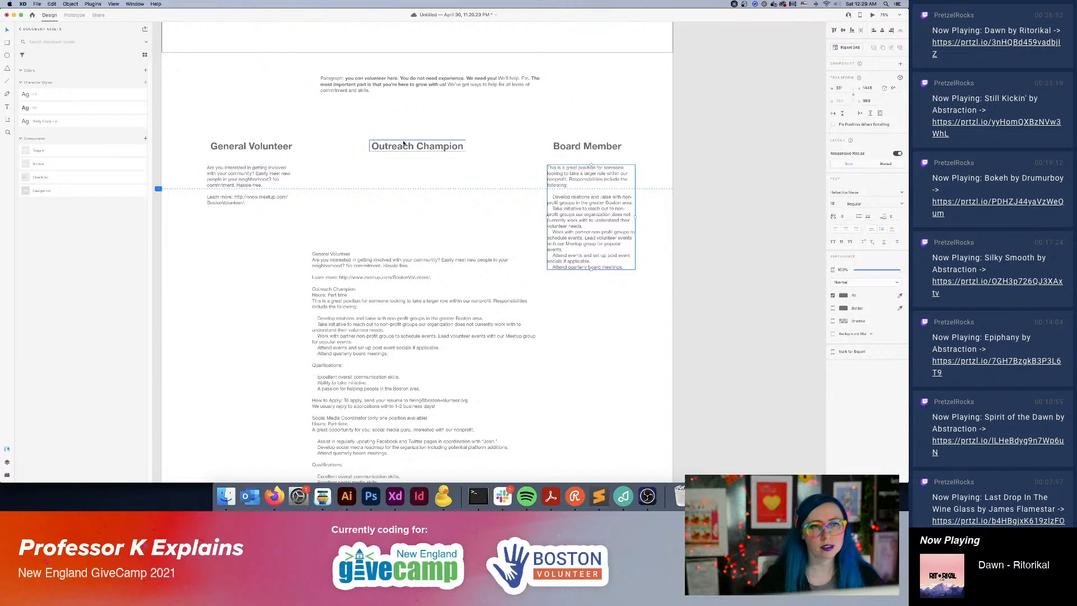
pyautogui.doubleClick(405, 144)
pyautogui.press('super+c')
pyautogui.doubleClick(588, 146)
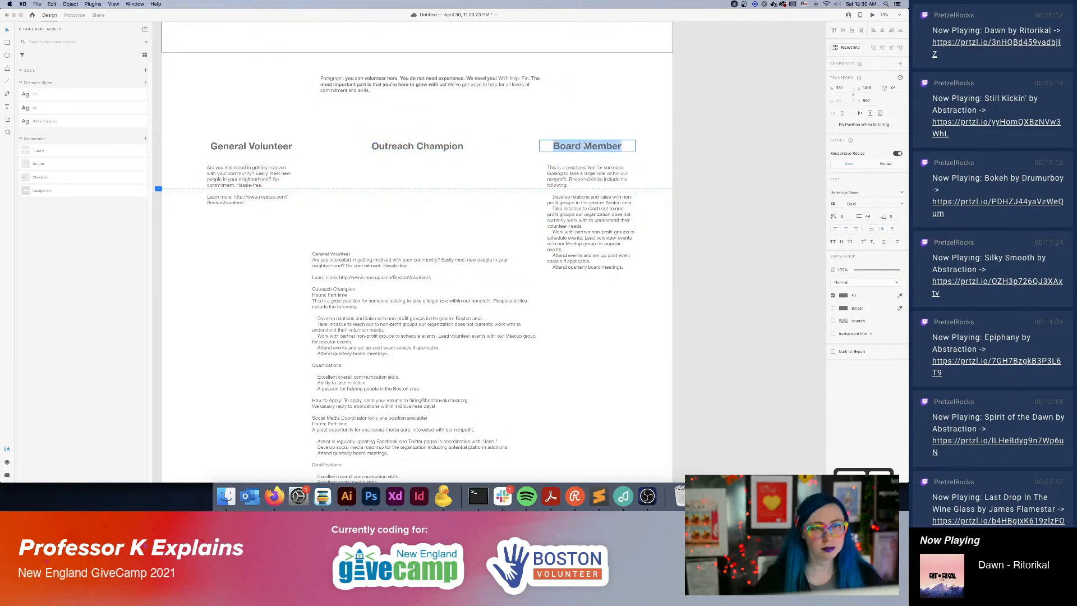
pyautogui.press('super+v')
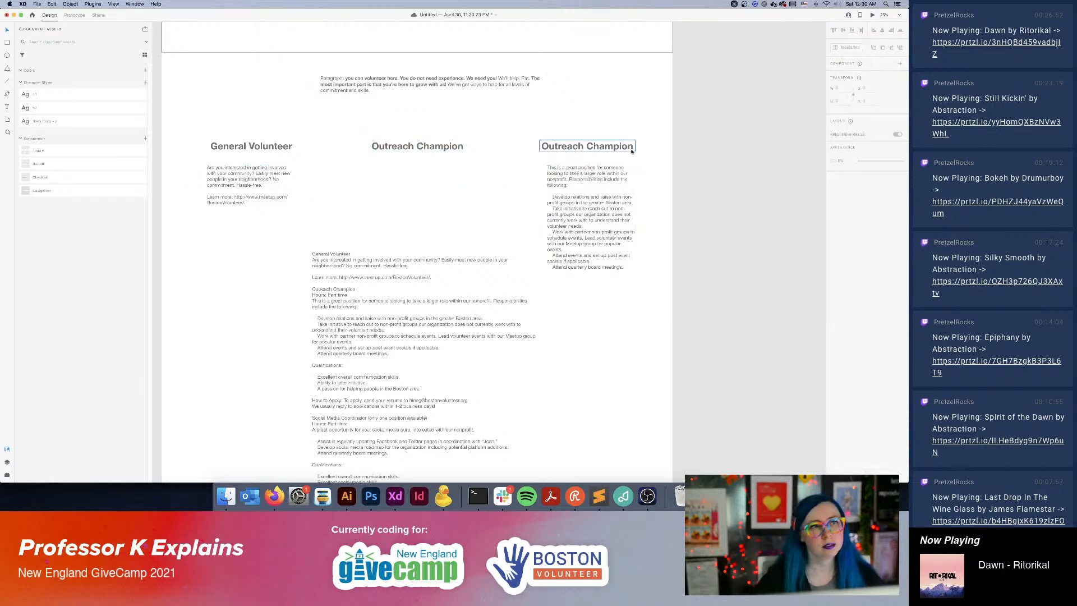
# Shorten the General Volunteer heading to "Volunteer".
pyautogui.click(255, 146)
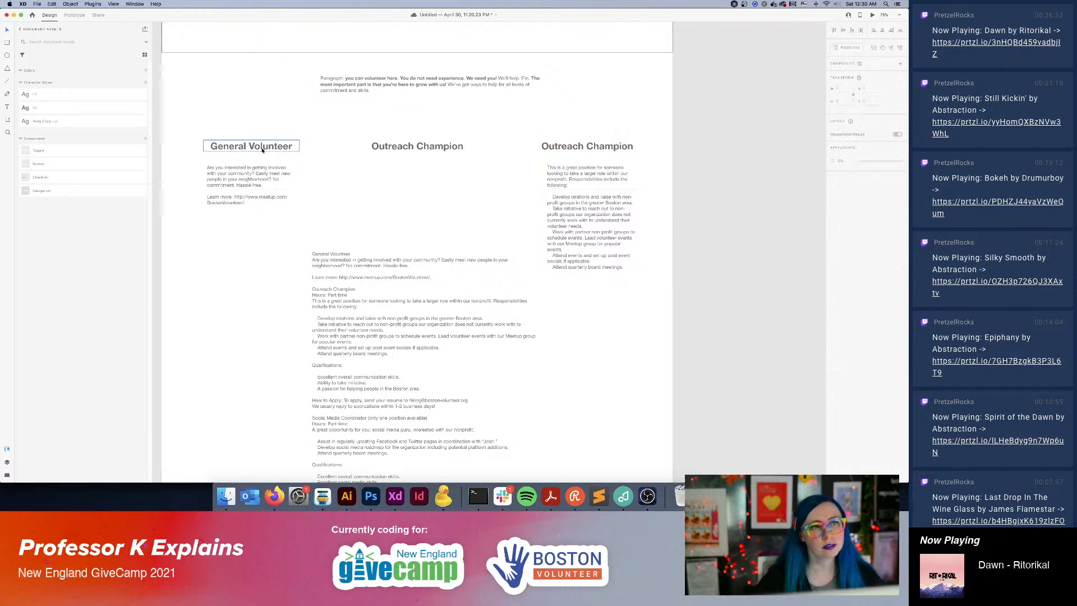
pyautogui.doubleClick(248, 147)
pyautogui.click(248, 147)
pyautogui.doubleClick(235, 146)
pyautogui.press('BackSpace')
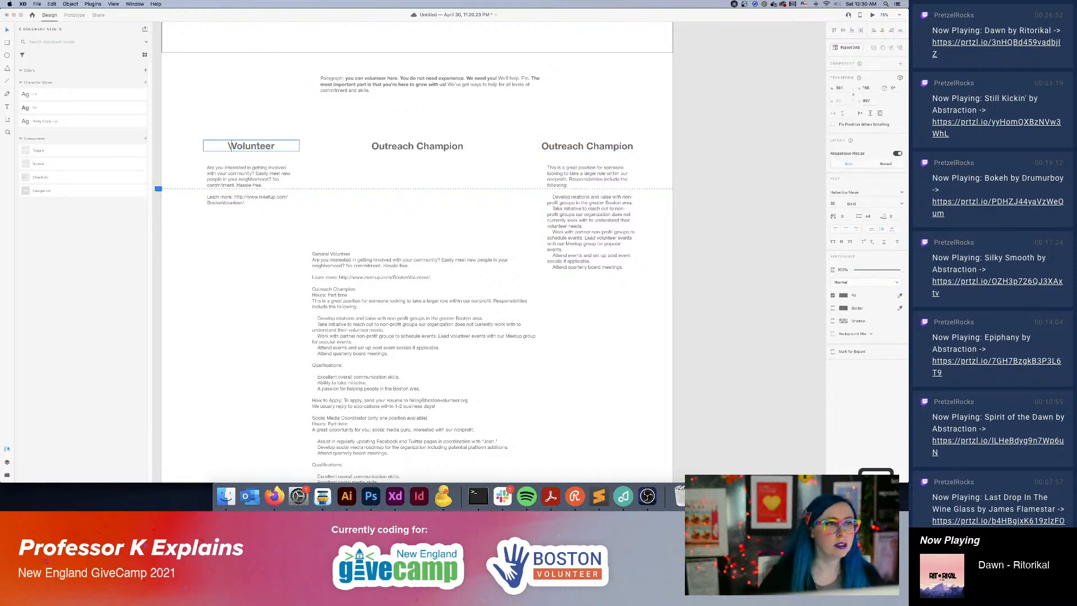
pyautogui.press('Escape')
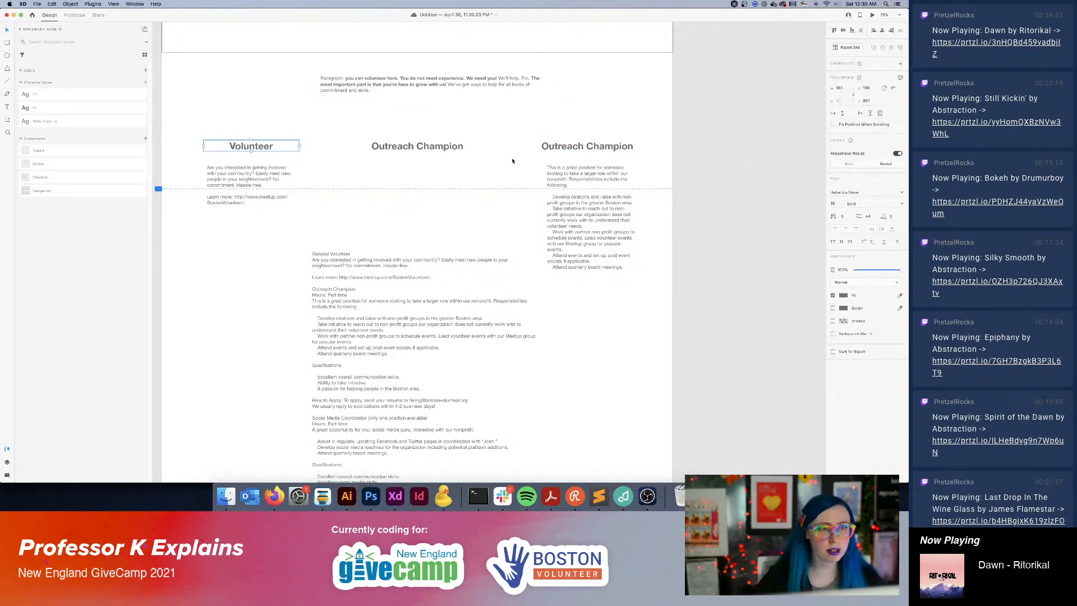
pyautogui.press('Escape')
# Change the last column's heading to "Become an Outreach Champion".
pyautogui.click(551, 147)
pyautogui.doubleClick(550, 147)
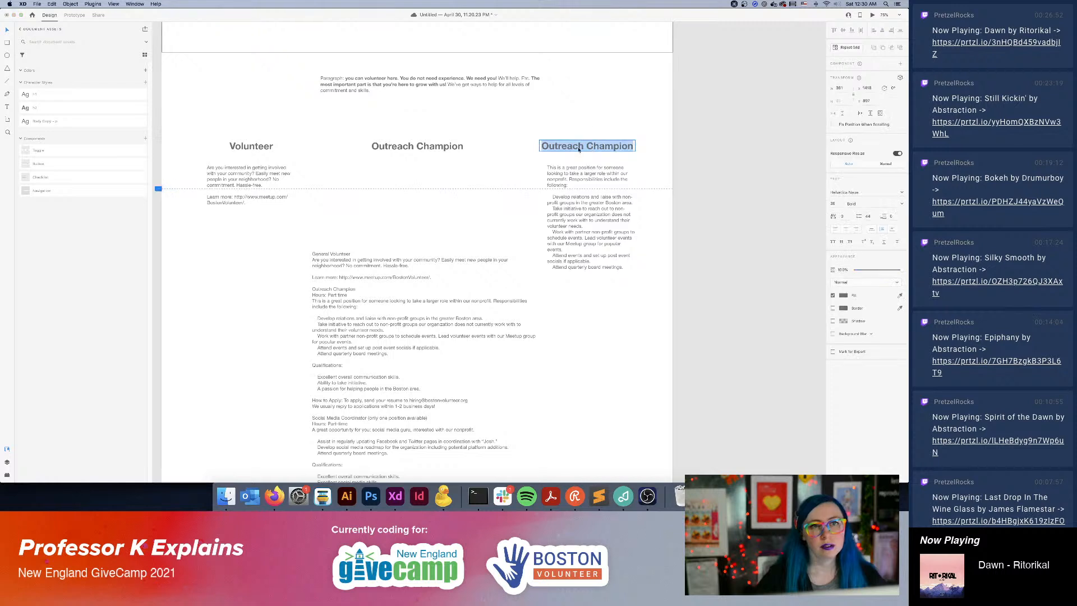
pyautogui.click(550, 147)
pyautogui.click(545, 148)
pyautogui.write('Become and')
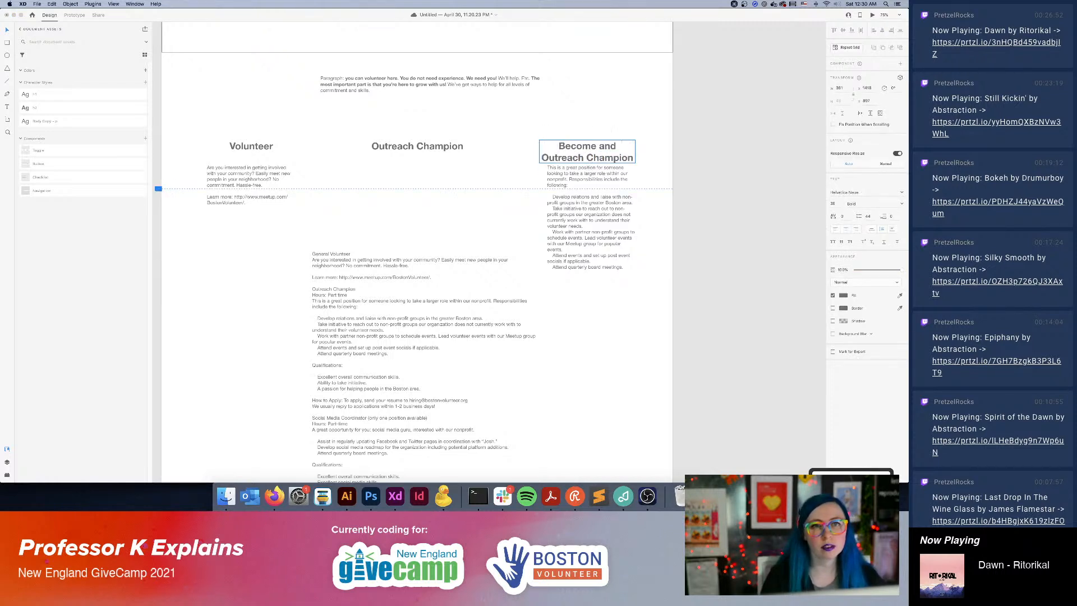
pyautogui.press('Left')
pyautogui.press('BackSpace')
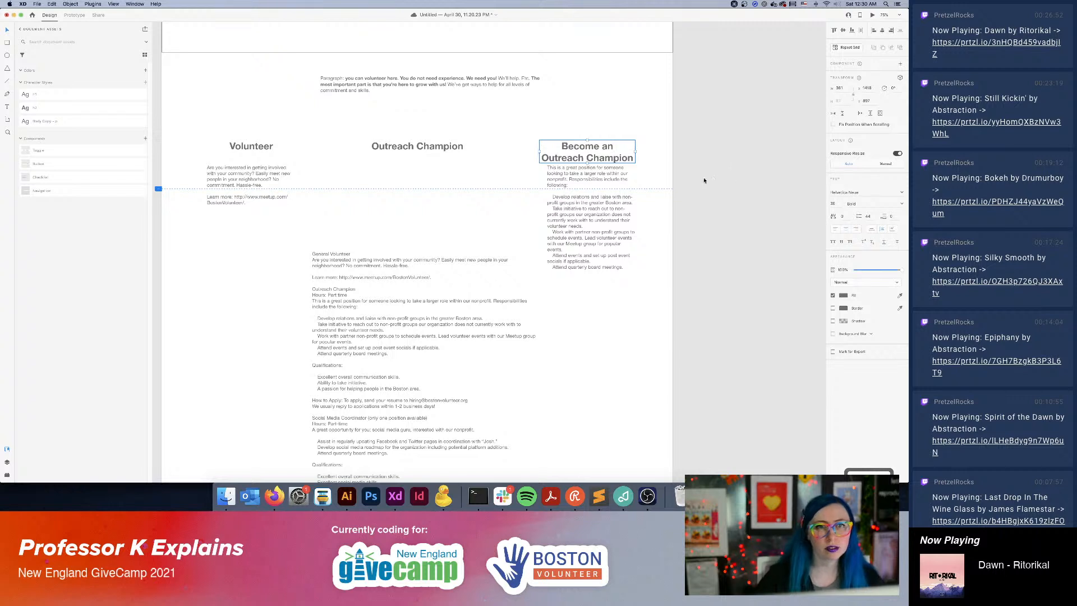
# Open the text of the description beneath the "Become an Outreach Champion" heading for editing.
pyautogui.click(625, 194)
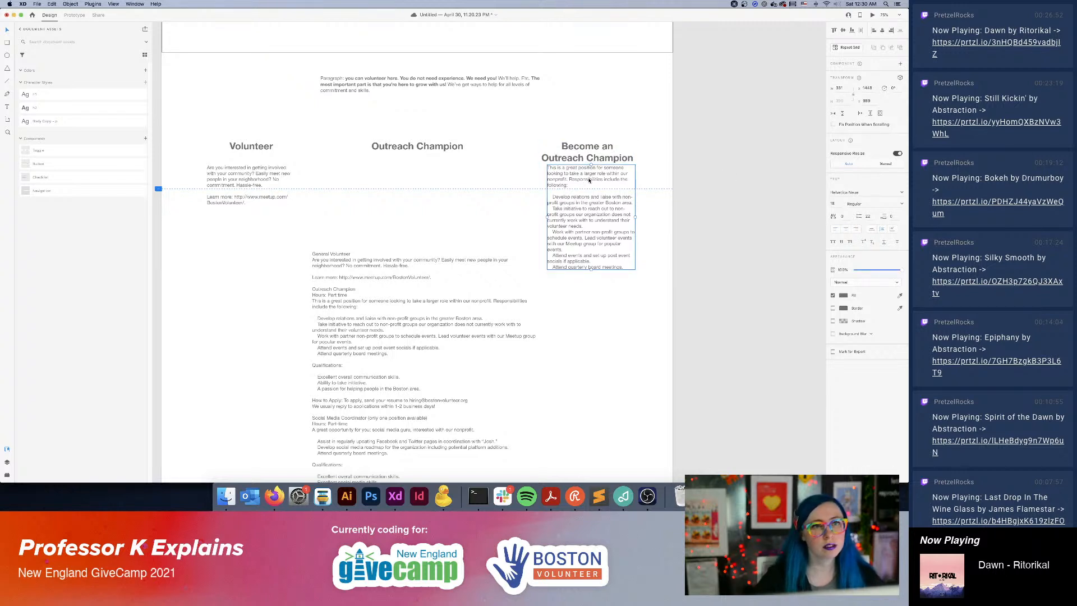
pyautogui.doubleClick(610, 187)
pyautogui.click(606, 180)
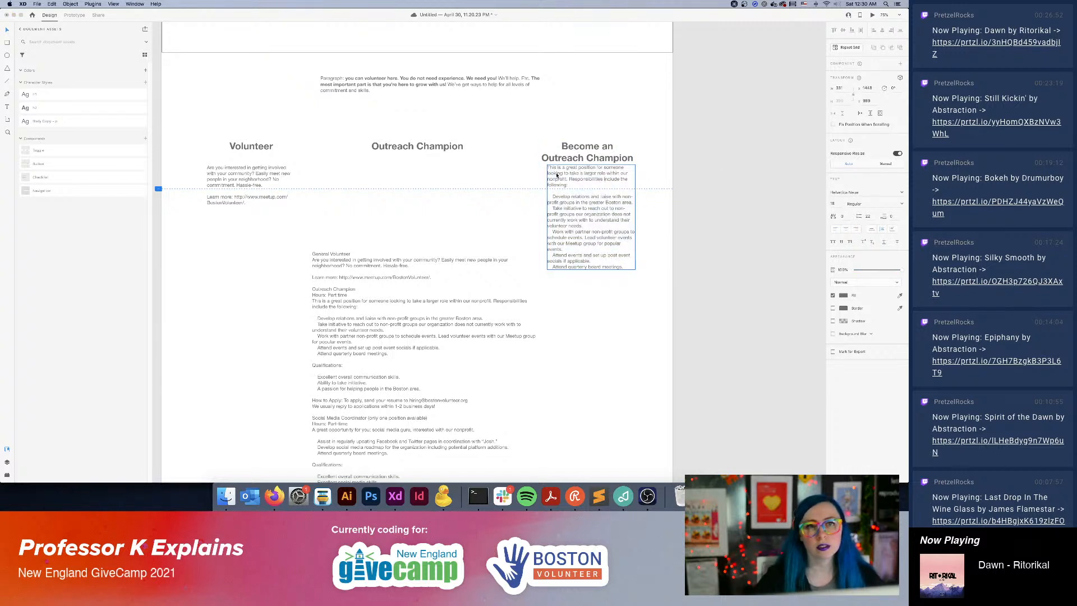
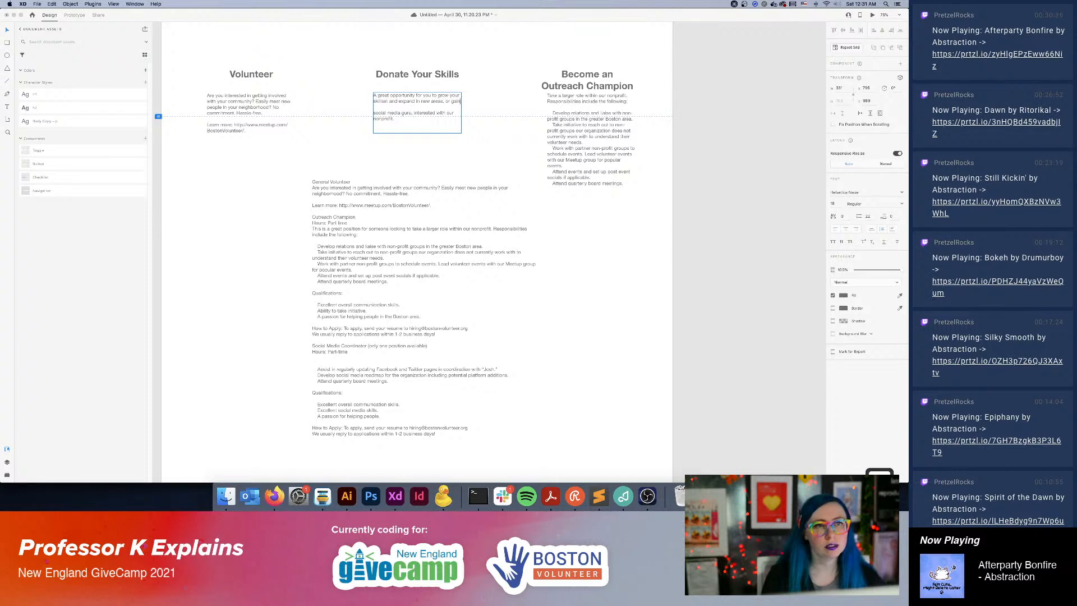
# Complete the first paragraph beneath the Donate Your Skills heading with "experience for your resume!".
pyautogui.write('experience for you')
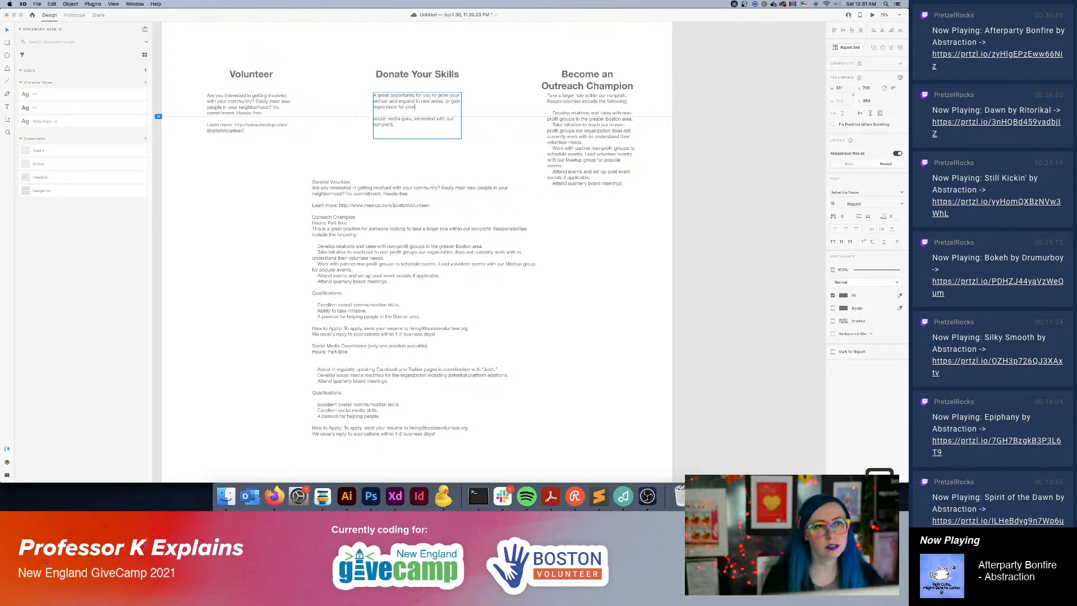
pyautogui.write('r resume!')
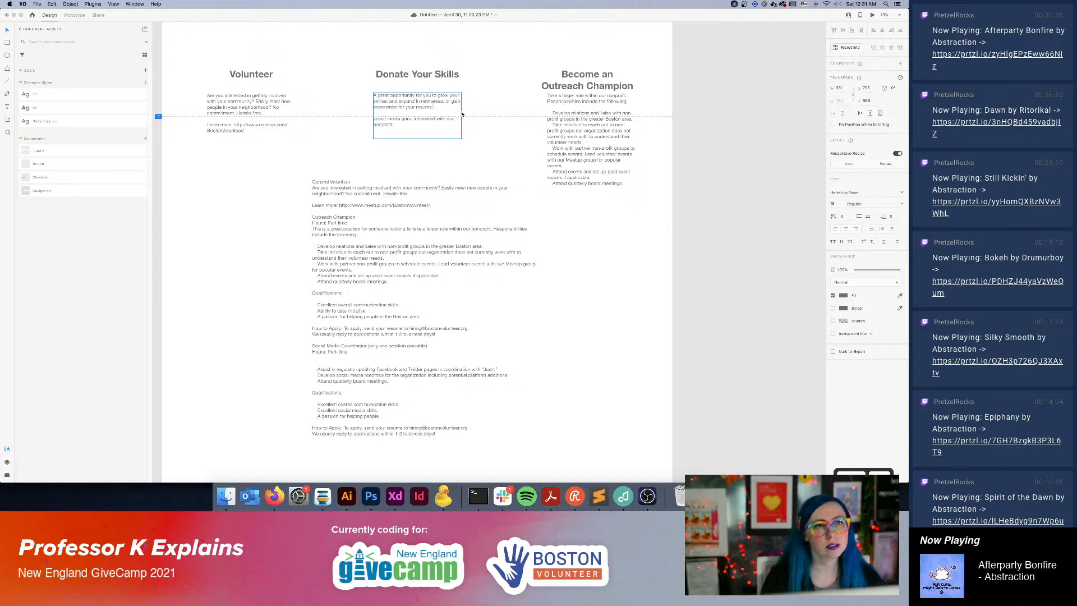
# Replace the social media guru paragraph beneath Donate Your Skills with "We need skills of all kinds, including social media, design, and …".
pyautogui.click(417, 119)
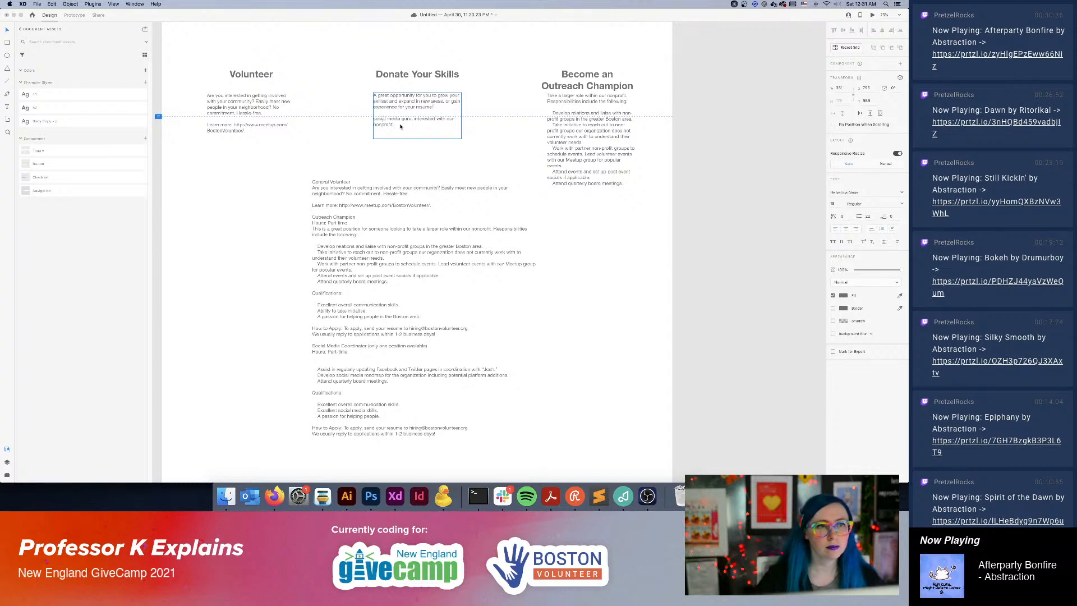
pyautogui.moveTo(401, 127); pyautogui.dragTo(356, 119)
pyautogui.write('We nee')
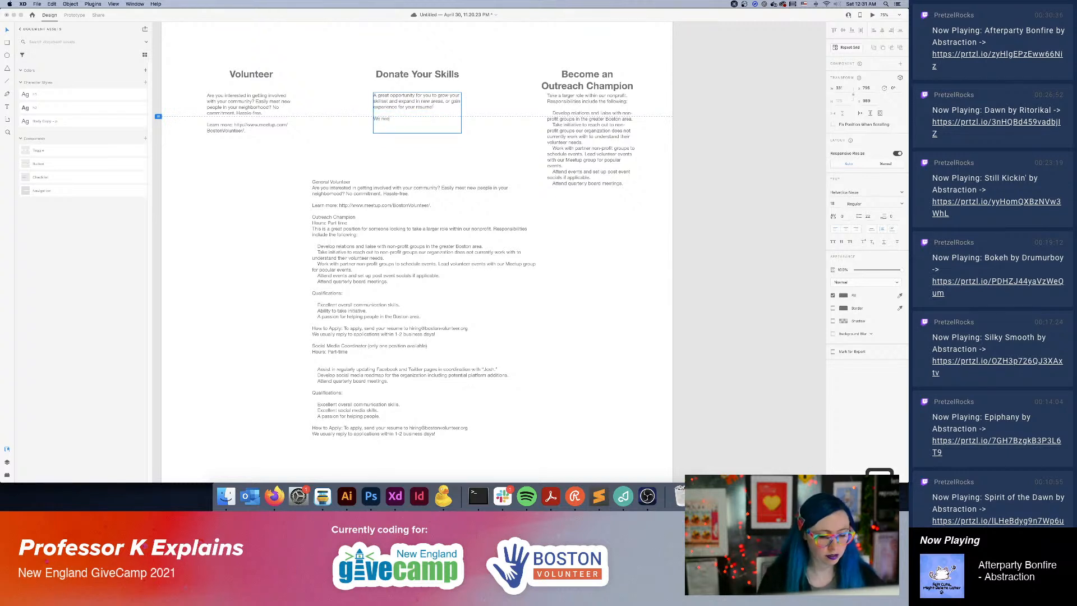
pyautogui.write('d skills of ')
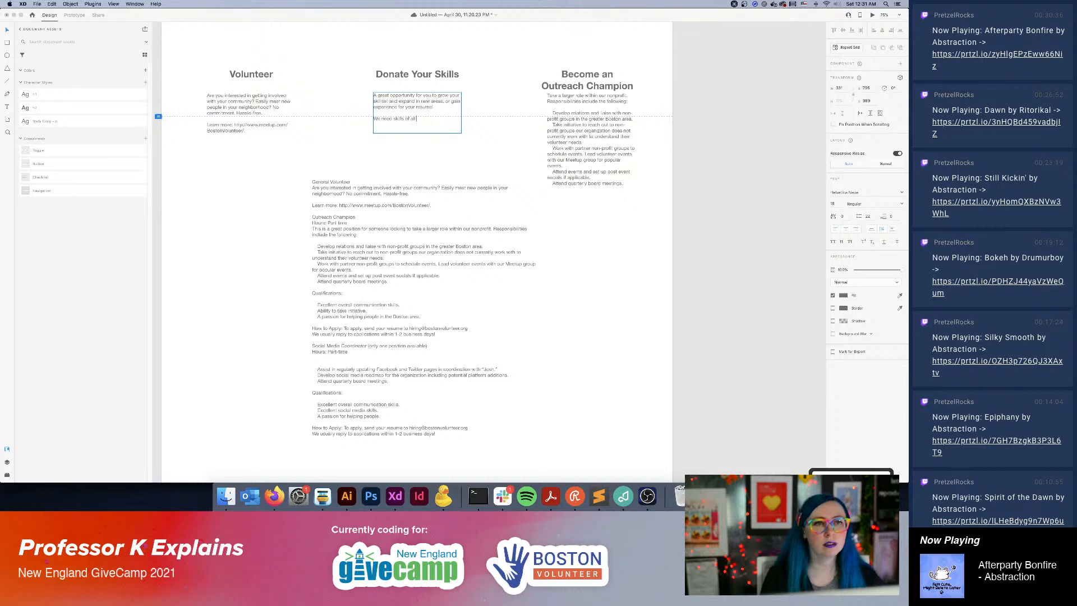
pyautogui.write('all kinds, incl')
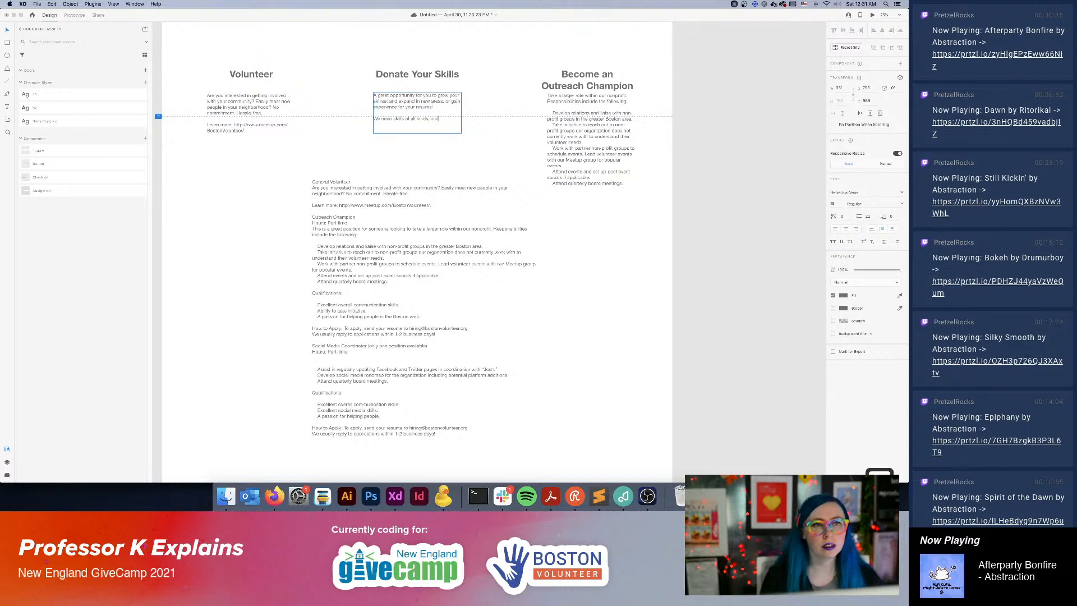
pyautogui.write('uding soc')
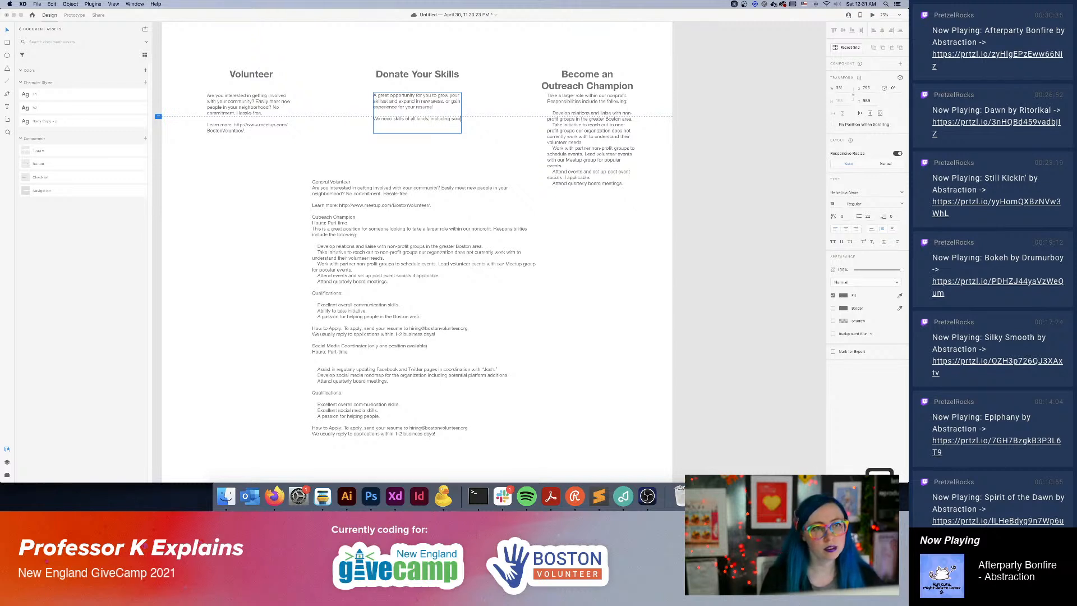
pyautogui.write('ial media,')
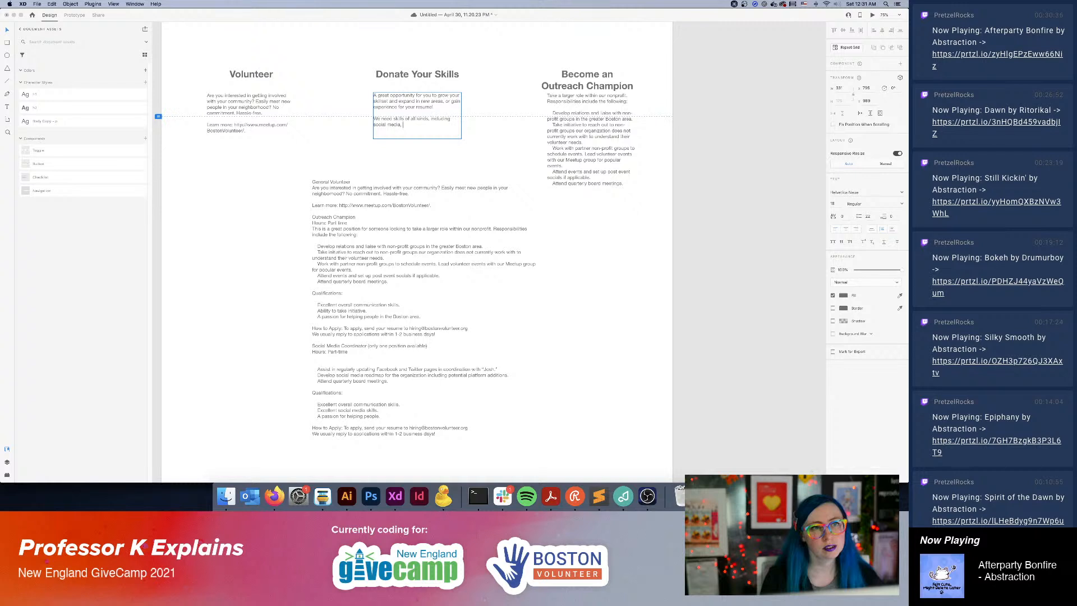
pyautogui.write('design, and ...')
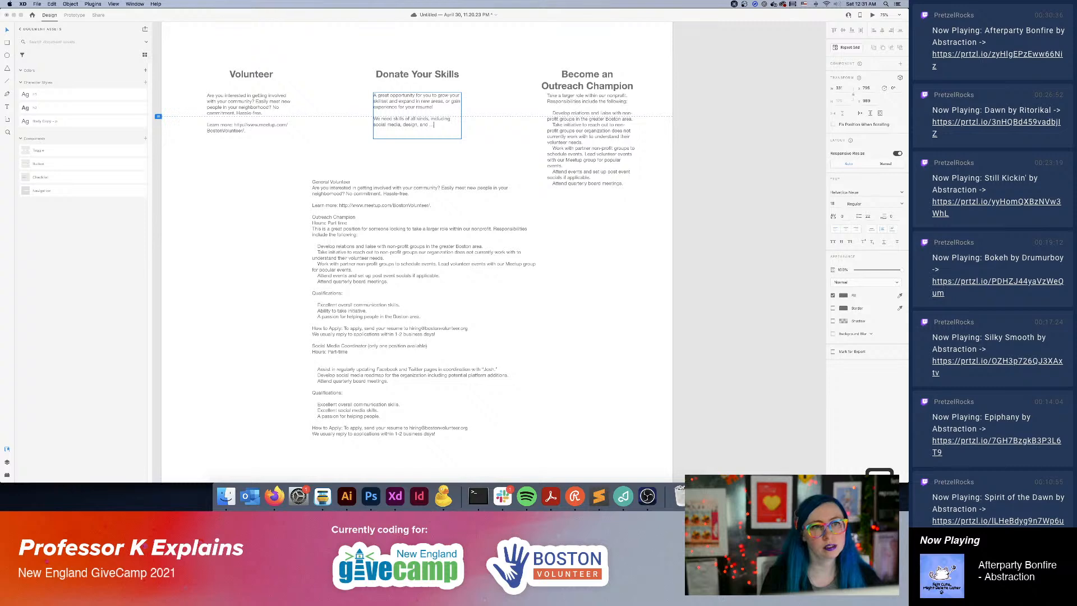
# Delete the large leftover block of role text below the three columns.
pyautogui.moveTo(387, 276); pyautogui.dragTo(389, 277)
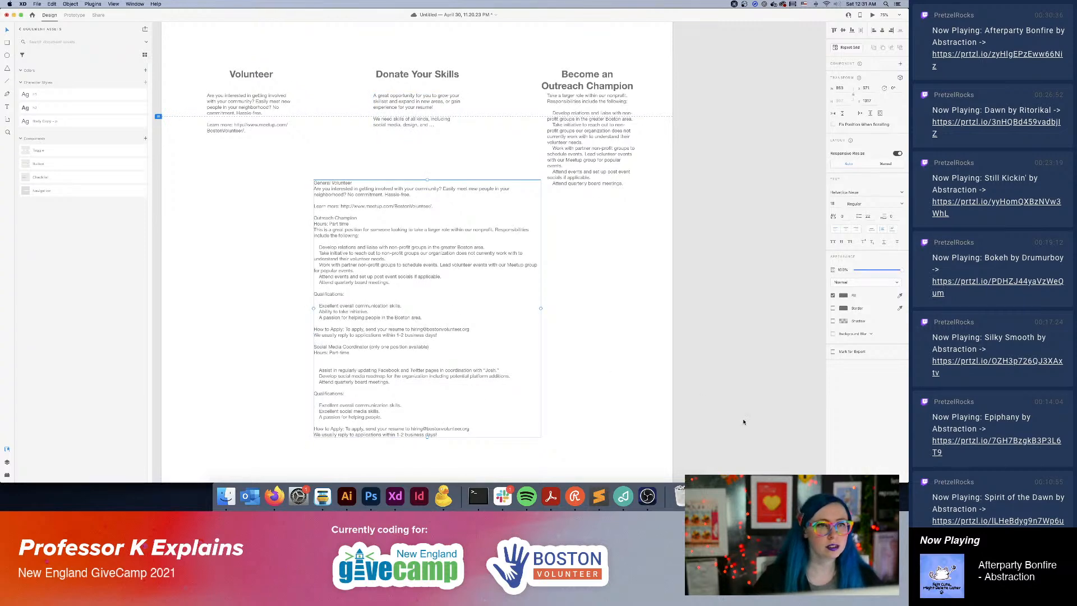
pyautogui.press('Delete')
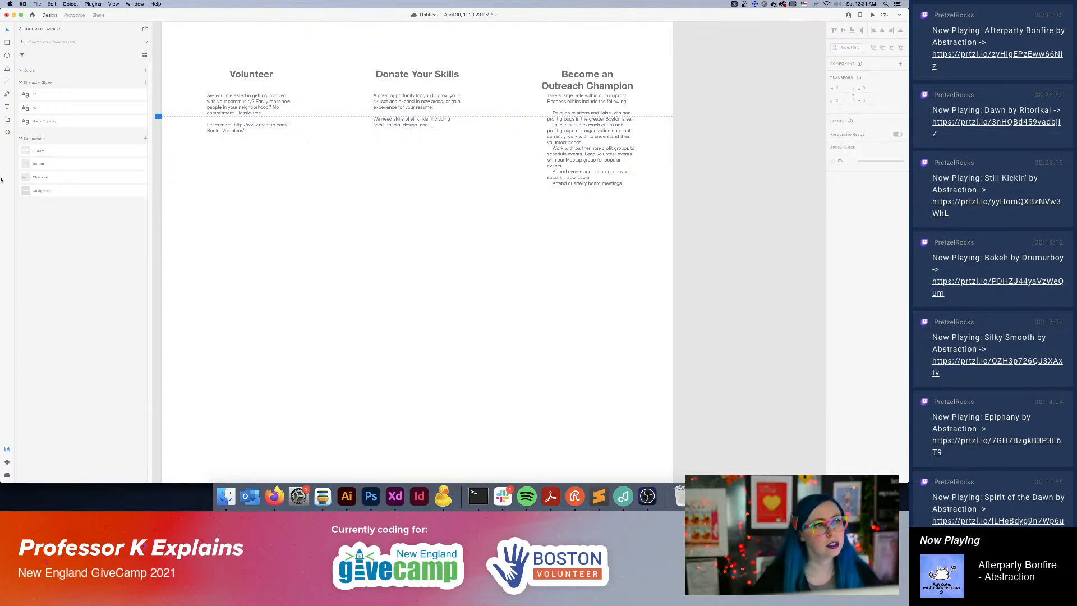
# Place an "I can help with this!" Button component beneath the description in each of the three role columns.
pyautogui.moveTo(38, 164); pyautogui.dragTo(424, 159)
pyautogui.press('alt')
pyautogui.press('alt')
pyautogui.press('alt')
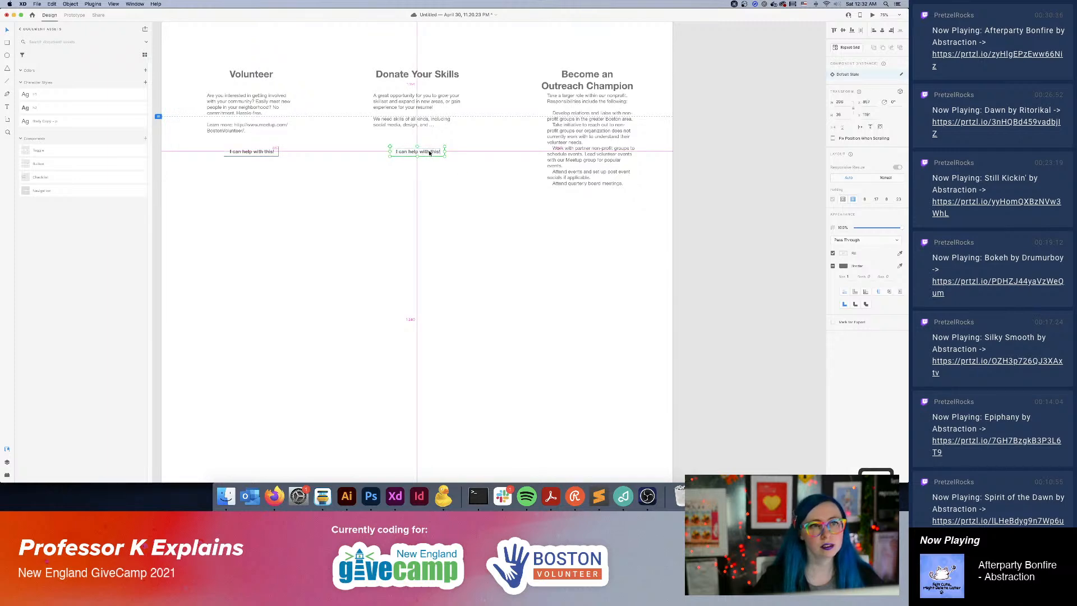
pyautogui.moveTo(429, 153); pyautogui.dragTo(600, 206)
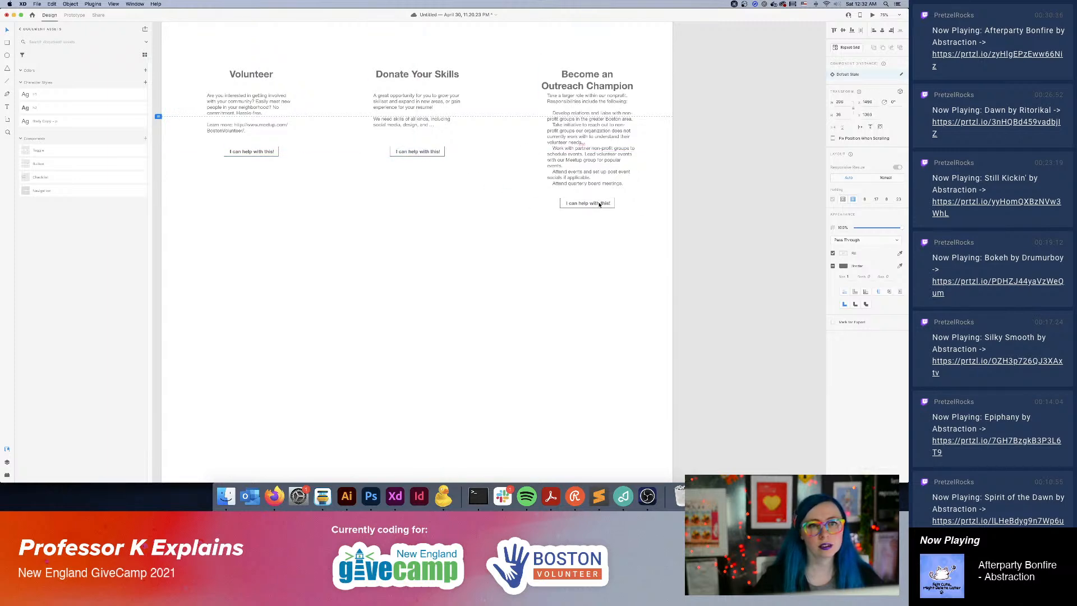
pyautogui.click(675, 235)
# Add a full-width rectangle about 72 px high between the intro paragraph and the role column headings.
pyautogui.moveTo(482, 135); pyautogui.dragTo(484, 283)
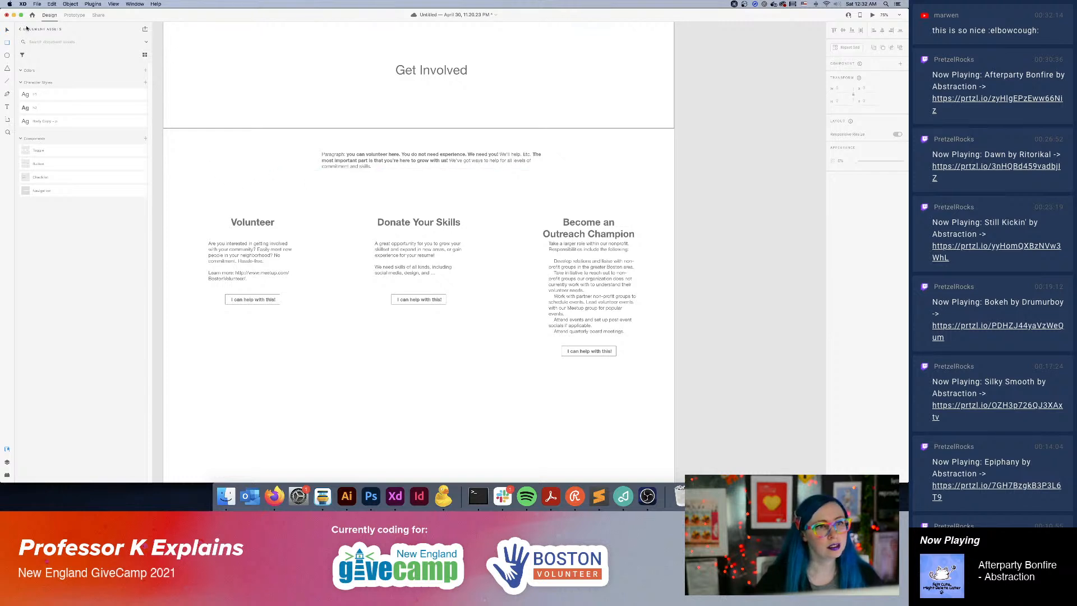
pyautogui.click(456, 187)
pyautogui.keyDown('alt'); pyautogui.keyDown('shift'); pyautogui.moveTo(413, 92); pyautogui.dragTo(408, 270); pyautogui.keyUp('shift'); pyautogui.keyUp('alt')
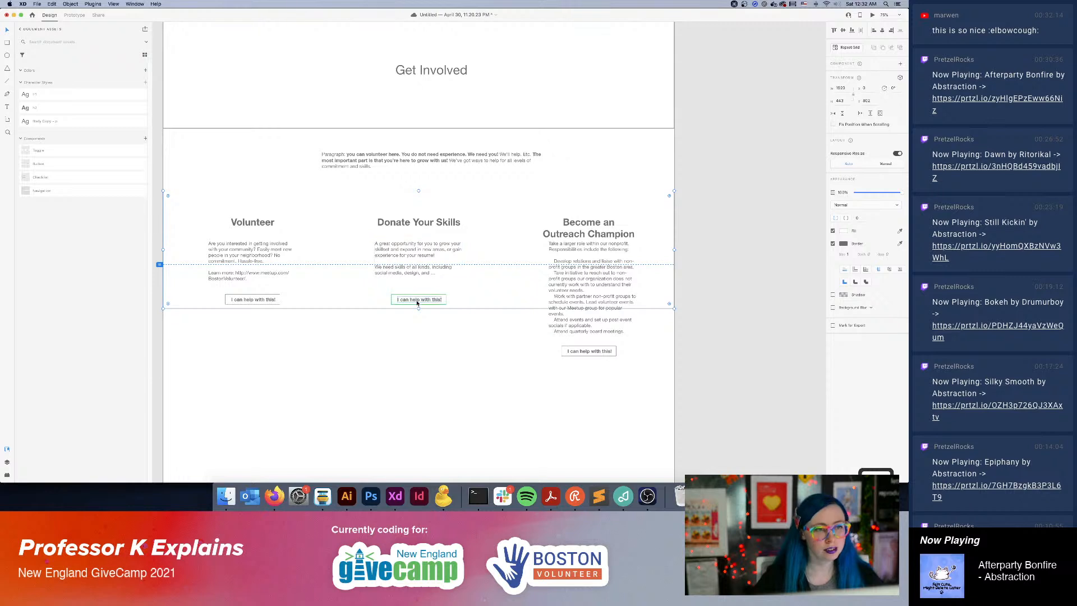
pyautogui.moveTo(419, 309); pyautogui.dragTo(418, 210)
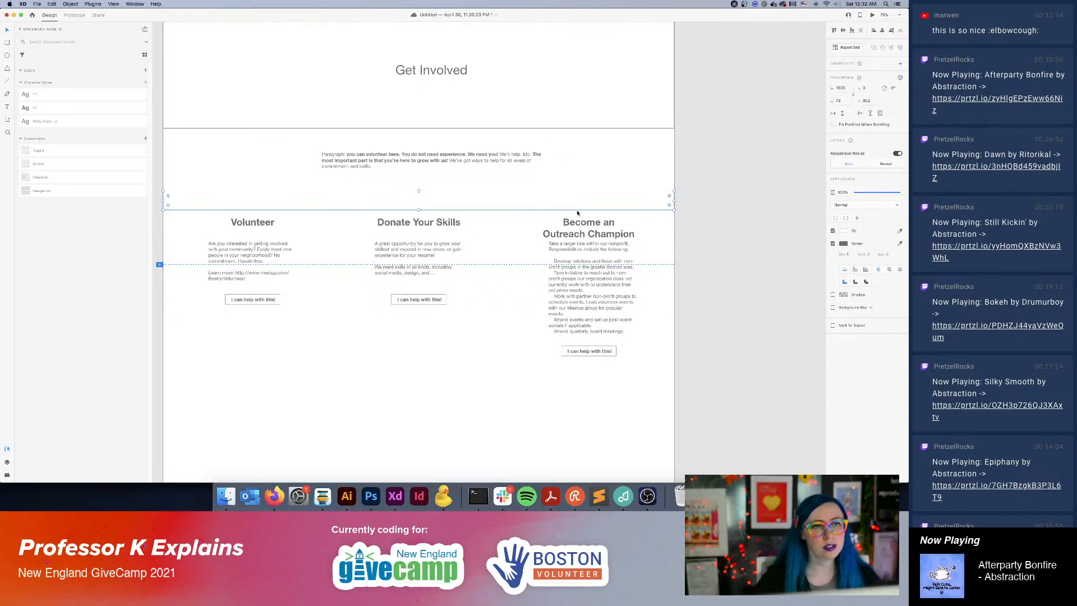
# Add the bold text "Some sort of fun scale graphic" and centre it vertically inside the thin full-width rectangle.
pyautogui.click(7, 106)
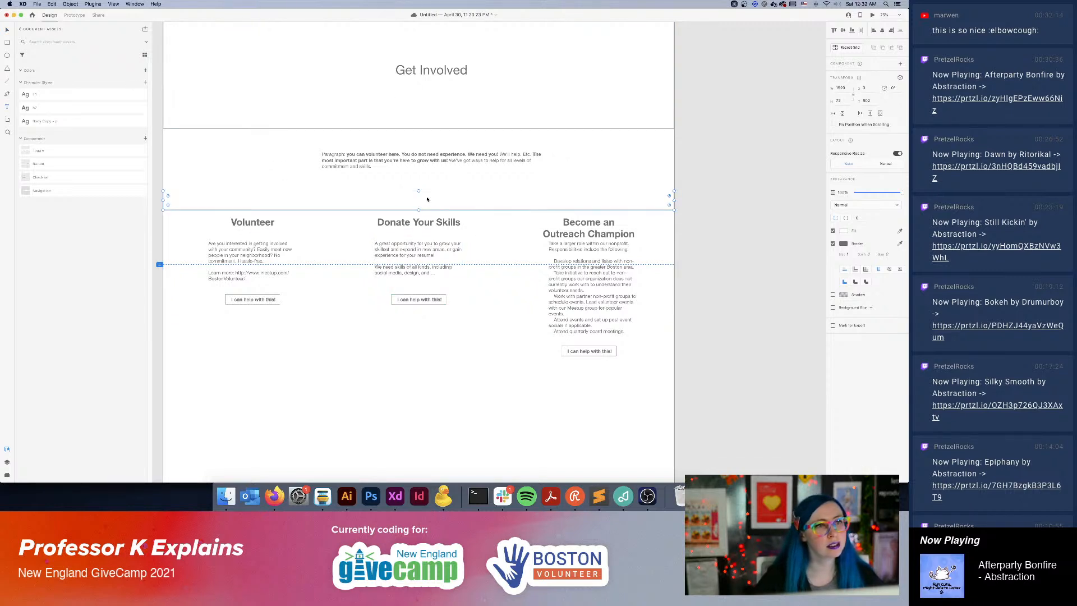
pyautogui.click(425, 193)
pyautogui.write('Some sort ')
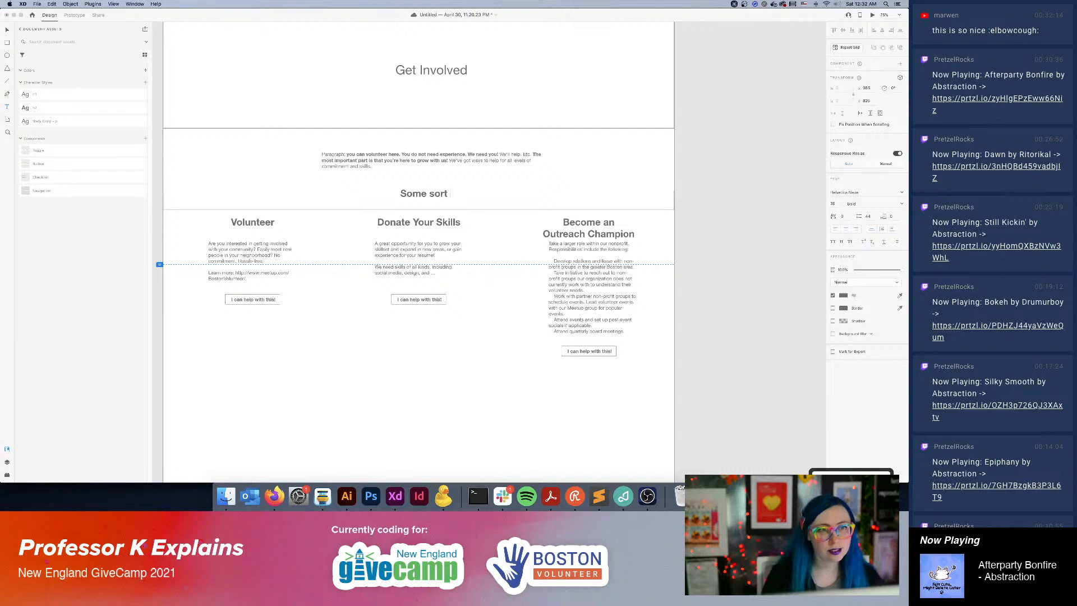
pyautogui.write('of fun sca')
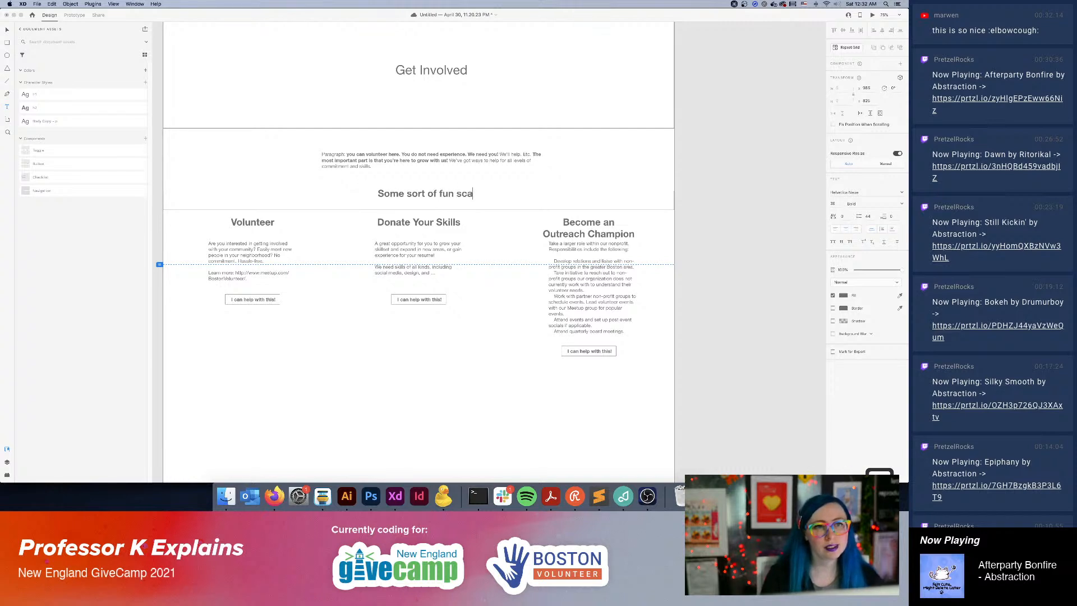
pyautogui.write('le graphic')
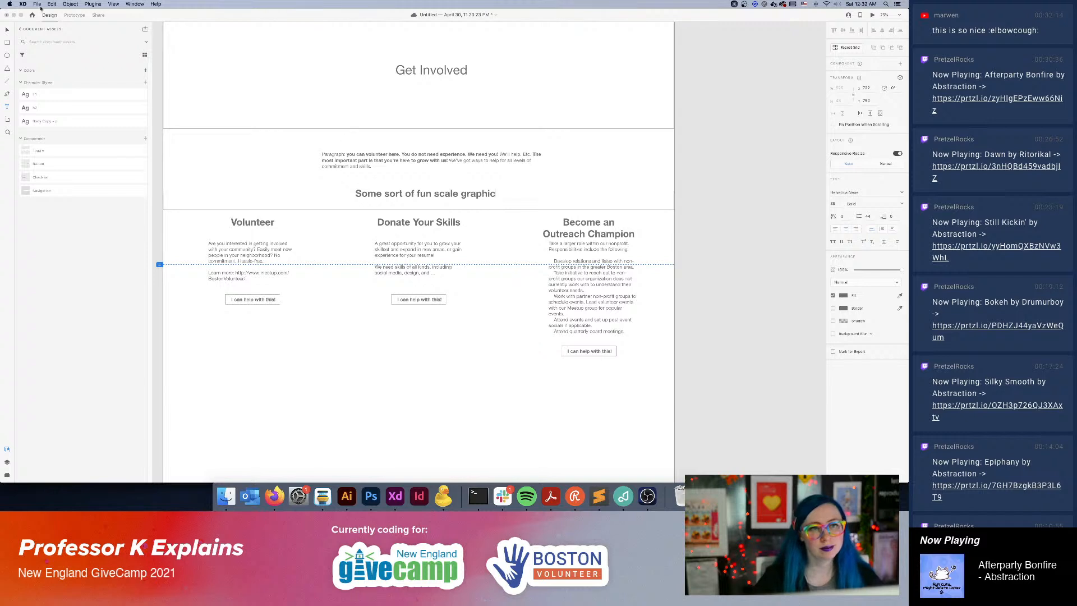
pyautogui.click(416, 193)
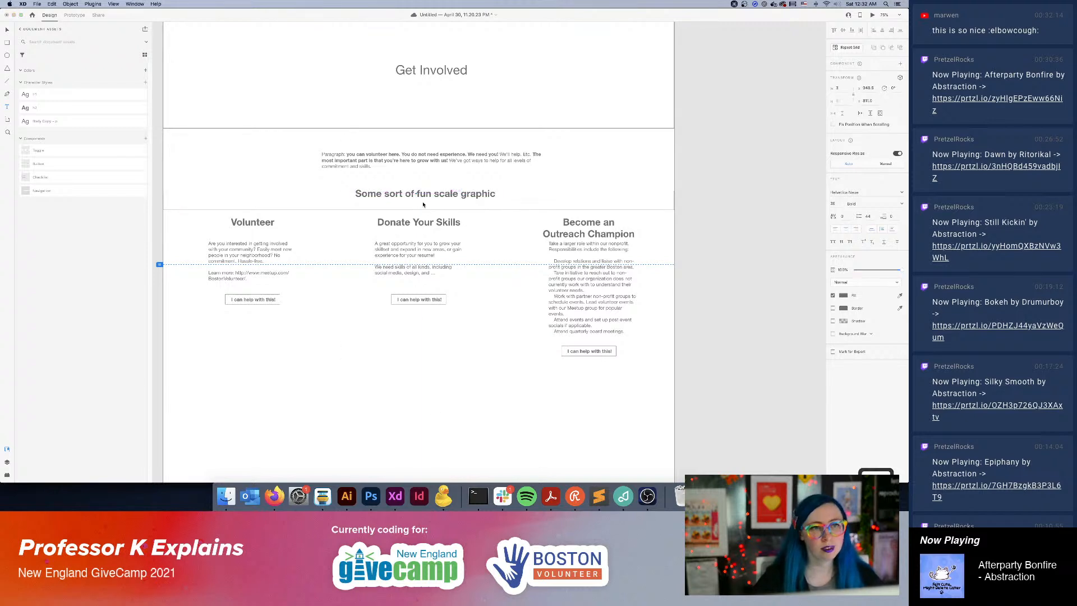
pyautogui.press('Escape')
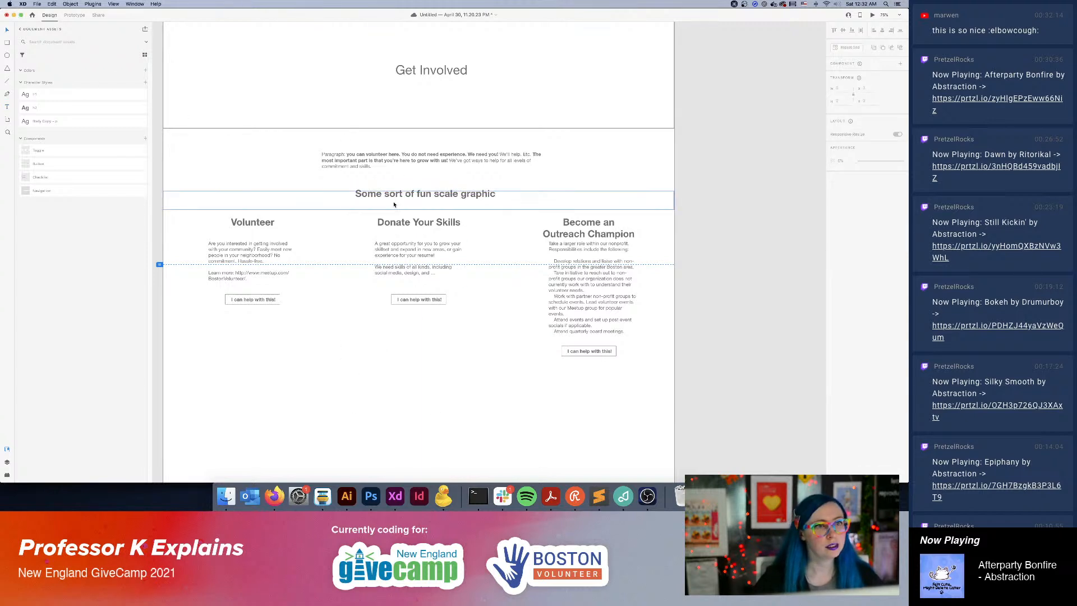
pyautogui.moveTo(395, 198); pyautogui.dragTo(395, 207)
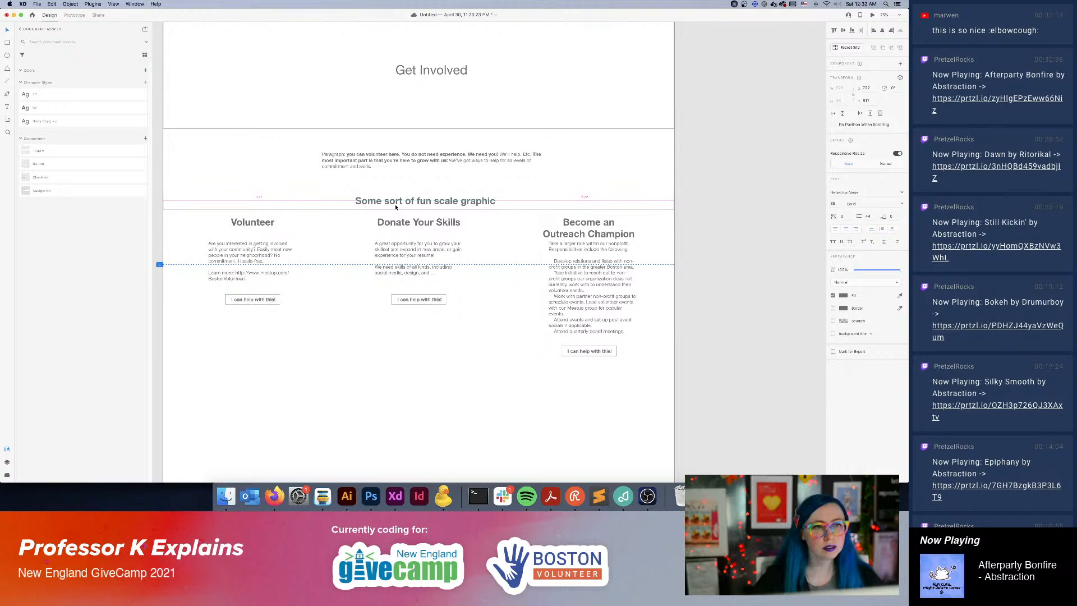
# Group the three role columns with their buttons and move them down to leave space beneath the scale graphic bar.
pyautogui.click(598, 362)
pyautogui.moveTo(703, 233); pyautogui.dragTo(171, 389)
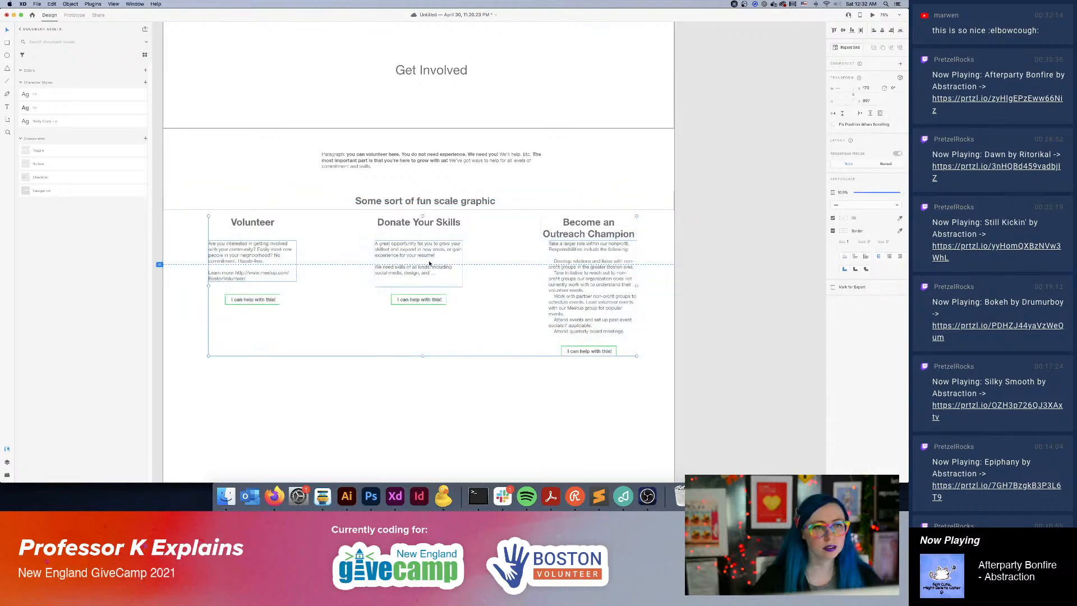
pyautogui.moveTo(430, 264); pyautogui.dragTo(408, 327)
pyautogui.press('super+z')
# Move the scale graphic bar and its text down, and shift the intro paragraph slightly lower to even the spacing.
pyautogui.click(493, 201)
pyautogui.moveTo(506, 203); pyautogui.dragTo(472, 221)
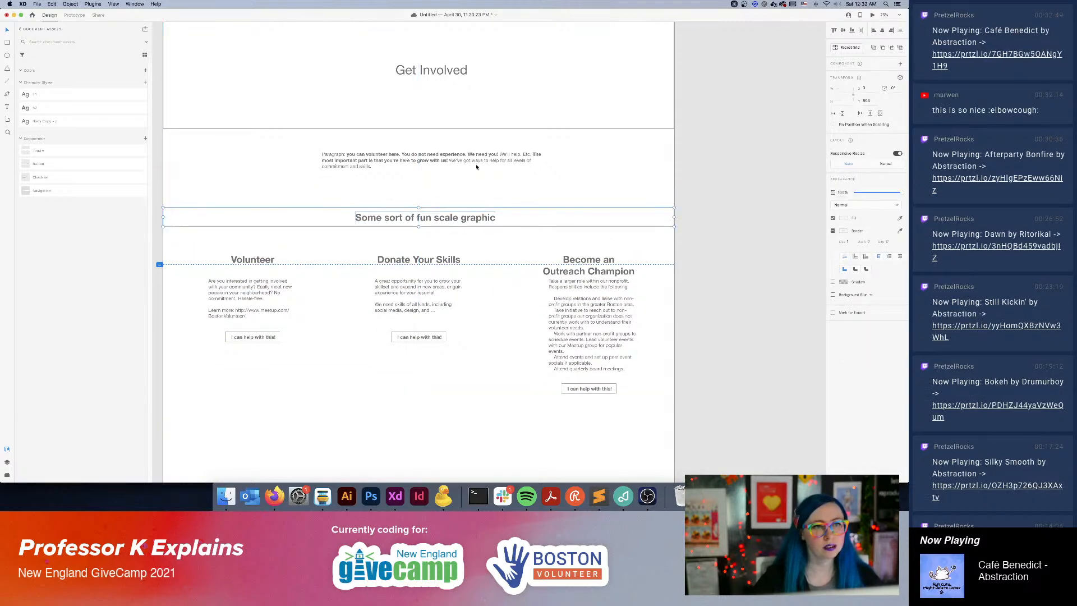
pyautogui.moveTo(447, 157); pyautogui.dragTo(448, 161)
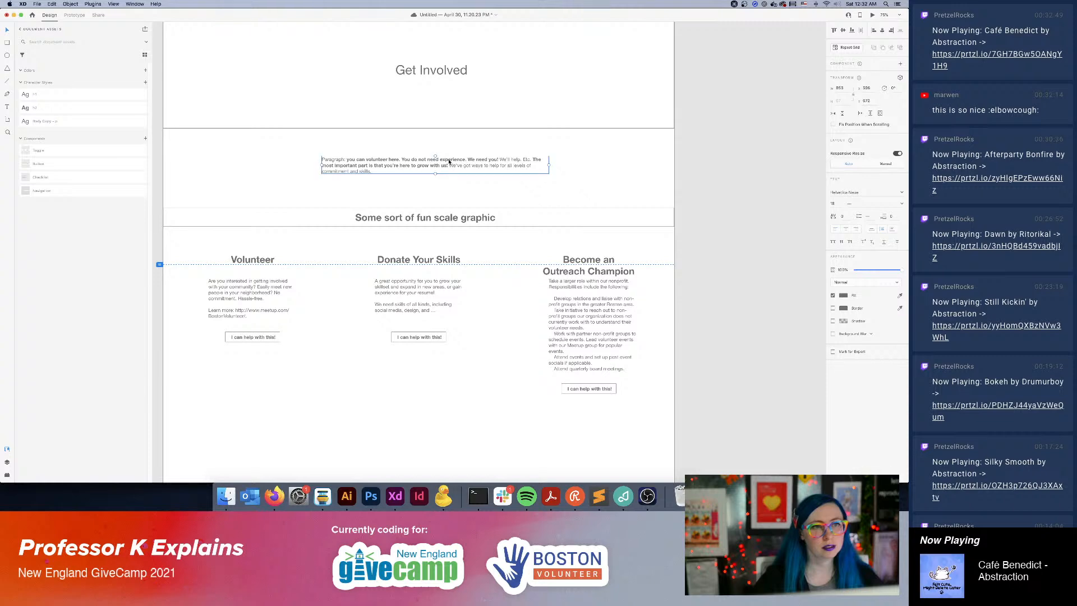
pyautogui.click(725, 303)
# Review the list of responsibilities in the description beneath the "Become an Outreach Champion" heading.
pyautogui.scroll(-5, 639, 348)
pyautogui.scroll(4, 631, 293)
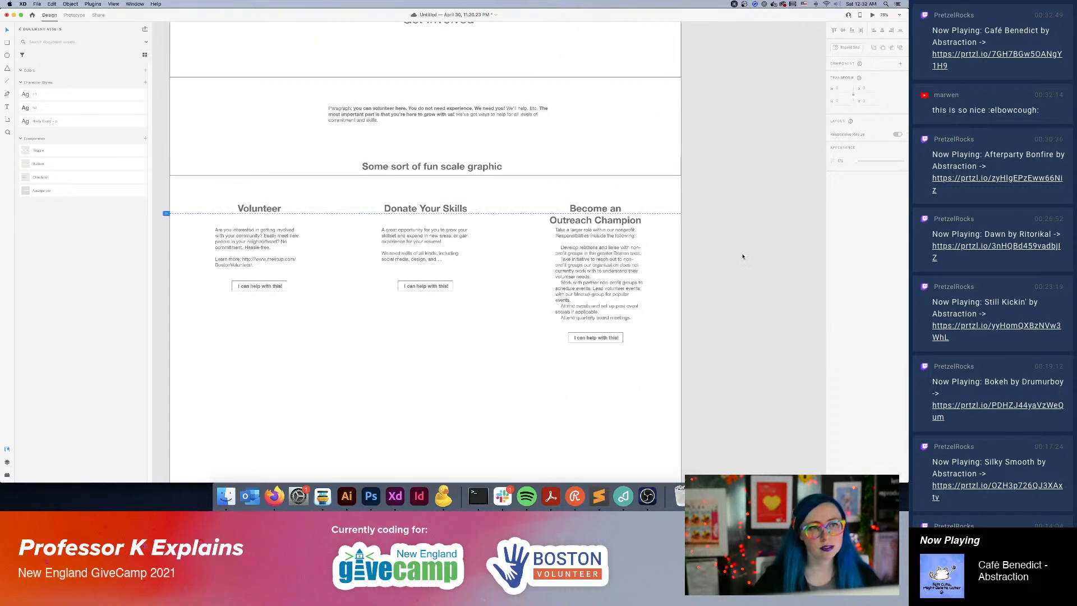
pyautogui.doubleClick(598, 294)
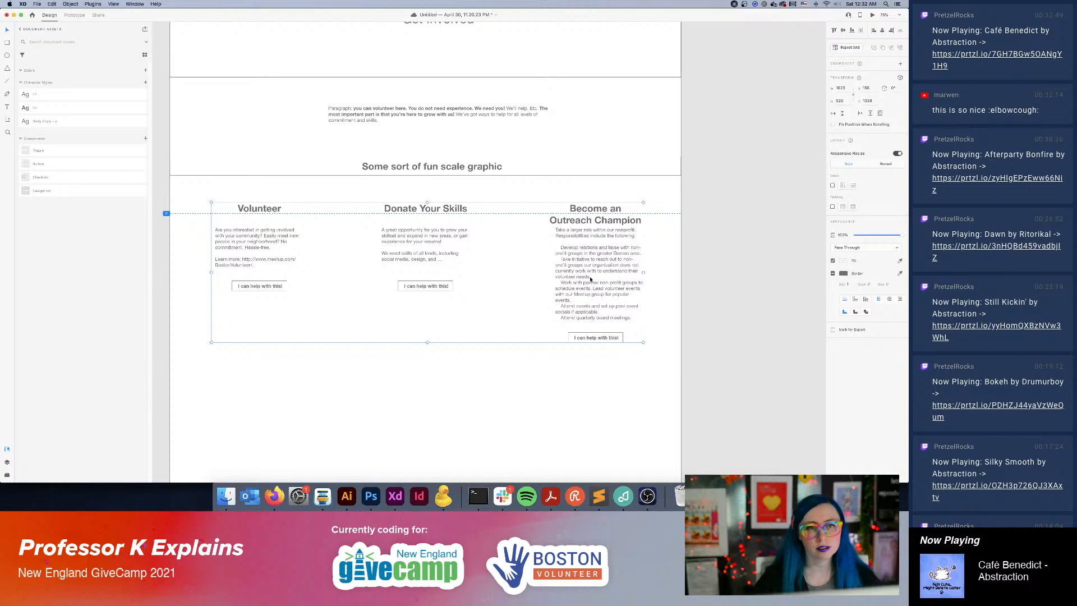
pyautogui.tripleClick(616, 306)
pyautogui.click(634, 320)
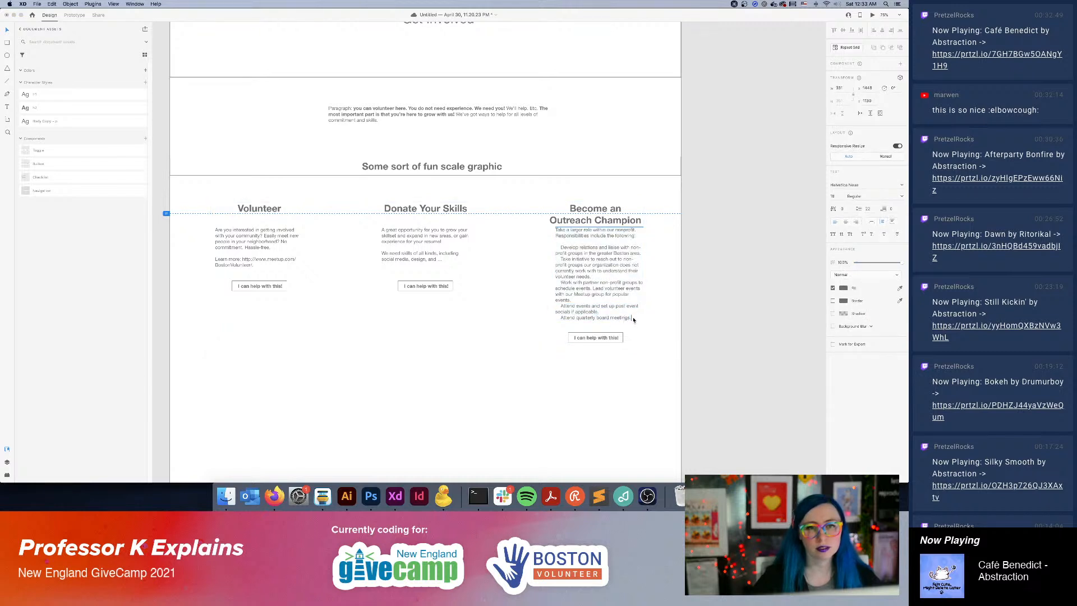
pyautogui.moveTo(634, 320); pyautogui.dragTo(607, 300)
pyautogui.click(639, 247)
pyautogui.doubleClick(568, 248)
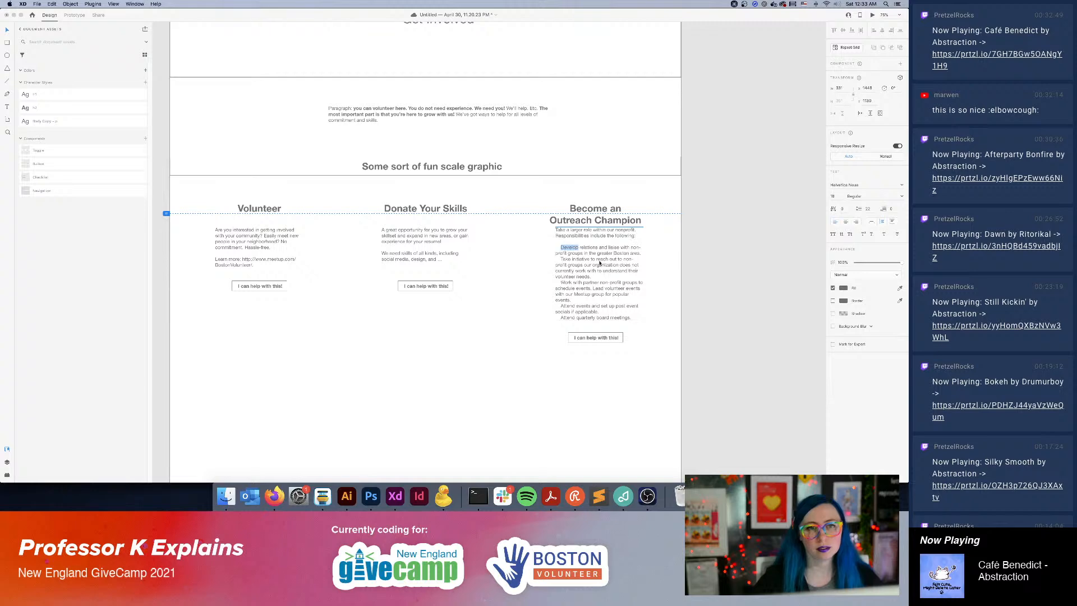
pyautogui.press('Escape')
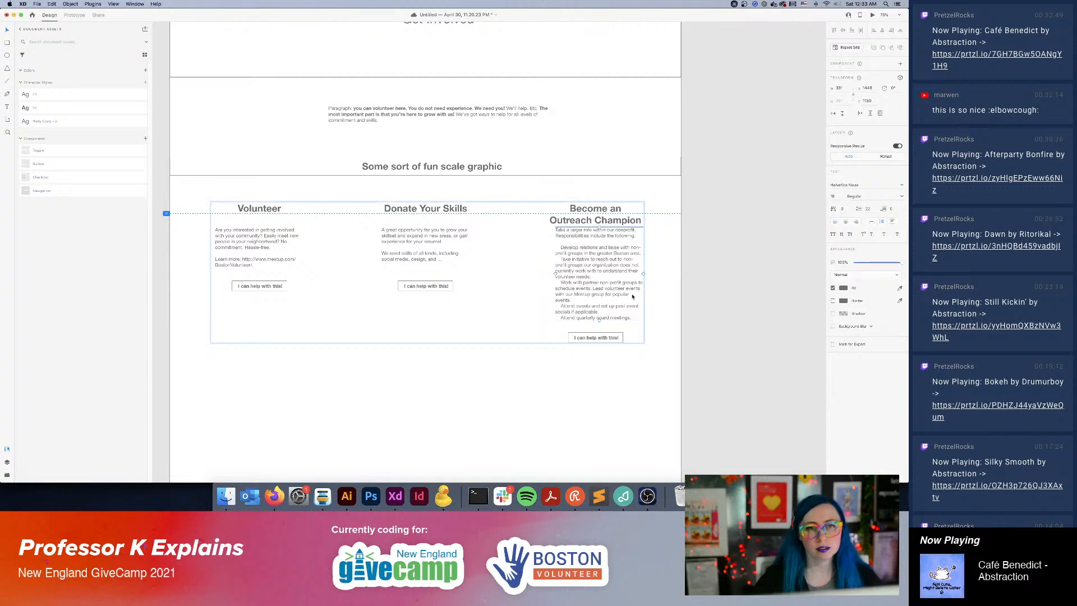
pyautogui.click(726, 284)
# Link the Homepage navigation's Get Involved item to the Get Involved artboard in the prototype.
pyautogui.hscroll(10, 722, 200)
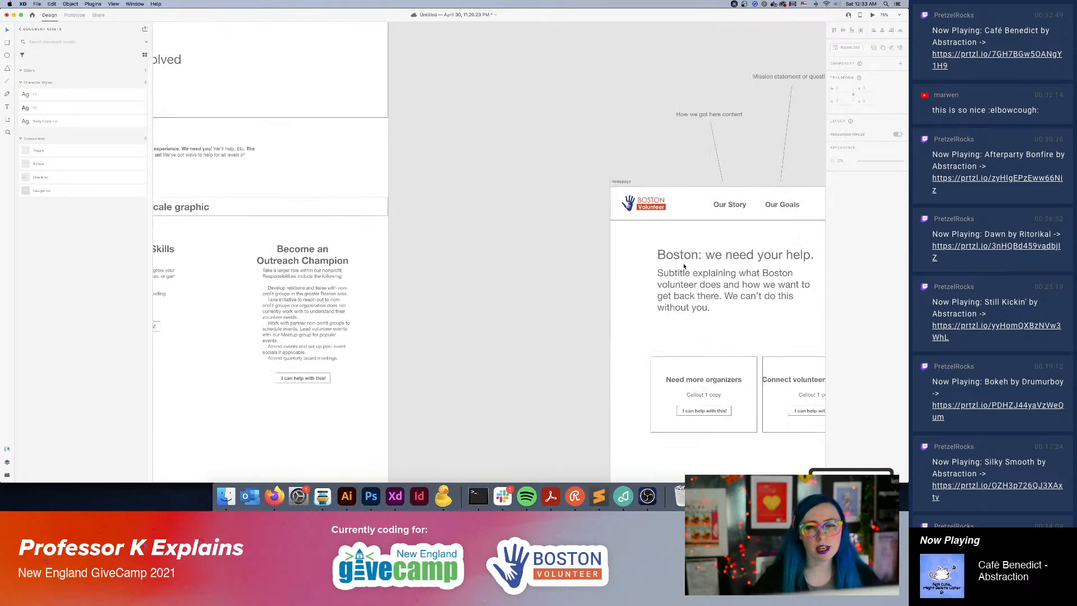
pyautogui.moveTo(683, 267); pyautogui.dragTo(444, 207)
pyautogui.moveTo(614, 226); pyautogui.dragTo(412, 144)
pyautogui.press('super+minus')
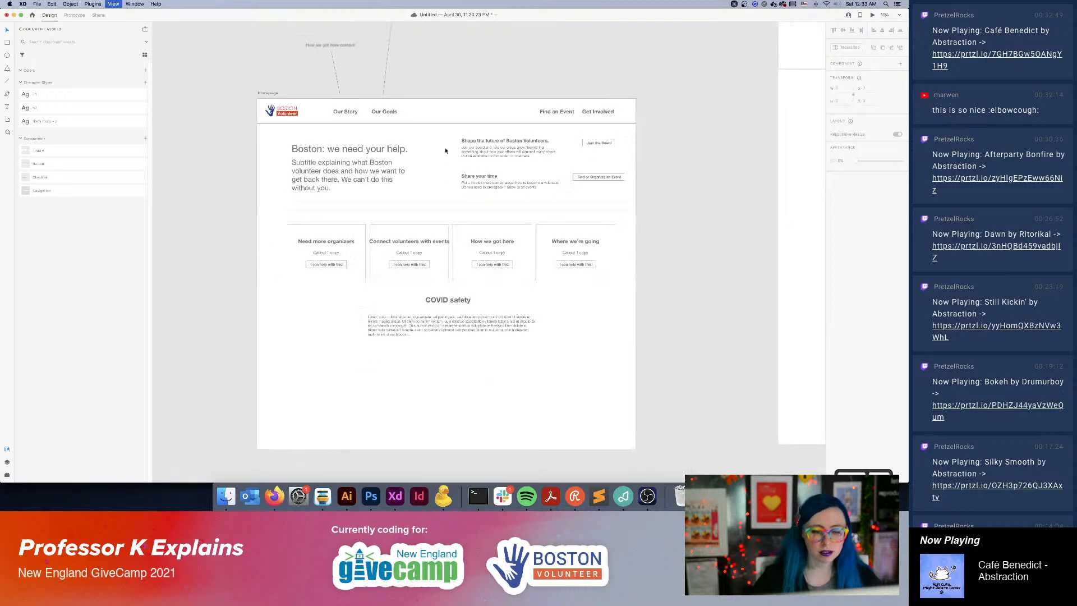
pyautogui.press('super+minus')
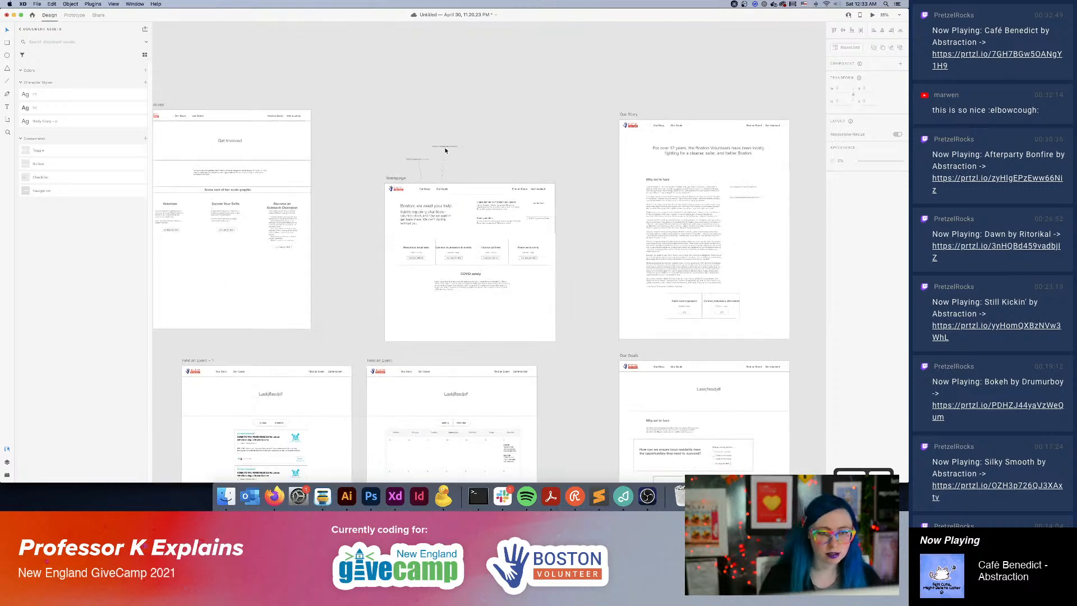
pyautogui.click(546, 192)
pyautogui.click(74, 15)
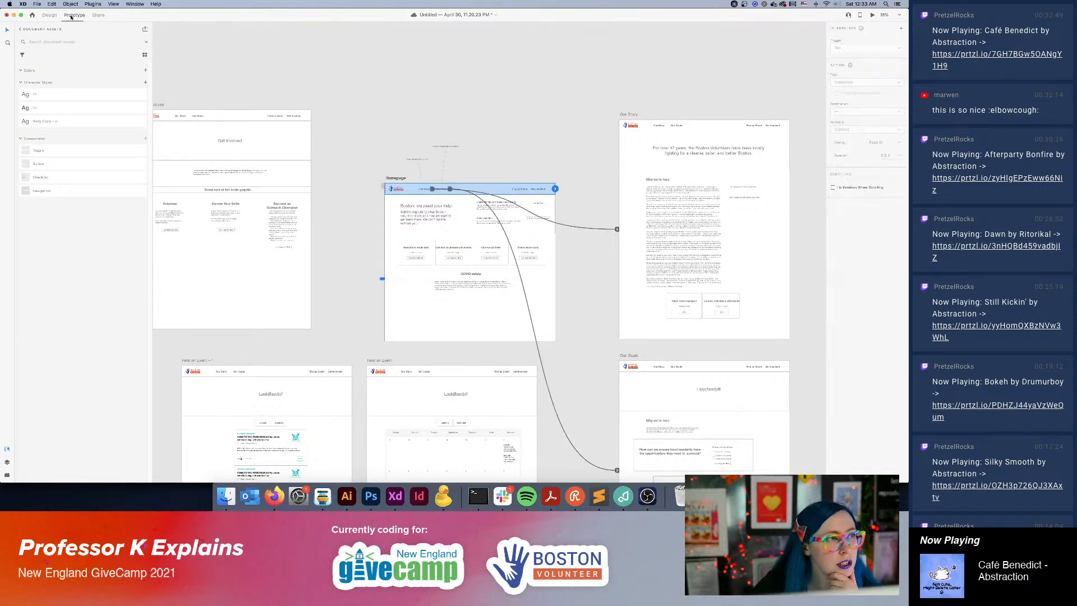
pyautogui.doubleClick(537, 192)
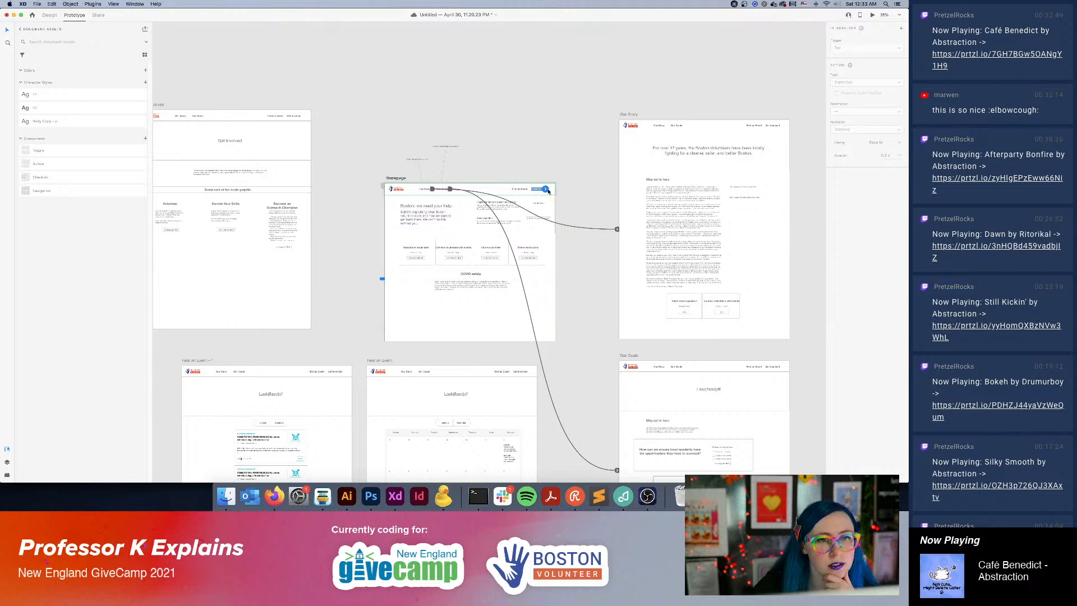
pyautogui.moveTo(545, 189); pyautogui.dragTo(277, 115)
pyautogui.click(572, 132)
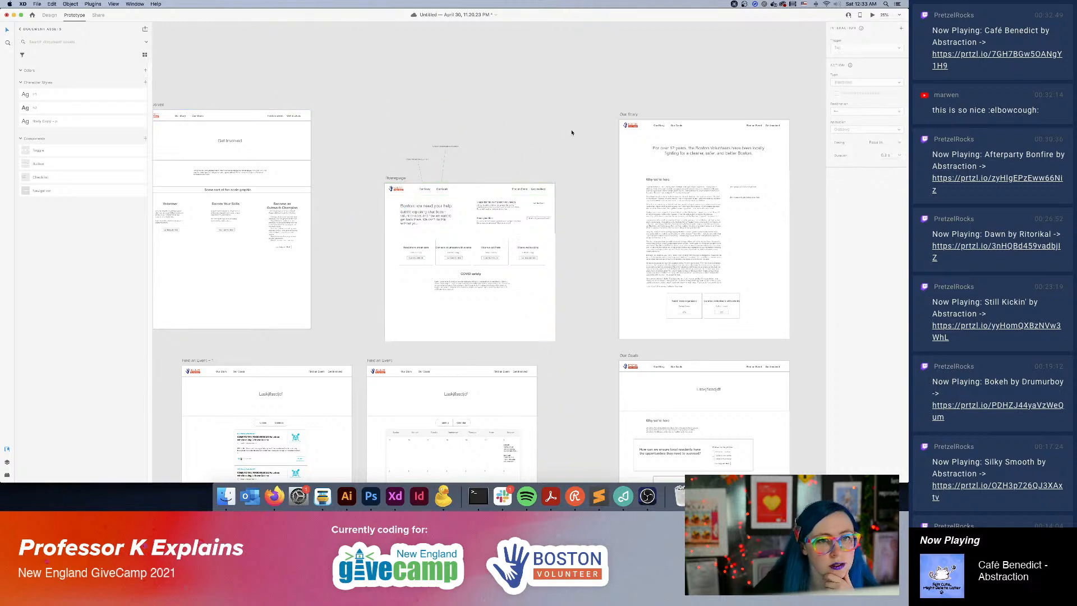
# Link the Homepage navigation's Find an Event item to the calendar version of the Find an Event artboard.
pyautogui.click(513, 189)
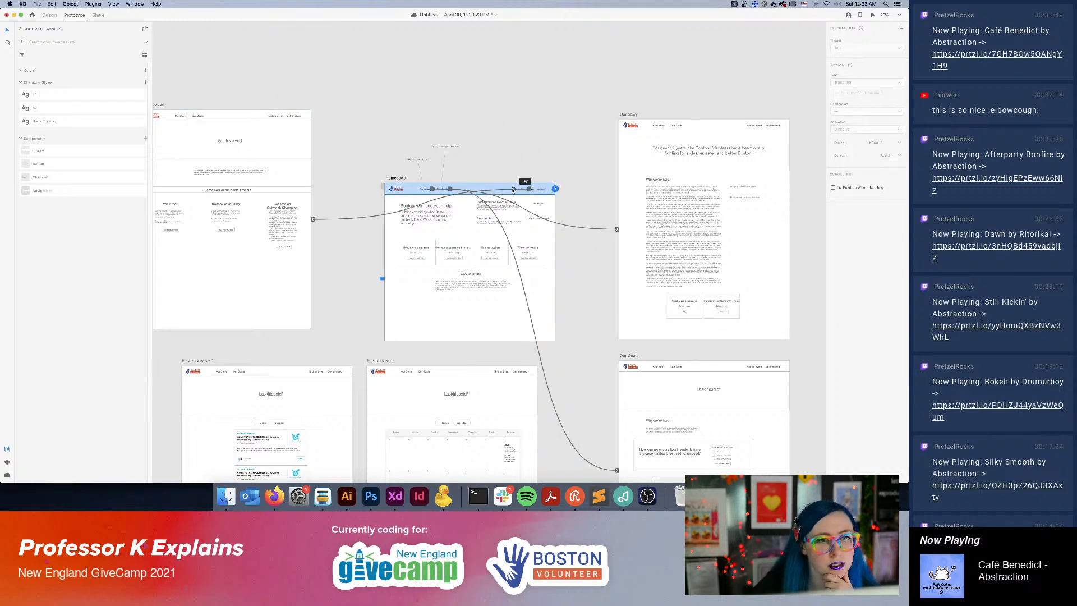
pyautogui.doubleClick(517, 191)
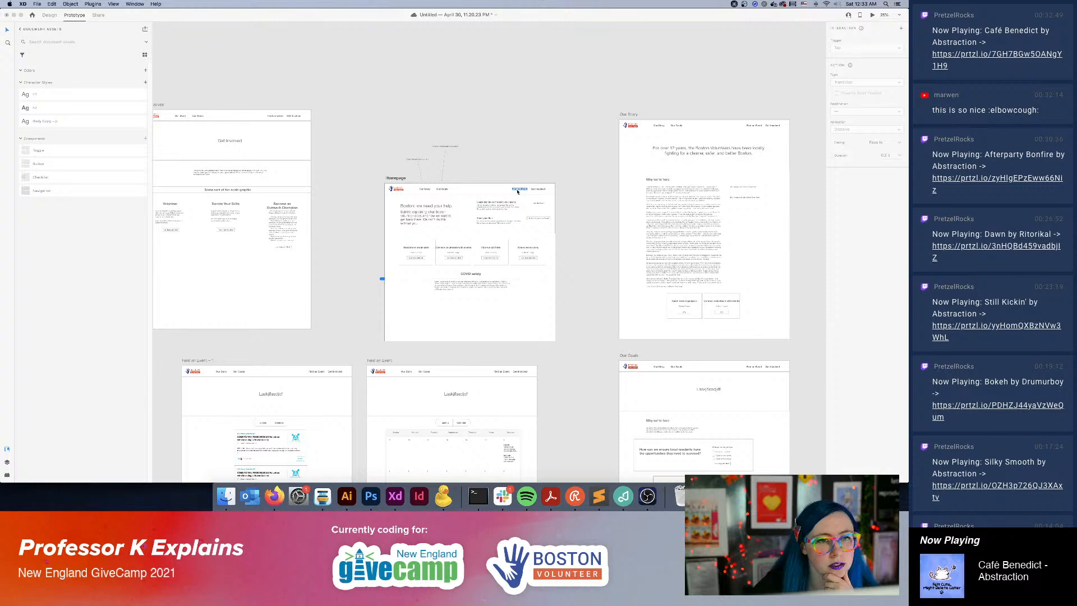
pyautogui.click(517, 191)
pyautogui.click(538, 190)
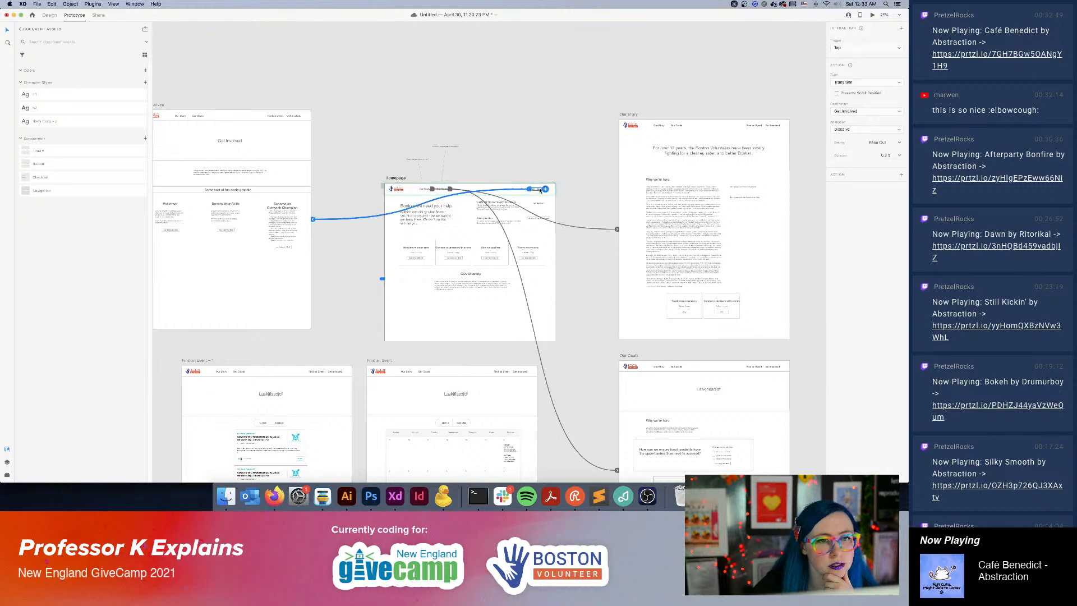
pyautogui.click(502, 112)
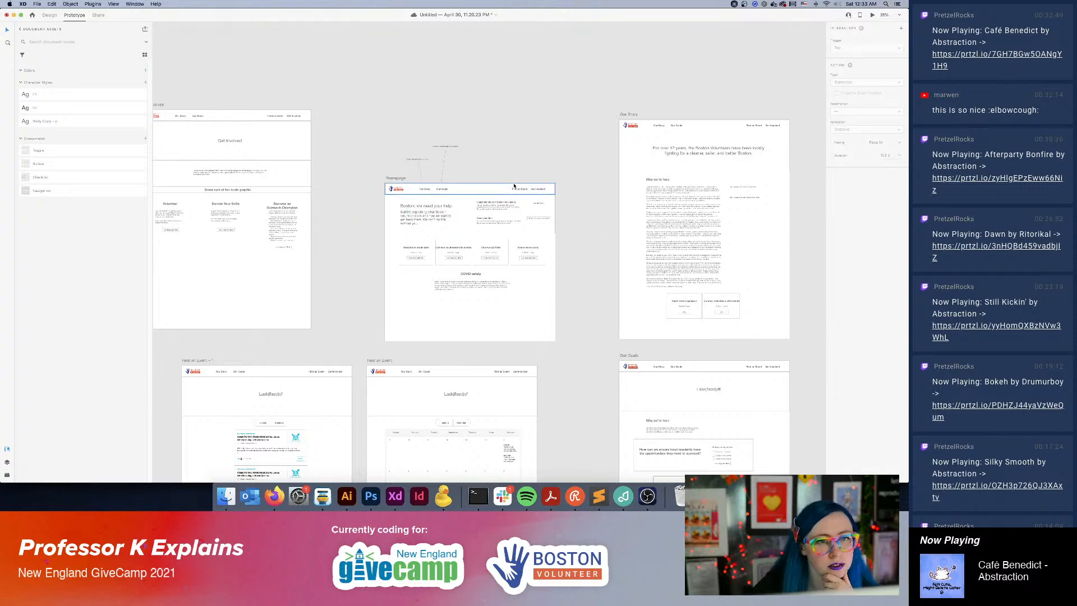
pyautogui.press('super+equal')
pyautogui.press('super+equal')
pyautogui.moveTo(561, 126); pyautogui.dragTo(550, 138)
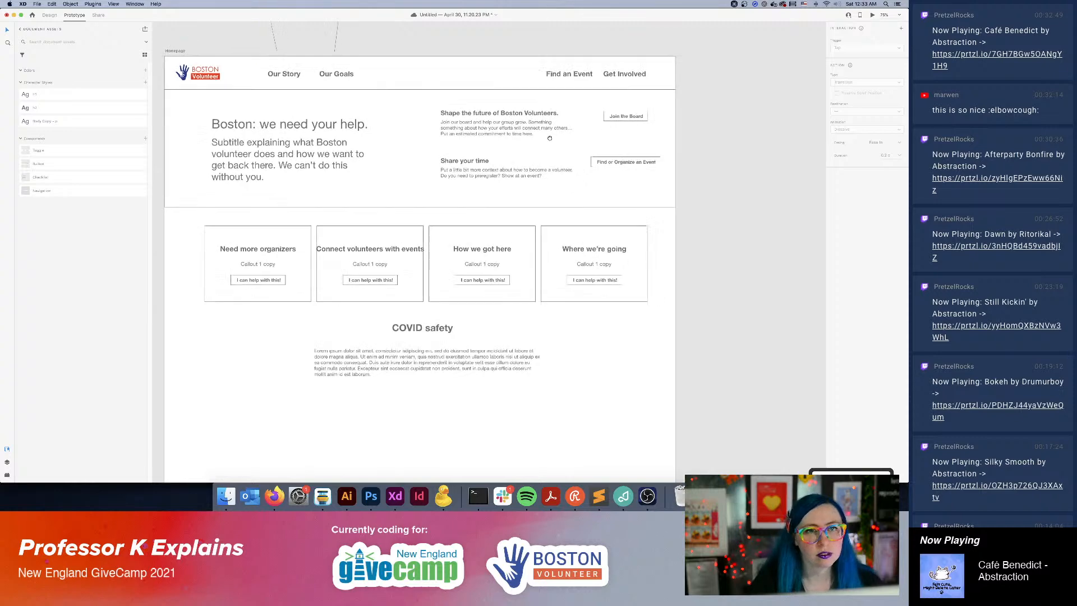
pyautogui.scroll(5, 550, 138)
pyautogui.hscroll(5, 550, 138)
pyautogui.click(515, 134)
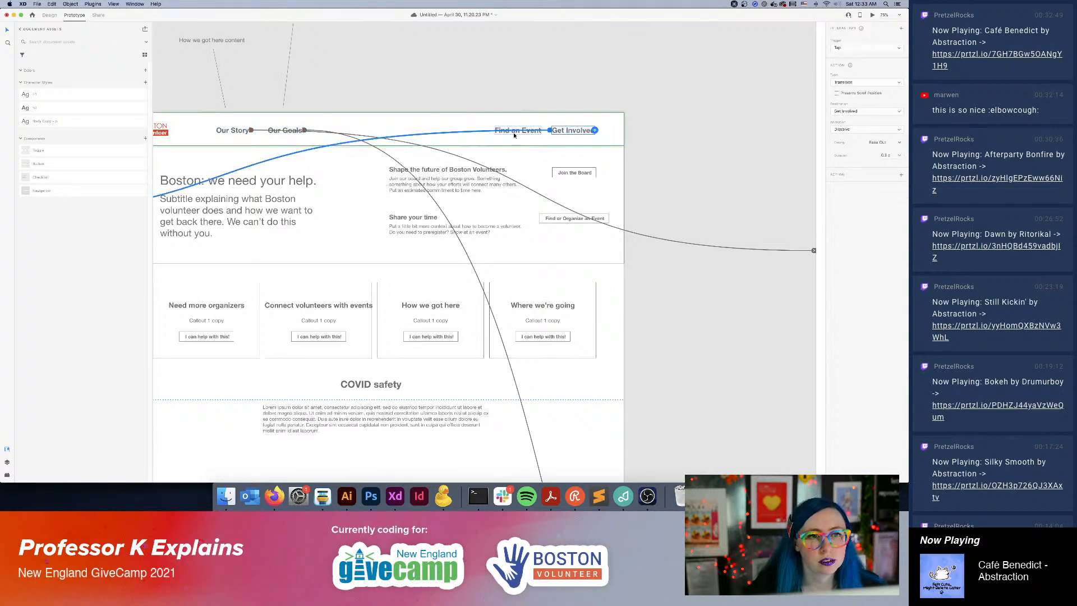
pyautogui.click(512, 131)
pyautogui.click(512, 130)
pyautogui.click(512, 130)
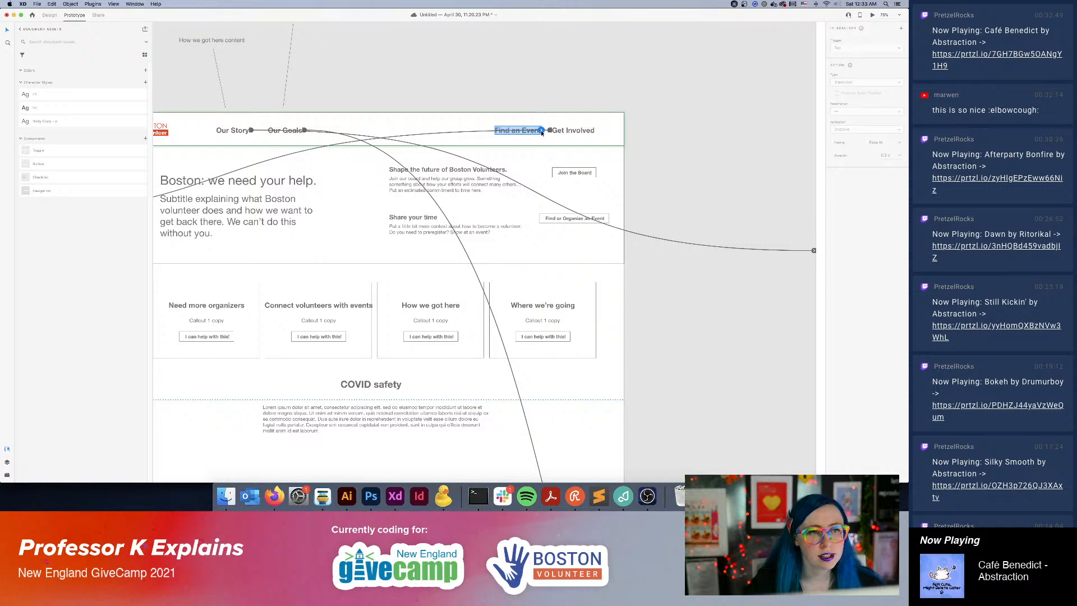
pyautogui.moveTo(542, 130); pyautogui.dragTo(466, 167)
pyautogui.click(505, 148)
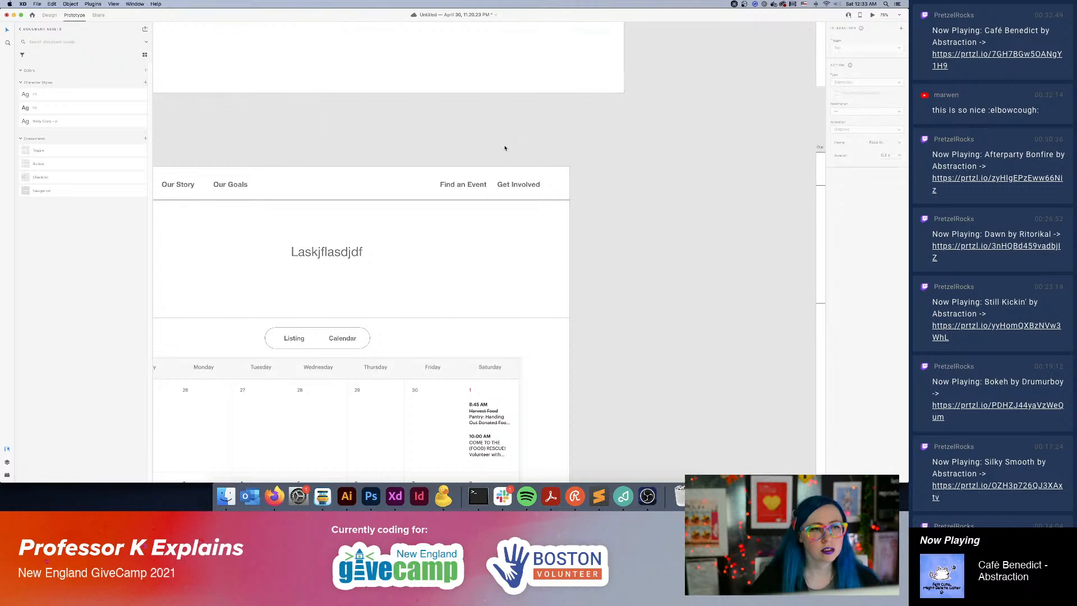
# Preview the prototype in its own window and close the preview.
pyautogui.press('super+minus')
pyautogui.press('super+minus')
pyautogui.press('super+minus')
pyautogui.press('super+minus')
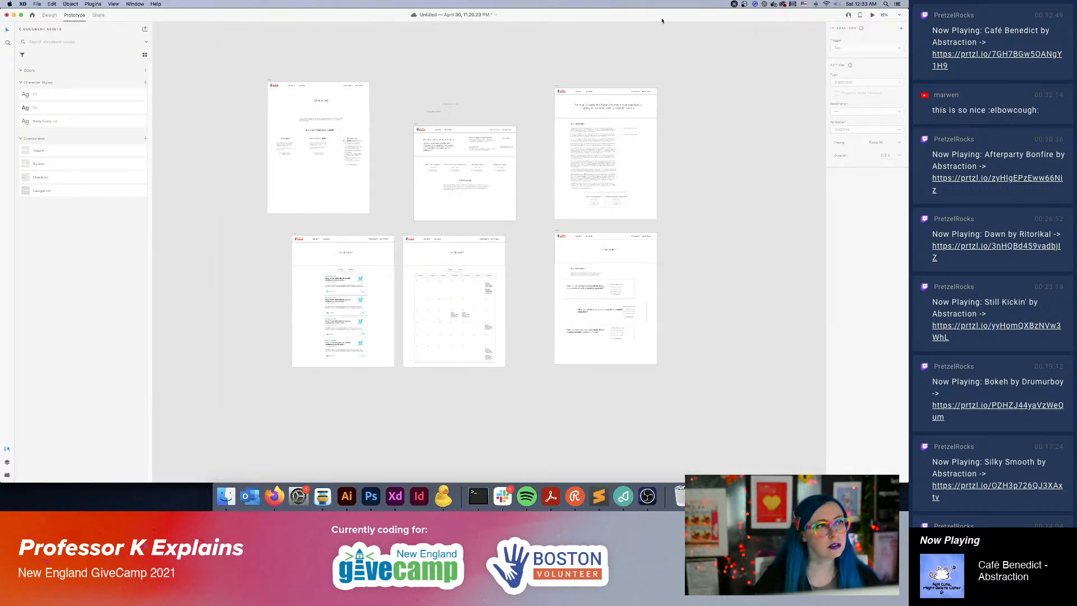
pyautogui.click(871, 15)
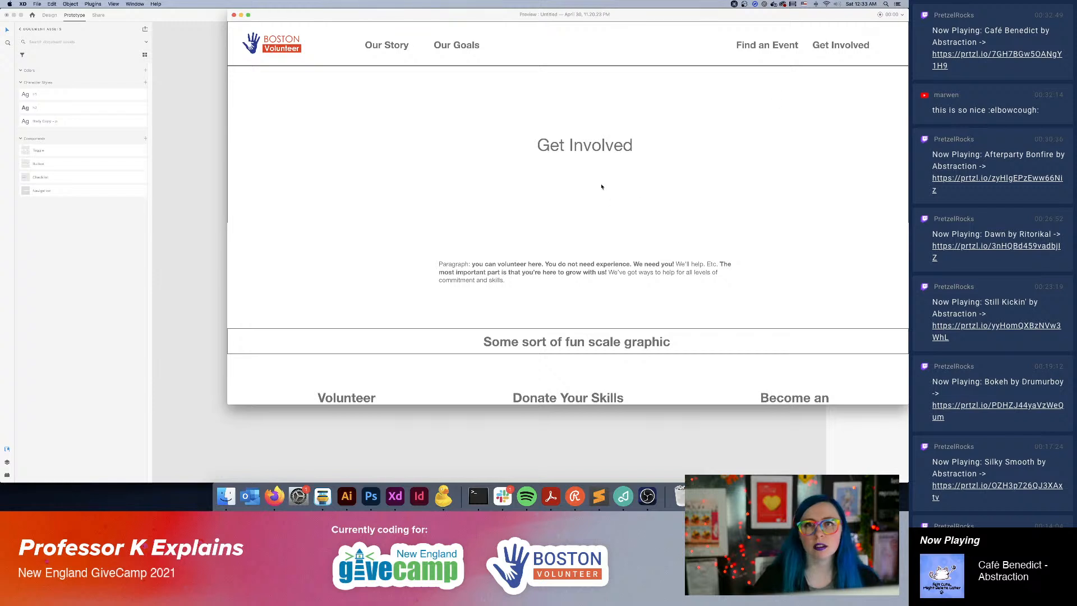
pyautogui.click(216, 62)
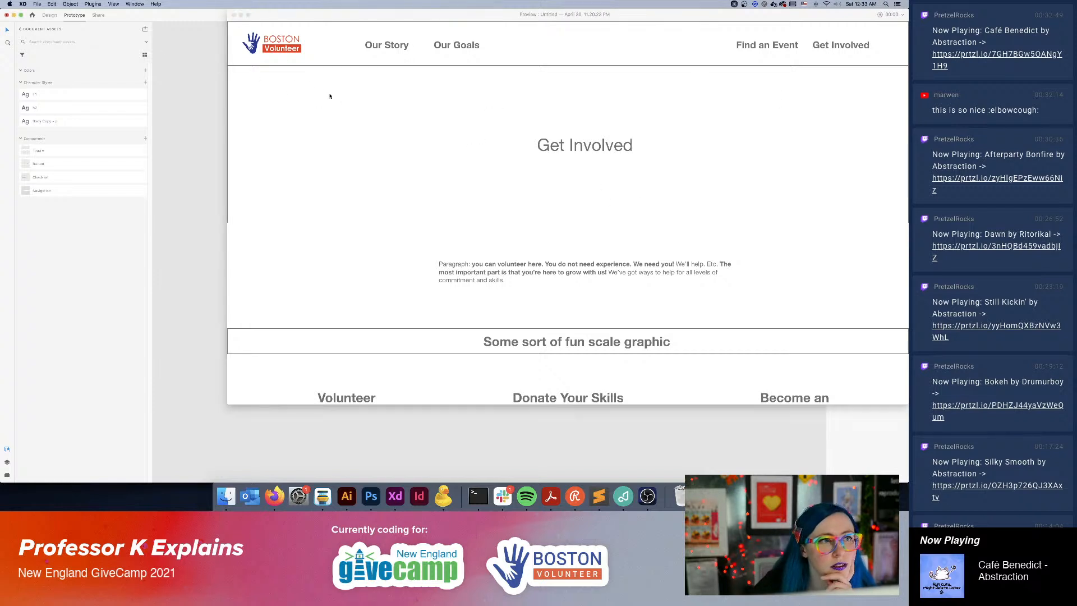
pyautogui.click(234, 15)
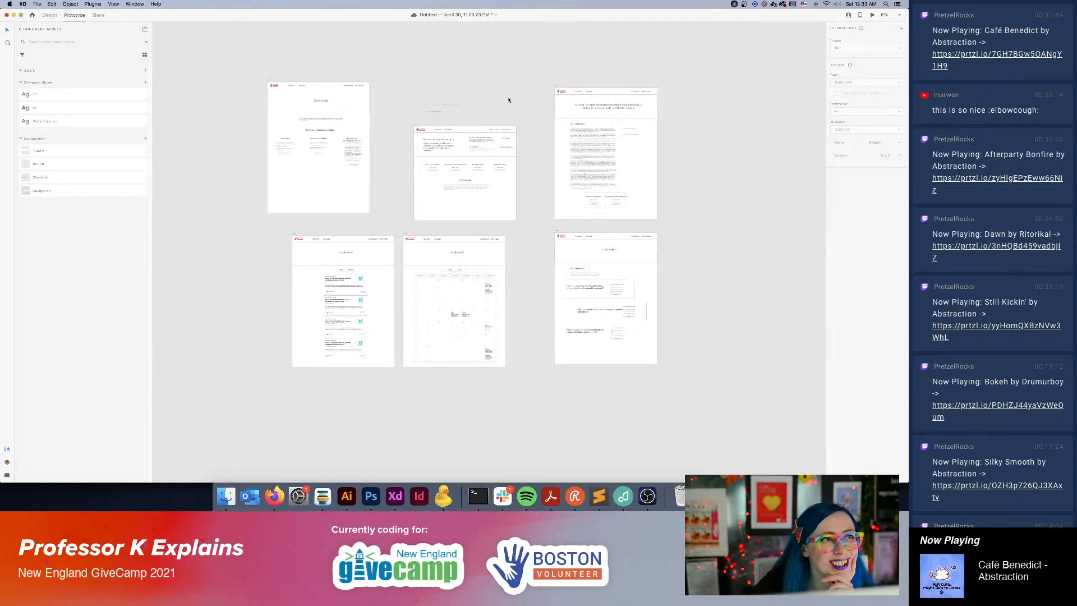
# Try to link the Boston Volunteer logo in the Homepage navigation to the Homepage artboard itself.
pyautogui.click(424, 132)
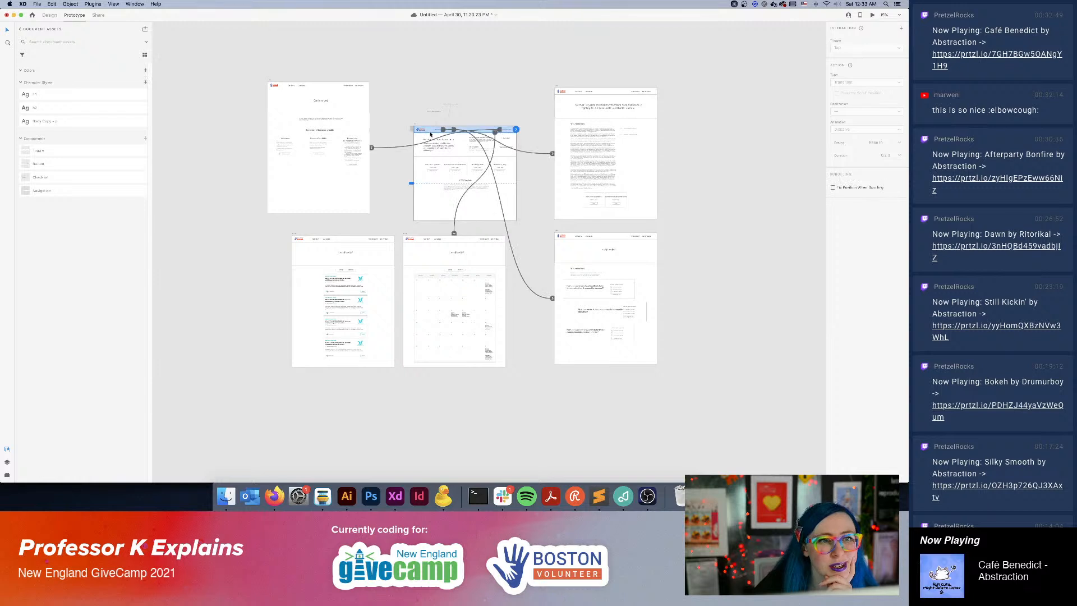
pyautogui.click(424, 131)
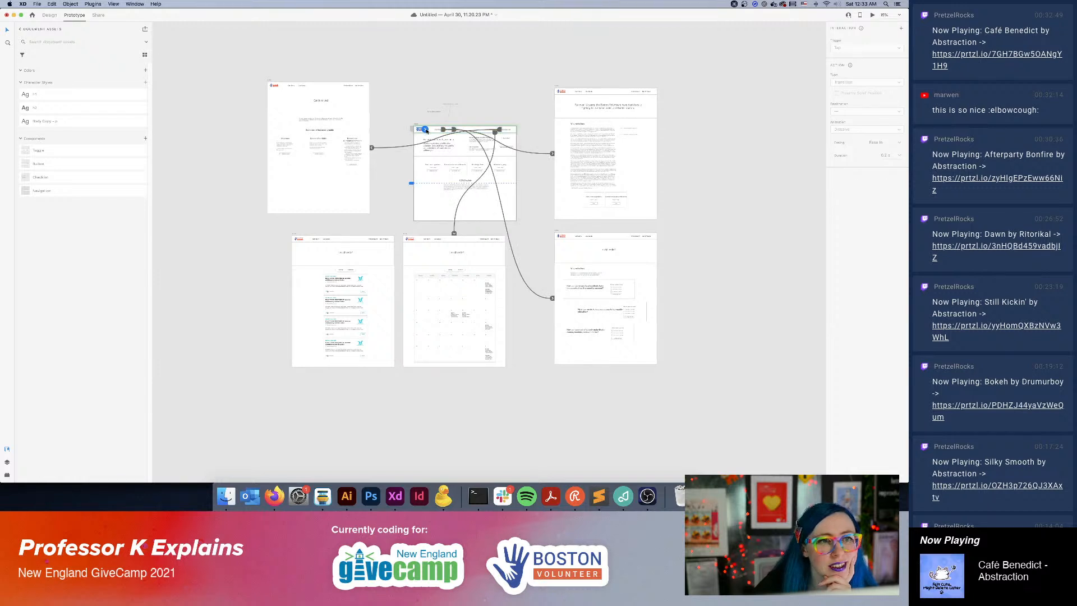
pyautogui.moveTo(426, 131); pyautogui.dragTo(417, 172)
pyautogui.click(397, 94)
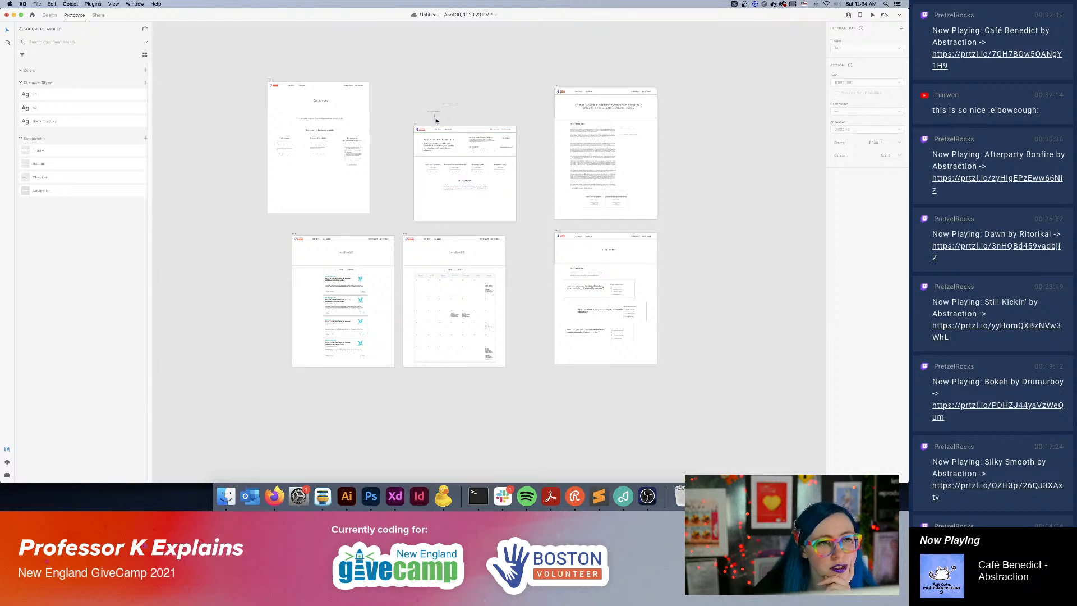
pyautogui.press('super+equal')
pyautogui.press('super+equal')
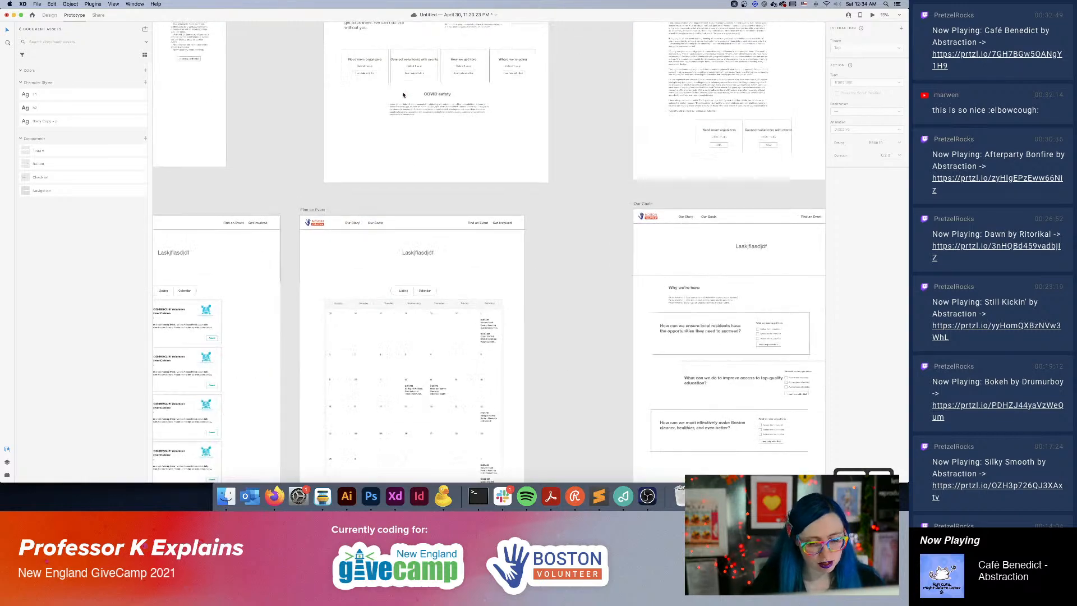
pyautogui.scroll(6, 404, 96)
pyautogui.click(345, 150)
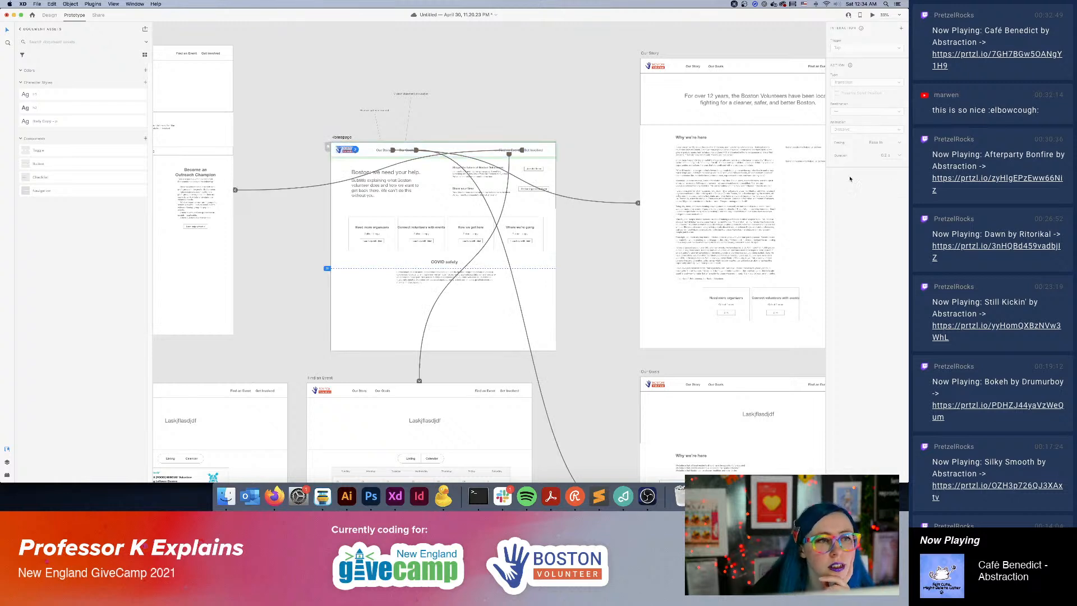
pyautogui.click(356, 150)
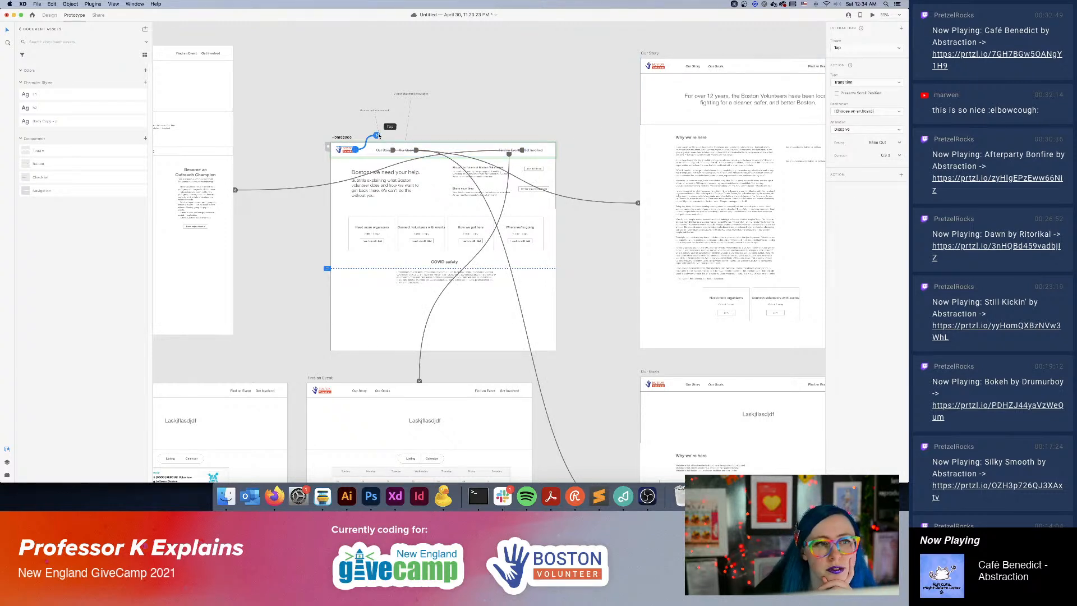
pyautogui.moveTo(377, 135); pyautogui.dragTo(329, 149)
# Set the Homepage artboard as a prototype flow's starting point and select the logo in its navigation.
pyautogui.click(328, 148)
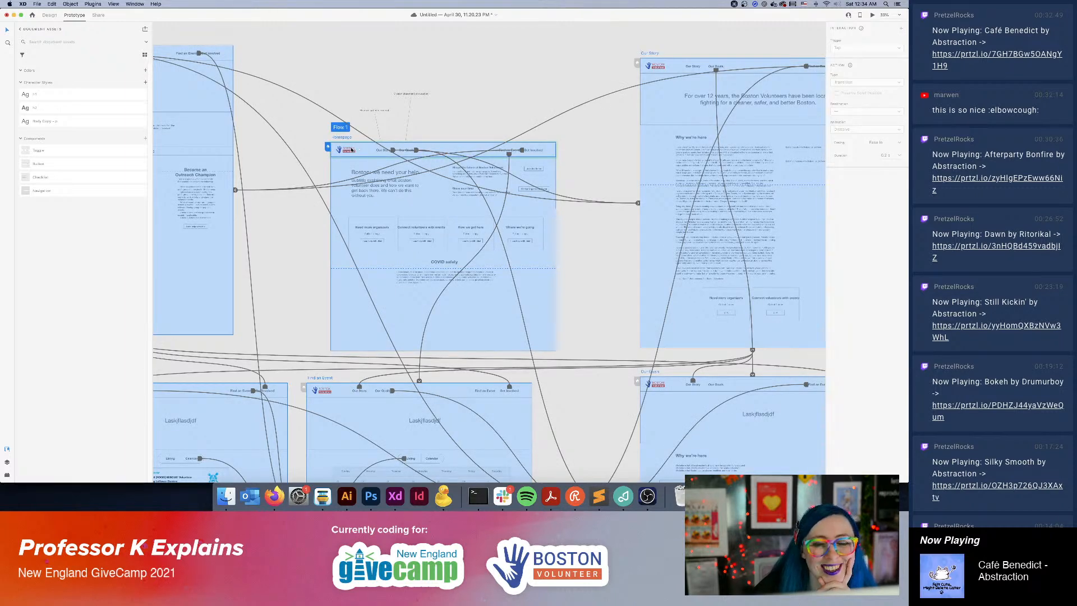
pyautogui.click(353, 150)
pyautogui.doubleClick(345, 152)
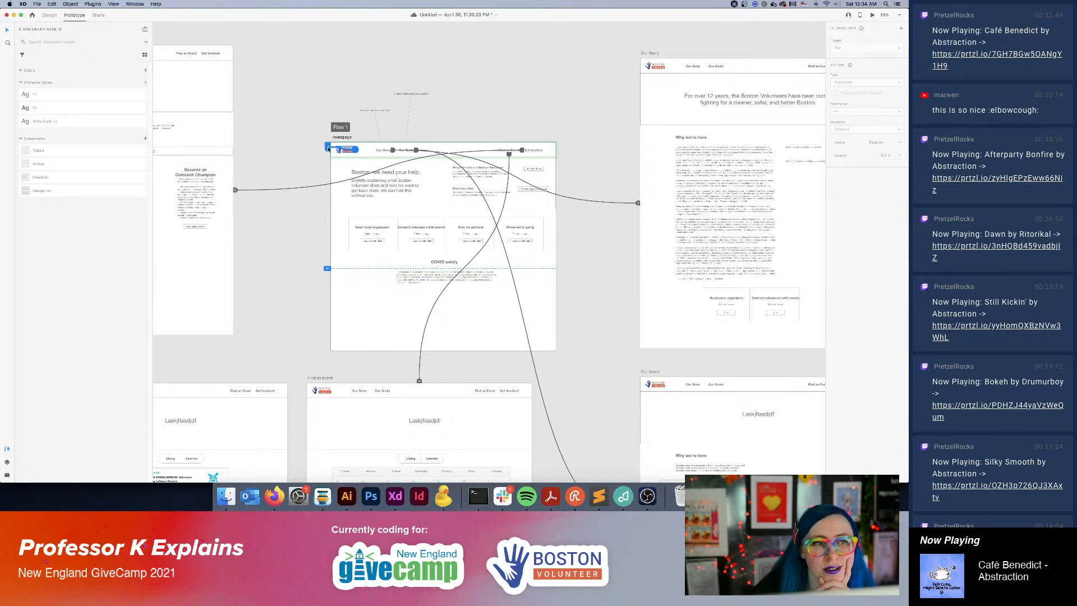
# Link the Boston Volunteer logo in the Our Story navigation to the Homepage artboard.
pyautogui.click(660, 66)
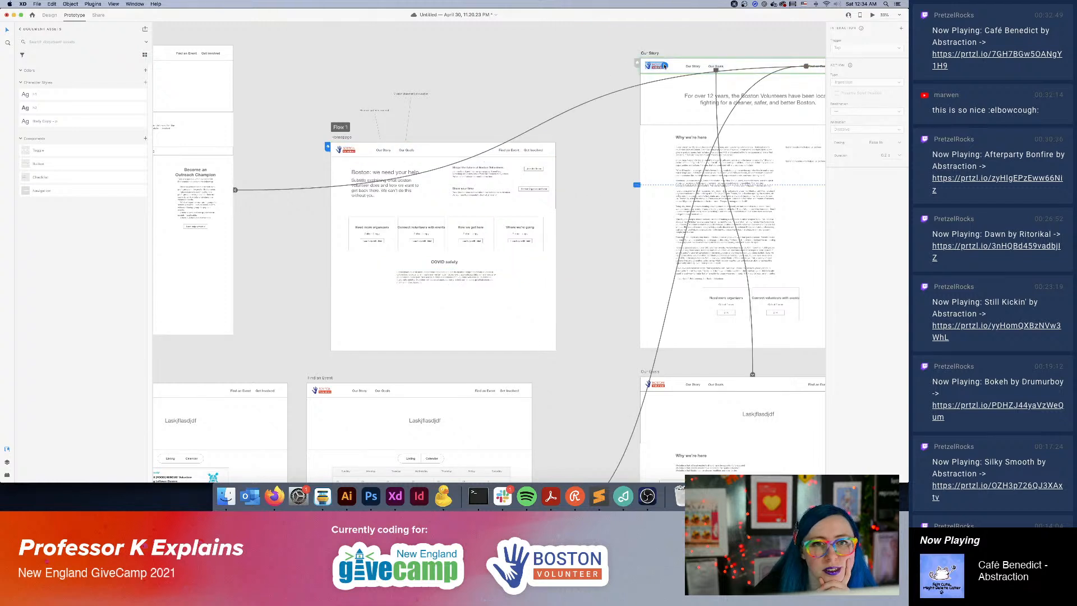
pyautogui.moveTo(666, 65); pyautogui.dragTo(343, 154)
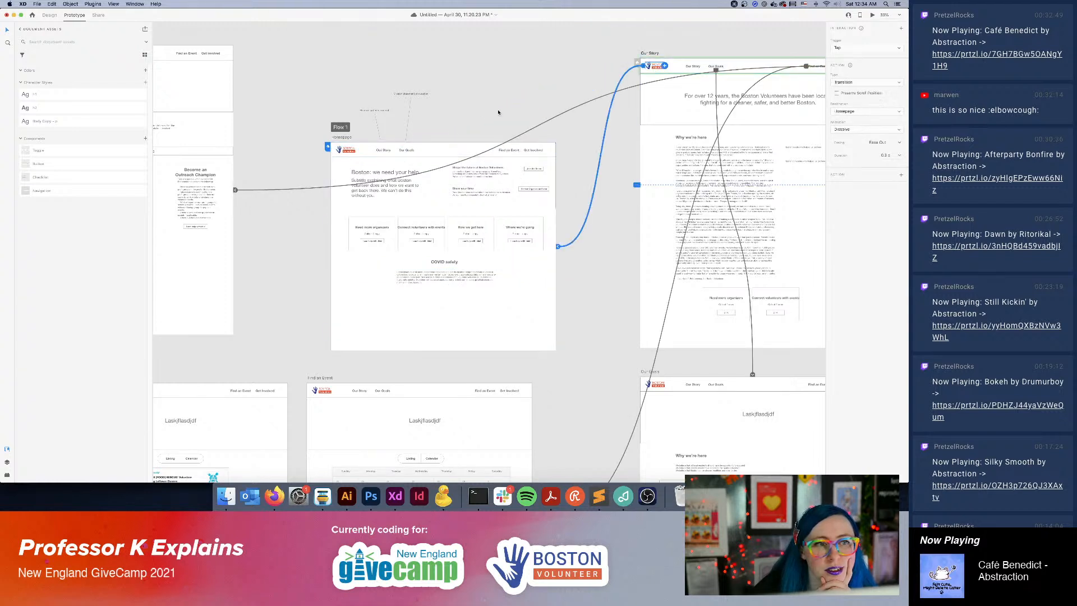
pyautogui.click(511, 98)
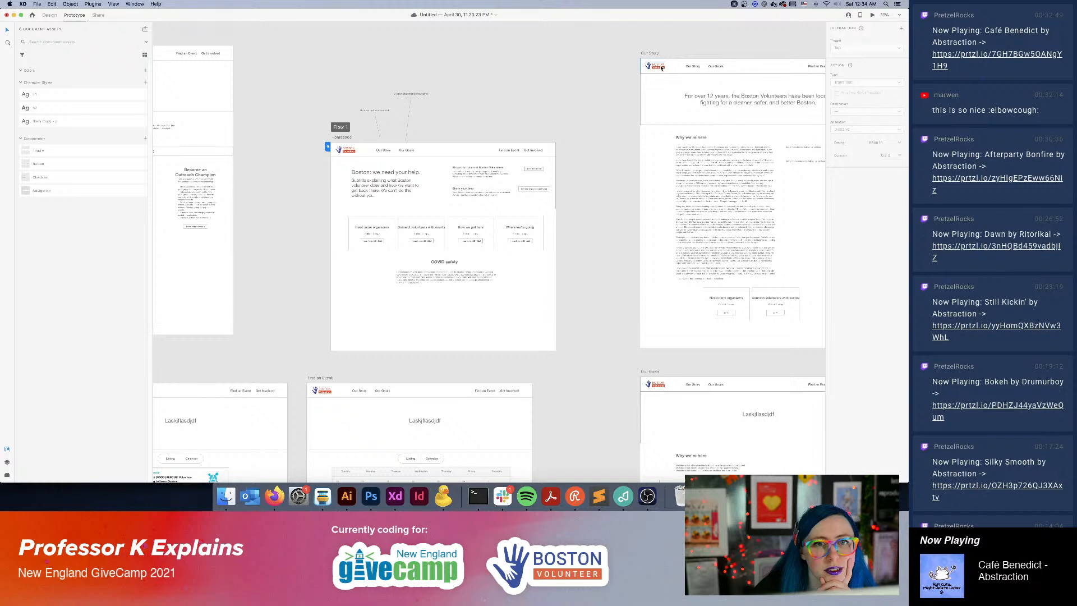
# Undo the Our Story logo's link and the Homepage's flow starting point.
pyautogui.click(657, 384)
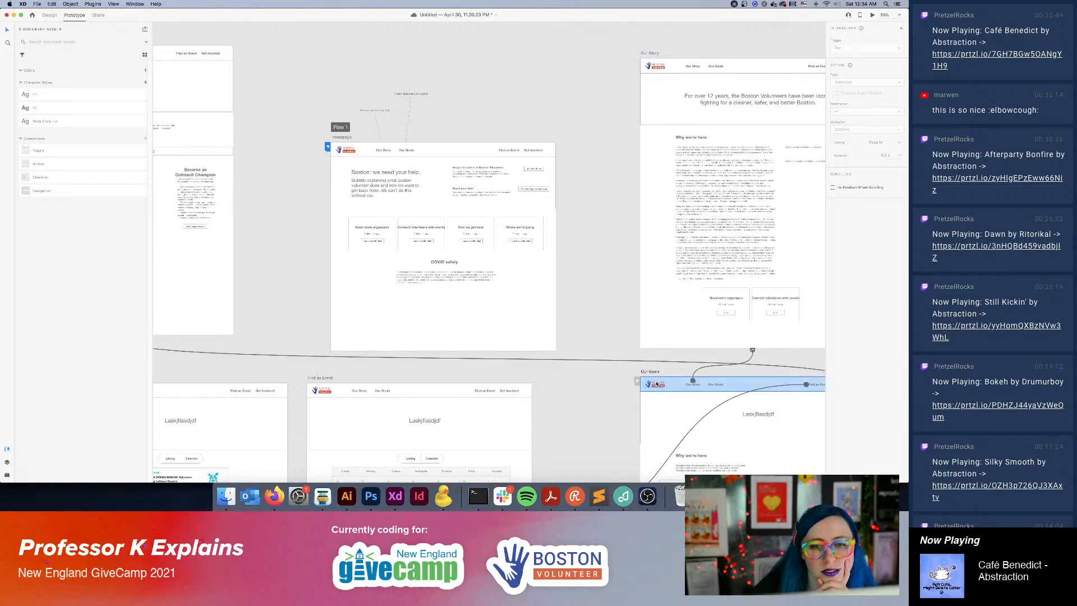
pyautogui.press('super+z')
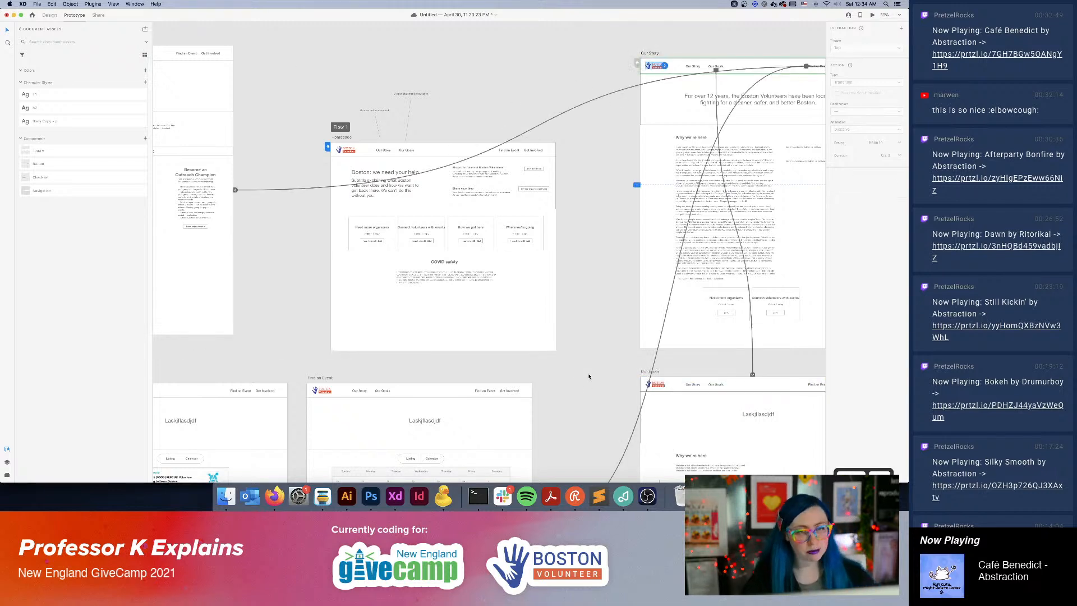
pyautogui.press('super+z')
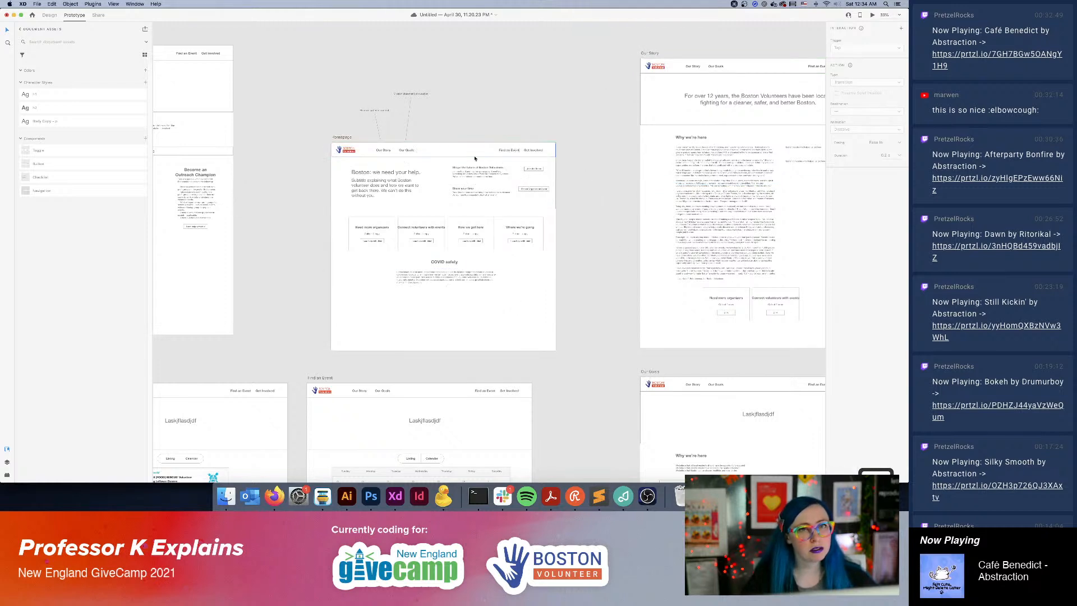
# Switch to Firefox and search the web for "link to home xd component".
pyautogui.click(349, 150)
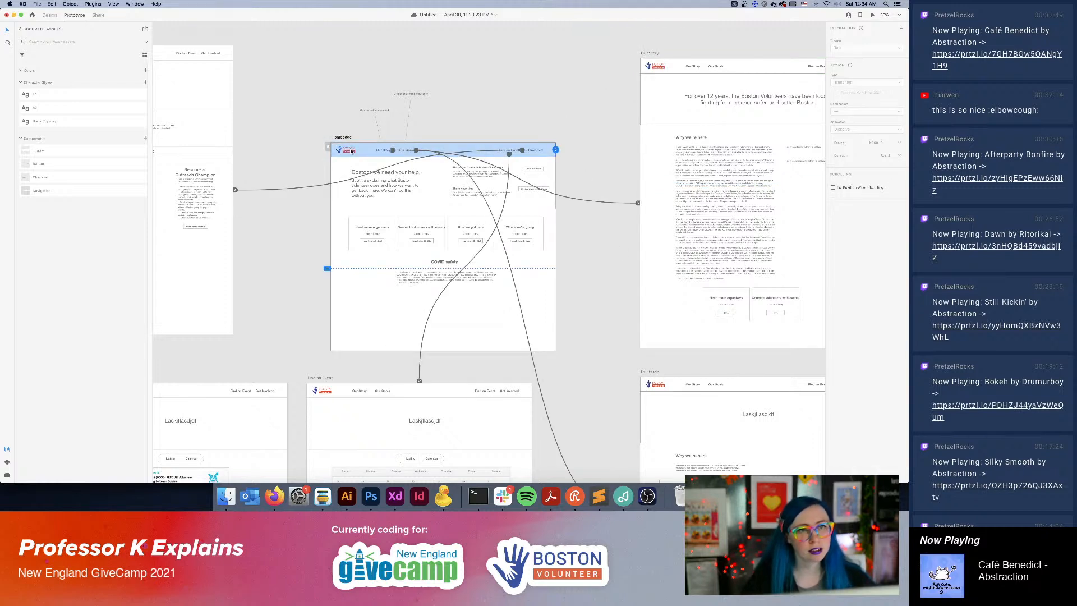
pyautogui.click(503, 496)
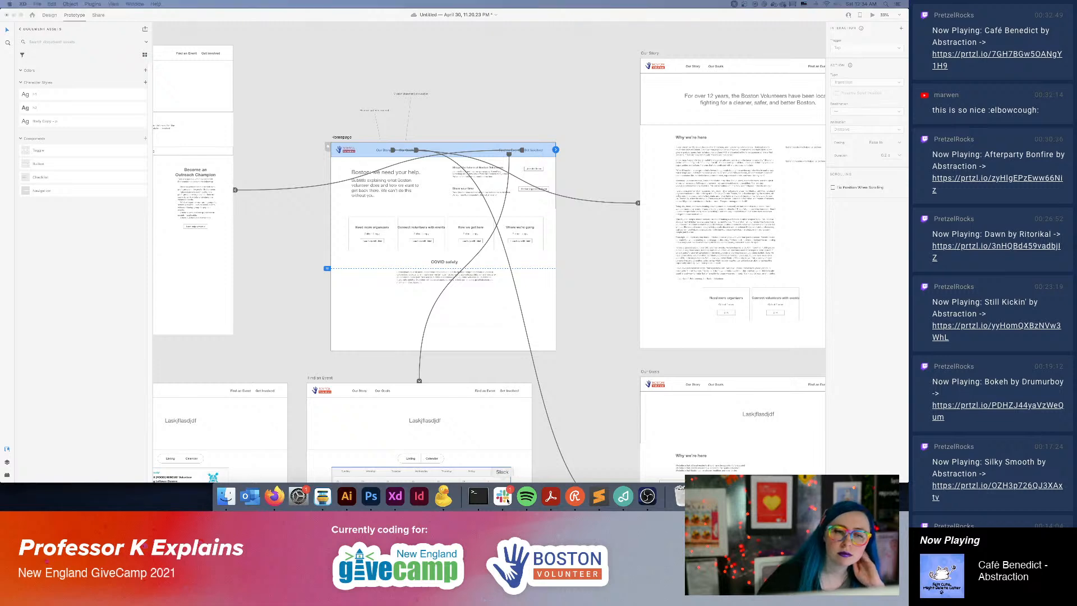
pyautogui.click(274, 496)
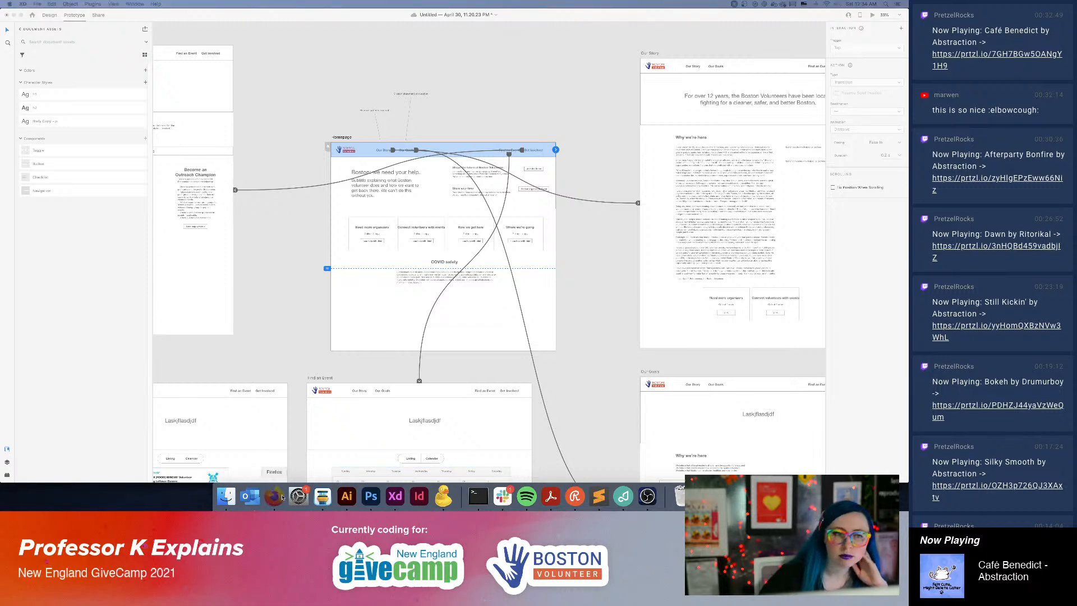
pyautogui.press('super+t')
pyautogui.press('super+k')
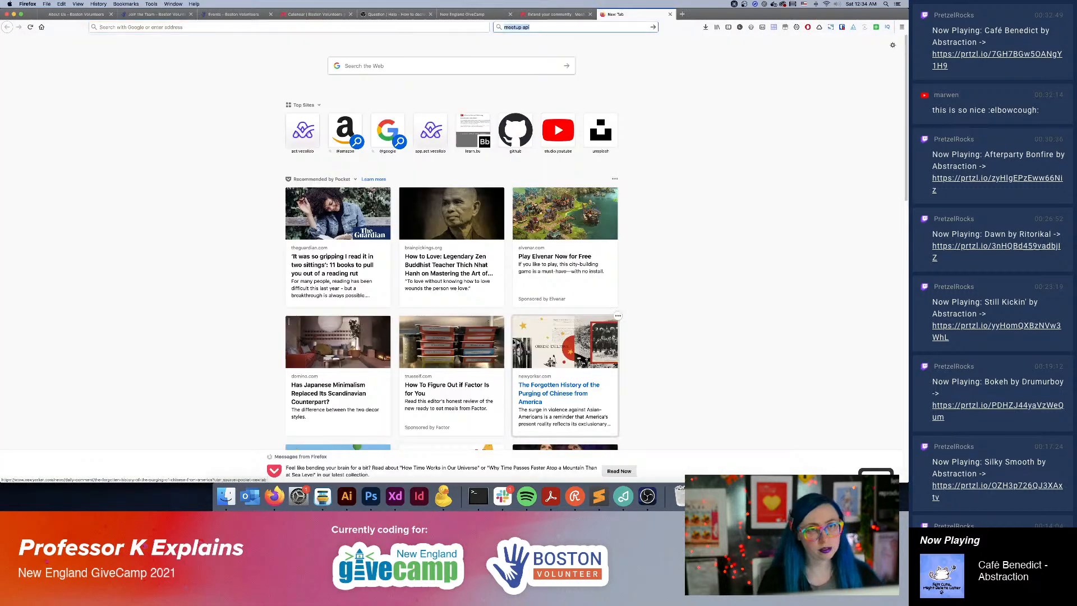
pyautogui.write('link to home')
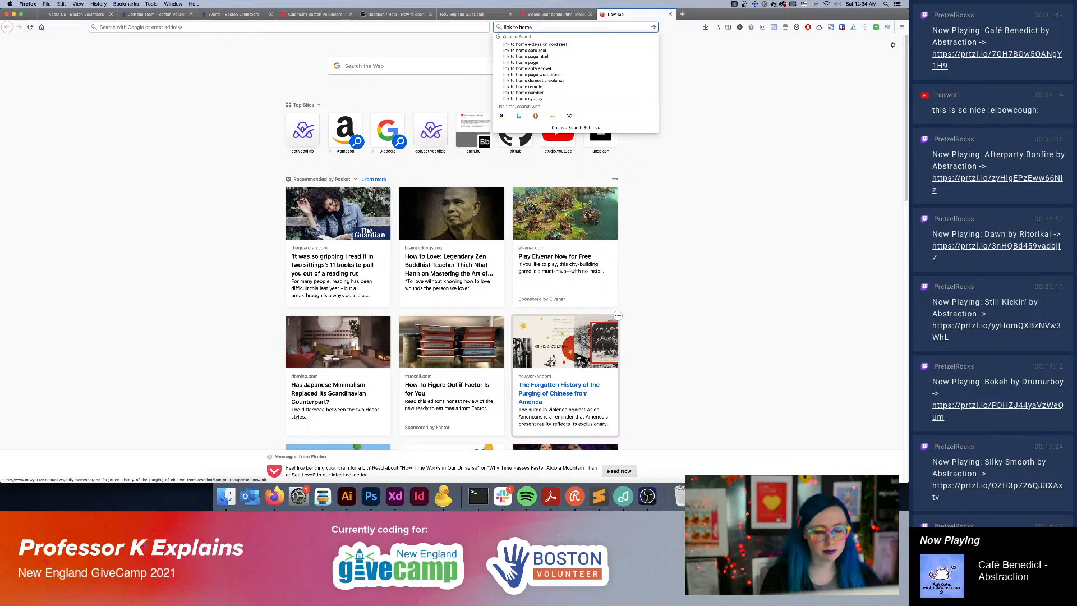
pyautogui.write('d')
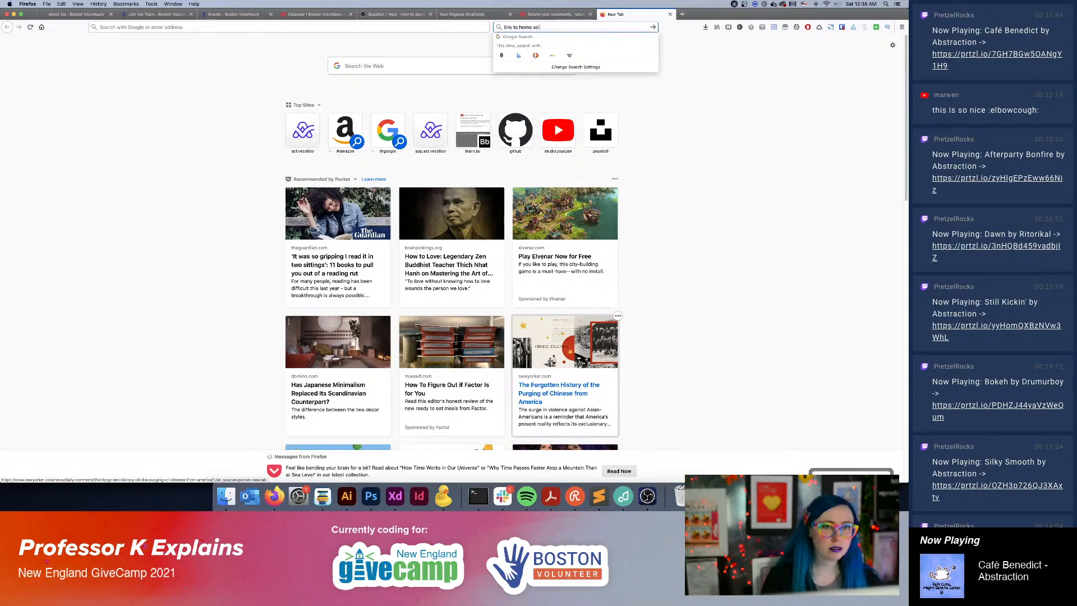
pyautogui.press('BackSpace')
pyautogui.press('BackSpace')
pyautogui.press('BackSpace')
pyautogui.write('xd com')
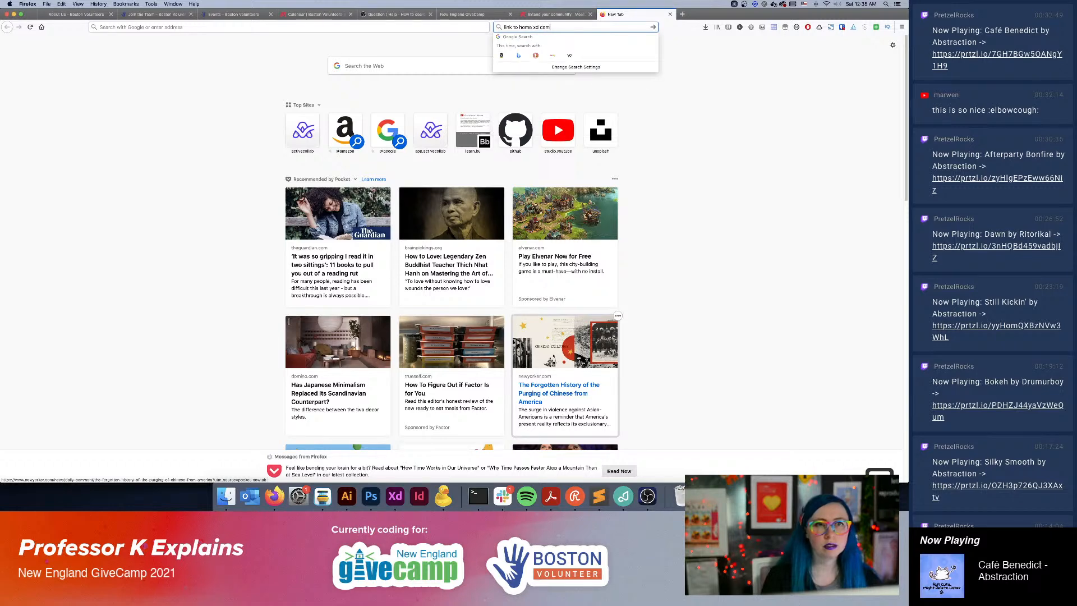
pyautogui.write('ponent')
pyautogui.press('Return')
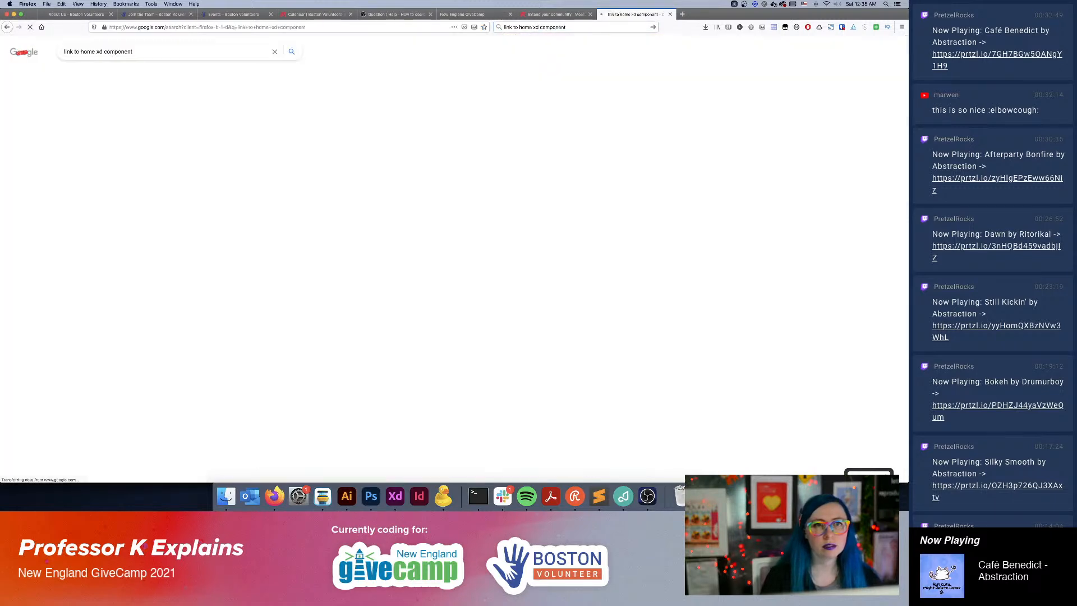
# Open the "link to same artboard" feature request and read the comments for a home link workaround.
pyautogui.click(167, 113)
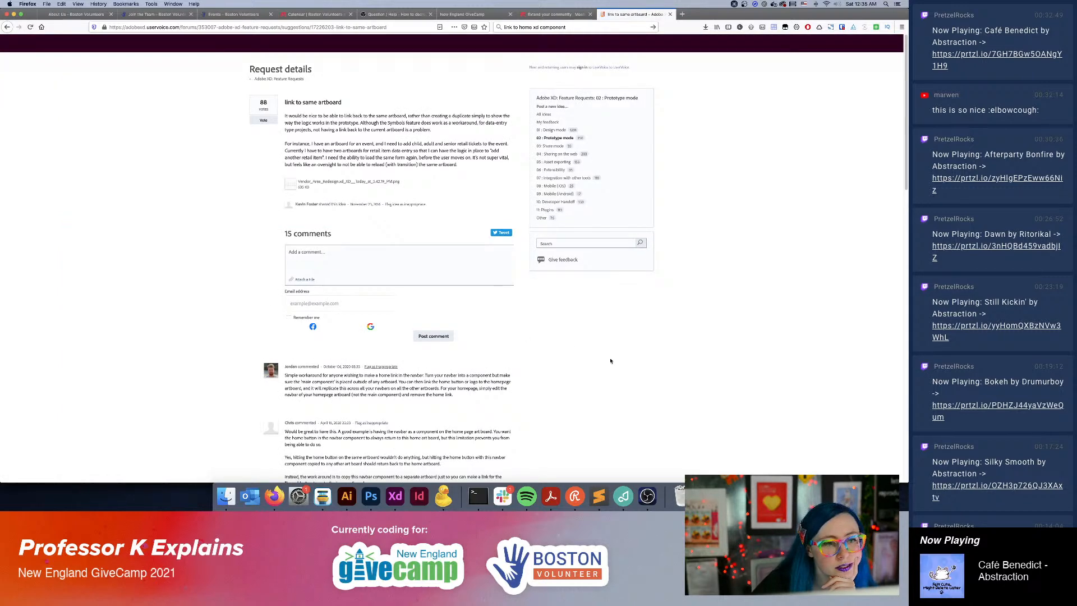
pyautogui.scroll(-5, 609, 359)
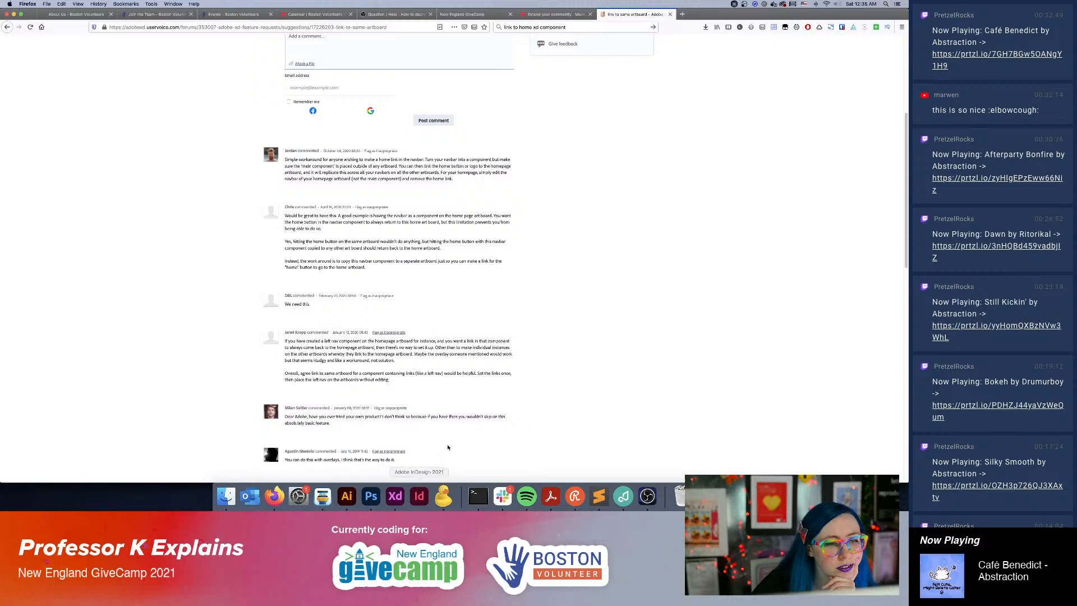
pyautogui.scroll(-8, 449, 437)
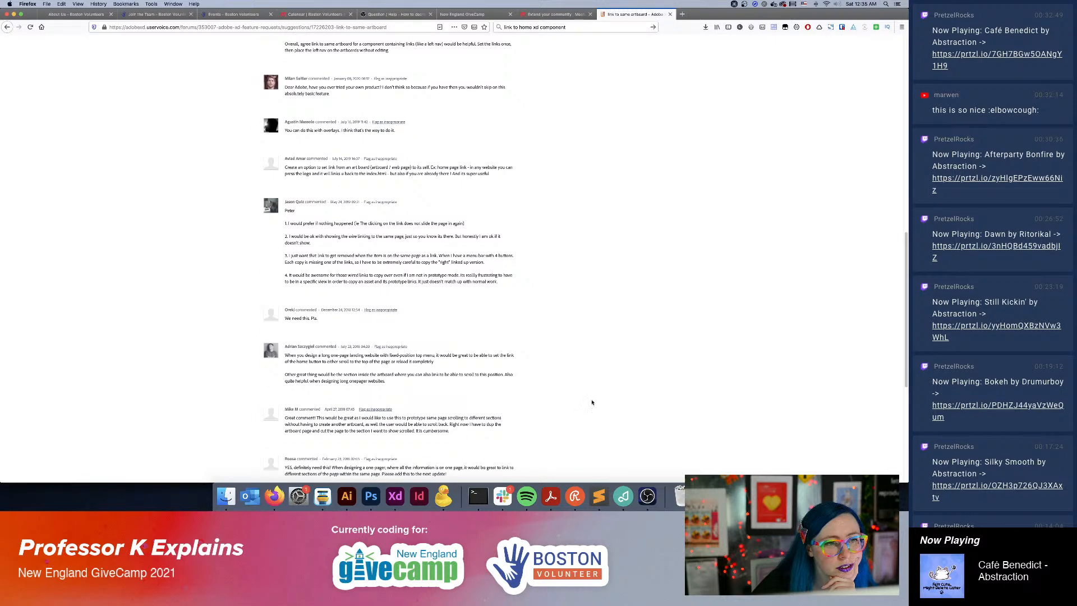
# Back in Adobe XD, move the Homepage's navigation component above all artboards and link its logo to the Homepage artboard.
pyautogui.click(395, 496)
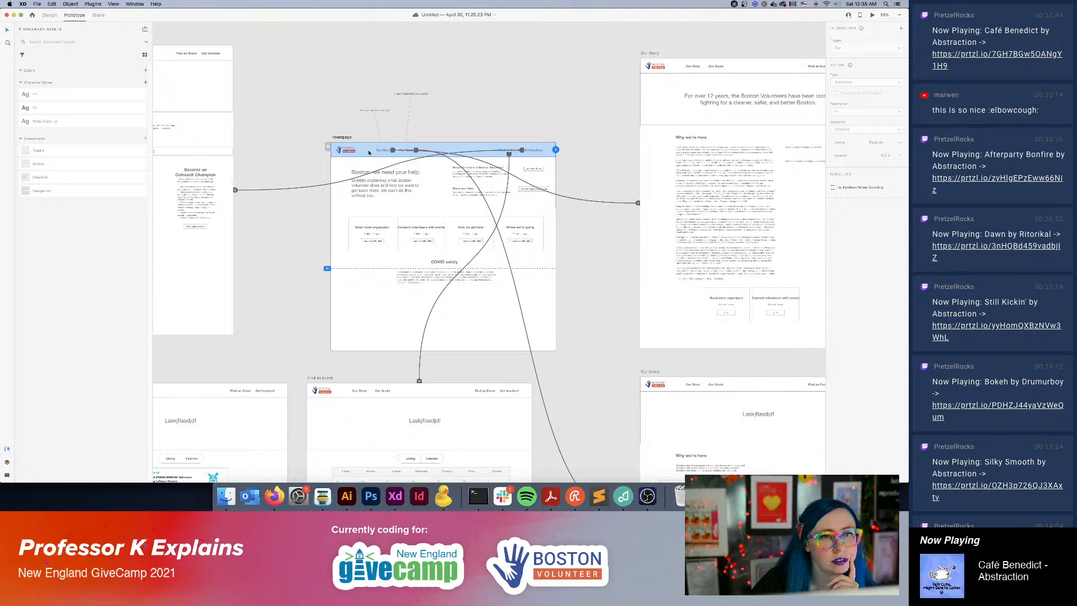
pyautogui.press('super+minus')
pyautogui.press('super+minus')
pyautogui.press('super+minus')
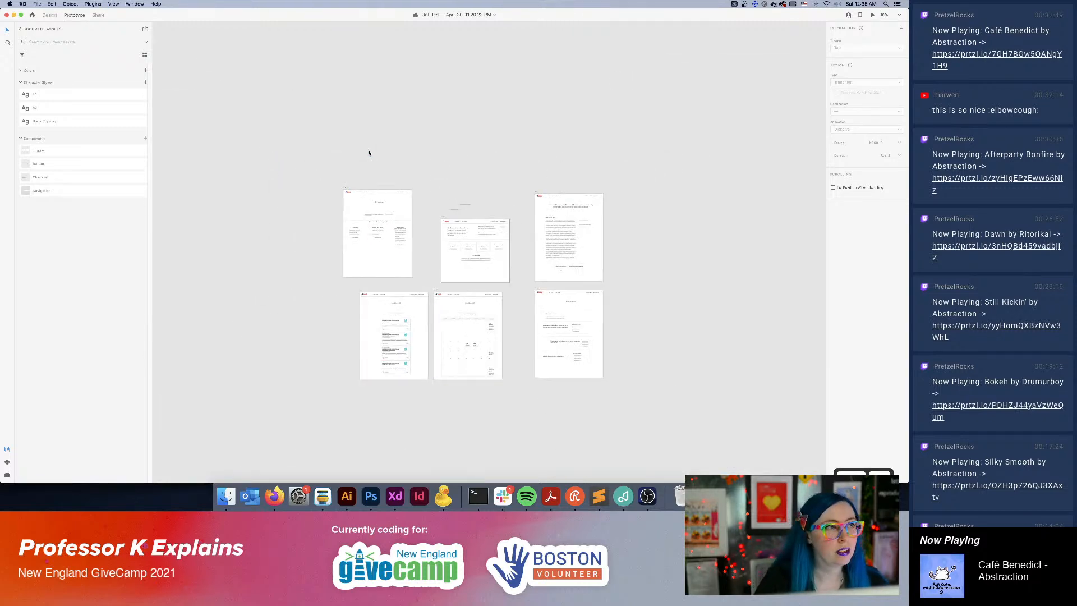
pyautogui.moveTo(466, 226); pyautogui.dragTo(428, 71)
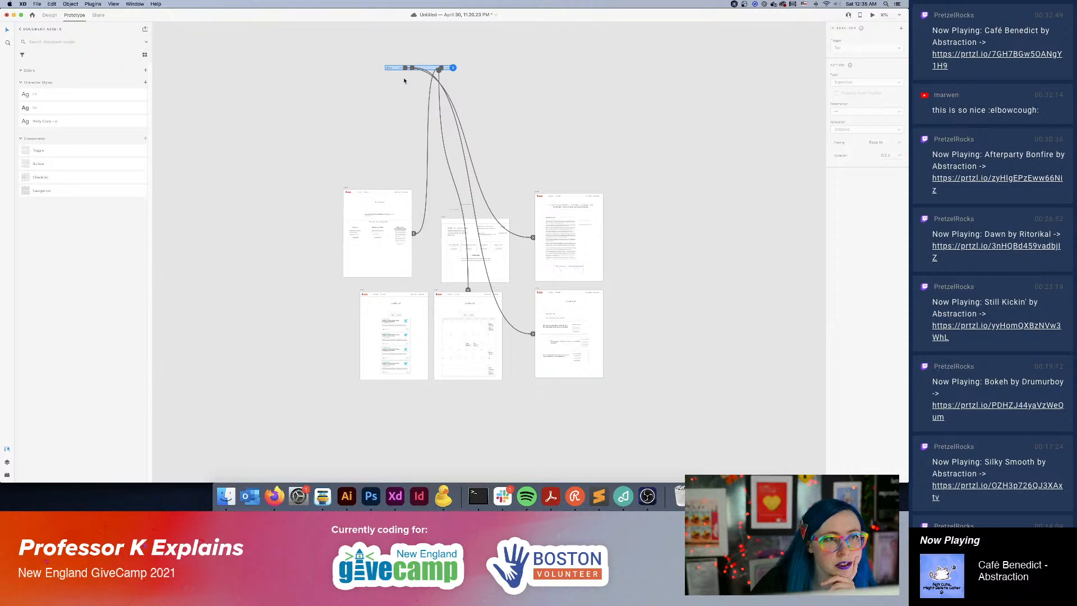
pyautogui.doubleClick(390, 68)
pyautogui.moveTo(392, 68); pyautogui.dragTo(439, 250)
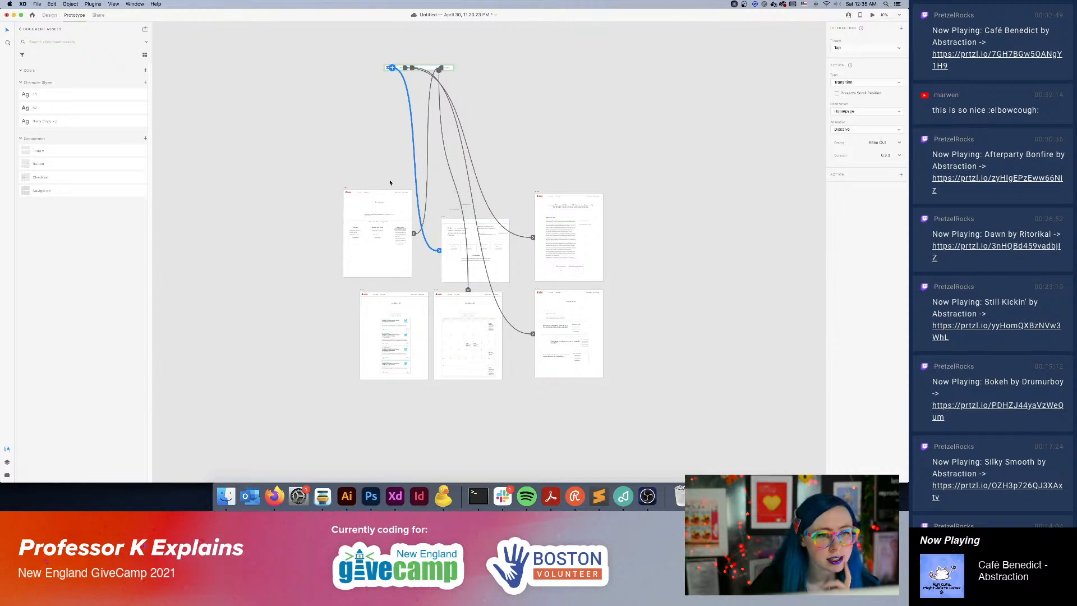
# Place a copy of the navigation component across the top of the Homepage artboard.
pyautogui.press('super+equal')
pyautogui.press('super+equal')
pyautogui.press('super+equal')
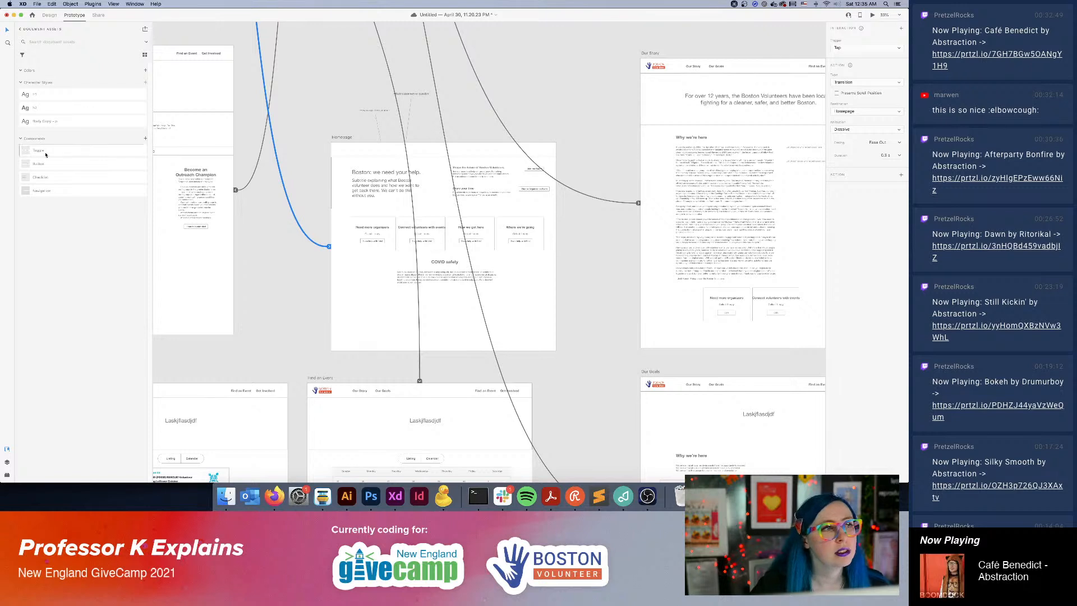
pyautogui.moveTo(30, 192); pyautogui.dragTo(351, 150)
pyautogui.click(280, 124)
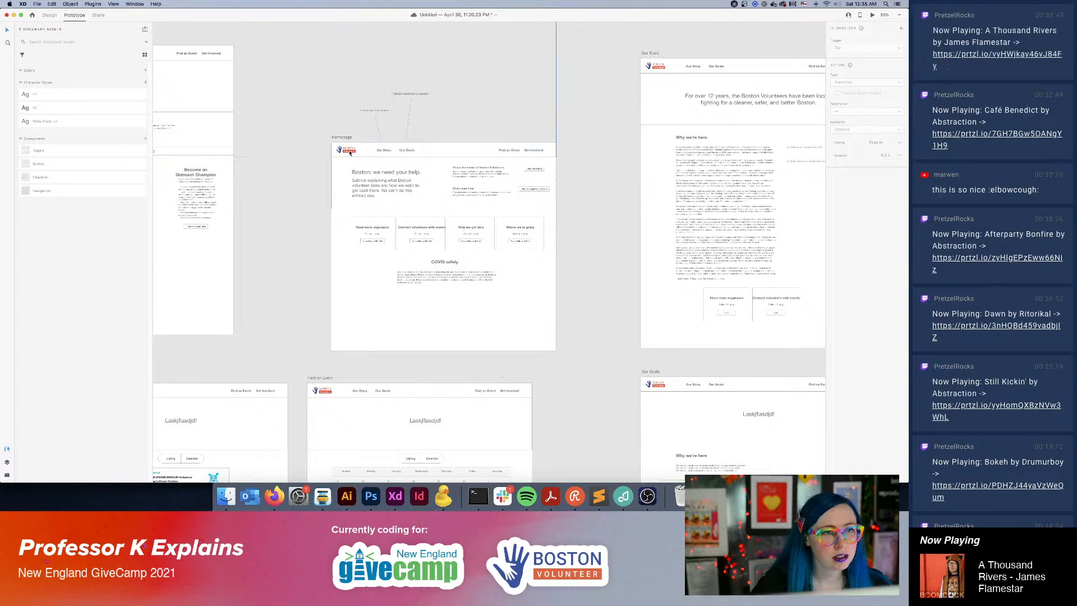
# Examine the prototype links on the navigation bars of the Homepage and Our Story artboards.
pyautogui.click(349, 151)
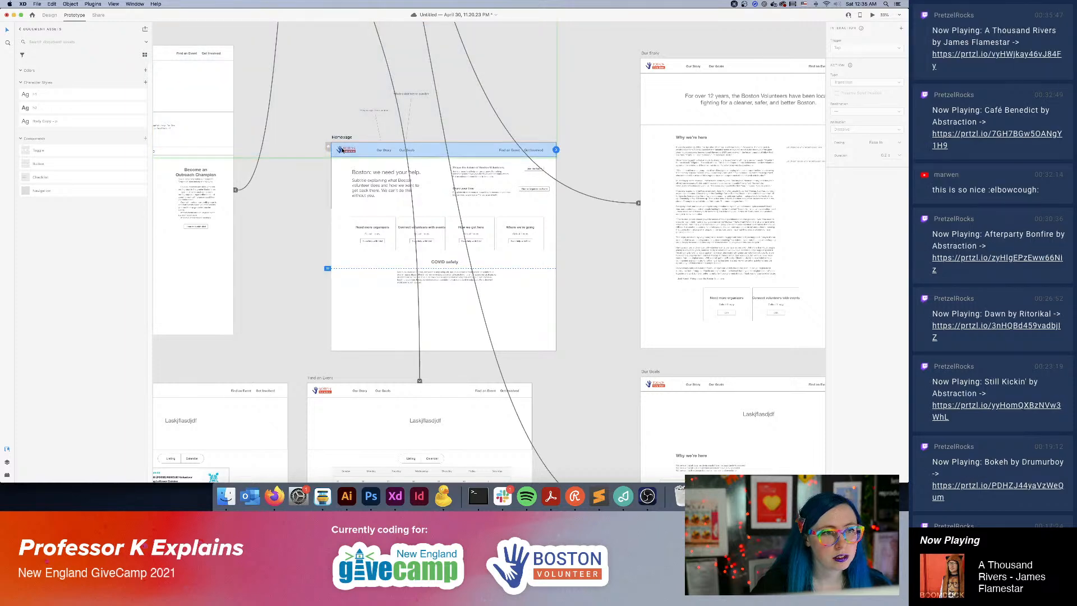
pyautogui.click(308, 120)
pyautogui.click(656, 68)
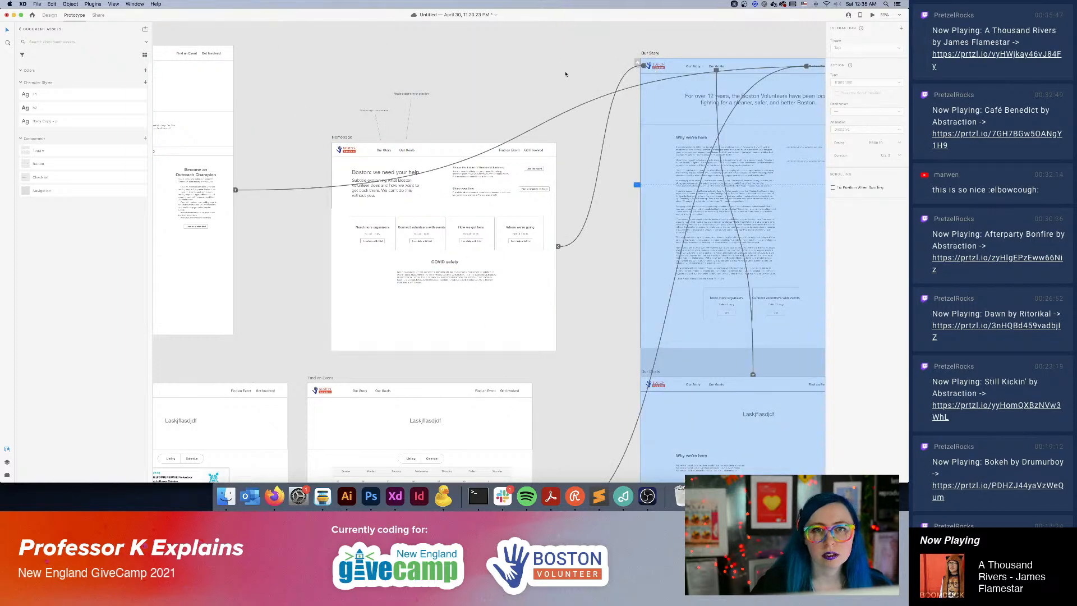
pyautogui.click(585, 158)
pyautogui.press('super+minus')
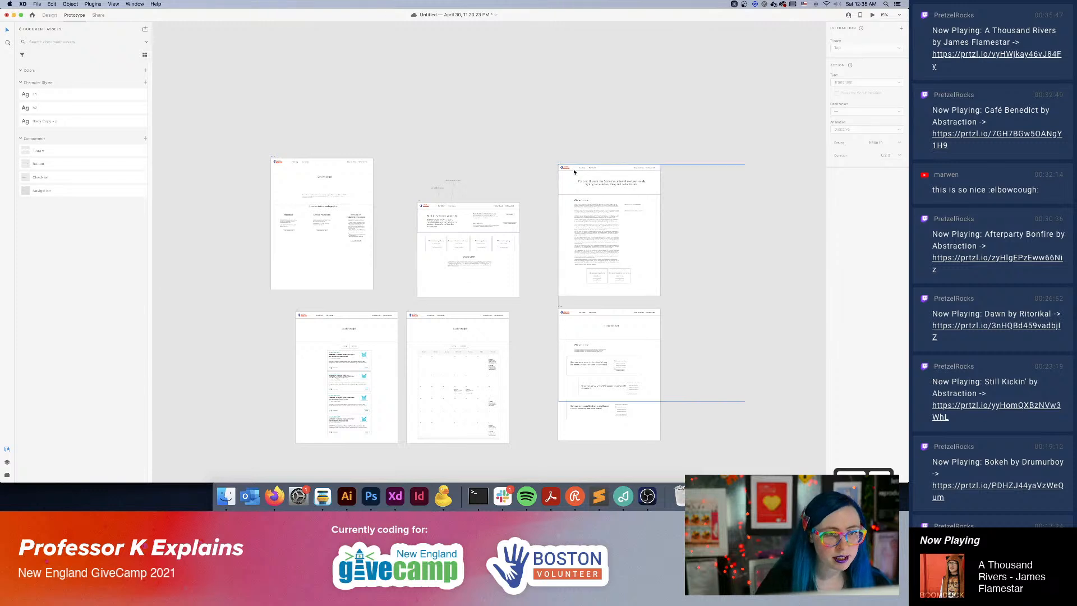
pyautogui.click(443, 214)
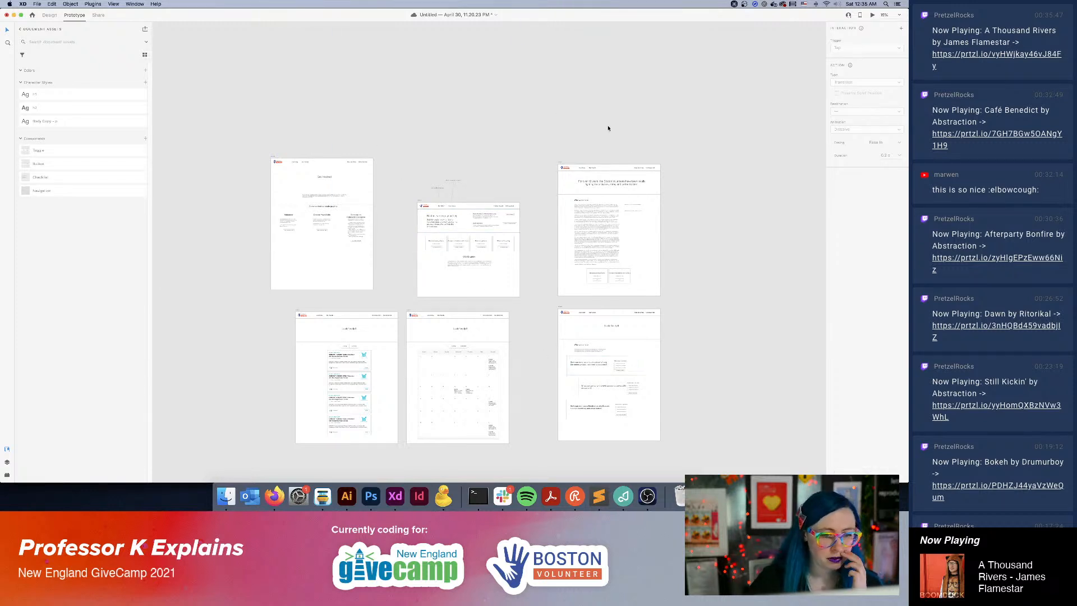
# Preview the prototype, test its navigation links starting from the Get Involved page, and close the preview.
pyautogui.press('super+Return')
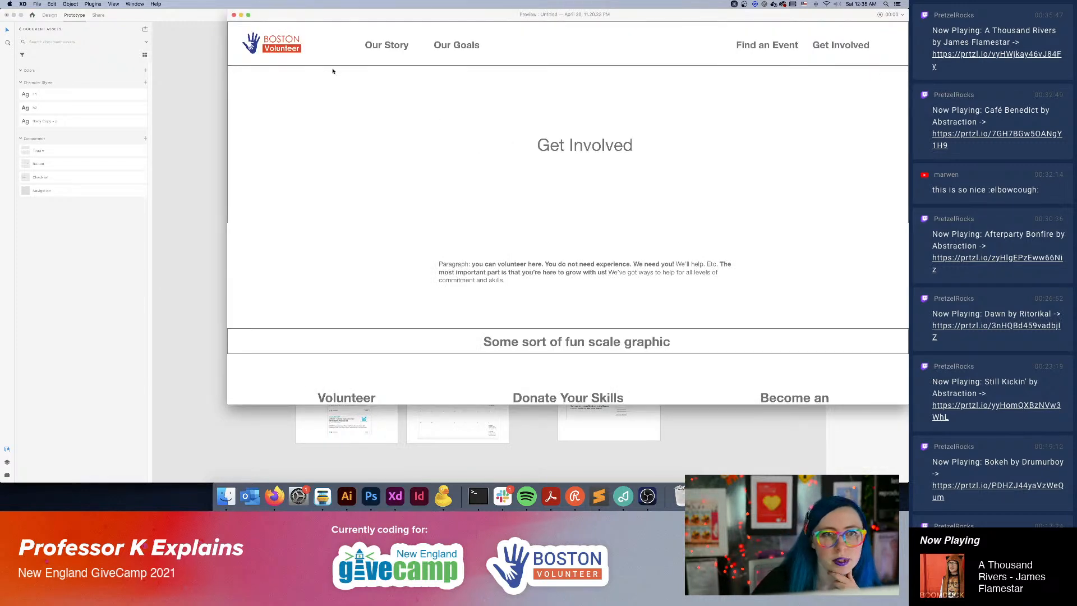
pyautogui.click(208, 103)
pyautogui.moveTo(340, 12); pyautogui.dragTo(254, 174)
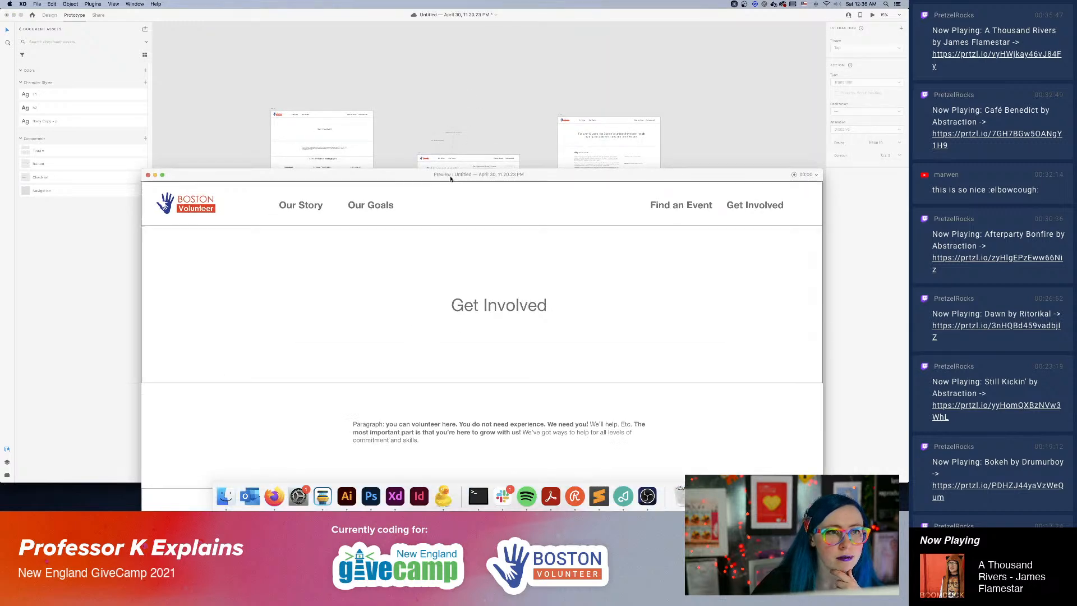
pyautogui.moveTo(445, 175); pyautogui.dragTo(456, 46)
pyautogui.click(310, 79)
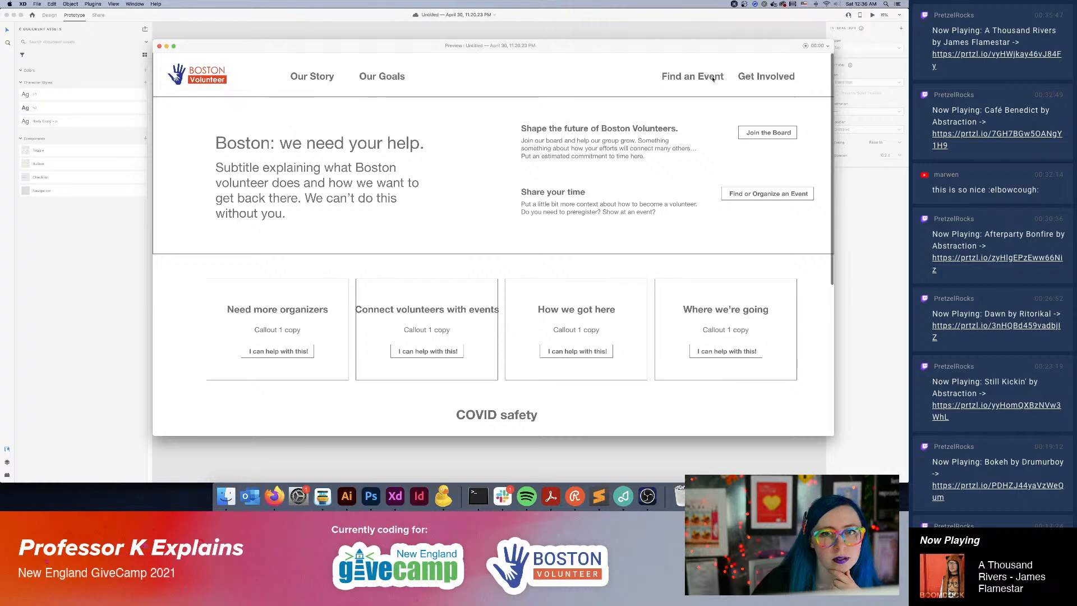
pyautogui.click(160, 46)
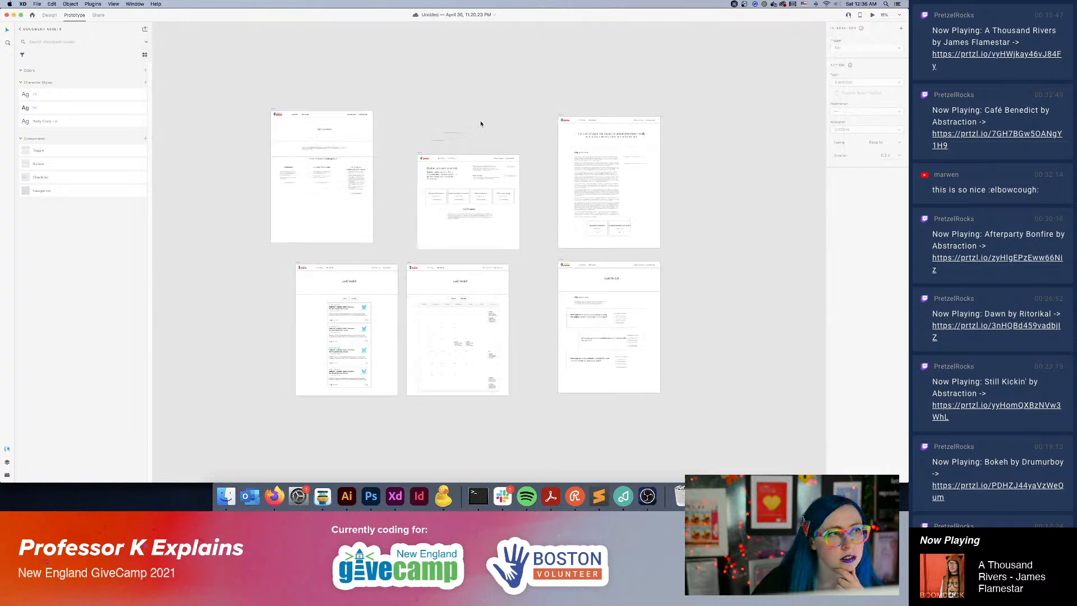
# Compare the link wires and bounds of the Homepage navigation with those of the Our Story navigation.
pyautogui.click(475, 149)
pyautogui.scroll(5, 475, 149)
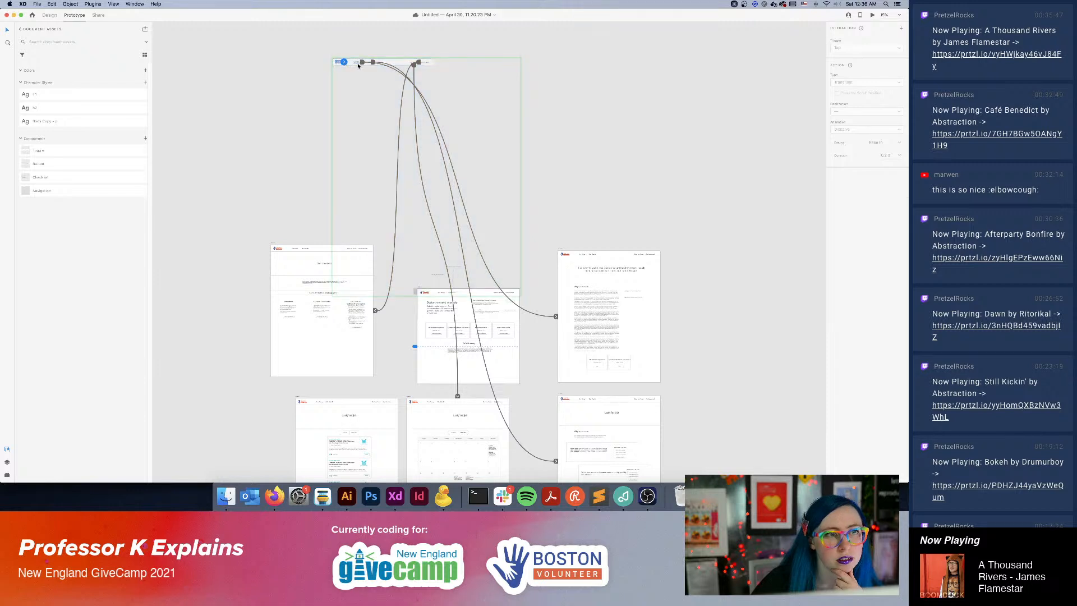
pyautogui.click(358, 62)
pyautogui.click(464, 327)
pyautogui.doubleClick(441, 295)
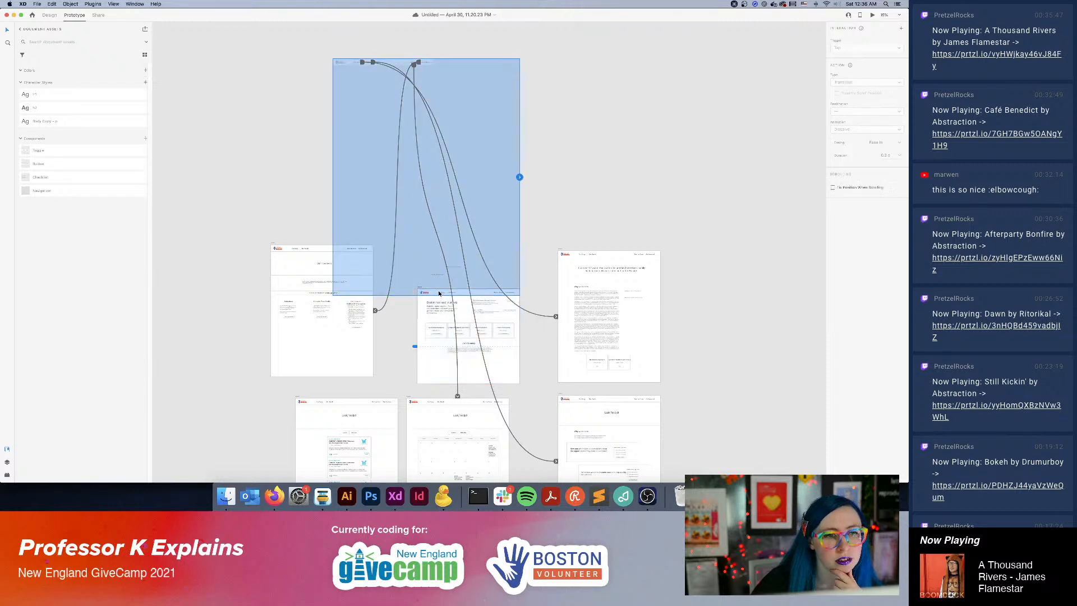
pyautogui.click(534, 258)
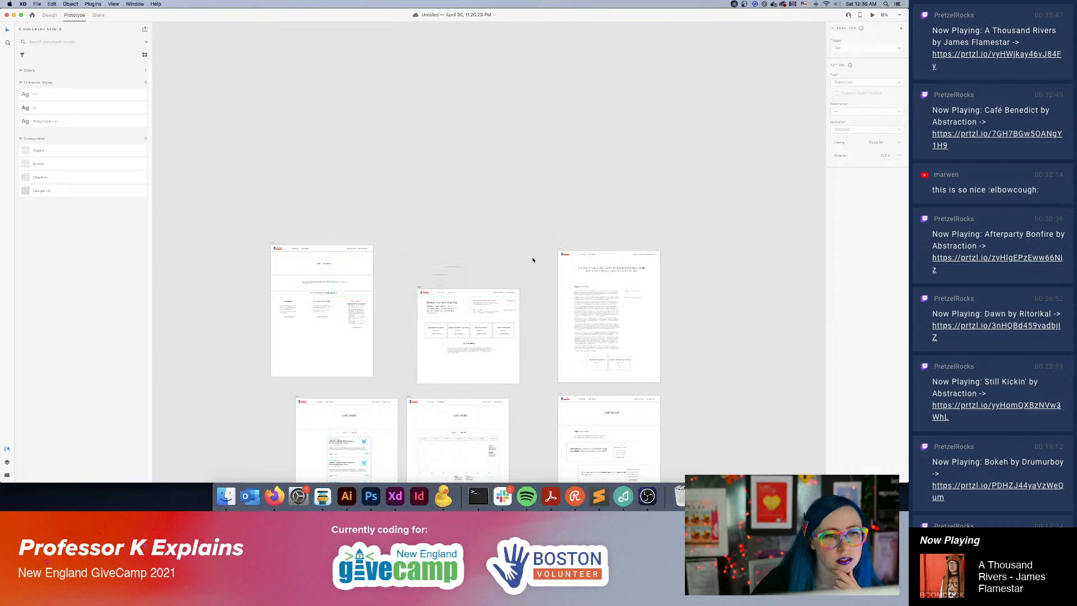
pyautogui.click(479, 293)
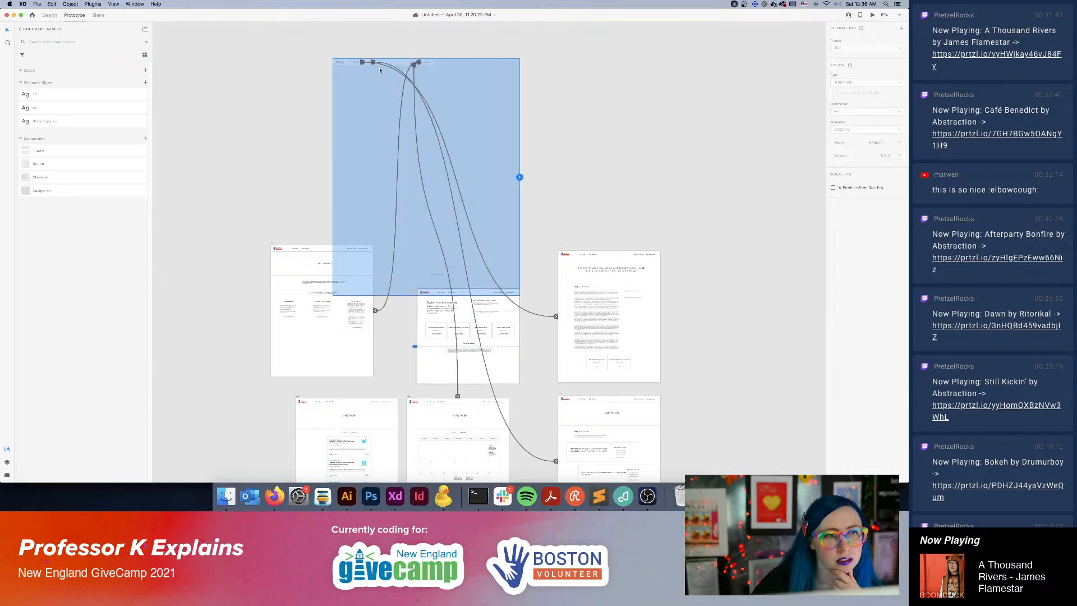
pyautogui.click(583, 257)
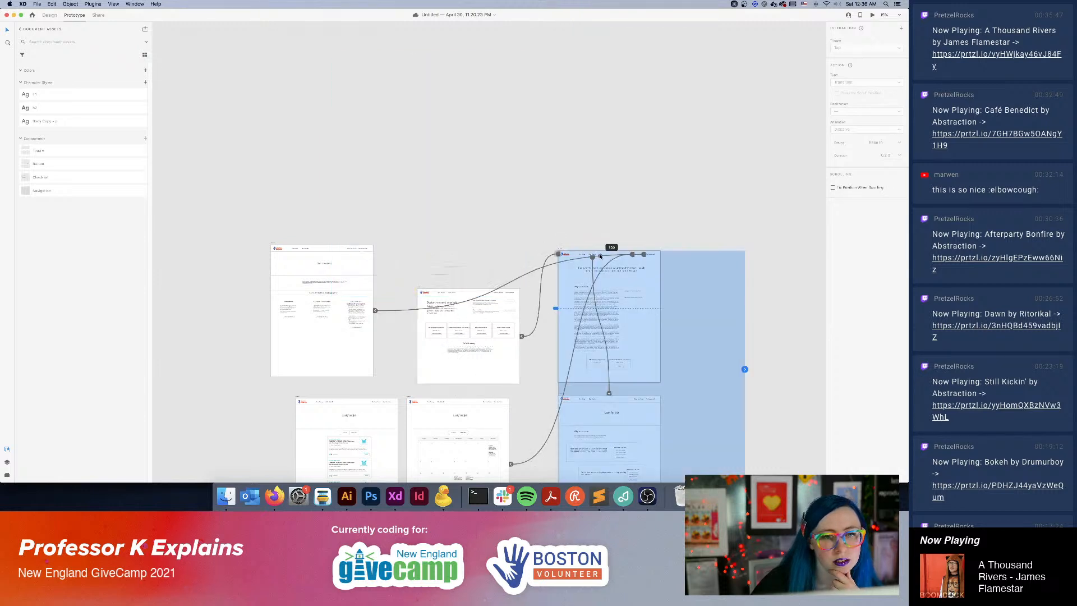
pyautogui.doubleClick(583, 257)
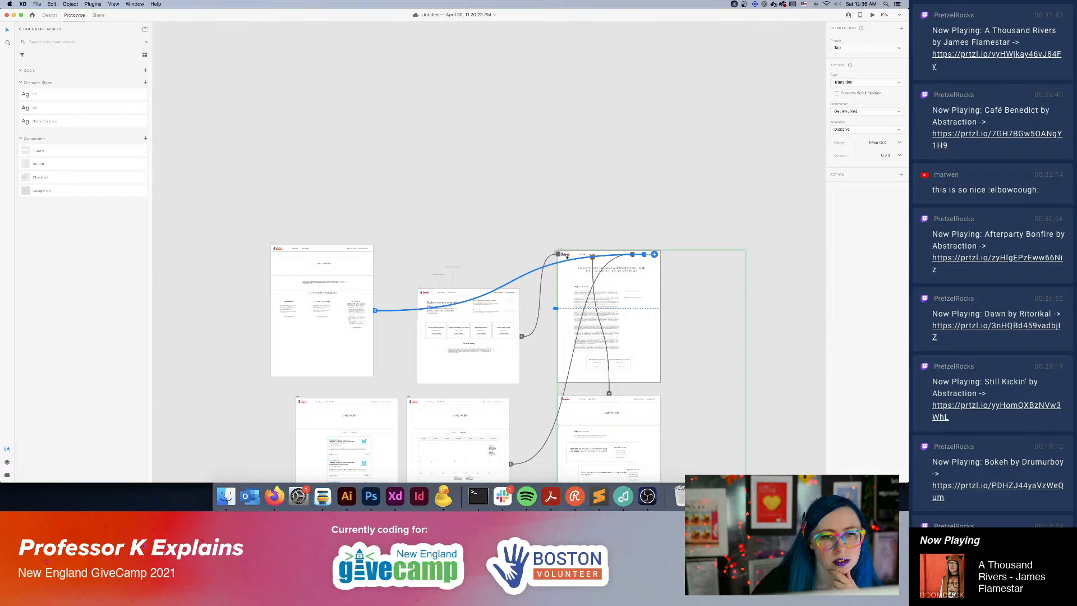
pyautogui.click(580, 256)
pyautogui.click(473, 247)
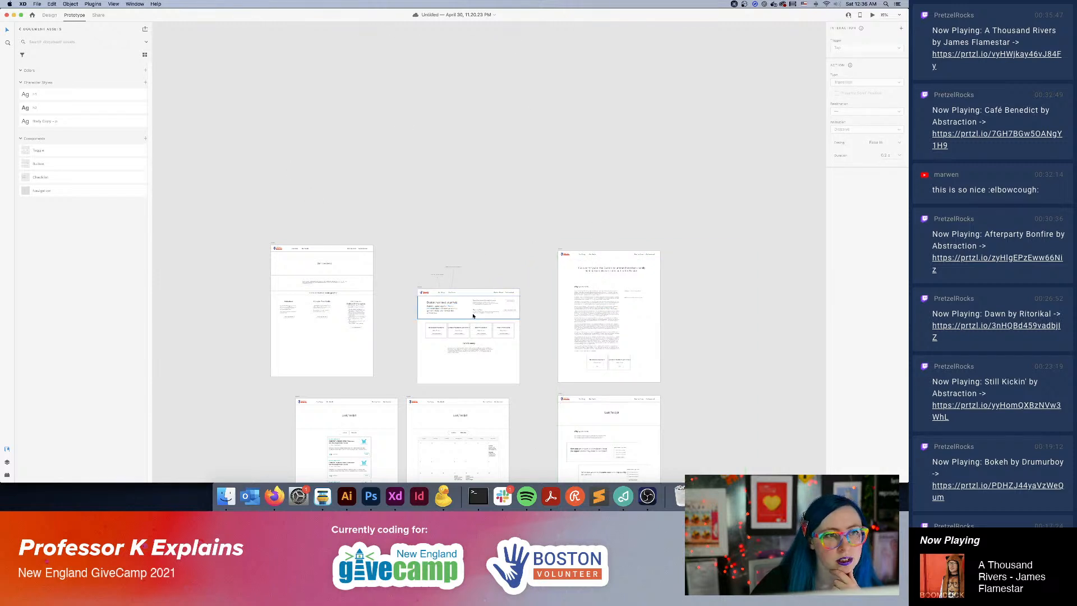
# Examine the Homepage navigation's Our Story link and its destination, briefly checking the same-artboard linking discussion in Firefox before returning to Adobe XD.
pyautogui.click(478, 127)
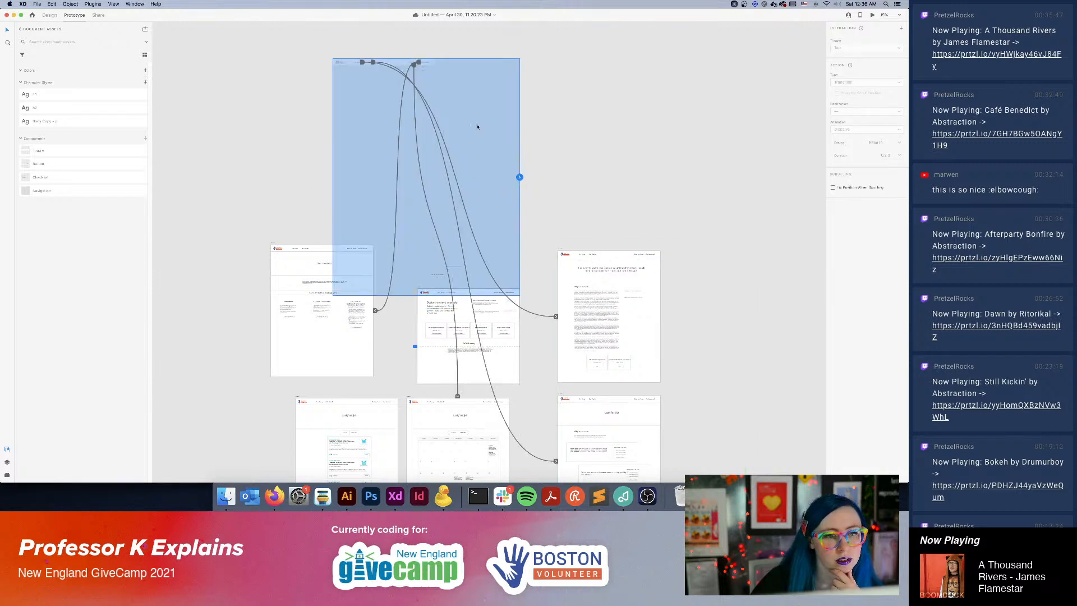
pyautogui.click(359, 63)
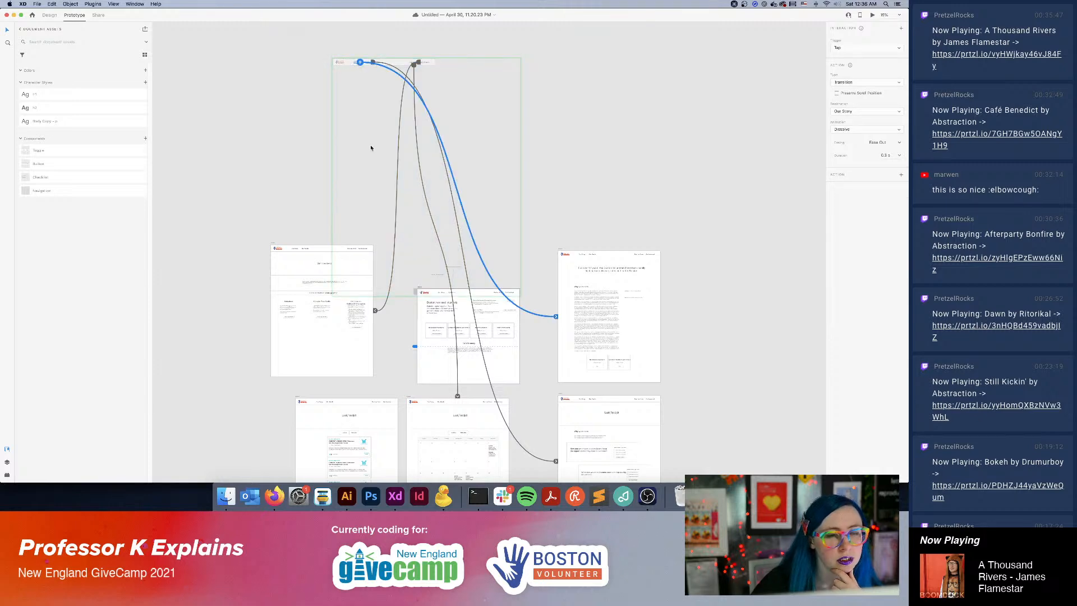
pyautogui.press('super+equal')
pyautogui.press('super+equal')
pyautogui.moveTo(371, 147); pyautogui.dragTo(528, 427)
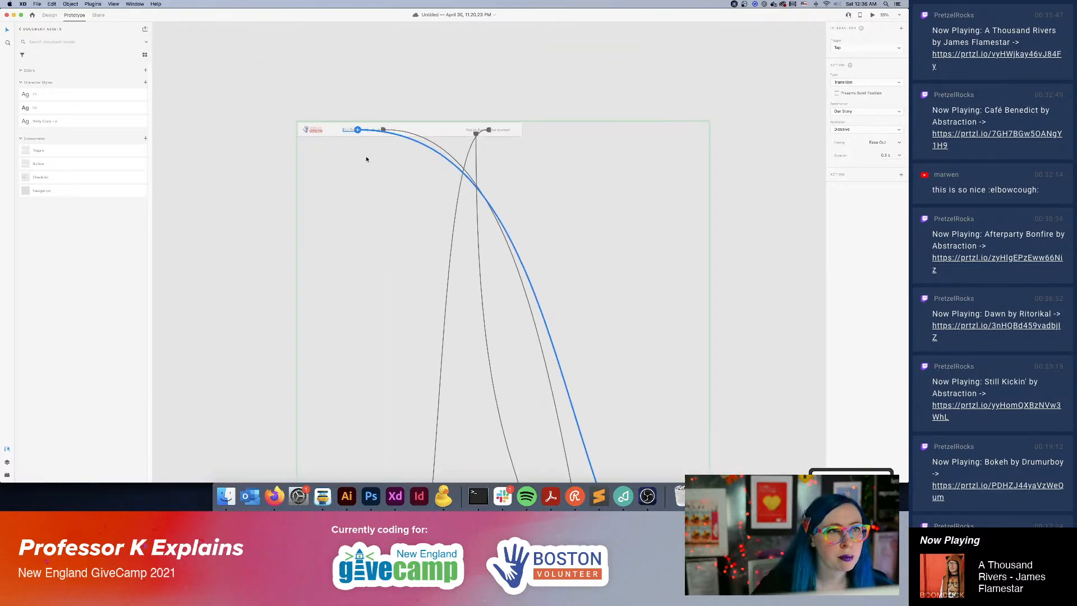
pyautogui.scroll(-10, 528, 343)
pyautogui.hscroll(5, 527, 344)
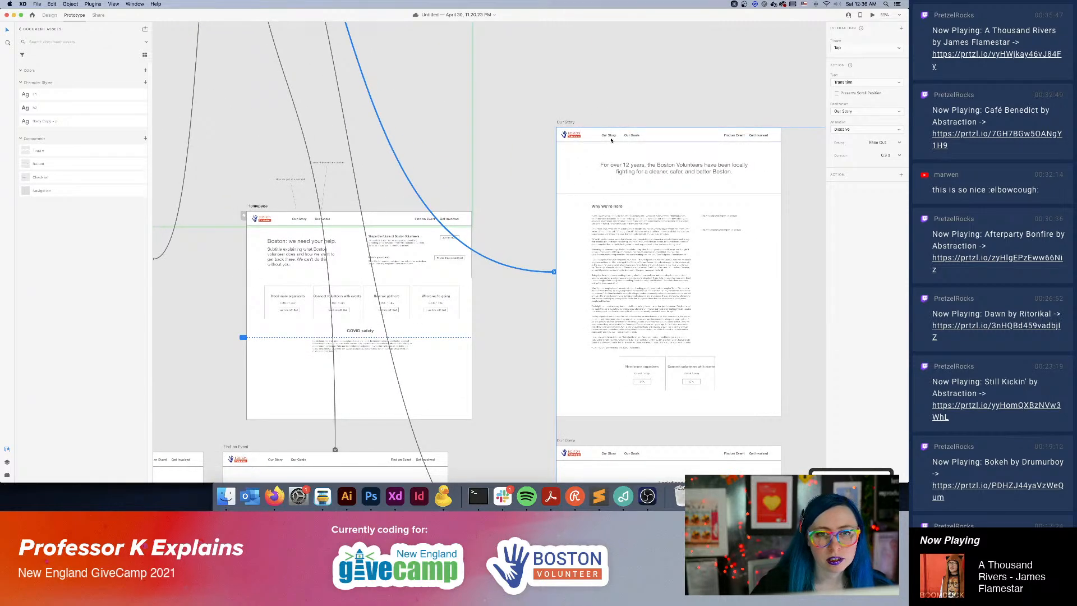
pyautogui.click(283, 502)
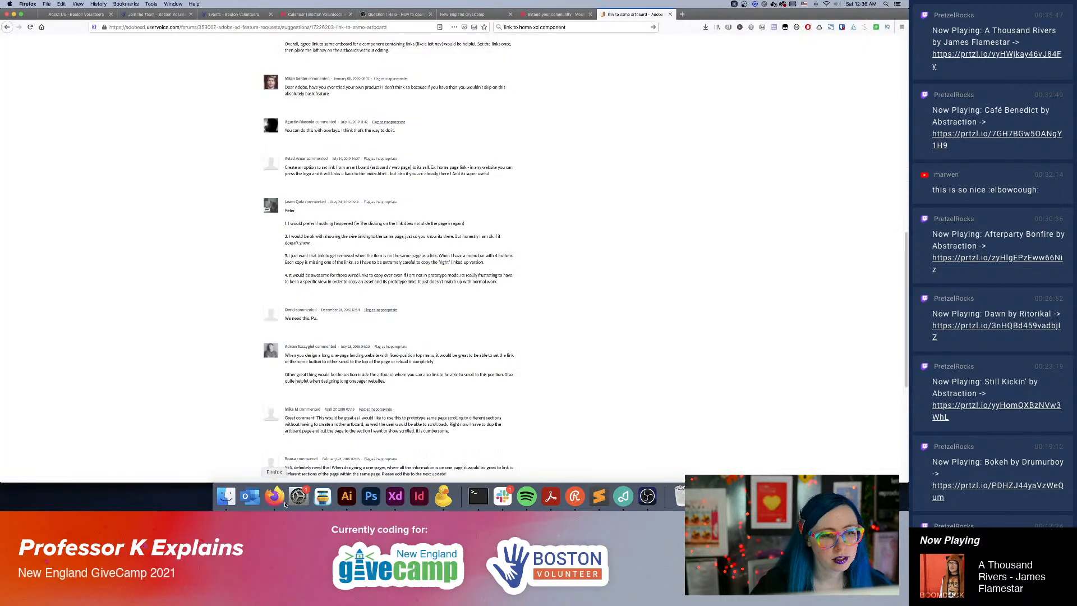
pyautogui.click(395, 496)
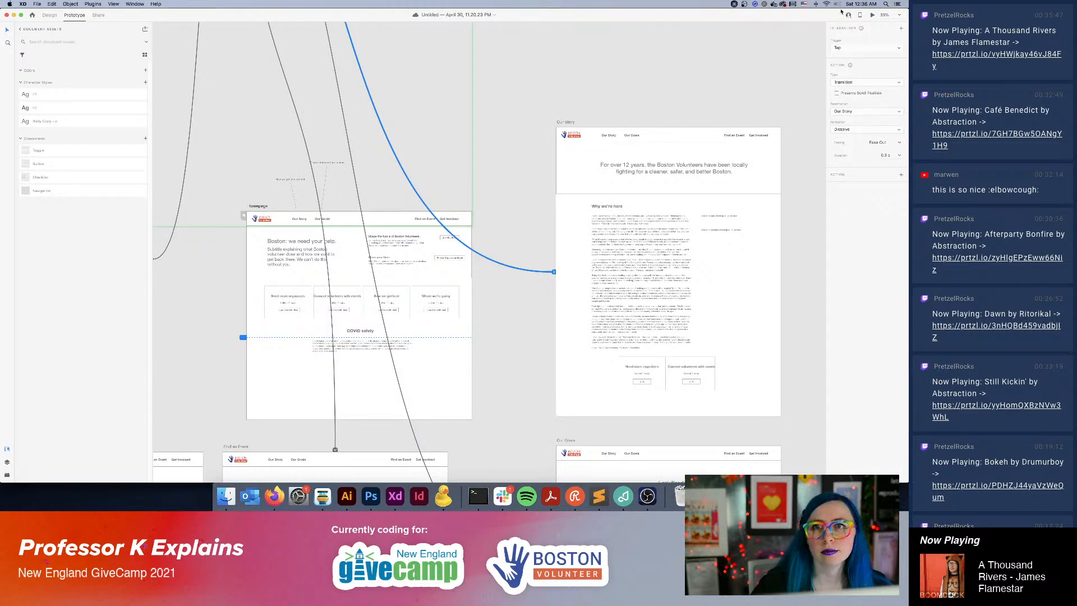
# Preview the Homepage, look through its content, and close the preview.
pyautogui.click(873, 15)
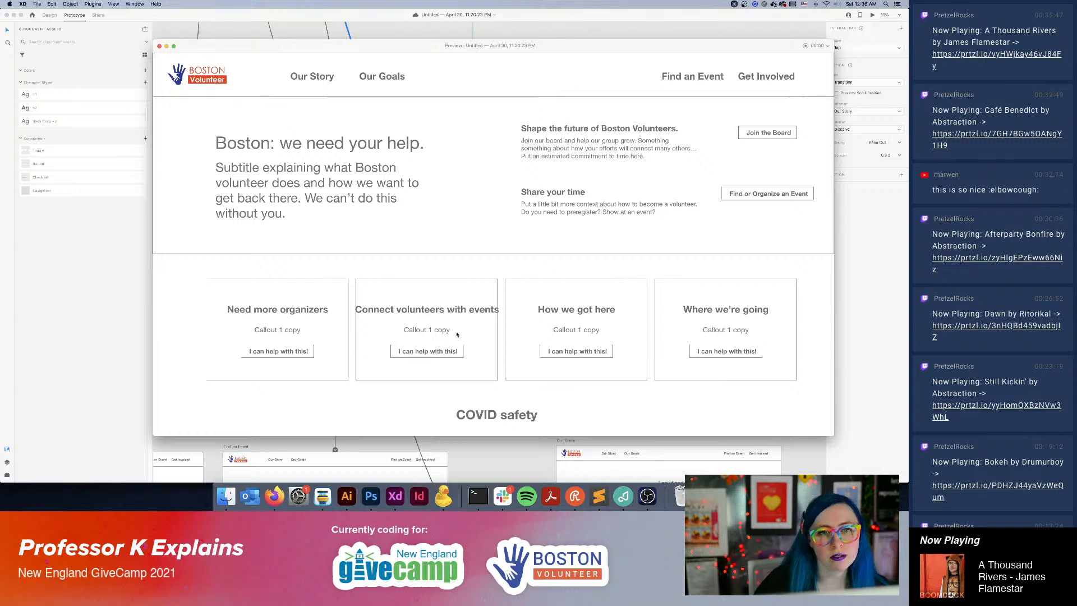
pyautogui.scroll(-5, 485, 359)
pyautogui.scroll(5, 522, 326)
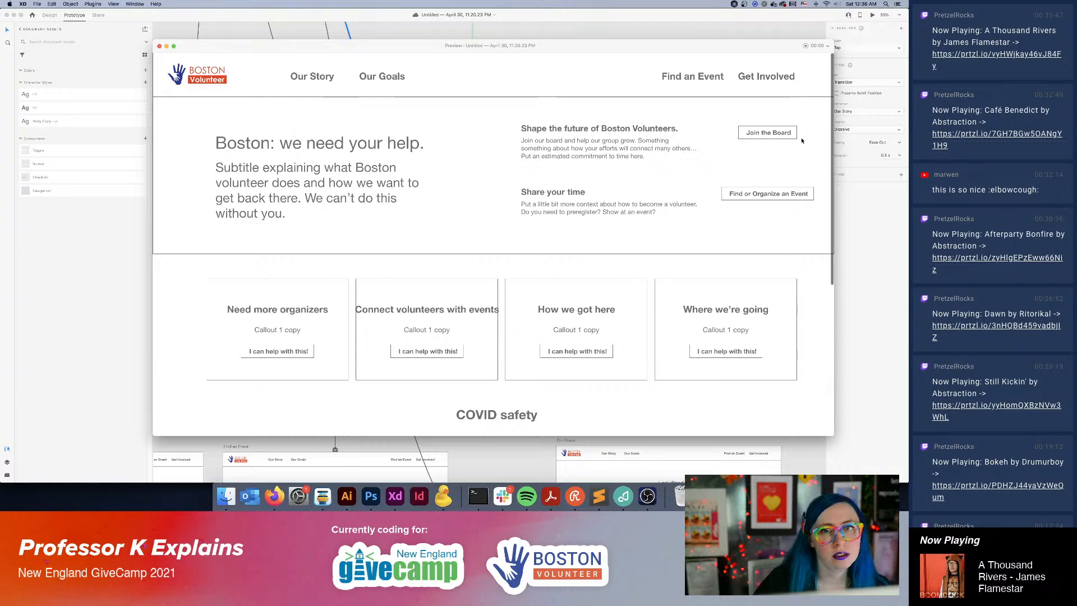
pyautogui.click(159, 46)
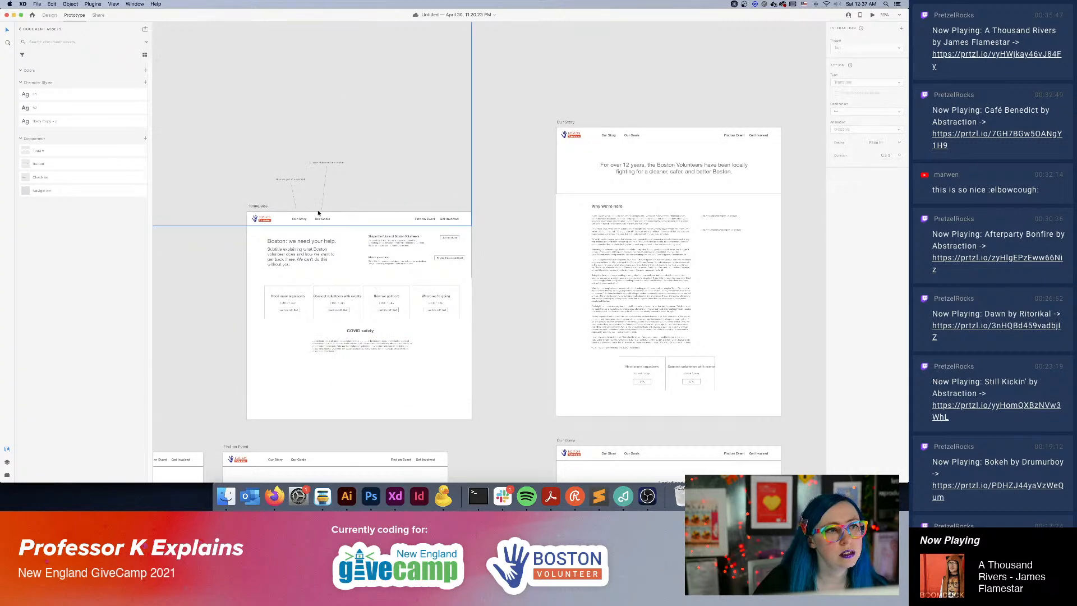
# Replace the Homepage's navigation bar with a copy of the one on the Get Involved artboard.
pyautogui.click(298, 221)
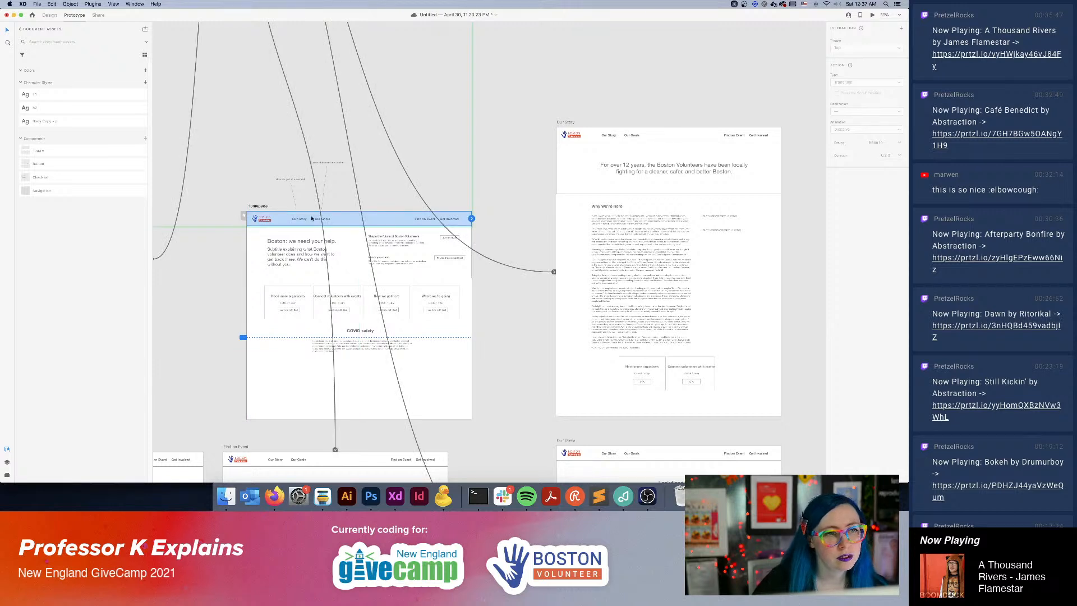
pyautogui.click(414, 163)
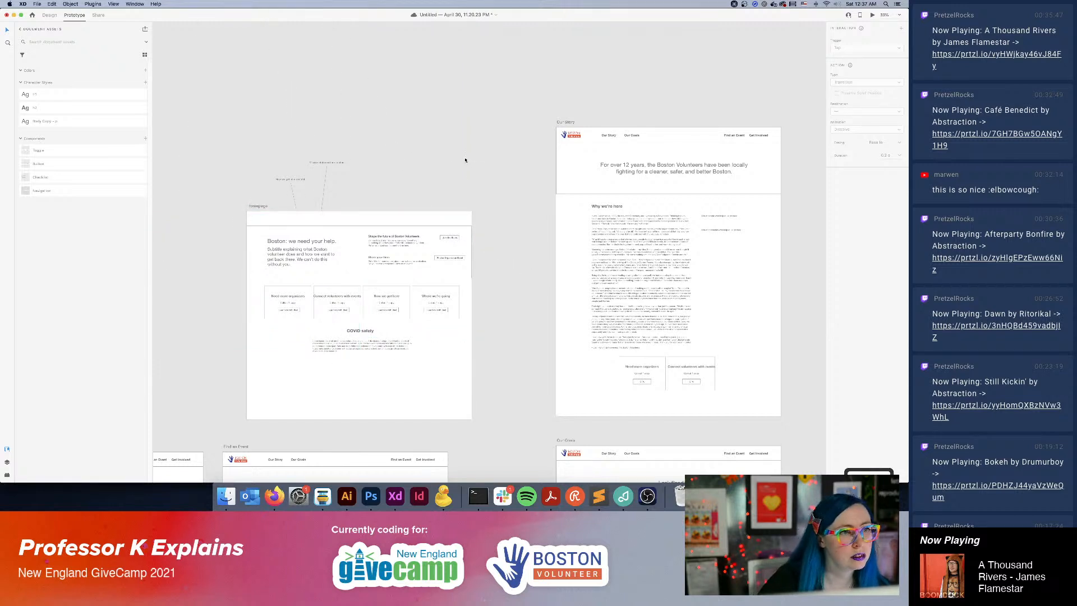
pyautogui.scroll(-5, 455, 189)
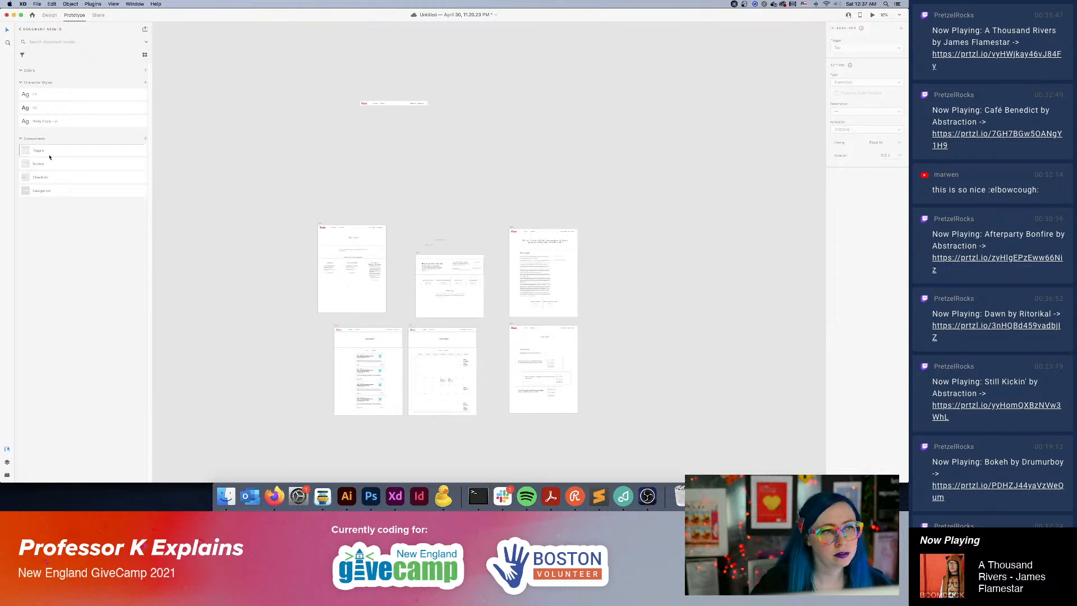
pyautogui.click(382, 229)
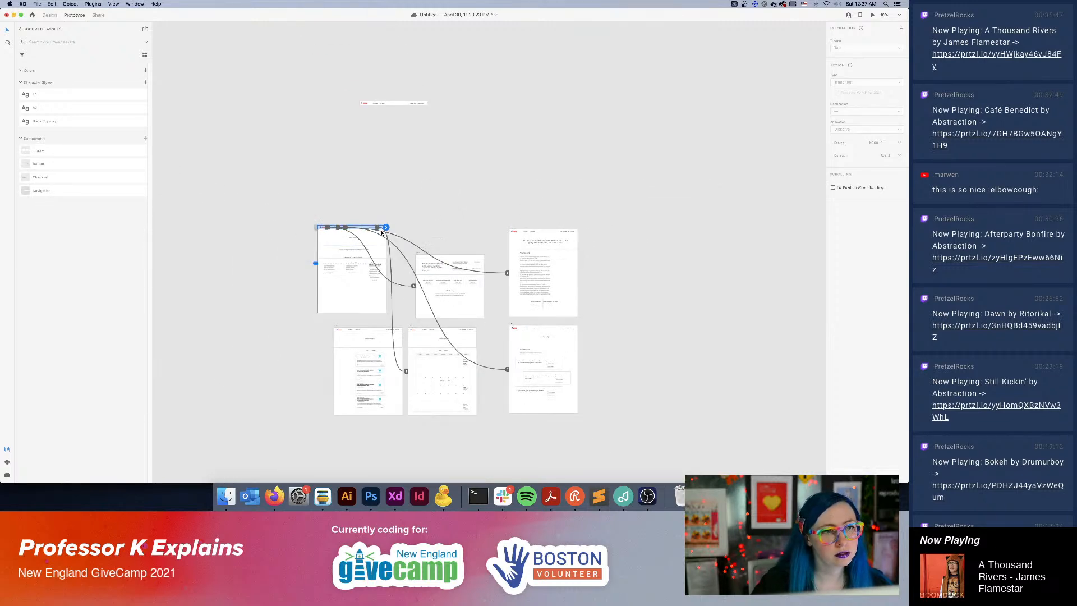
pyautogui.press('alt')
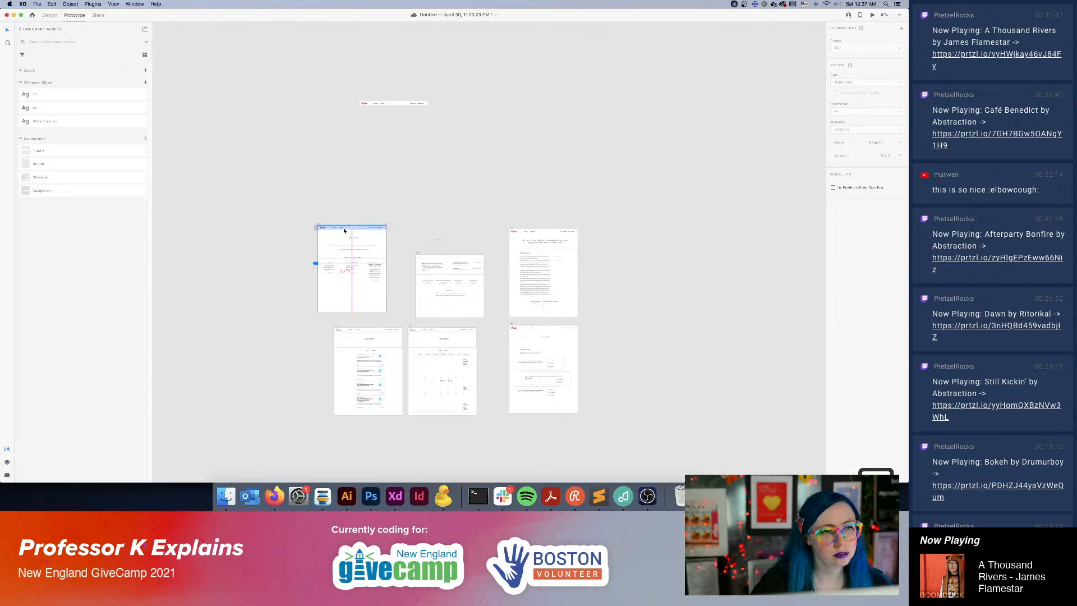
pyautogui.click(457, 257)
pyautogui.press('super+plus')
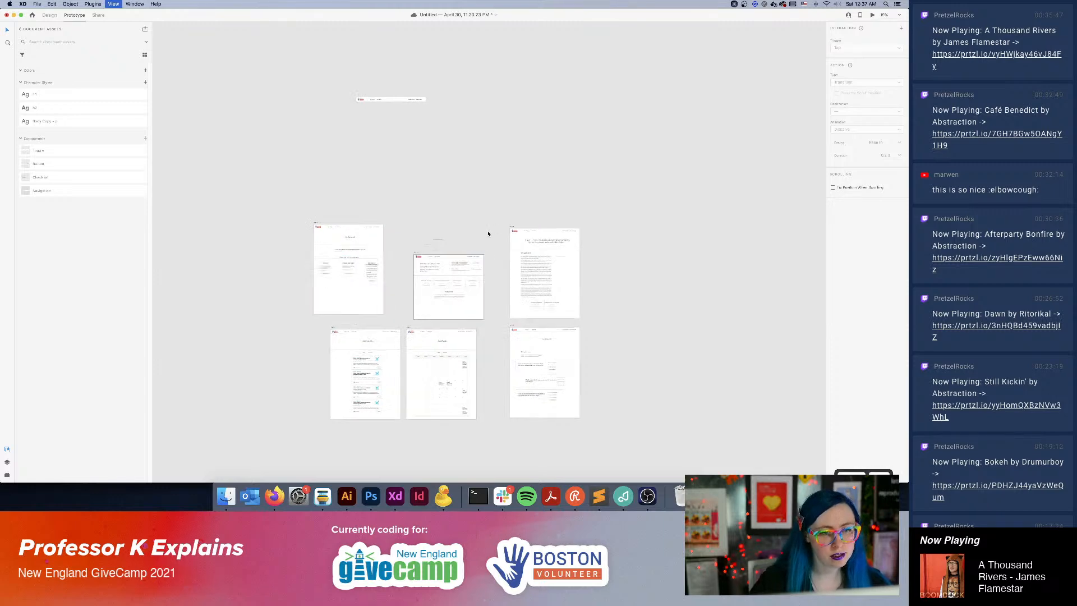
# Align the copied navigation bar with the upper edge of the Homepage artboard.
pyautogui.press('super+plus')
pyautogui.hscroll(-4, 489, 234)
pyautogui.scroll(-2, 488, 234)
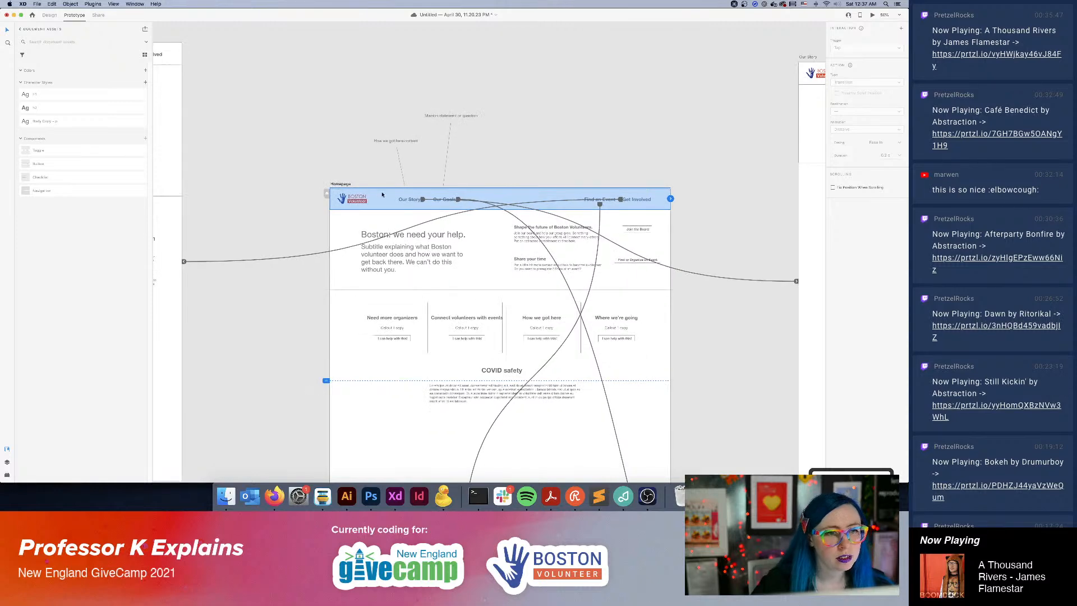
pyautogui.moveTo(384, 198); pyautogui.dragTo(385, 200)
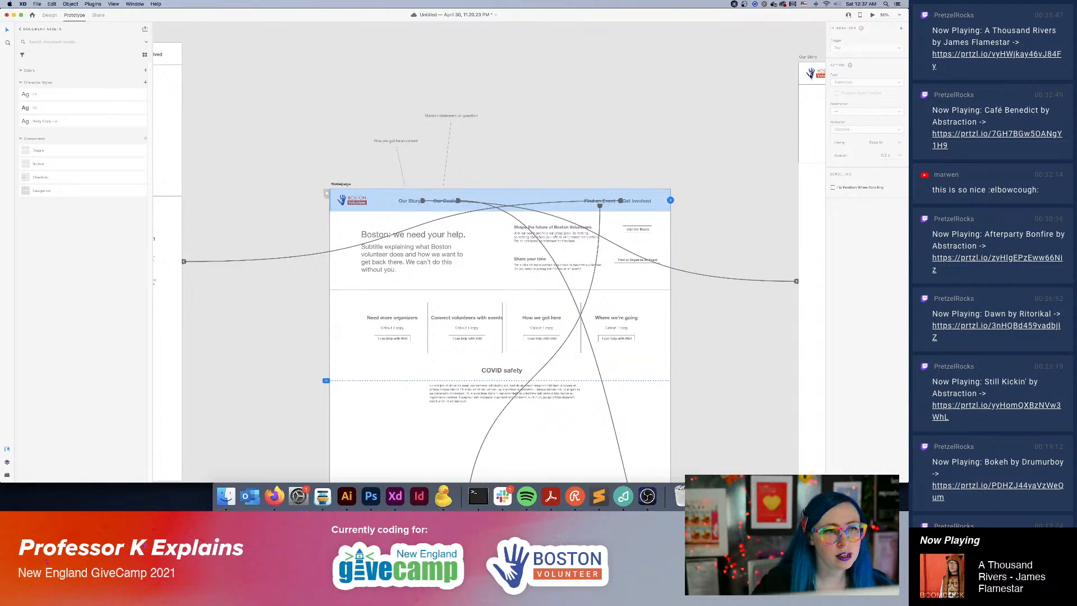
# Preview the prototype from the Homepage, test the navigation items and the logo link, and close the preview.
pyautogui.click(872, 15)
pyautogui.click(691, 78)
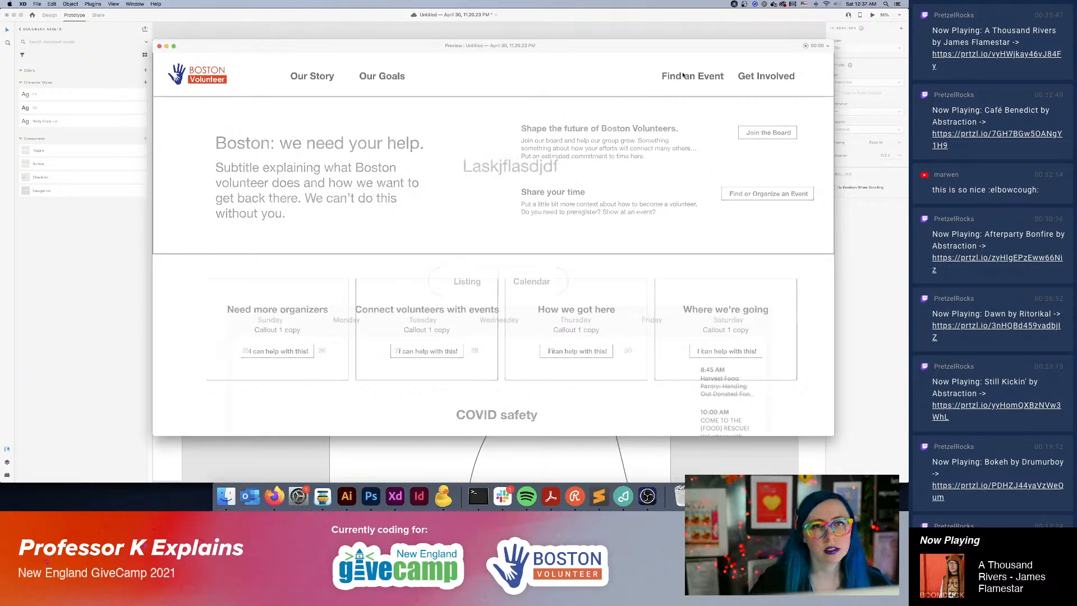
pyautogui.click(328, 84)
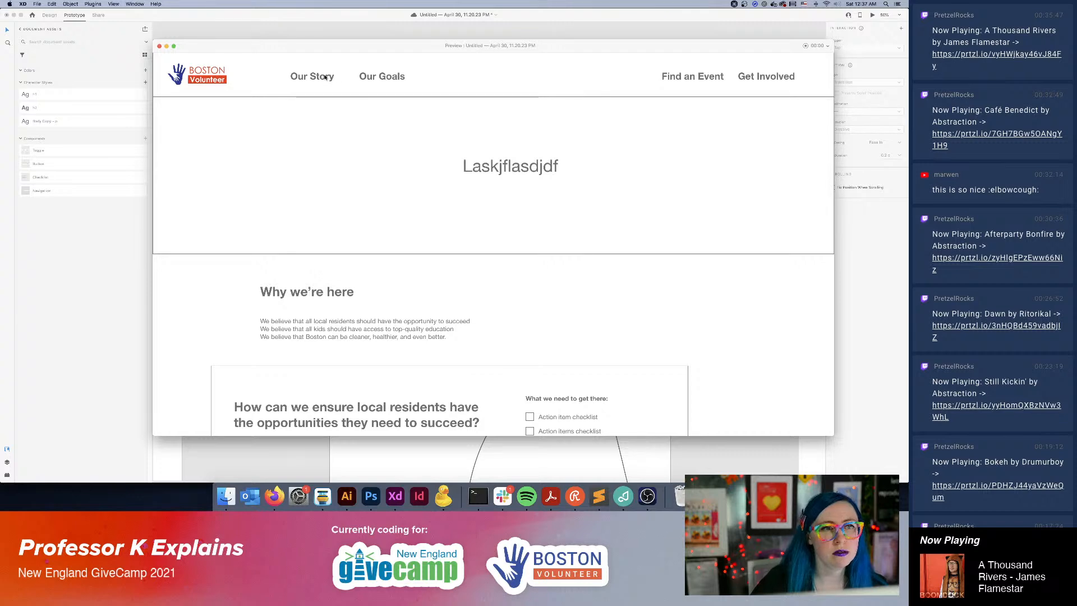
pyautogui.click(327, 78)
pyautogui.click(761, 78)
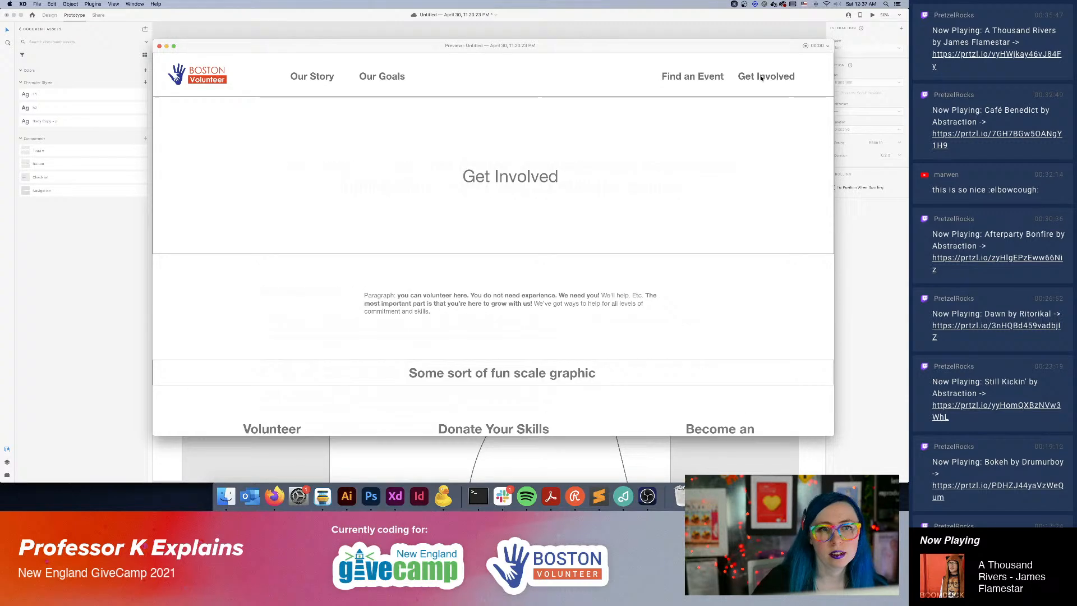
pyautogui.click(233, 84)
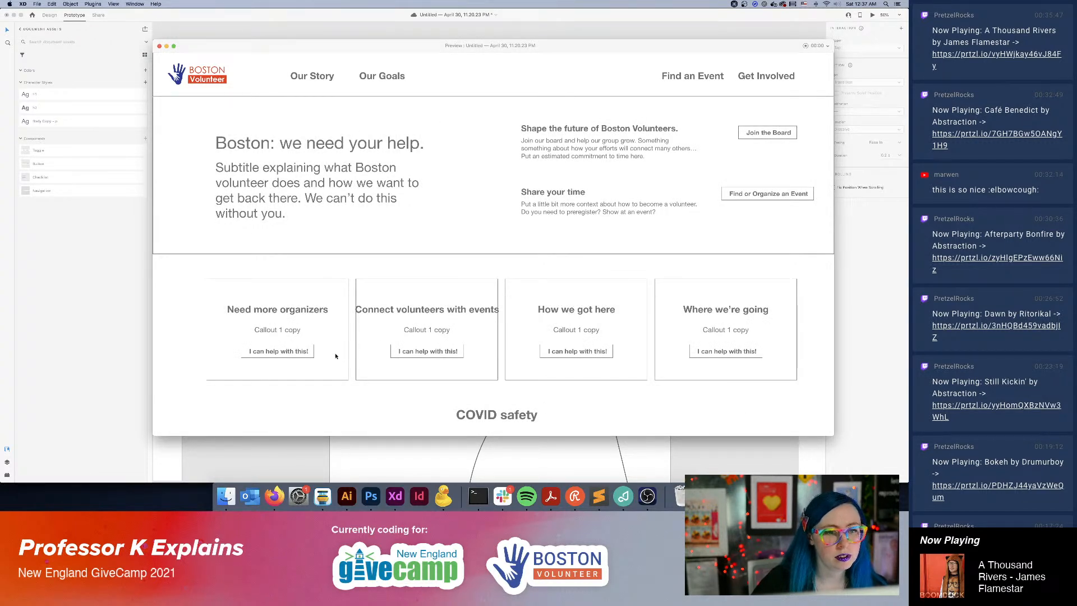
pyautogui.click(278, 23)
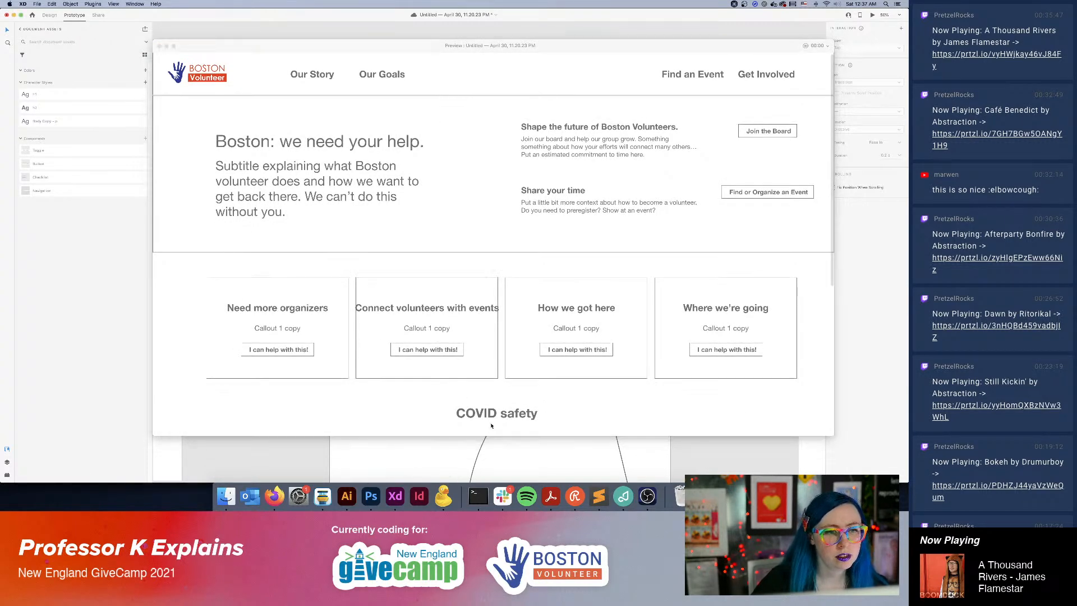
pyautogui.click(160, 47)
# Try to nudge the Homepage navigation bar to a slightly different position.
pyautogui.moveTo(370, 199); pyautogui.dragTo(384, 192)
pyautogui.click(354, 174)
pyautogui.click(384, 190)
pyautogui.click(343, 147)
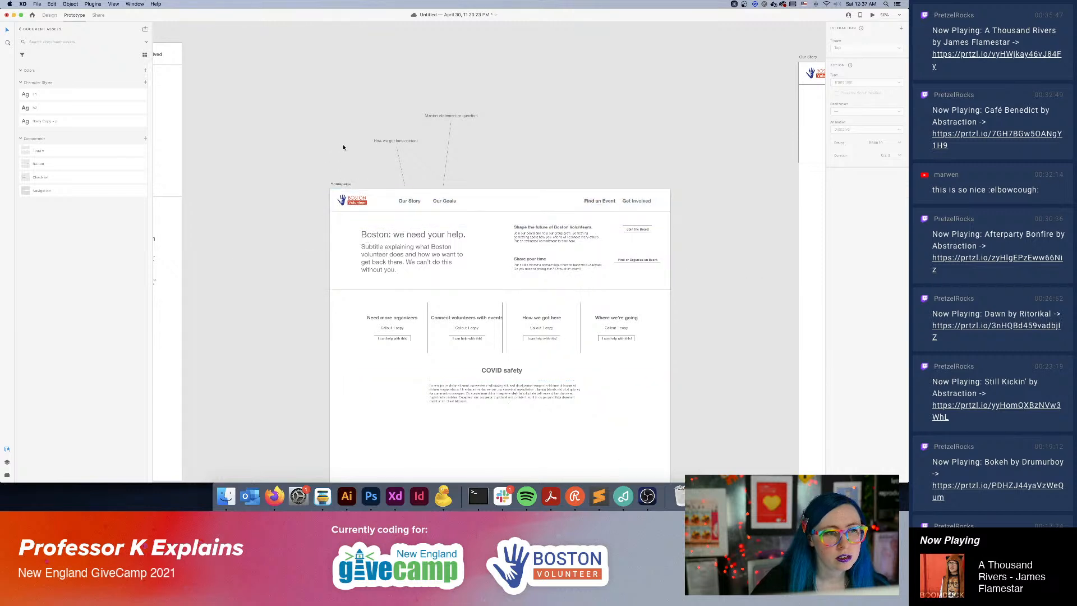
pyautogui.press('super+z')
pyautogui.press('Up')
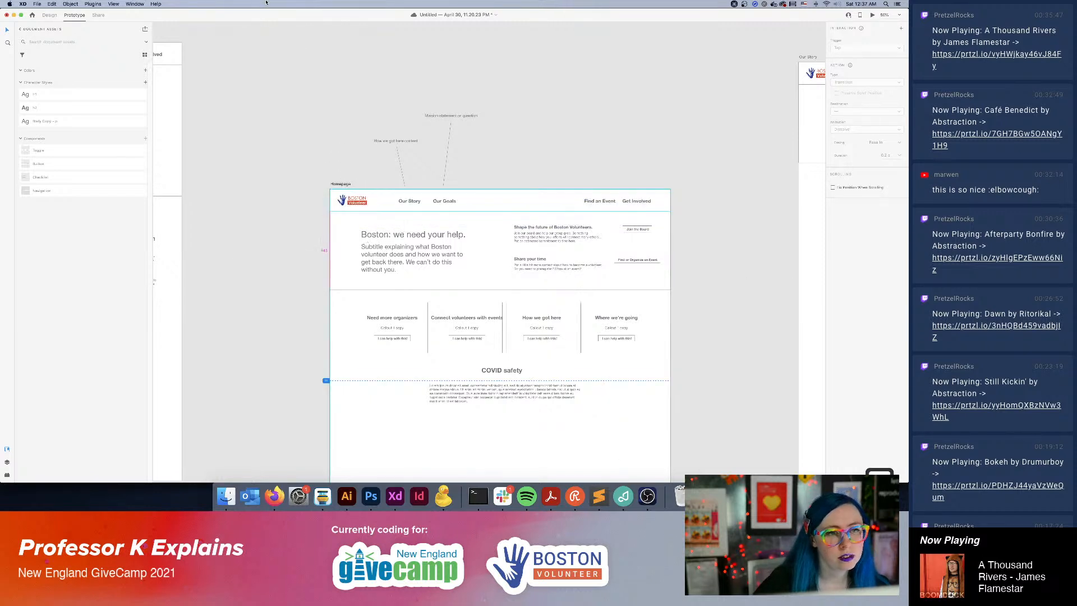
pyautogui.click(357, 67)
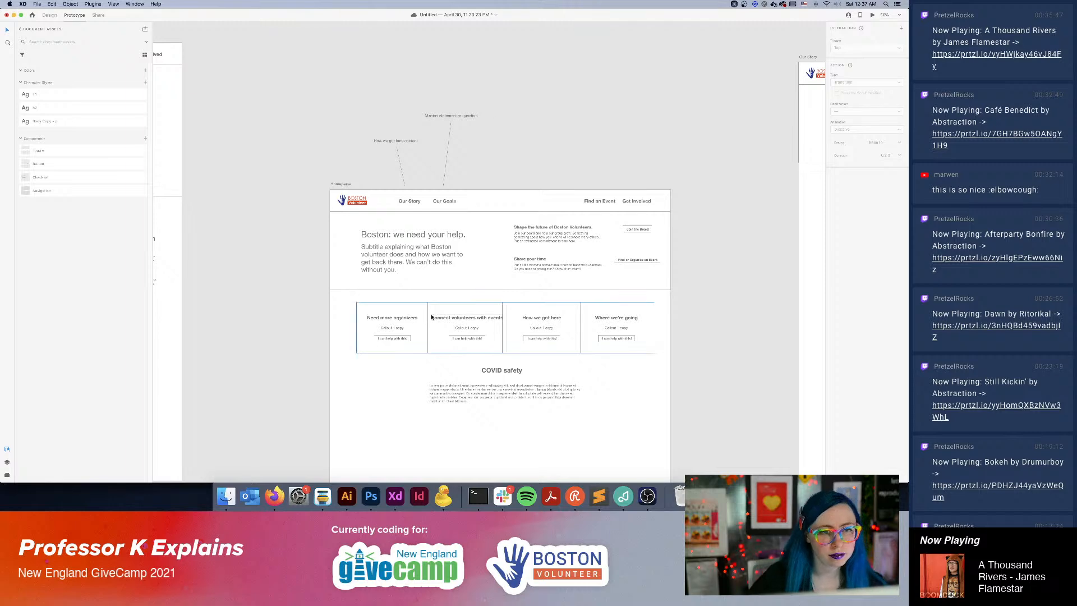
# Link the Need more organizers button to the Get Involved artboard and the Connect volunteers with events button to the event listing artboard.
pyautogui.click(395, 342)
pyautogui.doubleClick(401, 339)
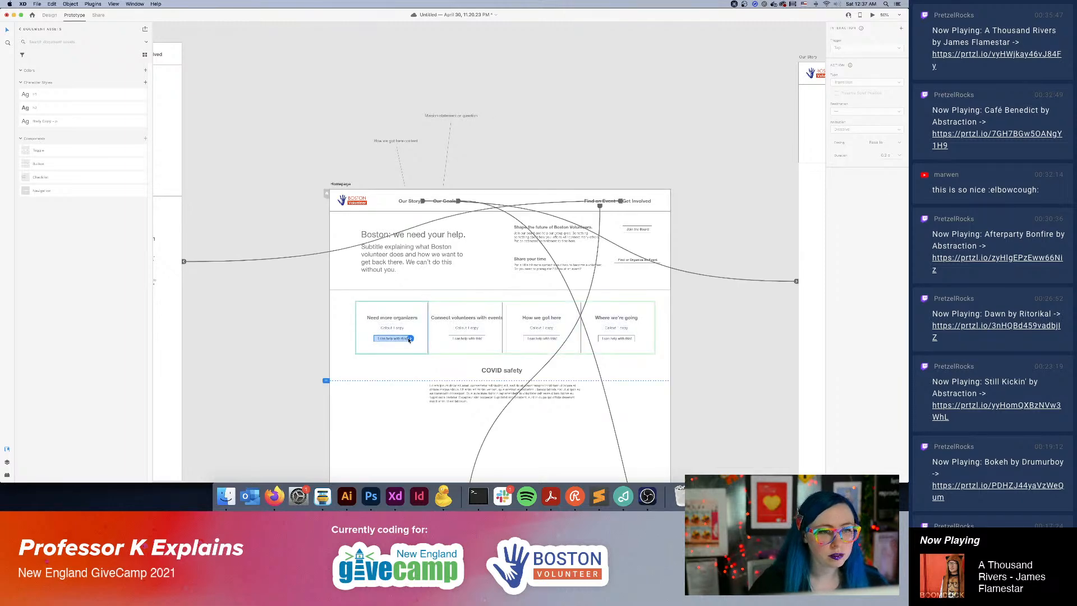
pyautogui.press('super+0')
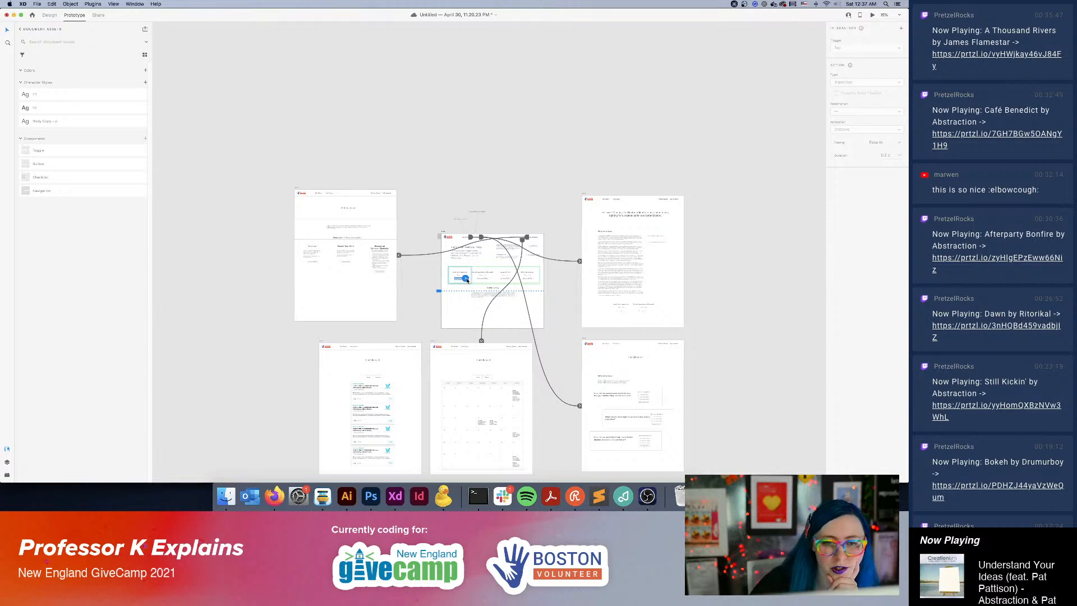
pyautogui.moveTo(466, 278); pyautogui.dragTo(354, 255)
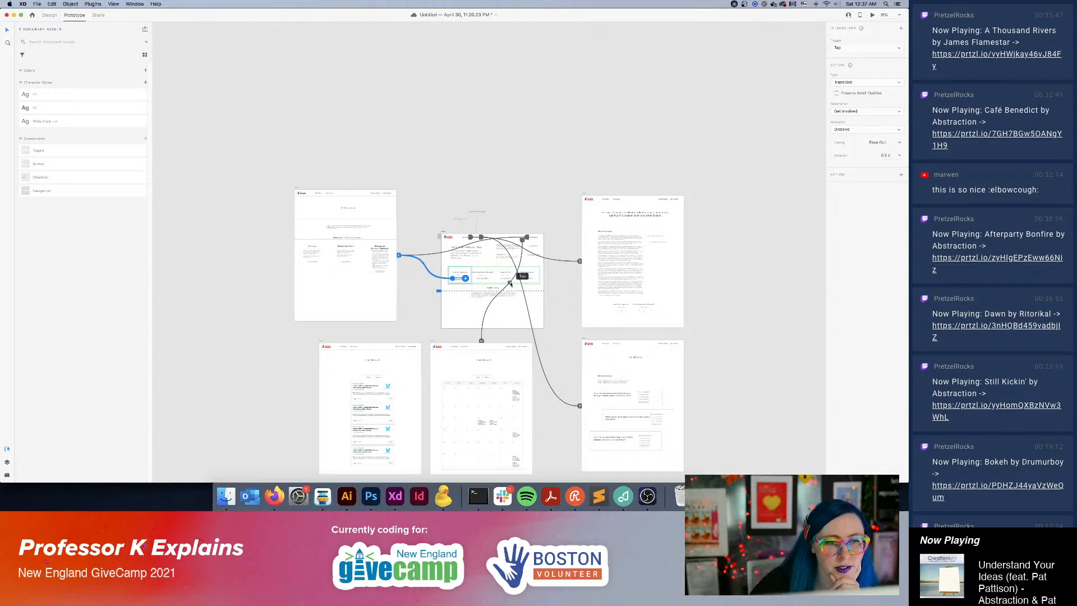
pyautogui.click(484, 281)
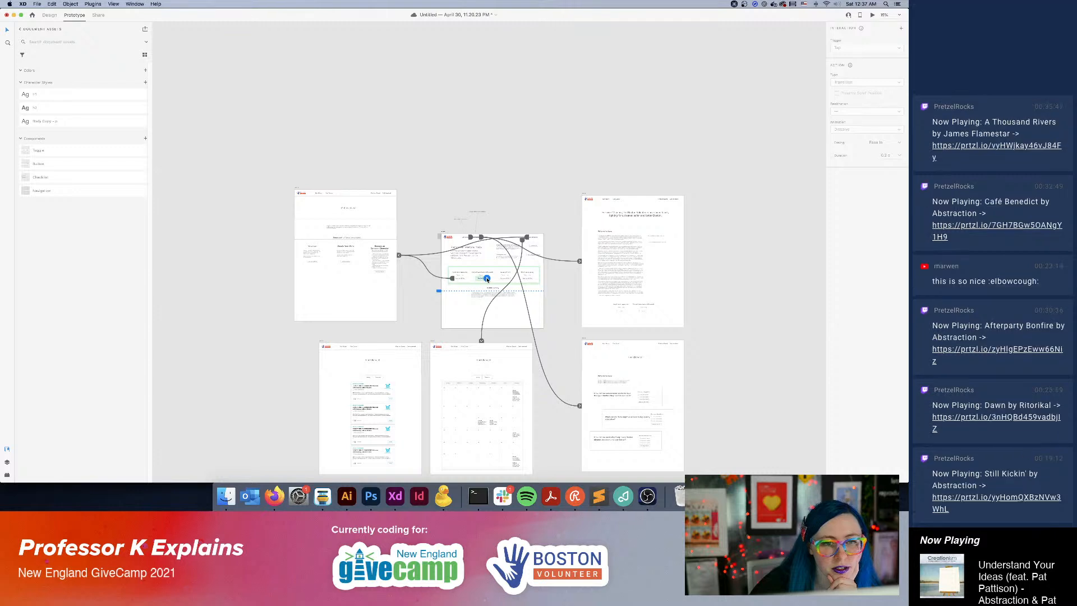
pyautogui.moveTo(487, 278); pyautogui.dragTo(403, 370)
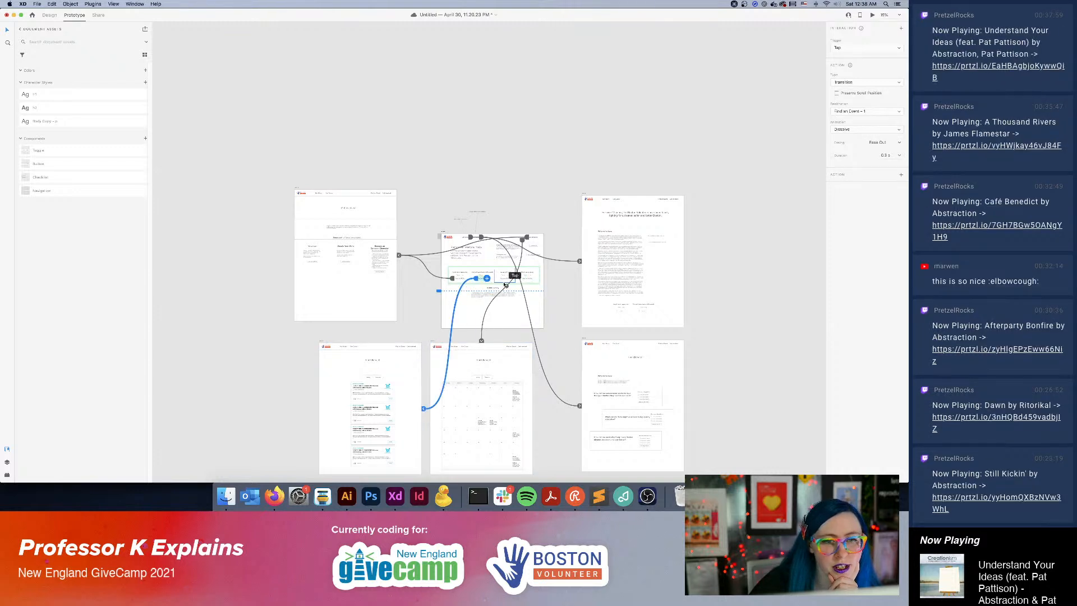
# Link the How we got here button to the Our Story artboard and the Where we're going button to Our Goals.
pyautogui.click(508, 279)
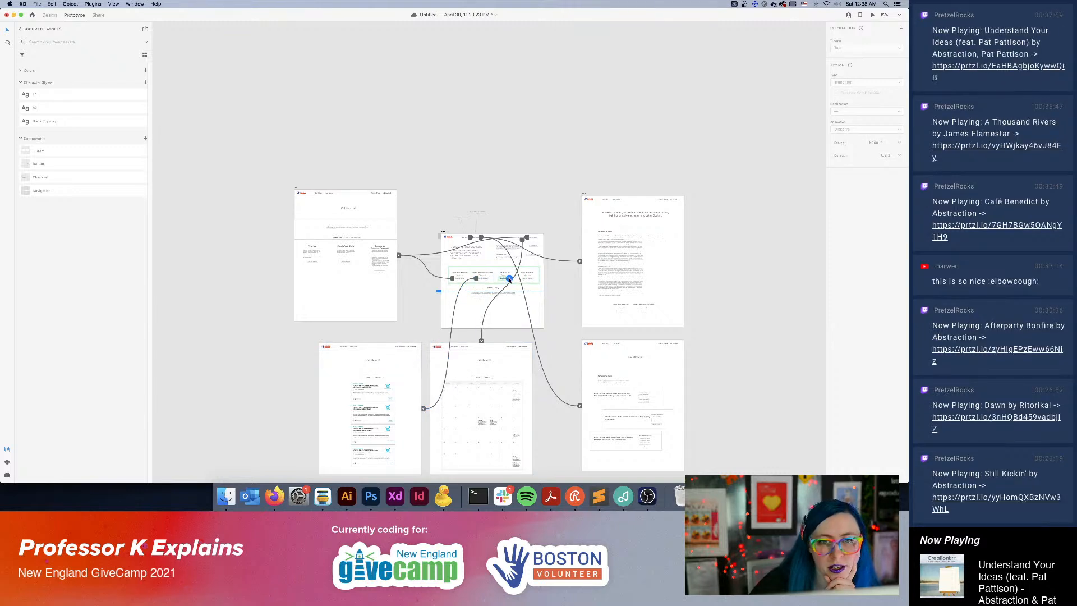
pyautogui.moveTo(509, 278); pyautogui.dragTo(583, 261)
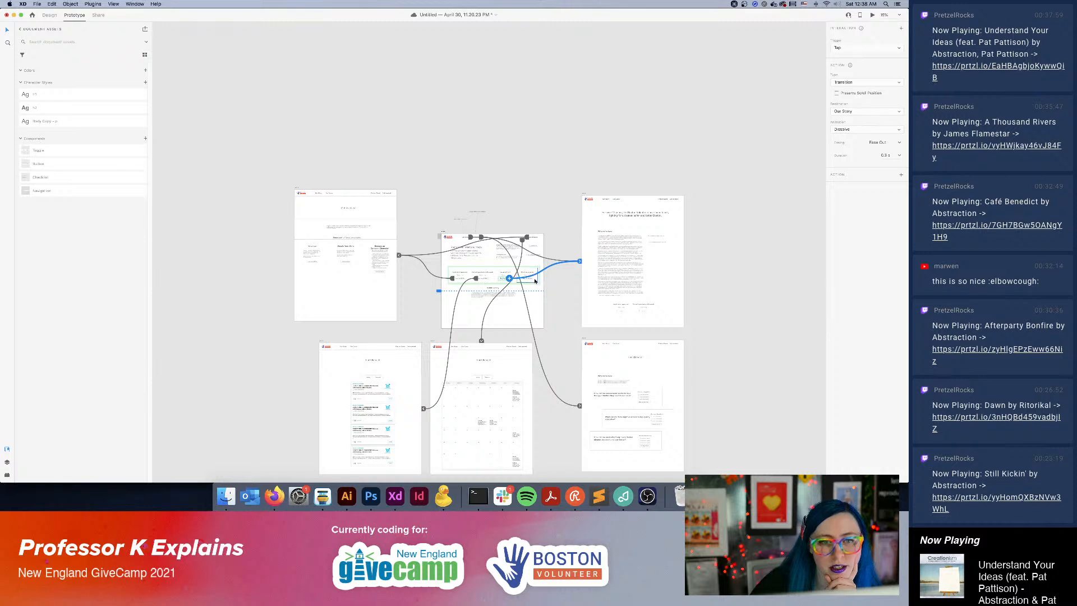
pyautogui.click(535, 281)
pyautogui.click(533, 280)
pyautogui.moveTo(534, 280); pyautogui.dragTo(633, 404)
pyautogui.click(744, 351)
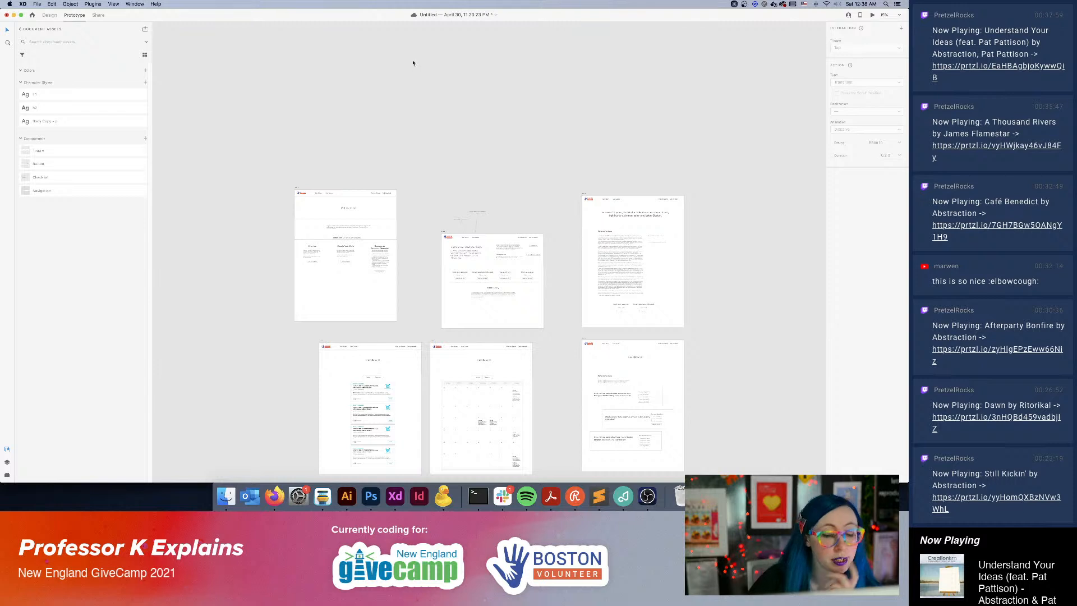
# Save the document to the cloud under the name NEGC - Boston Volunteer.
pyautogui.press('super+s')
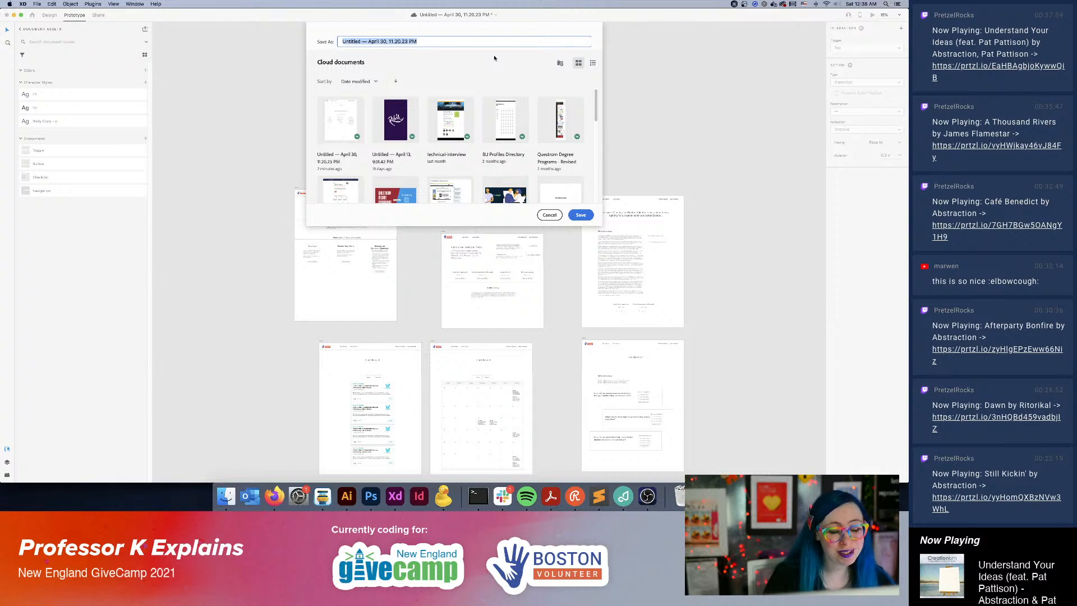
pyautogui.write('NEG')
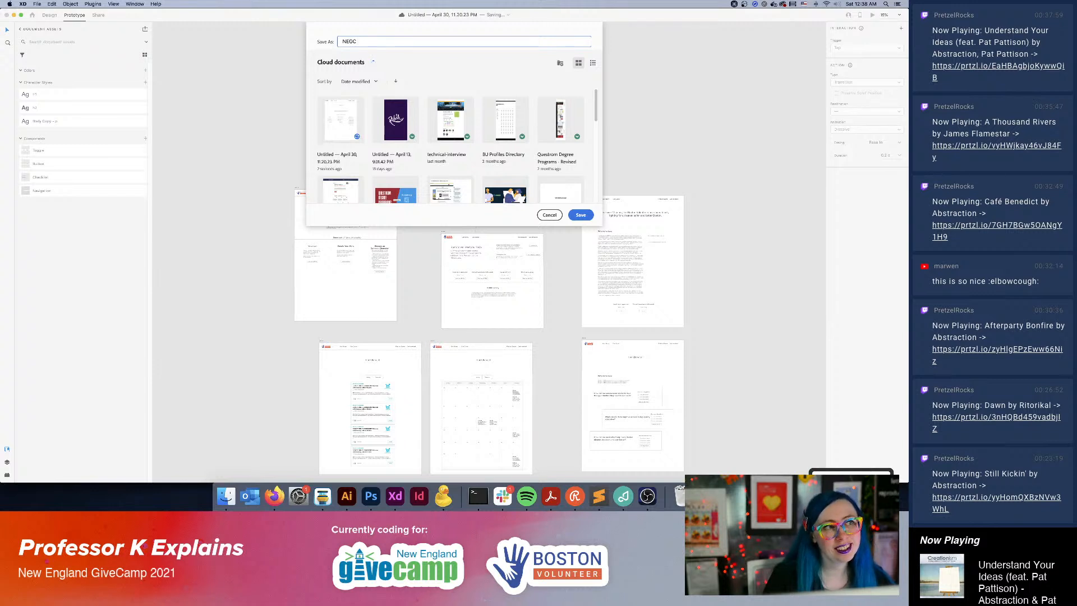
pyautogui.write('C')
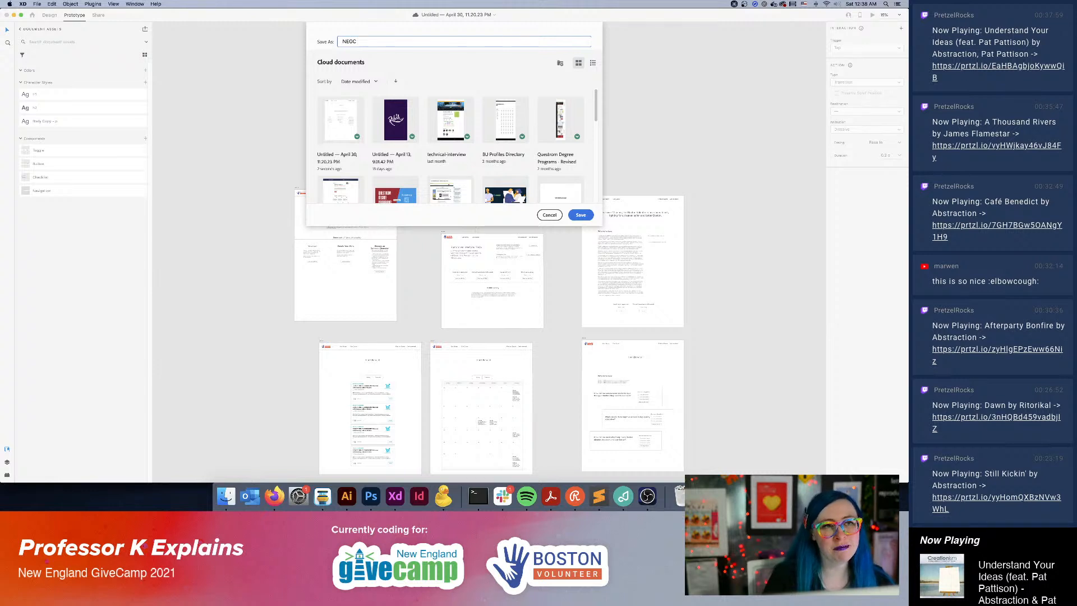
pyautogui.write('-')
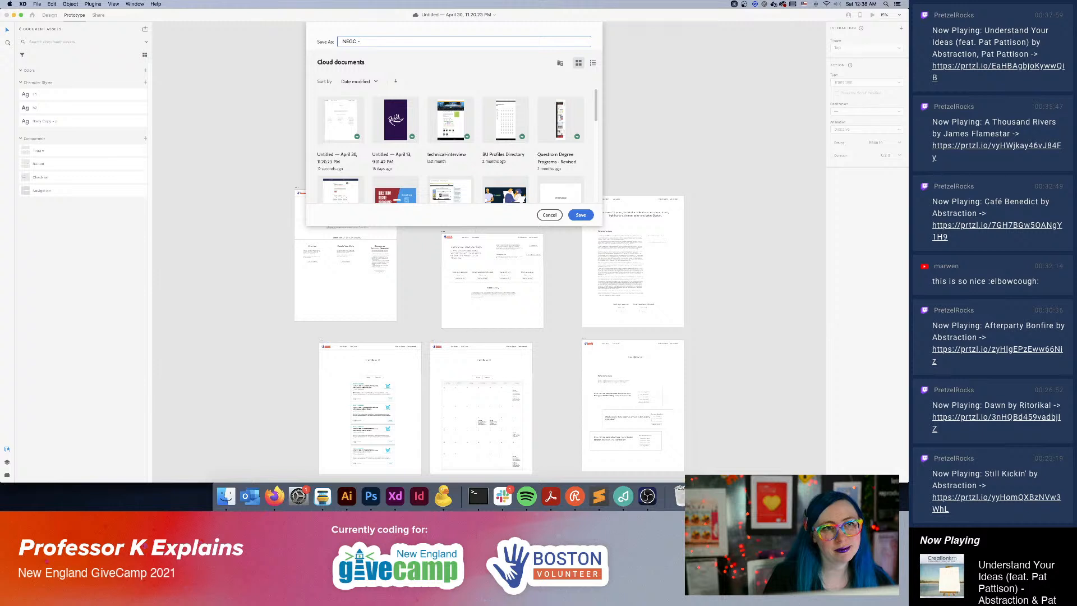
pyautogui.write(' Boston Volun')
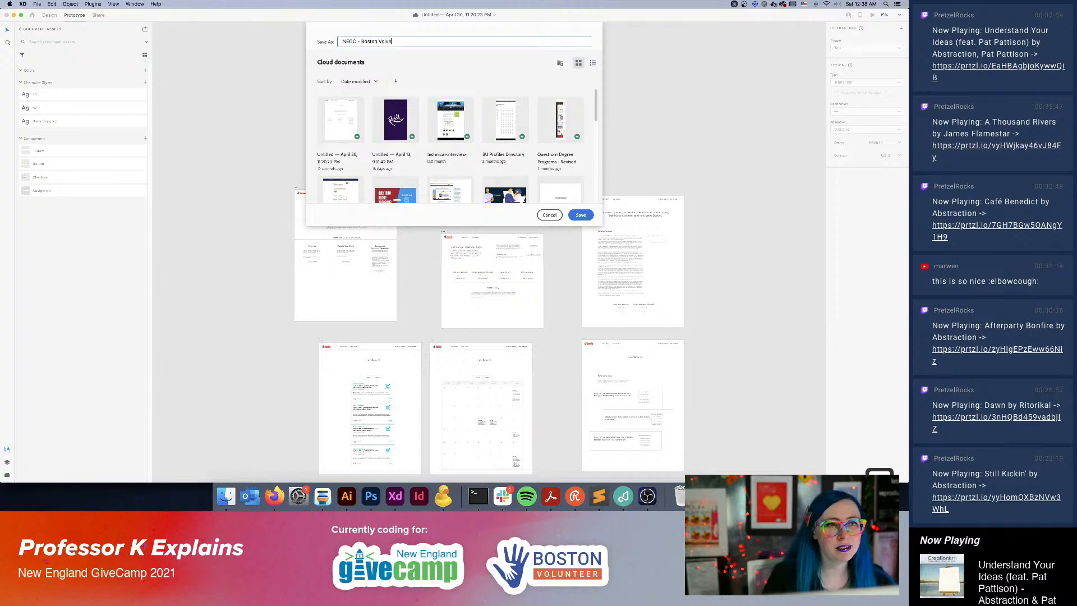
pyautogui.write('teer')
pyautogui.press('Return')
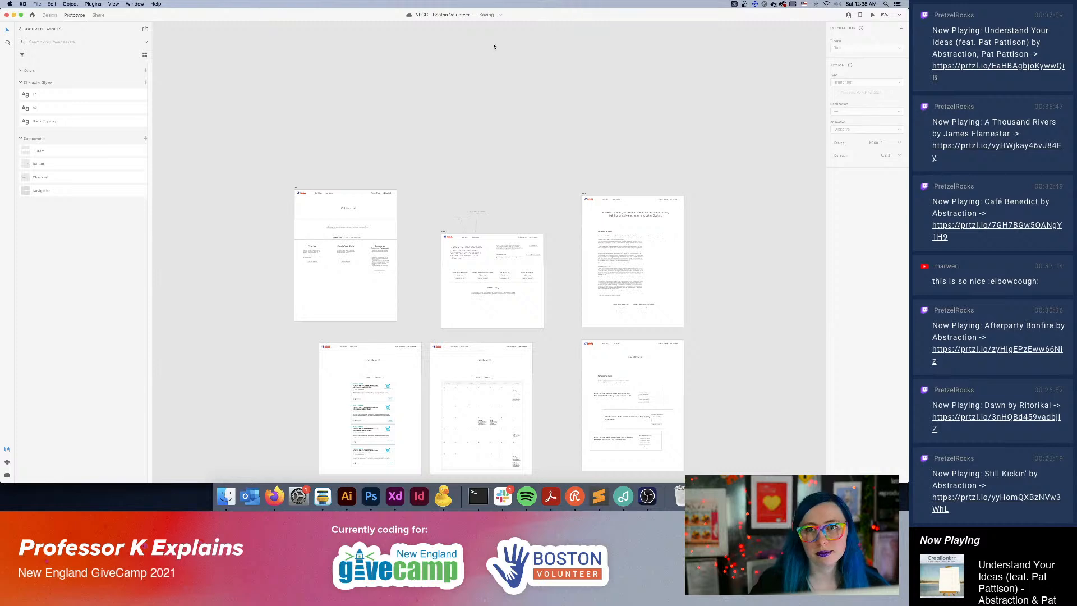
# Link the Homepage's Join the Board and Find or Organize an Event buttons to the Get Involved artboard, and check the prototype preview.
pyautogui.click(873, 15)
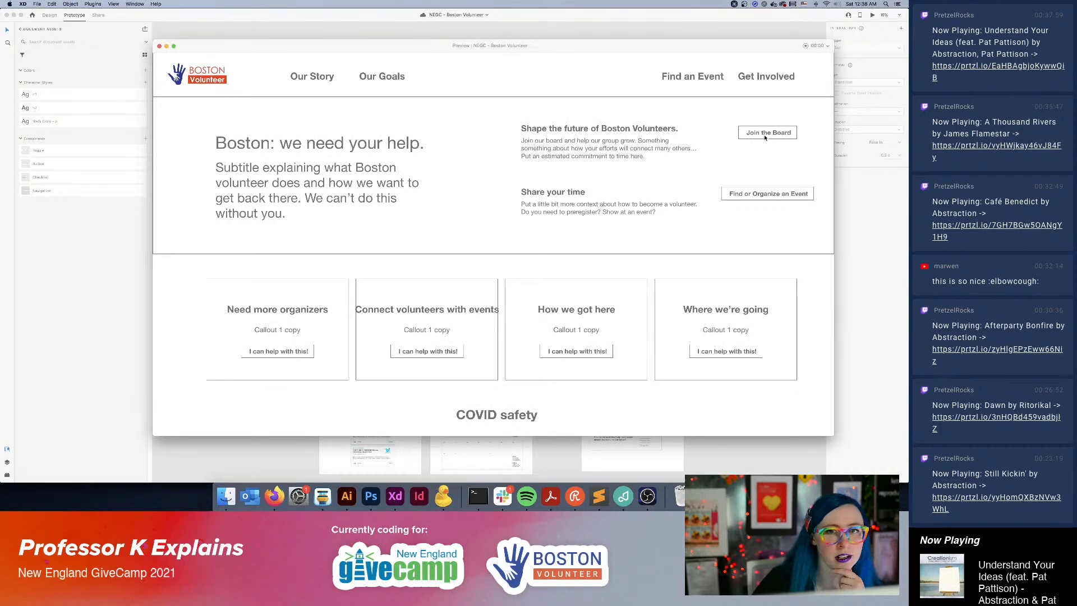
pyautogui.click(160, 46)
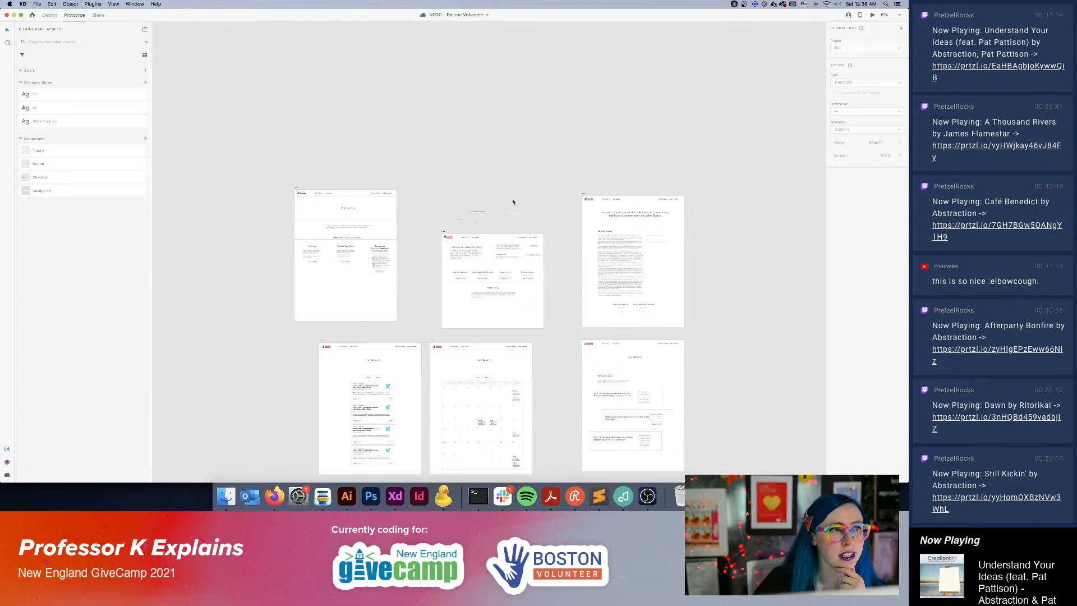
pyautogui.scroll(-2, 532, 227)
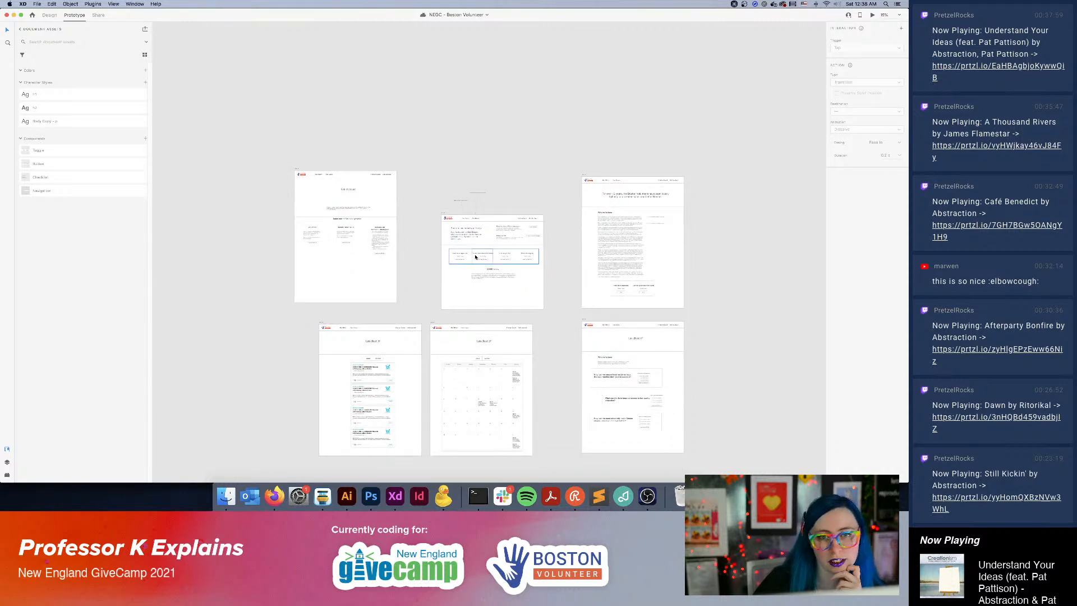
pyautogui.click(536, 230)
pyautogui.moveTo(537, 227); pyautogui.dragTo(368, 192)
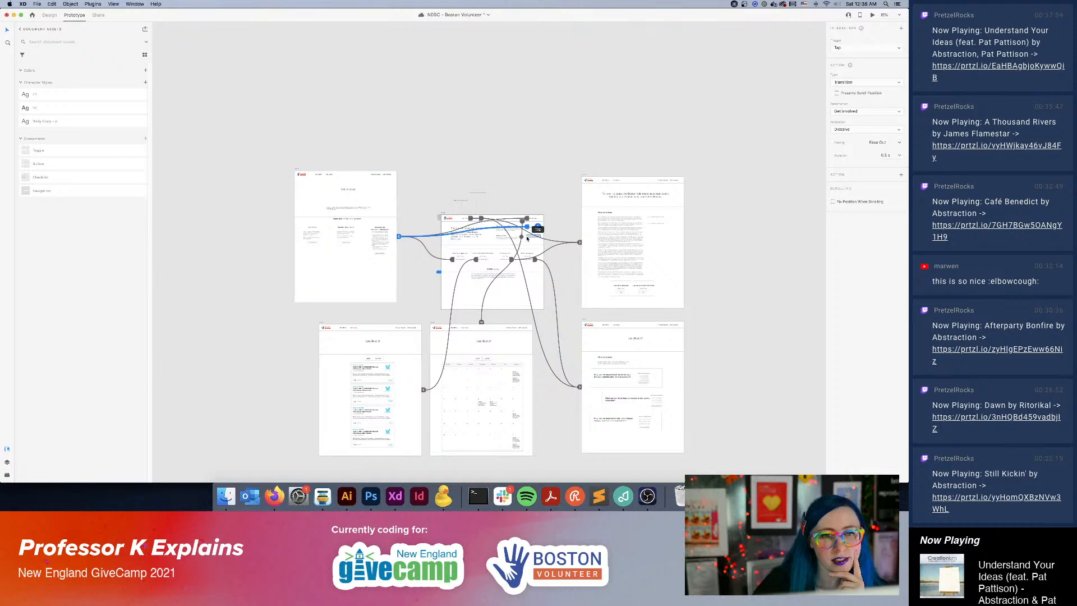
pyautogui.click(542, 238)
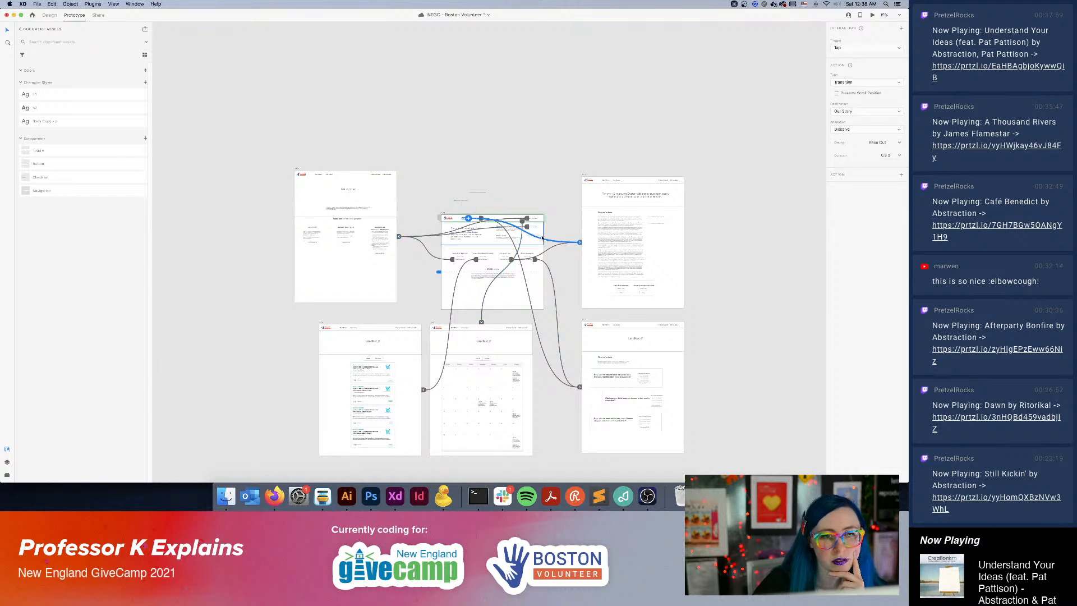
pyautogui.doubleClick(541, 238)
pyautogui.moveTo(541, 236); pyautogui.dragTo(387, 214)
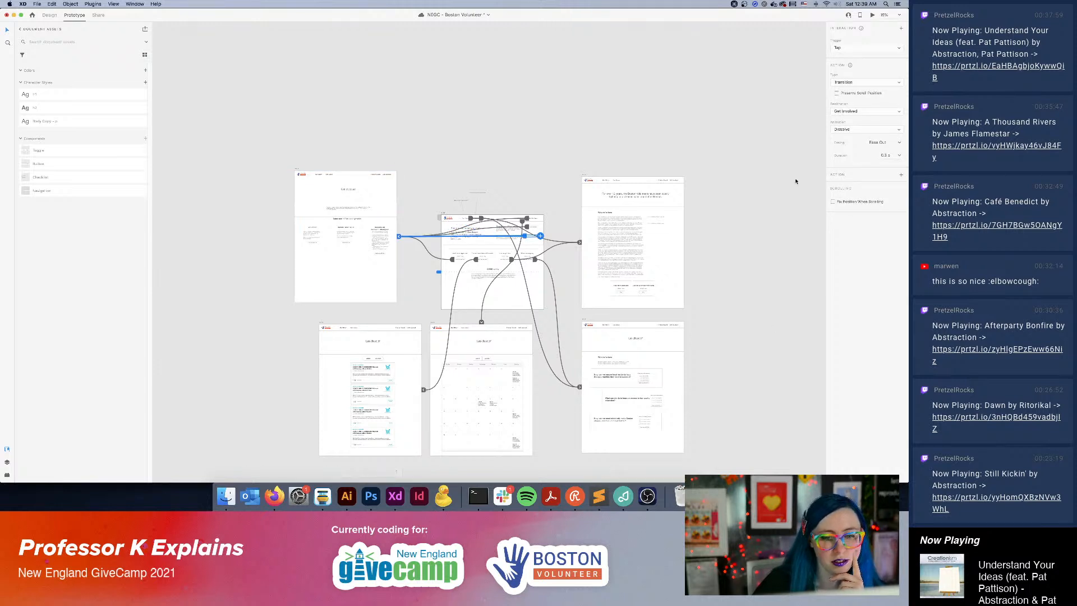
pyautogui.click(872, 16)
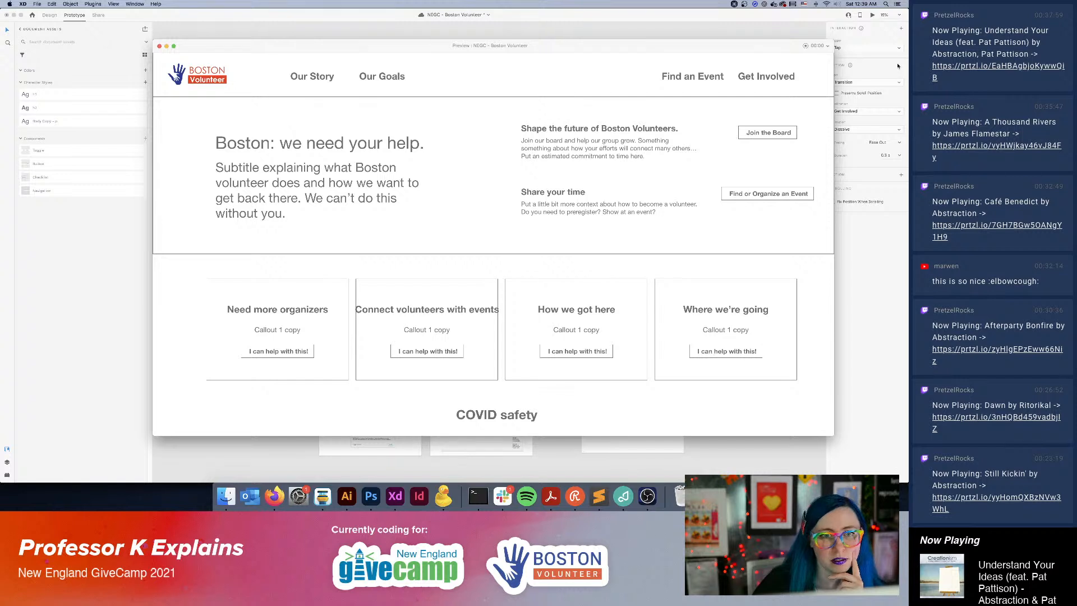
pyautogui.click(159, 46)
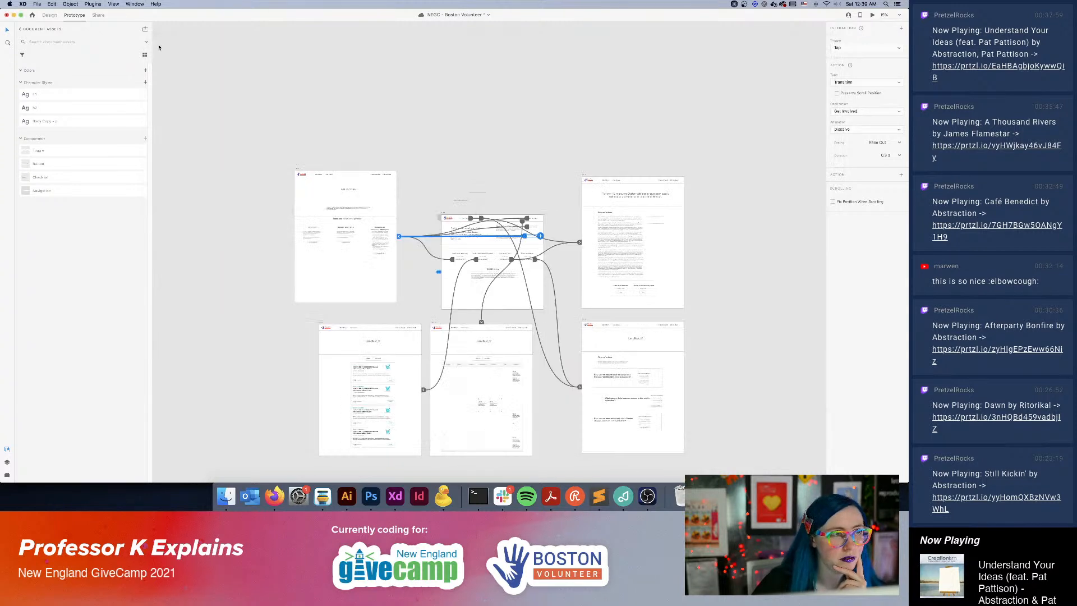
pyautogui.click(726, 328)
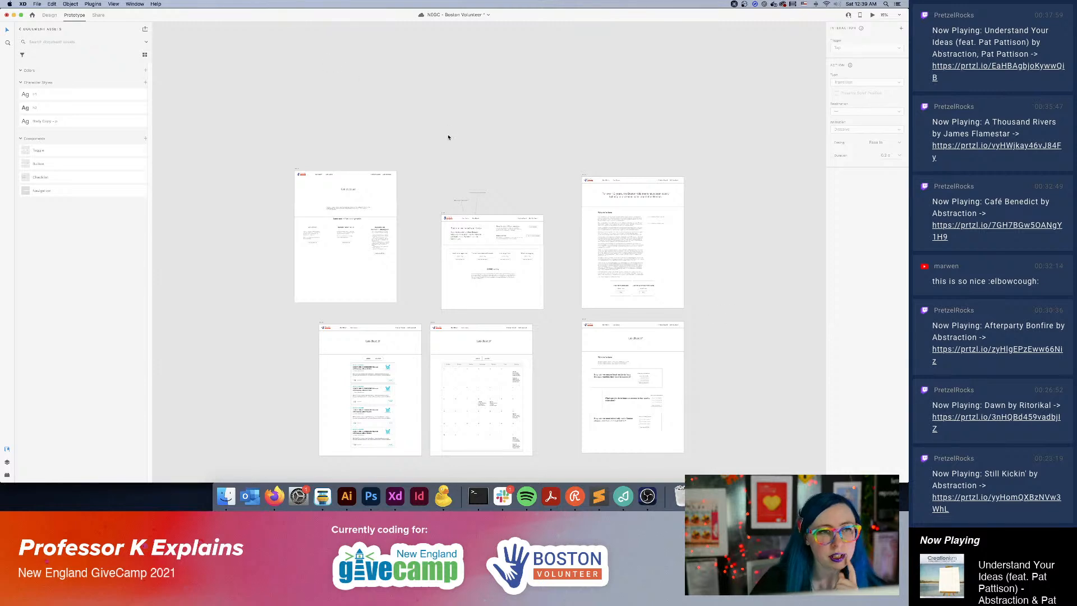
# Duplicate the Find an Event item in the main navigation component and change the copy's text to Organize an Event.
pyautogui.press('super+equal')
pyautogui.hscroll(-10, 431, 139)
pyautogui.scroll(3, 431, 139)
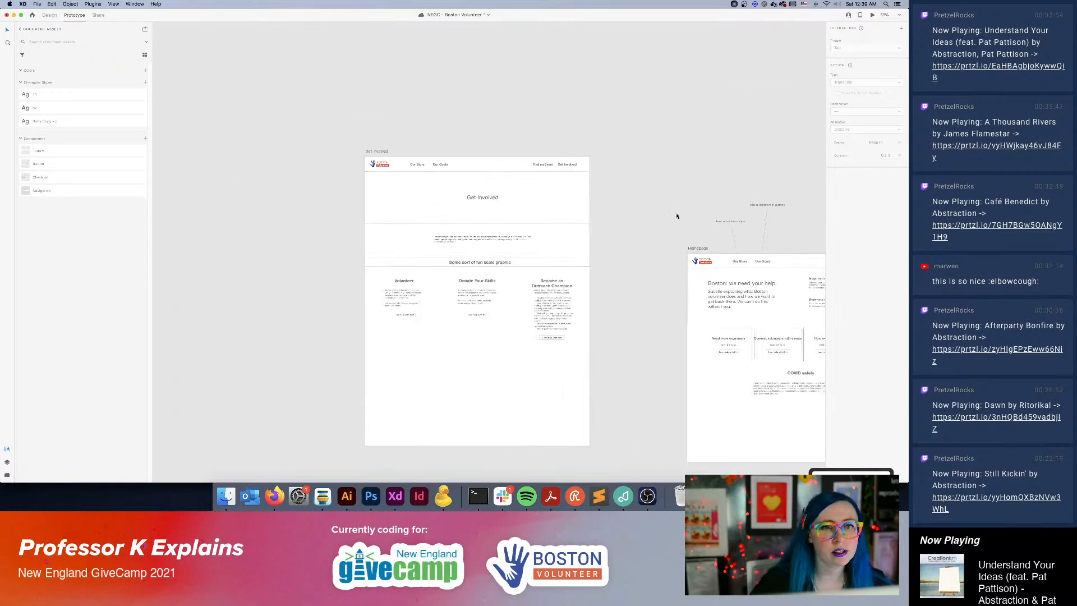
pyautogui.click(561, 165)
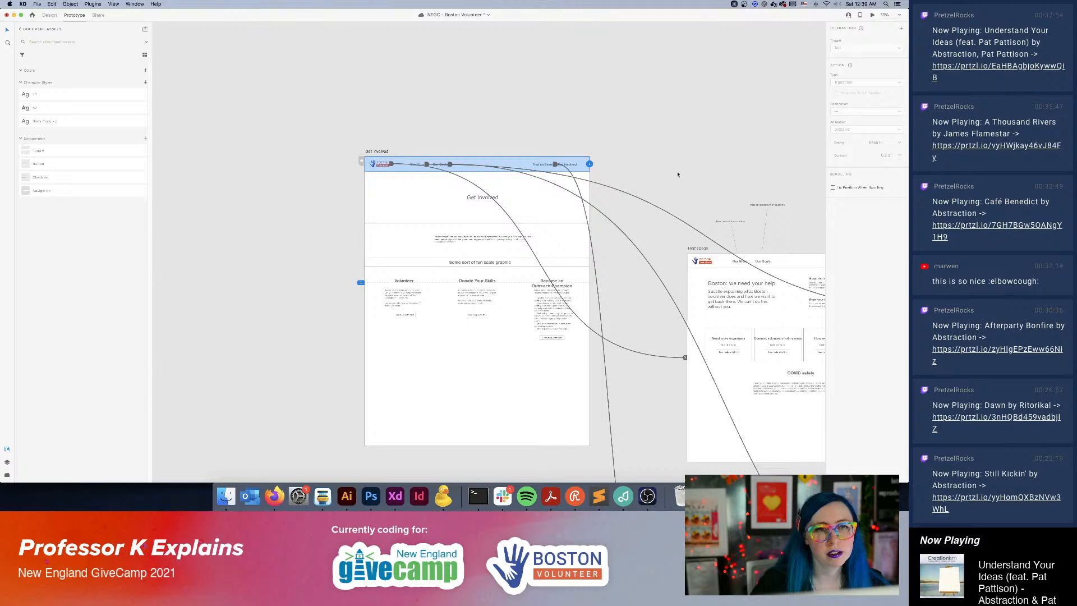
pyautogui.moveTo(741, 203); pyautogui.dragTo(626, 431)
pyautogui.moveTo(427, 107); pyautogui.dragTo(319, 305)
pyautogui.moveTo(397, 220); pyautogui.dragTo(546, 165)
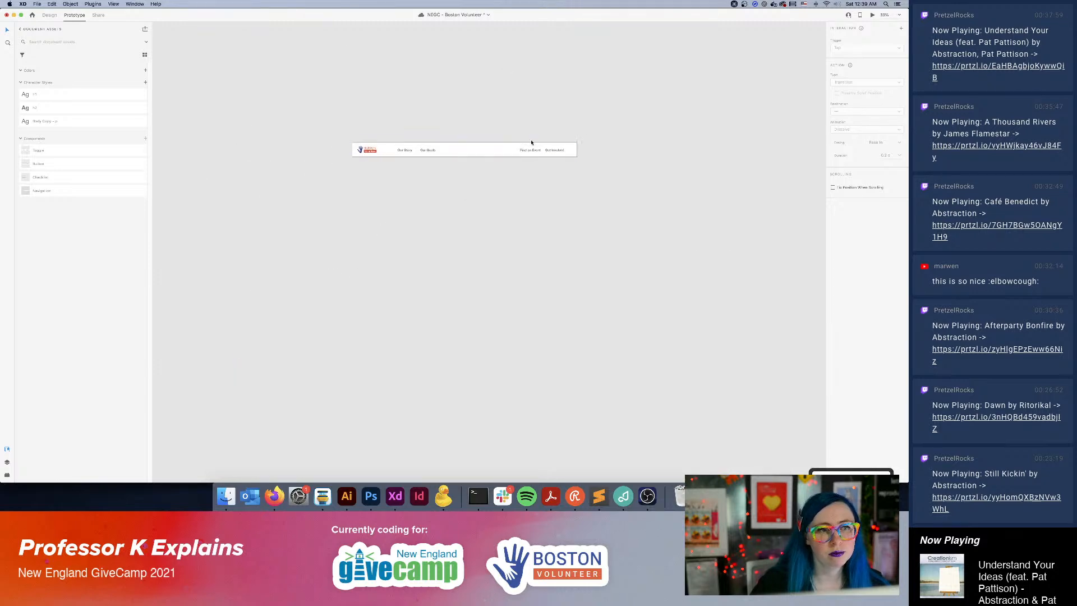
pyautogui.click(545, 156)
pyautogui.doubleClick(525, 151)
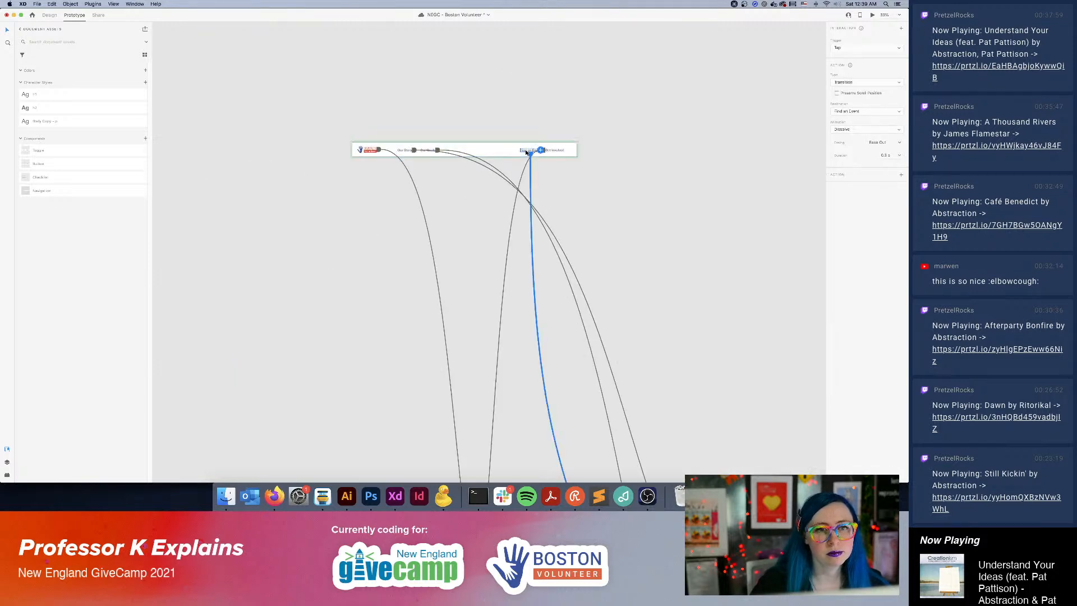
pyautogui.moveTo(529, 153); pyautogui.dragTo(505, 150)
pyautogui.doubleClick(500, 151)
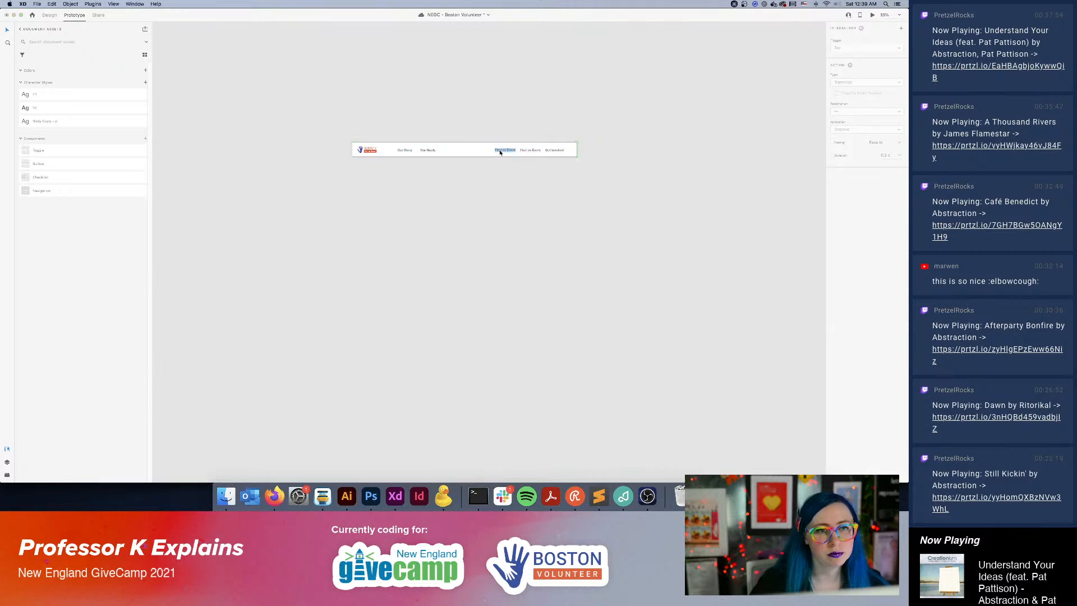
pyautogui.click(508, 152)
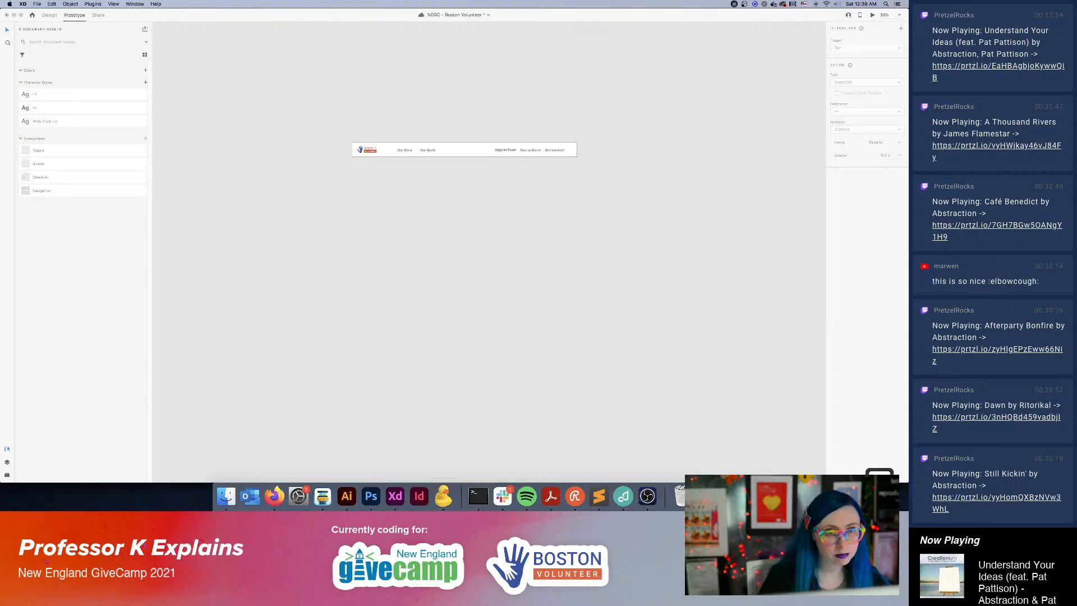
pyautogui.write('Organize')
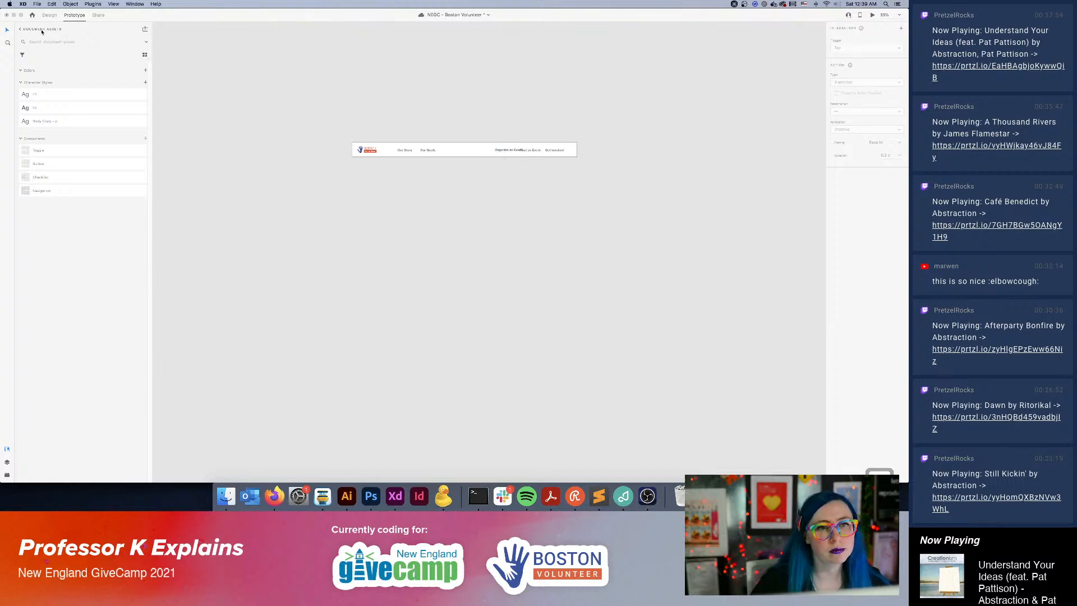
# Reposition the navigation component's event items so Find an Event comes first and Organize an Event sits beside Get Involved.
pyautogui.click(505, 150)
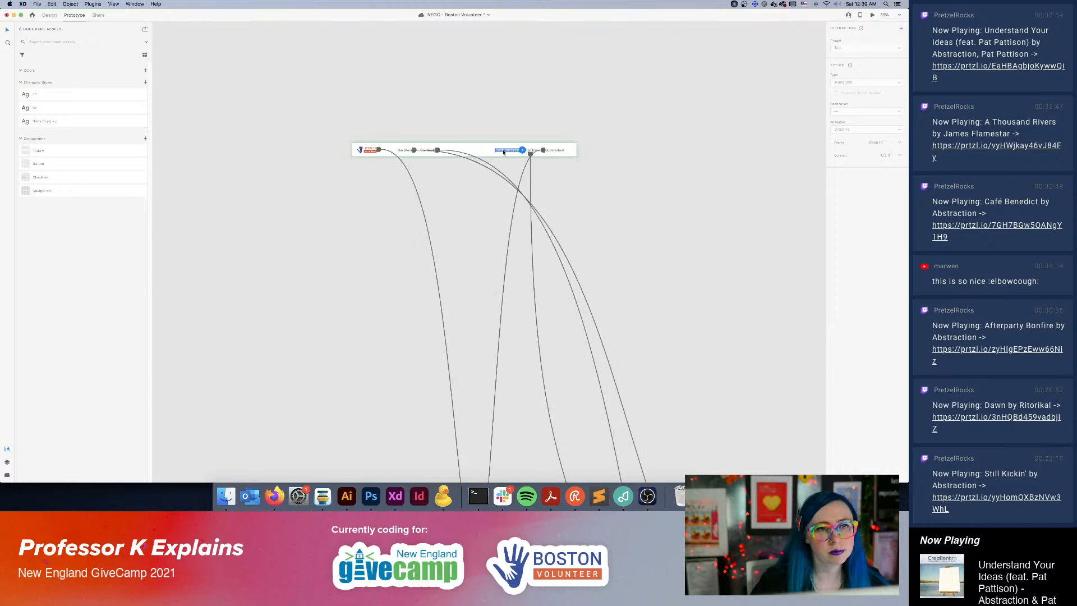
pyautogui.moveTo(507, 151)
pyautogui.mouseDown()
pyautogui.moveTo(510, 110)
pyautogui.moveTo(525, 152)
pyautogui.mouseUp()
pyautogui.click(506, 152)
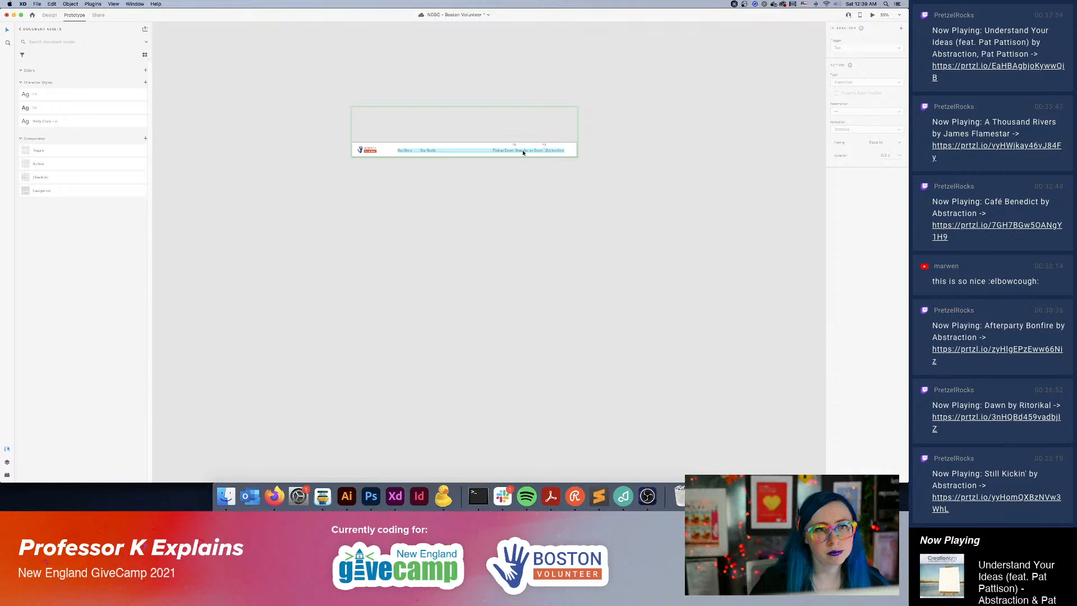
pyautogui.click(499, 151)
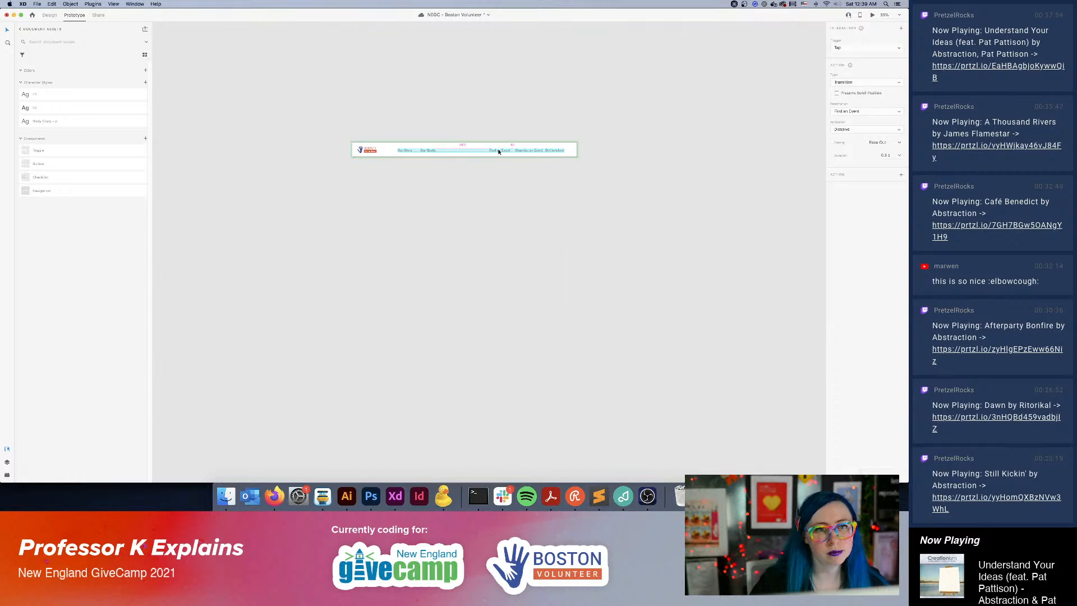
pyautogui.click(649, 144)
pyautogui.click(538, 151)
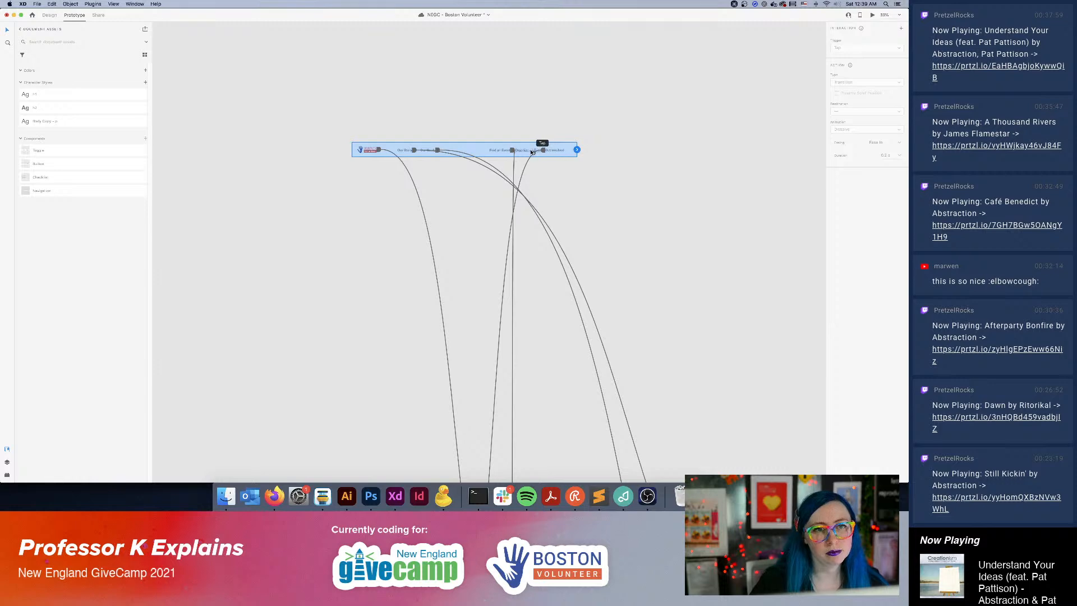
pyautogui.doubleClick(531, 152)
pyautogui.press('Escape')
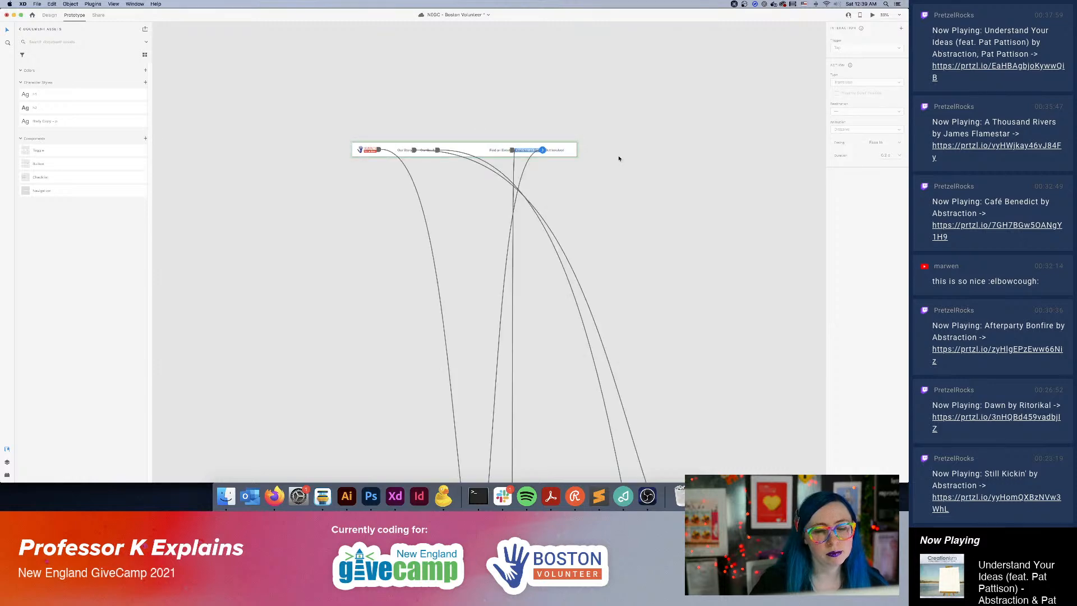
# Look over the page artboards and the links running to them from the navigation component.
pyautogui.press('super+minus')
pyautogui.press('super+minus')
pyautogui.moveTo(570, 330); pyautogui.dragTo(487, 107)
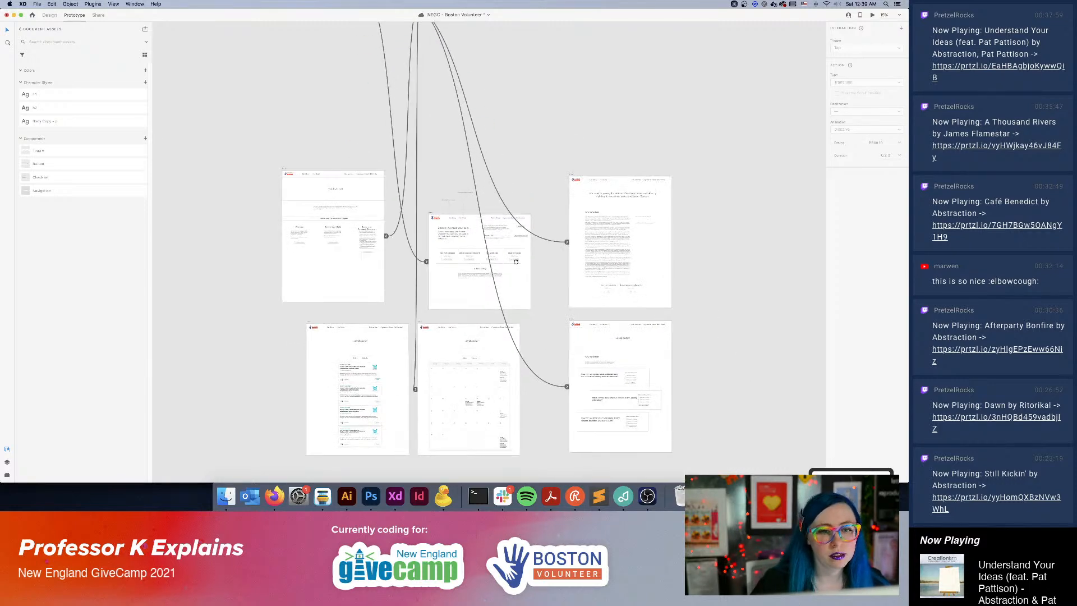
pyautogui.moveTo(516, 261); pyautogui.dragTo(503, 199)
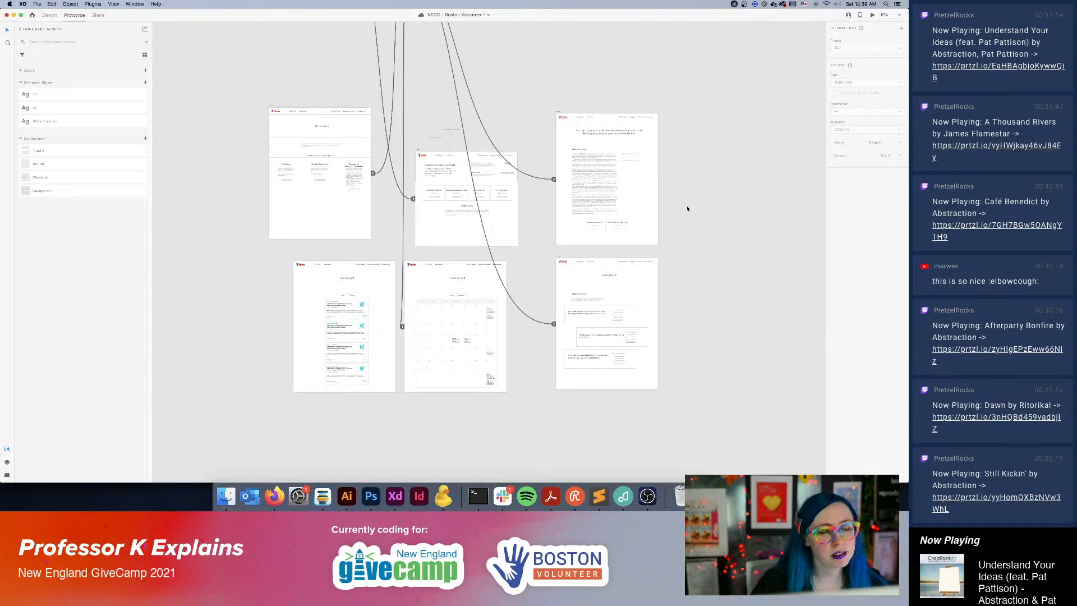
pyautogui.click(680, 167)
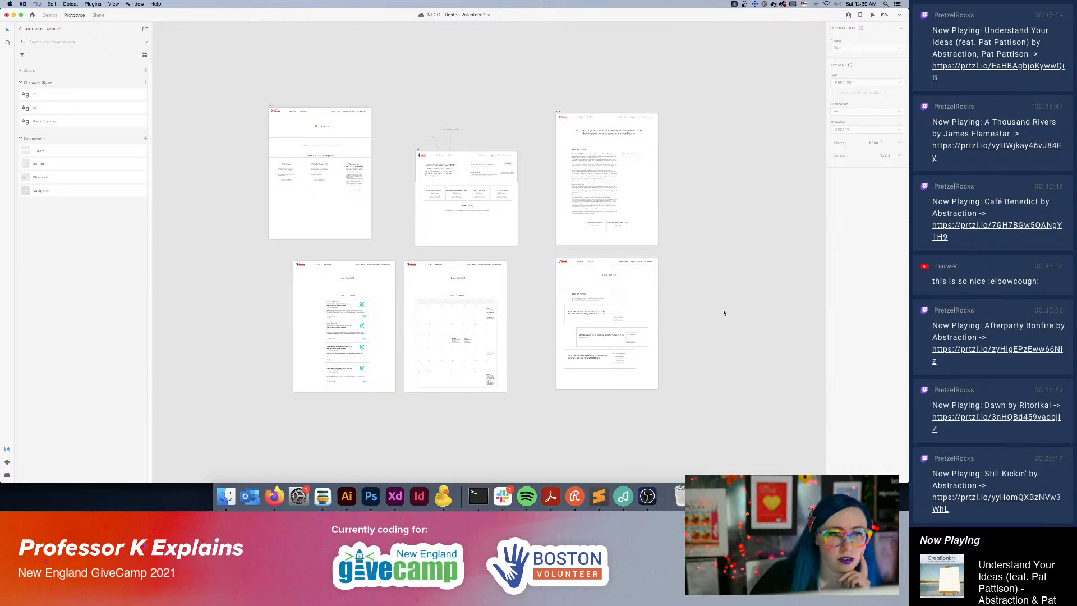
pyautogui.scroll(3, 724, 310)
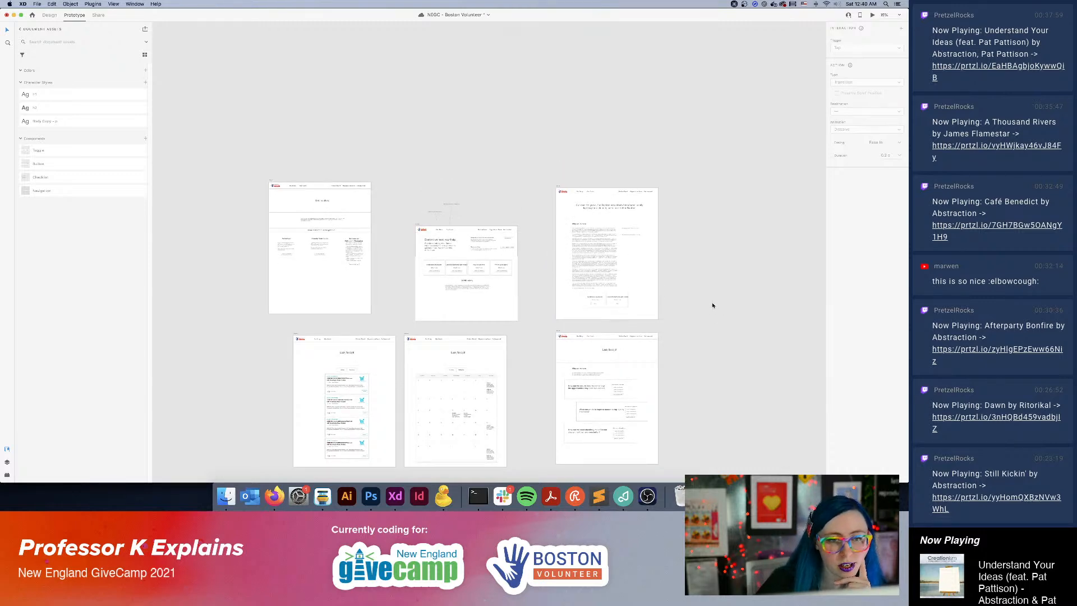
pyautogui.scroll(-5, 715, 304)
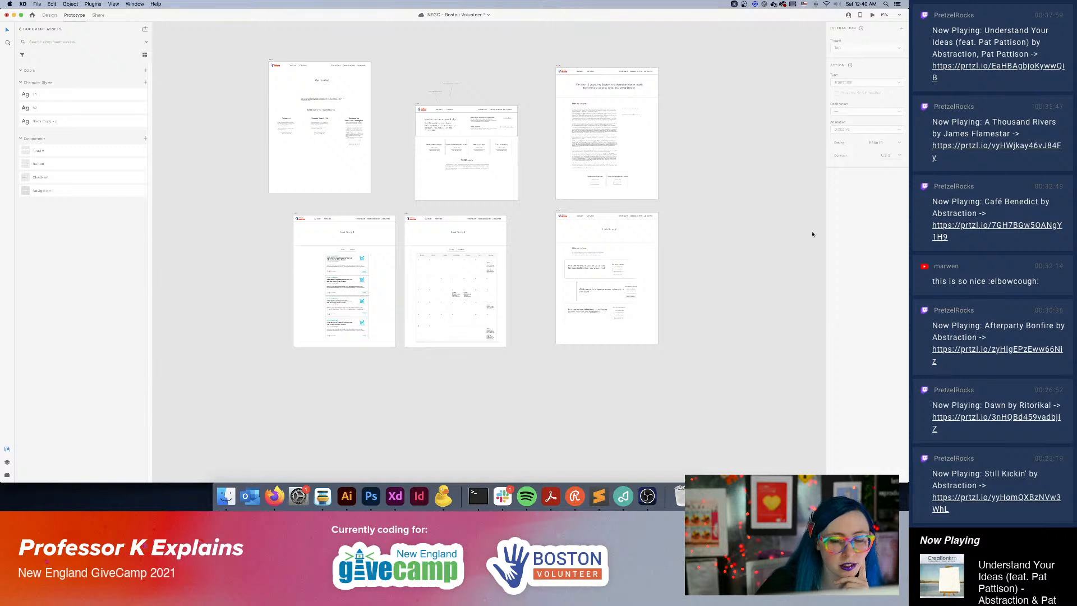
# Preview the prototype and test the Find an Event, Get Involved and Our Goals navigation links.
pyautogui.press('super+Return')
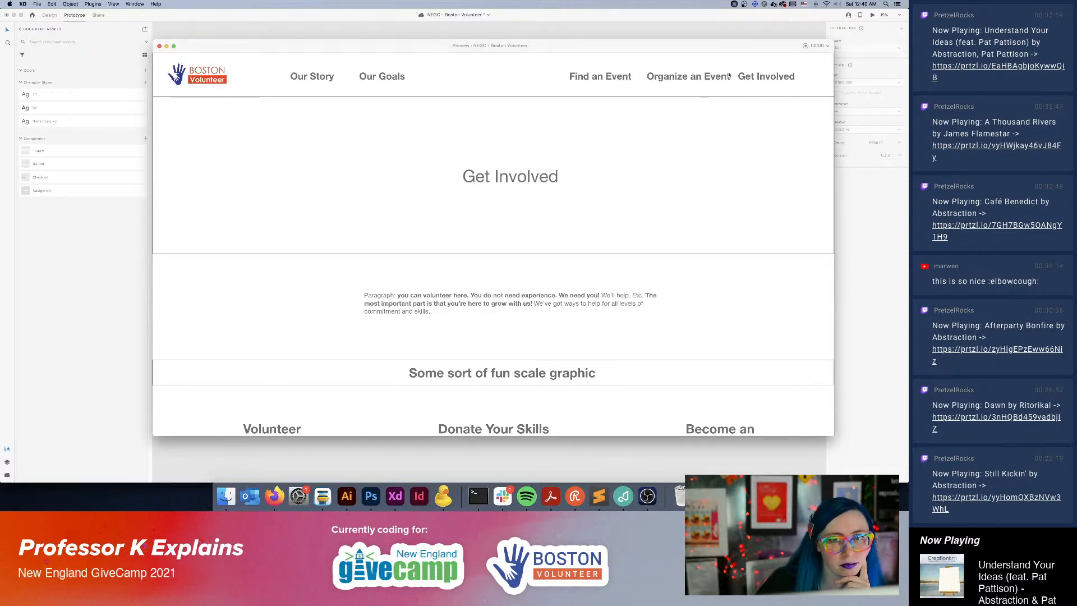
pyautogui.click(581, 77)
pyautogui.click(768, 77)
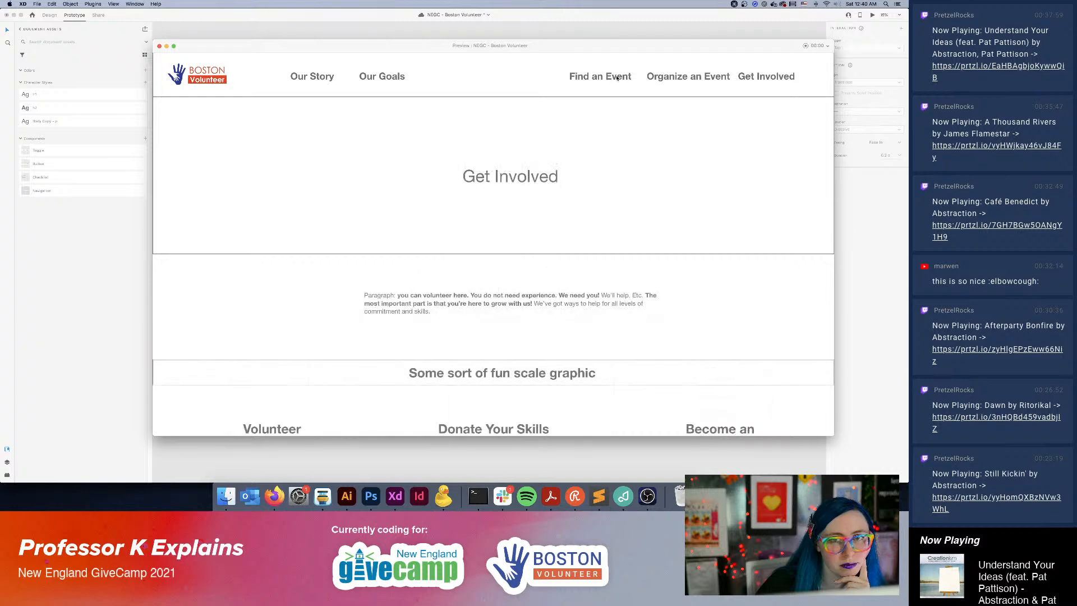
pyautogui.click(597, 78)
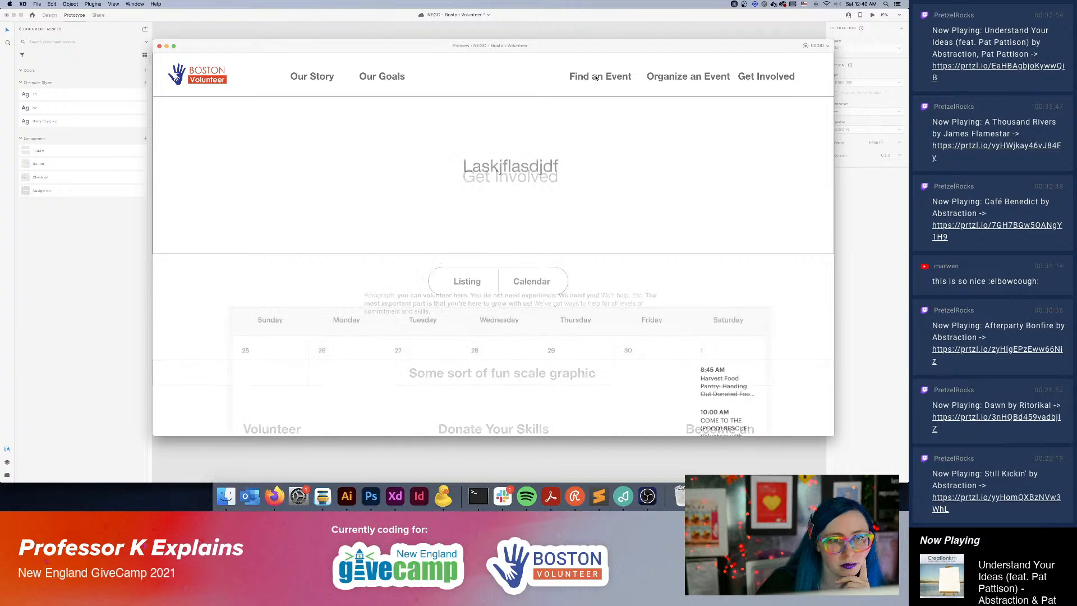
pyautogui.click(390, 80)
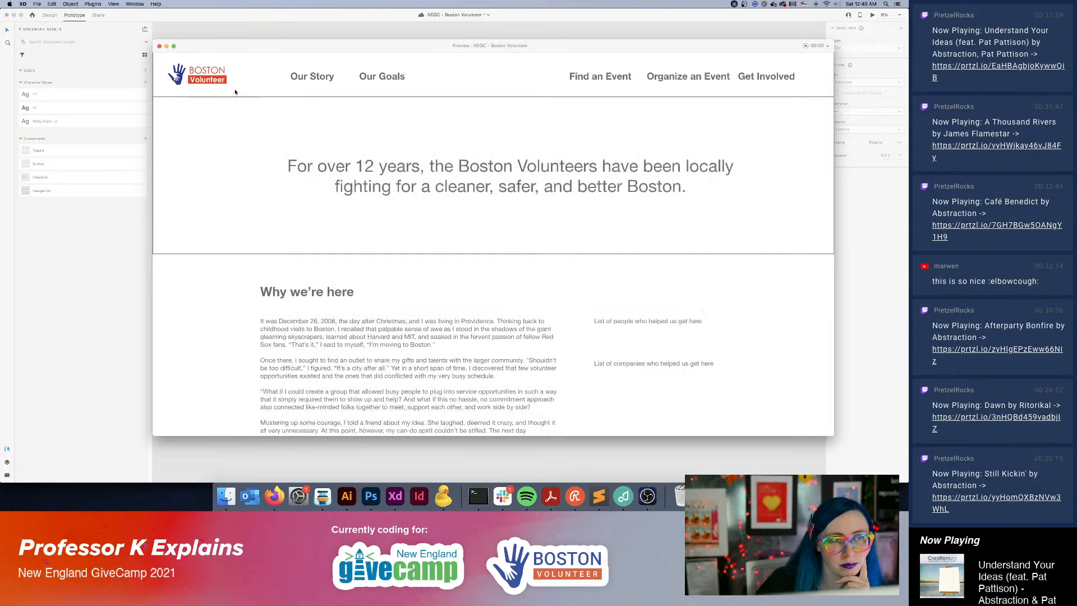
# Return to the Homepage through the logo link, review the full page in the preview, and close the preview.
pyautogui.click(235, 91)
pyautogui.scroll(-3, 609, 244)
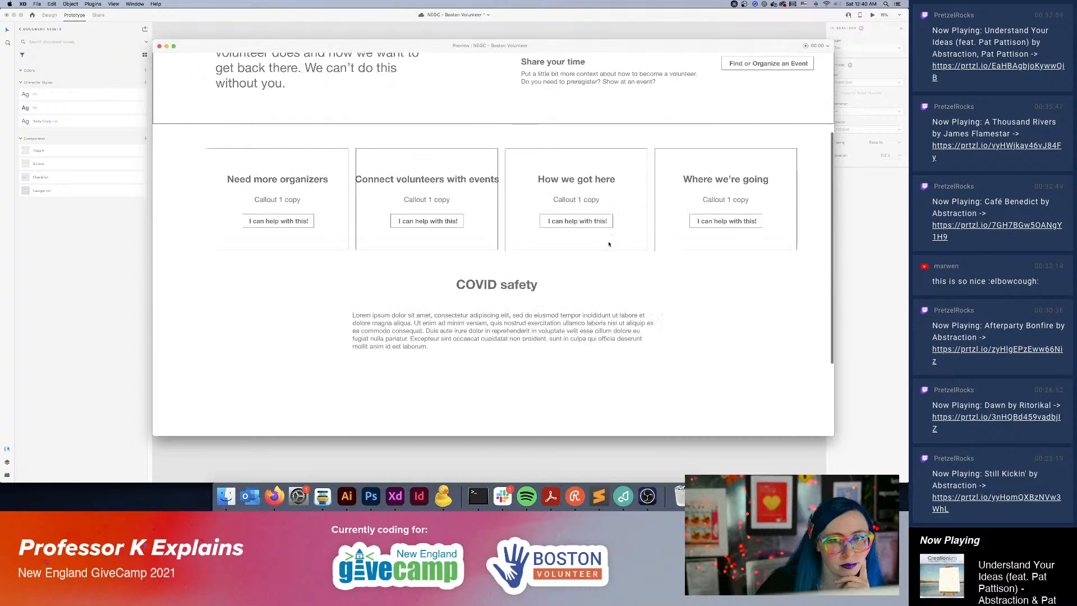
pyautogui.scroll(5, 614, 245)
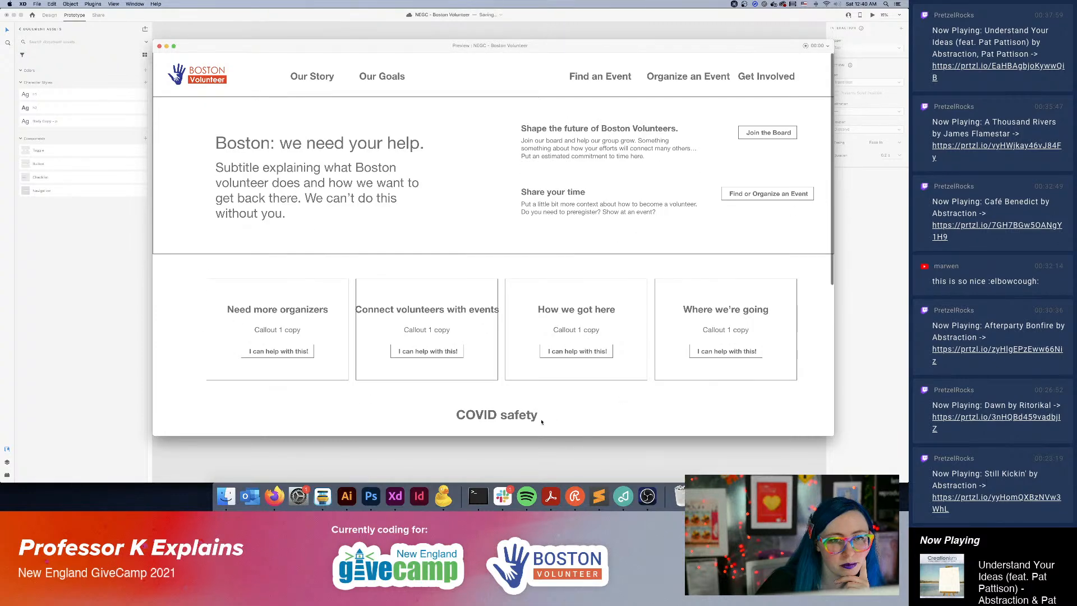
pyautogui.scroll(-2, 539, 393)
pyautogui.scroll(2, 534, 370)
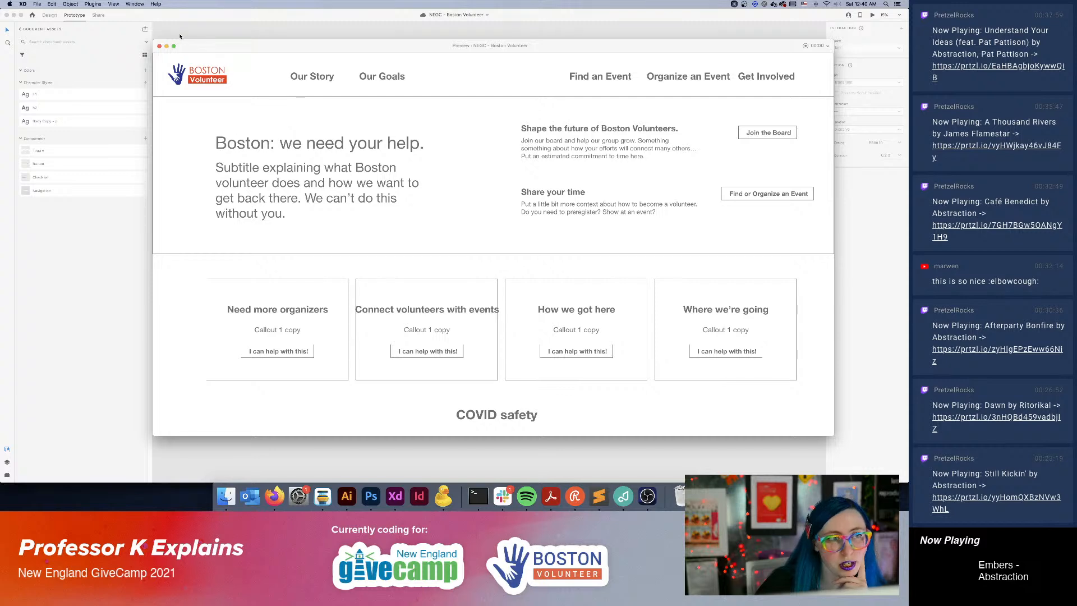
pyautogui.click(159, 47)
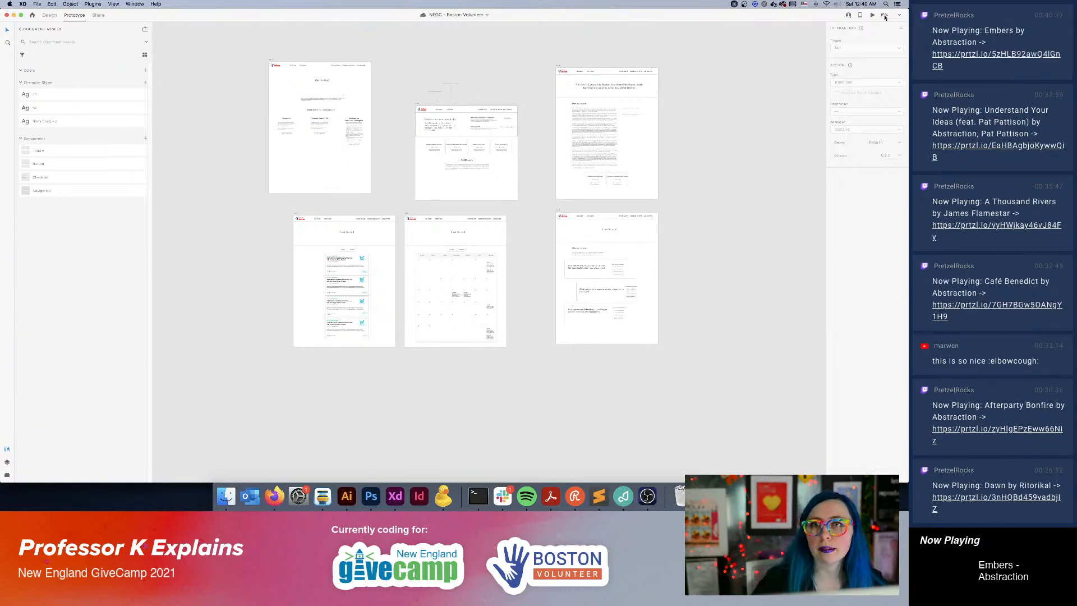
# Create a Design Review share link accessible to anyone with the link, and try to paste it into Slack.
pyautogui.click(99, 16)
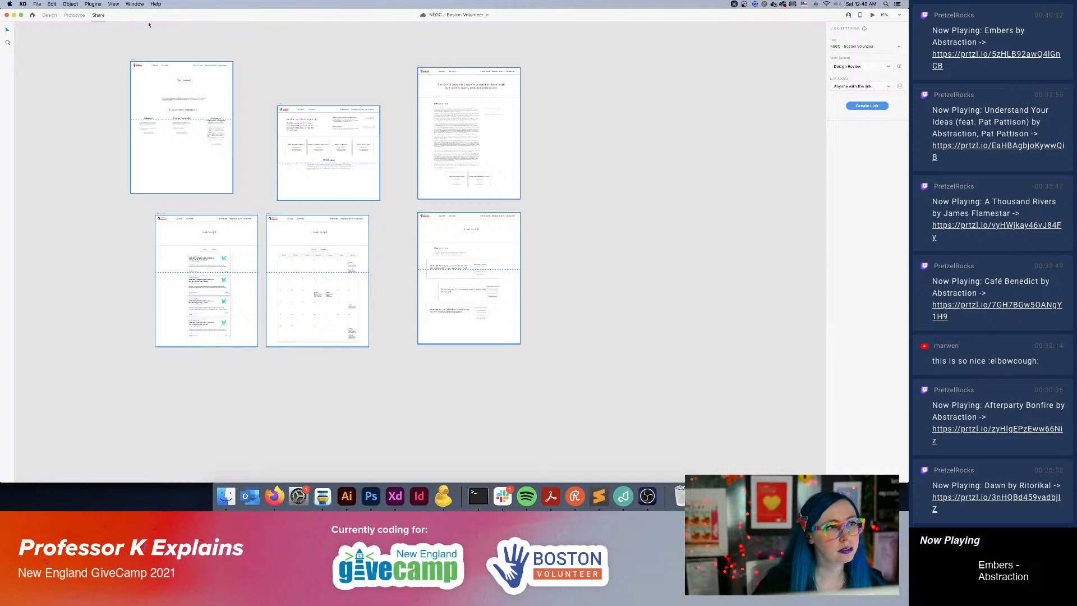
pyautogui.click(867, 106)
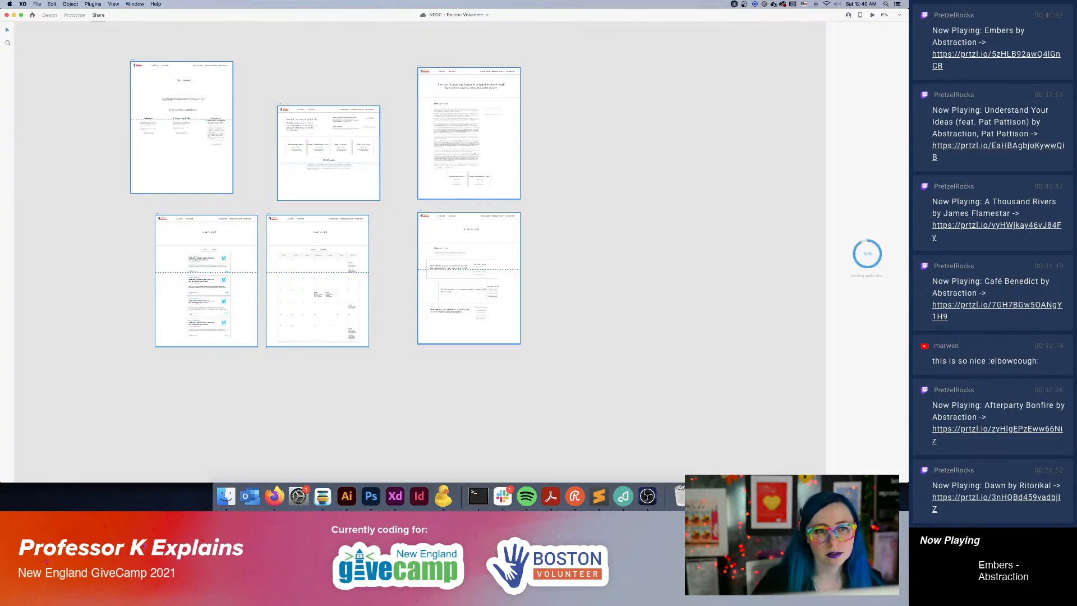
pyautogui.click(504, 497)
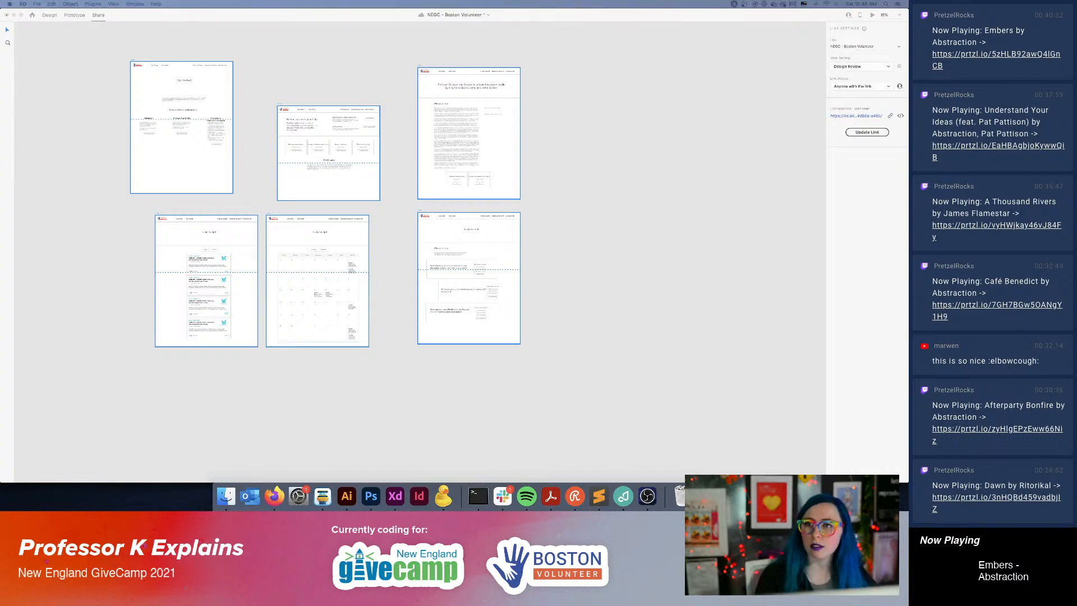
pyautogui.press('super+v')
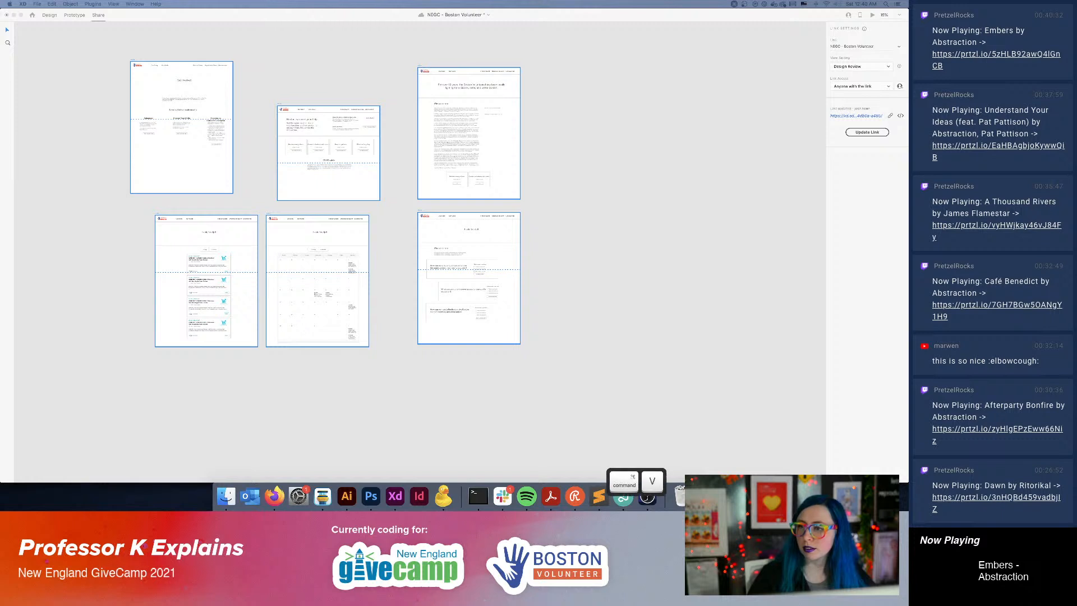
pyautogui.click(547, 305)
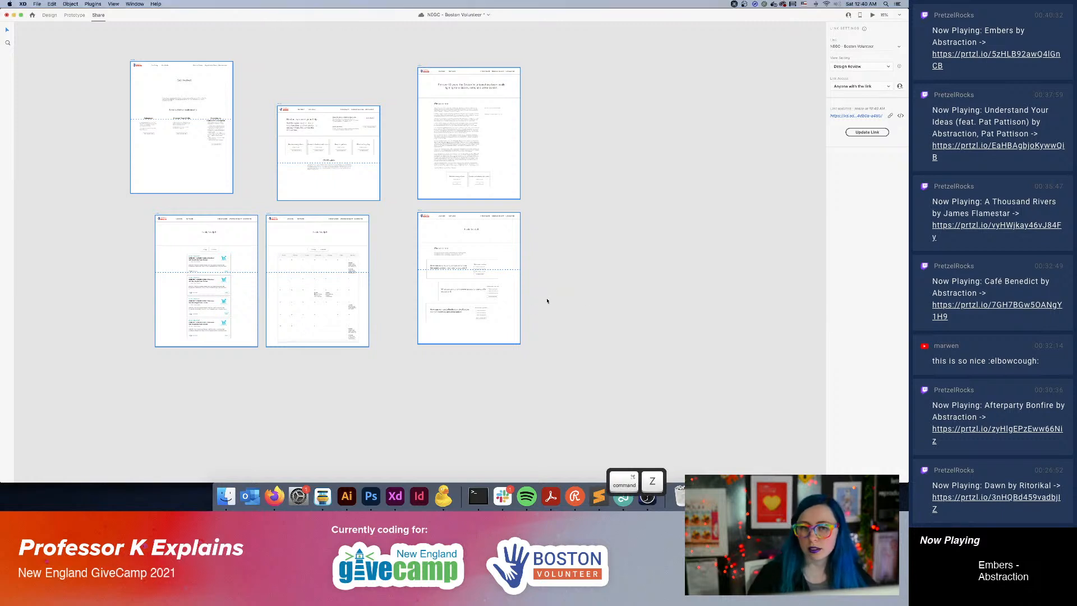
# Copy the prototype's share link, send it as a Slack message, and return to the design view with nothing selected.
pyautogui.click(892, 116)
pyautogui.click(49, 15)
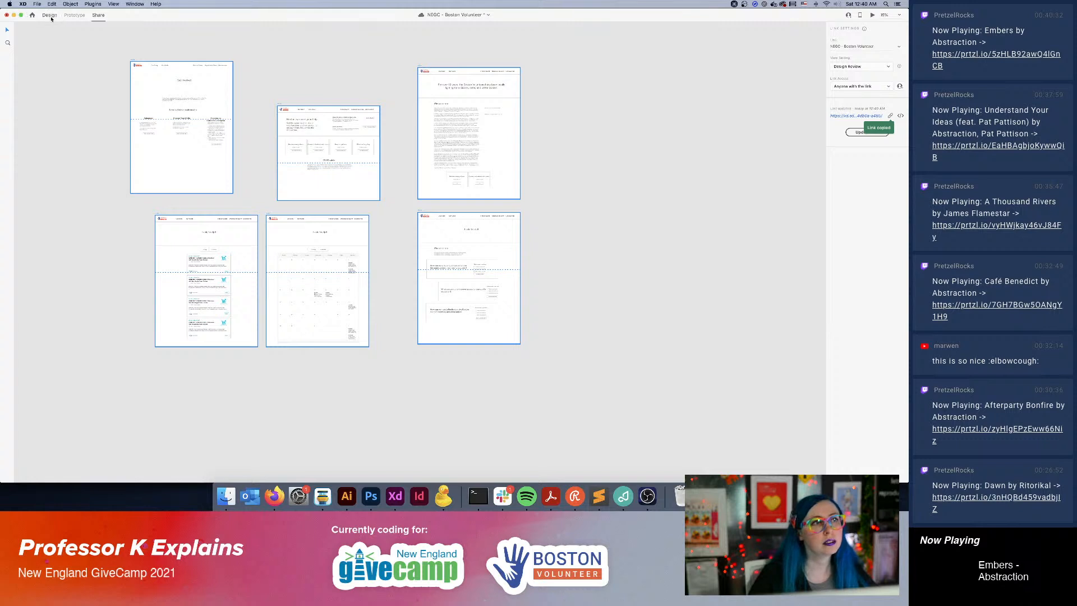
pyautogui.press('super+v')
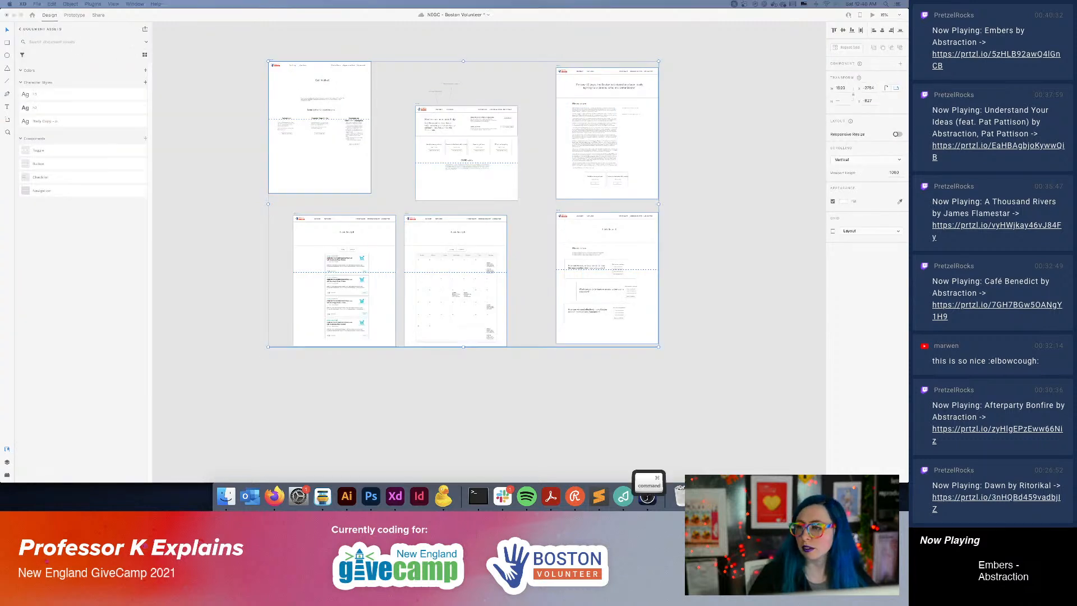
pyautogui.press('Return')
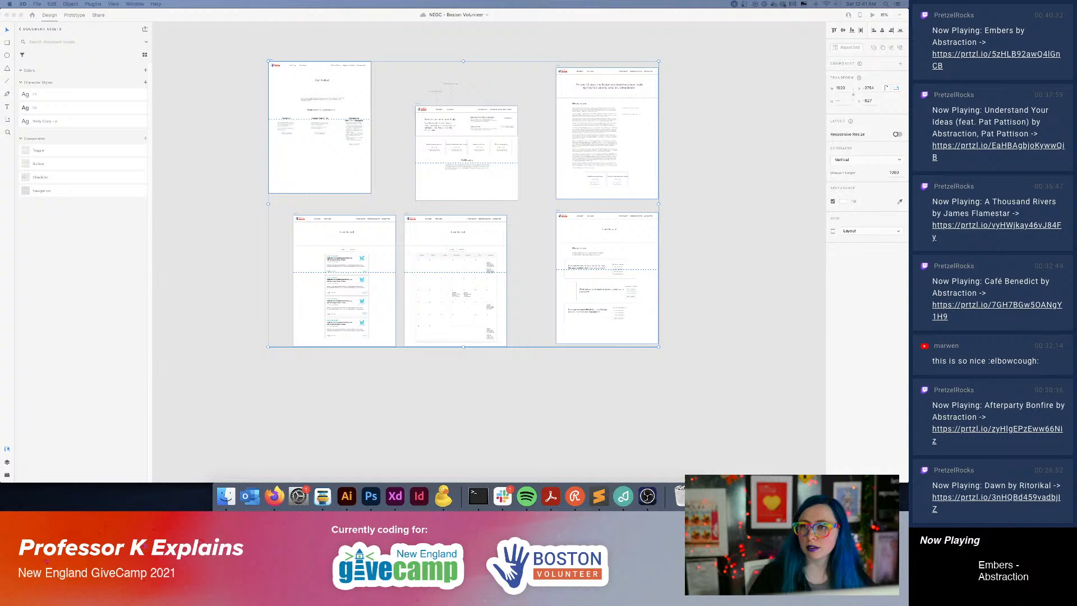
pyautogui.click(536, 378)
pyautogui.click(548, 378)
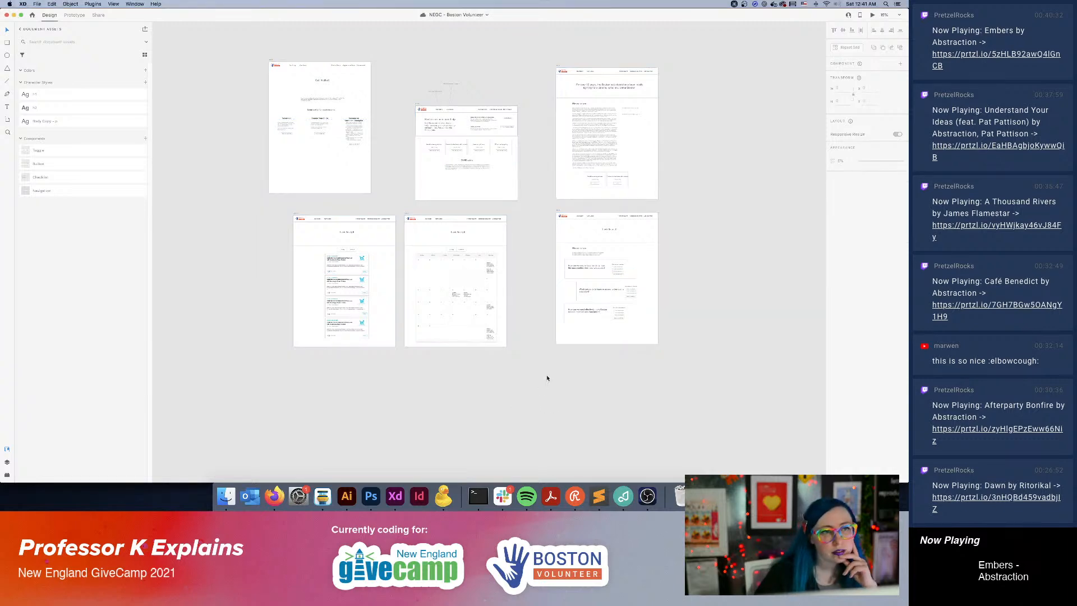
# Replace the placeholder heading on the calendar version of the Find an Event artboard with Find an Event.
pyautogui.press('super+=')
pyautogui.press('super+=')
pyautogui.press('super+=')
pyautogui.press('space')
pyautogui.moveTo(484, 260); pyautogui.dragTo(583, 247)
pyautogui.doubleClick(489, 174)
pyautogui.doubleClick(488, 176)
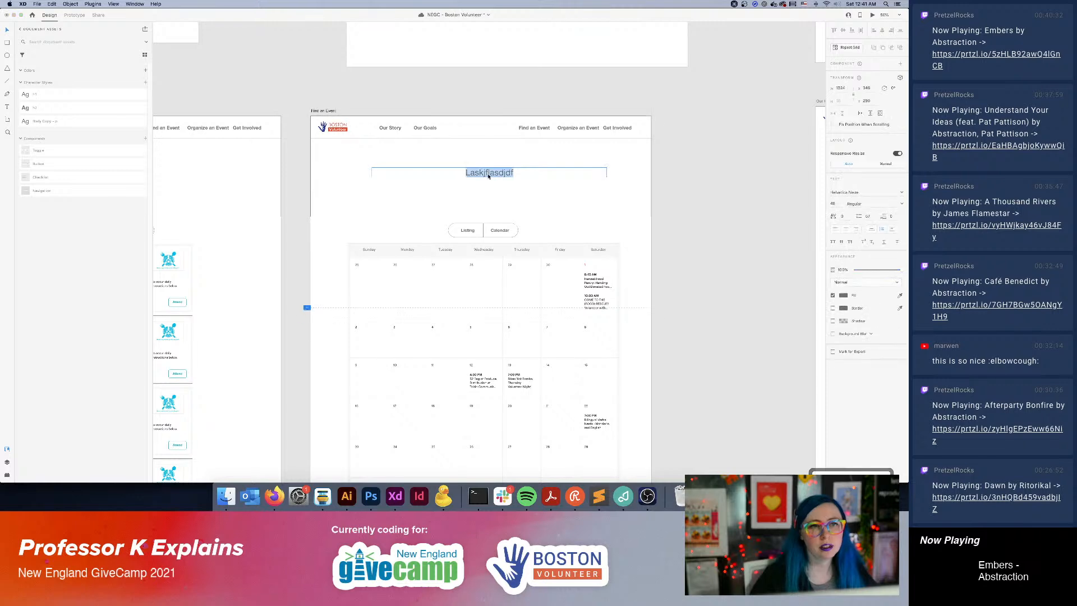
pyautogui.write('Find a')
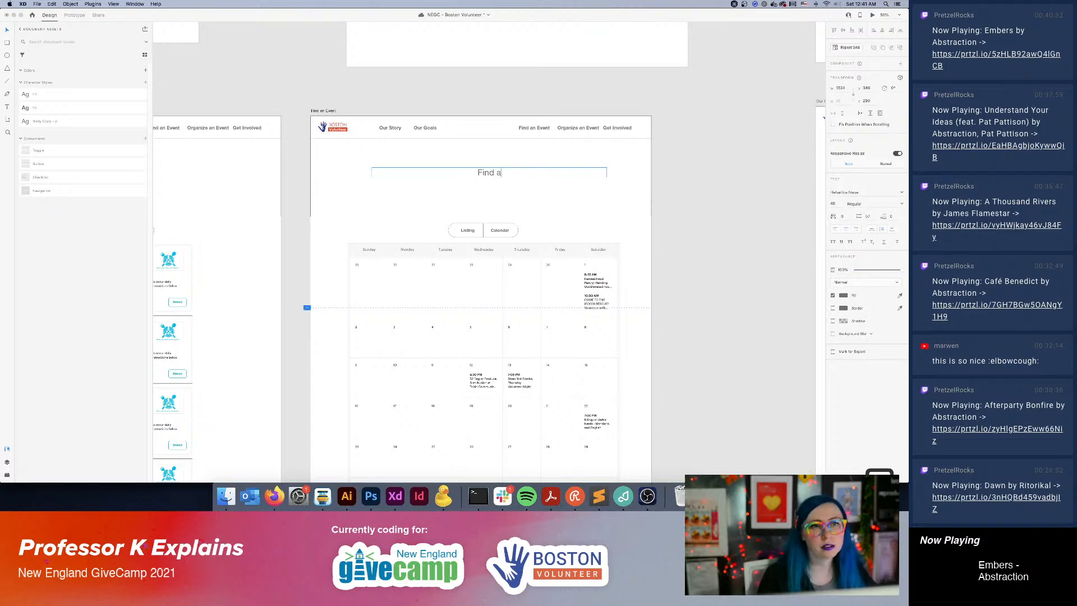
pyautogui.write('n Event')
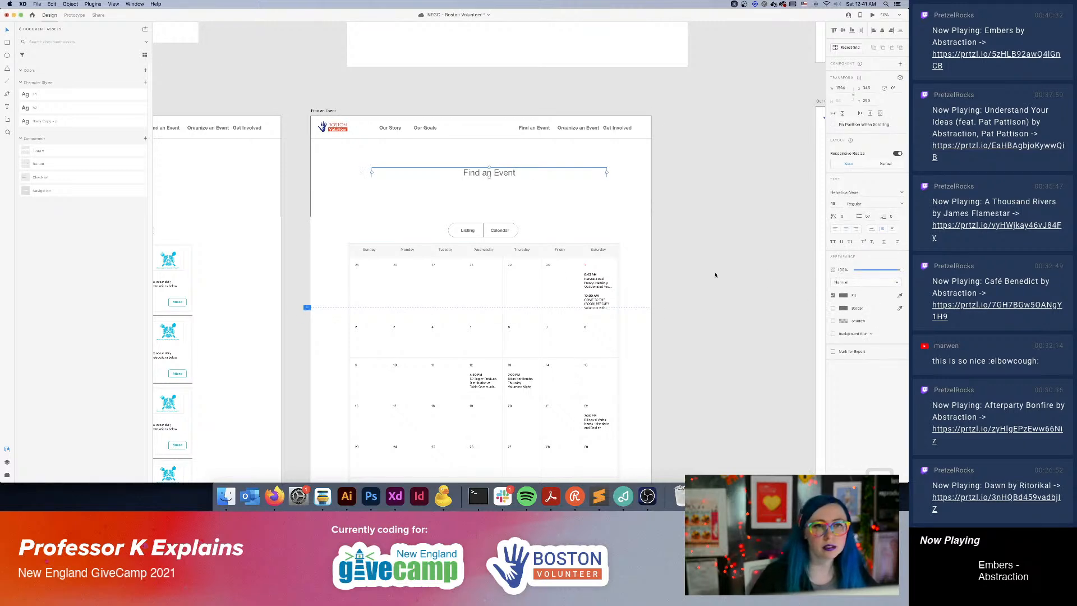
# Replace the placeholder heading on the listing version of the Find an Event artboard with Find an Event.
pyautogui.hscroll(-10, 574, 225)
pyautogui.scroll(2, 573, 224)
pyautogui.doubleClick(551, 221)
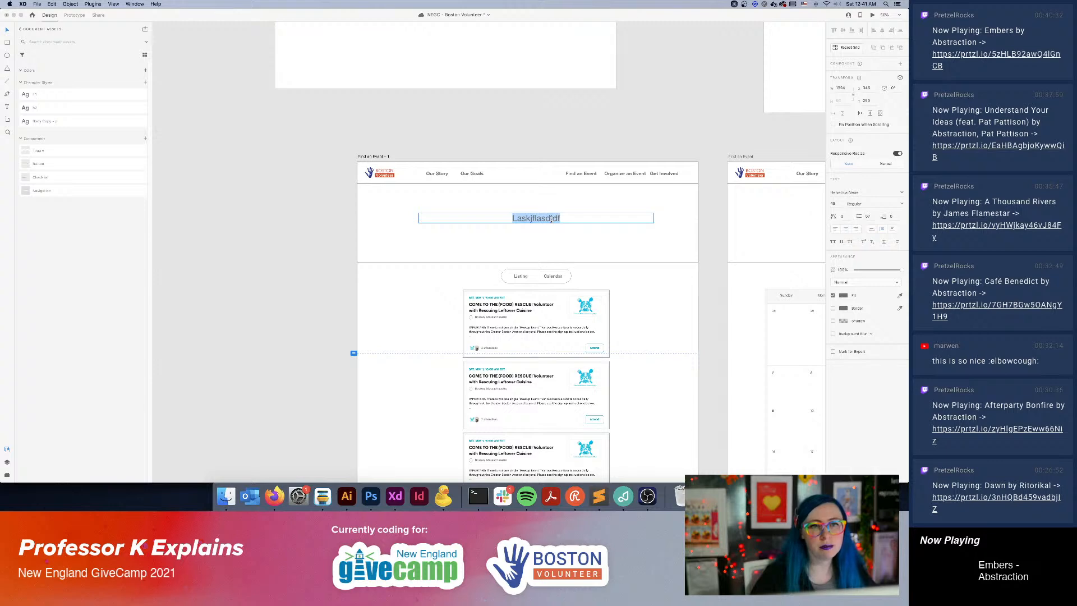
pyautogui.write('Find an Eve')
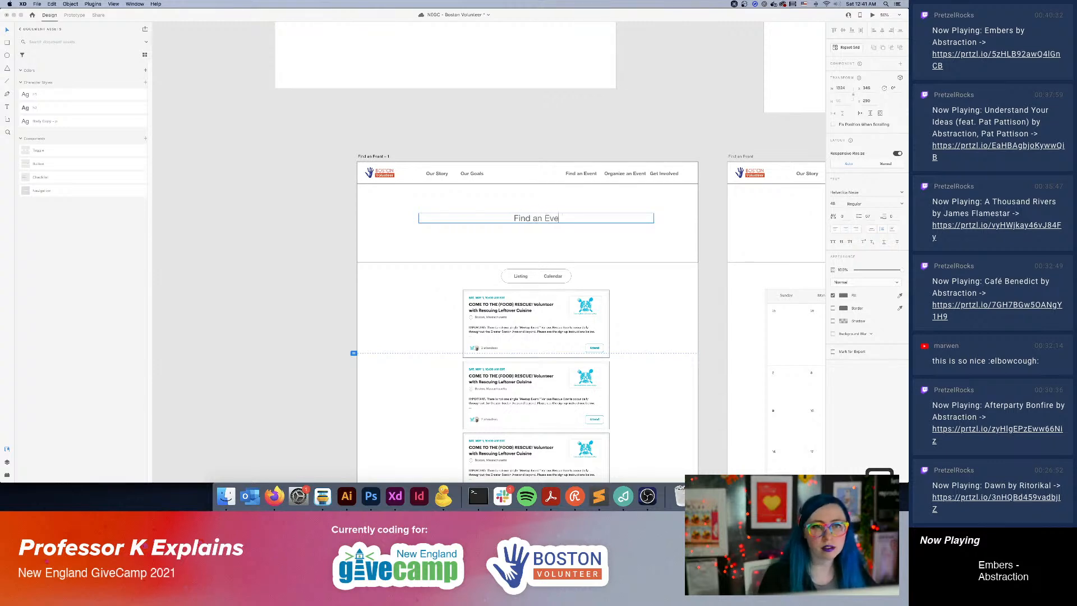
pyautogui.write('nt')
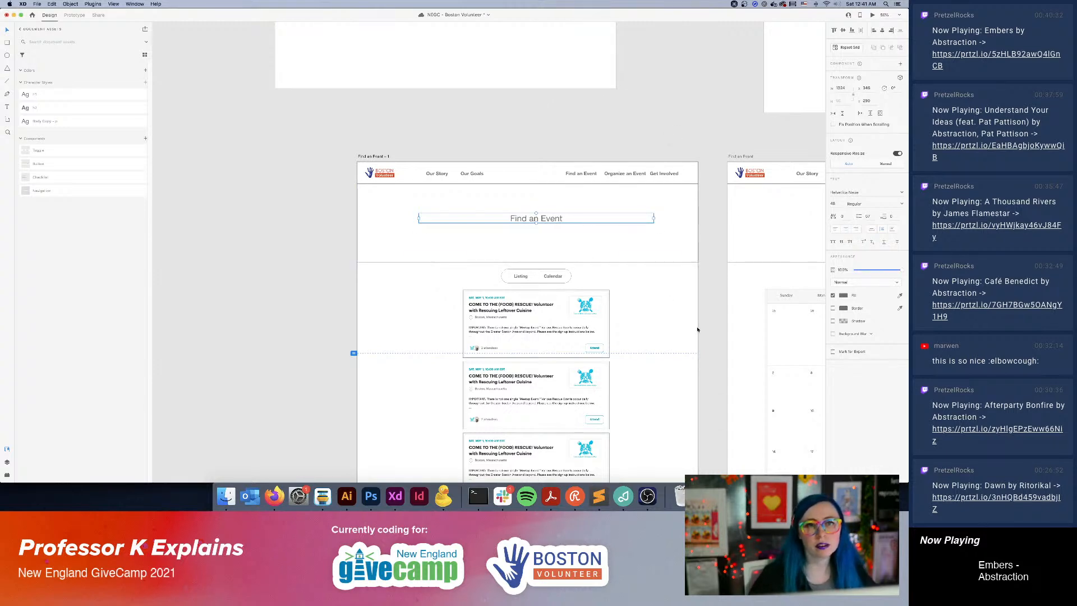
# Replace the placeholder heading on the Our Goals artboard with Our Goals.
pyautogui.hscroll(10, 299, 287)
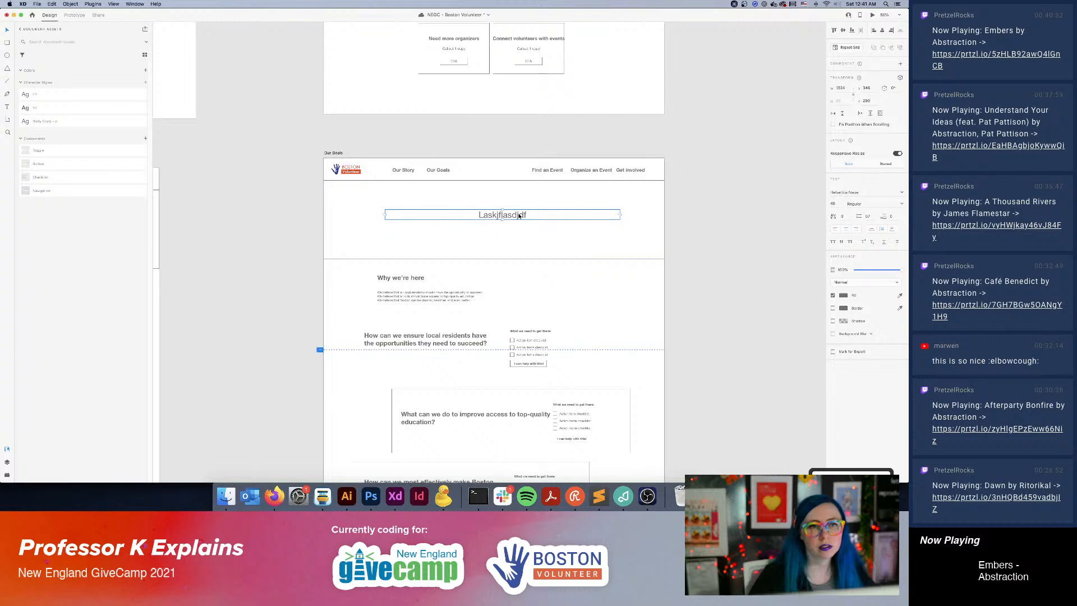
pyautogui.doubleClick(518, 214)
pyautogui.write('Our Goals')
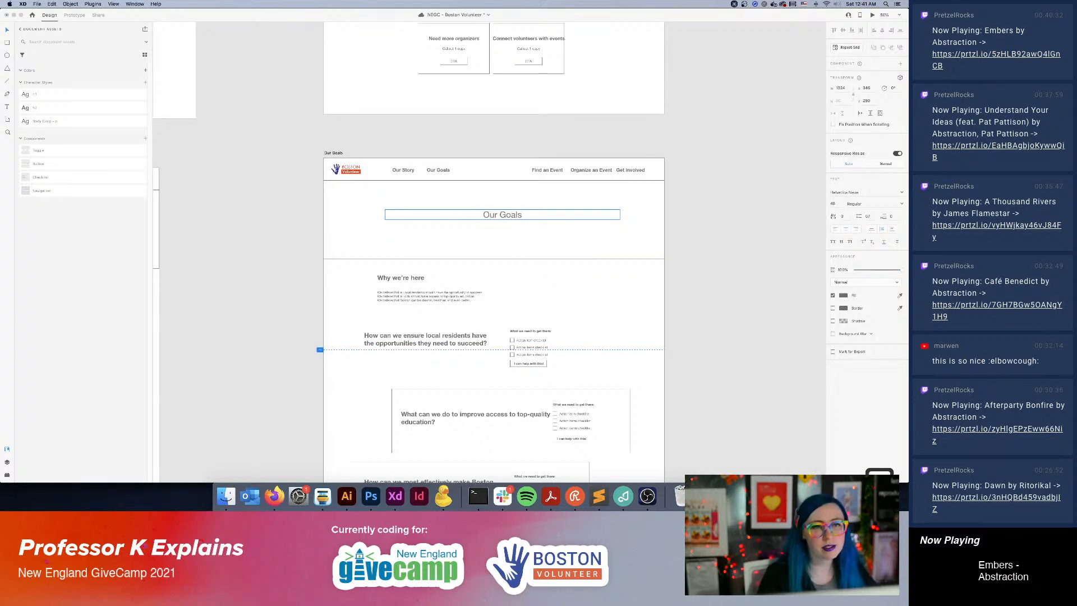
pyautogui.click(738, 286)
# Check the remaining page headings, save the document, and update the shared prototype link with the changes.
pyautogui.scroll(10, 722, 180)
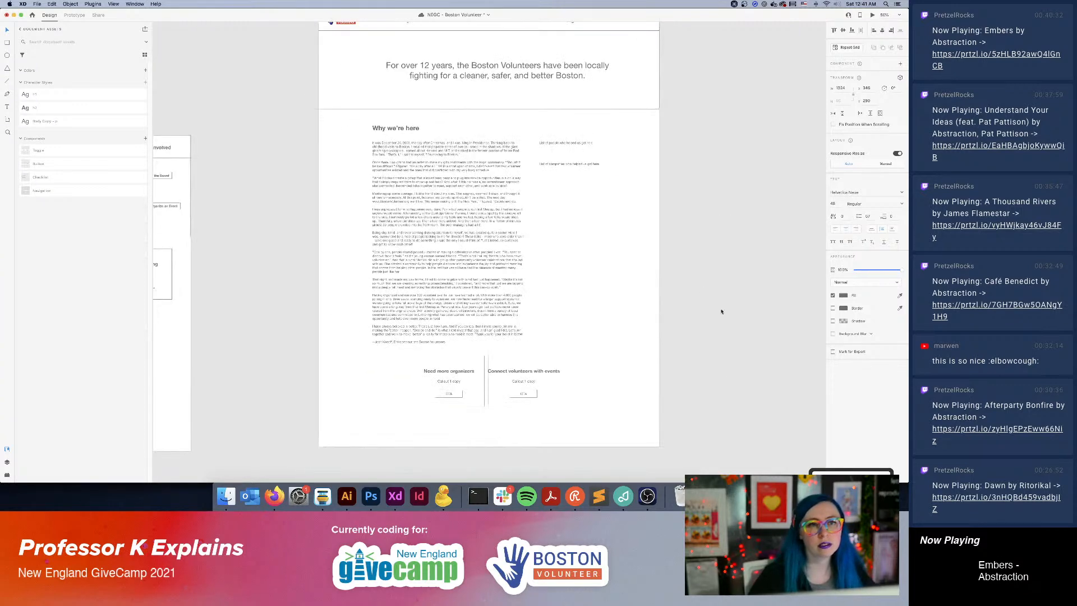
pyautogui.moveTo(482, 355); pyautogui.dragTo(777, 310)
pyautogui.moveTo(445, 313); pyautogui.dragTo(741, 274)
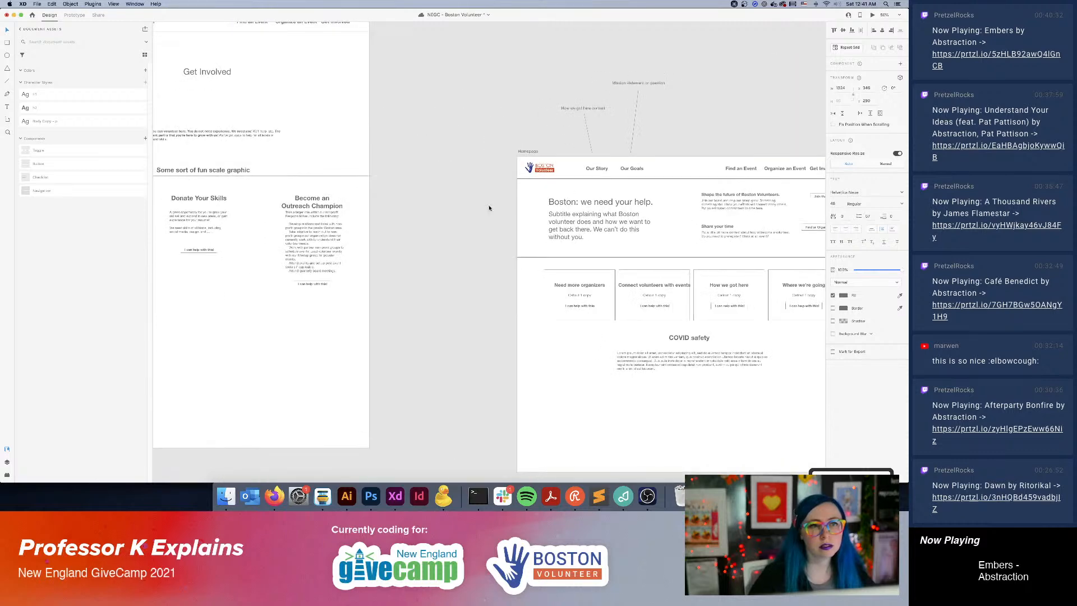
pyautogui.moveTo(359, 134); pyautogui.dragTo(704, 301)
pyautogui.press('super+s')
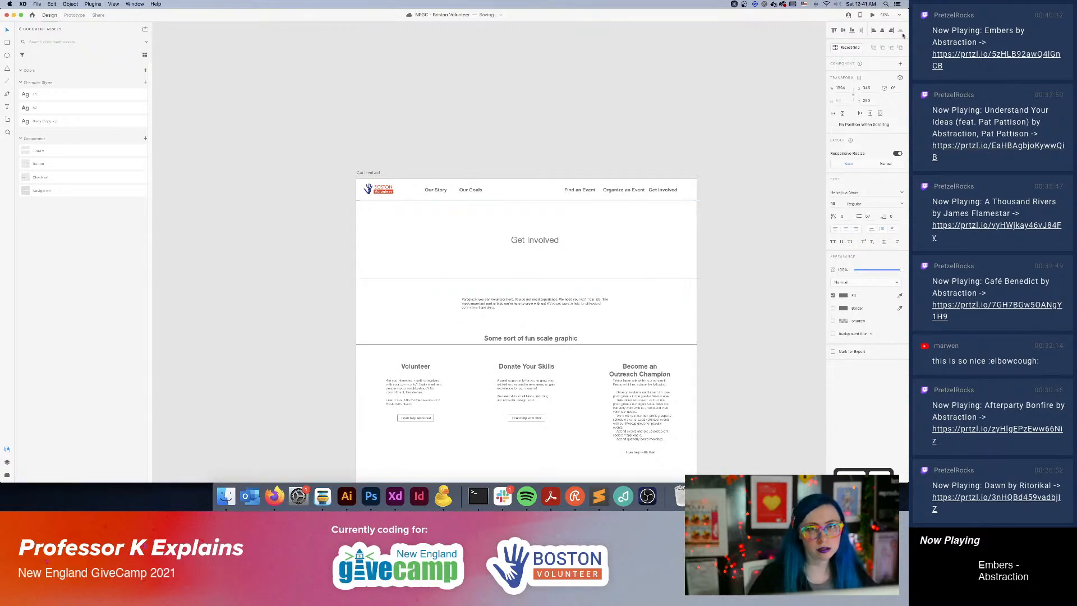
pyautogui.click(99, 15)
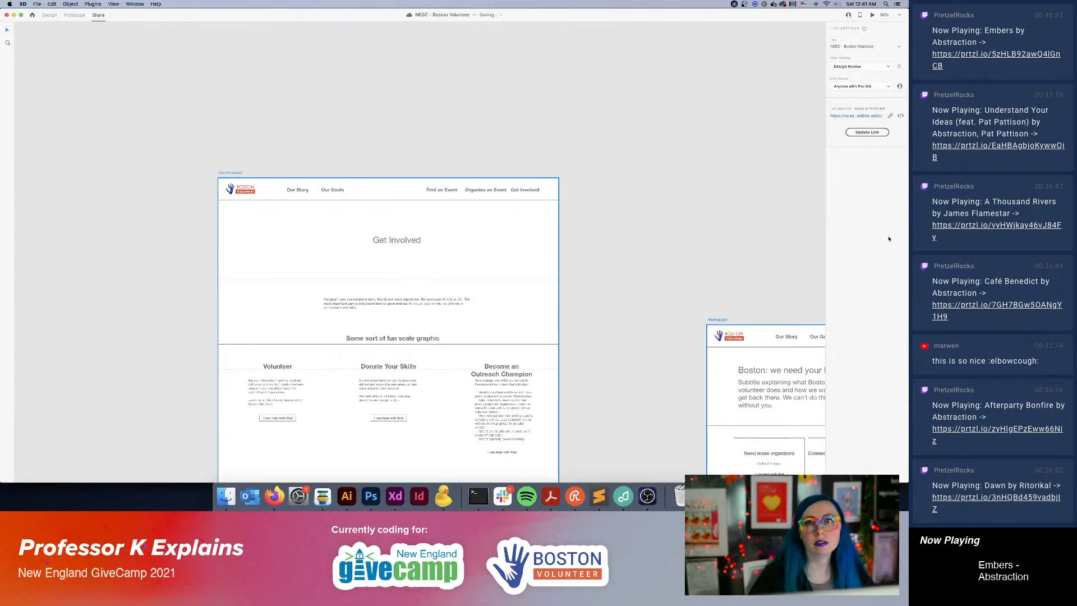
pyautogui.click(864, 136)
pyautogui.click(49, 15)
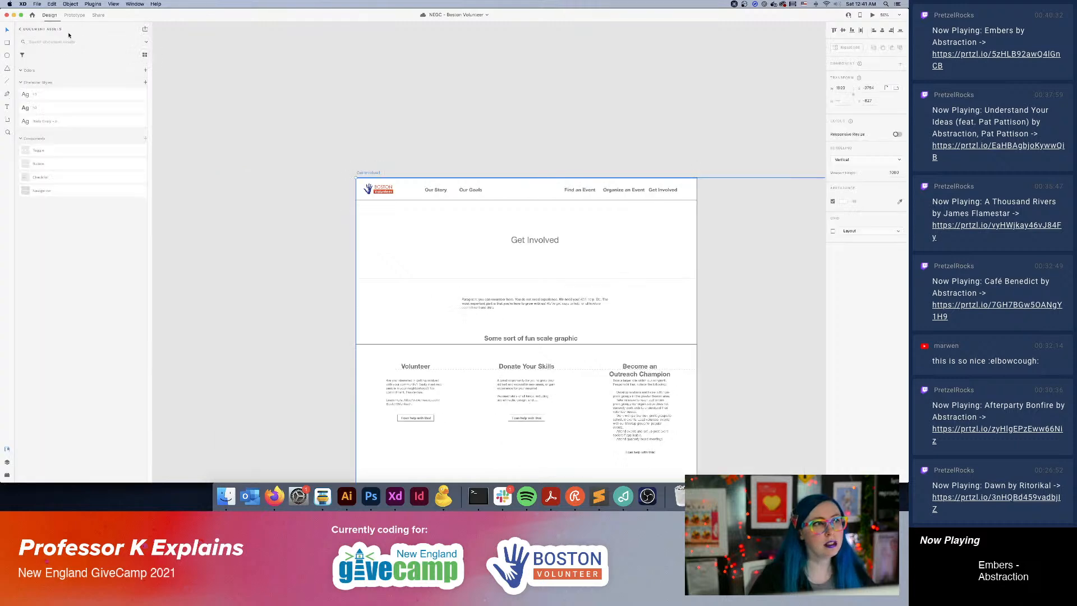
pyautogui.click(701, 143)
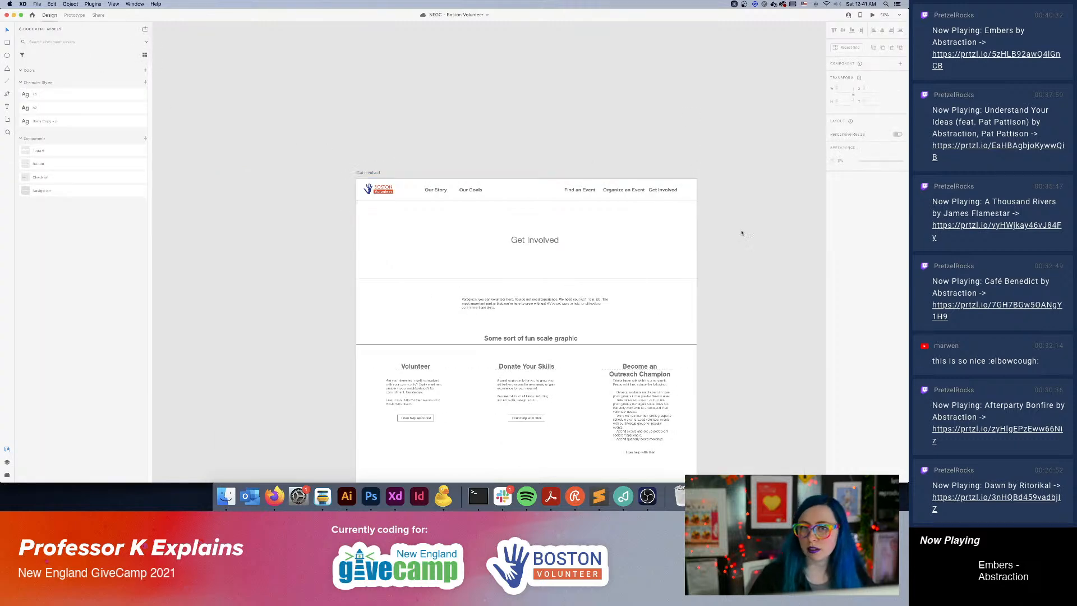
pyautogui.moveTo(760, 406); pyautogui.dragTo(555, 264)
pyautogui.moveTo(741, 336); pyautogui.dragTo(522, 232)
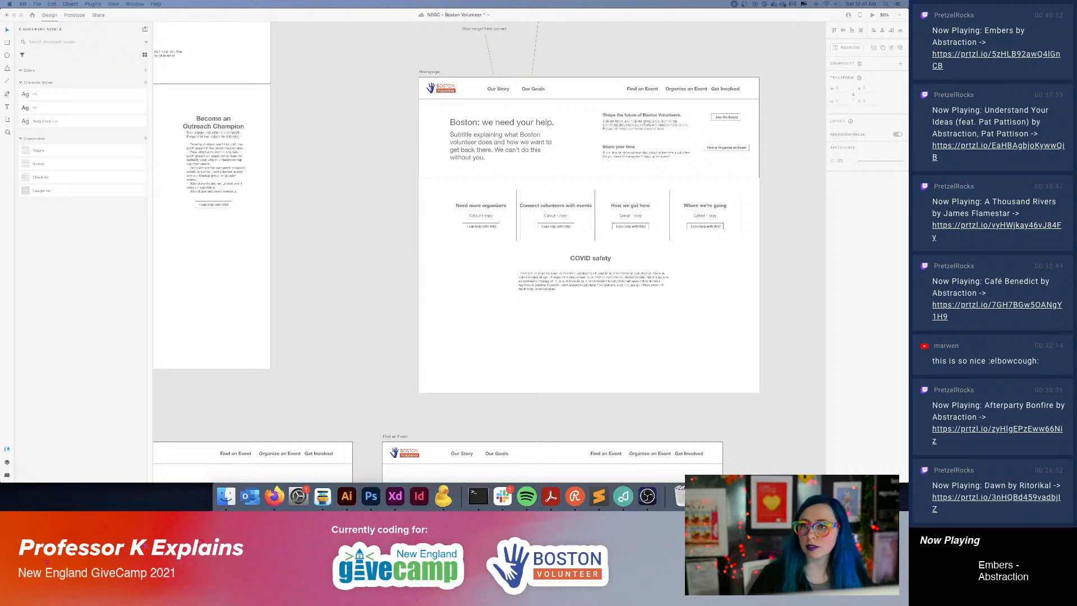
pyautogui.click(622, 496)
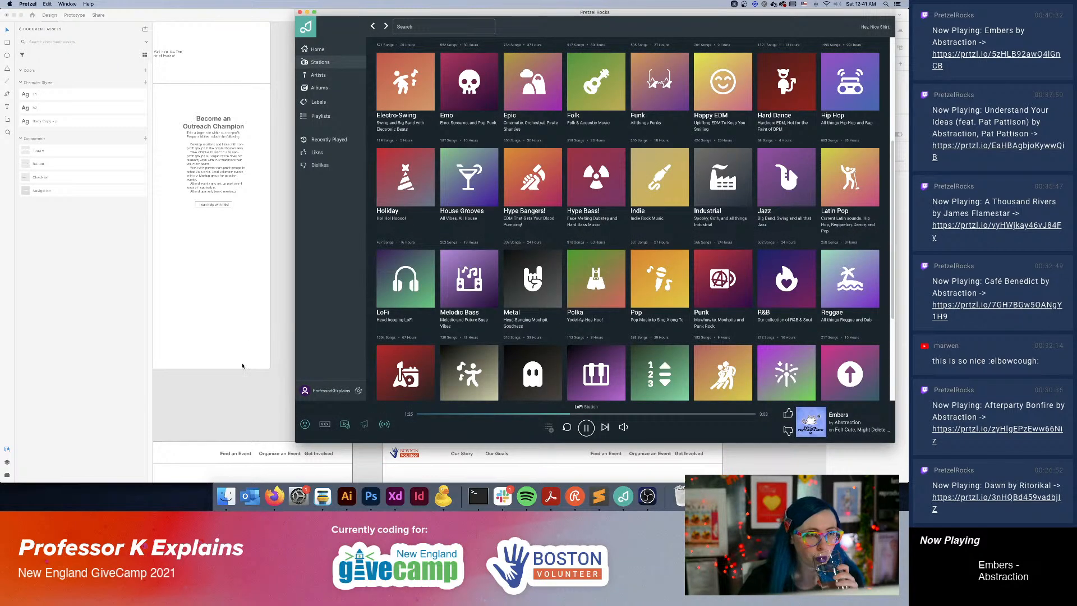
pyautogui.click(229, 387)
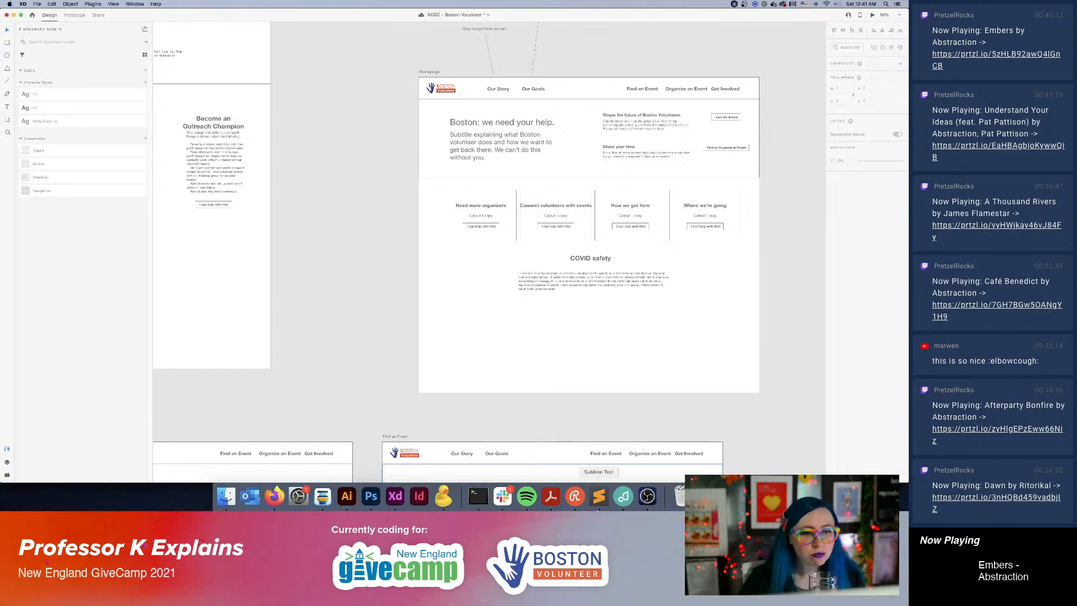
pyautogui.click(647, 497)
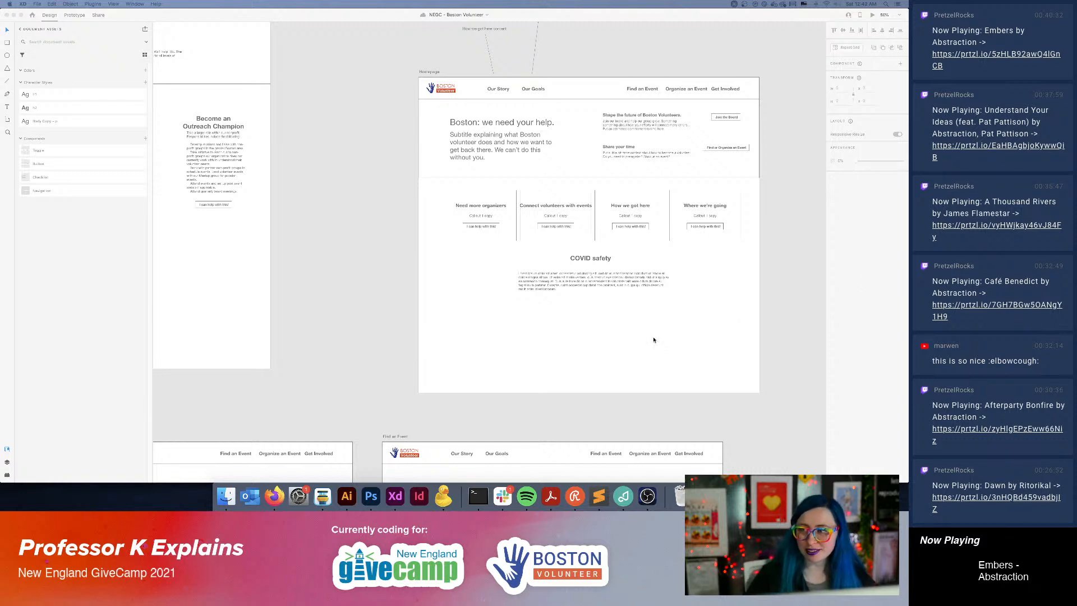
pyautogui.click(781, 303)
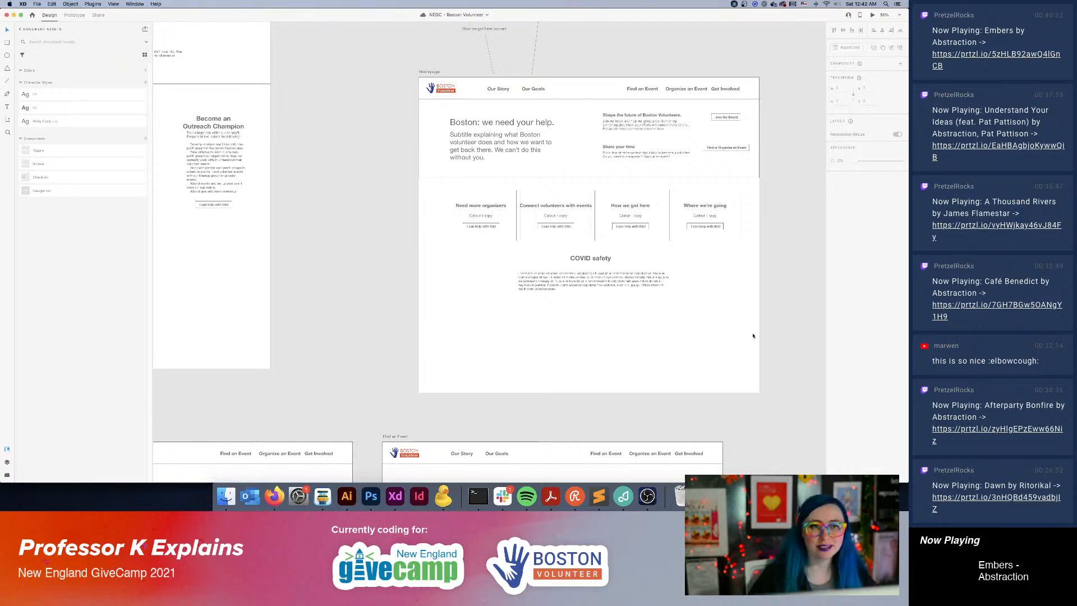
pyautogui.hscroll(10, 753, 291)
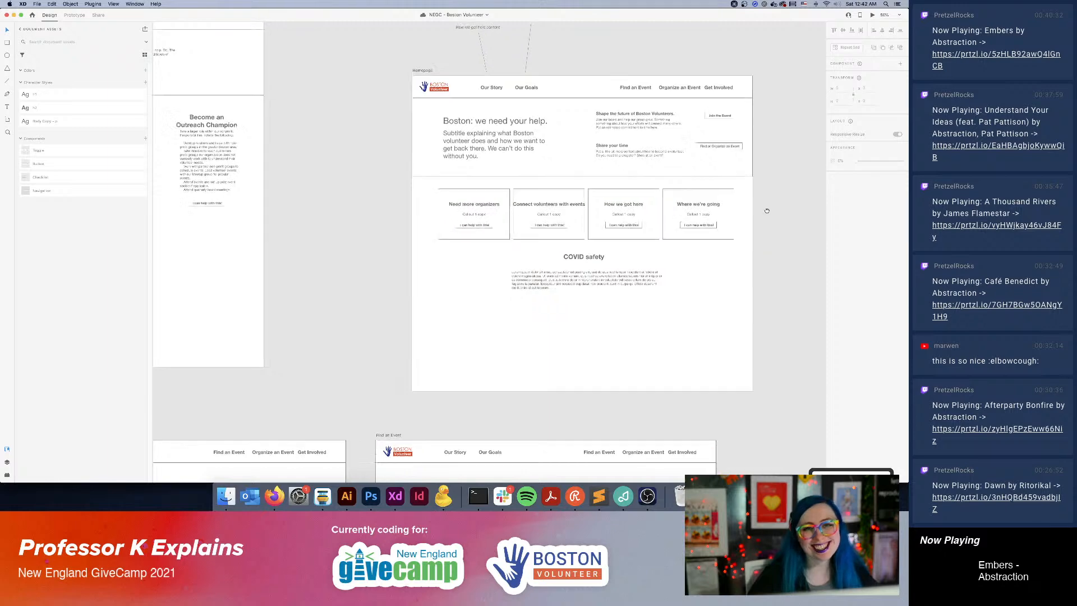
pyautogui.moveTo(663, 208); pyautogui.dragTo(505, 269)
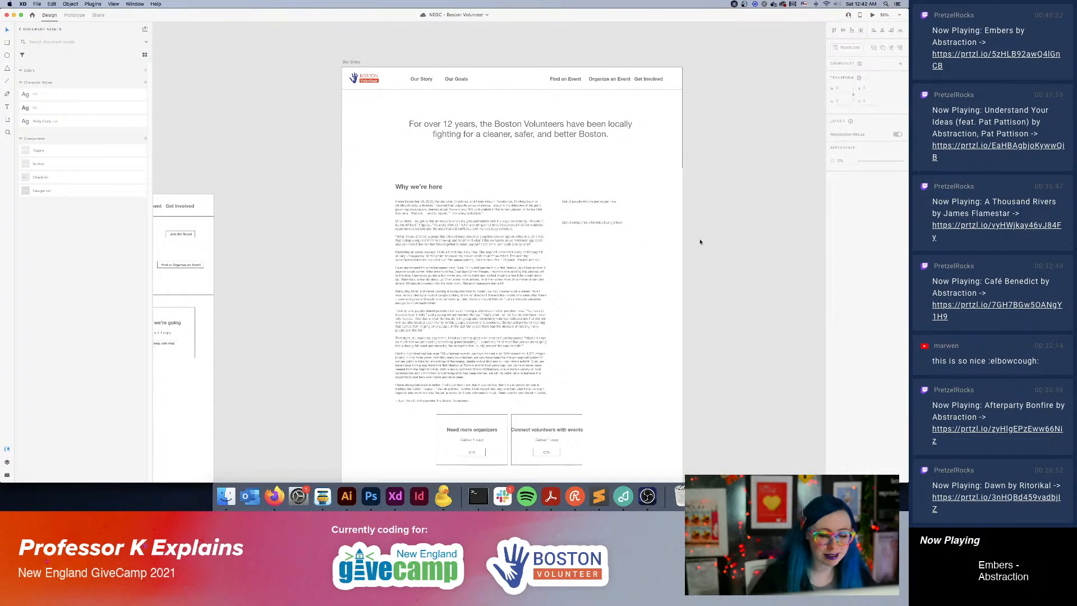
pyautogui.press('super+minus')
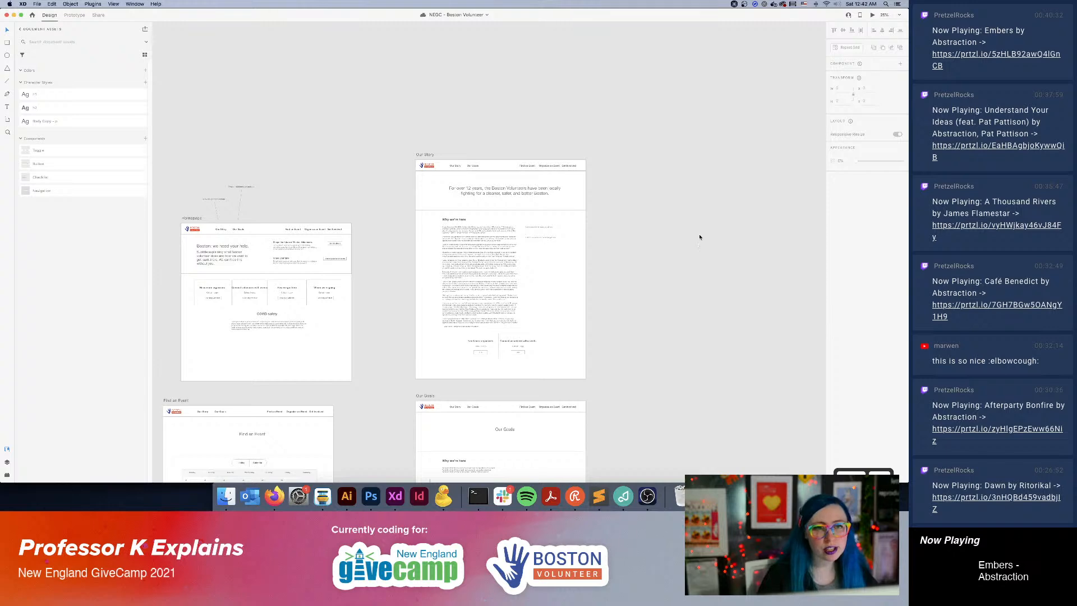
pyautogui.hscroll(5, 699, 234)
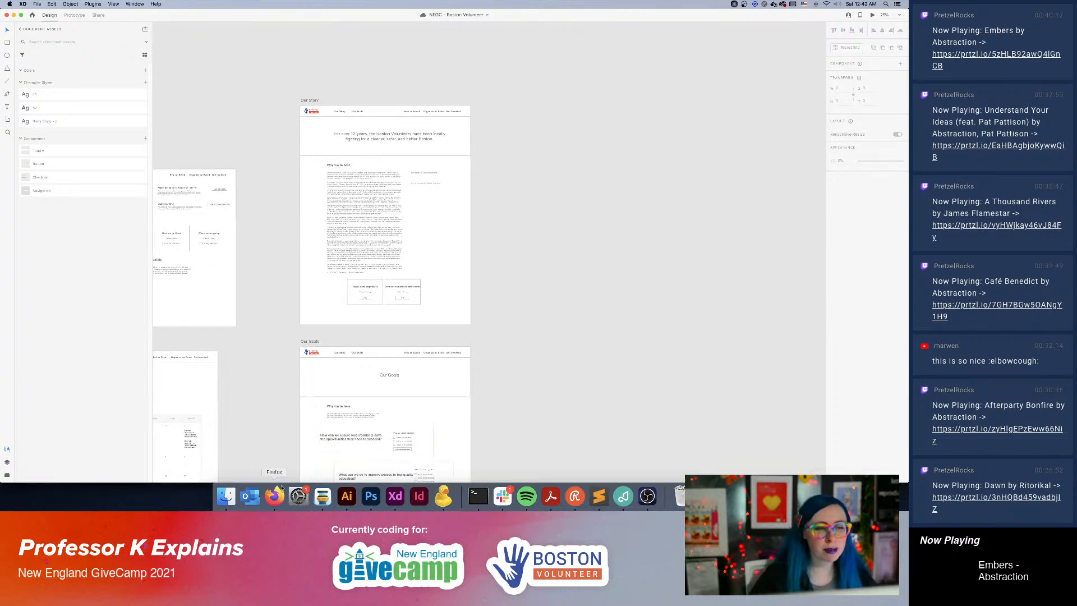
# Switch to Firefox and open the charity: water website in a new browser window.
pyautogui.press('super+Tab')
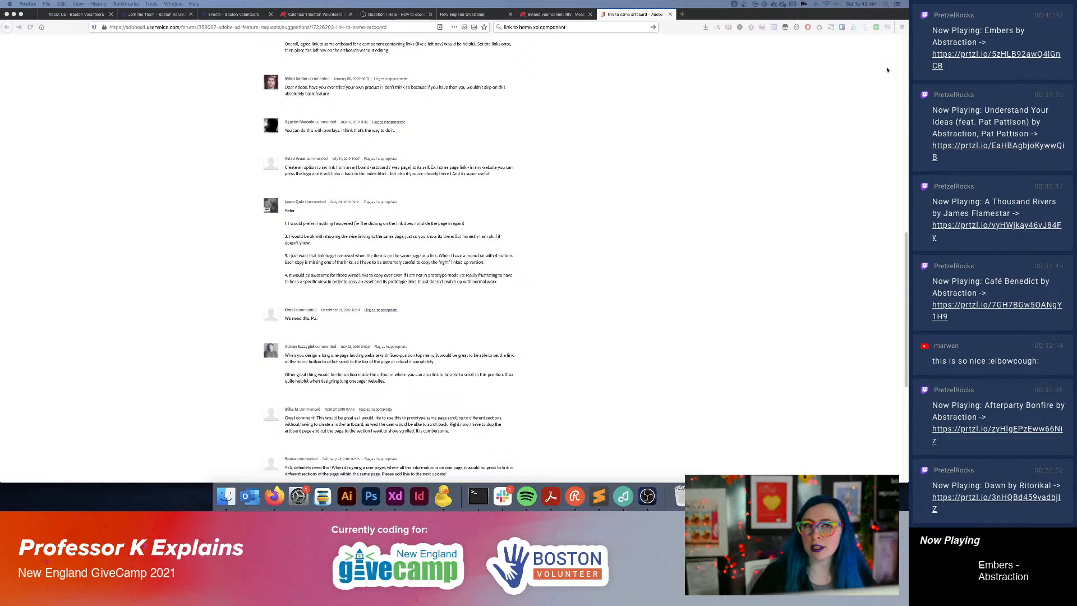
pyautogui.press('super+Tab')
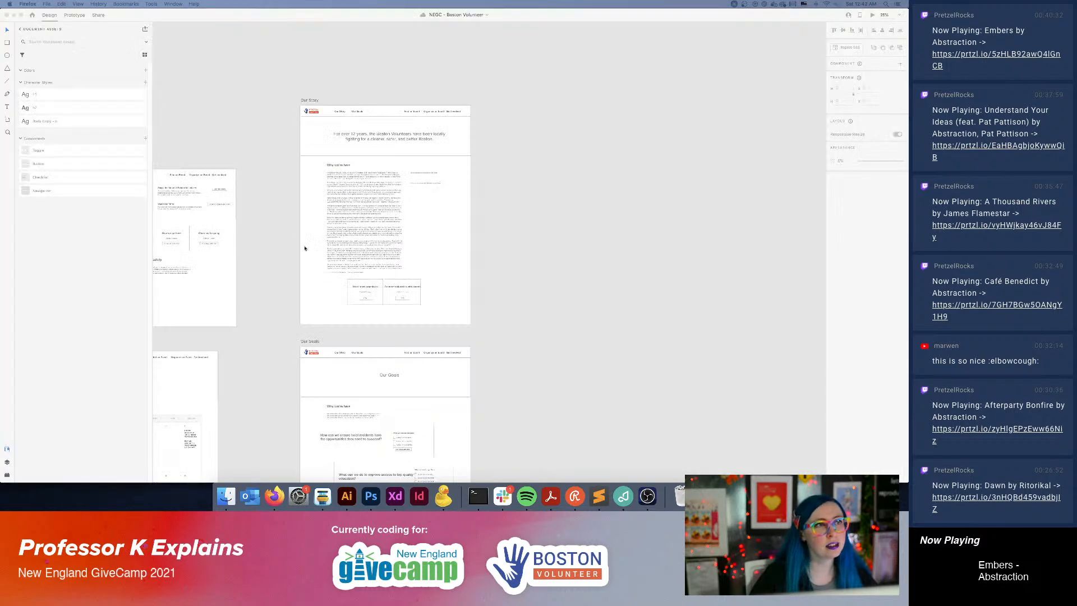
pyautogui.press('super+n')
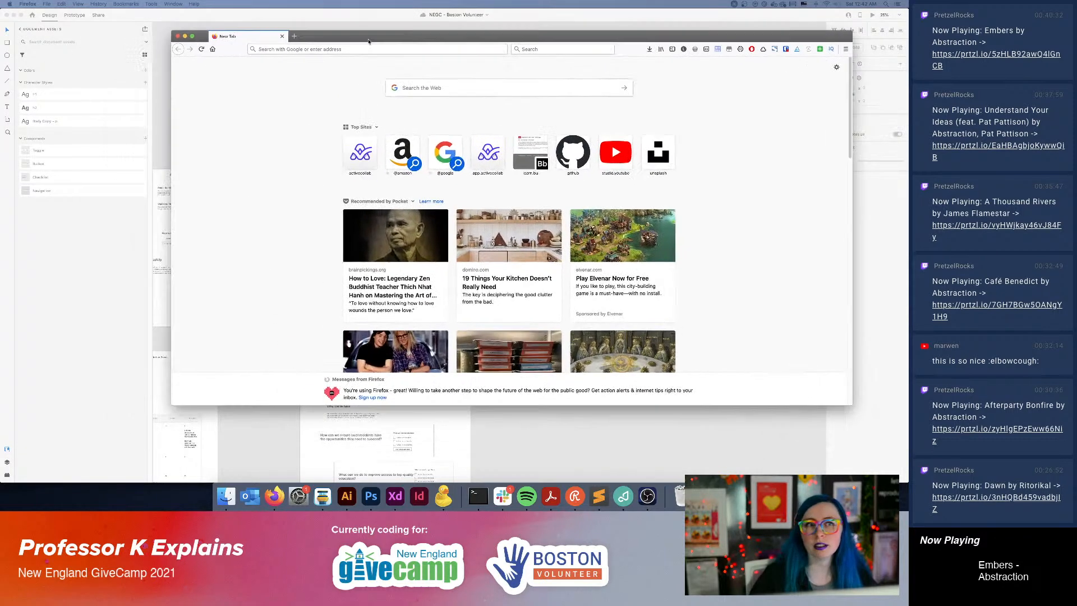
pyautogui.write('char')
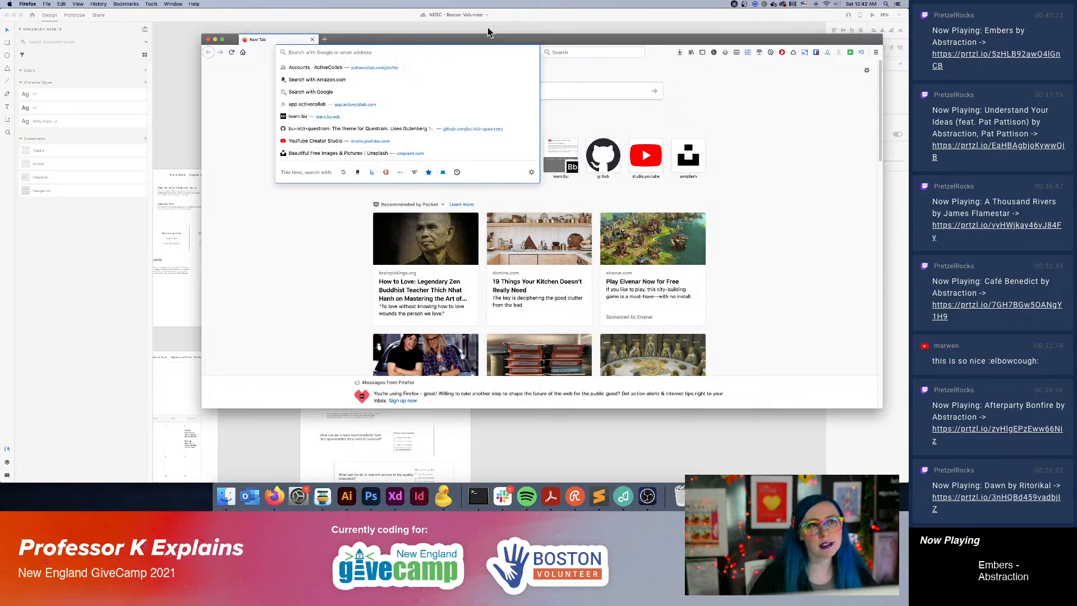
pyautogui.write('ity water')
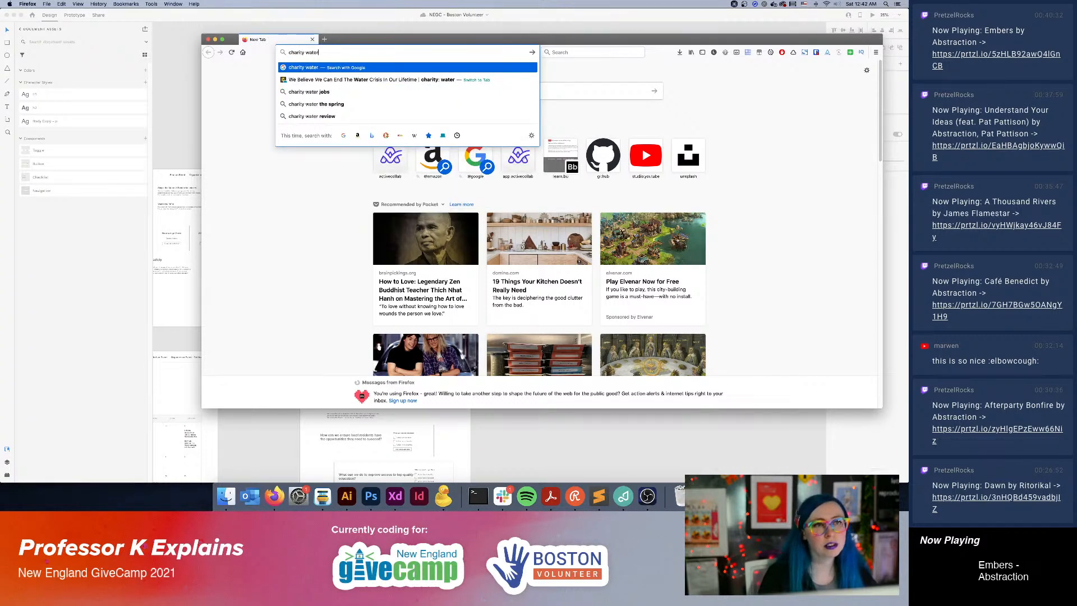
pyautogui.press('Down')
pyautogui.press('Return')
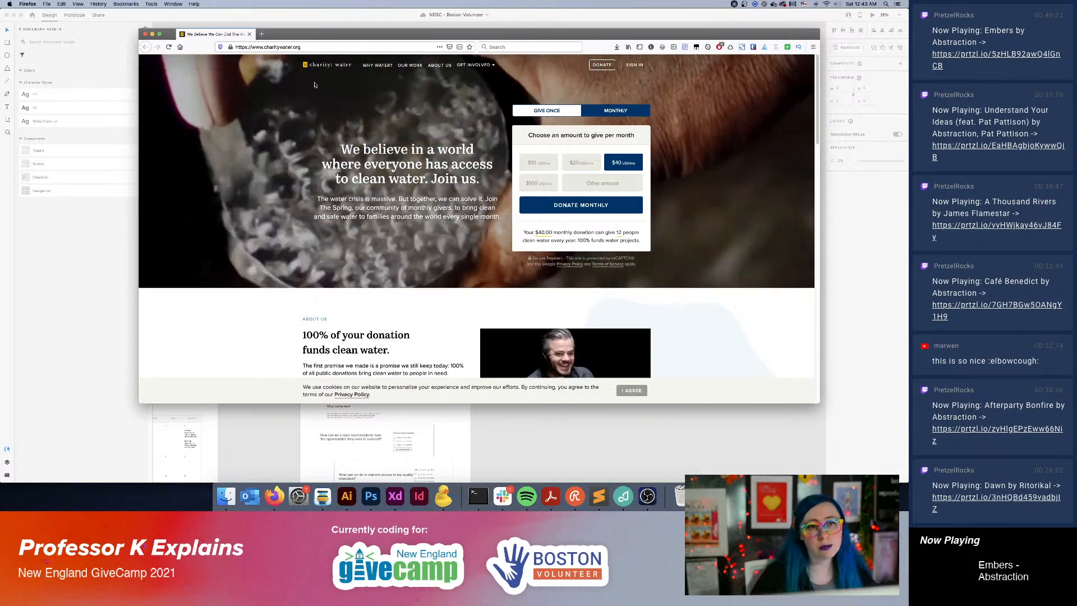
# Enlarge the charity: water page and its window, and review the homepage sections down to the impact statistics.
pyautogui.press('super+equal')
pyautogui.press('super+equal')
pyautogui.press('super+equal')
pyautogui.press('super+equal')
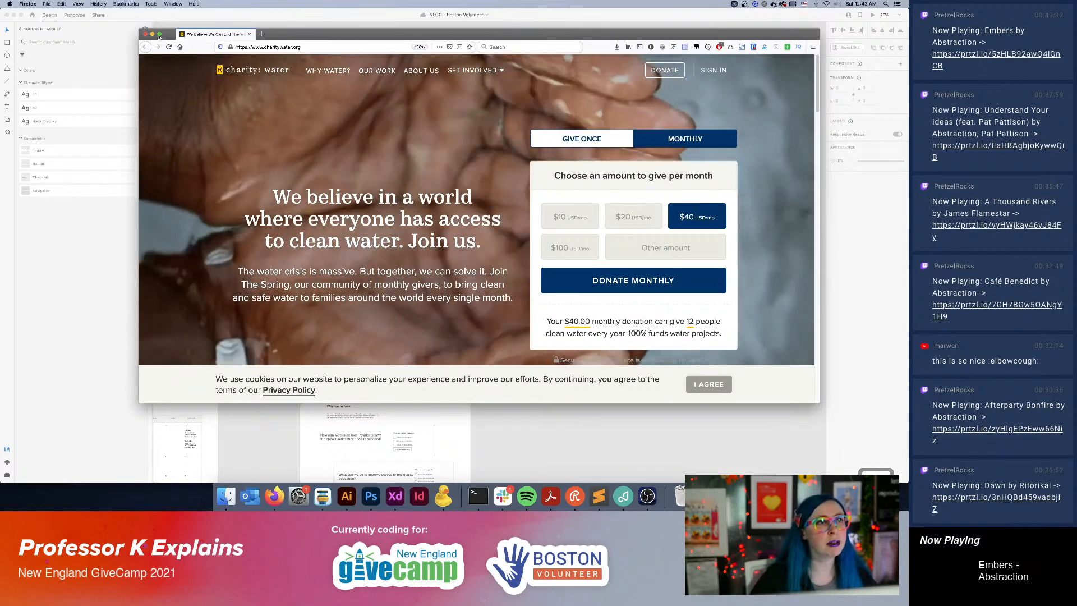
pyautogui.click(160, 34)
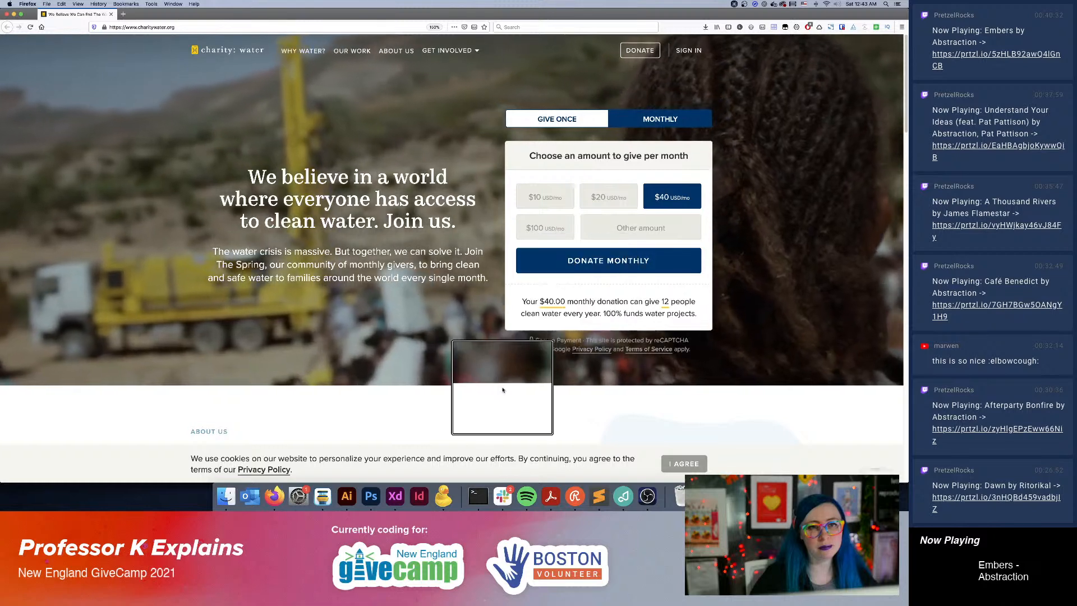
pyautogui.scroll(-3, 502, 388)
pyautogui.scroll(-15, 501, 388)
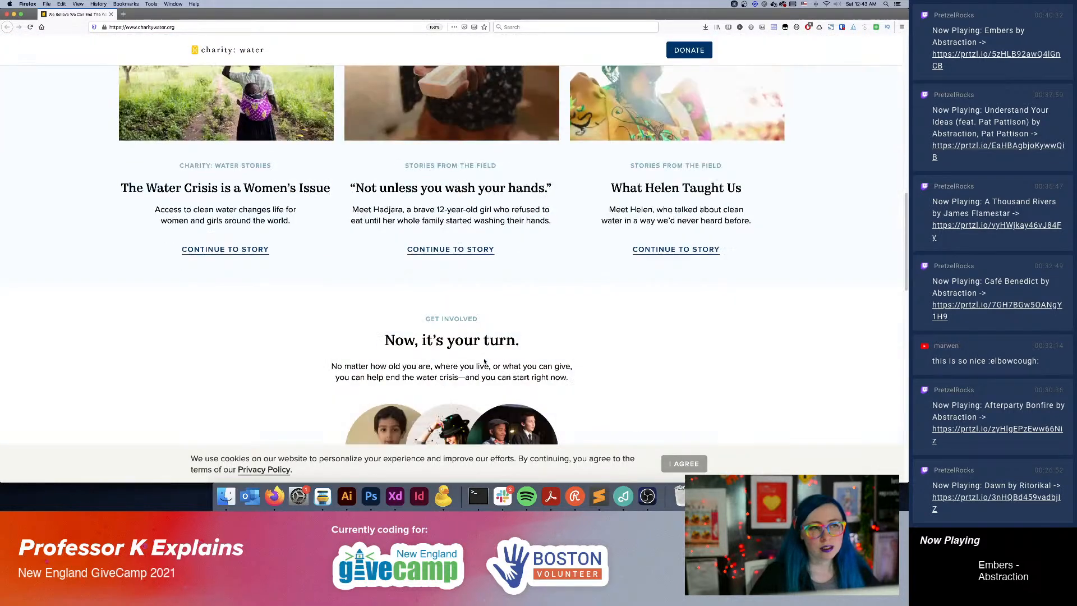
pyautogui.scroll(-7, 484, 361)
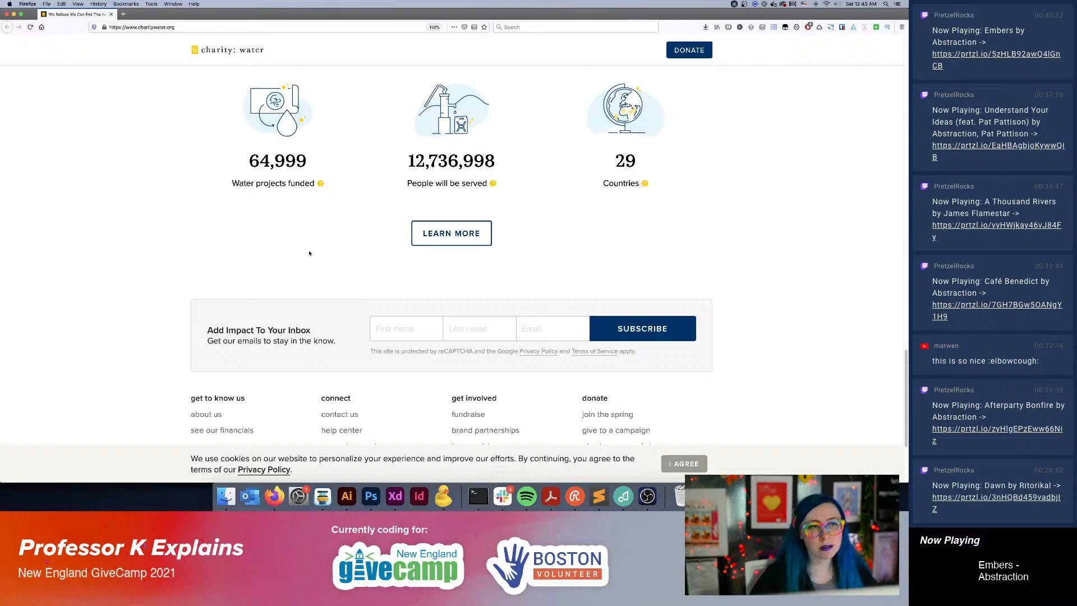
# Switch back to Adobe XD and move the Homepage artboard's row of four callout cards below the COVID safety section.
pyautogui.click(392, 496)
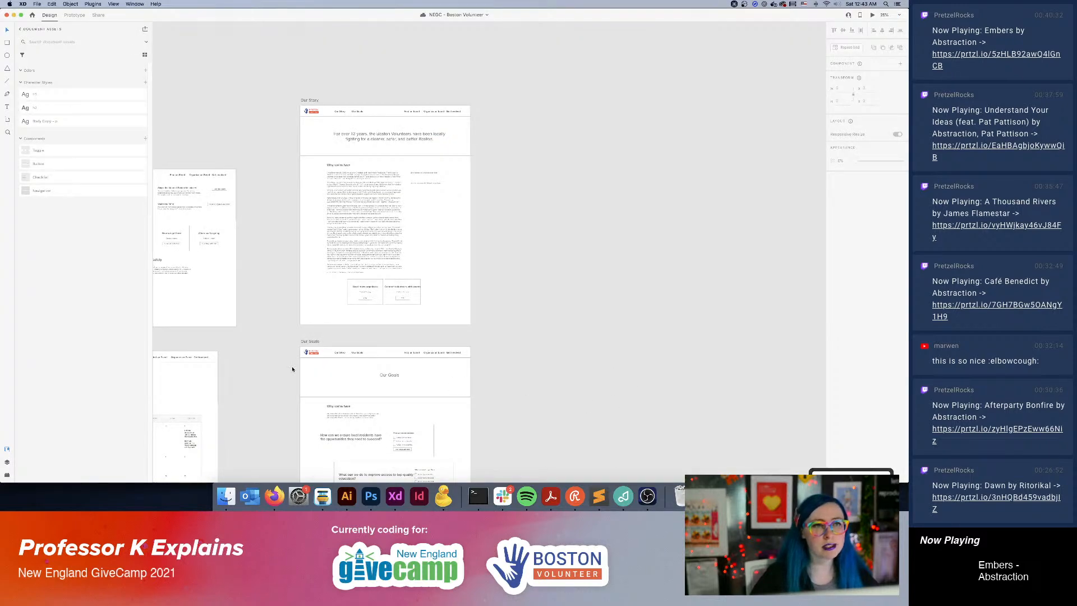
pyautogui.moveTo(480, 358); pyautogui.dragTo(558, 321)
pyautogui.moveTo(424, 232); pyautogui.dragTo(384, 196)
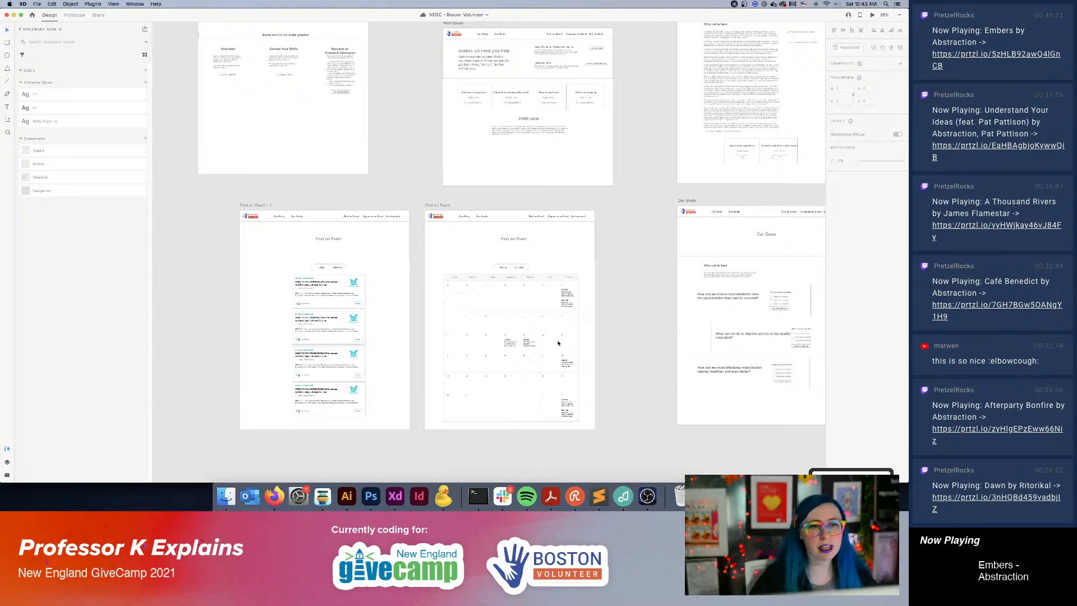
pyautogui.moveTo(577, 315); pyautogui.dragTo(526, 445)
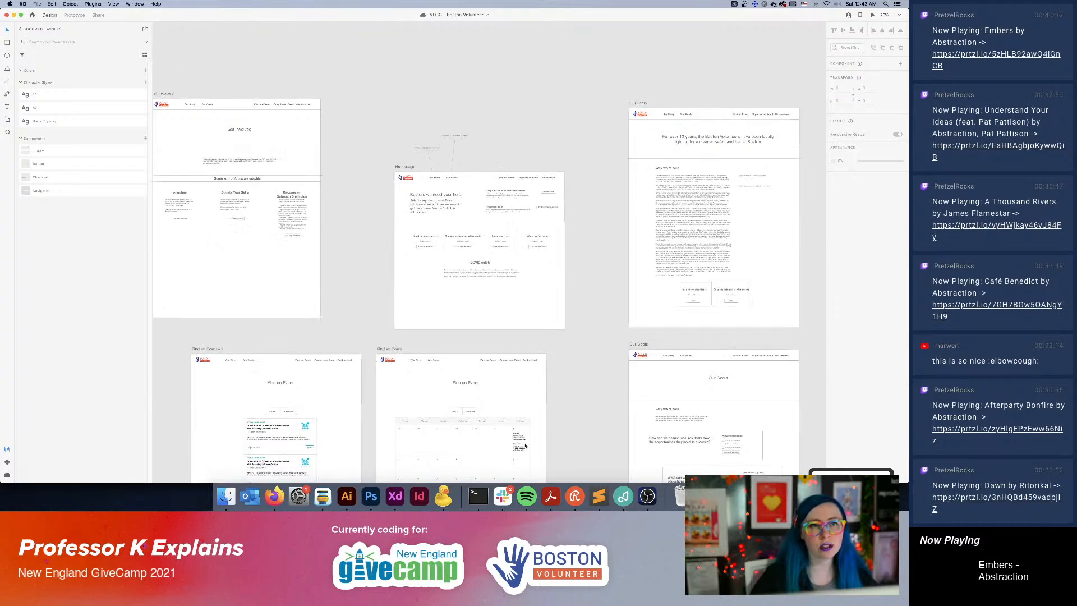
pyautogui.press('super+equal')
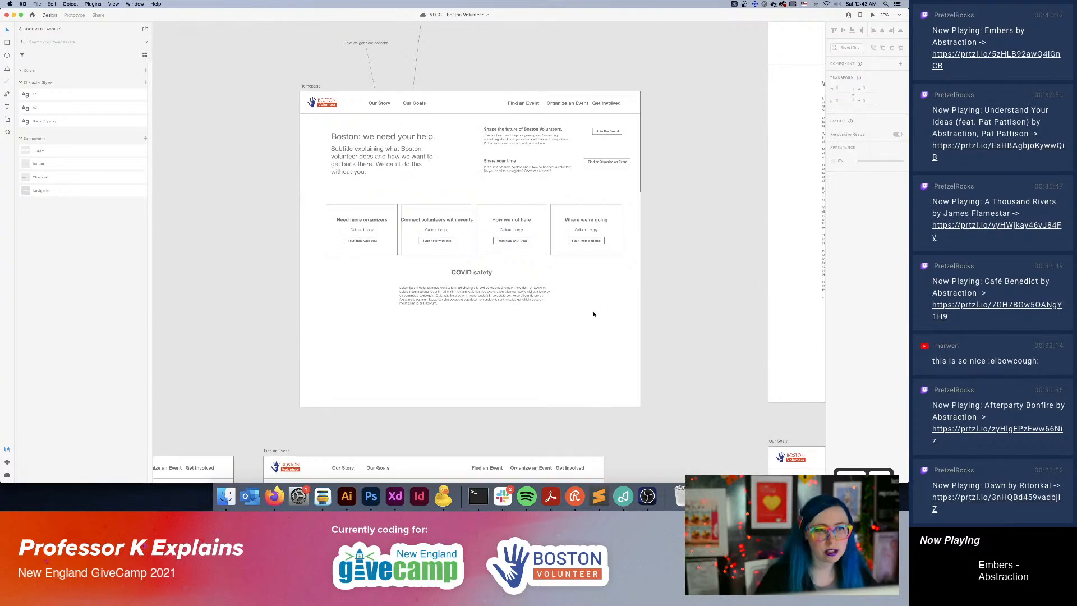
pyautogui.click(495, 298)
pyautogui.keyDown('shift'); pyautogui.click(483, 278); pyautogui.keyUp('shift')
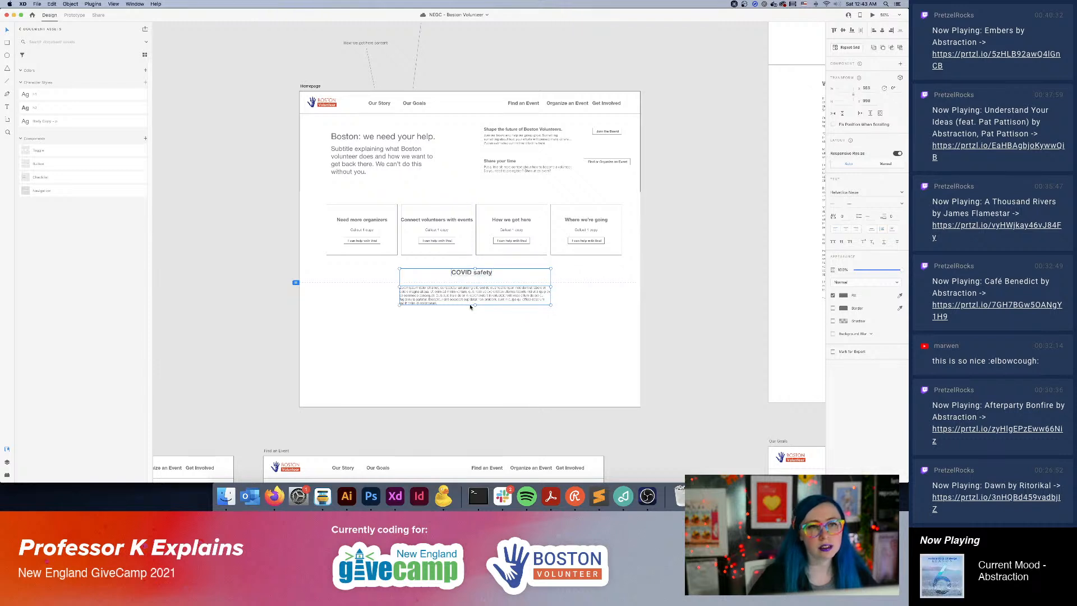
pyautogui.click(474, 219)
pyautogui.click(515, 225)
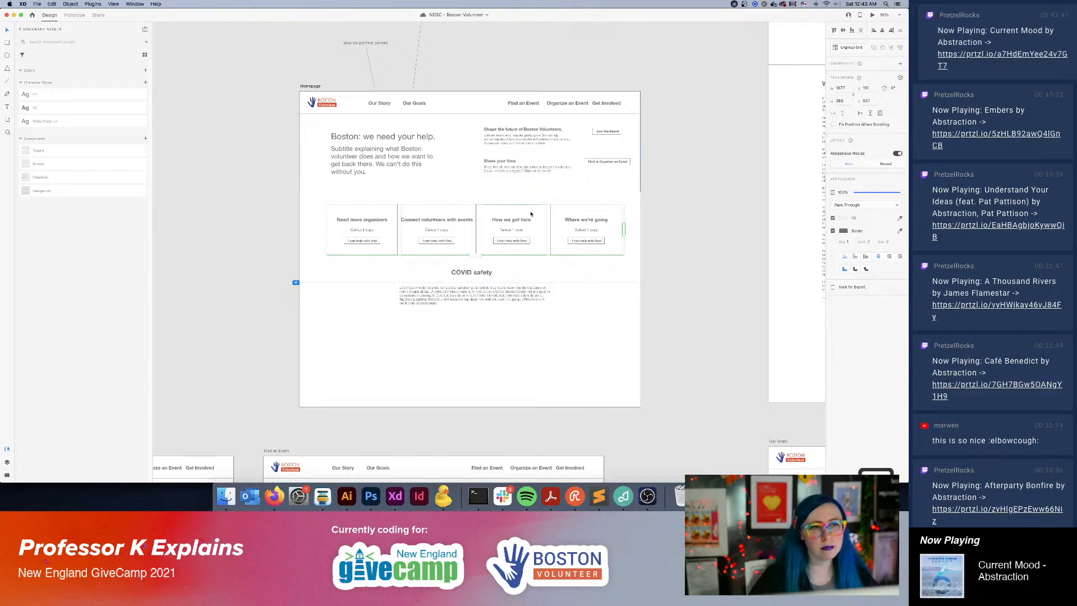
pyautogui.moveTo(530, 214); pyautogui.dragTo(531, 340)
pyautogui.click(660, 208)
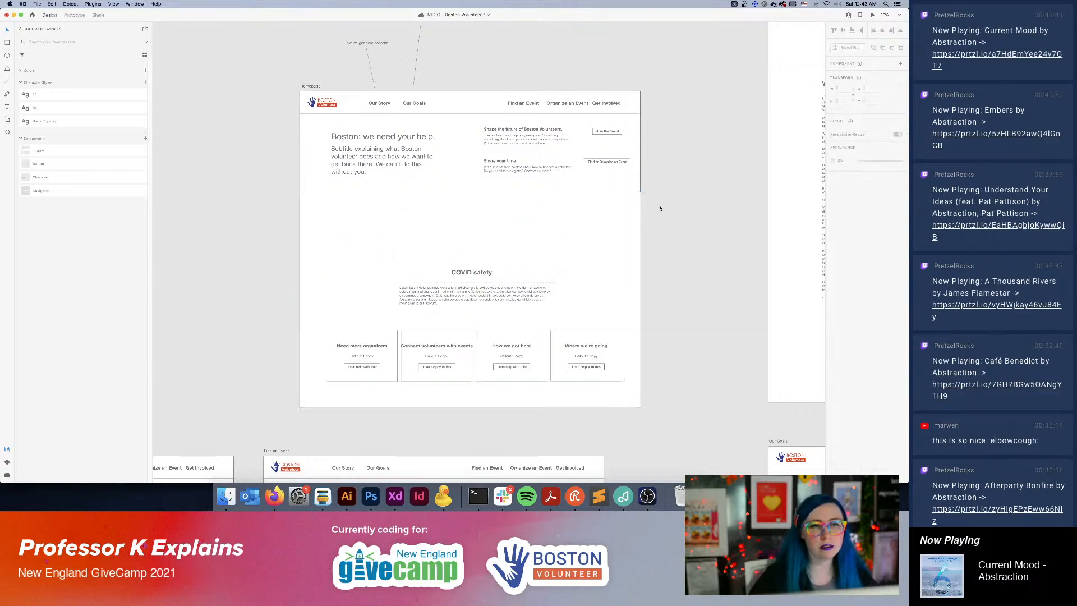
# Reposition the COVID safety text block just above the callout cards, leaving an empty band beneath the hero section.
pyautogui.moveTo(479, 263); pyautogui.dragTo(483, 207)
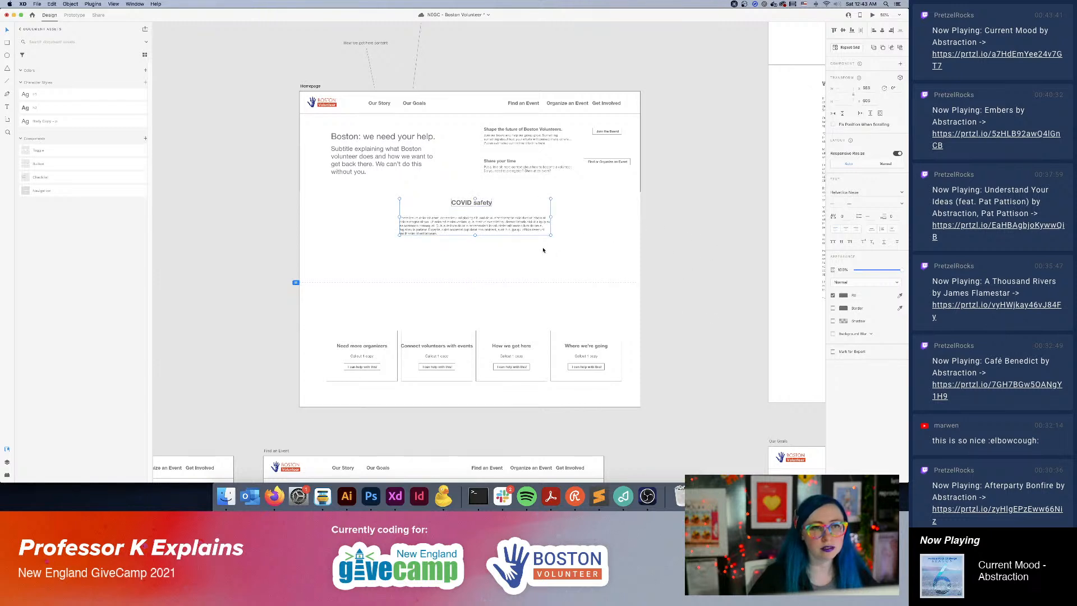
pyautogui.moveTo(487, 225); pyautogui.dragTo(488, 300)
pyautogui.click(675, 250)
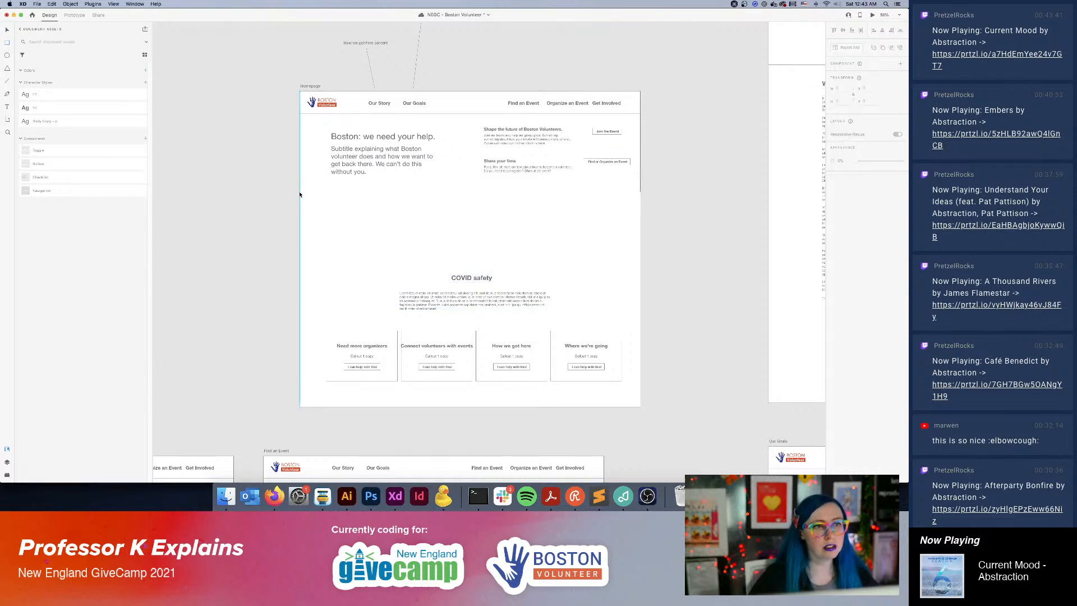
# Add a full-width rectangle beneath the Homepage's hero section and center the text "Stories here" inside it.
pyautogui.moveTo(299, 192)
pyautogui.mouseDown()
pyautogui.moveTo(594, 281)
pyautogui.moveTo(640, 277)
pyautogui.mouseUp()
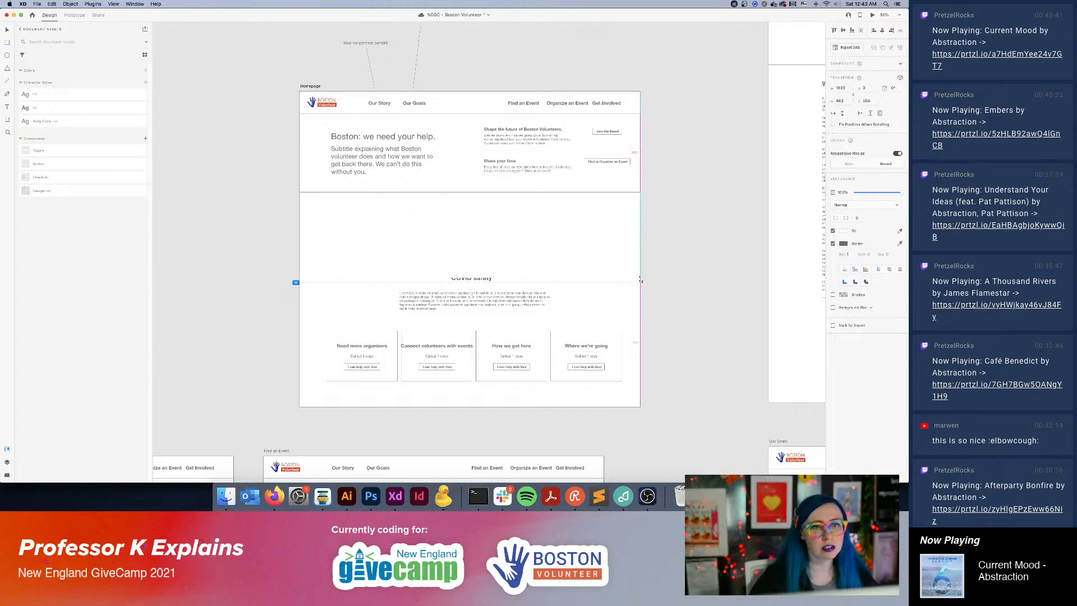
pyautogui.click(7, 107)
pyautogui.click(465, 232)
pyautogui.write('Stories')
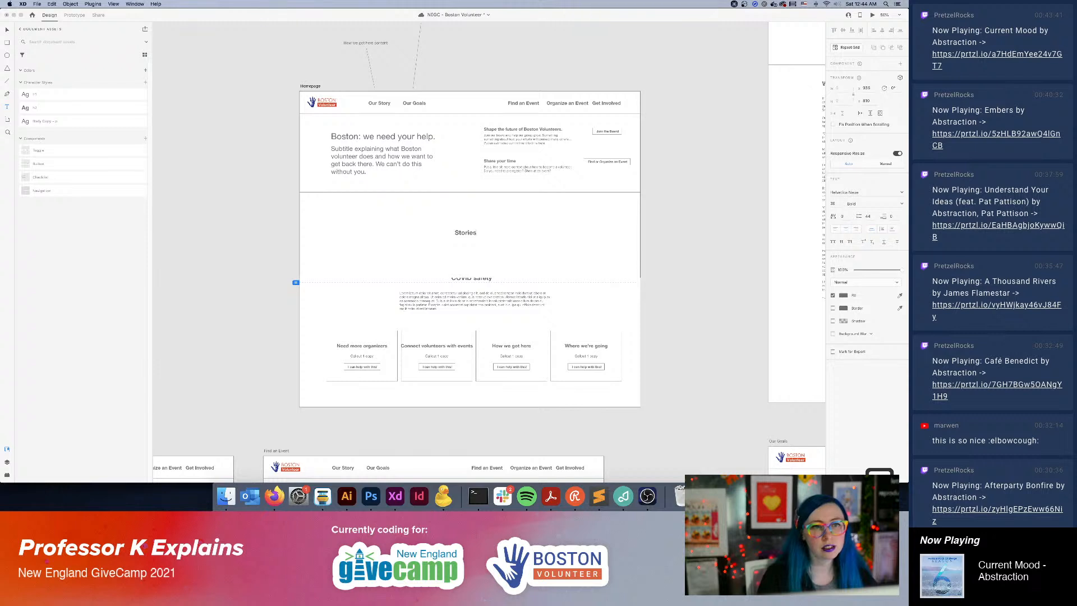
pyautogui.write(' here')
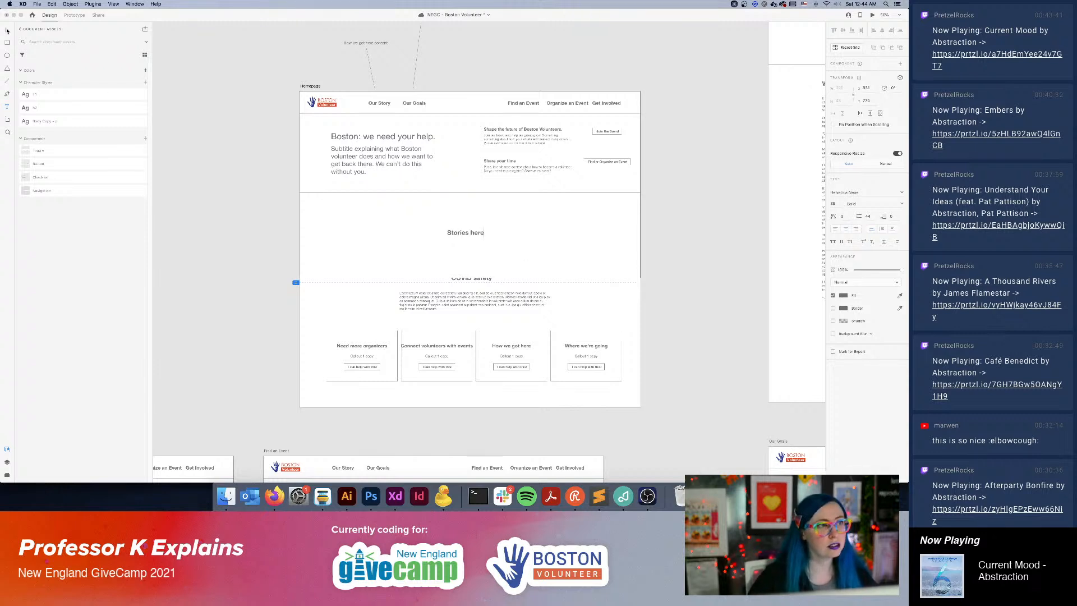
pyautogui.click(6, 30)
pyautogui.moveTo(470, 233); pyautogui.dragTo(476, 235)
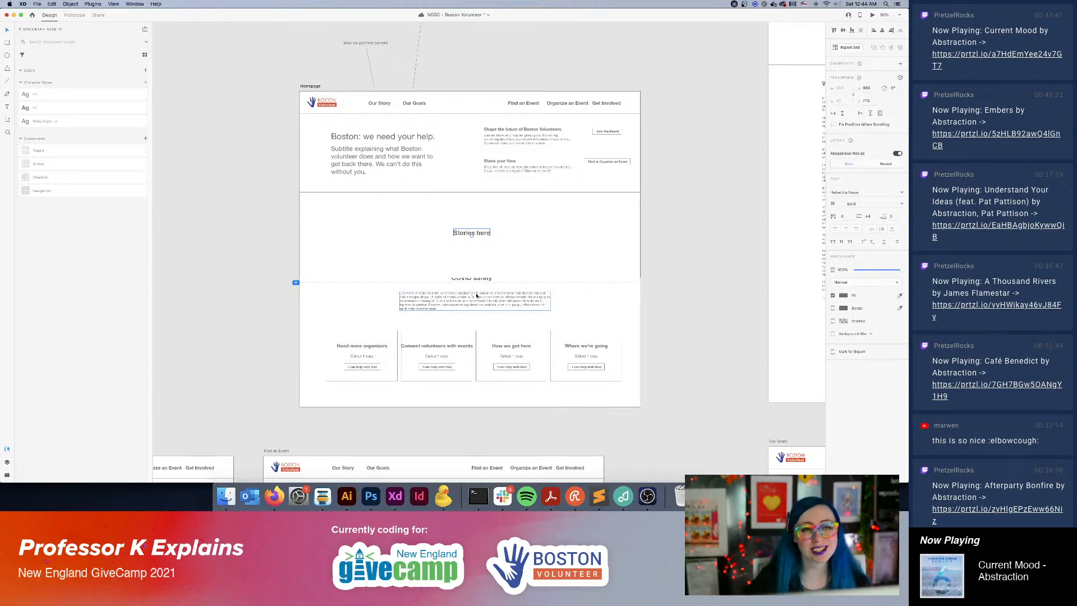
# Move the COVID safety text block down so it sits between the stories rectangle and the callout cards.
pyautogui.click(484, 292)
pyautogui.moveTo(483, 292); pyautogui.dragTo(483, 307)
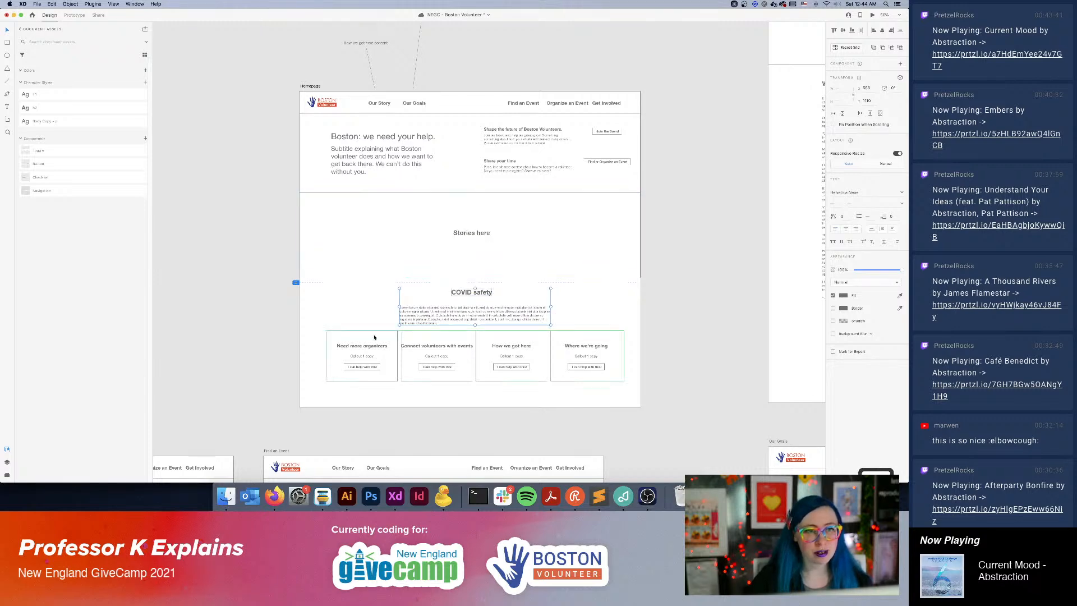
# Glance at the charity: water page in Firefox, return to Adobe XD and change the stories placeholder text to "Stories, numbers here".
pyautogui.click(274, 496)
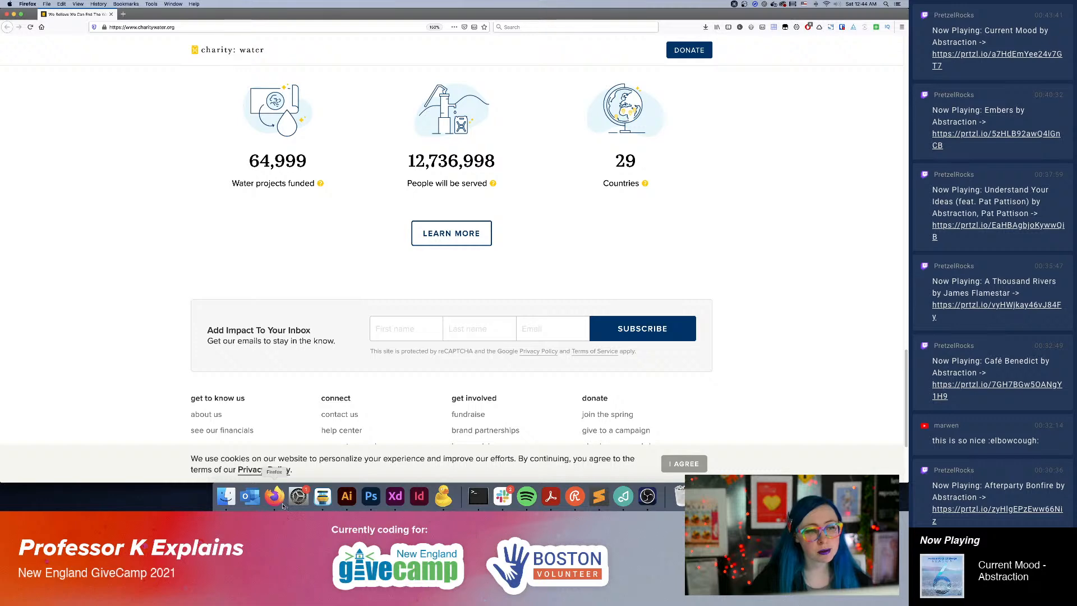
pyautogui.click(396, 497)
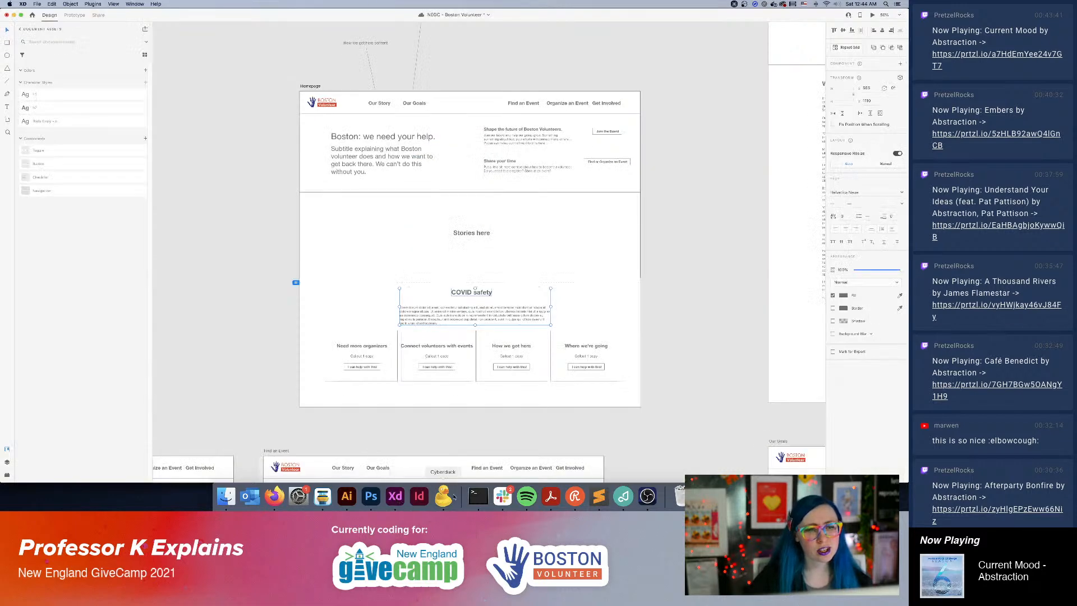
pyautogui.doubleClick(480, 233)
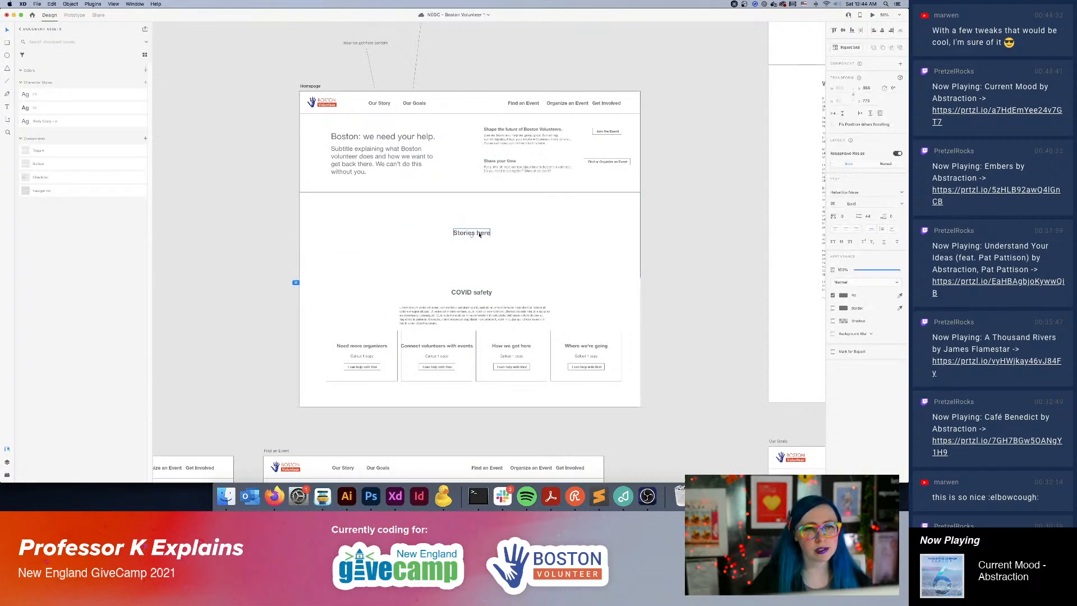
pyautogui.tripleClick(478, 233)
pyautogui.click(475, 233)
pyautogui.write(', numbers')
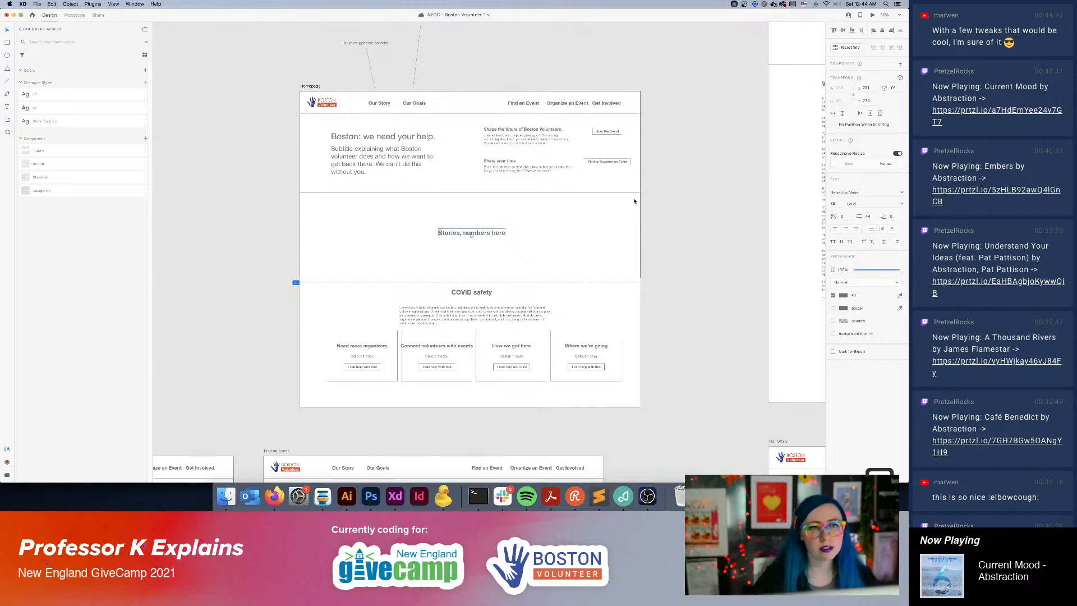
pyautogui.click(644, 283)
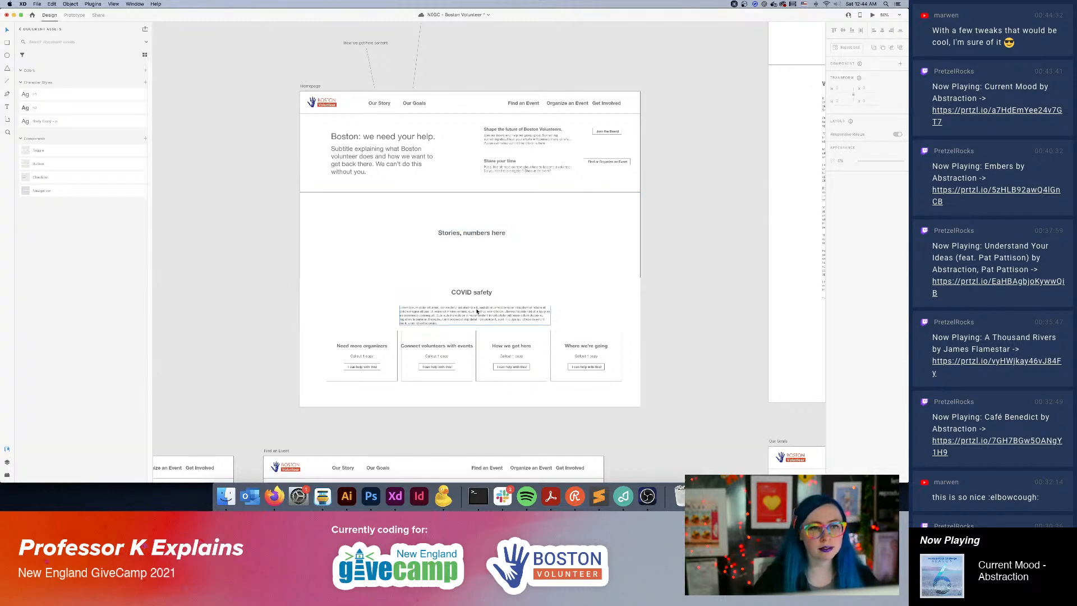
# Move the COVID safety paragraph up slightly, closer to its heading and away from the callout cards, and save the document.
pyautogui.click(511, 317)
pyautogui.moveTo(483, 313); pyautogui.dragTo(483, 307)
pyautogui.keyDown('shift'); pyautogui.click(474, 294); pyautogui.keyUp('shift')
pyautogui.moveTo(497, 318); pyautogui.dragTo(497, 319)
pyautogui.click(729, 327)
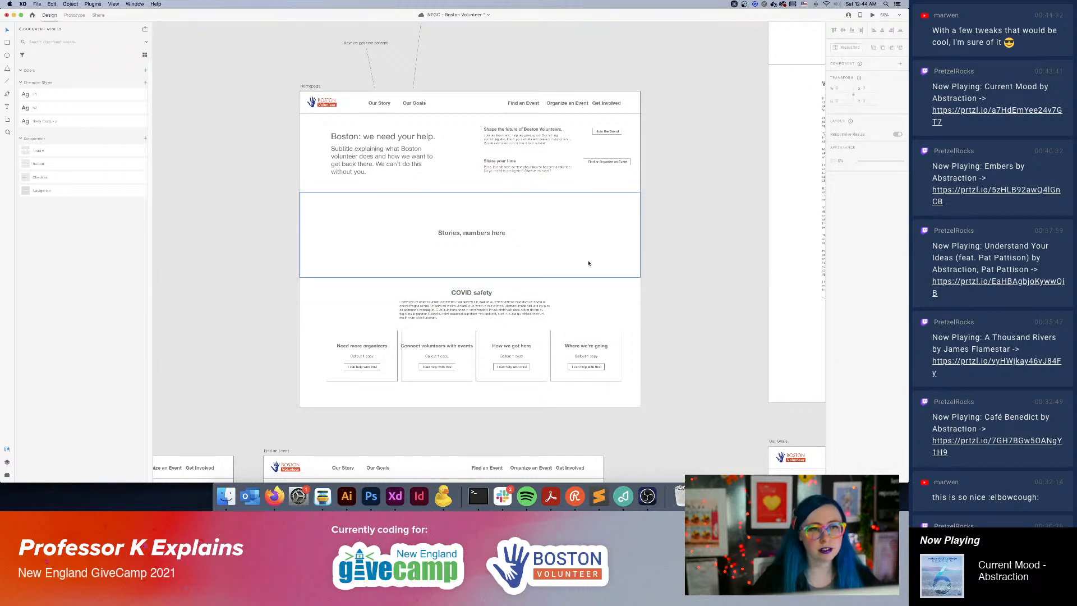
pyautogui.hscroll(5, 620, 183)
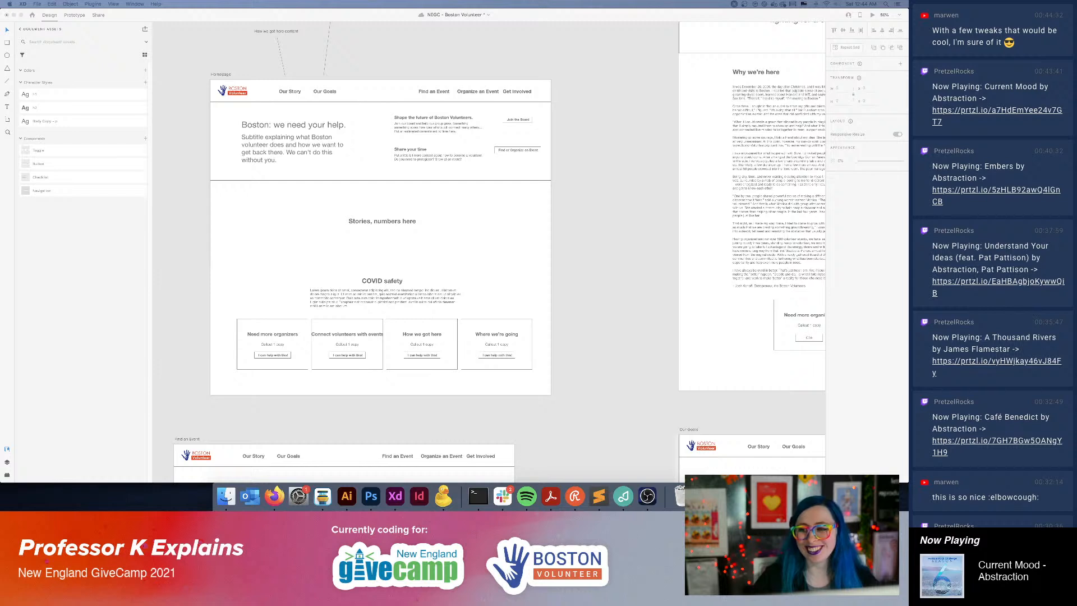
pyautogui.press('super+s')
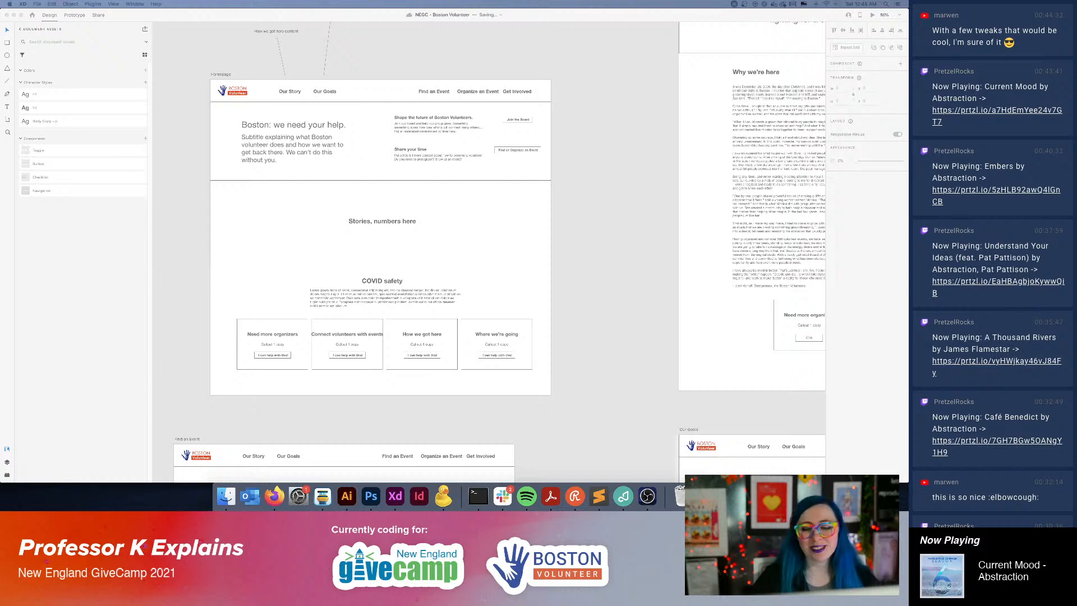
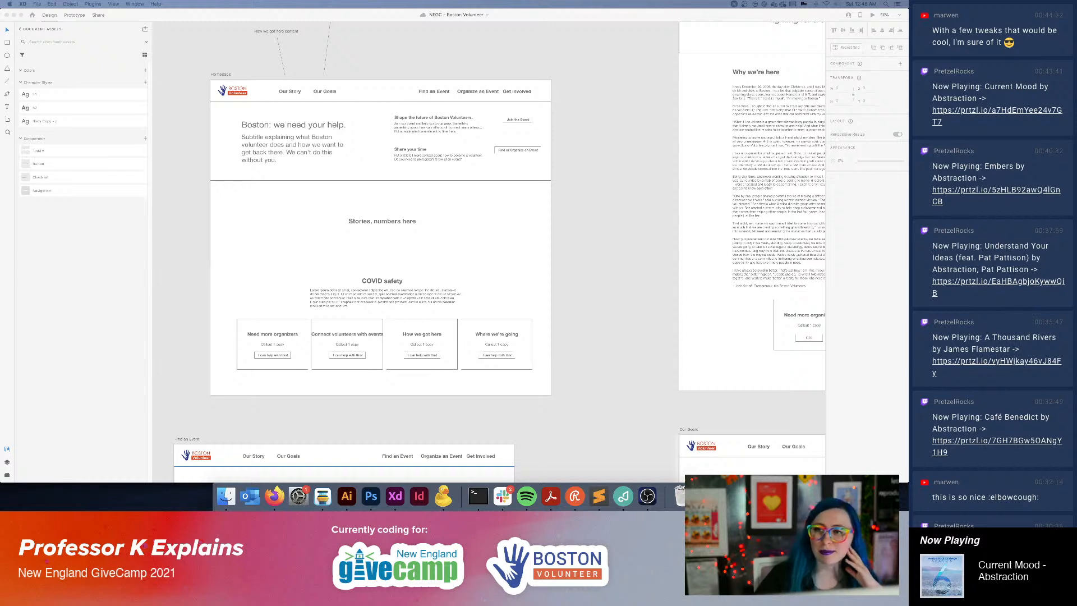
pyautogui.click(593, 237)
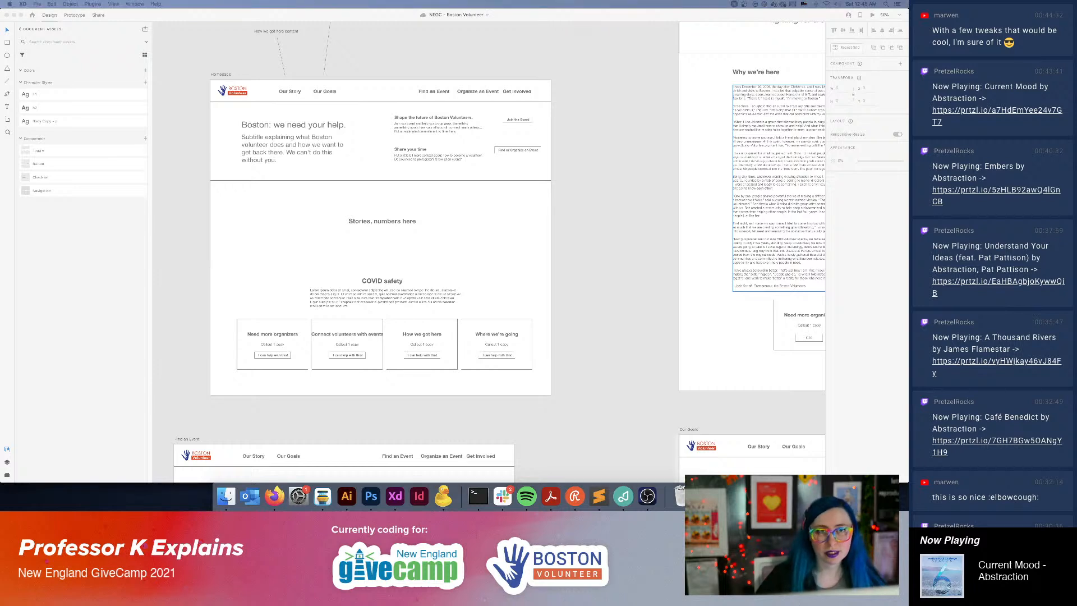
pyautogui.write('ho')
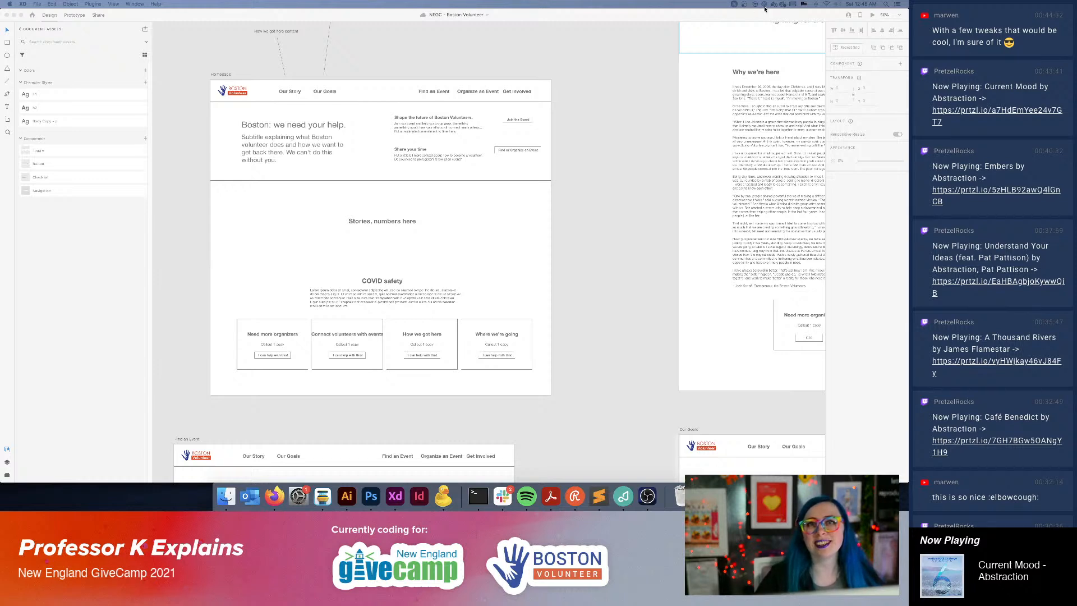
pyautogui.click(734, 4)
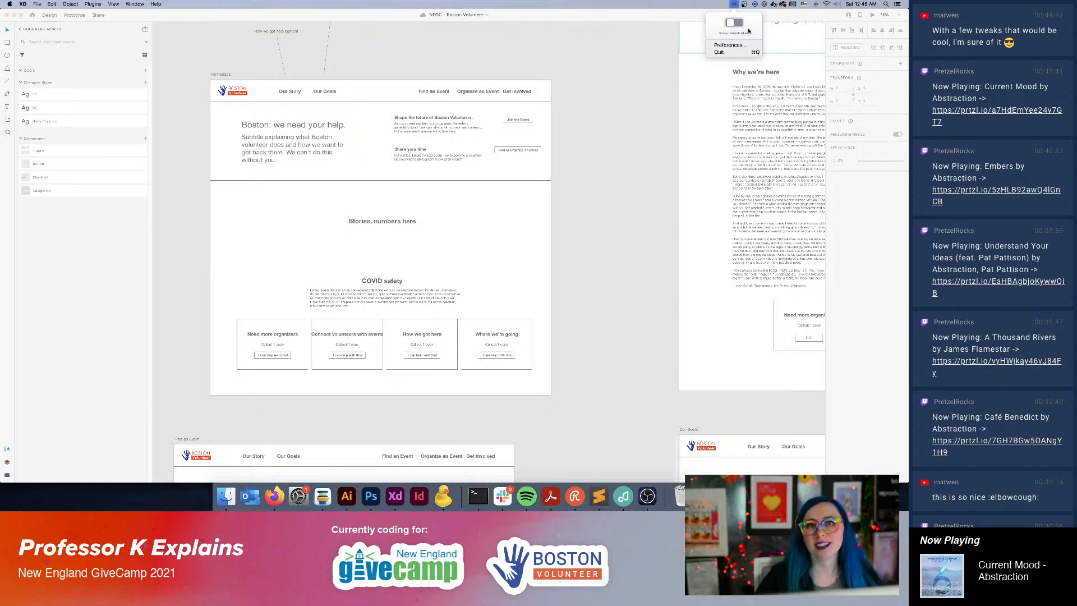
pyautogui.click(734, 4)
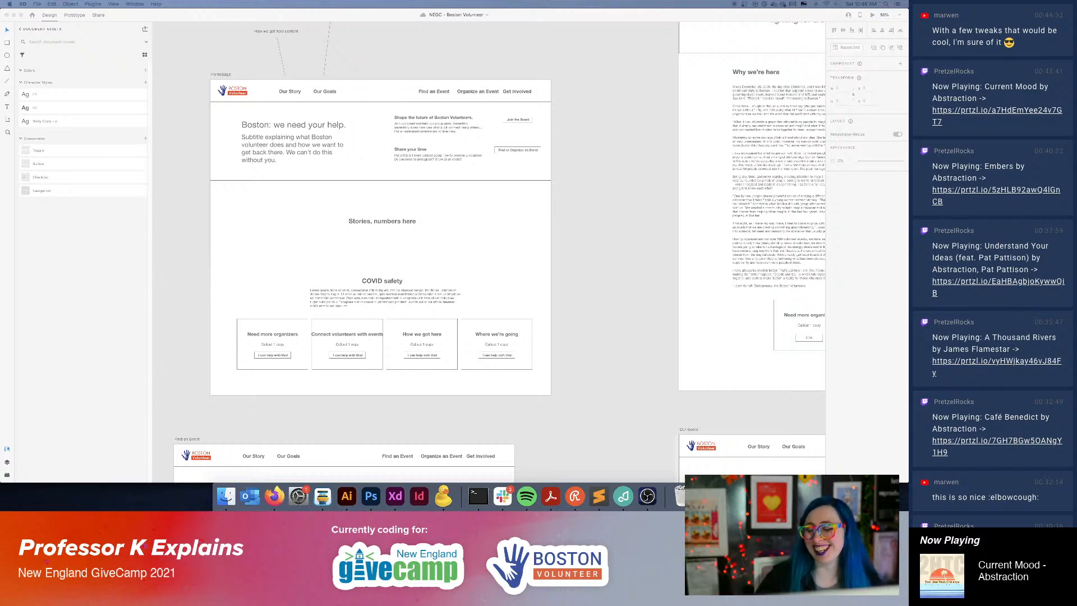
pyautogui.click(657, 248)
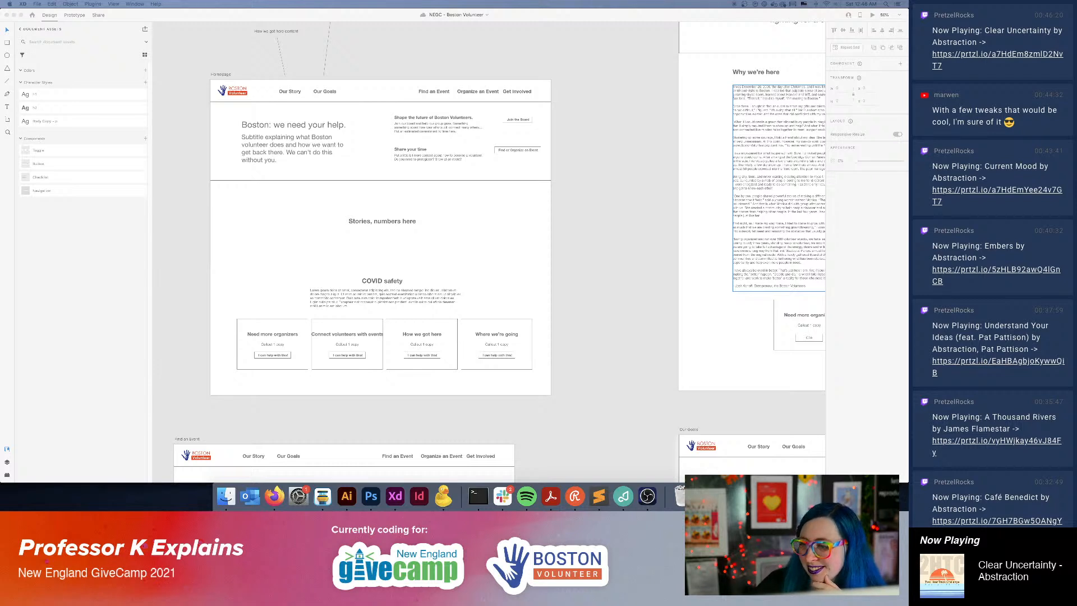
pyautogui.click(560, 288)
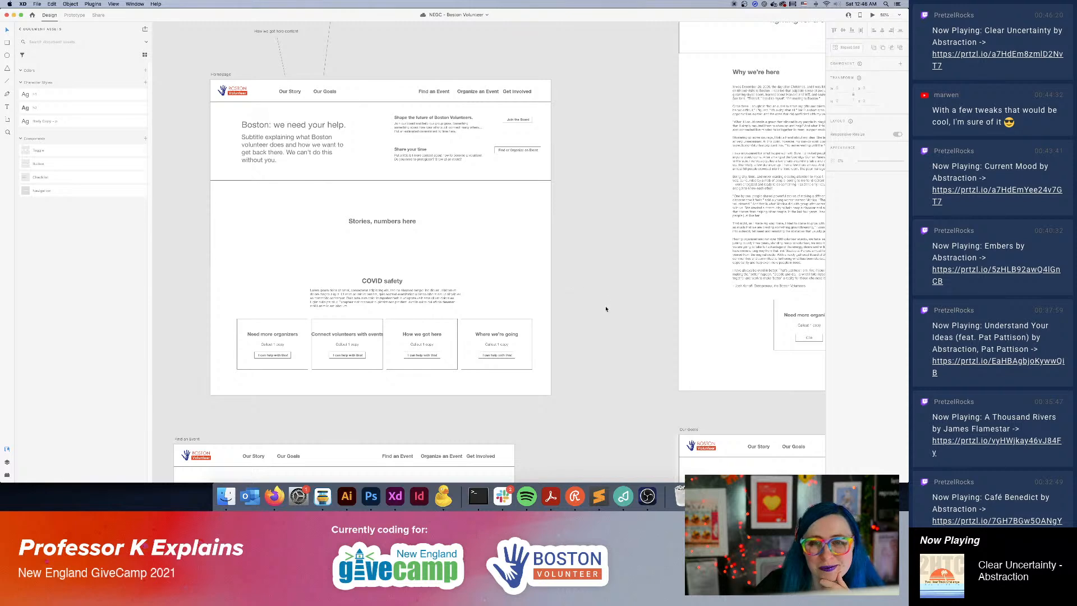
# Review the wireframes below the Homepage, comparing the listing and calendar versions of the Find an Event page with the surrounding artboards.
pyautogui.scroll(-3, 606, 308)
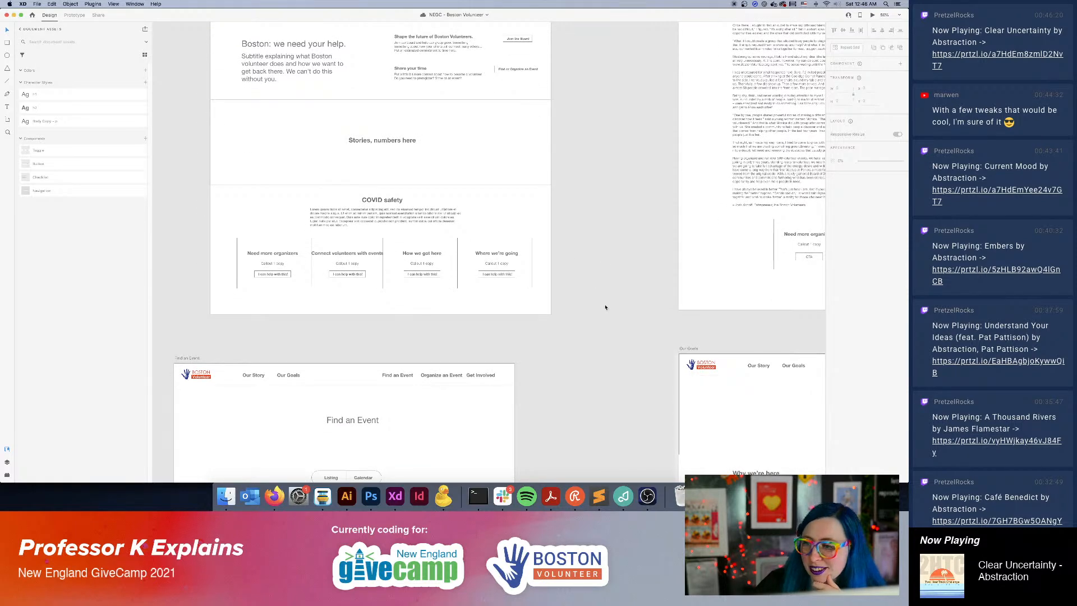
pyautogui.scroll(-10, 606, 308)
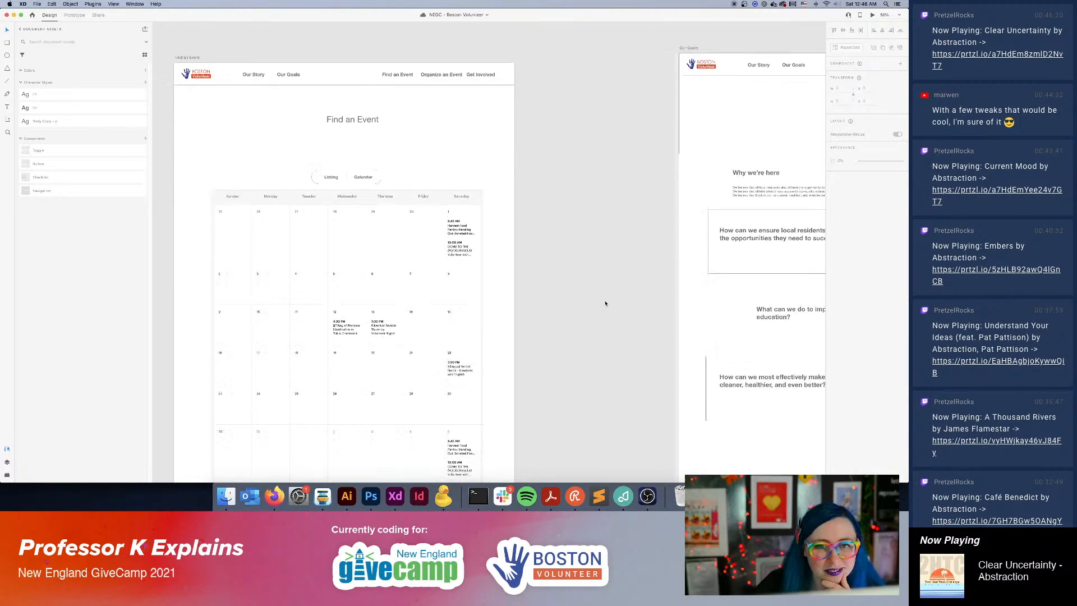
pyautogui.scroll(-2, 606, 303)
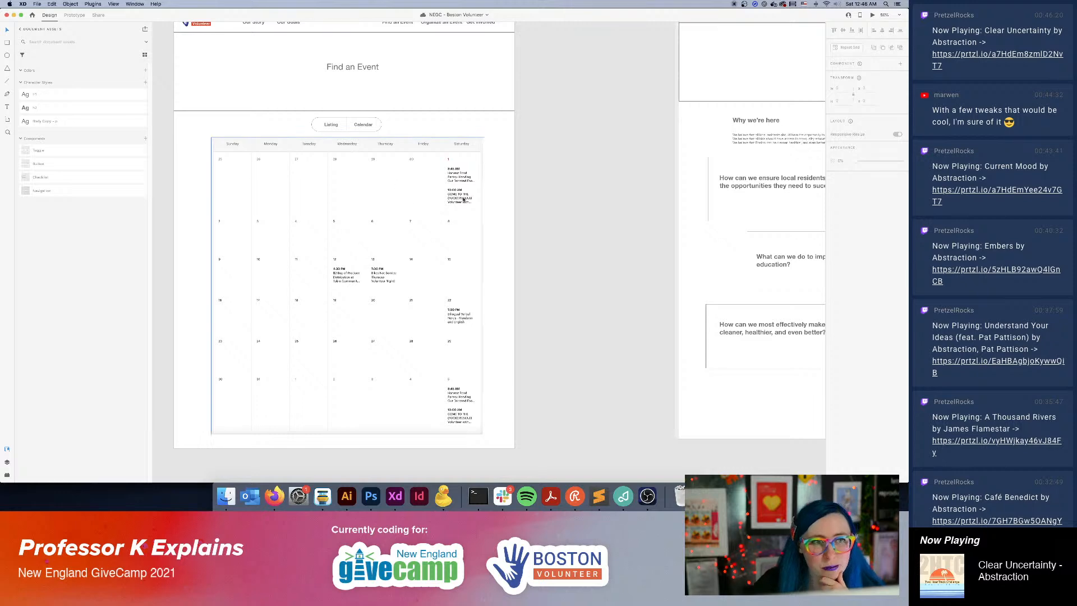
pyautogui.hscroll(-8, 791, 180)
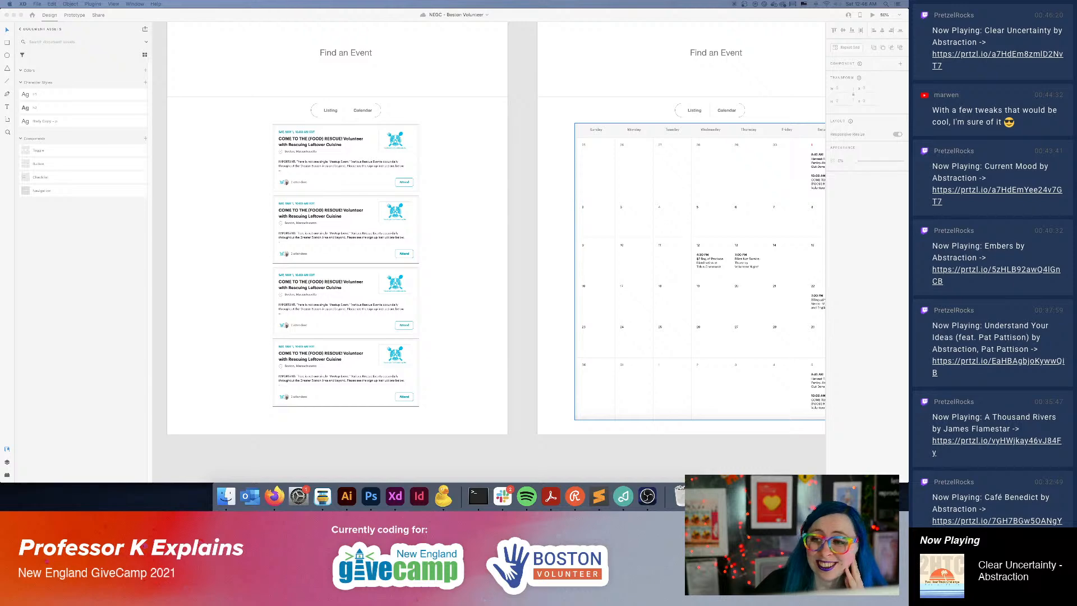
pyautogui.click(526, 75)
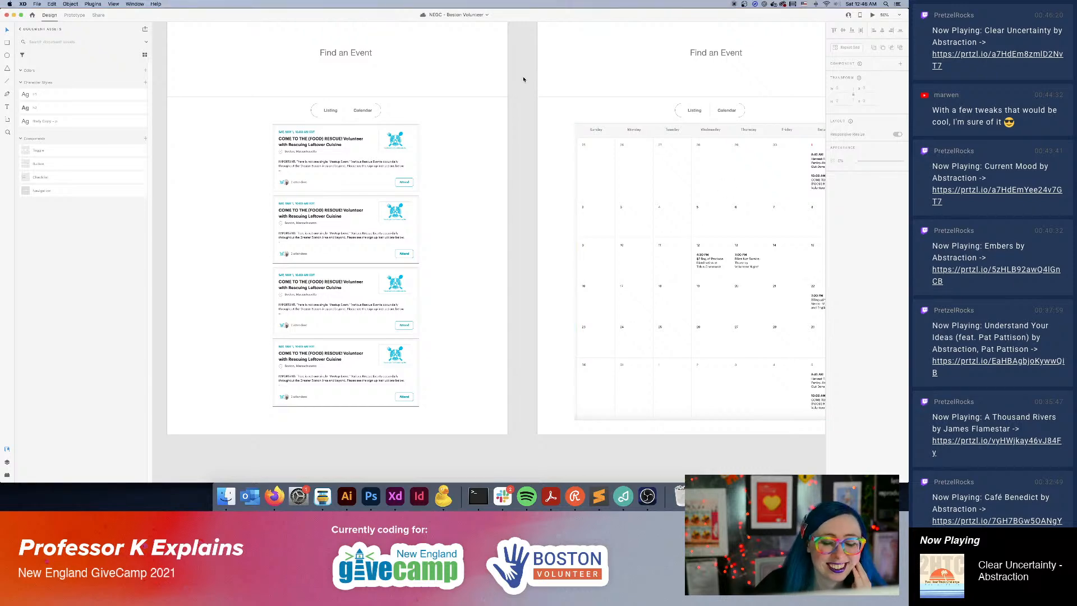
pyautogui.press('super+minus')
pyautogui.press('super+minus')
pyautogui.moveTo(701, 110)
pyautogui.mouseDown()
pyautogui.moveTo(686, 137)
pyautogui.moveTo(686, 122)
pyautogui.mouseUp()
pyautogui.scroll(3, 591, 238)
pyautogui.scroll(-3, 588, 238)
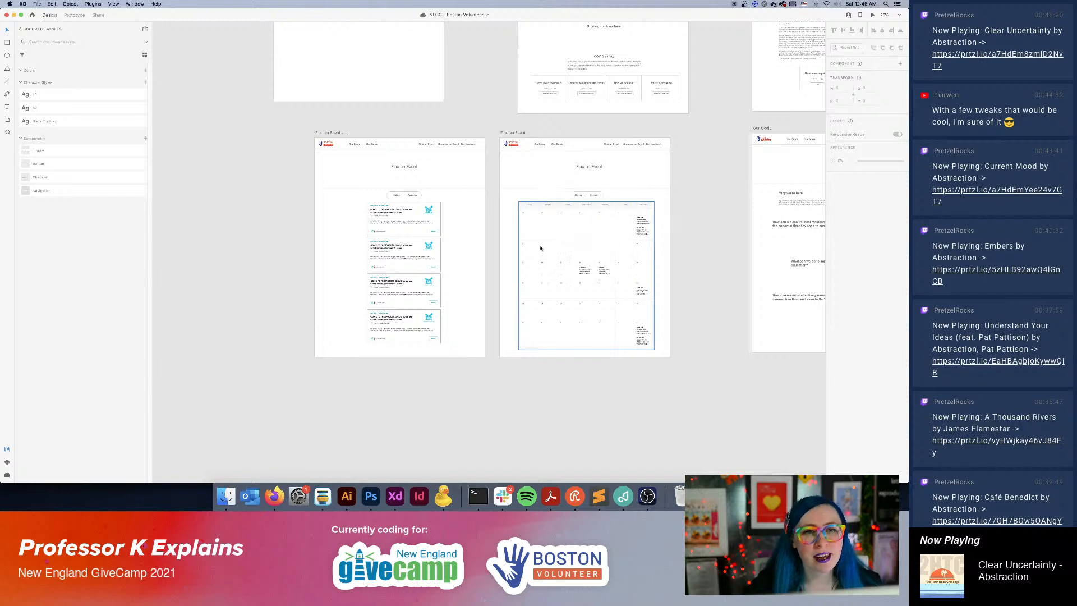
pyautogui.scroll(3, 396, 220)
pyautogui.scroll(-3, 374, 304)
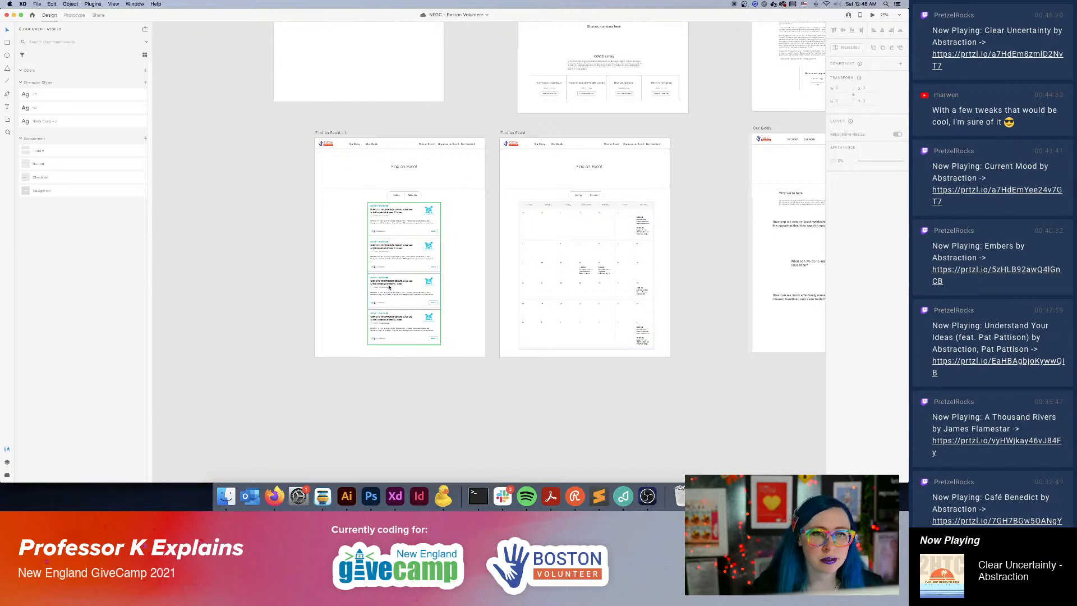
pyautogui.scroll(3, 589, 223)
pyautogui.scroll(-3, 589, 223)
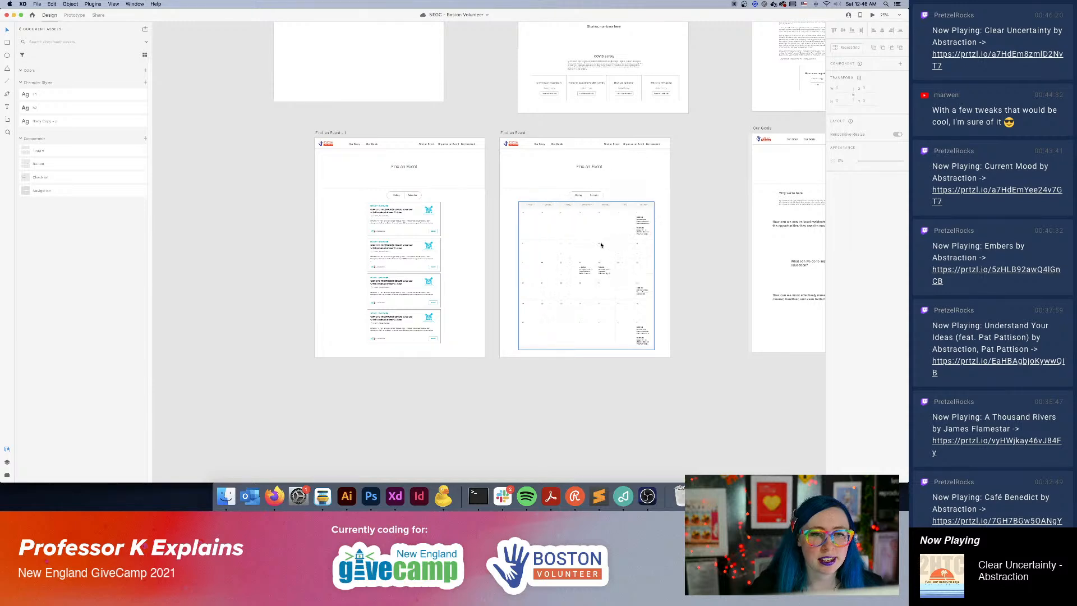
pyautogui.moveTo(720, 113); pyautogui.dragTo(714, 247)
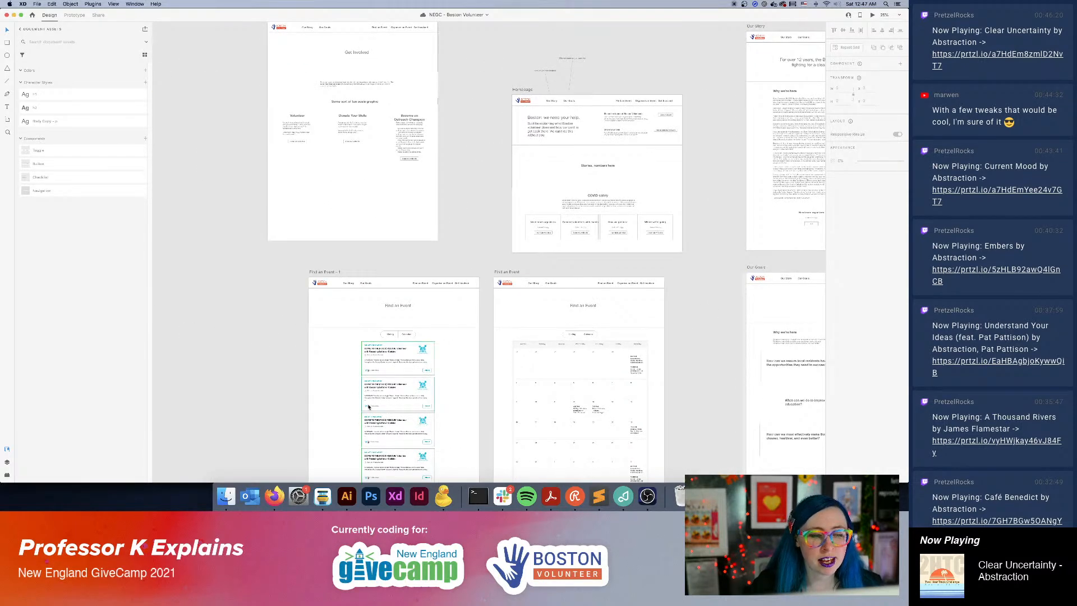
# Check the charity: water footer in Firefox, return to Adobe XD and copy the Get Involved hero rectangle to the page's bottom as a footer.
pyautogui.click(274, 496)
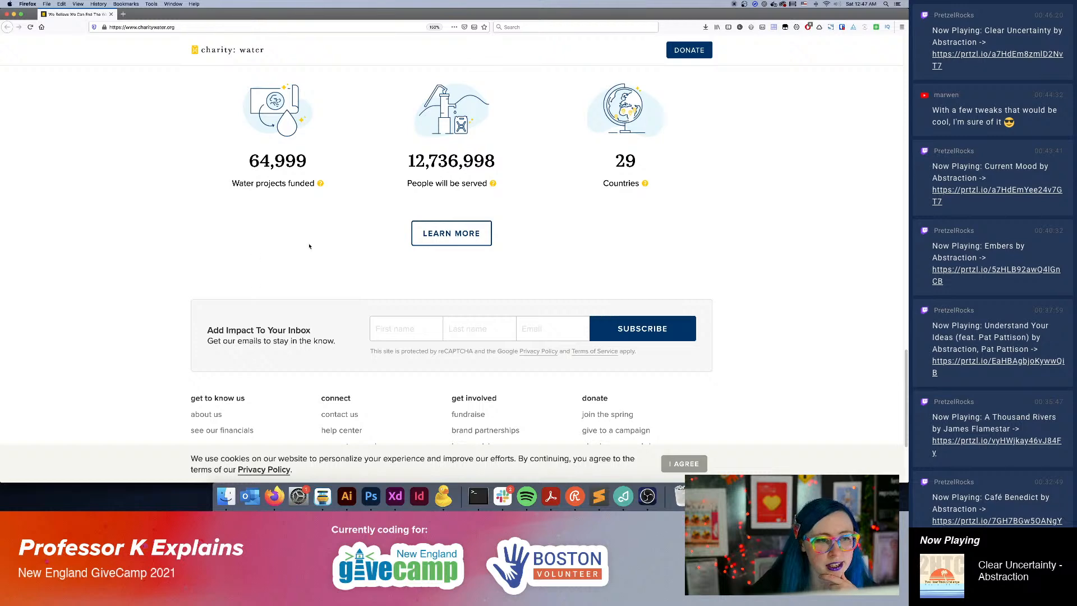
pyautogui.scroll(-5, 302, 290)
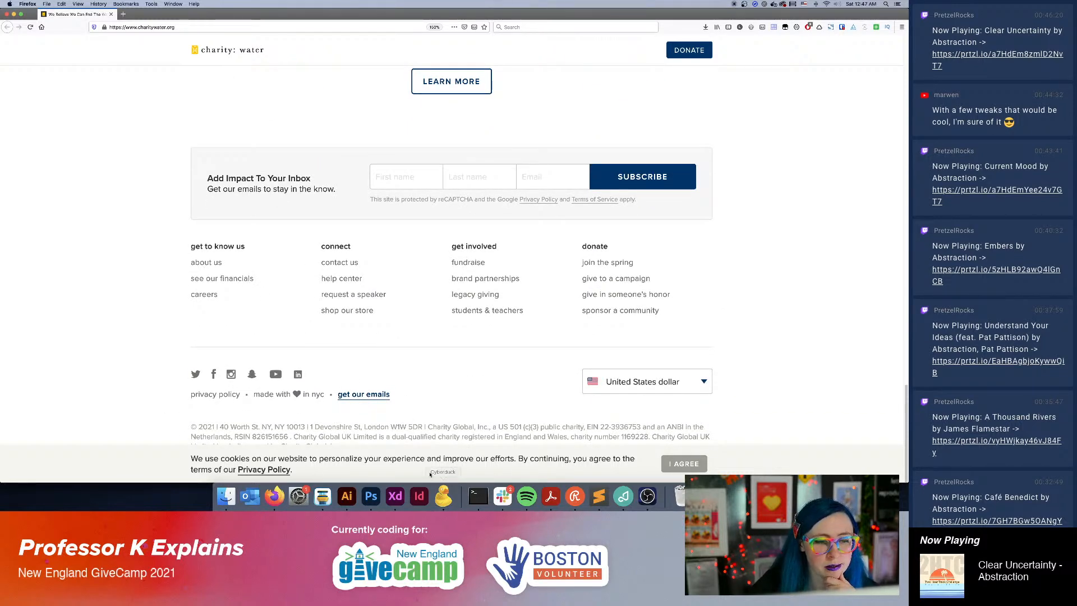
pyautogui.click(395, 496)
pyautogui.click(391, 51)
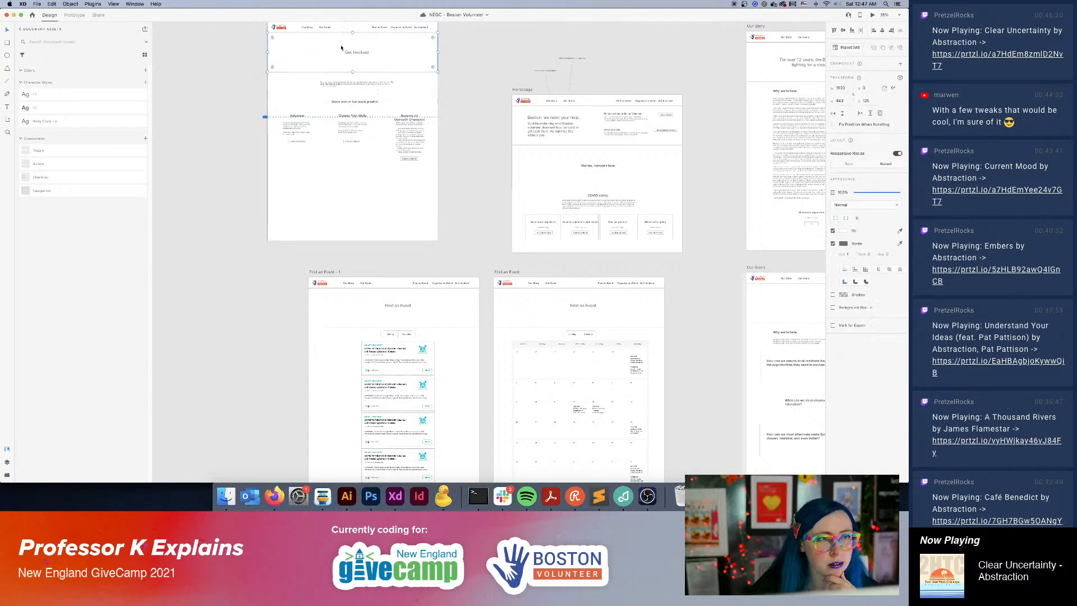
pyautogui.moveTo(391, 51); pyautogui.dragTo(350, 226)
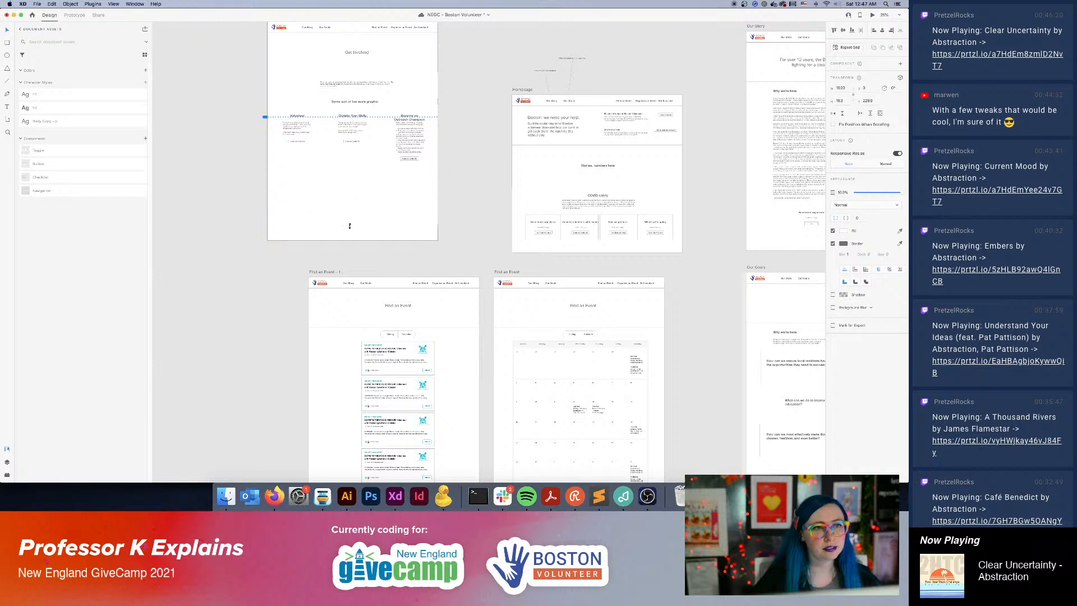
# Copy the Get Involved page's graphic placeholder text into the footer rectangle, change it to "Nice footer touches" and center it.
pyautogui.click(367, 103)
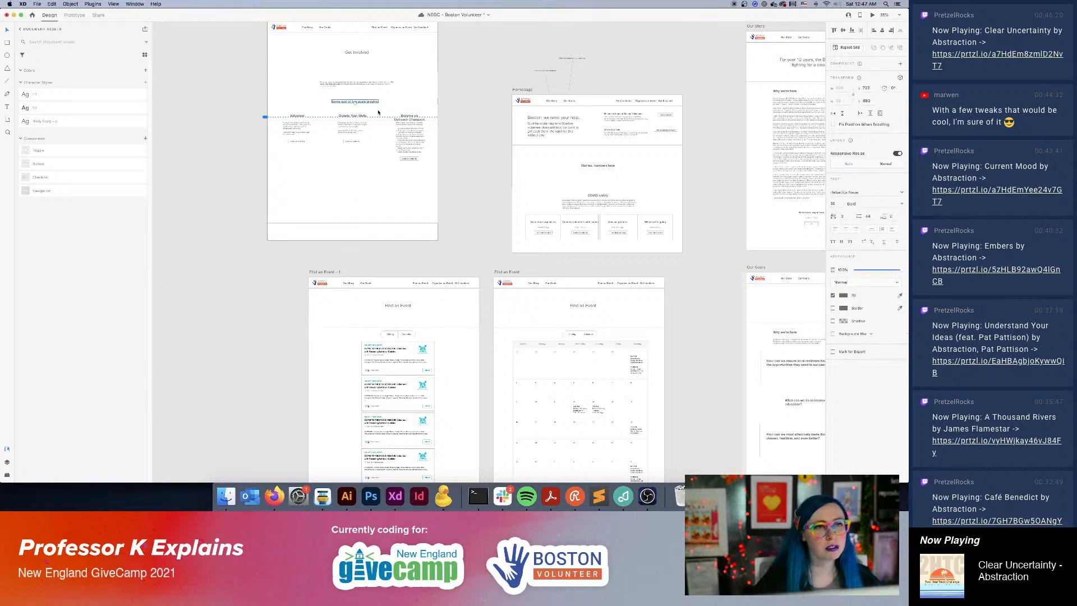
pyautogui.moveTo(367, 105); pyautogui.dragTo(360, 236)
pyautogui.doubleClick(346, 233)
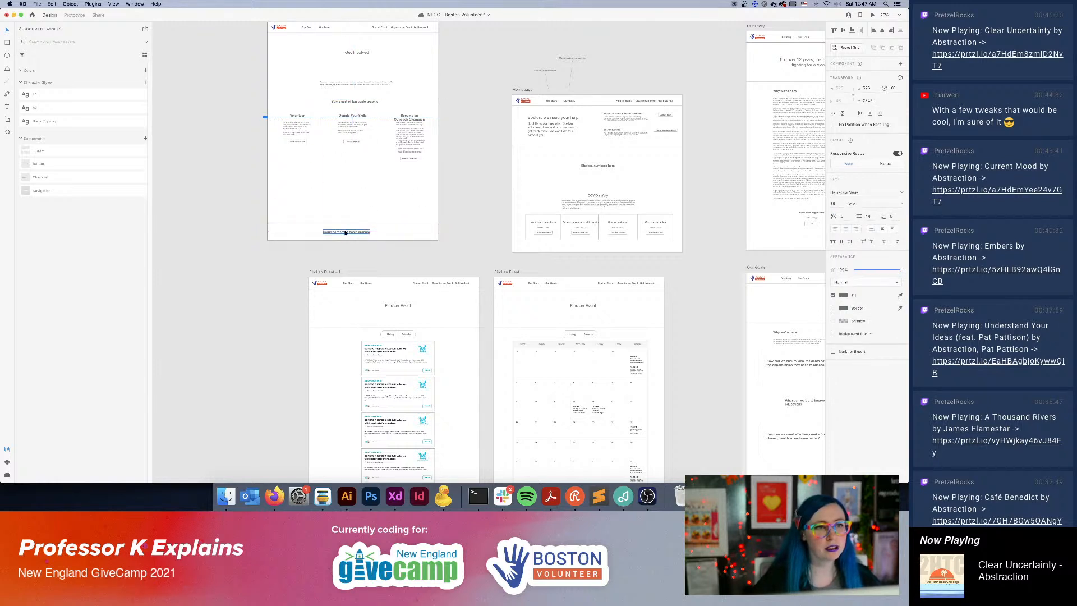
pyautogui.write('Nice footer')
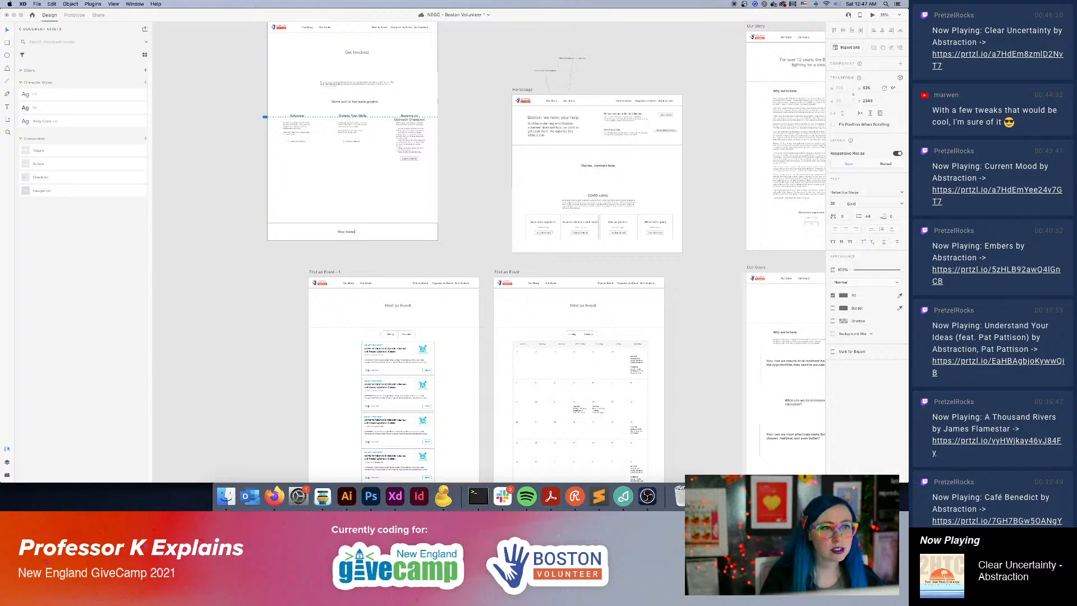
pyautogui.write(' touches')
pyautogui.click(246, 161)
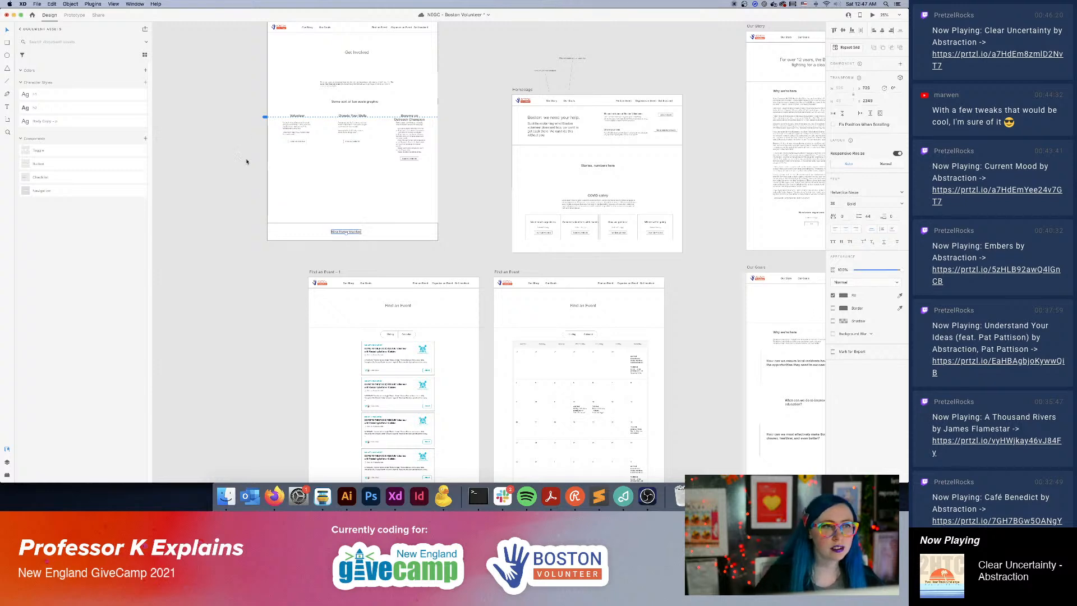
pyautogui.moveTo(338, 234); pyautogui.dragTo(347, 234)
pyautogui.click(335, 250)
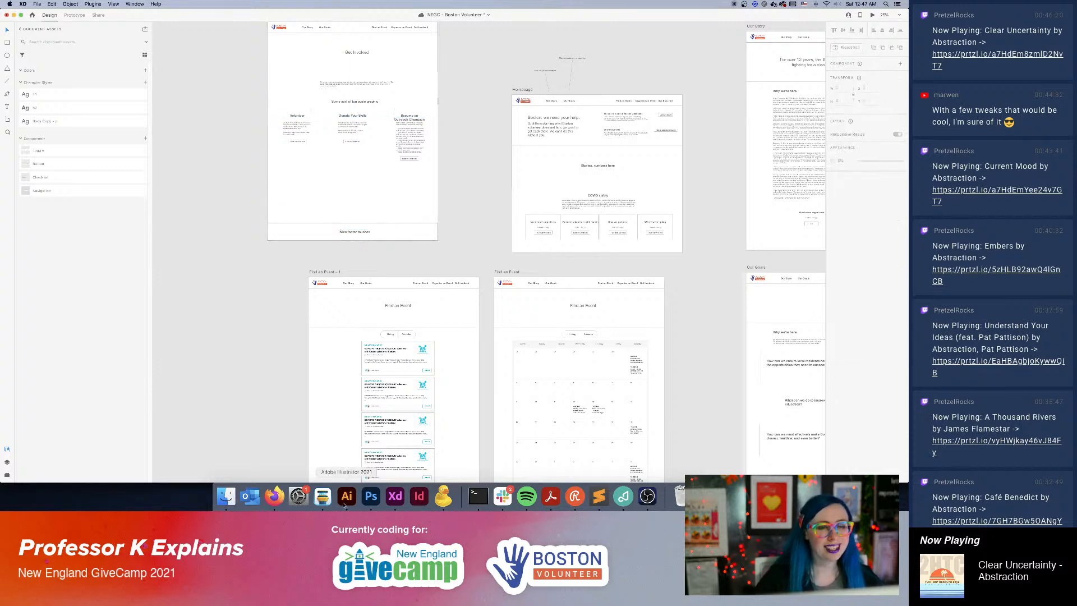
# Switch to Firefox, look back over the charity: water page up to its hero, and open Unsplash in a new tab.
pyautogui.click(275, 494)
pyautogui.scroll(15, 371, 381)
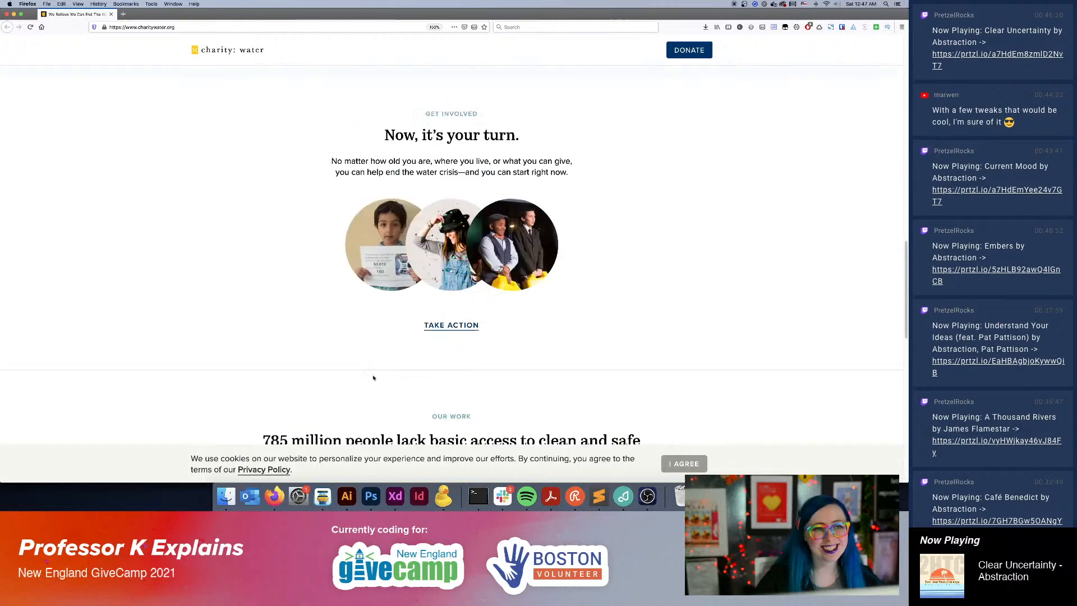
pyautogui.scroll(6, 368, 385)
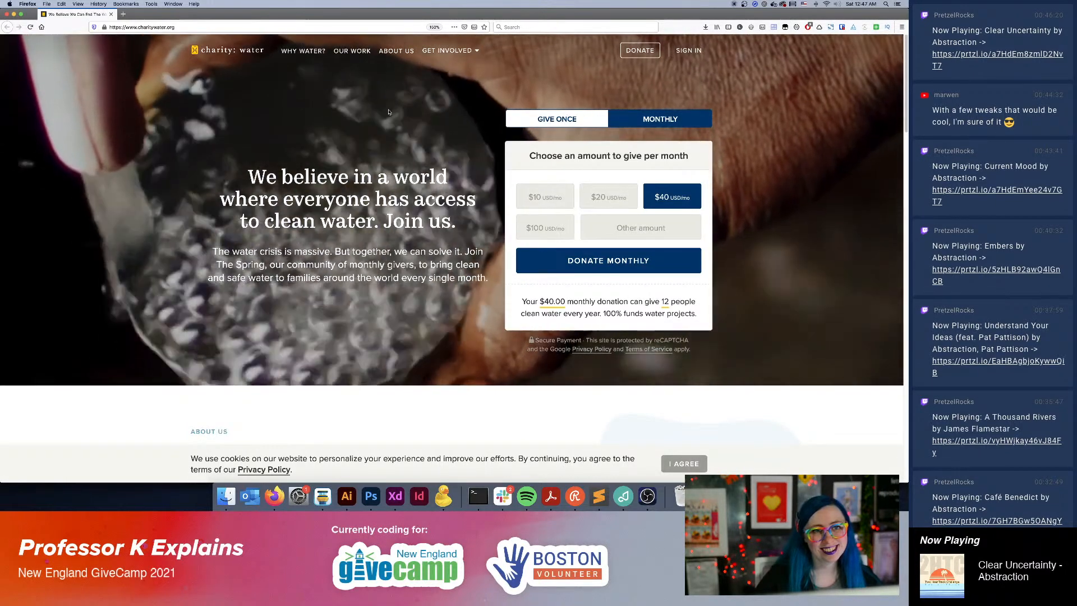
pyautogui.press('super+t')
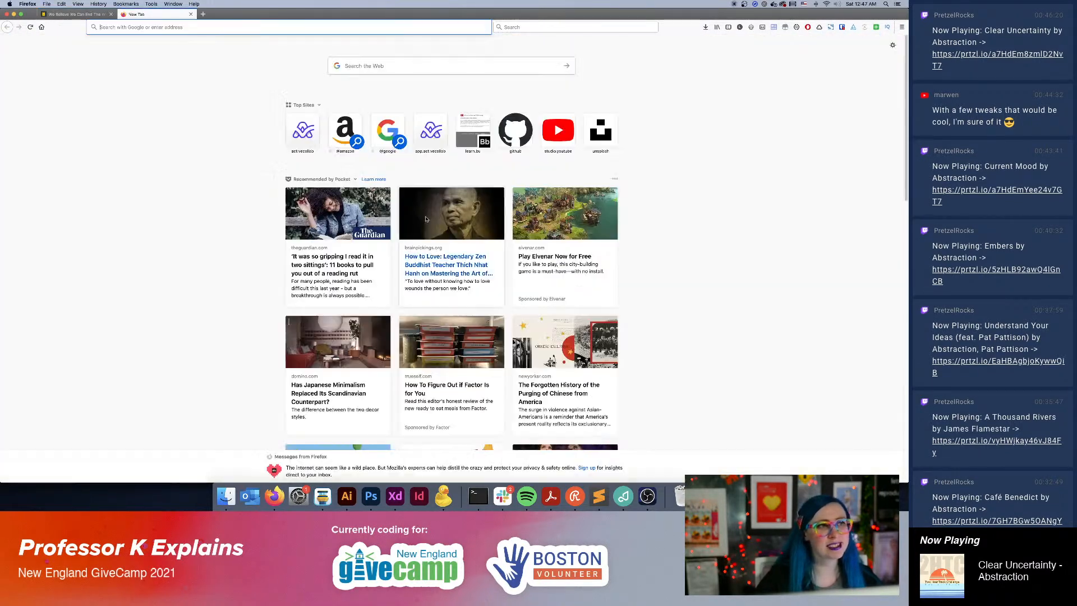
pyautogui.write('unsplash.com')
pyautogui.press('Return')
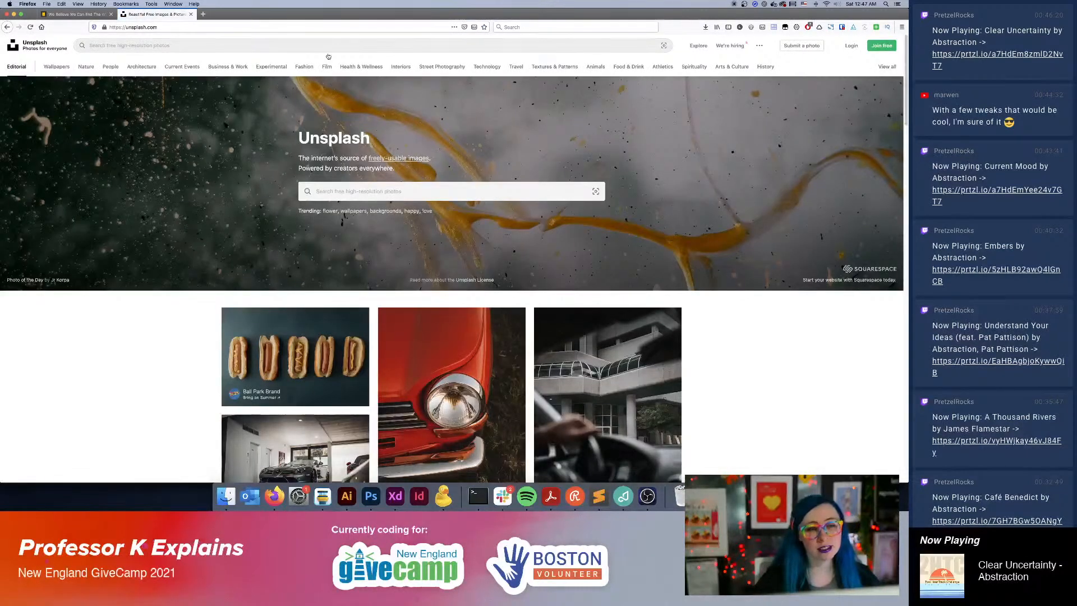
# Open another new browser tab and activate its web search field.
pyautogui.click(205, 14)
pyautogui.click(544, 26)
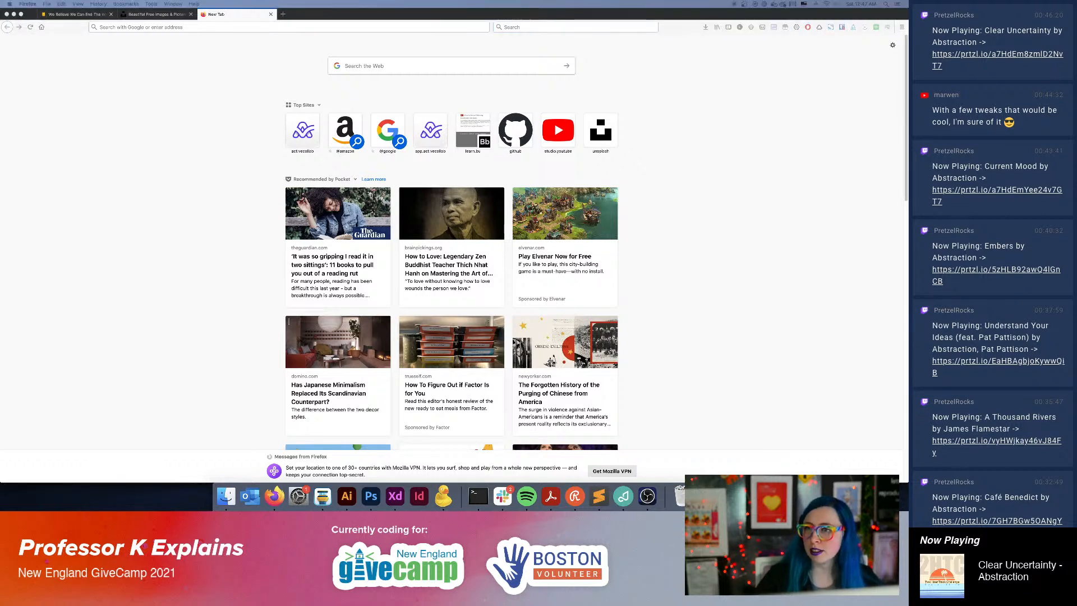
pyautogui.click(690, 115)
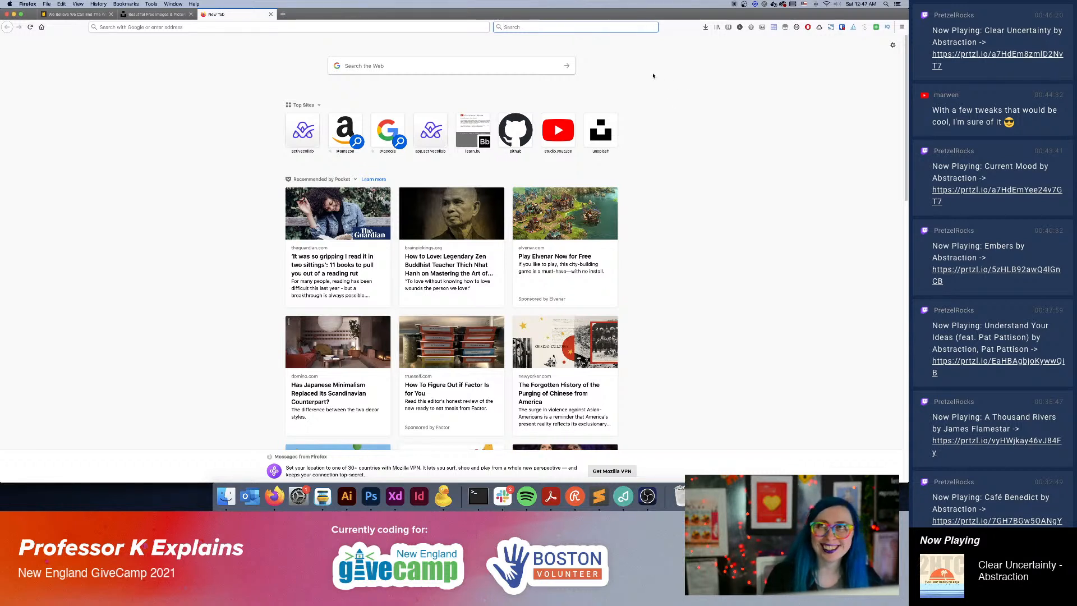
pyautogui.write('vi')
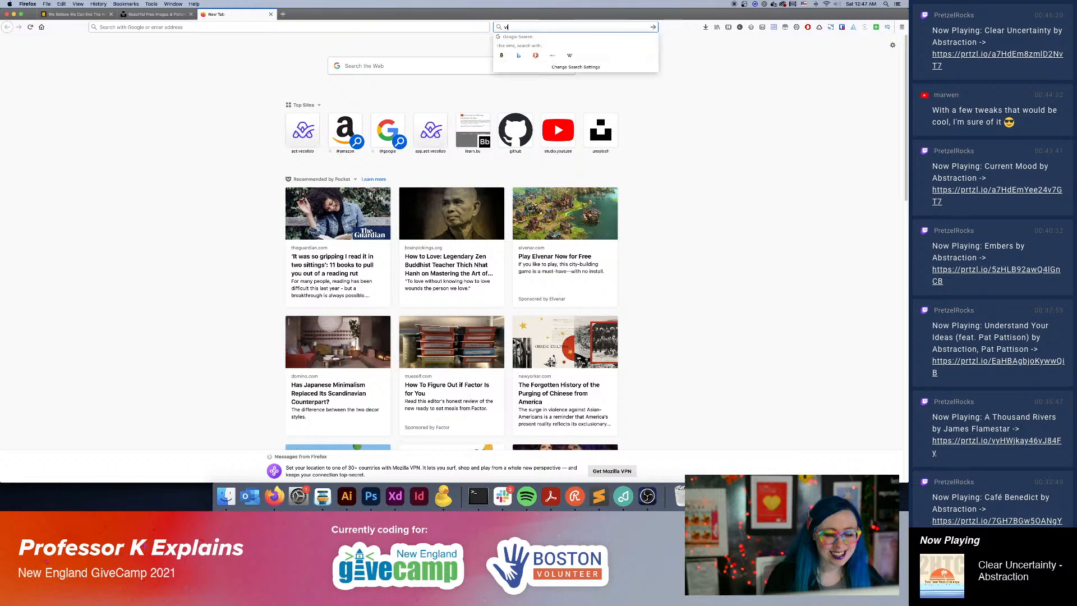
pyautogui.write('deo for')
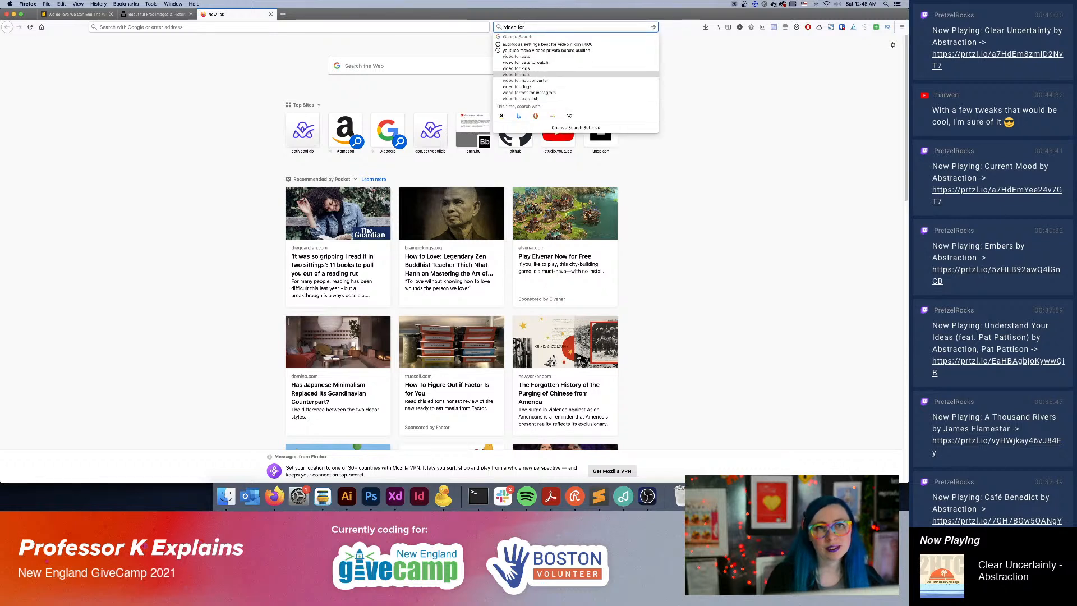
pyautogui.press('super+a')
pyautogui.press('BackSpace')
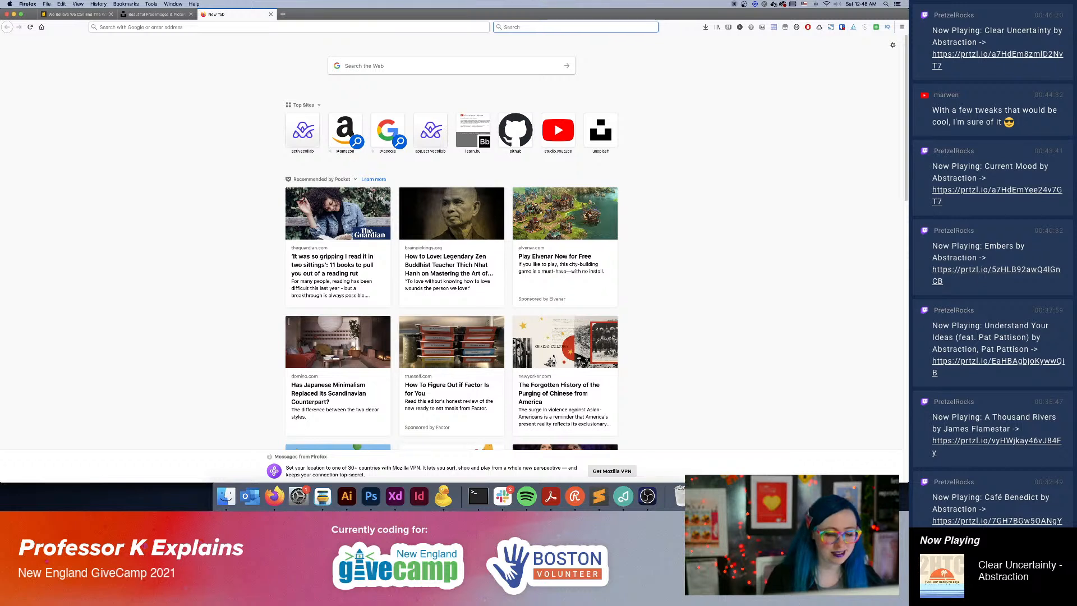
# Search the web for "royalty free video" and open the Pexels free stock videos page.
pyautogui.write('ya')
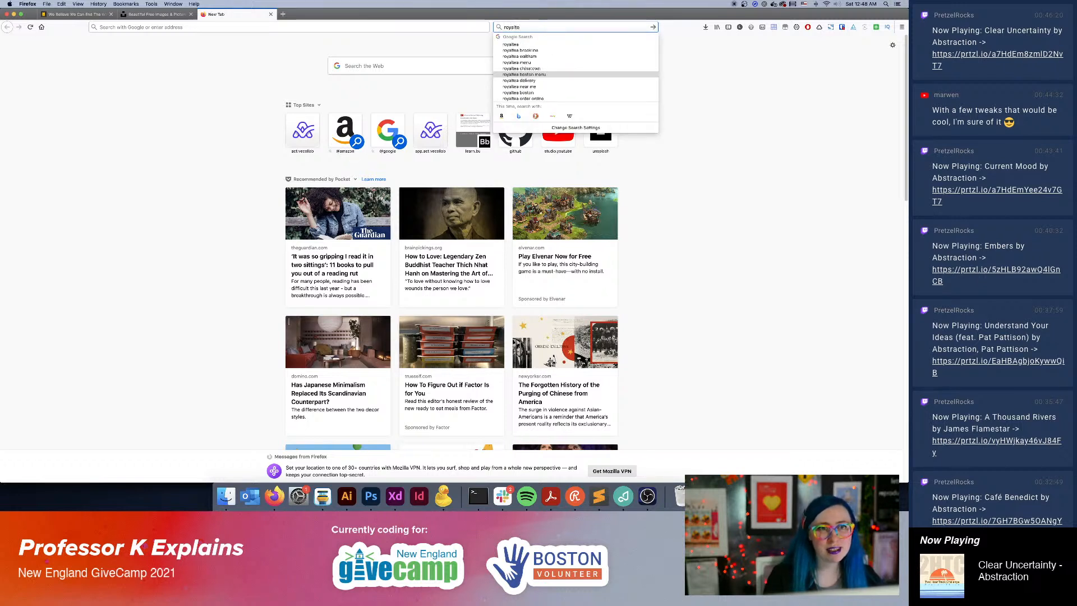
pyautogui.write('lty fr')
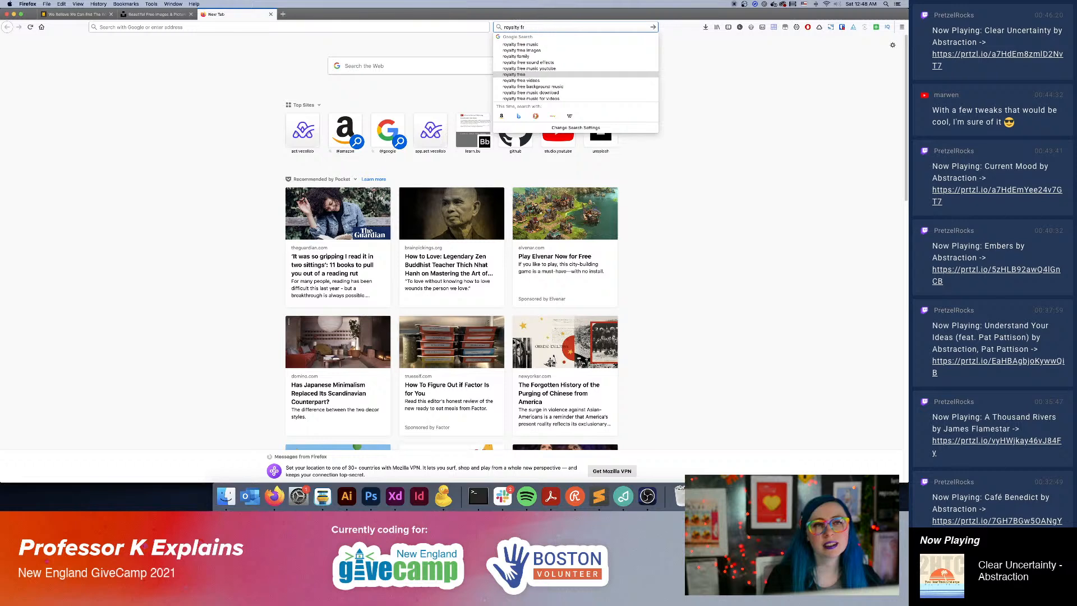
pyautogui.write('ee video')
pyautogui.press('Return')
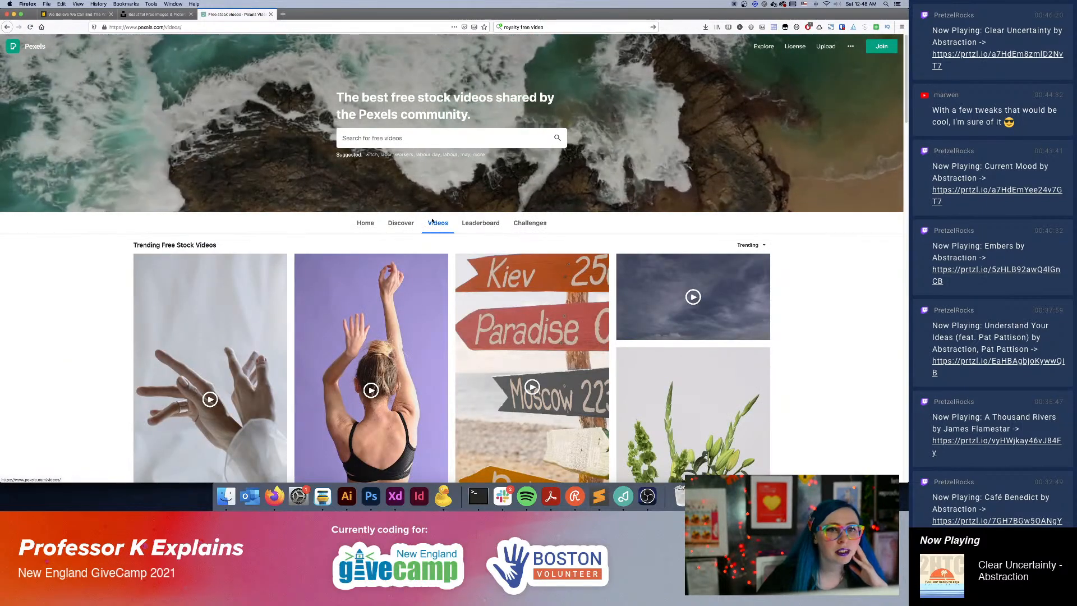
# Look through the trending free stock videos on Pexels and return to the start of the page.
pyautogui.scroll(-3, 323, 188)
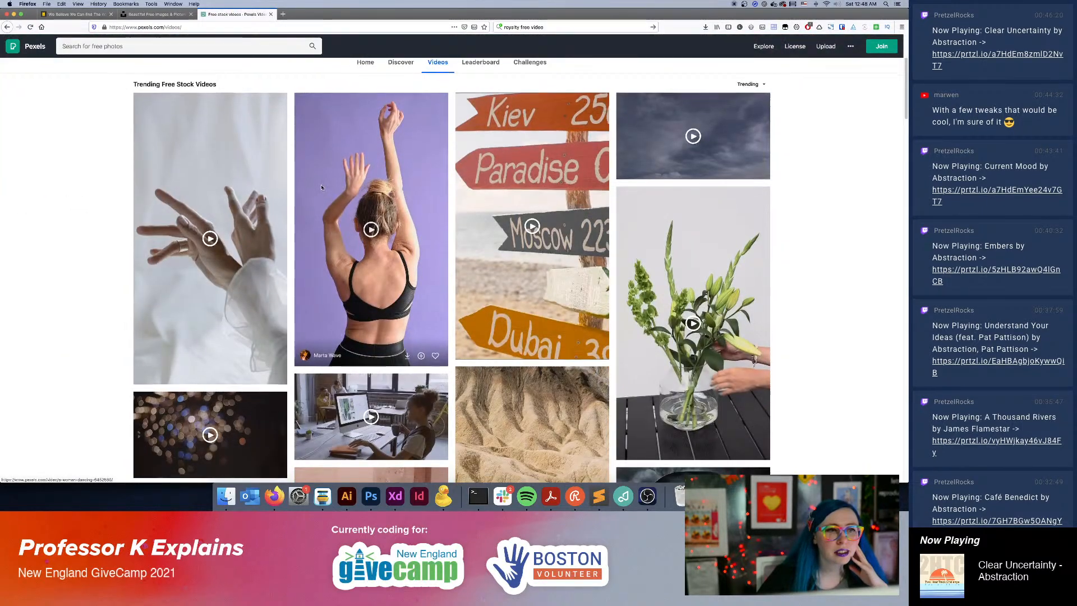
pyautogui.scroll(-5, 323, 189)
pyautogui.scroll(-3, 671, 258)
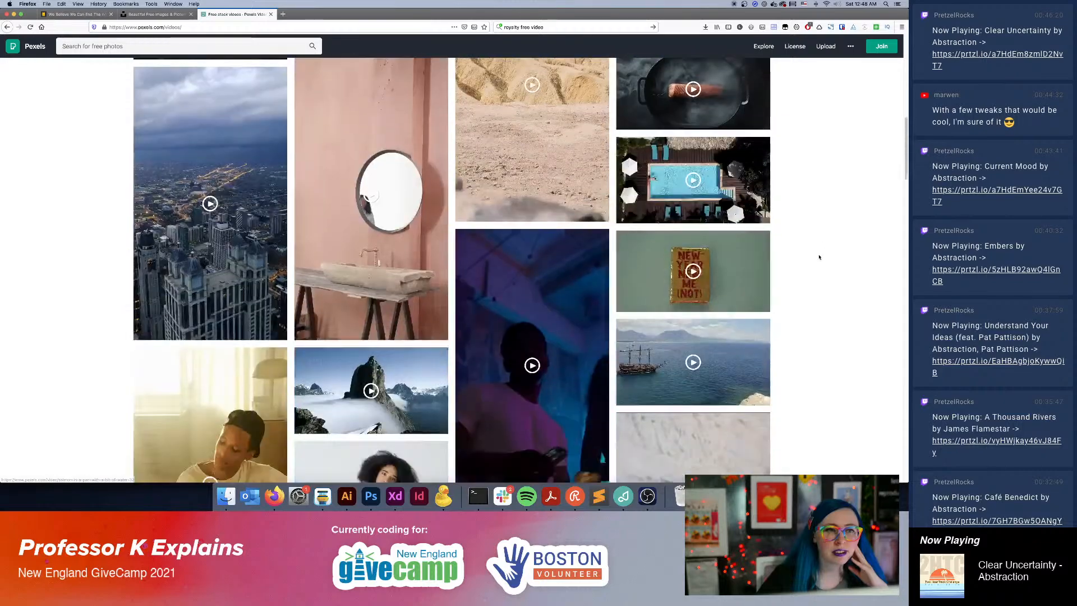
pyautogui.scroll(-4, 819, 257)
pyautogui.scroll(-3, 818, 256)
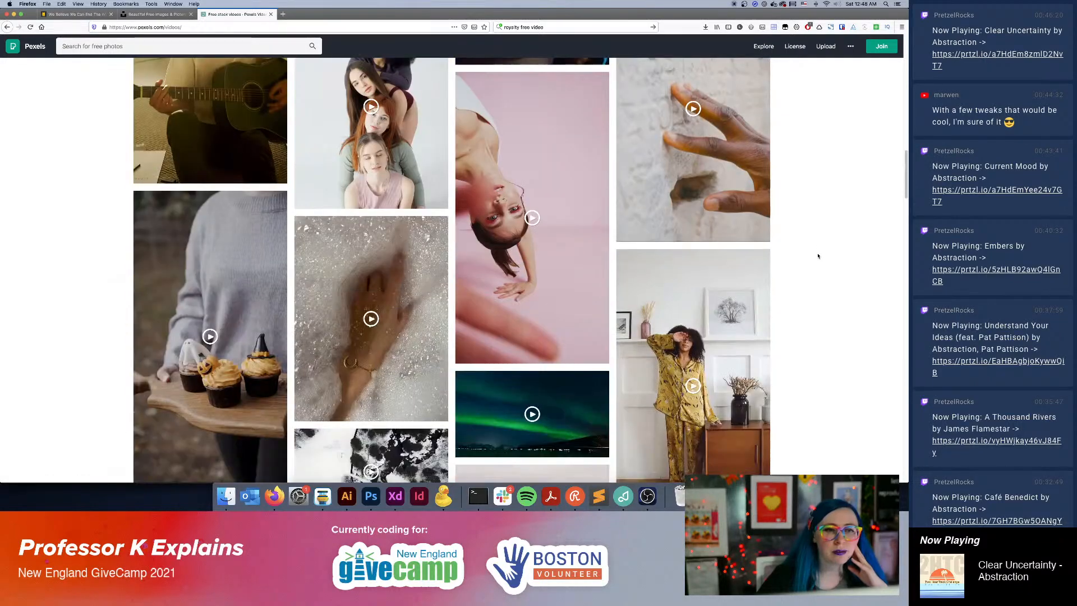
pyautogui.scroll(15, 818, 254)
pyautogui.scroll(3, 803, 307)
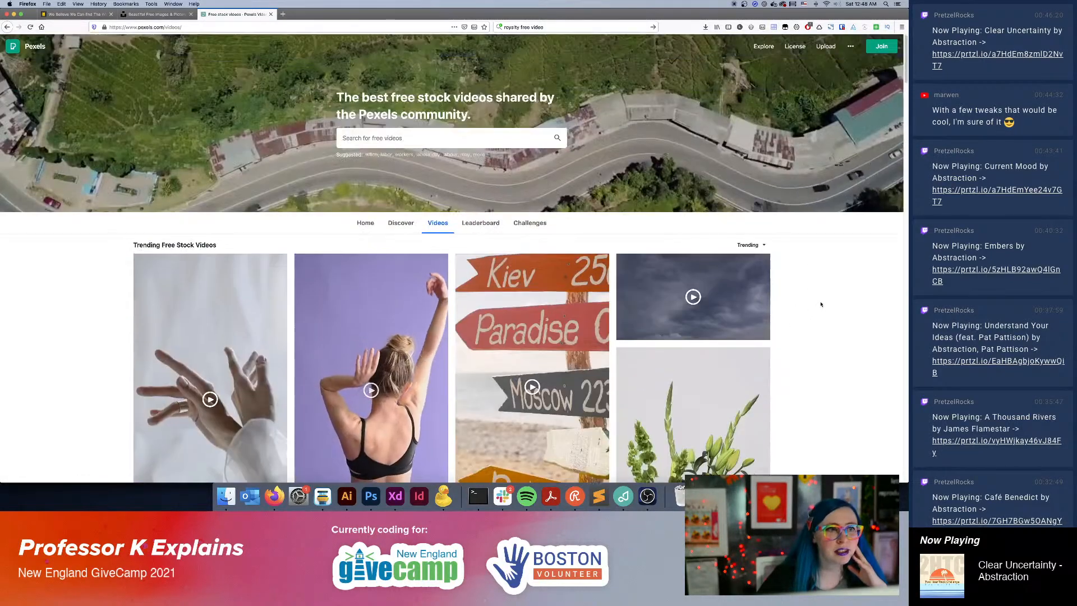
# Search the Pexels videos for "volunteer".
pyautogui.click(442, 138)
pyautogui.write('v')
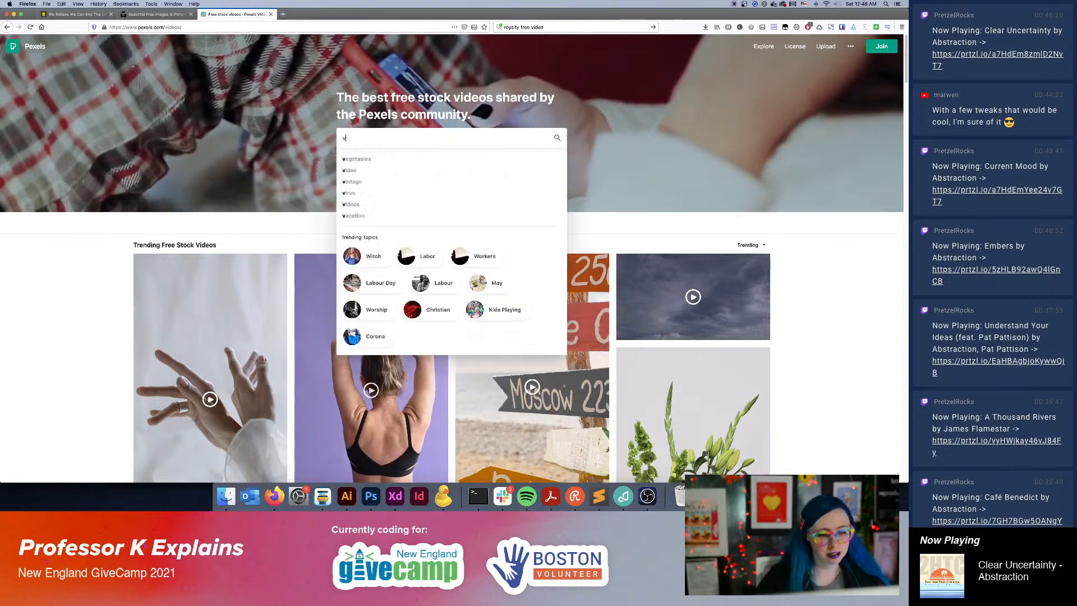
pyautogui.write('olunteer')
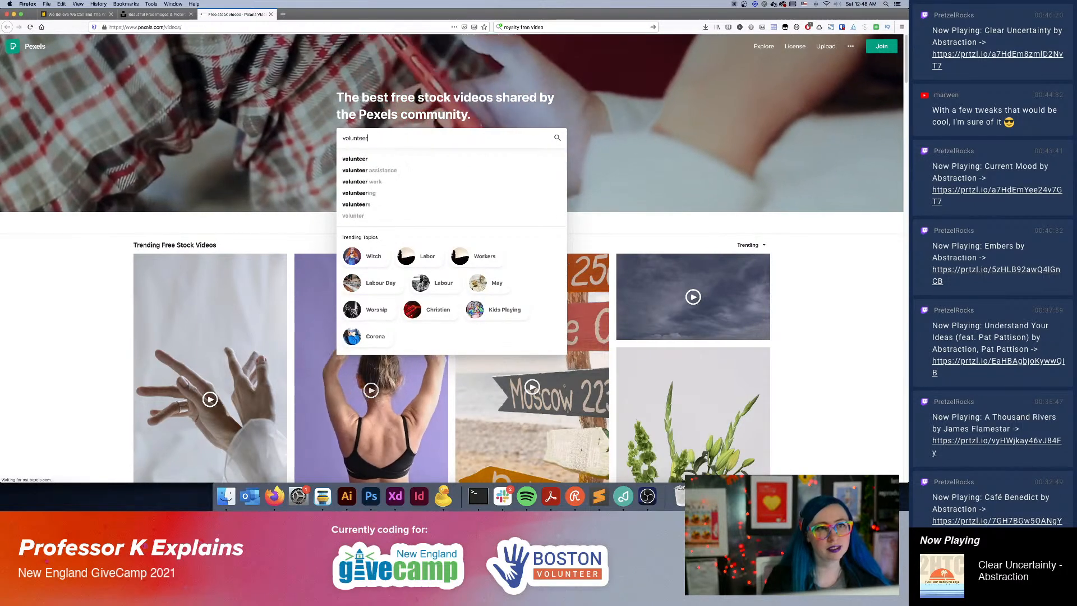
pyautogui.press('Return')
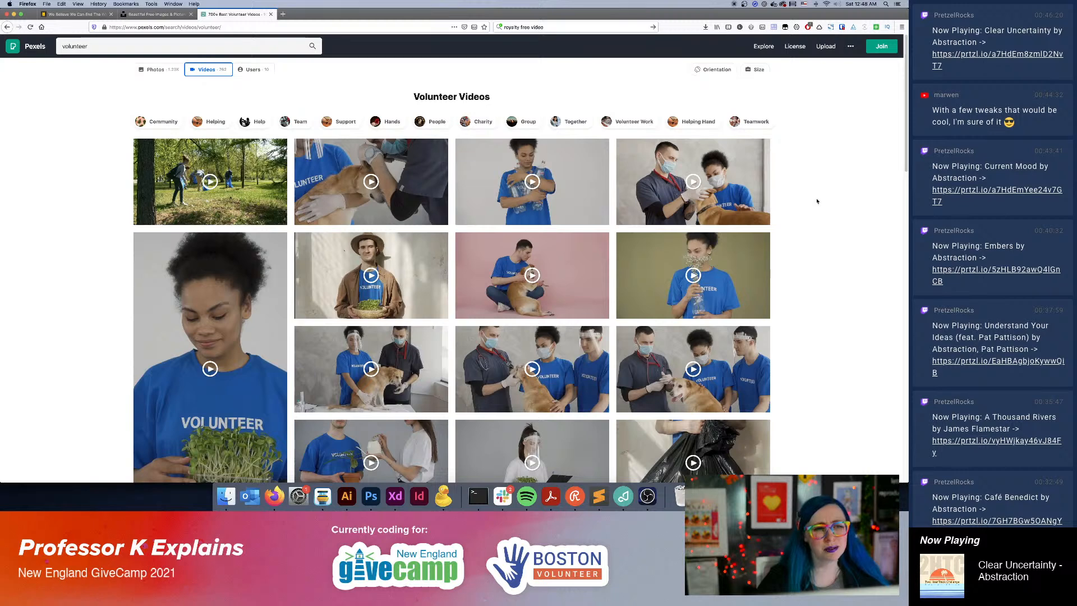
# Browse the volunteer video results for clips that would suit the website.
pyautogui.scroll(-3, 816, 201)
pyautogui.scroll(-1, 817, 198)
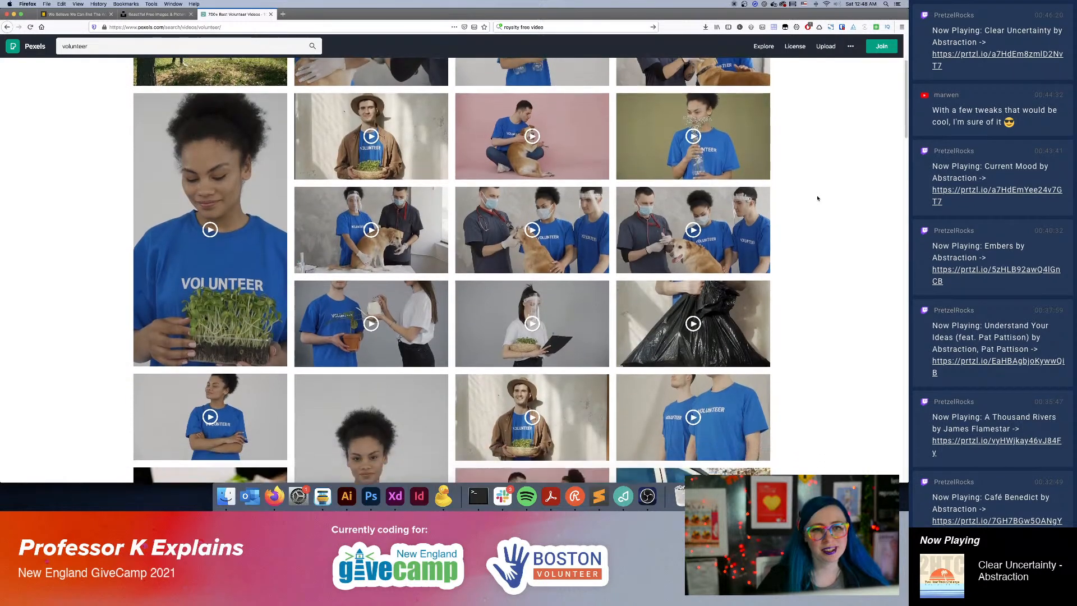
pyautogui.scroll(-2, 818, 198)
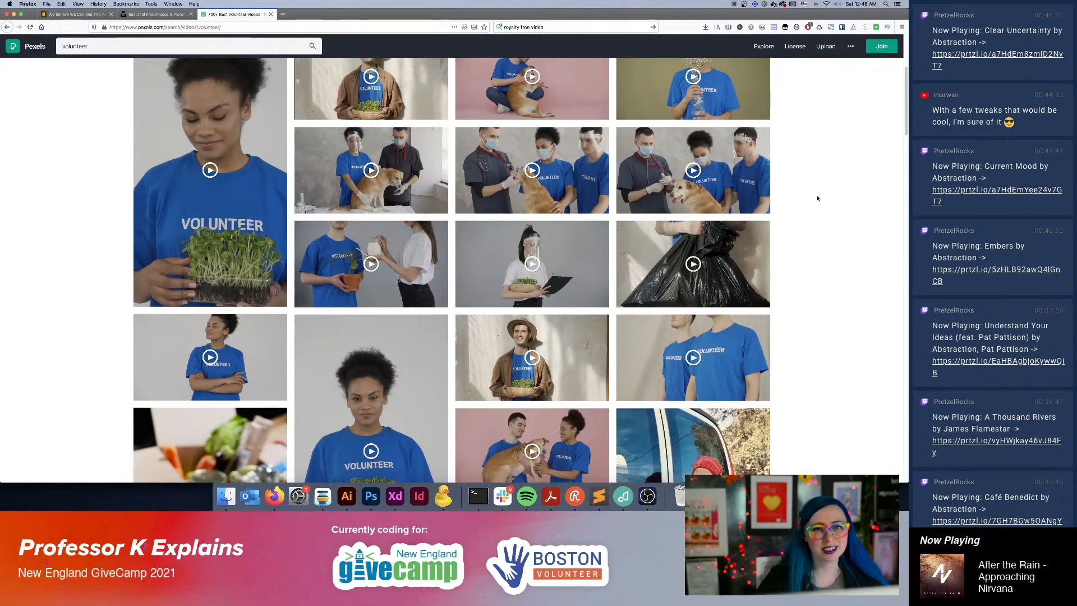
pyautogui.scroll(-5, 818, 199)
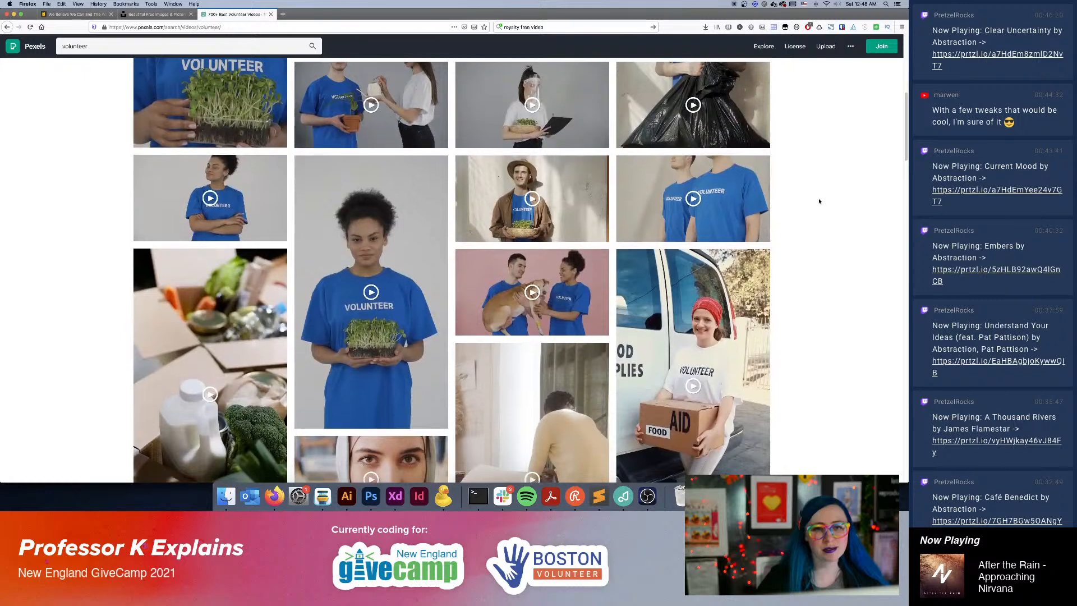
pyautogui.scroll(-5, 819, 201)
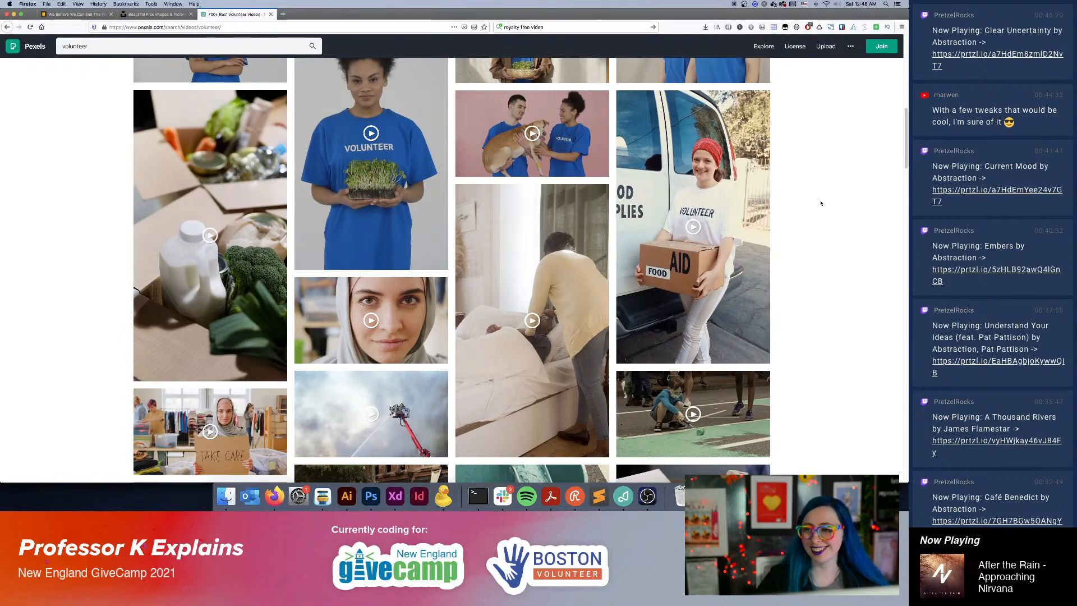
pyautogui.scroll(-3, 821, 203)
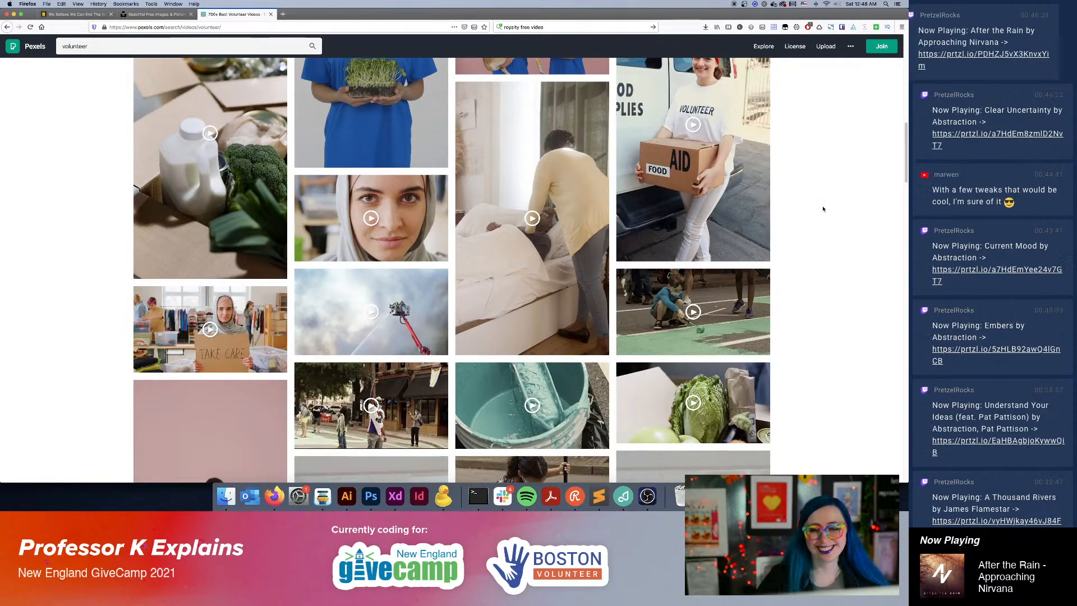
pyautogui.scroll(-3, 822, 205)
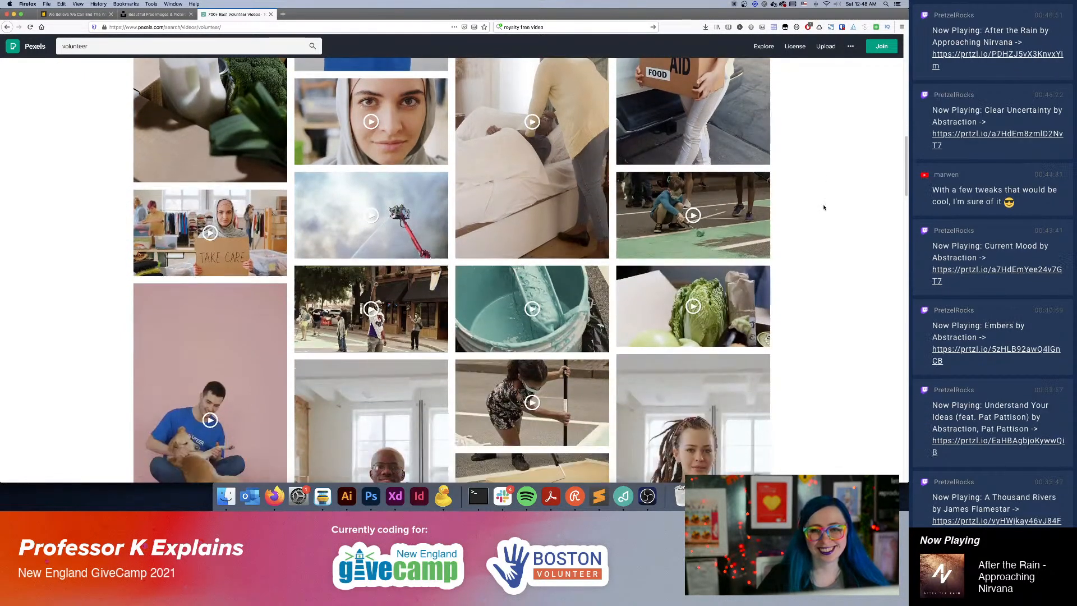
# Open the box of groceries clip, replay it, and return to the results, dismissing the Join Pexels form.
pyautogui.click(693, 307)
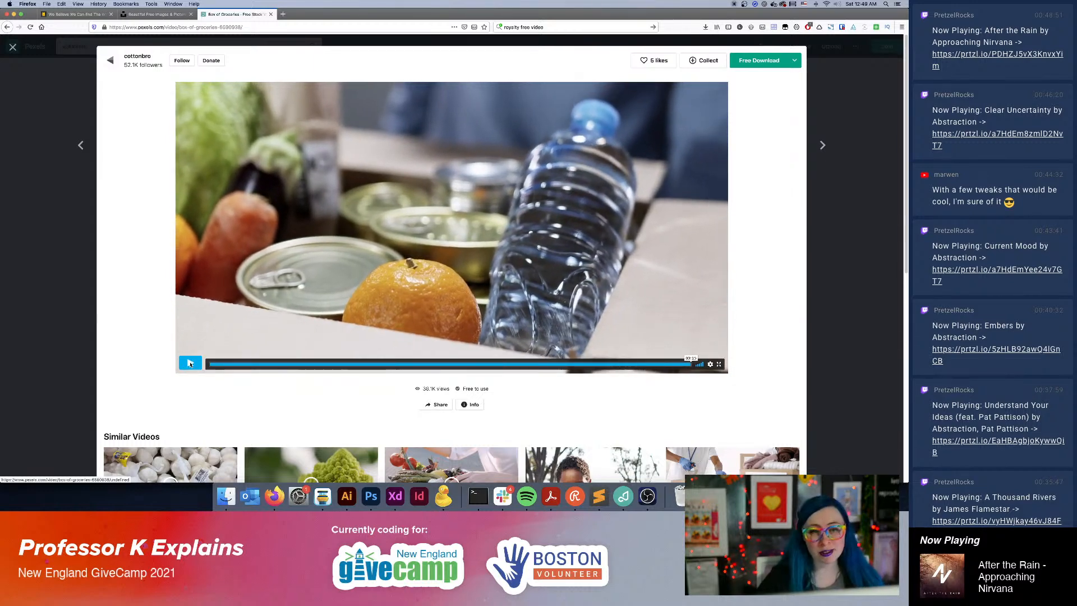
pyautogui.click(190, 364)
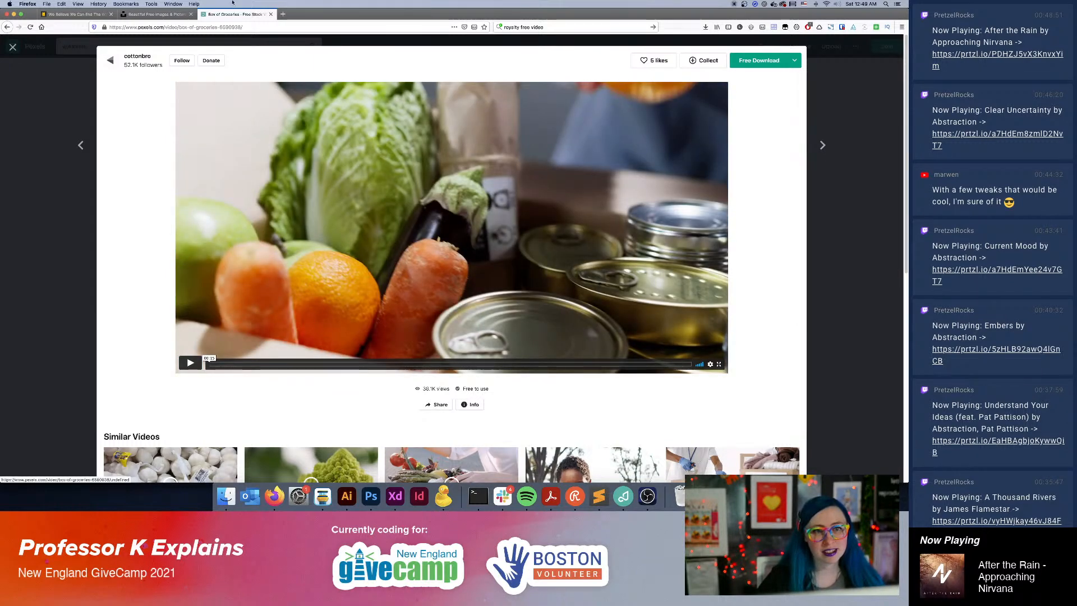
pyautogui.click(18, 114)
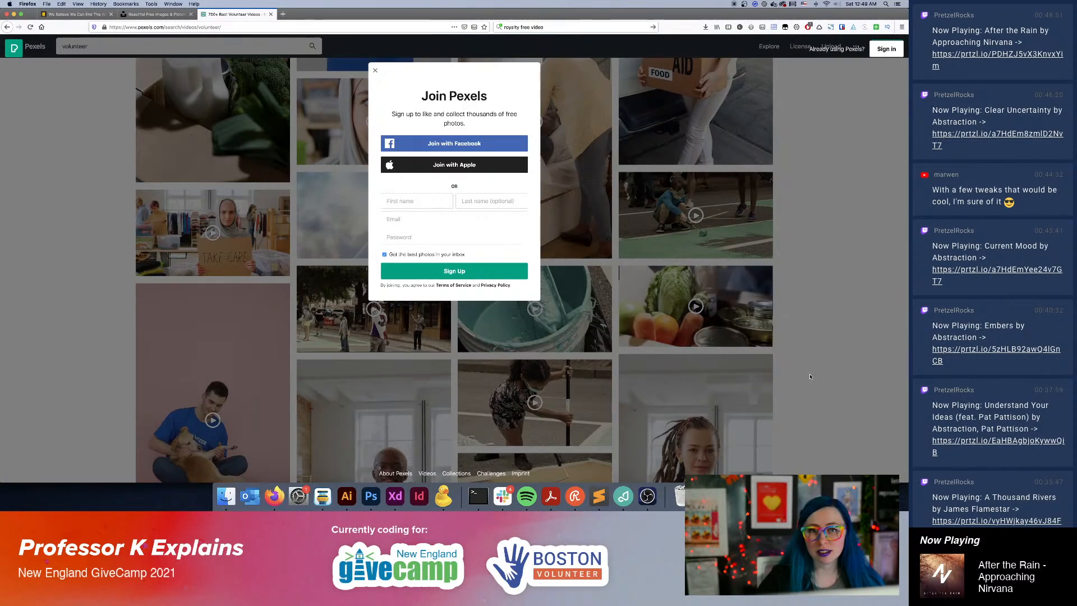
pyautogui.click(838, 294)
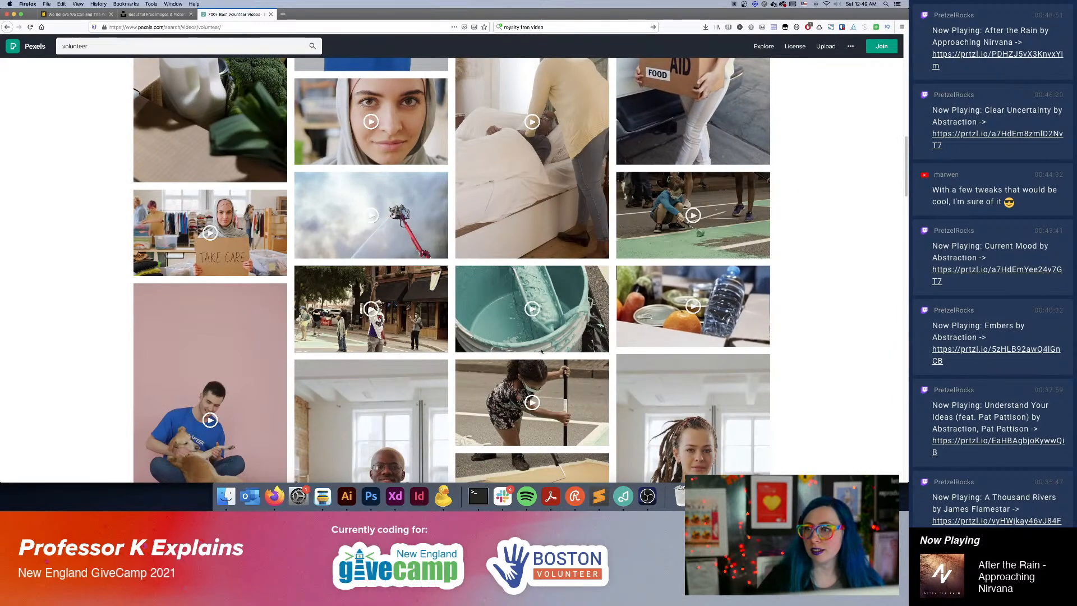
# Open and close a separate browser tab, refresh the volunteer results as a signed-in Pexels member, and like the box of groceries video.
pyautogui.press('super+t')
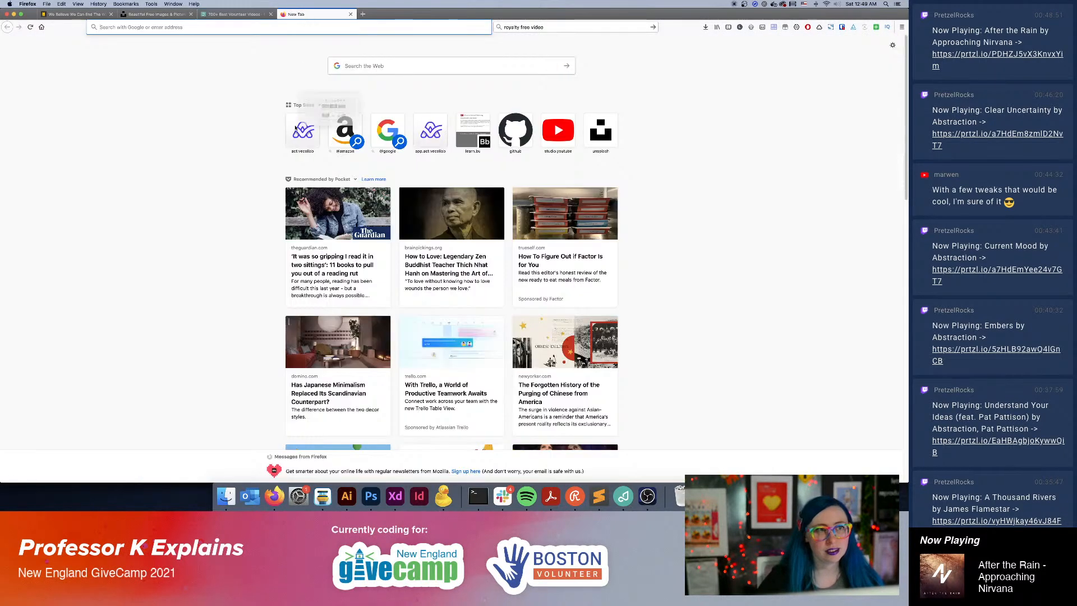
pyautogui.press('super+w')
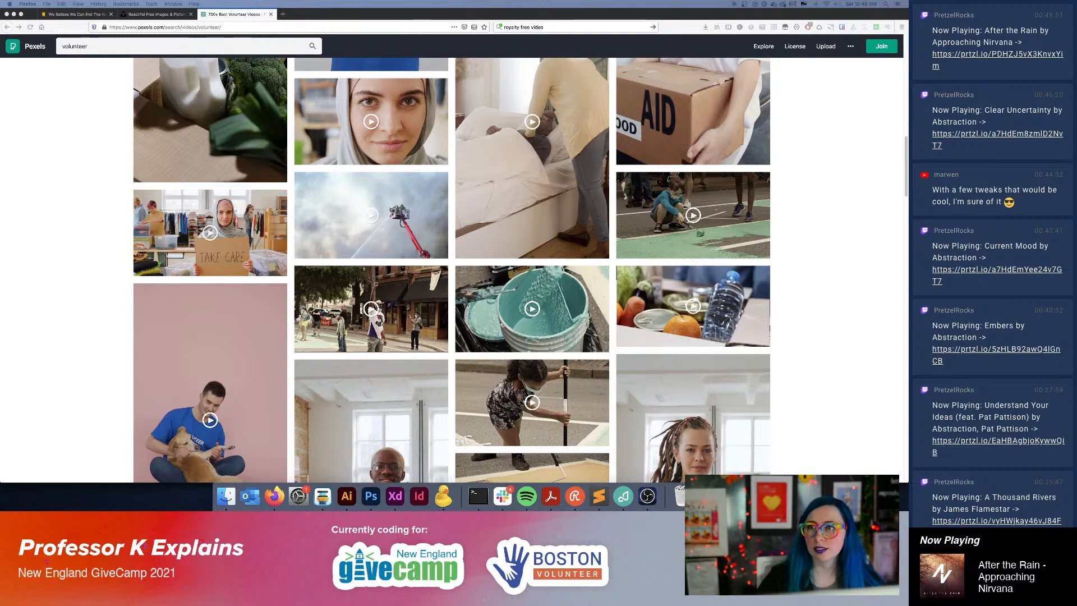
pyautogui.click(810, 166)
pyautogui.press('super+r')
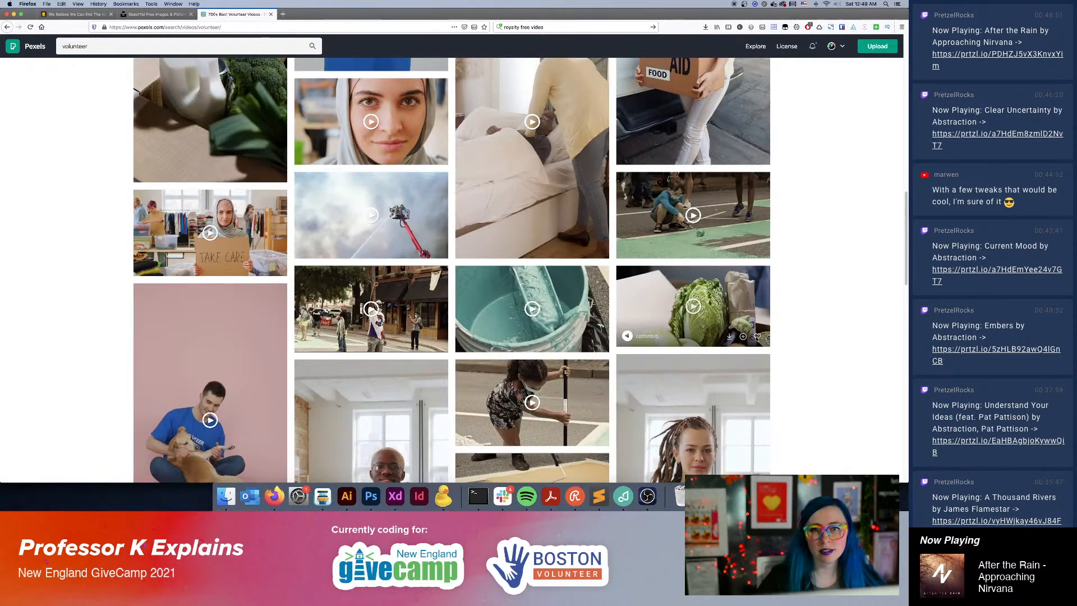
pyautogui.click(757, 337)
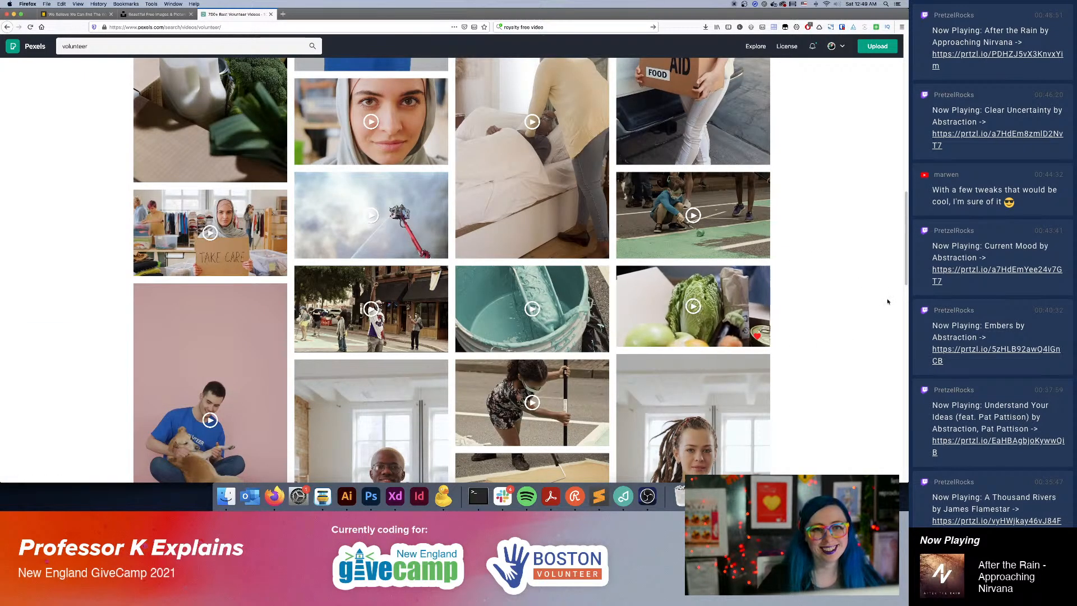
# Preview the video of a paint roller dipped in a teal paint bucket, close it and like it.
pyautogui.click(550, 307)
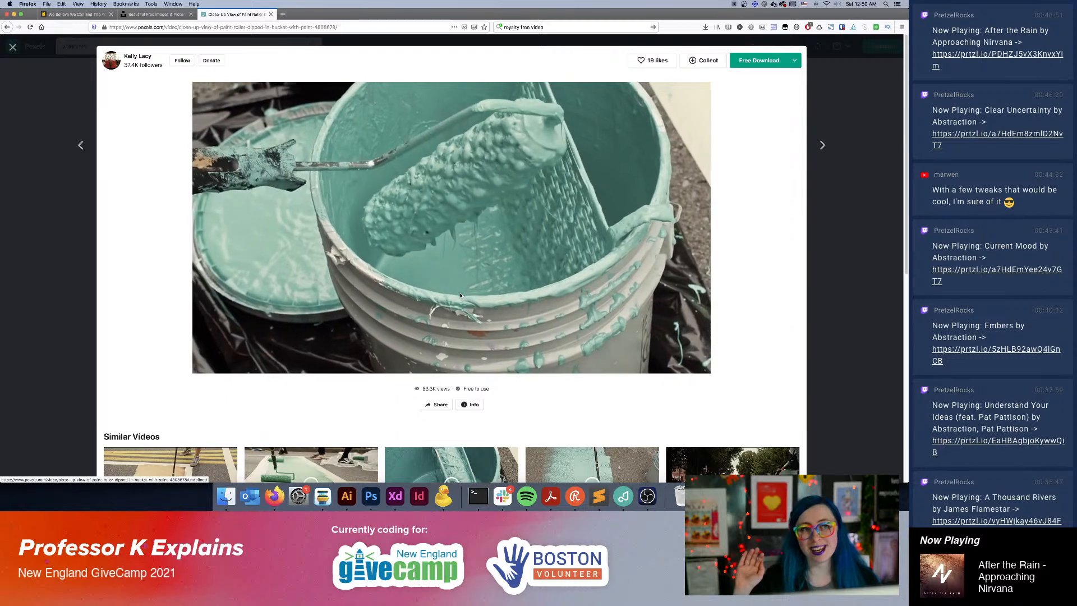
pyautogui.click(460, 295)
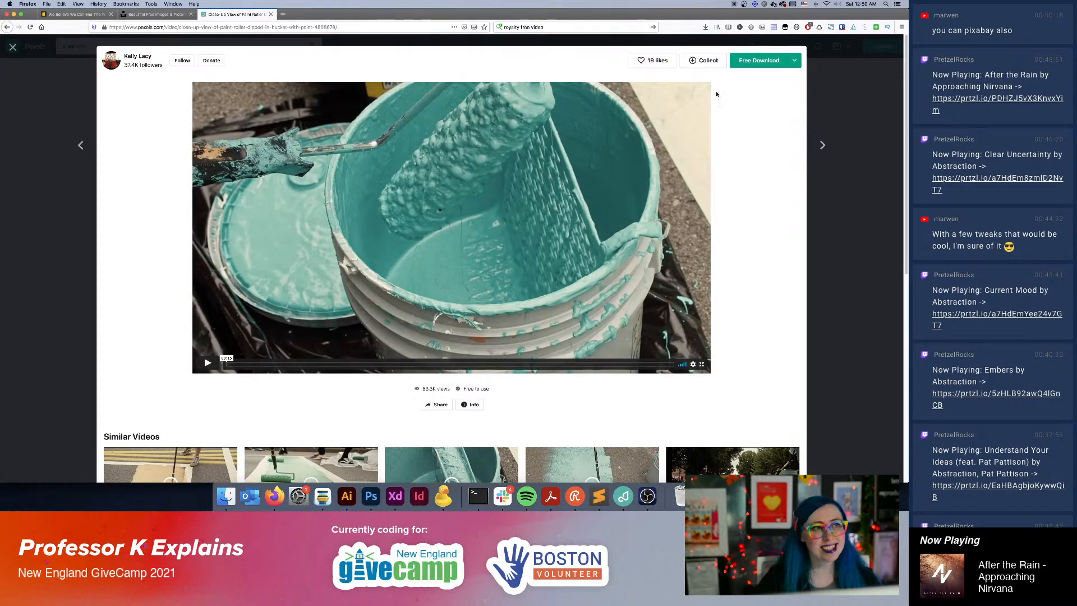
pyautogui.click(13, 48)
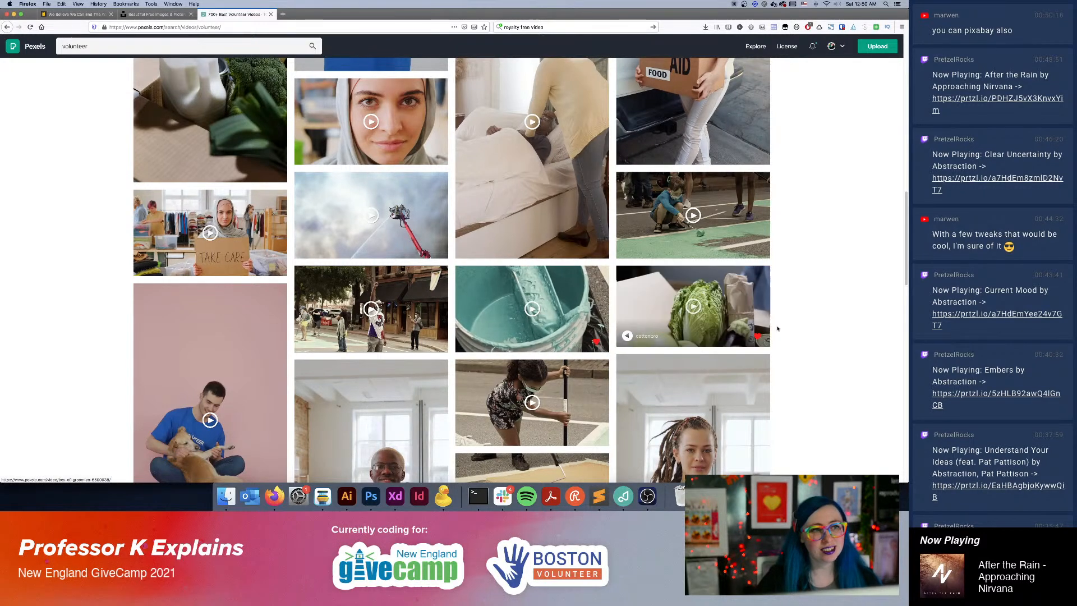
# Like the video of a grocery bag being handed over and the one of the dog beside a "Take me home" sign.
pyautogui.scroll(-3, 834, 294)
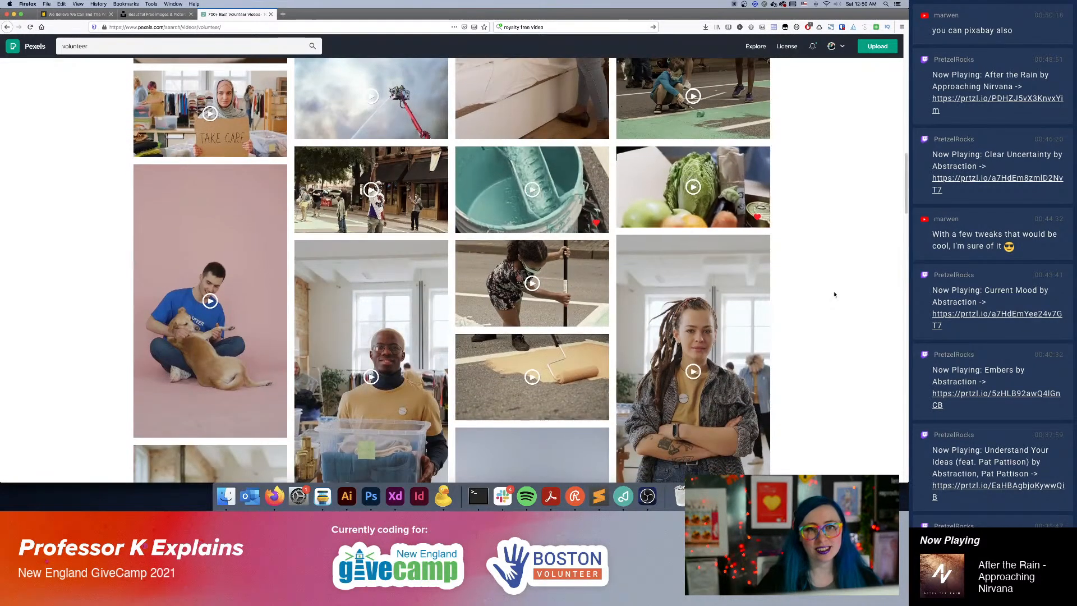
pyautogui.scroll(-8, 888, 327)
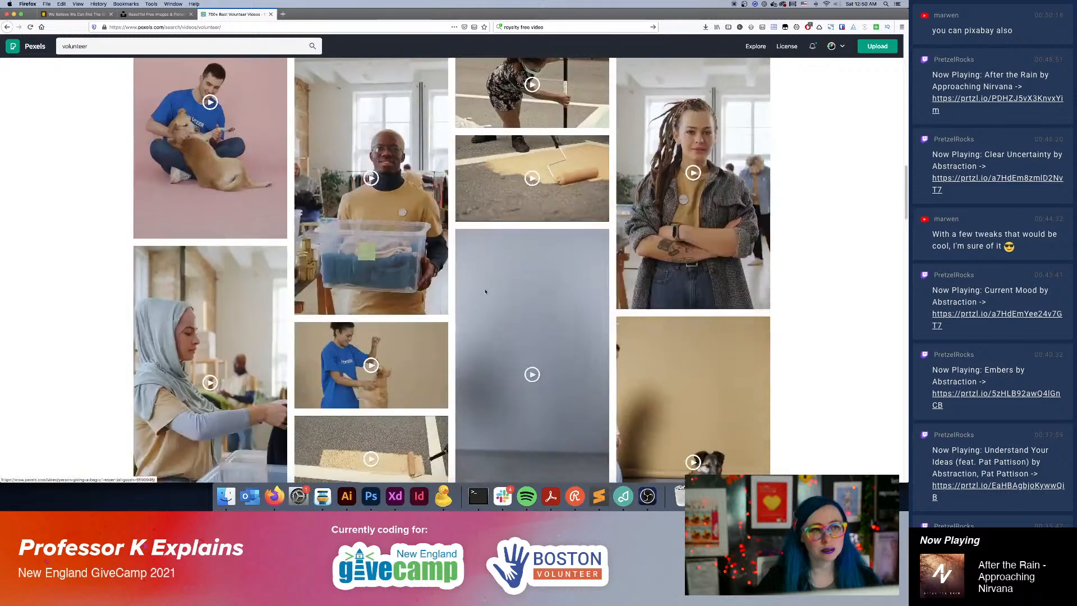
pyautogui.scroll(-5, 692, 329)
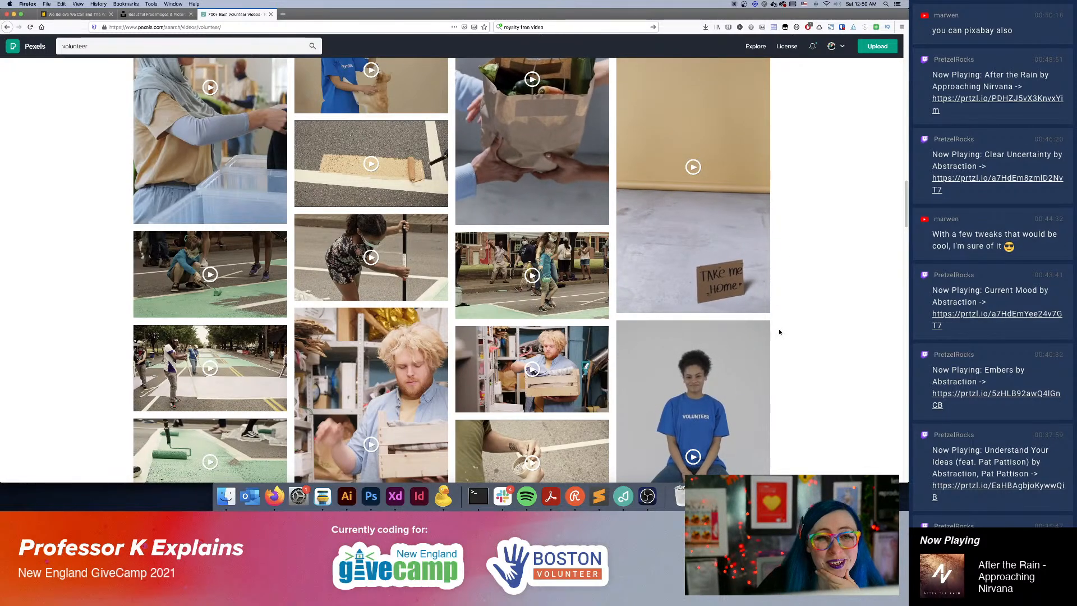
pyautogui.scroll(3, 596, 323)
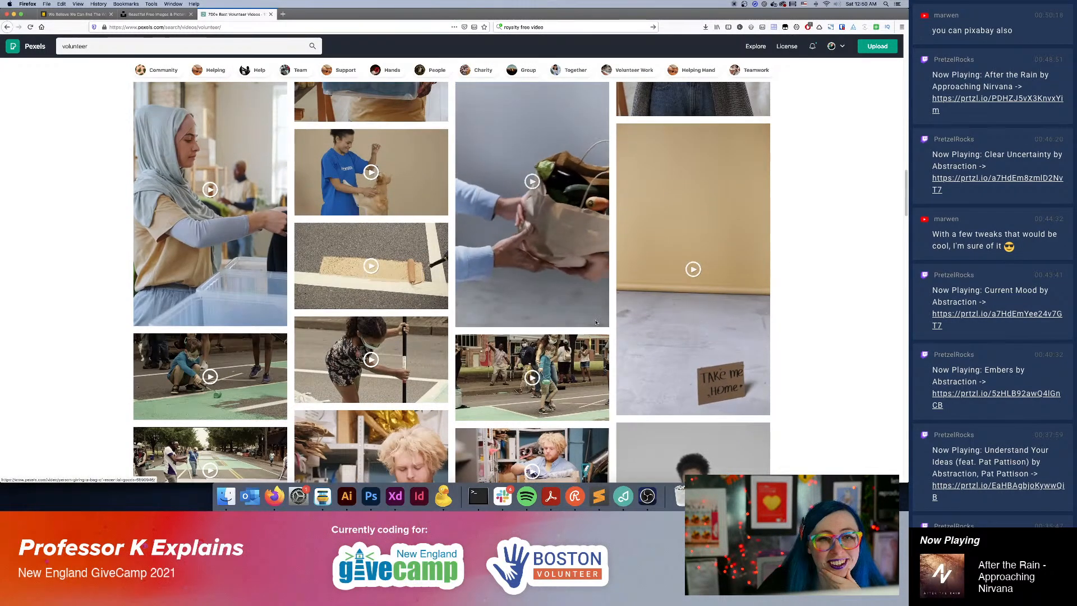
pyautogui.click(595, 318)
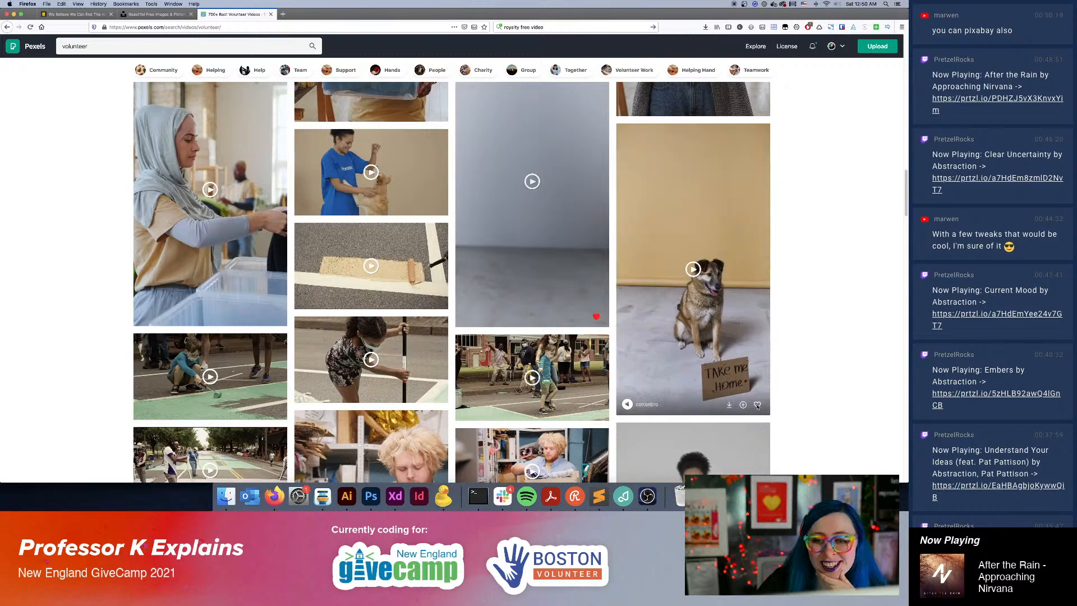
# Like the video of the couple crouching with a dog against a beige backdrop.
pyautogui.scroll(-7, 781, 346)
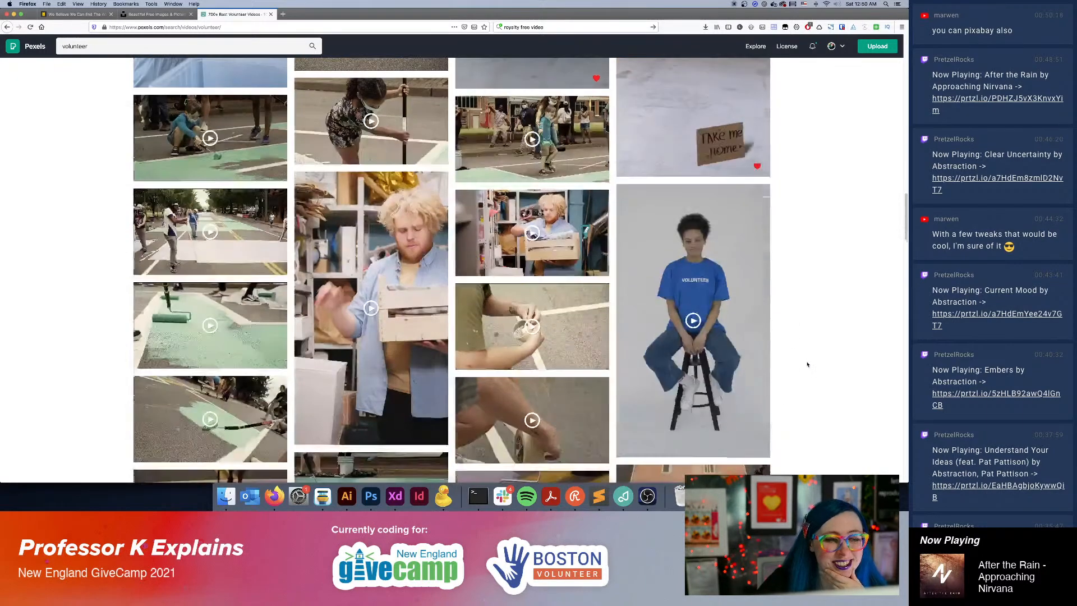
pyautogui.scroll(-7, 807, 365)
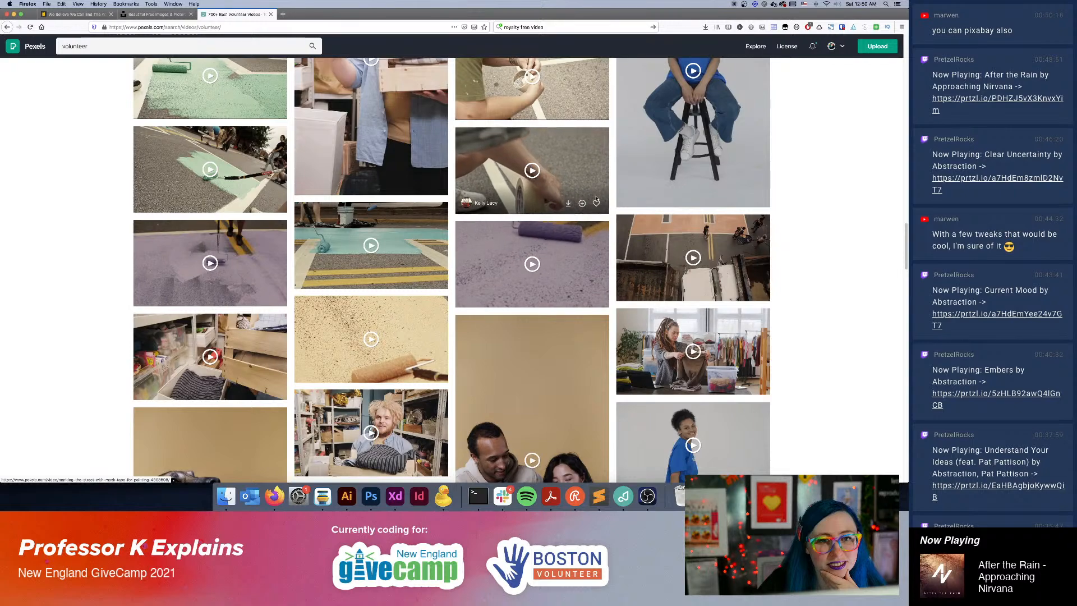
pyautogui.scroll(-5, 565, 338)
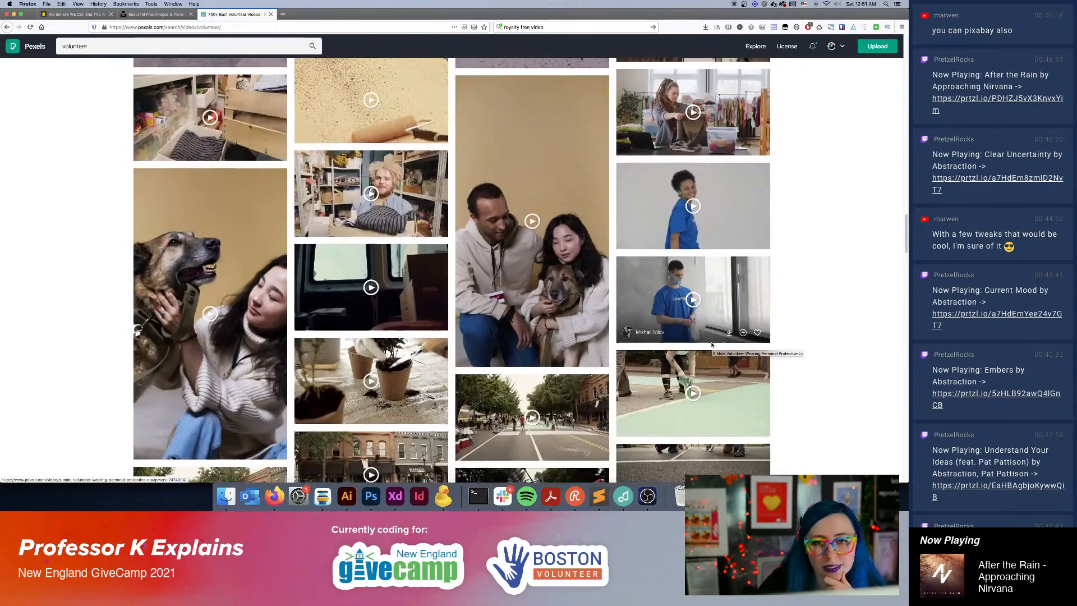
pyautogui.scroll(-1, 612, 303)
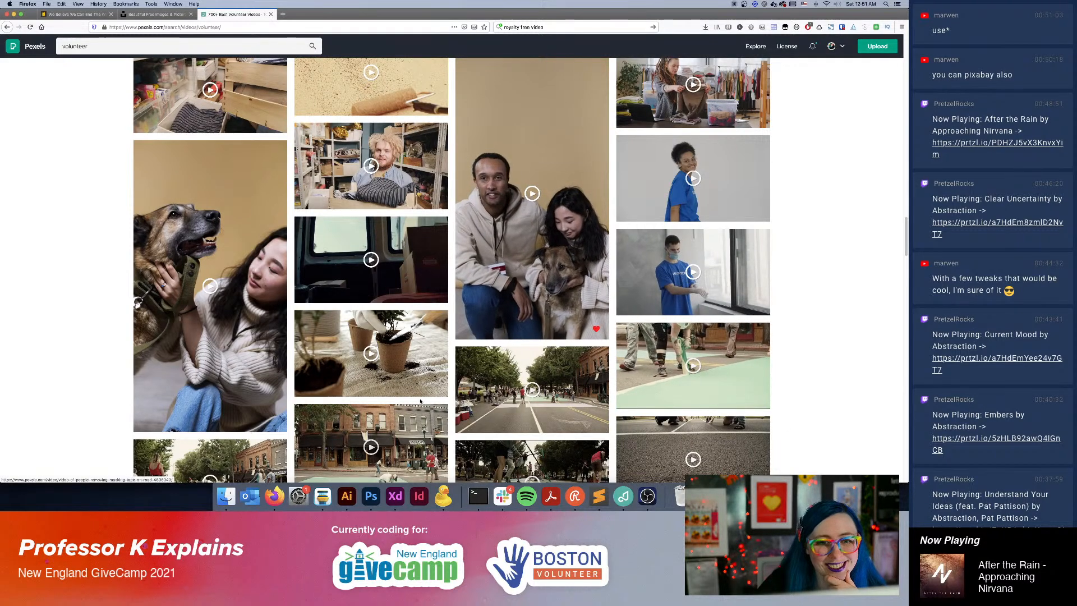
# Look through the street-painting and community clips further down the volunteer results for suitable footage.
pyautogui.scroll(-2, 421, 400)
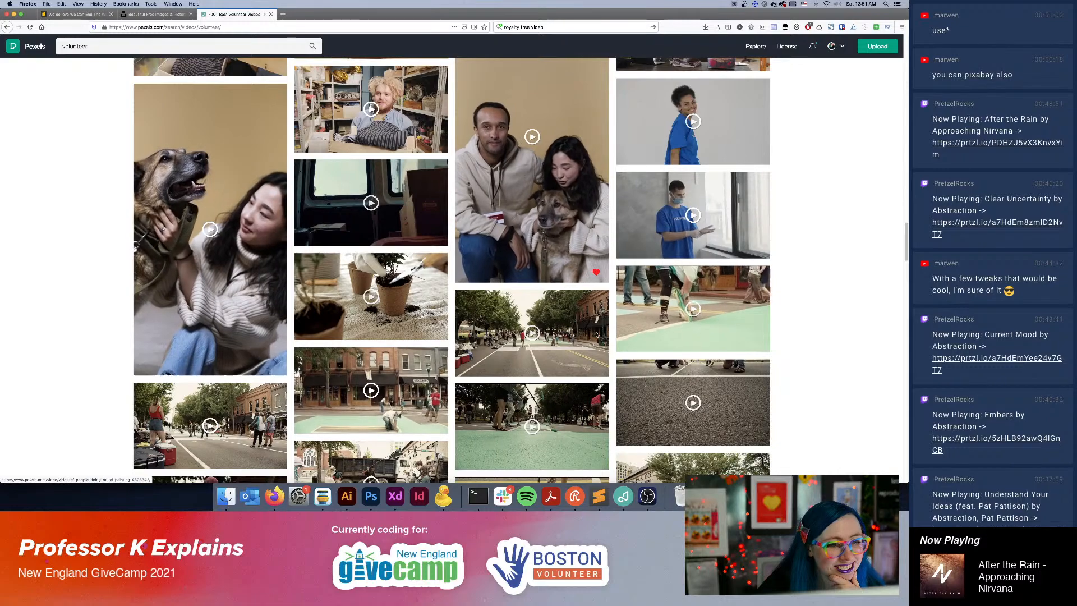
pyautogui.scroll(-5, 596, 335)
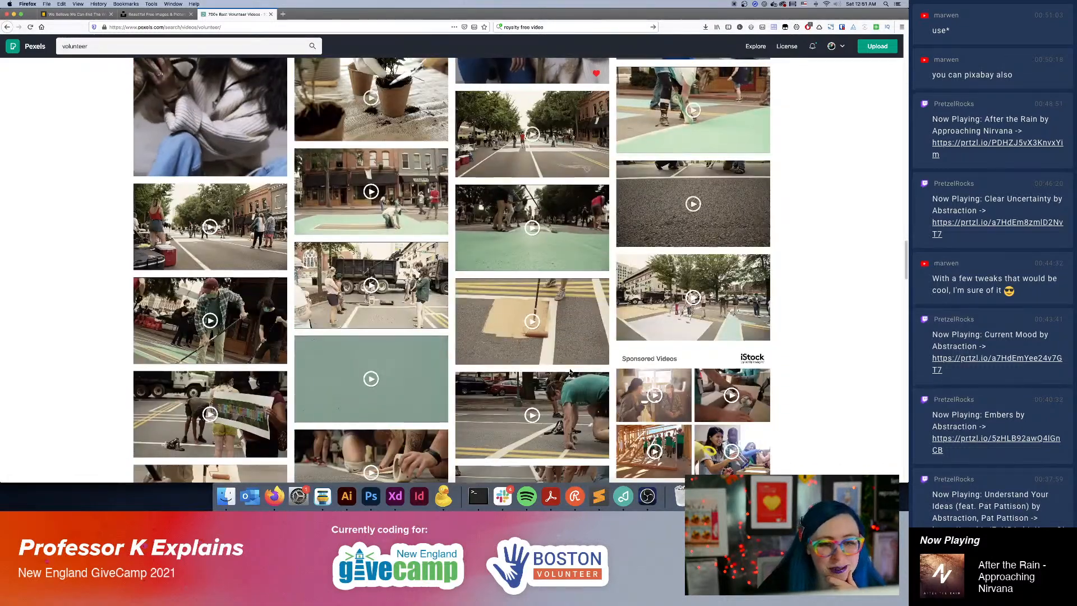
pyautogui.scroll(-3, 570, 372)
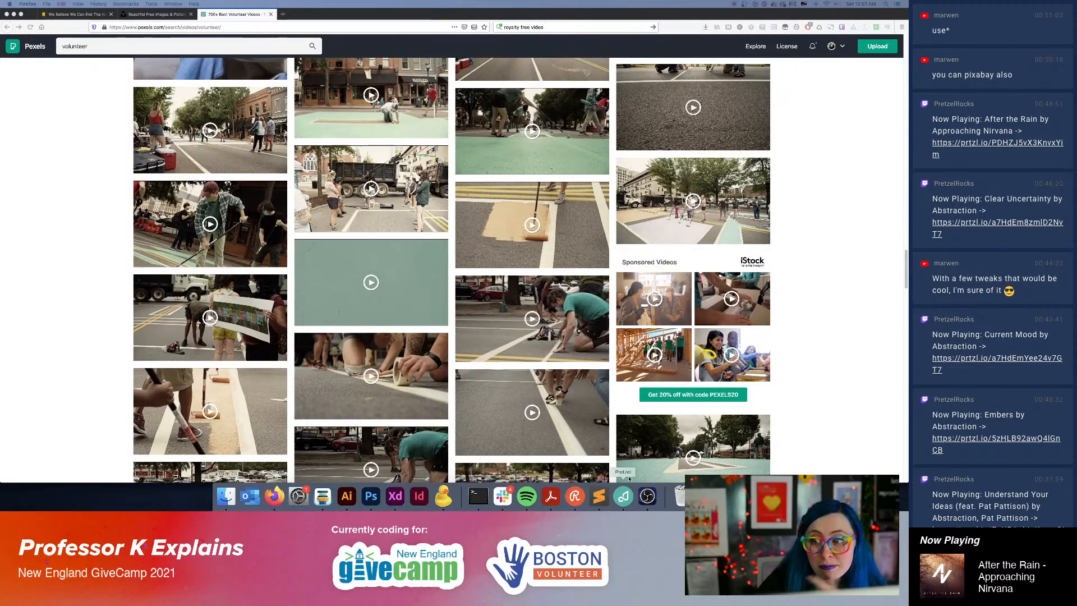
pyautogui.scroll(-5, 443, 336)
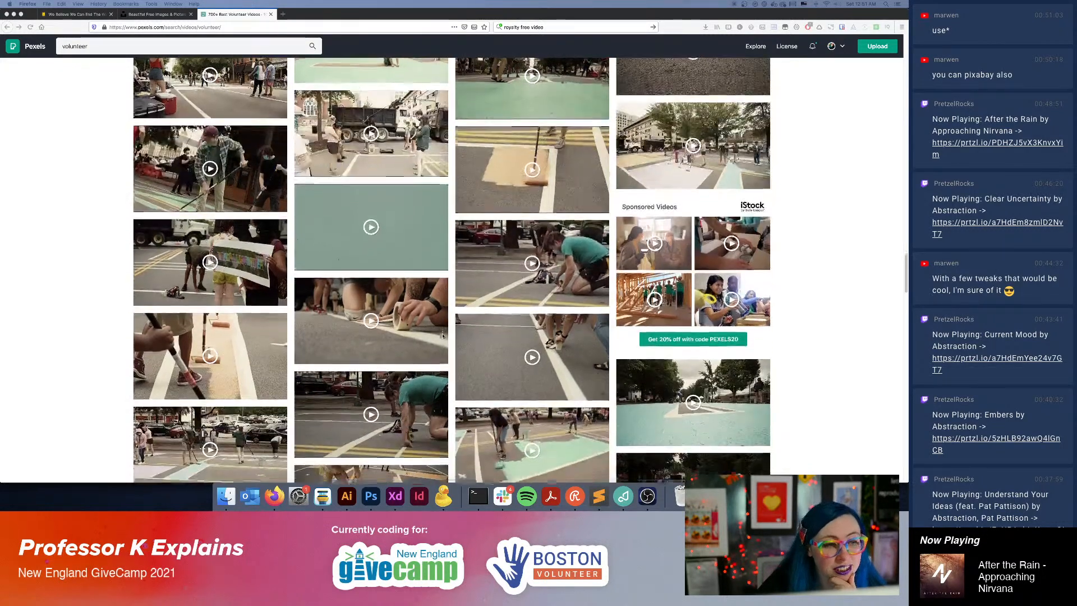
pyautogui.scroll(-10, 443, 337)
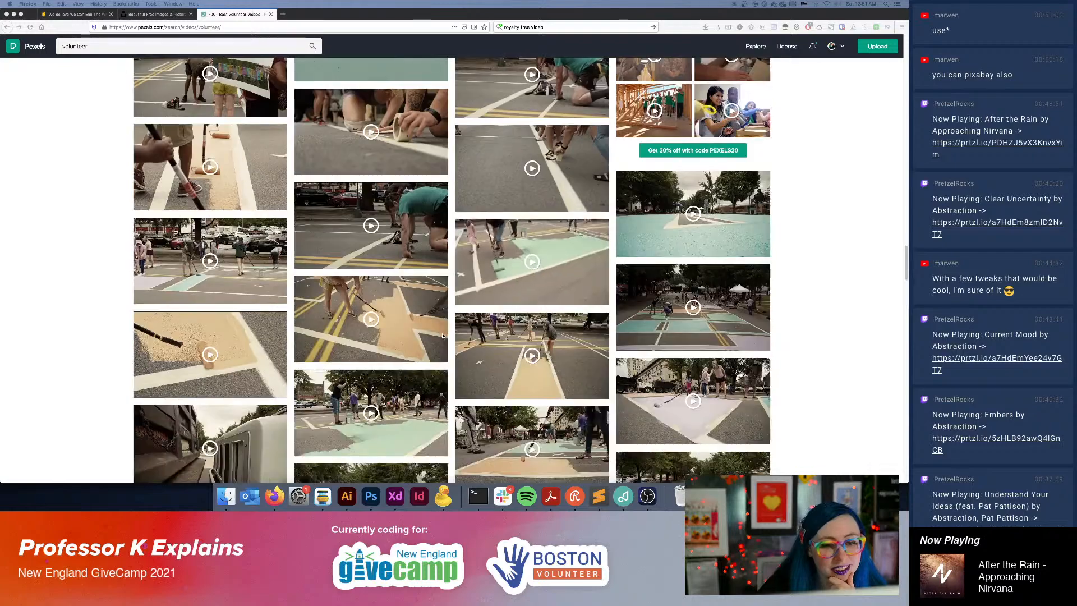
pyautogui.scroll(-10, 443, 335)
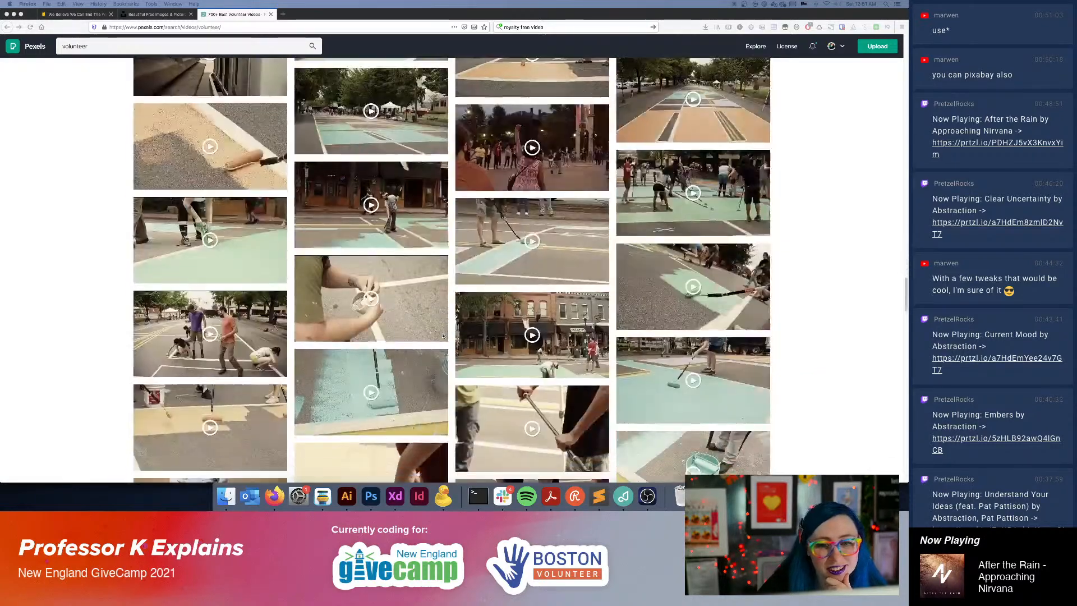
pyautogui.scroll(-3, 443, 336)
pyautogui.scroll(-15, 443, 335)
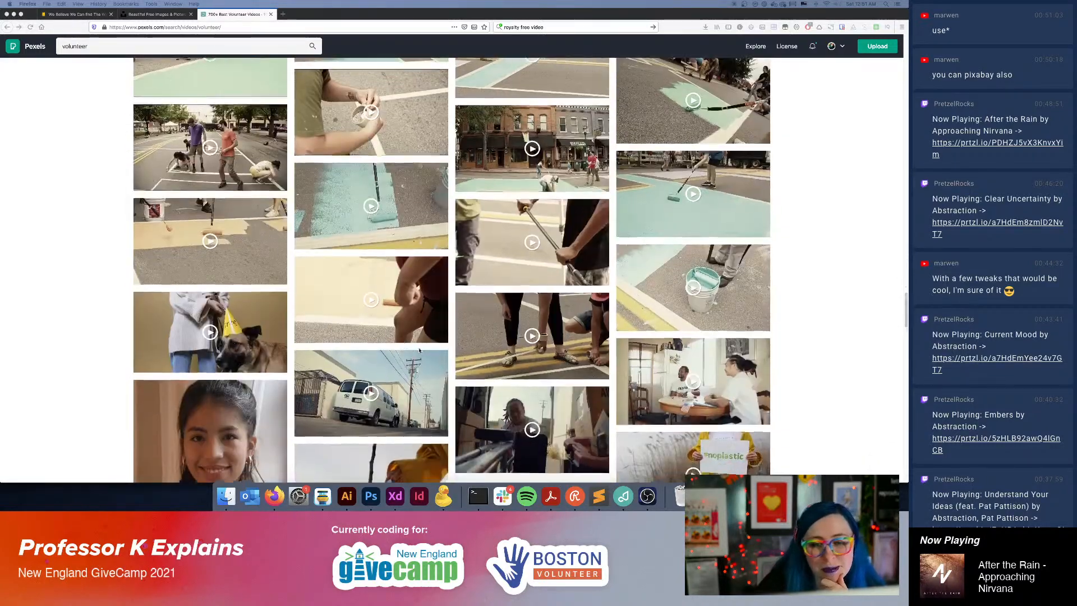
pyautogui.scroll(-7, 421, 343)
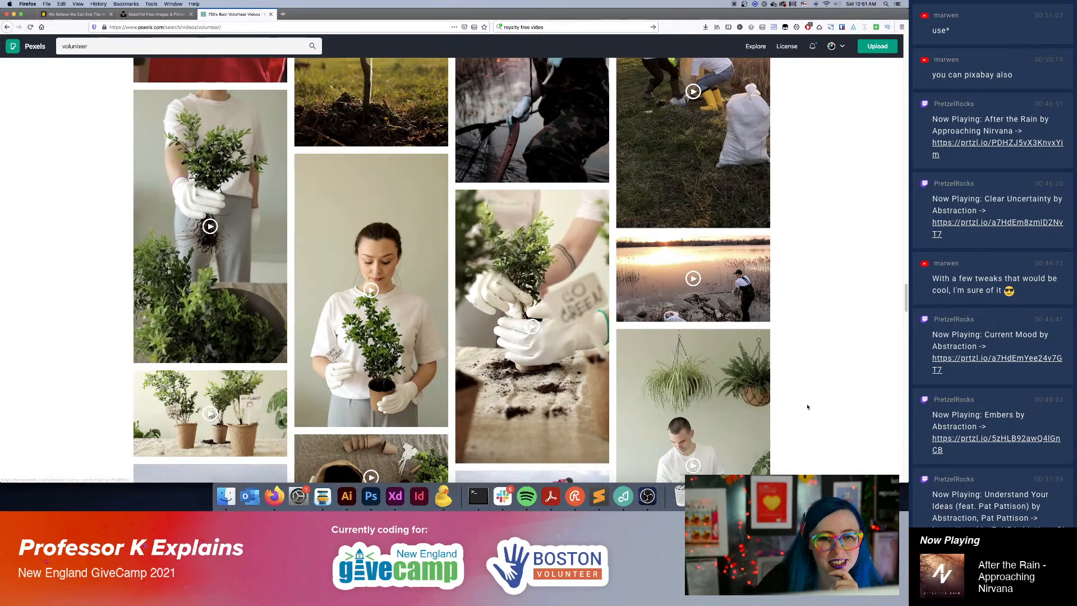
# Like the overhead video of gloved hands working soil in a plant pot.
pyautogui.scroll(-5, 807, 404)
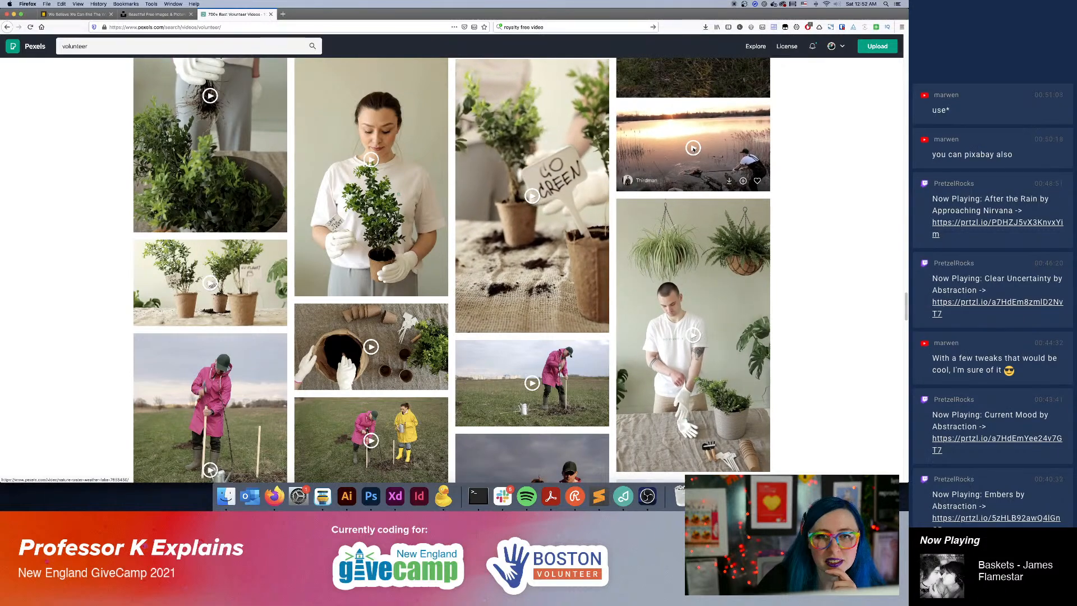
pyautogui.scroll(-5, 801, 356)
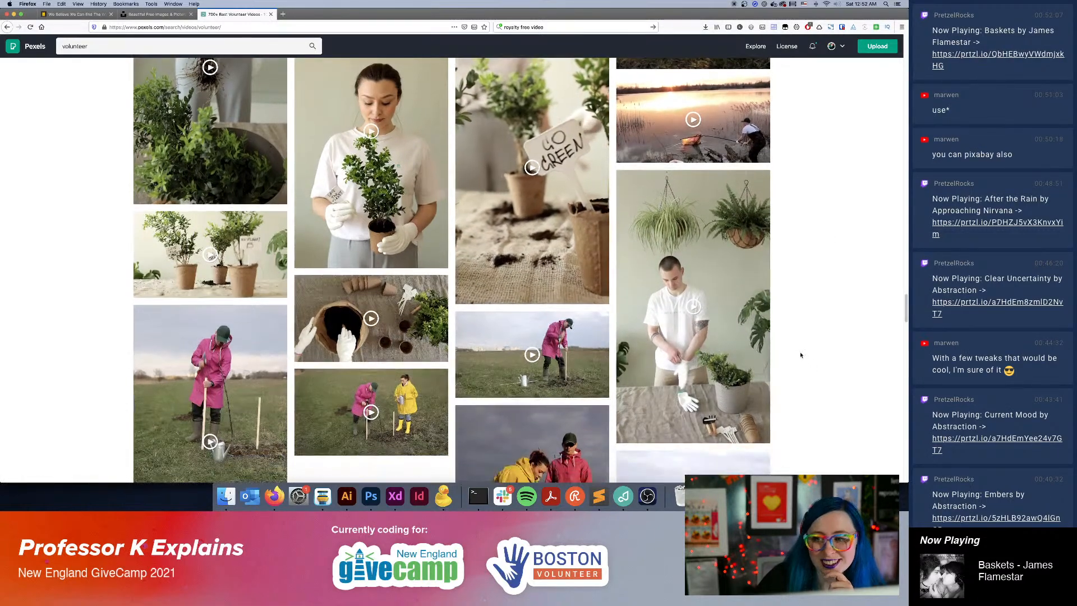
pyautogui.scroll(1, 799, 356)
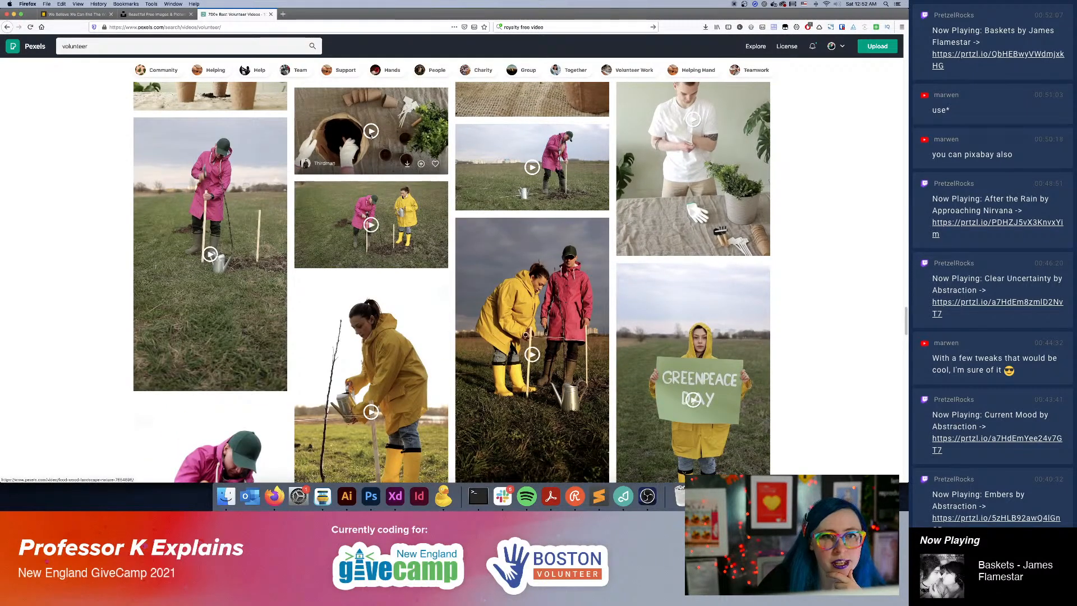
pyautogui.click(435, 163)
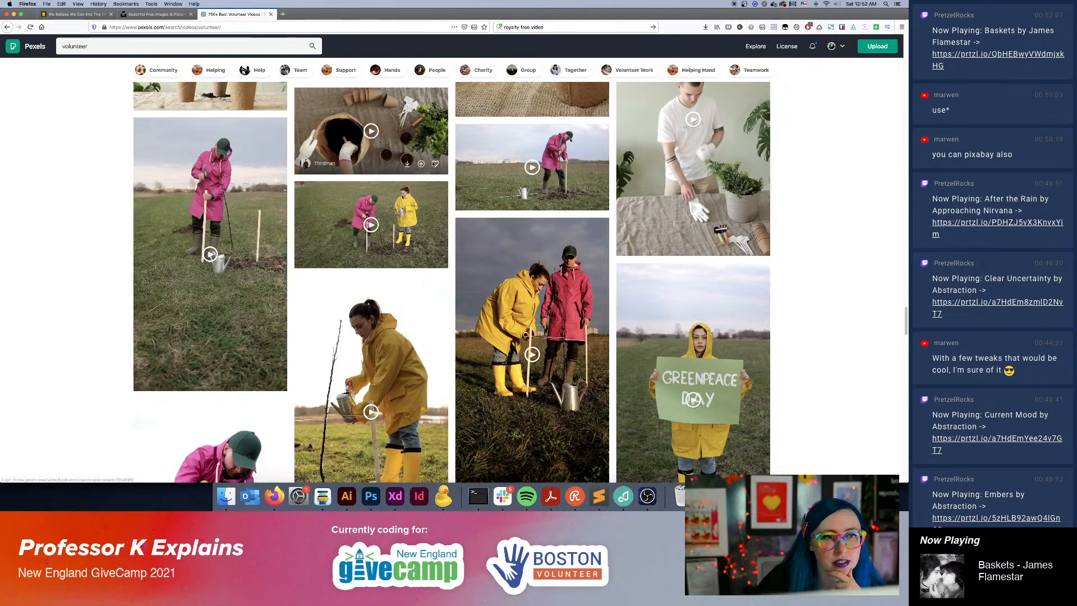
# Look through the tree-planting, litter clean-up, potted-plant and donation clips in the volunteer results.
pyautogui.scroll(-10, 844, 293)
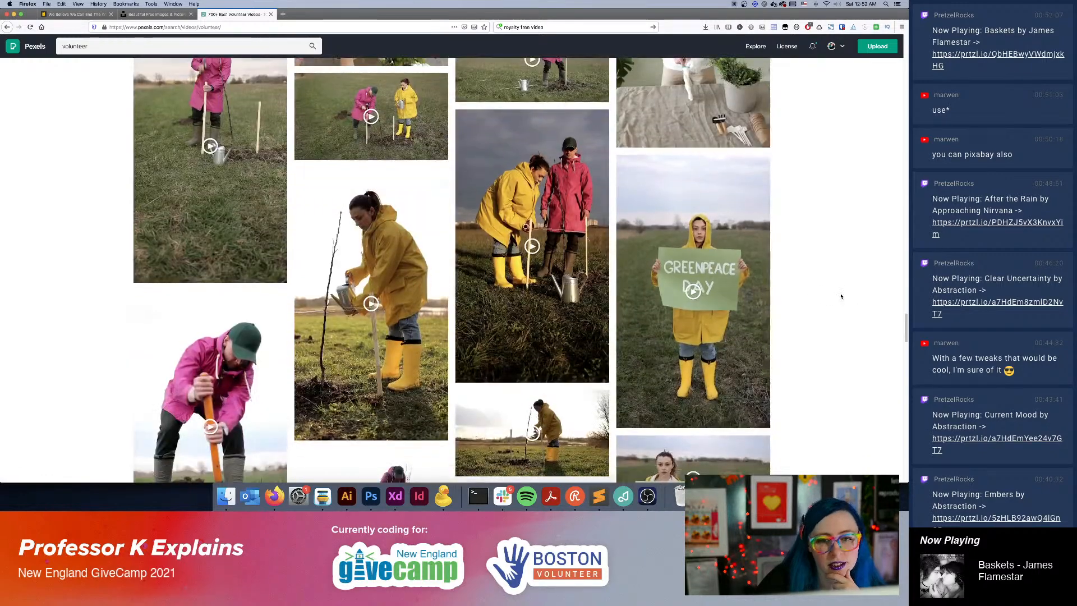
pyautogui.scroll(-5, 840, 297)
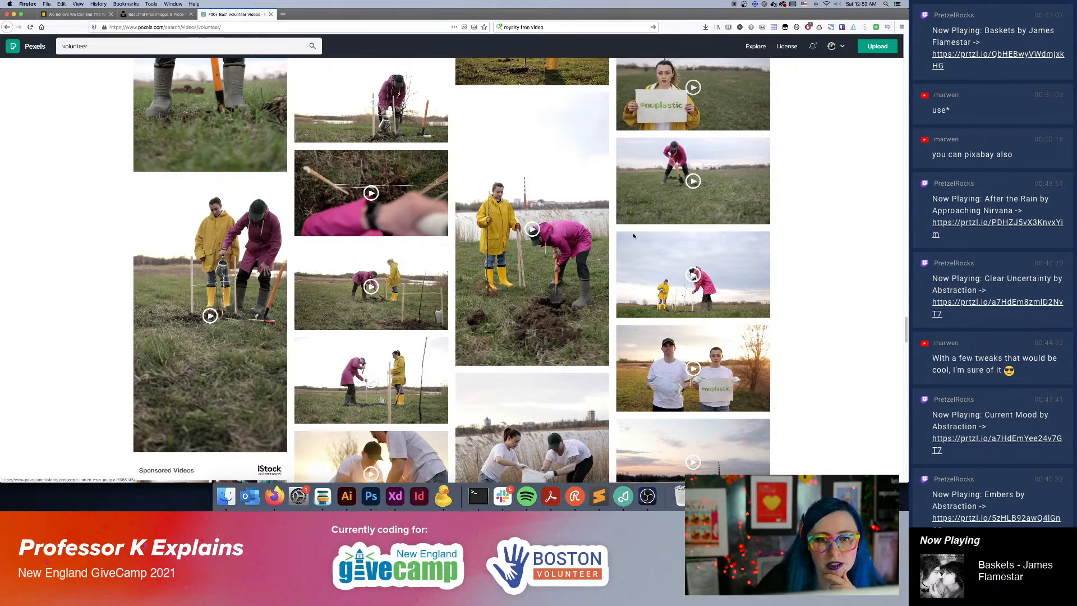
pyautogui.scroll(-10, 766, 200)
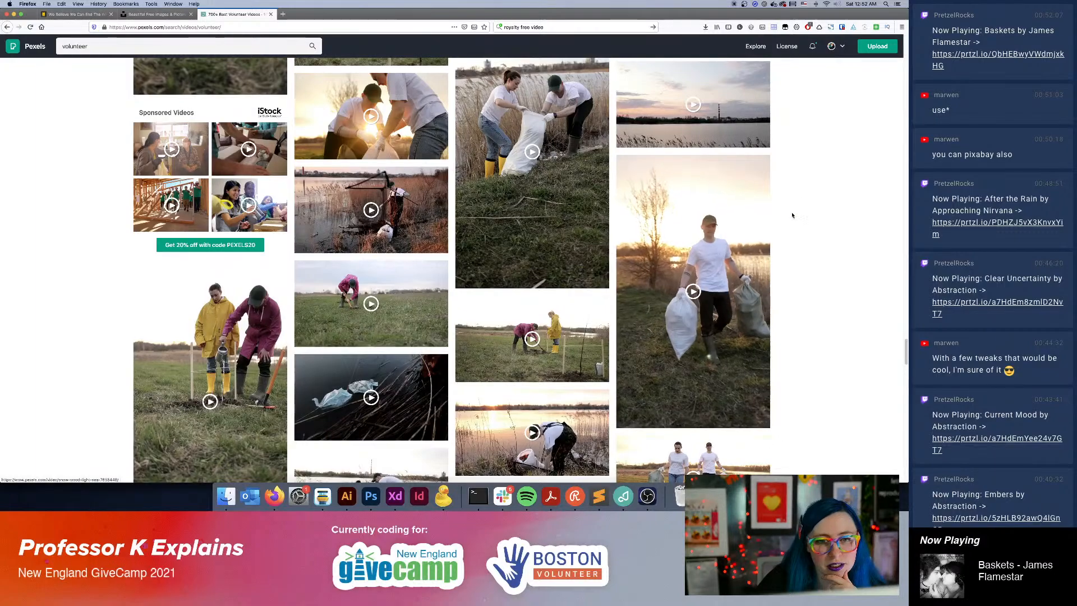
pyautogui.scroll(-5, 774, 206)
pyautogui.scroll(-5, 790, 211)
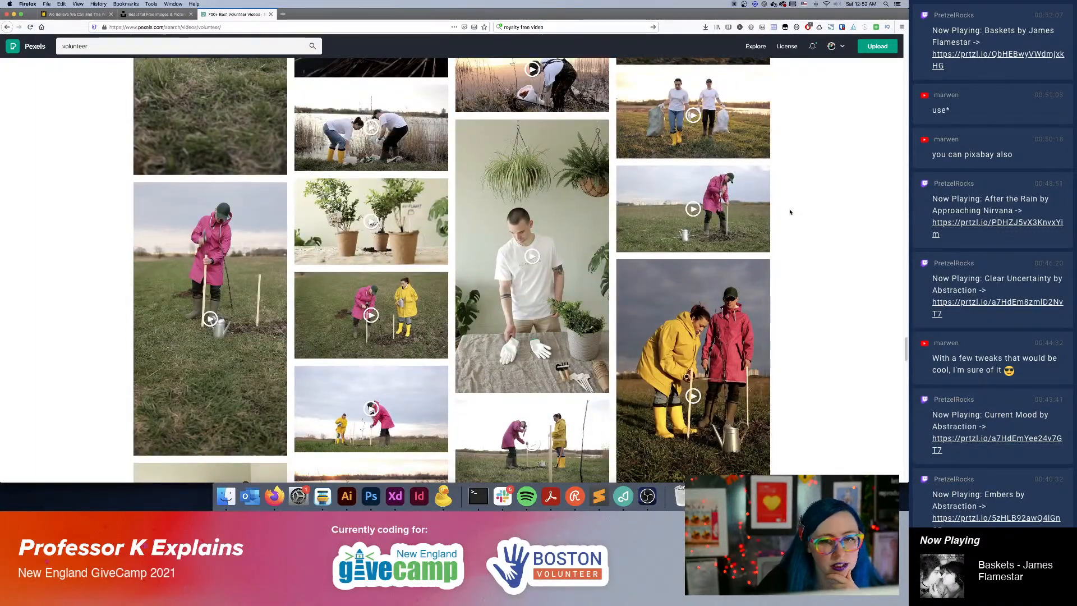
pyautogui.scroll(-2, 790, 211)
pyautogui.scroll(-5, 790, 211)
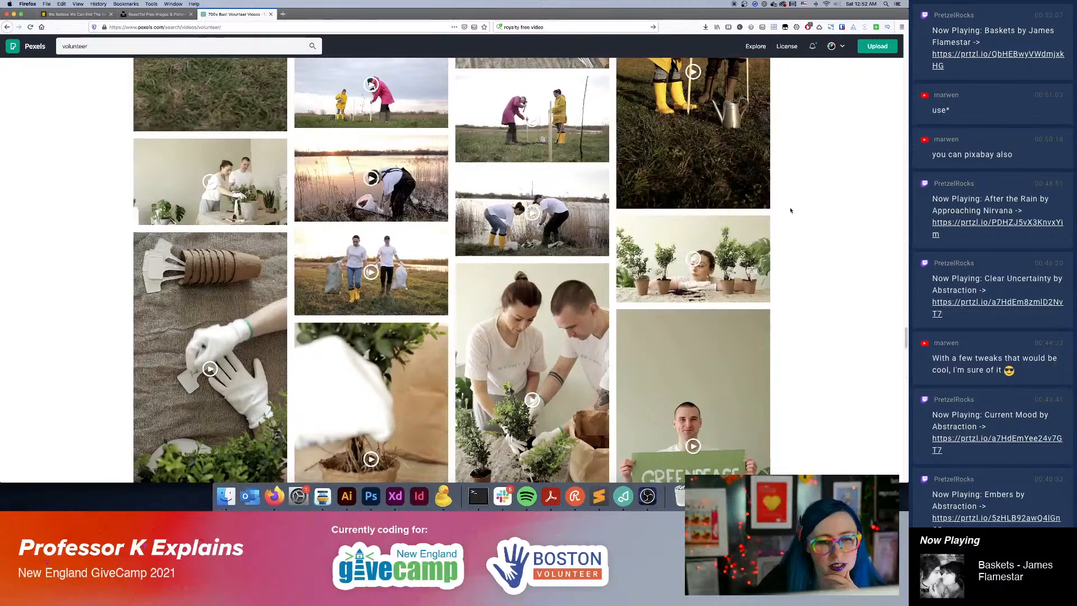
pyautogui.scroll(-4, 790, 210)
pyautogui.scroll(-2, 791, 211)
pyautogui.scroll(-4, 791, 211)
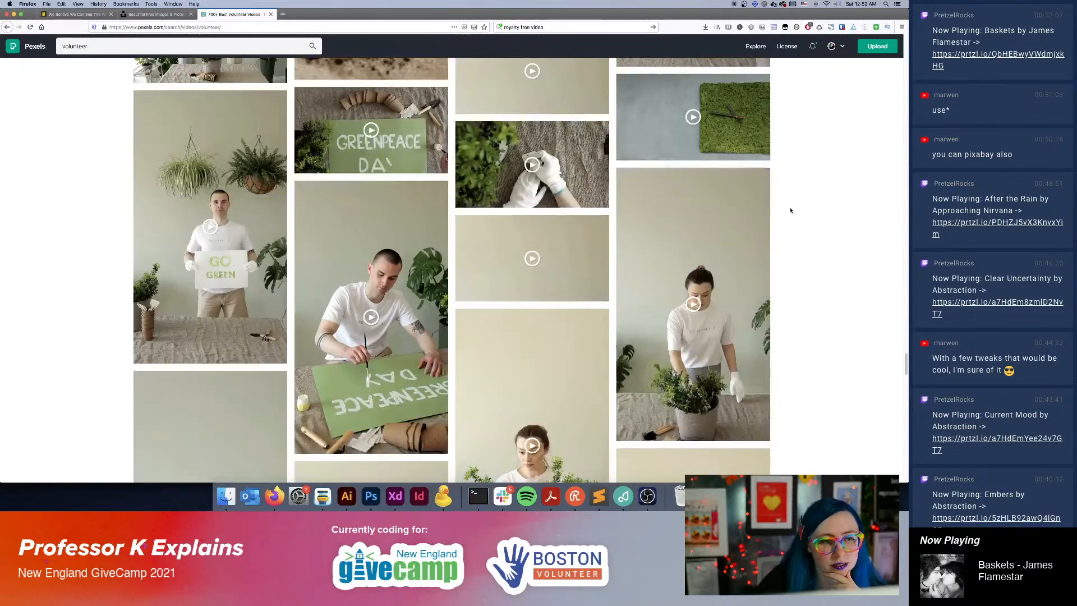
pyautogui.scroll(-7, 791, 210)
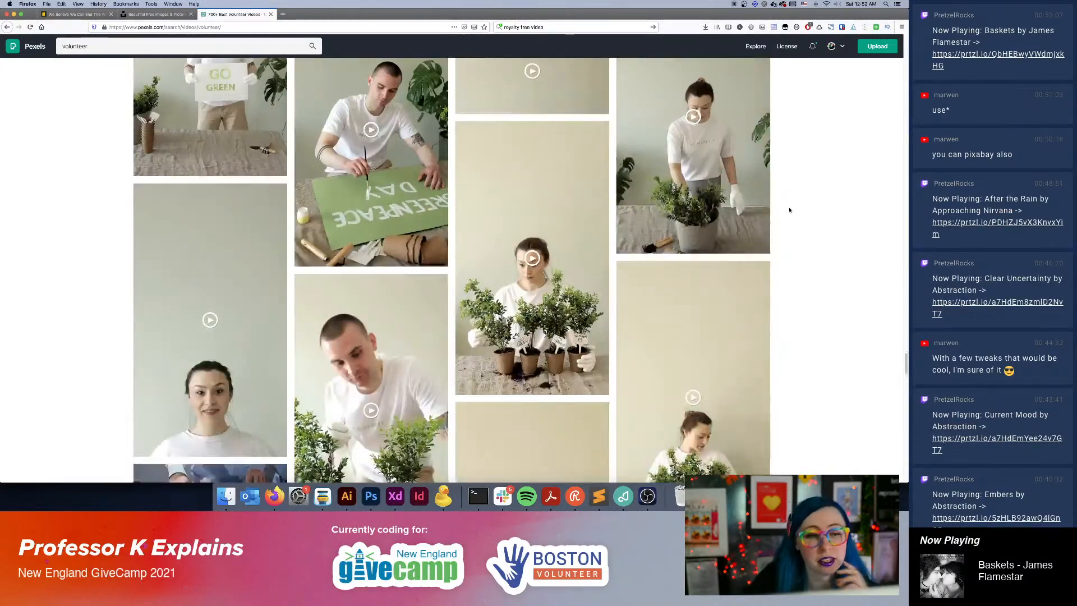
pyautogui.scroll(-5, 789, 211)
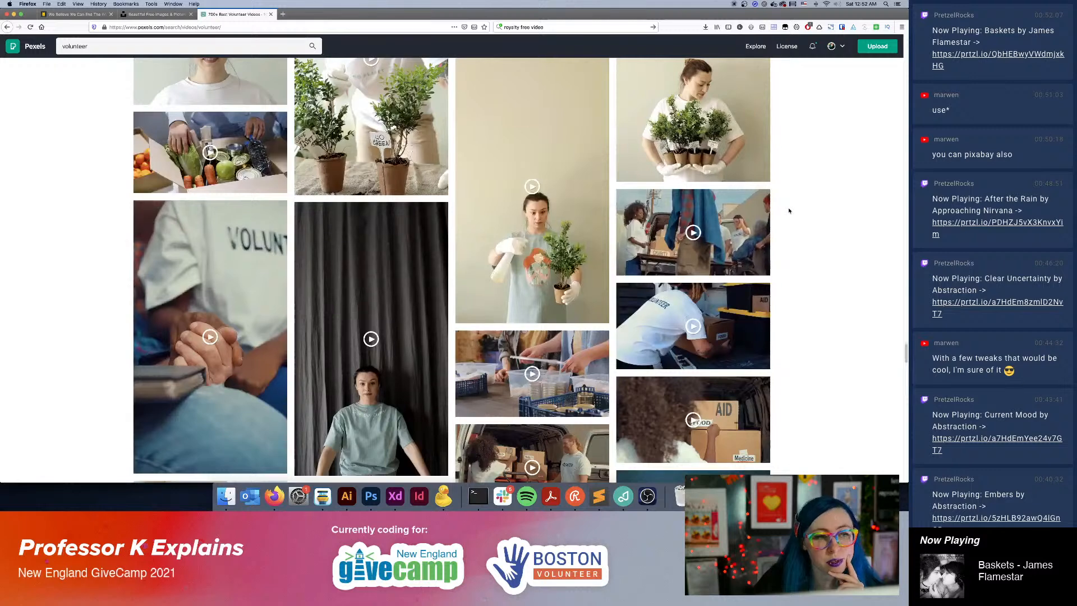
pyautogui.scroll(-3, 790, 211)
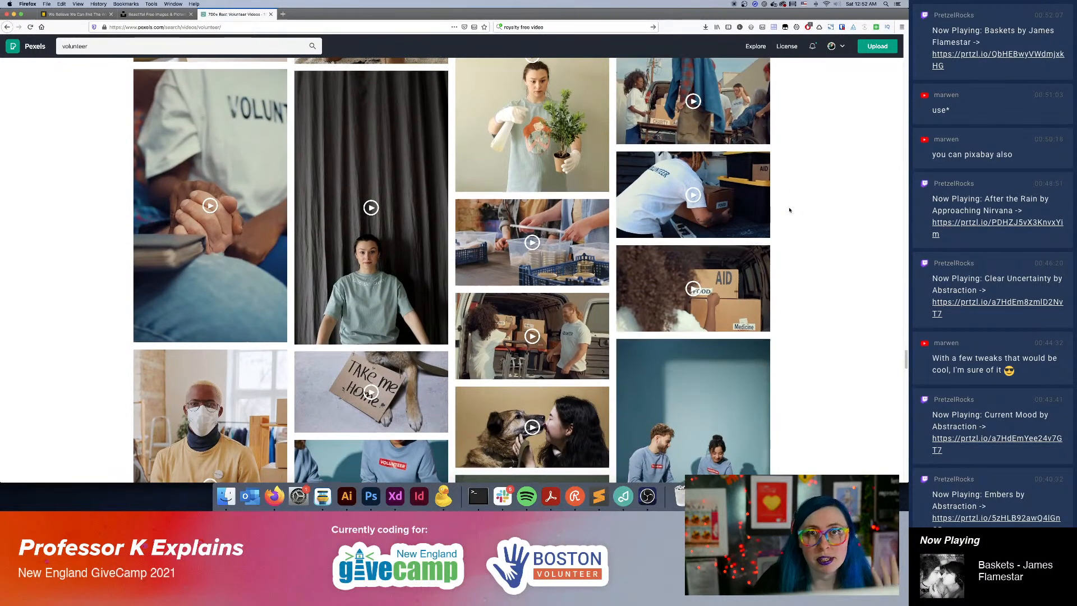
pyautogui.scroll(-2, 789, 210)
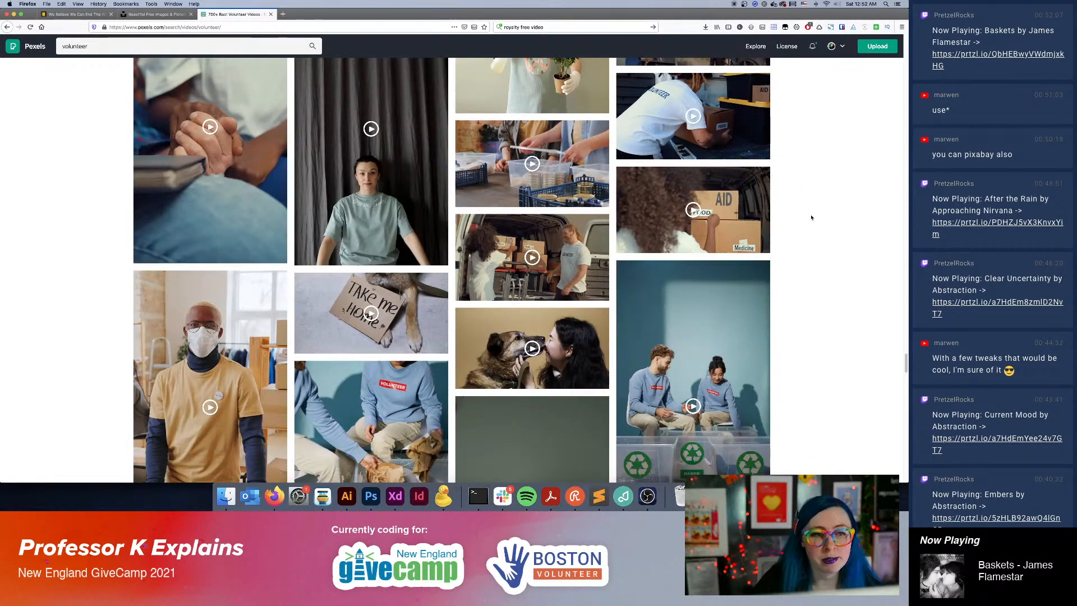
pyautogui.scroll(-1, 811, 217)
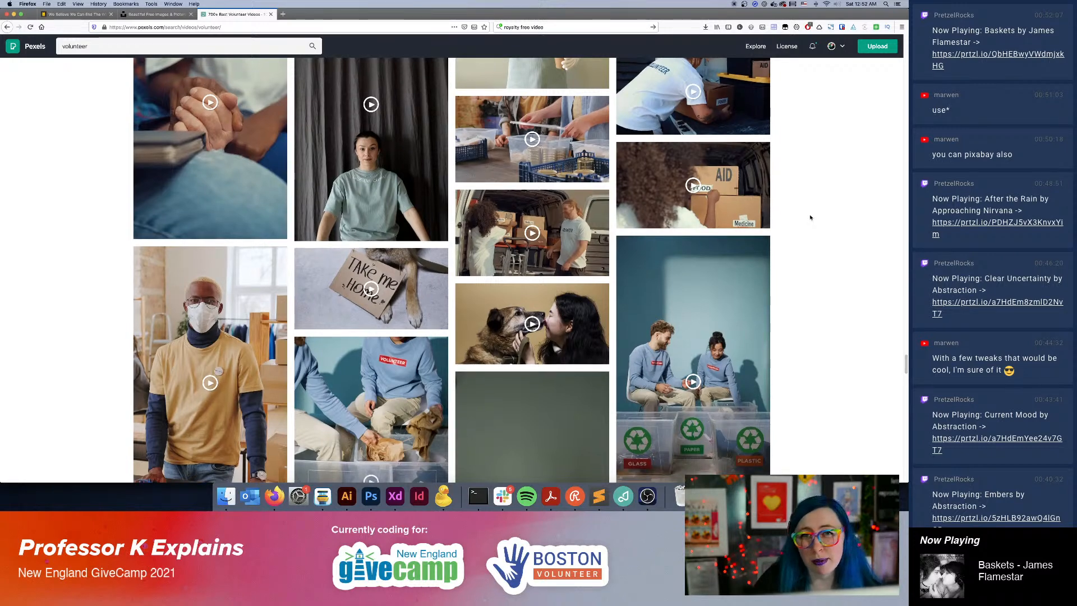
pyautogui.scroll(-2, 810, 217)
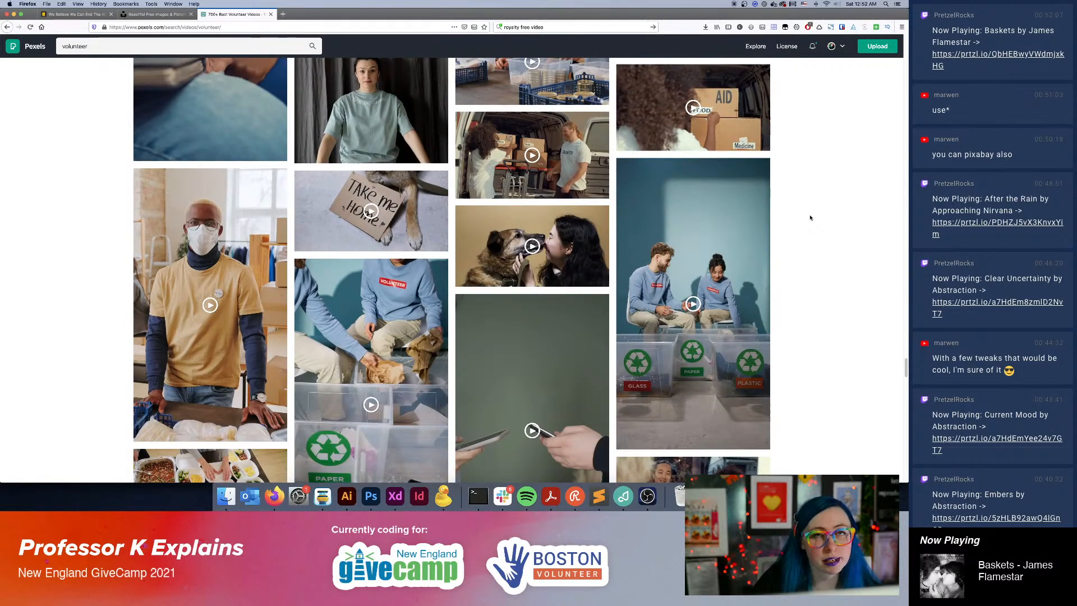
# Like the video of food packed in clear plastic containers and the one of hands sorting colourful plastic bags.
pyautogui.scroll(-4, 810, 217)
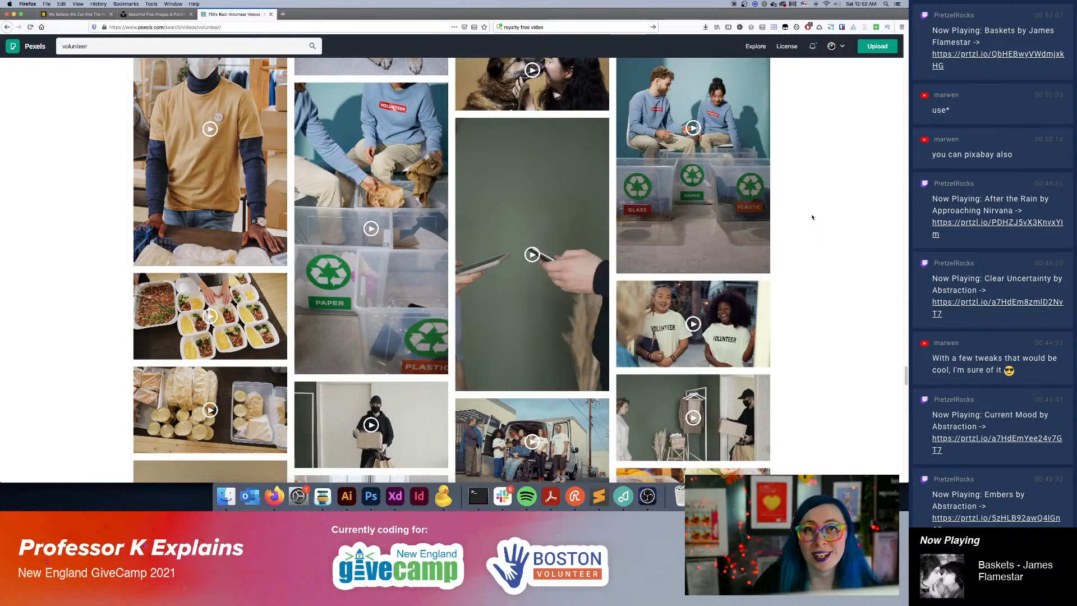
pyautogui.scroll(-1, 820, 212)
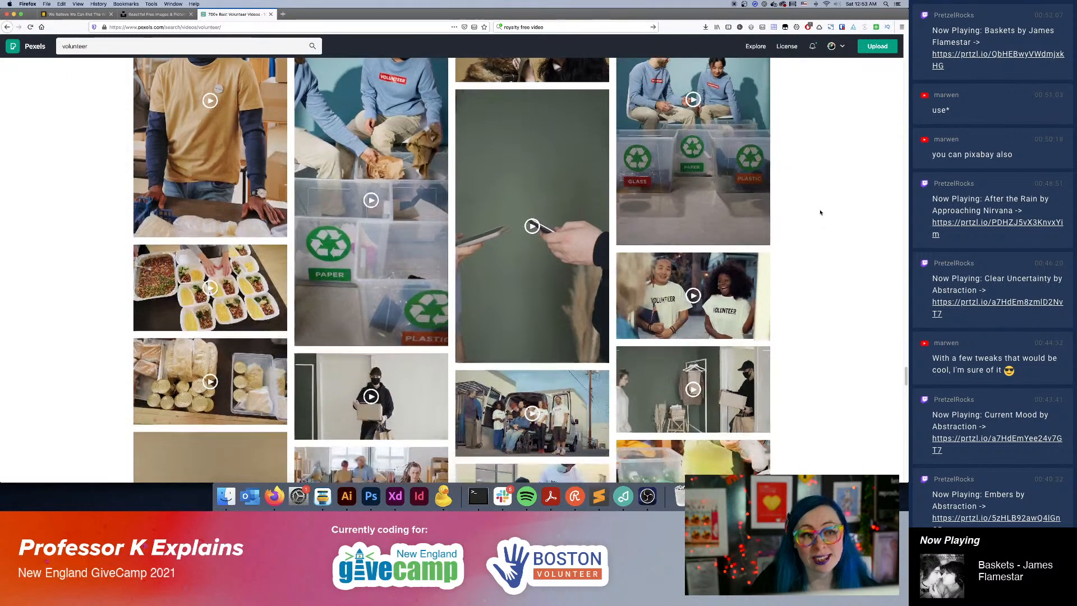
pyautogui.moveTo(211, 369)
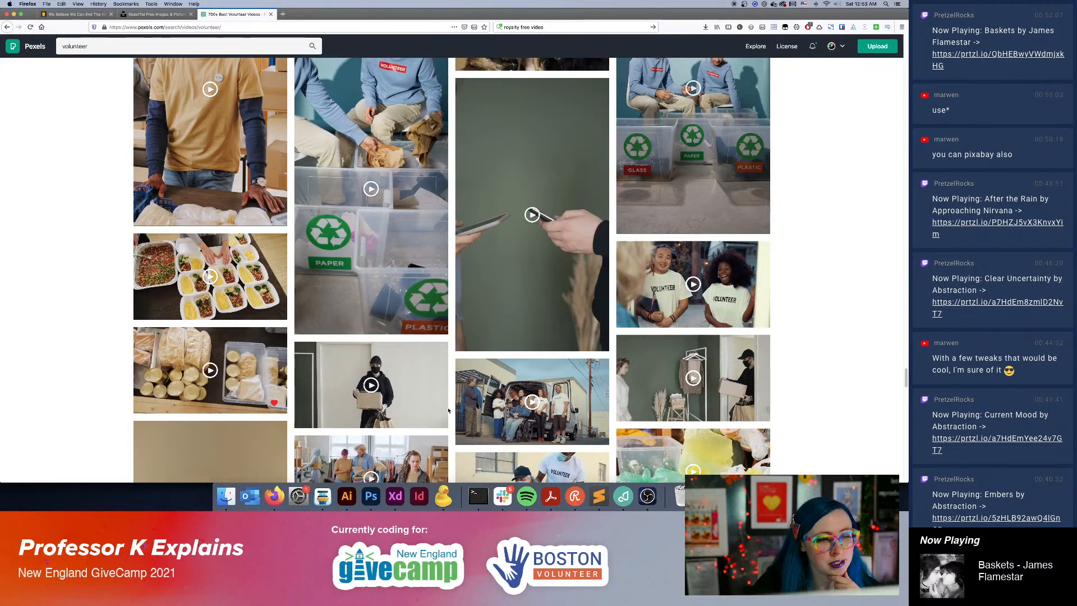
pyautogui.scroll(-5, 449, 410)
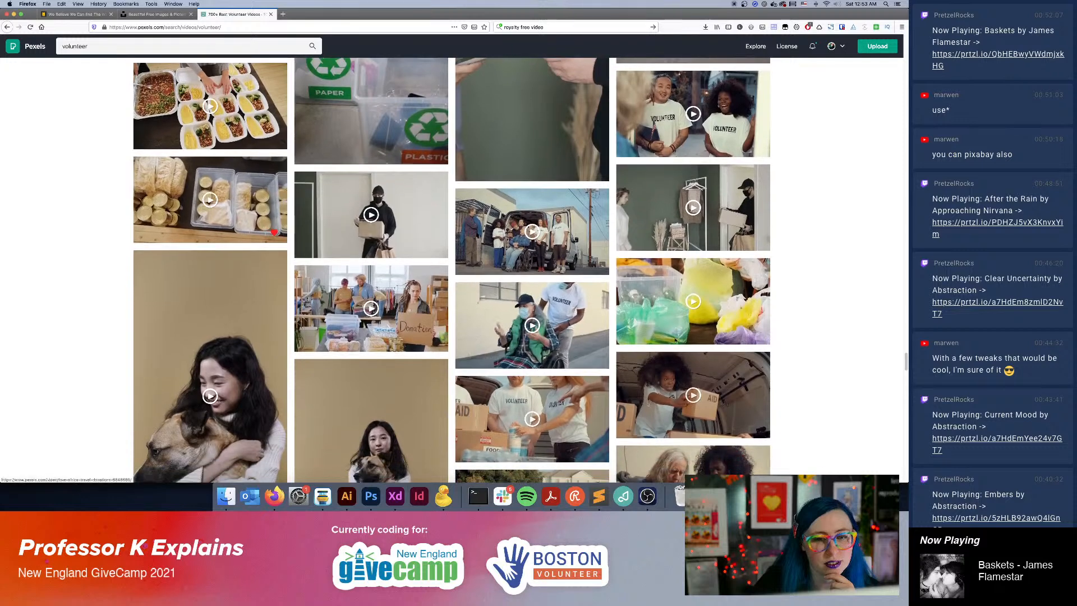
pyautogui.moveTo(695, 304)
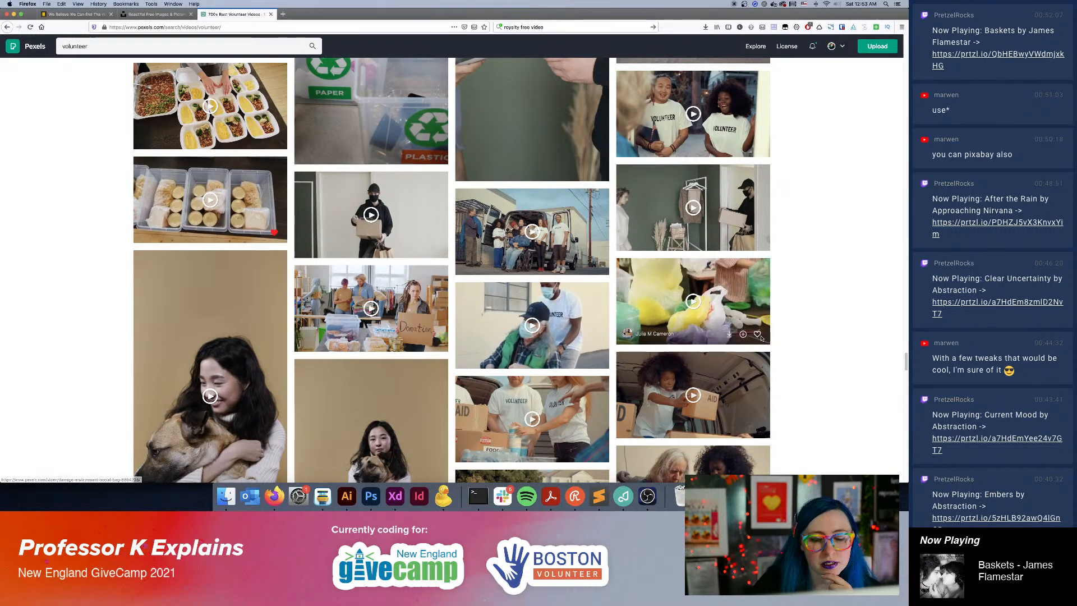
# Look through the aid-box, dog, recycling and free-food clips further down the volunteer results for suitable footage.
pyautogui.scroll(-4, 488, 411)
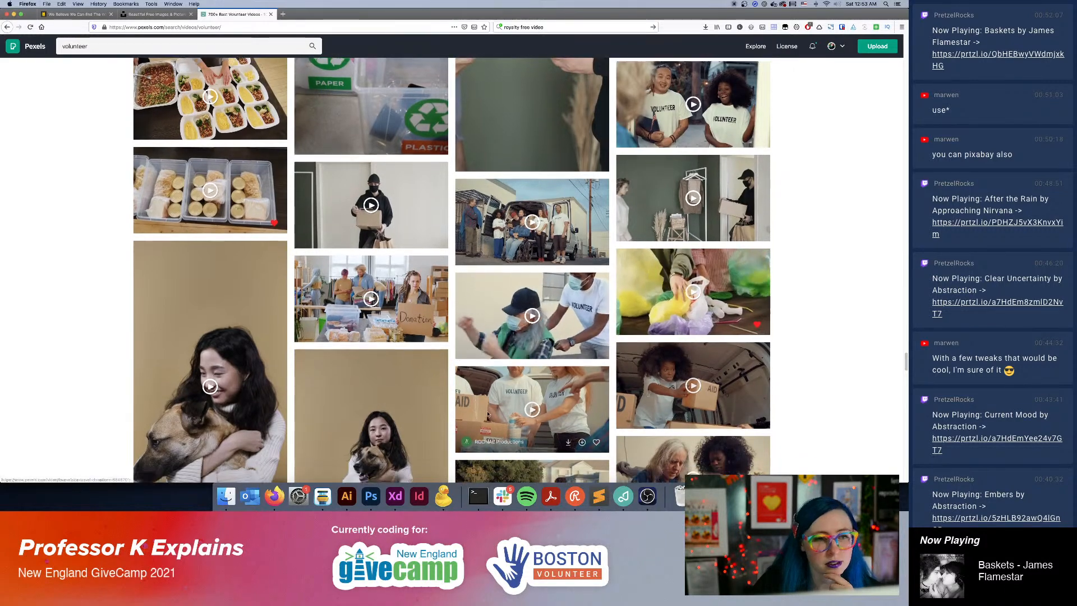
pyautogui.scroll(-5, 488, 411)
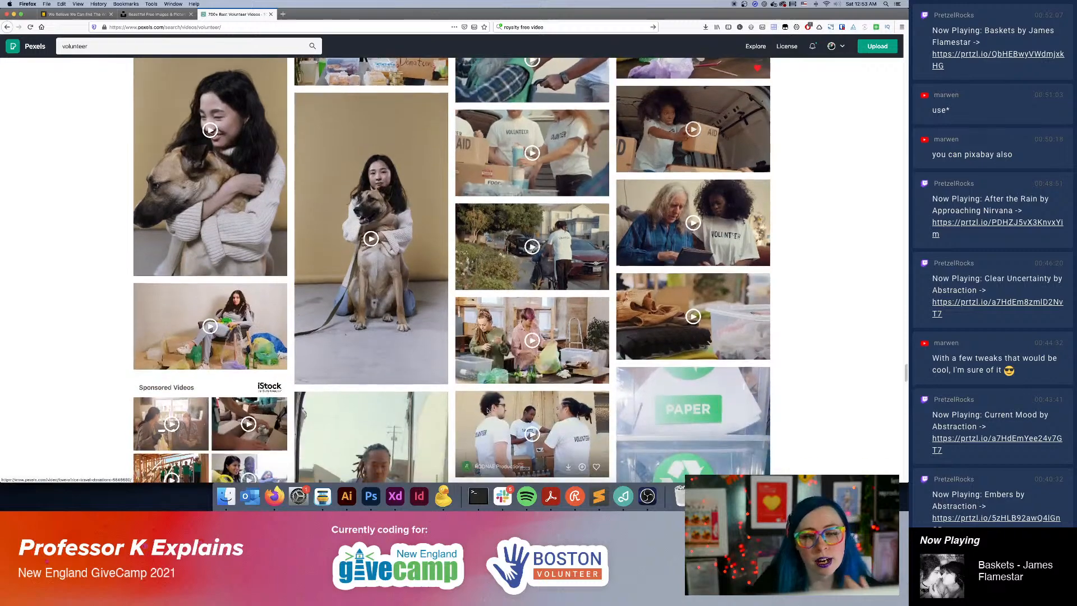
pyautogui.scroll(-5, 489, 410)
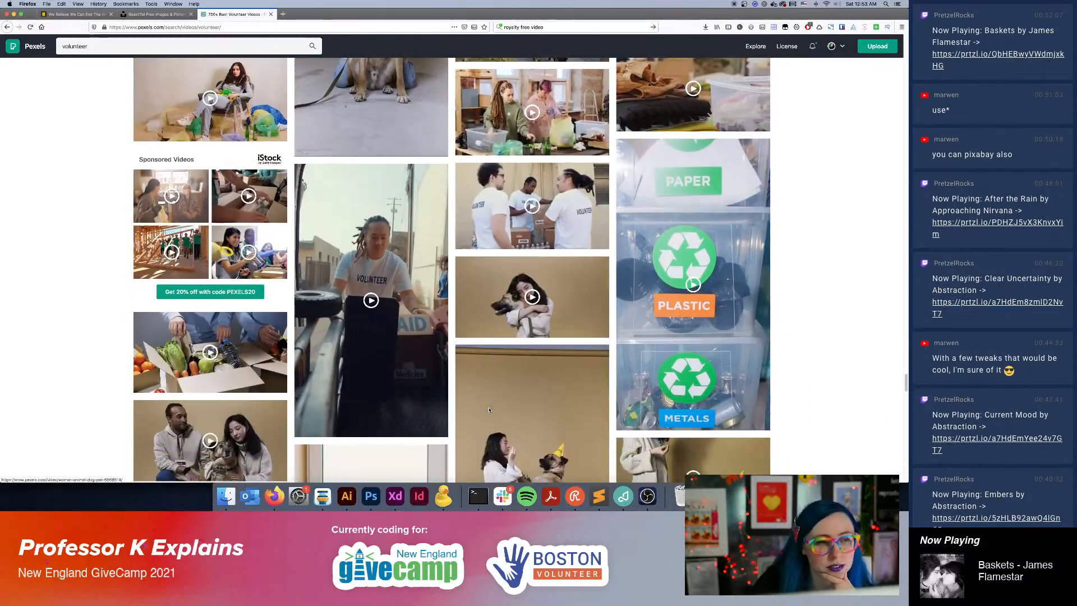
pyautogui.scroll(-2, 489, 410)
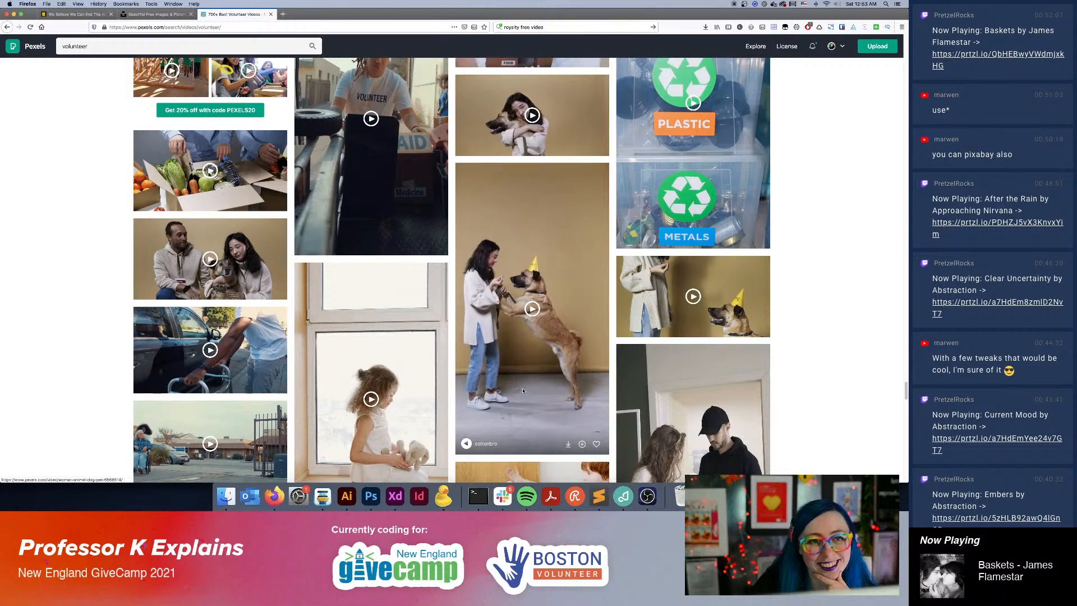
pyautogui.scroll(-1, 515, 376)
pyautogui.scroll(-5, 514, 376)
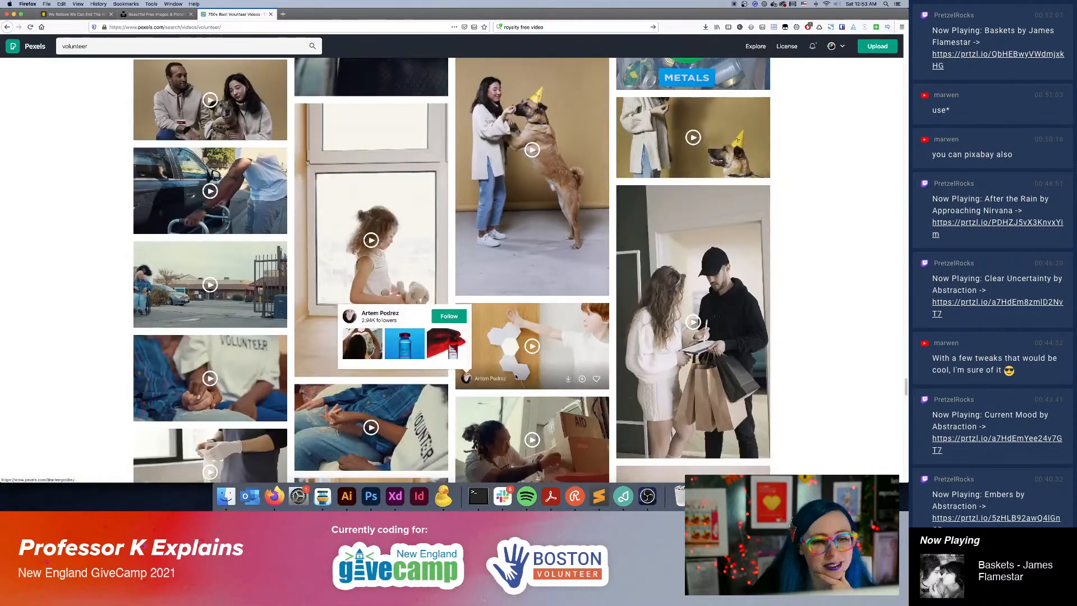
pyautogui.scroll(-3, 826, 379)
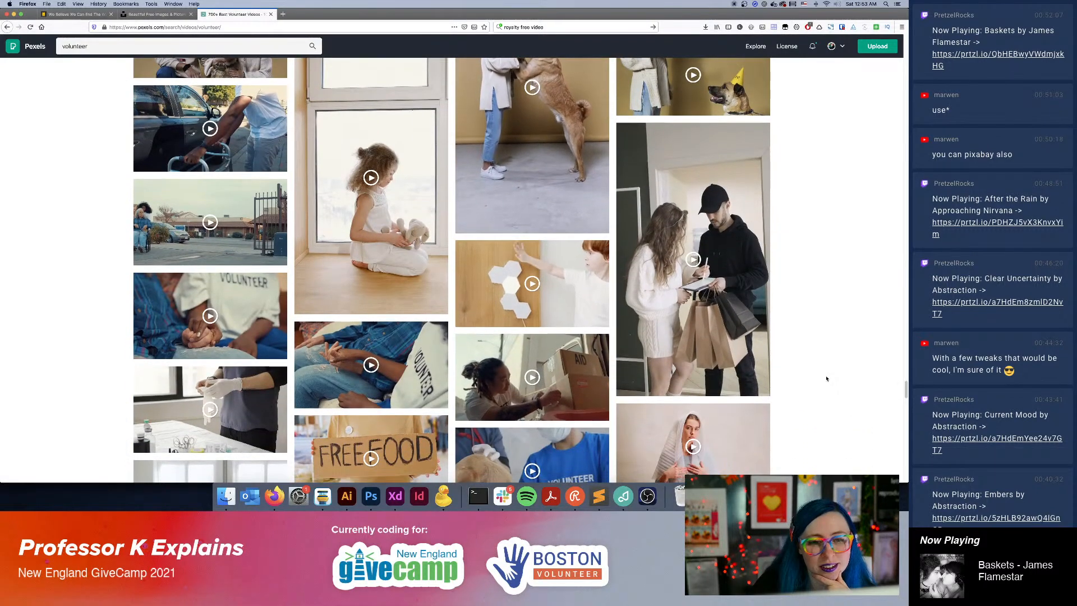
pyautogui.scroll(-6, 826, 377)
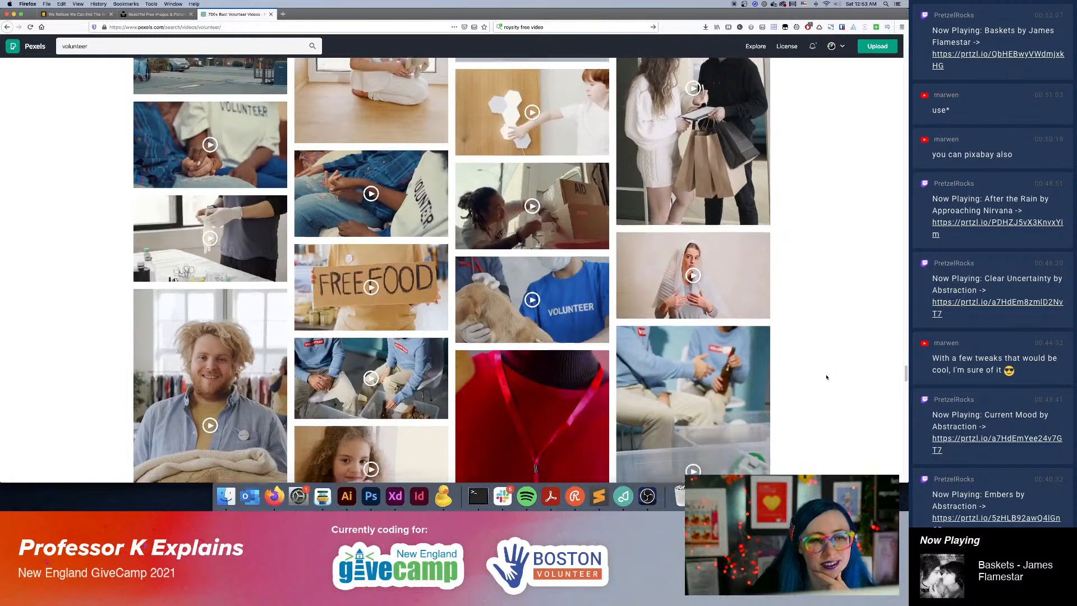
pyautogui.scroll(-1, 827, 377)
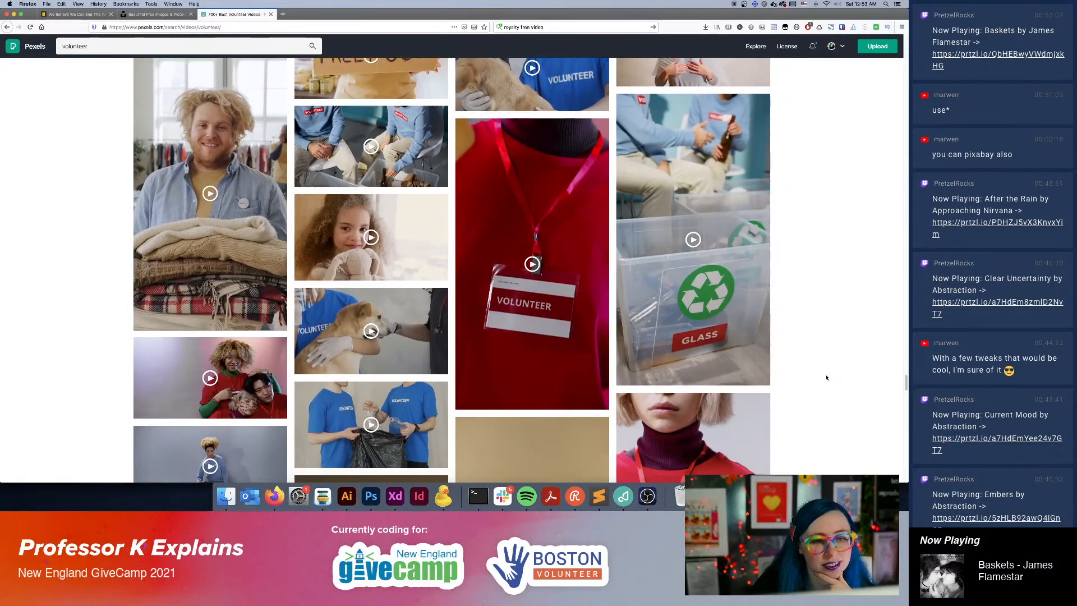
# Search the stock videos for "rabbit" and look through the rabbit clips.
pyautogui.click(86, 49)
pyautogui.write('rabbit')
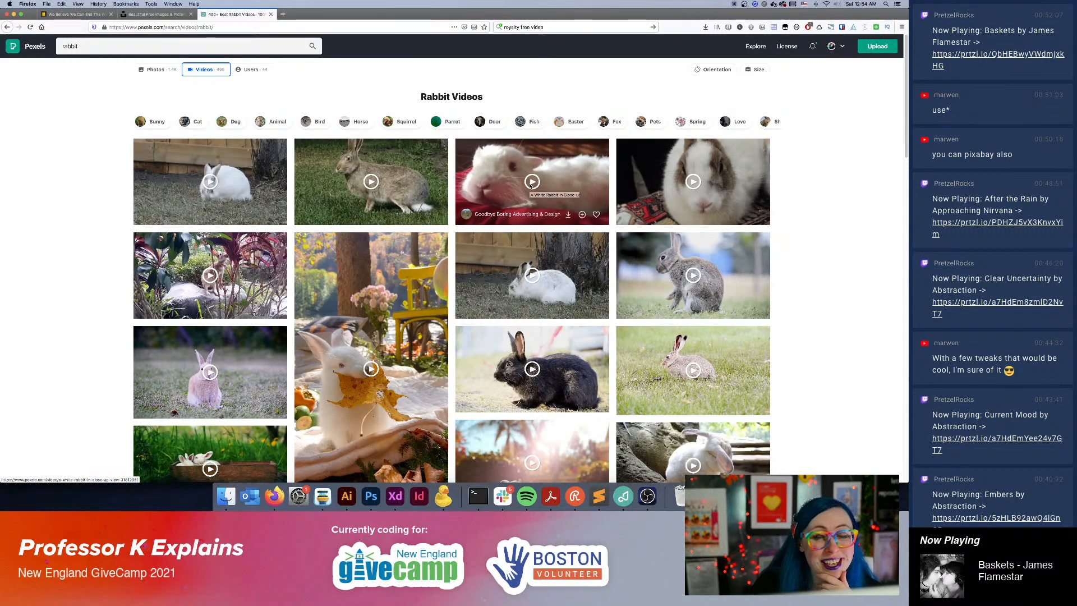
pyautogui.scroll(-5, 730, 241)
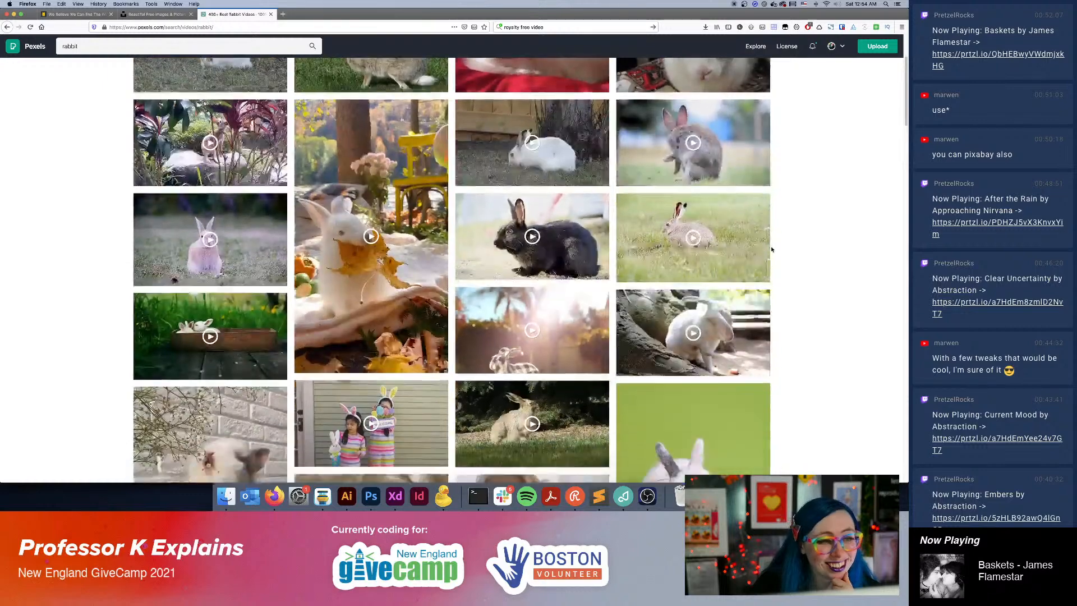
pyautogui.scroll(-4, 772, 249)
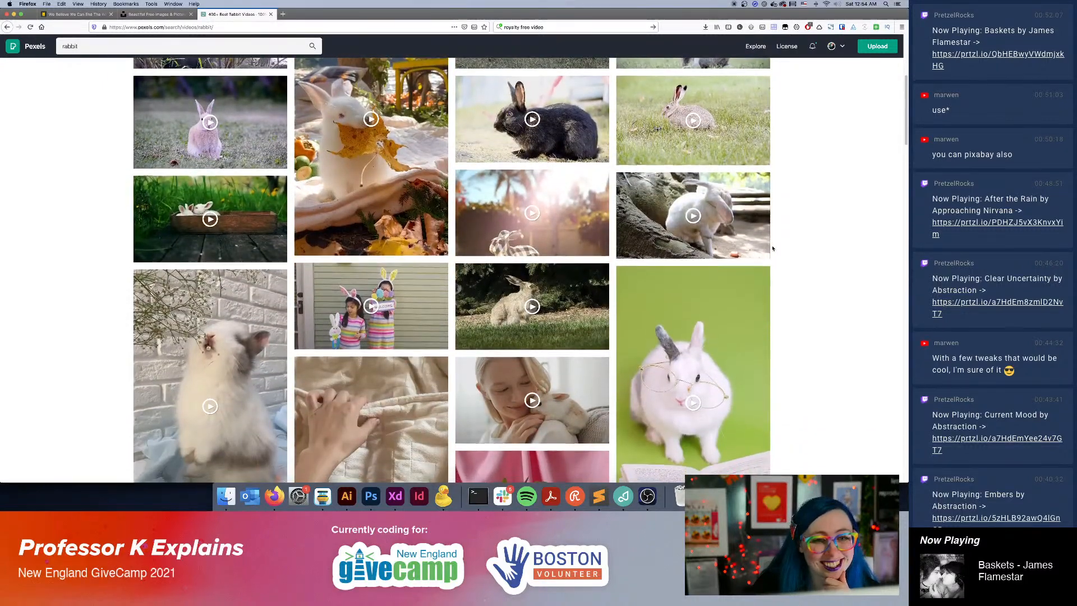
pyautogui.scroll(-3, 773, 248)
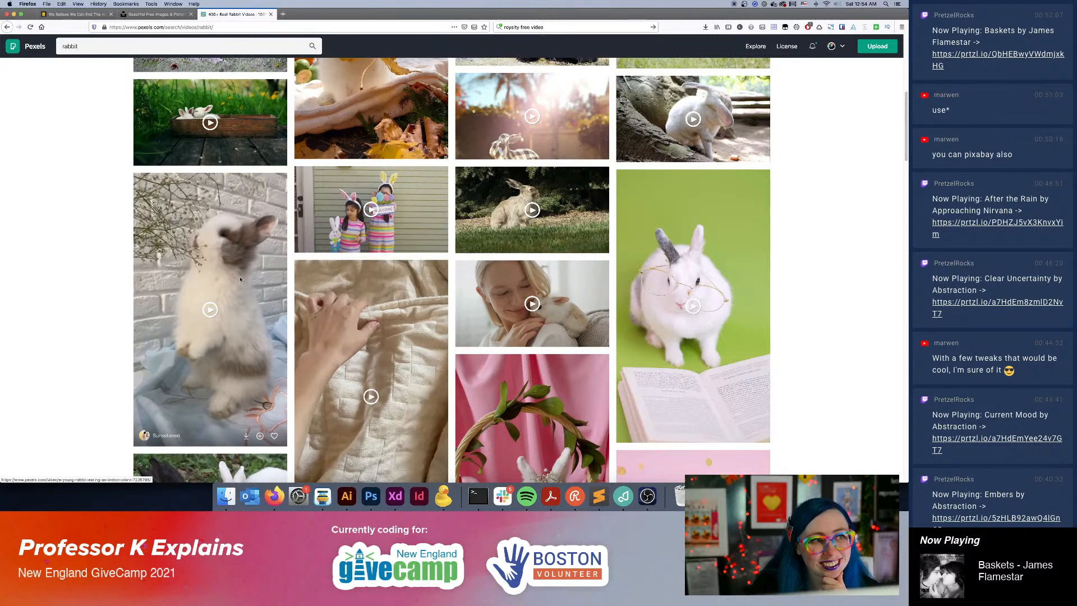
pyautogui.moveTo(212, 121)
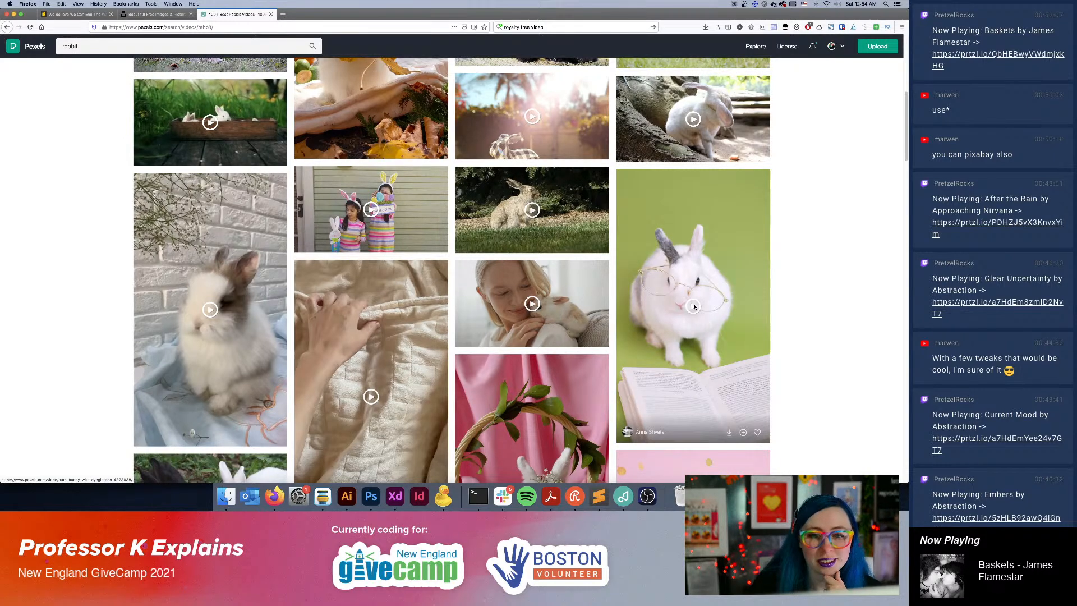
pyautogui.scroll(-5, 434, 359)
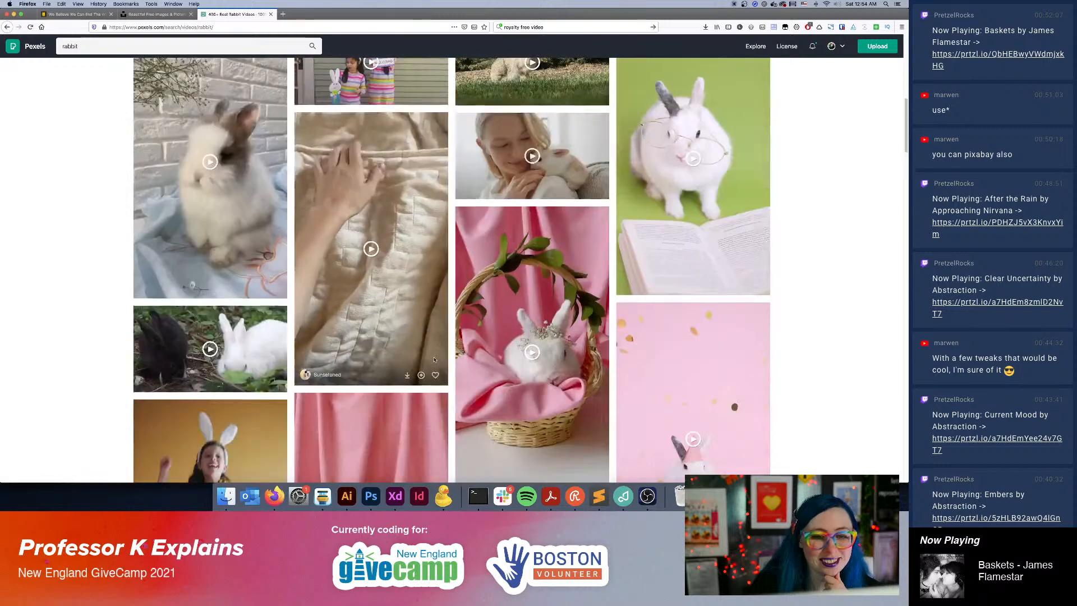
pyautogui.scroll(-10, 434, 359)
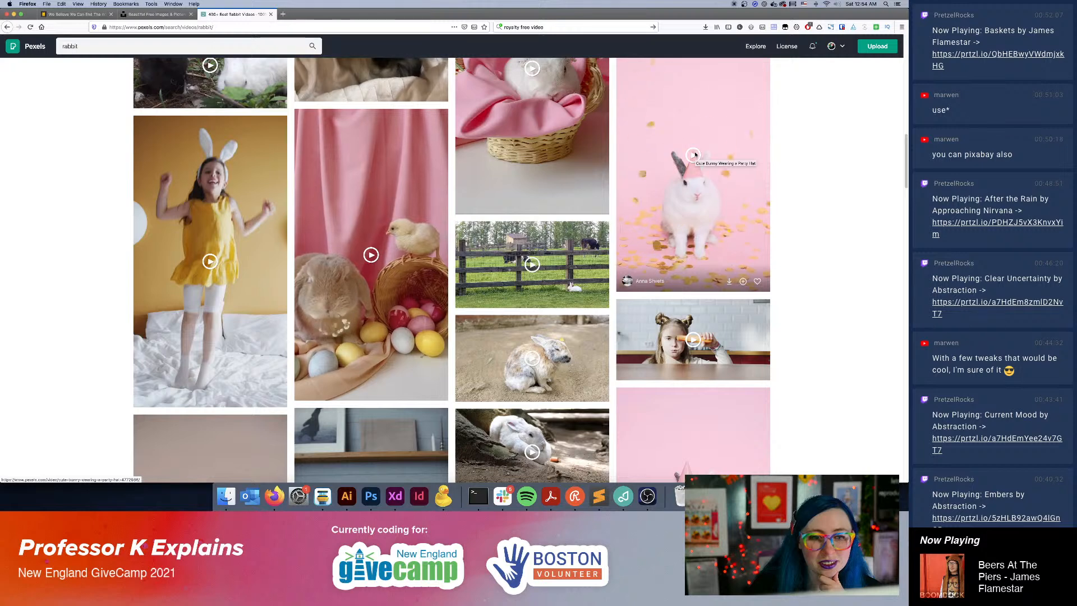
pyautogui.scroll(-6, 634, 272)
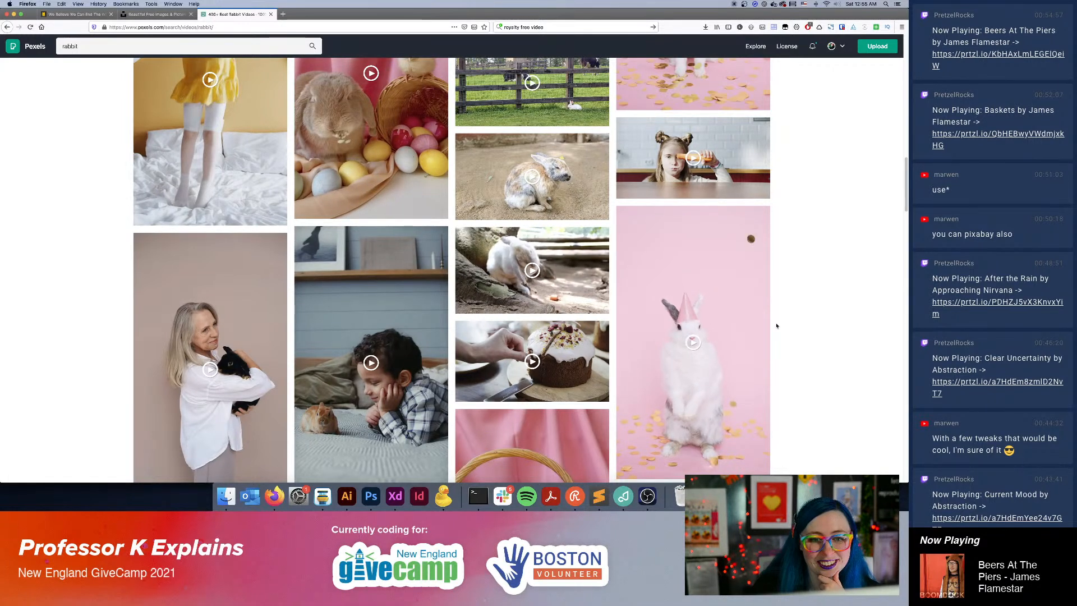
# Search the videos for "volunteer" again and look through the street-painting, litter clean-up, tree-planting and Greenpeace Day clips.
pyautogui.click(103, 50)
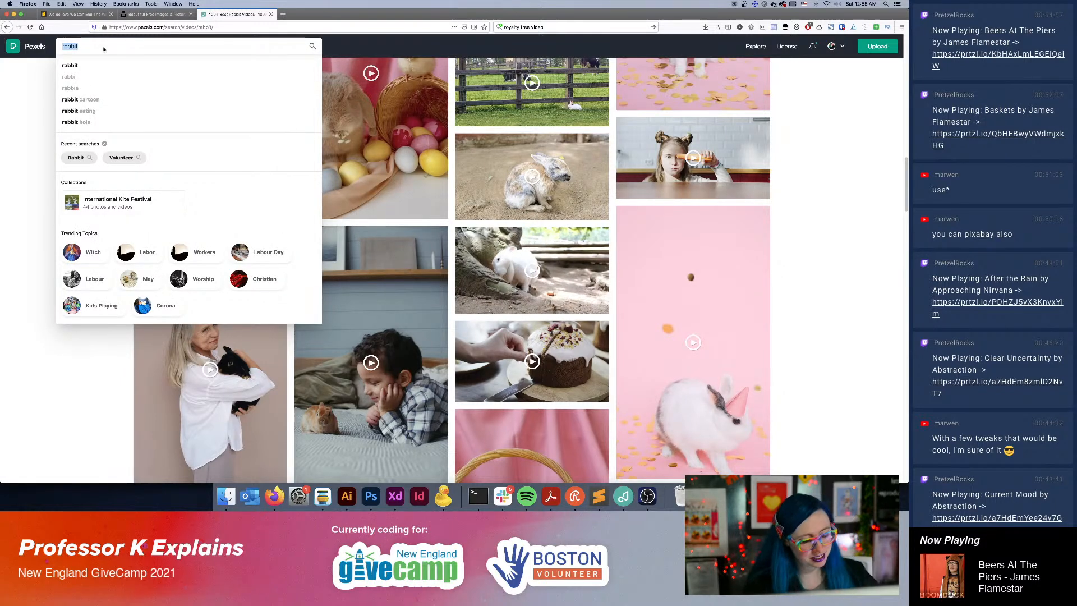
pyautogui.write('volunteer')
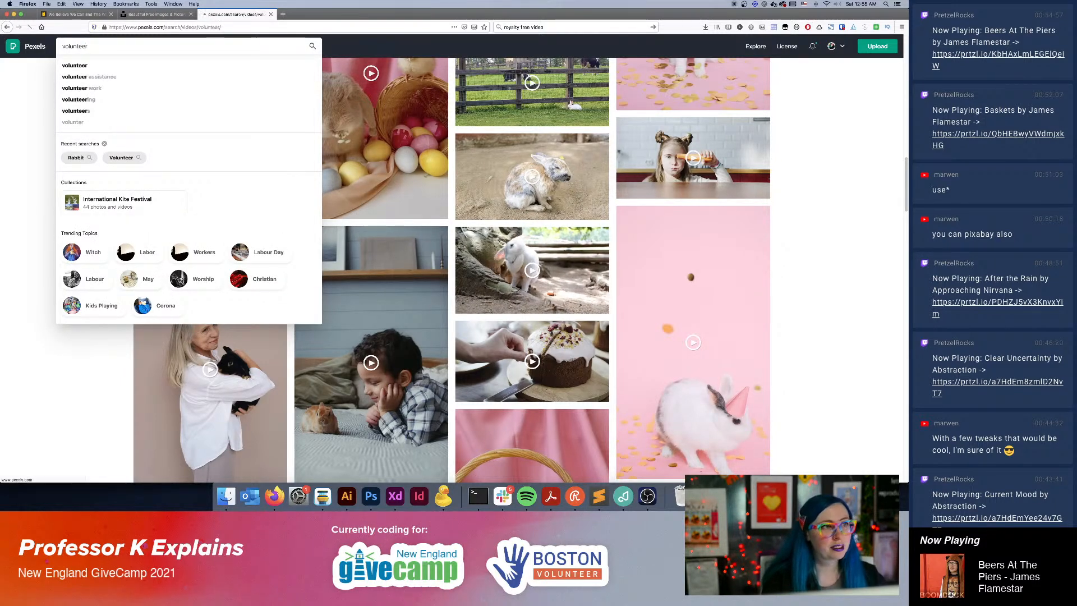
pyautogui.scroll(-5, 327, 140)
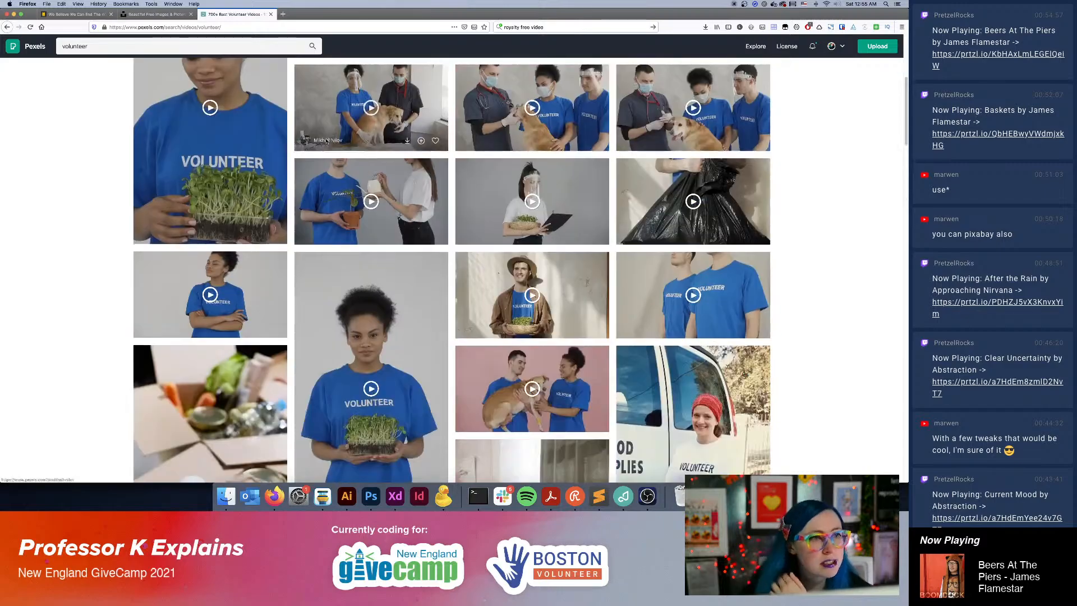
pyautogui.scroll(-10, 327, 140)
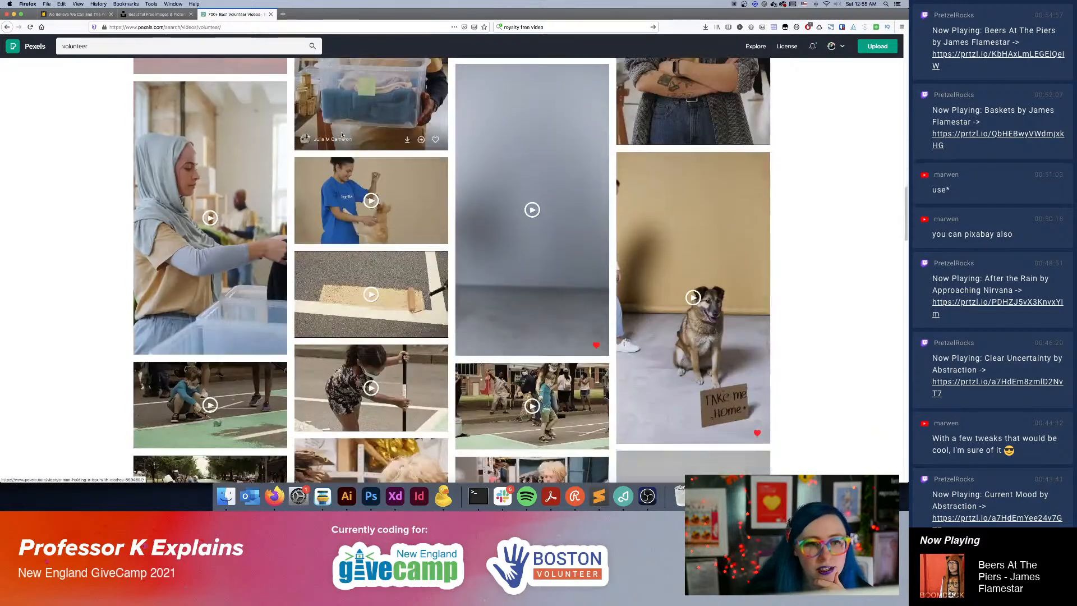
pyautogui.scroll(-10, 342, 135)
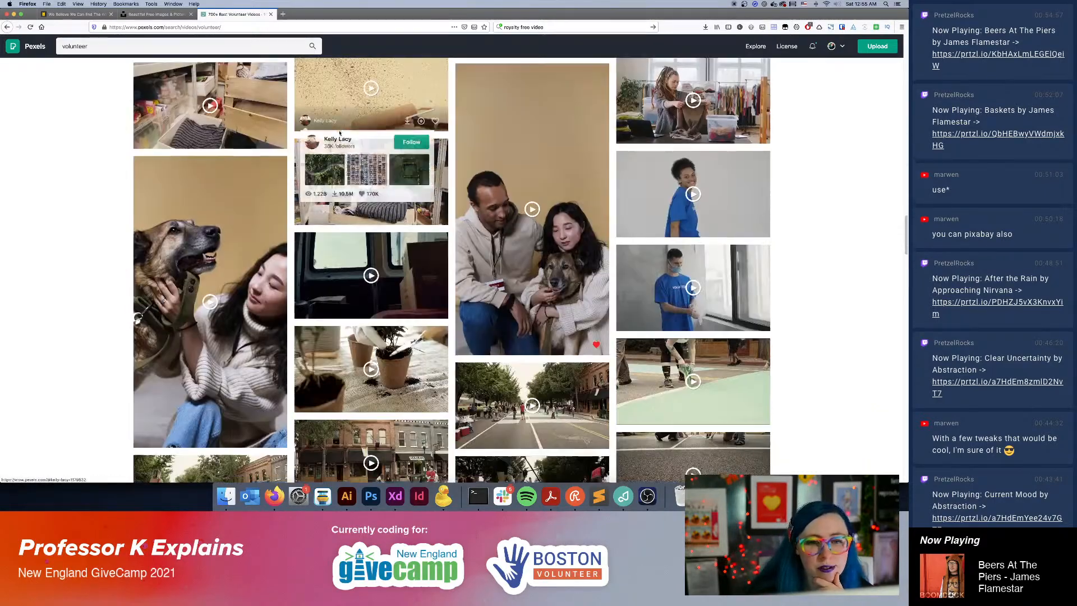
pyautogui.scroll(-10, 339, 132)
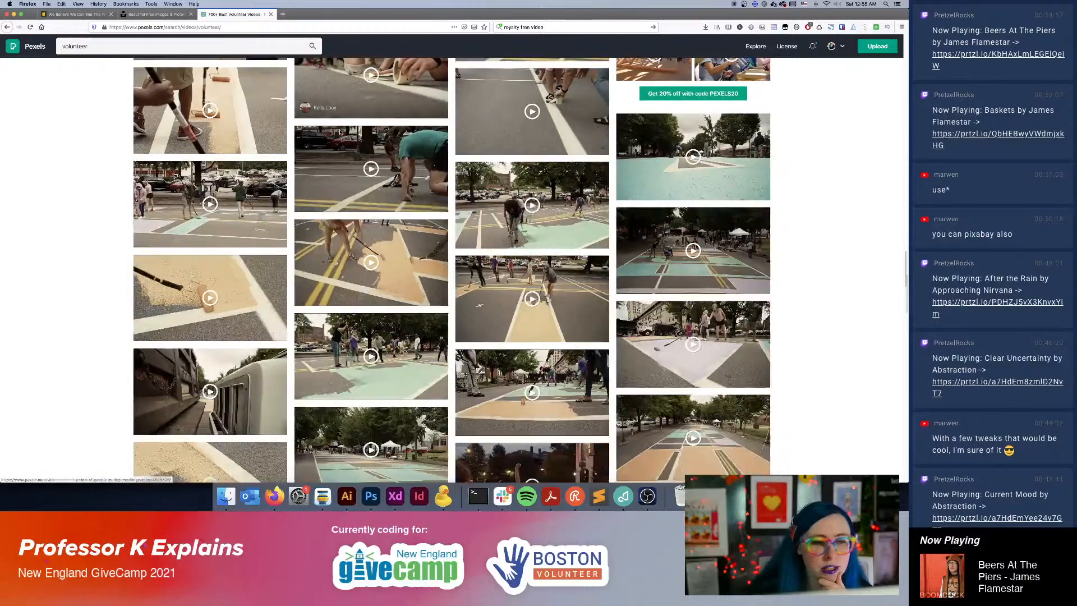
pyautogui.scroll(-10, 339, 134)
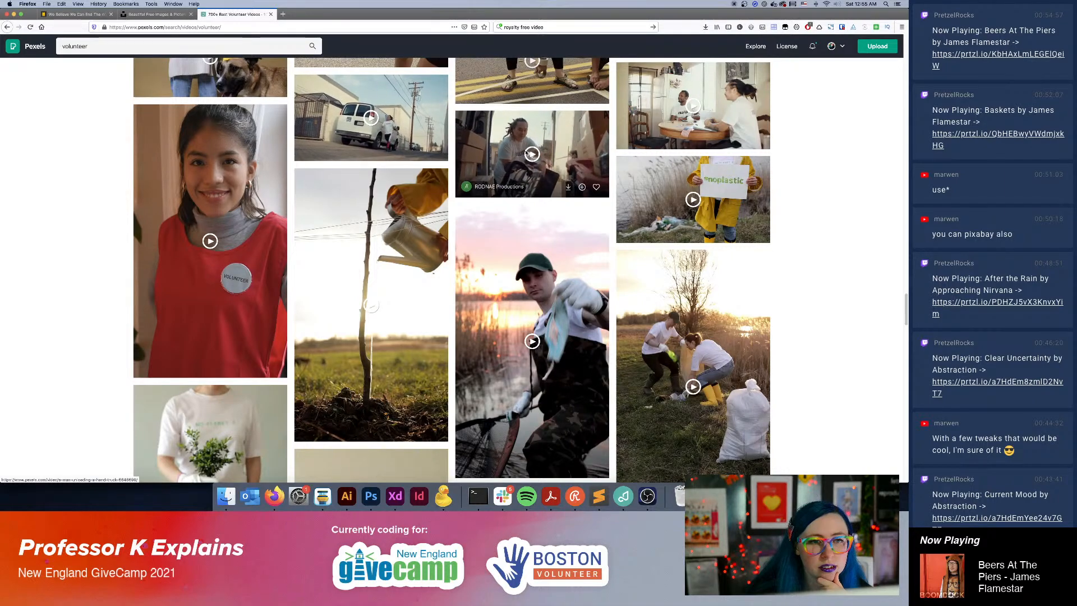
pyautogui.scroll(-20, 830, 390)
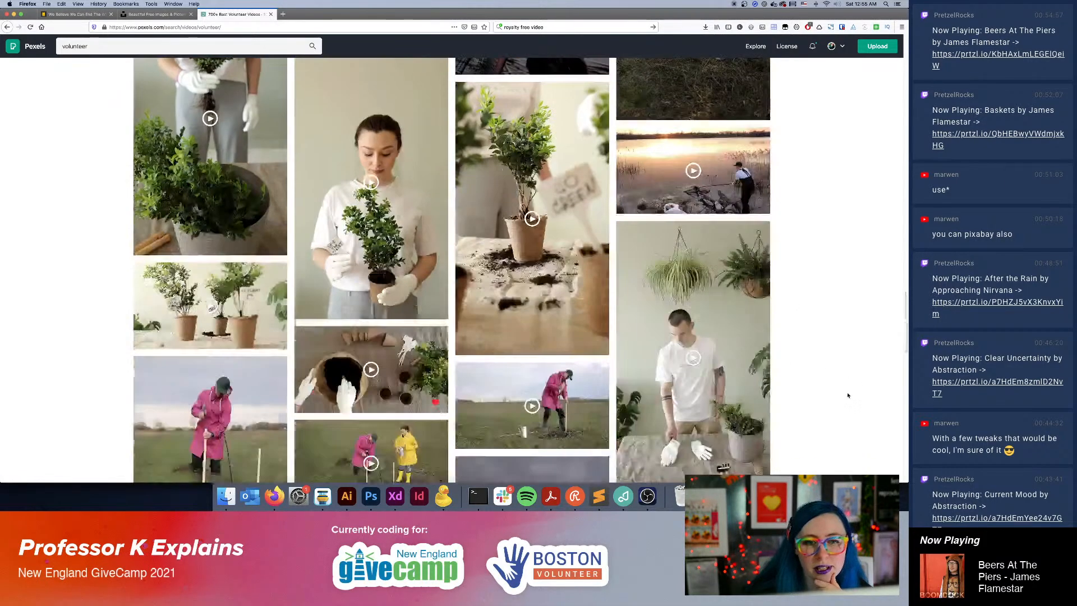
pyautogui.scroll(-20, 843, 400)
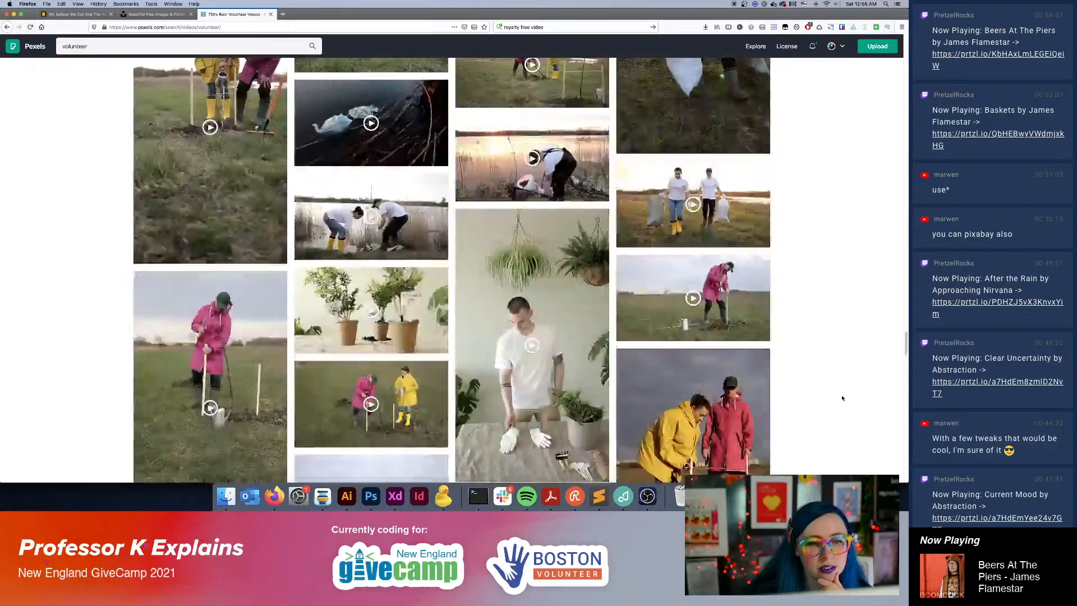
pyautogui.scroll(-10, 843, 401)
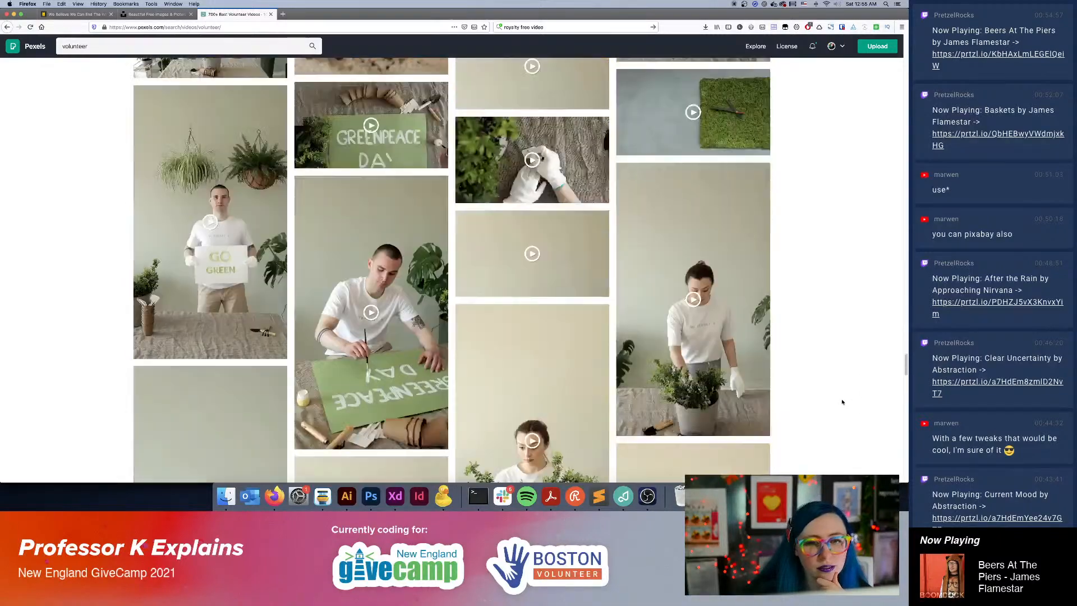
# Examine the potted-plant, packed-food, recycling, dog and volunteer-badge clips deeper in the volunteer results.
pyautogui.scroll(5, 842, 402)
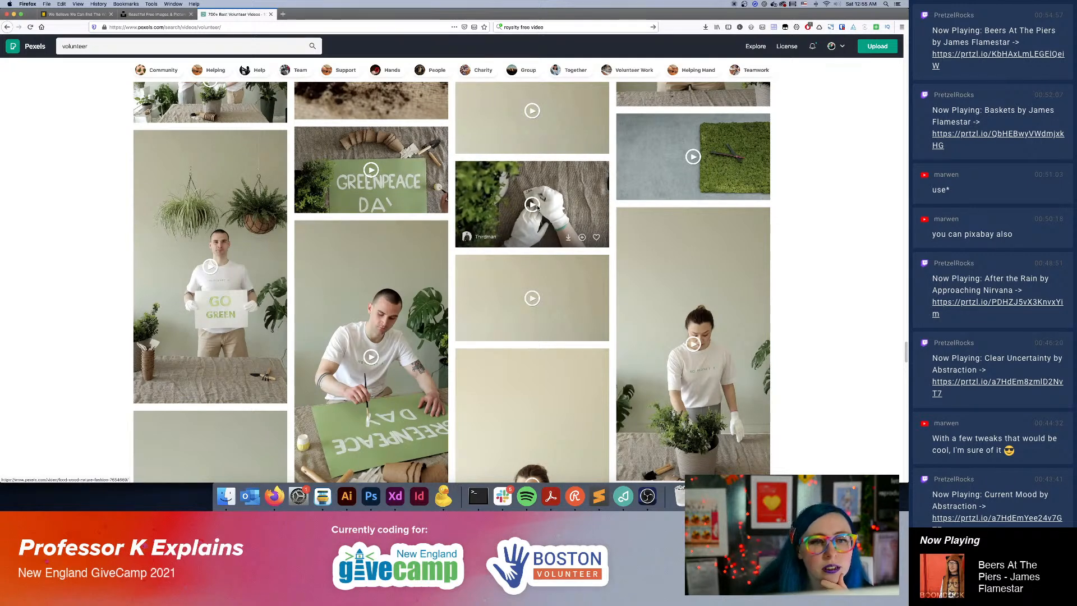
pyautogui.scroll(-15, 812, 347)
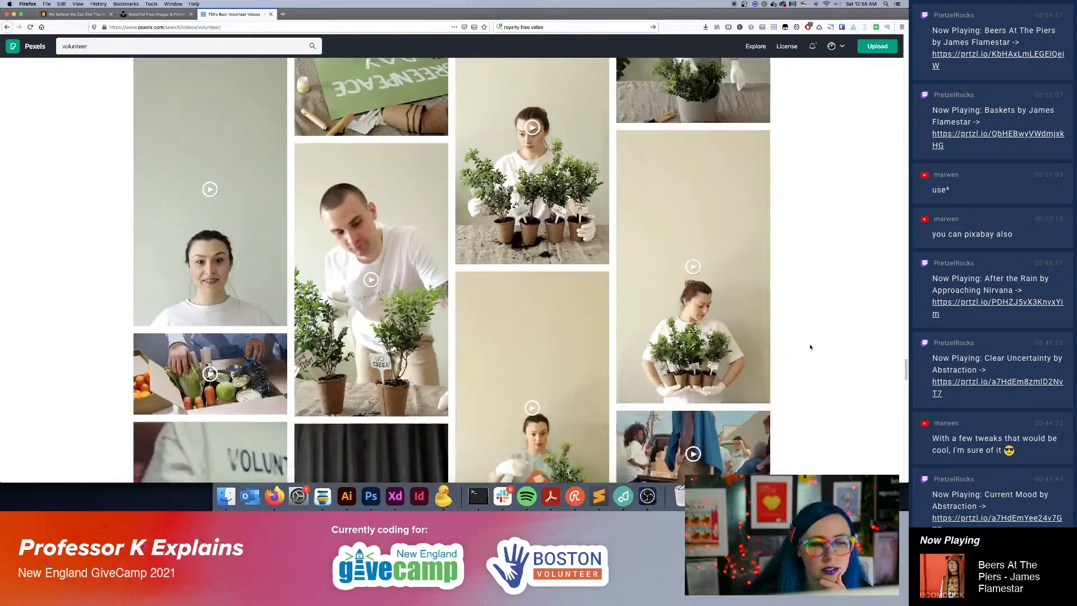
pyautogui.scroll(-8, 810, 347)
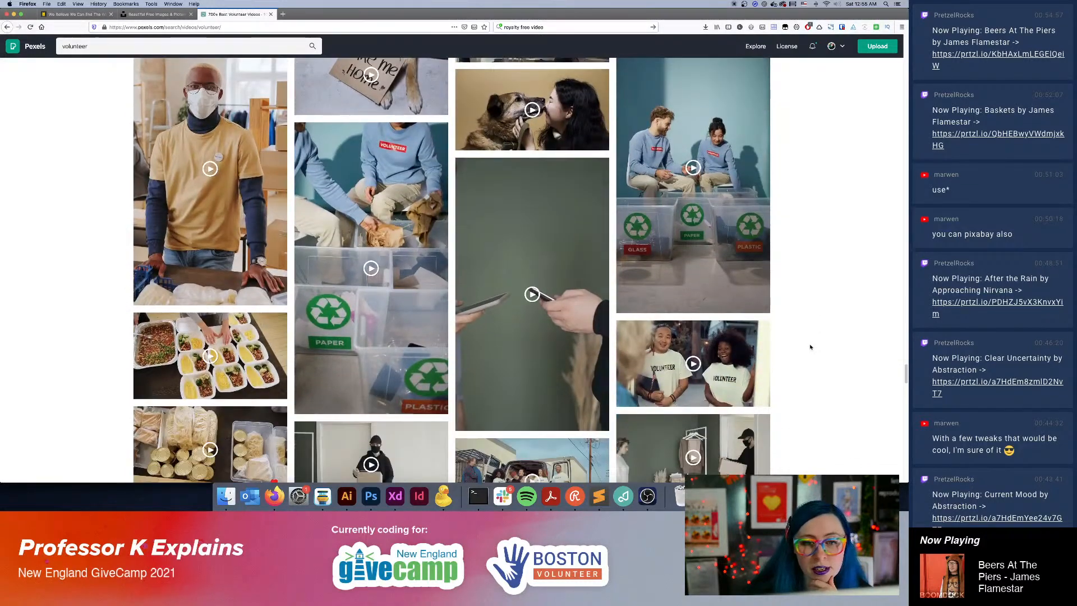
pyautogui.scroll(-1, 811, 347)
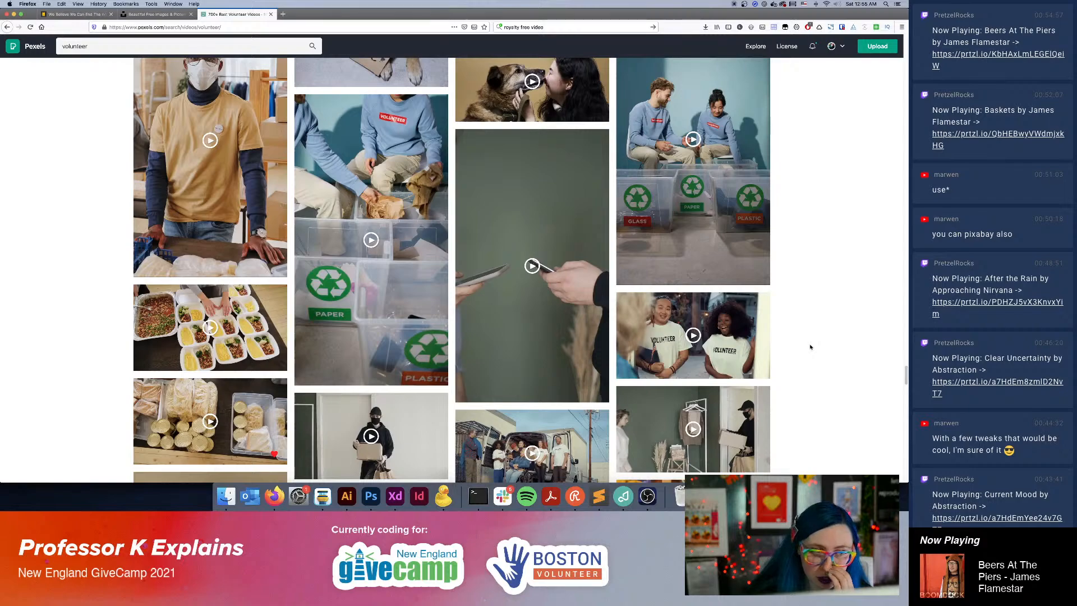
pyautogui.scroll(-10, 810, 347)
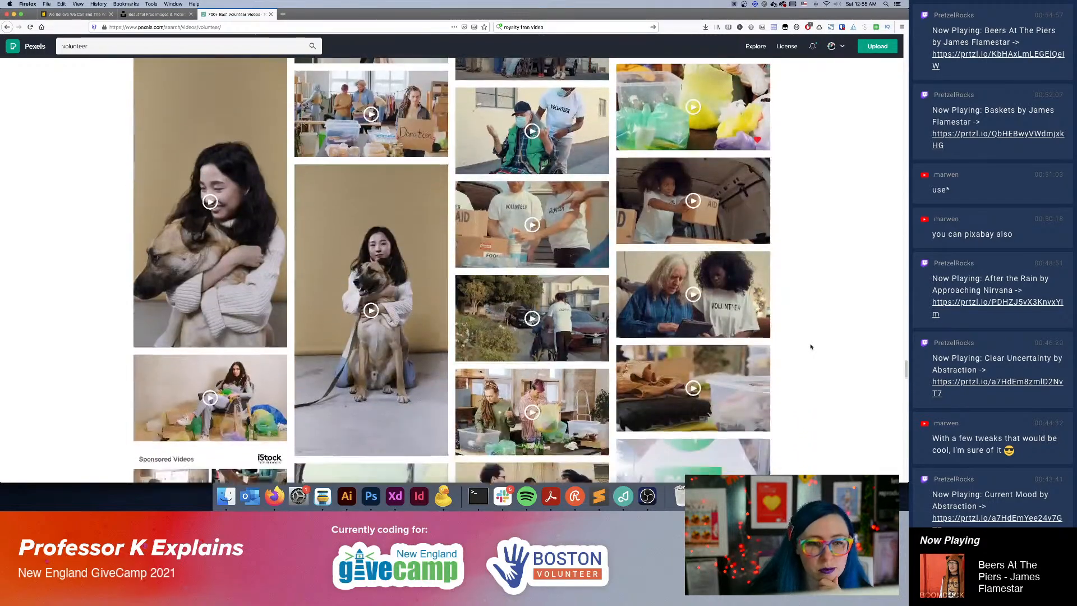
pyautogui.scroll(-10, 810, 347)
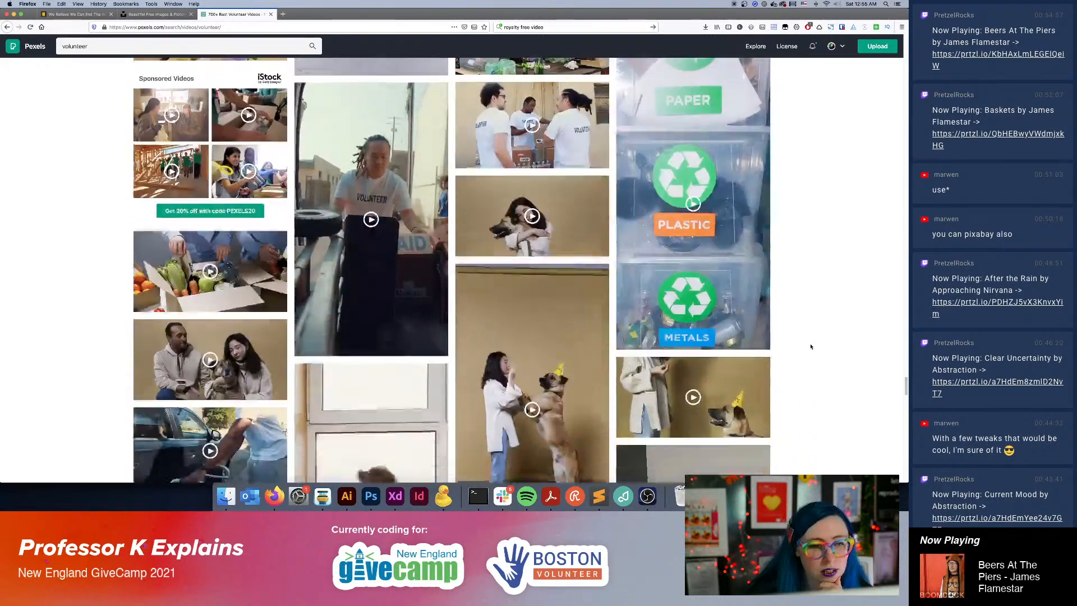
pyautogui.scroll(-6, 811, 346)
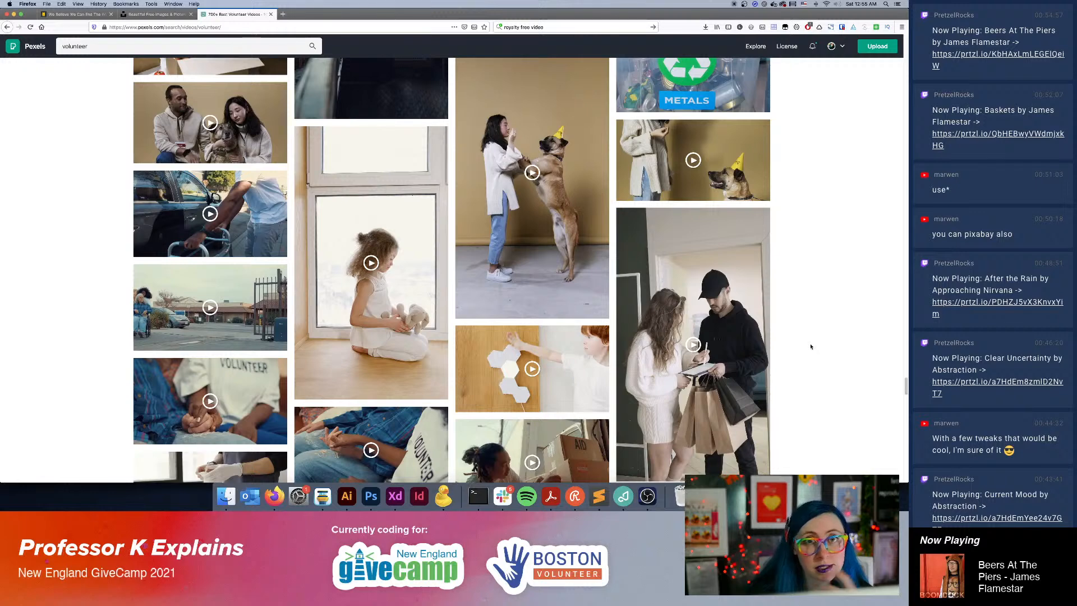
pyautogui.scroll(-2, 811, 347)
pyautogui.scroll(-4, 810, 347)
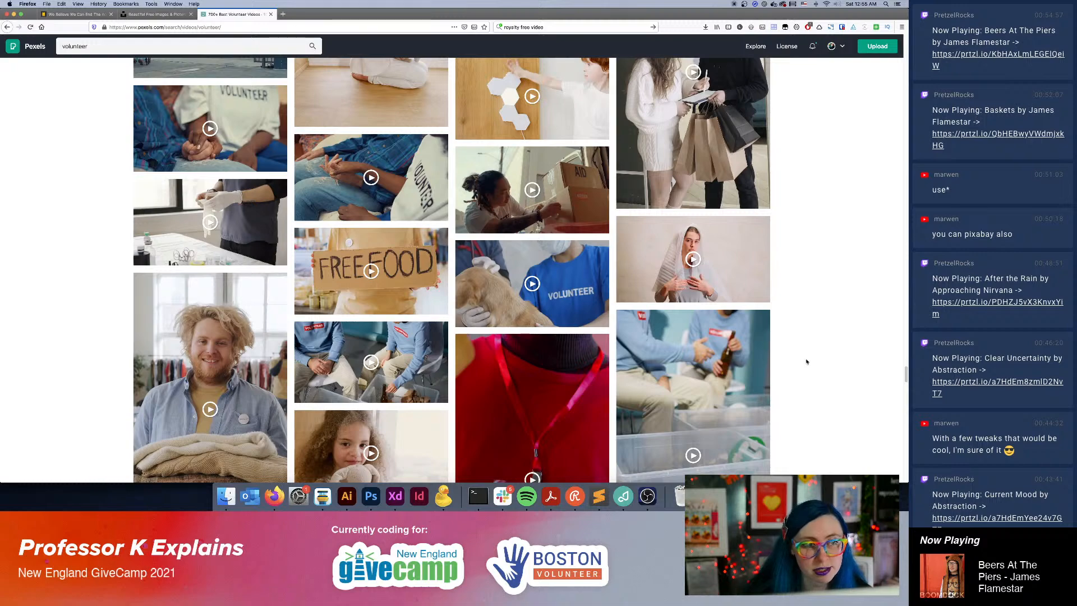
pyautogui.scroll(-3, 807, 362)
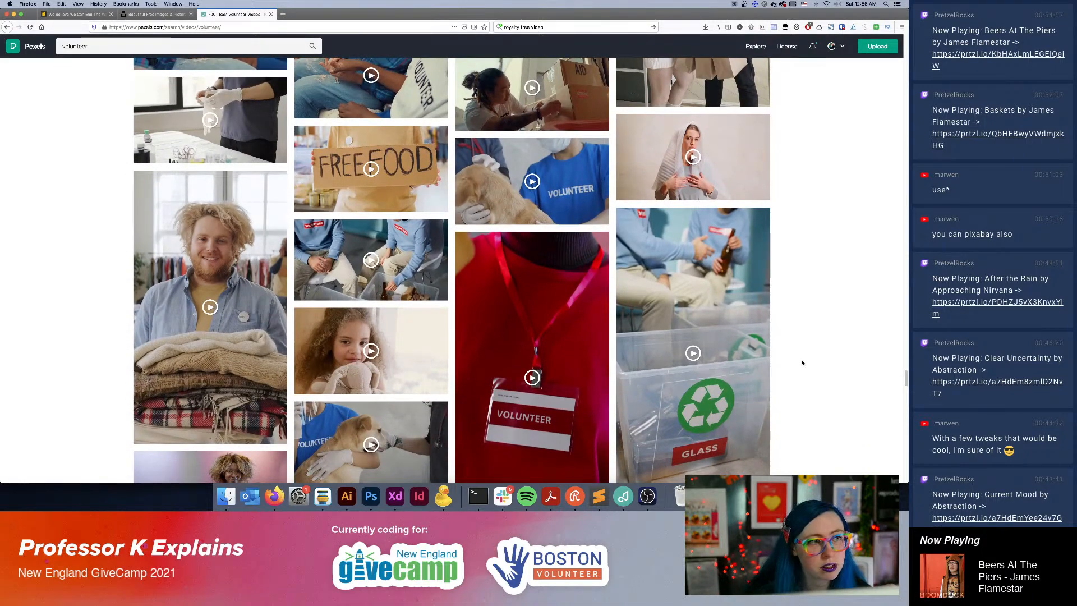
# Look through the volunteer-badge, party-hat dog, aid-van, red-shirt and face-writing clips further down the volunteer results.
pyautogui.scroll(-6, 802, 362)
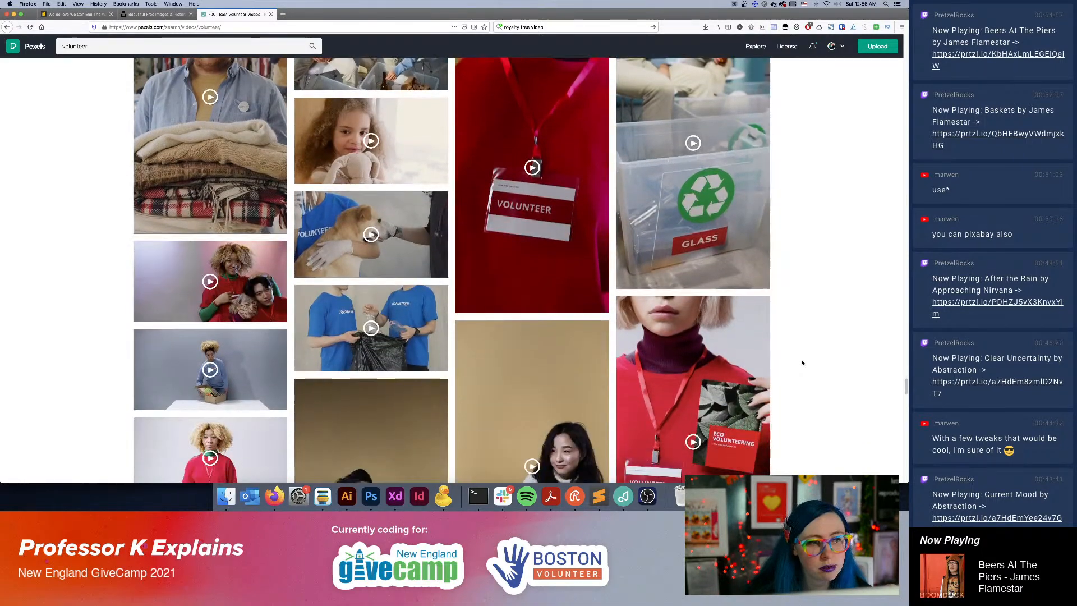
pyautogui.scroll(-10, 802, 362)
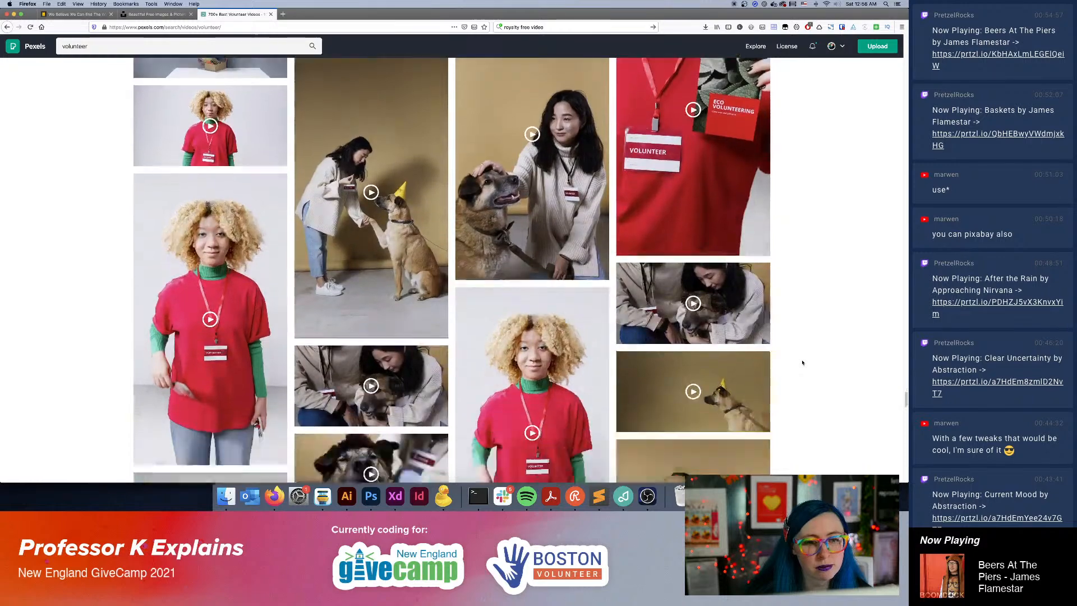
pyautogui.scroll(-12, 802, 362)
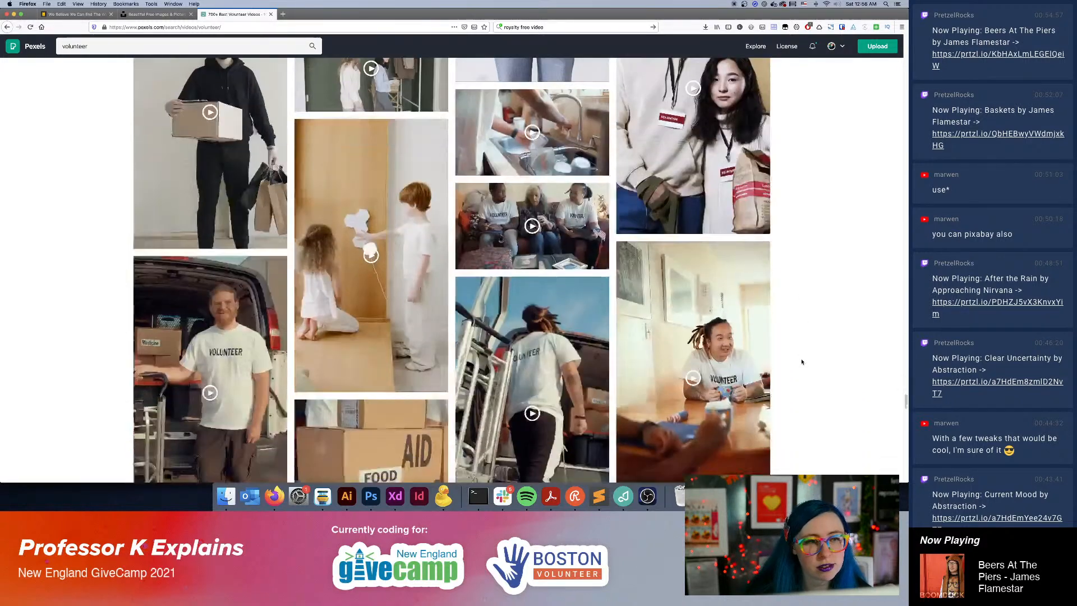
pyautogui.scroll(-10, 802, 363)
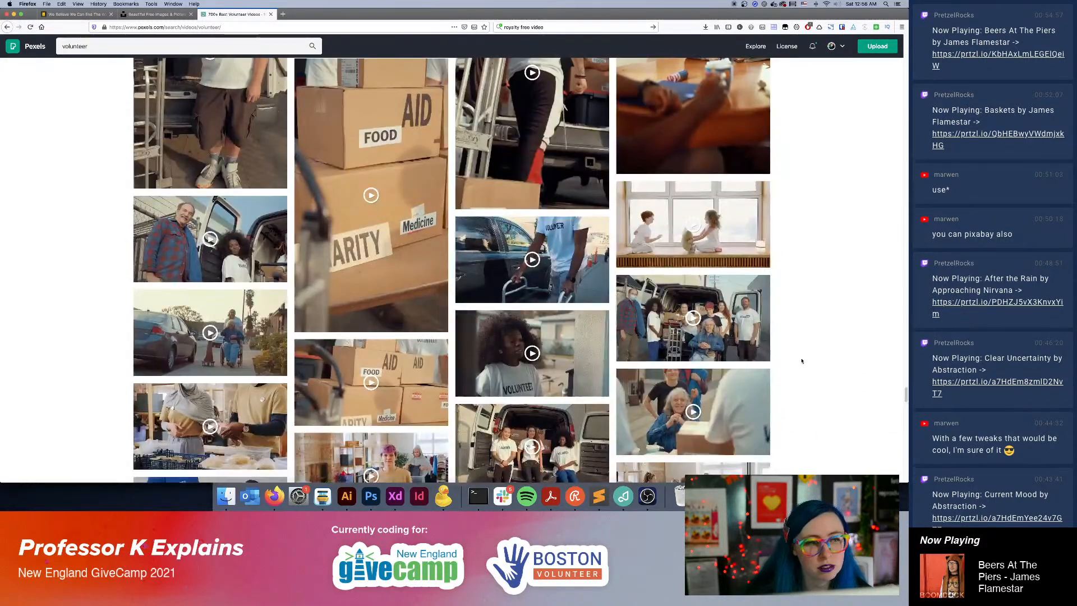
pyautogui.scroll(-10, 803, 362)
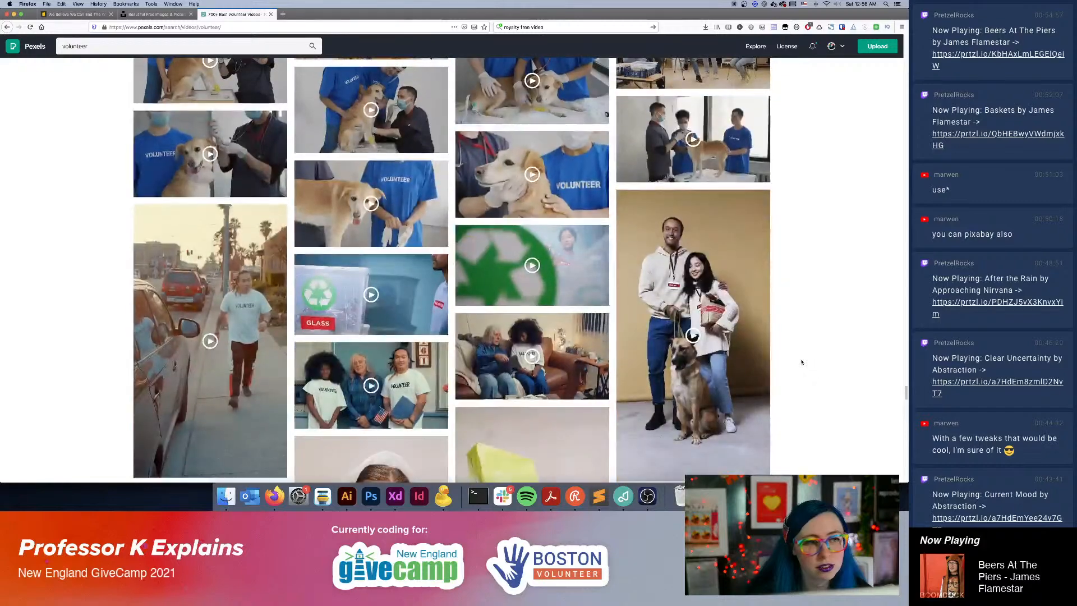
pyautogui.scroll(-8, 802, 362)
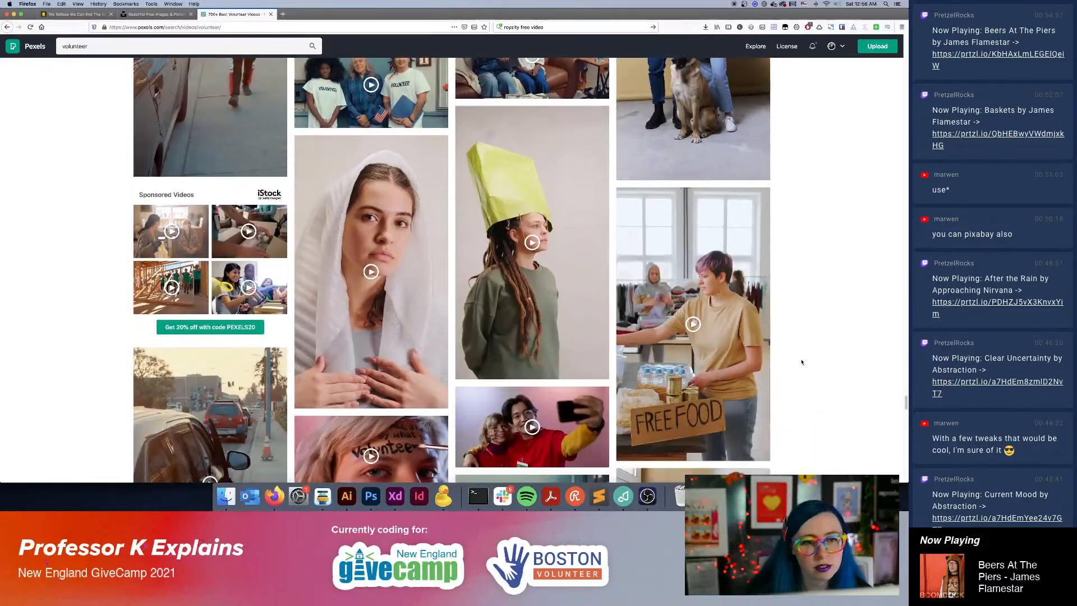
pyautogui.scroll(-4, 802, 362)
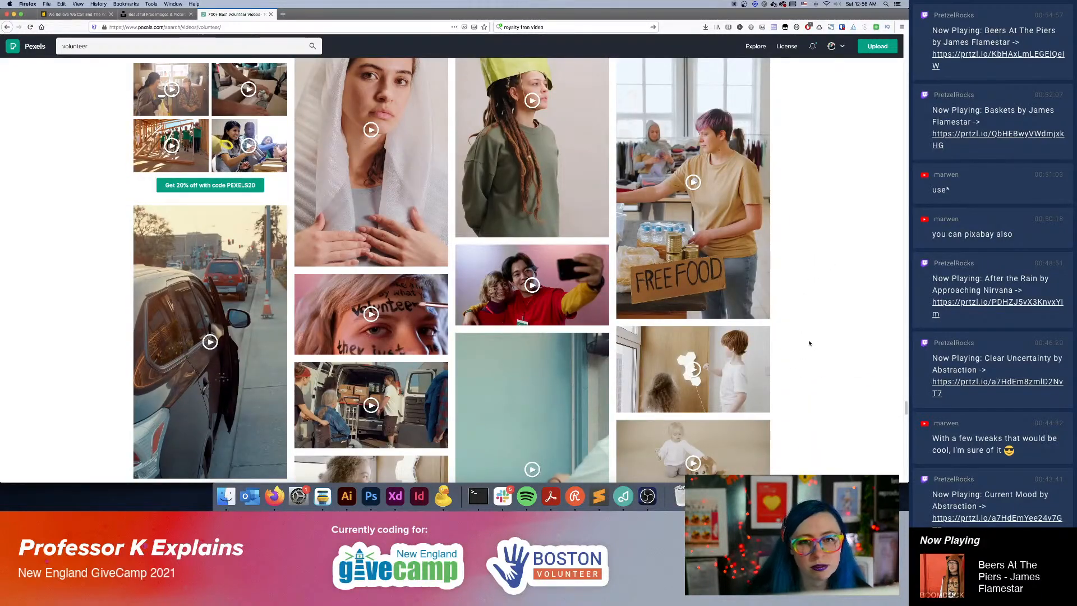
pyautogui.scroll(-8, 809, 343)
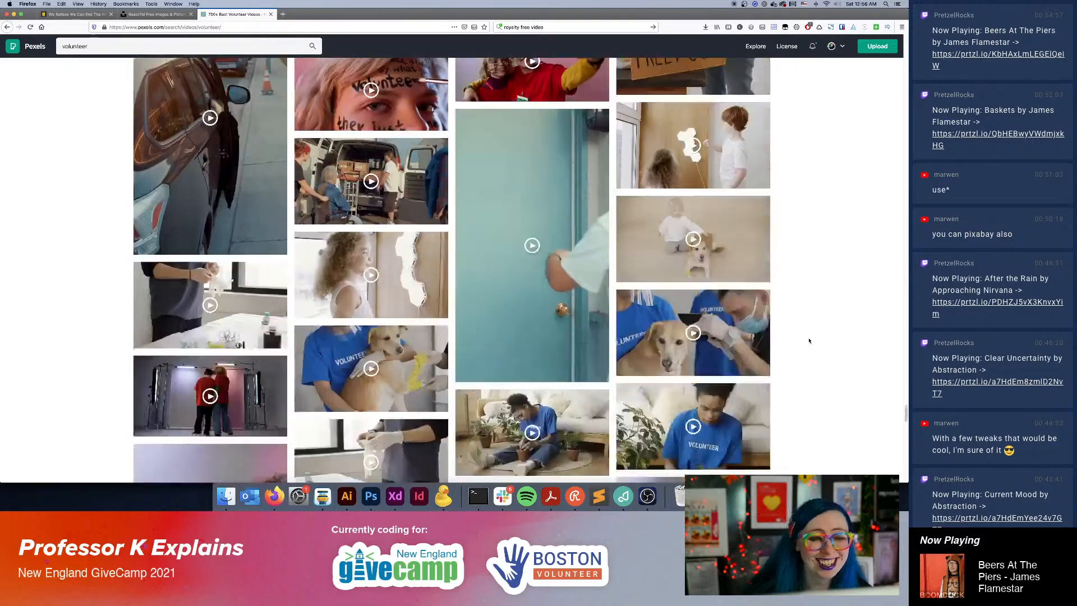
pyautogui.scroll(-2, 809, 341)
pyautogui.scroll(-10, 807, 340)
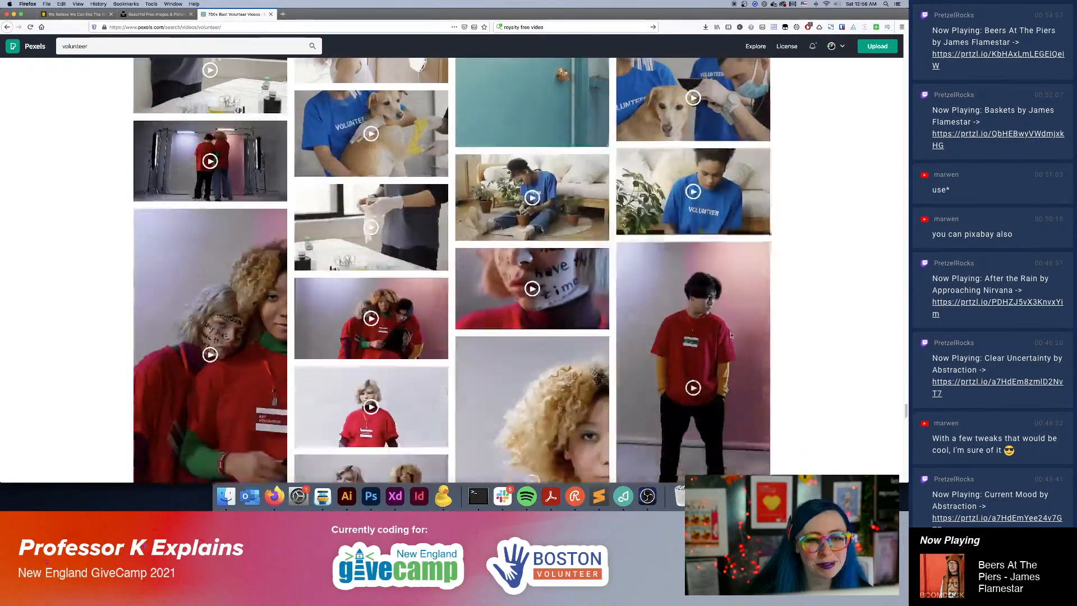
# Find and like the clip of volunteers in the bright donation room with clothing racks in the volunteer results.
pyautogui.scroll(-15, 806, 363)
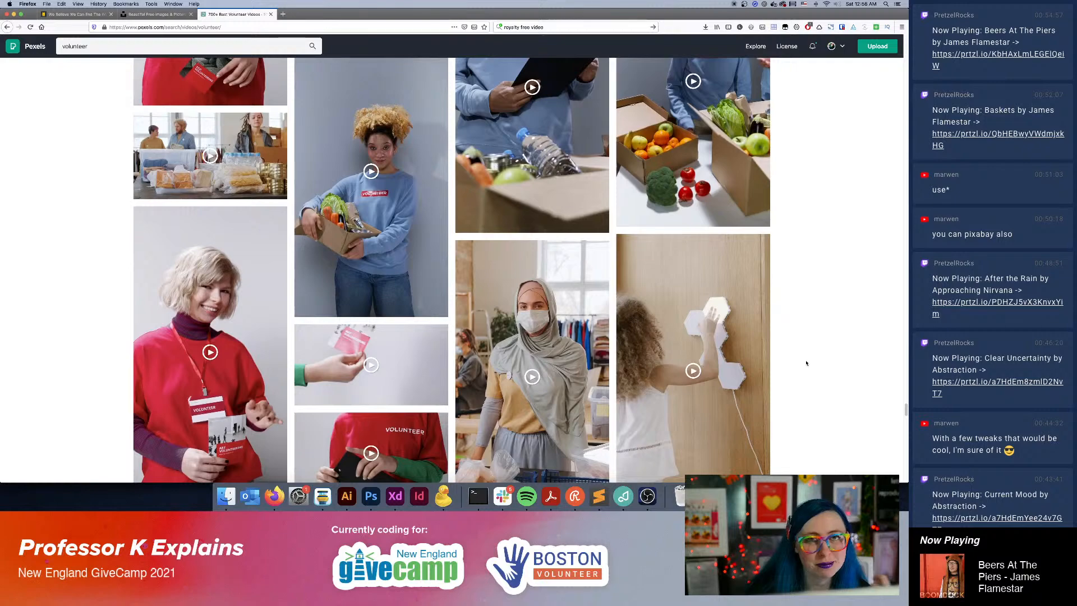
pyautogui.scroll(-10, 806, 363)
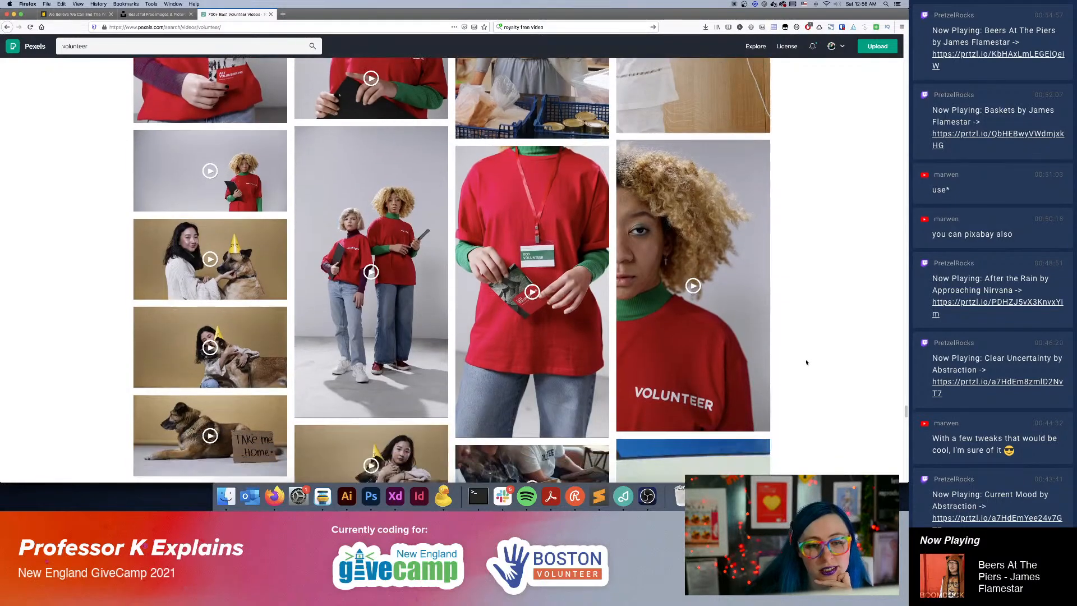
pyautogui.scroll(-7, 806, 362)
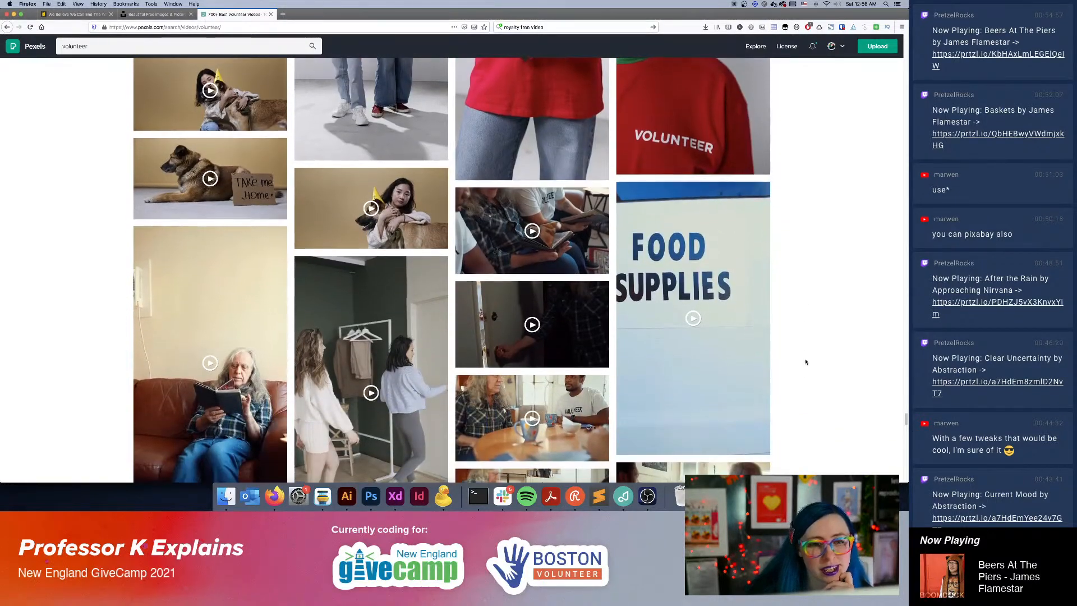
pyautogui.scroll(-5, 806, 362)
pyautogui.scroll(-9, 806, 361)
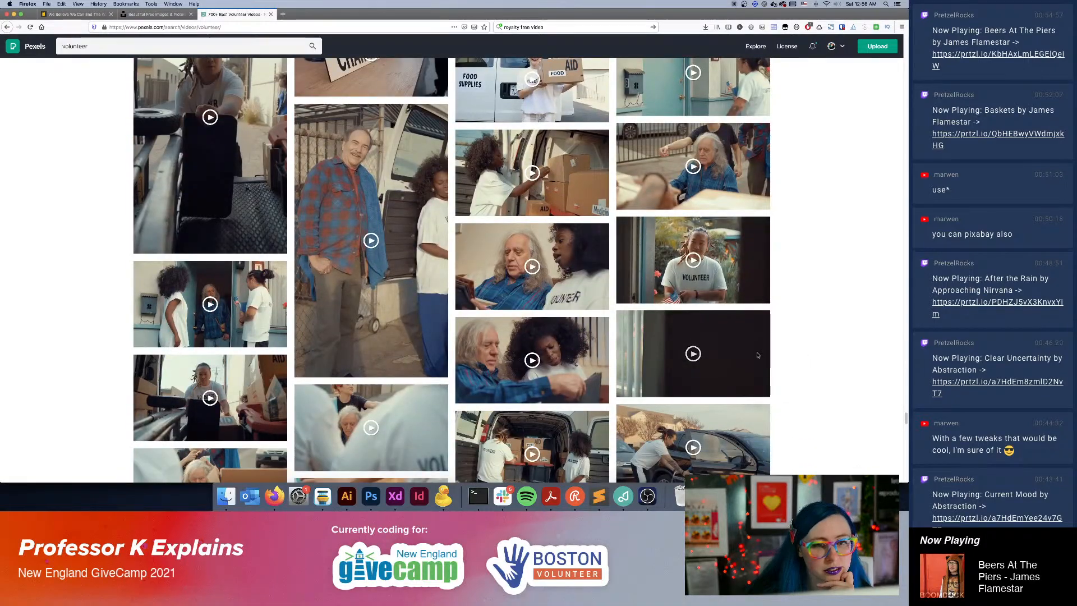
pyautogui.scroll(-20, 757, 355)
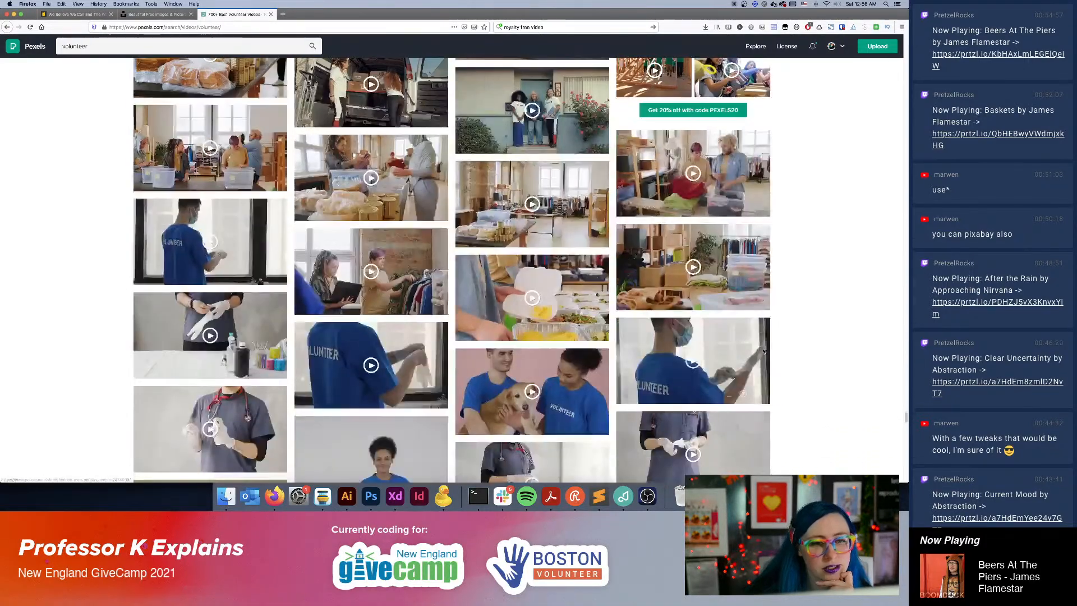
pyautogui.scroll(-1, 763, 350)
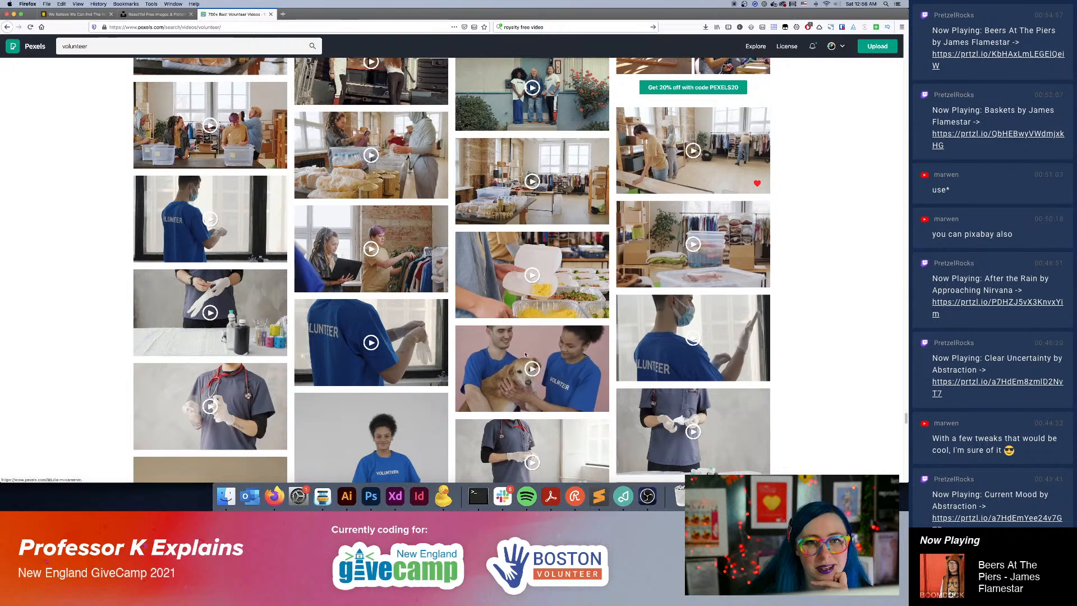
# Examine the blue-shirt volunteer, veterinary dog-care, aid-box delivery, produce-packing and elderly-assistance clips deeper in the volunteer results.
pyautogui.scroll(-5, 409, 396)
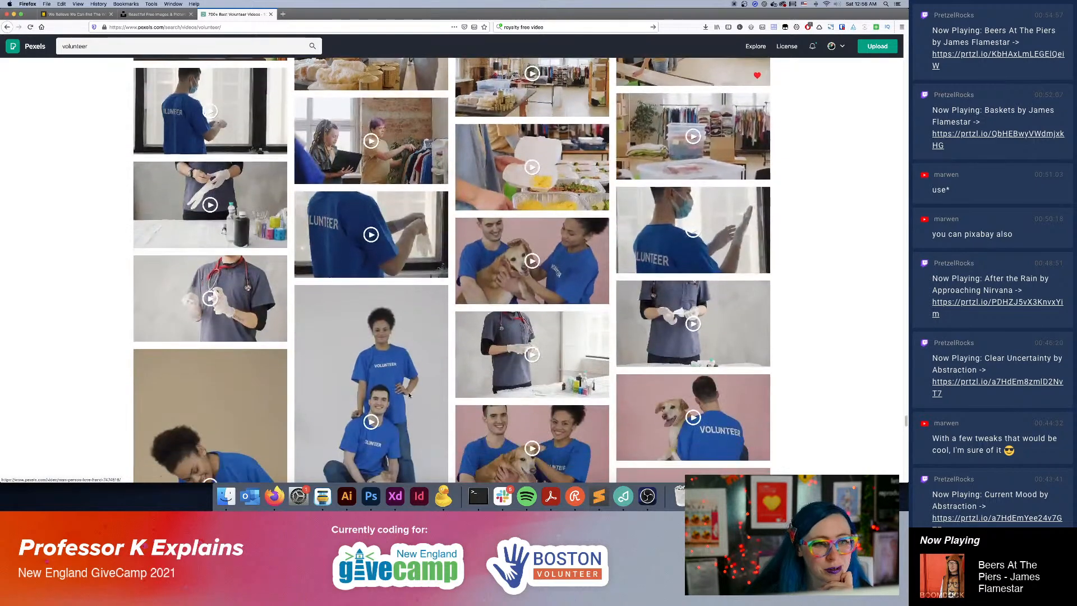
pyautogui.scroll(-10, 408, 391)
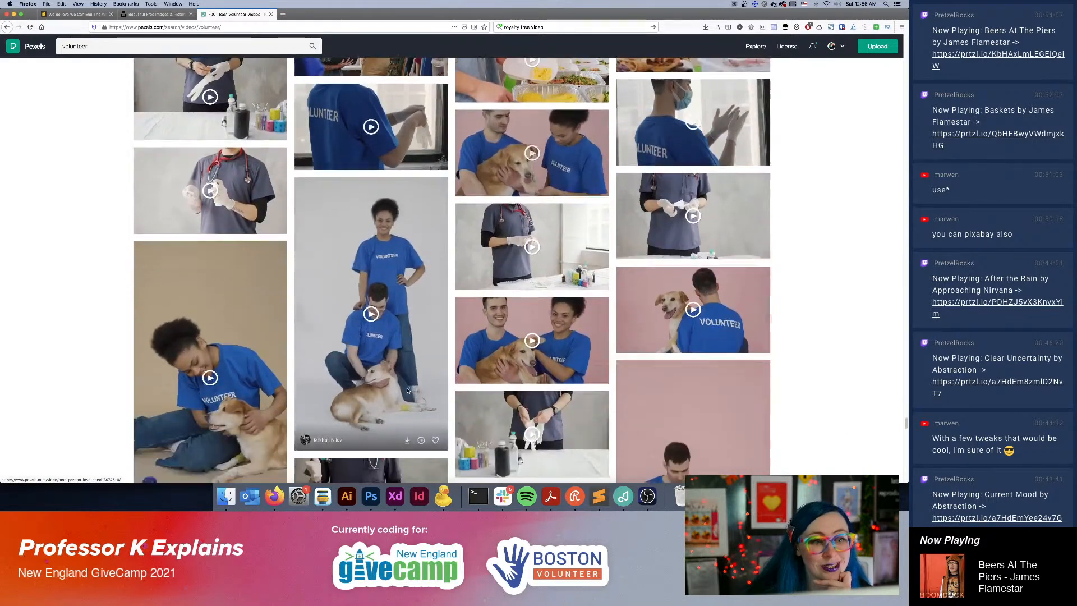
pyautogui.scroll(-20, 408, 389)
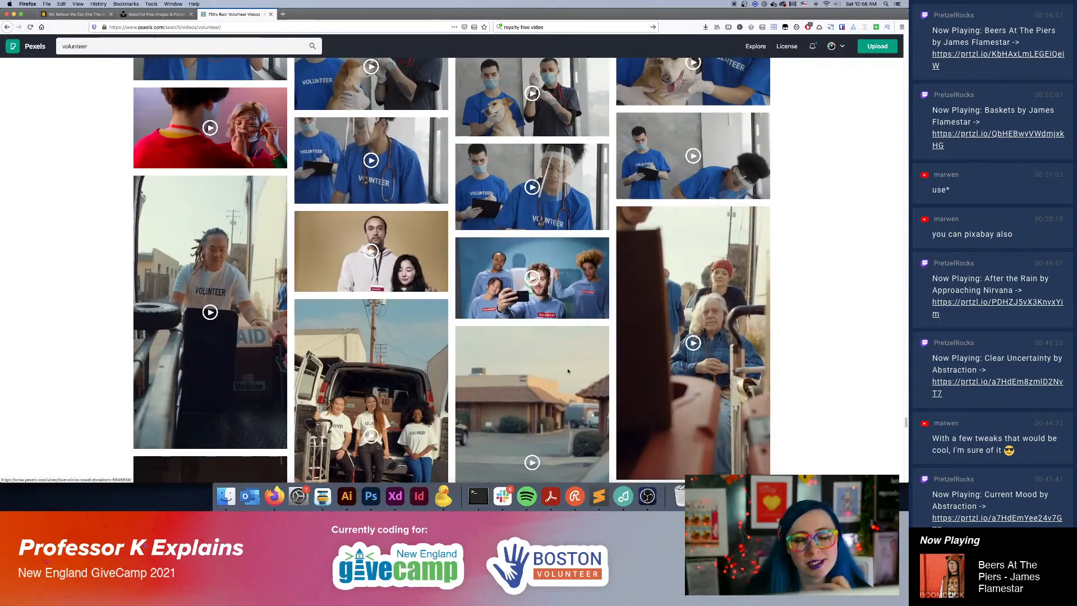
pyautogui.scroll(-7, 659, 392)
pyautogui.scroll(-8, 659, 392)
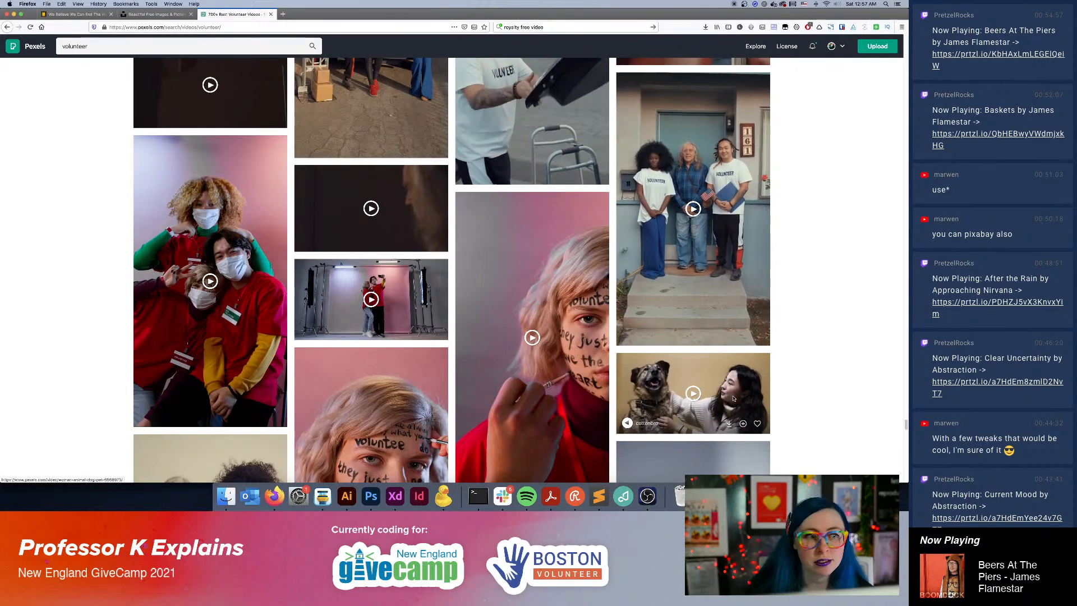
pyautogui.scroll(-9, 825, 376)
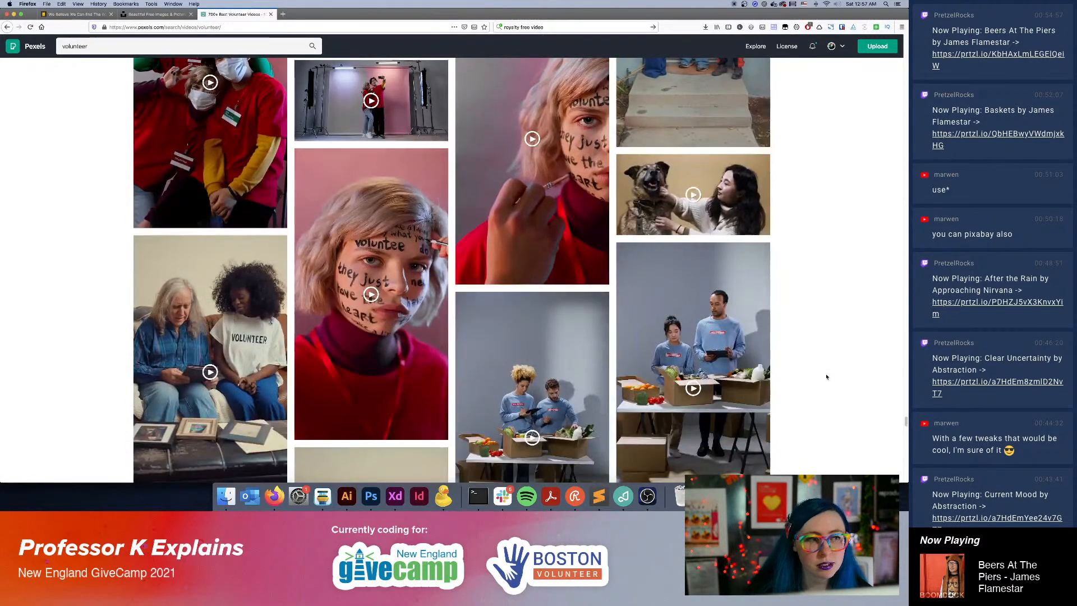
pyautogui.scroll(-5, 825, 382)
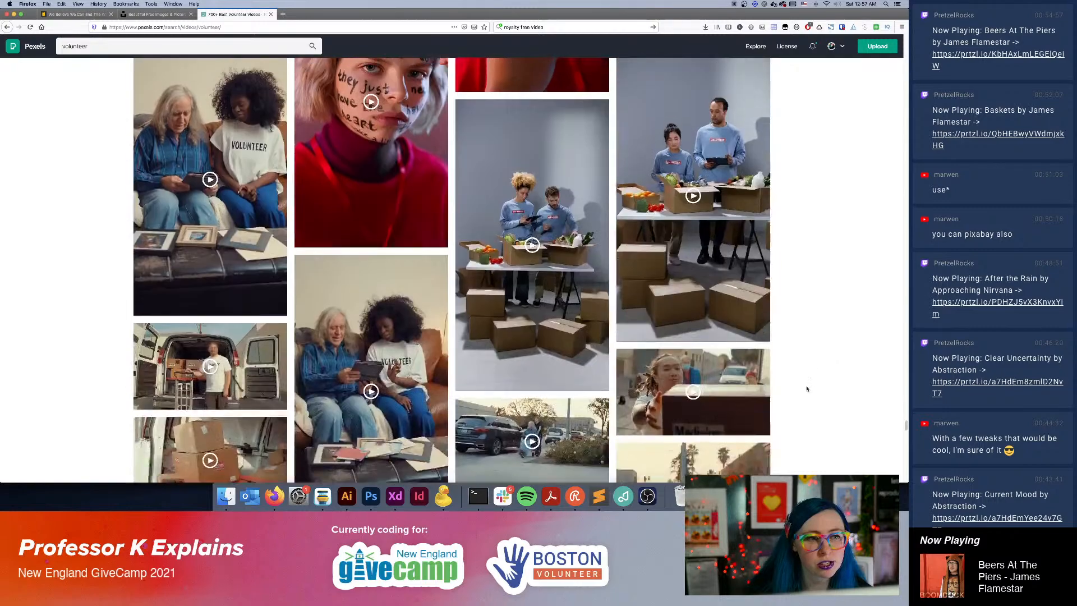
pyautogui.scroll(-5, 807, 387)
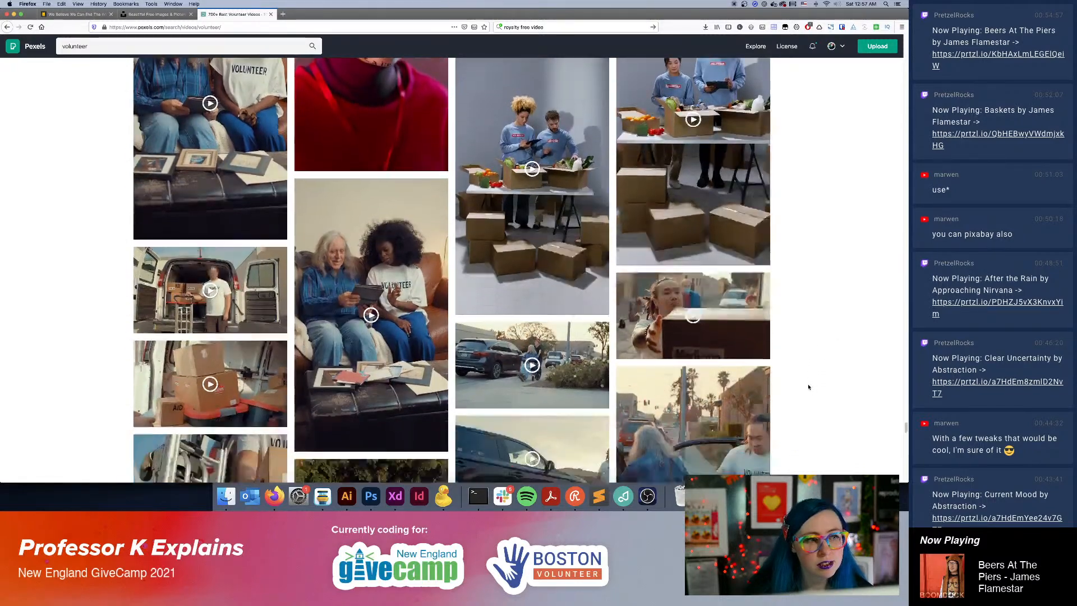
pyautogui.scroll(-11, 810, 387)
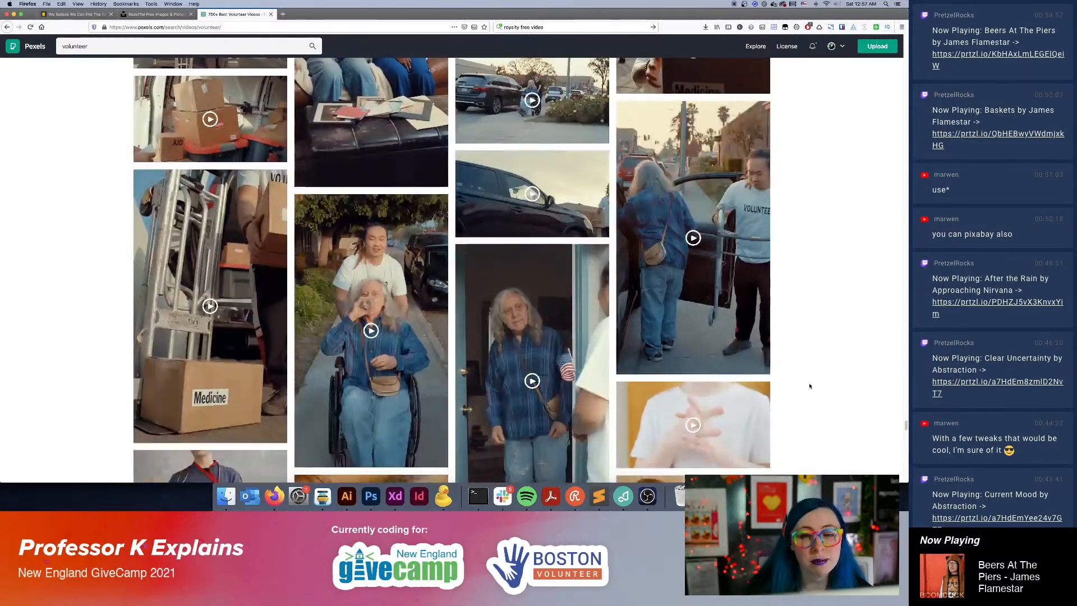
pyautogui.scroll(-10, 809, 386)
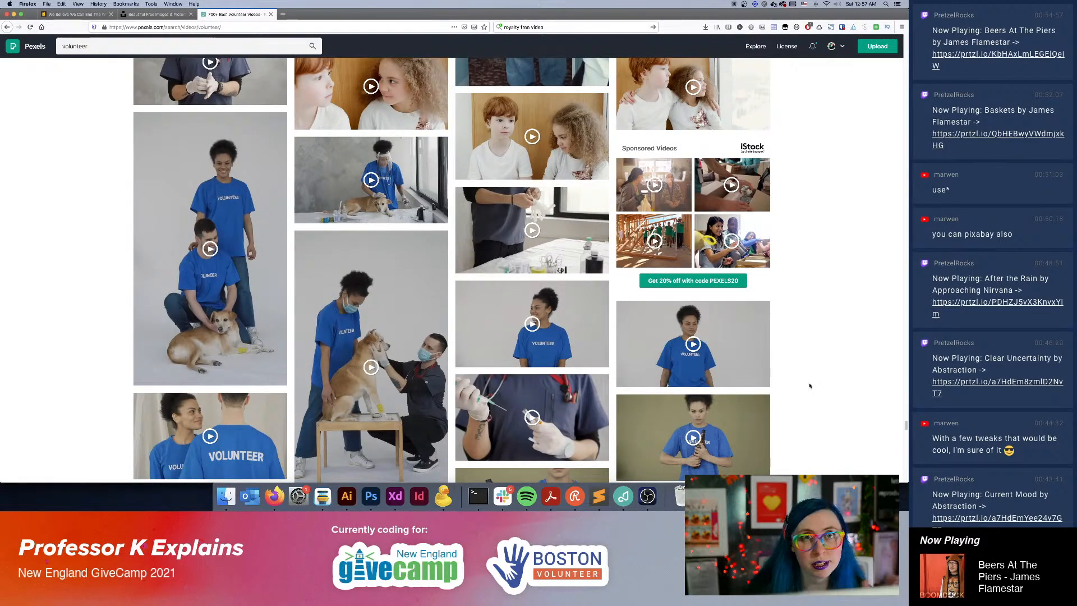
pyautogui.scroll(-3, 810, 385)
pyautogui.scroll(-11, 809, 385)
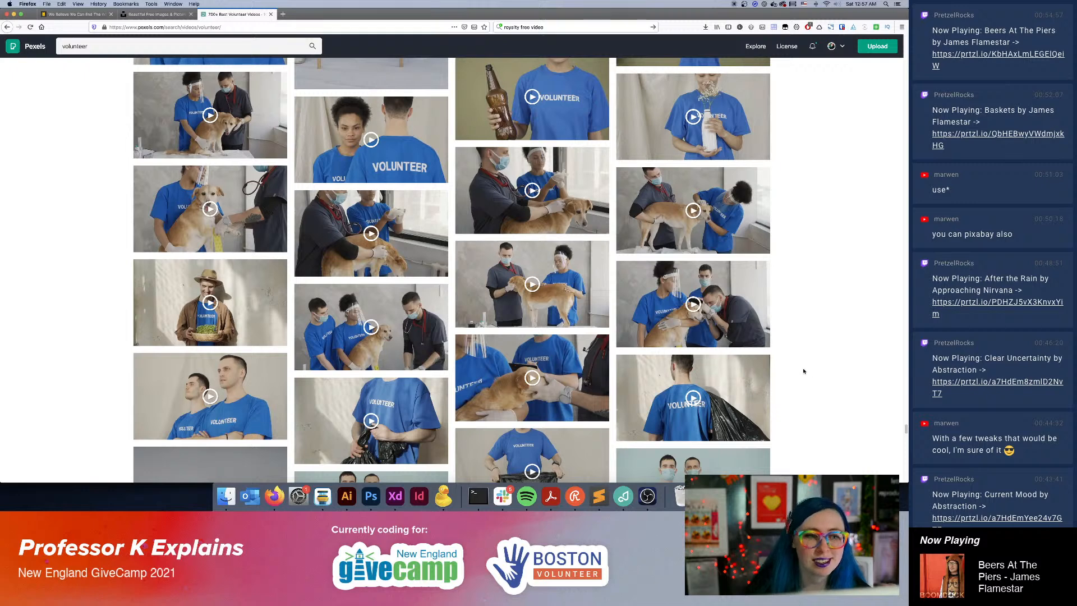
# Look through the face-shield, plant-care, bedside-care, food-packing, clothing-donation and street-painting clips toward the end of the volunteer results.
pyautogui.scroll(-9, 804, 371)
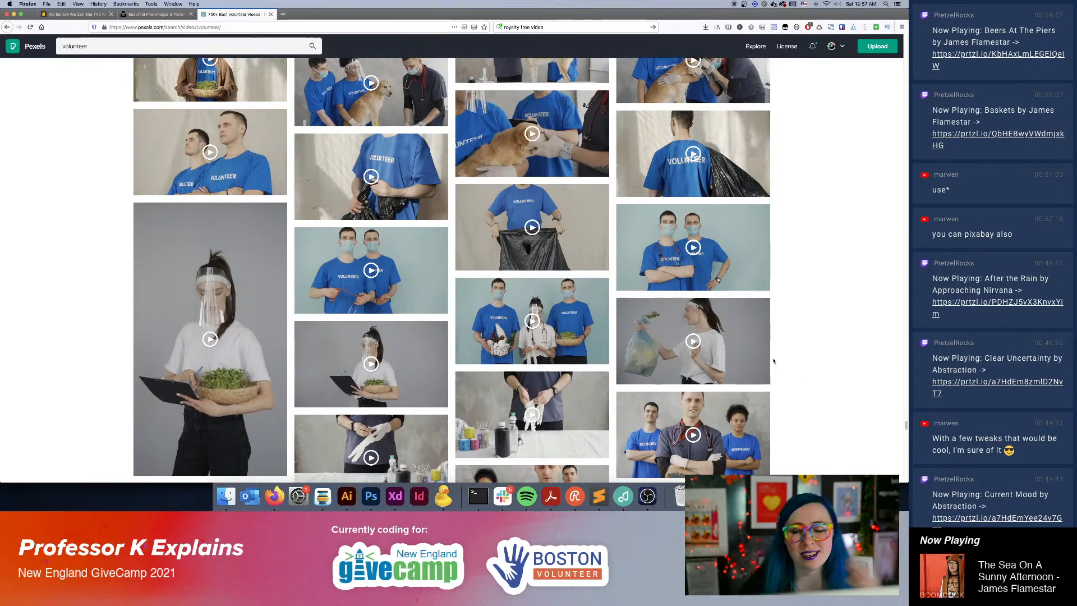
pyautogui.scroll(-4, 548, 309)
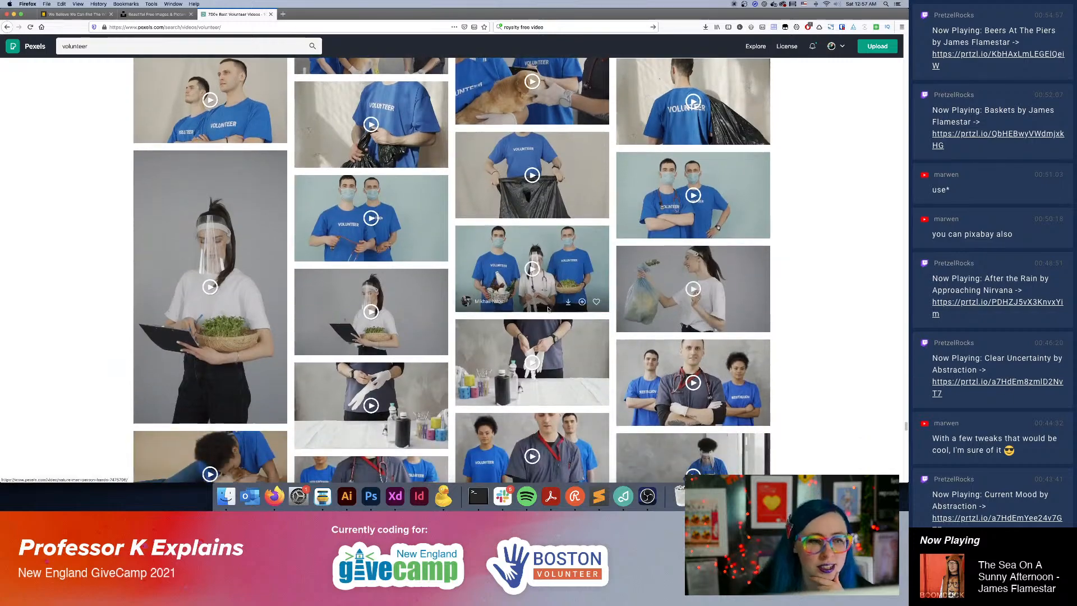
pyautogui.scroll(-15, 549, 309)
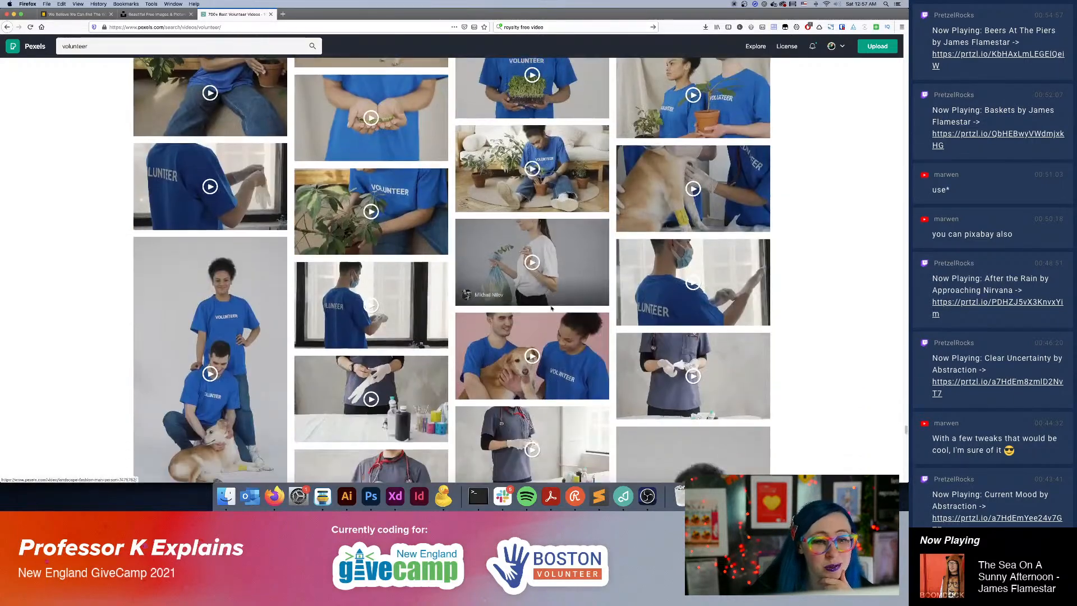
pyautogui.scroll(-15, 552, 309)
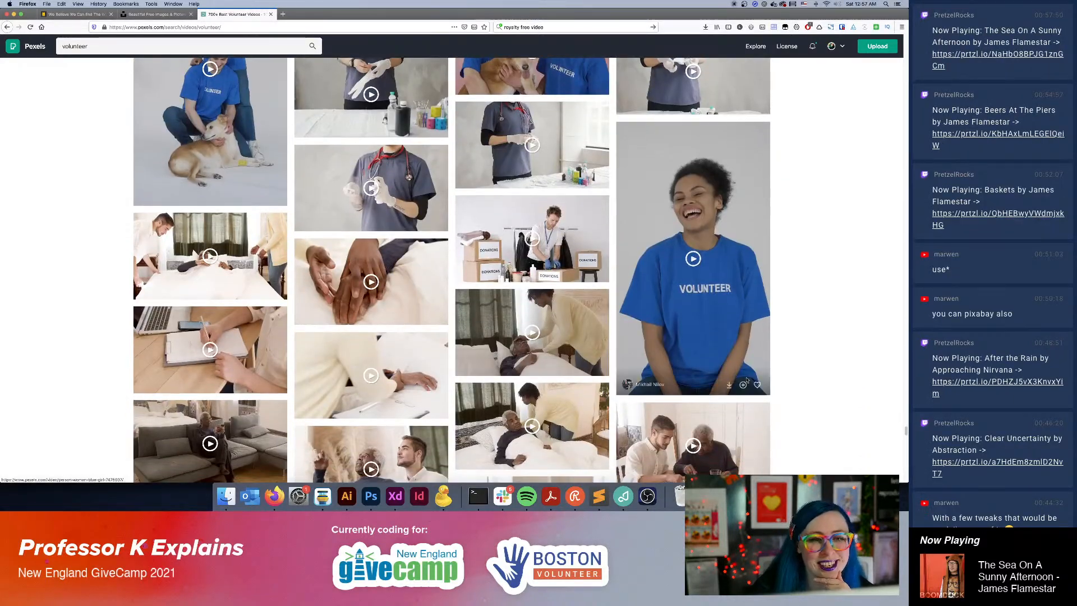
pyautogui.scroll(-10, 743, 380)
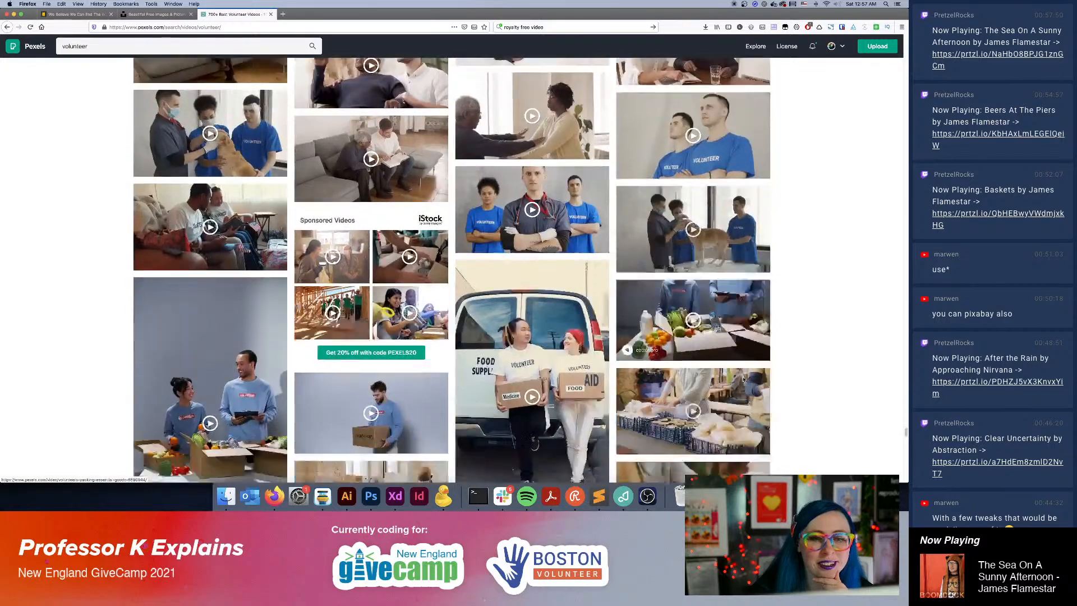
pyautogui.scroll(-12, 744, 380)
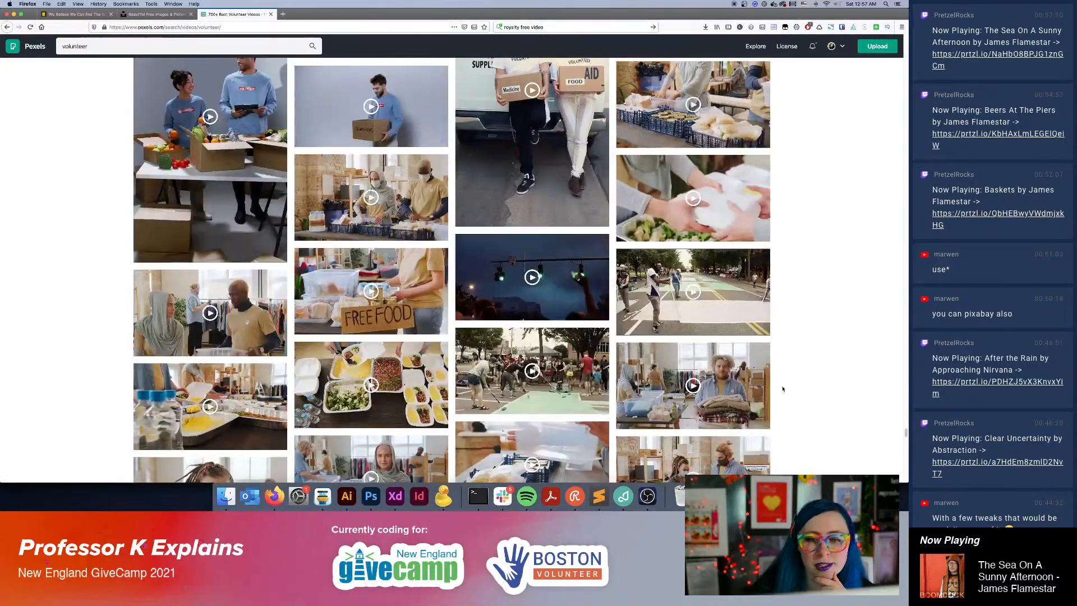
pyautogui.scroll(-6, 782, 387)
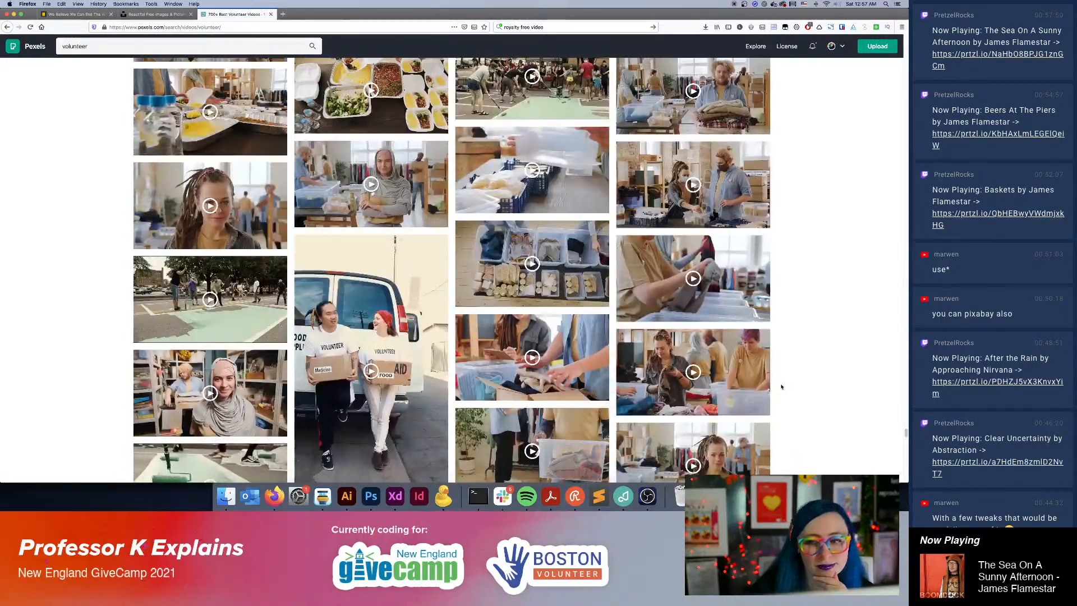
pyautogui.scroll(-6, 735, 365)
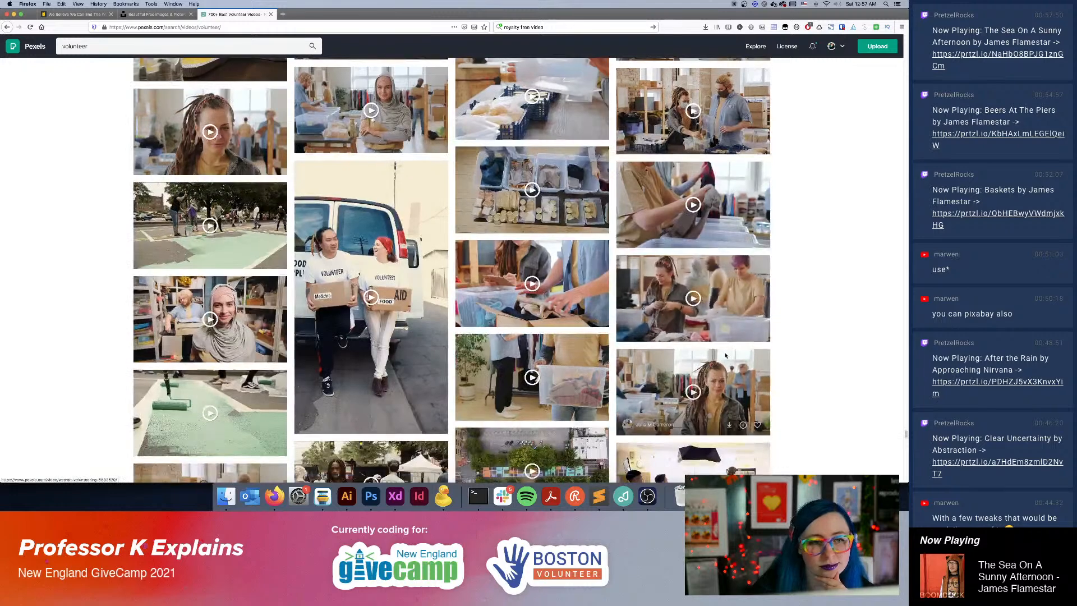
pyautogui.scroll(-5, 725, 356)
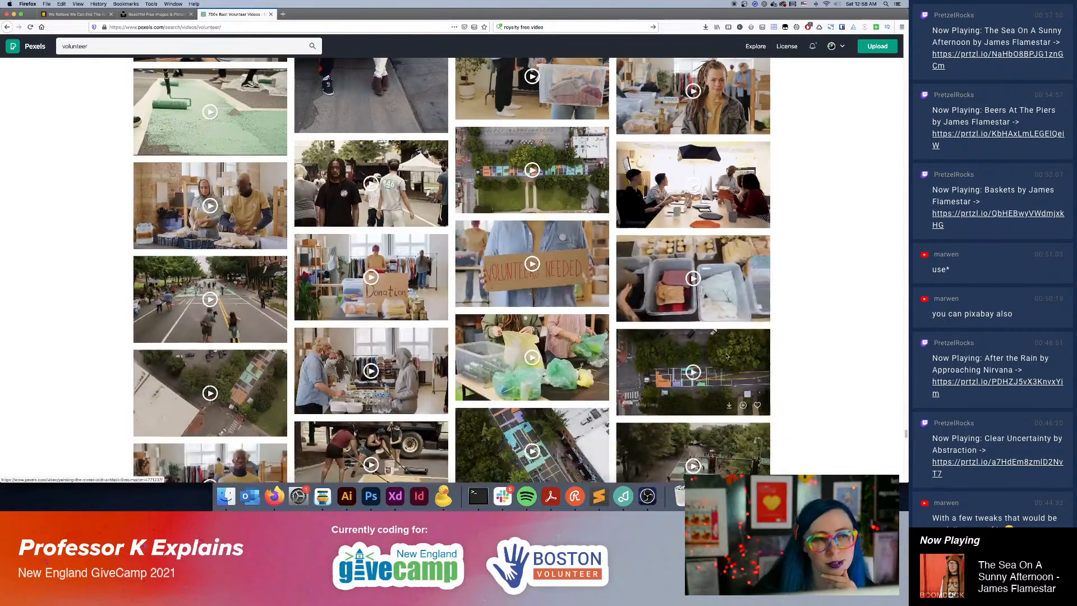
pyautogui.scroll(-1, 726, 363)
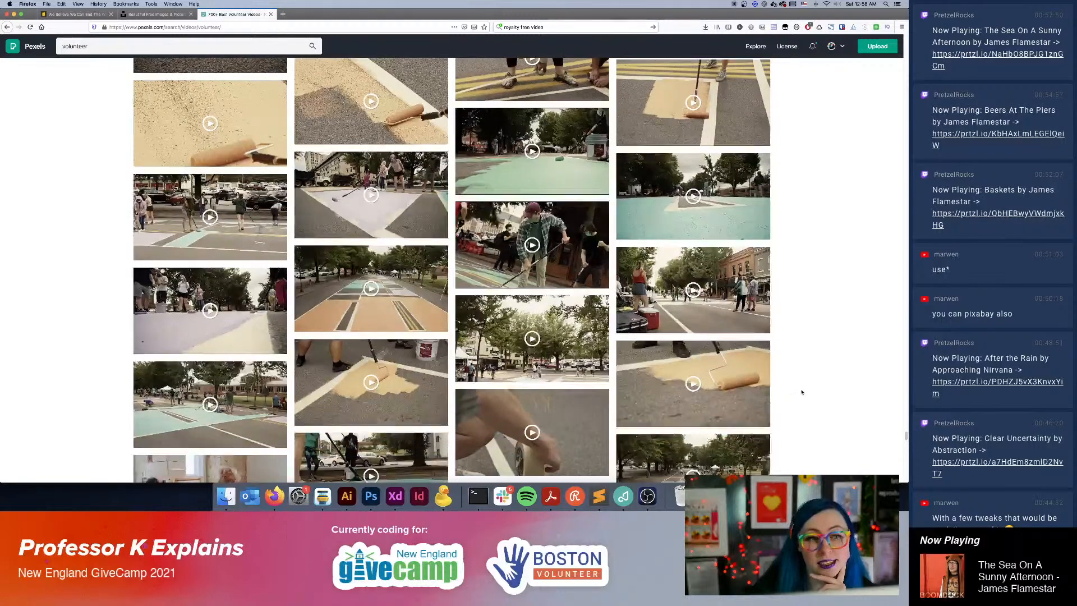
# Look through the clothing-donation, portrait and elderly home-care clips that follow the street-painting videos in the volunteer results.
pyautogui.scroll(-3, 803, 392)
pyautogui.scroll(-5, 803, 392)
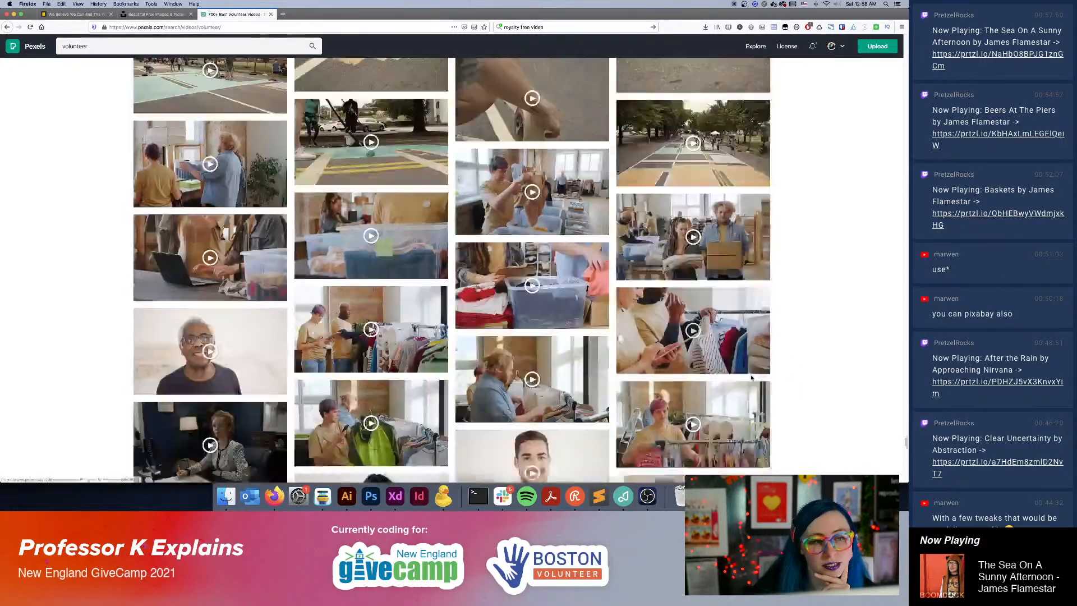
pyautogui.scroll(-4, 756, 378)
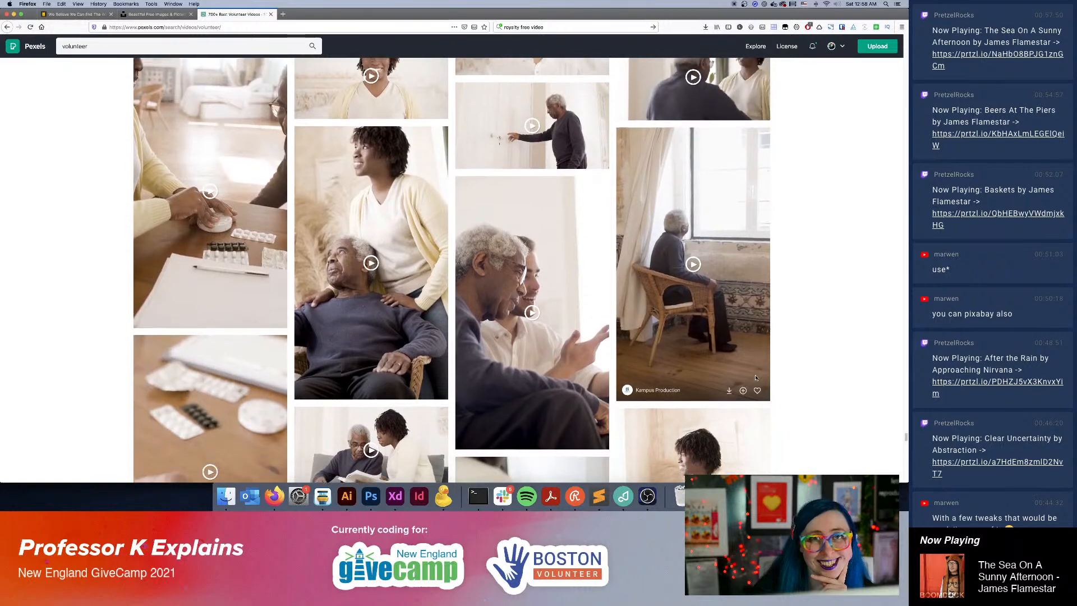
pyautogui.scroll(-3, 756, 378)
pyautogui.scroll(-3, 755, 377)
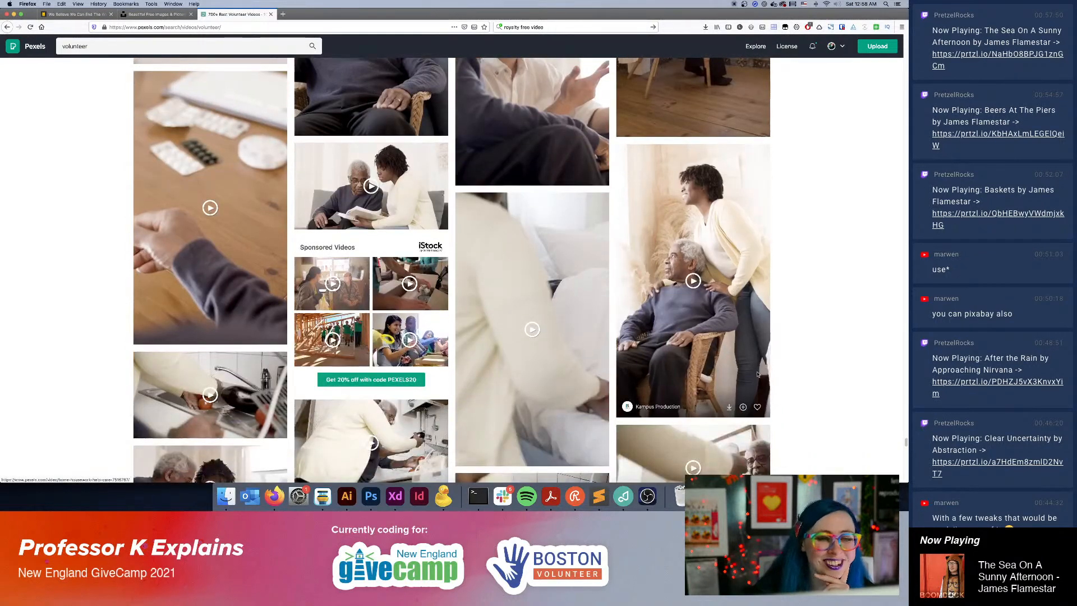
pyautogui.scroll(-4, 752, 383)
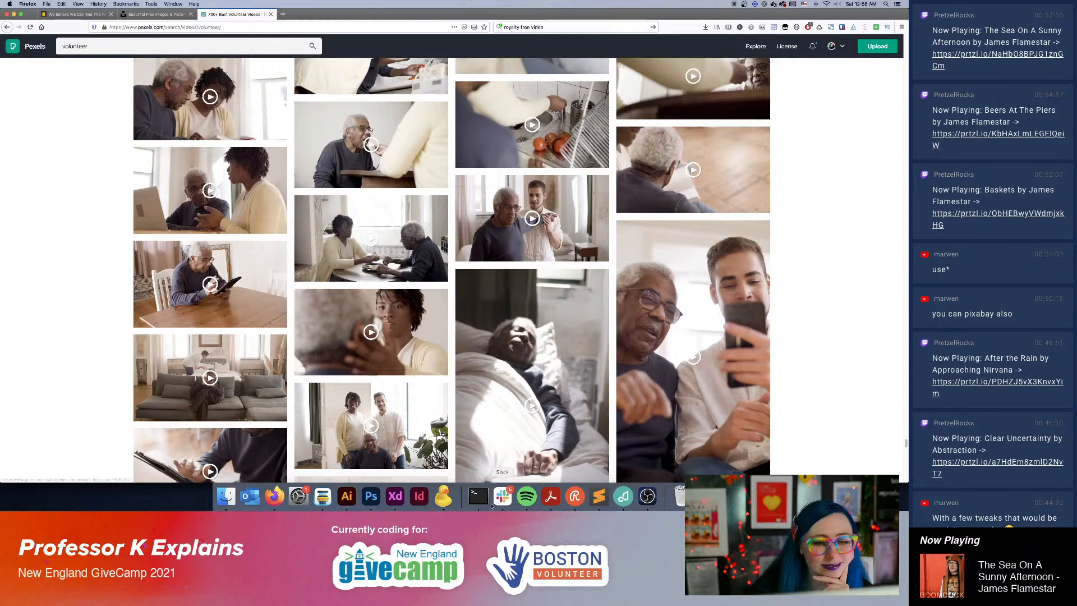
# Look through the remaining elderly-care and donation-box clips down to the end of the volunteer results.
pyautogui.click(505, 507)
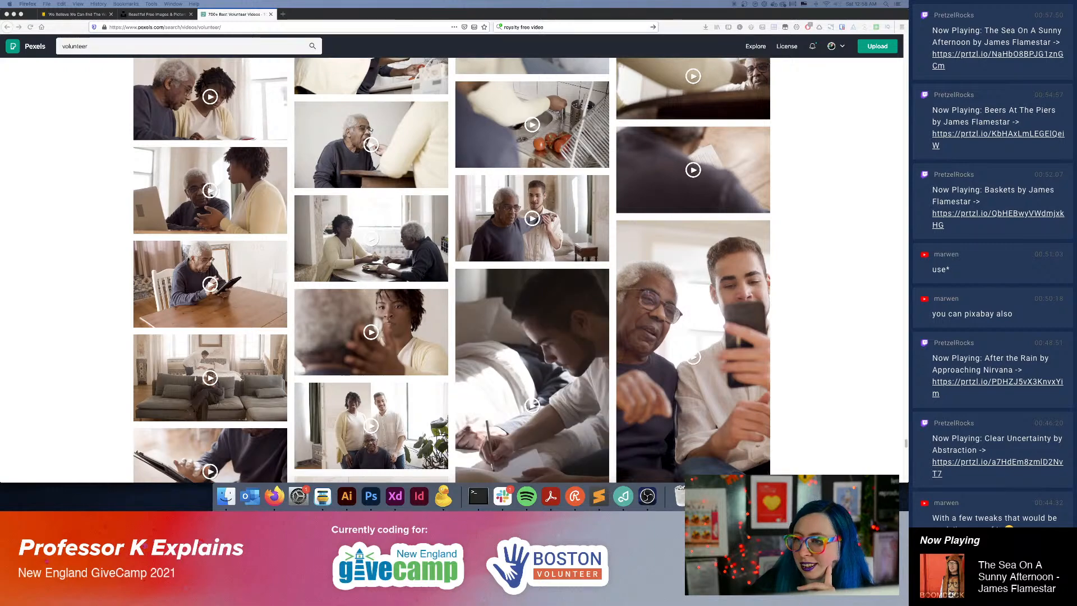
pyautogui.scroll(-10, 584, 238)
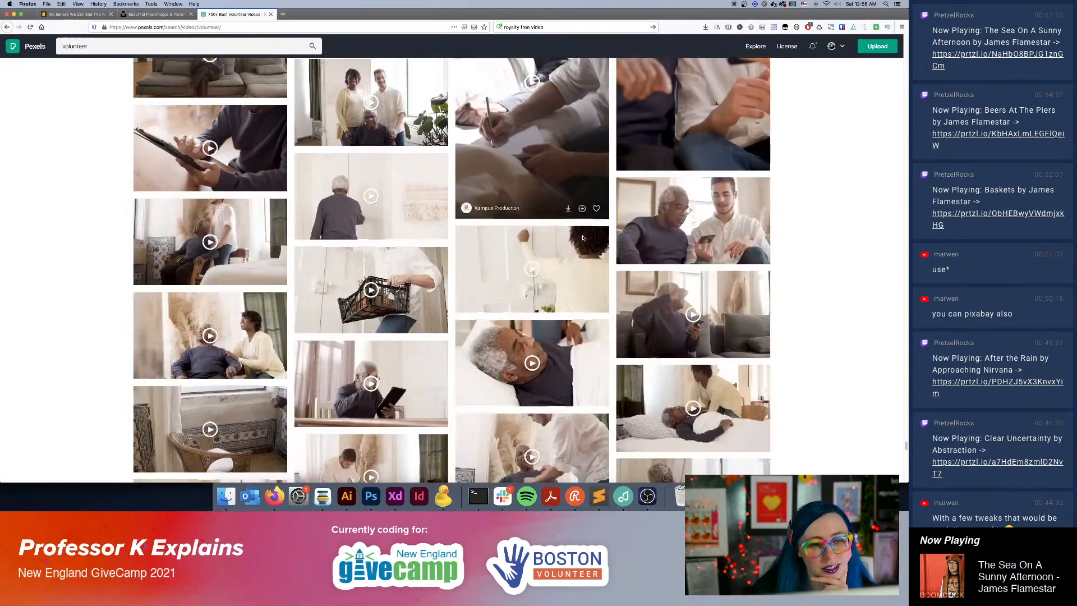
pyautogui.scroll(-15, 584, 238)
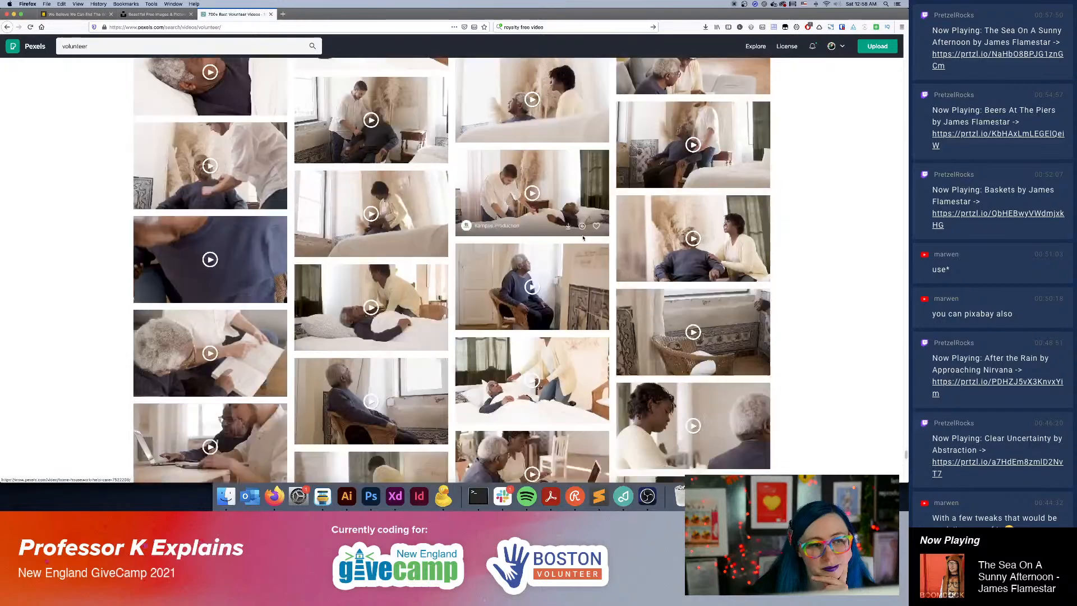
pyautogui.scroll(-15, 584, 238)
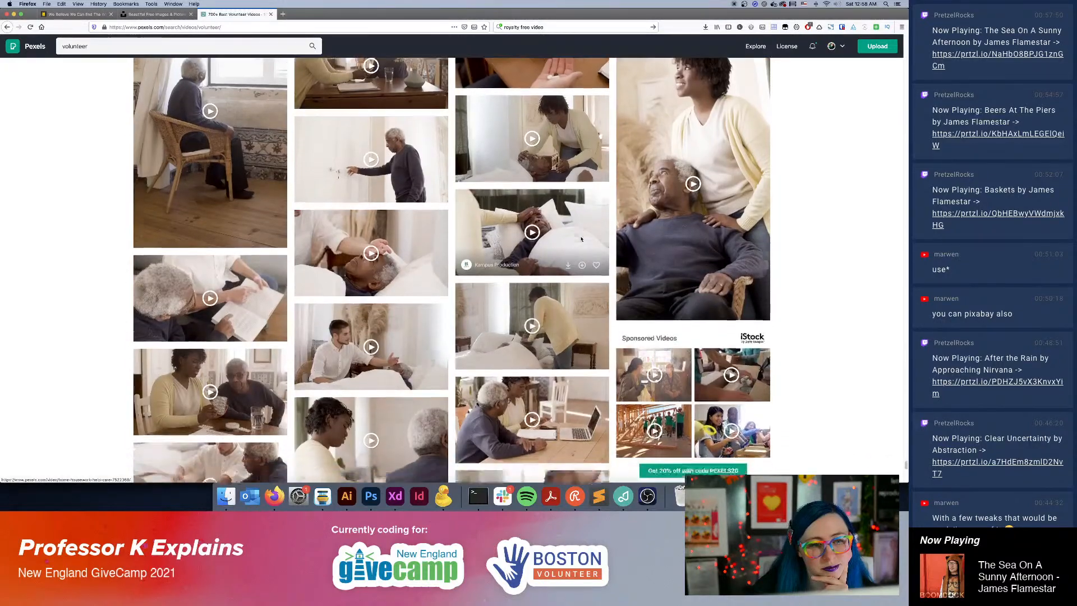
pyautogui.scroll(-5, 581, 239)
pyautogui.scroll(-4, 582, 239)
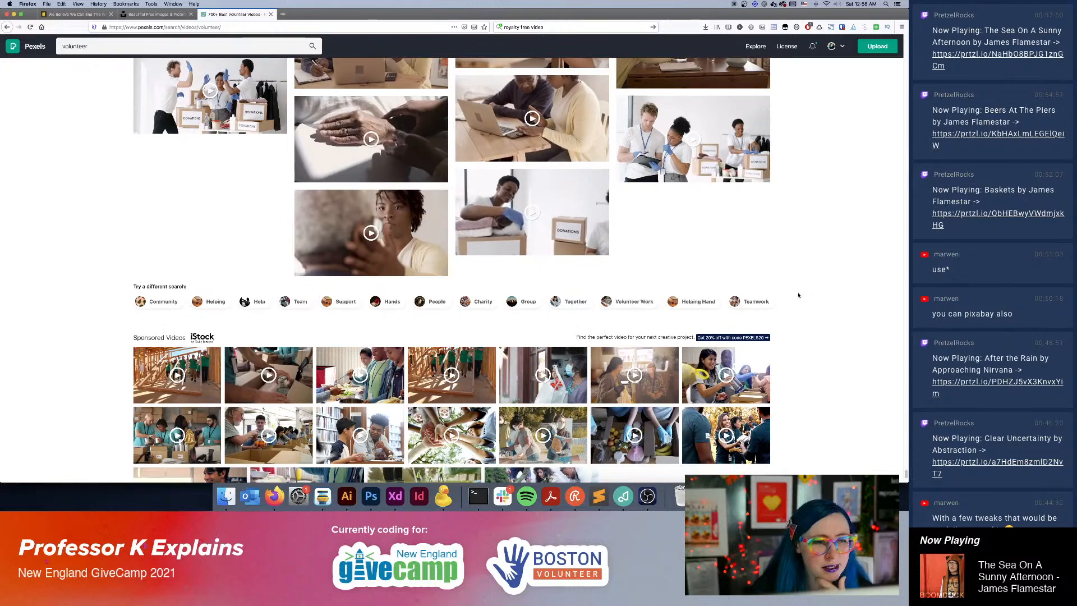
pyautogui.scroll(-5, 794, 298)
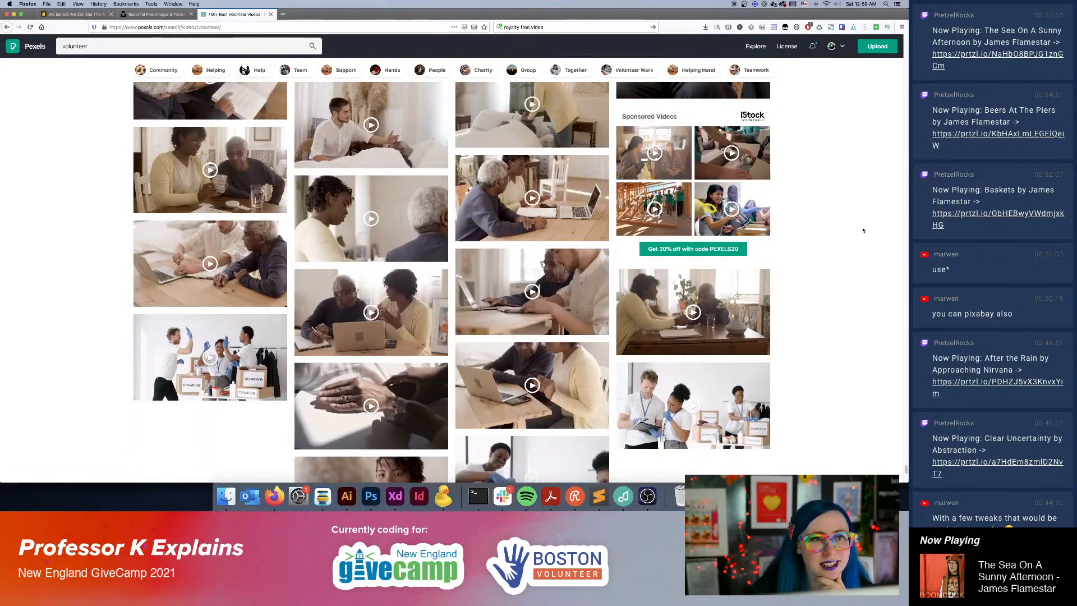
# Open the related Charity video results and examine the blue-shirt volunteer, aid-van, food-box and free-food clips.
pyautogui.click(481, 69)
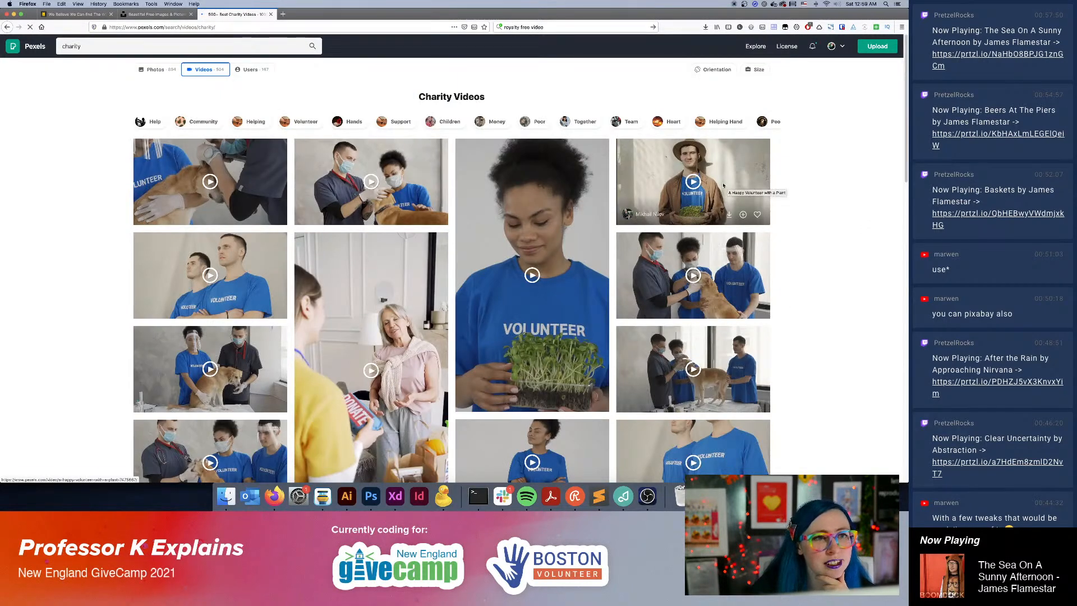
pyautogui.scroll(-8, 723, 186)
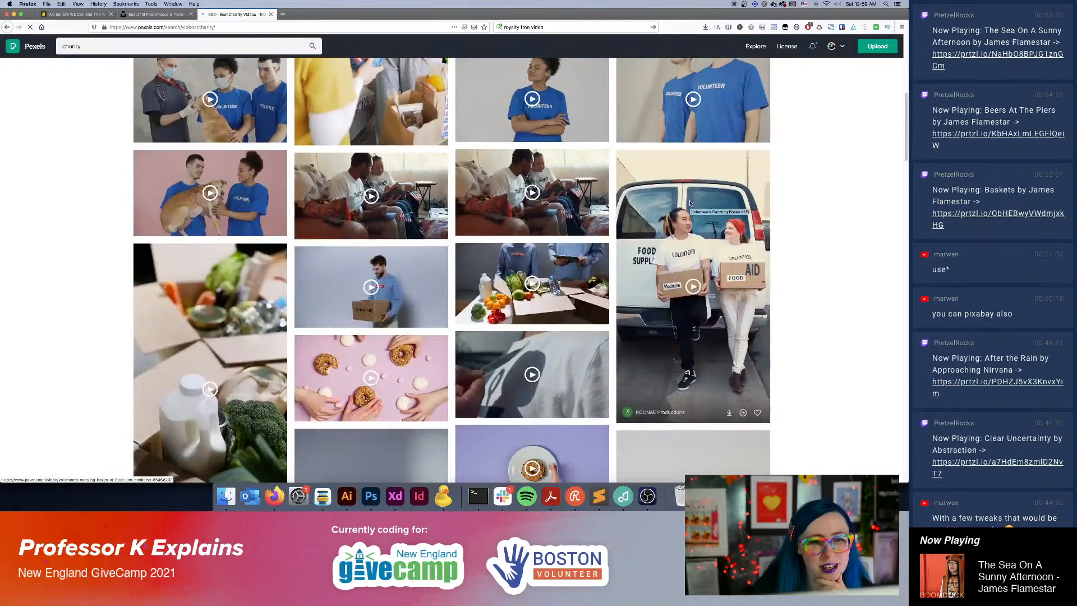
pyautogui.scroll(-3, 690, 203)
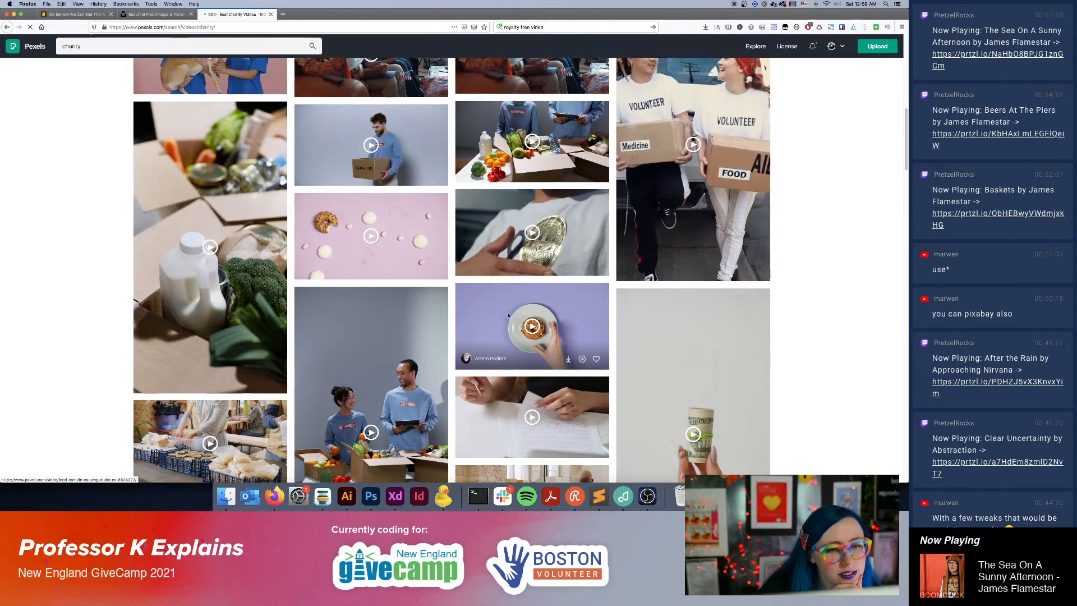
pyautogui.scroll(-1, 800, 380)
pyautogui.scroll(-3, 799, 380)
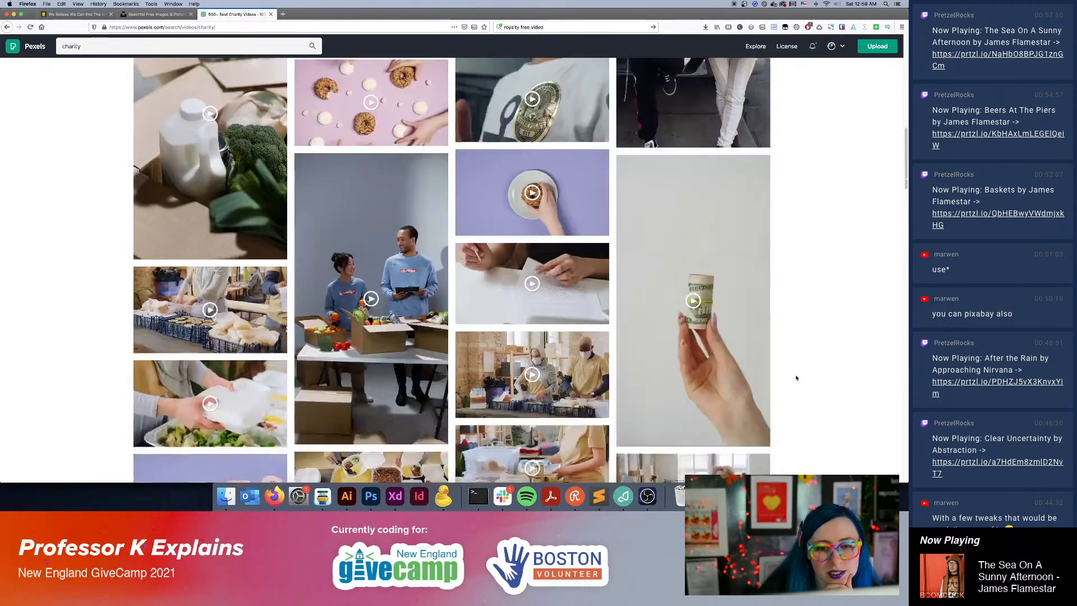
pyautogui.scroll(-1, 795, 377)
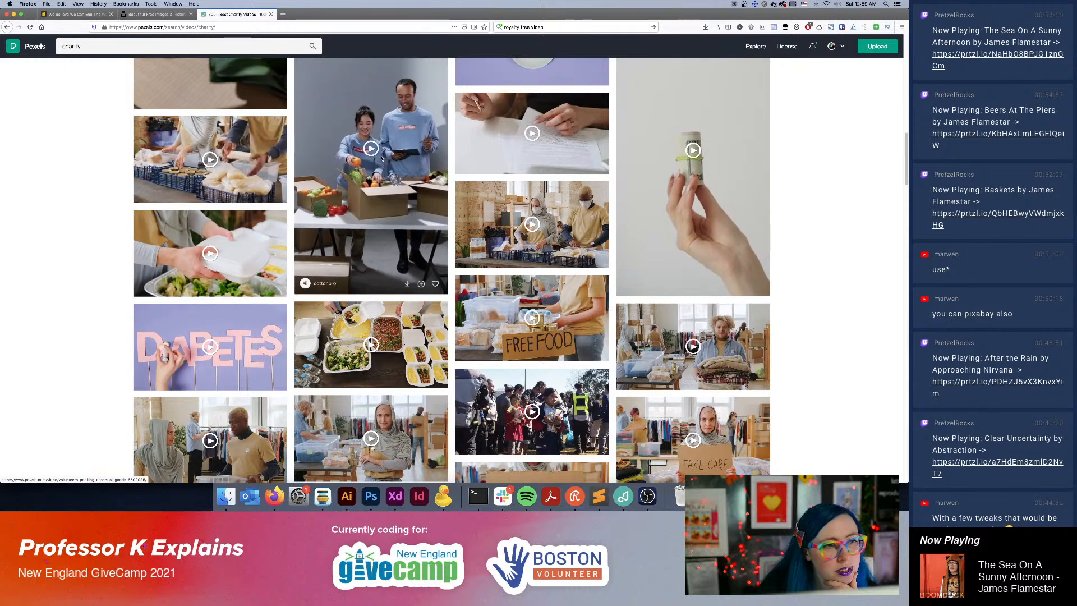
# Examine the take-care sign, donation-box, volunteers-needed, medicine-box and yard-sale clips deeper in the charity results.
pyautogui.scroll(-5, 722, 296)
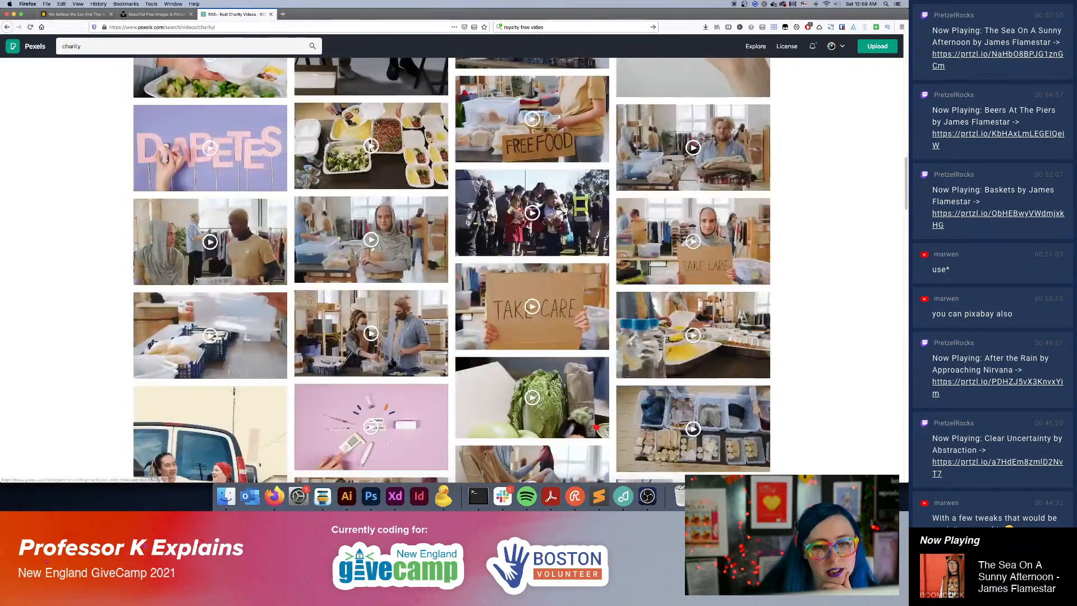
pyautogui.scroll(-2, 719, 295)
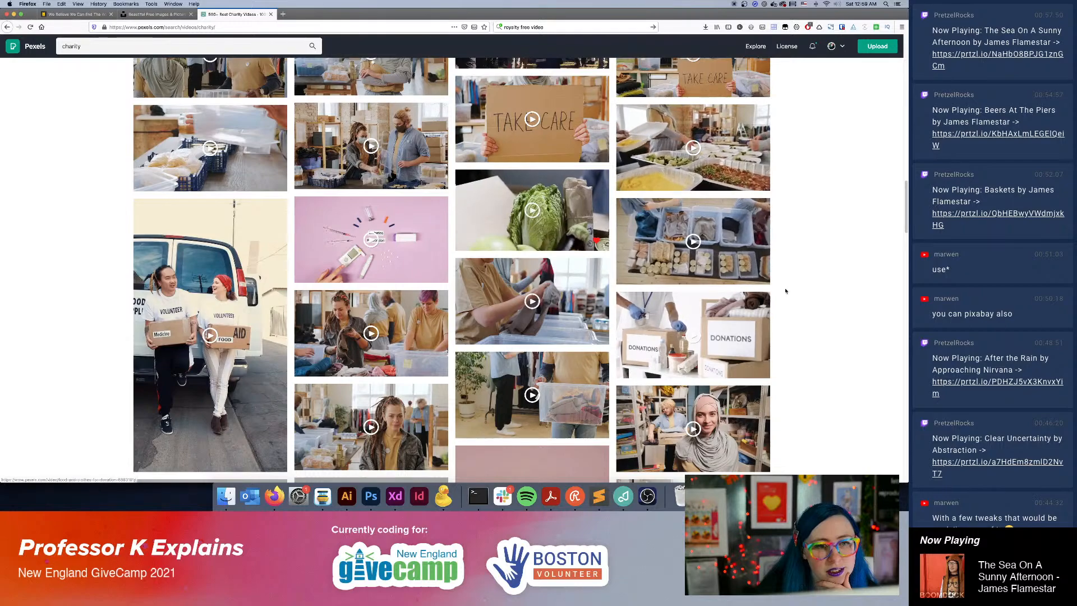
pyautogui.scroll(-2, 784, 331)
pyautogui.scroll(-7, 781, 334)
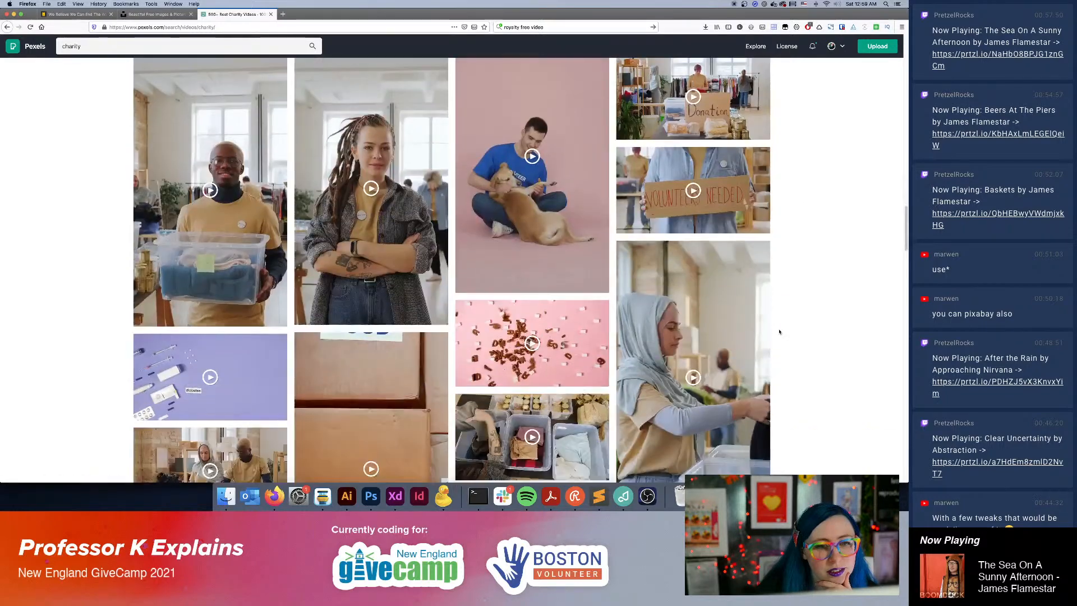
pyautogui.scroll(-3, 779, 331)
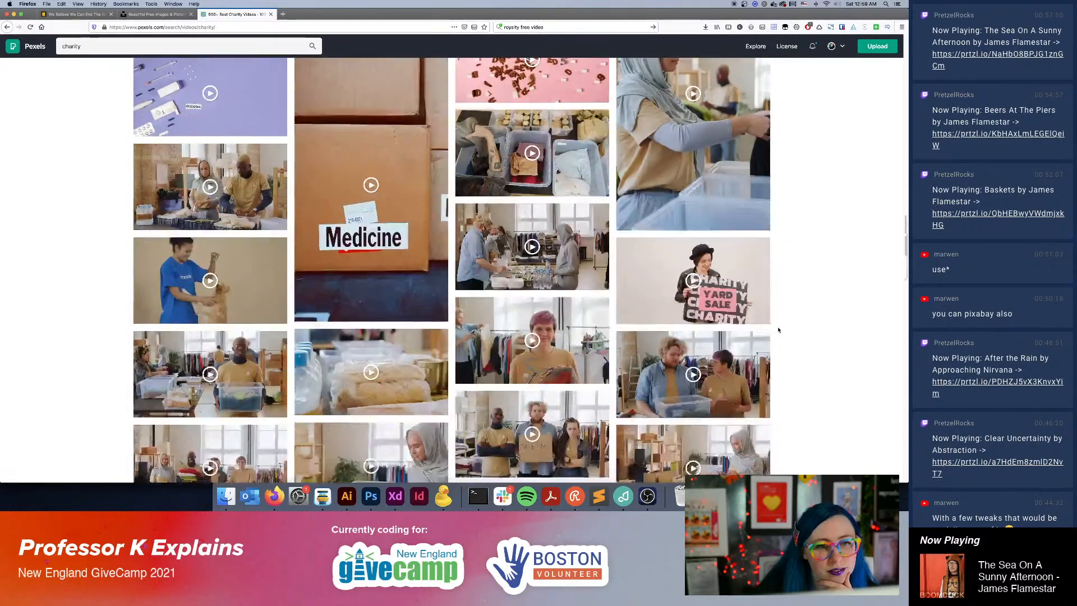
pyautogui.scroll(-5, 779, 330)
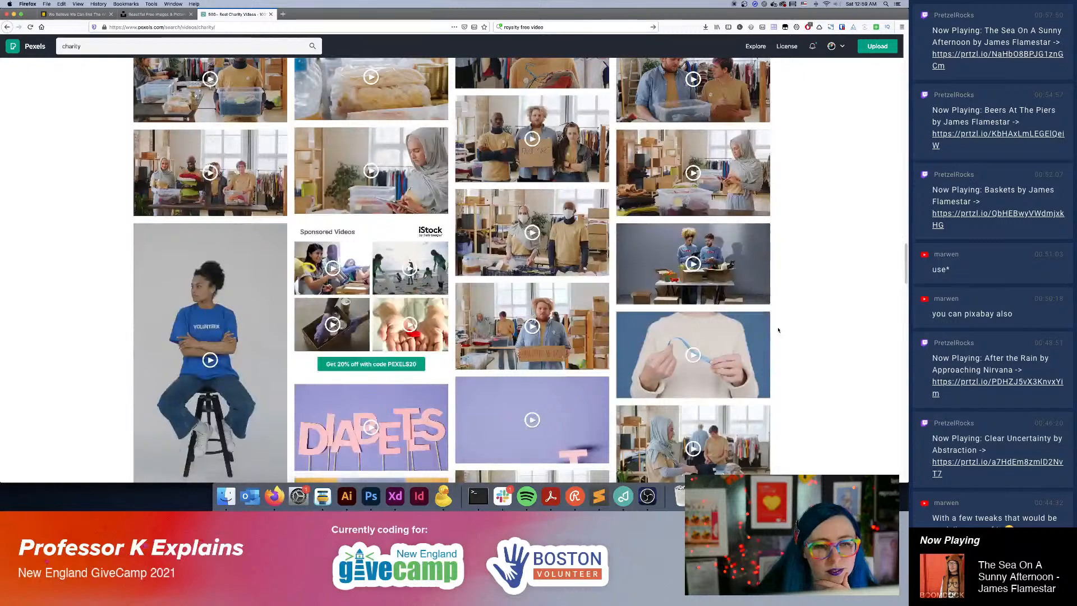
# Switch to the related Hands video results and look through the typing, instrument, painting and planting clips.
pyautogui.scroll(5, 779, 330)
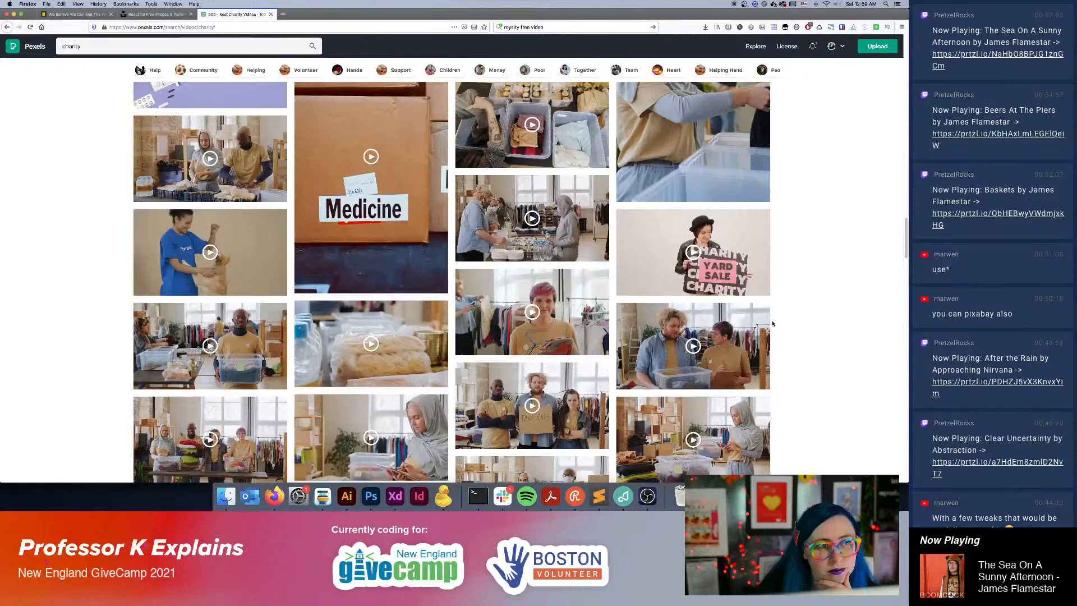
pyautogui.click(360, 71)
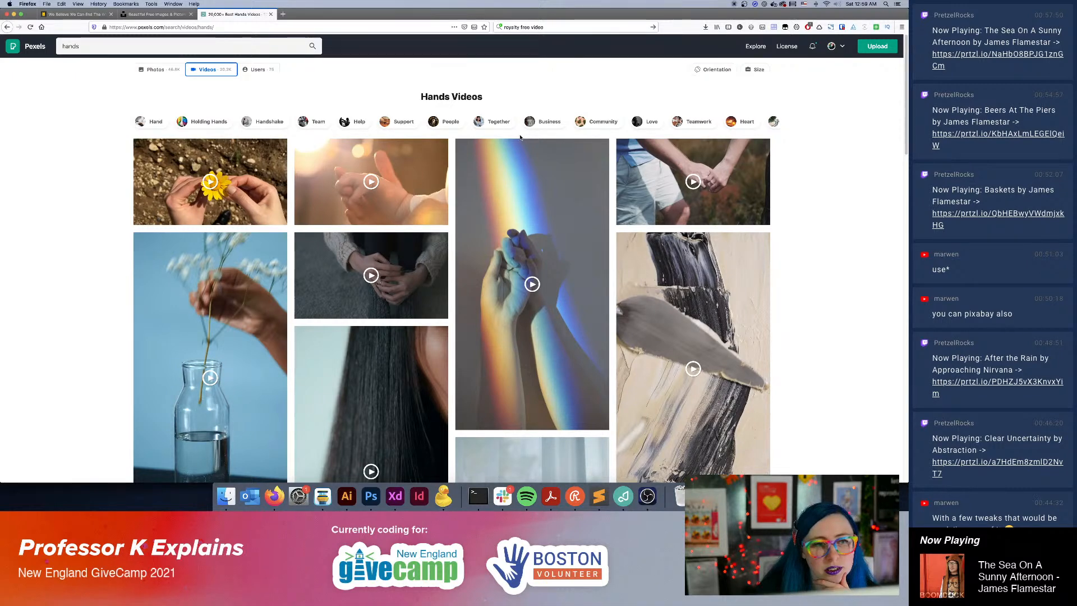
pyautogui.scroll(-10, 645, 223)
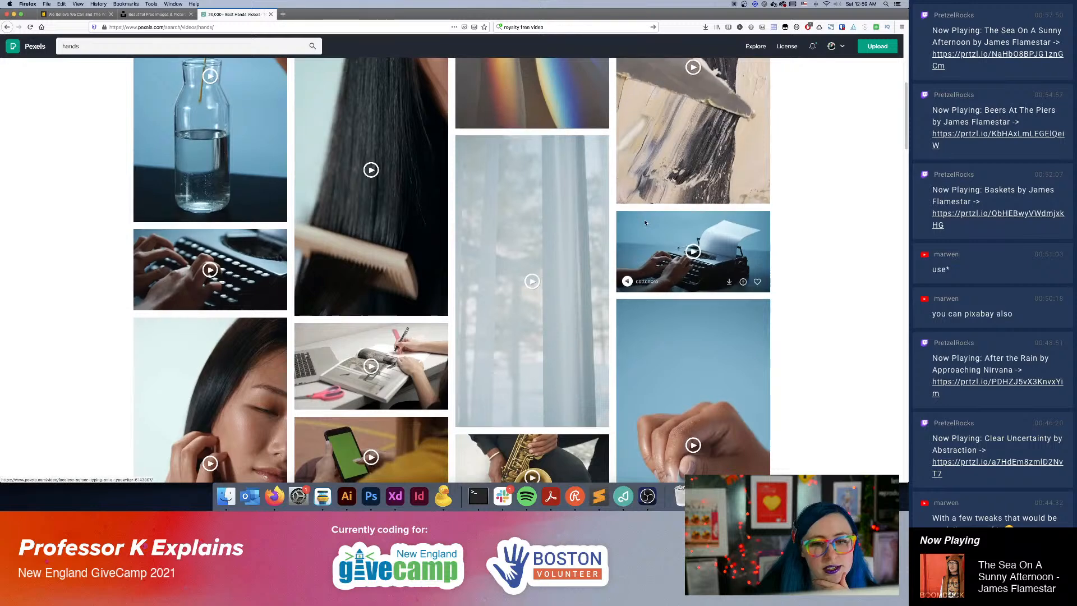
pyautogui.scroll(-11, 645, 223)
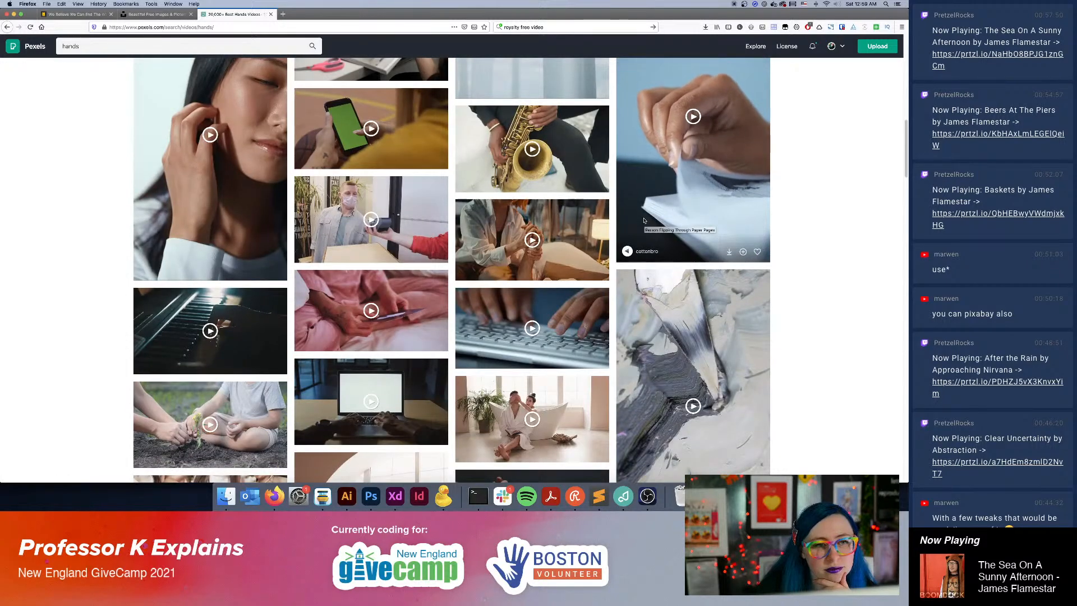
pyautogui.scroll(-2, 644, 221)
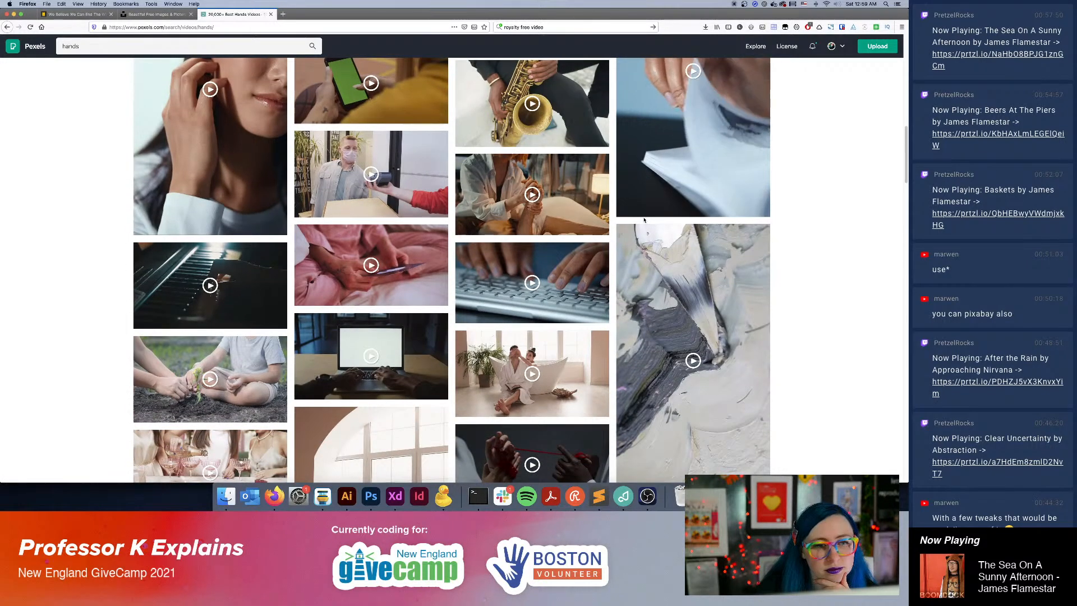
# Browse the related Support, Together and Community video results for suitable clips.
pyautogui.scroll(20, 642, 219)
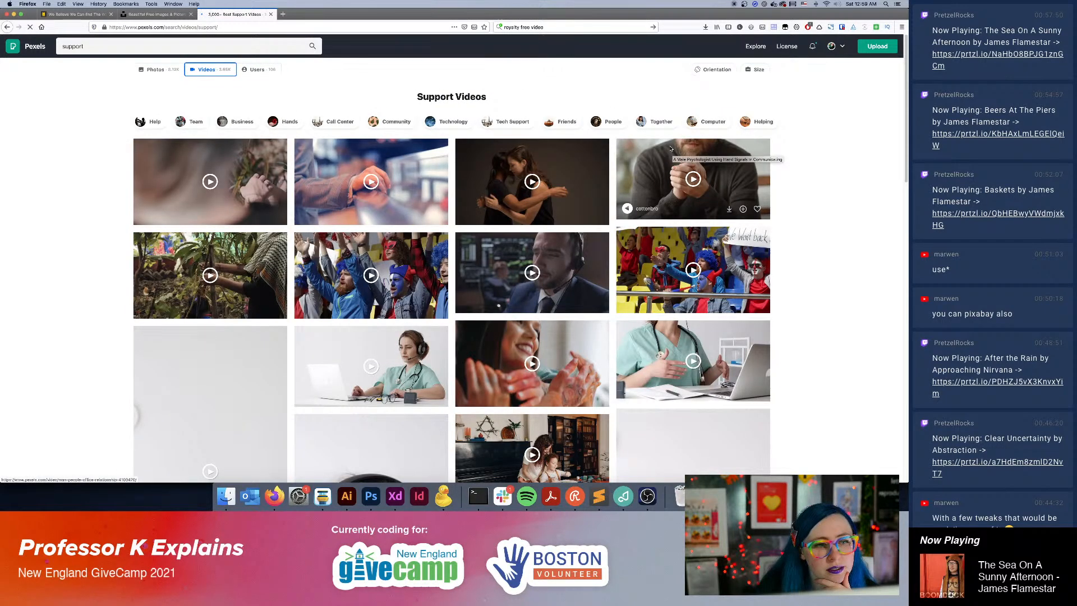
pyautogui.scroll(-5, 819, 286)
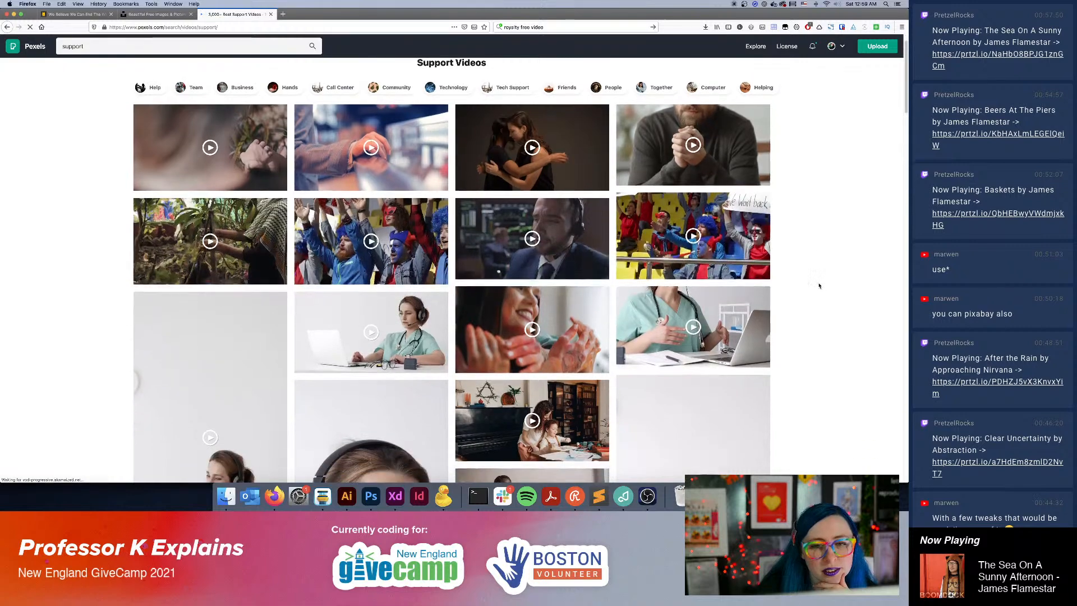
pyautogui.scroll(-2, 818, 286)
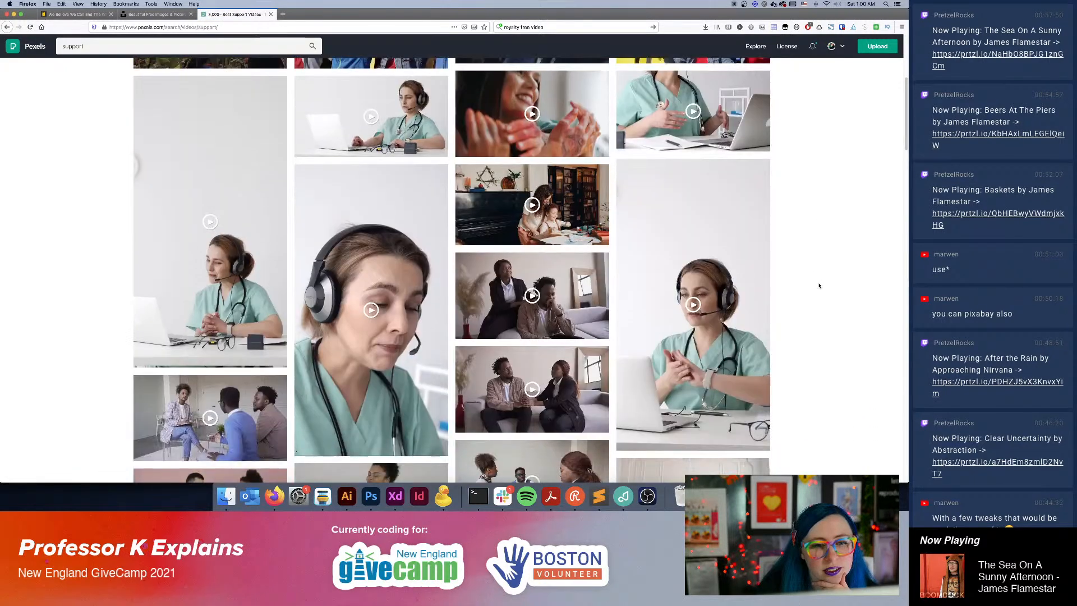
pyautogui.scroll(7, 818, 286)
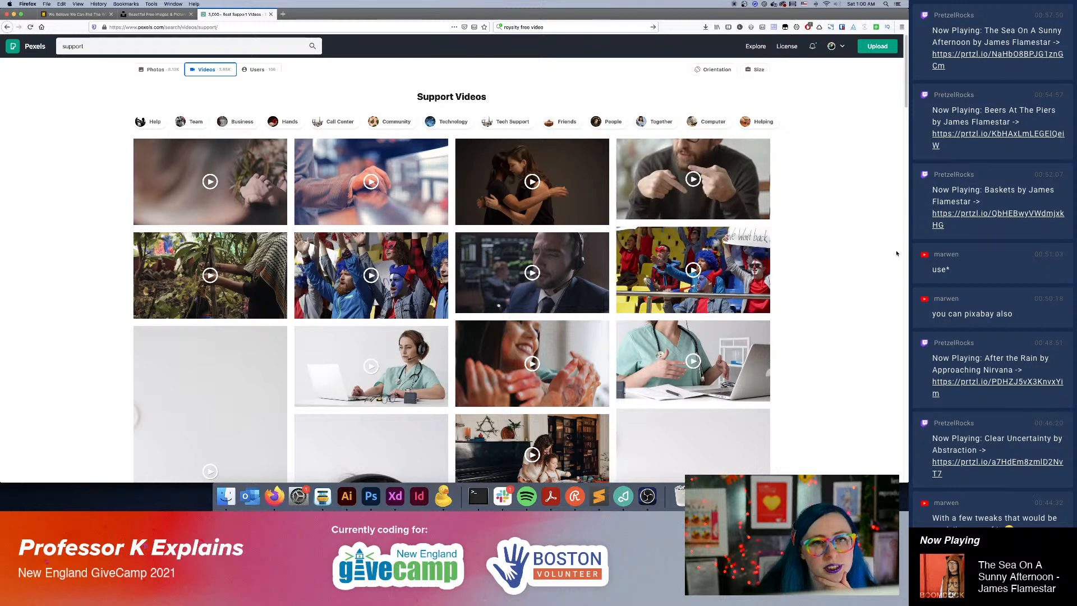
pyautogui.click(657, 122)
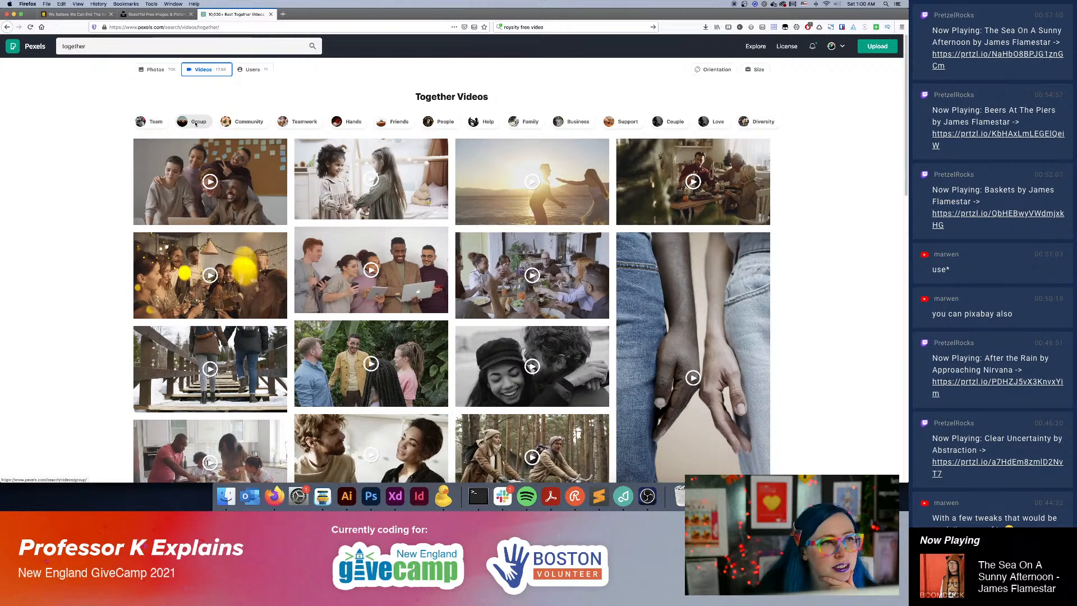
pyautogui.click(243, 123)
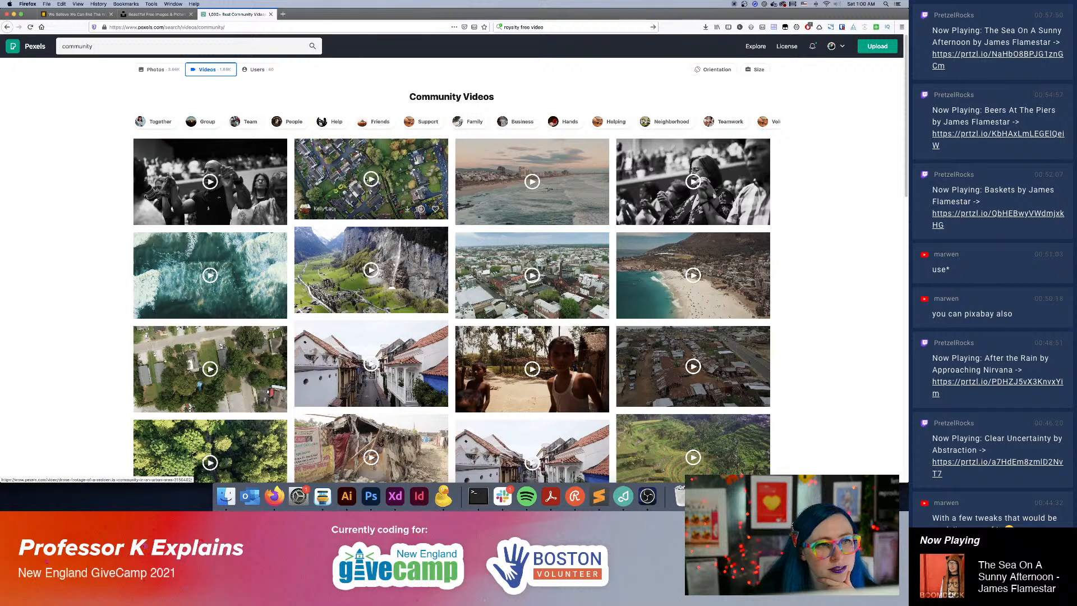
# Search the videos for "boston" and like the clip of tall city buildings against a blue sky.
pyautogui.click(170, 44)
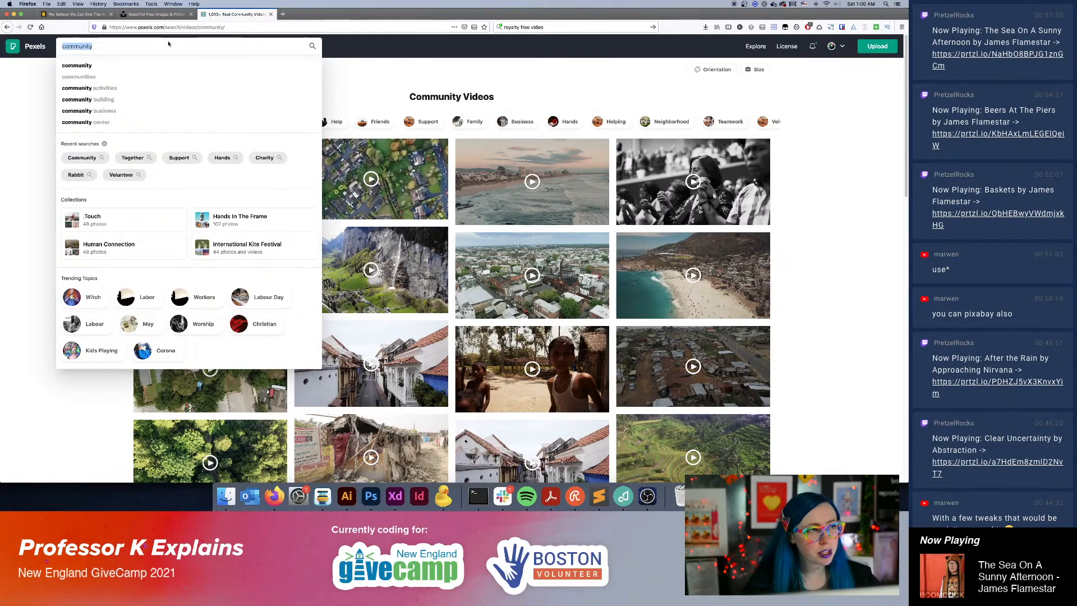
pyautogui.press('super+a')
pyautogui.write('boston')
pyautogui.press('Return')
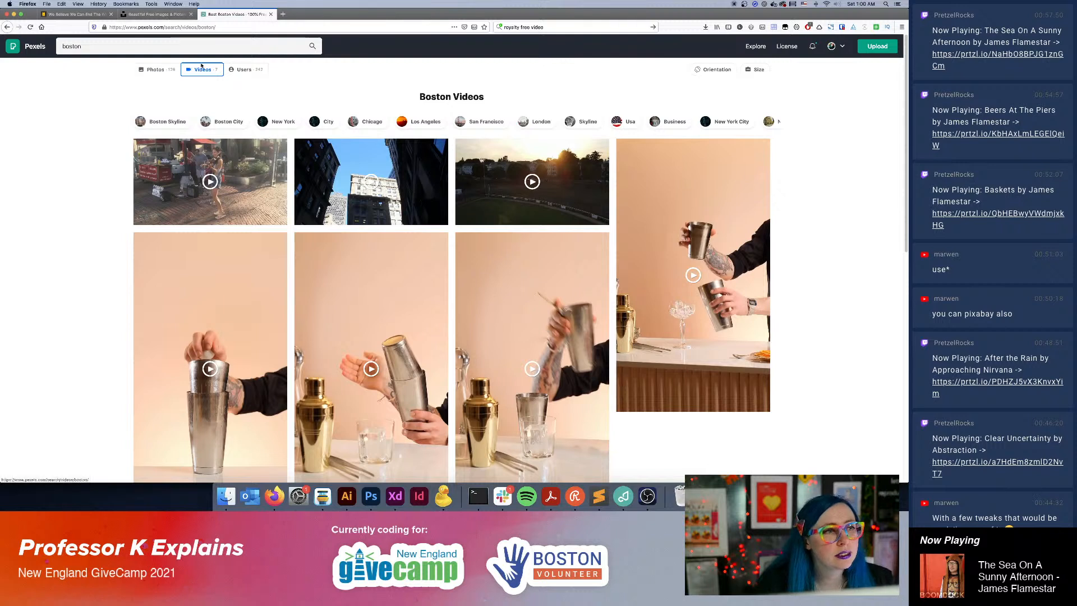
pyautogui.moveTo(372, 190)
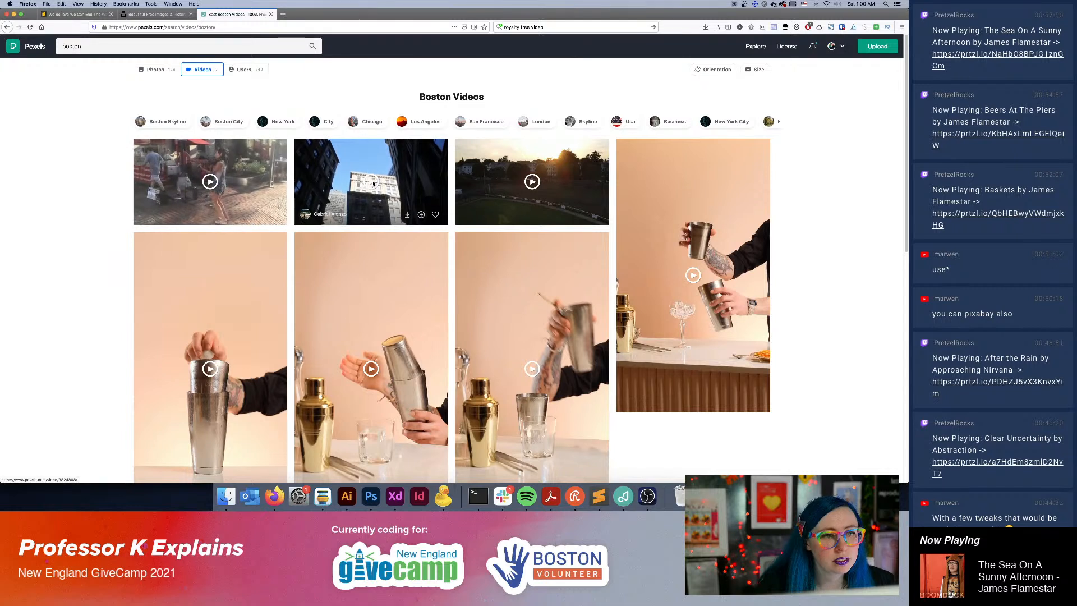
pyautogui.click(436, 214)
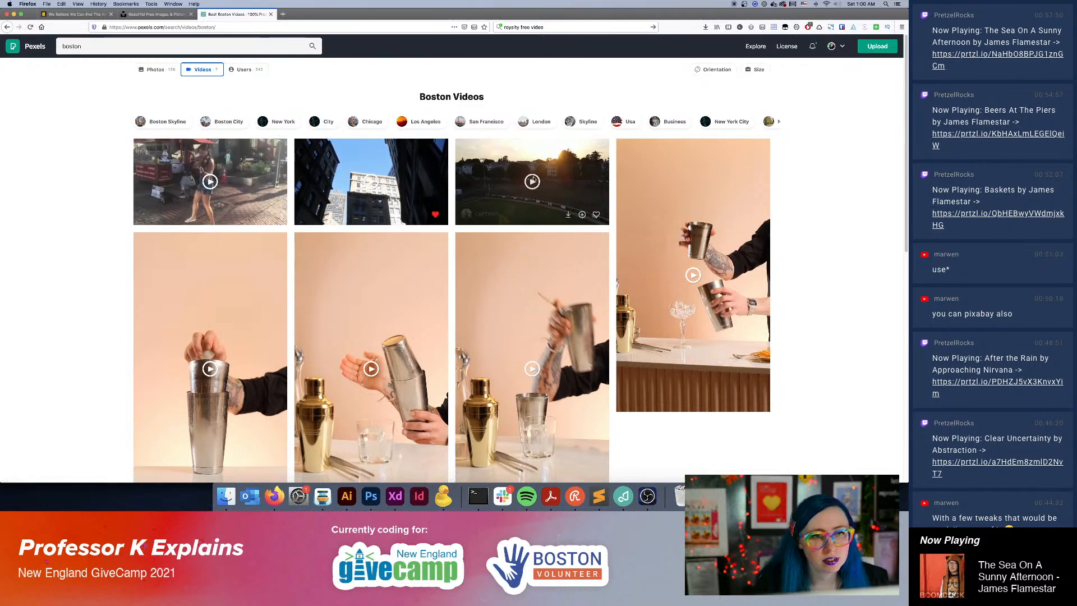
# Preview the aerial sunset clip over the residential neighbourhood, look through its similar videos, and return to the Boston results.
pyautogui.moveTo(533, 182)
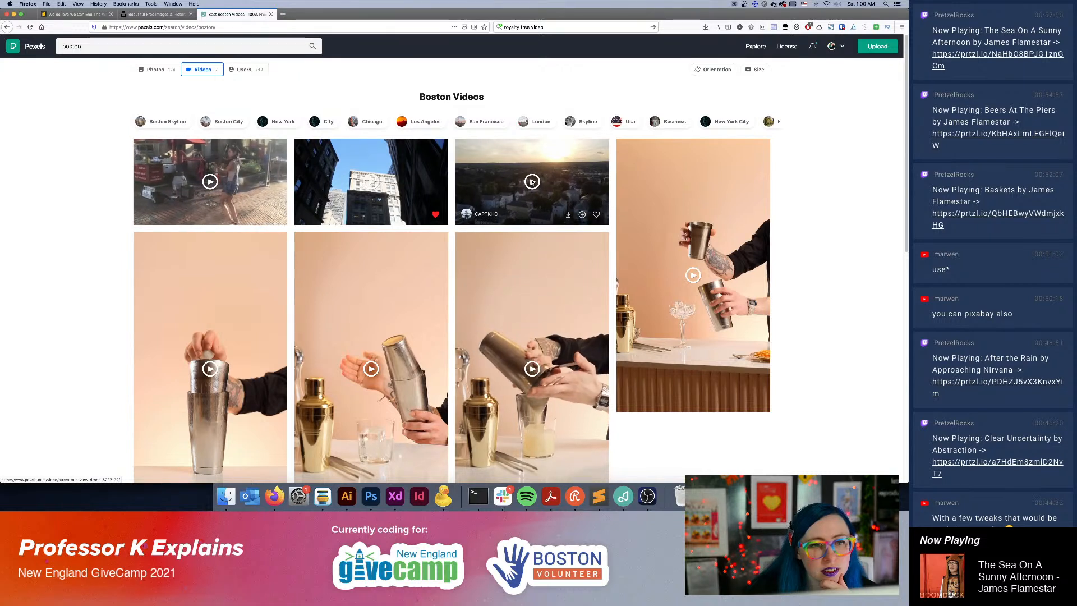
pyautogui.click(482, 152)
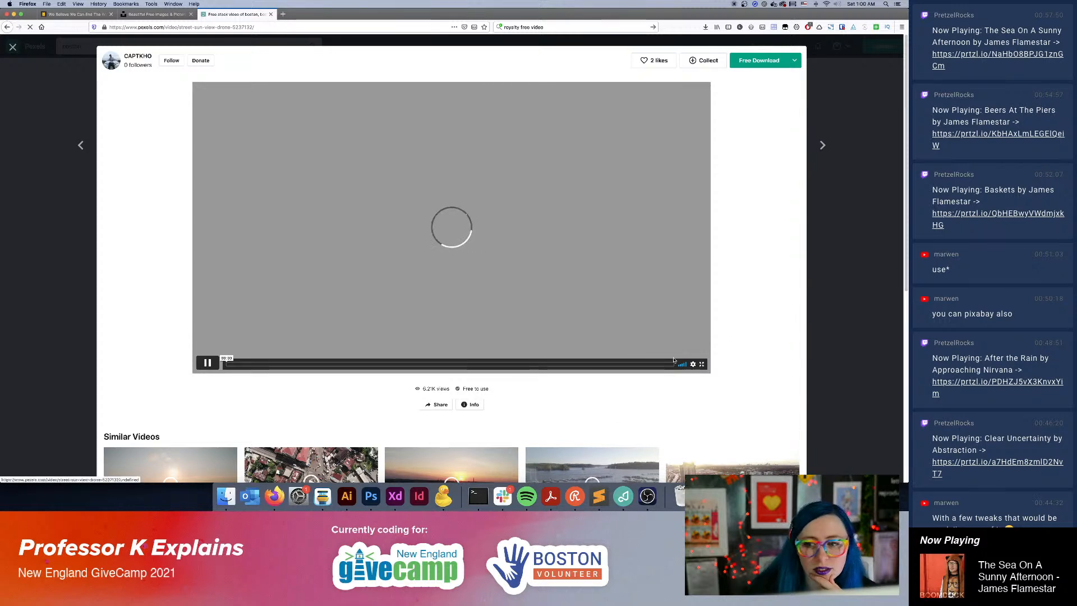
pyautogui.scroll(-5, 727, 354)
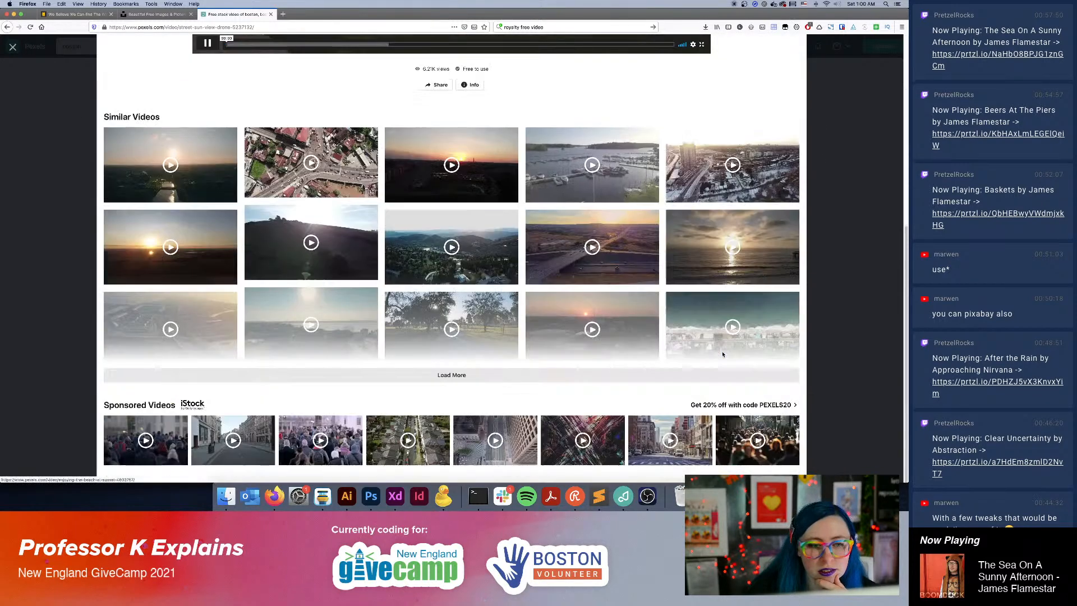
pyautogui.scroll(5, 721, 357)
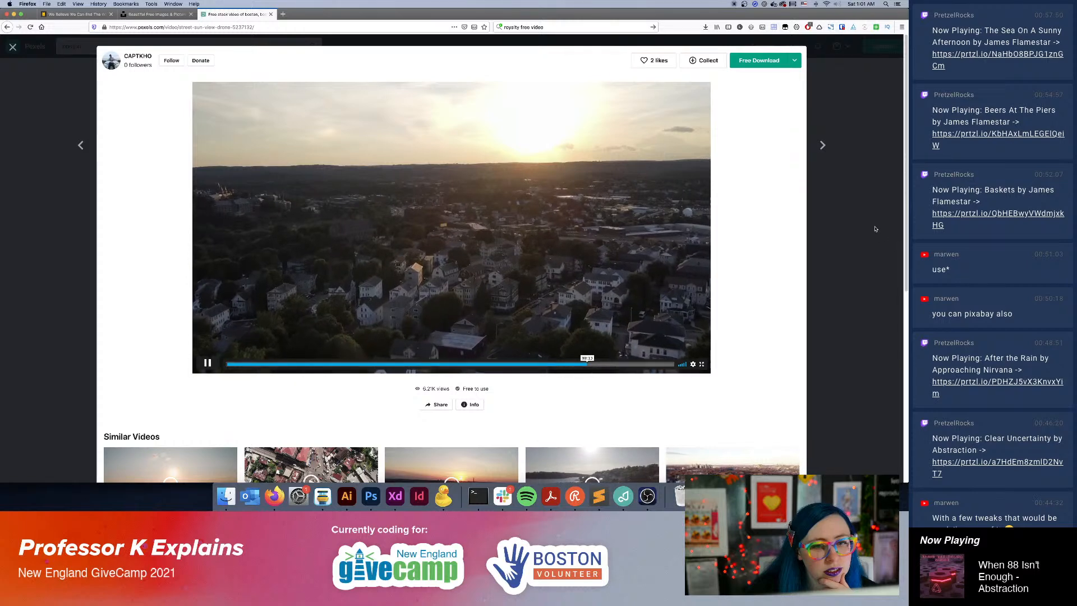
pyautogui.scroll(-6, 761, 335)
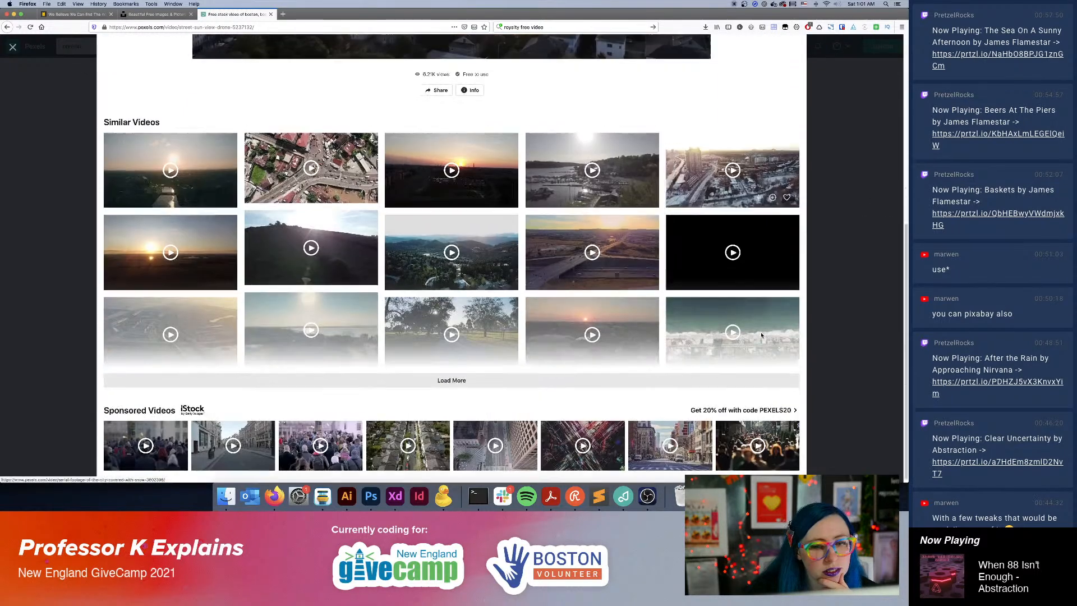
pyautogui.click(883, 248)
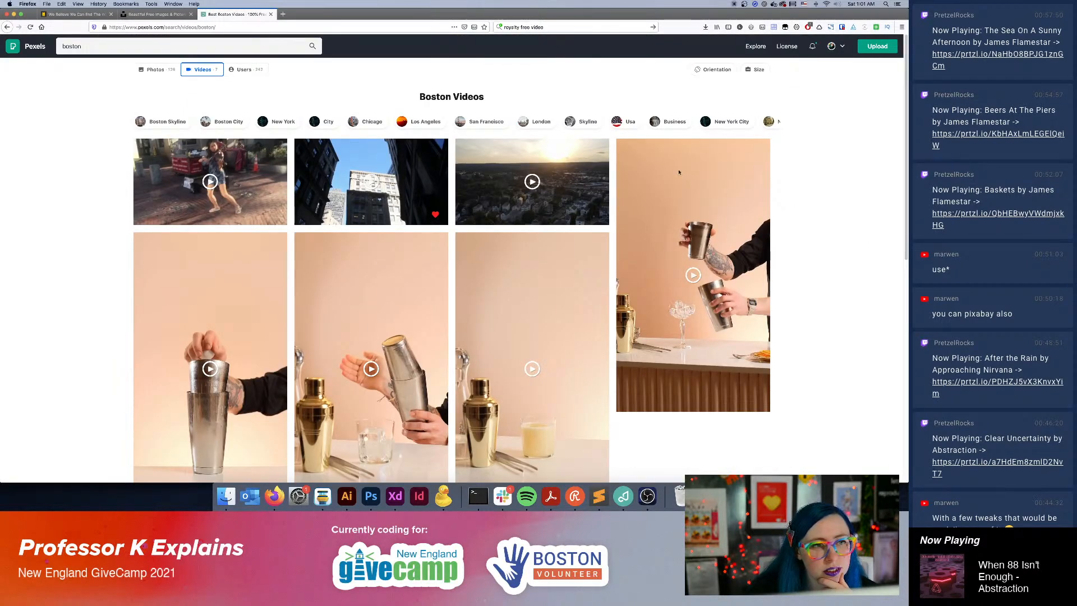
# Switch to the related City video results and like the blurry footage of people walking.
pyautogui.click(322, 122)
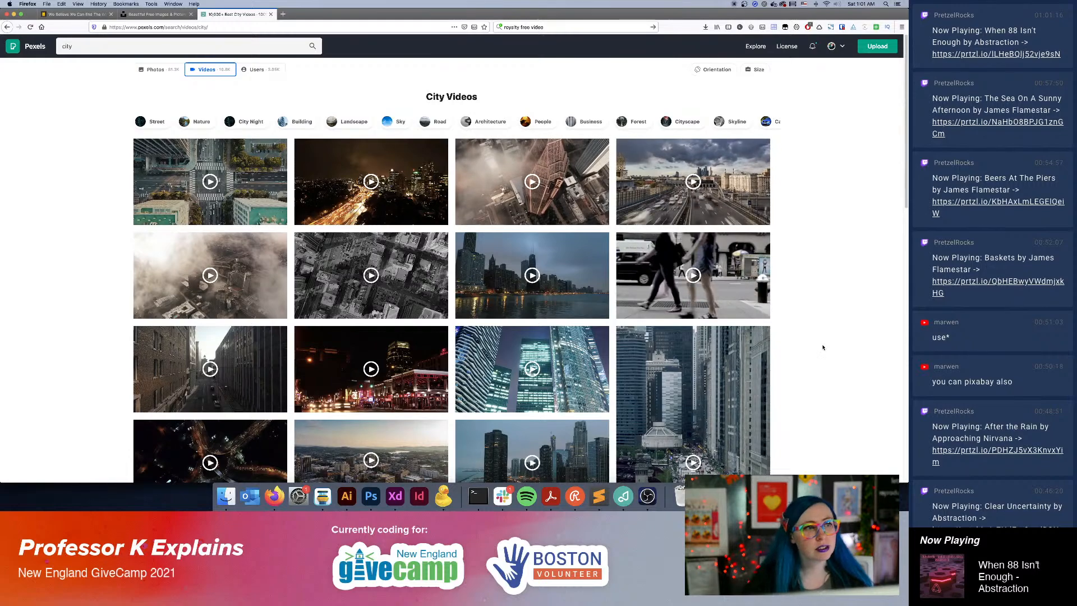
pyautogui.scroll(-3, 777, 339)
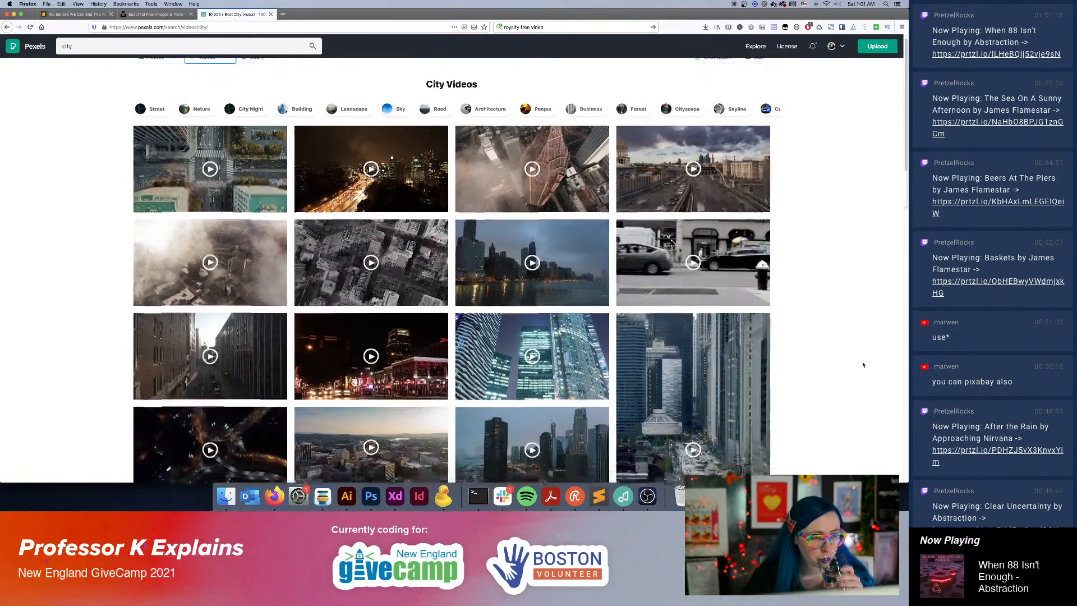
pyautogui.scroll(-8, 861, 360)
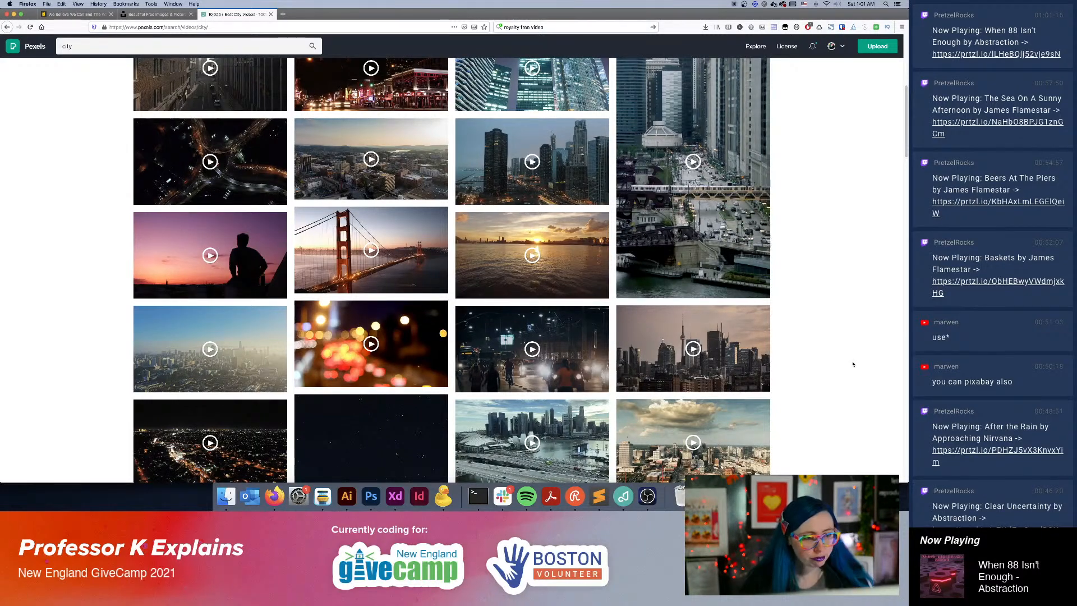
pyautogui.scroll(-5, 850, 359)
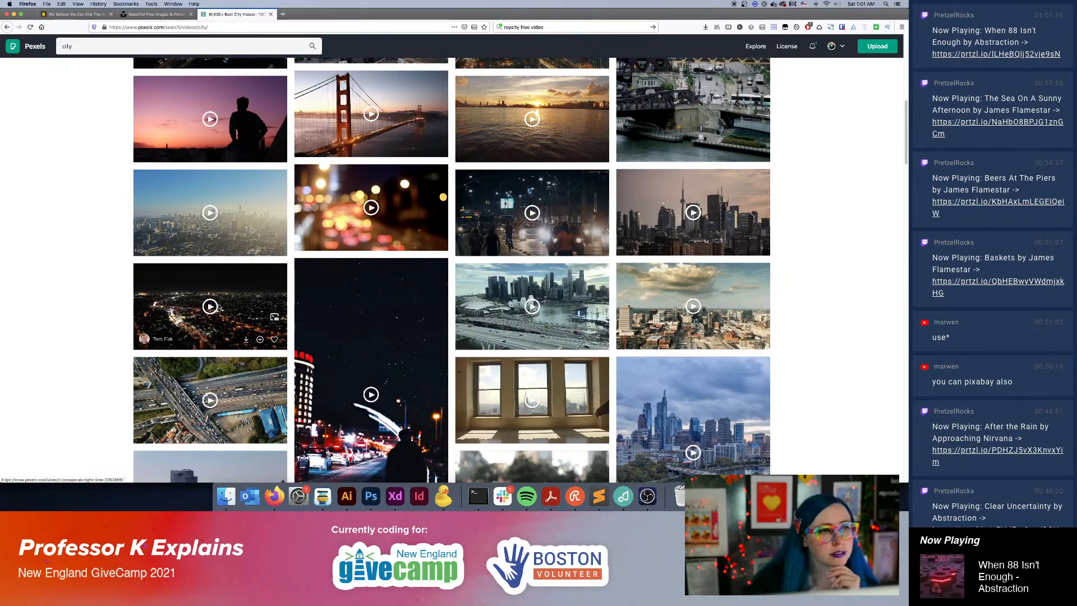
pyautogui.scroll(-3, 405, 332)
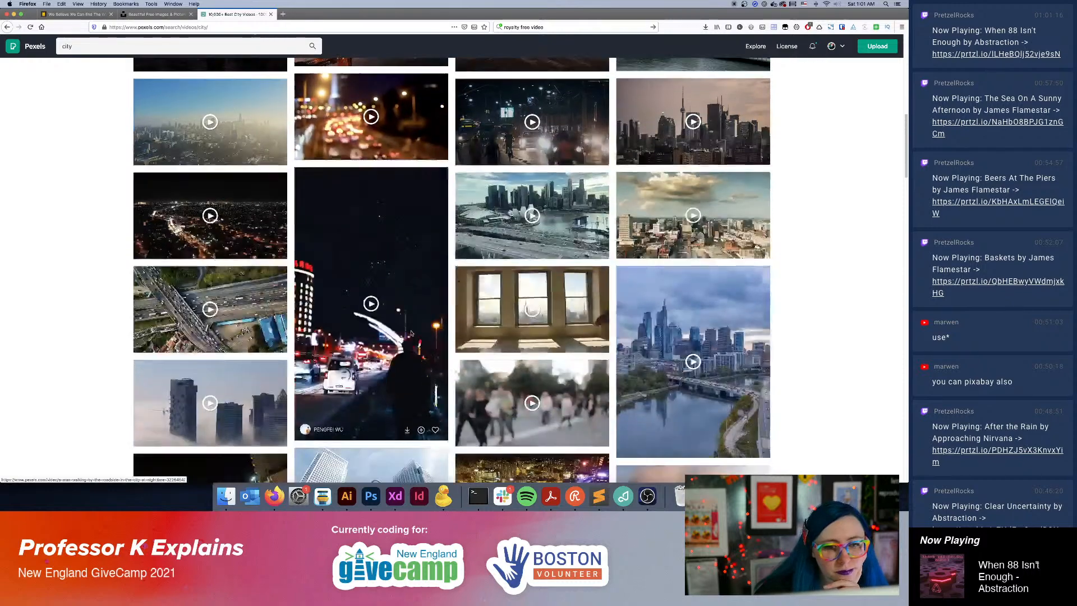
pyautogui.scroll(-6, 407, 370)
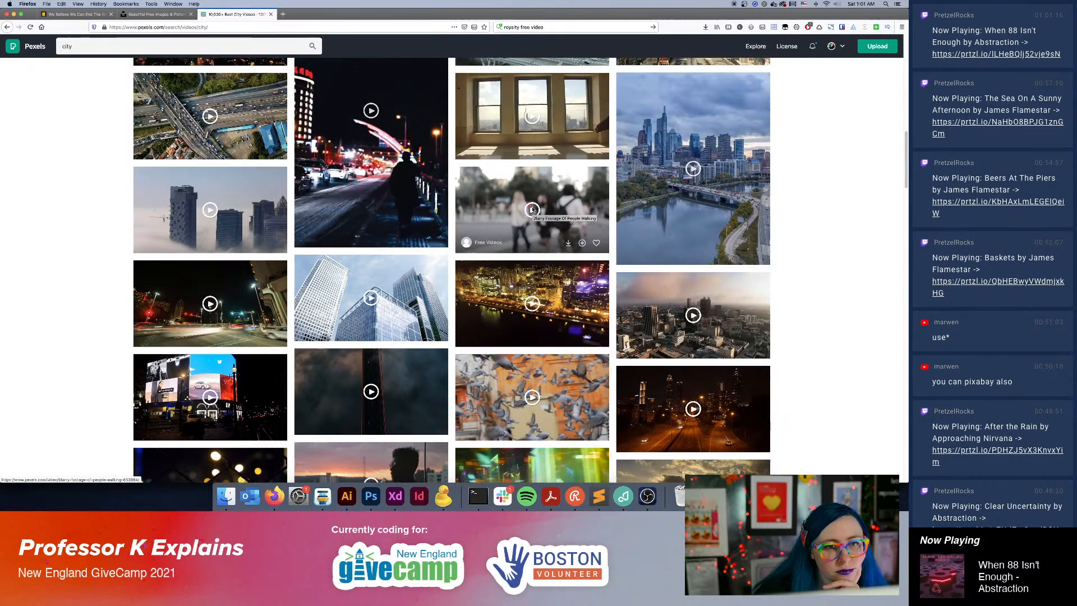
pyautogui.click(597, 242)
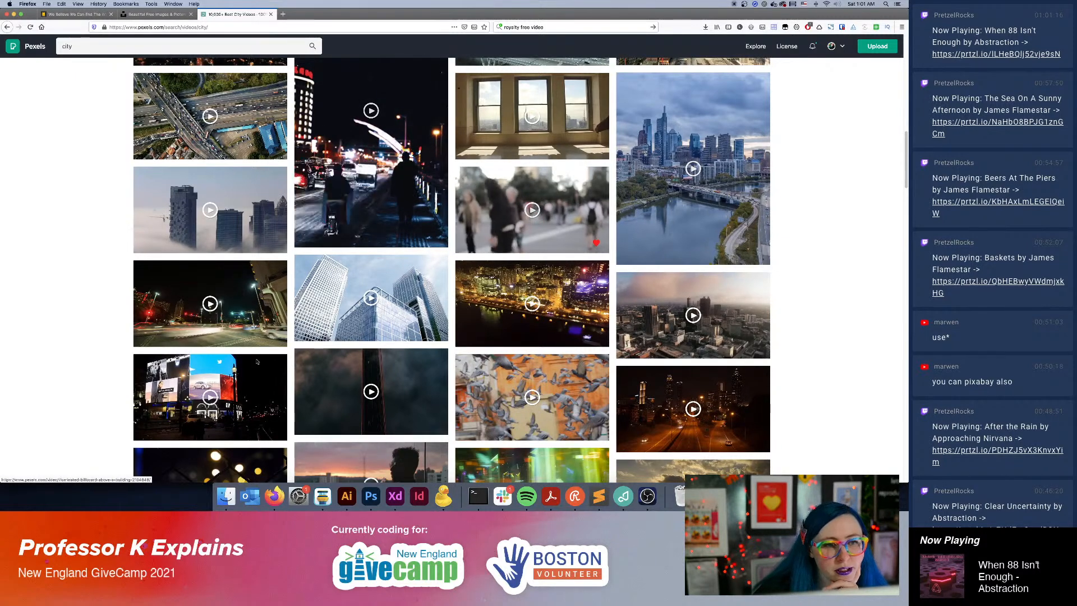
# Look through the skyline, night traffic, aerial and street clips further down the City results.
pyautogui.scroll(-3, 228, 326)
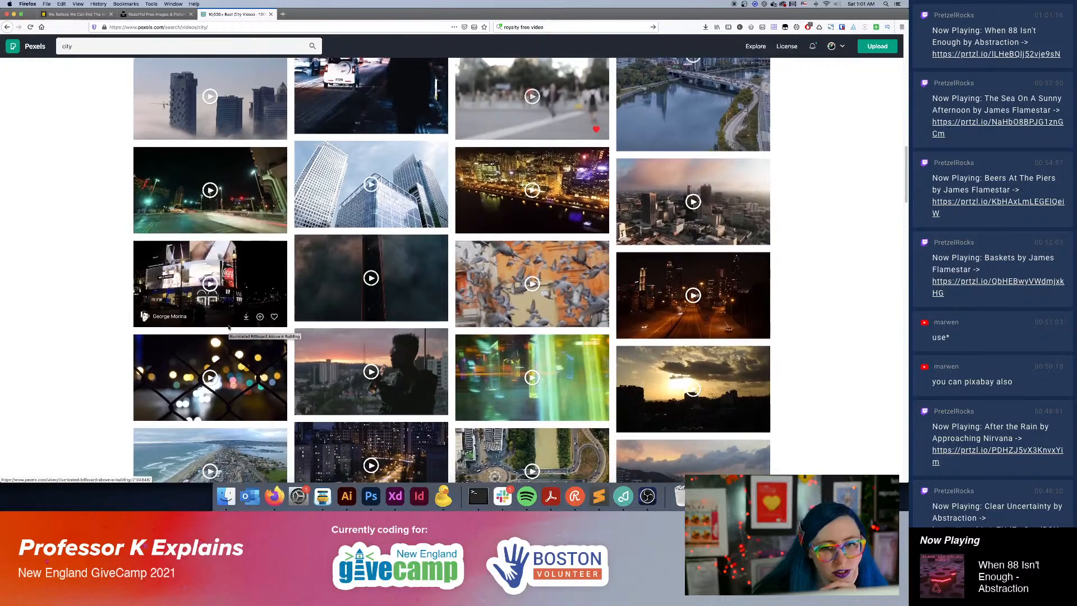
pyautogui.scroll(-5, 228, 328)
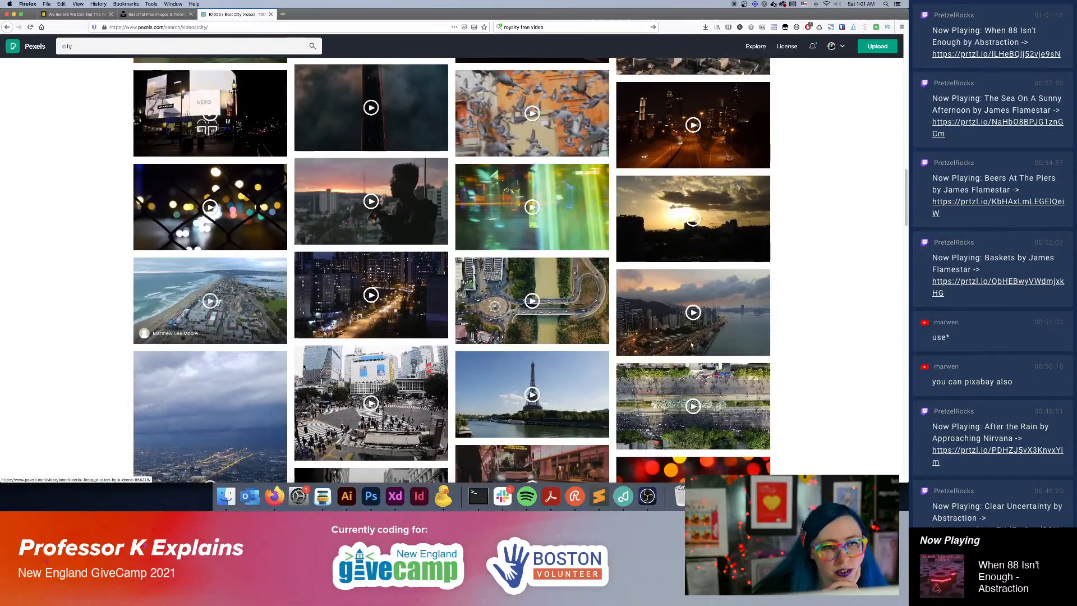
pyautogui.scroll(-1, 382, 386)
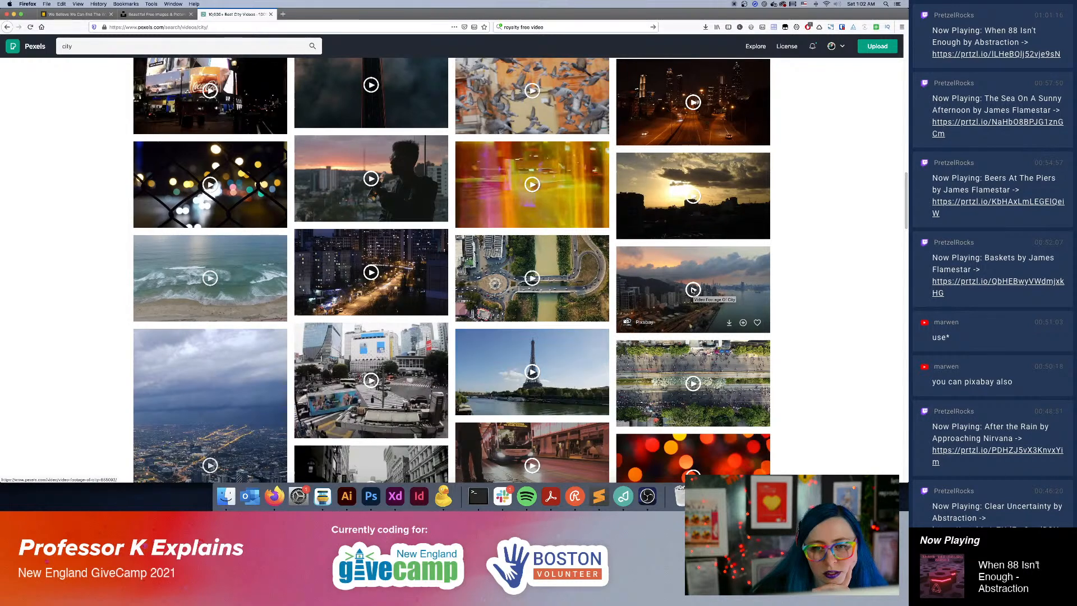
pyautogui.scroll(-10, 813, 321)
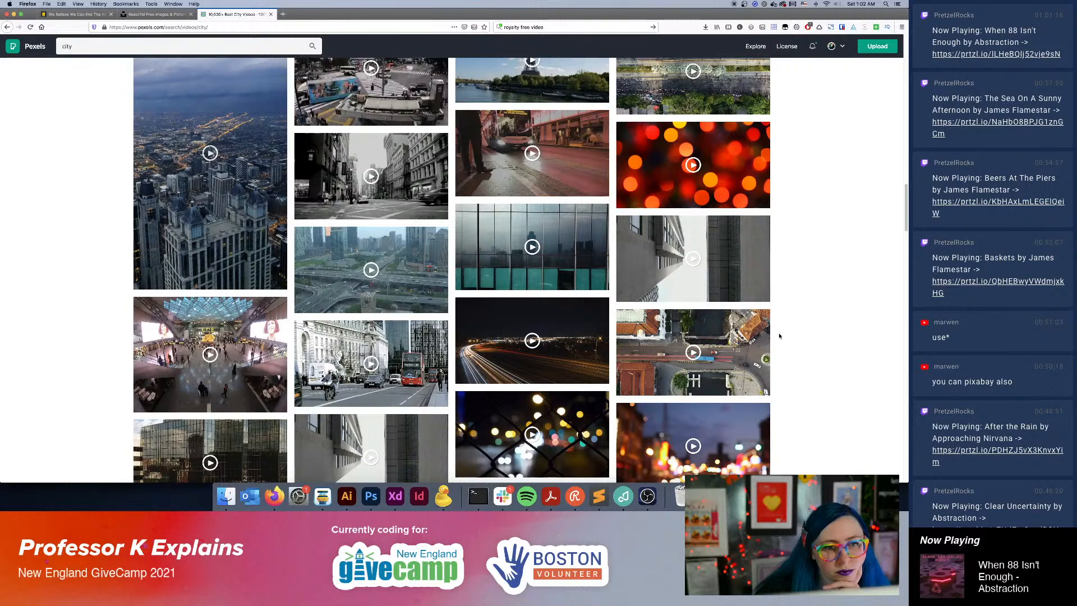
pyautogui.scroll(-2, 800, 351)
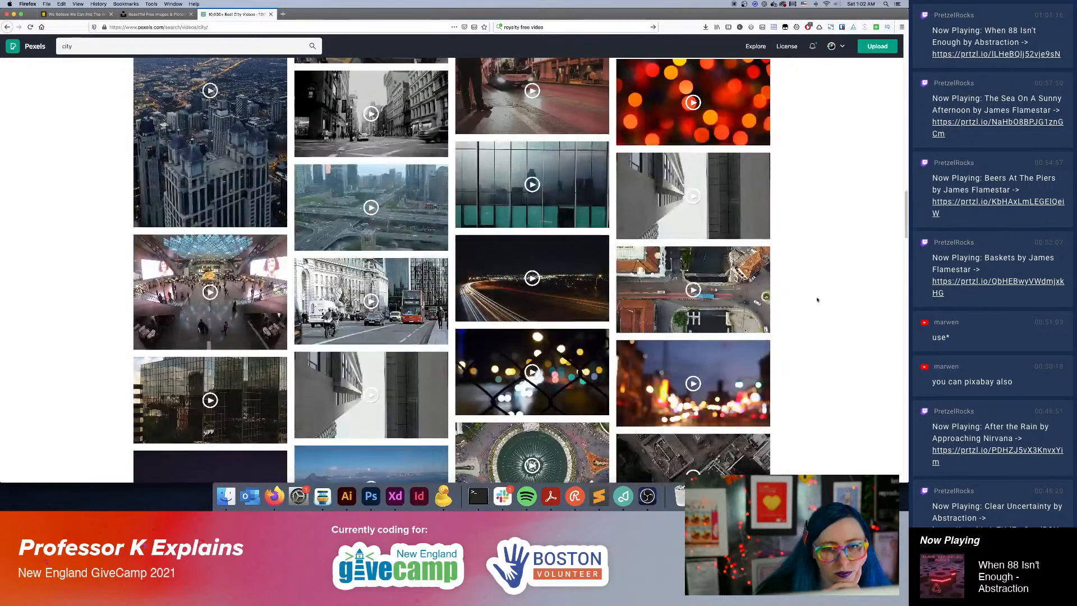
pyautogui.scroll(-4, 817, 300)
pyautogui.scroll(-2, 830, 310)
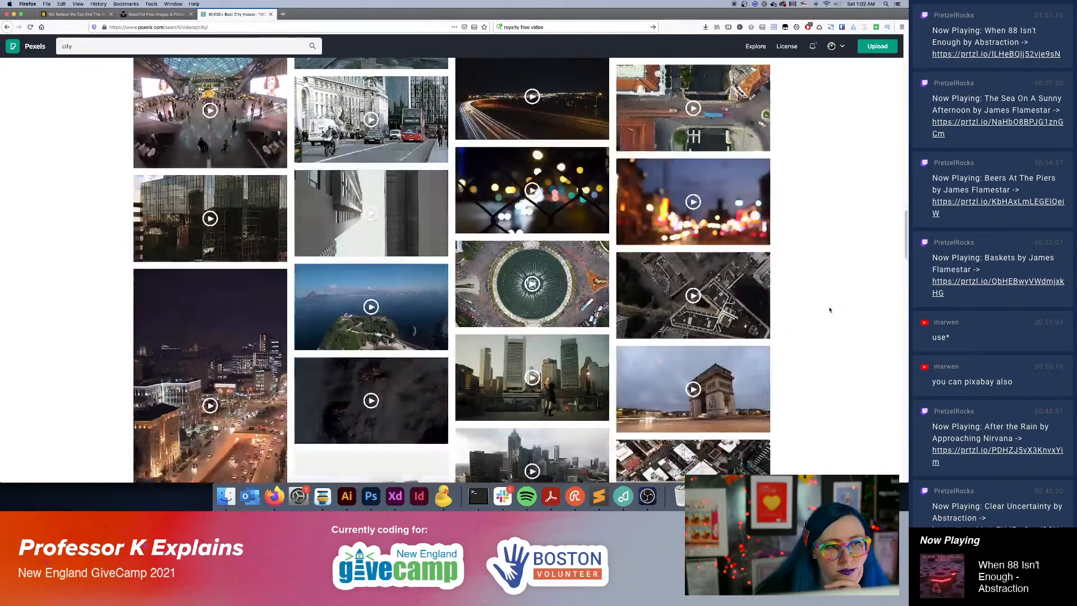
pyautogui.scroll(-4, 830, 309)
pyautogui.scroll(-5, 830, 310)
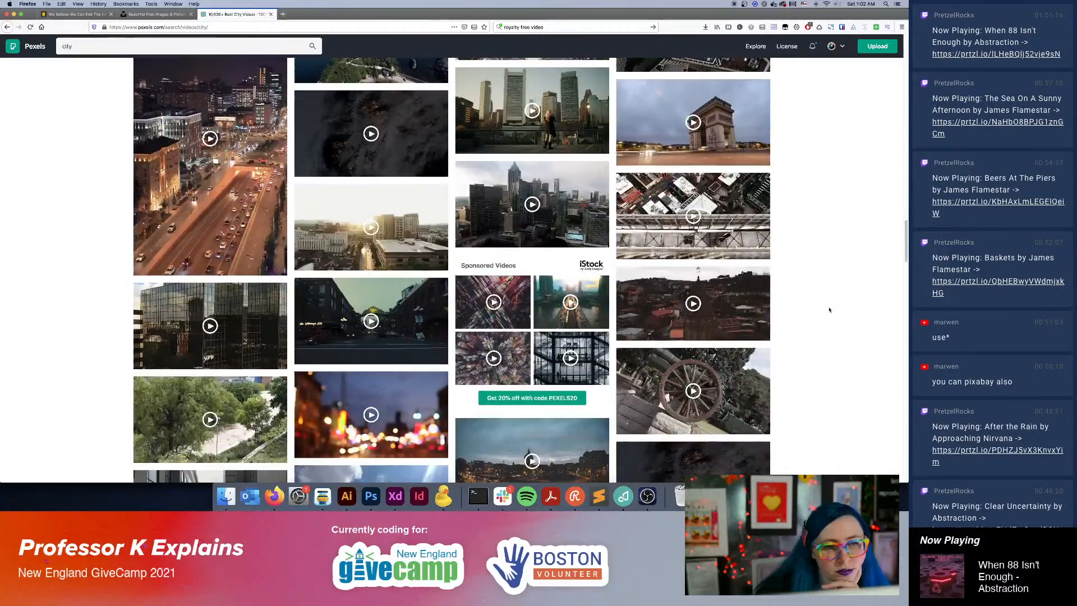
# Find the campus park clips deeper in the City results and like the one of two friends sitting outside with a notebook and coffee.
pyautogui.scroll(-10, 830, 310)
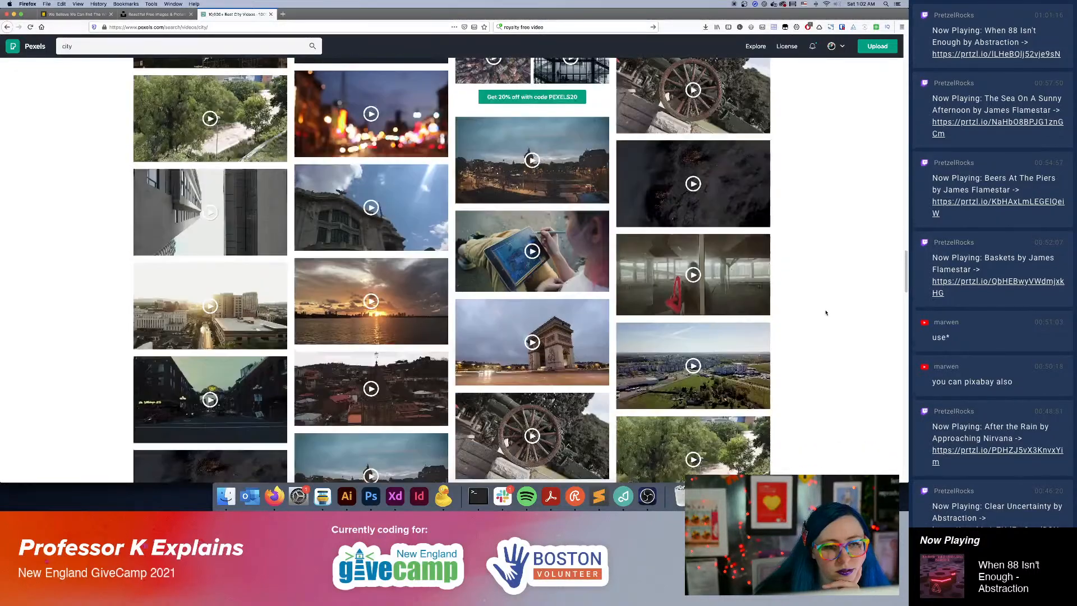
pyautogui.scroll(-6, 826, 313)
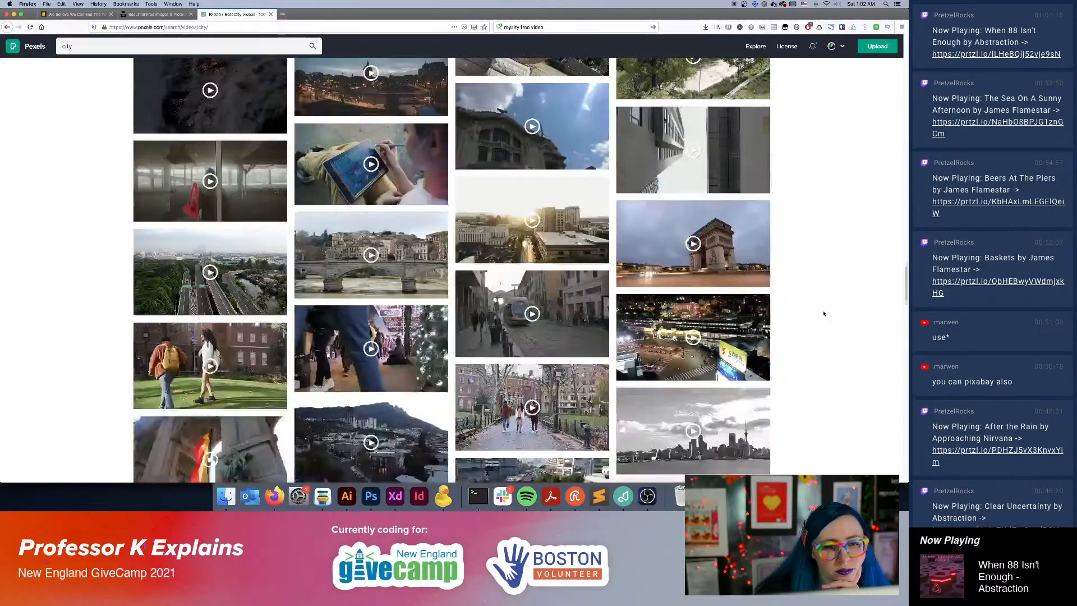
pyautogui.scroll(-15, 823, 314)
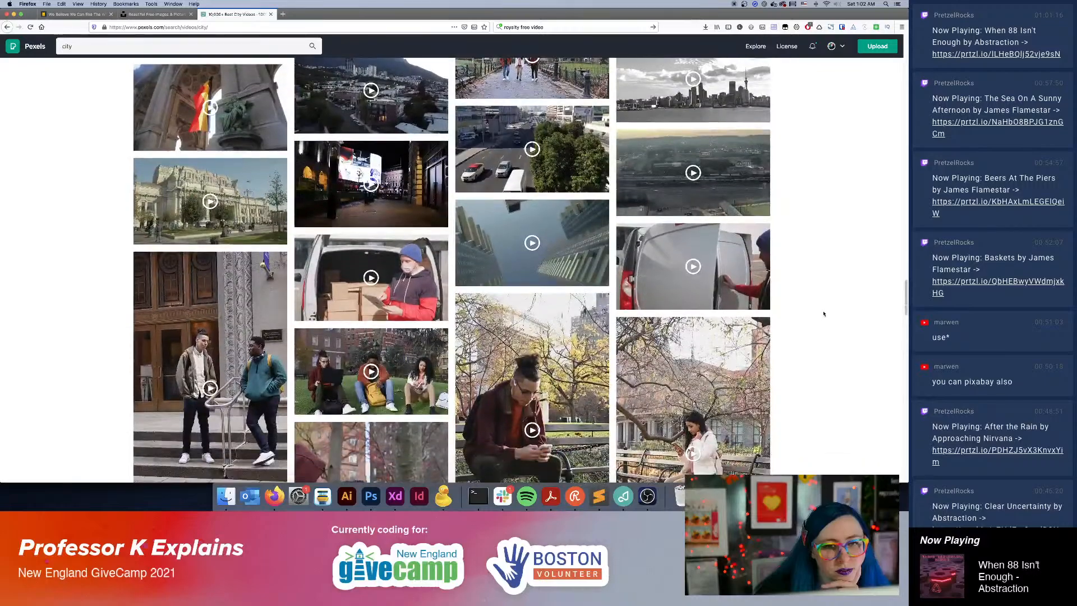
pyautogui.scroll(-15, 824, 314)
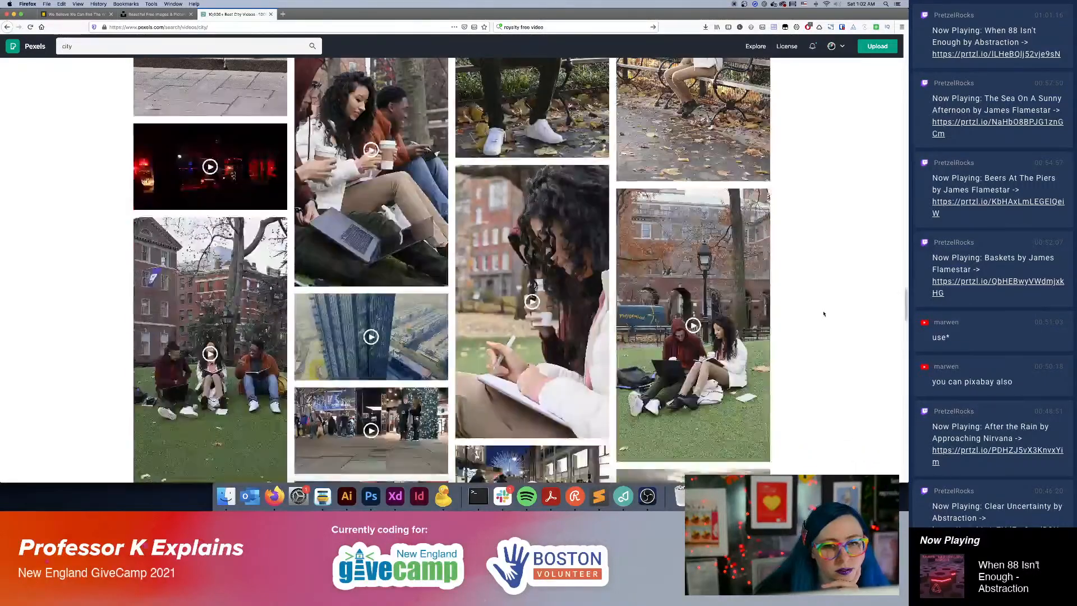
pyautogui.scroll(-8, 824, 314)
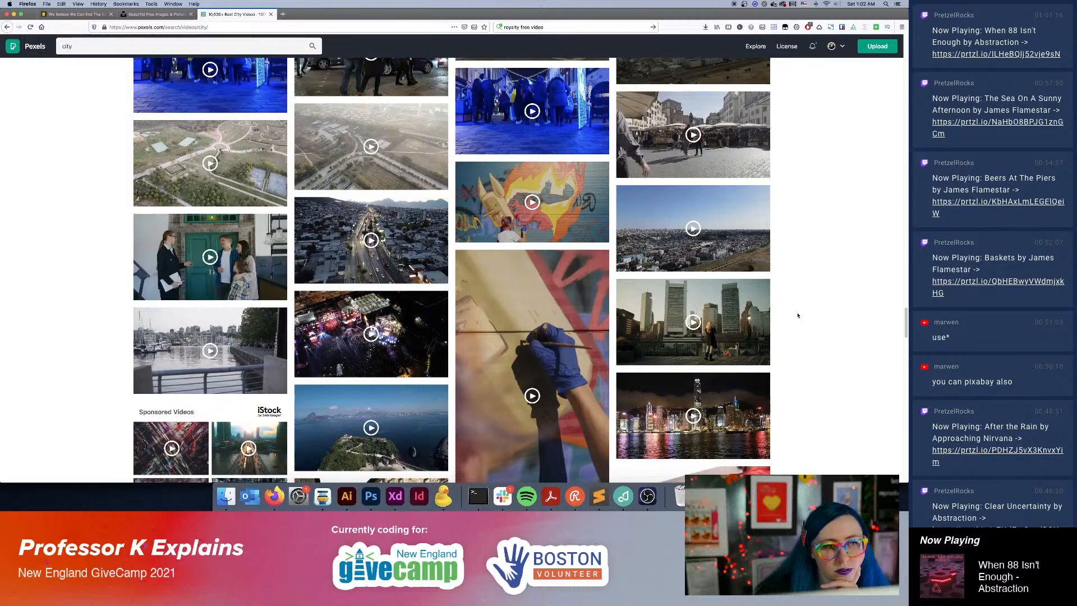
pyautogui.scroll(7, 798, 315)
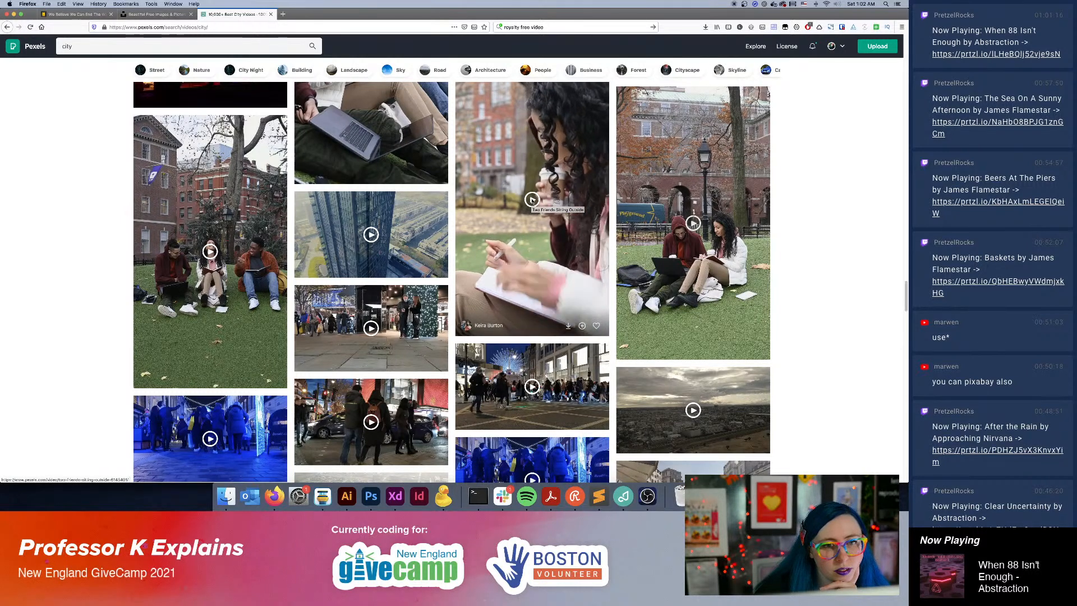
pyautogui.click(597, 326)
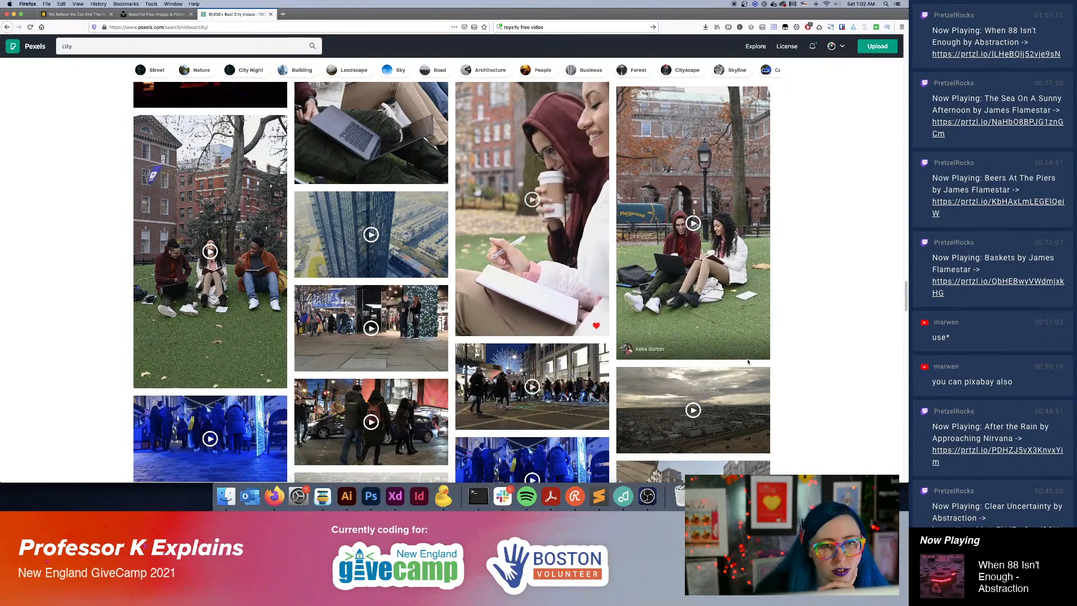
# Examine the mural-painting, delivery, waterfront and street clips deeper in the City results for suitable footage.
pyautogui.scroll(-5, 747, 362)
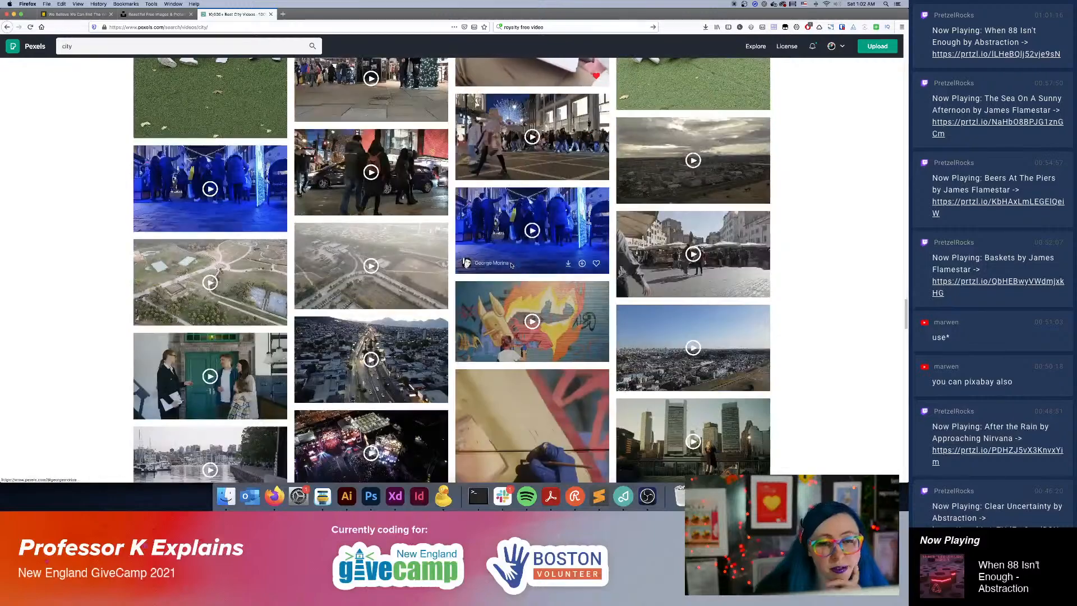
pyautogui.scroll(-5, 852, 276)
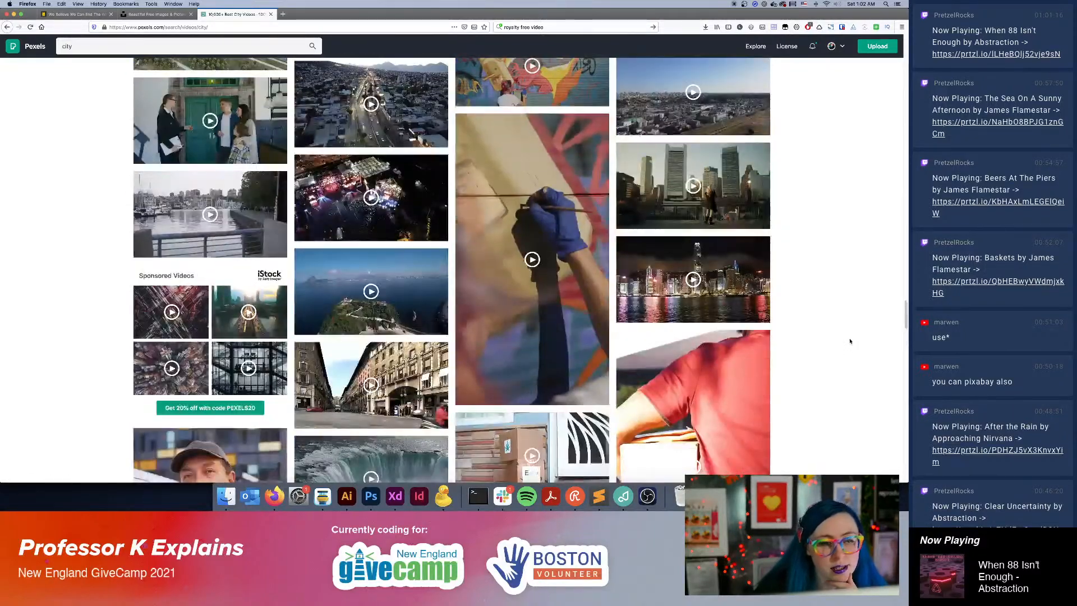
pyautogui.scroll(-2, 850, 340)
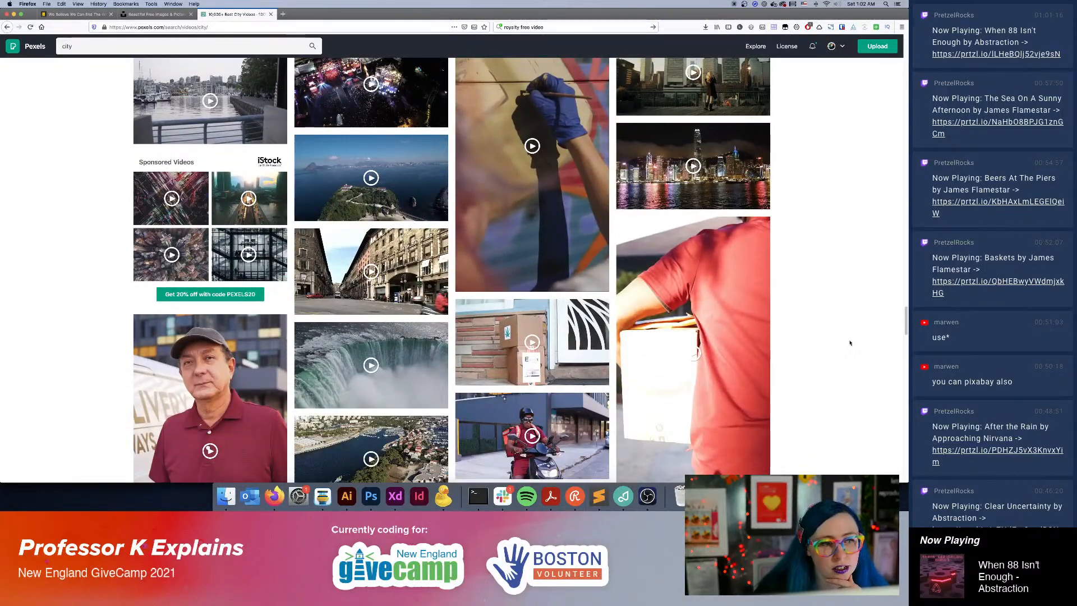
pyautogui.scroll(3, 850, 342)
pyautogui.scroll(-9, 850, 343)
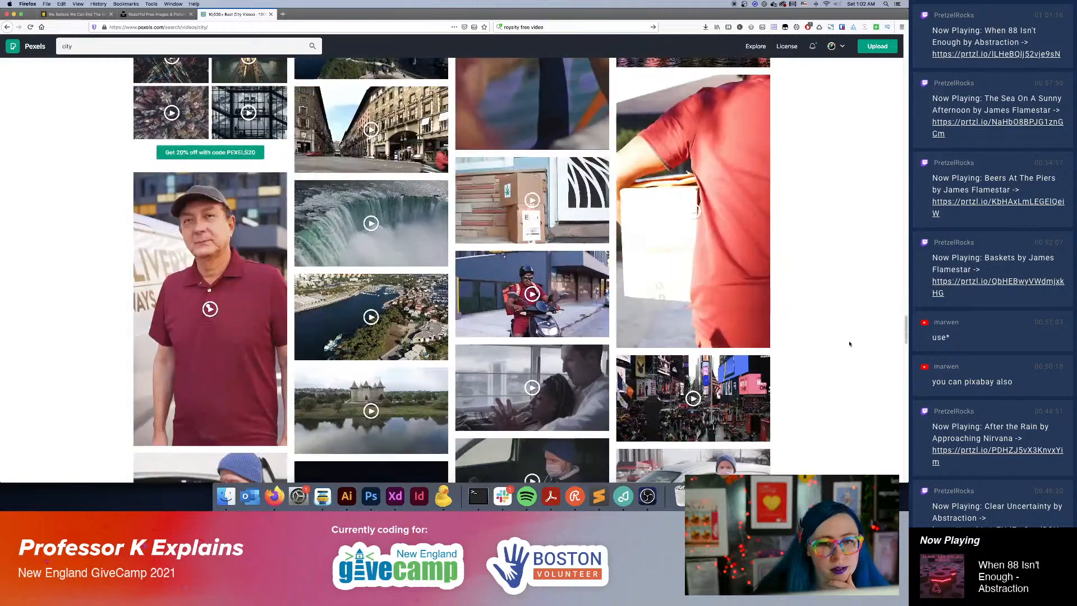
pyautogui.scroll(-2, 849, 344)
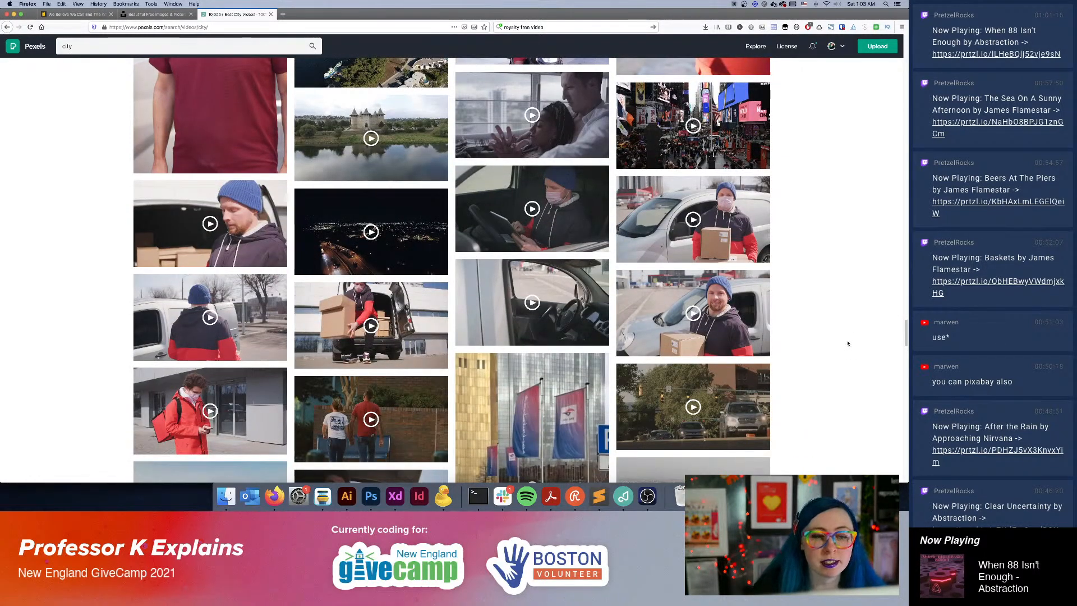
pyautogui.scroll(-1, 847, 343)
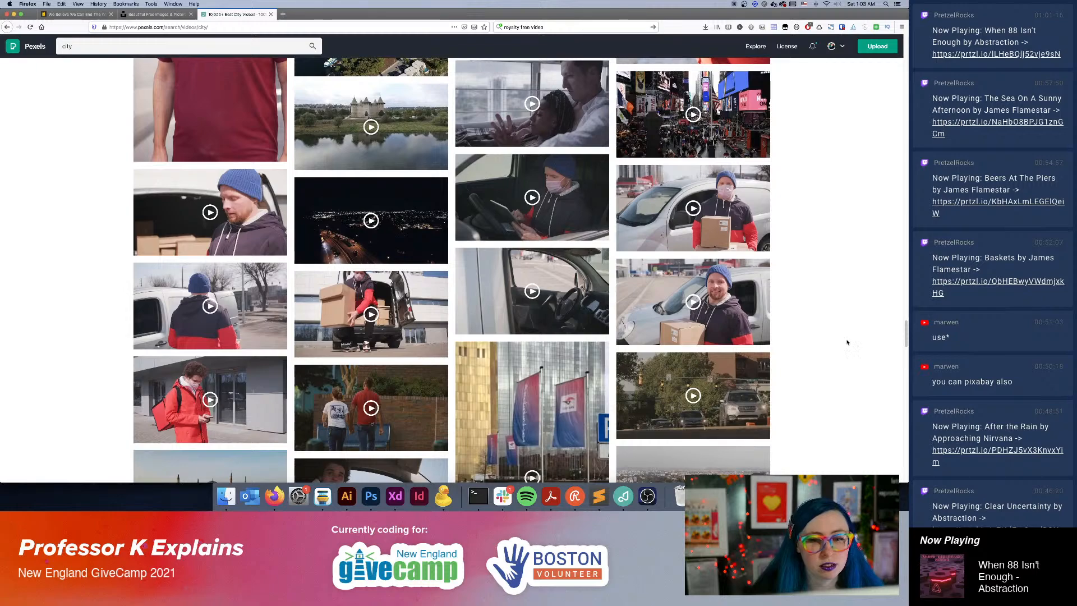
pyautogui.scroll(-5, 847, 342)
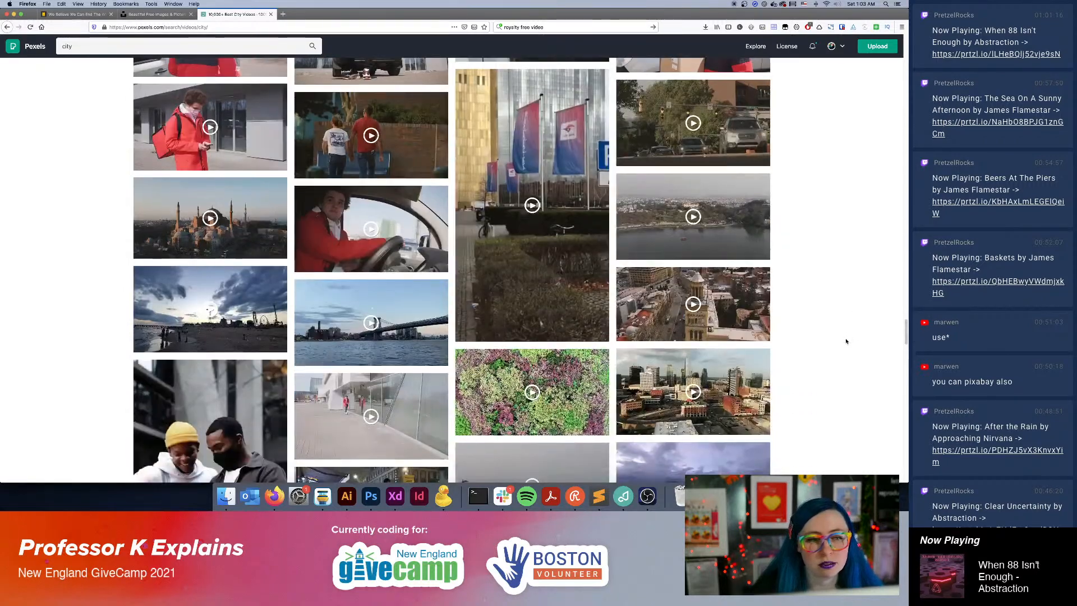
pyautogui.scroll(-4, 846, 341)
pyautogui.scroll(-4, 846, 341)
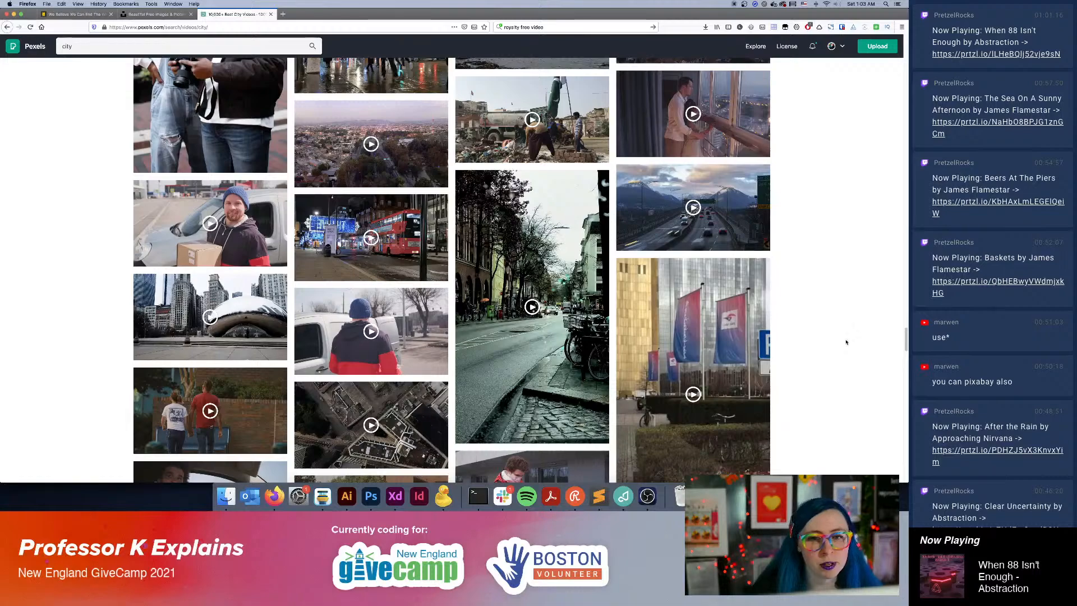
# Examine the cherry blossom, crosswalk, aerial and riverside clips further down the City results for suitable footage.
pyautogui.scroll(-2, 847, 341)
pyautogui.scroll(-6, 847, 342)
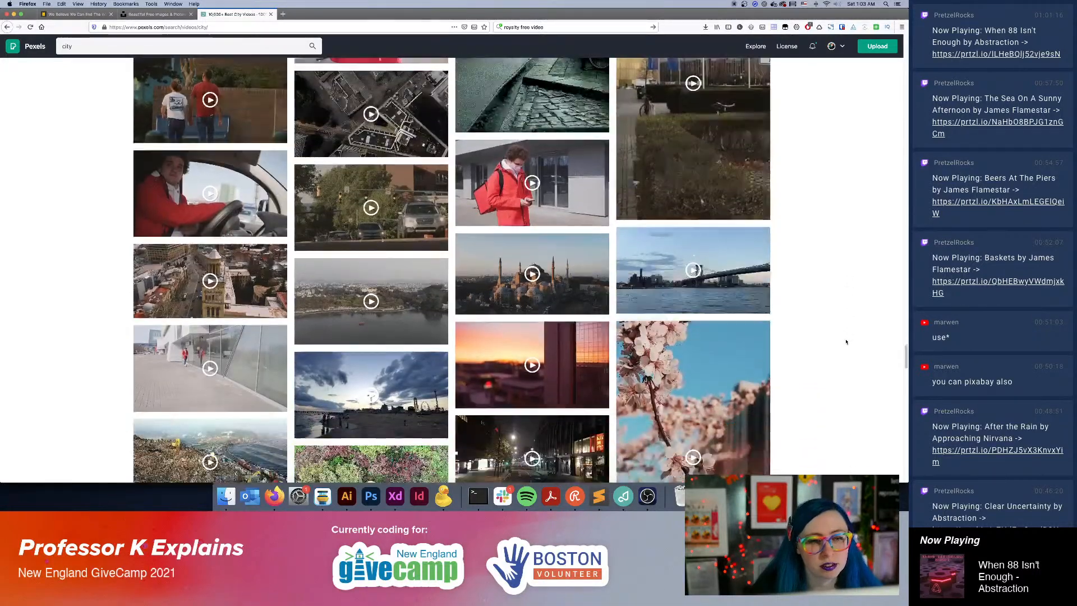
pyautogui.scroll(-3, 846, 341)
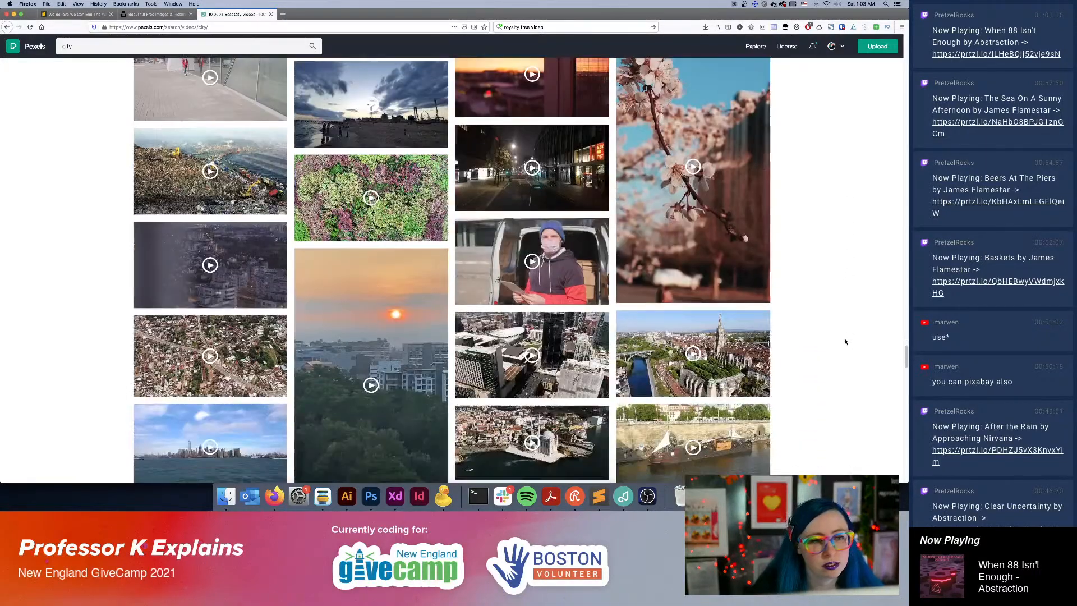
pyautogui.scroll(-6, 846, 342)
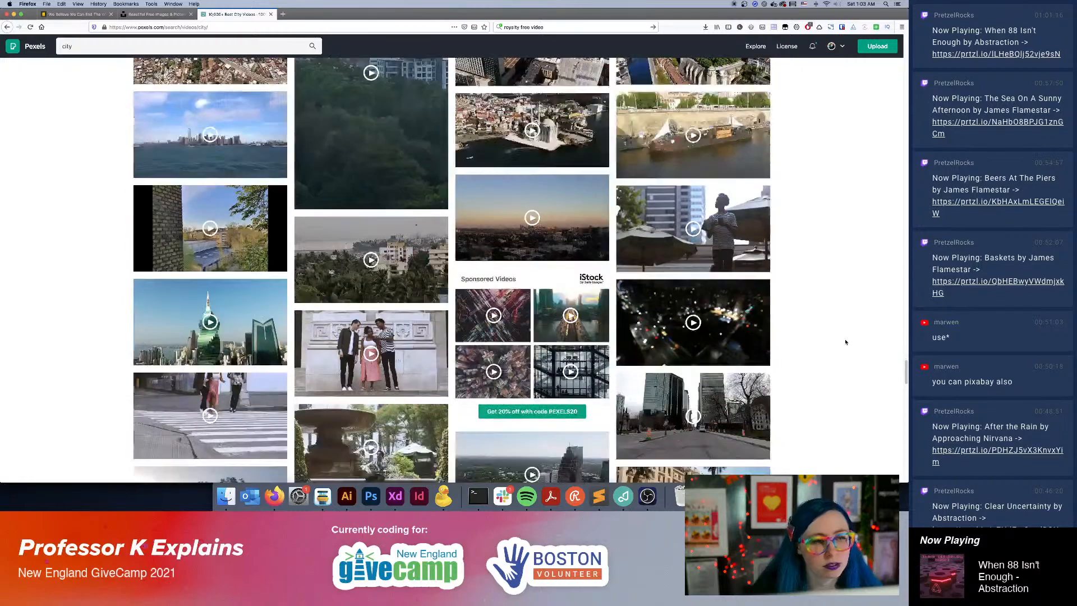
pyautogui.scroll(-10, 846, 342)
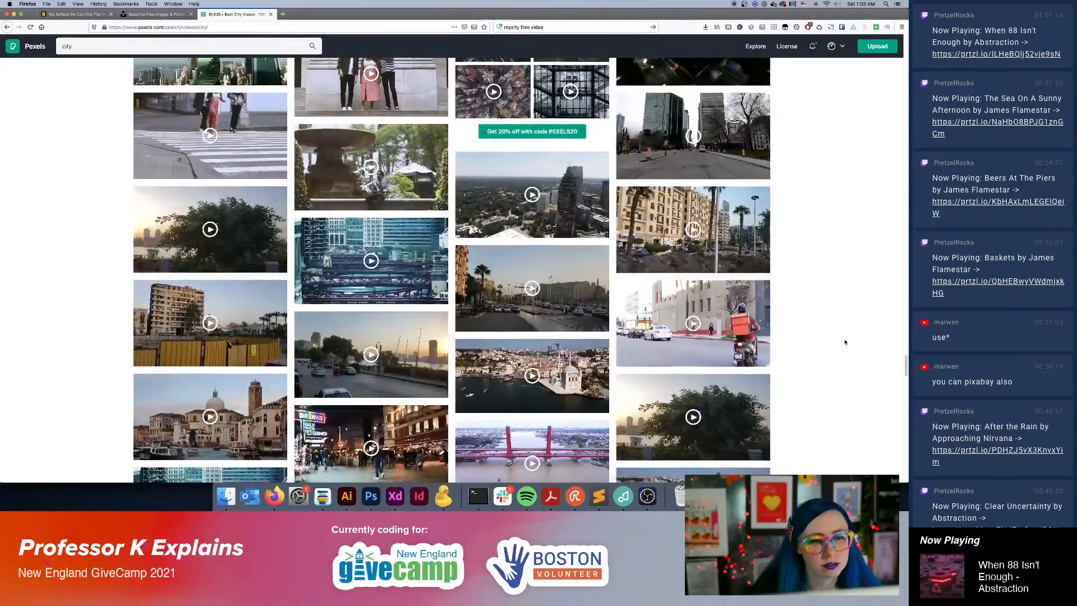
pyautogui.scroll(-2, 845, 342)
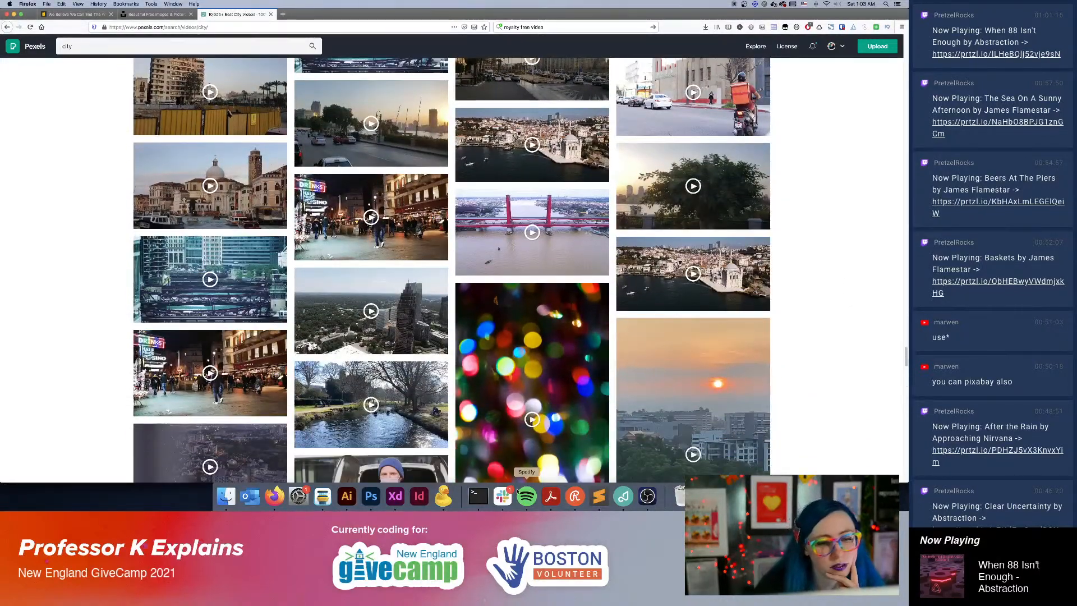
pyautogui.click(504, 496)
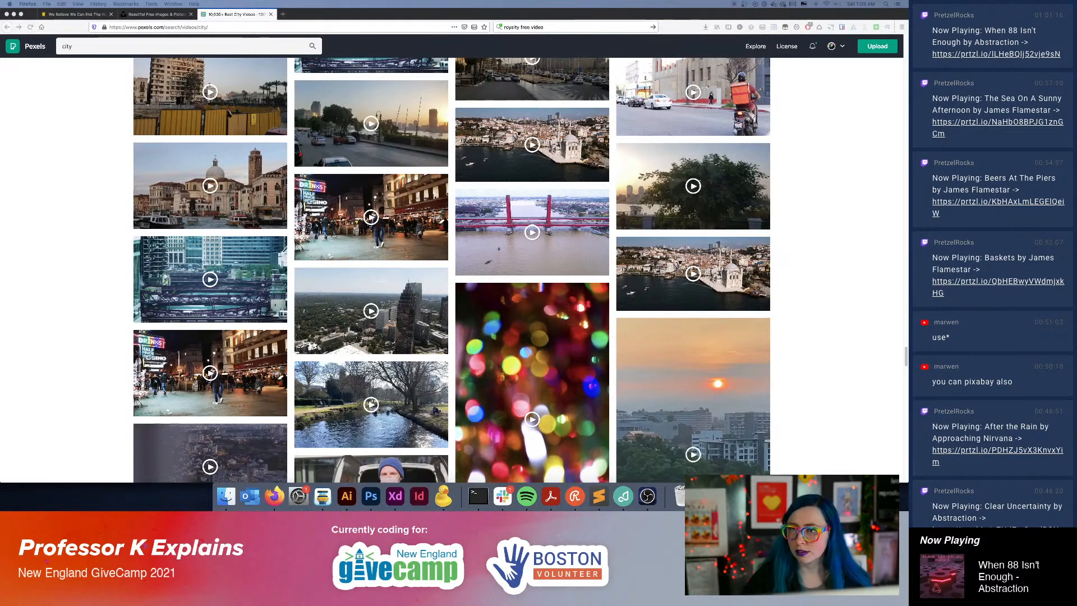
pyautogui.click(825, 279)
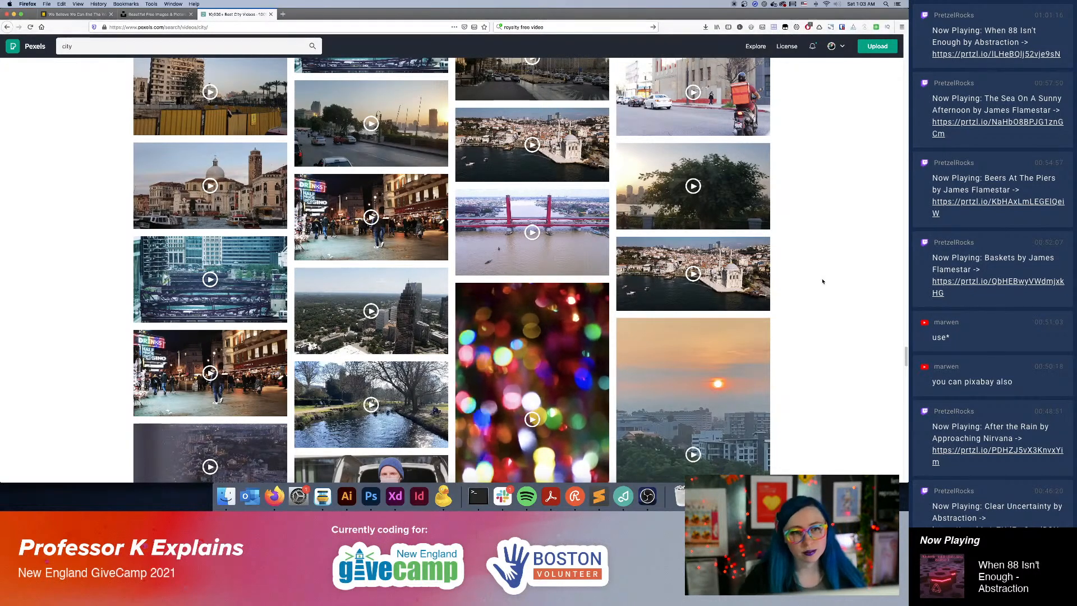
# Look through the colored-light, delivery, Times Square, ferris wheel and rooftop clips still deeper in the City results.
pyautogui.scroll(-5, 826, 278)
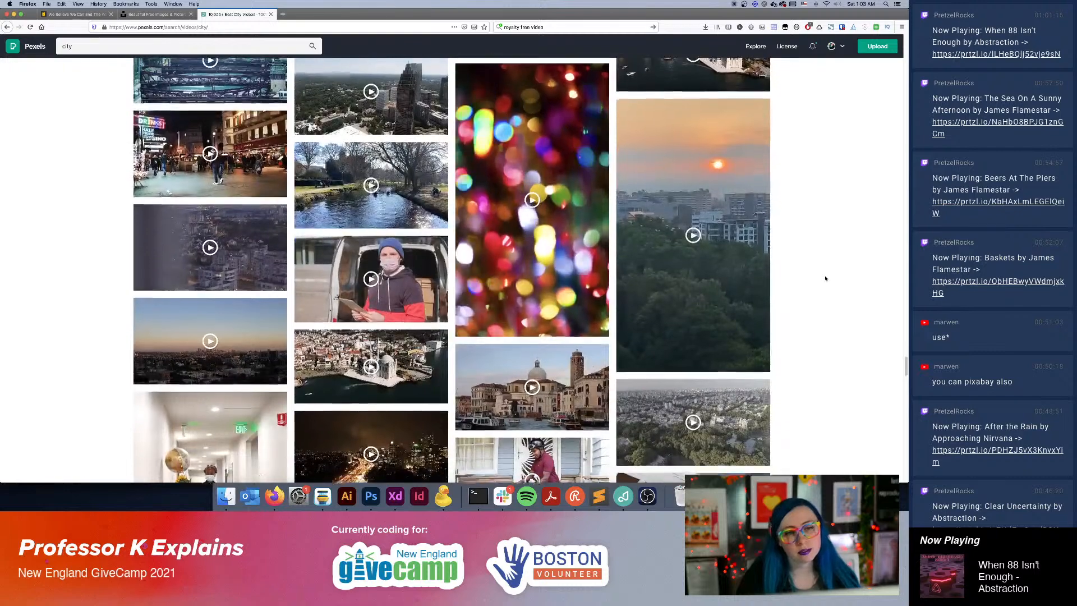
pyautogui.scroll(-3, 826, 279)
pyautogui.scroll(-2, 826, 280)
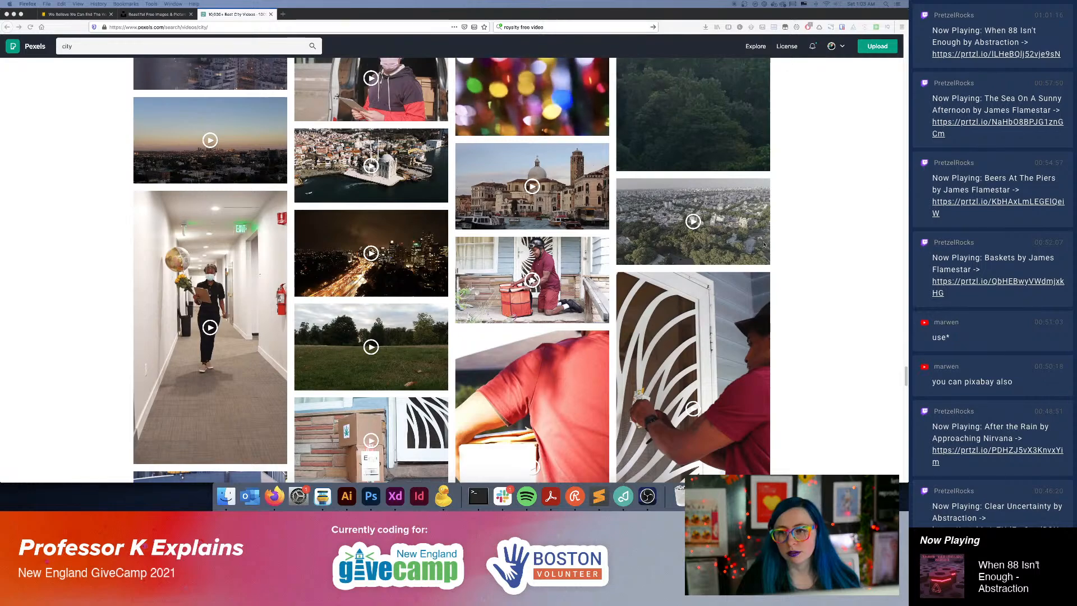
pyautogui.click(842, 226)
pyautogui.scroll(-8, 826, 208)
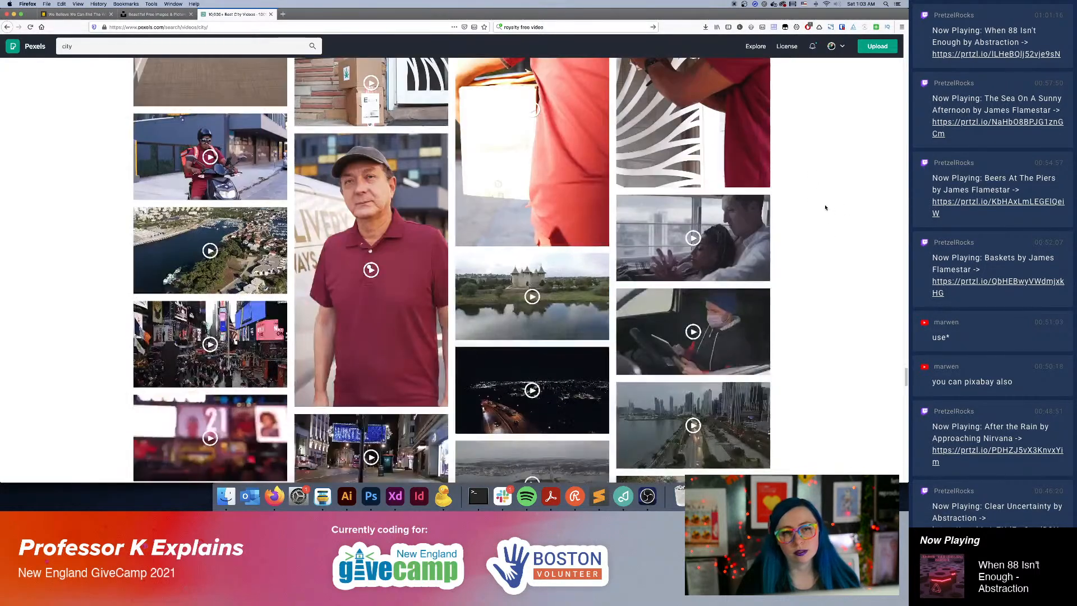
pyautogui.scroll(-8, 825, 207)
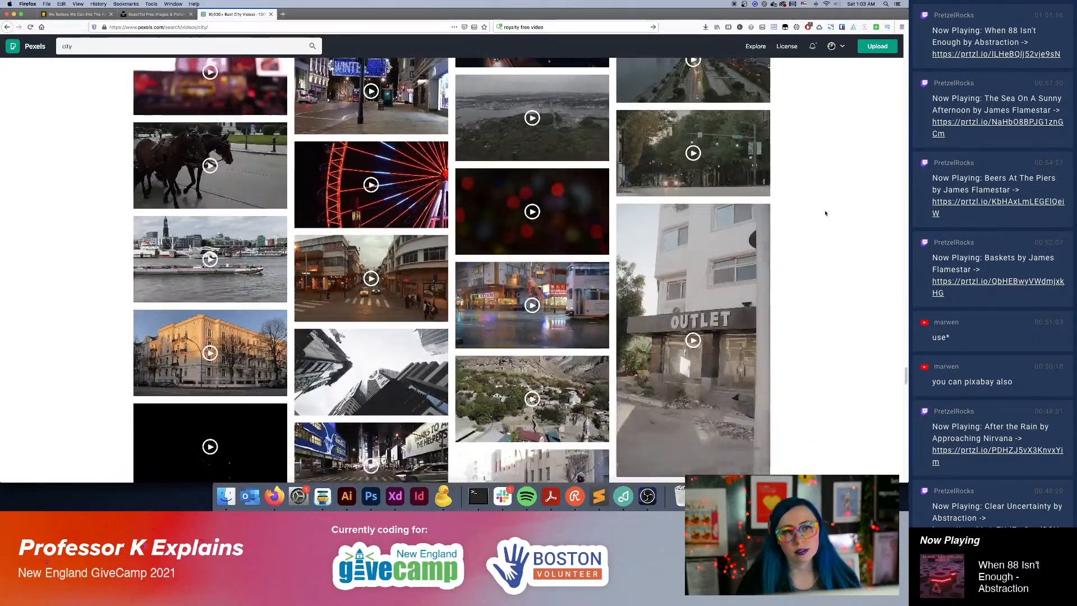
pyautogui.scroll(-2, 826, 213)
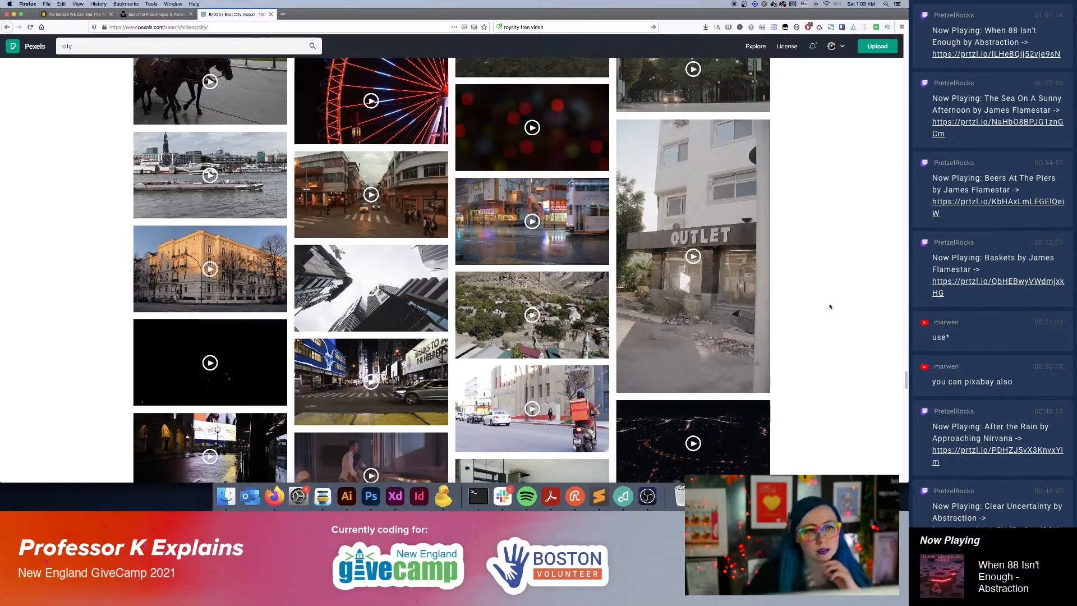
pyautogui.scroll(-3, 828, 306)
pyautogui.scroll(-5, 827, 306)
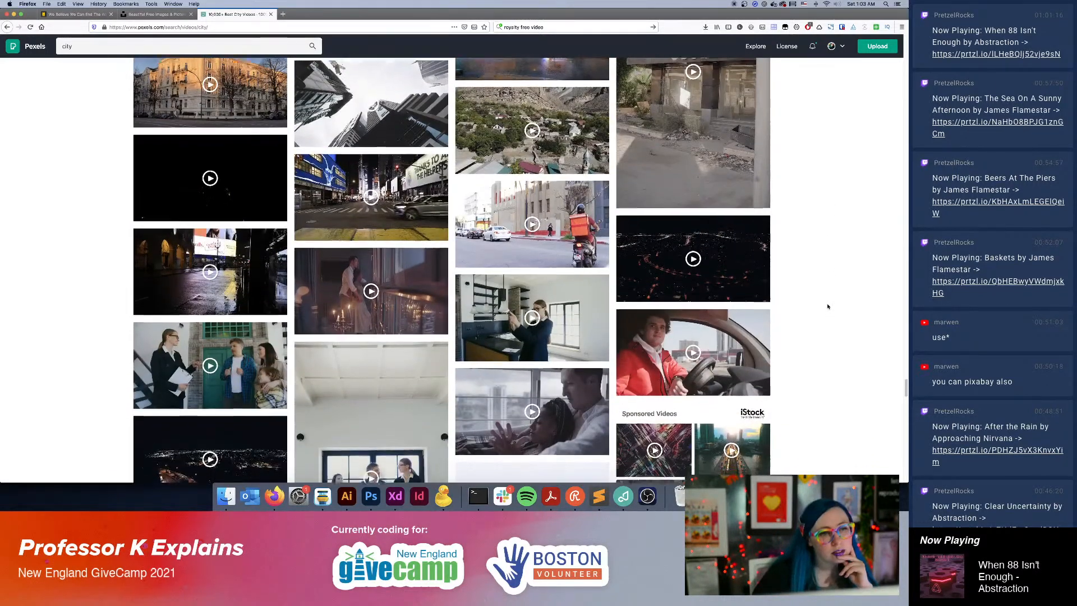
pyautogui.scroll(-4, 828, 306)
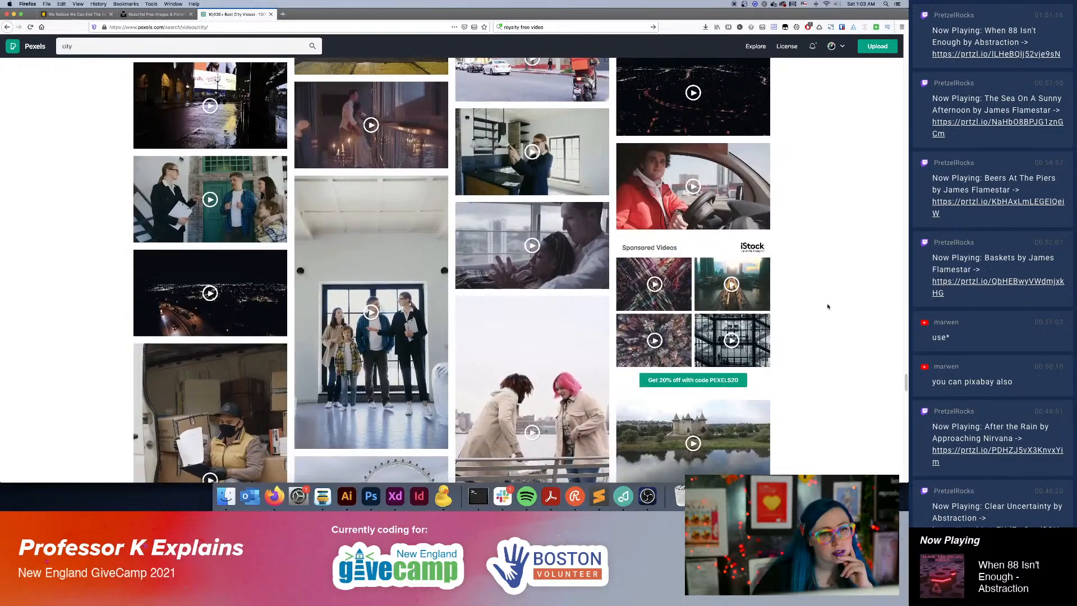
pyautogui.scroll(-5, 827, 306)
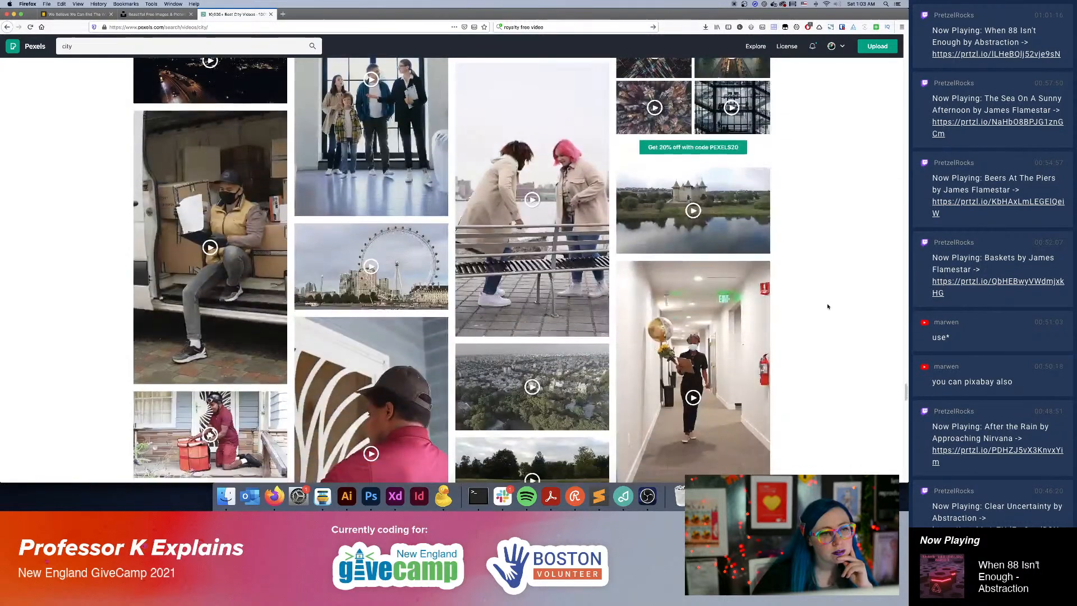
pyautogui.scroll(-8, 828, 307)
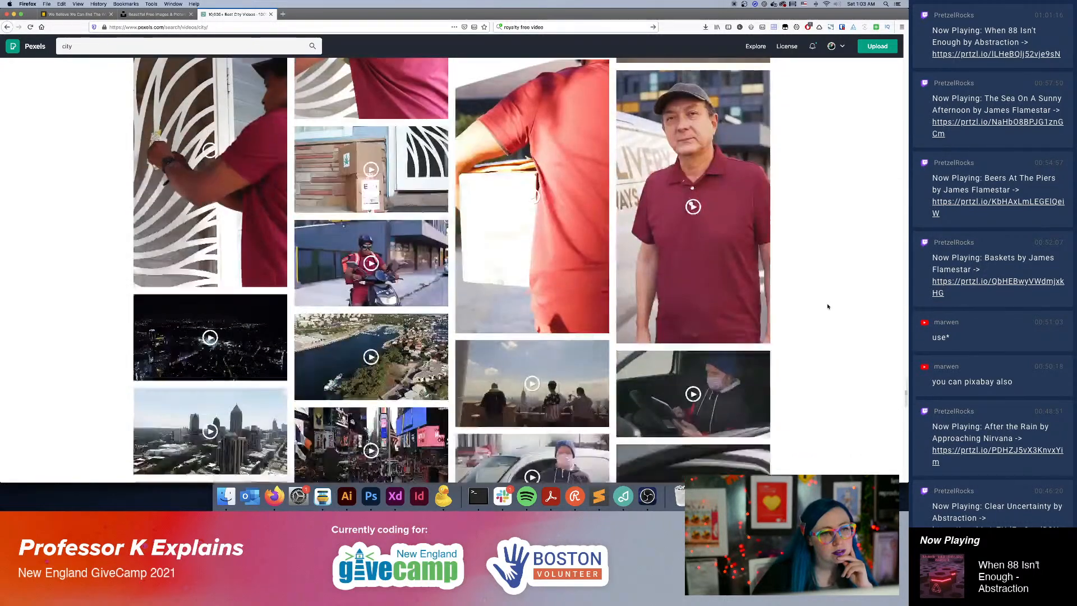
pyautogui.scroll(-5, 827, 307)
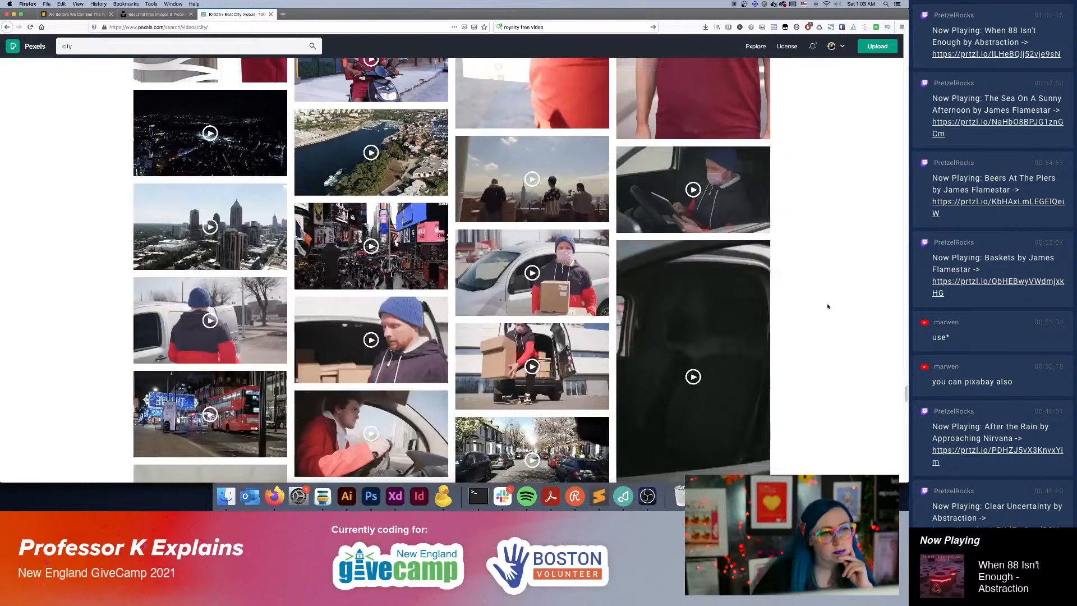
pyautogui.scroll(1, 828, 307)
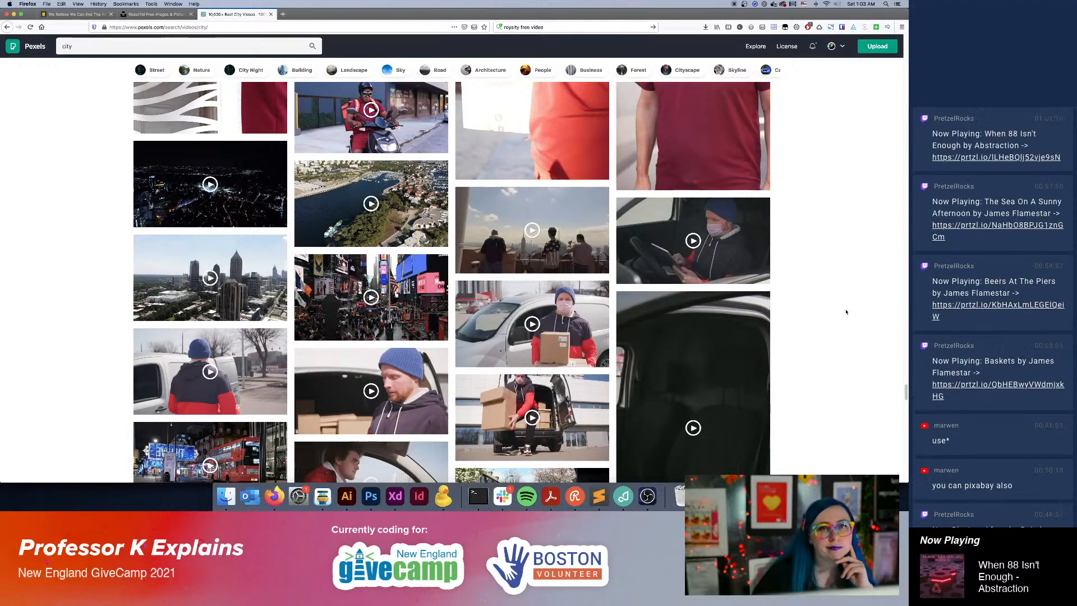
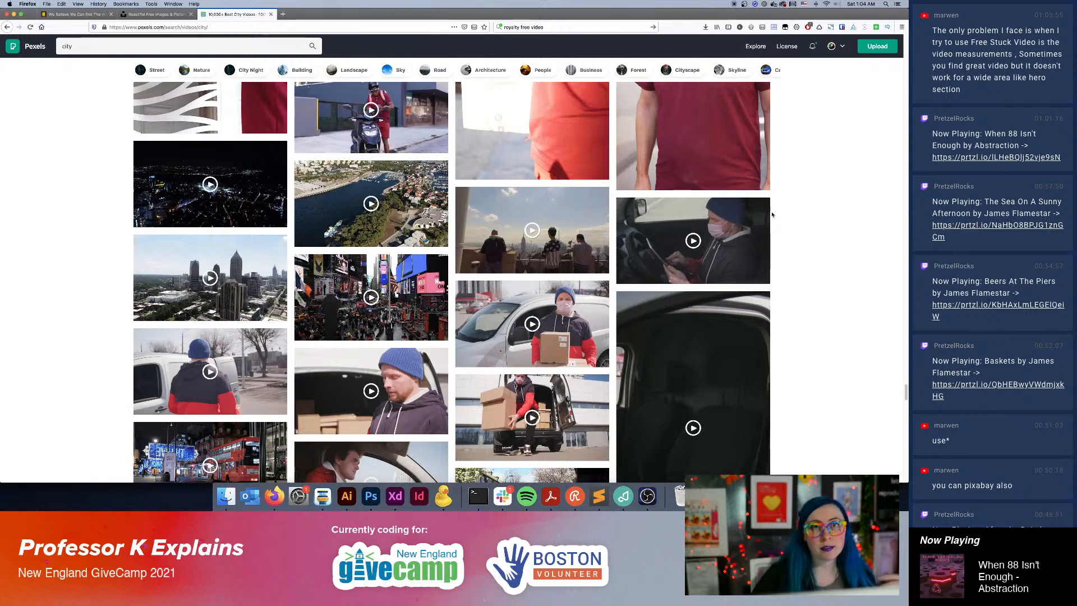
# Switch to Adobe XD to check the Get Involved page's hero banner, and return to the stock video results in Firefox.
pyautogui.click(394, 501)
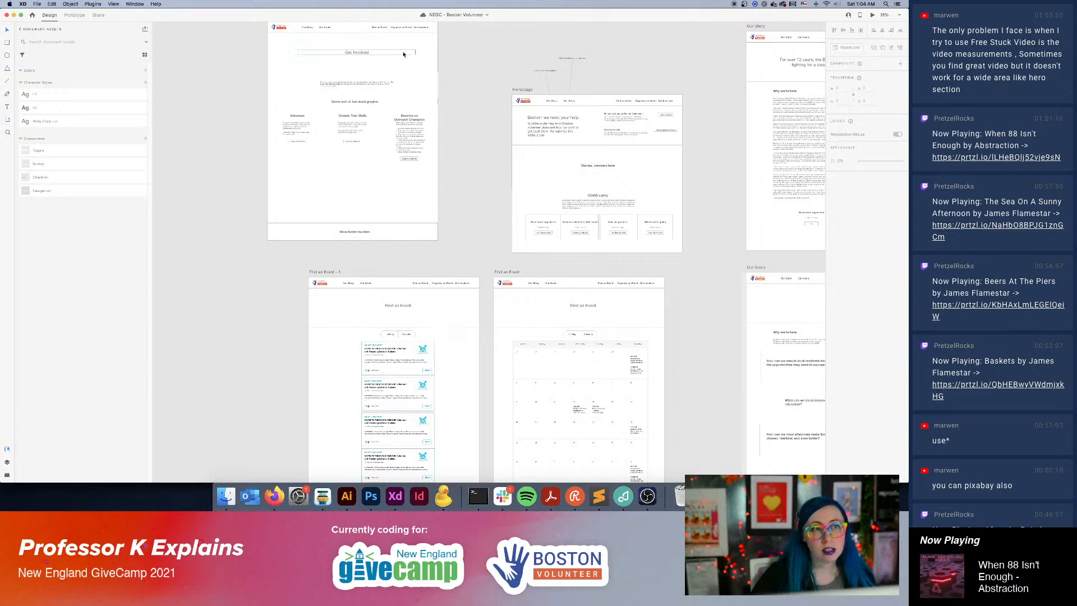
pyautogui.click(420, 53)
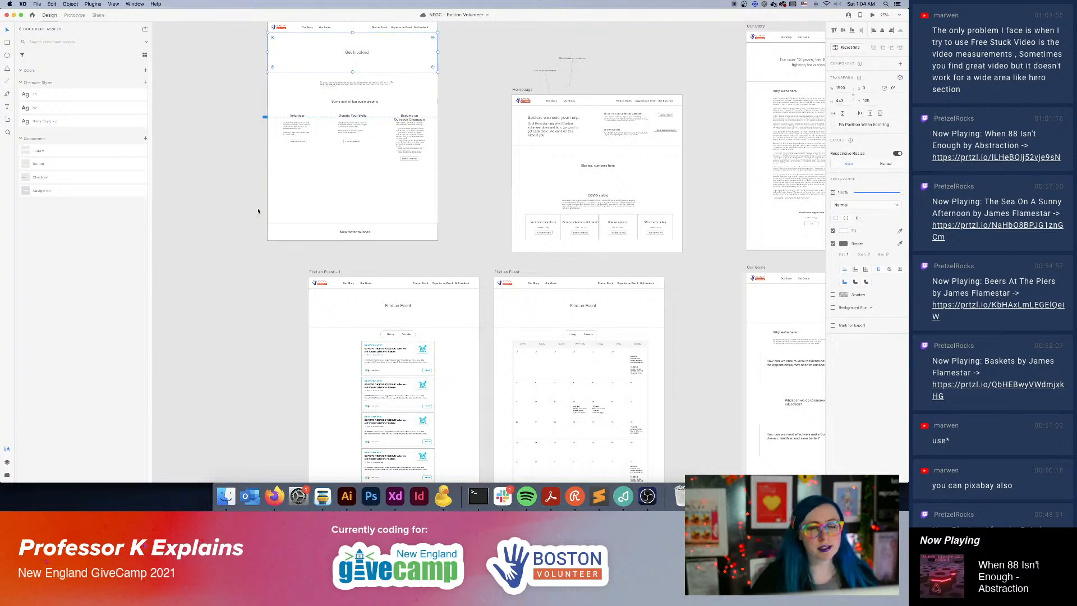
pyautogui.click(274, 496)
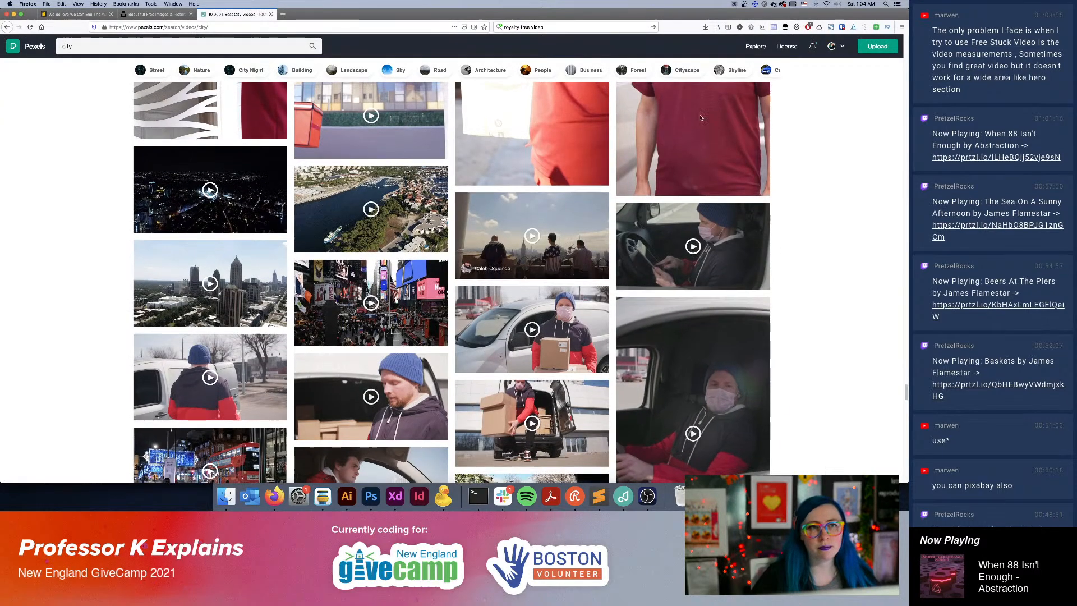
# Open the Your Likes collection on Pexels and capture a screenshot of the clip of two friends sitting outside.
pyautogui.click(835, 47)
pyautogui.click(753, 78)
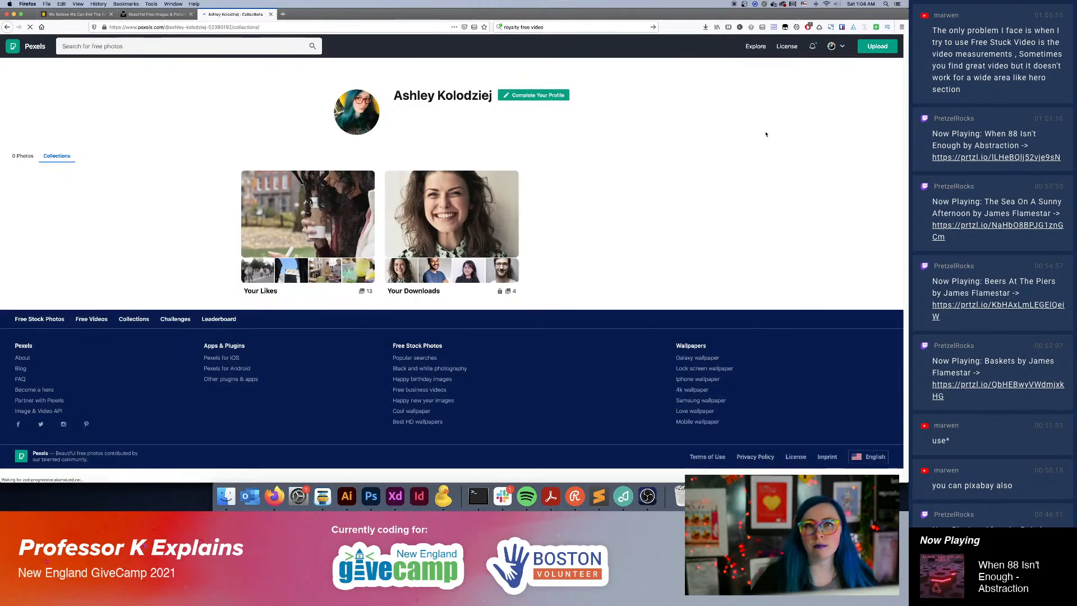
pyautogui.click(266, 286)
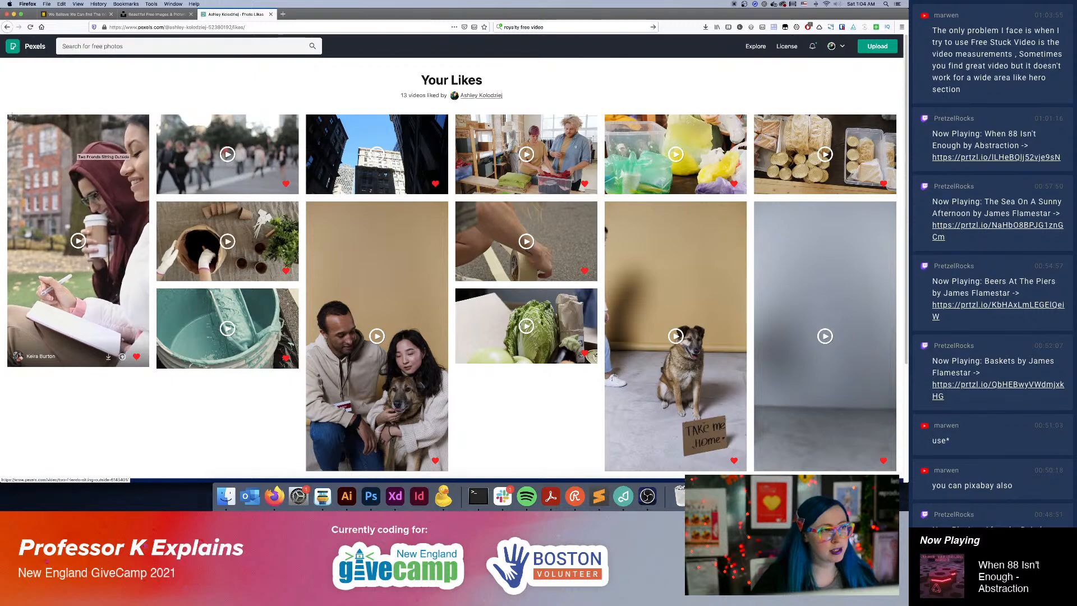
pyautogui.moveTo(151, 368); pyautogui.dragTo(151, 368)
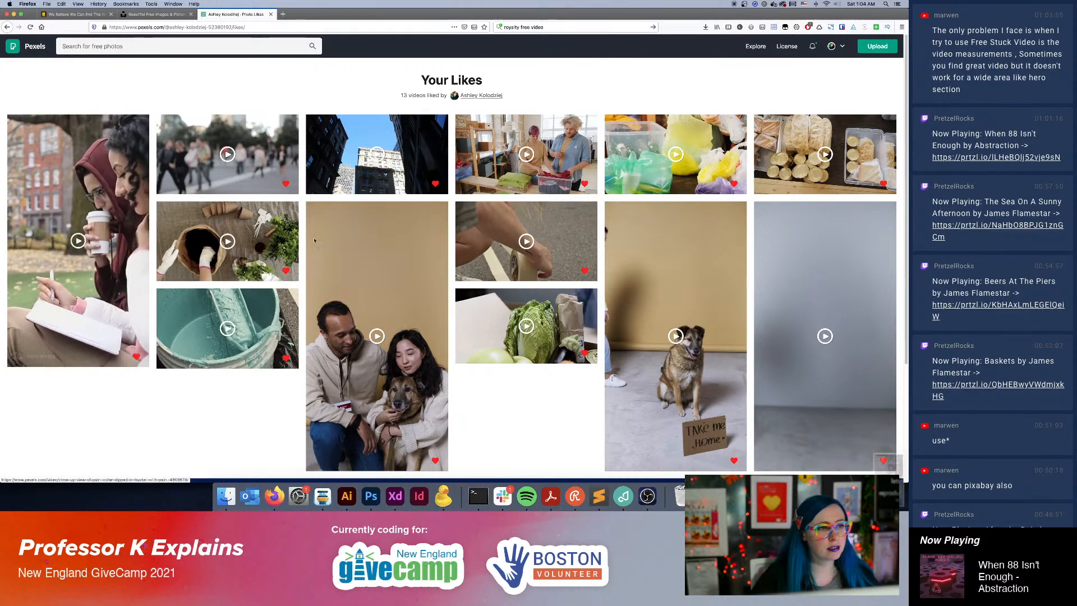
# In Adobe XD, fill the Get Involved hero banner with the two-friends screenshot from the Desktop and shift the image downward within its frame.
pyautogui.click(385, 508)
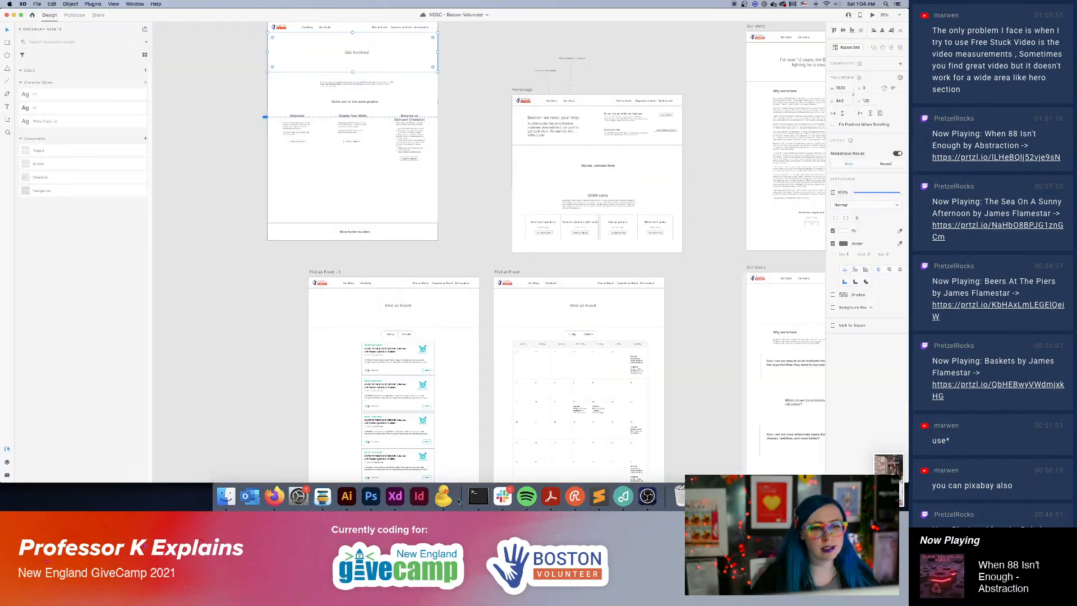
pyautogui.click(227, 497)
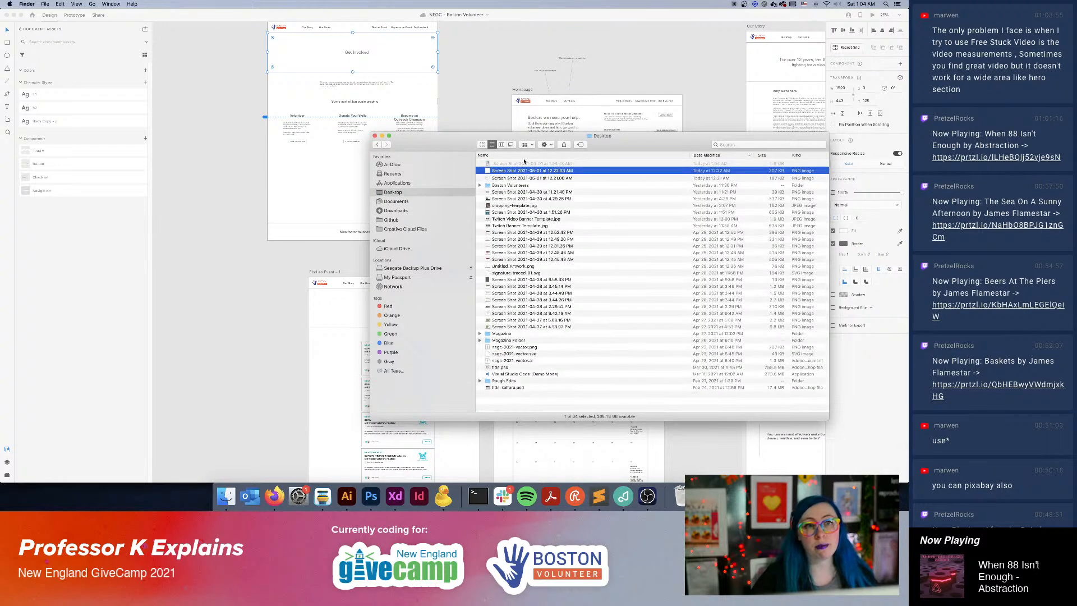
pyautogui.moveTo(544, 167); pyautogui.dragTo(406, 51)
pyautogui.doubleClick(418, 42)
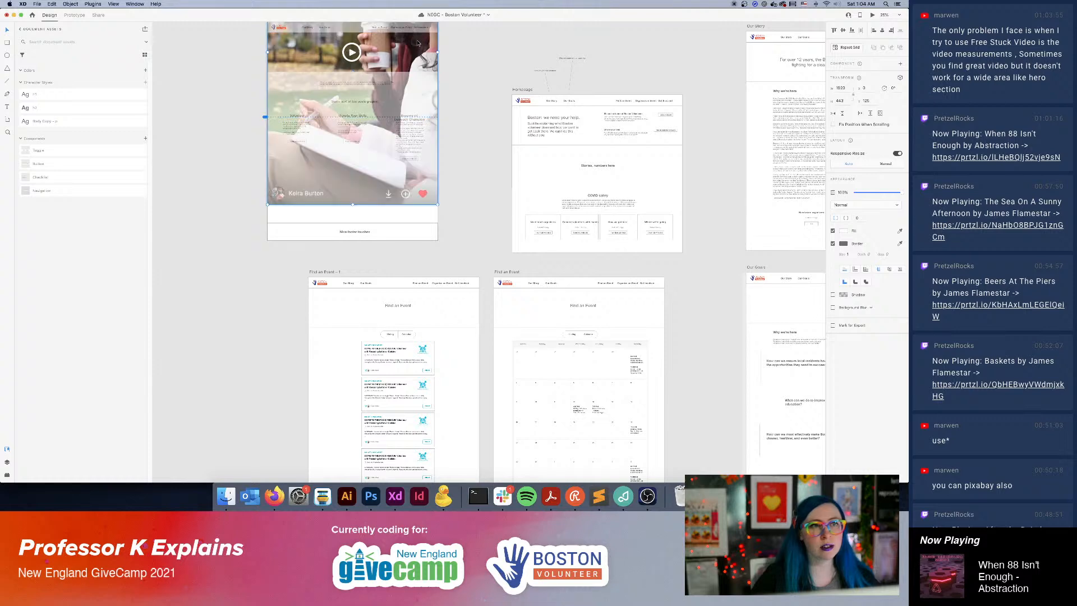
pyautogui.moveTo(415, 83); pyautogui.dragTo(416, 132)
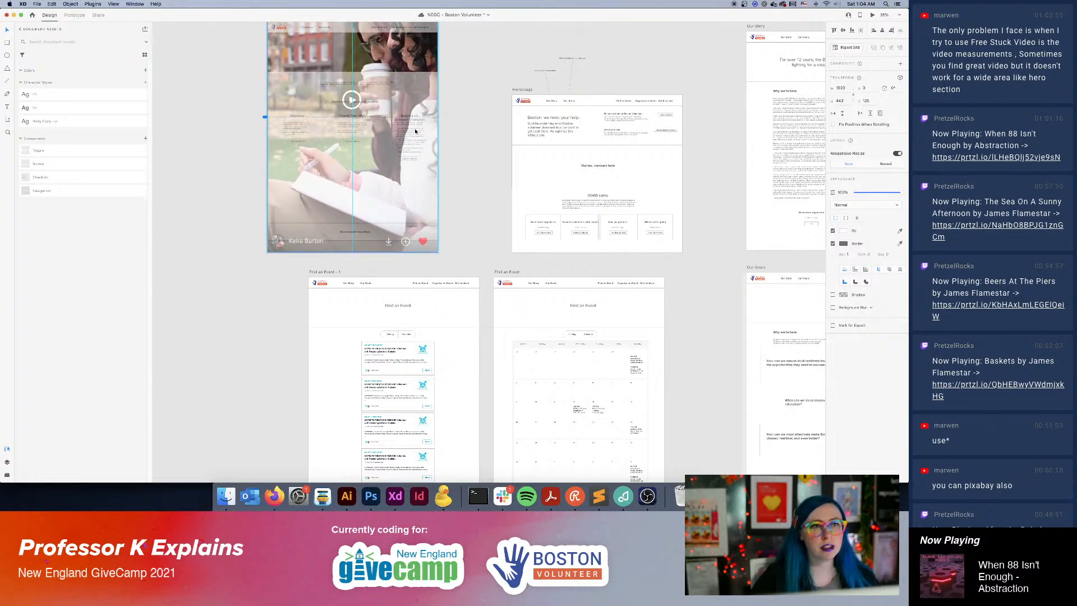
# Undo the image shift and the screenshot fill in the Get Involved hero banner.
pyautogui.click(464, 125)
pyautogui.press('super+plus')
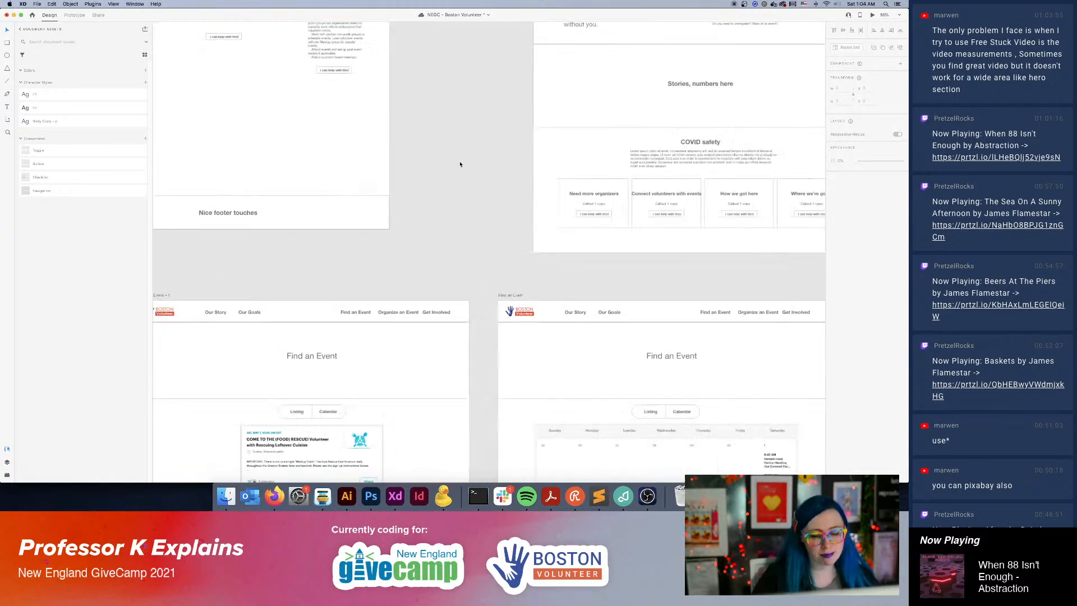
pyautogui.moveTo(445, 180); pyautogui.dragTo(482, 411)
pyautogui.press('super+z')
pyautogui.press('super+z')
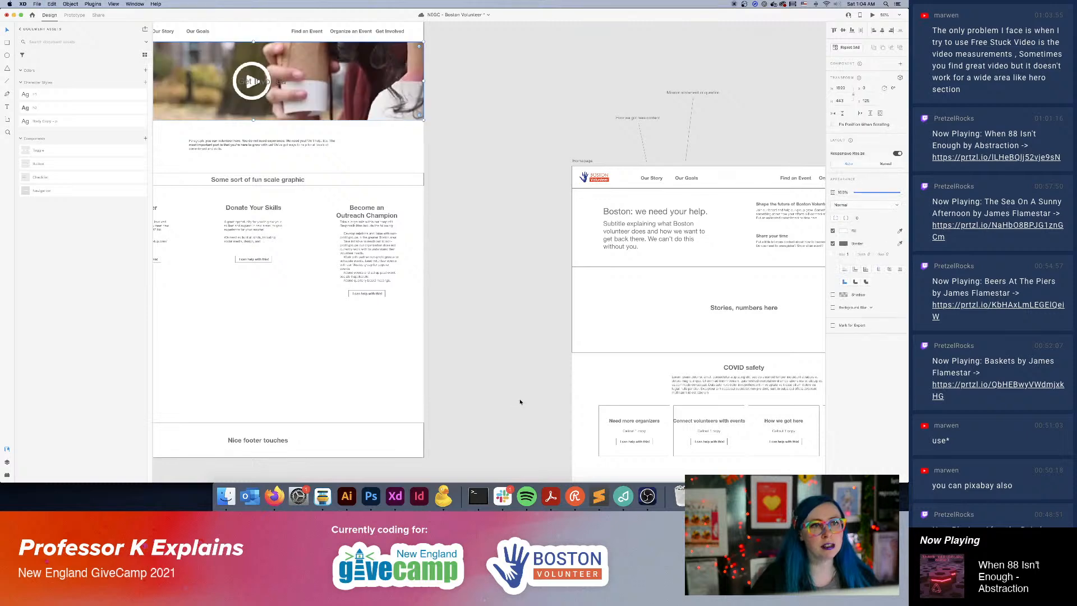
# Switch back to Firefox and look over the liked clips in Your Likes, magnifying the screen around the two-friends clip.
pyautogui.click(273, 494)
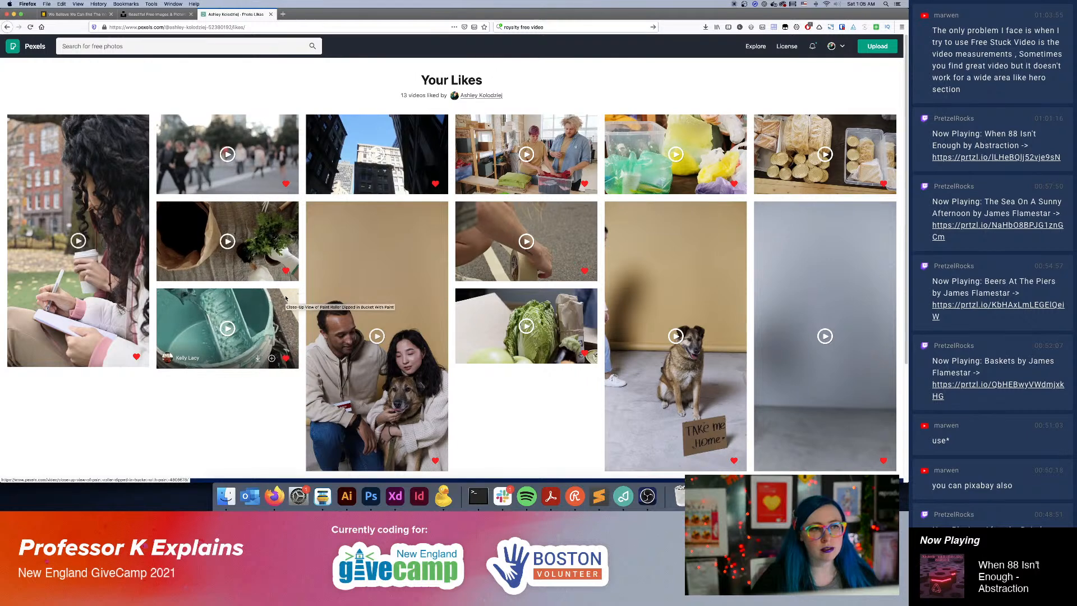
pyautogui.press('super+alt+8')
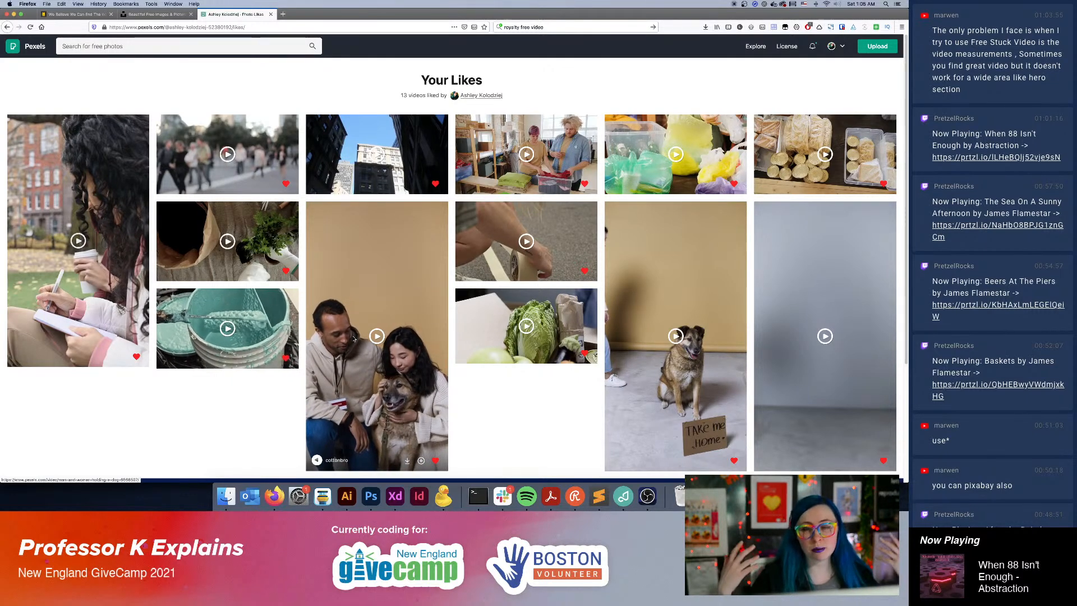
pyautogui.click(582, 499)
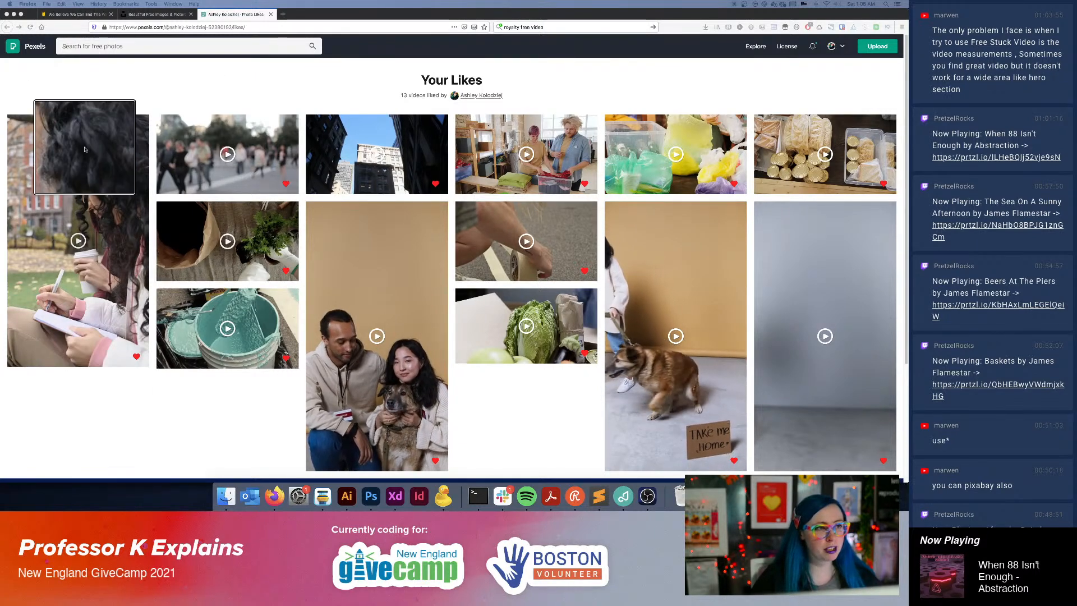
# In Adobe XD, place the two-friends screenshot as a separate image, move it onto the Get Involved page and scale it down.
pyautogui.click(395, 496)
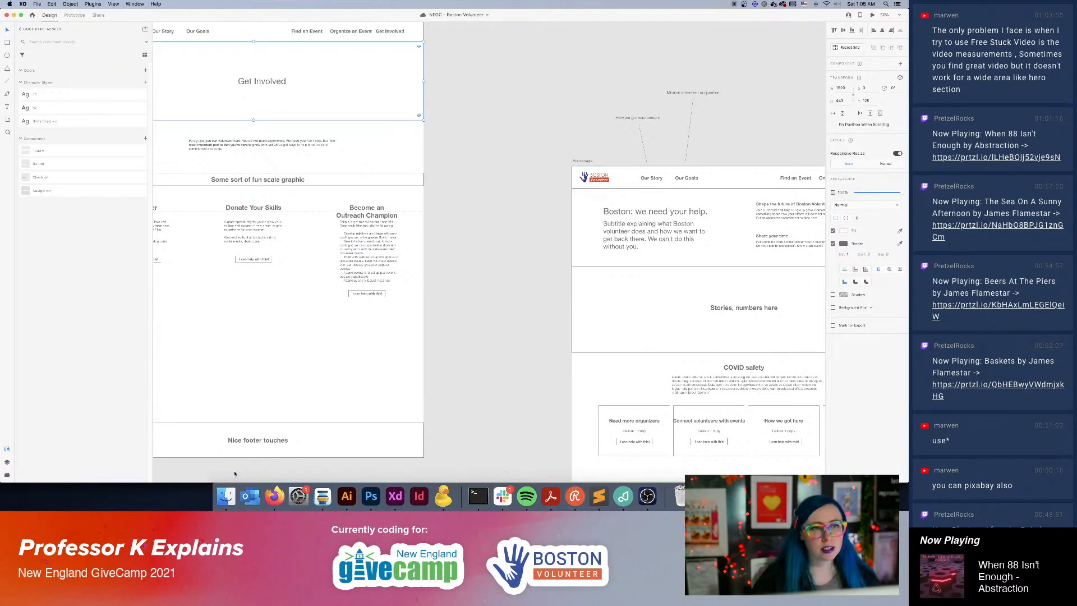
pyautogui.click(224, 501)
pyautogui.moveTo(516, 164); pyautogui.dragTo(517, 70)
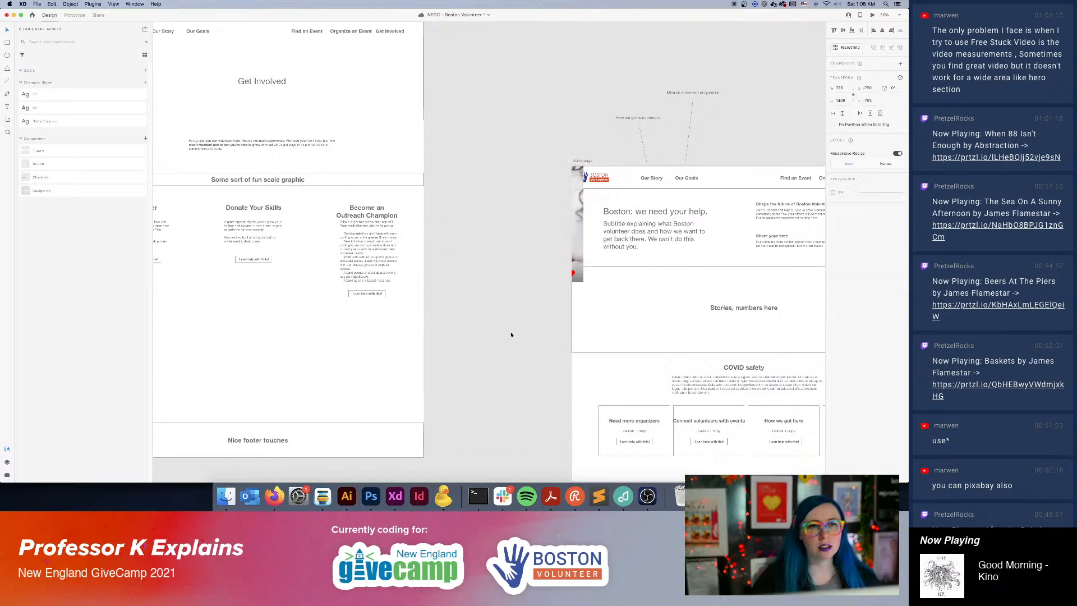
pyautogui.moveTo(551, 168); pyautogui.dragTo(351, 59)
pyautogui.moveTo(468, 78); pyautogui.dragTo(583, 245)
pyautogui.moveTo(398, 139); pyautogui.dragTo(435, 203)
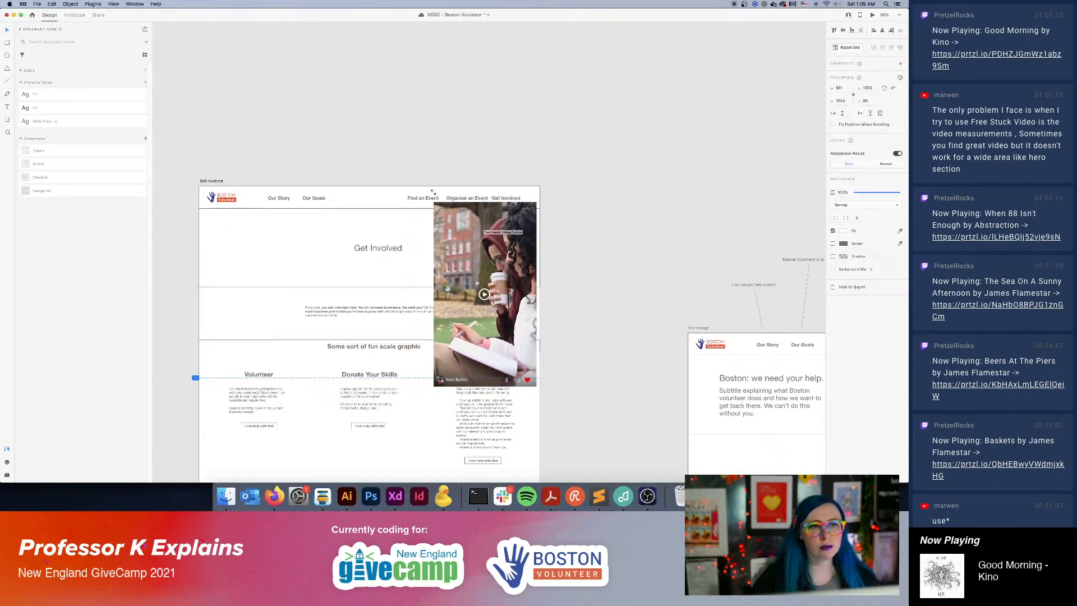
# Shrink the two-friends image further and align it directly below the Get Involved navigation bar, near the page's right edge.
pyautogui.moveTo(496, 250)
pyautogui.mouseDown()
pyautogui.moveTo(493, 231)
pyautogui.moveTo(507, 217)
pyautogui.moveTo(498, 233)
pyautogui.mouseUp()
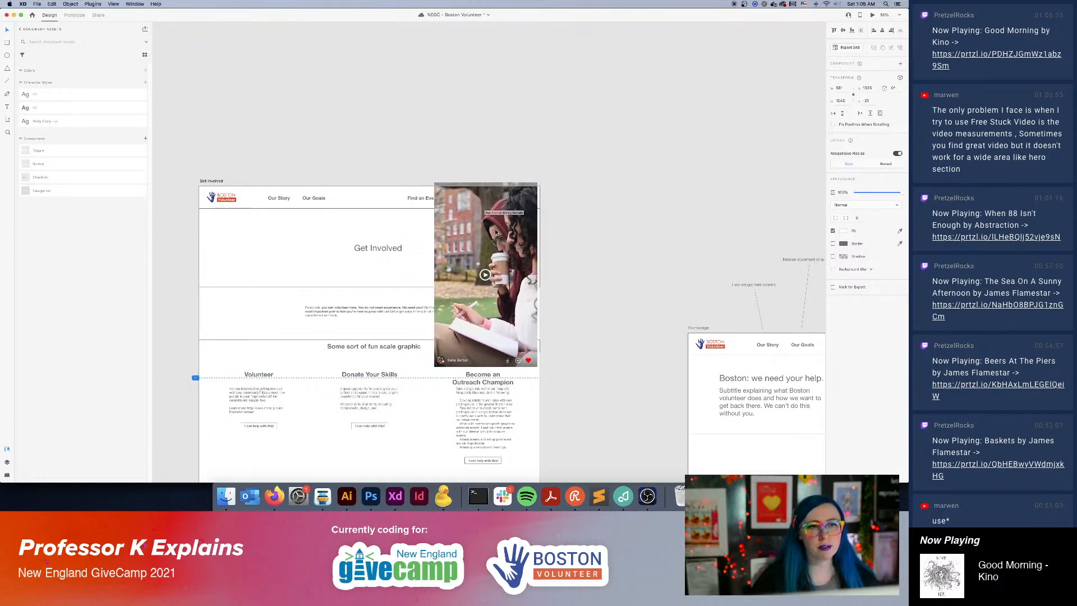
pyautogui.moveTo(434, 183); pyautogui.dragTo(451, 213)
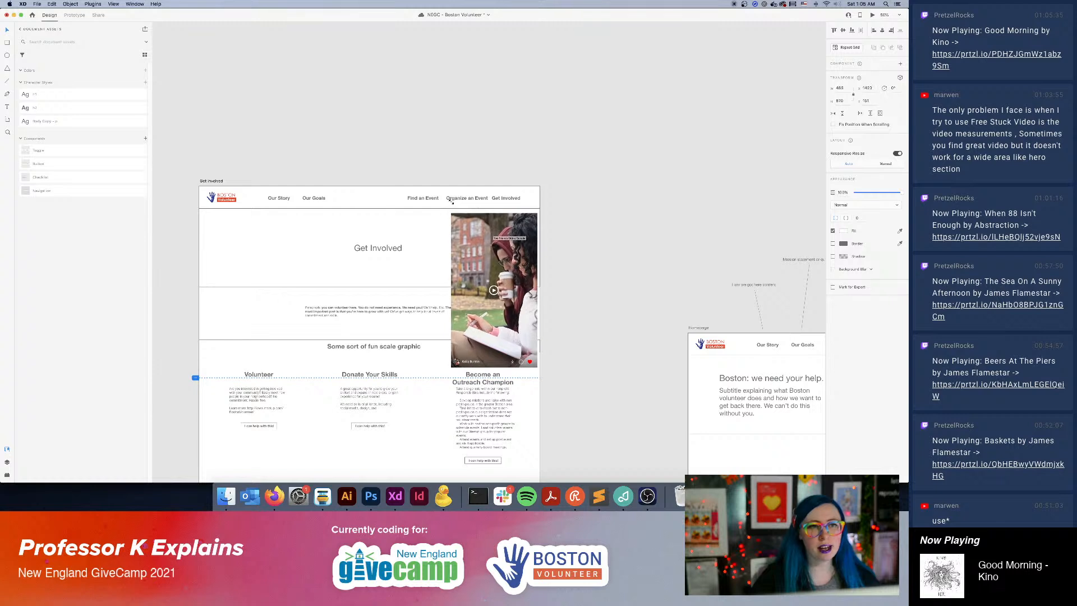
pyautogui.moveTo(483, 263)
pyautogui.mouseDown()
pyautogui.moveTo(486, 249)
pyautogui.moveTo(485, 260)
pyautogui.mouseUp()
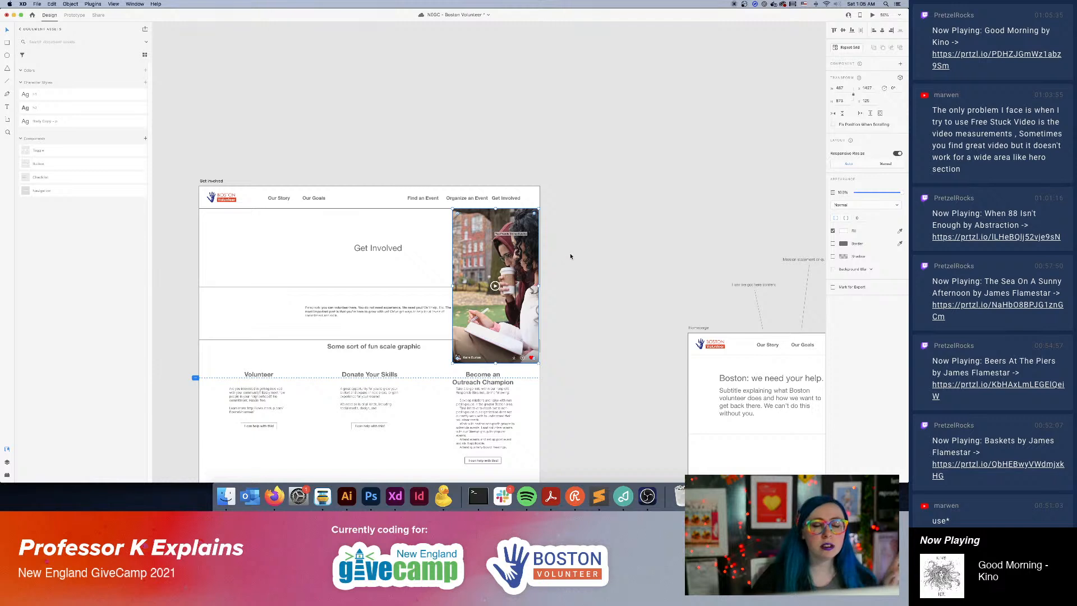
pyautogui.moveTo(510, 237); pyautogui.dragTo(508, 236)
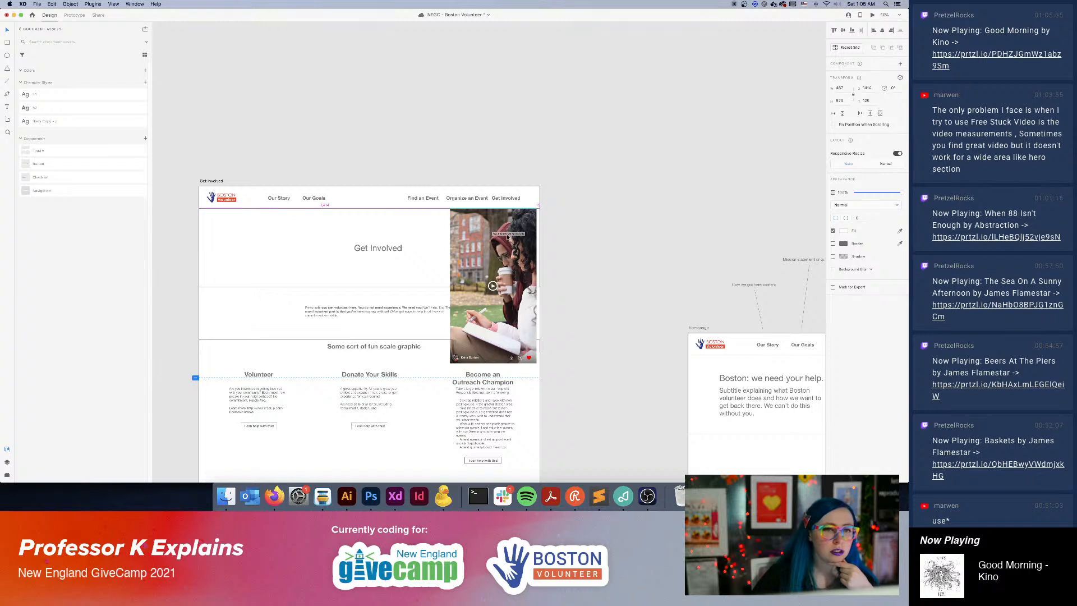
pyautogui.moveTo(507, 236); pyautogui.dragTo(507, 237)
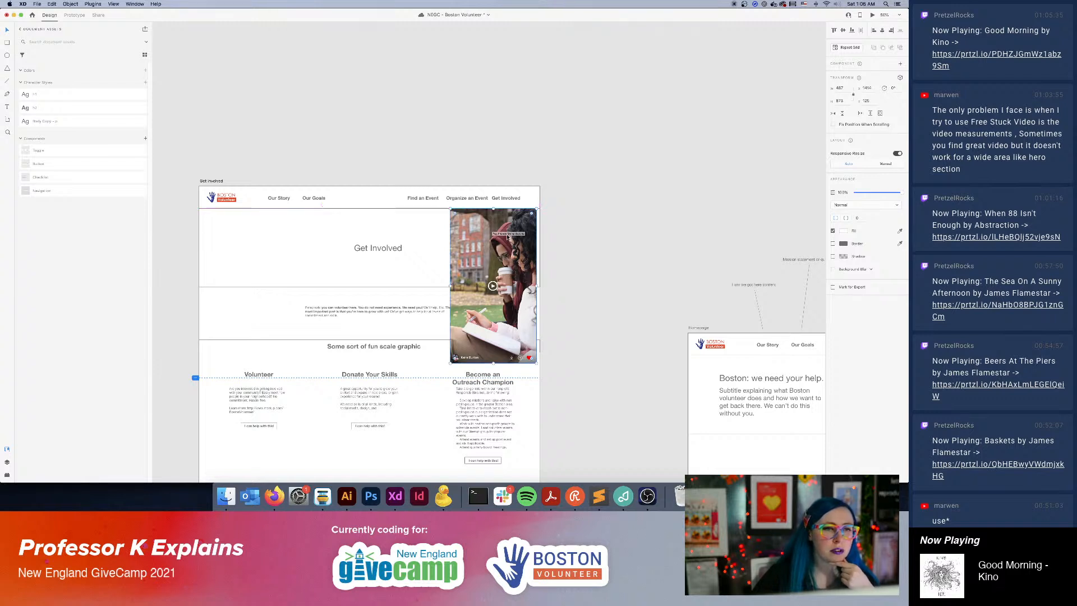
# Delete the two-friends image from the Get Involved page.
pyautogui.click(271, 223)
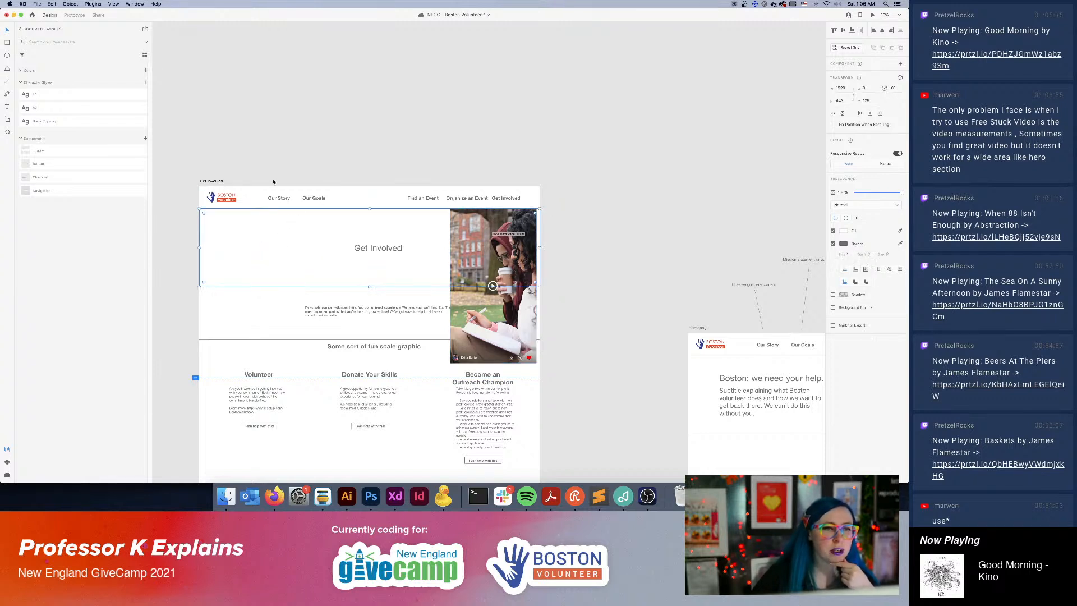
pyautogui.click(473, 250)
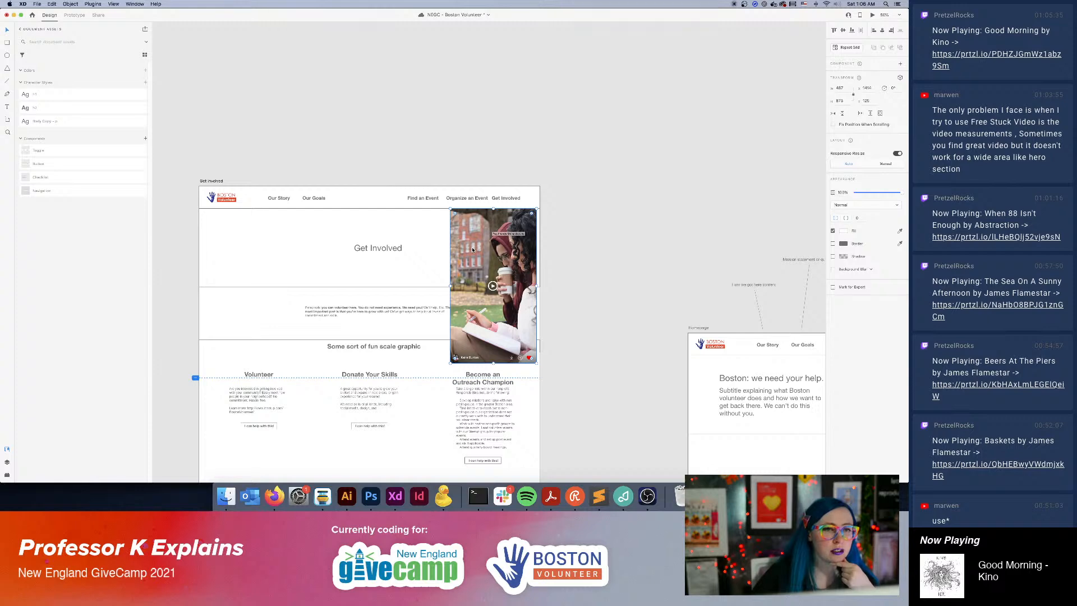
pyautogui.press('Delete')
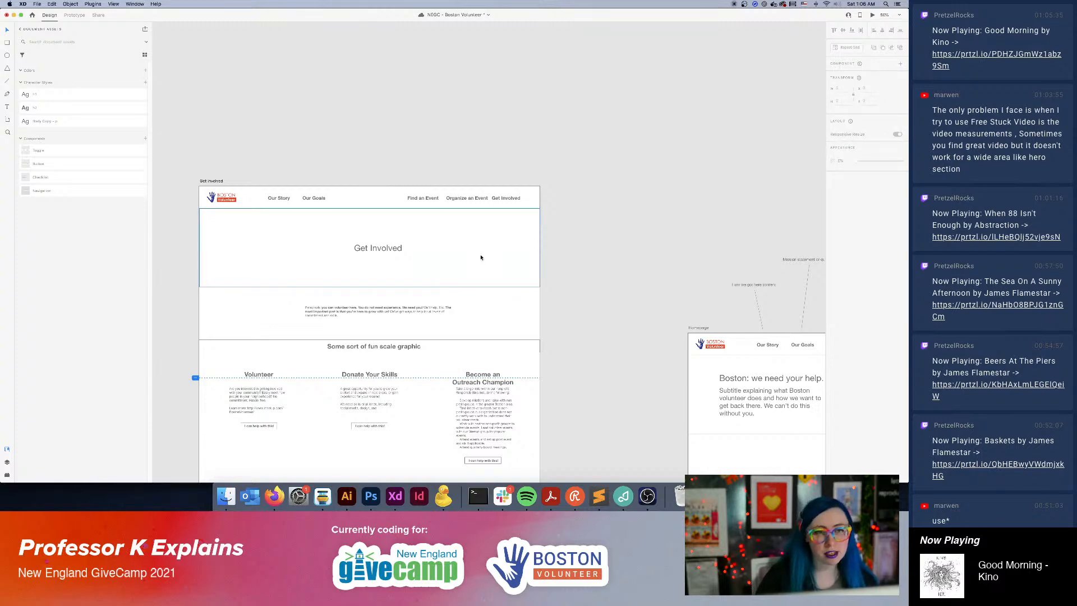
# Examine the hero areas of the Find an Event, Our Goals, Our Story and Homepage artboards, returning to Get Involved.
pyautogui.scroll(-15, 614, 413)
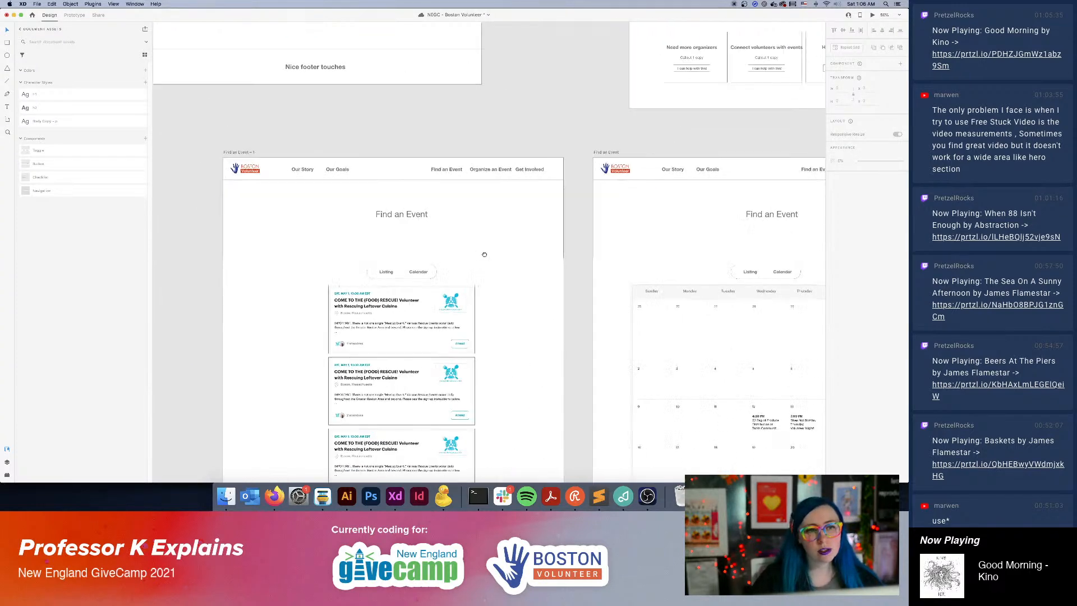
pyautogui.scroll(10, 597, 247)
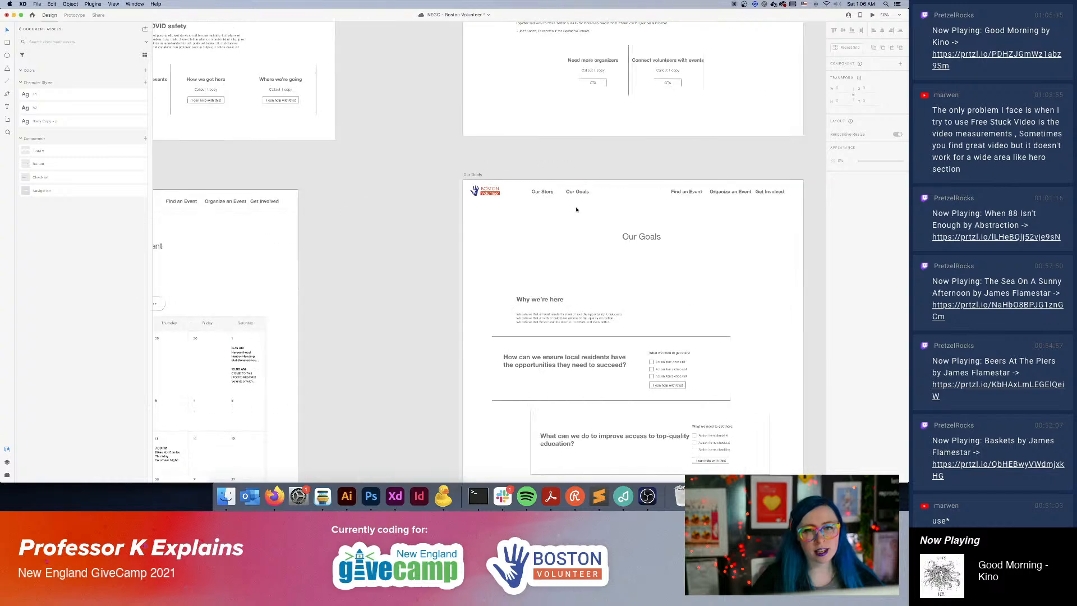
pyautogui.scroll(10, 402, 391)
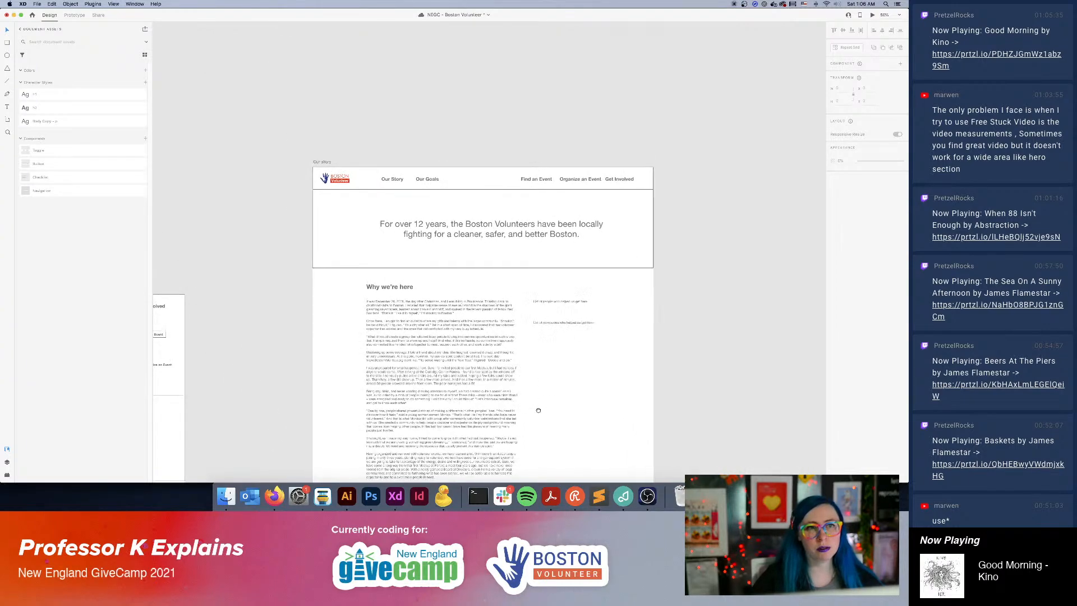
pyautogui.scroll(-5, 534, 409)
pyautogui.hscroll(-5, 534, 409)
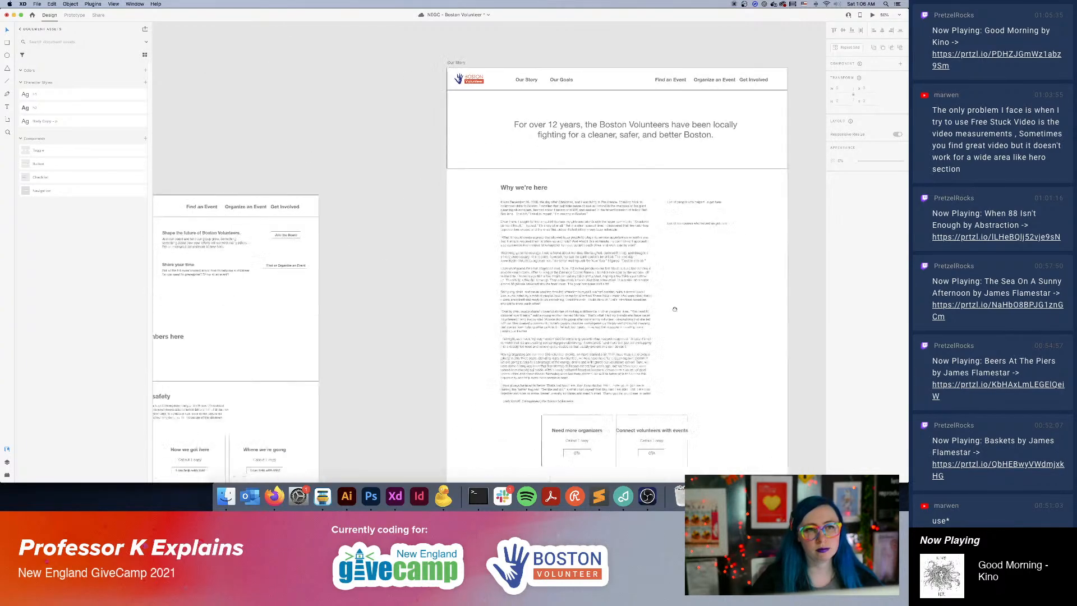
pyautogui.moveTo(304, 293); pyautogui.dragTo(585, 224)
pyautogui.moveTo(179, 105); pyautogui.dragTo(589, 371)
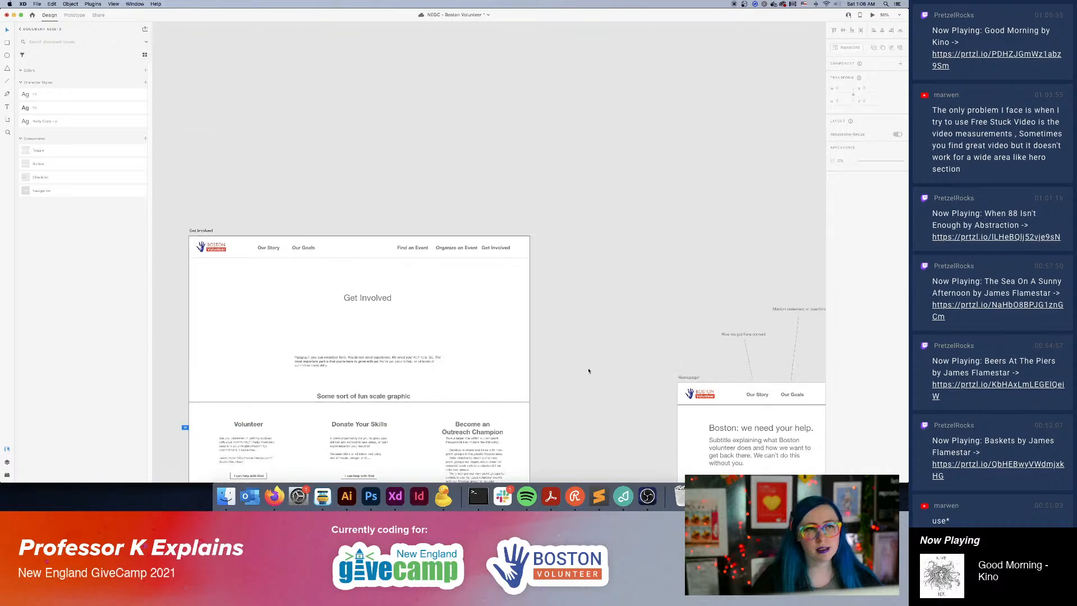
pyautogui.moveTo(515, 378); pyautogui.dragTo(557, 186)
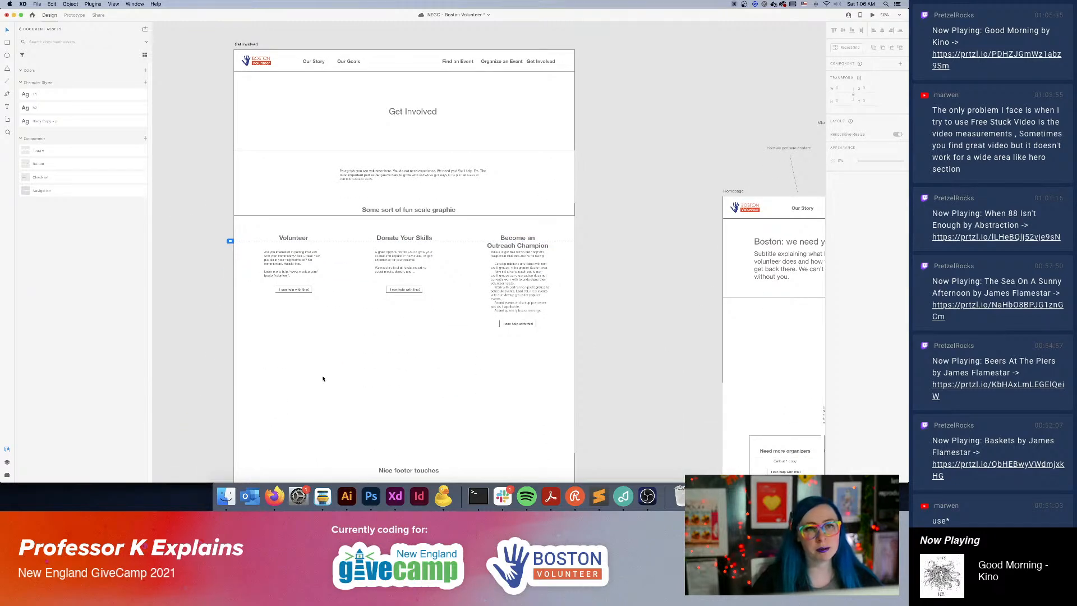
# Try filling the Get Involved hero banner with the Desktop screenshot once more, and undo the fill.
pyautogui.click(225, 502)
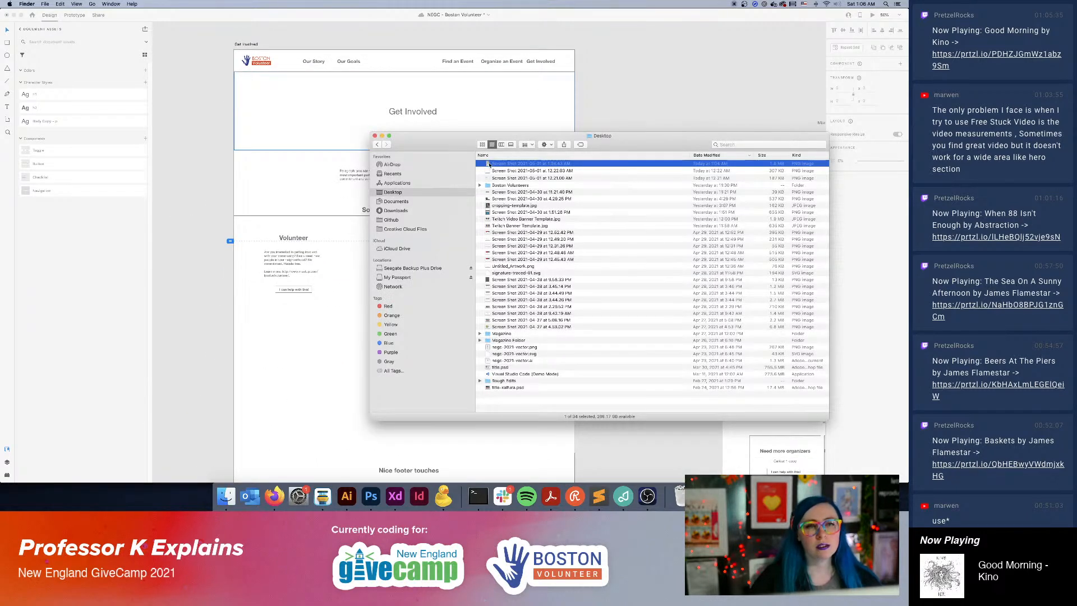
pyautogui.moveTo(489, 164); pyautogui.dragTo(582, 99)
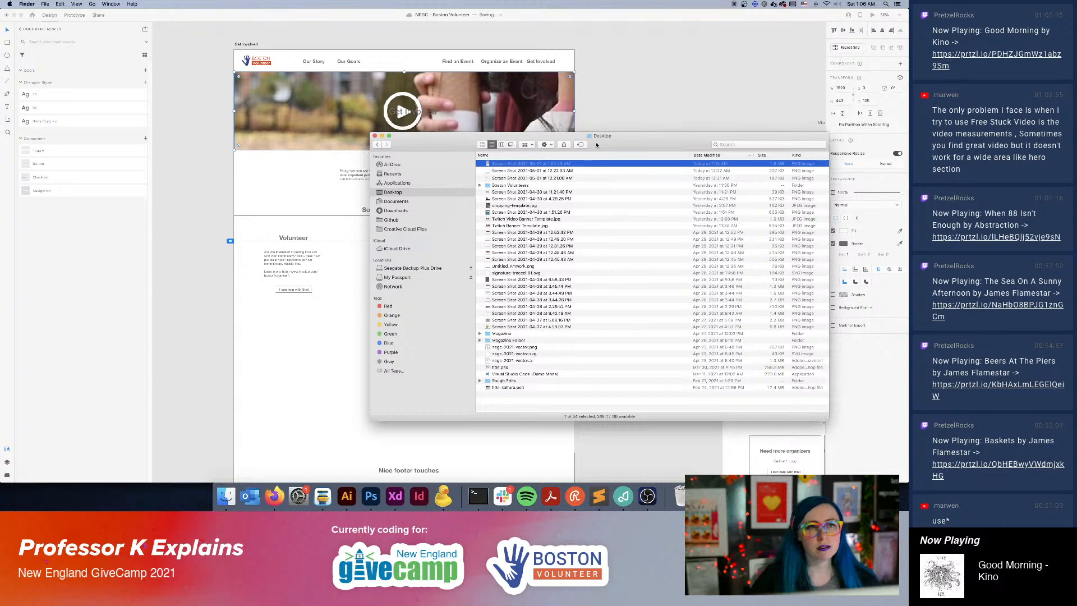
pyautogui.press('super+Tab')
pyautogui.press('super+z')
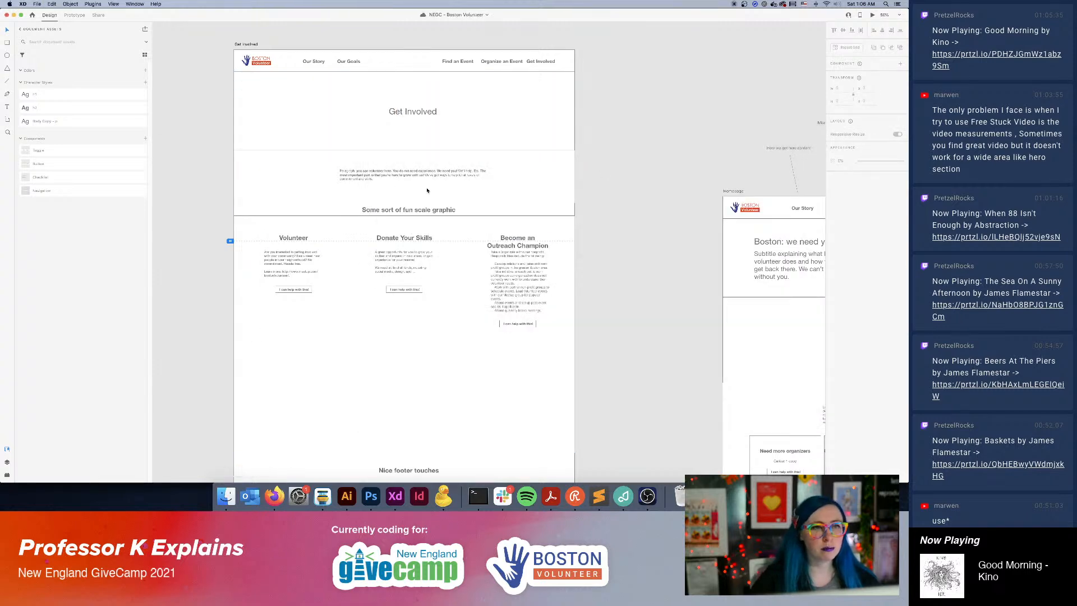
# Move the three-column volunteer section down to just above the footer and place the two-friends screenshot from the Desktop in the hero area.
pyautogui.click(417, 240)
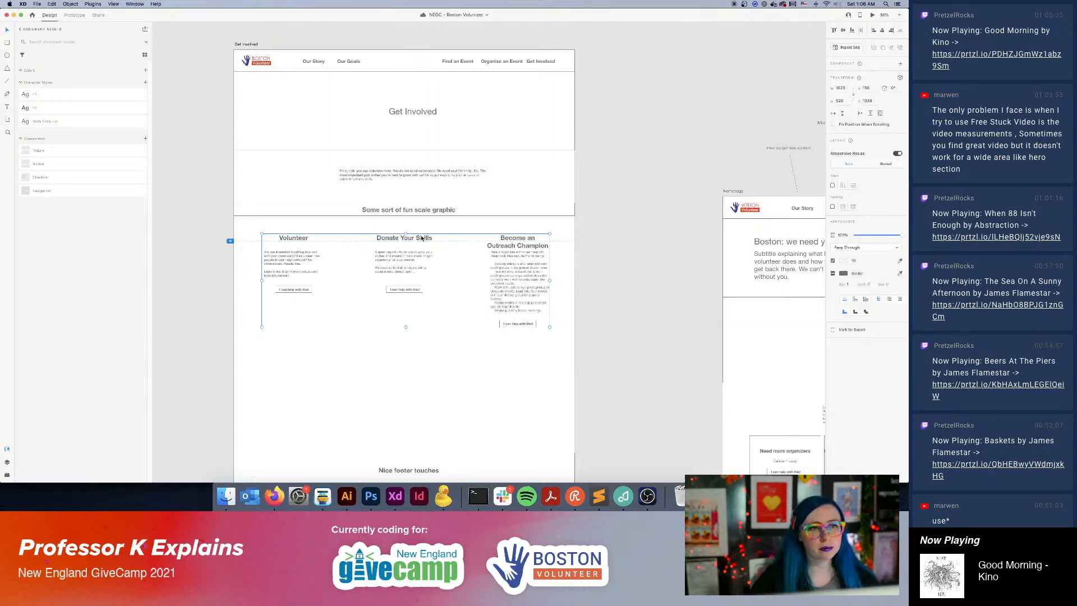
pyautogui.moveTo(421, 238); pyautogui.dragTo(421, 341)
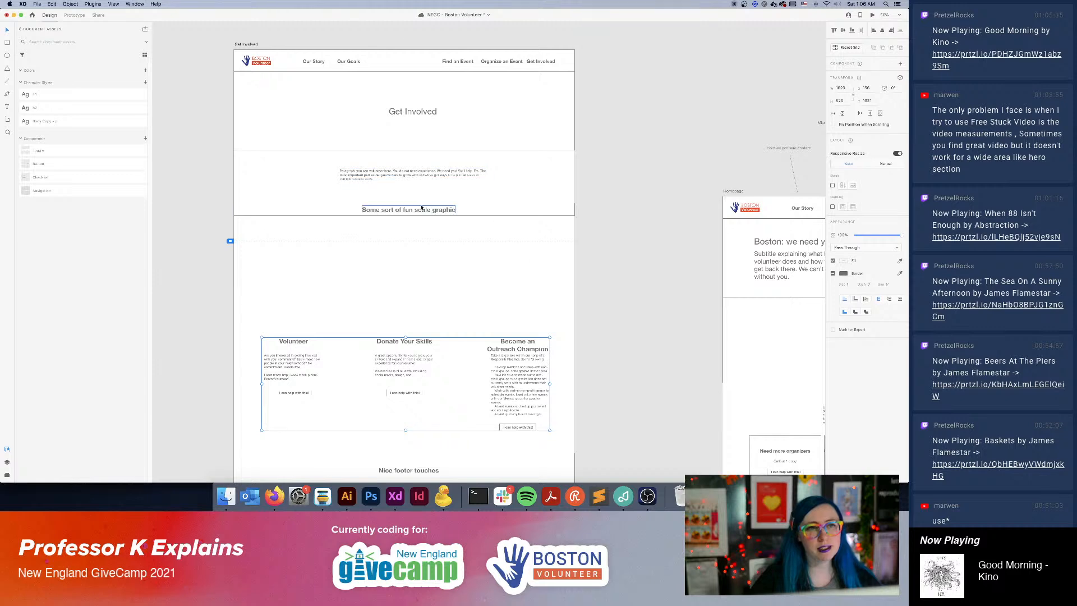
pyautogui.click(226, 496)
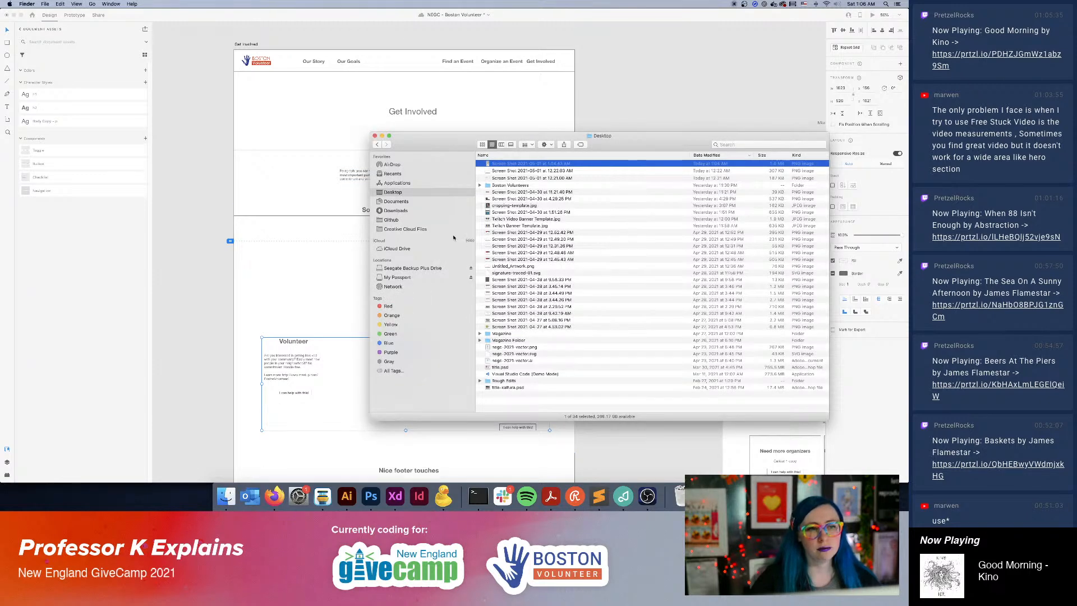
pyautogui.moveTo(488, 163); pyautogui.dragTo(430, 118)
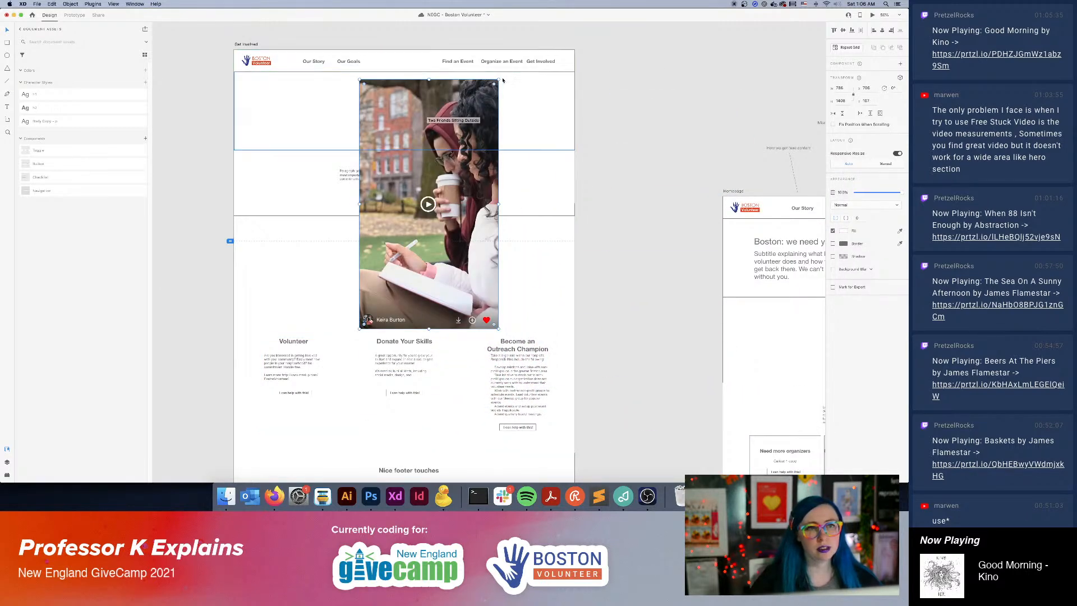
# Shrink the two-friends image and arrange two copies, one below the navigation near the page's right edge, one lower and centred.
pyautogui.moveTo(498, 80); pyautogui.dragTo(450, 152)
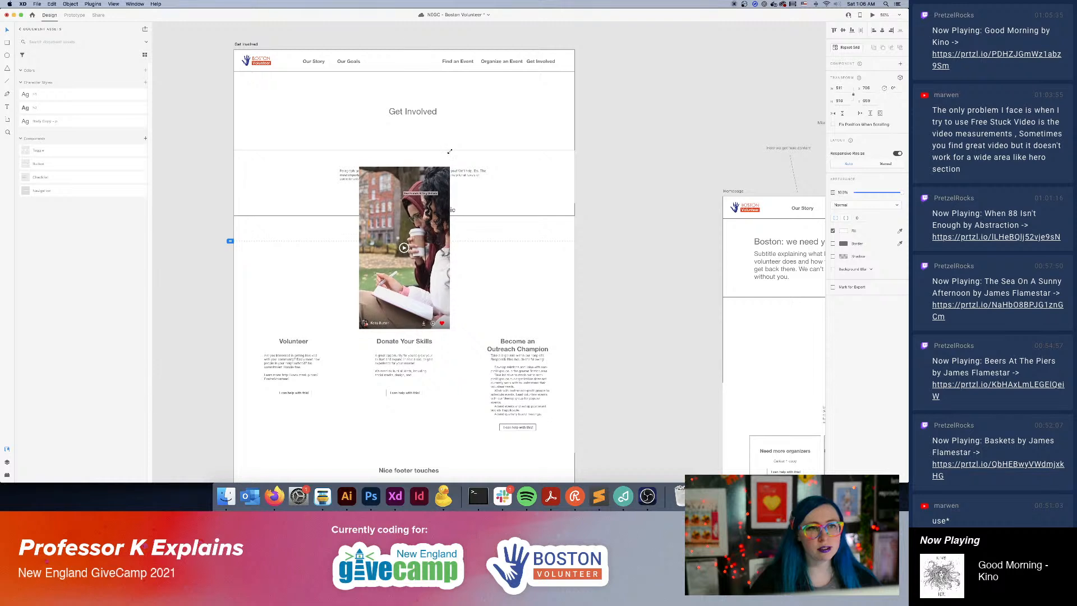
pyautogui.moveTo(427, 274); pyautogui.dragTo(434, 181)
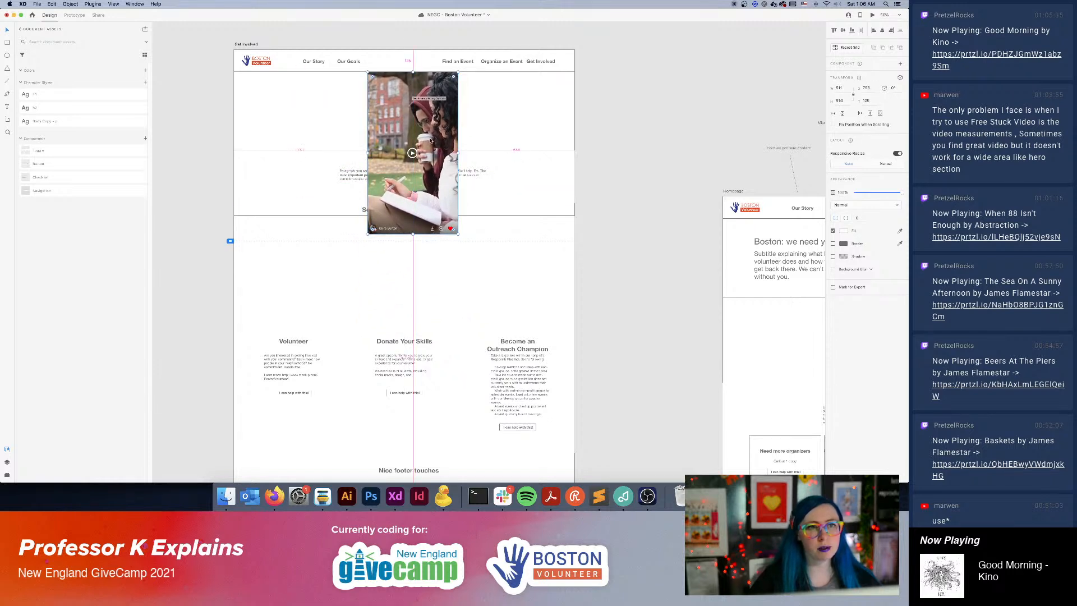
pyautogui.moveTo(431, 141); pyautogui.dragTo(427, 194)
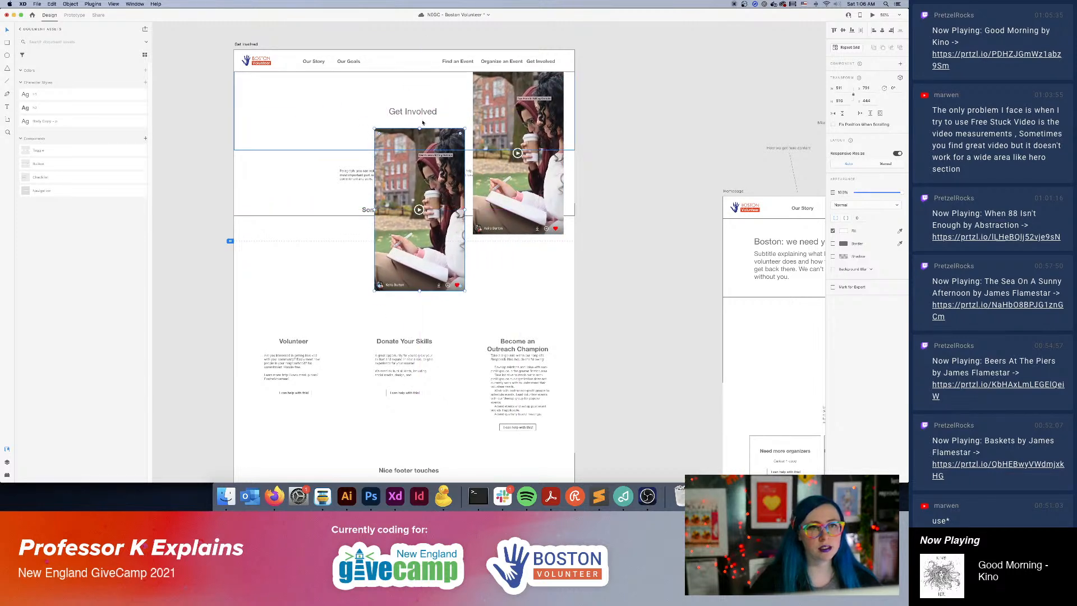
# Move the Get Involved heading and intro paragraph to the hero's upper left, and the fun scale graphic strip down above the three columns.
pyautogui.click(433, 111)
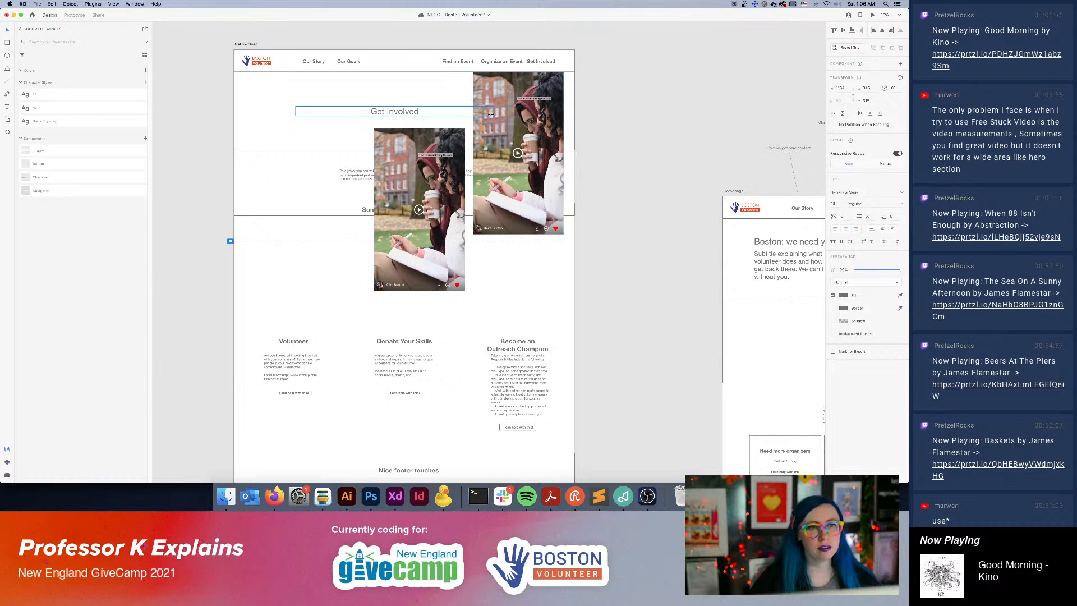
pyautogui.moveTo(491, 114); pyautogui.dragTo(305, 103)
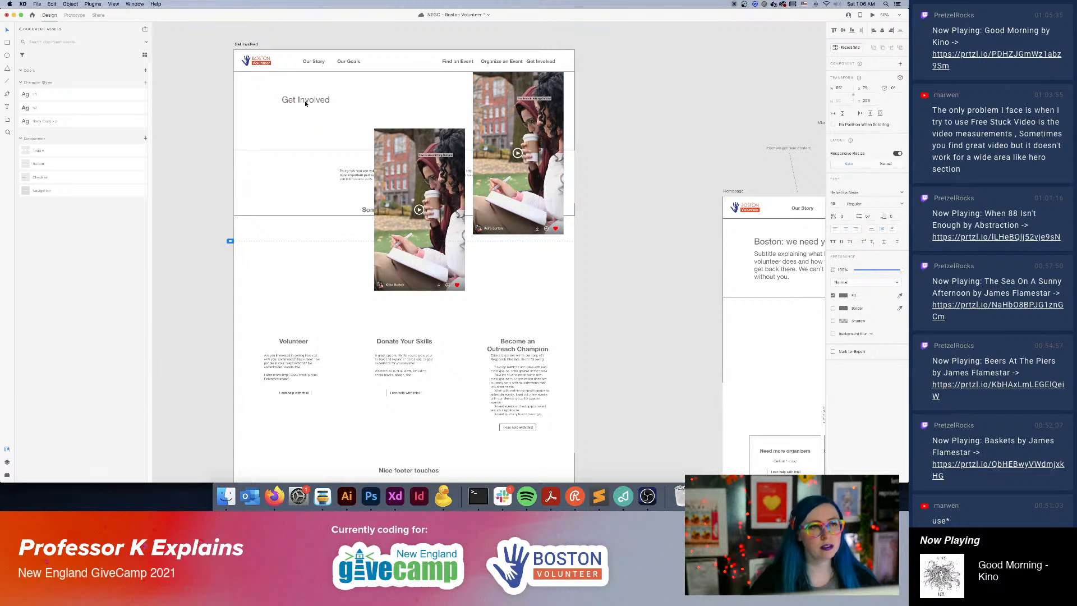
pyautogui.moveTo(355, 174); pyautogui.dragTo(287, 113)
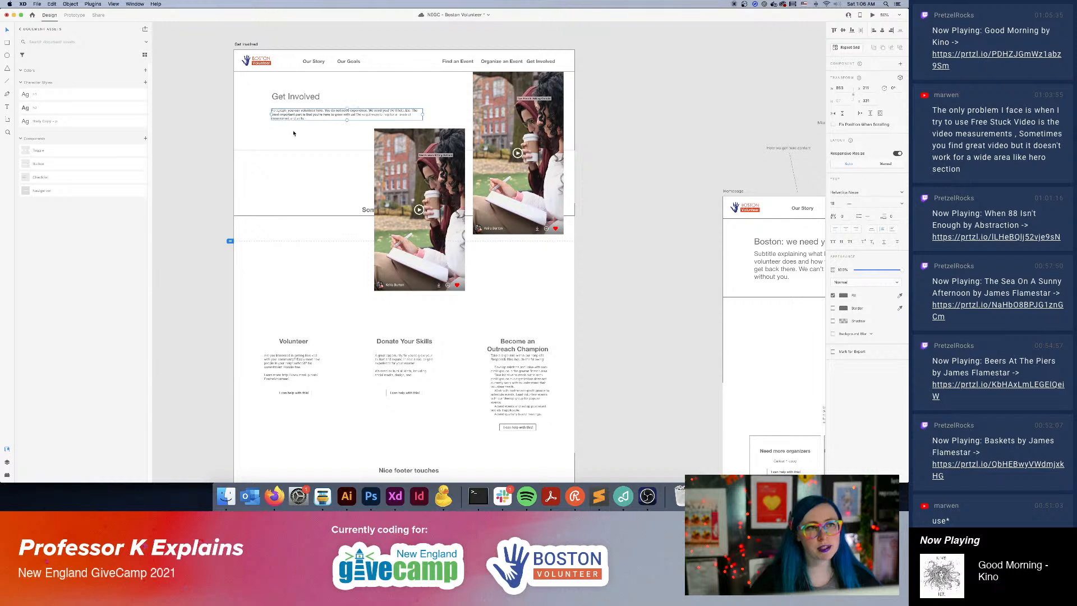
pyautogui.moveTo(364, 208); pyautogui.dragTo(365, 313)
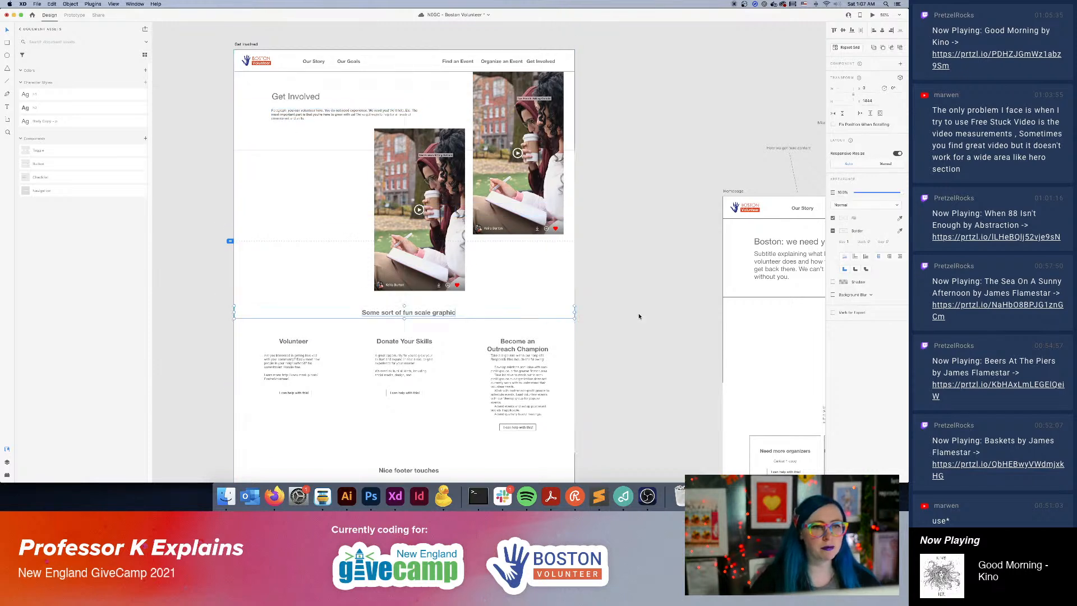
pyautogui.click(639, 315)
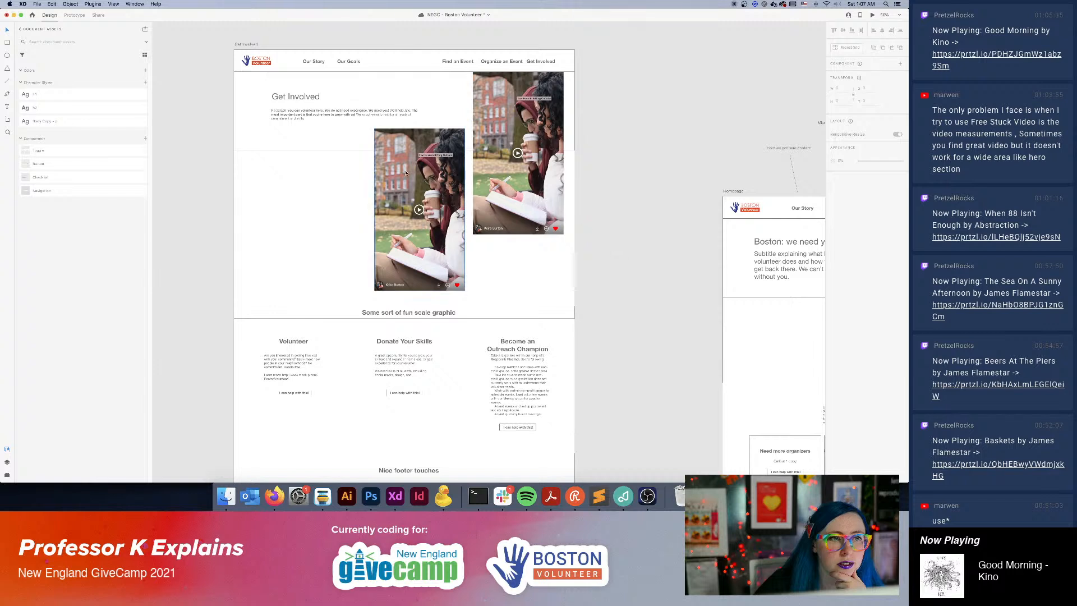
# Nudge the two hero images into a staggered layout with a gap below the navigation and above the fun scale graphic strip.
pyautogui.moveTo(406, 172); pyautogui.dragTo(410, 185)
pyautogui.click(630, 198)
pyautogui.moveTo(533, 124); pyautogui.dragTo(534, 128)
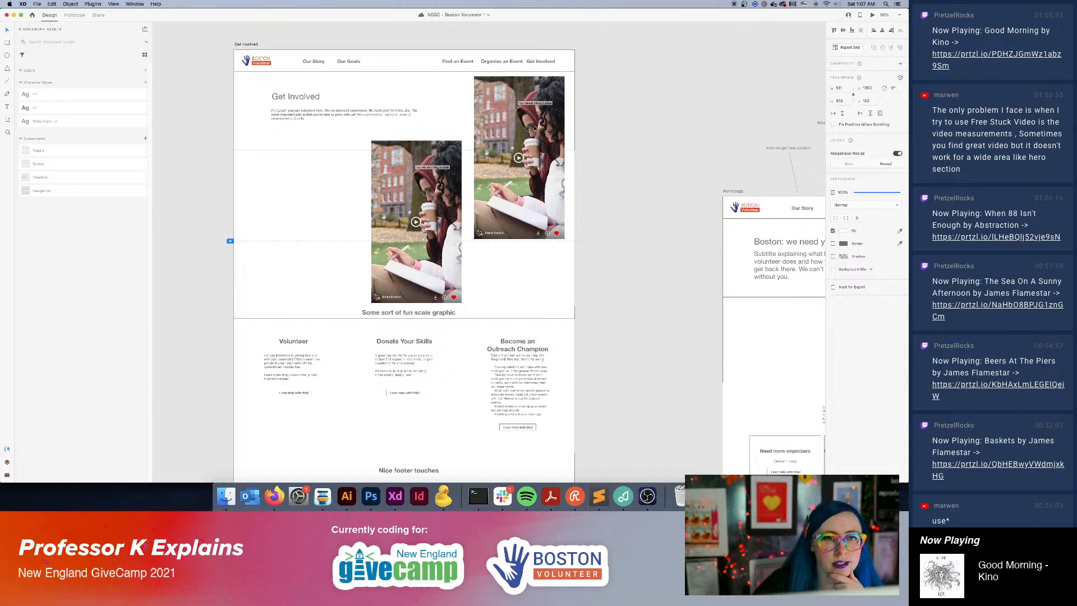
pyautogui.click(446, 82)
pyautogui.press('Escape')
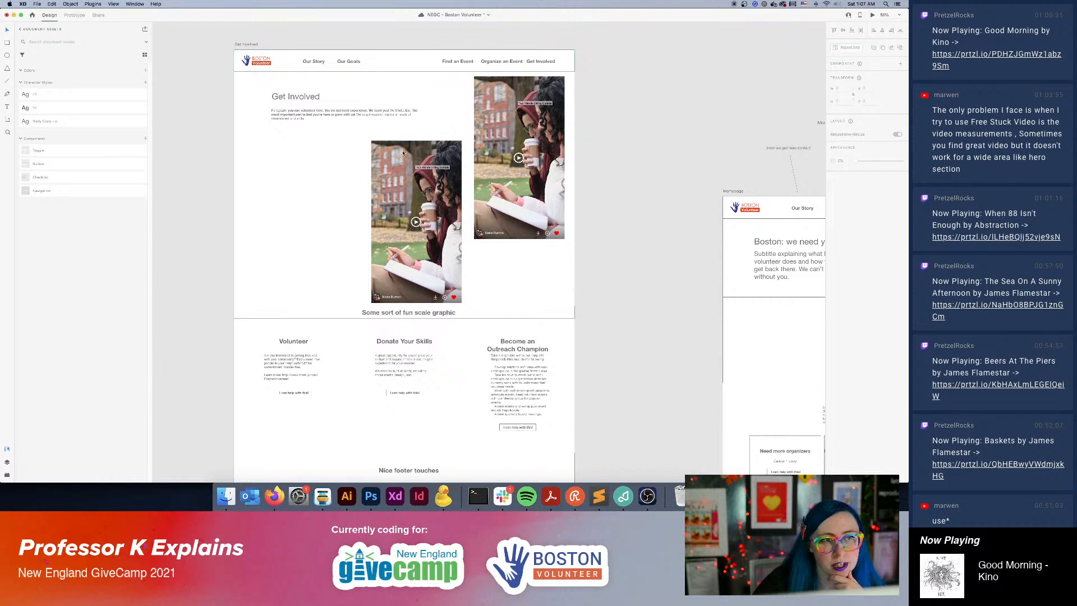
pyautogui.moveTo(403, 153); pyautogui.dragTo(396, 148)
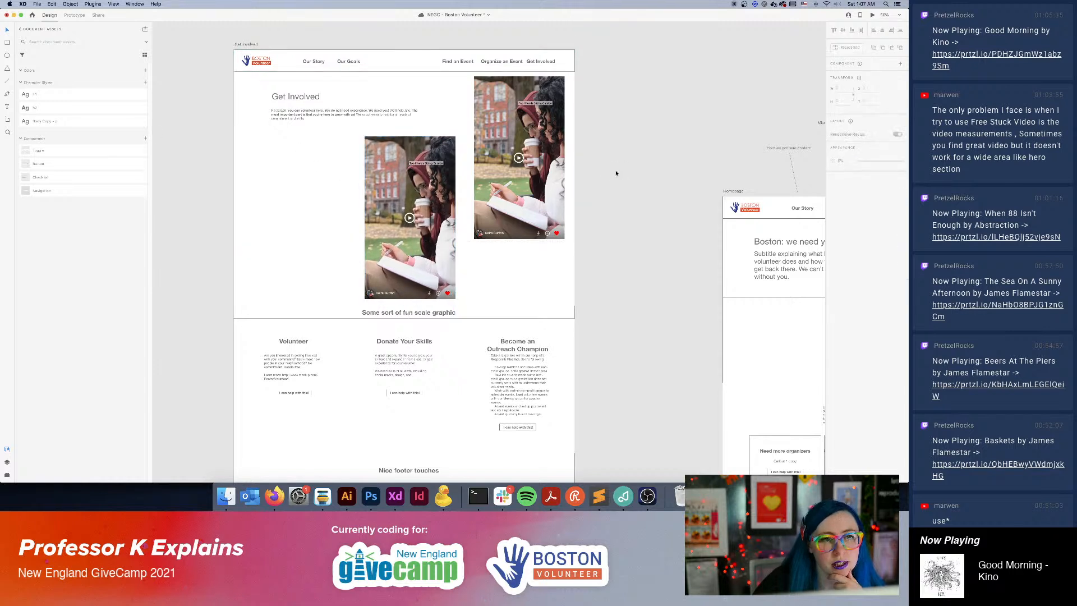
# Try shrinking the upper two-friends image from its lower edge, and undo the resize.
pyautogui.click(532, 229)
pyautogui.moveTo(519, 239); pyautogui.dragTo(521, 223)
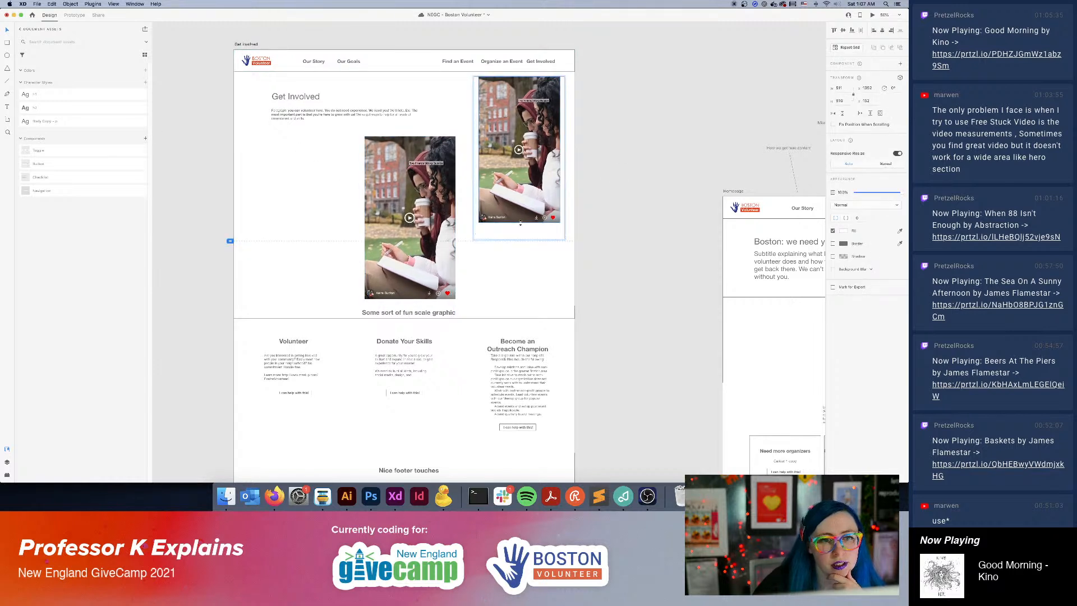
pyautogui.press('super+z')
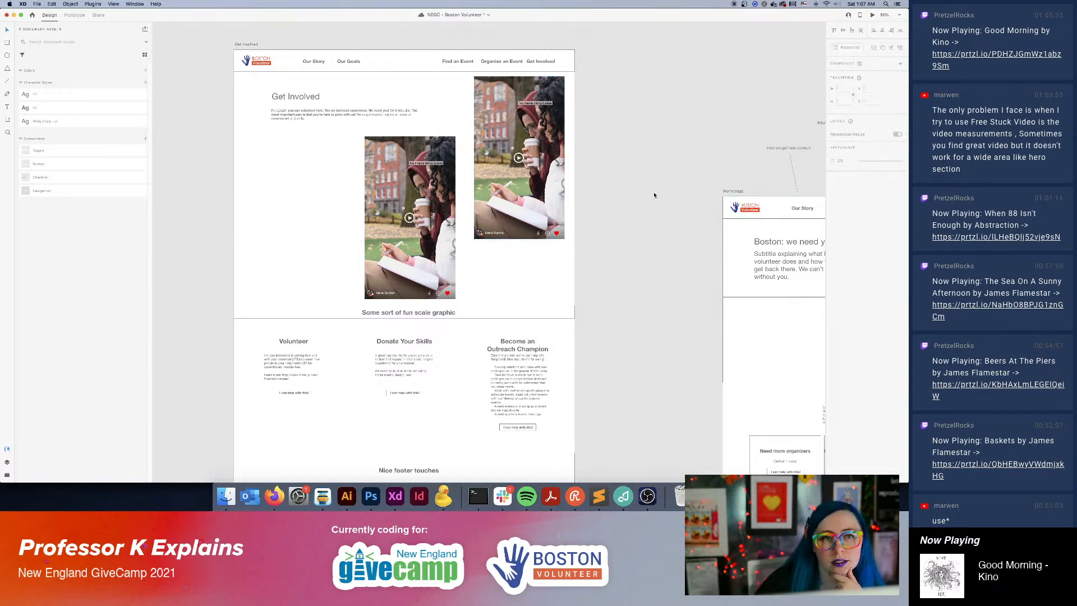
# Narrow the gap between the staggered images by shifting the lower one slightly right and the upper one slightly left.
pyautogui.click(437, 193)
pyautogui.moveTo(437, 193); pyautogui.dragTo(442, 191)
pyautogui.click(630, 197)
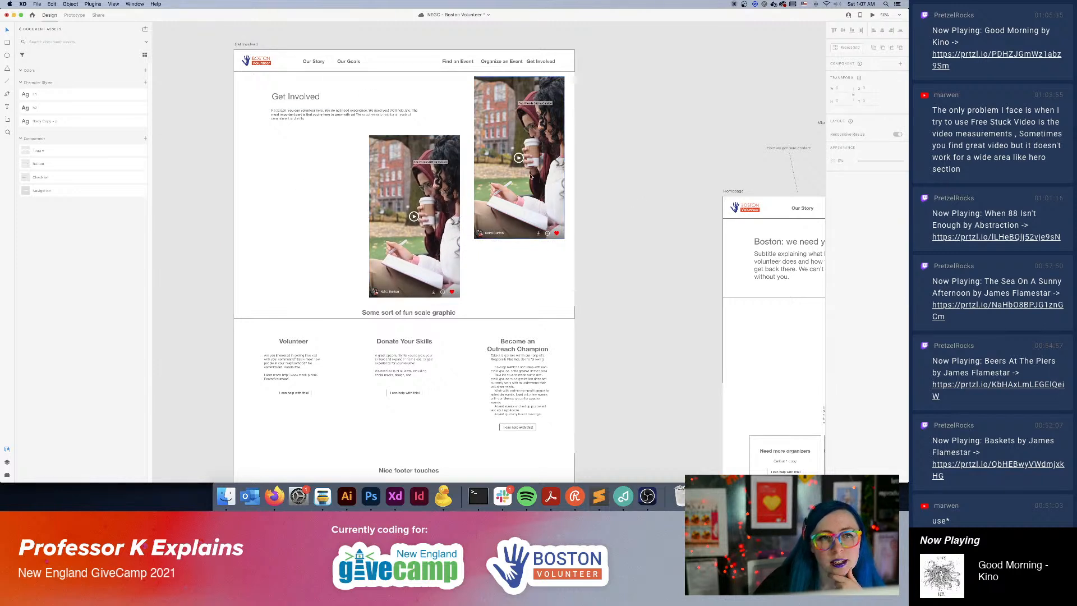
pyautogui.moveTo(531, 176); pyautogui.dragTo(533, 173)
pyautogui.click(624, 176)
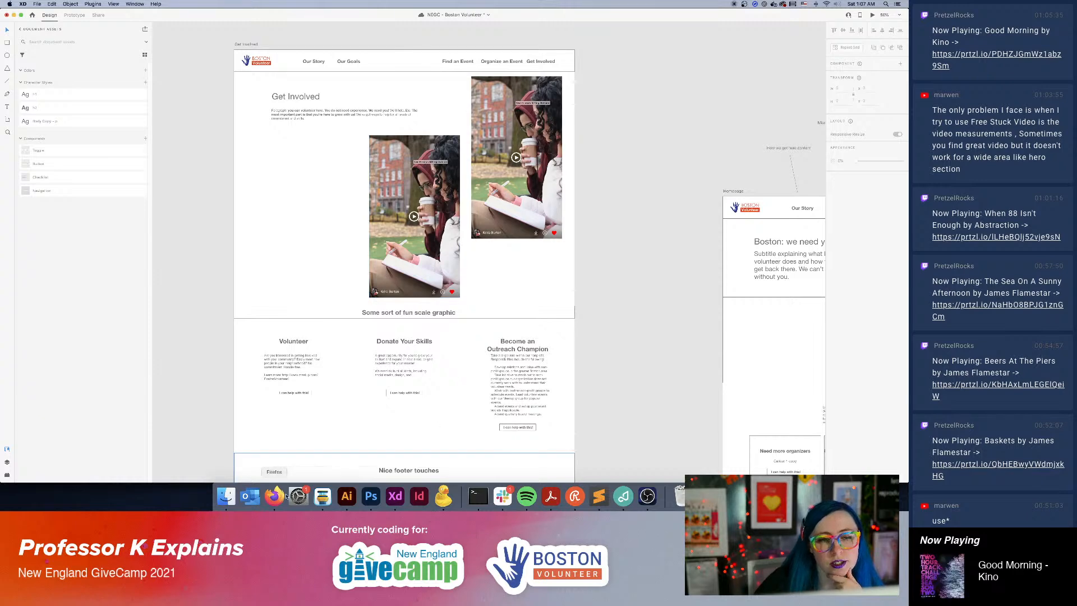
# Switch to Firefox to review the liked Pexels videos for clips suited to the staggered layout, and return to Adobe XD.
pyautogui.press('super+Tab')
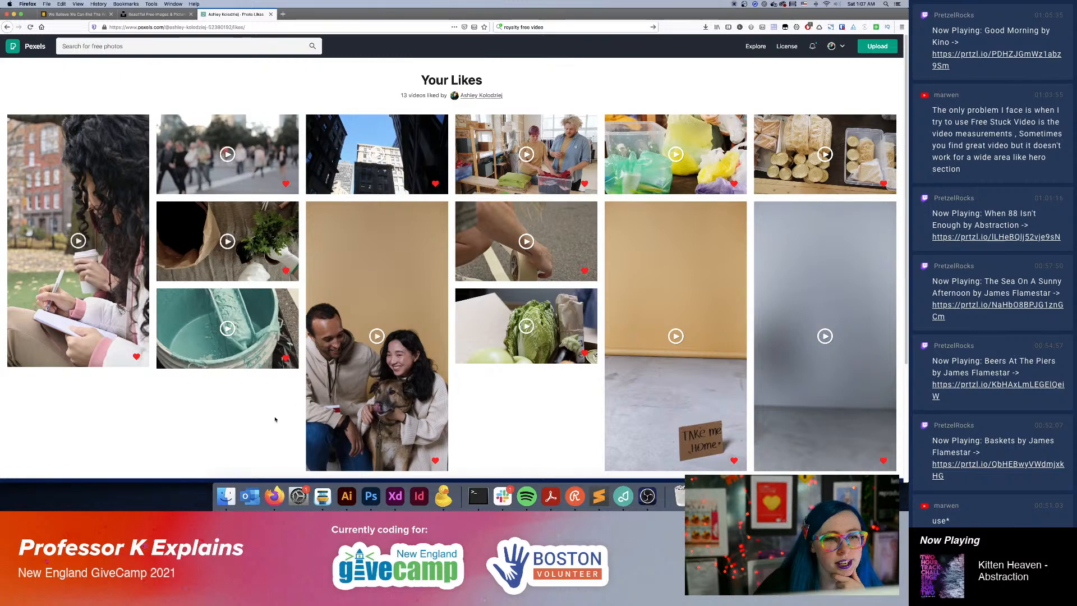
pyautogui.scroll(-2, 340, 396)
pyautogui.scroll(2, 370, 303)
pyautogui.moveTo(256, 172)
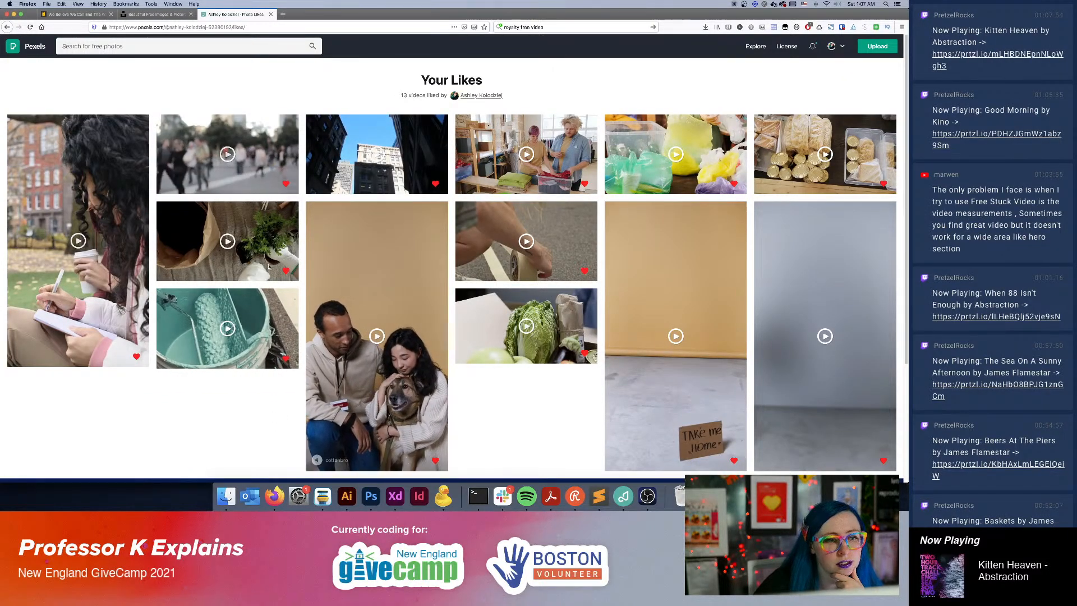
pyautogui.click(395, 495)
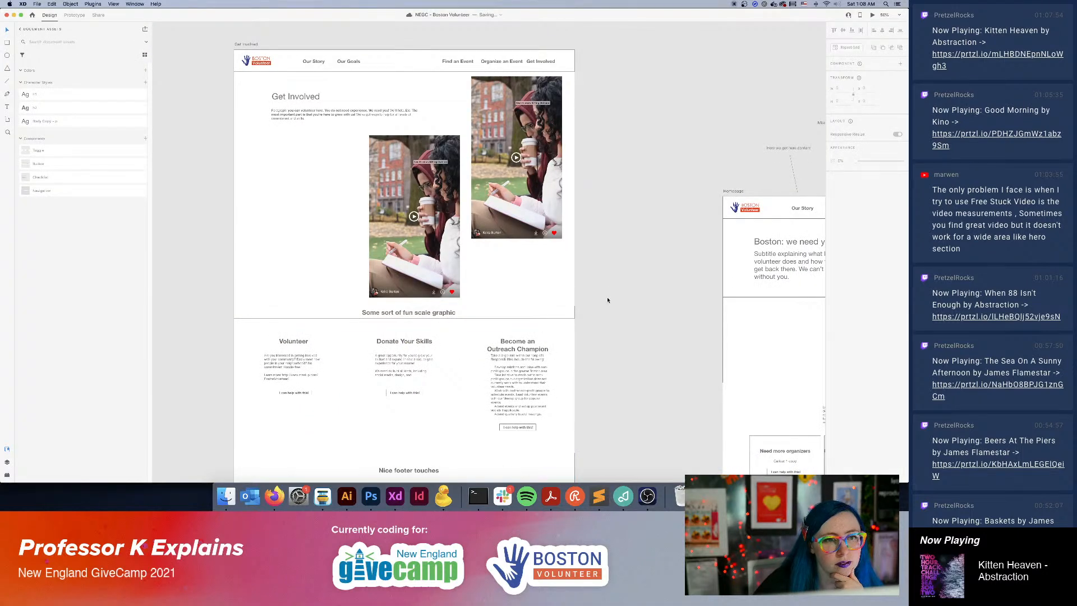
# Fine-tune the staggered images by nudging the lower one slightly down and the upper one slightly left.
pyautogui.click(431, 186)
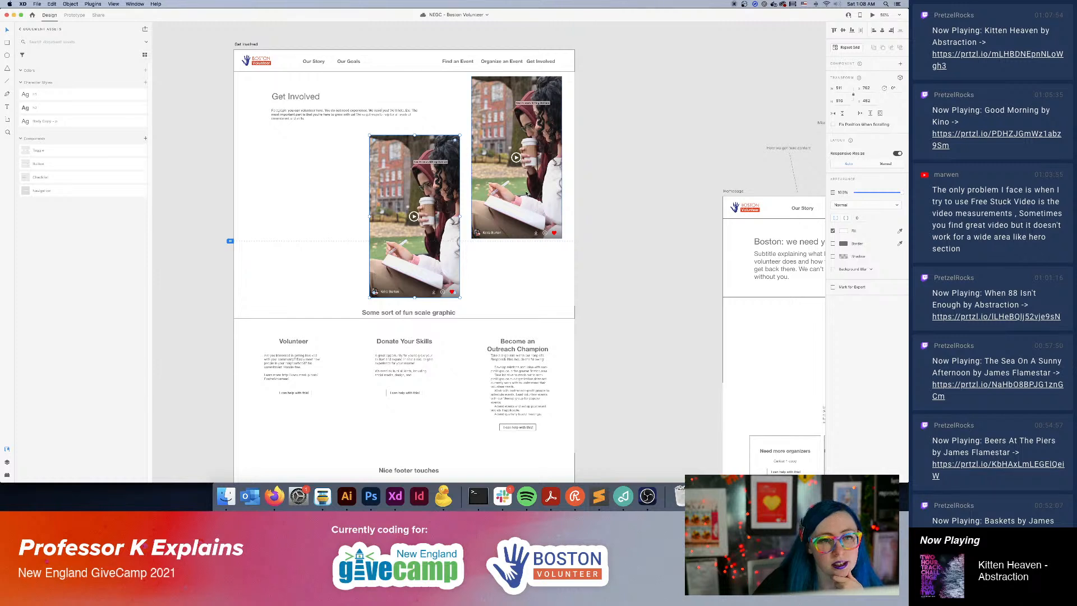
pyautogui.moveTo(438, 205); pyautogui.dragTo(437, 205)
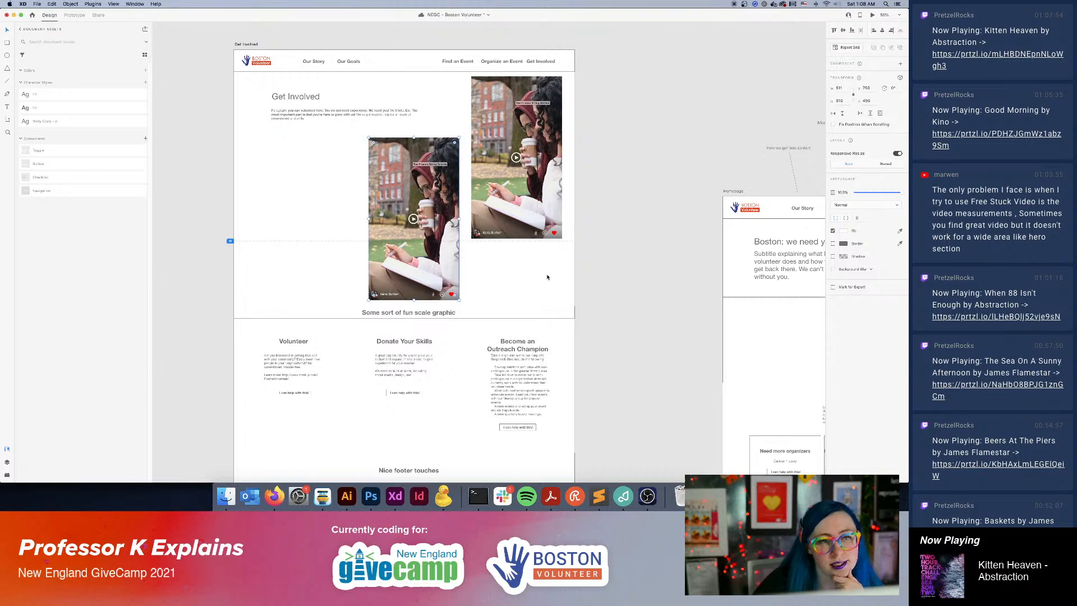
pyautogui.moveTo(511, 192); pyautogui.dragTo(508, 190)
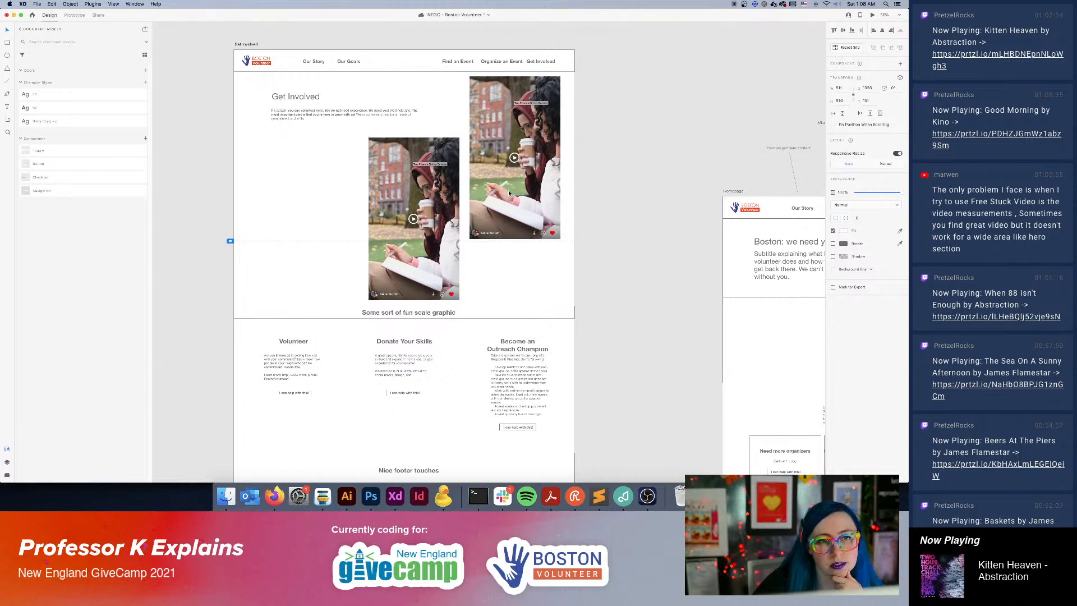
pyautogui.click(615, 171)
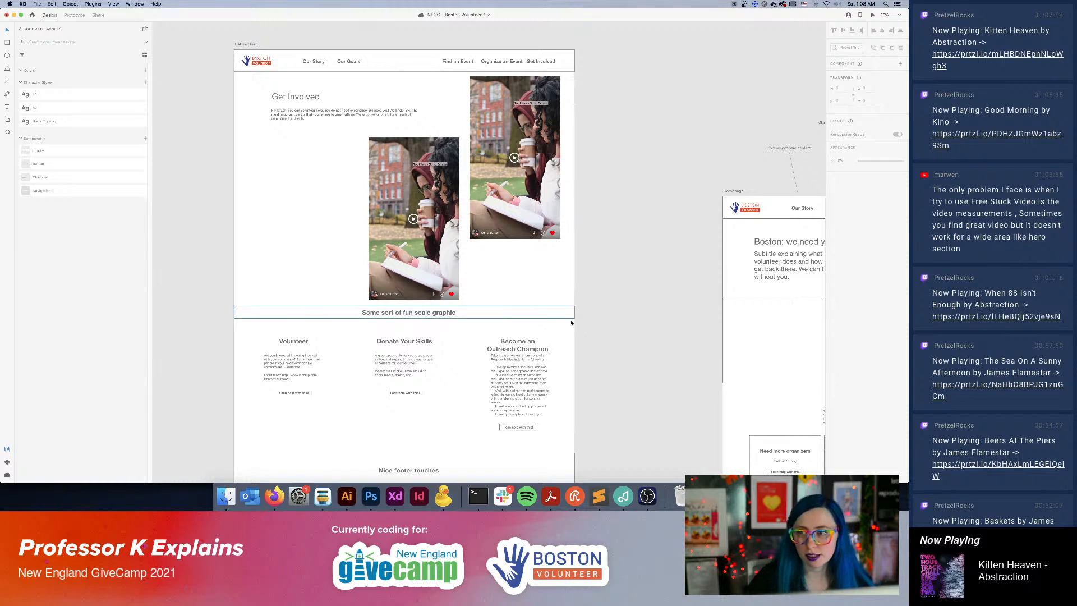
pyautogui.click(575, 496)
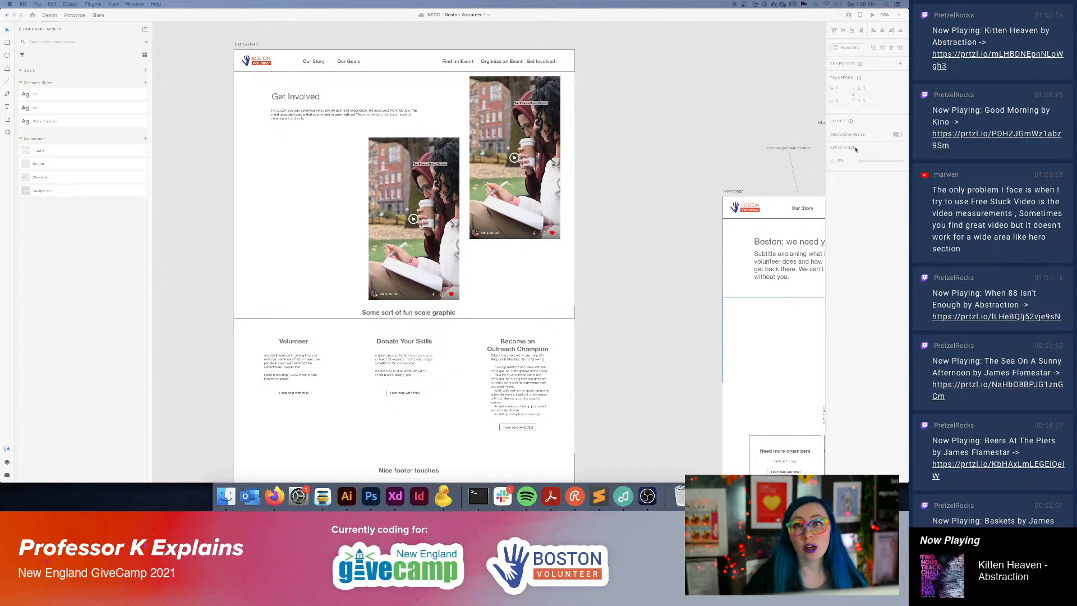
pyautogui.press('super+s')
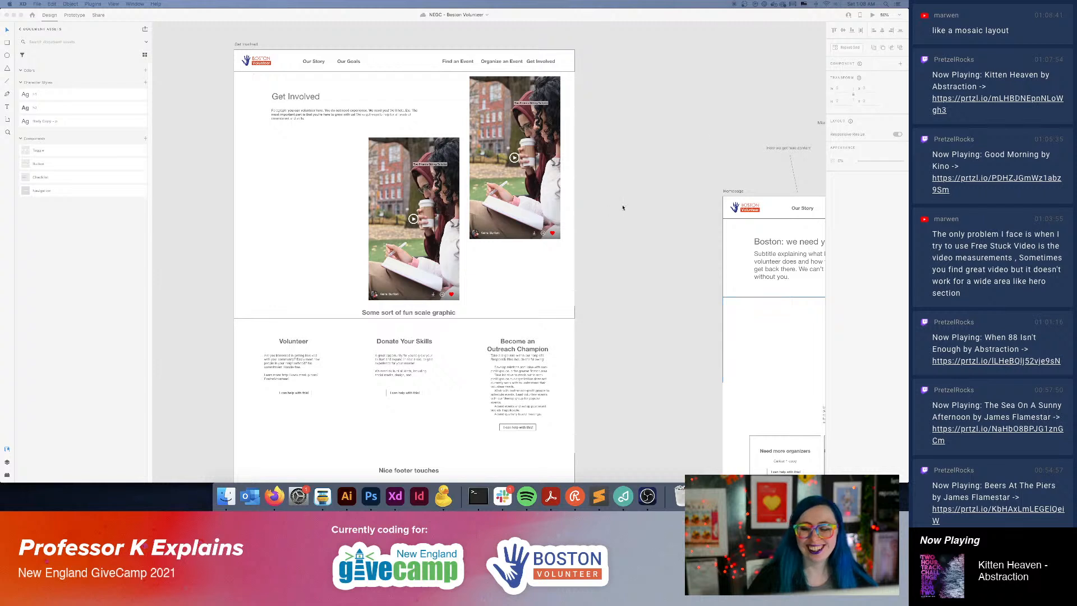
pyautogui.click(645, 195)
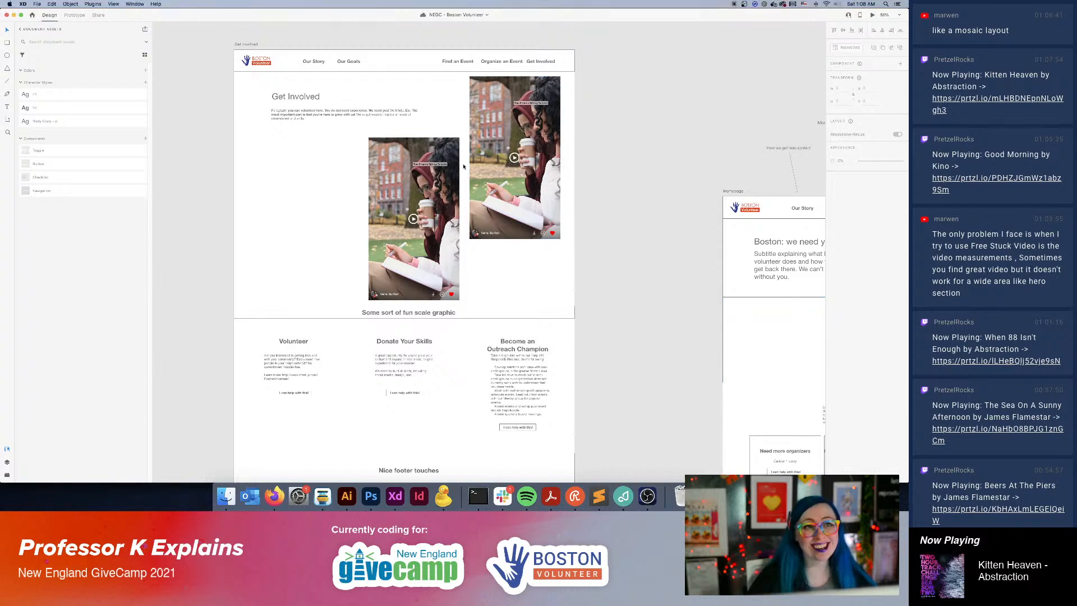
pyautogui.scroll(3, 533, 137)
pyautogui.scroll(-3, 478, 228)
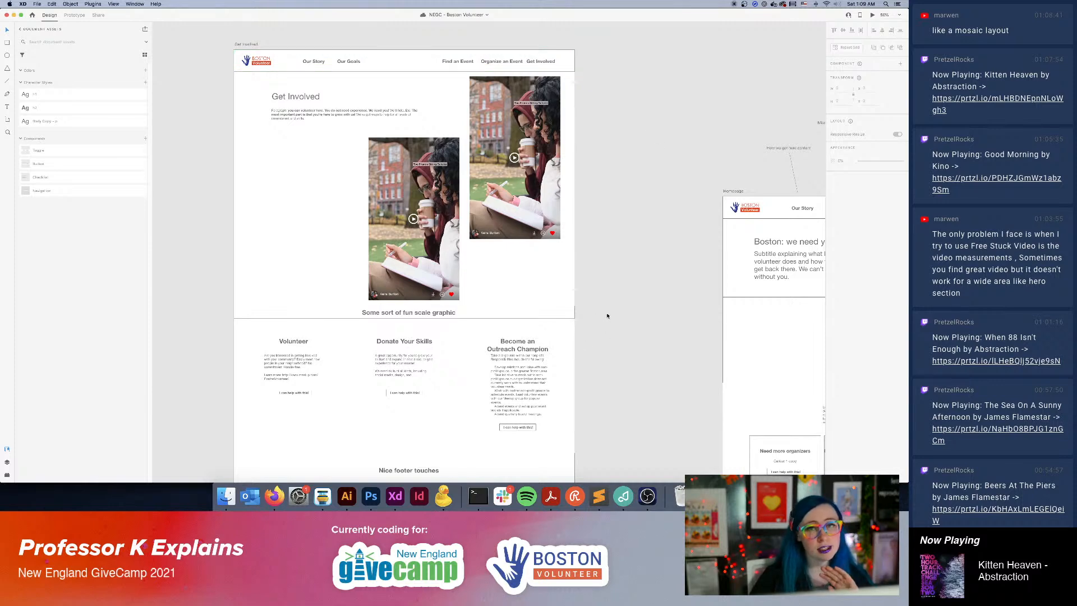
# View the prototype's share link settings and return to the design view.
pyautogui.click(97, 16)
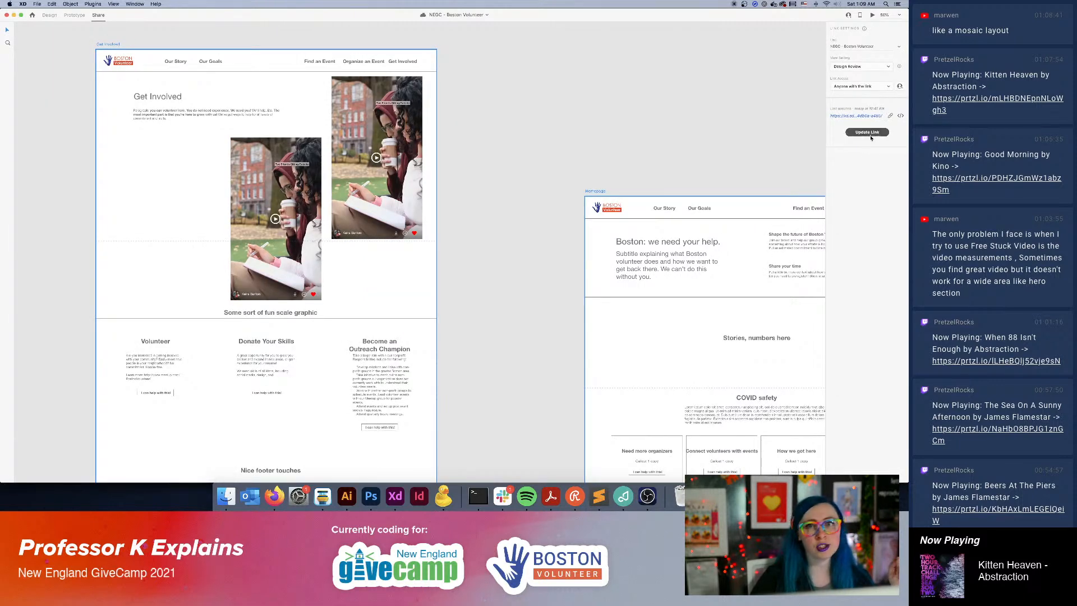
pyautogui.click(50, 17)
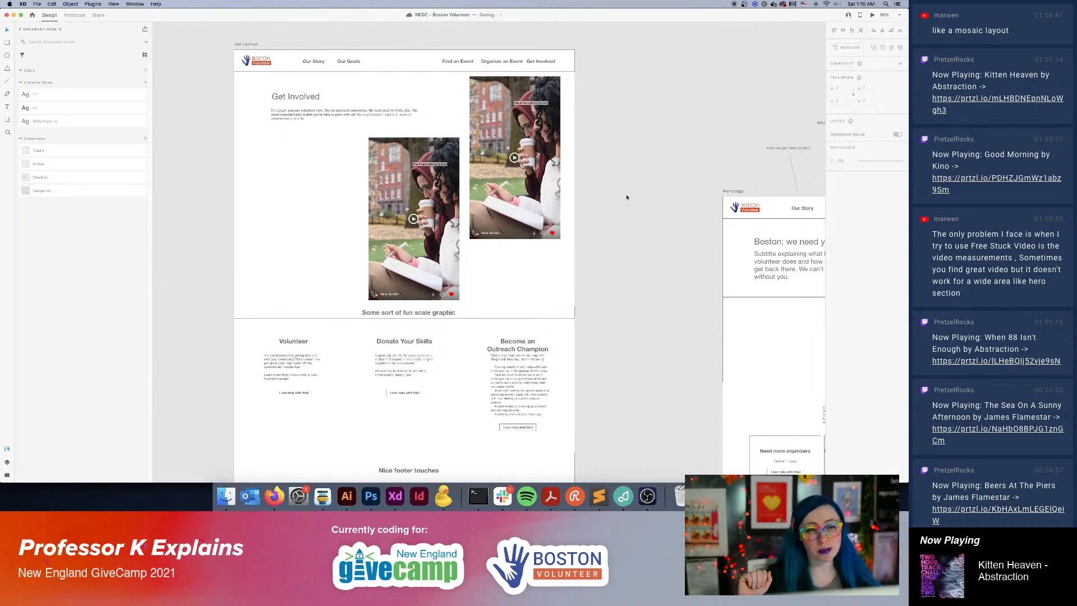
pyautogui.press('super+minus')
pyautogui.press('super+minus')
pyautogui.moveTo(627, 197); pyautogui.dragTo(411, 180)
pyautogui.moveTo(510, 280); pyautogui.dragTo(563, 241)
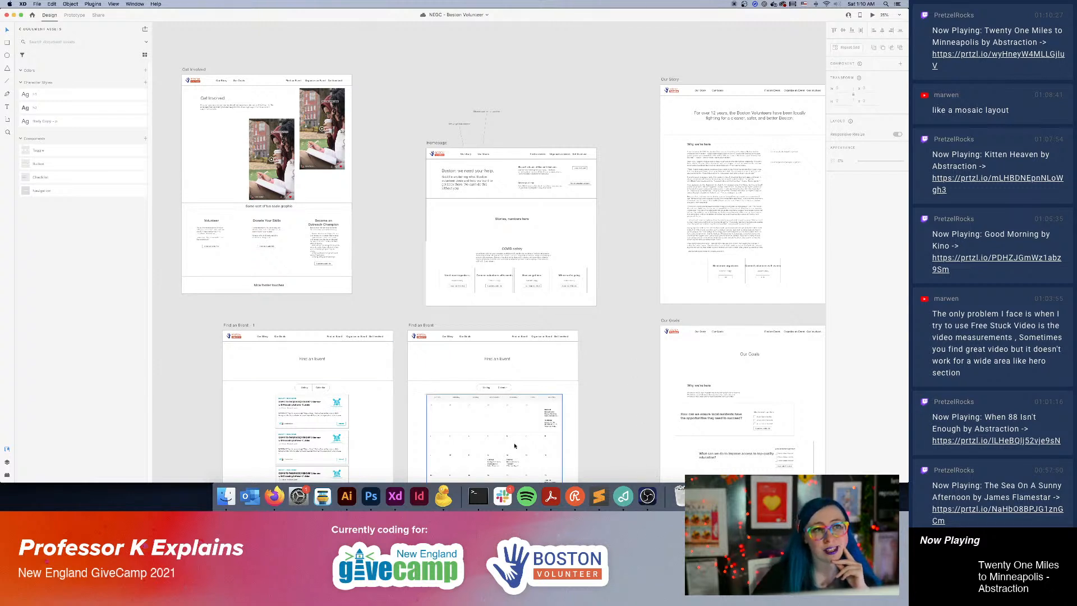
pyautogui.click(648, 497)
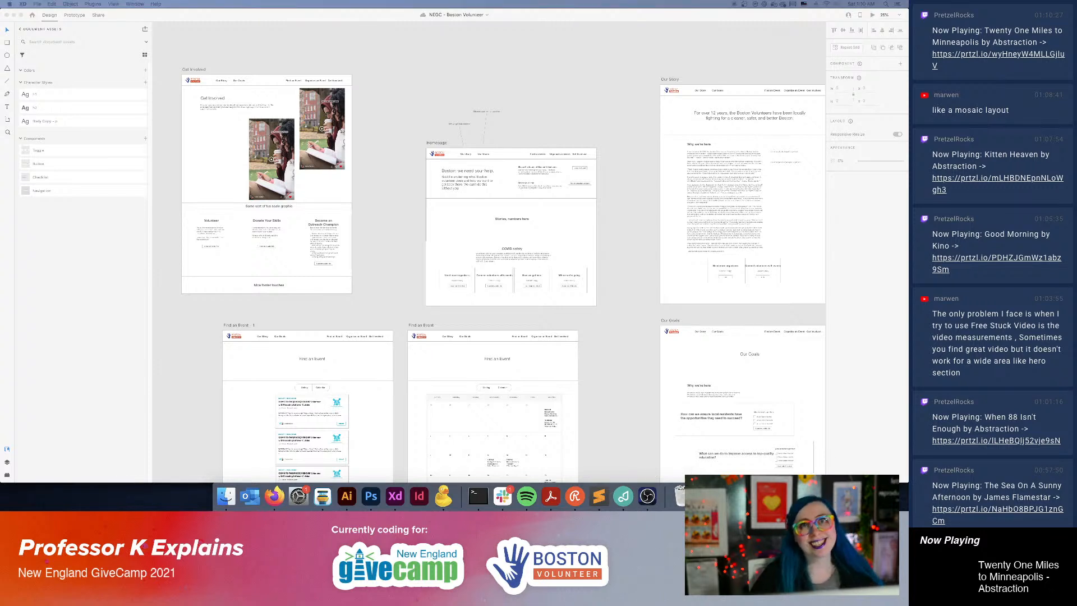